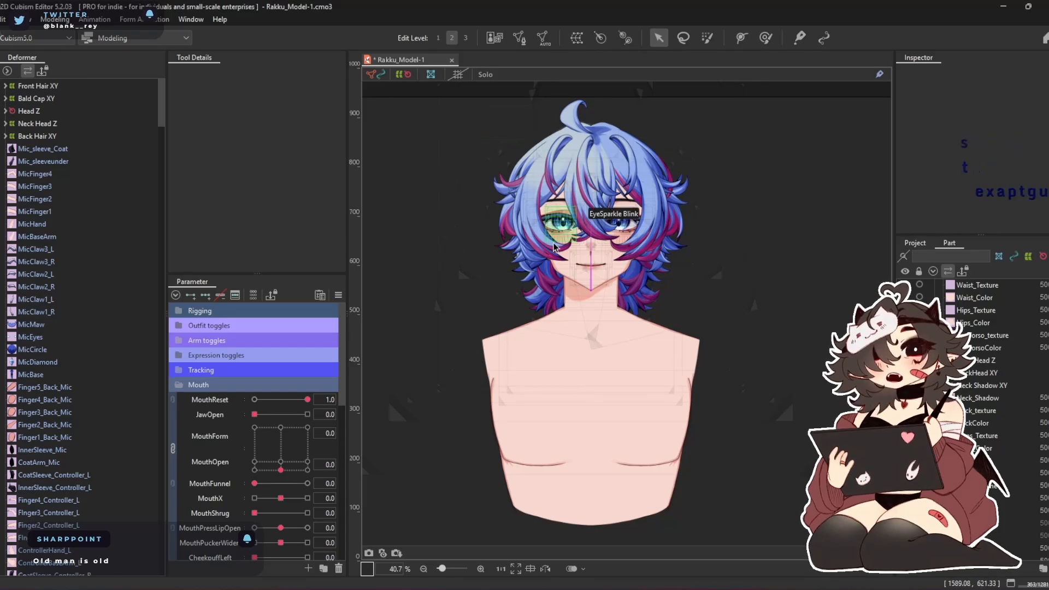
Select the Front Hair XY warp deformer and expand it to show its child deformers
left_click_drag(533, 240, 531, 255)
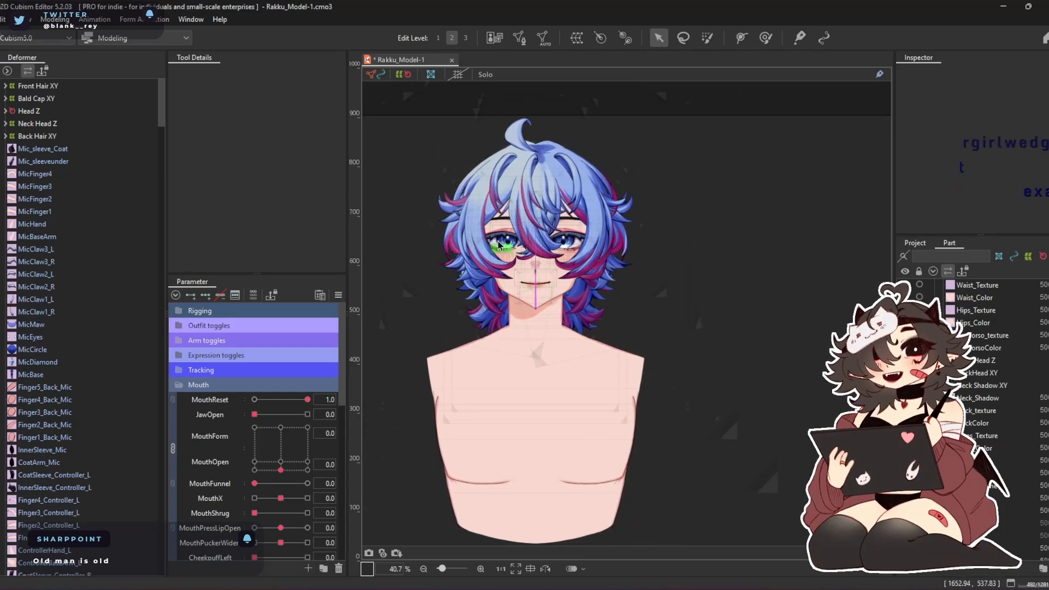
scroll(497, 241, "up", 2)
scroll(505, 244, "up", 1)
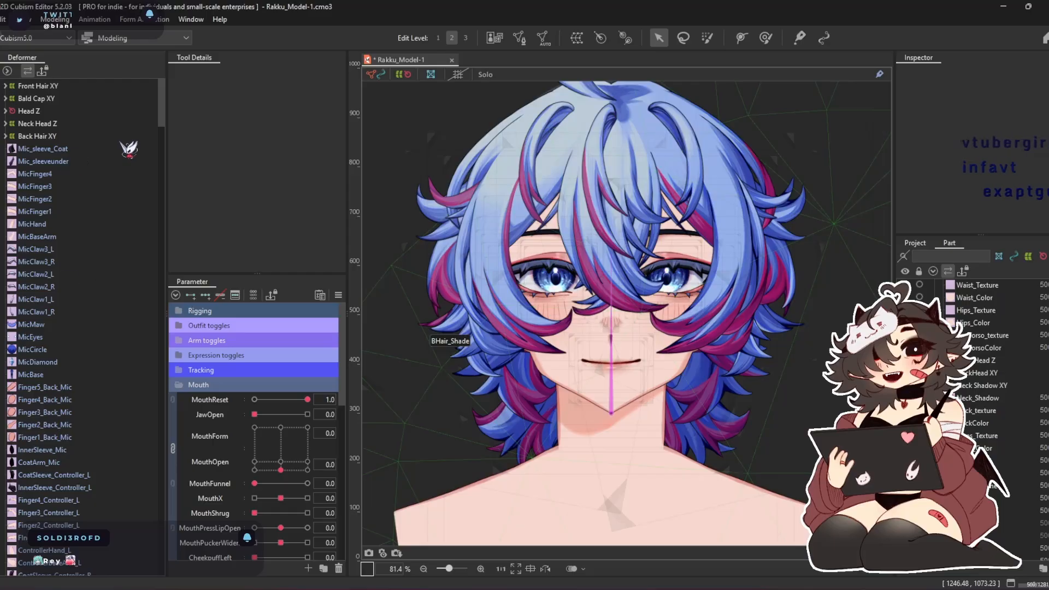
left_click_drag(614, 204, 603, 210)
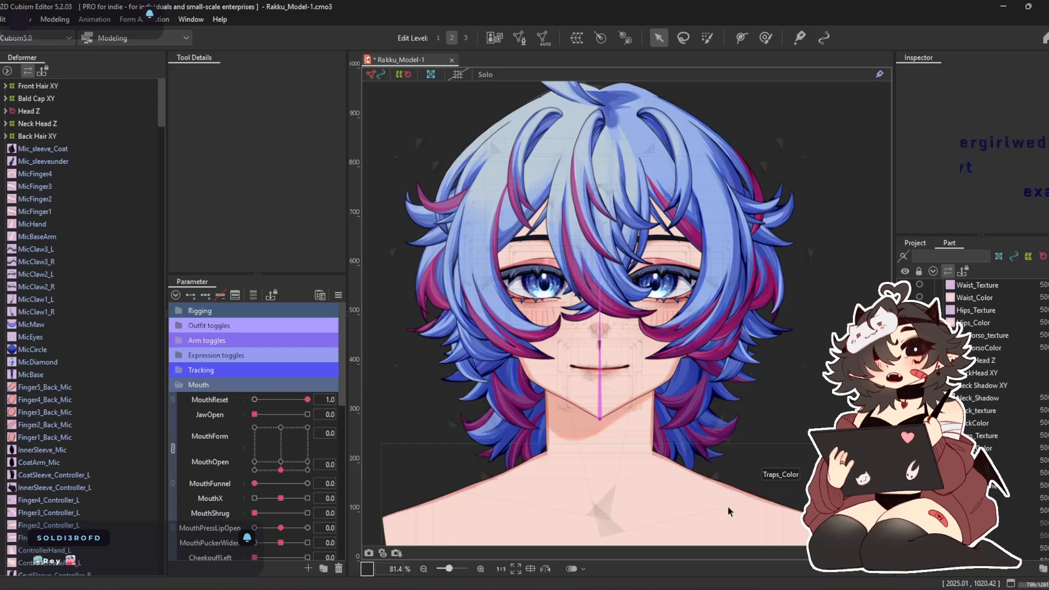
left_click(48, 97)
left_click(38, 86)
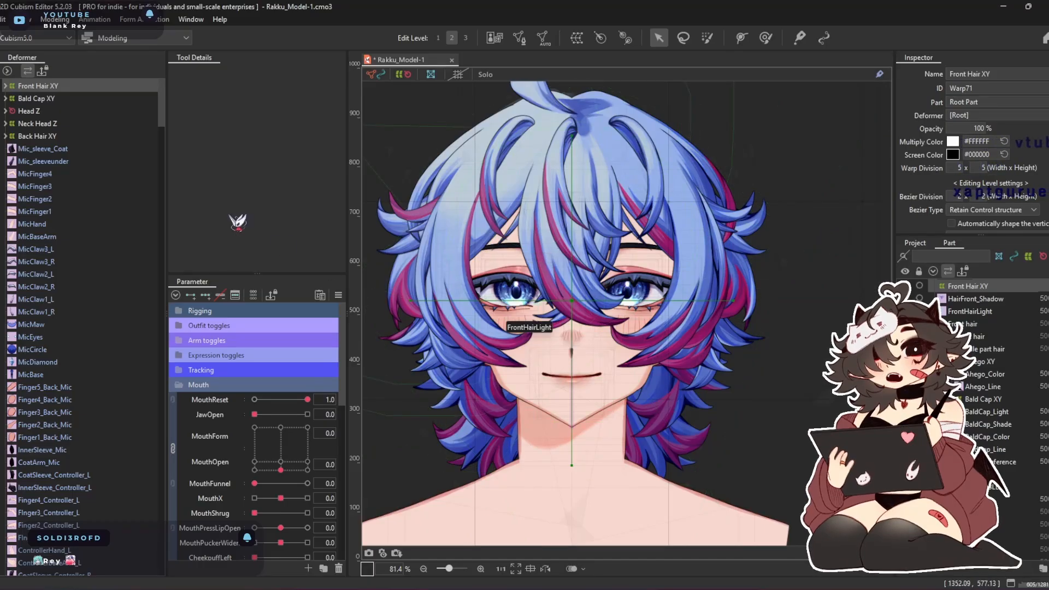
left_click(6, 85)
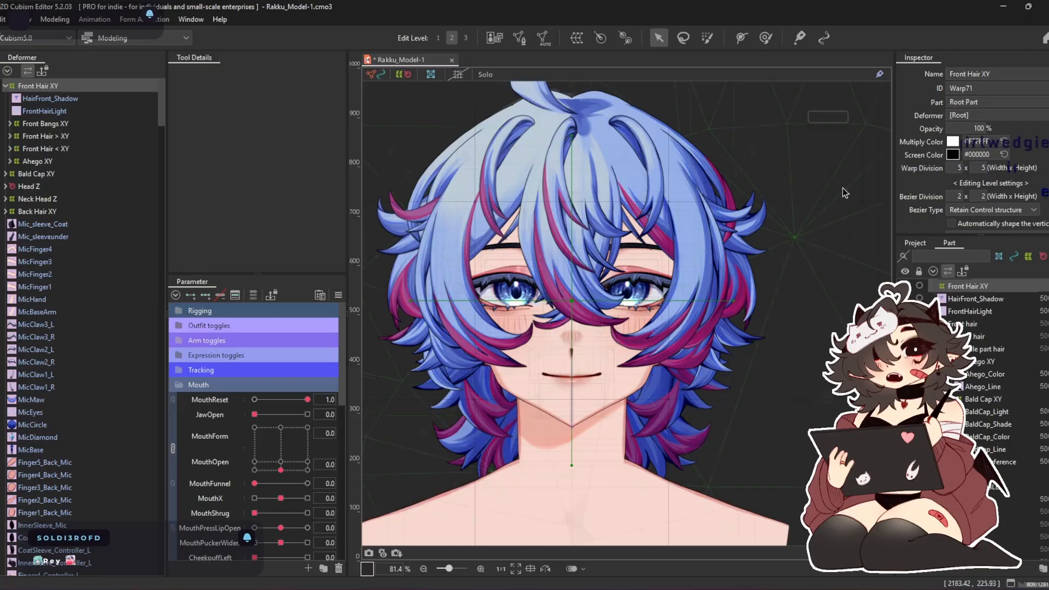
Hide the front hair part, keeping the middle part hair and its bald cap visible
scroll(974, 349, "up", 1)
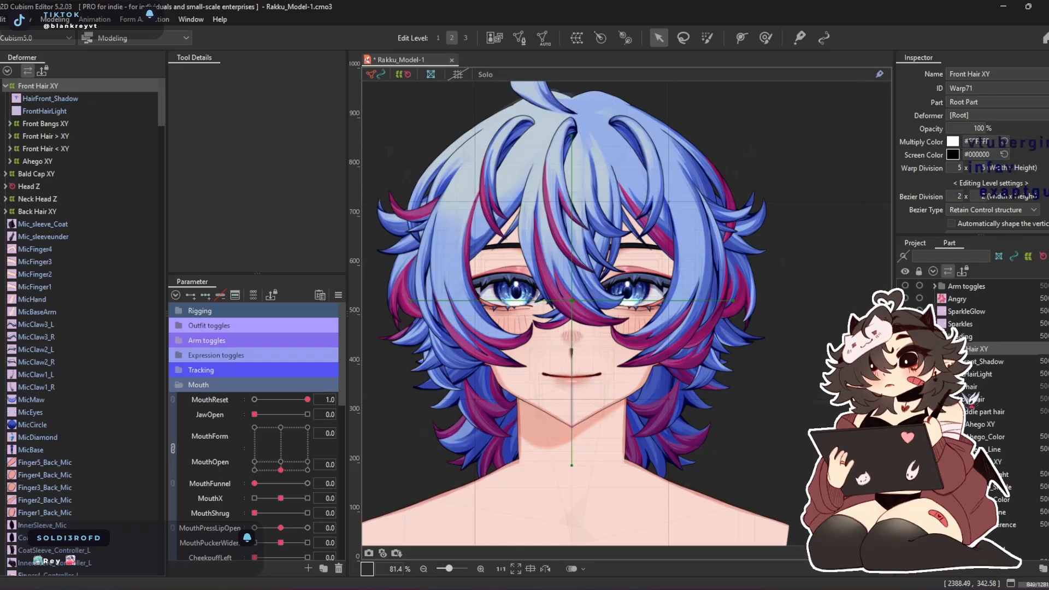
left_click(905, 400)
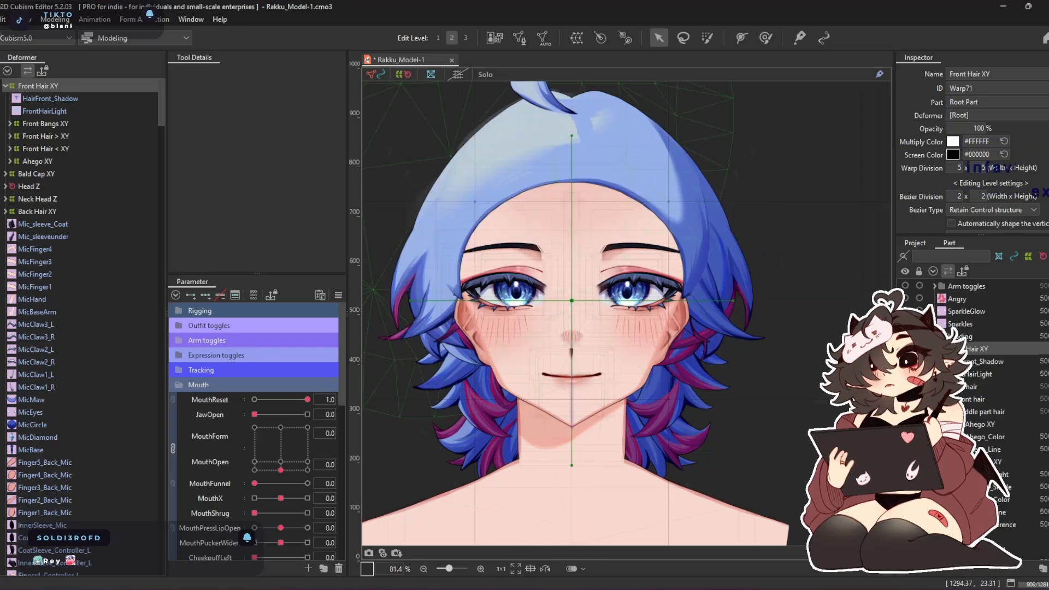
left_click(905, 412)
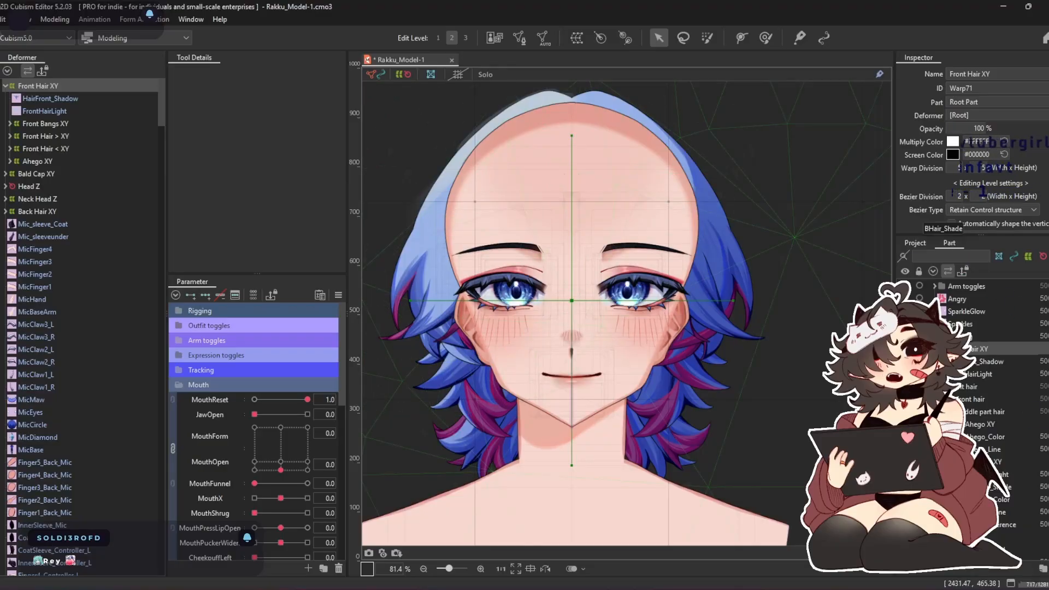
left_click(905, 424)
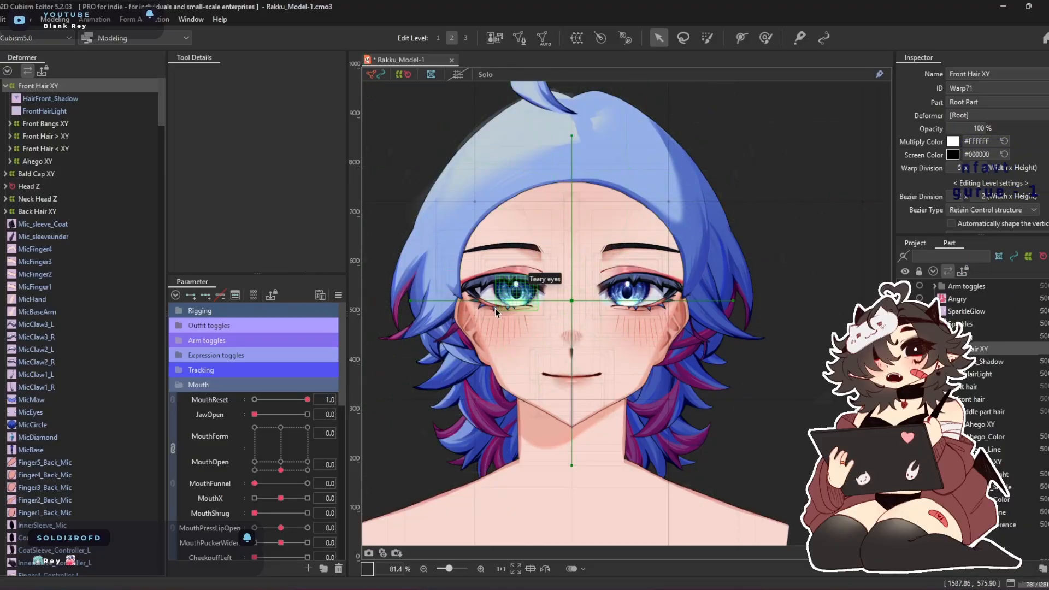
Select the Bald Cap XY warp deformer and set its warp division to 10 x 10
left_click(65, 149)
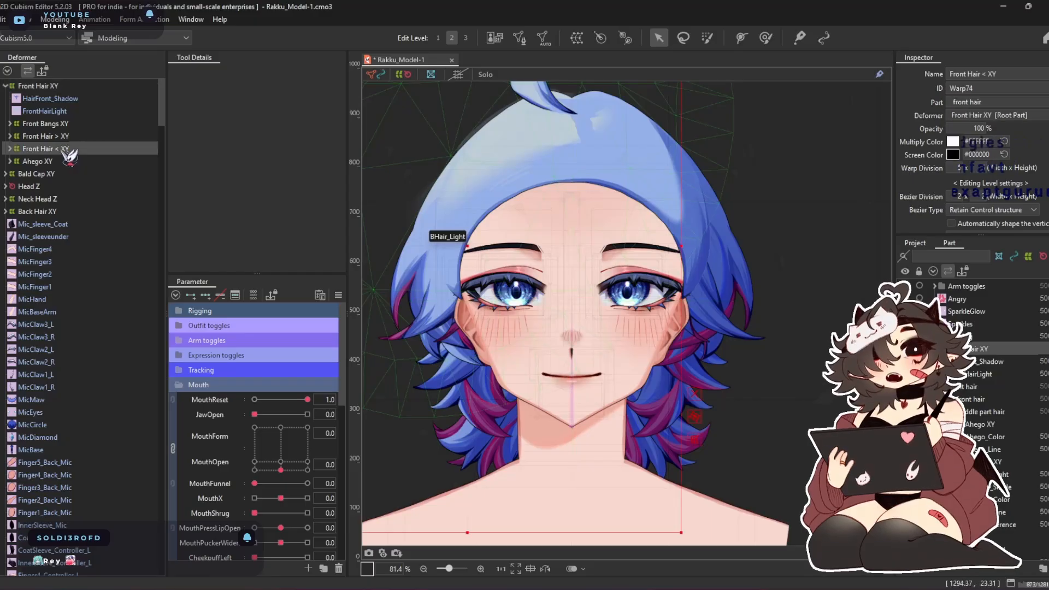
left_click(62, 163)
left_click(62, 175)
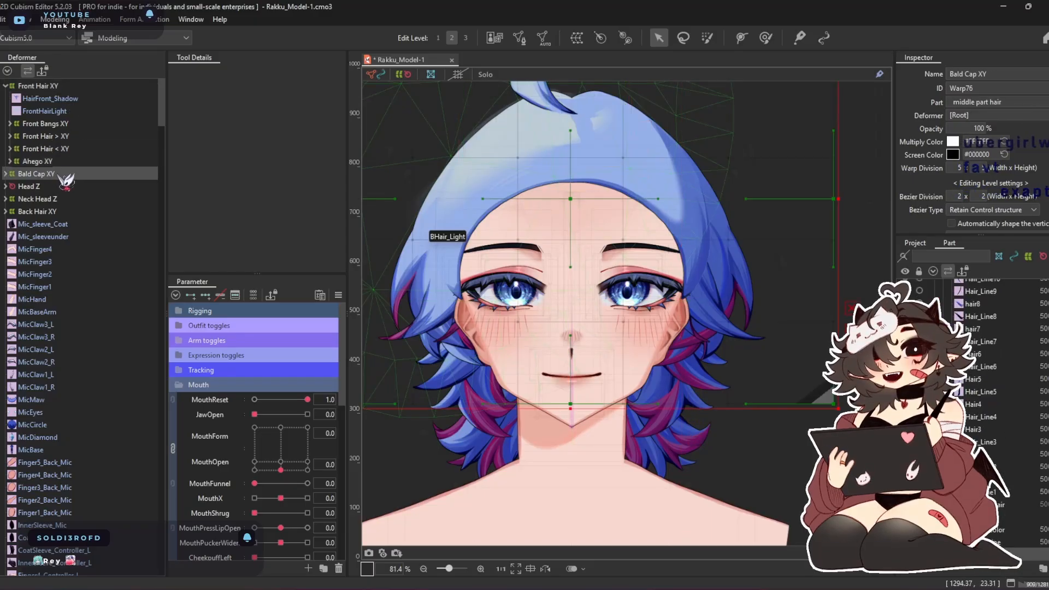
left_click_drag(530, 208, 526, 274)
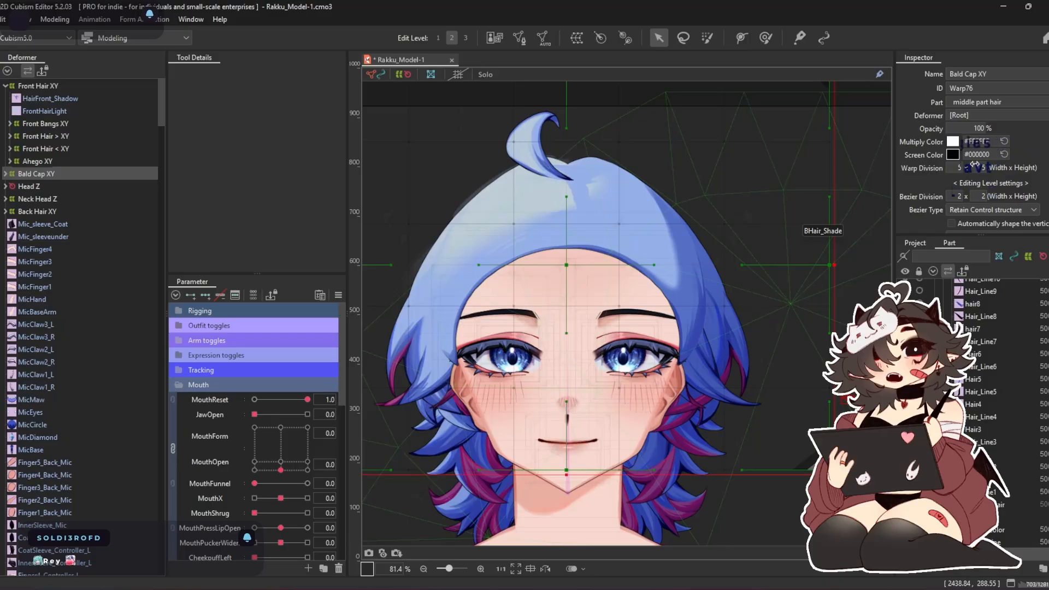
mouse_move(976, 166)
left_mouse_down()
mouse_move(1004, 166)
mouse_move(973, 167)
mouse_move(984, 168)
left_mouse_up()
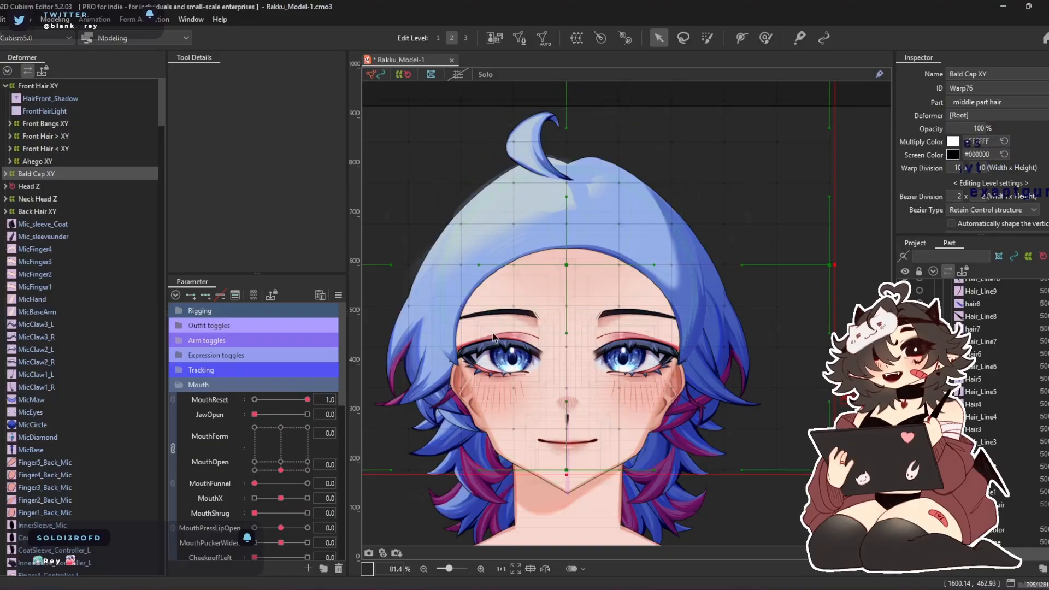
Expand the Back Hair XY deformer and hide the back hair artwork
scroll(467, 304, "down", 1)
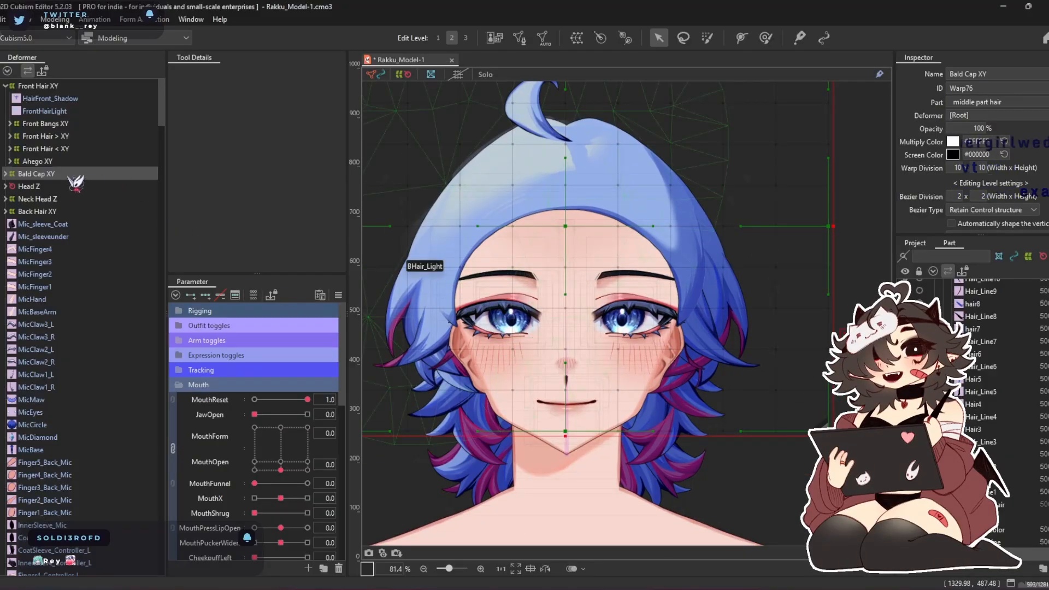
left_click(63, 211)
scroll(983, 415, "down", 3)
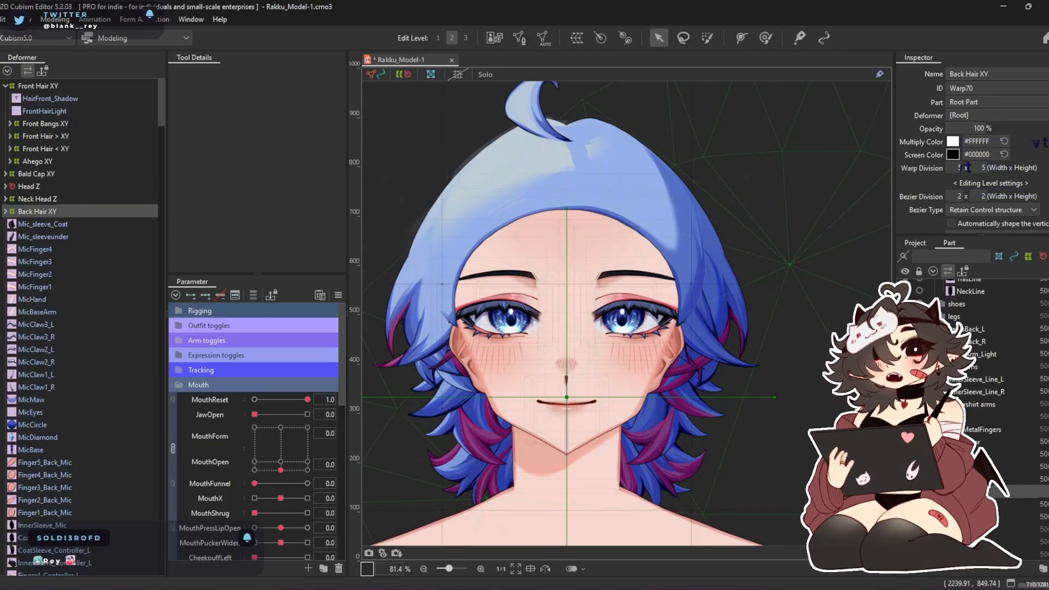
left_click(6, 212)
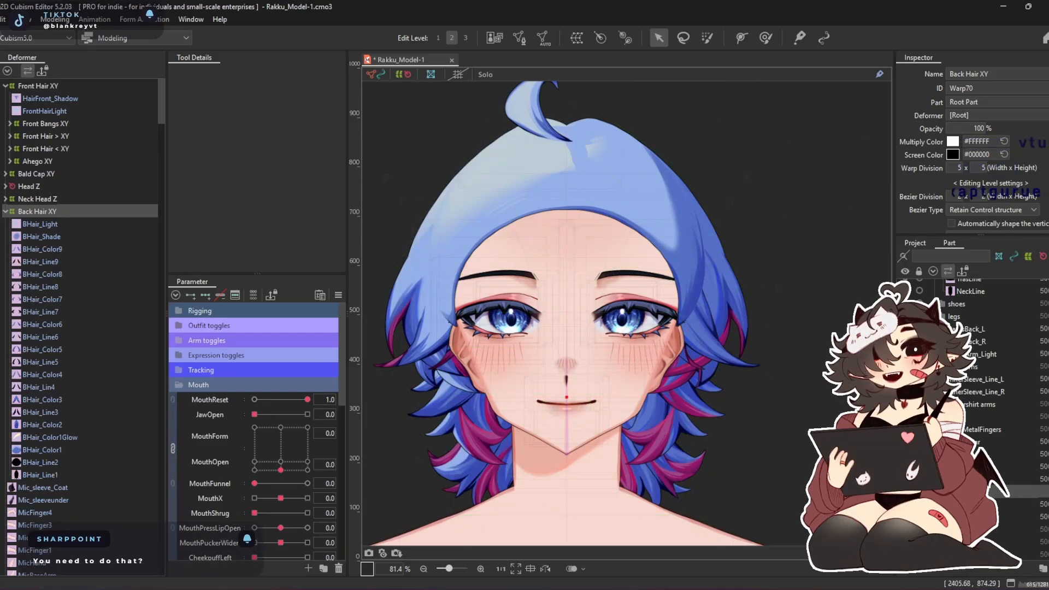
left_click(905, 491)
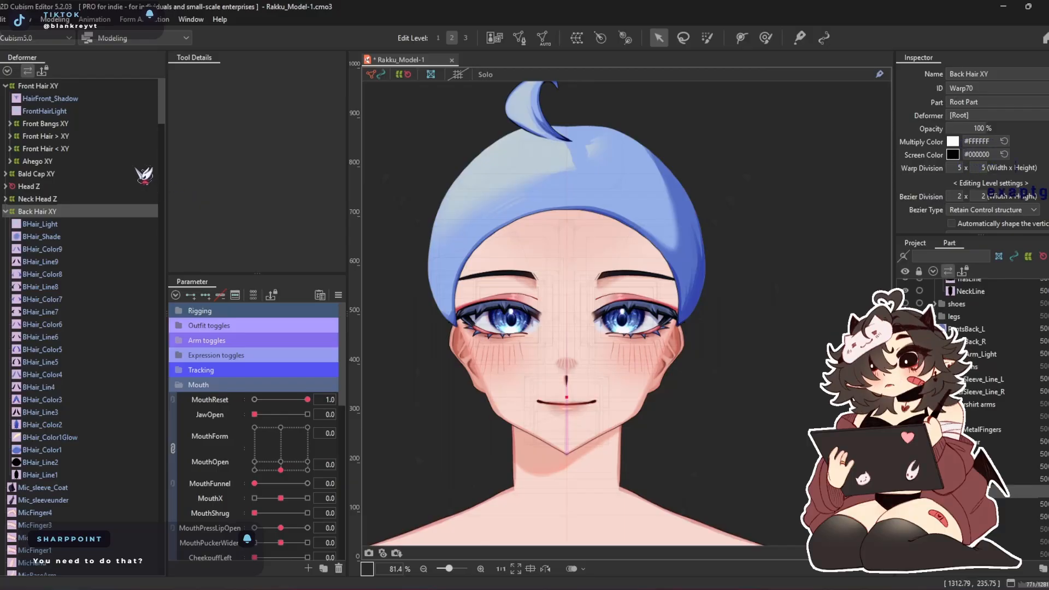
Select Bald Cap XY and unlink the combined Angle X Physic and Angle Y Physic parameters
left_click(36, 174)
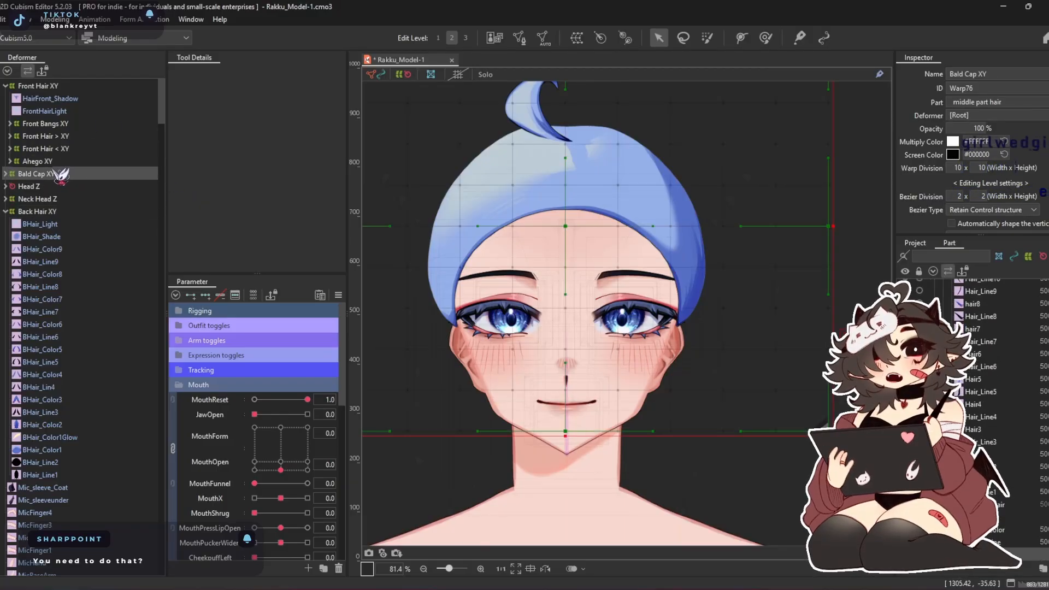
left_click(183, 385)
scroll(210, 403, "down", 2)
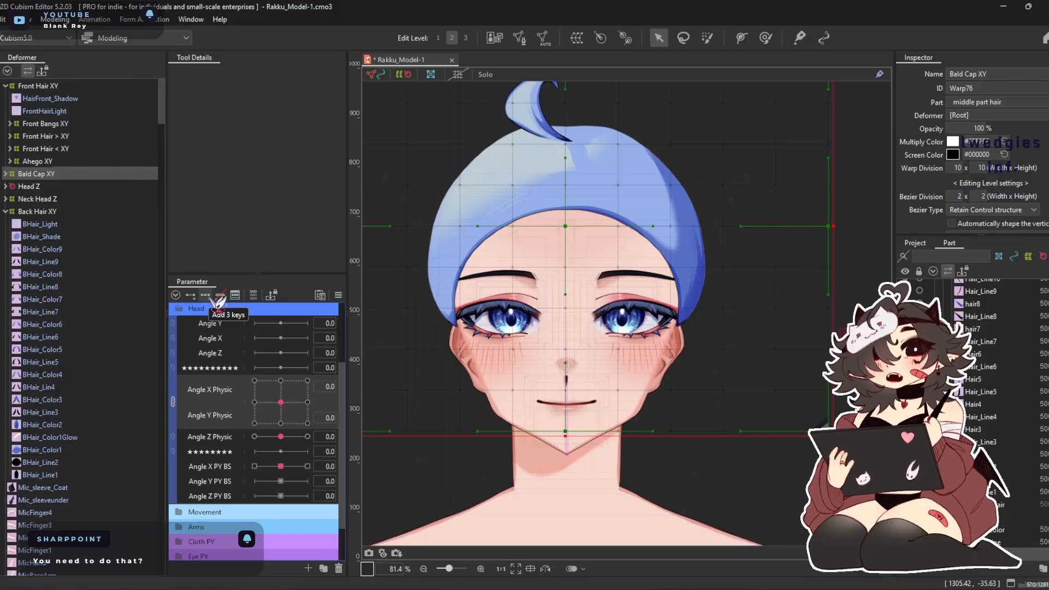
left_click_drag(563, 281, 542, 300)
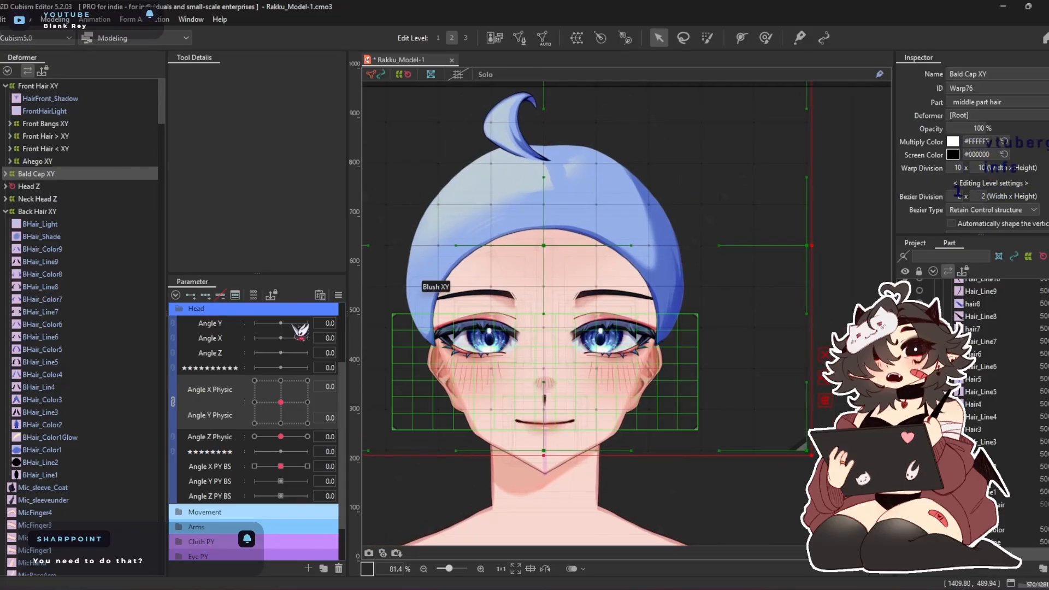
left_click(173, 402)
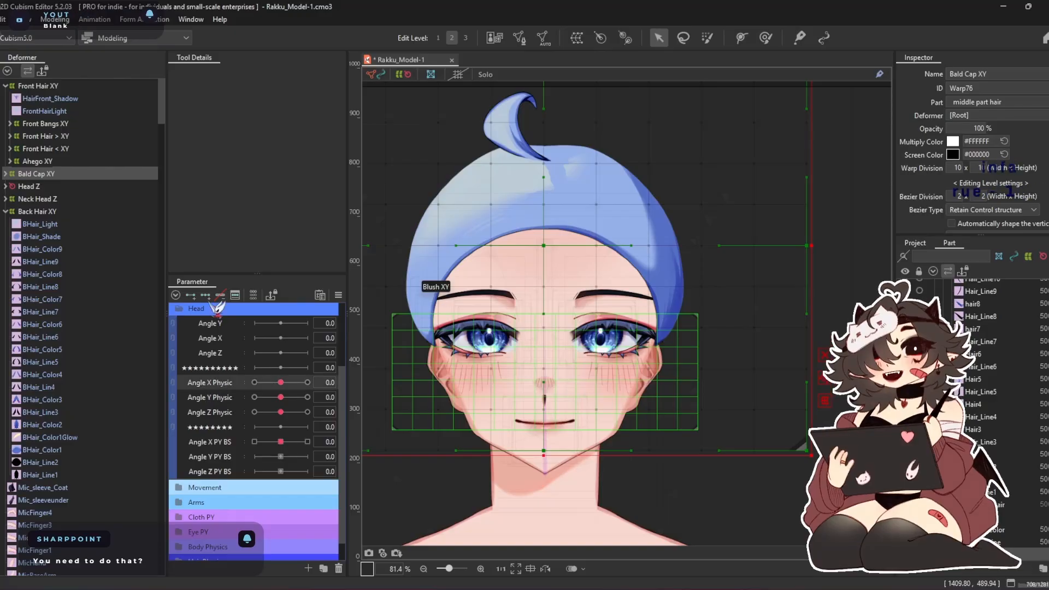
Add three keys on Angle X Physic for Bald Cap XY and, at -30, shift the whole warp toward the turned face
left_click_drag(280, 383, 254, 383)
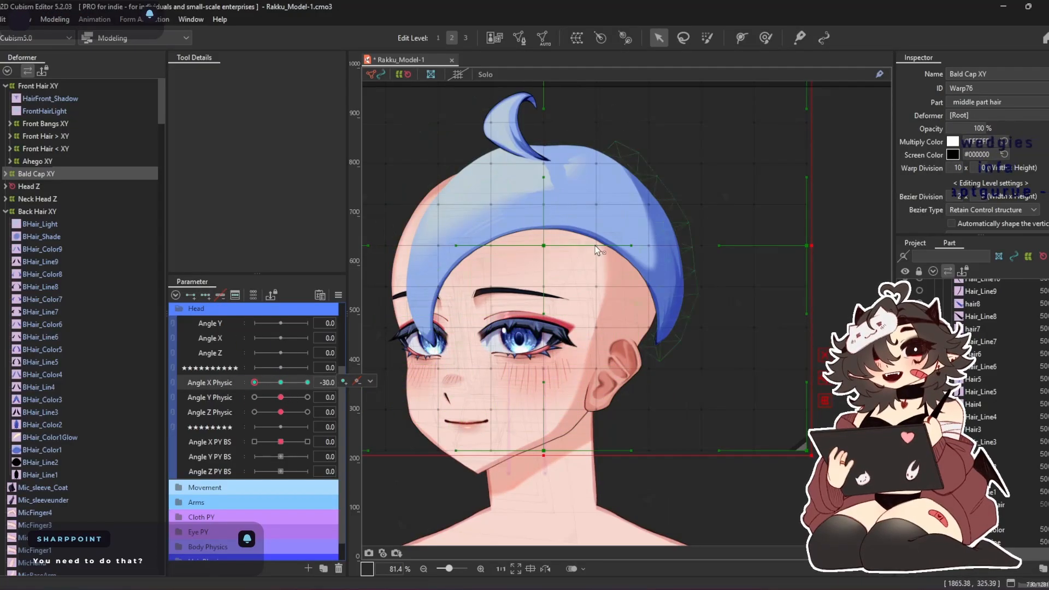
left_click_drag(550, 251, 524, 251)
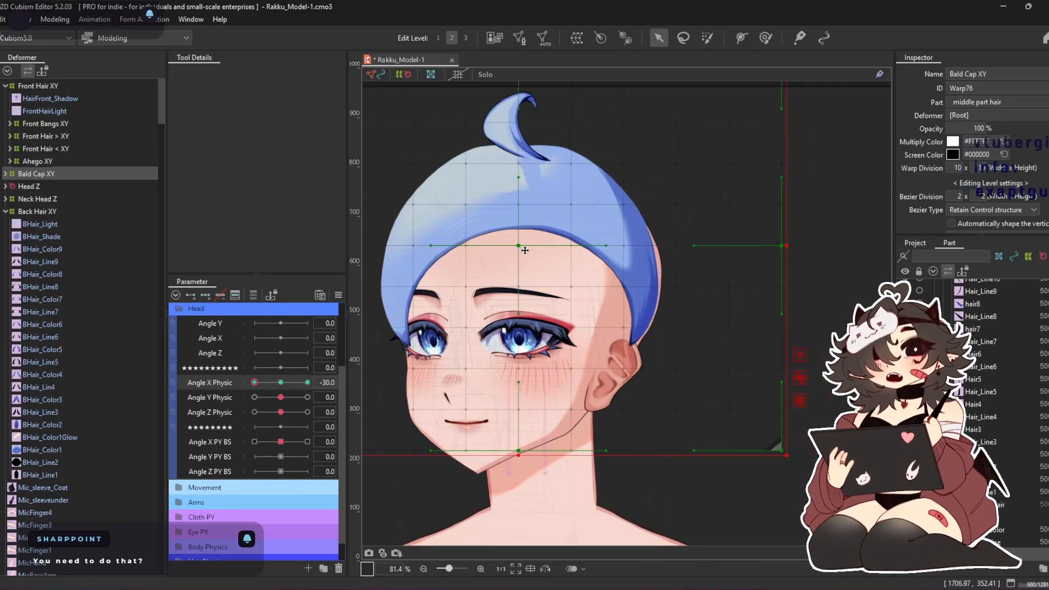
Expand the Ahego XY deformer, hide the Ahego hair strand, and reselect Bald Cap XY
left_click(55, 161)
left_click(9, 161)
left_click(63, 199)
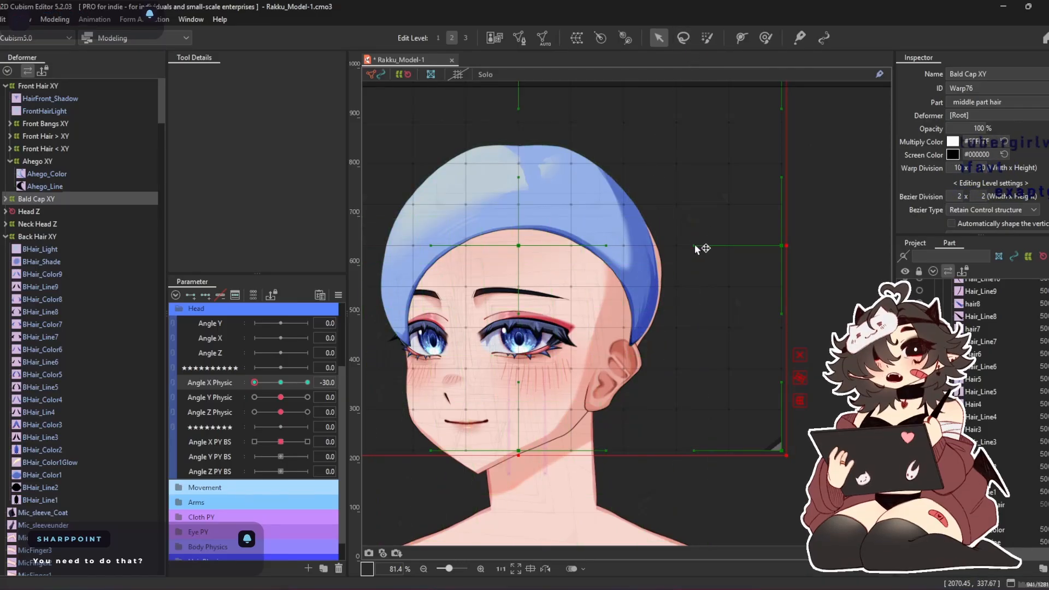
Shorten the right edge's inner handle and shift the Bald Cap XY warp's middle and lower center points toward the turned face
left_click_drag(694, 245, 714, 245)
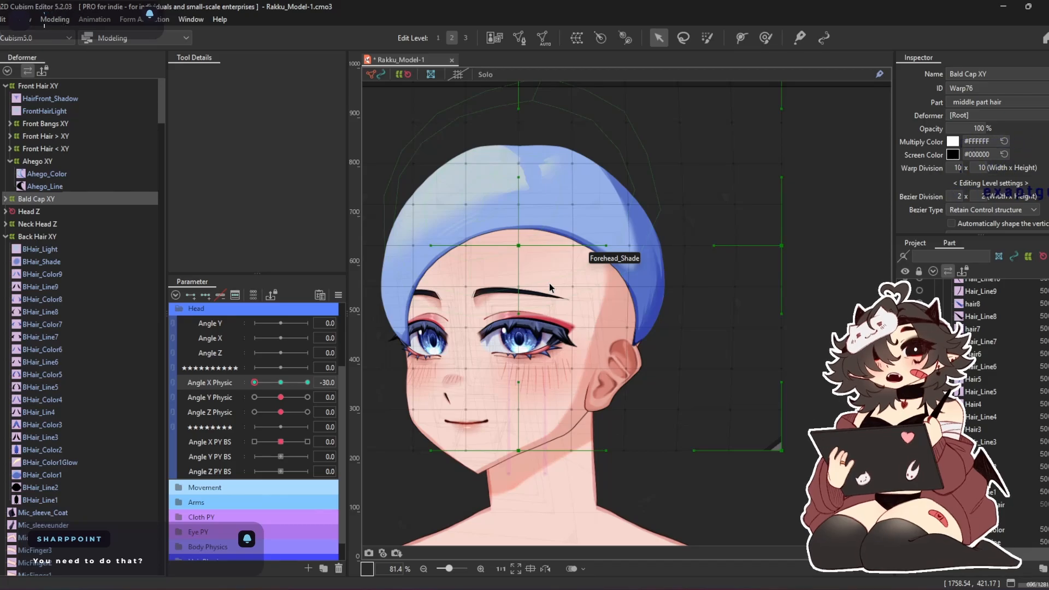
left_click_drag(519, 245, 486, 253)
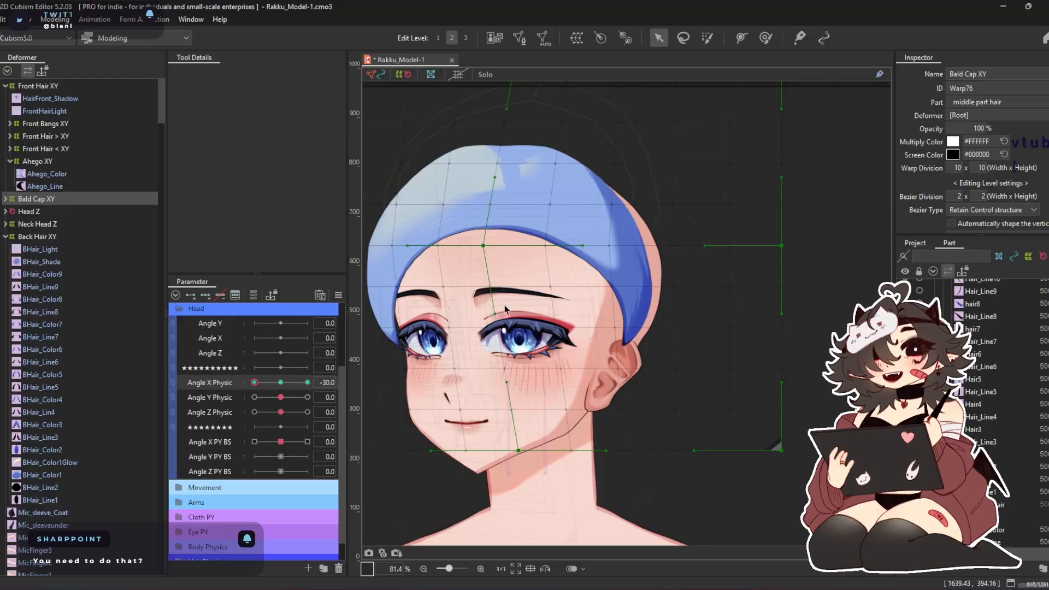
left_click_drag(518, 453, 491, 454)
Move the middle, lower and upper control points on the left edge of the Bald Cap XY warp inward
left_click_drag(464, 286, 513, 295)
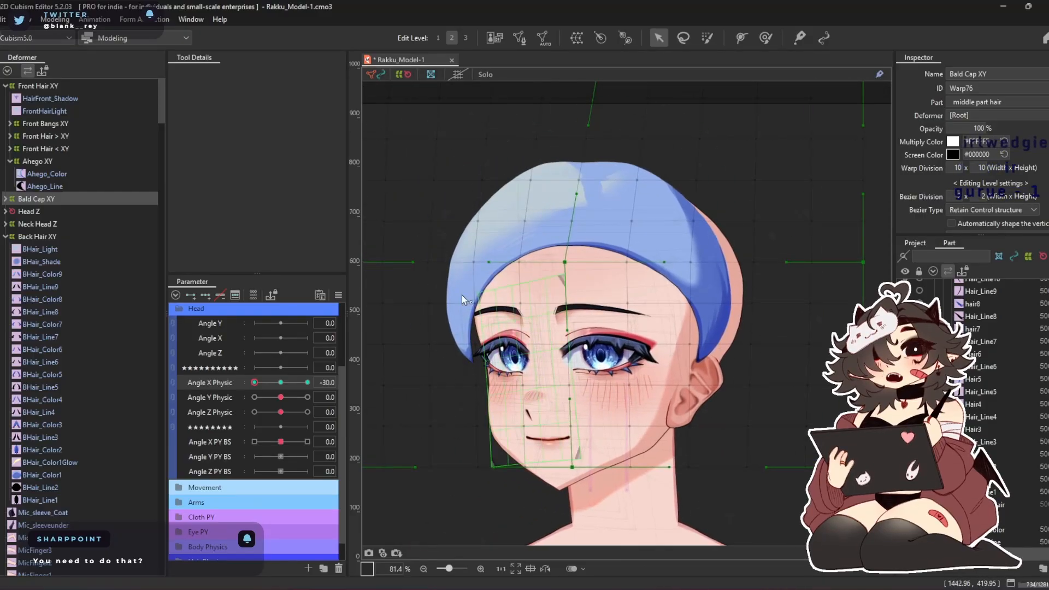
left_click_drag(401, 277, 480, 290)
left_click_drag(419, 279, 447, 279)
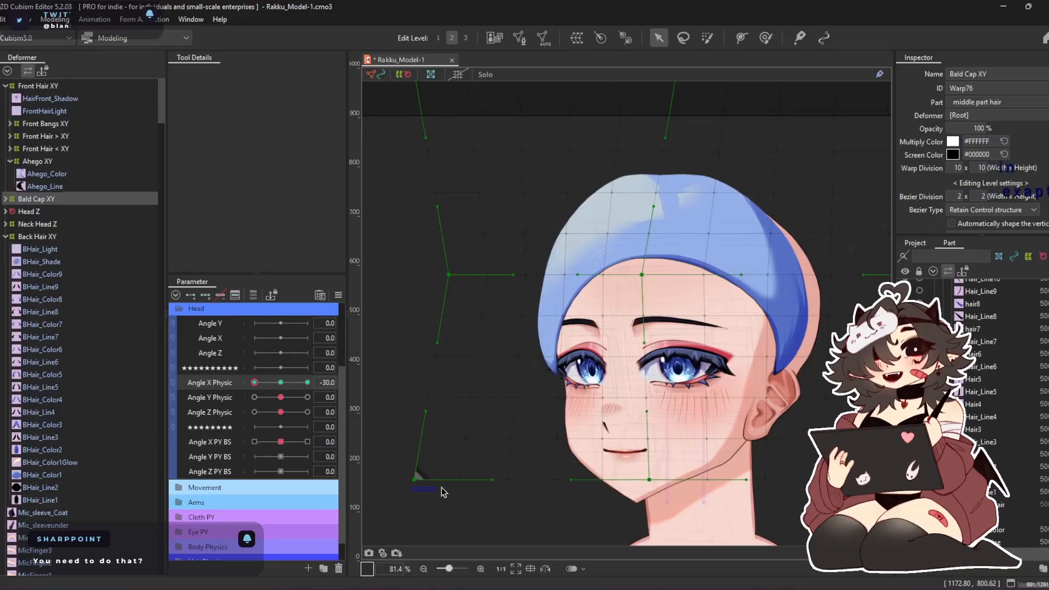
left_click_drag(415, 480, 448, 479)
left_click_drag(411, 176, 396, 299)
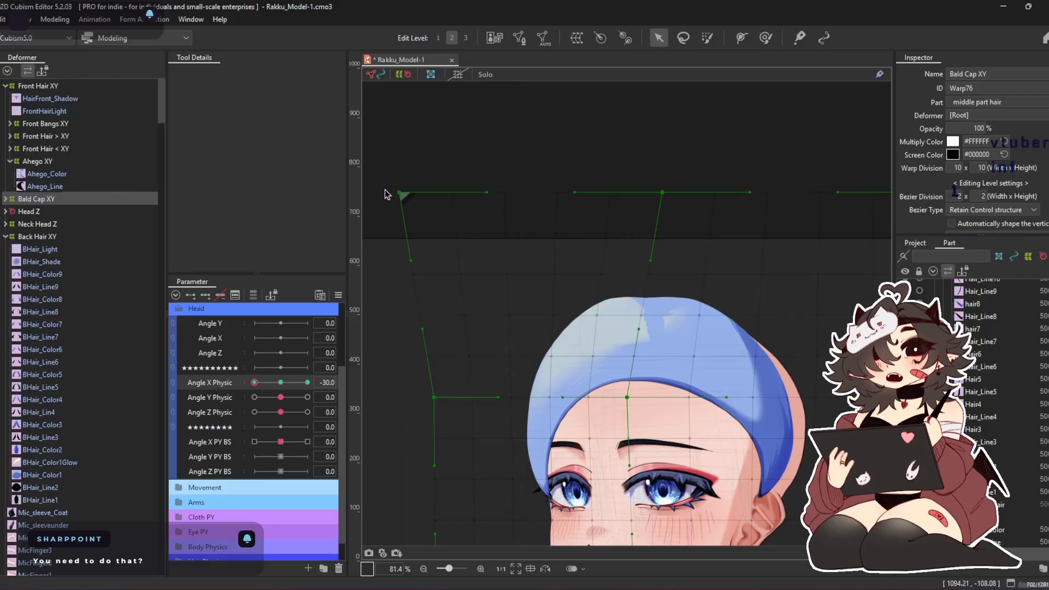
left_click_drag(451, 185, 453, 186)
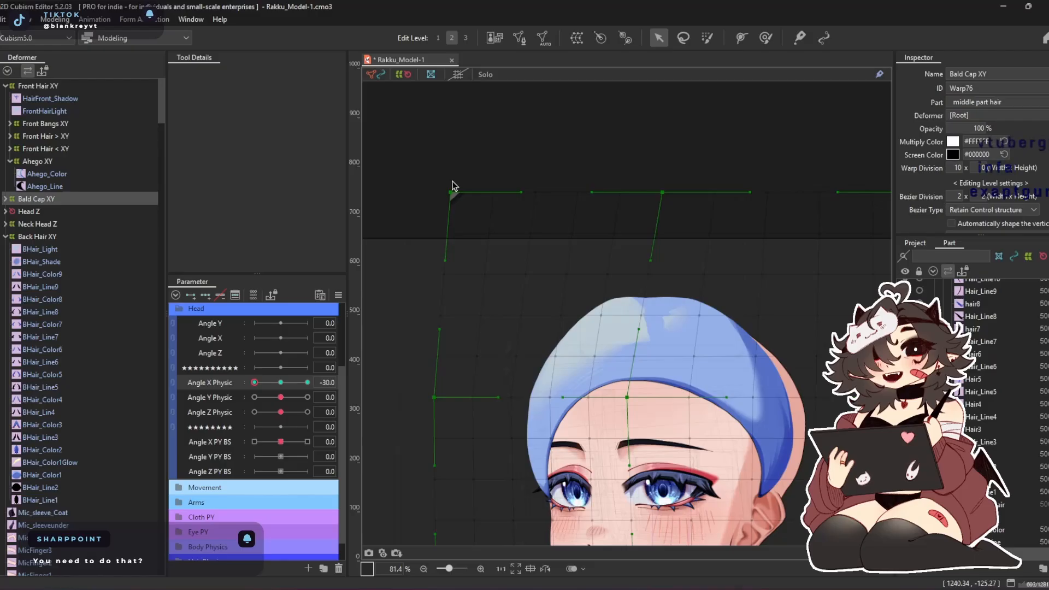
Shorten the horizontal handles between the Bald Cap XY warp's center and right edge to fit the cap to the back of the head
left_click_drag(421, 263, 292, 182)
left_click_drag(469, 278, 434, 228)
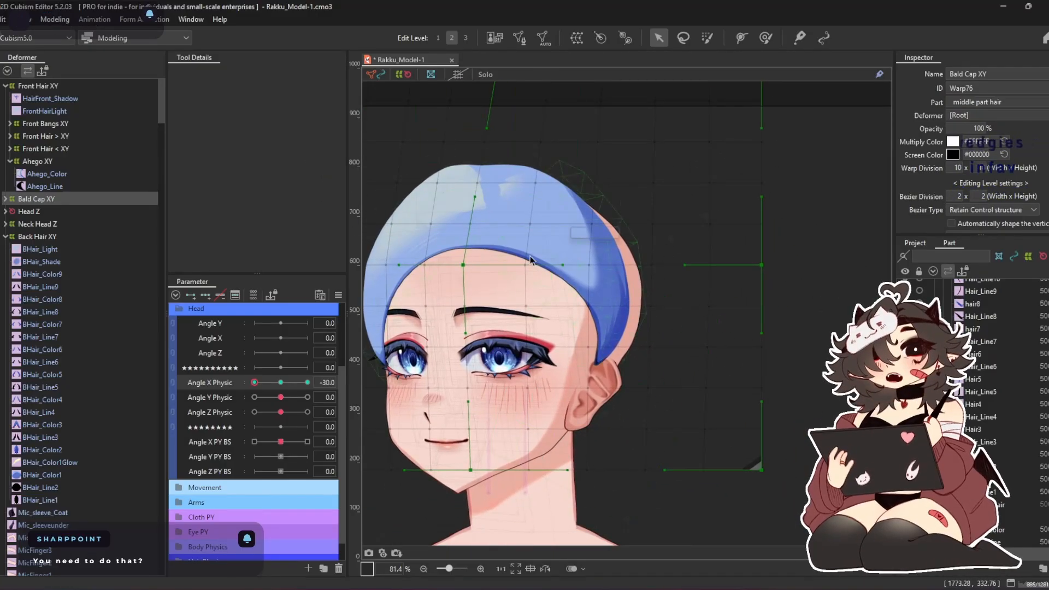
left_click_drag(684, 269, 734, 270)
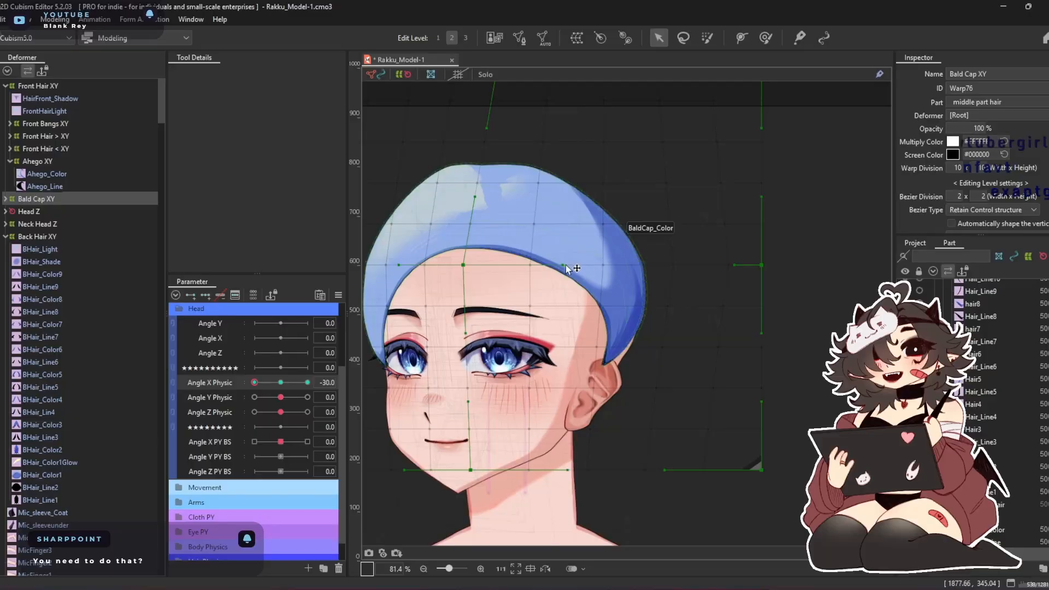
left_click_drag(548, 267, 526, 265)
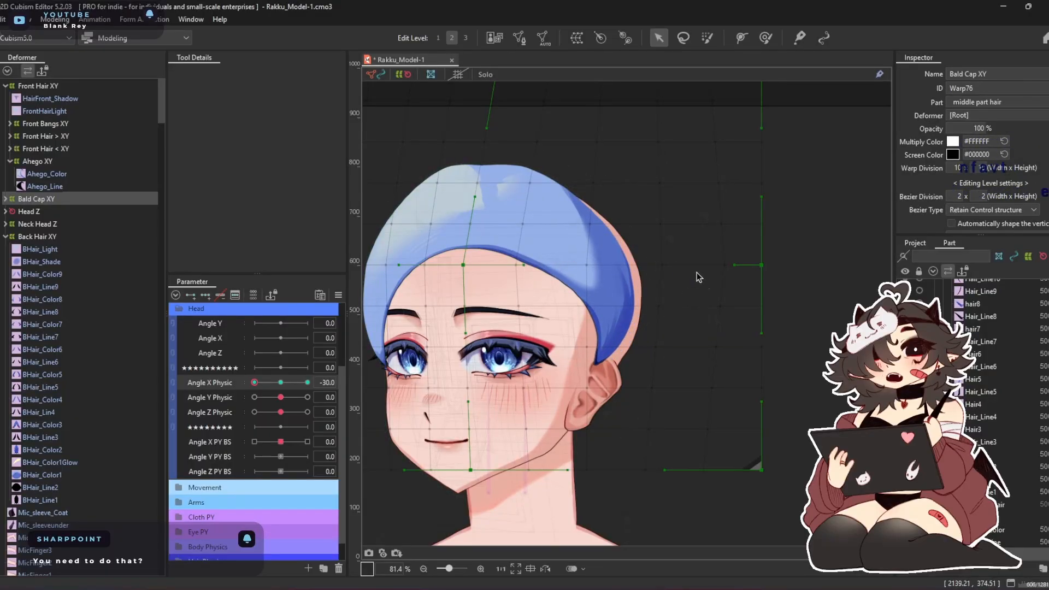
Push the back edge of the Bald Cap XY warp outward over the exposed scalp using the Deform Brush at about 500 px
scroll(661, 240, "up", 3)
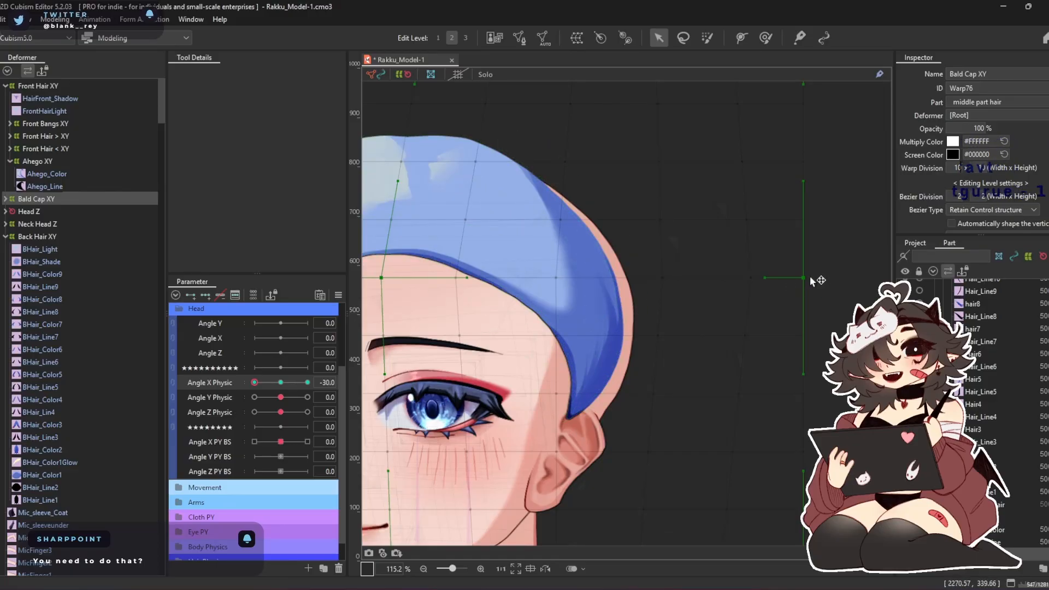
scroll(798, 269, "down", 3)
left_click(765, 37)
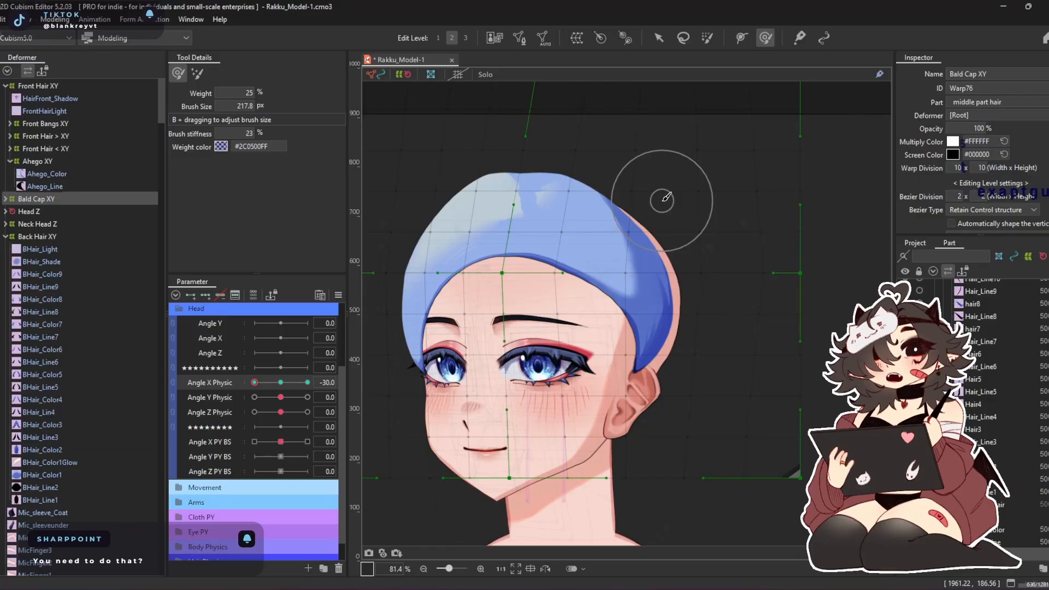
left_click_drag(702, 268, 714, 273)
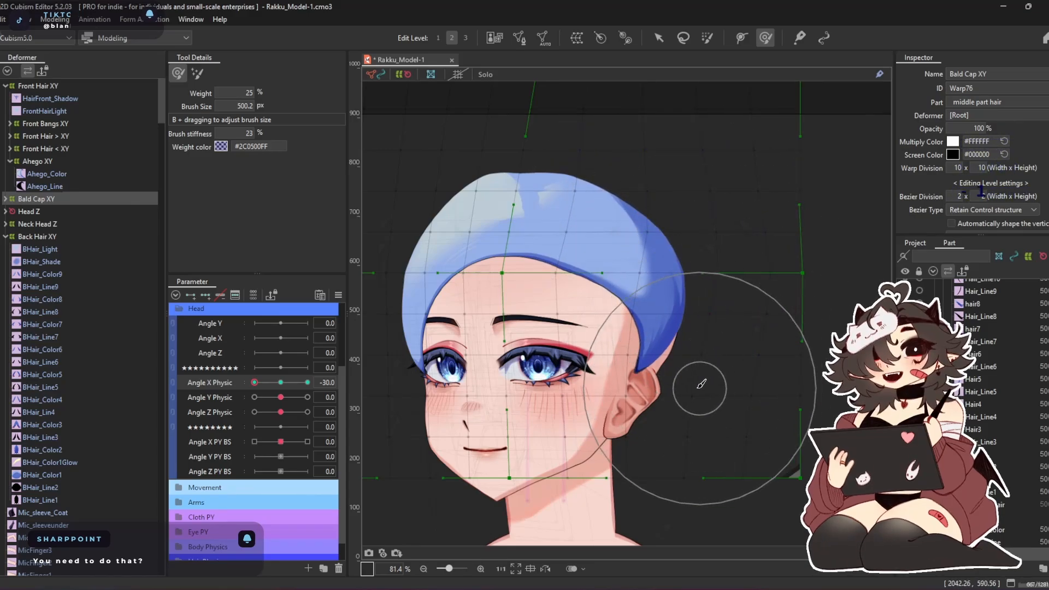
scroll(696, 387, "up", 3)
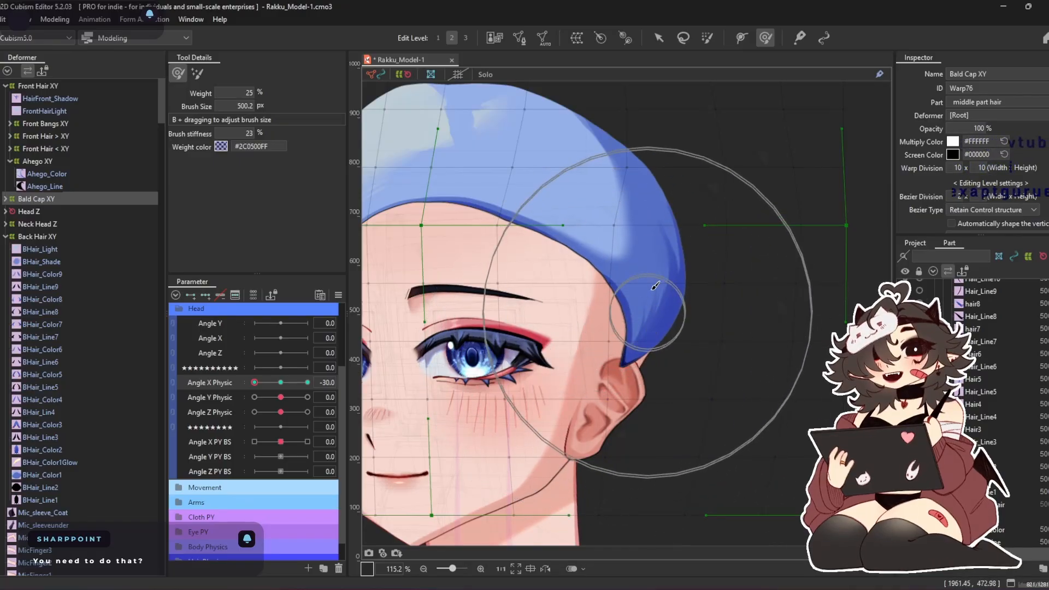
scroll(652, 287, "up", 2)
scroll(660, 281, "down", 2)
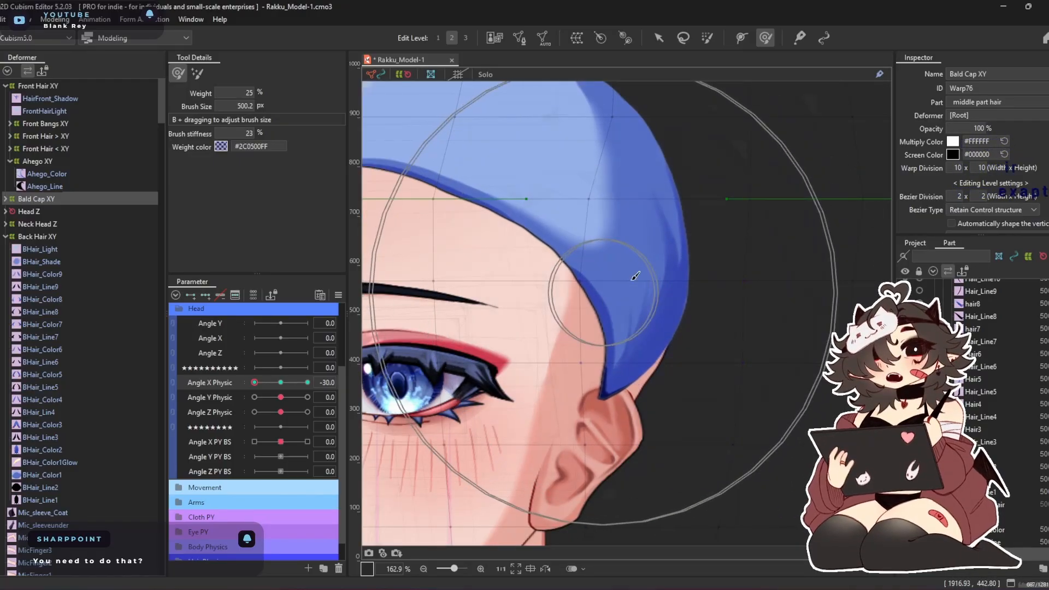
left_click_drag(628, 198, 723, 309)
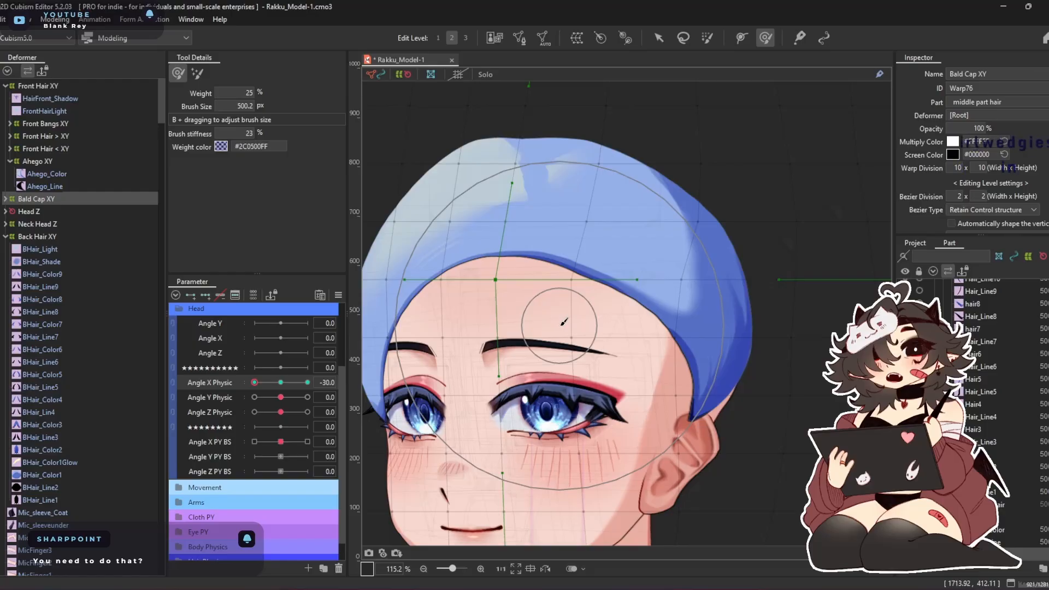
Resize the Deform Brush to bend the warp's central vertical line, moving the forehead and nose areas toward the turned face
key("b")
mouse_move(561, 297)
left_mouse_down()
mouse_move(577, 327)
mouse_move(515, 313)
left_mouse_up()
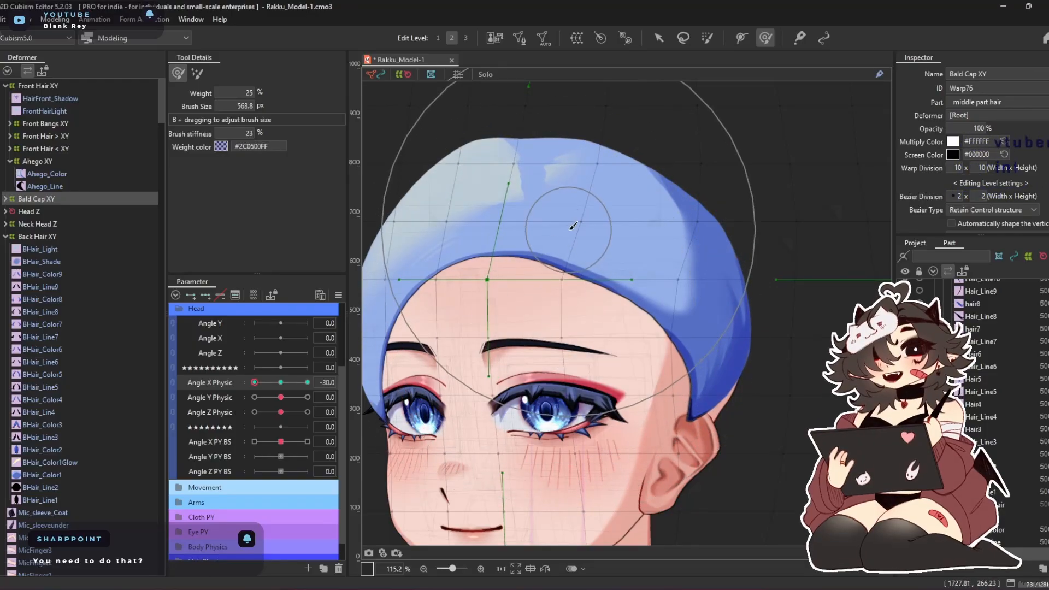
key("b")
mouse_move(601, 327)
left_mouse_down()
mouse_move(579, 209)
mouse_move(585, 215)
mouse_move(557, 200)
mouse_move(495, 191)
left_mouse_up()
left_click_drag(681, 197, 660, 196)
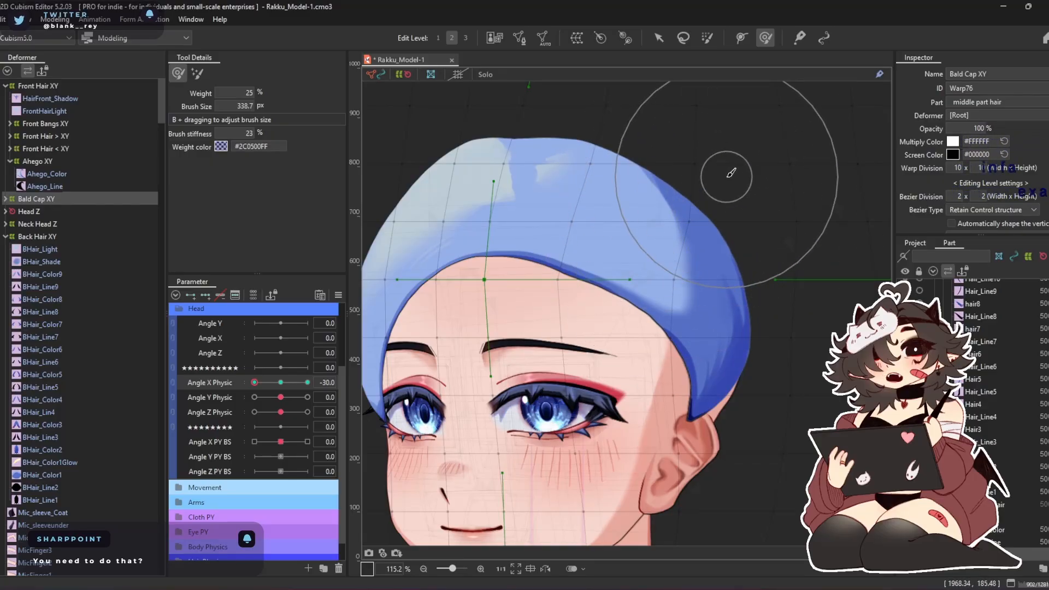
mouse_move(528, 272)
left_mouse_down()
mouse_move(618, 255)
mouse_move(567, 257)
mouse_move(581, 267)
left_mouse_up()
left_click_drag(606, 303, 519, 321)
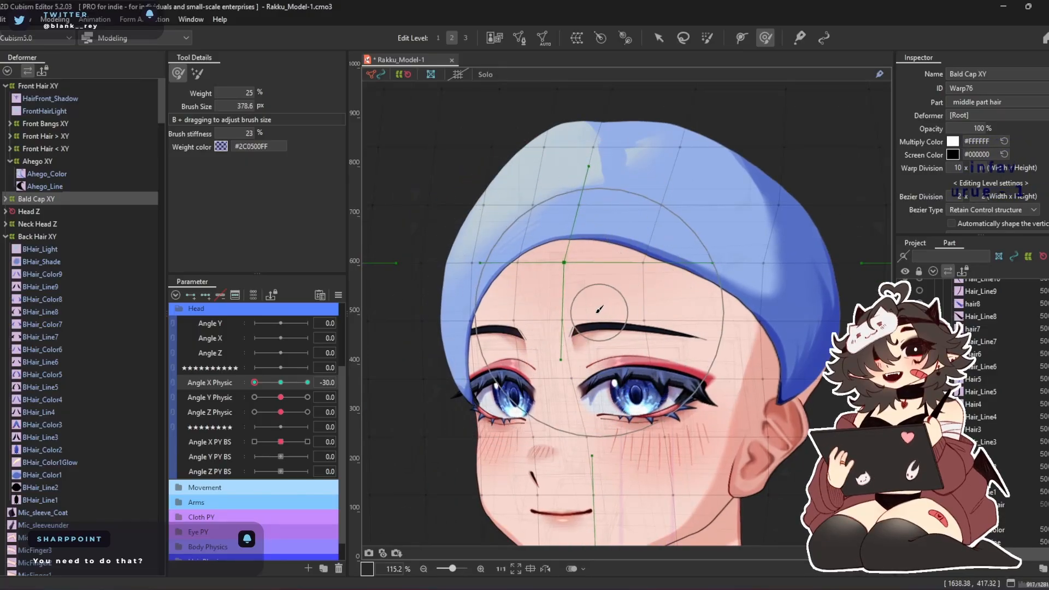
left_click_drag(620, 446, 588, 445)
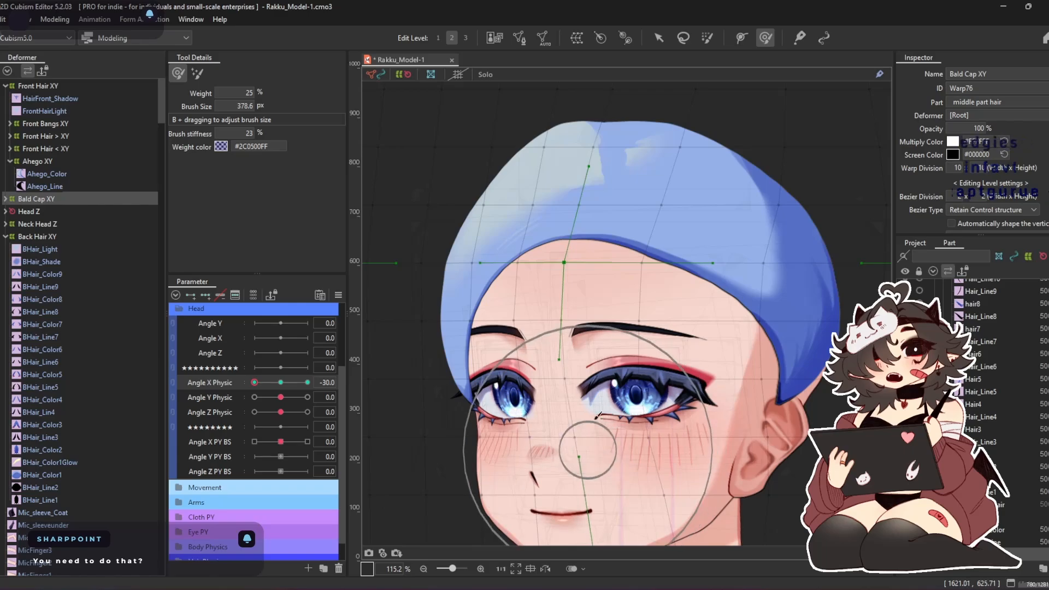
Enlarge the Deform Brush to about 756 px and push the warp's top center toward the back of the head
left_click_drag(610, 187, 589, 379)
left_click_drag(585, 219, 601, 229)
left_click_drag(597, 189, 659, 288)
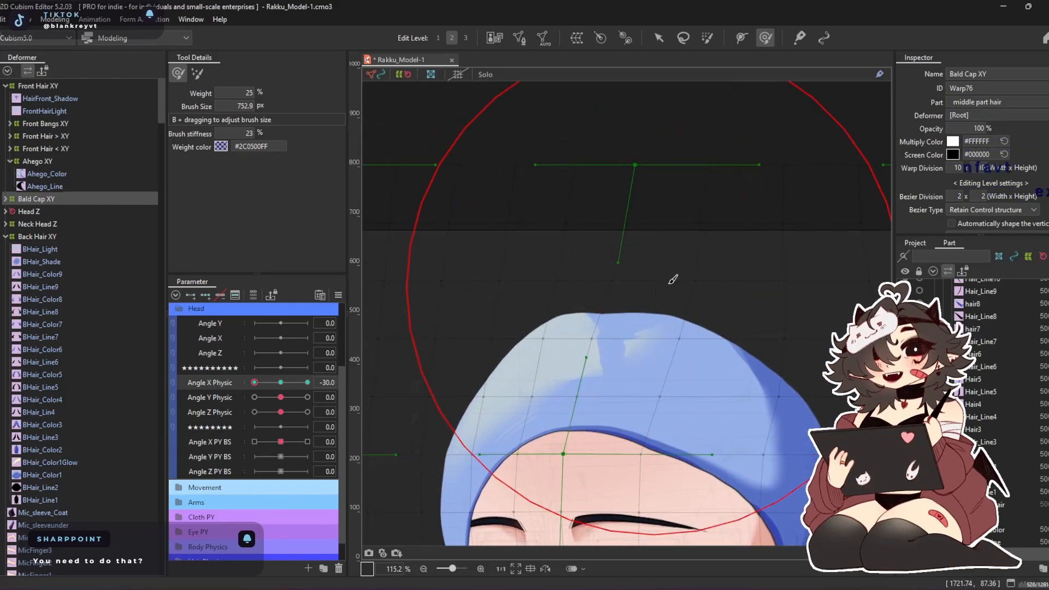
mouse_move(595, 181)
left_mouse_down()
mouse_move(663, 177)
mouse_move(671, 212)
mouse_move(711, 210)
left_mouse_up()
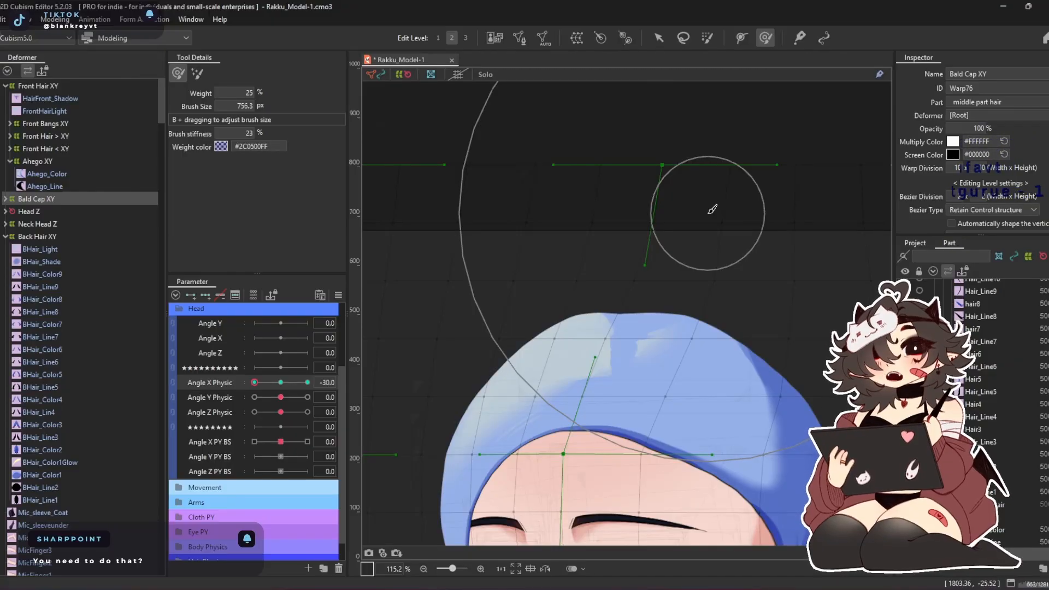
Brush the cap's lower back edge down and inward toward the ear, rounding the warp behind the head
left_click_drag(700, 277, 586, 117)
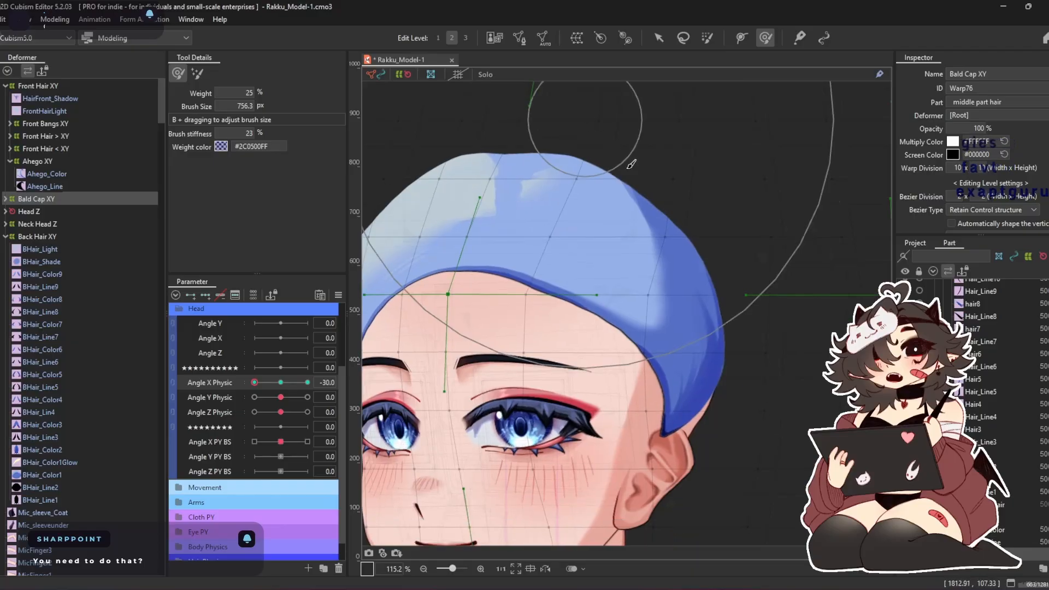
left_click_drag(788, 409, 632, 299)
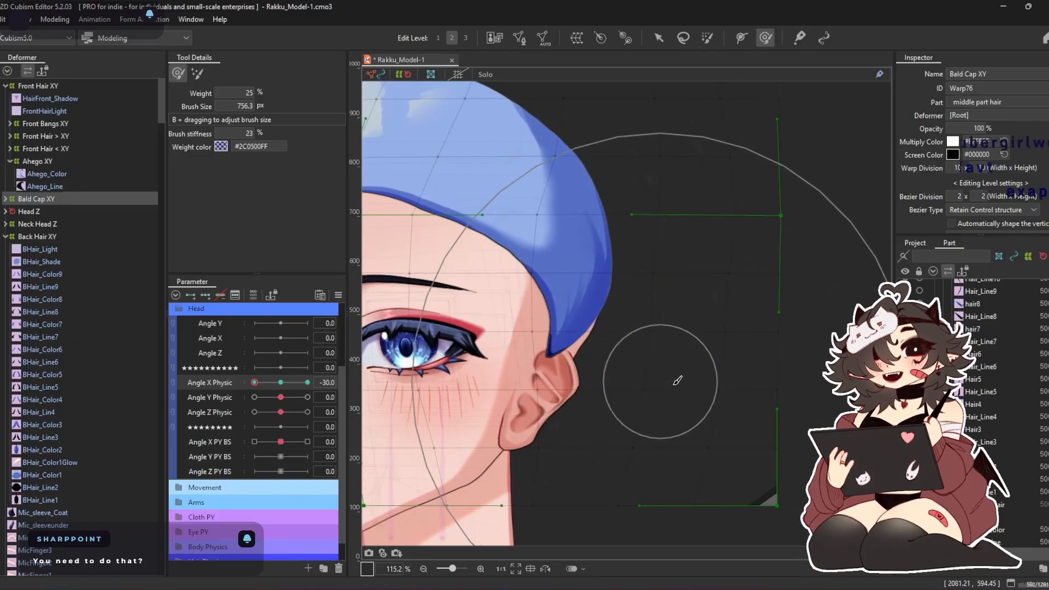
left_click_drag(635, 360, 598, 386)
left_click_drag(613, 339, 582, 381)
left_click_drag(647, 186, 681, 198)
Reduce the Deform Brush to about 554 px and nudge the warp over the forehead toward the turned face
key("b")
left_click_drag(700, 340, 662, 232)
mouse_move(464, 247)
left_mouse_down()
mouse_move(543, 246)
mouse_move(676, 279)
left_mouse_up()
left_click_drag(536, 313, 505, 316)
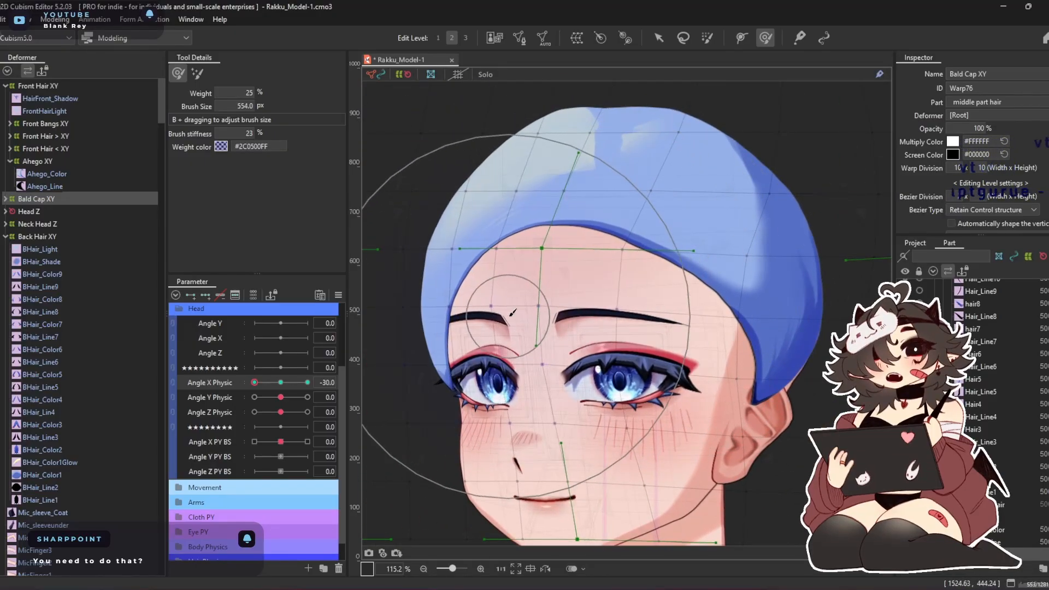
left_click_drag(513, 395, 580, 354)
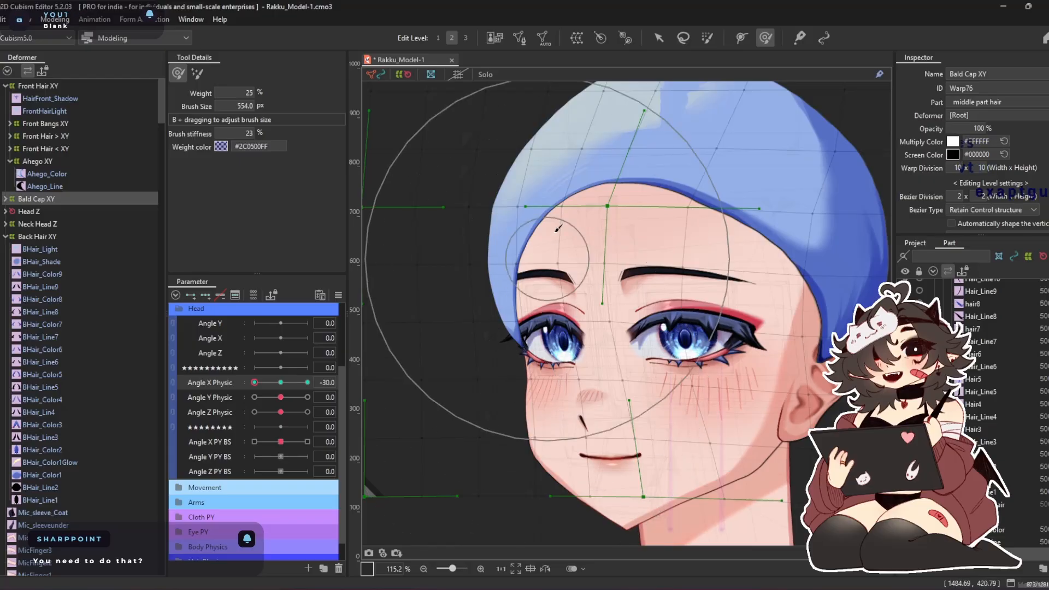
Stretch the cap's lower back edge downward and outward around the skull, reducing the Deform Brush to about 344 px
mouse_move(768, 321)
left_mouse_down()
mouse_move(697, 307)
mouse_move(697, 292)
left_mouse_up()
left_click_drag(674, 247, 544, 283)
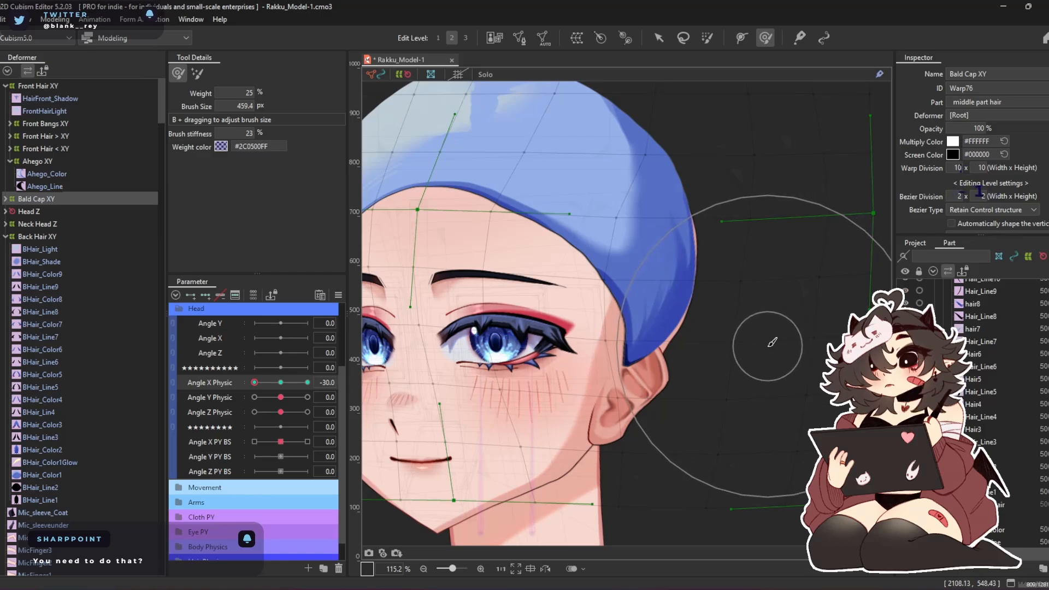
mouse_move(734, 165)
left_mouse_down()
mouse_move(722, 216)
mouse_move(755, 218)
left_mouse_up()
key("b")
left_click_drag(797, 276, 761, 253)
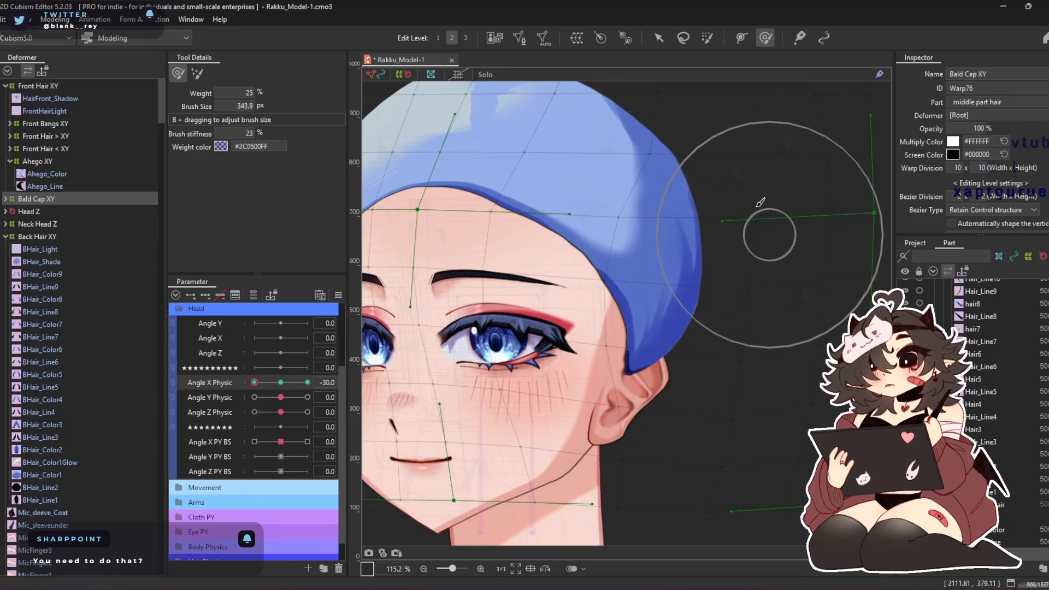
Enlarge the Deform Brush to about 725 px and push the warp's far face side and top toward the back of the head
left_click_drag(685, 160, 705, 306)
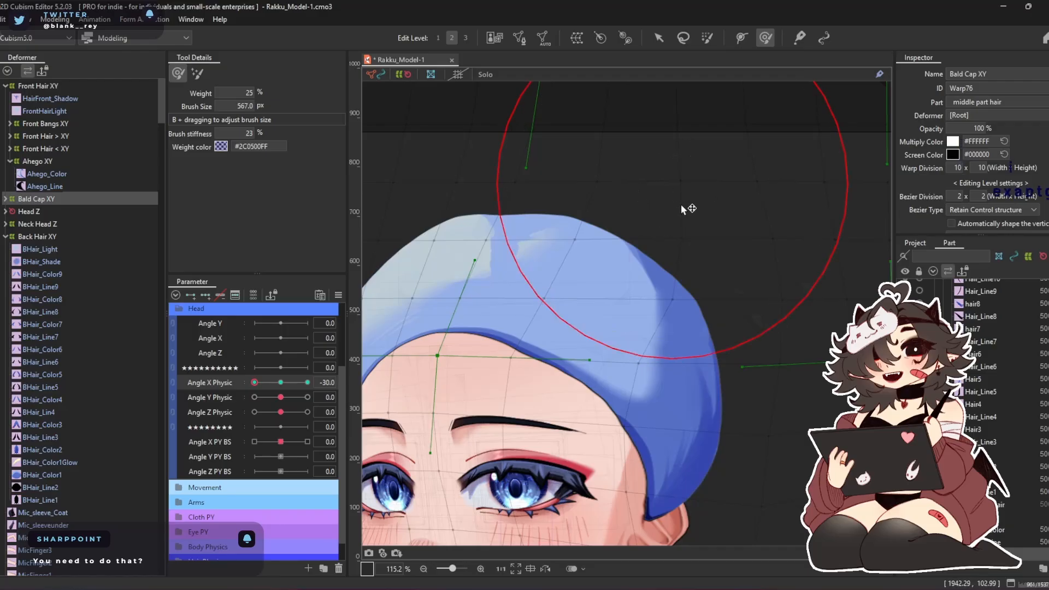
left_click_drag(681, 205, 717, 263)
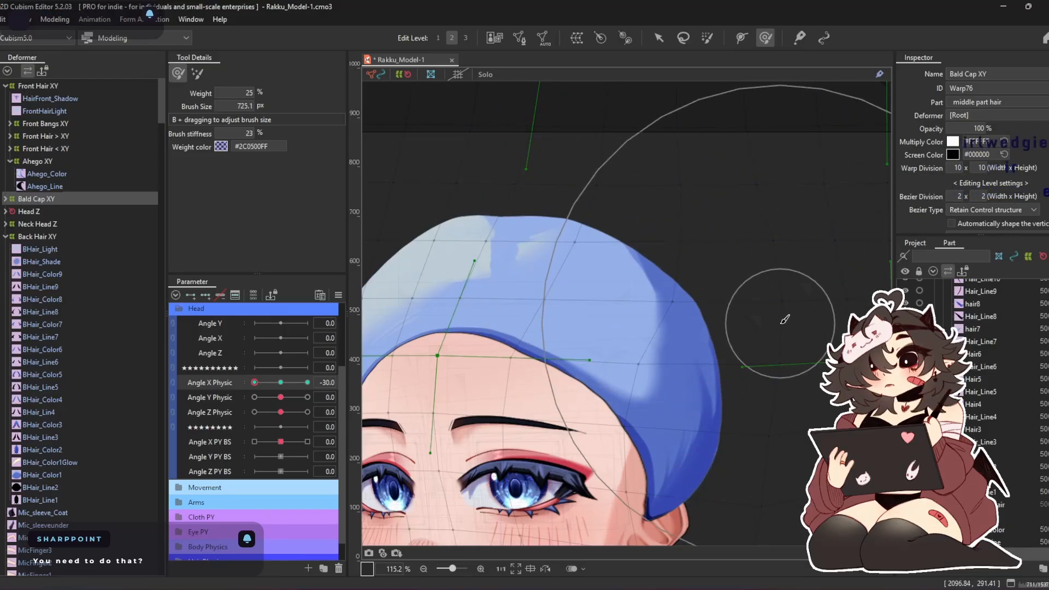
left_click_drag(806, 346, 779, 256)
left_click_drag(641, 366, 796, 299)
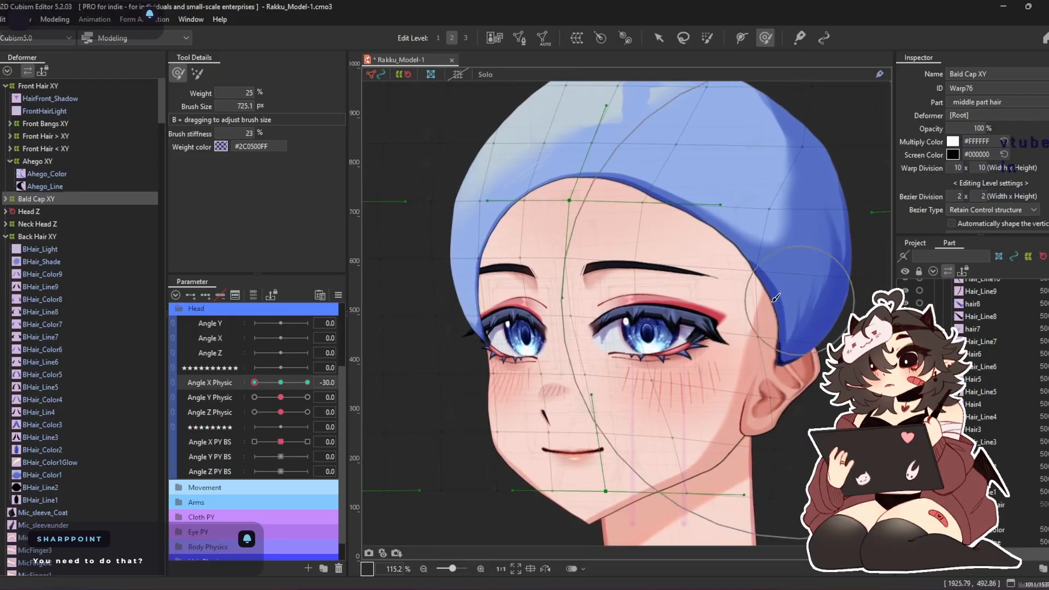
left_click_drag(529, 258, 667, 295)
mouse_move(465, 204)
left_mouse_down()
mouse_move(433, 232)
mouse_move(490, 214)
mouse_move(479, 176)
mouse_move(426, 379)
left_mouse_up()
left_click_drag(485, 134, 509, 221)
mouse_move(512, 173)
left_mouse_down()
mouse_move(576, 158)
mouse_move(710, 167)
left_mouse_up()
left_click_drag(562, 158, 677, 185)
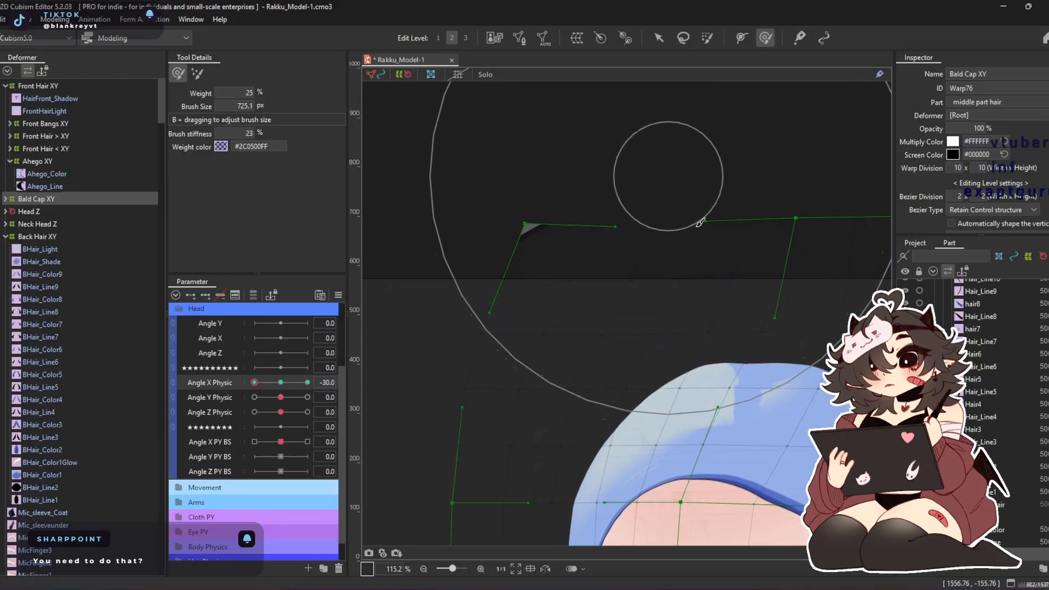
left_click_drag(747, 208, 576, 157)
left_click_drag(692, 158, 728, 165)
mouse_move(666, 274)
left_mouse_down()
mouse_move(592, 124)
mouse_move(583, 149)
left_mouse_up()
Reduce the Deform Brush to about 405 px and refine the warp grid around the hairline and brows
key("b")
left_click_drag(564, 273, 558, 265)
left_click_drag(499, 306, 478, 296)
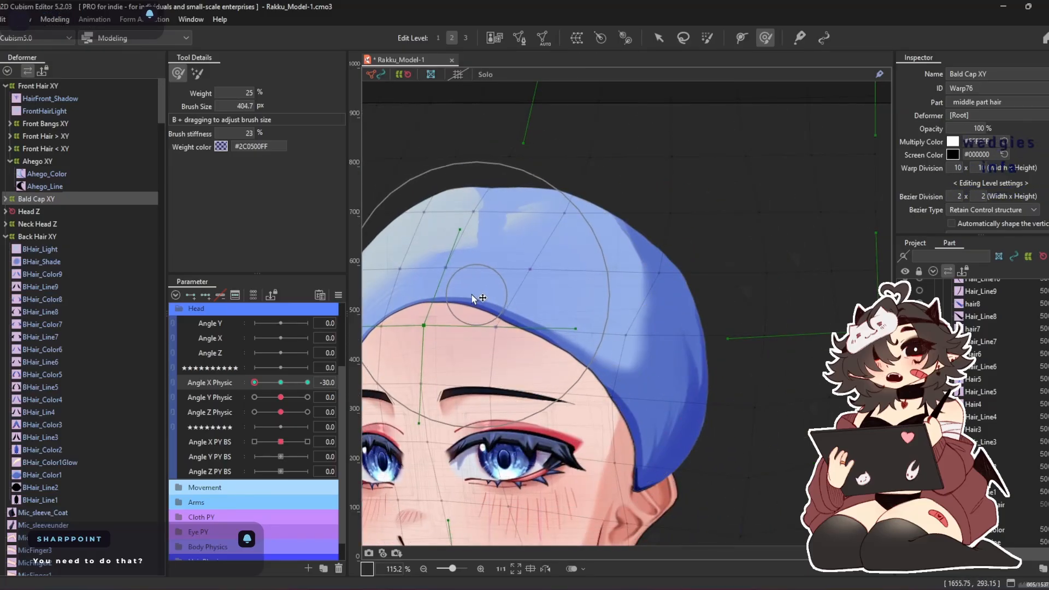
left_click_drag(590, 240, 717, 93)
left_click_drag(628, 242, 605, 256)
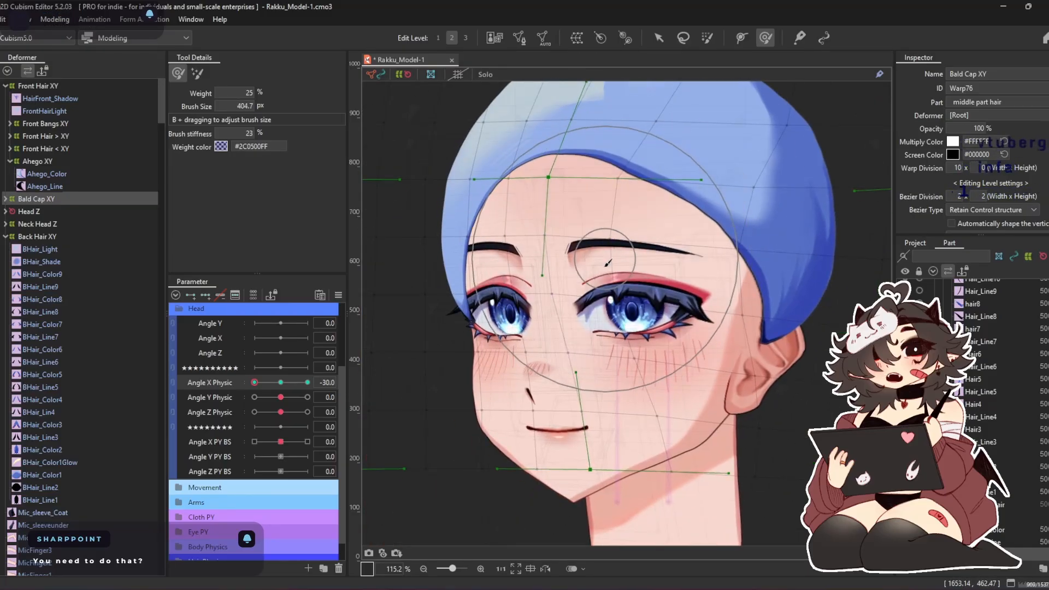
Check the cap's outline and pull its lower tip above the ear inward toward the face with the Deform Brush
scroll(541, 162, "up", 3)
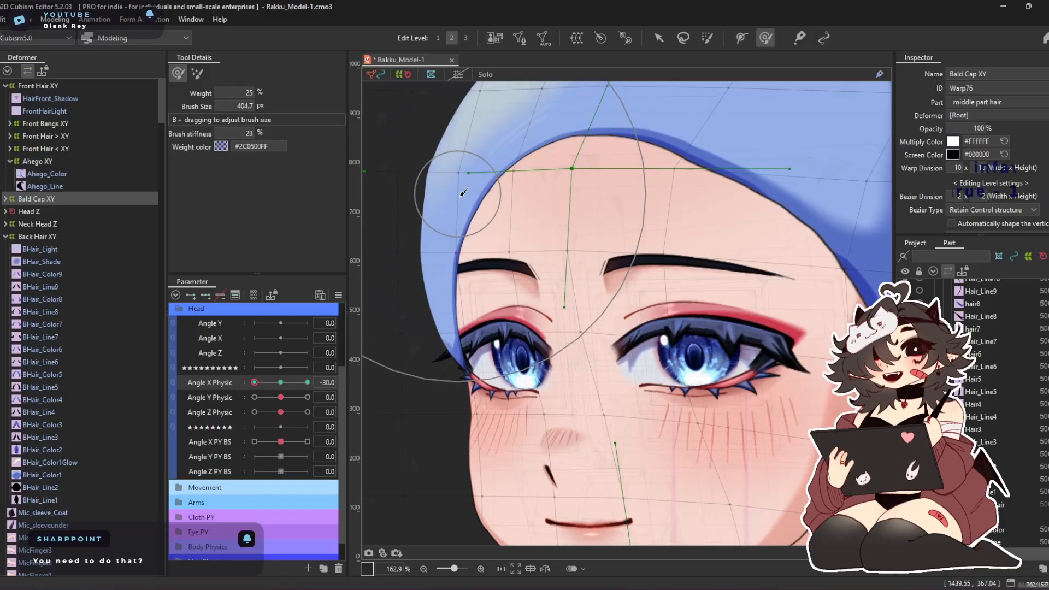
scroll(491, 327, "down", 4)
scroll(592, 207, "up", 4)
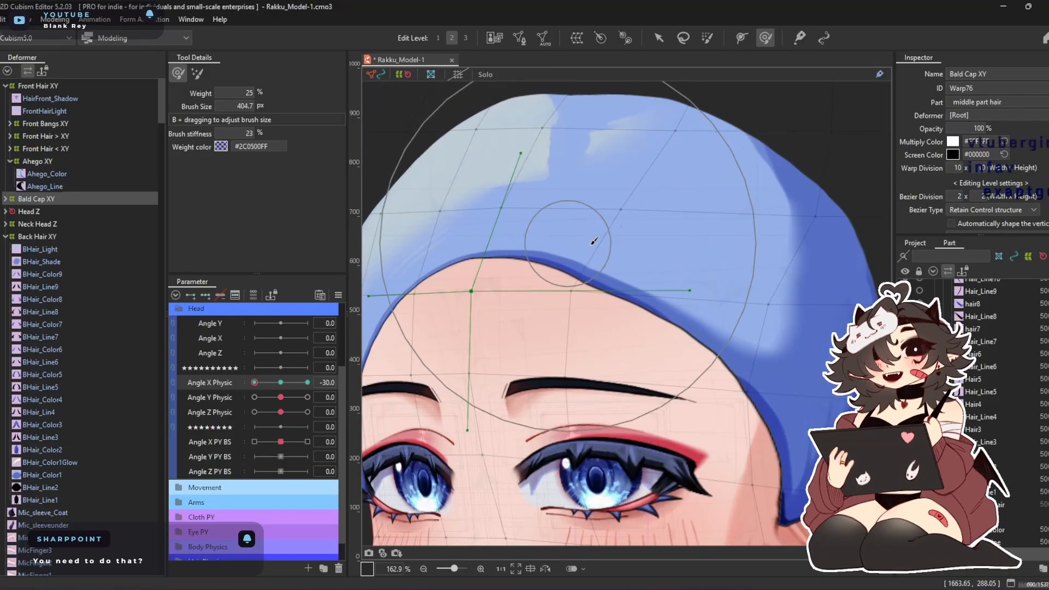
scroll(693, 248, "down", 3)
scroll(693, 248, "down", 2)
scroll(656, 248, "up", 4)
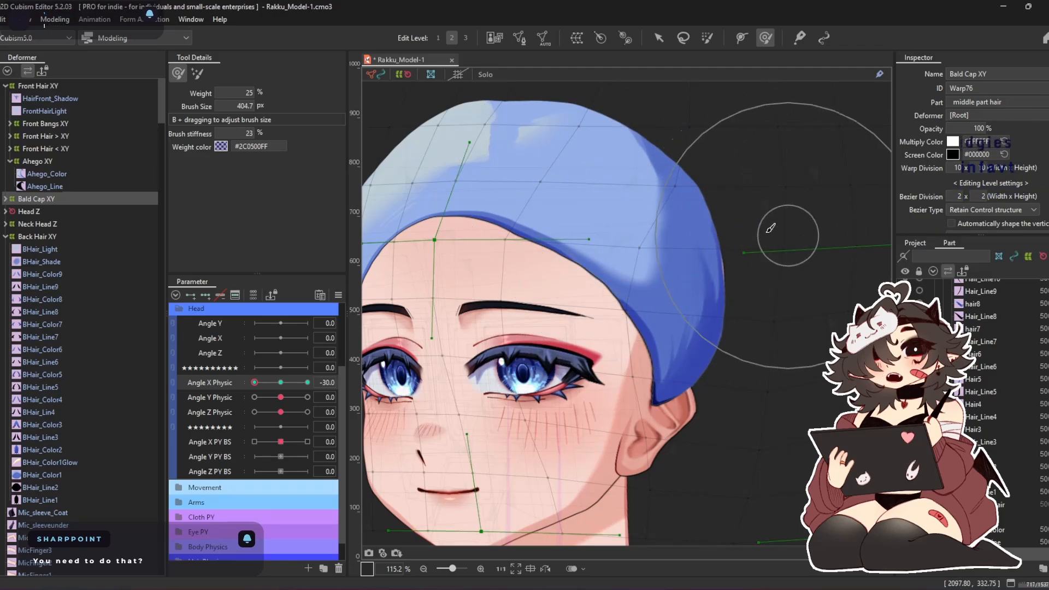
scroll(748, 243, "down", 2)
scroll(710, 306, "up", 2)
left_click_drag(565, 322, 558, 325)
mouse_move(655, 383)
left_mouse_down()
mouse_move(616, 386)
mouse_move(574, 421)
left_mouse_up()
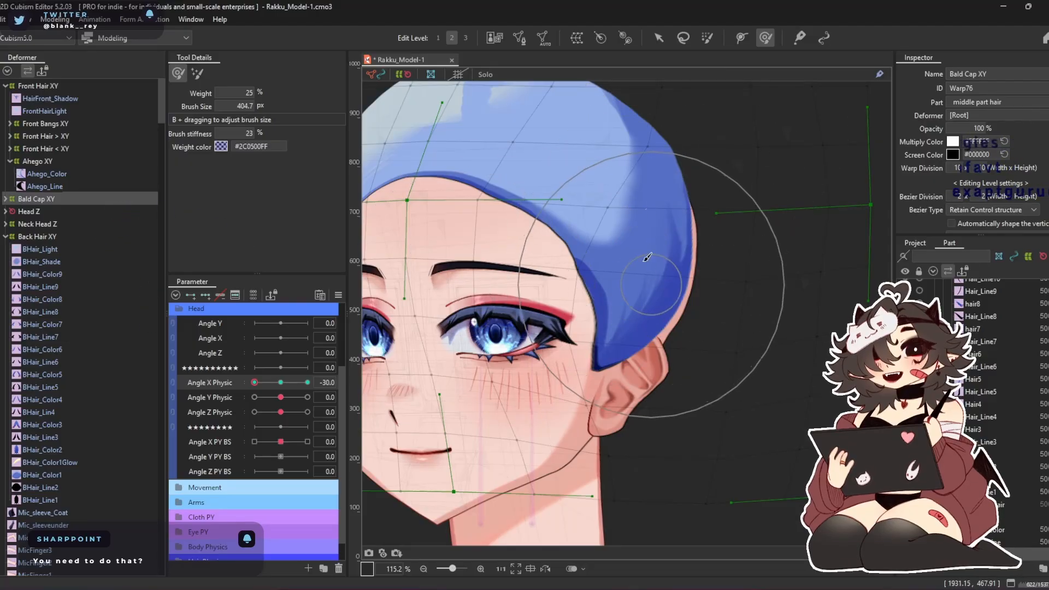
Set the Bald Cap XY deformer's warp division to 14 x 15
type("15")
key("Return")
type("14")
key("Return")
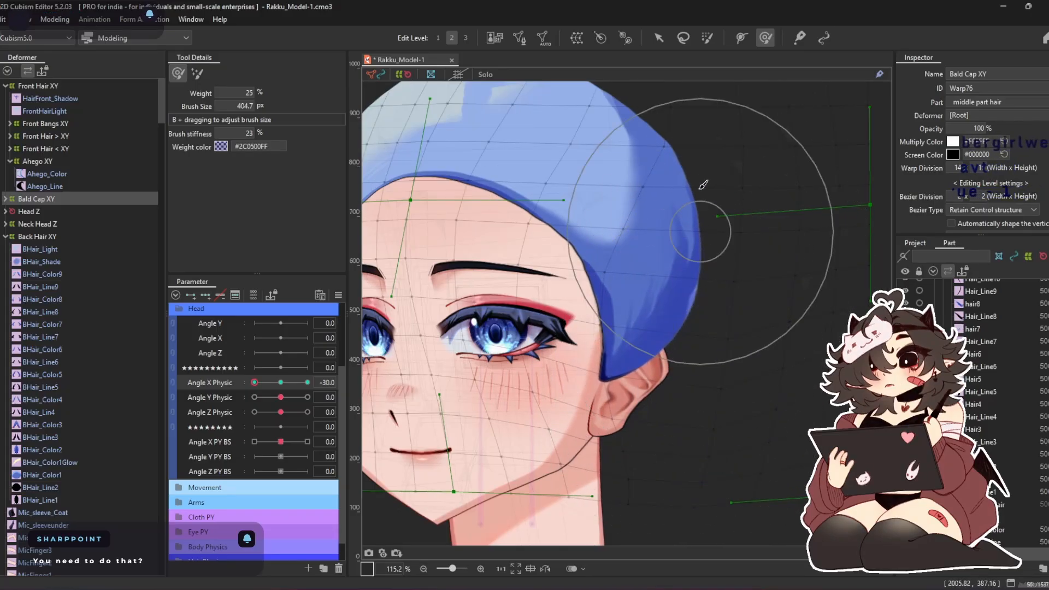
Smooth the cap's upper back curve with the Deform Brush and preview the head turn on Angle X Physic
left_click_drag(667, 119, 693, 183)
scroll(503, 195, "down", 2)
left_click_drag(254, 382, 241, 407)
scroll(479, 268, "up", 3)
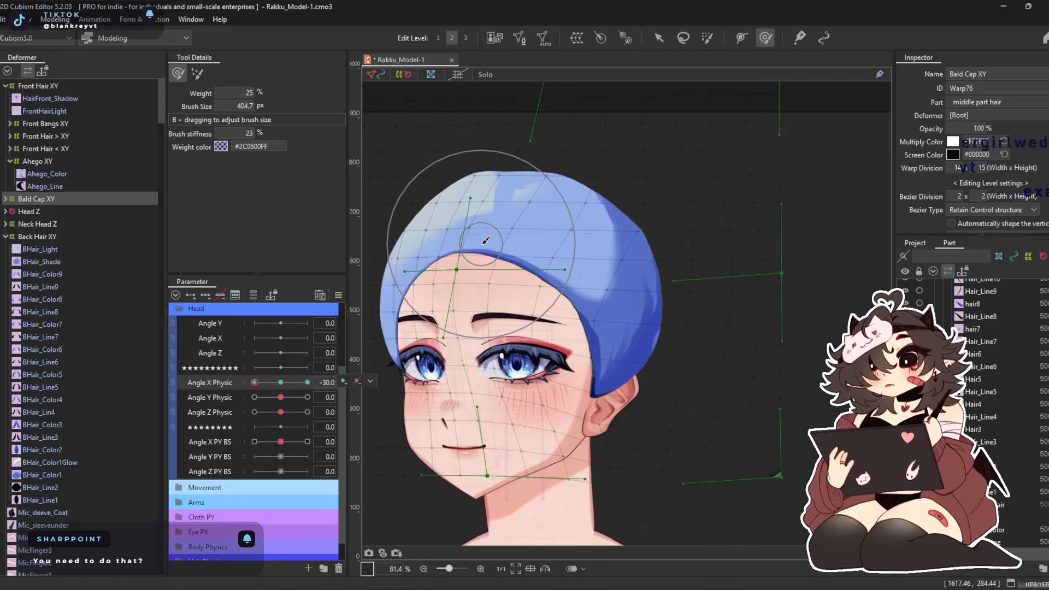
Expand Bald Cap XY and select its four meshes, BaldCap_Light, BaldCap_Shade, BaldCap_Color and BaldCap_Line
scroll(504, 257, "up", 1)
double_click(59, 200)
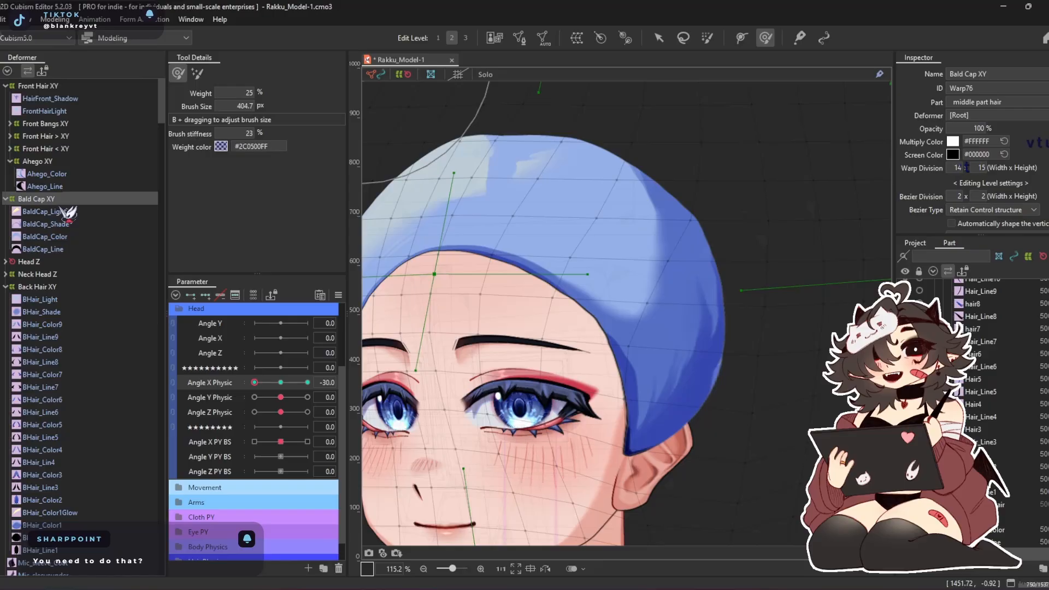
left_click(45, 213)
left_click(46, 251, "shift")
right_click(47, 250)
left_click(124, 330)
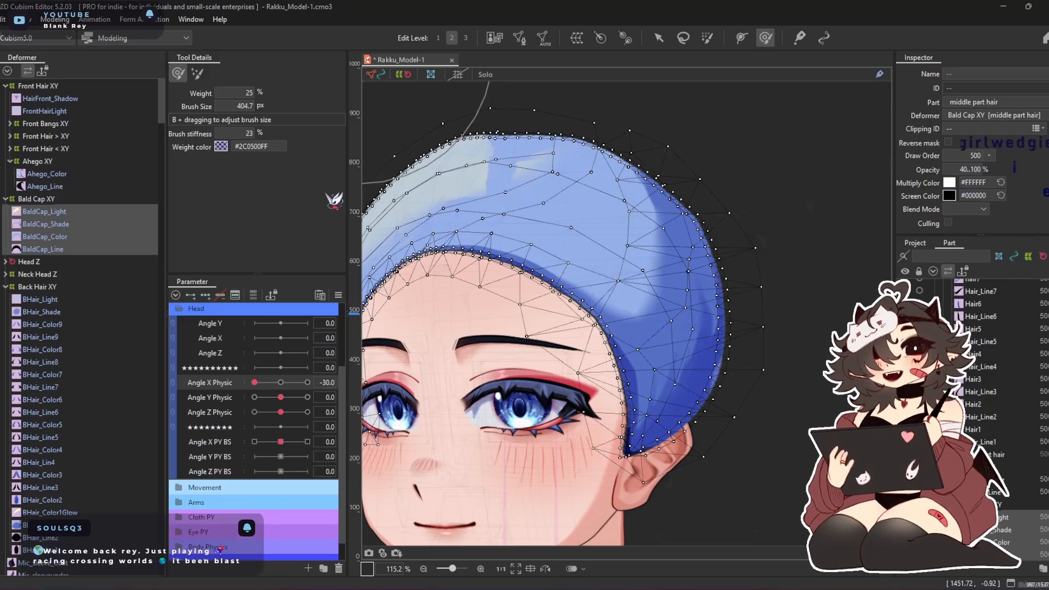
scroll(991, 358, "down", 5)
scroll(991, 358, "down", 5)
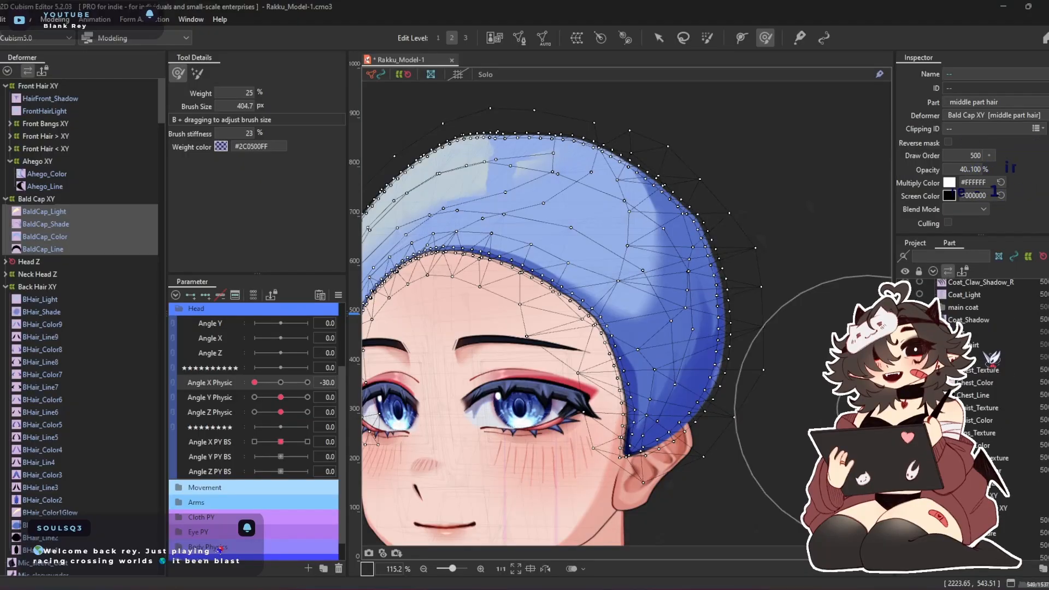
scroll(991, 358, "down", 3)
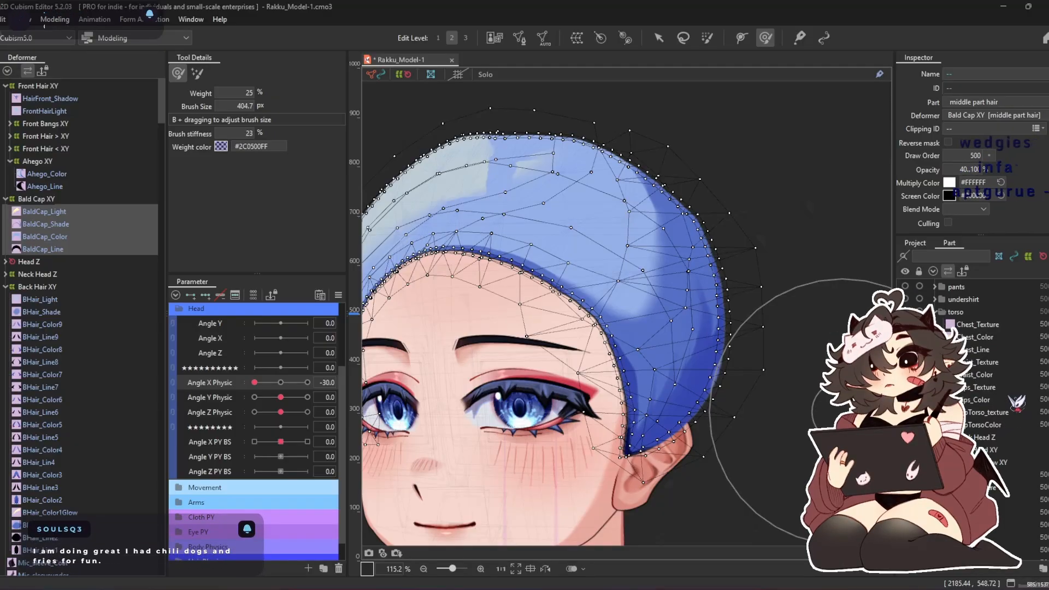
scroll(1016, 403, "up", 5)
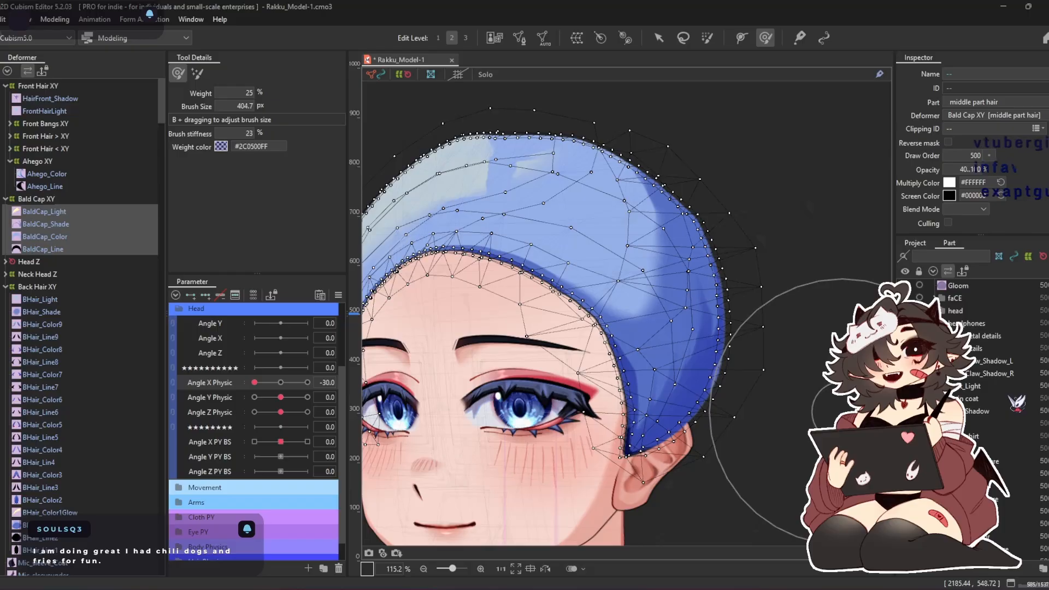
Switch to edit level 1, select the Bald Cap XY deformer and set the Deform Brush size to 457.6 px
left_click(972, 398)
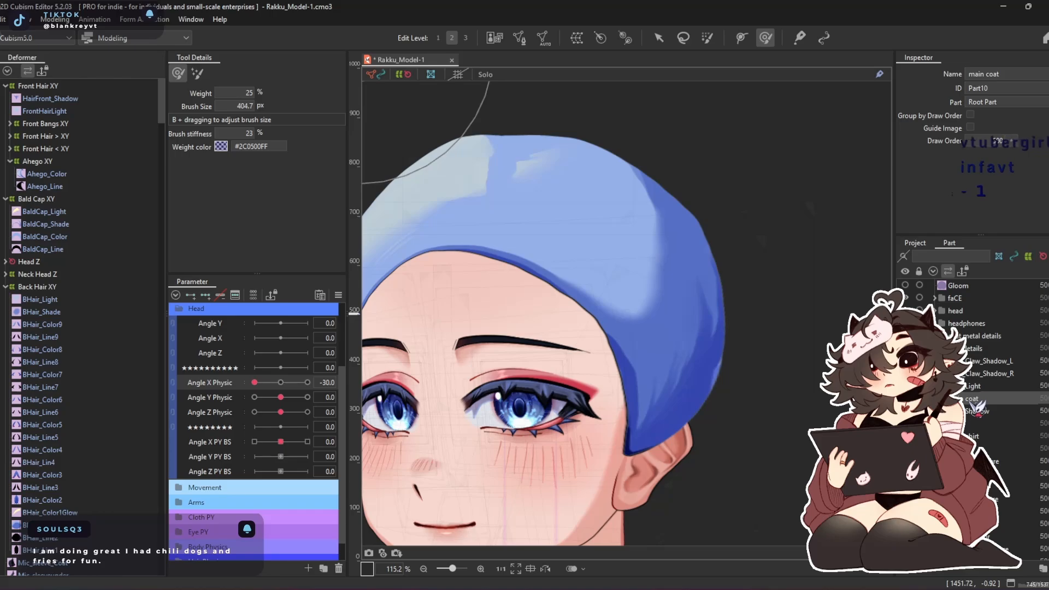
scroll(977, 409, "up", 1)
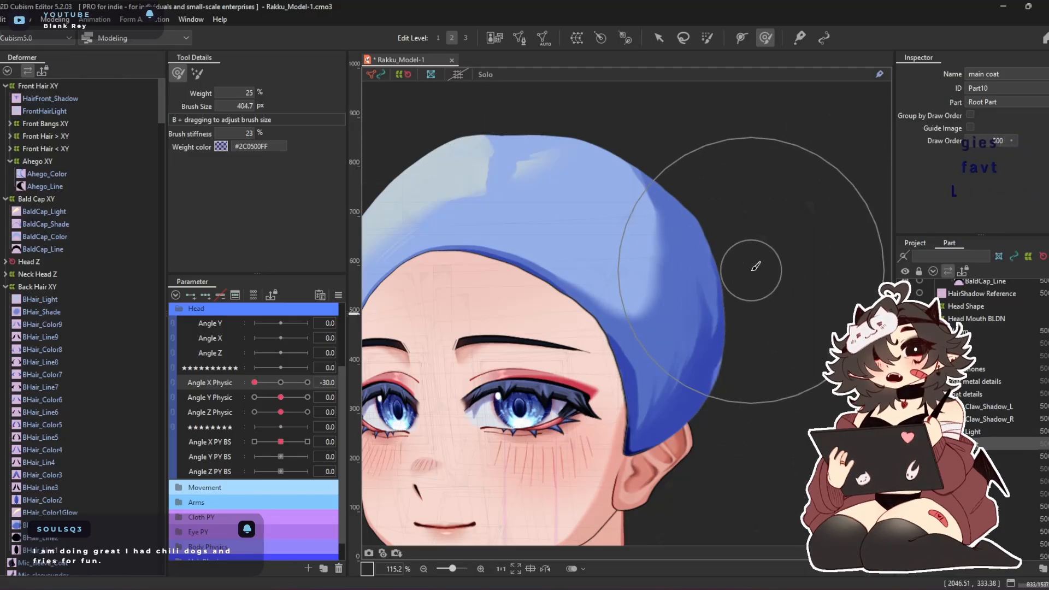
left_click(438, 38)
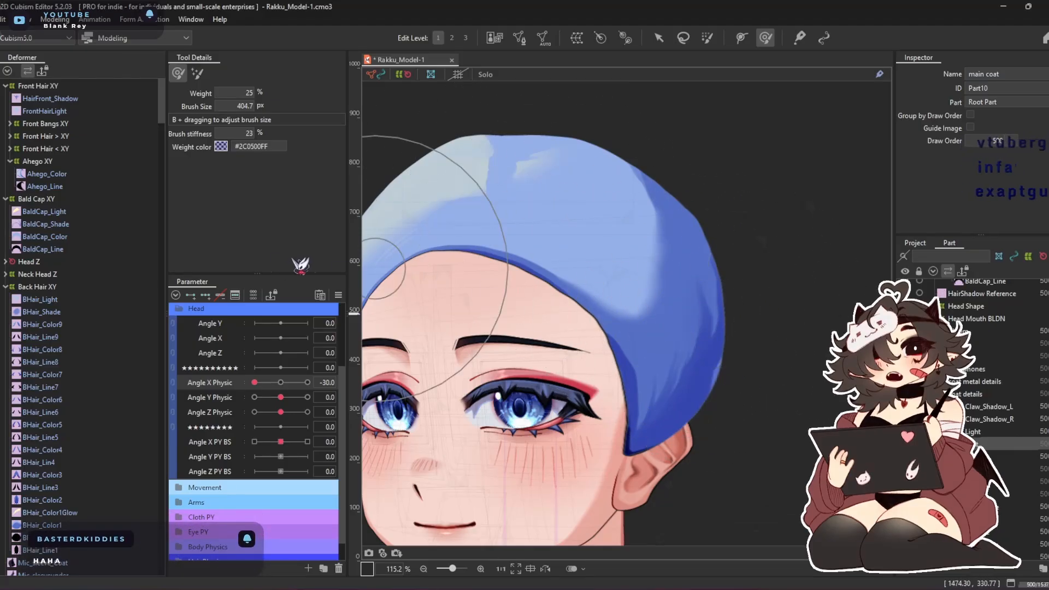
left_click(44, 201)
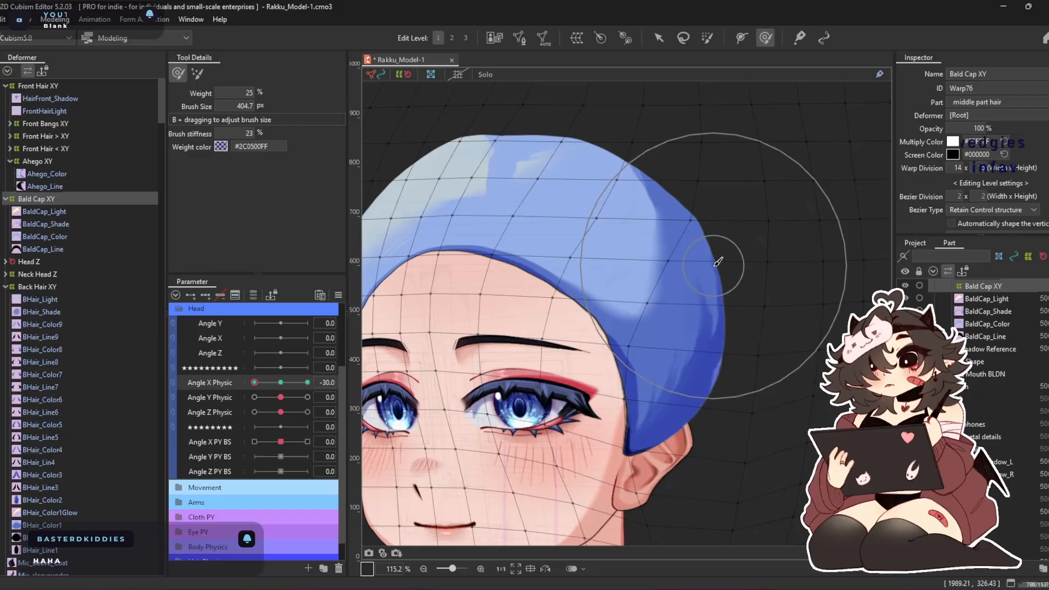
key("b")
left_click_drag(732, 239, 750, 249)
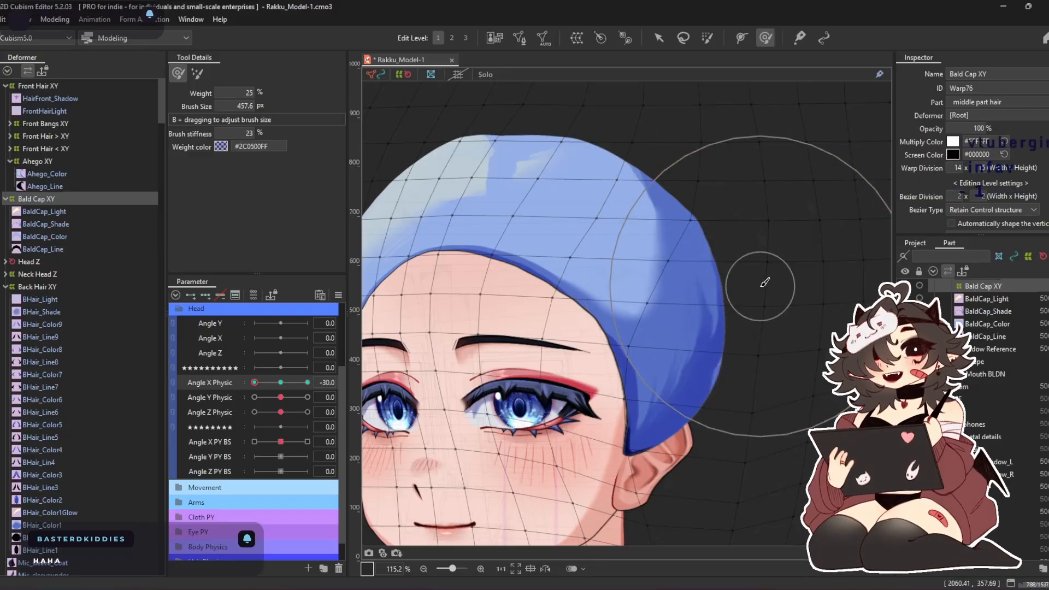
Examine the cap's outline all around the turned head at Angle X Physic -30
left_click_drag(655, 257, 618, 243)
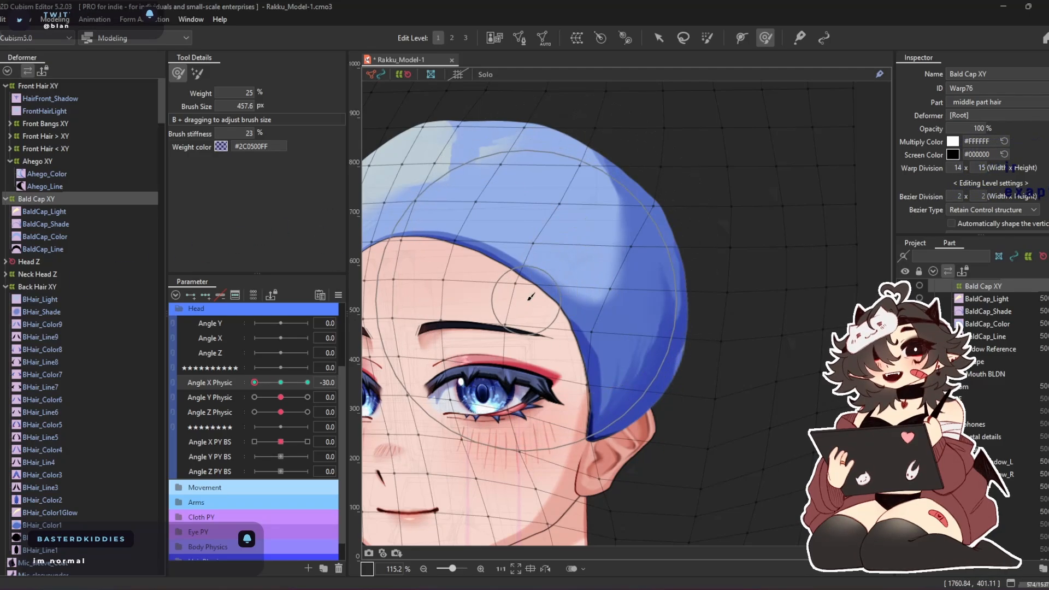
left_click_drag(539, 277, 633, 257)
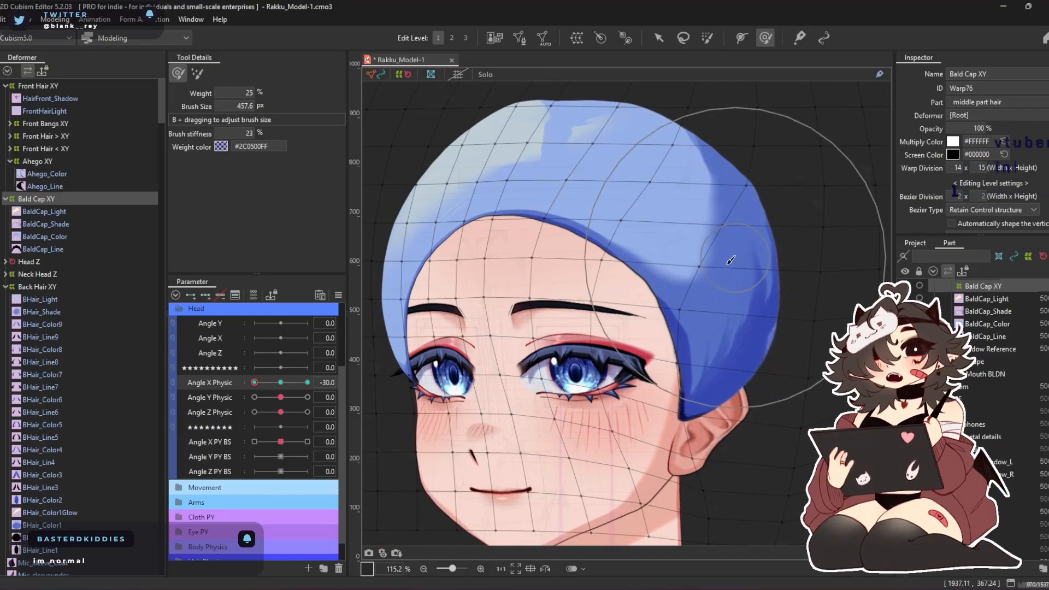
left_click_drag(737, 186, 693, 200)
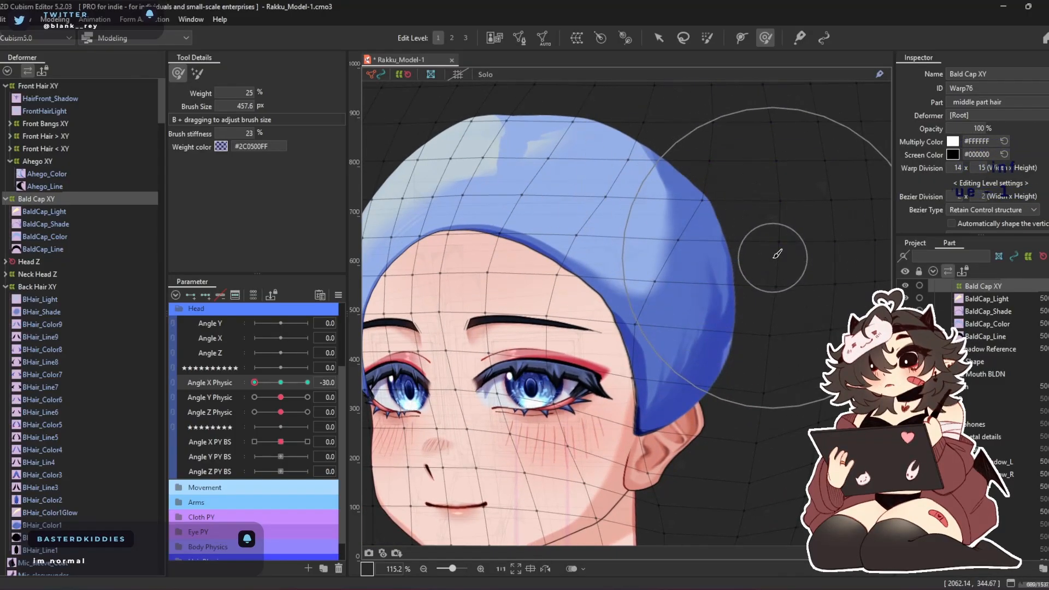
mouse_move(579, 279)
left_mouse_down()
mouse_move(649, 249)
mouse_move(625, 284)
left_mouse_up()
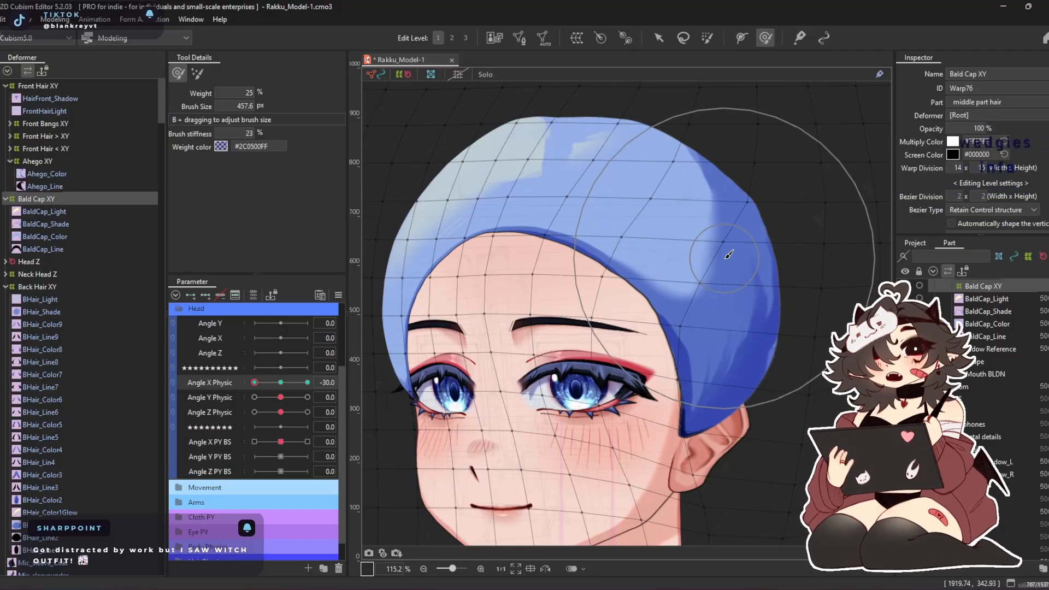
left_click_drag(749, 273, 764, 287)
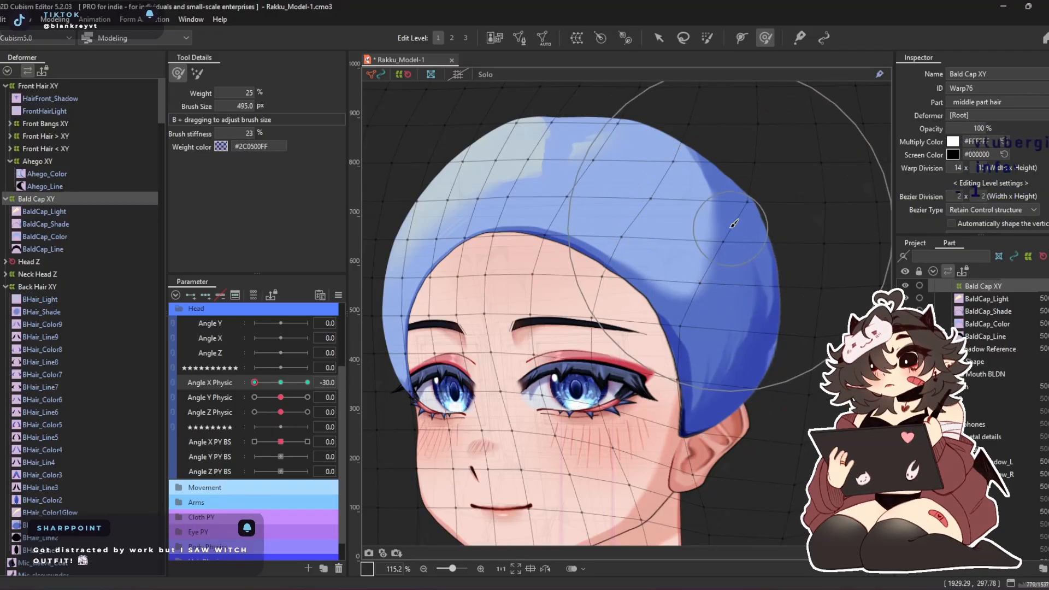
left_click_drag(639, 178, 642, 196)
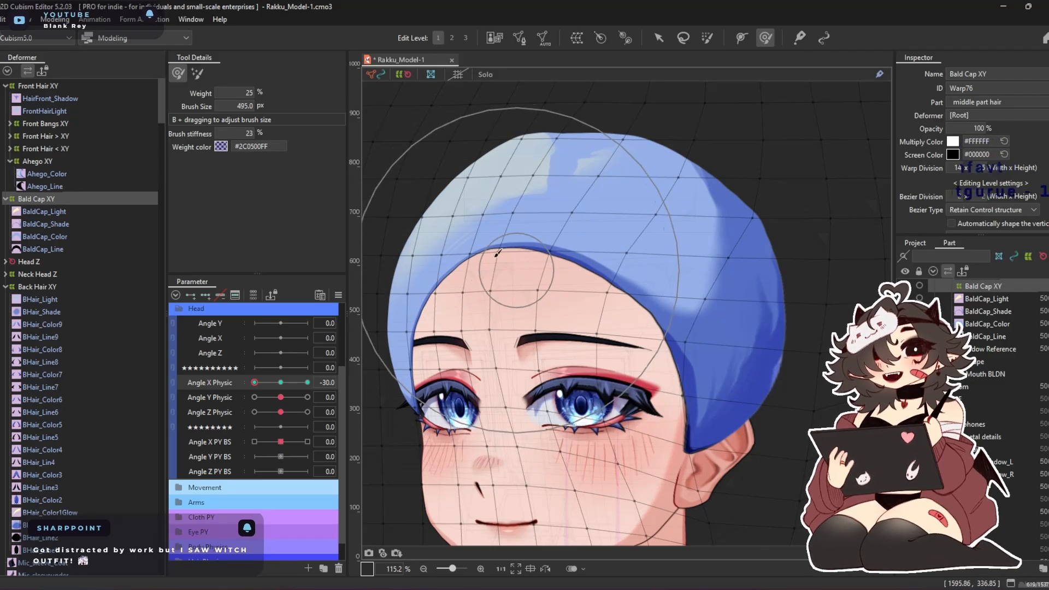
scroll(489, 246, "down", 2)
scroll(484, 250, "up", 3)
scroll(484, 250, "down", 3)
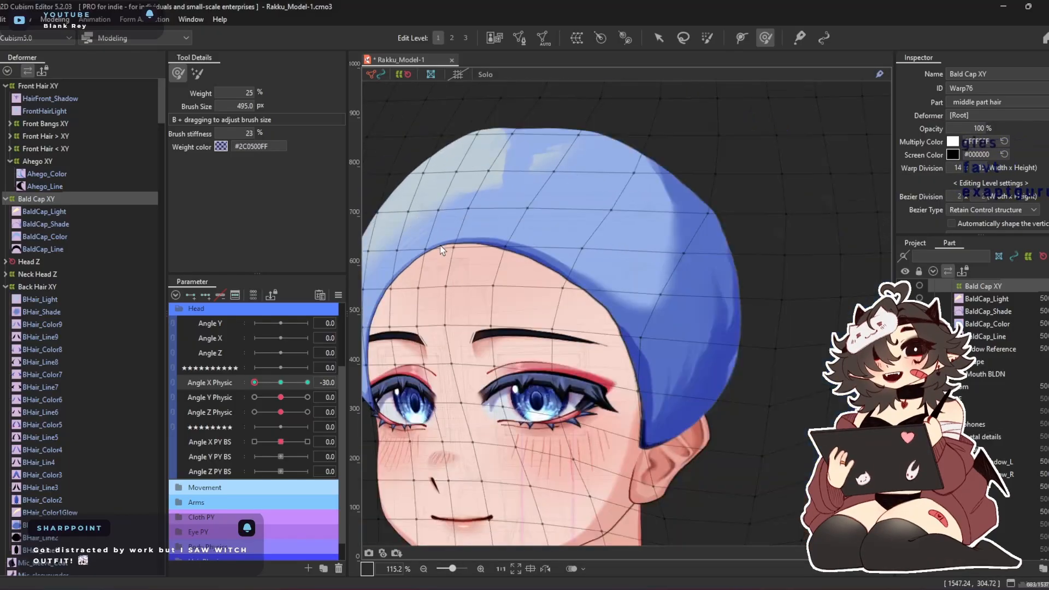
scroll(459, 272, "up", 2)
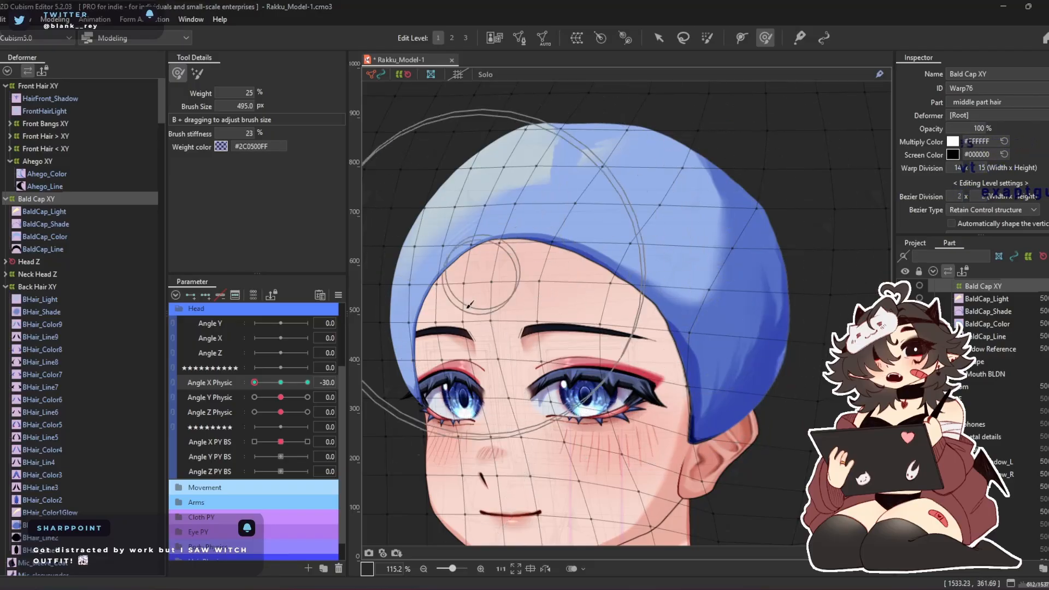
left_click_drag(643, 316, 602, 298)
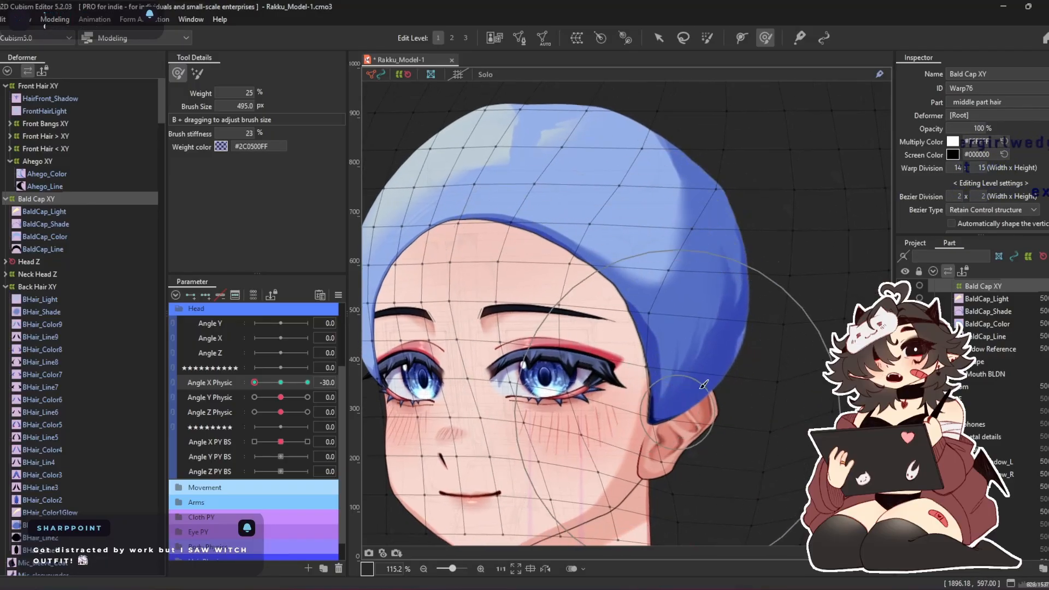
Preview the head turn across Angle X Physic between -30 and 30, checking the cap's shape on both sides
left_click_drag(260, 380, 180, 401)
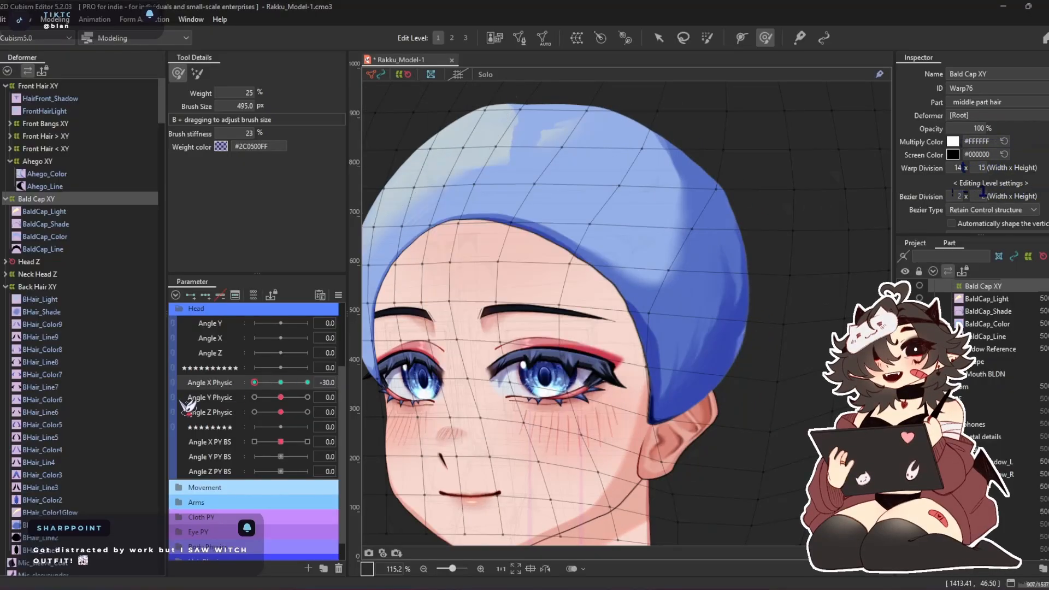
mouse_move(264, 383)
left_mouse_down()
mouse_move(320, 383)
mouse_move(238, 389)
mouse_move(321, 383)
left_mouse_up()
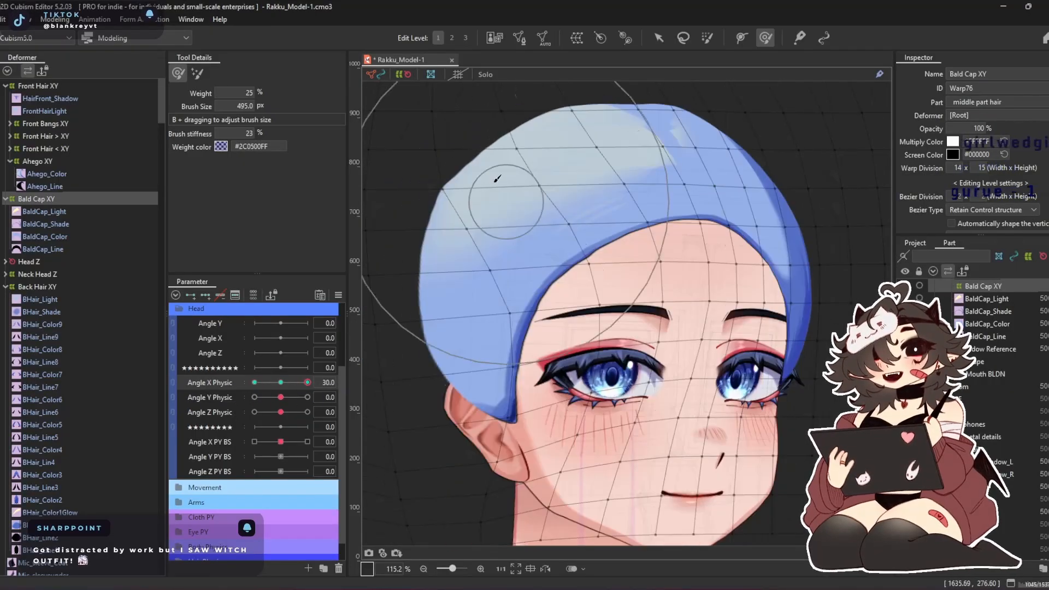
left_click_drag(594, 239, 585, 214)
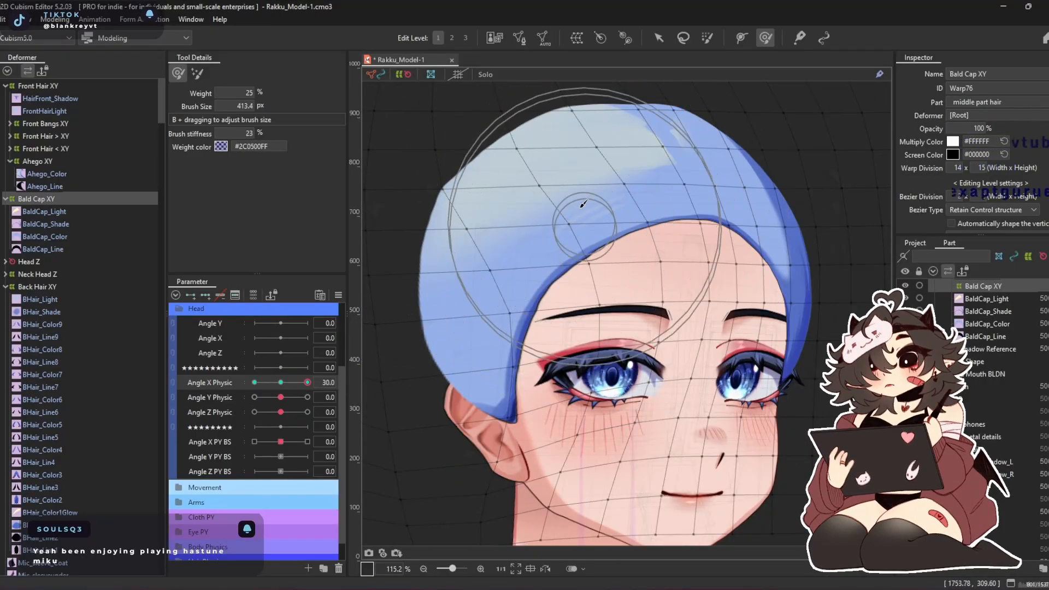
left_click_drag(512, 132, 498, 111)
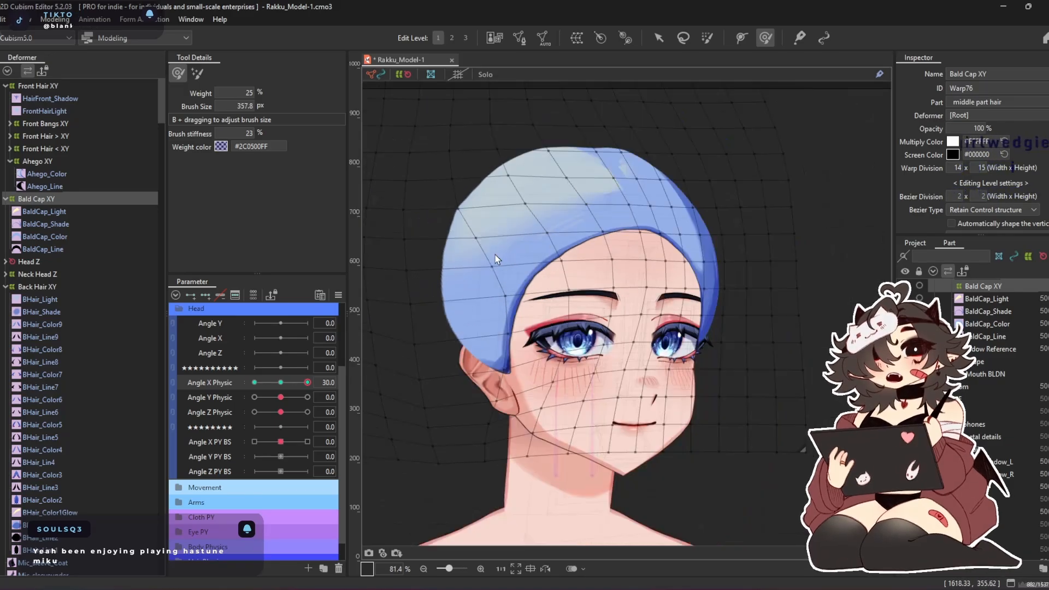
left_click_drag(307, 382, 340, 393)
left_click_drag(803, 378, 742, 339)
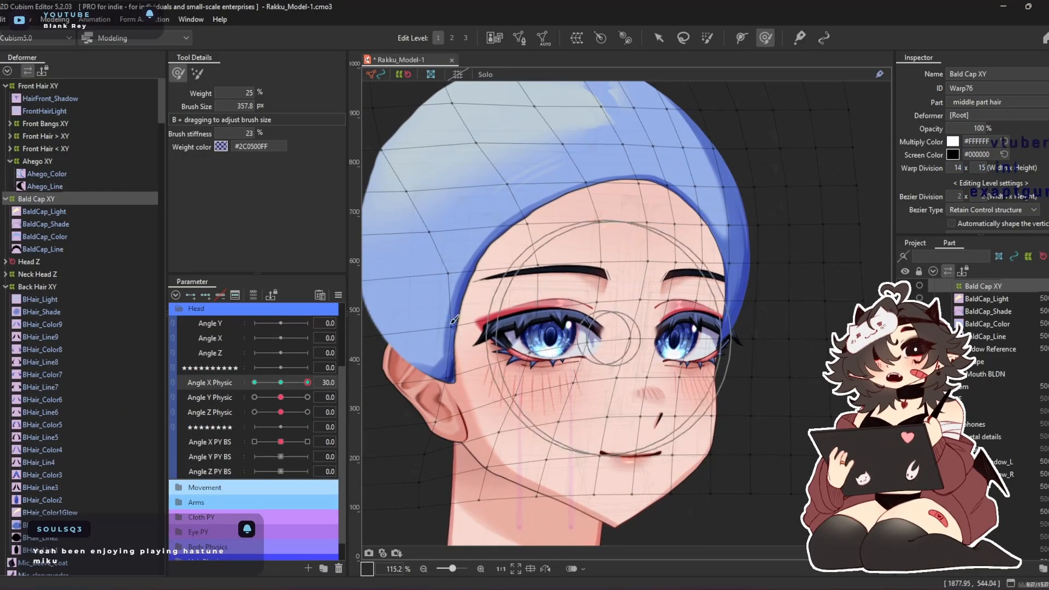
left_click_drag(306, 384, 247, 393)
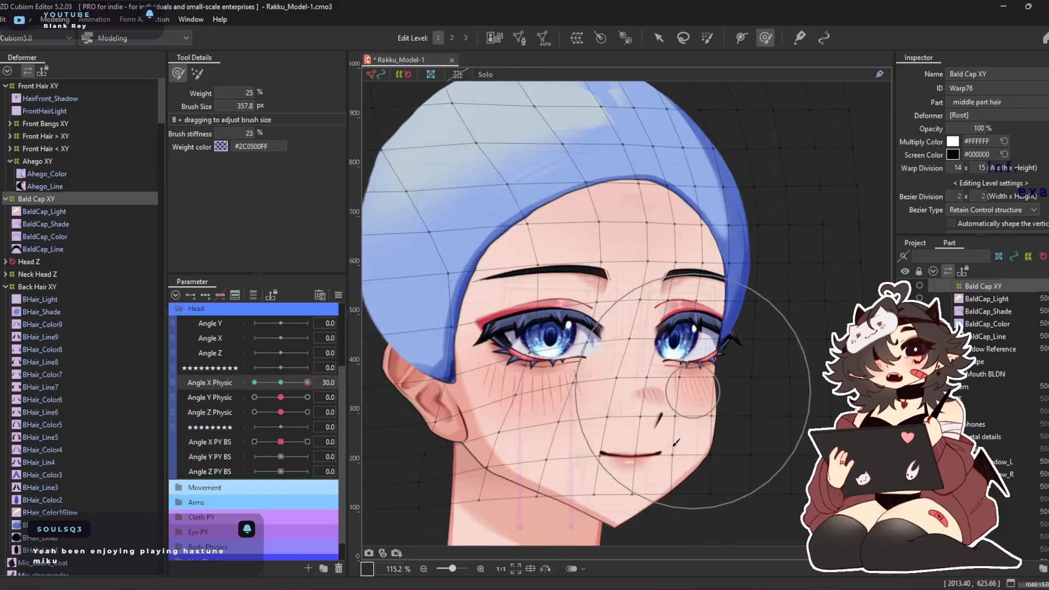
left_click_drag(305, 384, 281, 384)
scroll(580, 273, "down", 2)
mouse_move(569, 281)
left_mouse_down()
mouse_move(617, 269)
mouse_move(550, 246)
mouse_move(558, 266)
left_mouse_up()
left_click_drag(280, 385, 308, 382)
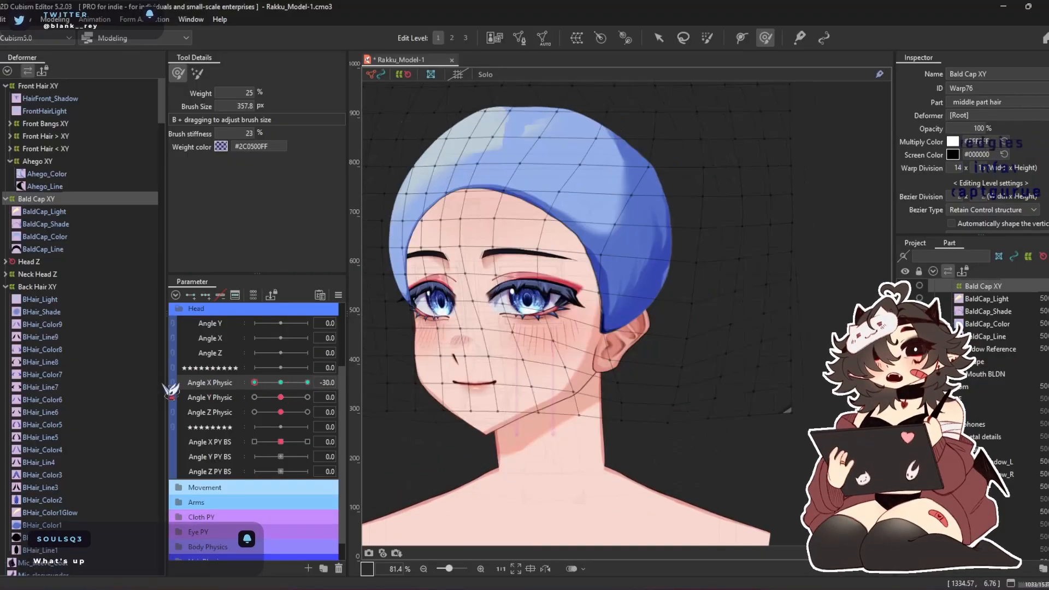
left_click_drag(93, 405, 253, 382)
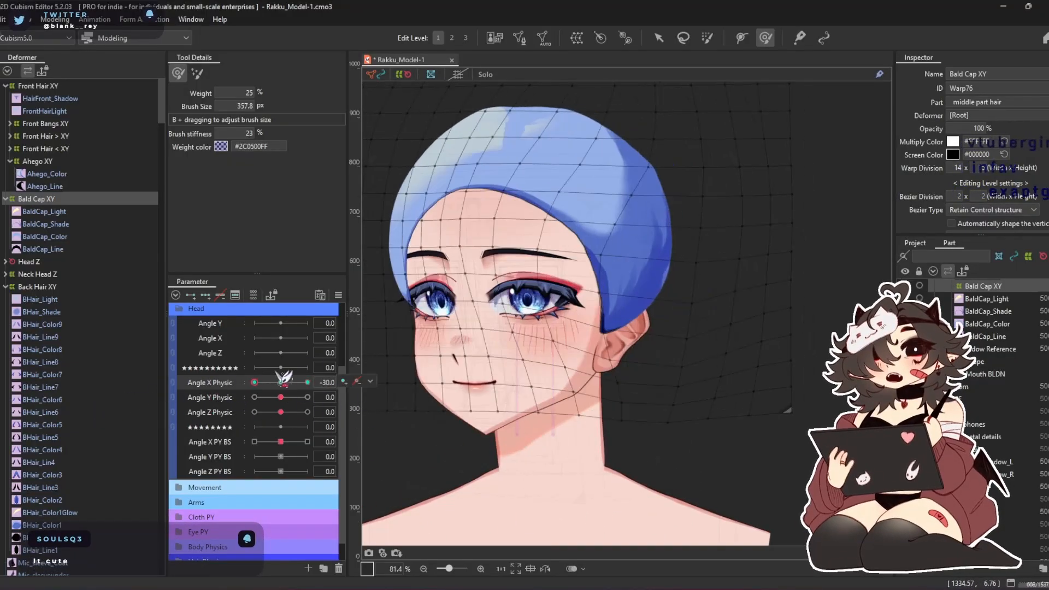
Return Angle X Physic to 0, add three keys to Angle Y Physic for Bald Cap XY and set it to 30
left_click(281, 382)
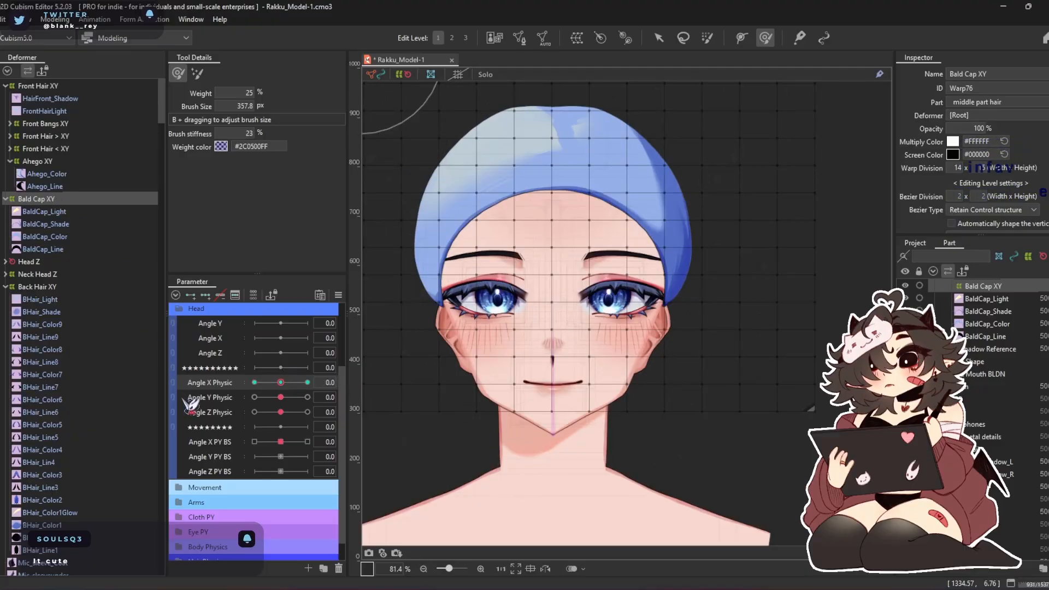
left_click(206, 295)
left_click(307, 397)
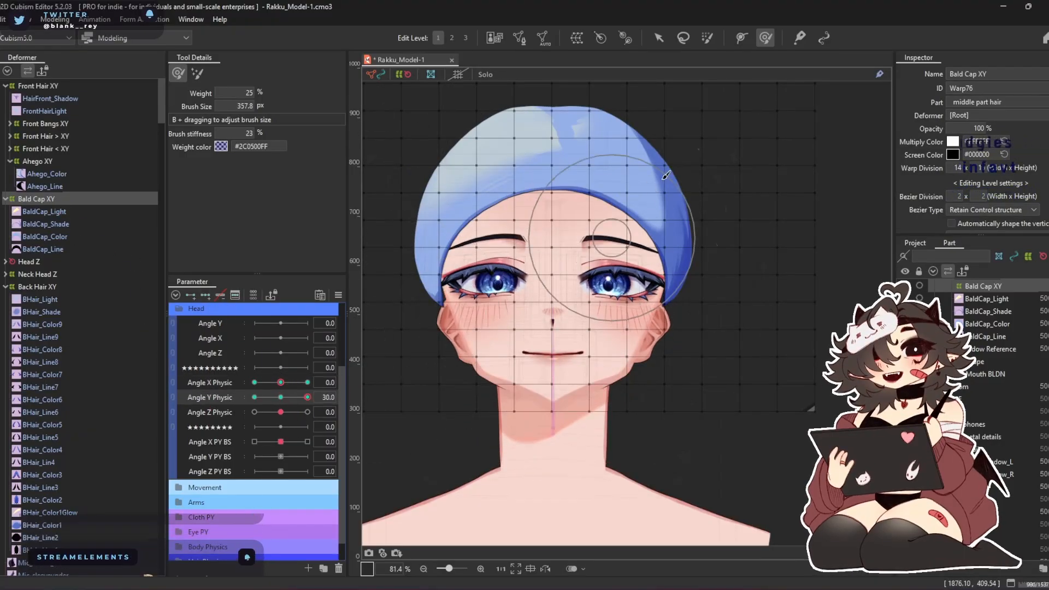
Enlarge the Deform Brush to 803.5 px and raise the cap's front edge over the forehead, undoing a stroke as needed
key("b")
mouse_move(592, 241)
left_mouse_down()
mouse_move(600, 273)
mouse_move(620, 210)
left_mouse_up()
key("b")
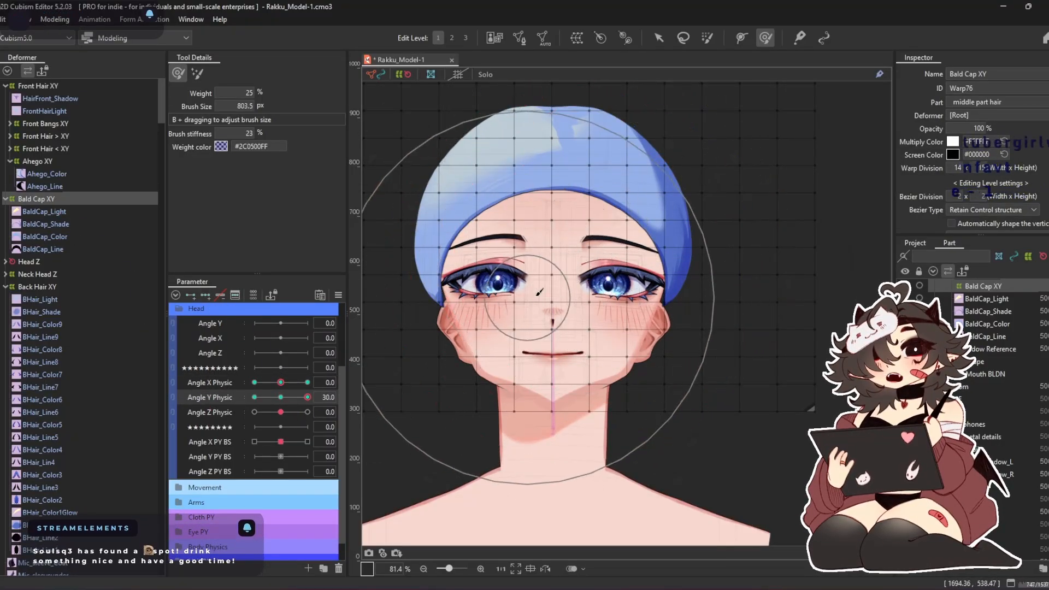
left_click_drag(540, 293, 539, 228)
key("ctrl+z")
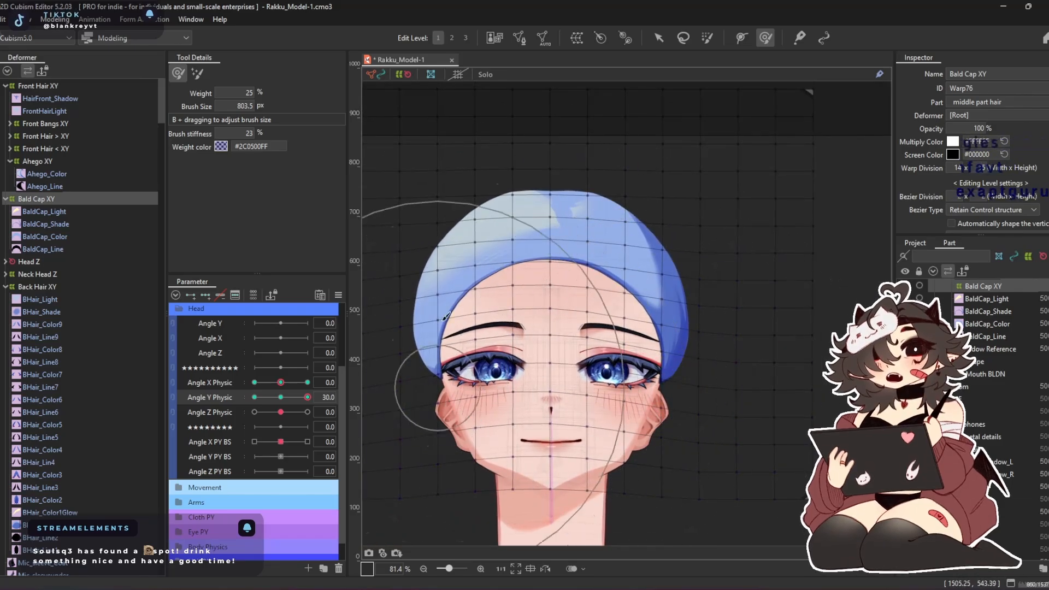
Enlarge the Deform Brush to 878.4 px and push the cap's crown and the upper warp grid down toward the face
left_click_drag(455, 271, 496, 347)
key("b")
left_click_drag(705, 175, 713, 186)
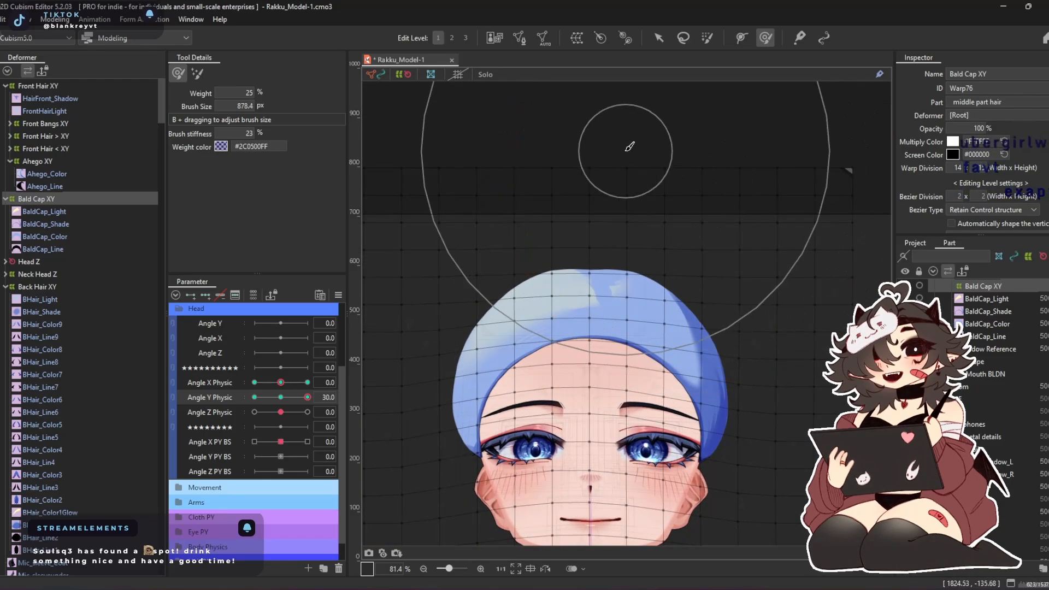
left_click_drag(616, 147, 616, 175)
left_click_drag(759, 185, 762, 212)
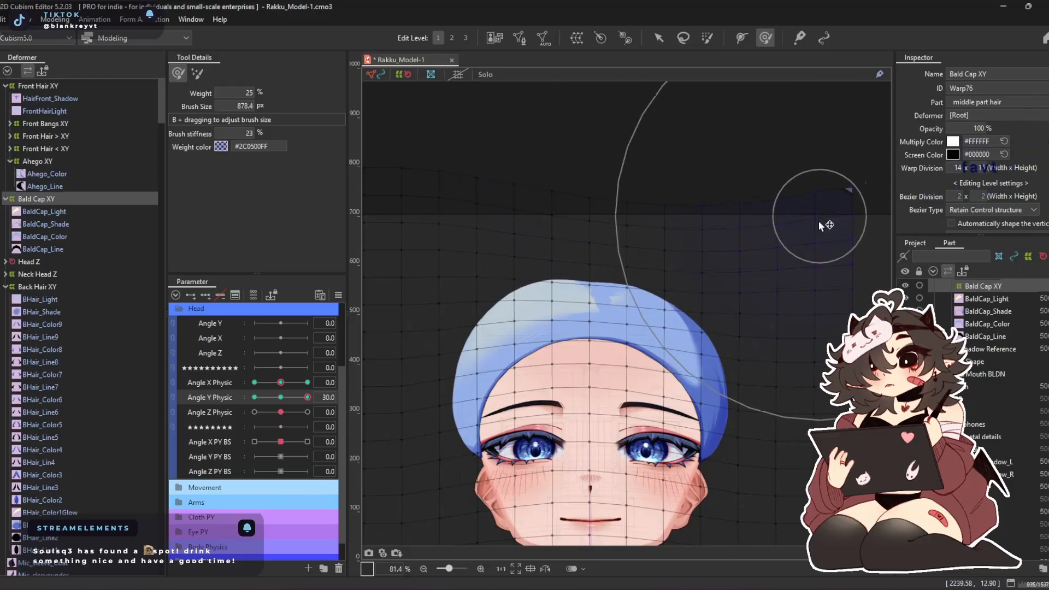
mouse_move(460, 218)
left_mouse_down()
mouse_move(563, 222)
mouse_move(524, 244)
mouse_move(526, 256)
left_mouse_up()
Even out the outer and upper areas of the Bald Cap XY warp grid around the head using the 878.4 px Deform Brush
left_click_drag(570, 163, 311, 168)
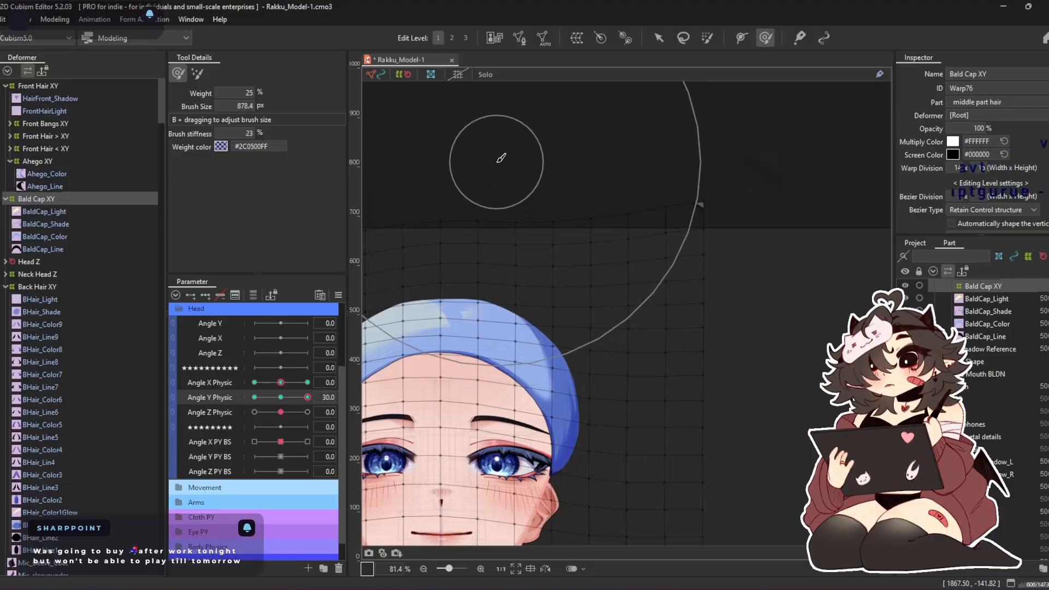
left_click_drag(504, 173, 529, 174)
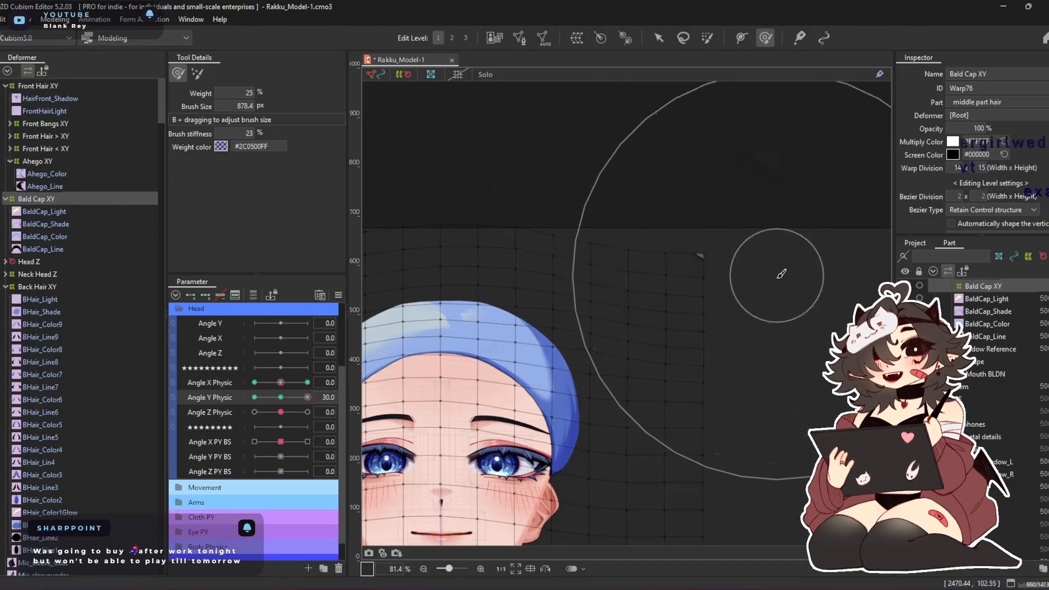
left_click_drag(475, 322, 653, 224)
left_click_drag(366, 300, 484, 329)
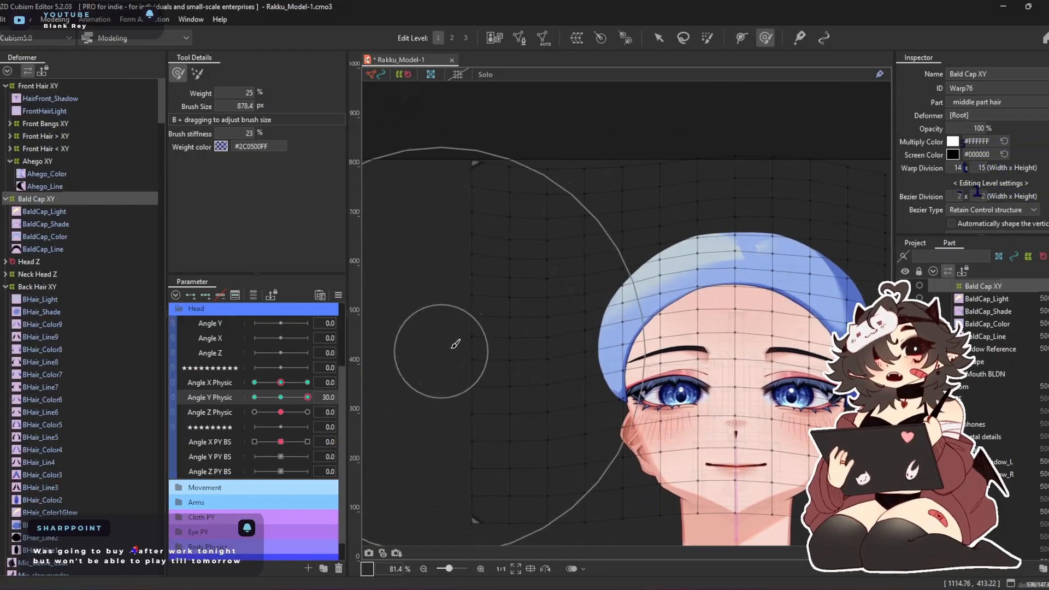
left_click_drag(550, 325, 270, 286)
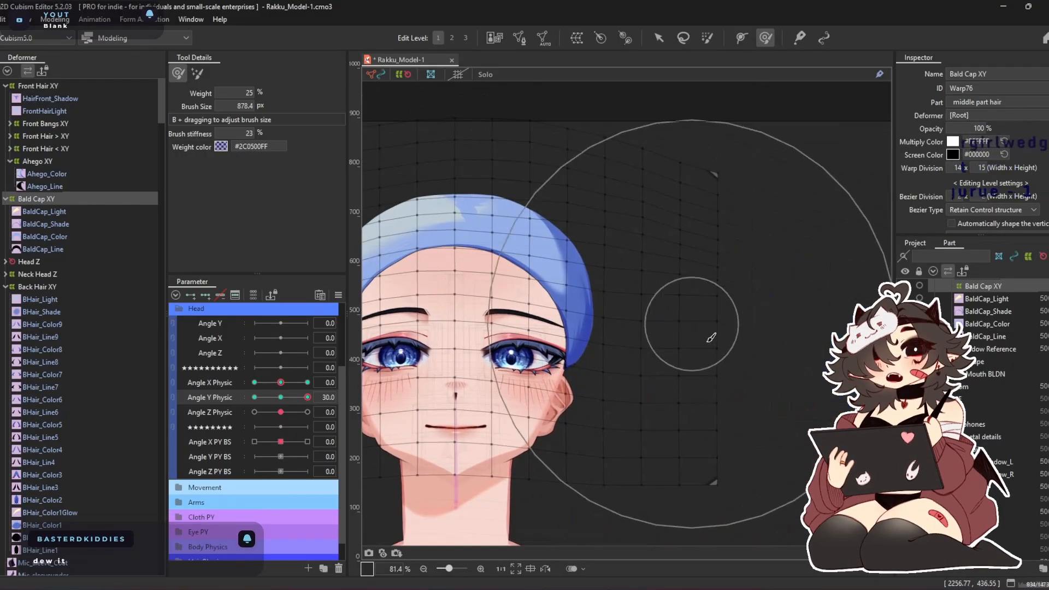
left_click_drag(621, 473, 627, 450)
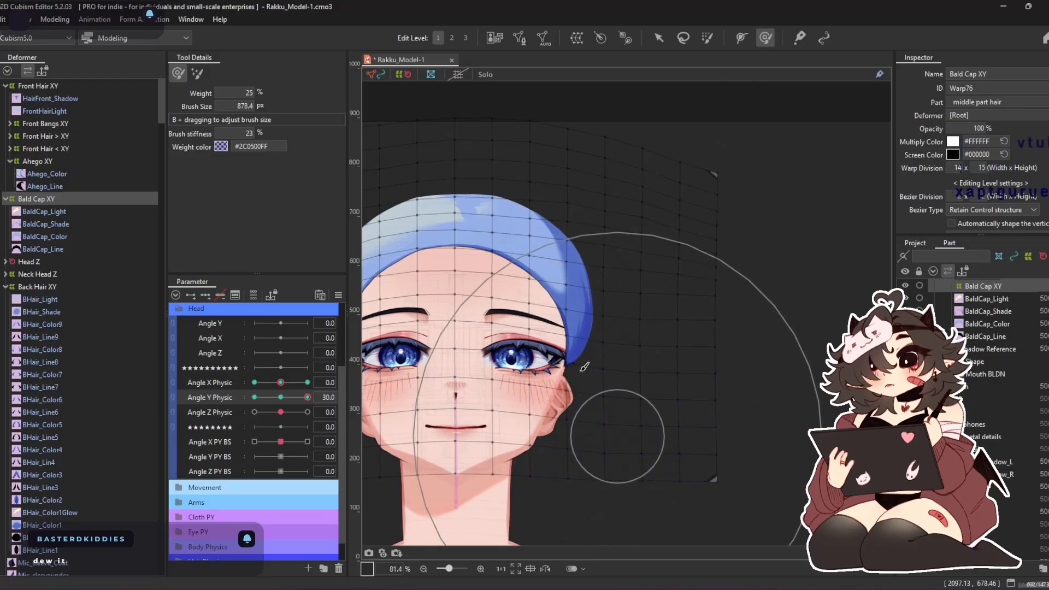
mouse_move(490, 425)
left_mouse_down()
mouse_move(475, 434)
mouse_move(599, 421)
left_mouse_up()
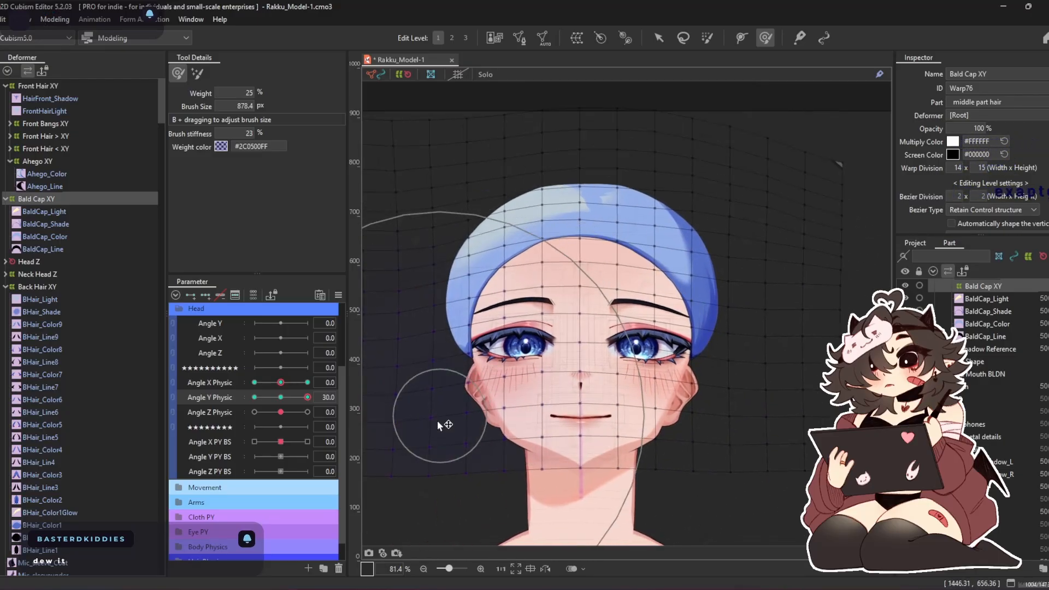
left_click_drag(632, 198, 763, 181)
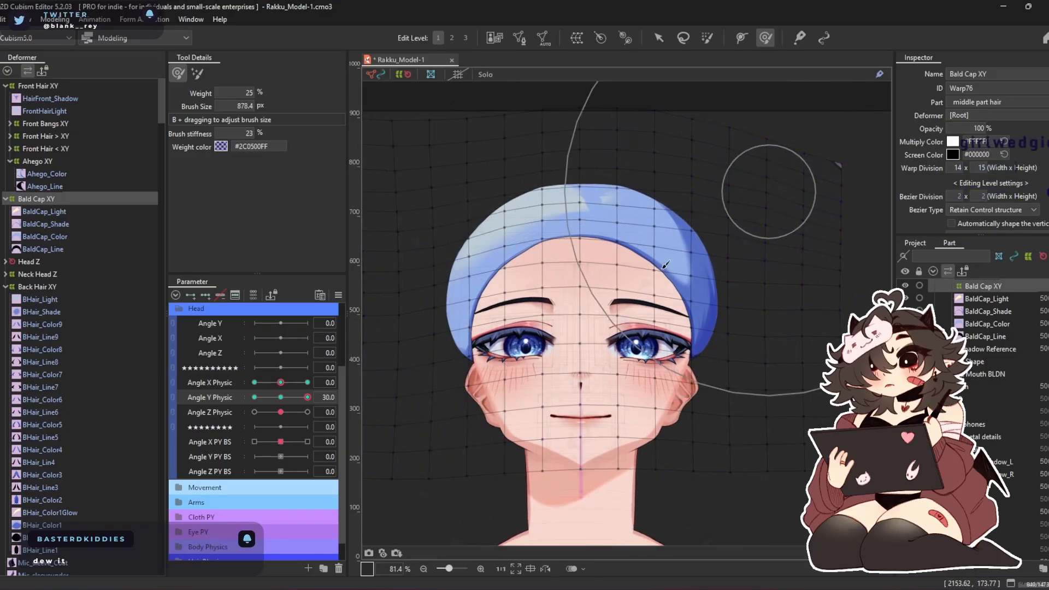
Set Angle Y Physic to -30 and move the whole Bald Cap XY warp down over the forehead
left_click_drag(313, 403, 170, 437)
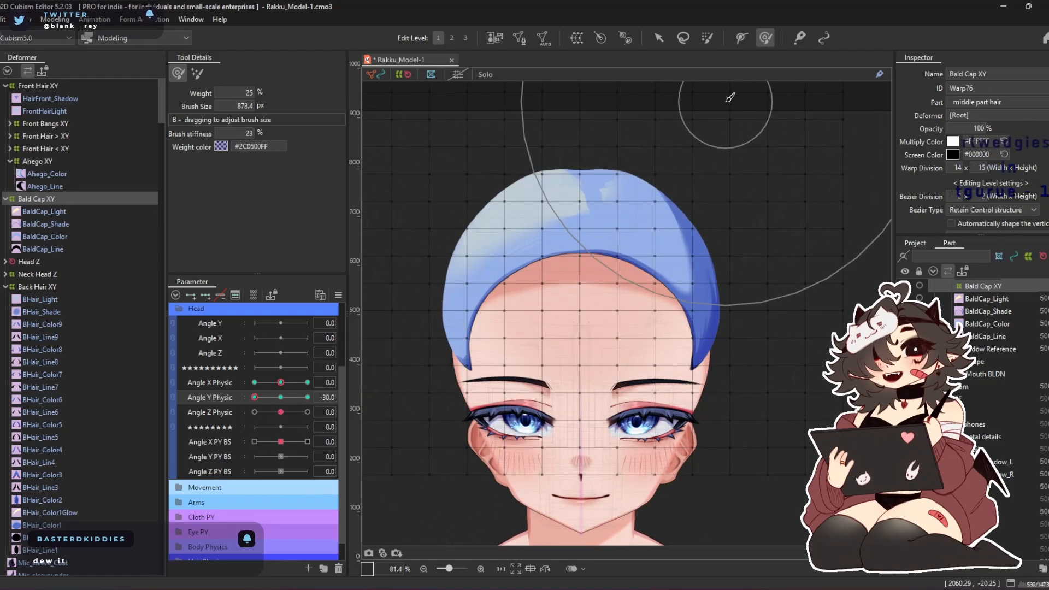
left_click(659, 38)
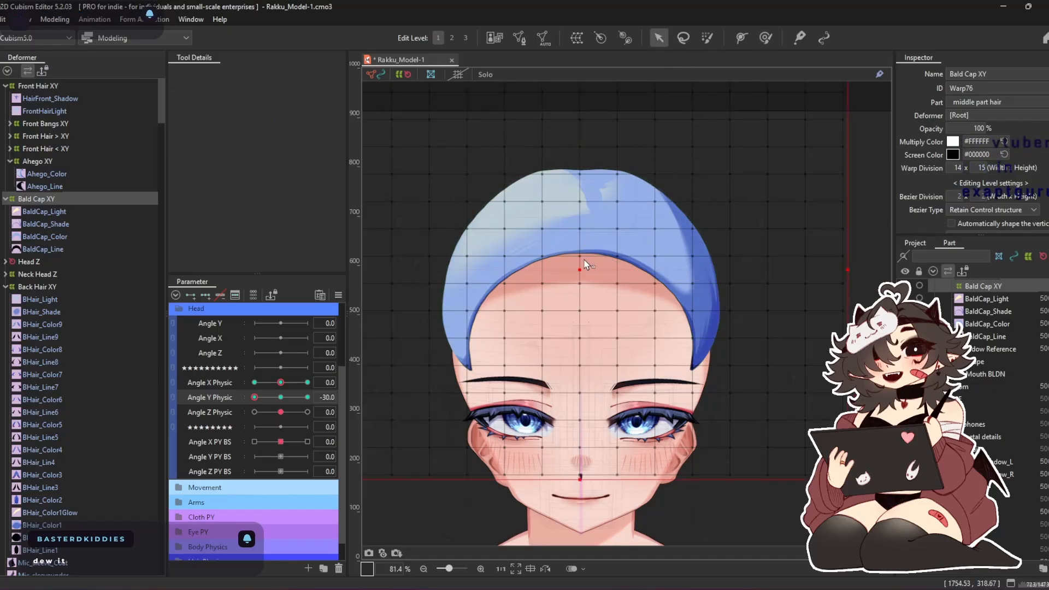
left_click_drag(583, 262, 582, 302)
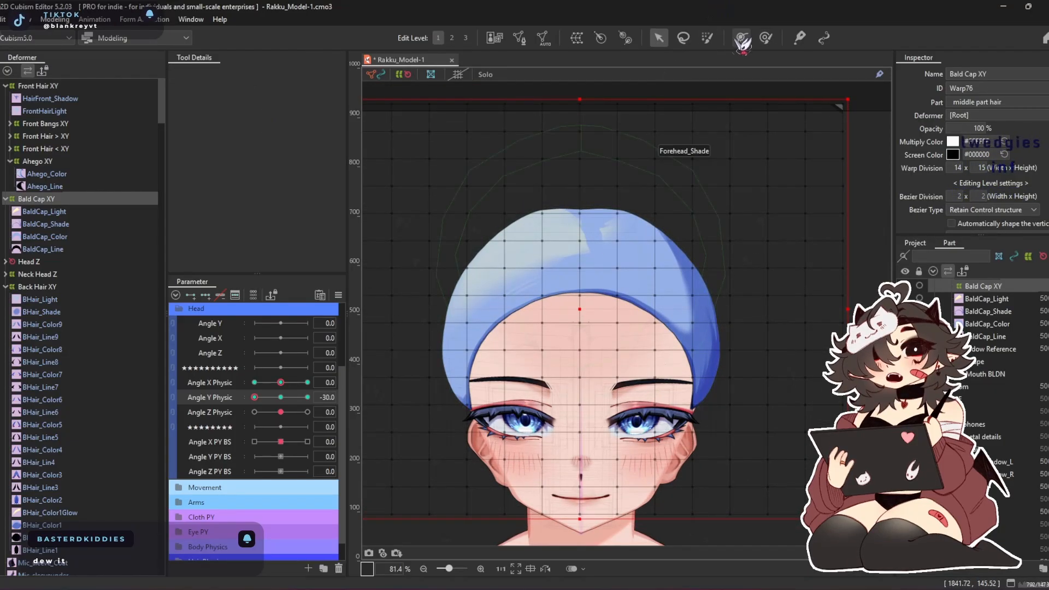
Pull the cap's front edge down the forehead with a 909.1 px Deform Brush, and refine the crown with a 533.4 px brush
left_click(765, 38)
mouse_move(575, 349)
left_mouse_down()
mouse_move(590, 322)
mouse_move(596, 373)
mouse_move(587, 395)
mouse_move(568, 388)
mouse_move(577, 370)
mouse_move(579, 447)
mouse_move(582, 355)
left_mouse_up()
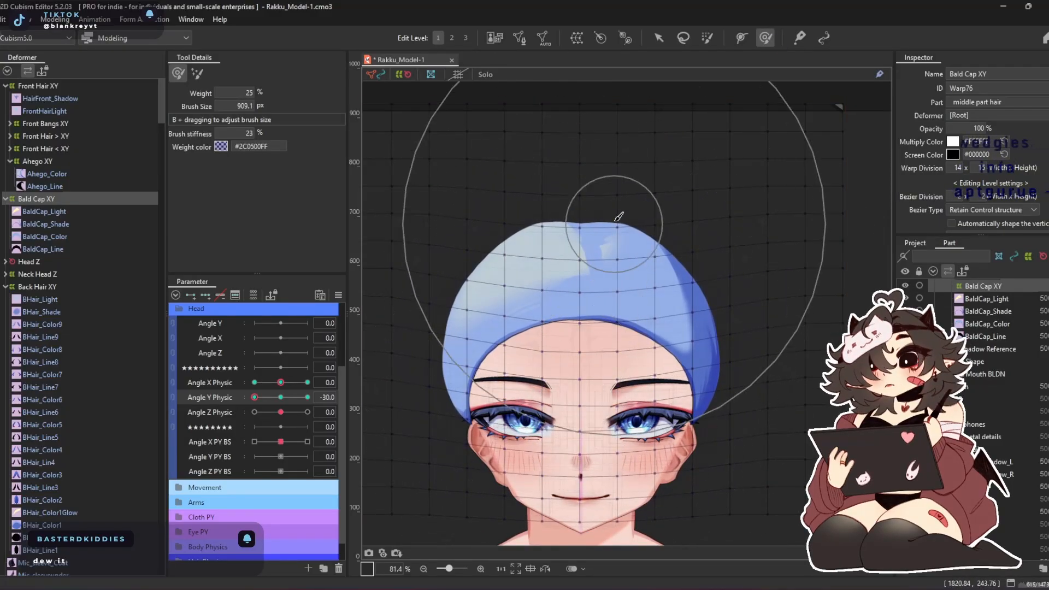
left_click_drag(578, 156, 577, 149)
key("b")
mouse_move(534, 184)
left_mouse_down()
mouse_move(484, 275)
mouse_move(468, 240)
left_mouse_up()
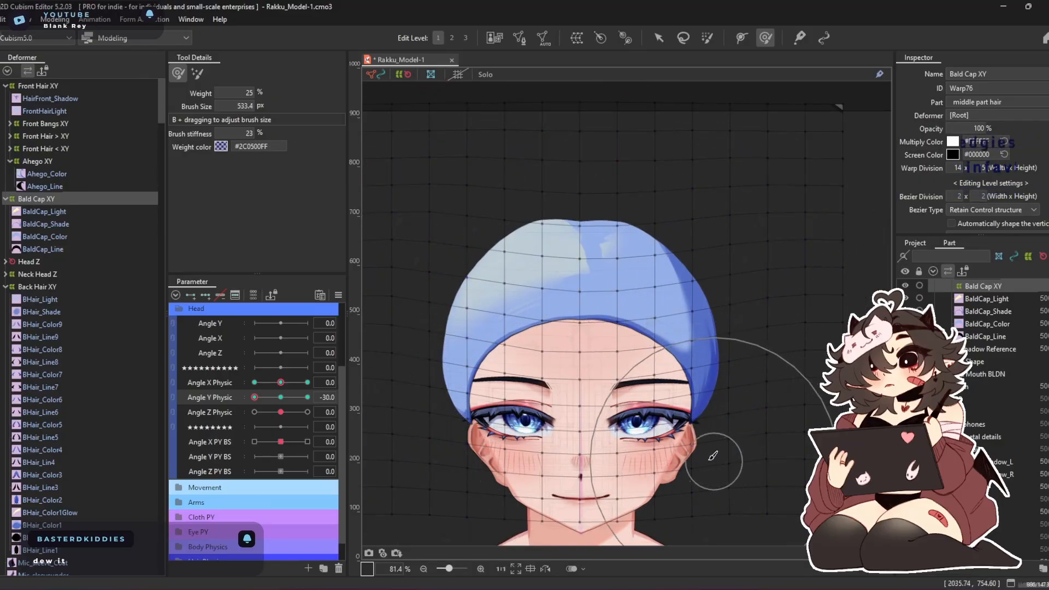
Return Angle Y Physic to 0, link it with Angle X Physic, and generate the corner forms for Bald Cap XY
left_click_drag(258, 399, 280, 397)
left_click(307, 400)
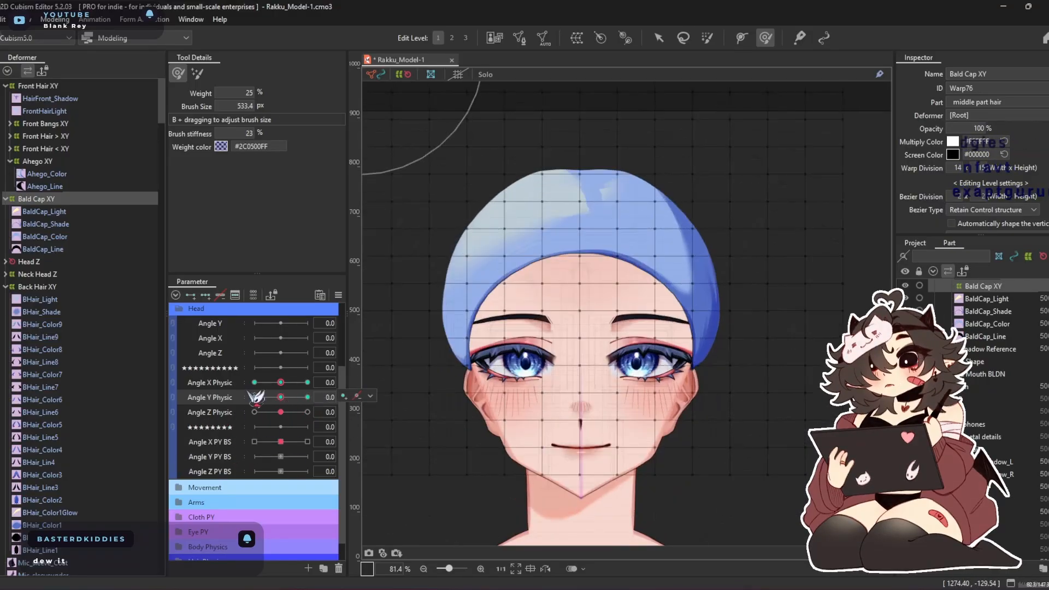
left_click(173, 386)
left_click(205, 387)
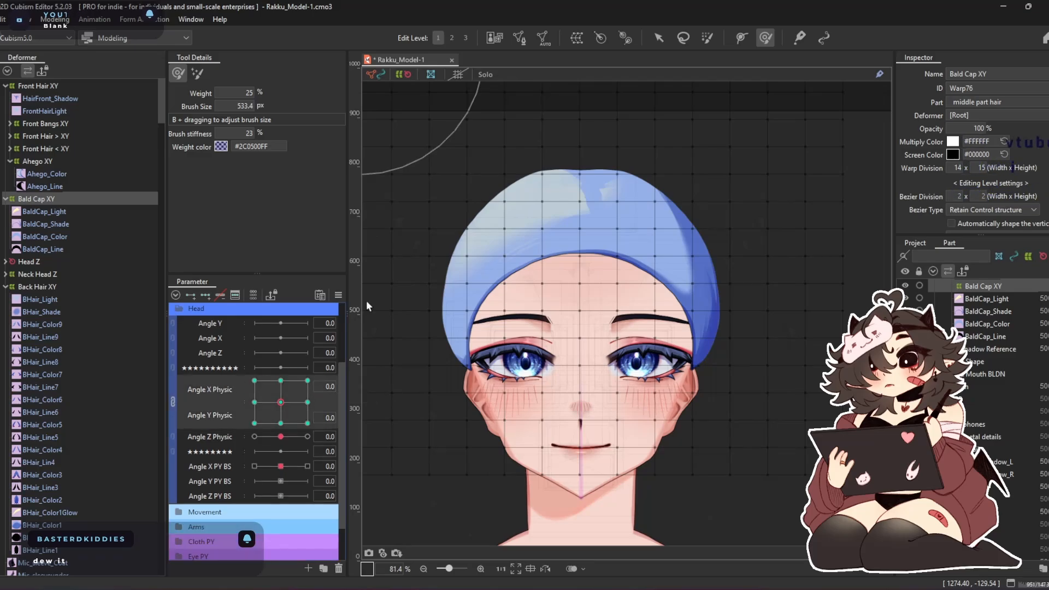
left_click(338, 295)
left_click(428, 367)
left_click(562, 402)
Set Angle X and Y Physic to 30 and pull the back of the cap outward with a 777.7 px Deform Brush
mouse_move(299, 415)
left_mouse_down()
mouse_move(231, 441)
mouse_move(240, 314)
mouse_move(431, 322)
left_mouse_up()
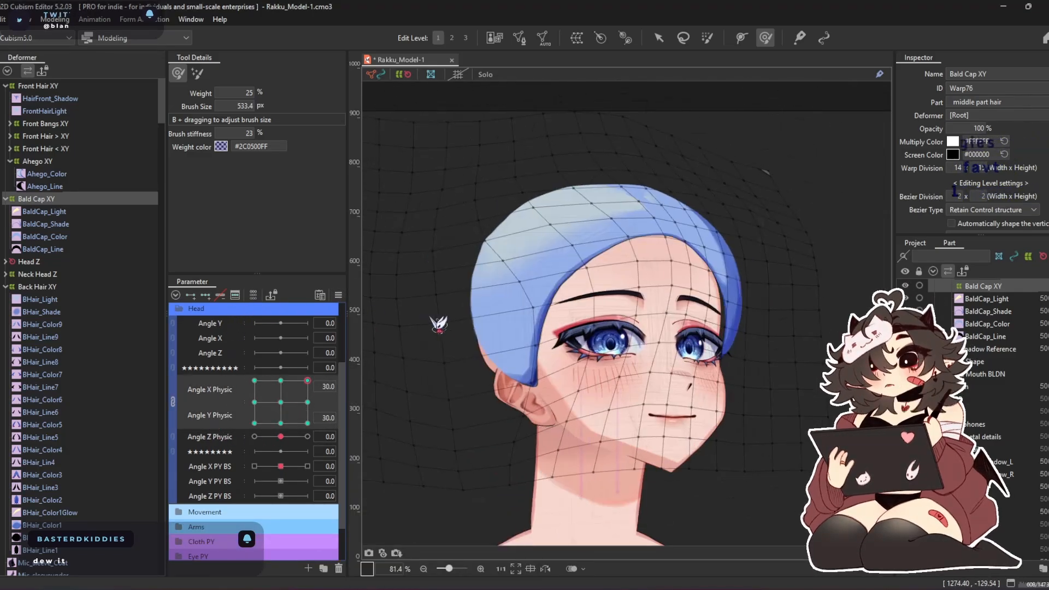
mouse_move(671, 210)
left_mouse_down()
mouse_move(671, 187)
mouse_move(618, 214)
left_mouse_up()
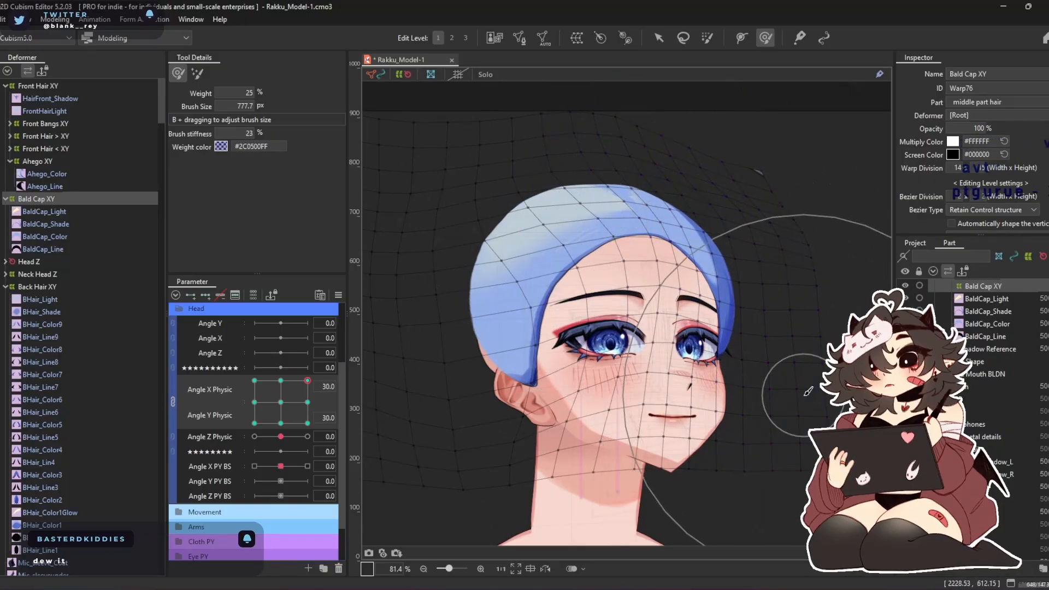
left_click_drag(480, 310, 409, 315)
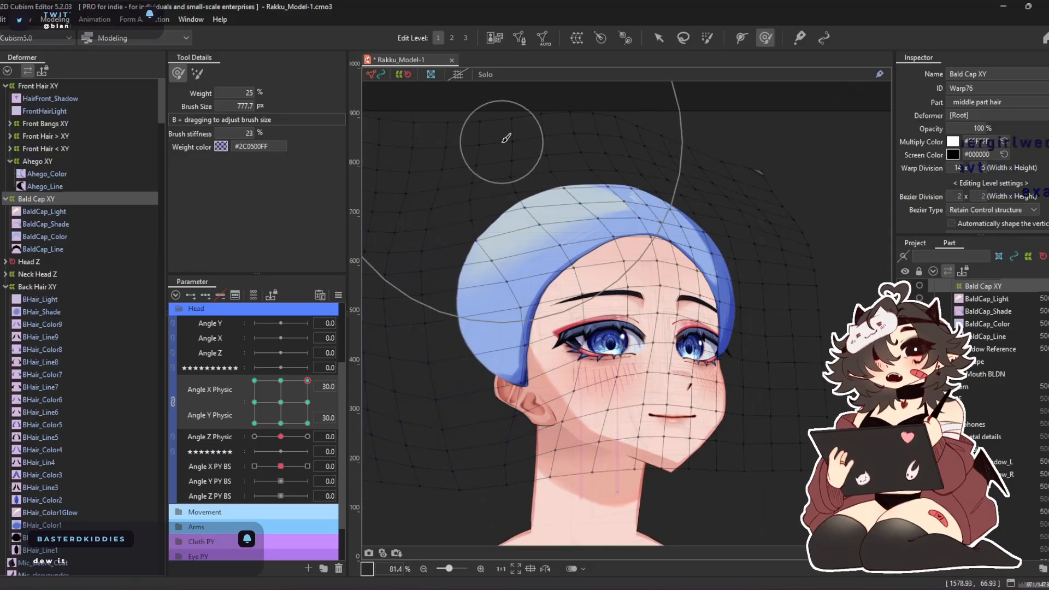
Set Angle X Physic to -30 with Angle Y Physic 30, and reshape the cap's crown, back and ear edge using brushes up to 777.7 px
left_click(253, 380)
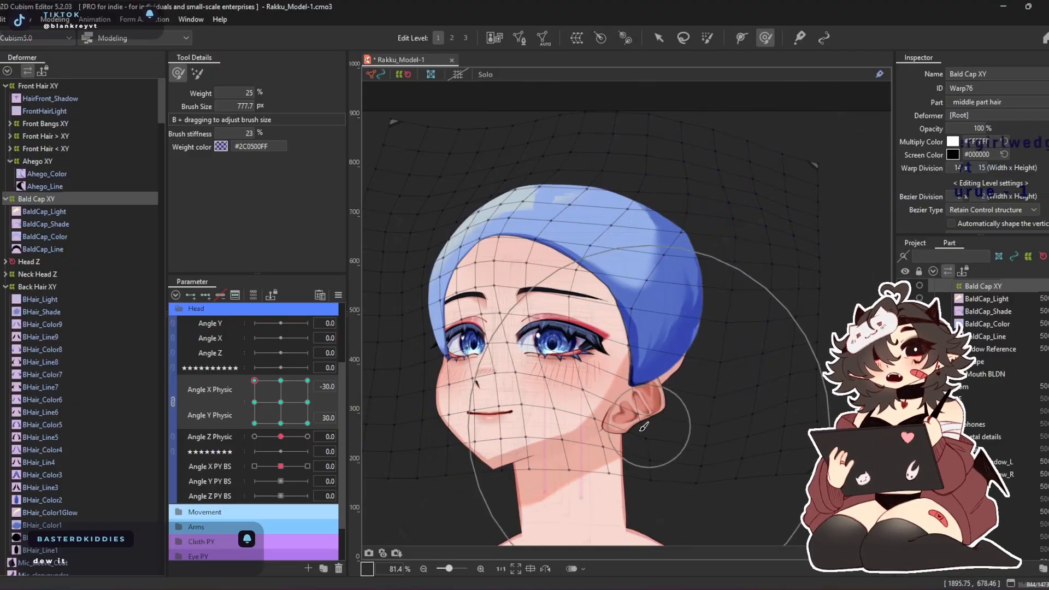
left_click_drag(644, 427, 676, 442)
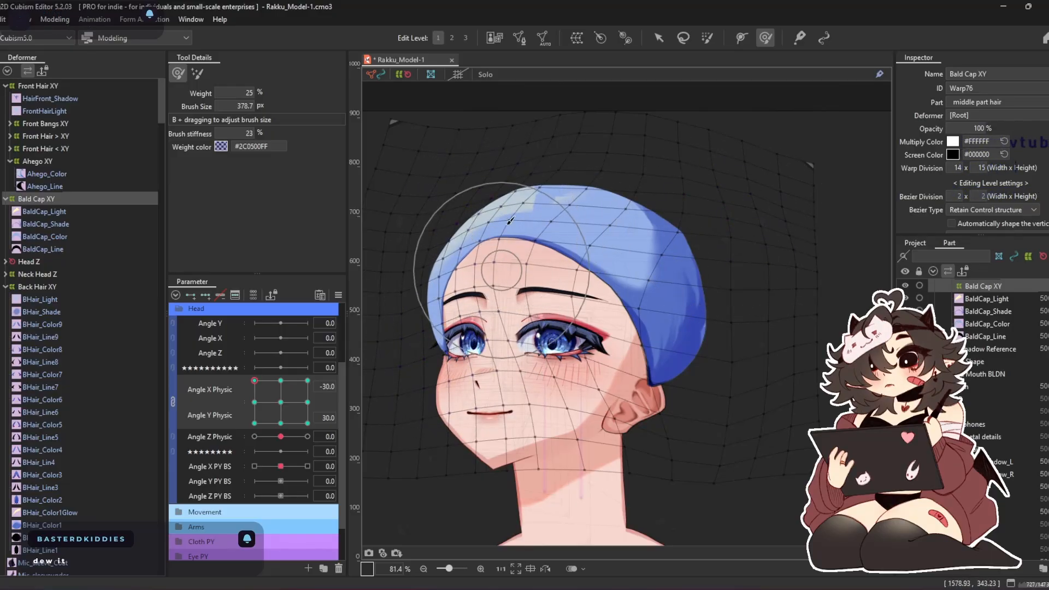
key("b")
left_click_drag(511, 252, 536, 259)
left_click_drag(614, 266, 648, 202)
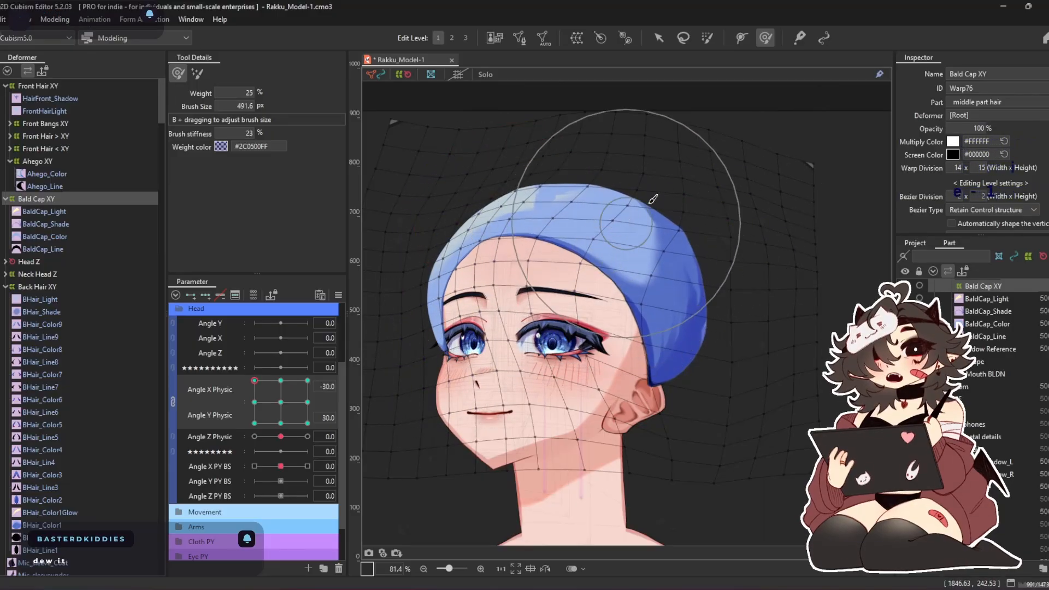
left_click_drag(718, 382, 676, 387)
mouse_move(631, 421)
left_mouse_down()
mouse_move(605, 418)
mouse_move(617, 423)
mouse_move(608, 408)
mouse_move(711, 391)
mouse_move(685, 423)
mouse_move(615, 418)
left_mouse_up()
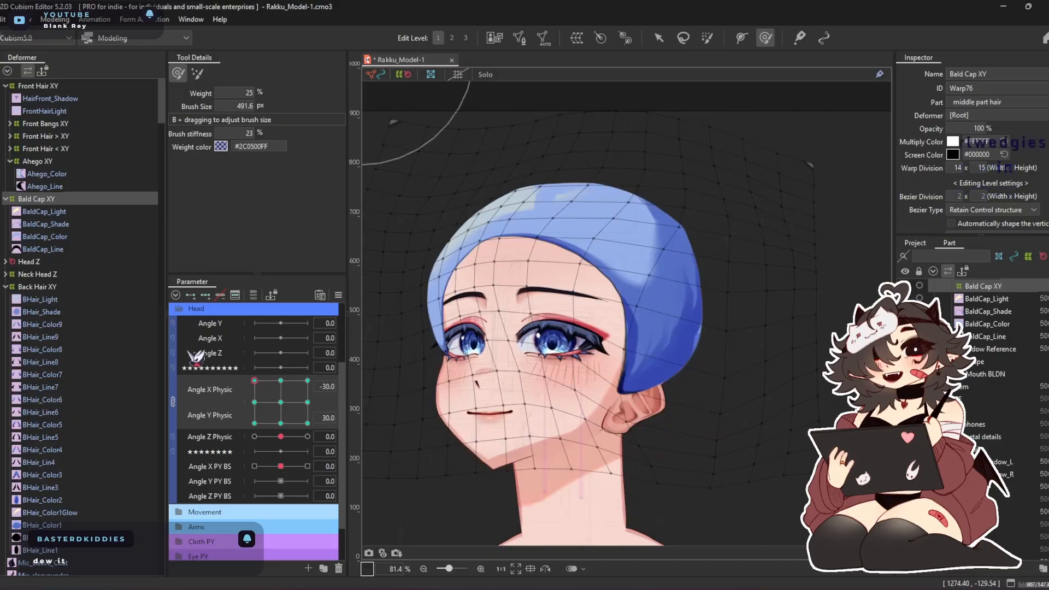
Set Angle X Physic to 30 with Angle Y Physic 30, and refine the cap's edge beside the ear with the 491.6 px Deform Brush
left_click(308, 381)
left_click_drag(557, 417, 581, 413)
left_click_drag(438, 289, 442, 322)
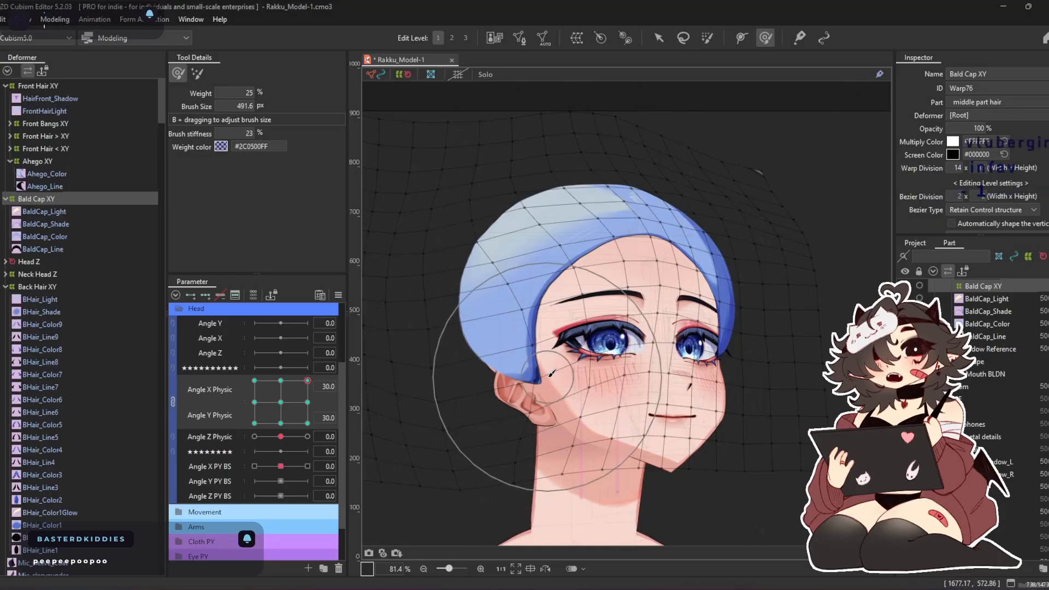
left_click_drag(548, 377, 568, 364)
Set Angle X Physic to 30 and Angle Y Physic to -30, and adjust the cap's far side and crown with an 883.4 px Deform Brush
left_click_drag(293, 382, 375, 508)
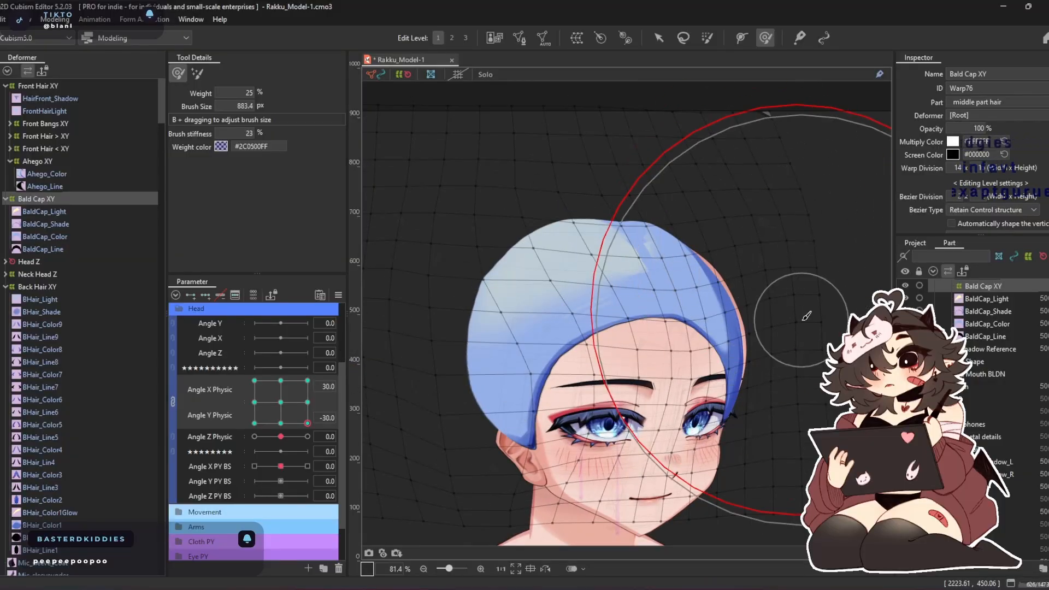
left_click_drag(520, 376, 540, 386)
left_click_drag(451, 167, 449, 206)
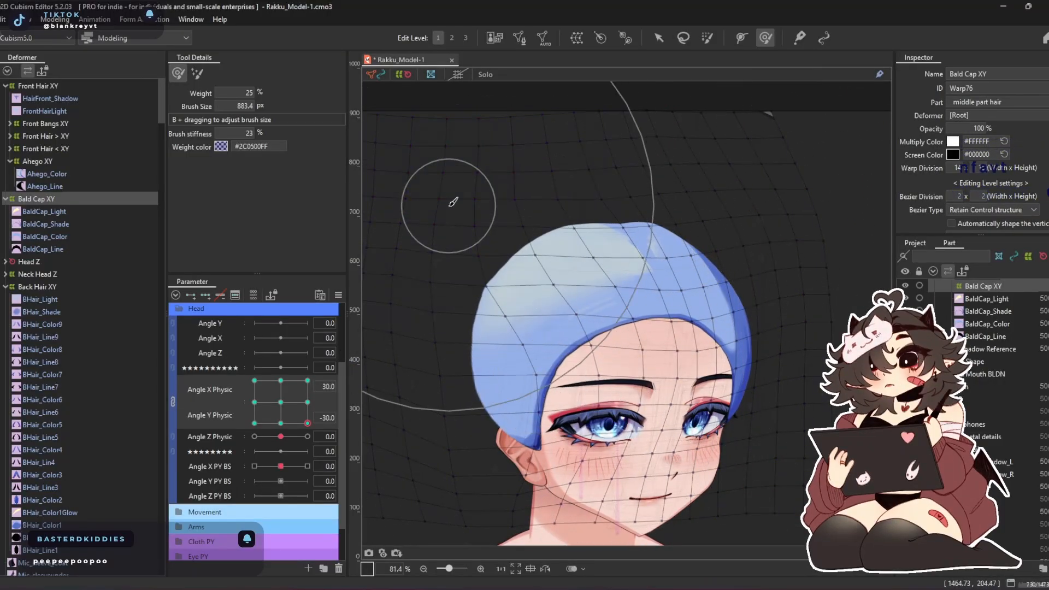
Preview the cap across the combined Angle X and Y Physic corners, and return both parameters to 0
left_click_drag(308, 423, 249, 449)
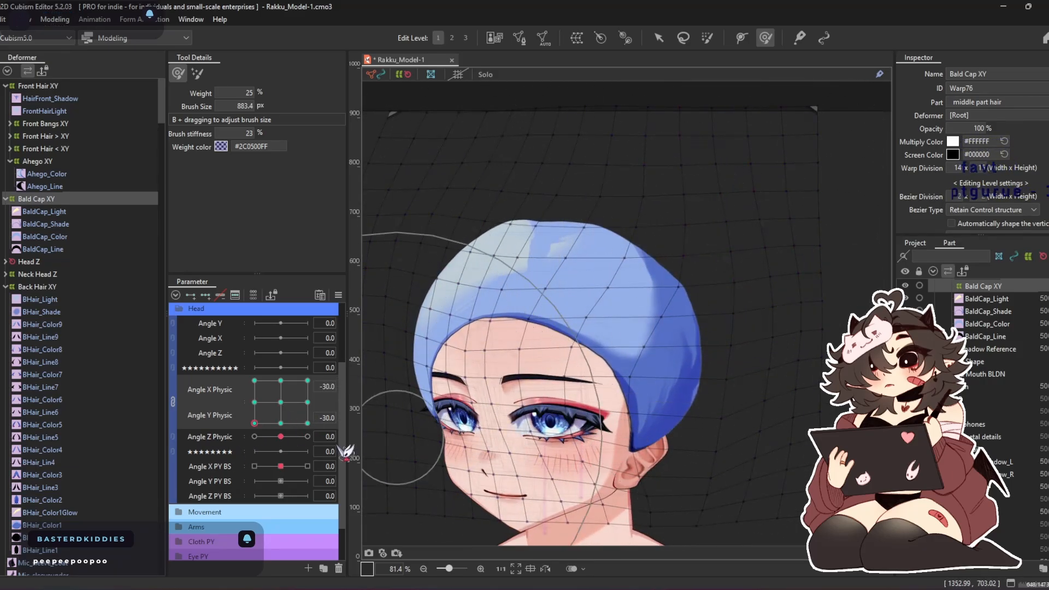
left_click_drag(239, 433, 597, 268)
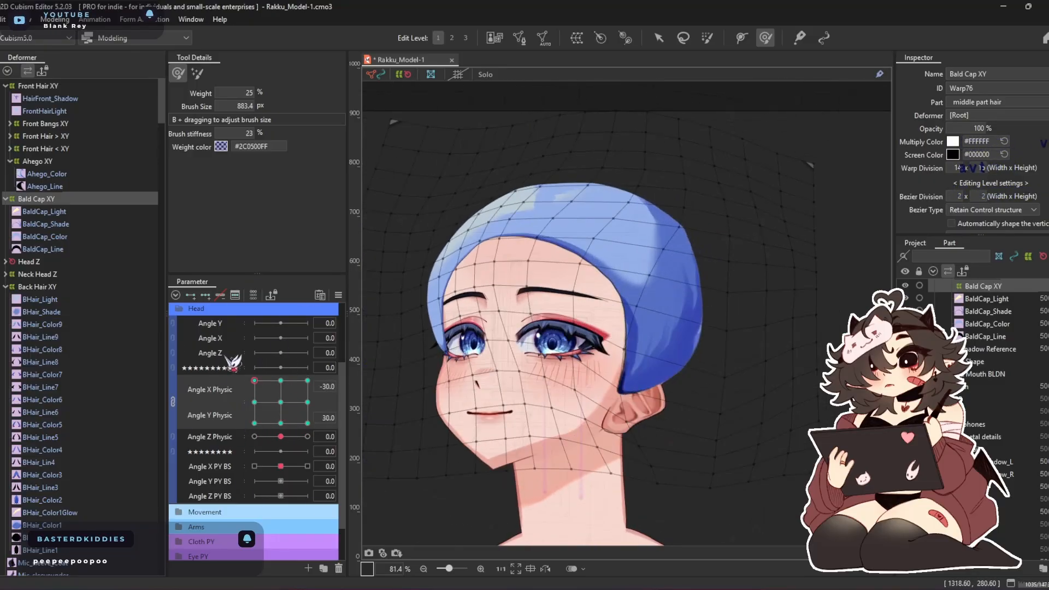
left_click_drag(271, 370, 281, 427)
left_click(280, 402)
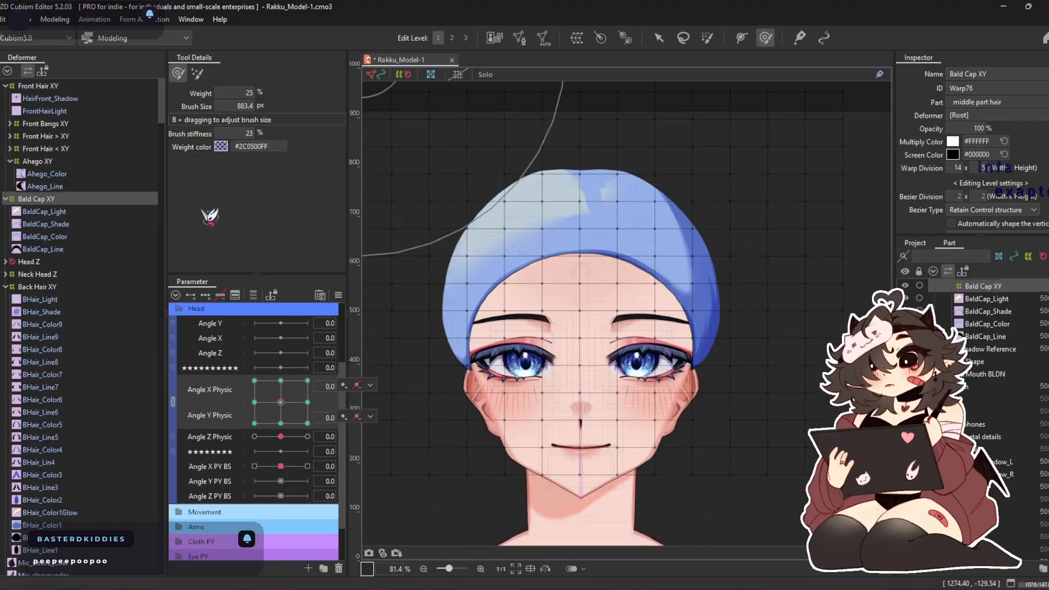
Move Bald Cap XY and its BaldCap Light, Shade, Color and Line art meshes into the head part, directly above EvilShade
left_click(54, 213)
left_click(75, 249, "shift")
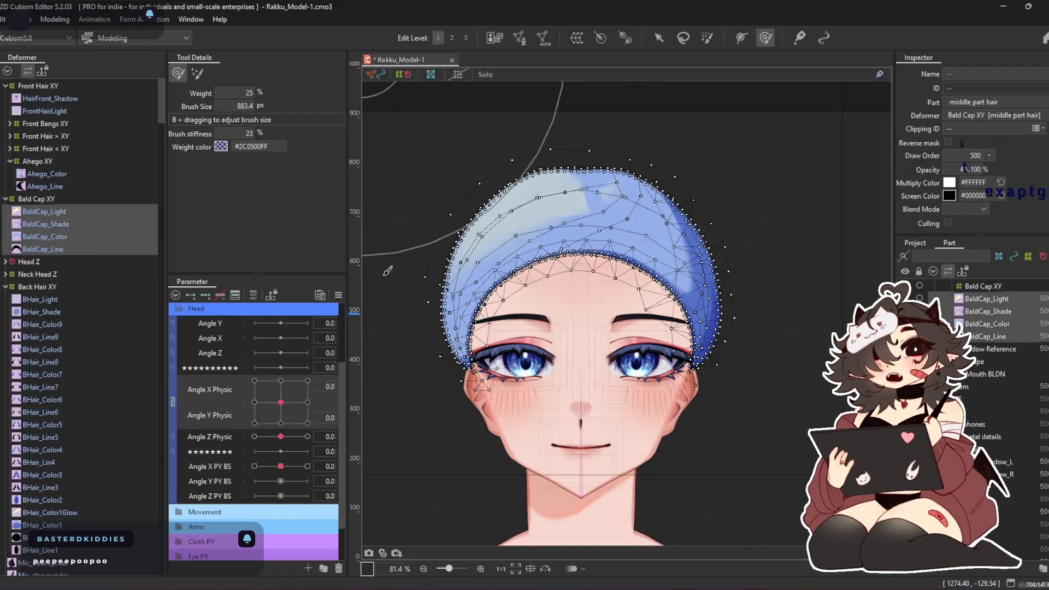
right_click(961, 323)
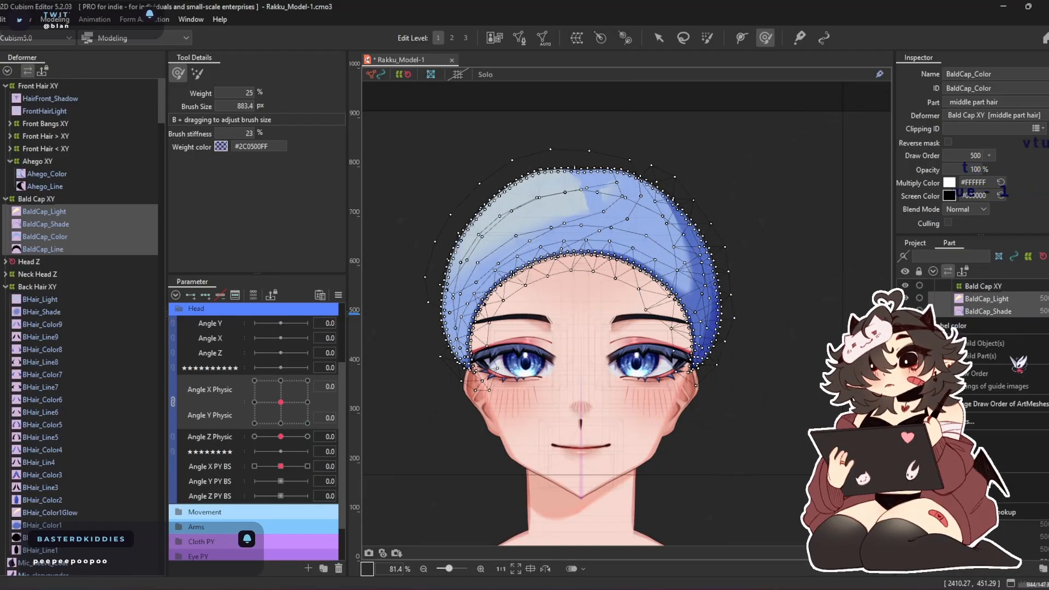
left_click(990, 287)
left_click(992, 337, "shift")
right_click(993, 335)
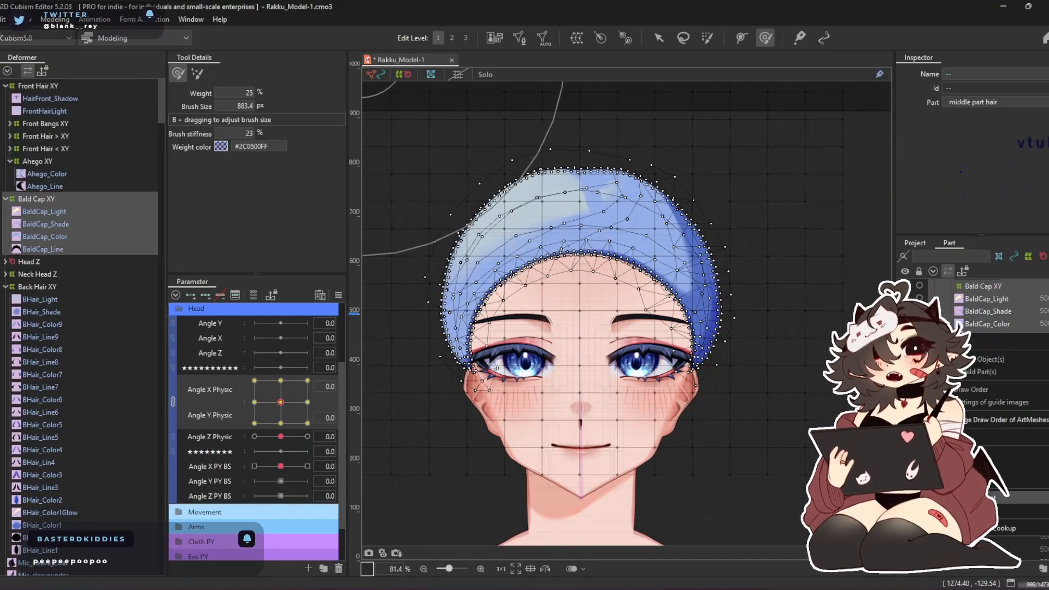
left_click(994, 498)
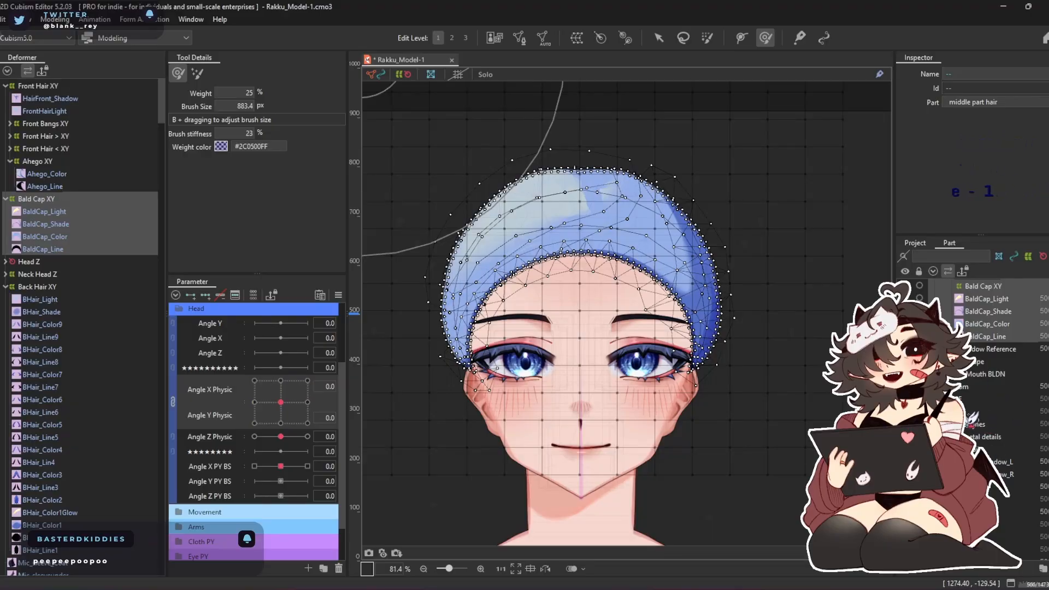
left_click(968, 412)
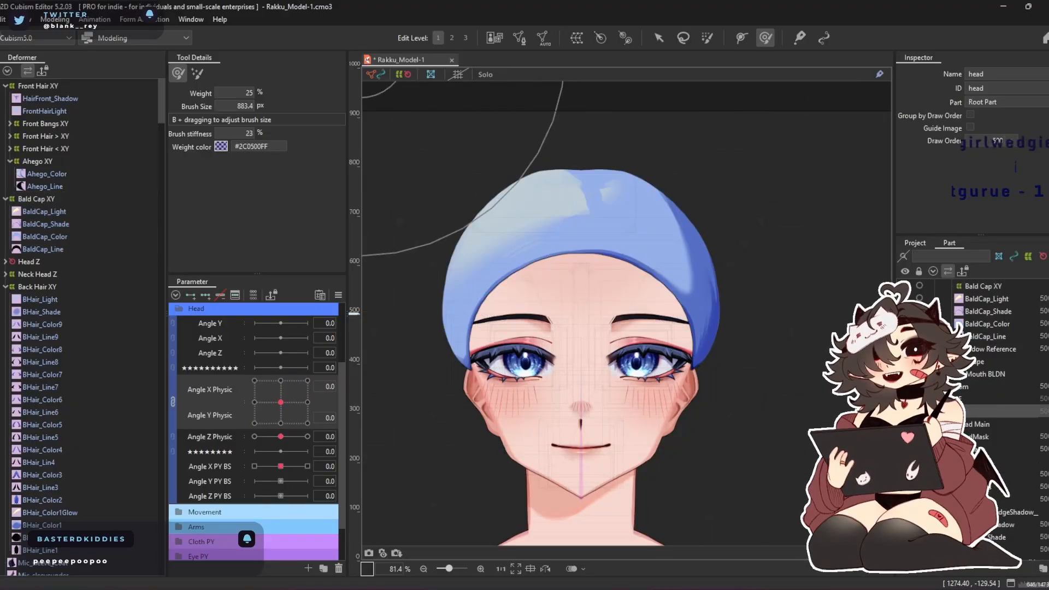
scroll(990, 416, "down", 2)
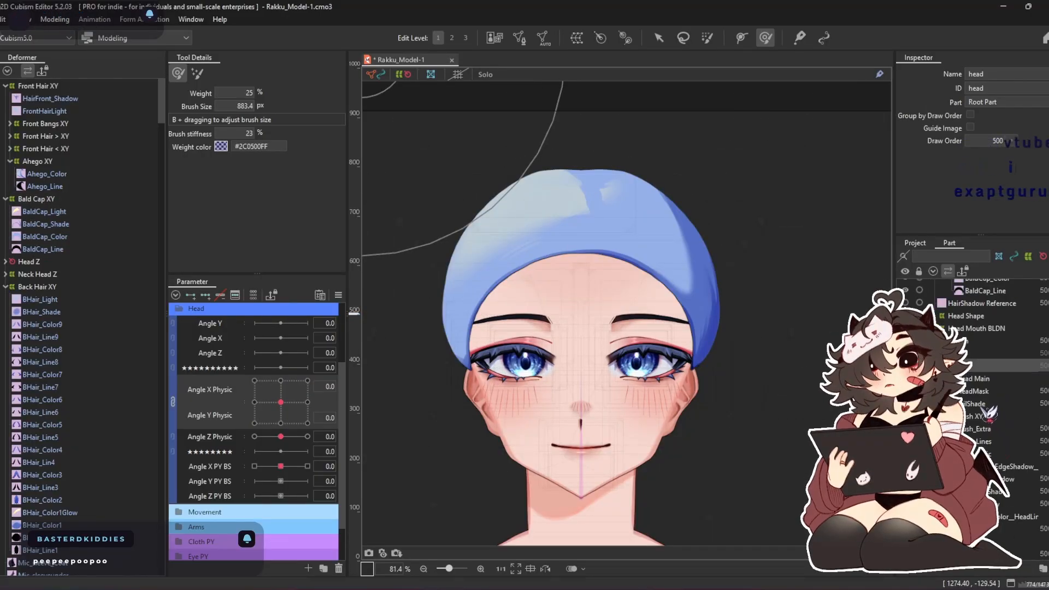
left_click(990, 416)
right_click(987, 411)
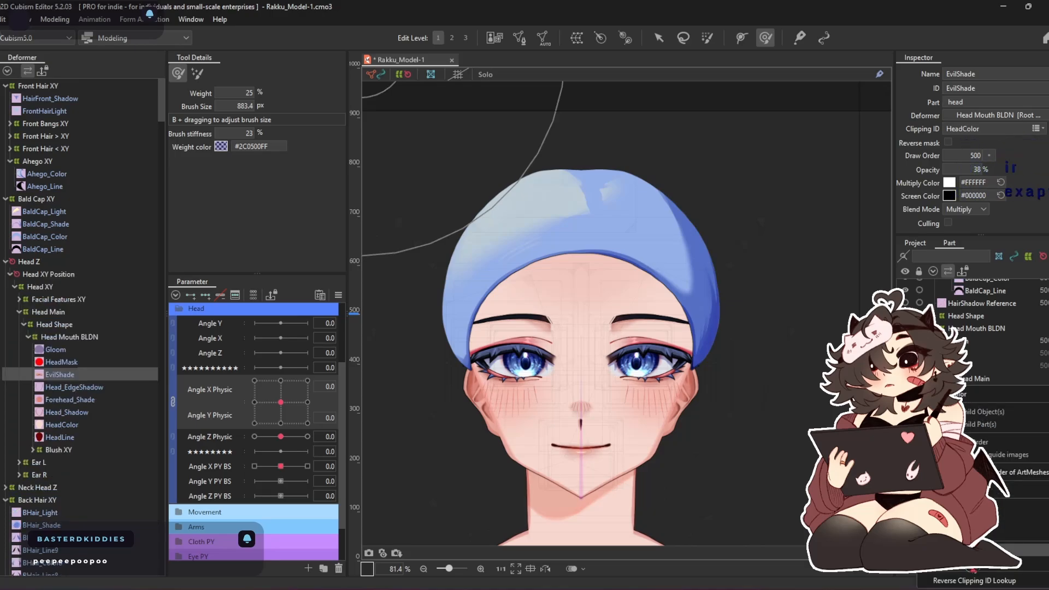
left_click(987, 404)
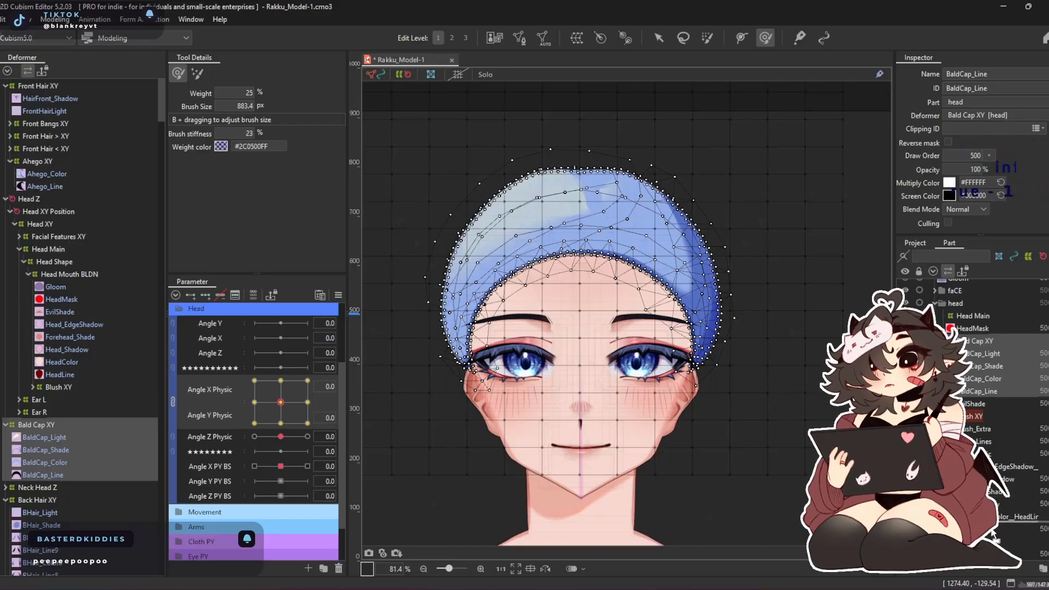
Reorder Bald Cap XY and its four BaldCap meshes within the head part so they sit directly below Forehead_Shade
left_click_drag(992, 530, 994, 530)
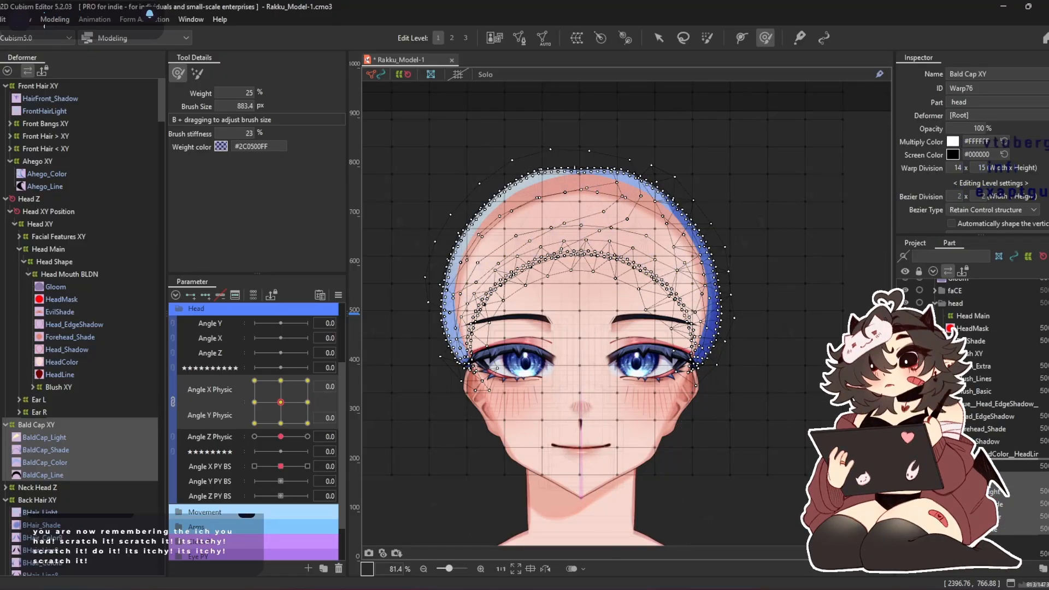
left_click_drag(995, 460, 995, 460)
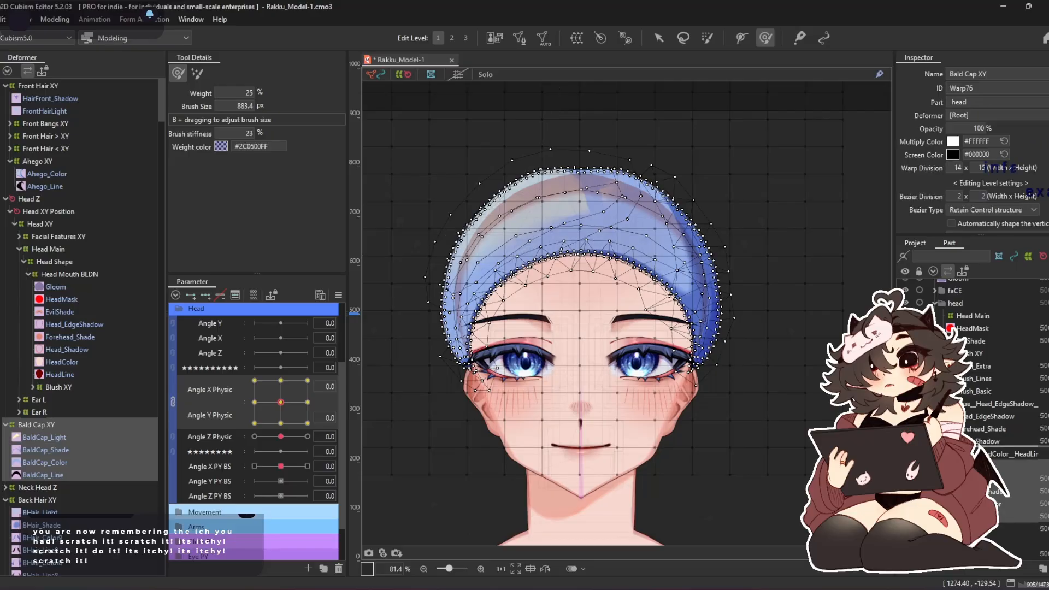
left_click_drag(978, 439, 978, 440)
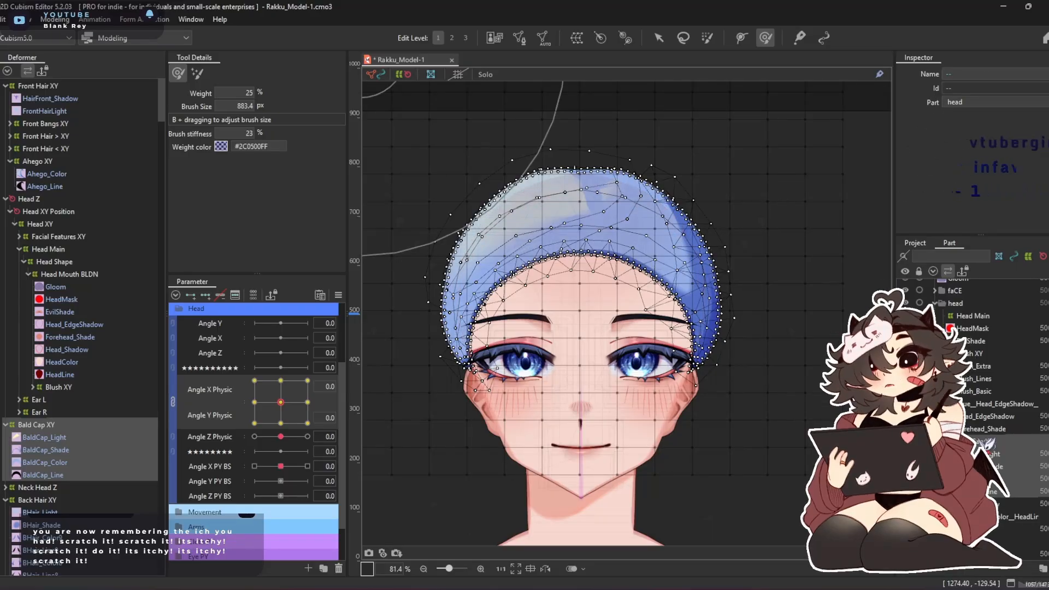
scroll(553, 255, "up", 3)
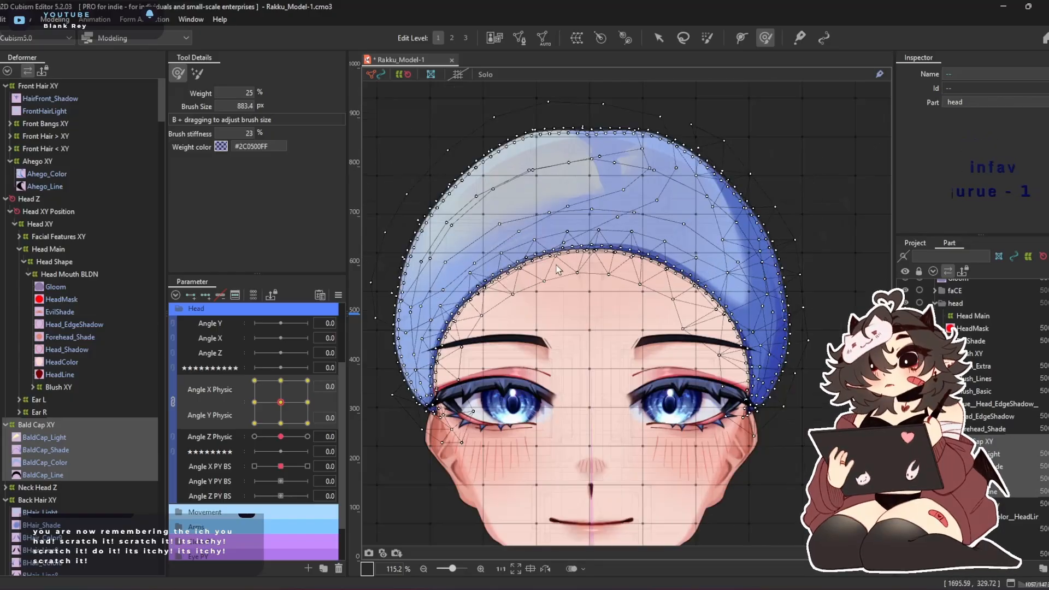
At Angle X Physic -30 and Angle Y Physic 30, move the Bald Cap XY group and Head_Shadow directly above Head_EdgeShadow in the head part
left_click(51, 426)
left_click_drag(280, 402, 49, 124)
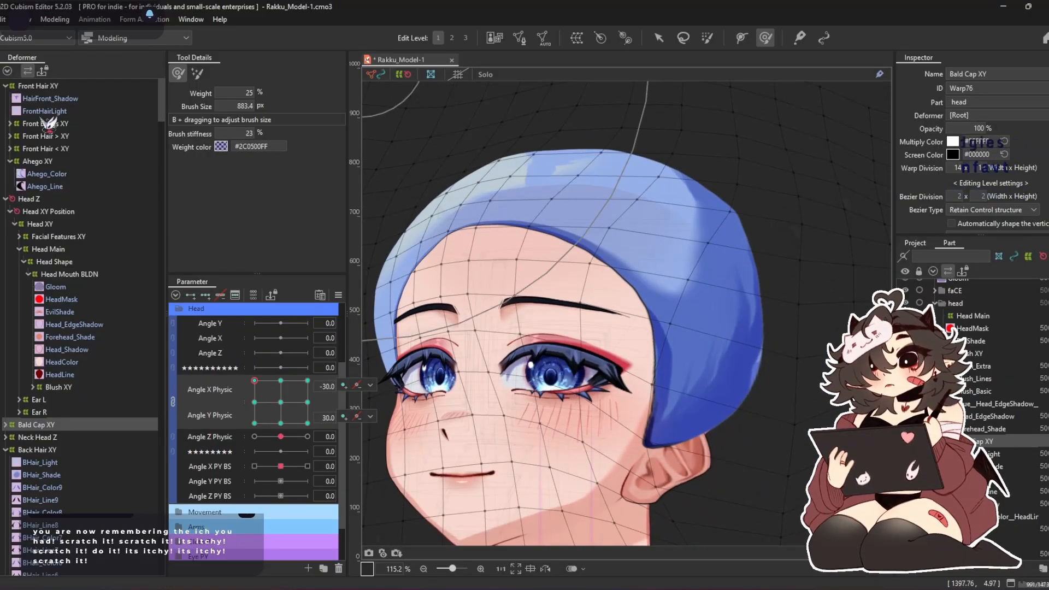
left_click(1012, 464)
left_click(991, 440)
left_click(1001, 494, "shift")
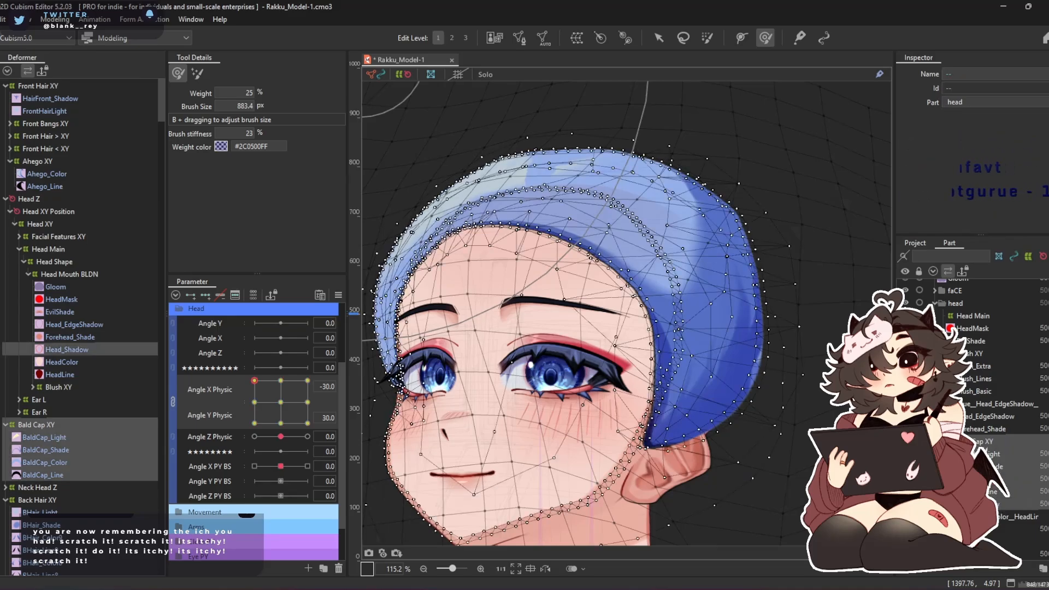
left_click_drag(979, 419, 979, 418)
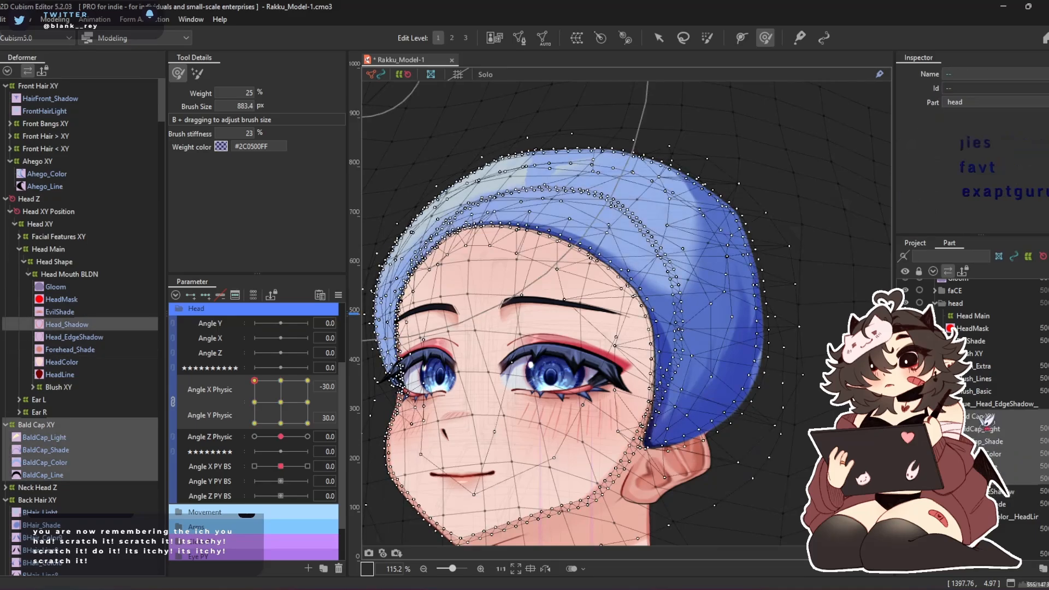
Deselect everything, return Angle X Physic and Angle Y Physic to 0, and preview the head movement in the physics settings
scroll(554, 285, "down", 4)
left_click(659, 38)
left_click(656, 192)
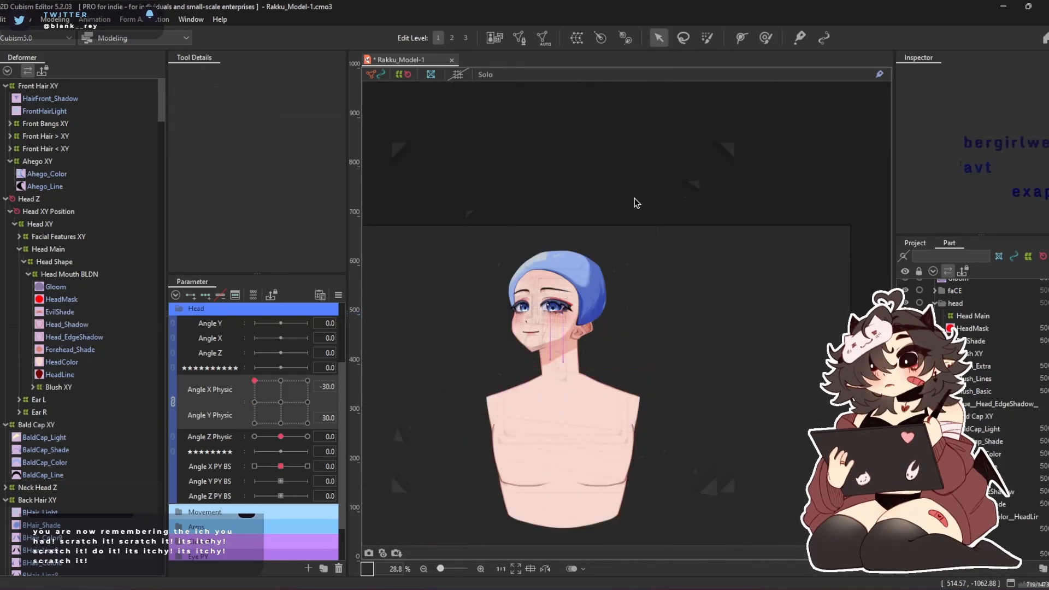
scroll(533, 273, "up", 3)
mouse_move(282, 402)
left_mouse_down()
mouse_move(237, 333)
mouse_move(385, 322)
mouse_move(328, 474)
mouse_move(226, 317)
mouse_move(385, 467)
mouse_move(208, 334)
mouse_move(386, 460)
mouse_move(220, 359)
mouse_move(347, 484)
mouse_move(302, 360)
mouse_move(281, 464)
mouse_move(299, 453)
mouse_move(220, 467)
mouse_move(374, 472)
mouse_move(332, 386)
mouse_move(339, 421)
mouse_move(328, 393)
mouse_move(281, 398)
mouse_move(284, 407)
left_mouse_up()
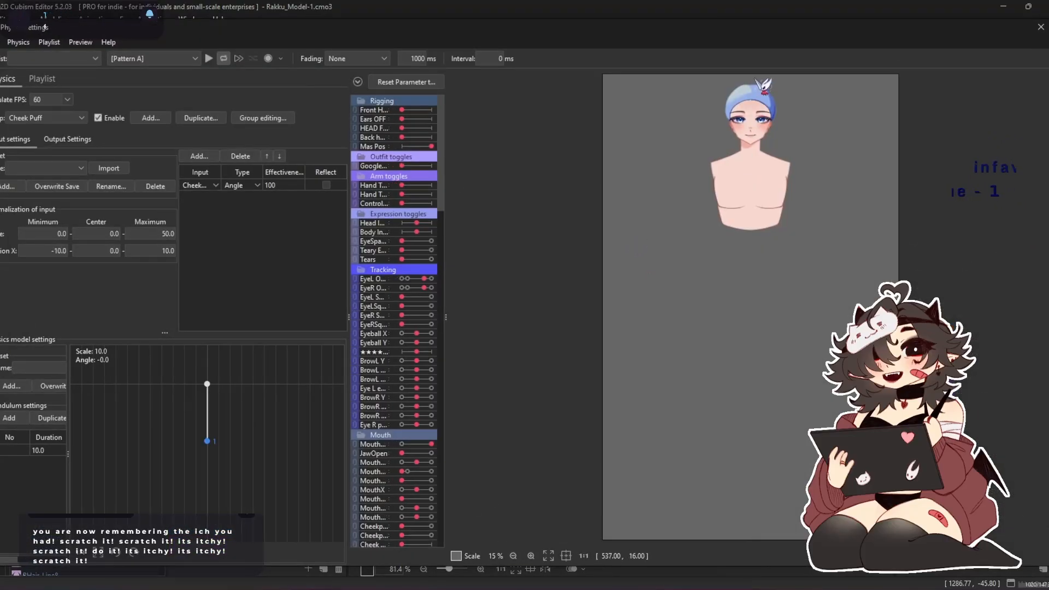
scroll(763, 86, "up", 8)
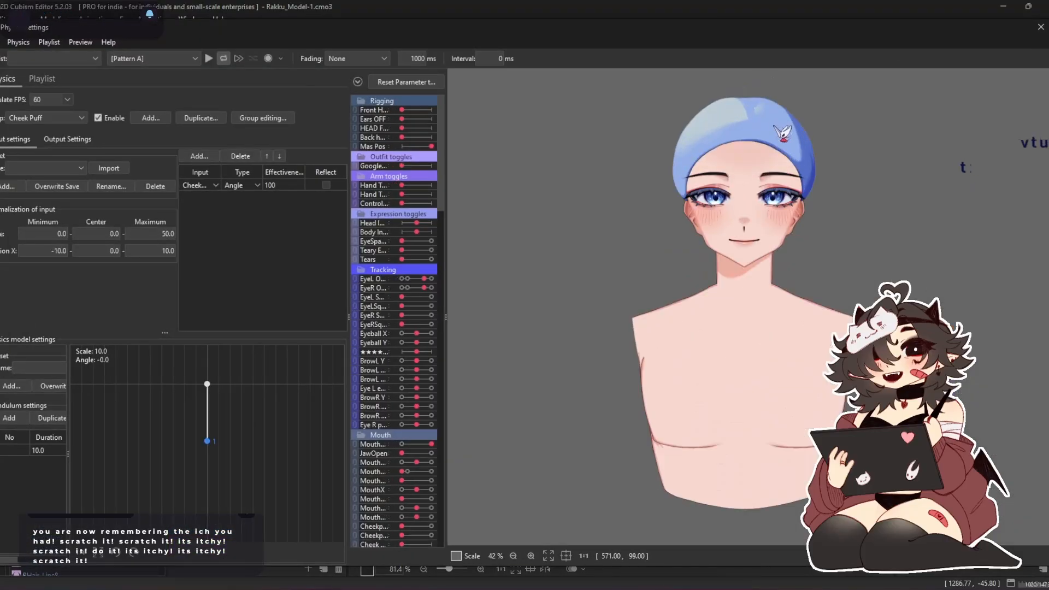
left_click_drag(473, 292, 490, 135)
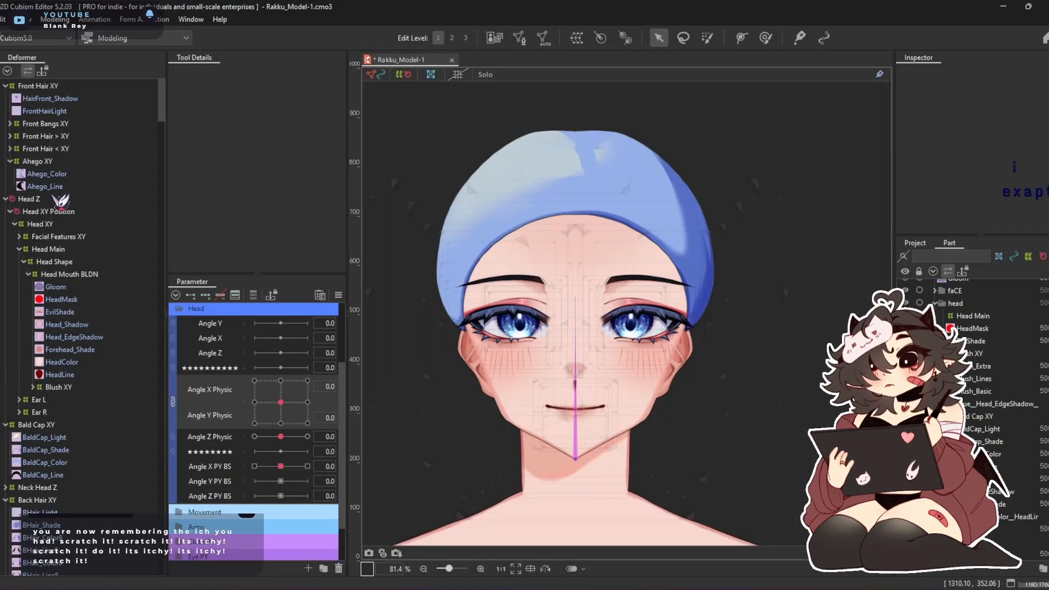
Move the Front Hair XY deformer under Head Z, and preview the head movement in the physics settings
double_click(41, 87)
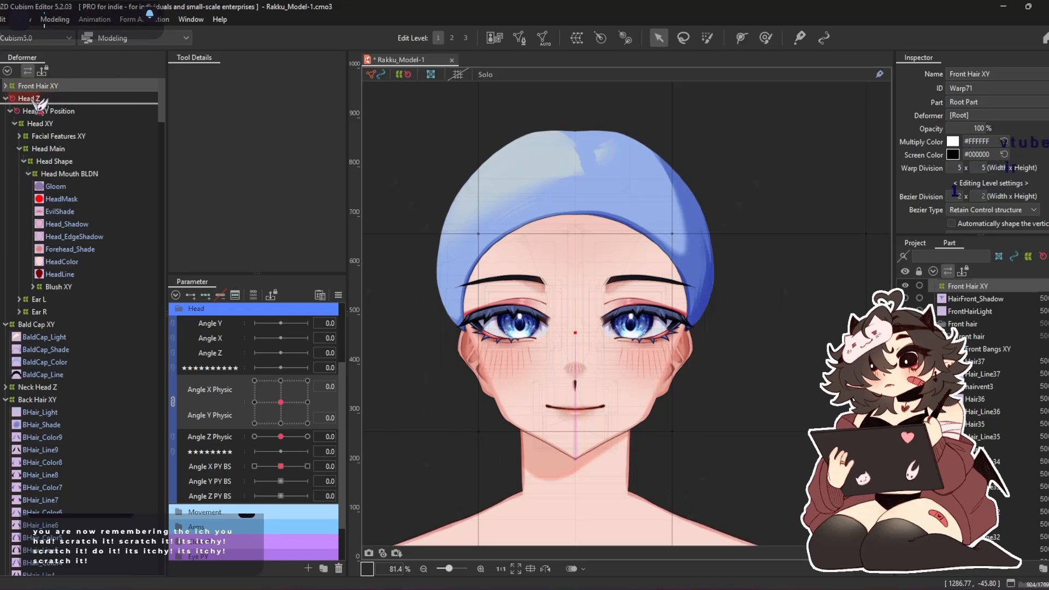
left_click_drag(40, 103, 39, 104)
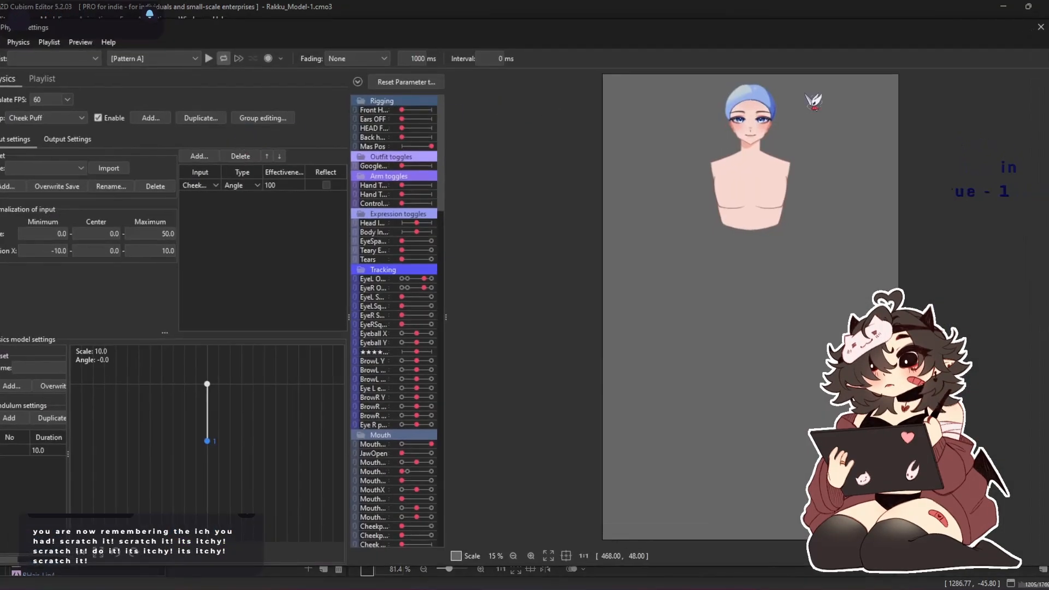
scroll(814, 101, "up", 8)
left_click_drag(521, 264, 915, 271)
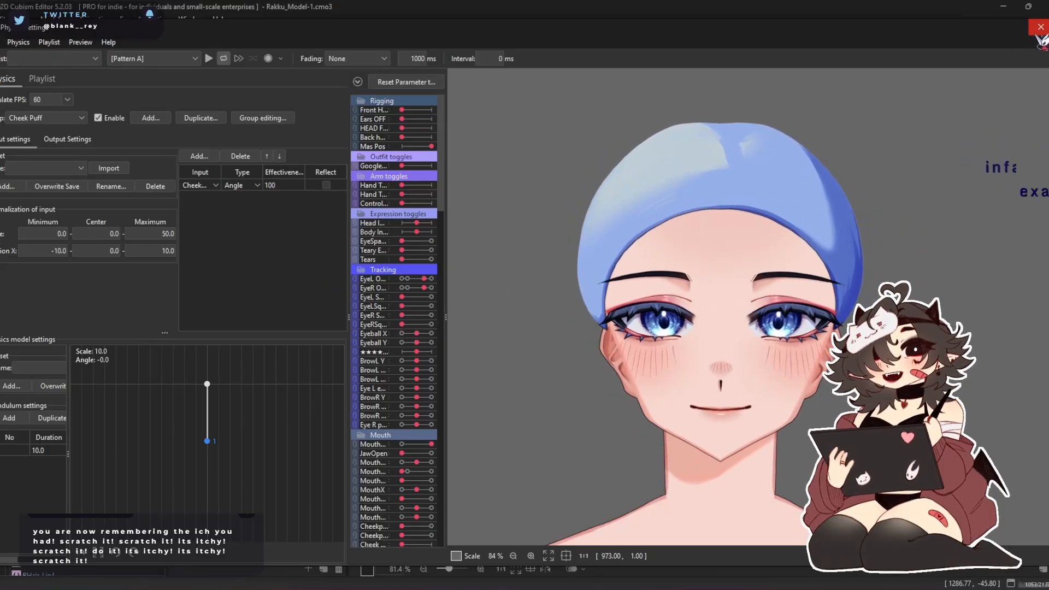
left_click(1040, 26)
Set Angle X Physic to -30 and Angle Y Physic to 30, test Head Z at Angle Z Physic -30, and return Angle Z Physic to 0
left_click_drag(289, 409, 213, 356)
mouse_move(285, 450)
left_mouse_down()
mouse_move(335, 436)
mouse_move(240, 447)
mouse_move(352, 412)
mouse_move(320, 430)
mouse_move(199, 440)
mouse_move(295, 435)
mouse_move(280, 437)
left_mouse_up()
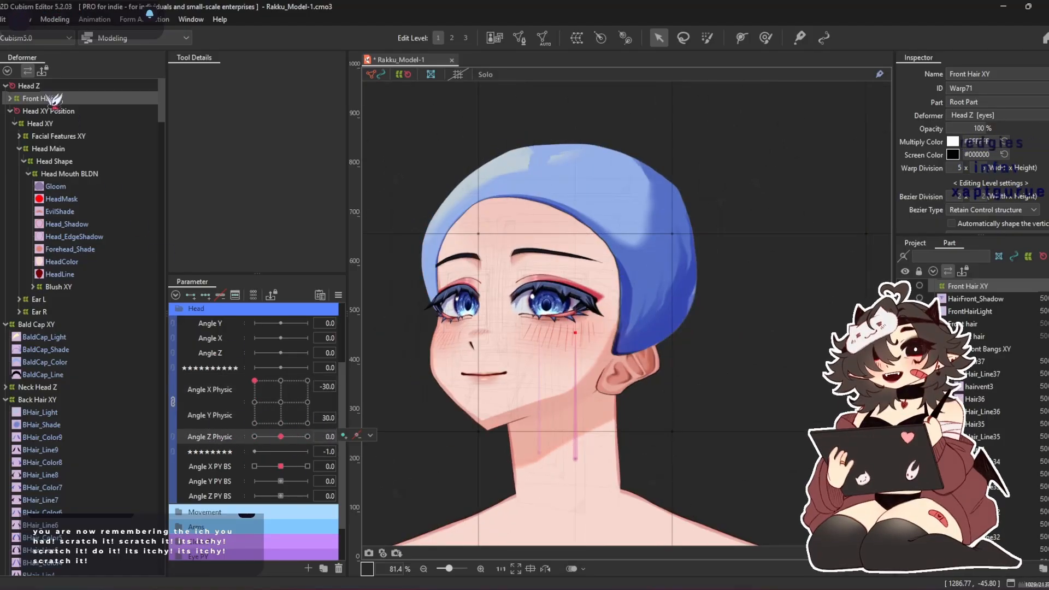
left_click(28, 86)
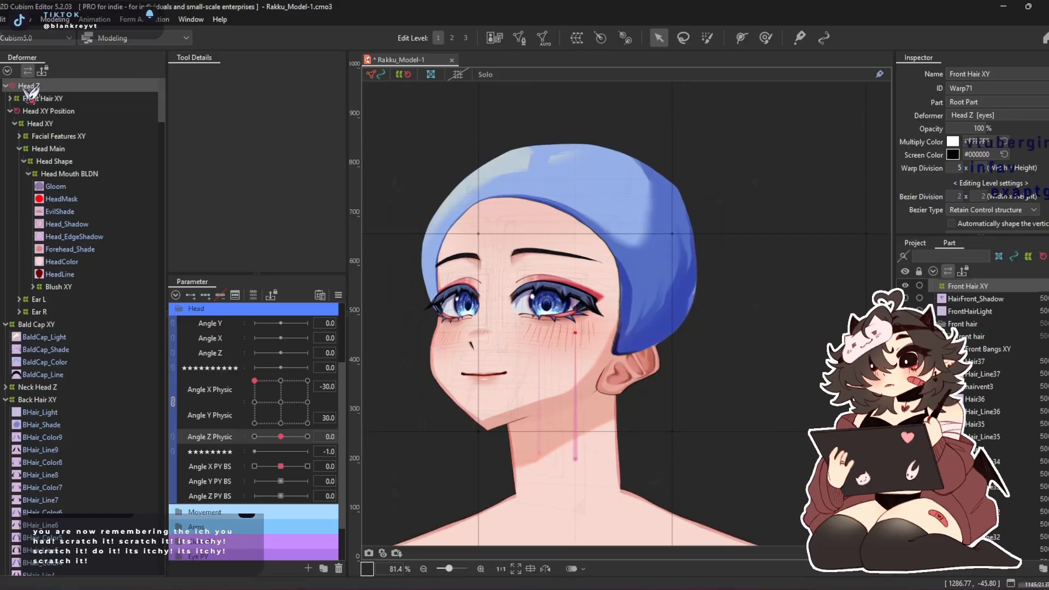
left_click_drag(280, 437, 219, 438)
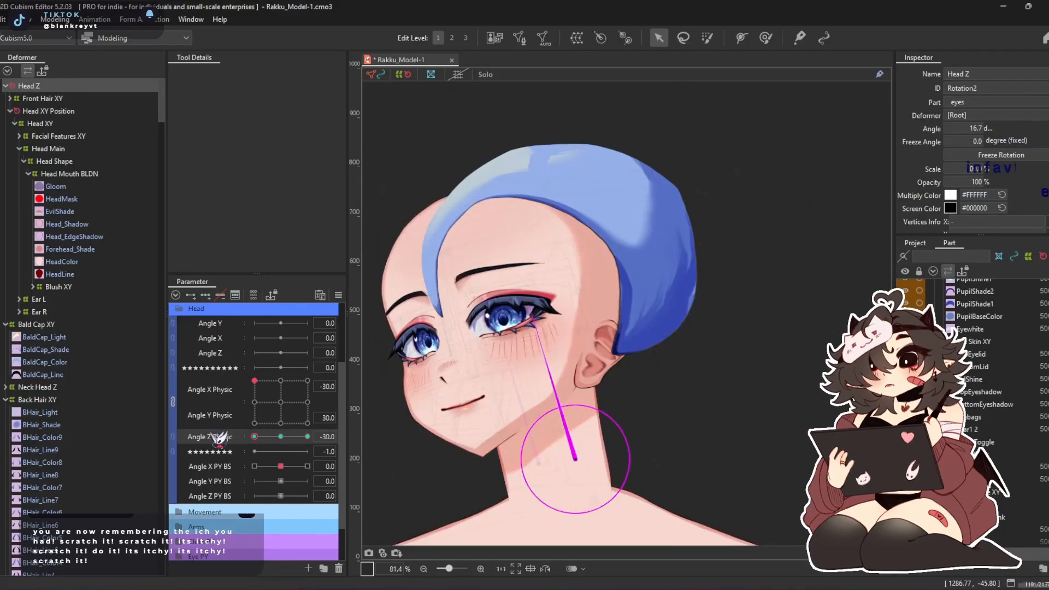
left_click(280, 437)
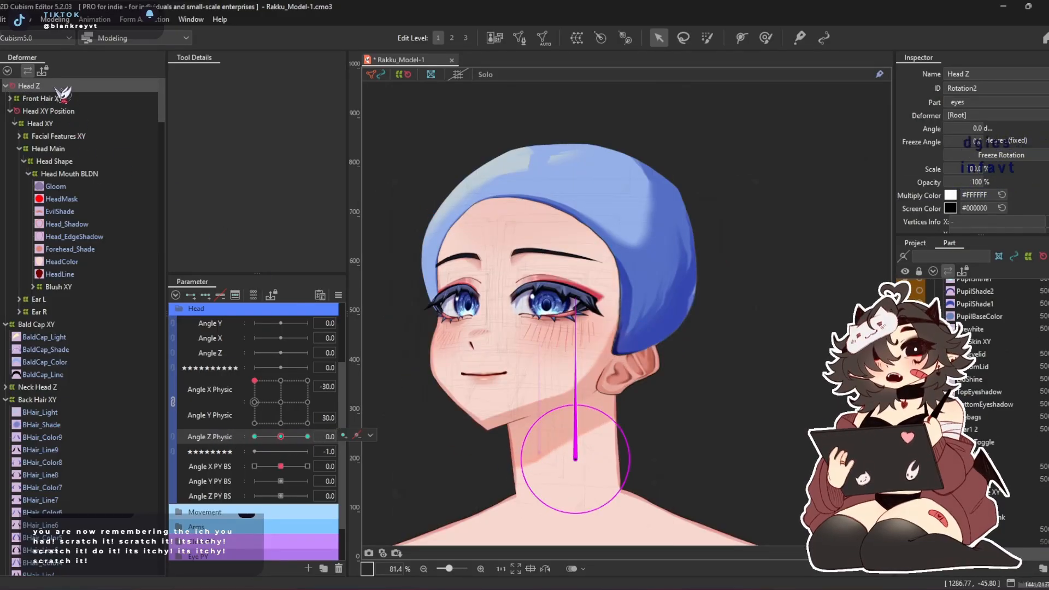
Collapse Bald Cap XY and move it under the Head Z rotation deformer
double_click(44, 325)
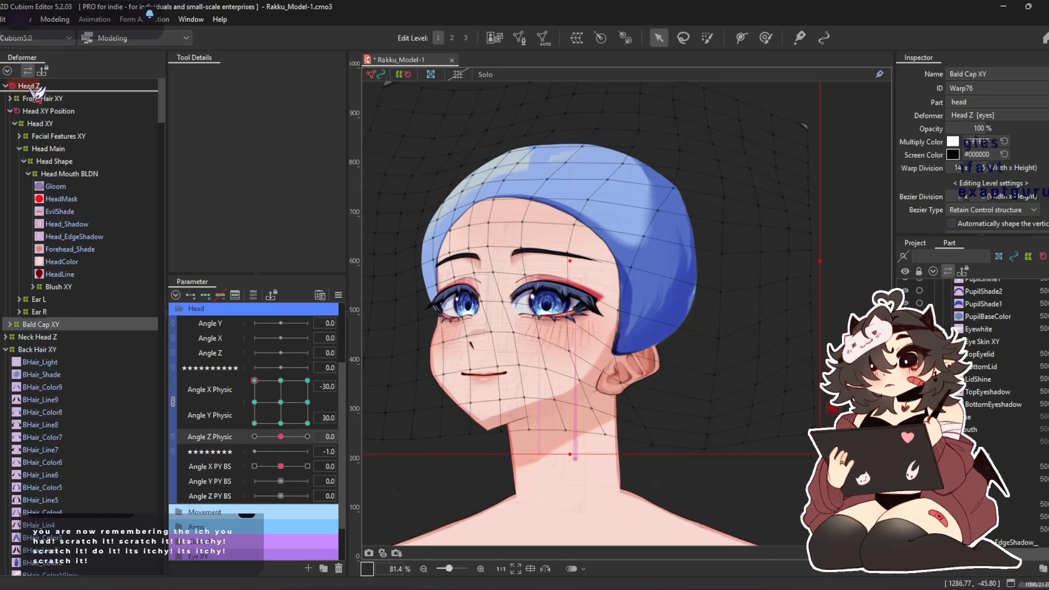
right_click(49, 325)
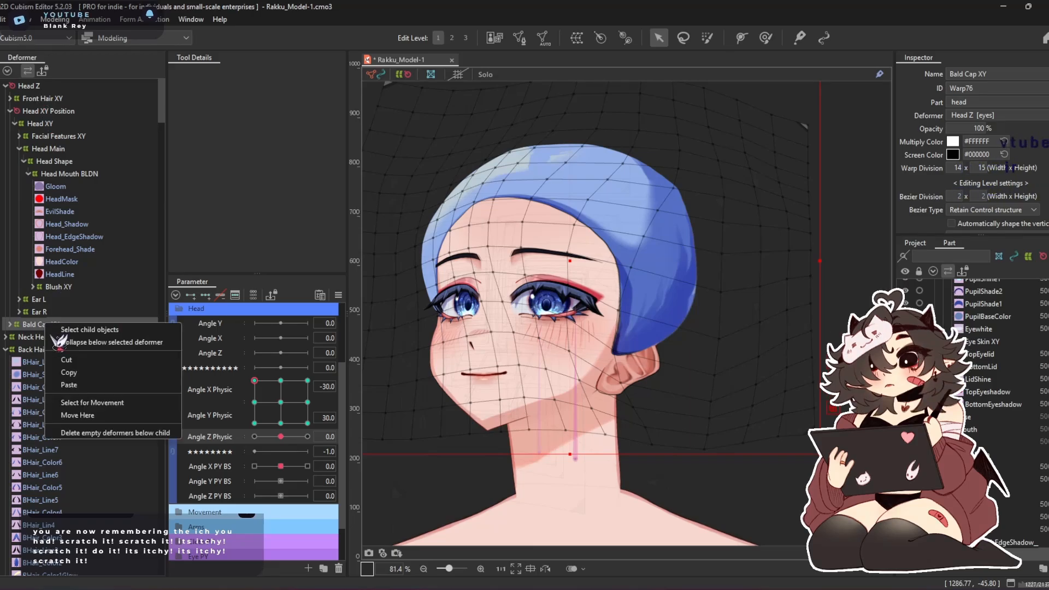
left_click(98, 404)
left_click(26, 86)
right_click(23, 87)
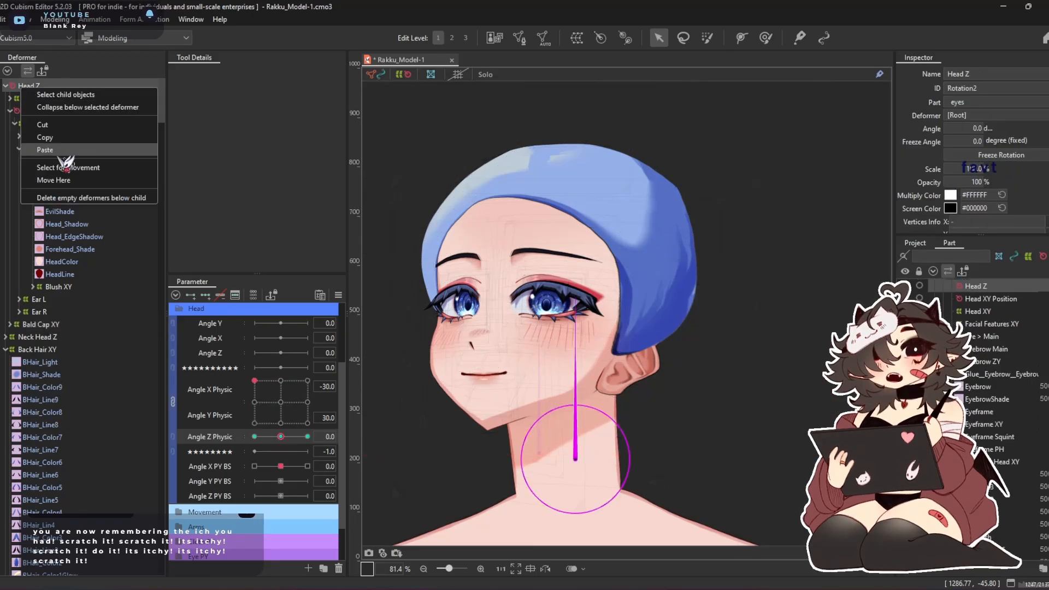
left_click(54, 180)
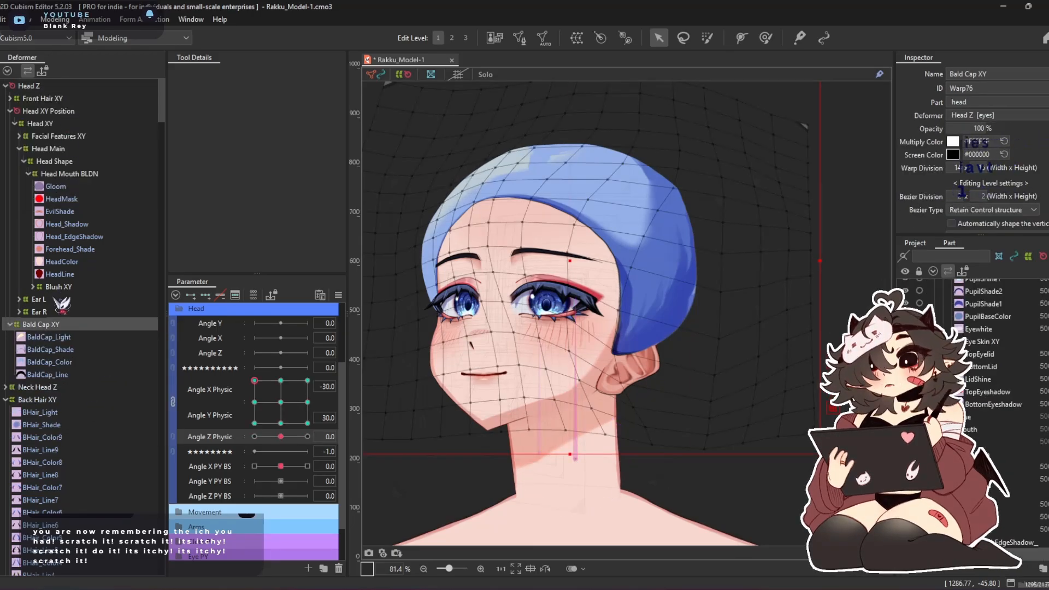
Collapse the Head Z hierarchy and preview the cap following the head tilt in the physics settings
double_click(28, 86)
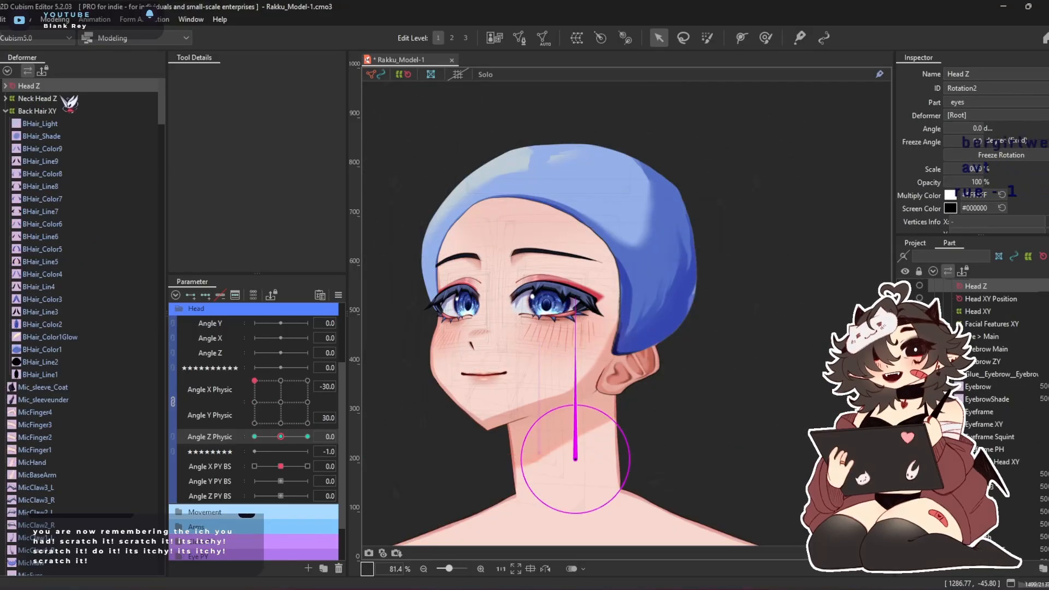
key("ctrl+p")
scroll(770, 79, "up", 7)
left_click_drag(830, 276, 884, 471)
left_click_drag(903, 370, 934, 257)
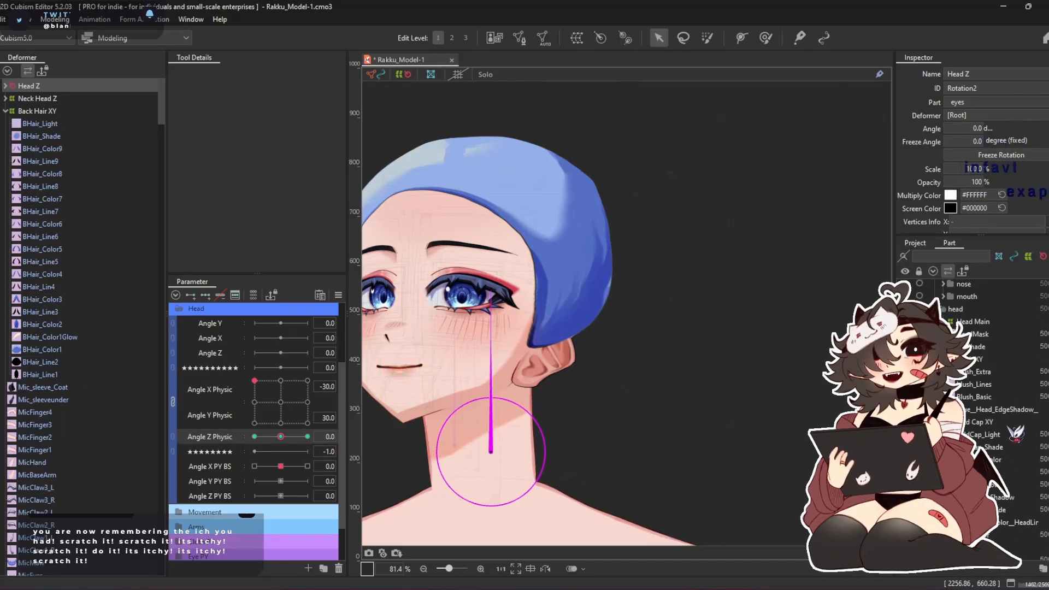
Locate the Ear_Color_R and Ear_Color_RMASK meshes, inspect the right ear mask, and return Angle X and Angle Y Physic to 0
scroll(1015, 433, "down", 3)
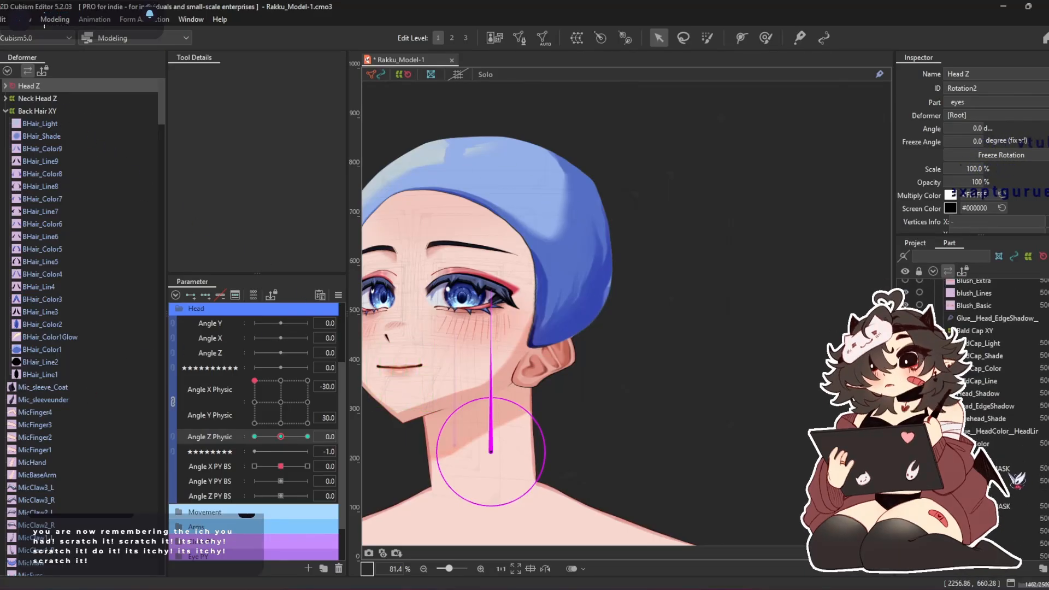
left_click(1020, 519)
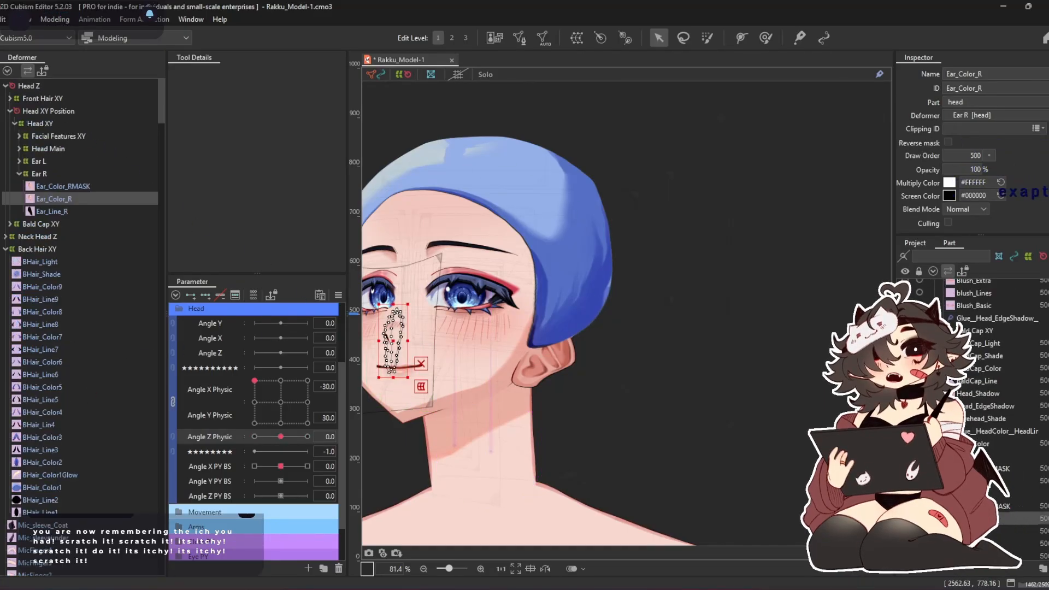
scroll(611, 381, "up", 3)
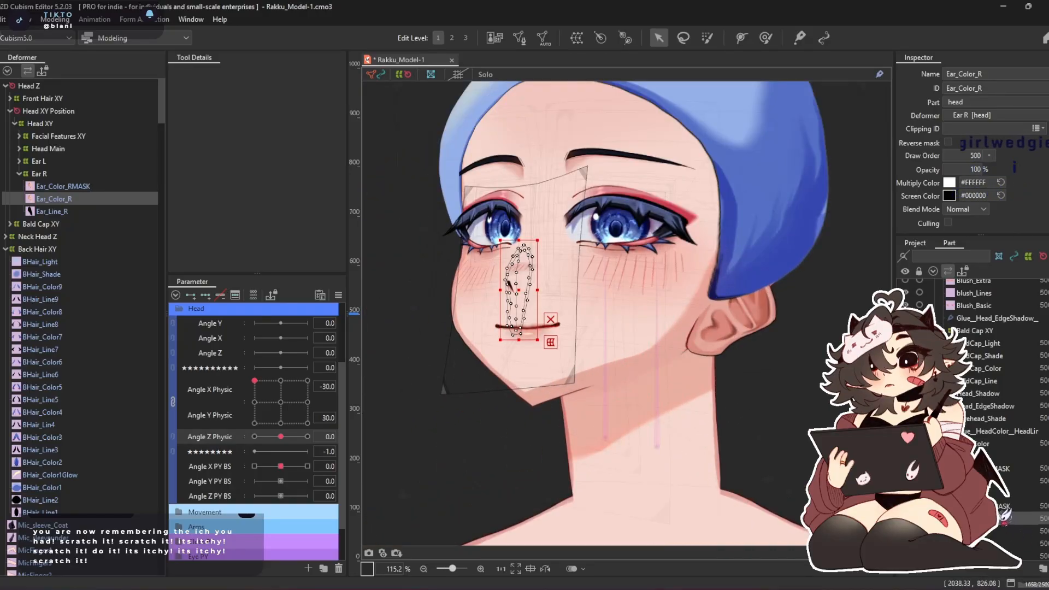
left_click(1004, 507, "ctrl")
left_click(994, 483, "ctrl")
left_click(991, 485, "ctrl")
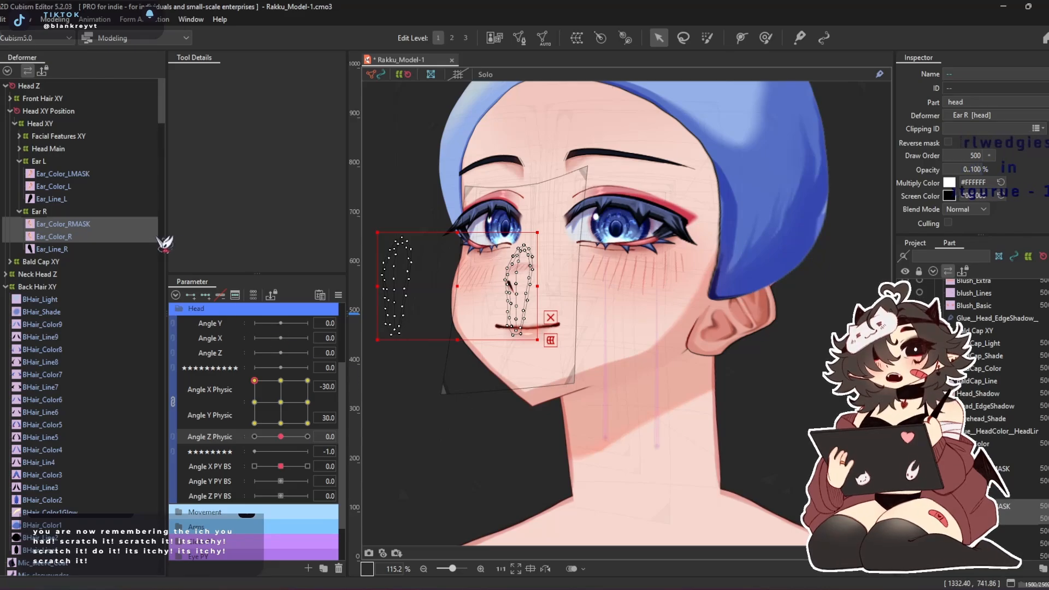
left_click(117, 228)
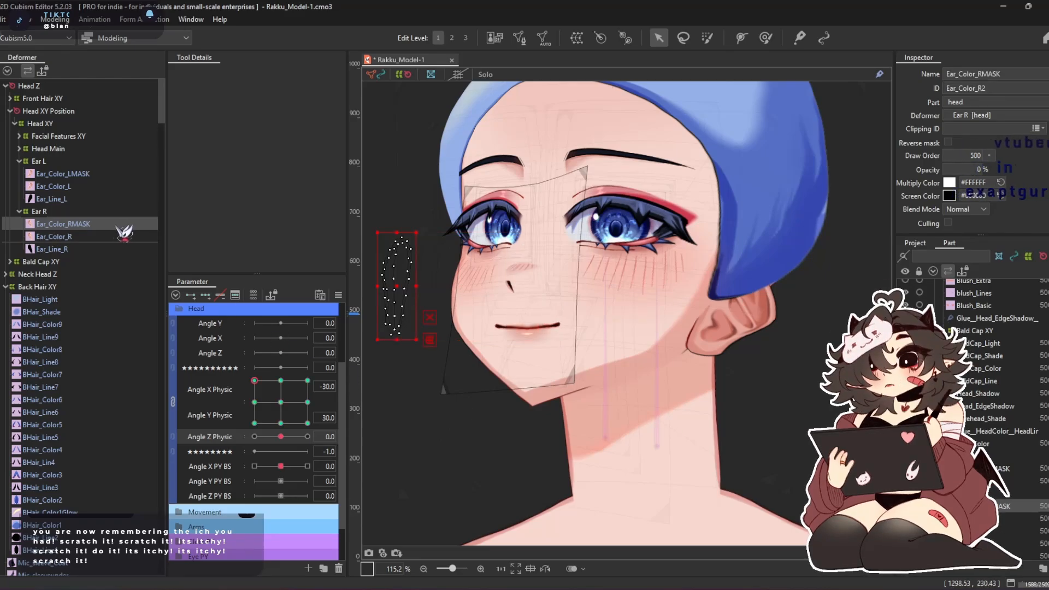
left_click_drag(574, 230, 510, 335)
left_click(282, 403)
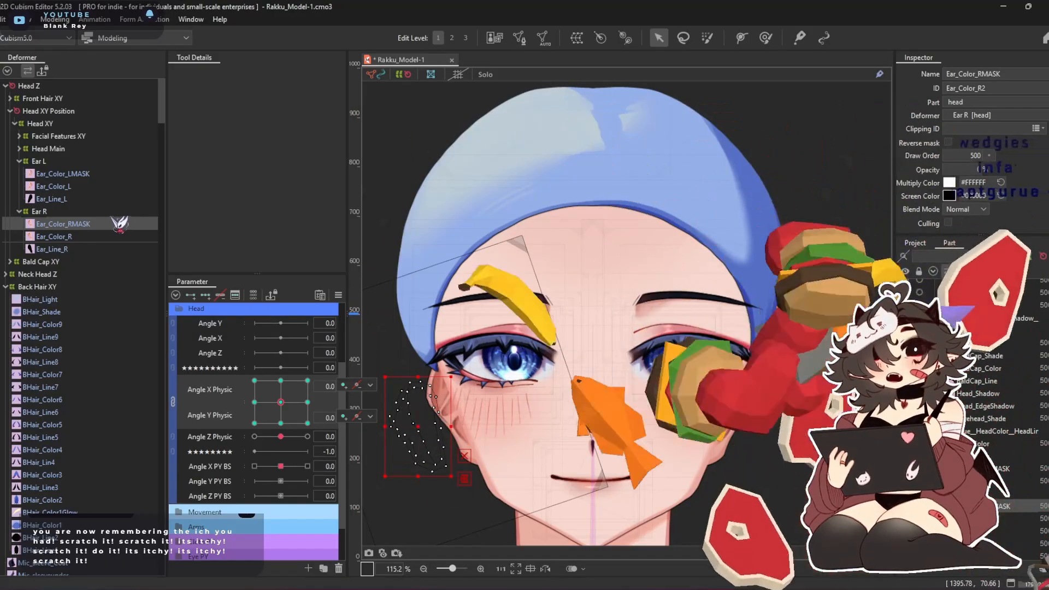
Clip the BaldCap_Color and BaldCap_Line meshes with the right ear mask's ID, Ear_Color_R2, and reverse the mask
left_click(79, 174, "ctrl")
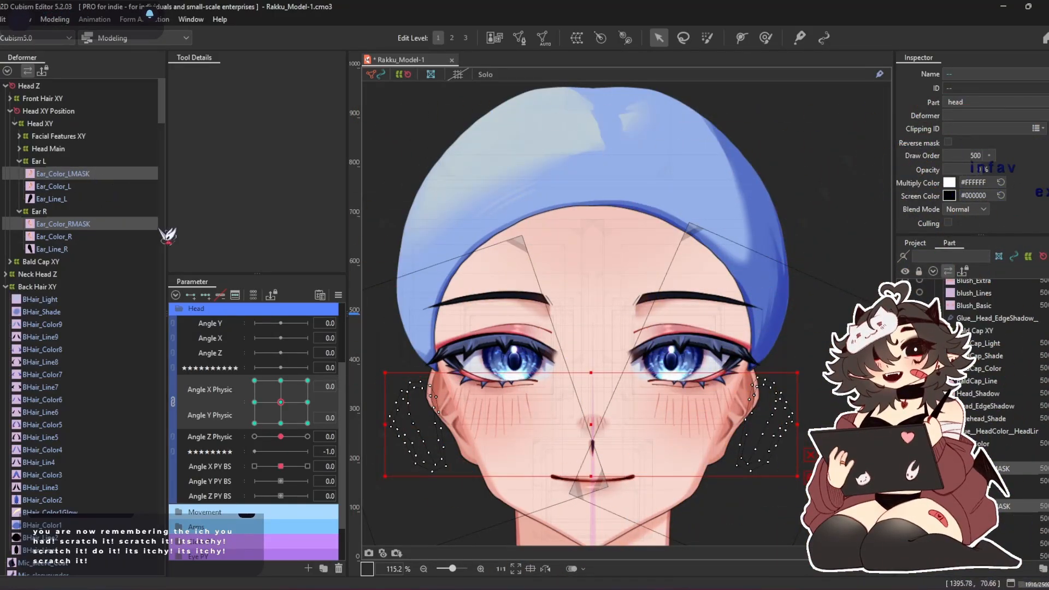
left_click(94, 225)
left_click(56, 101)
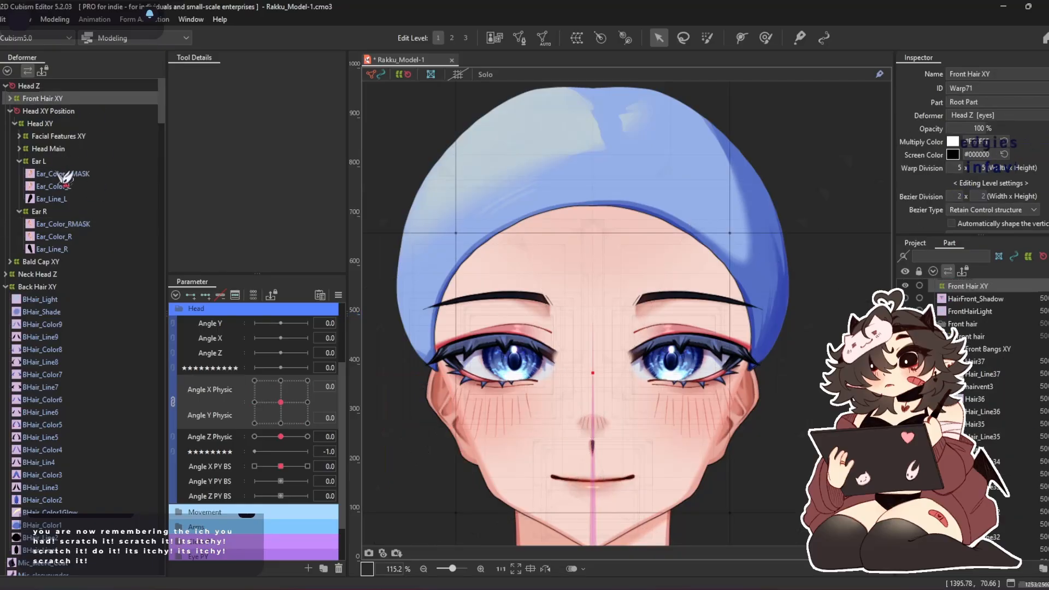
double_click(52, 261)
left_click(64, 312)
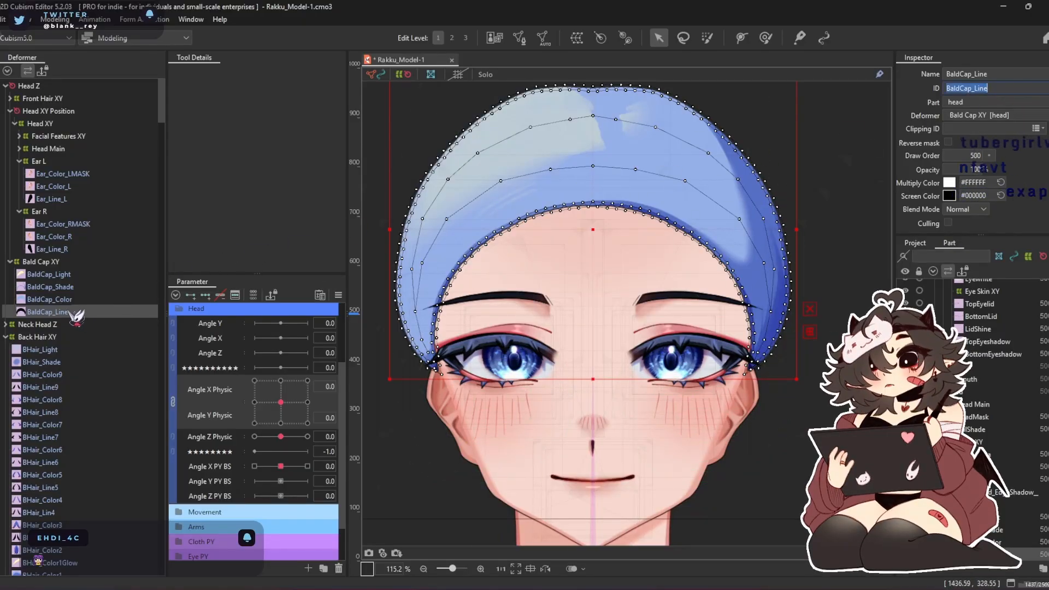
left_click(113, 225)
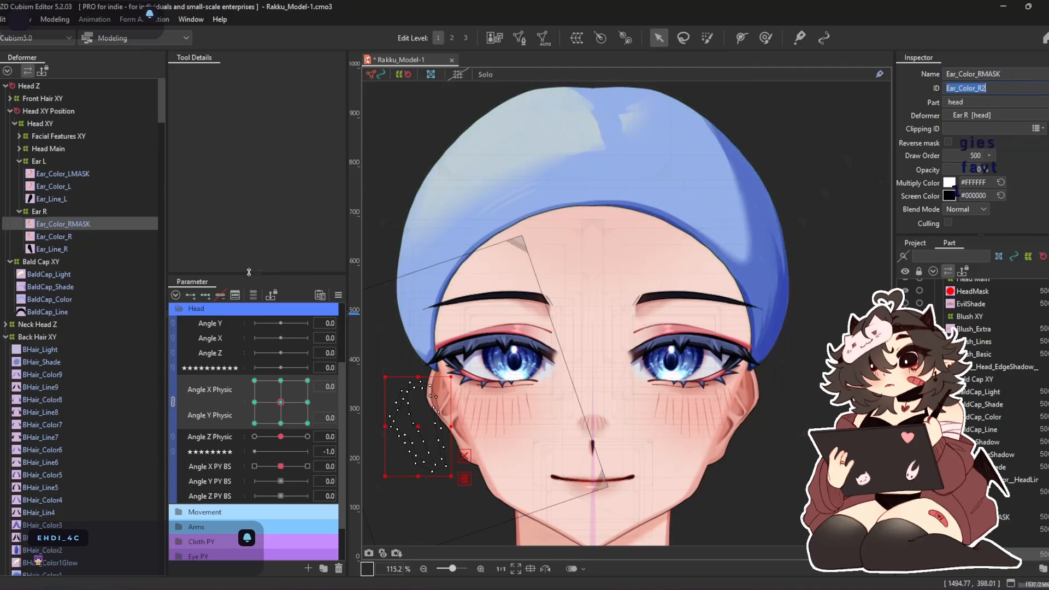
left_click(55, 311)
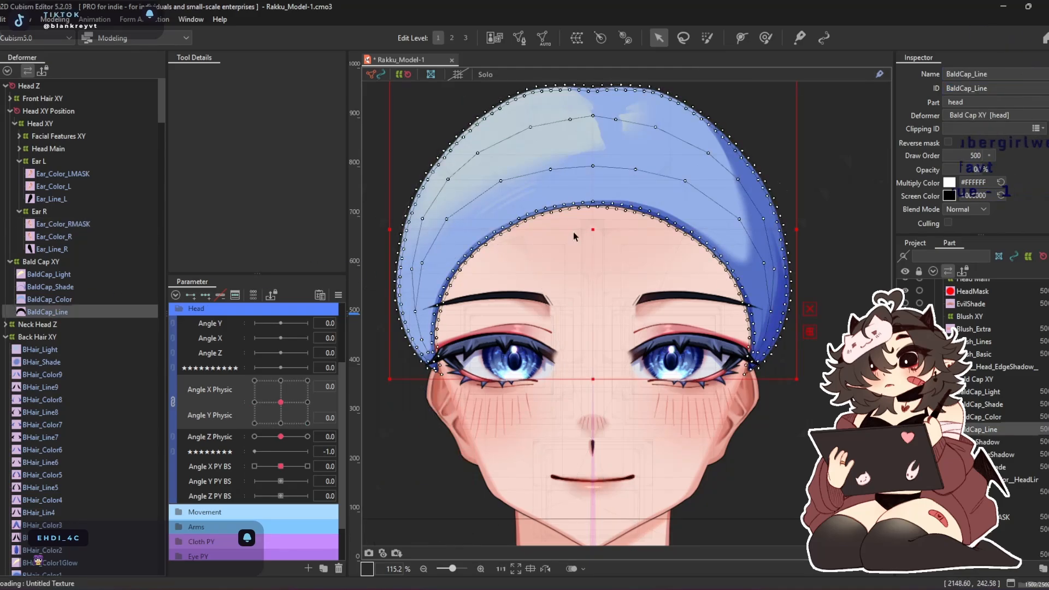
left_click(49, 300, "ctrl")
left_click(981, 131)
key("Return")
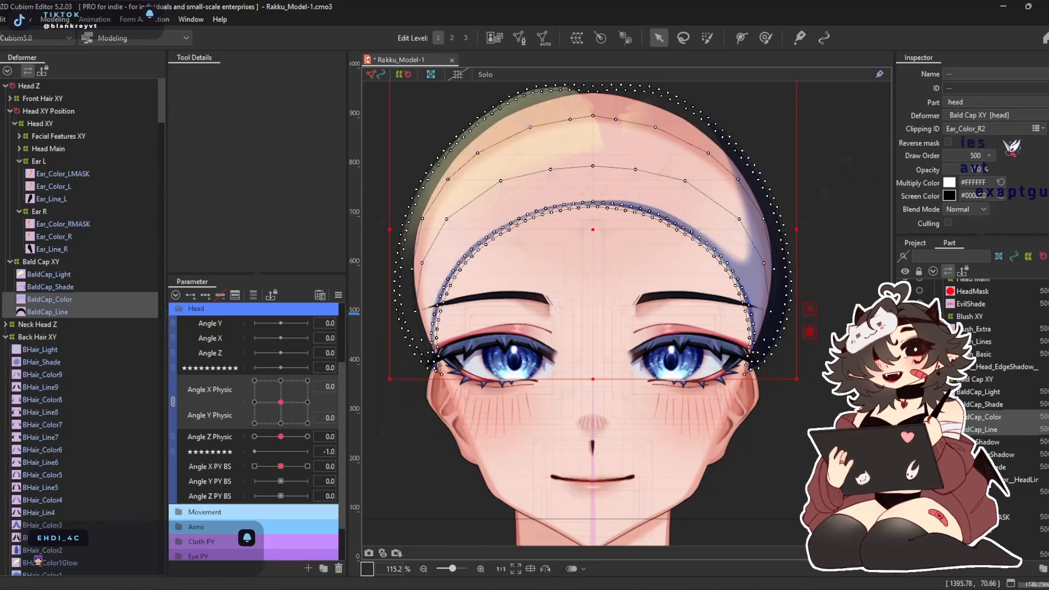
left_click(949, 142)
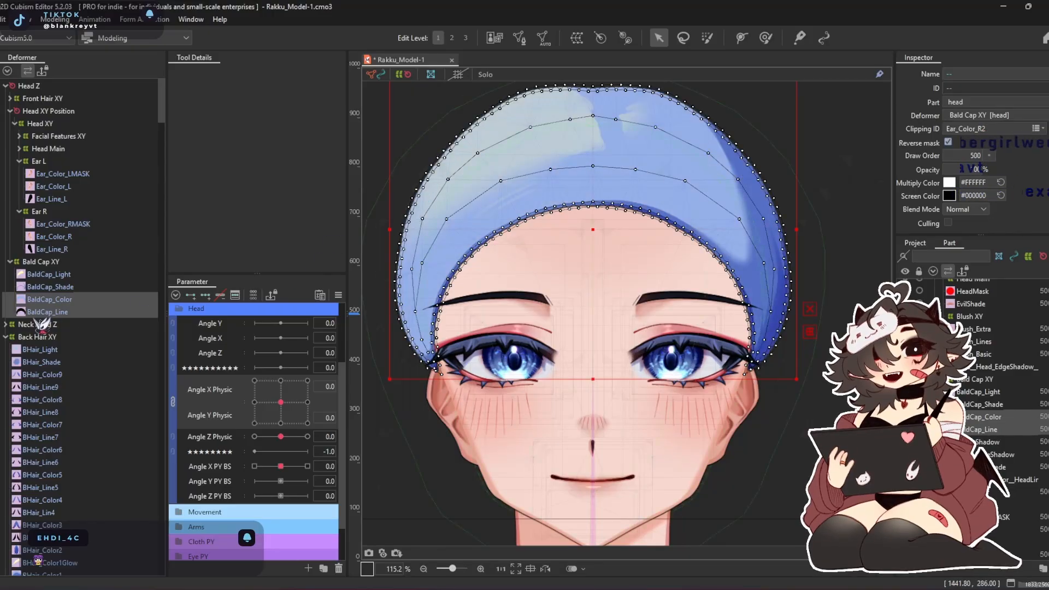
Add the left ear mask's ID, Ear_Color_L2, to the clipping IDs of BaldCap_Color and BaldCap_Line
left_click(53, 299)
left_click(51, 287)
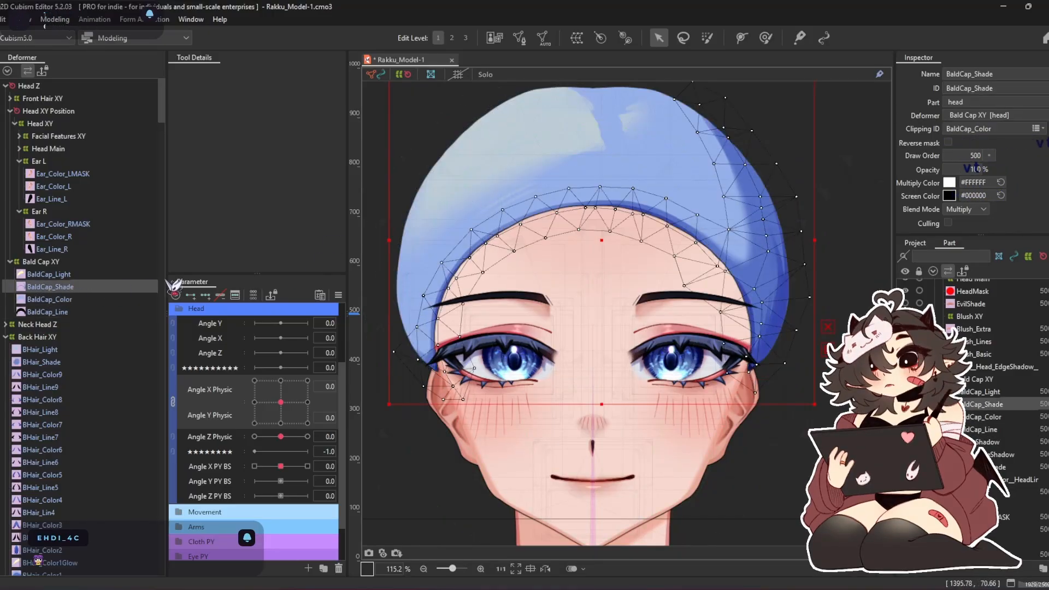
left_click(82, 175)
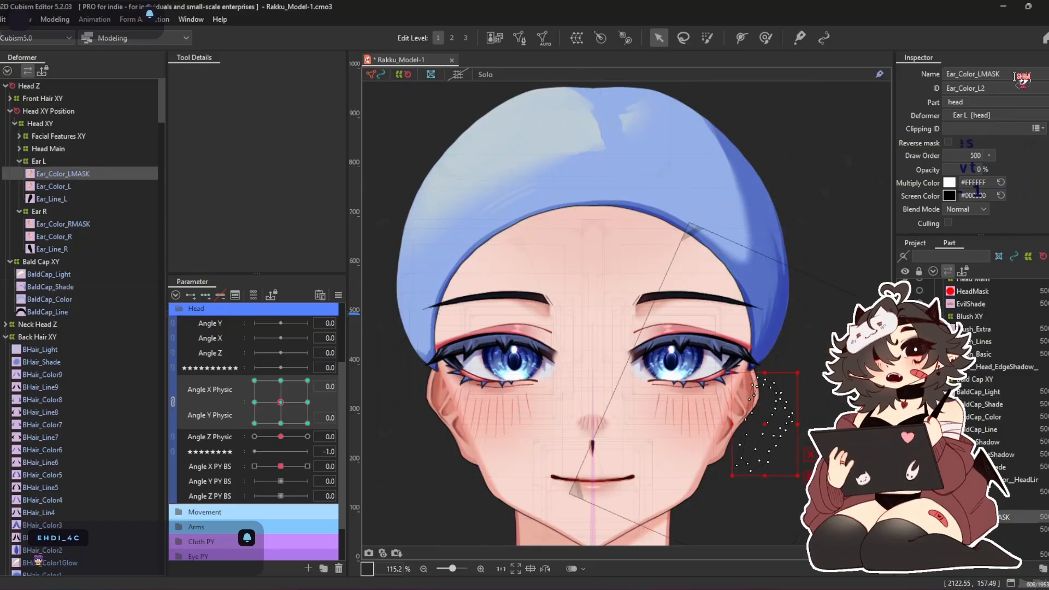
double_click(991, 86)
left_click(63, 274)
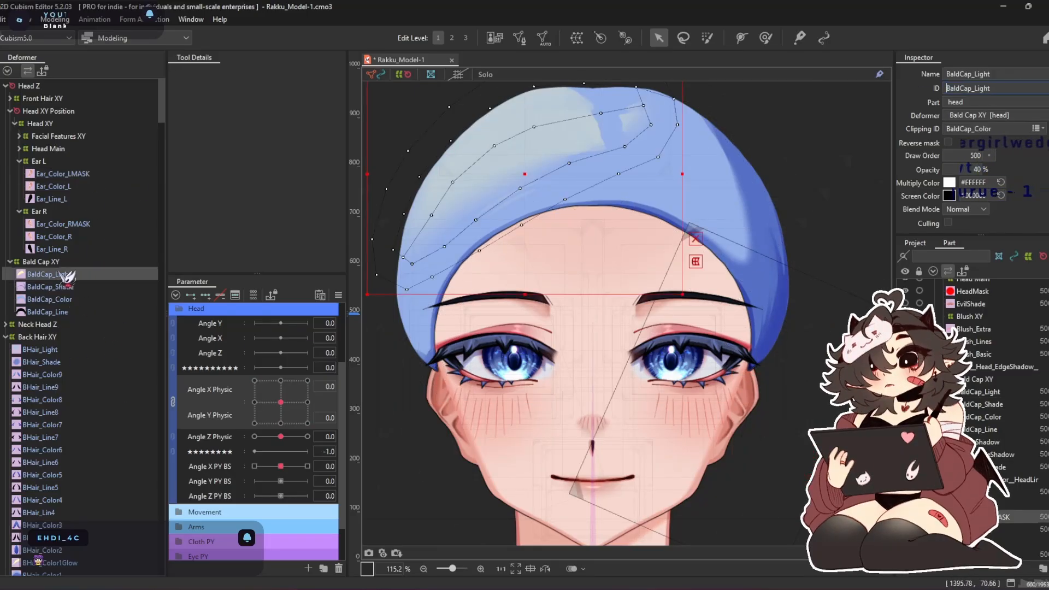
left_click(66, 300)
left_click(65, 312, "ctrl")
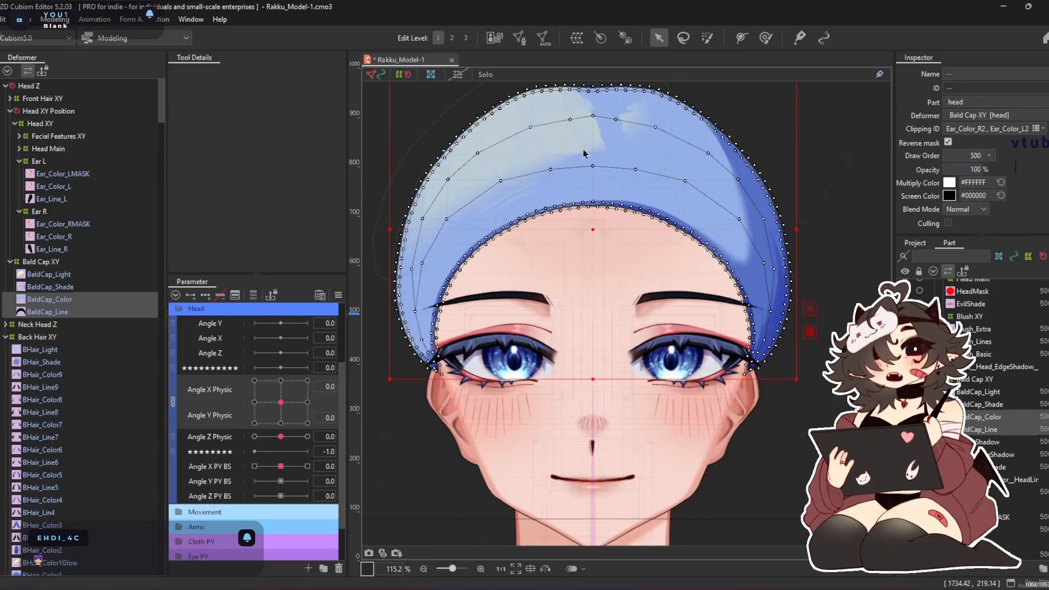
Preview the clipped bald cap around the ears in the physics settings while turning the head in different directions
left_click_drag(594, 163, 558, 235)
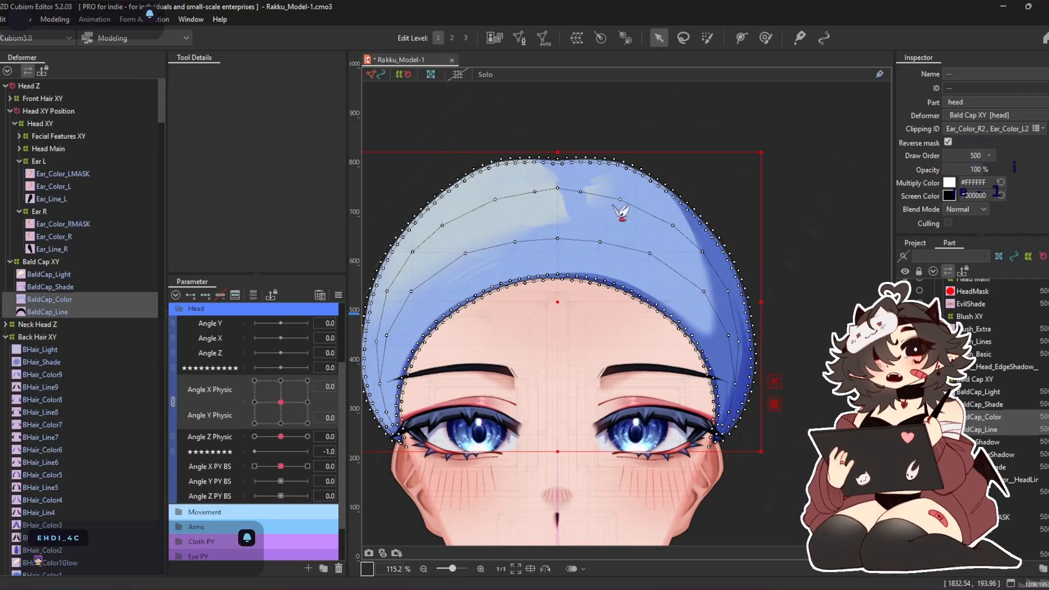
key("ctrl+p")
scroll(758, 80, "up", 8)
left_click_drag(778, 143, 359, 311)
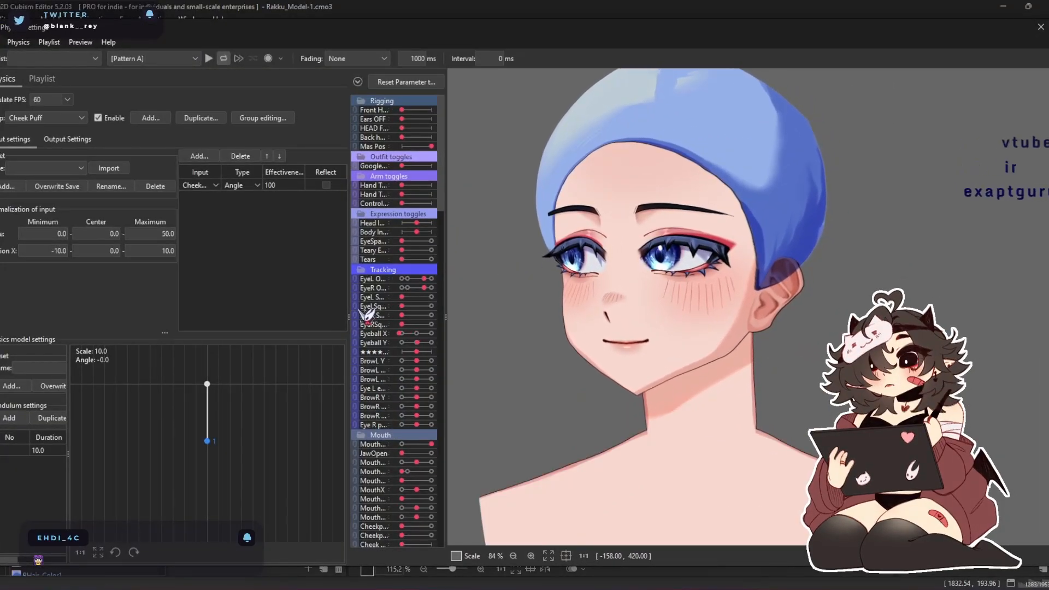
left_click_drag(372, 316, 518, 290)
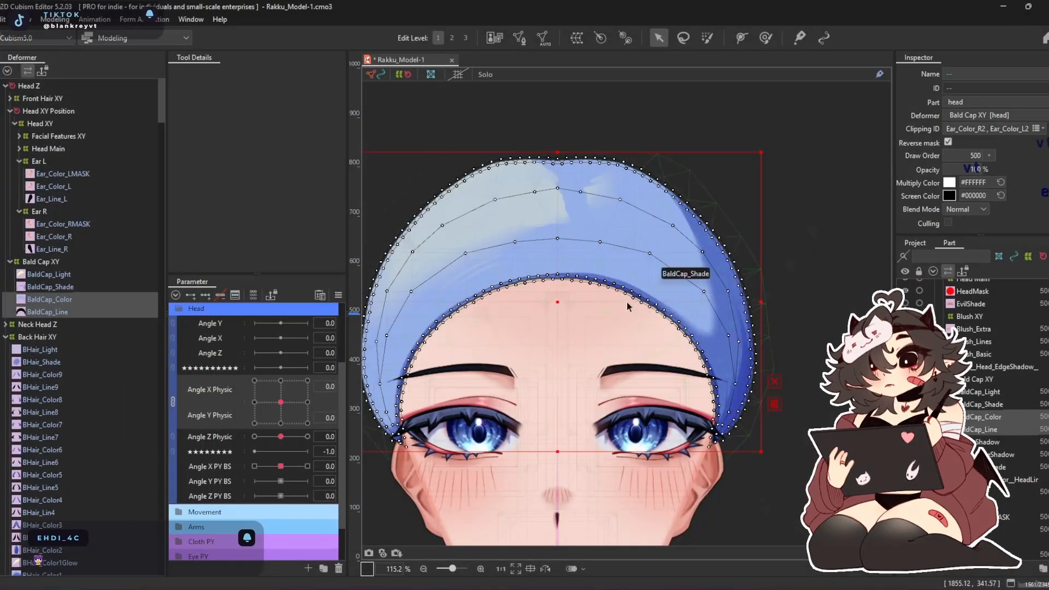
left_click_drag(627, 304, 696, 237)
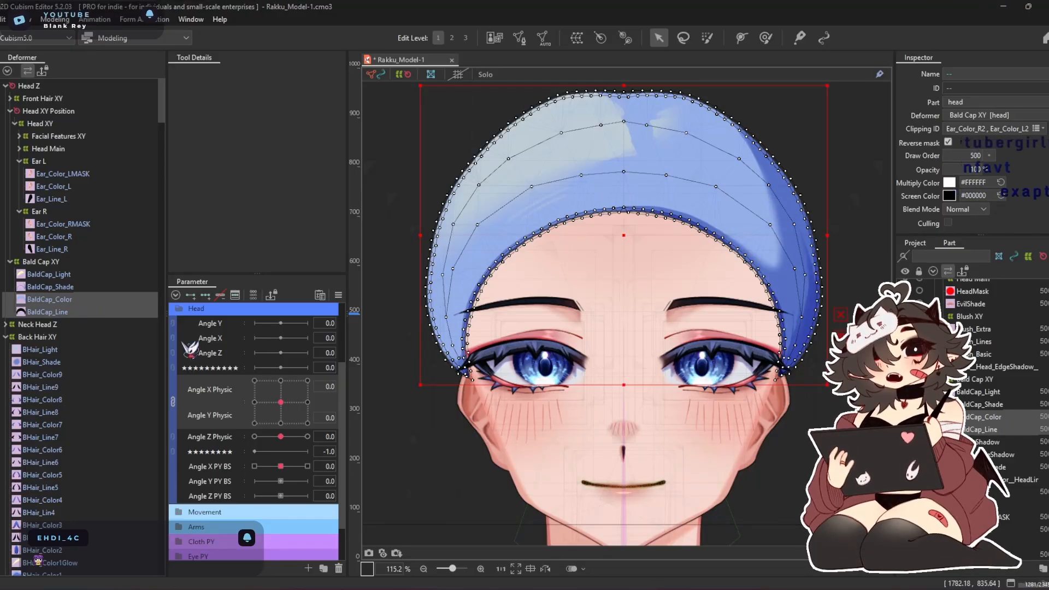
Clear the clipping IDs from the BaldCap_Color and BaldCap_Line meshes
left_click(71, 275)
left_click(80, 300)
left_click(86, 311, "ctrl")
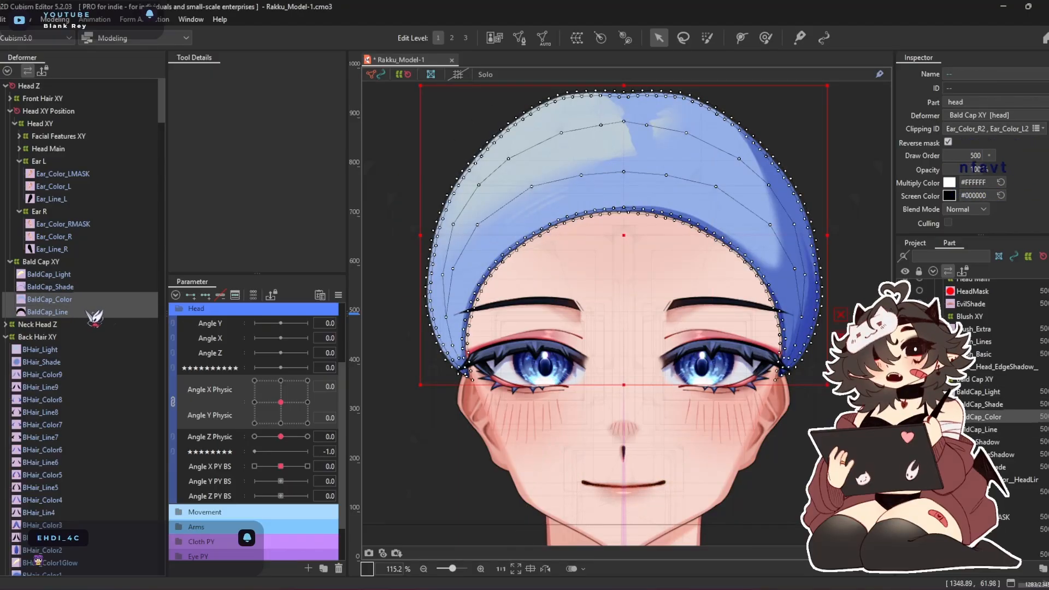
key("Delete")
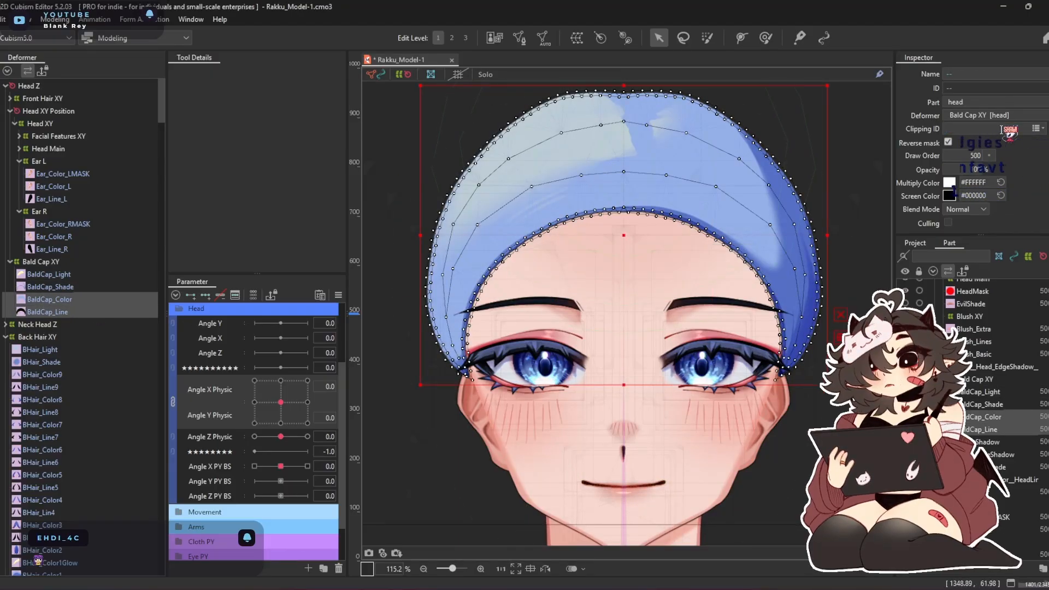
left_click(74, 300)
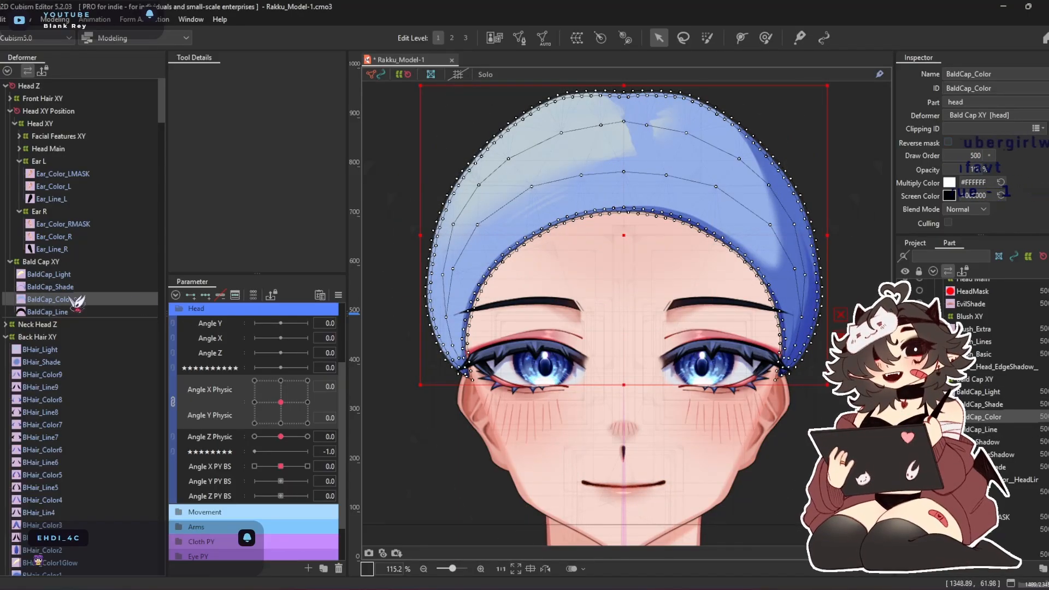
Move BaldCap_Light, BaldCap_Shade, BaldCap_Color and BaldCap_Line below the ear meshes in the head part's order
left_click(972, 393)
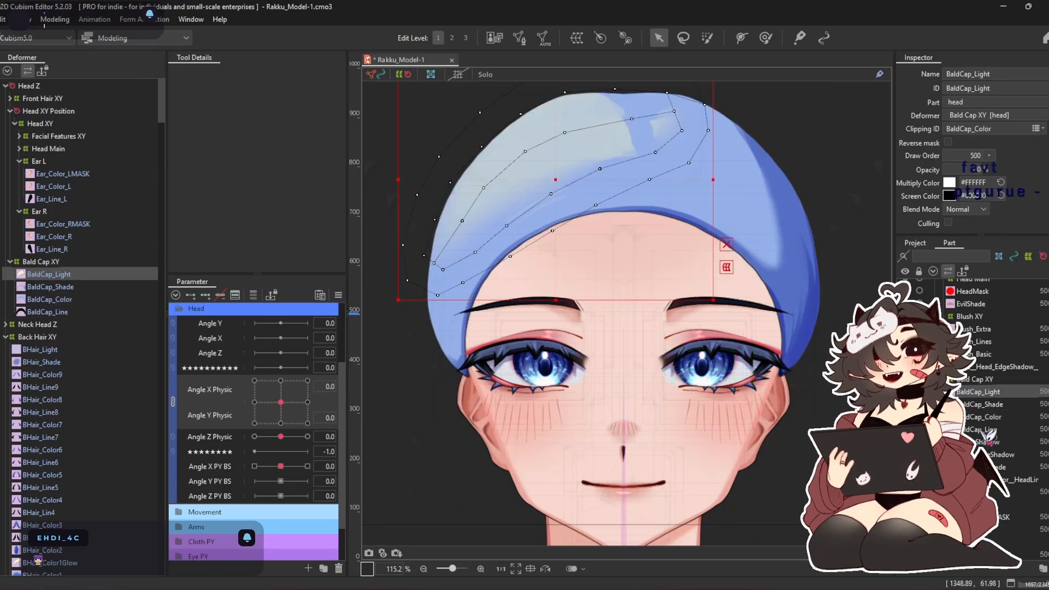
left_click(986, 430, "shift")
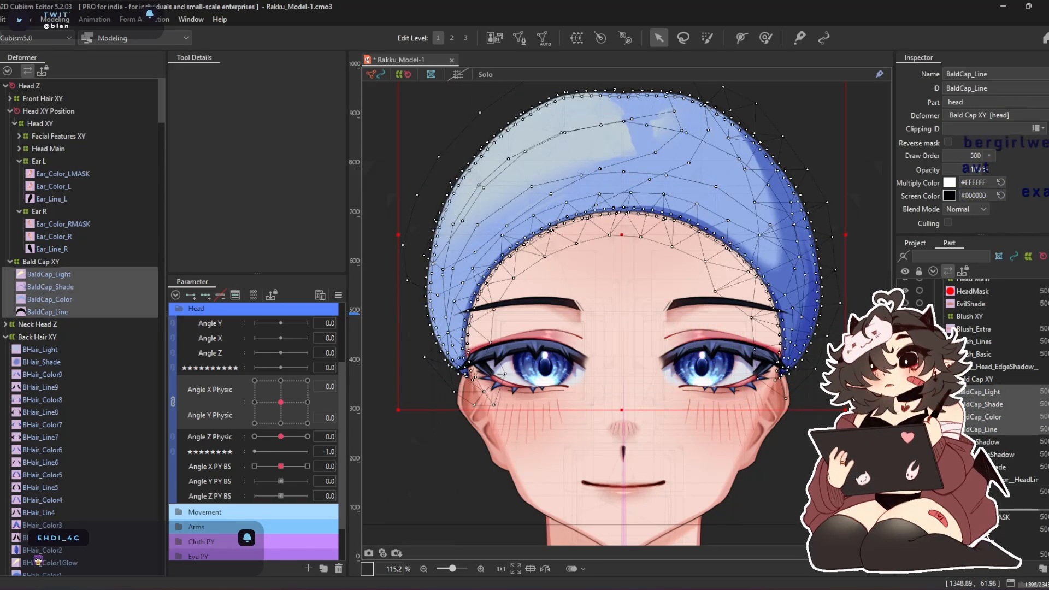
scroll(972, 383, "down", 2)
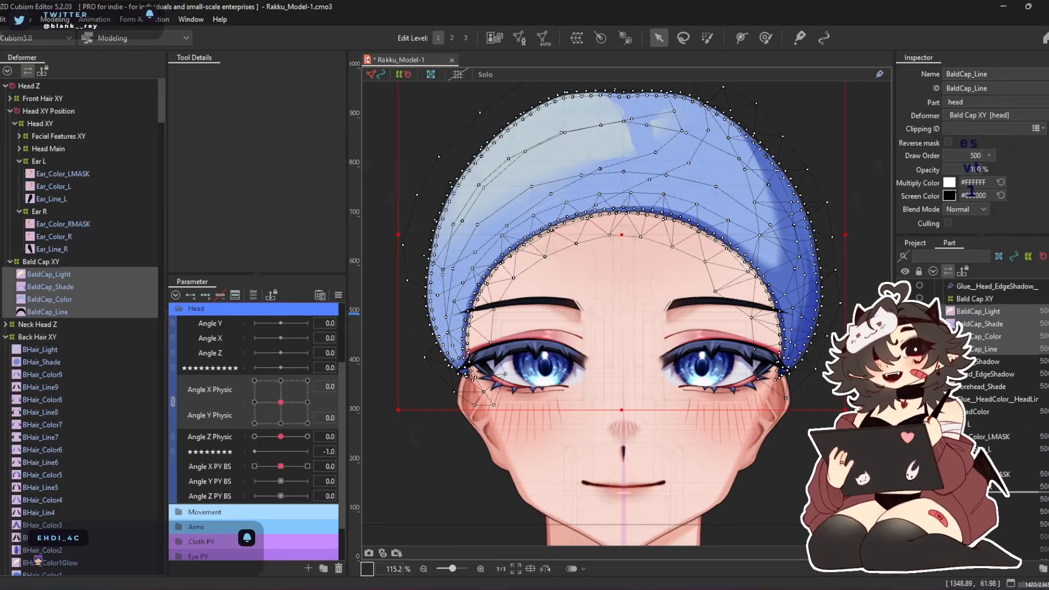
left_click_drag(984, 502, 985, 504)
left_click_drag(607, 243, 590, 240)
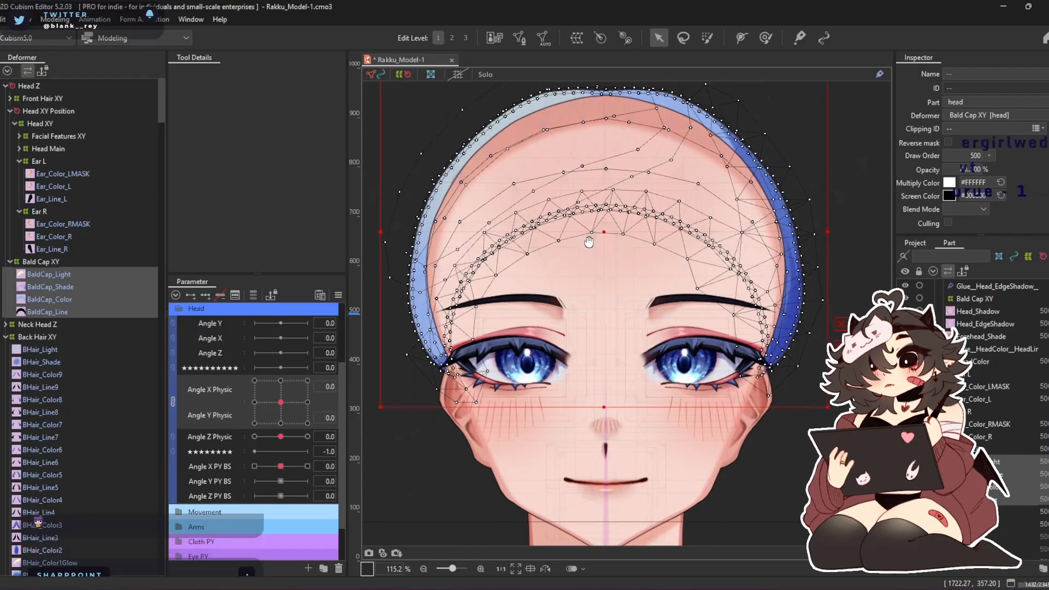
Collapse the Ear L and Ear R deformers and expand Head Main through Head Shape to the contents of Head Mouth BLDN
left_click(68, 262)
left_click(71, 163)
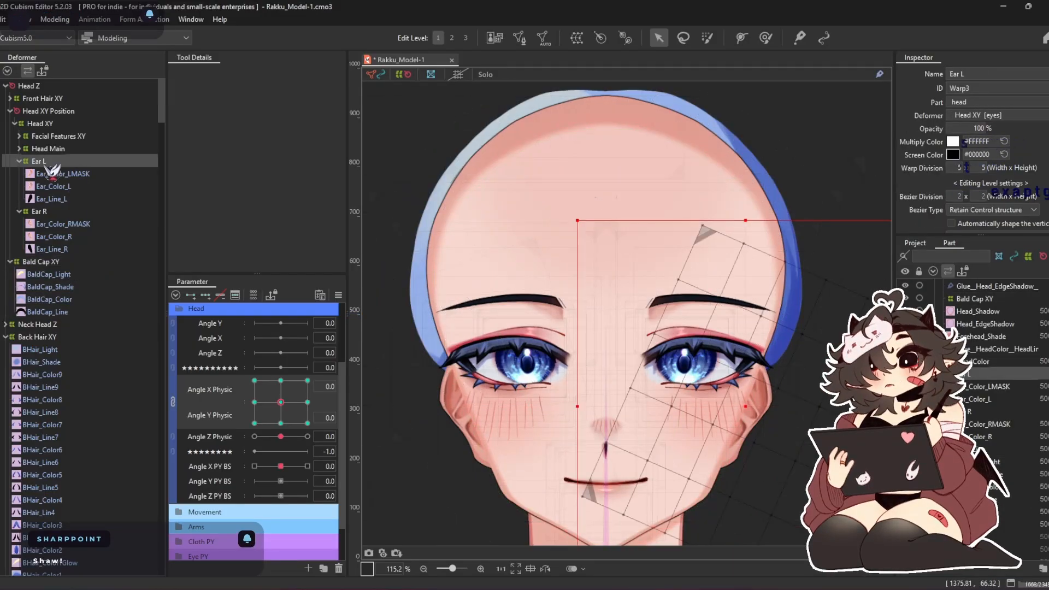
double_click(45, 164)
double_click(51, 175)
left_click(57, 153)
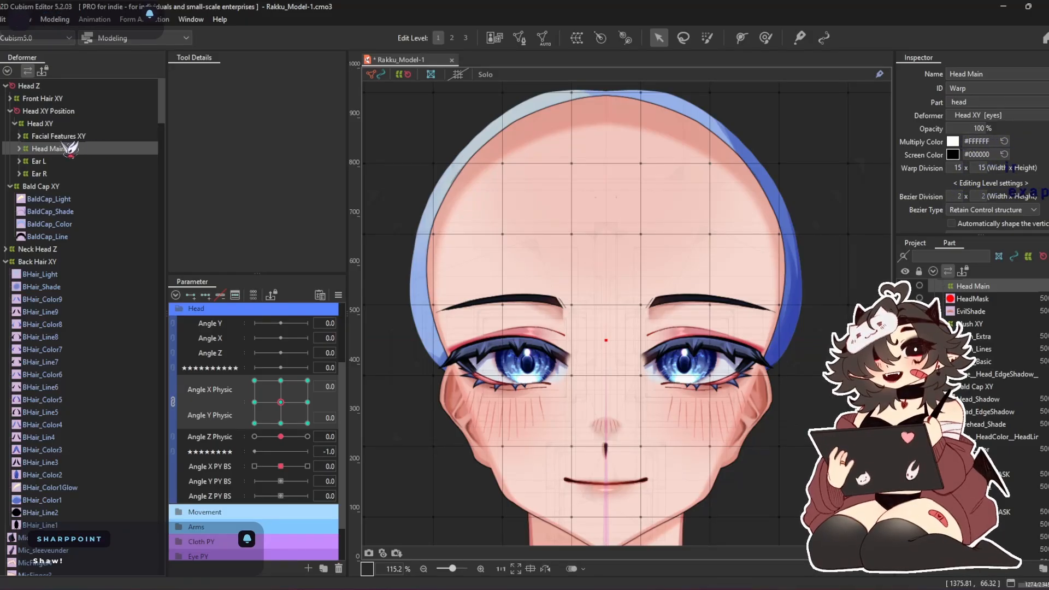
left_click(61, 137)
left_click(60, 148)
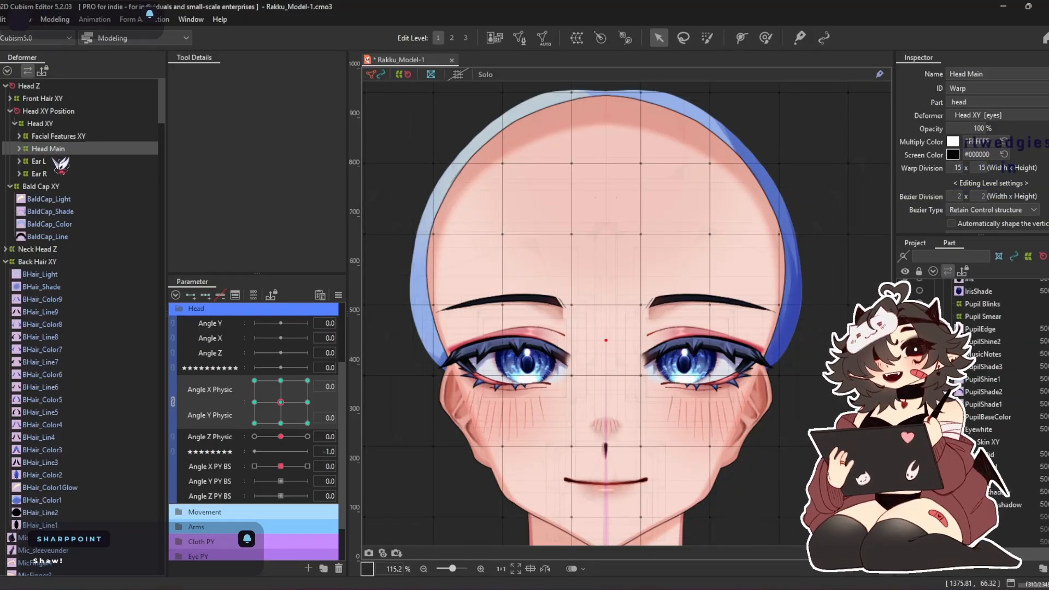
left_click(19, 148)
left_click(55, 162)
double_click(63, 175)
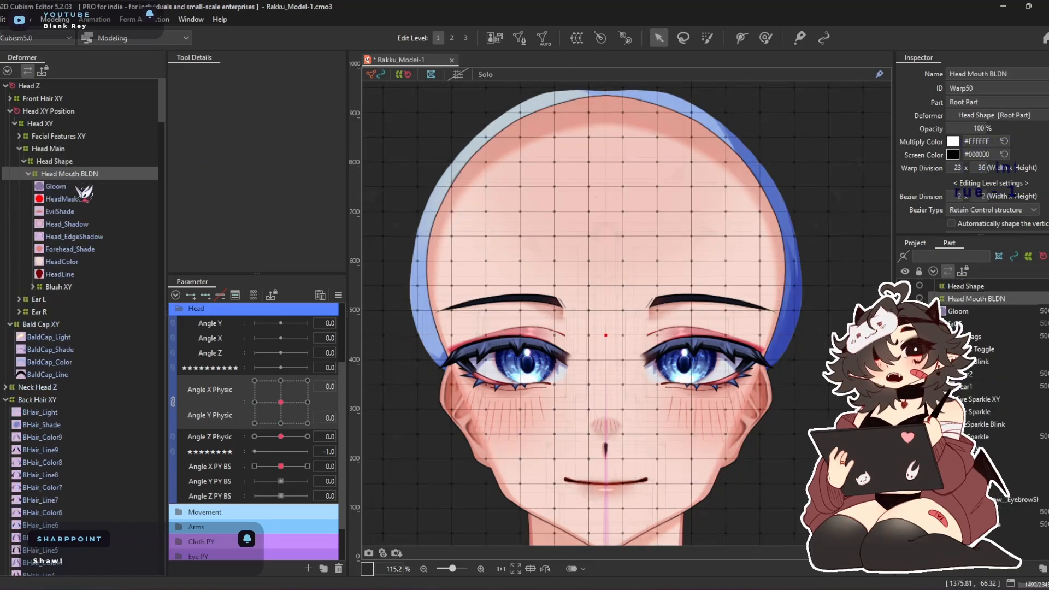
Create a 23 × 36 warp deformer named Head Shape Hair as parent of everything from Gloom to Blush XY under Head Mouth BLDN
left_click(73, 186)
left_click(64, 289, "shift")
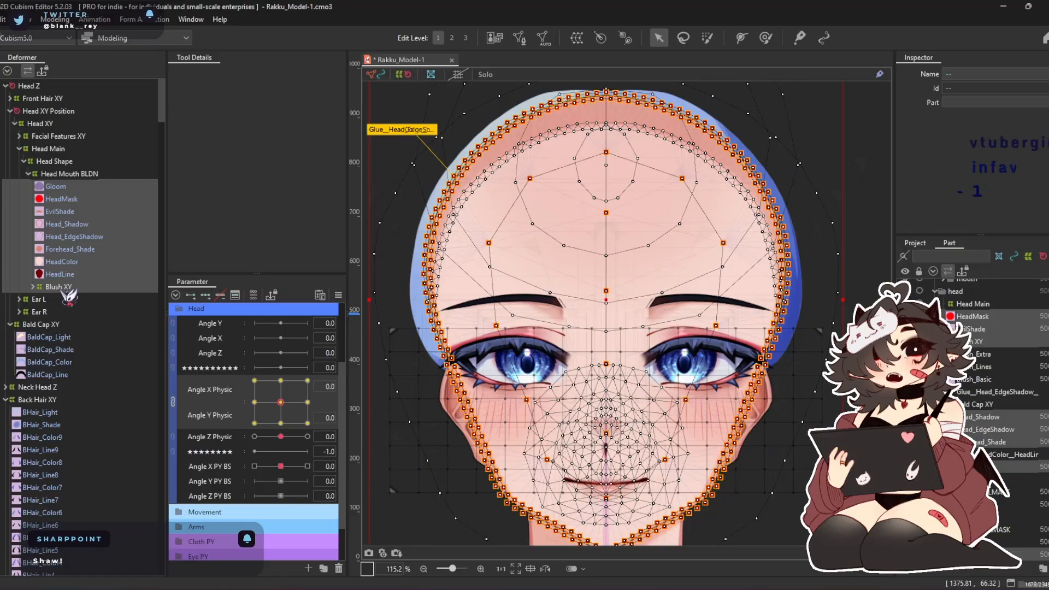
left_click(575, 44)
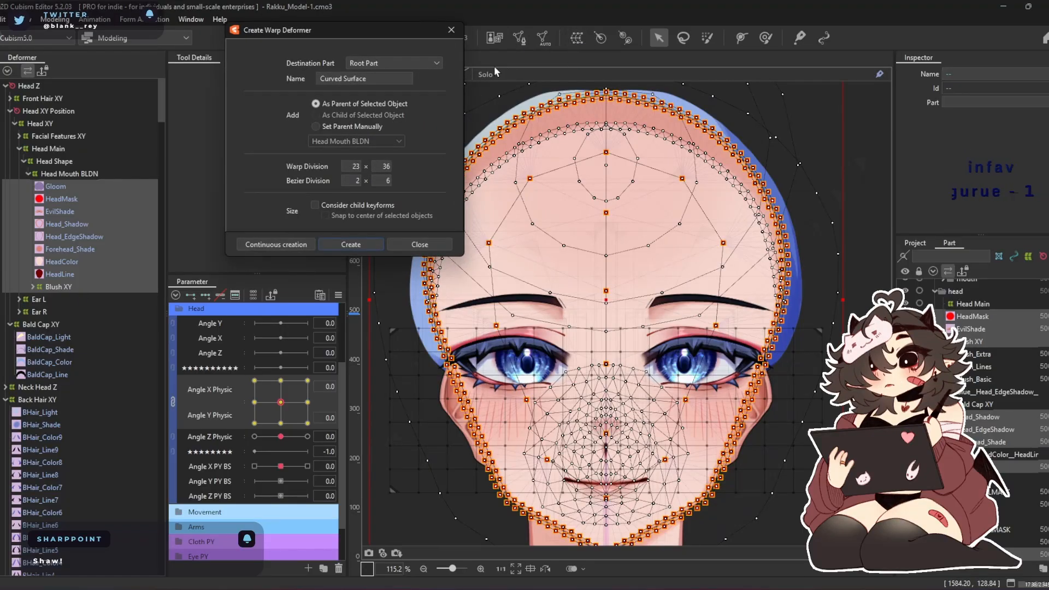
left_click_drag(371, 78, 322, 79)
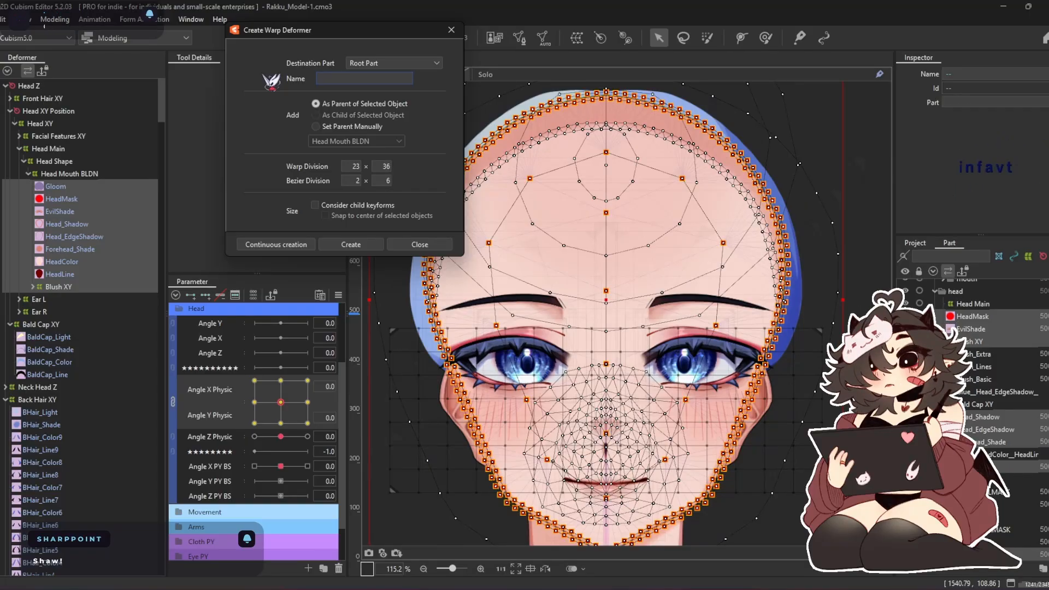
type("Head")
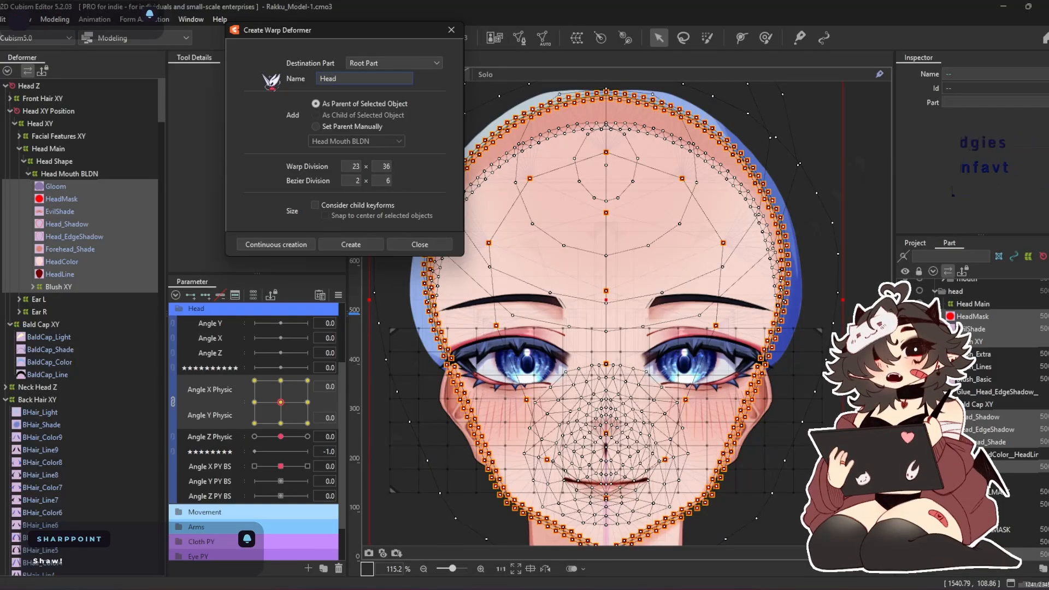
type(" Shape C")
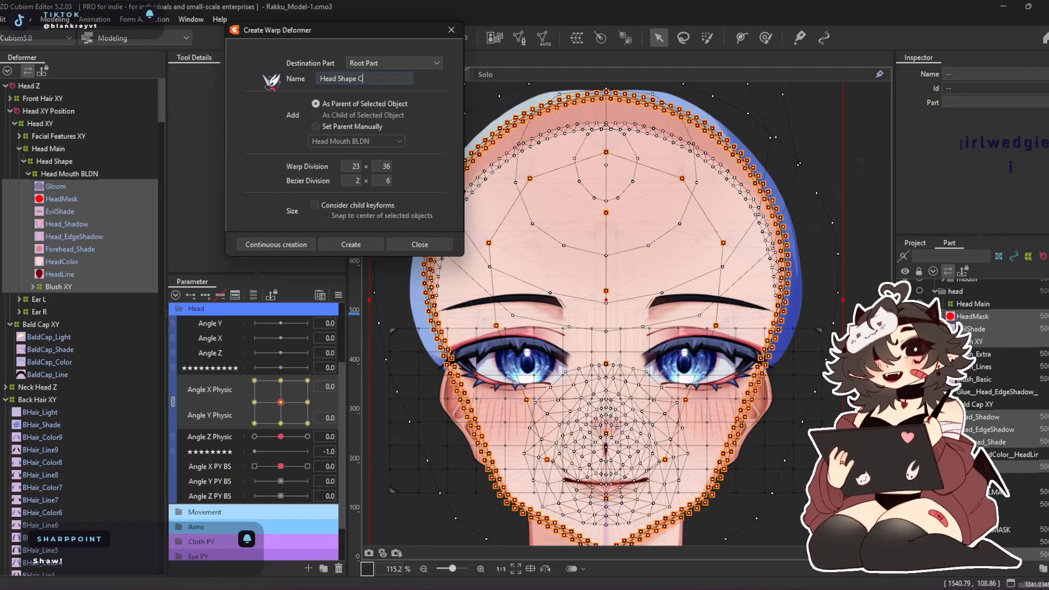
key("BackSpace")
type("Hair")
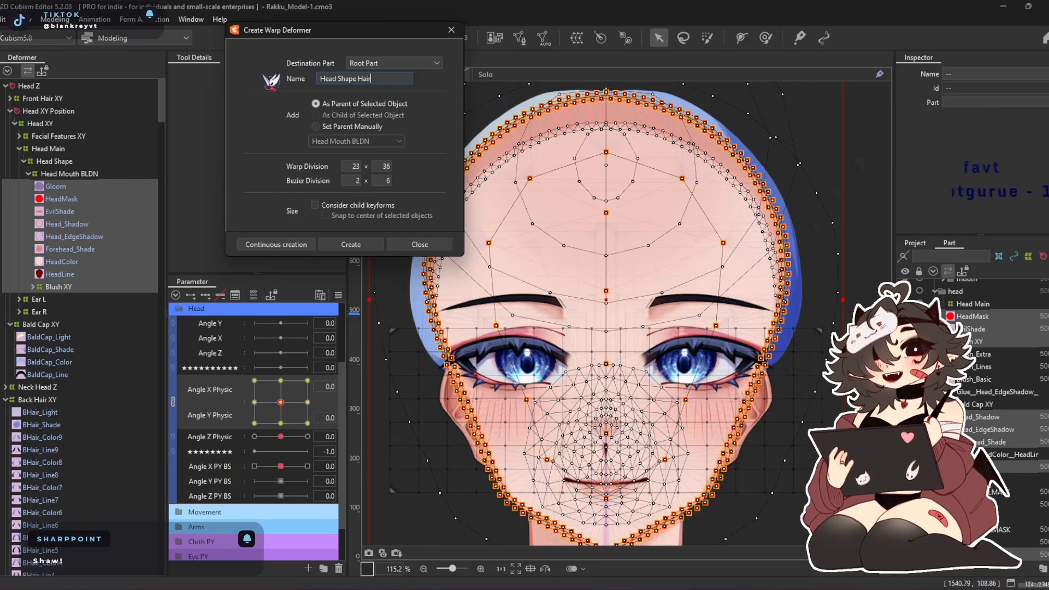
left_click(362, 244)
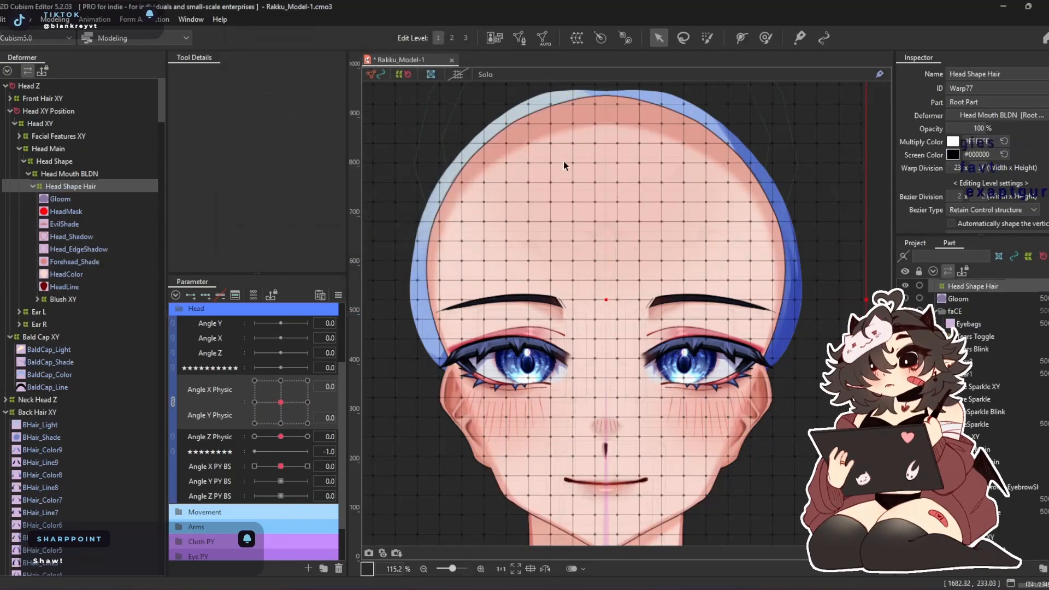
Create a new parameter named Head Shape with the ID HeadShape in the Head group
scroll(577, 177, "down", 3)
left_click(765, 38)
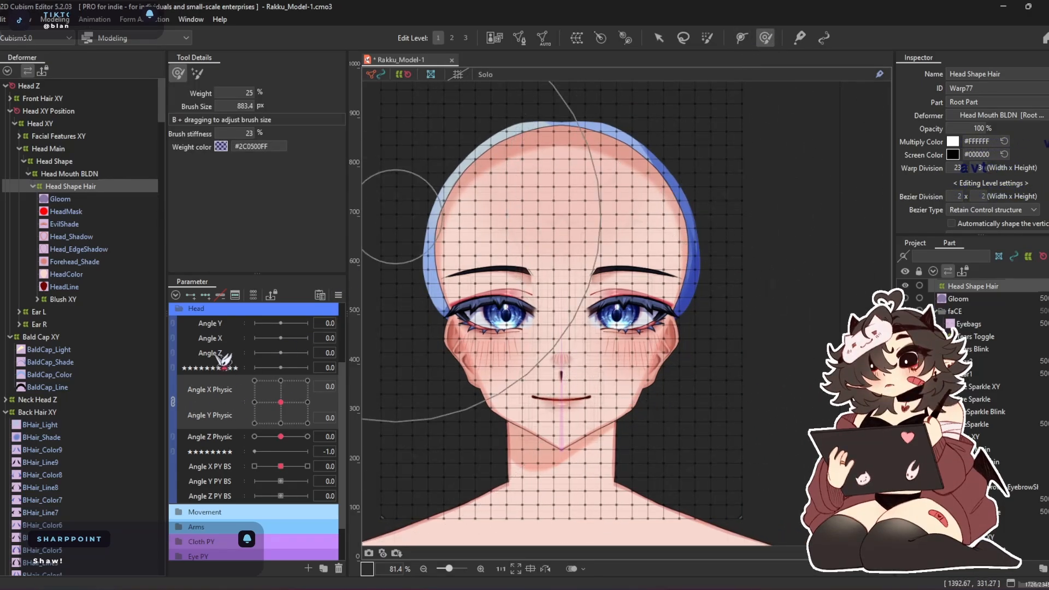
left_click(310, 570)
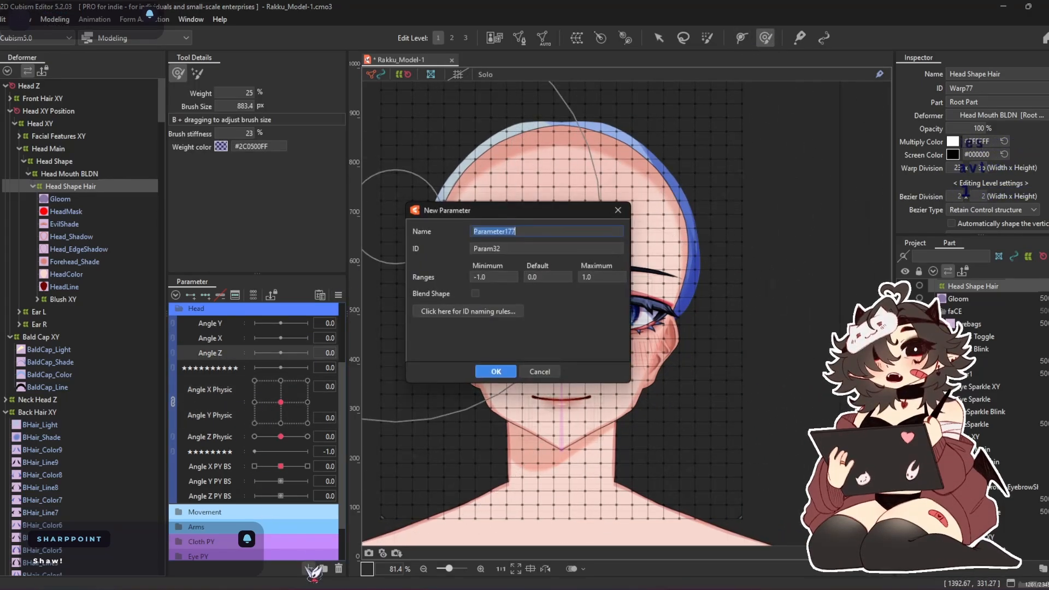
type("Head Shape")
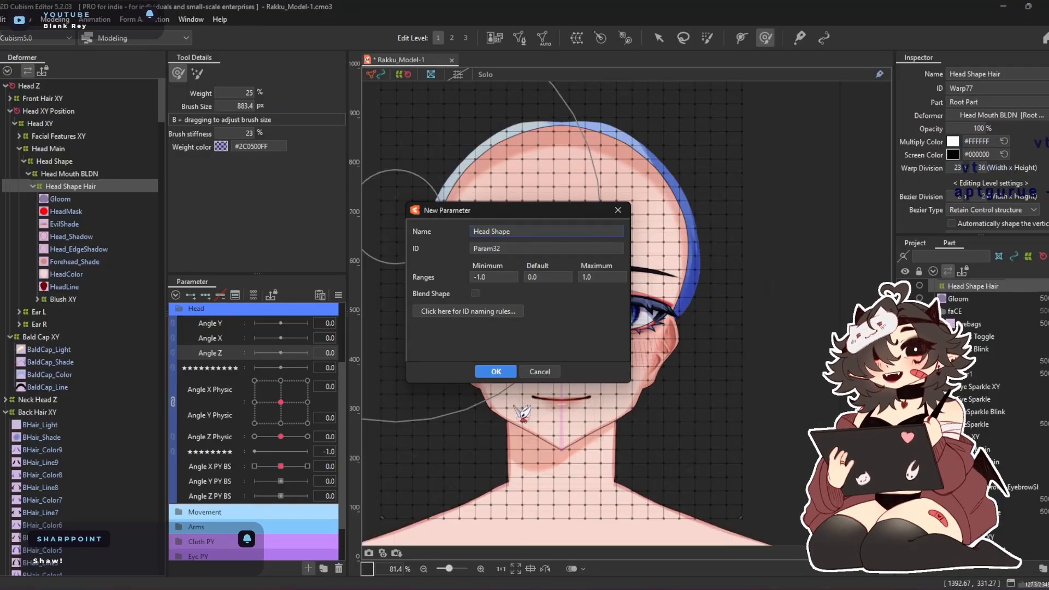
left_click(525, 244)
type("Head Shape")
left_click(495, 371)
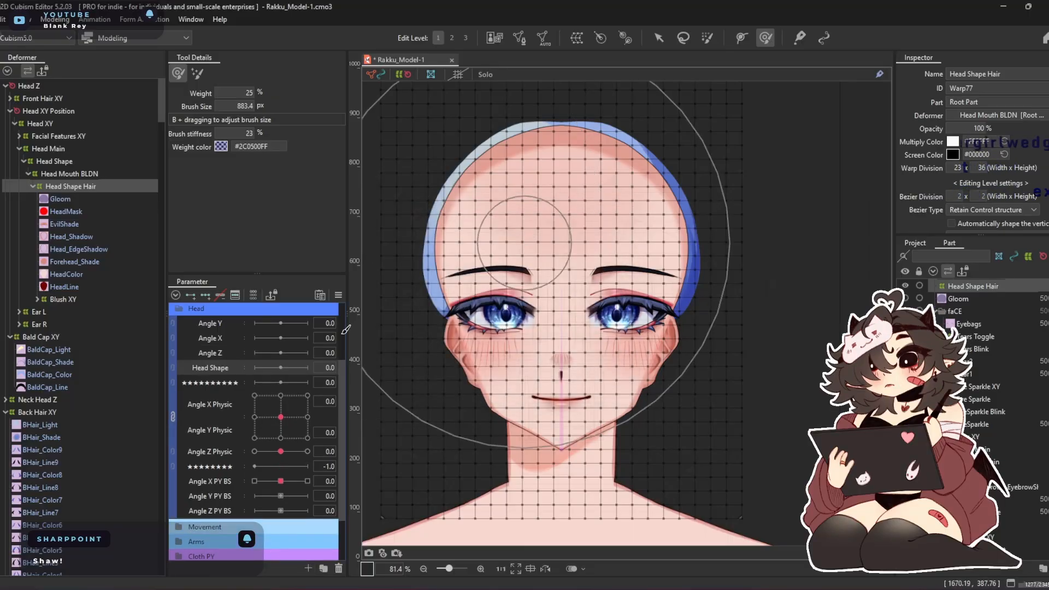
Make Head Shape a blend shape parameter with minimum 0 and key the Head Shape Hair deformer at 0 and 1
right_click(221, 377)
left_click(240, 380)
double_click(501, 276)
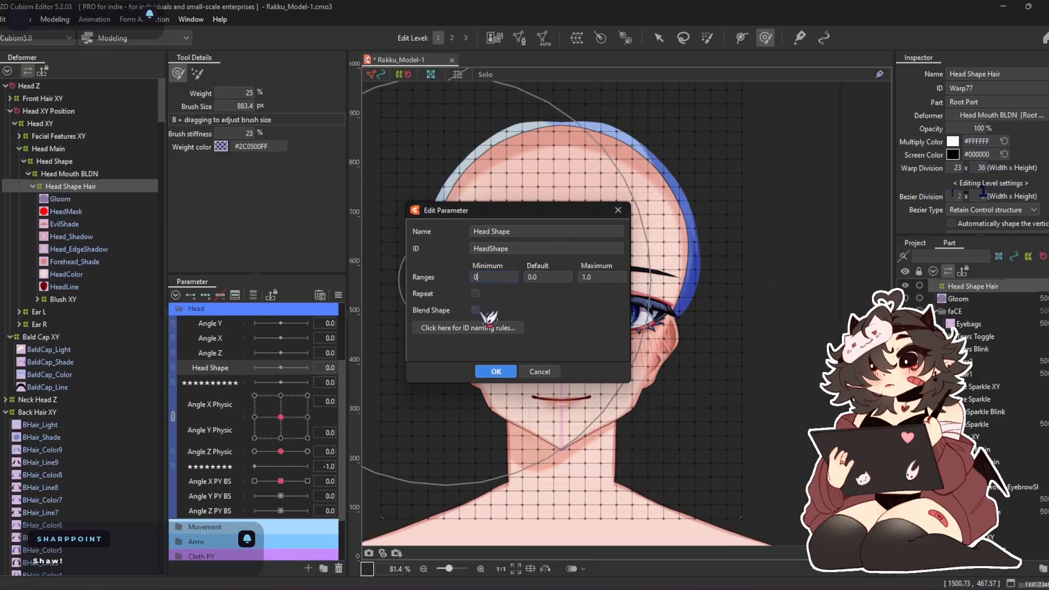
left_click(509, 372)
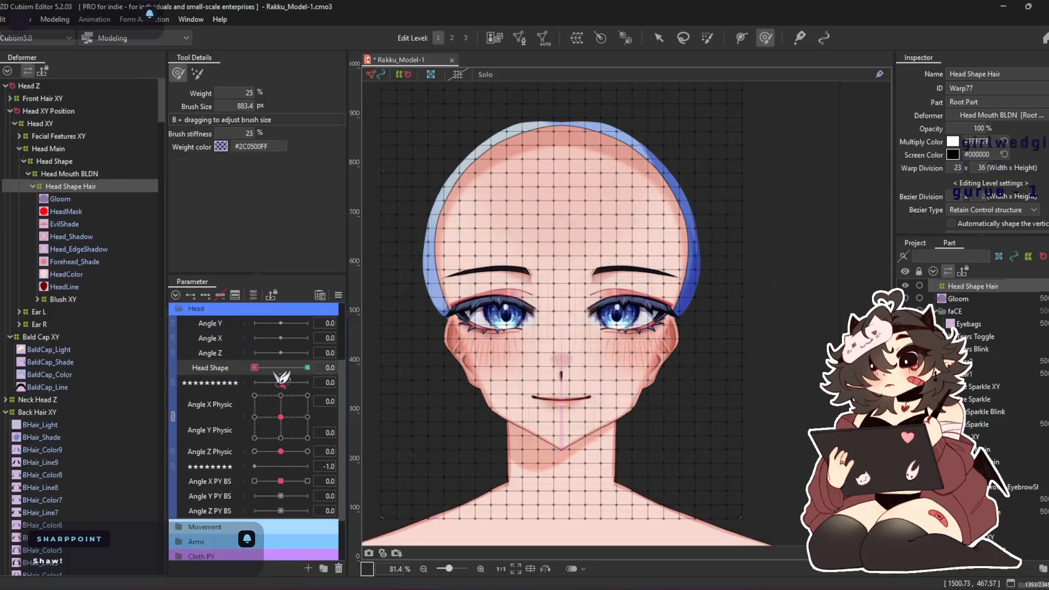
At Head Shape 1.0, brush the Head Shape Hair warp's temples inward and the top of the forehead down into a hairline
left_click(307, 367)
key("b")
left_click_drag(473, 277, 458, 198)
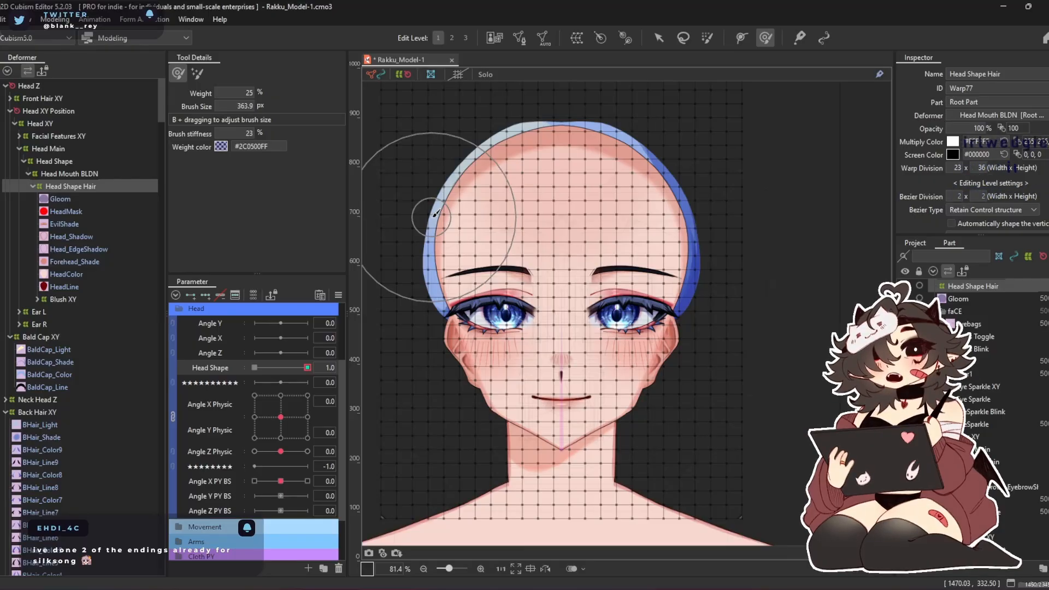
left_click_drag(397, 208, 452, 219)
mouse_move(688, 204)
left_mouse_down()
mouse_move(655, 204)
mouse_move(701, 227)
mouse_move(683, 227)
mouse_move(695, 237)
mouse_move(664, 203)
left_mouse_up()
mouse_move(440, 208)
left_mouse_down()
mouse_move(475, 202)
mouse_move(458, 228)
left_mouse_up()
mouse_move(602, 131)
left_mouse_down()
mouse_move(606, 158)
mouse_move(567, 143)
mouse_move(561, 121)
mouse_move(559, 172)
left_mouse_up()
key("b")
mouse_move(569, 133)
left_mouse_down()
mouse_move(569, 174)
mouse_move(591, 140)
mouse_move(598, 148)
mouse_move(602, 160)
mouse_move(585, 166)
mouse_move(587, 195)
mouse_move(599, 153)
mouse_move(529, 131)
mouse_move(499, 154)
left_mouse_up()
left_click_drag(540, 114, 531, 97)
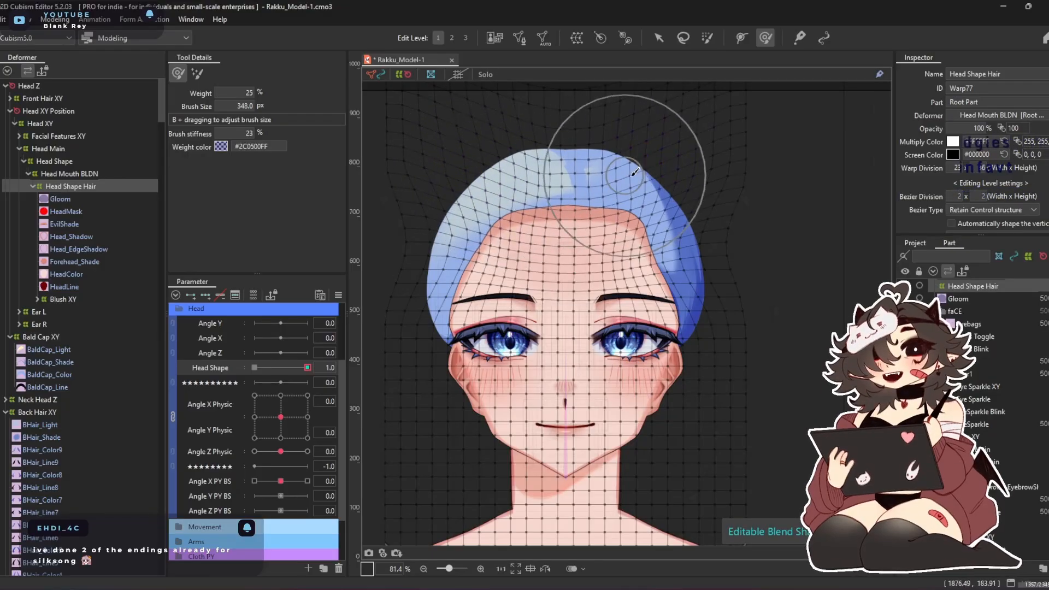
Smooth the middle of the forehead's upper edge at Head Shape 1.0 using smaller deform brush sizes
scroll(546, 178, "up", 4)
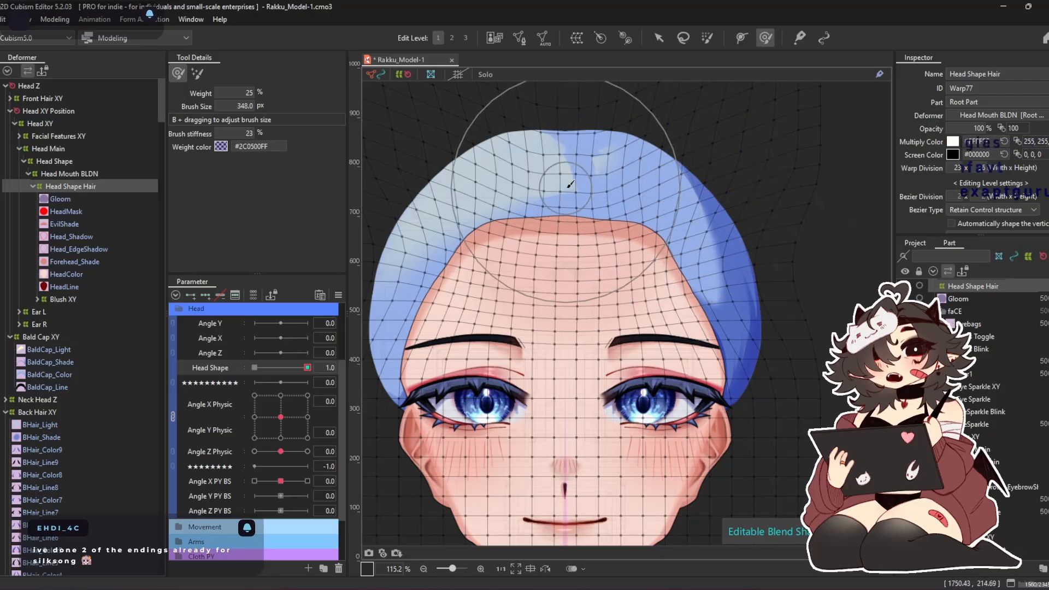
scroll(553, 202, "up", 4)
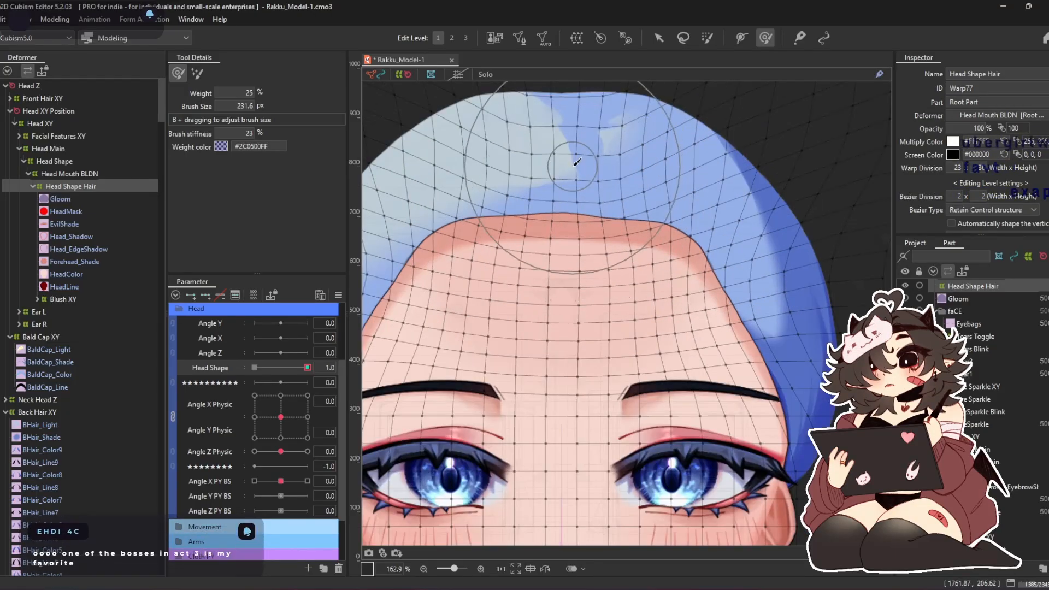
key("b")
mouse_move(600, 221)
left_mouse_down()
mouse_move(592, 167)
mouse_move(589, 190)
left_mouse_up()
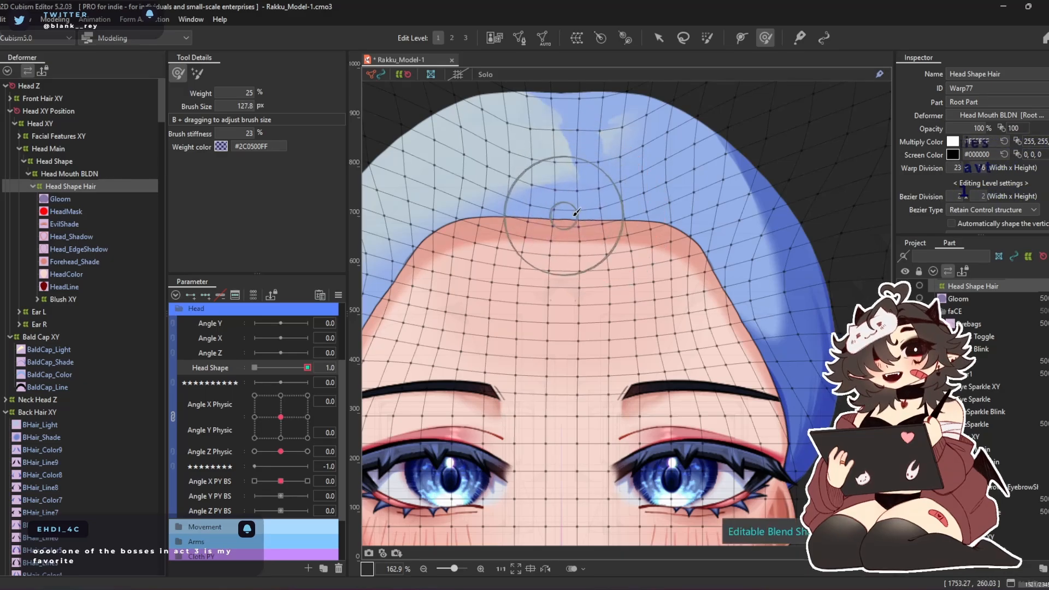
key("b")
left_click_drag(672, 155, 674, 208)
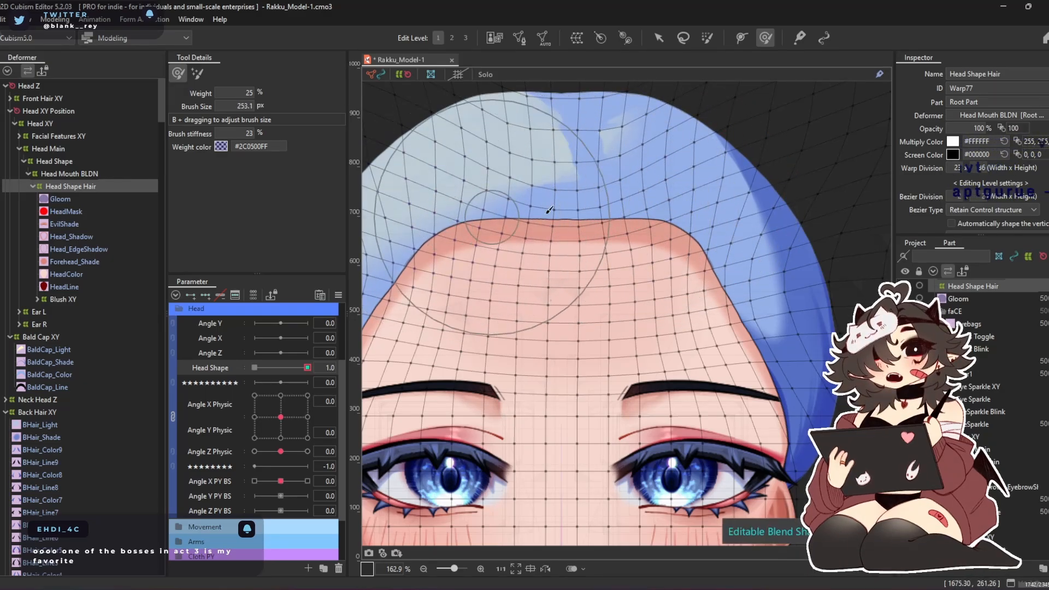
Refine the rounded upper corners of the hairline on both sides of the forehead at Head Shape 1.0
scroll(601, 213, "down", 3)
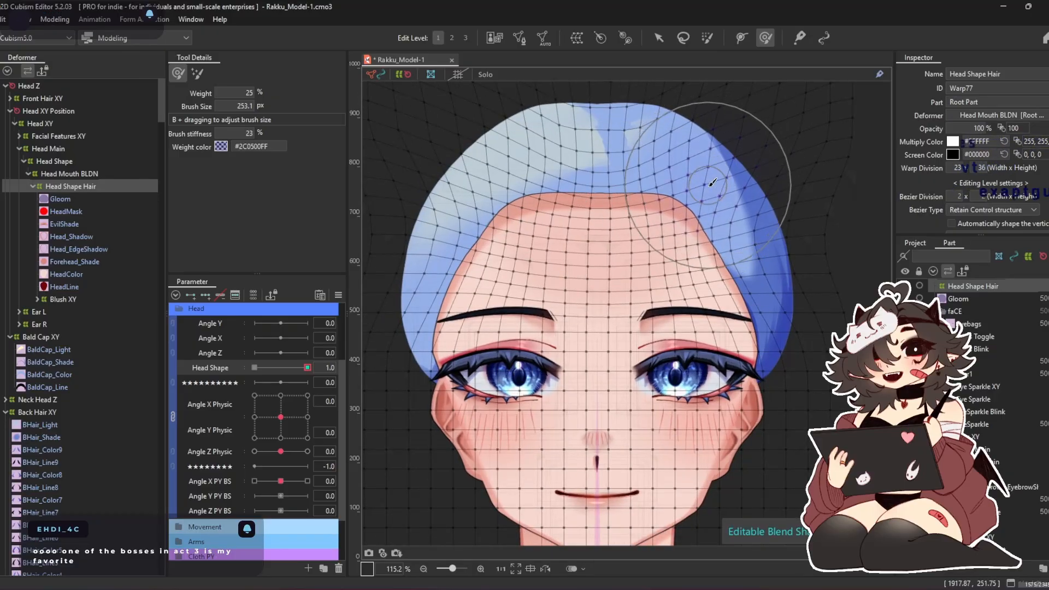
scroll(483, 191, "up", 3)
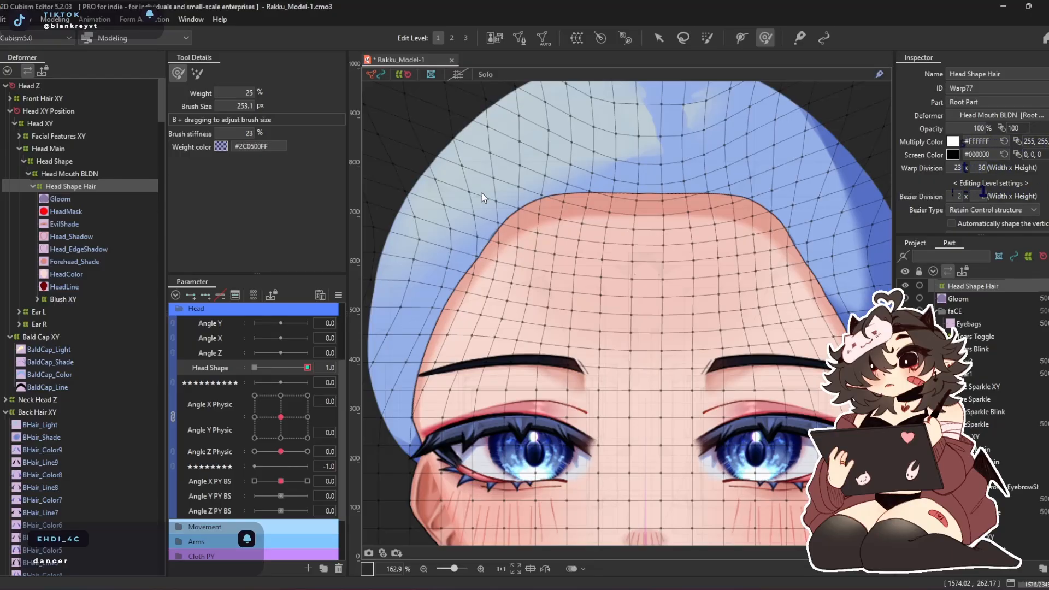
scroll(482, 193, "down", 7)
scroll(591, 154, "up", 4)
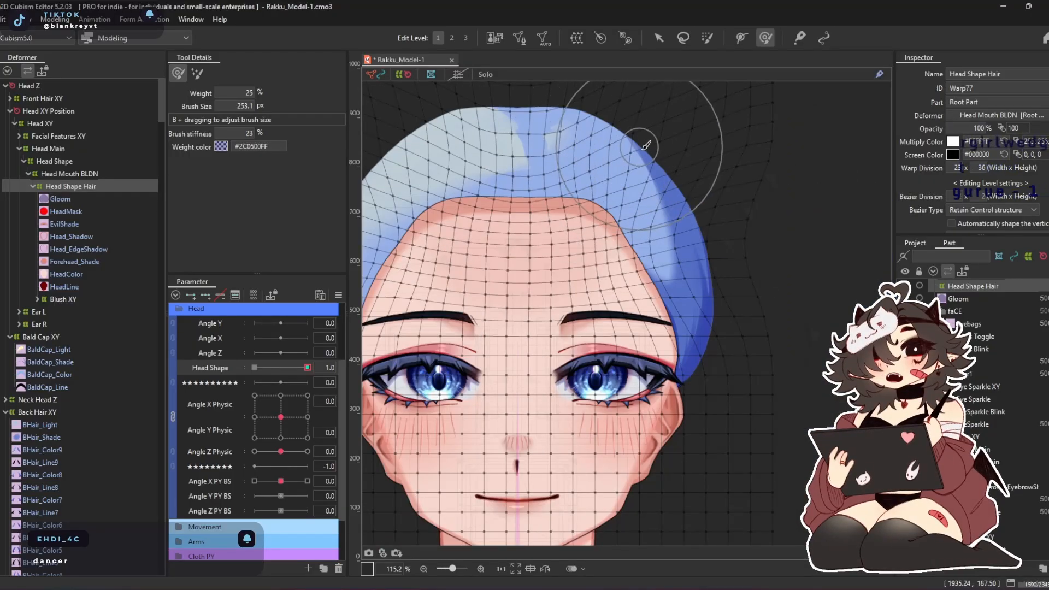
left_click_drag(541, 207, 580, 191)
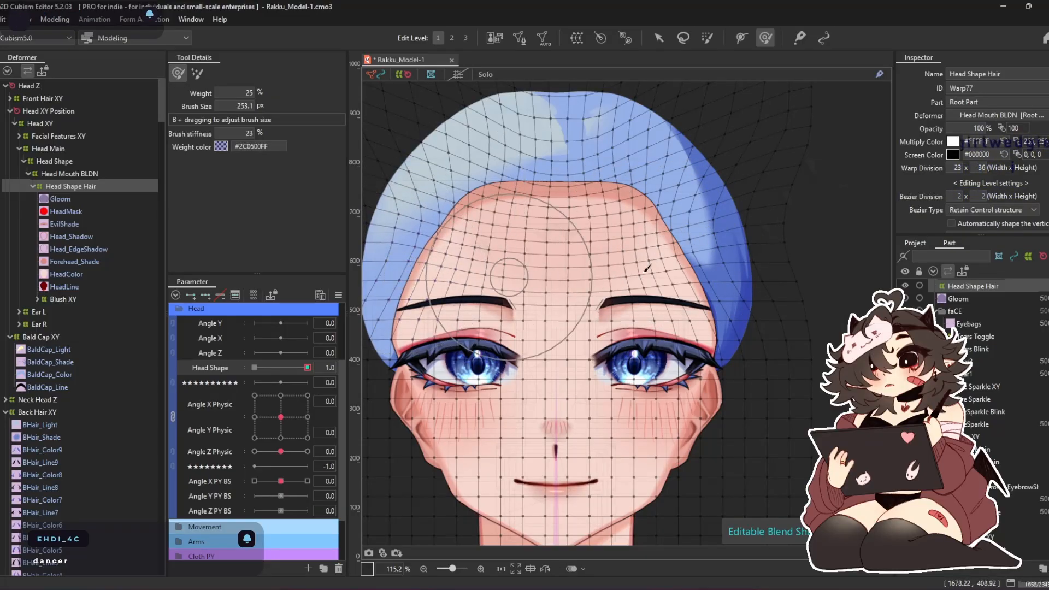
scroll(682, 249, "up", 3)
scroll(680, 247, "down", 5)
Examine how the Bald Cap XY and Head Shape Hair deformers fit the head with Angle X Physic at -30 and Head Shape at 1.0
mouse_move(281, 417)
left_mouse_down()
mouse_move(244, 430)
mouse_move(248, 355)
mouse_move(285, 420)
left_mouse_up()
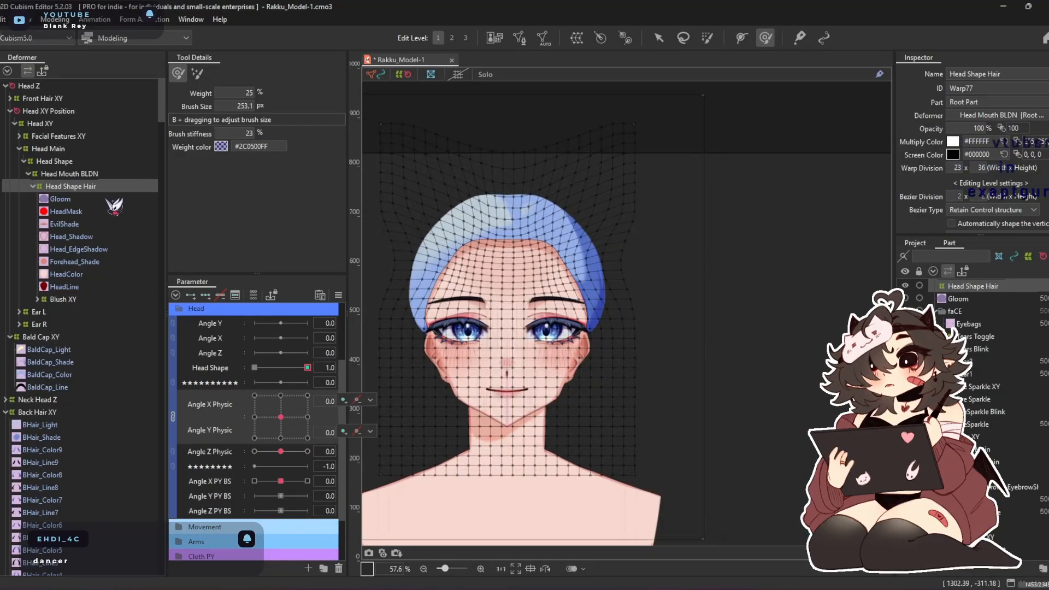
left_click(44, 336)
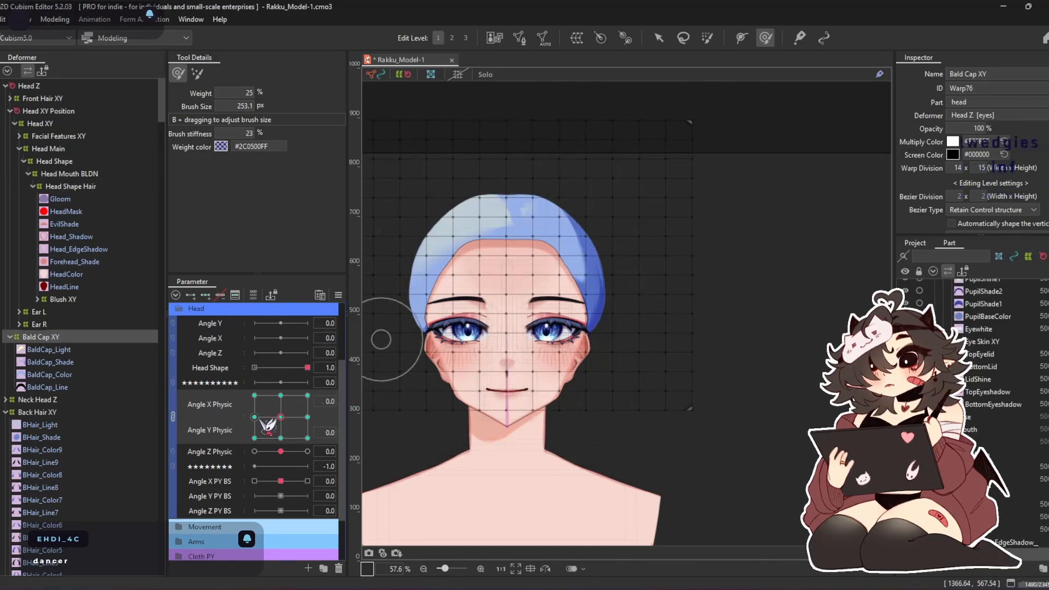
left_click(256, 417)
scroll(431, 243, "up", 4)
left_click_drag(441, 249, 542, 306)
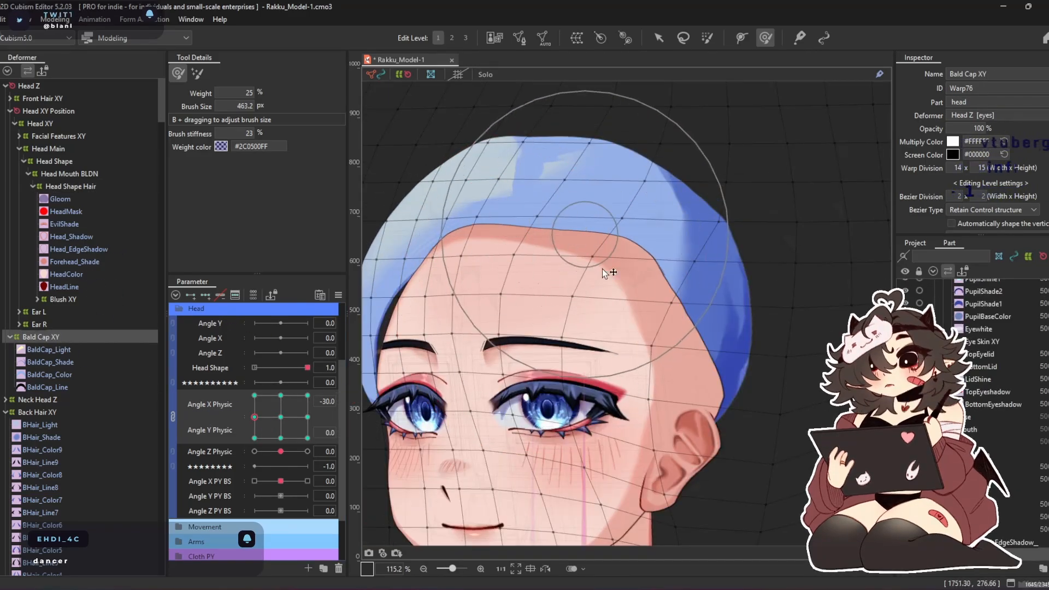
scroll(599, 247, "down", 4)
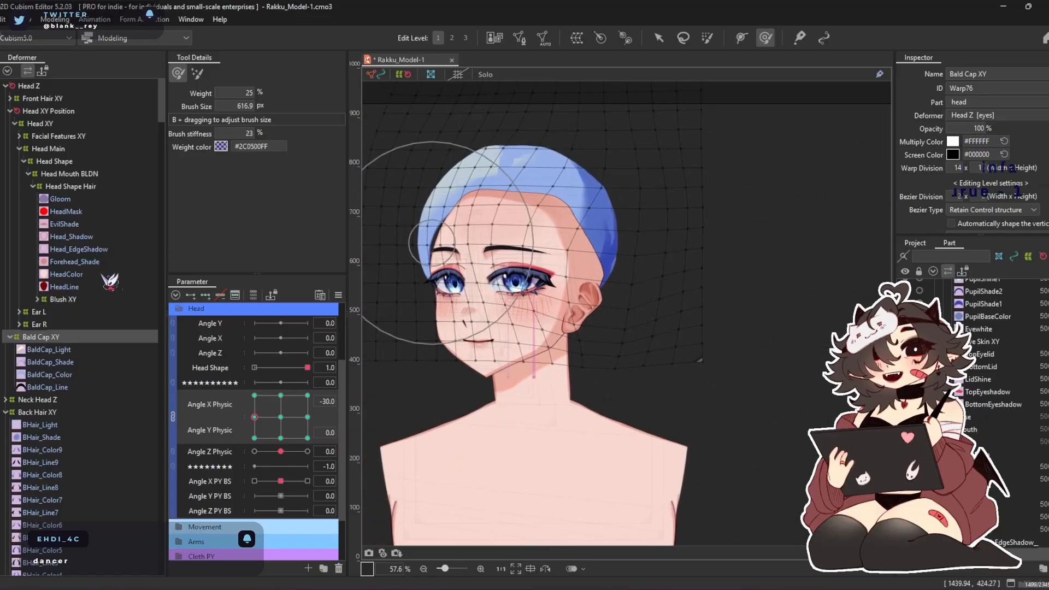
left_click(71, 187)
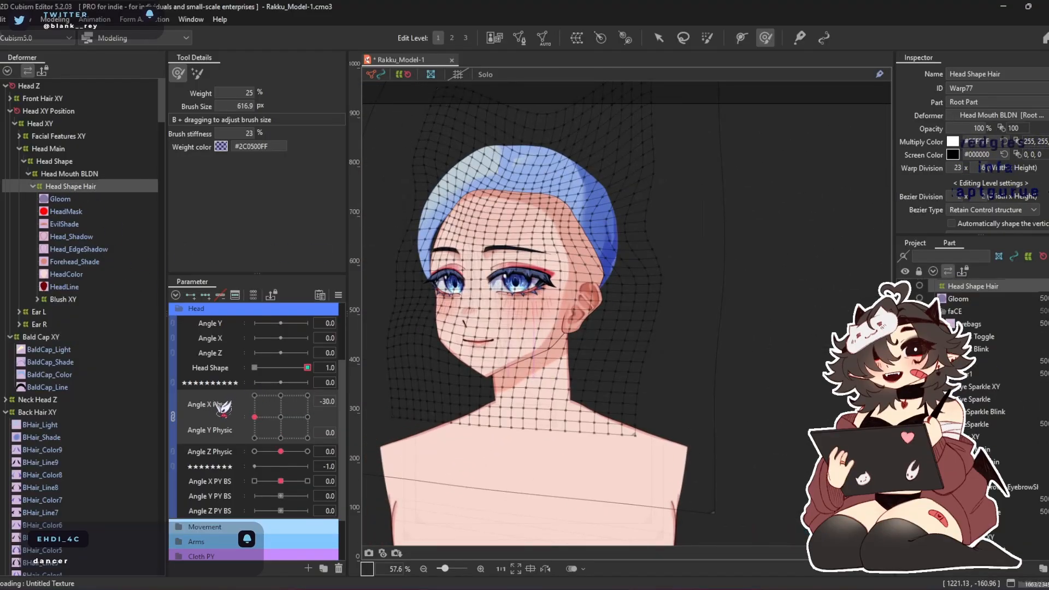
mouse_move(307, 368)
left_mouse_down()
mouse_move(246, 370)
mouse_move(317, 367)
left_mouse_up()
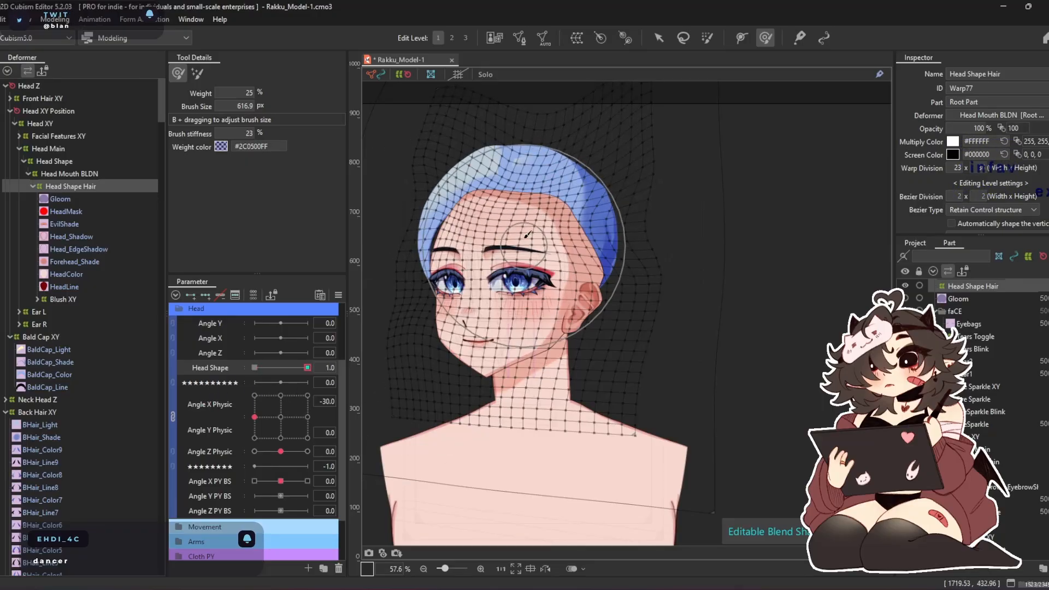
scroll(527, 215, "up", 2)
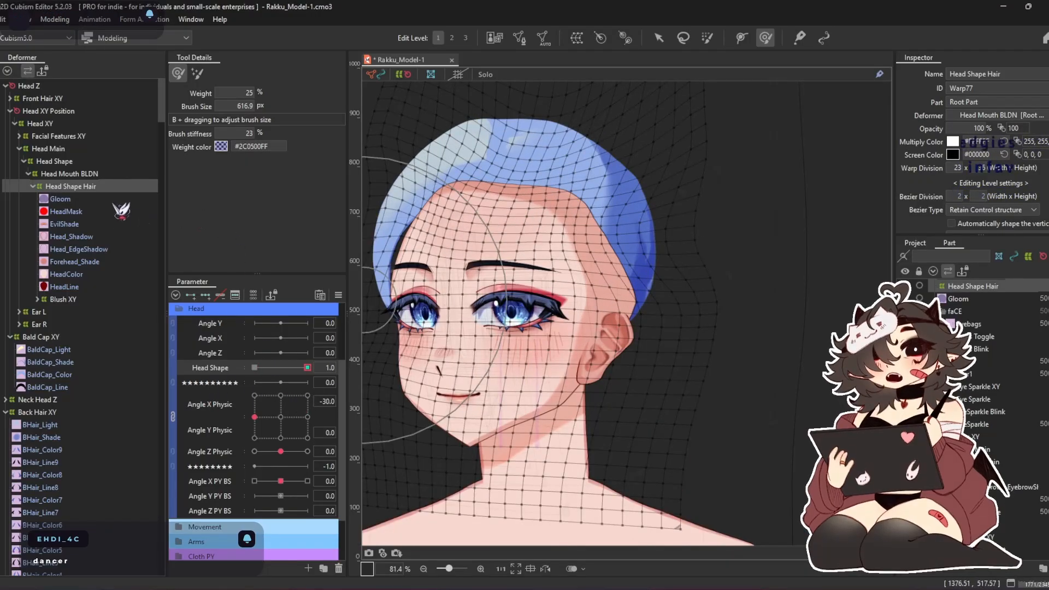
With the head facing forward, create a 23 × 36 warp deformer named Face Shape Hair XY as parent of everything from Gloom to Blush XY
left_click(60, 199)
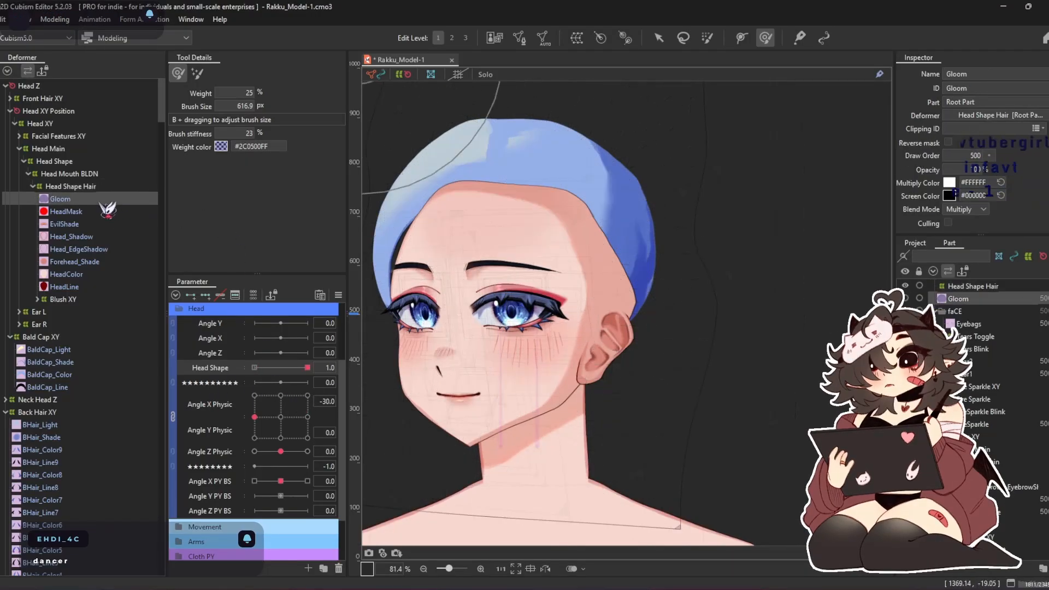
left_click(109, 301, "shift")
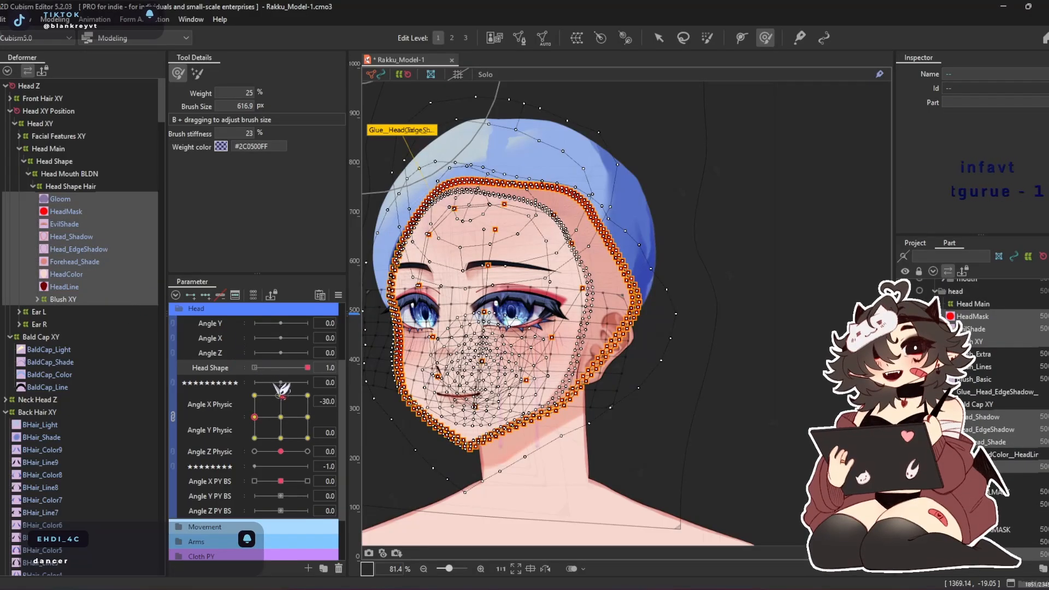
left_click(281, 417)
left_click(591, 38)
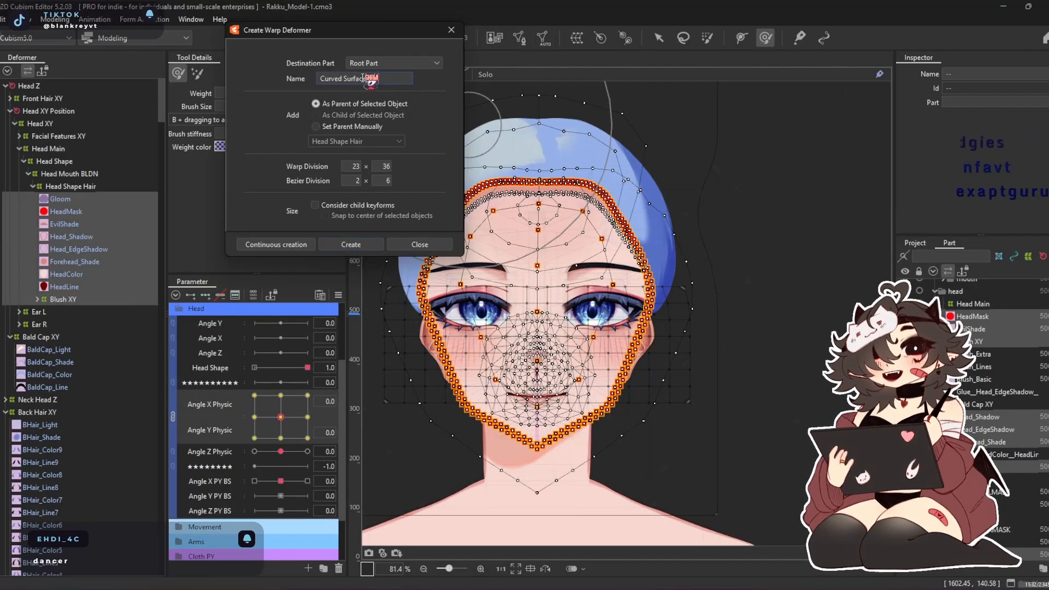
type("Face Shape Hair XY")
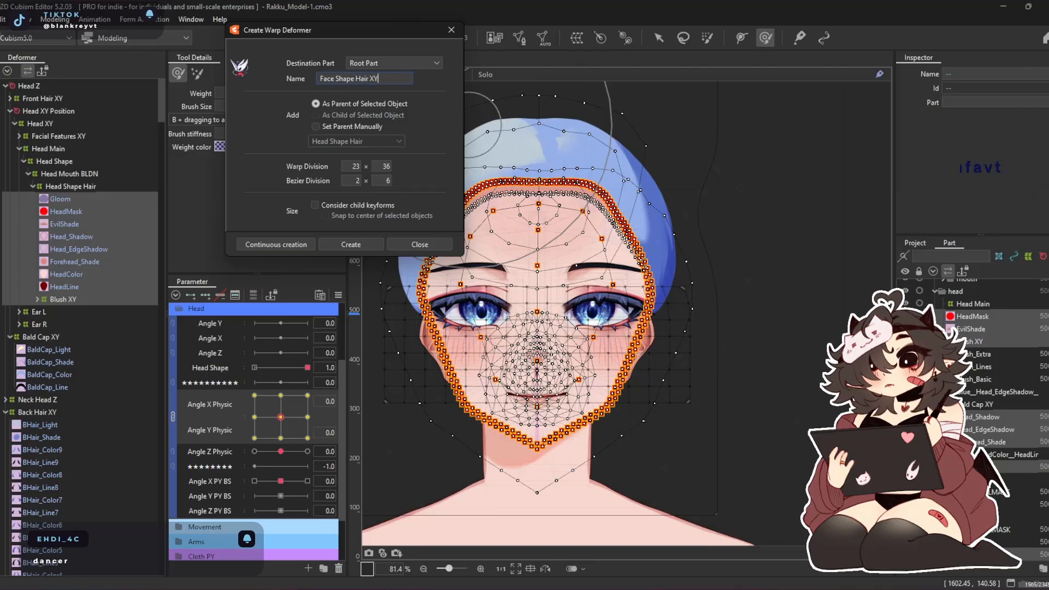
key("Return")
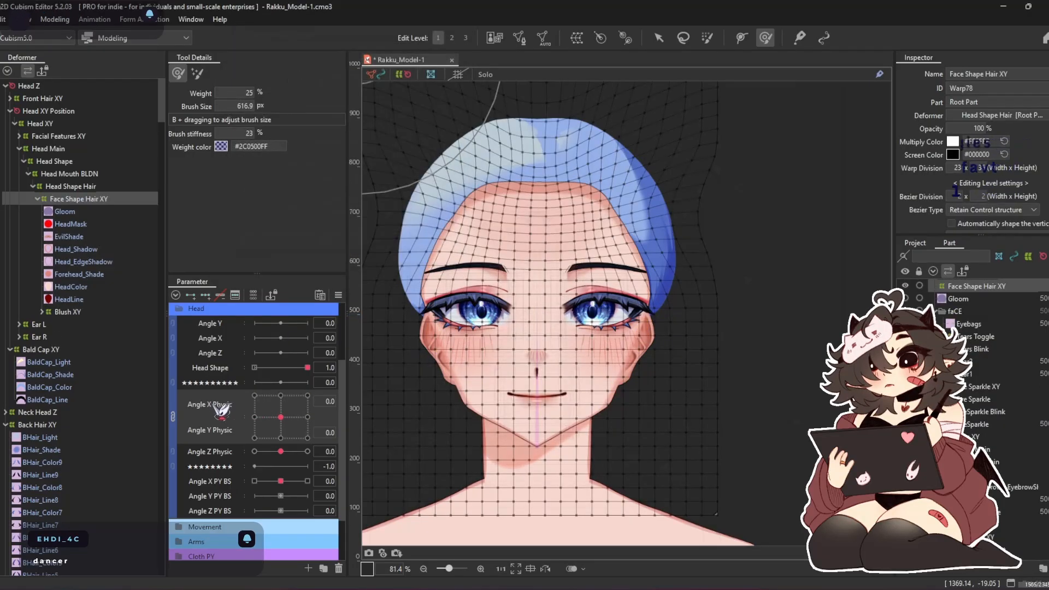
Key Face Shape Hair XY on the Angle X and Y Physic grid and brush its hairline toward the face at Angle X -30
left_click_drag(272, 410, 254, 417)
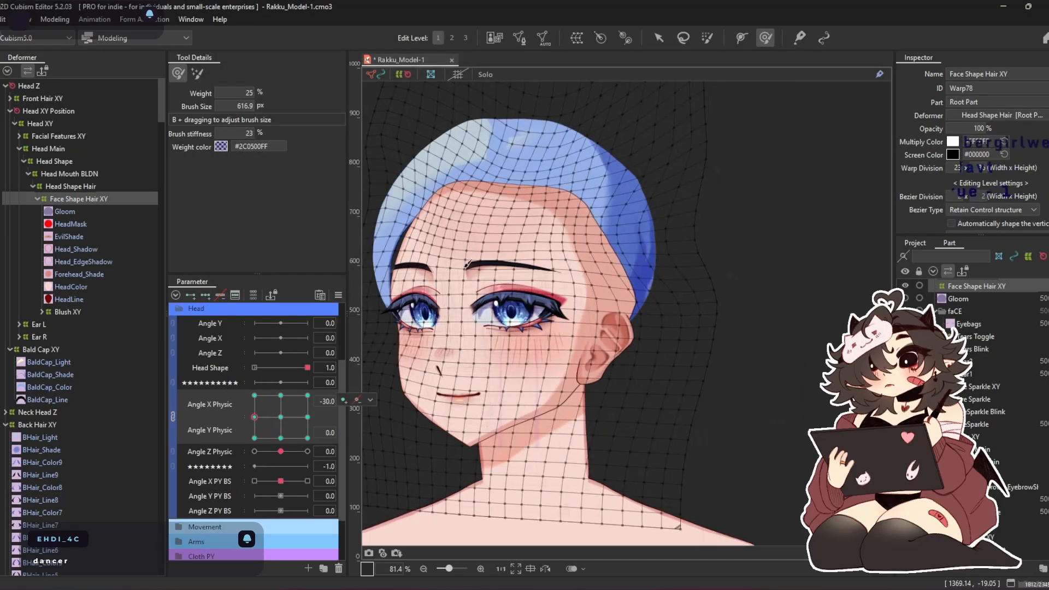
mouse_move(513, 106)
left_mouse_down()
mouse_move(533, 100)
mouse_move(465, 114)
mouse_move(447, 130)
mouse_move(470, 132)
mouse_move(418, 121)
left_mouse_up()
mouse_move(663, 247)
left_mouse_down()
mouse_move(643, 172)
mouse_move(608, 182)
left_mouse_up()
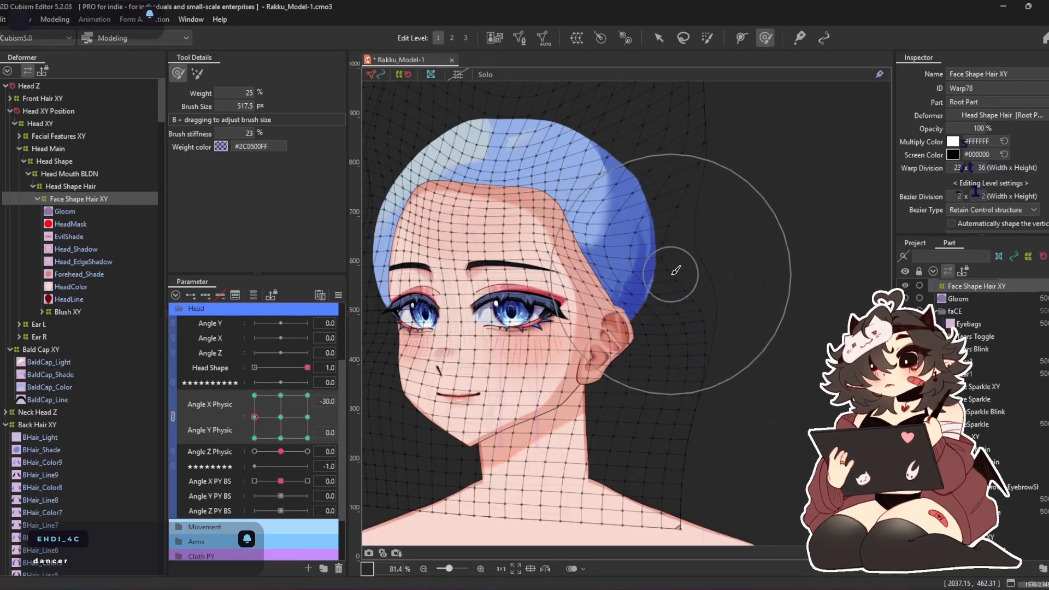
mouse_move(611, 155)
left_mouse_down()
mouse_move(560, 157)
mouse_move(586, 153)
mouse_move(573, 148)
mouse_move(542, 160)
left_mouse_up()
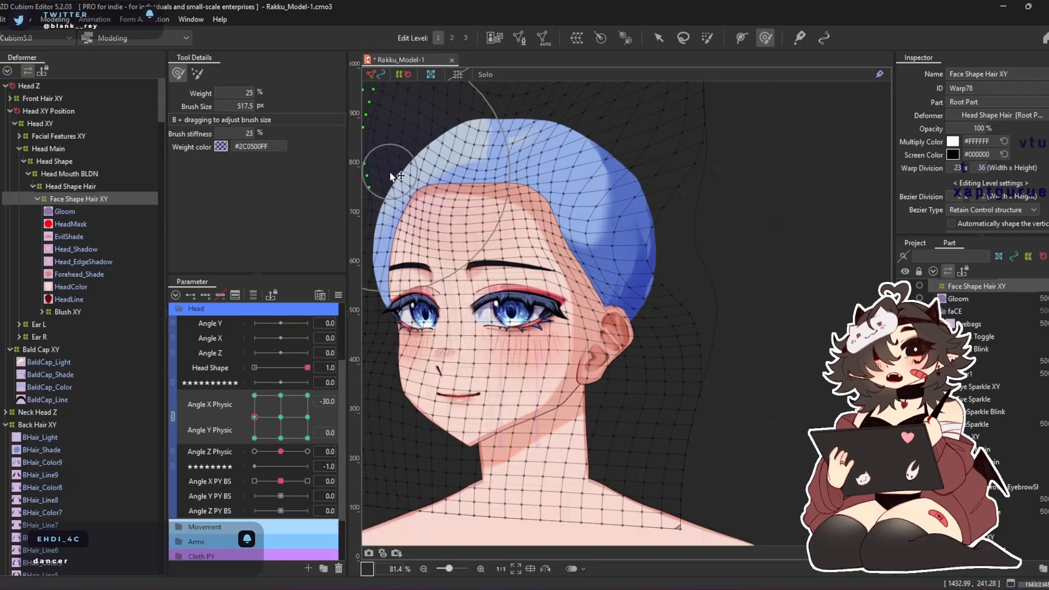
Unlink Angle X Physic from Angle Y Physic and mirror the Face Shape Hair XY deformation to Angle X 30
left_click(173, 415)
left_click(223, 399)
key("ctrl+m")
key("Return")
left_click_drag(273, 394, 367, 413)
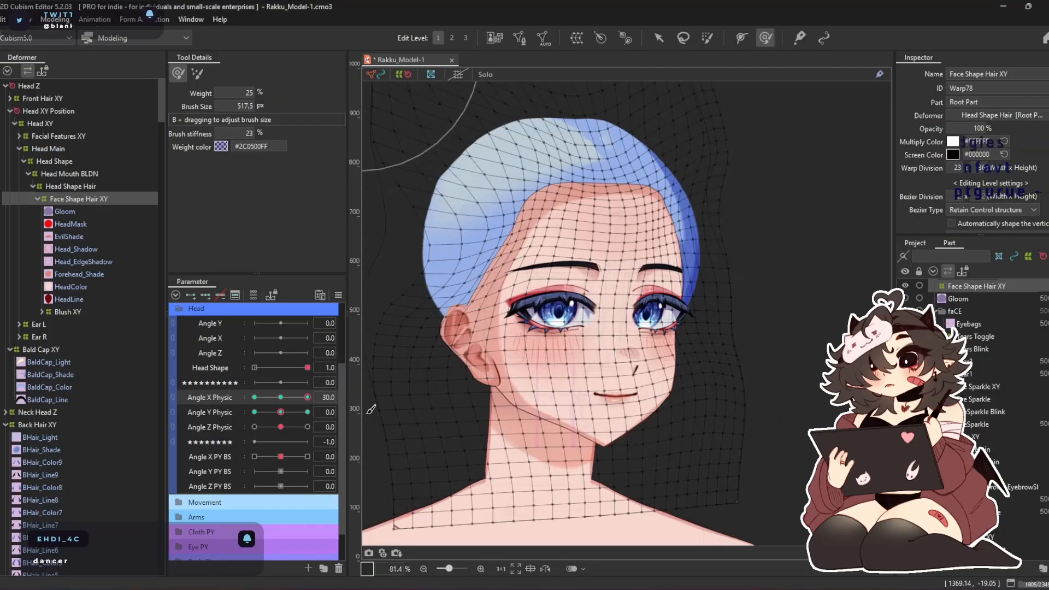
Set Angle X Physic to 0 and Angle Y Physic to 30, and brush the Face Shape Hair XY hairline upward and outward at the temples
left_click(281, 398)
left_click_drag(282, 412, 338, 419)
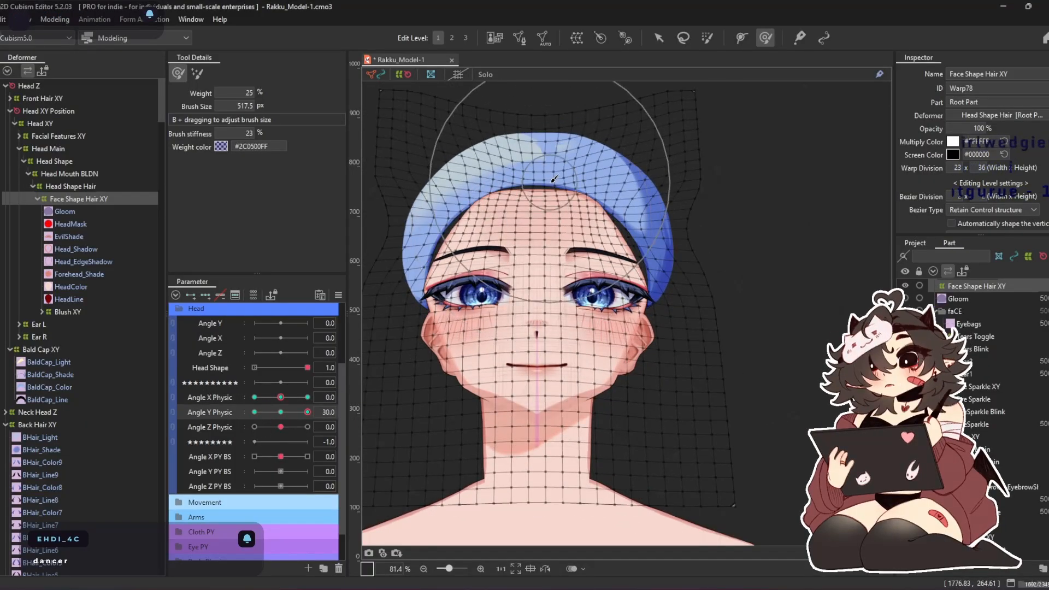
key("b")
left_click_drag(551, 181, 599, 181)
left_click_drag(523, 194, 519, 156)
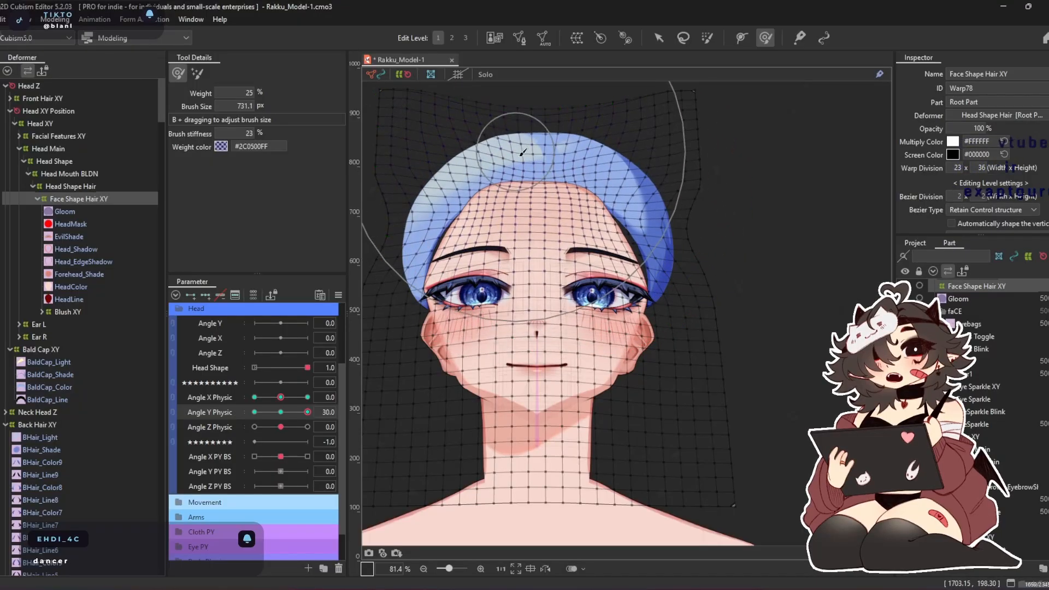
left_click_drag(543, 197, 549, 177)
left_click_drag(551, 220, 550, 200)
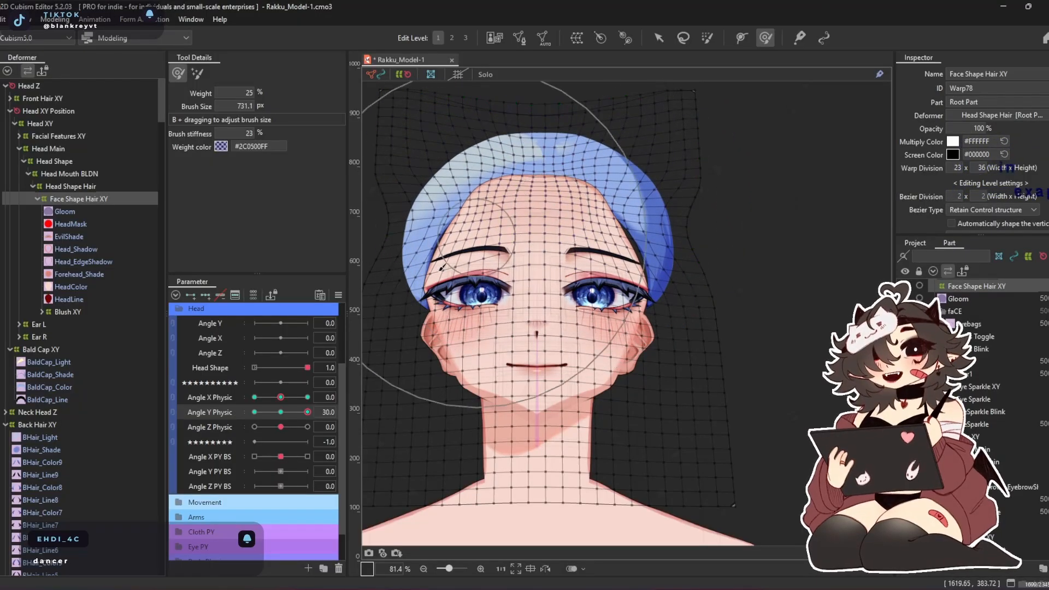
key("b")
left_click_drag(464, 235, 377, 235)
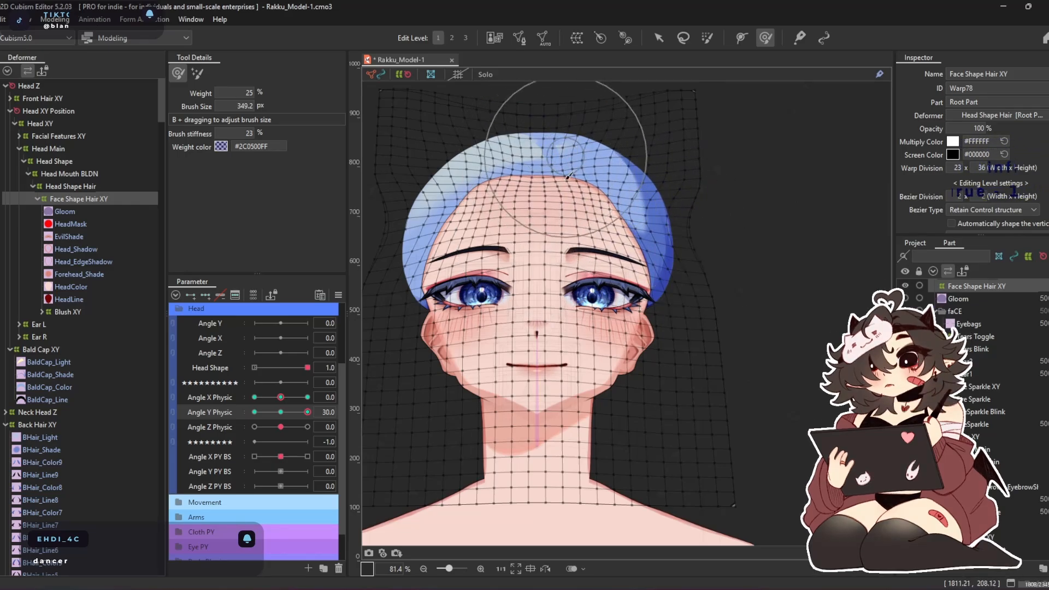
Set Angle Y Physic to -30 and brush the forehead hairline of Face Shape Hair XY slightly upward
left_click_drag(308, 412, 233, 377)
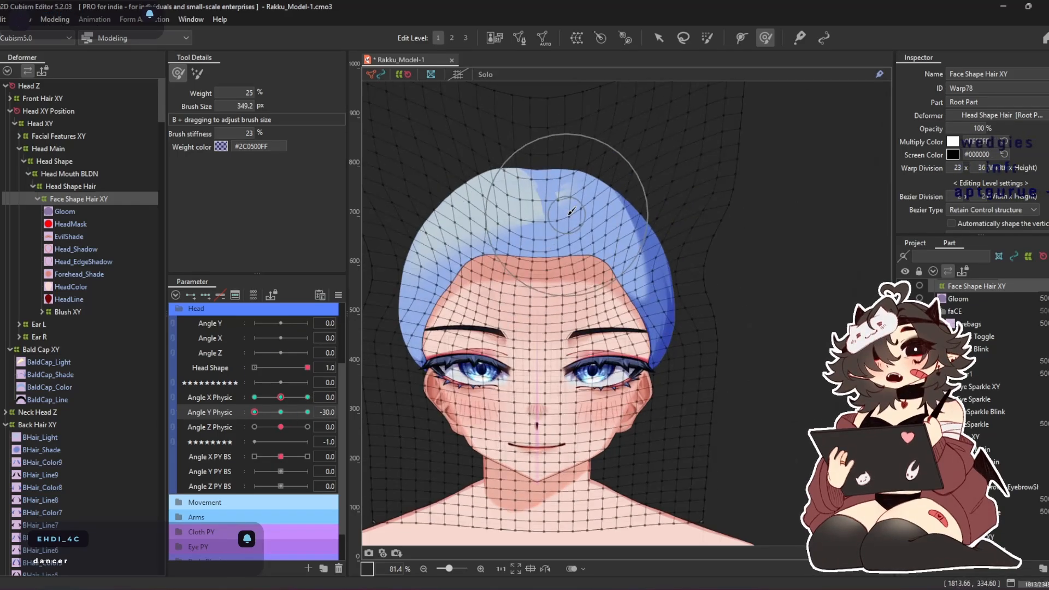
left_click_drag(559, 257, 556, 193)
left_click_drag(538, 227, 534, 185)
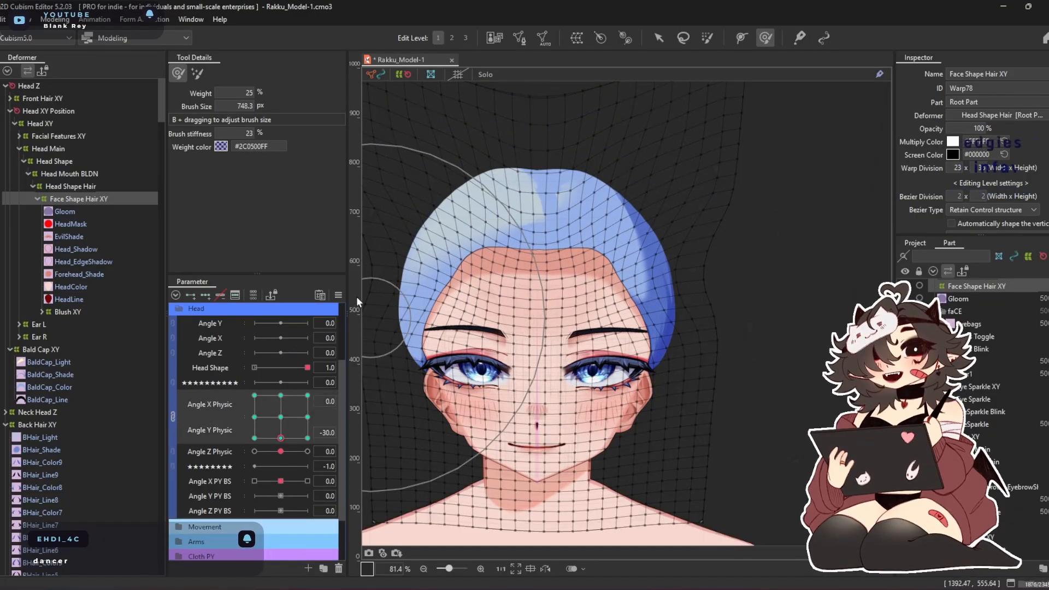
Synthesize all four Face Shape Hair XY corners from Angle X Physic and Angle Y Physic, referencing the default value
left_click(338, 295)
left_click(404, 367)
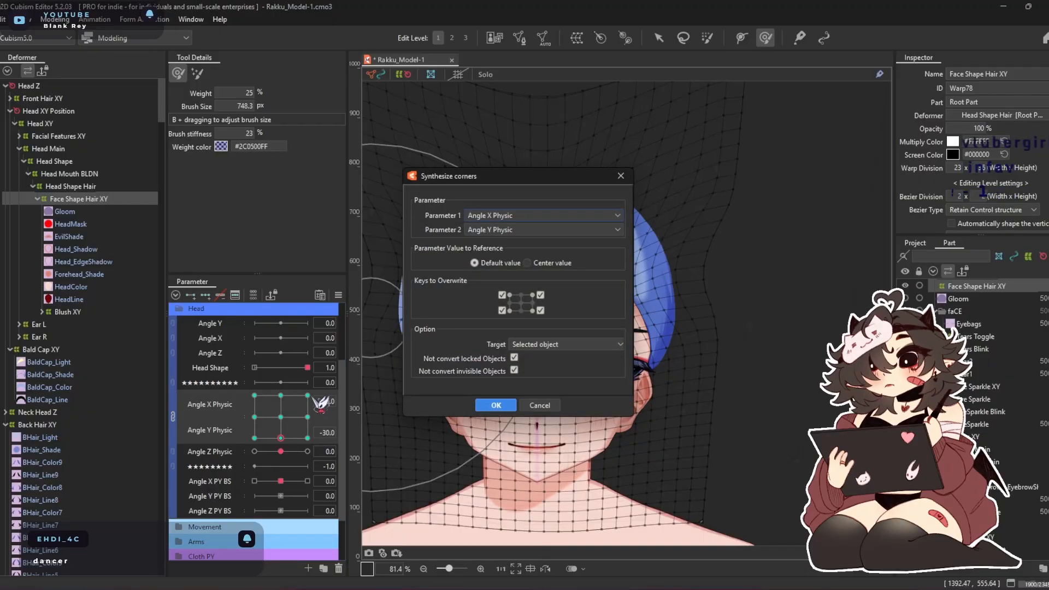
left_click(496, 405)
key("ctrl+d")
At Angle X -30 and Angle Y -30, touch up the Face Shape Hair XY hairline with a smaller deform brush
left_click_drag(282, 419, 252, 444)
left_click(308, 368)
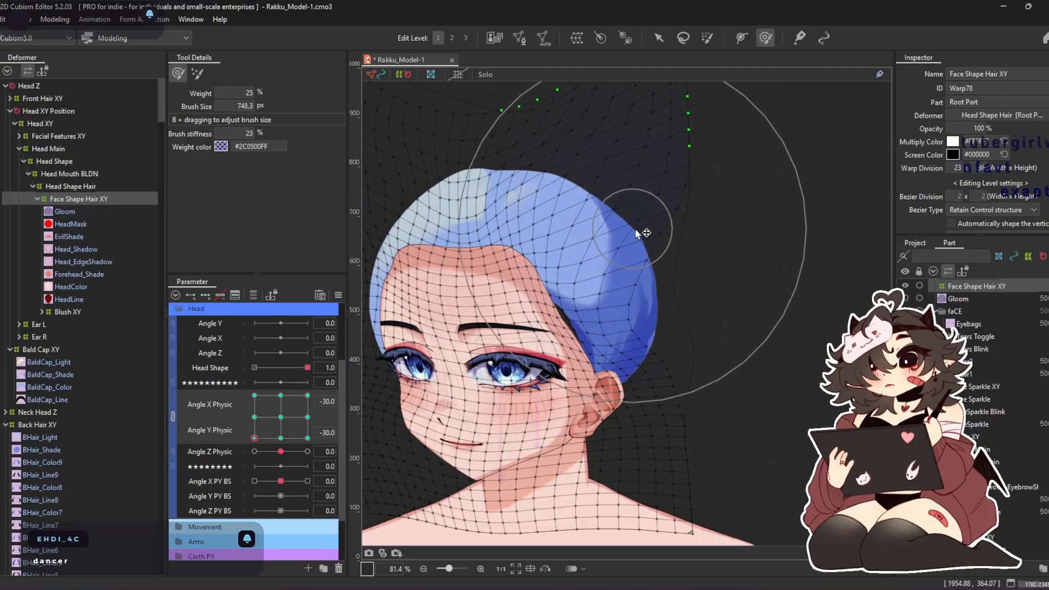
left_click_drag(637, 234, 580, 132)
key("b")
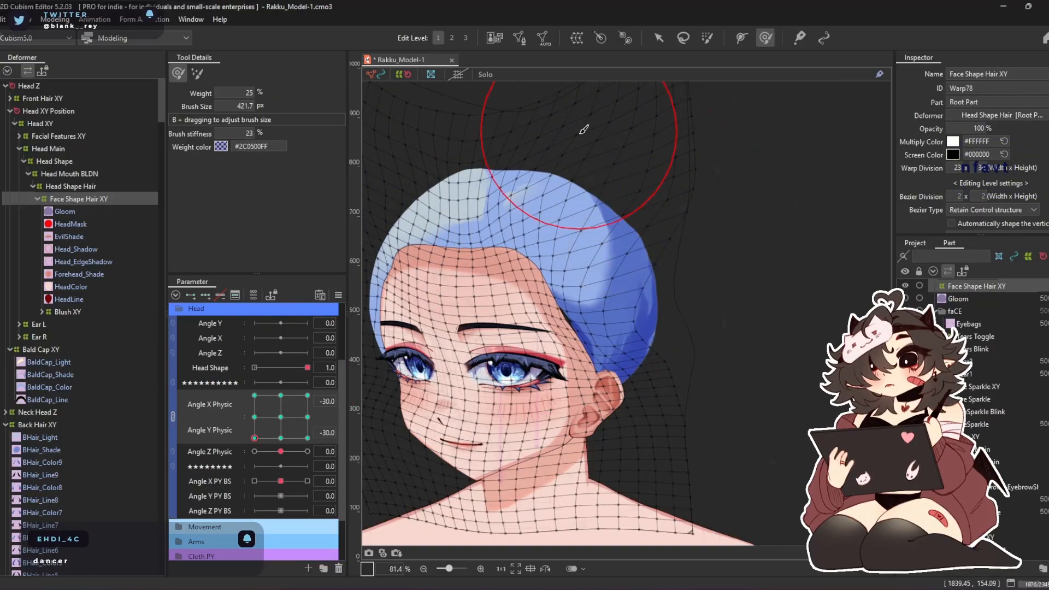
left_click_drag(513, 203, 513, 201)
mouse_move(514, 202)
left_mouse_down()
mouse_move(572, 217)
mouse_move(574, 234)
left_mouse_up()
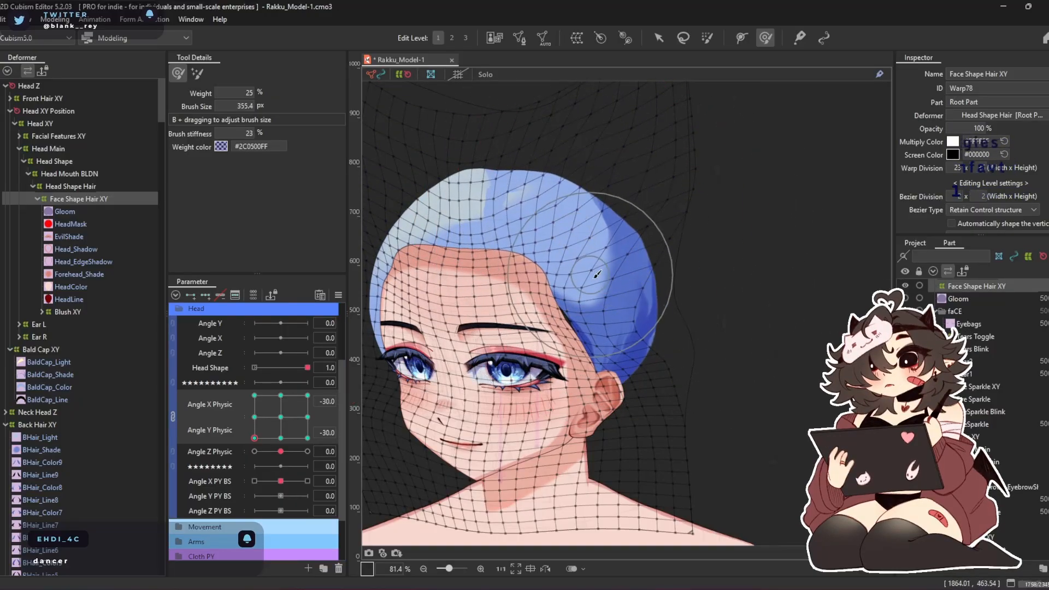
At Angle X -30 and Angle Y 30, hide the selection mesh and brush the hairline smooth around the forehead and temples
left_click_drag(275, 428, 220, 383)
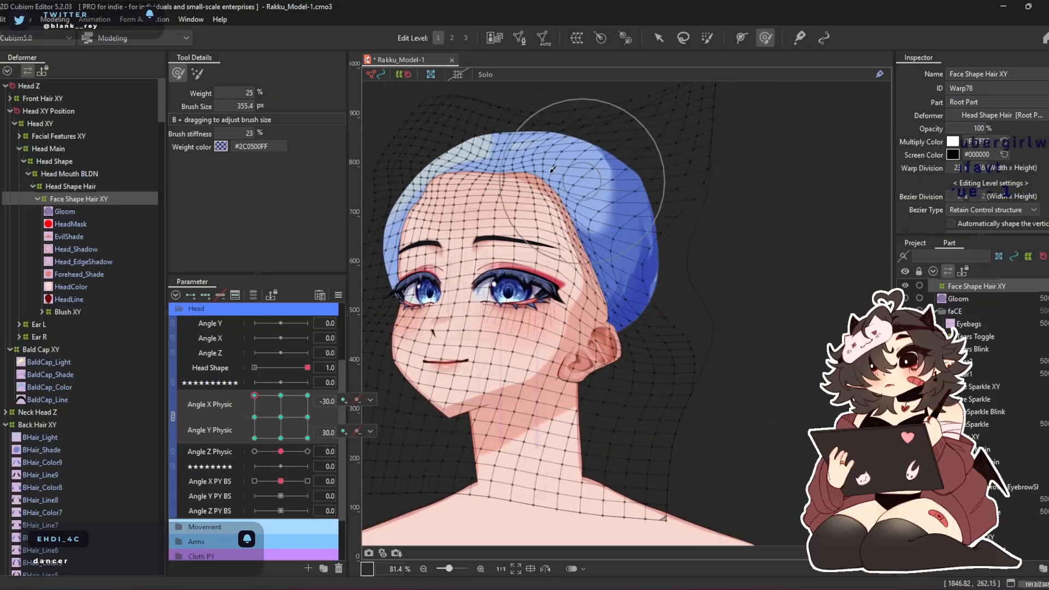
key("ctrl+h")
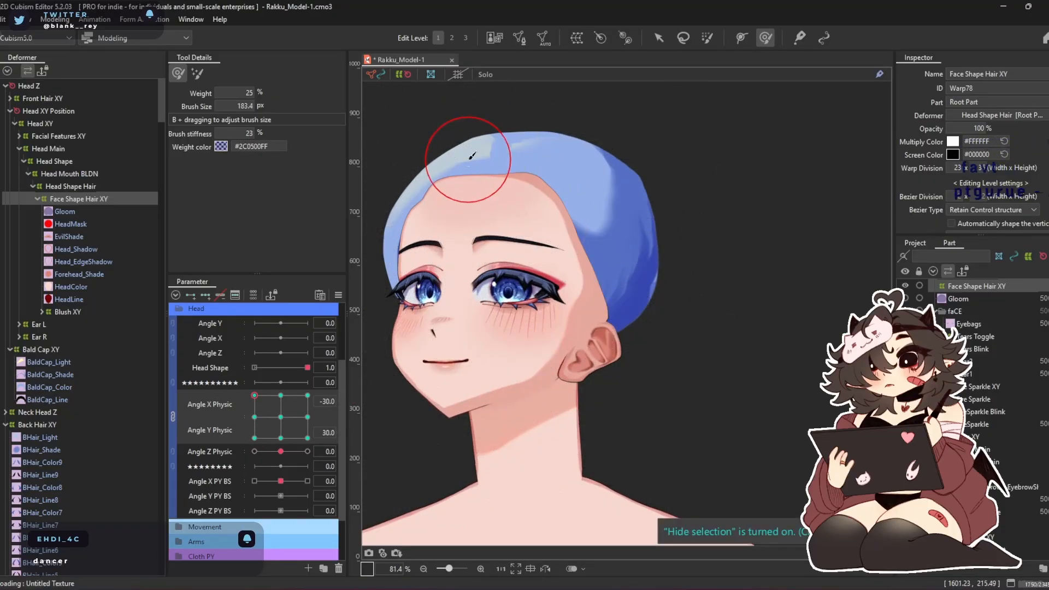
scroll(447, 170, "up", 3)
left_click_drag(428, 267, 617, 273)
mouse_move(591, 262)
left_mouse_down()
mouse_move(584, 239)
mouse_move(537, 228)
left_mouse_up()
scroll(568, 240, "down", 2)
scroll(423, 294, "up", 2)
left_click_drag(424, 293, 454, 284)
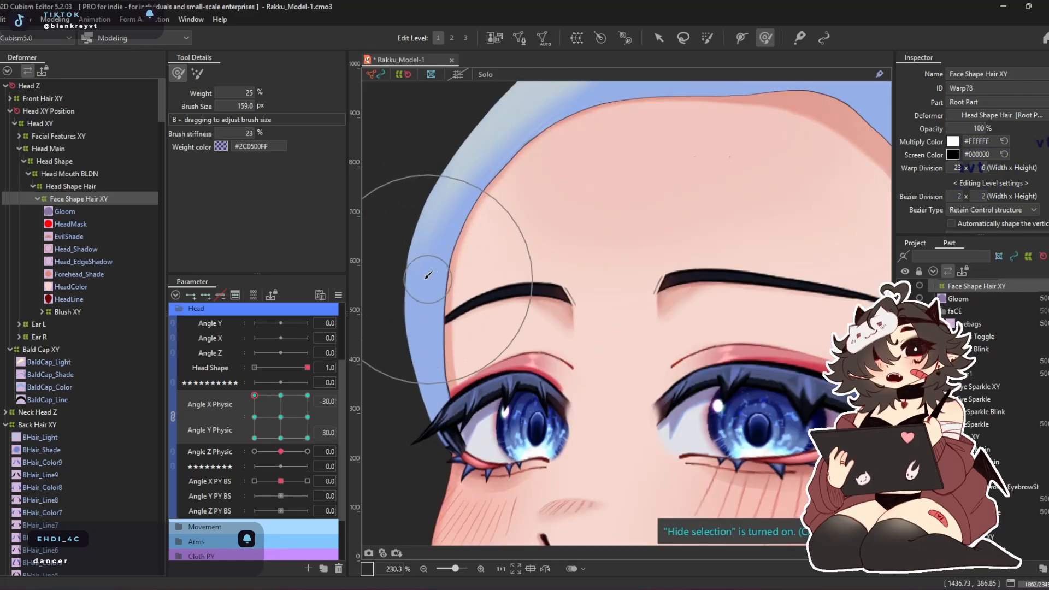
scroll(546, 218, "down", 2)
left_click_drag(585, 207, 494, 218)
scroll(458, 194, "up", 2)
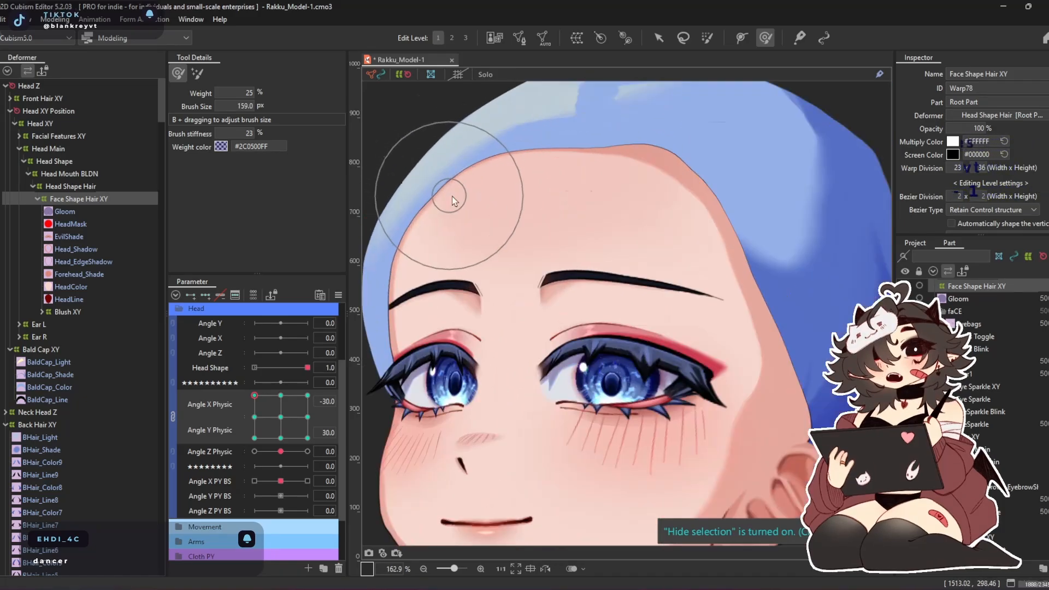
mouse_move(766, 100)
left_mouse_down()
mouse_move(801, 97)
mouse_move(732, 85)
mouse_move(752, 120)
mouse_move(433, 108)
left_mouse_up()
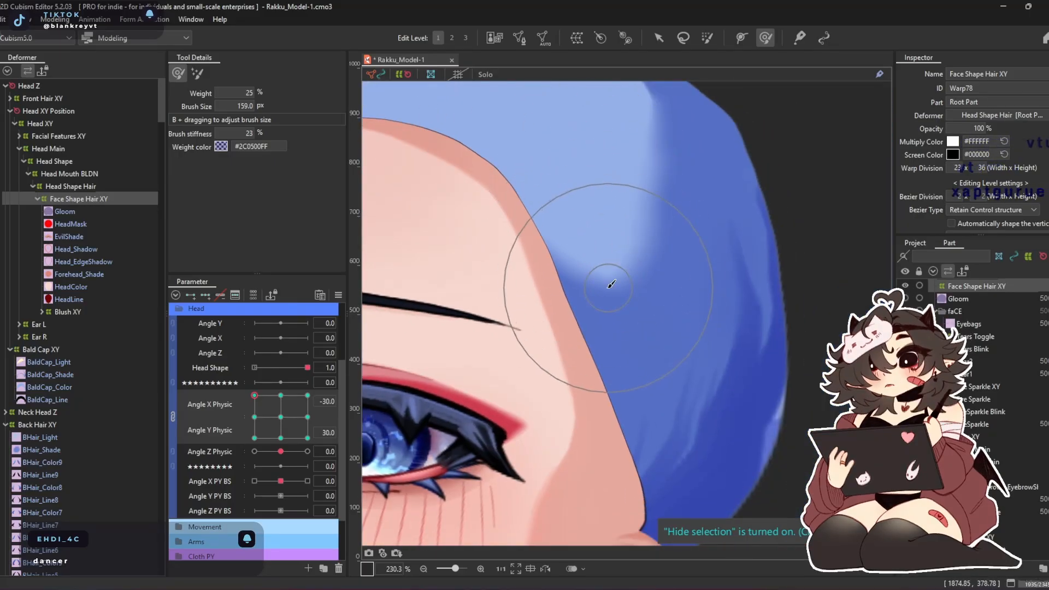
scroll(611, 283, "down", 2)
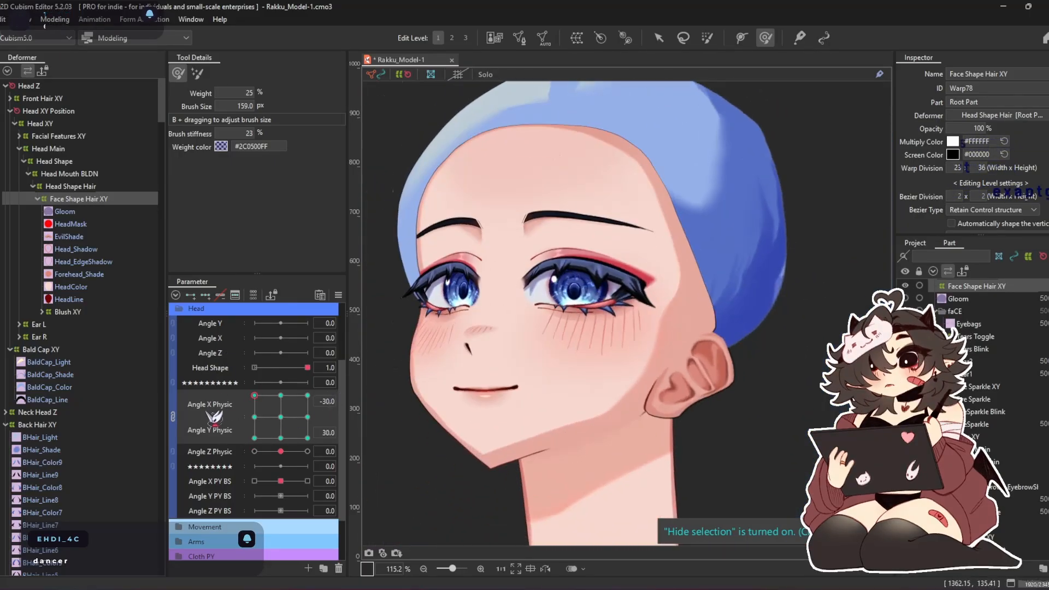
At Angle X -30 and Angle Y -30, change to edit level 2 and even out the Face Shape Hair XY mesh with the smoothing brush
scroll(412, 213, "up", 2)
left_click_drag(412, 227, 427, 305)
left_click(197, 73)
scroll(677, 174, "down", 4)
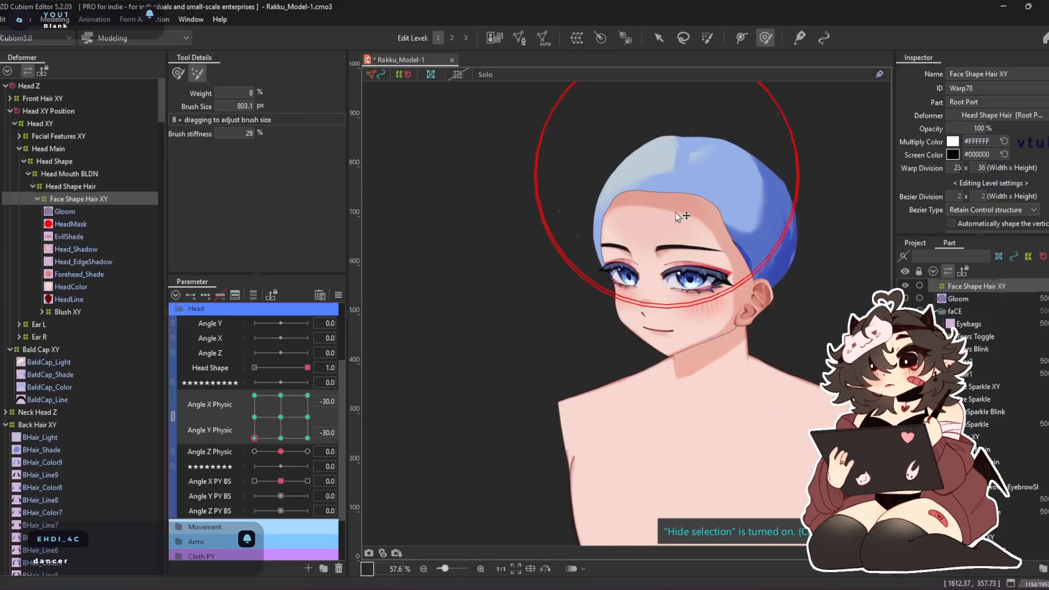
scroll(770, 198, "up", 2)
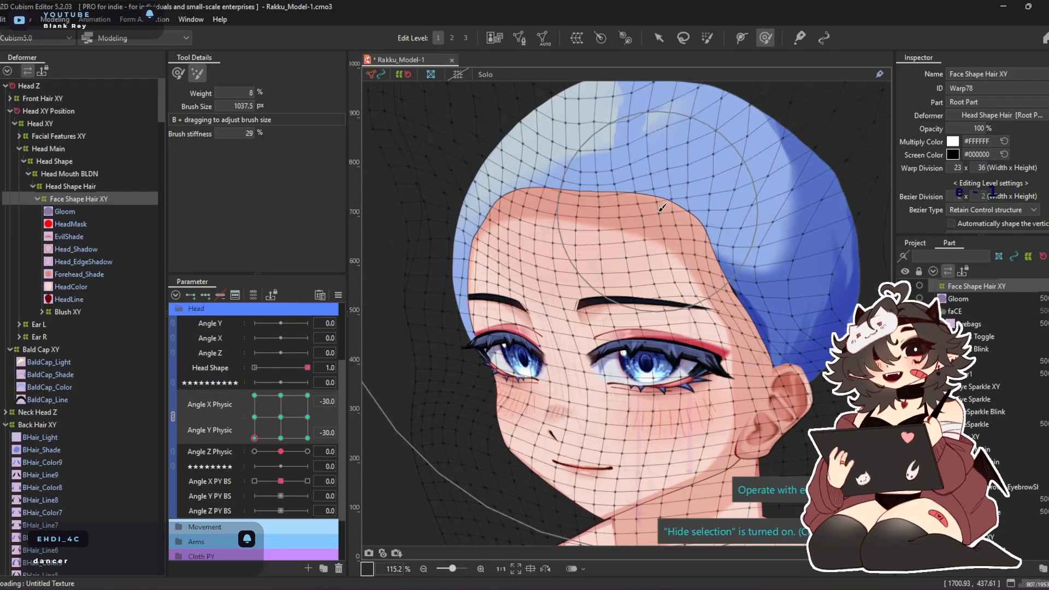
left_click(451, 38)
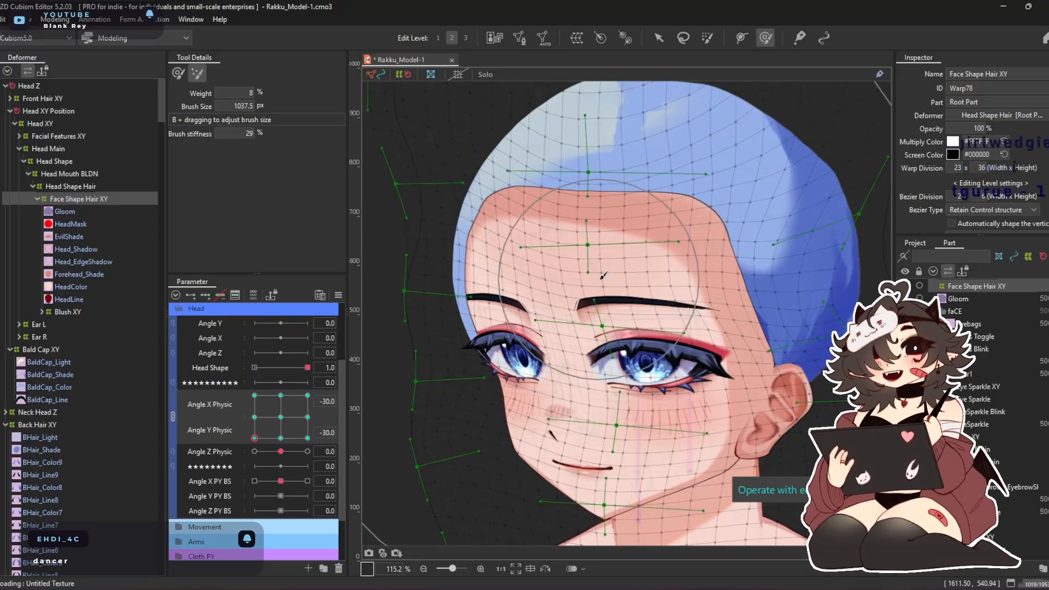
key("ctrl+z")
key("b")
mouse_move(650, 218)
left_mouse_down()
mouse_move(638, 205)
mouse_move(601, 234)
left_mouse_up()
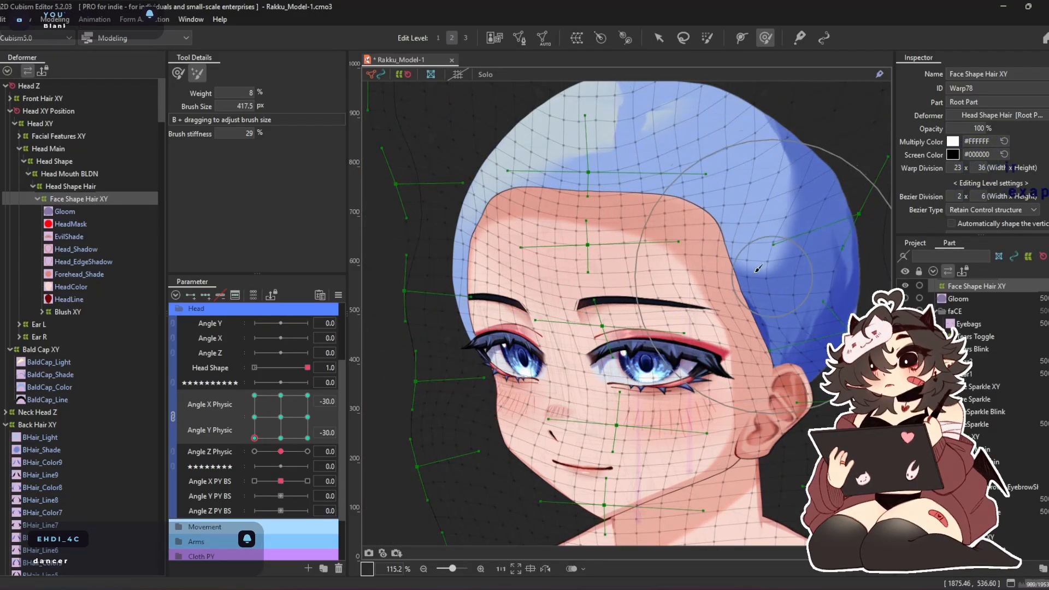
At Angle X -30 and Angle Y -30, brush the forehead hairline lower and pull the temple inward with the deform brush
left_click(178, 73)
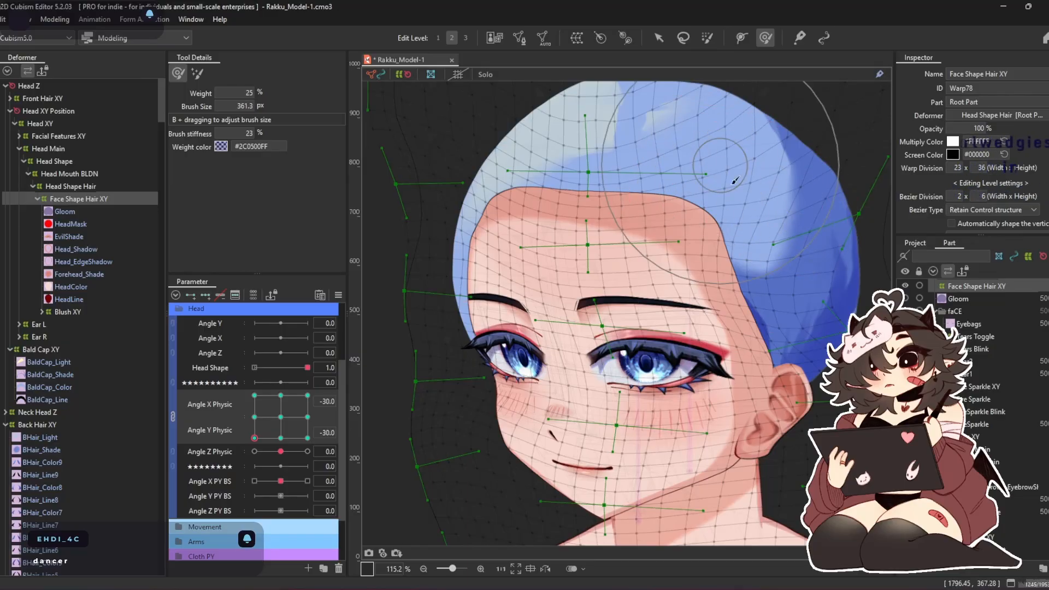
mouse_move(724, 135)
left_mouse_down()
mouse_move(699, 115)
mouse_move(584, 104)
mouse_move(526, 150)
mouse_move(726, 180)
left_mouse_up()
left_click_drag(810, 232, 793, 231)
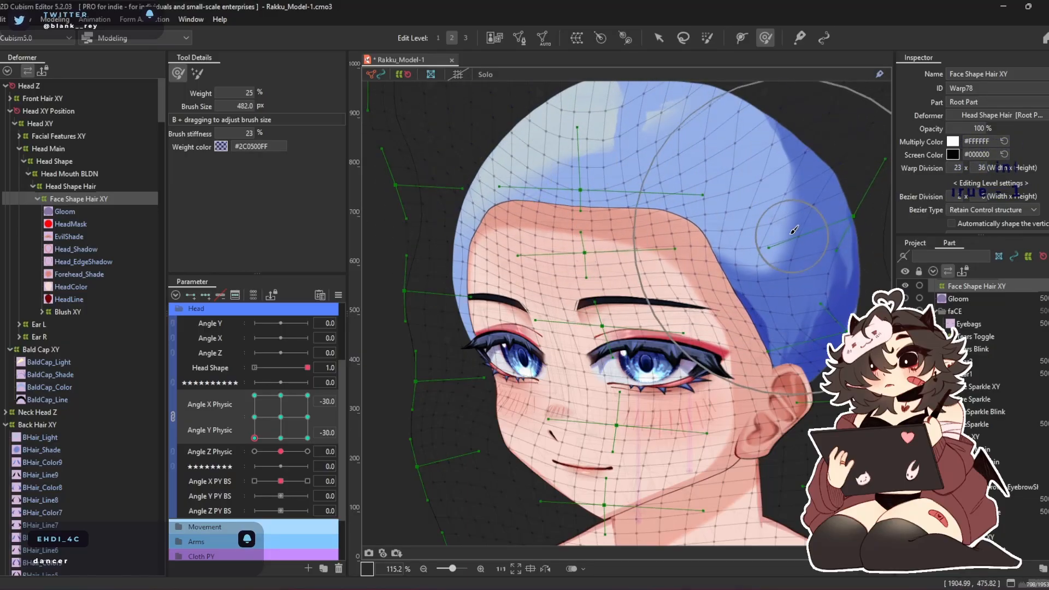
left_click_drag(631, 165, 554, 149)
Unlink the Angle X and Y Physic parameters and mirror the adjusted Face Shape Hair XY corners from Angle X -30 to 30
left_click_drag(270, 421, 348, 324)
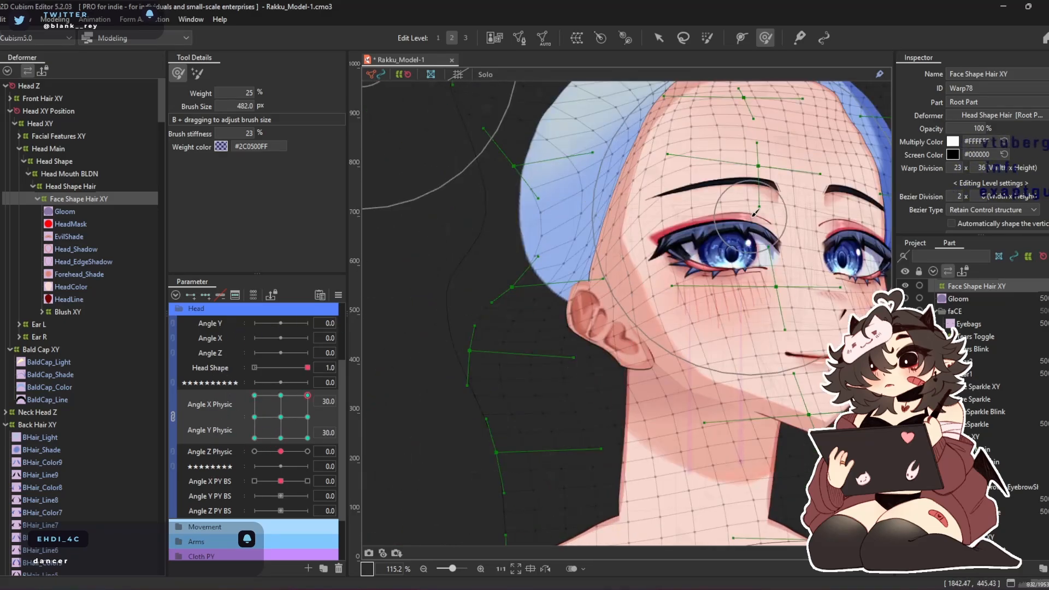
left_click_drag(752, 214, 632, 320)
left_click(197, 73)
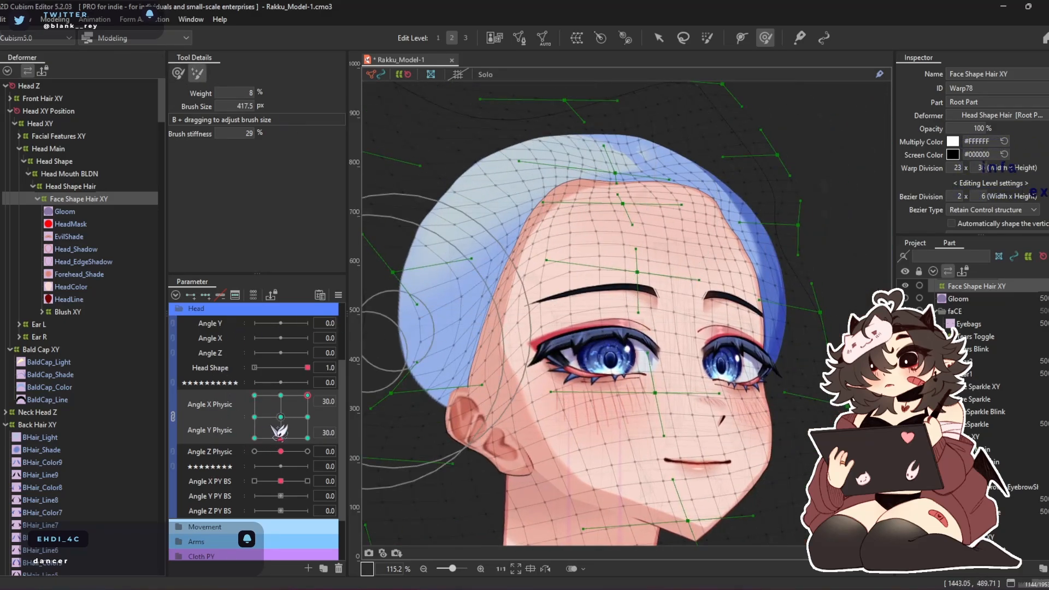
left_click(255, 395)
left_click(173, 416)
left_click_drag(279, 398, 208, 426)
key("ctrl+r")
key("Return")
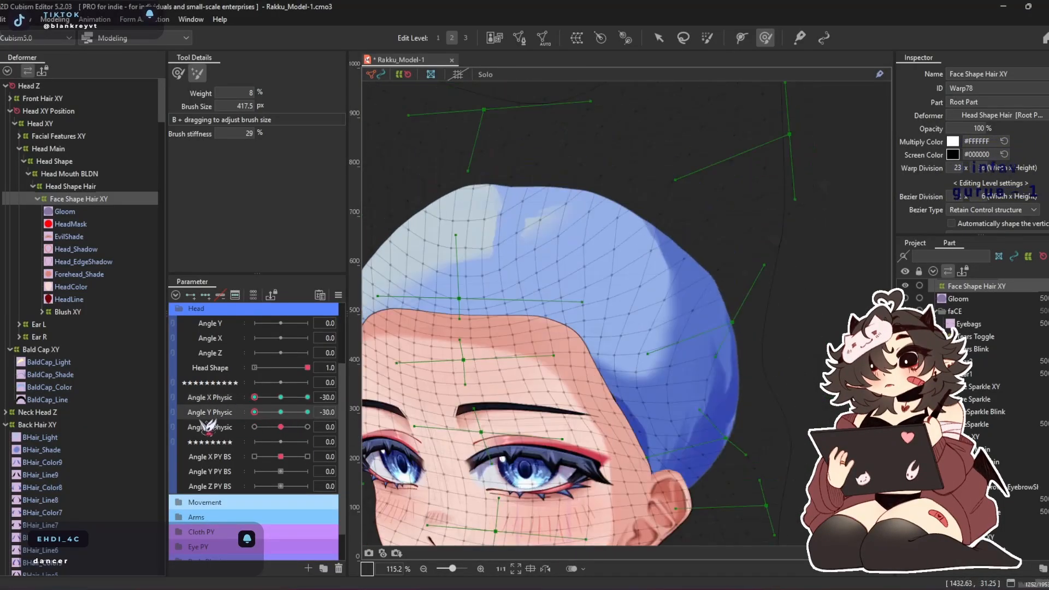
left_click_drag(309, 400, 333, 399)
key("ctrl+shift+v")
key("Return")
scroll(504, 246, "down", 2)
scroll(503, 247, "up", 3)
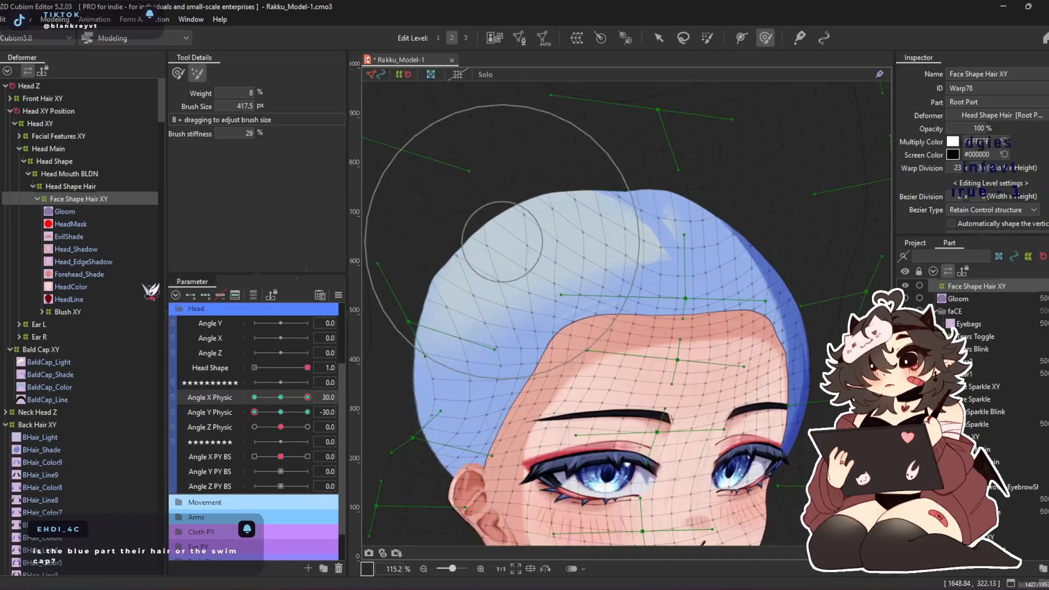
Select the Bald Cap XY deformer and brush the cap's outline rounder at Angle Y -30, for Angle X -30 and 30
left_click(57, 349)
left_click_drag(306, 398, 246, 399)
left_click_drag(592, 300, 687, 220)
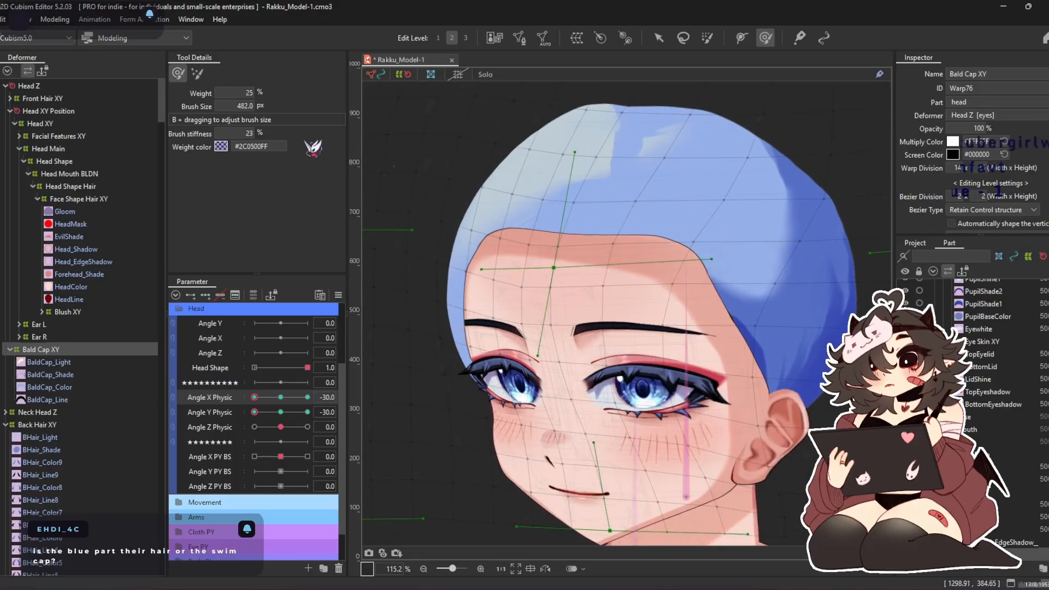
left_click_drag(569, 275, 563, 298)
left_click_drag(483, 194, 471, 204)
mouse_move(557, 107)
left_mouse_down()
mouse_move(523, 135)
mouse_move(488, 130)
left_mouse_up()
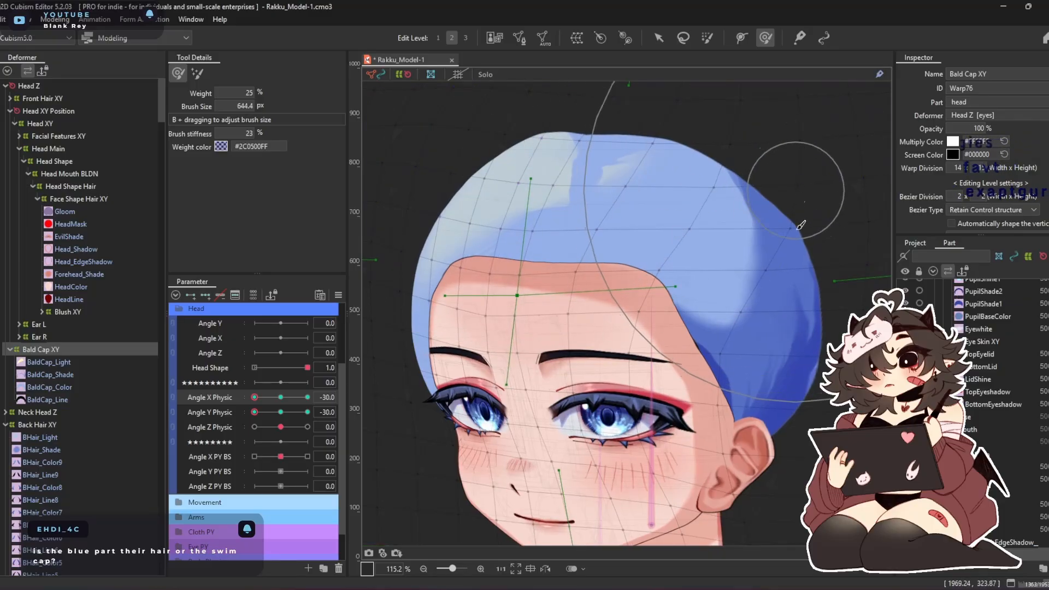
left_click(308, 397)
left_click_drag(547, 187, 549, 175)
left_click_drag(668, 159, 673, 140)
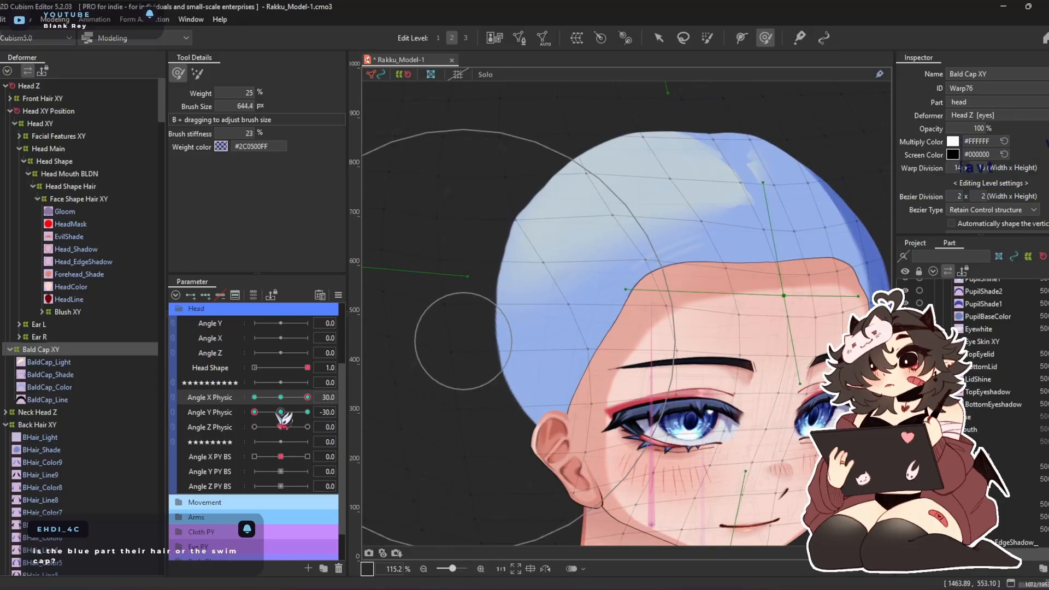
At Angle X 30 and Angle Y 30, brush the Bald Cap XY outline around the back and front of the head
left_click(308, 412)
scroll(524, 182, "up", 2)
left_click_drag(584, 317, 581, 327)
left_click_drag(819, 273, 758, 280)
left_click_drag(824, 267, 823, 275)
left_click_drag(272, 412, 409, 415)
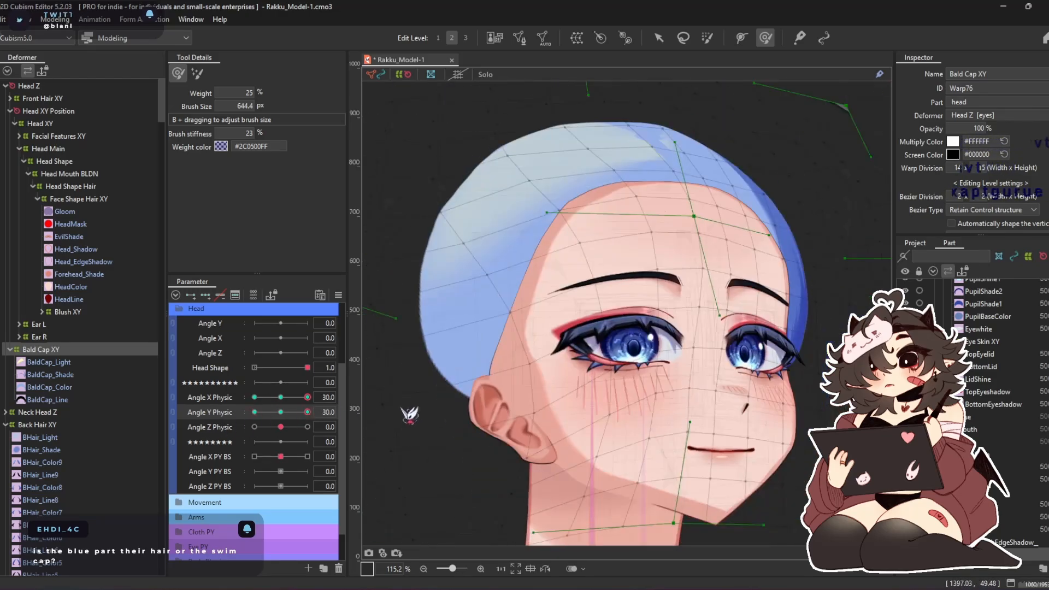
At Angle X -30 and Angle Y 30, adjust the Bald Cap XY outline and mirror its deformation across Angle X
left_click_drag(312, 397, 174, 397)
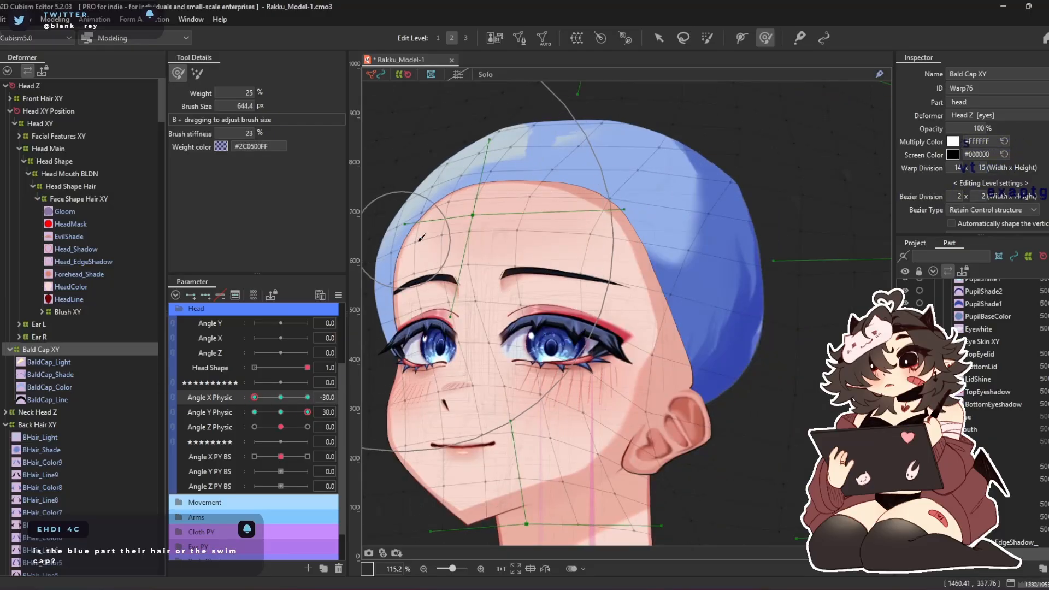
left_click_drag(418, 239, 435, 246)
left_click_drag(255, 397, 246, 417)
key("ctrl+m")
key("Return")
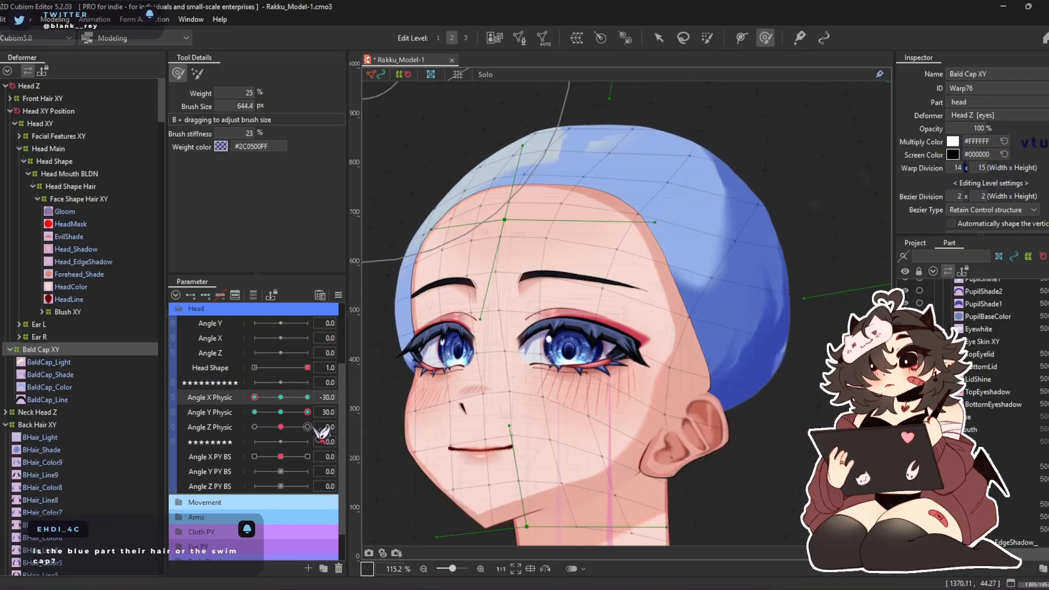
Relink Angle X Physic with Angle Y Physic and preview the head's turning motion in the physics settings
left_click(173, 398)
left_click_drag(262, 408, 283, 430)
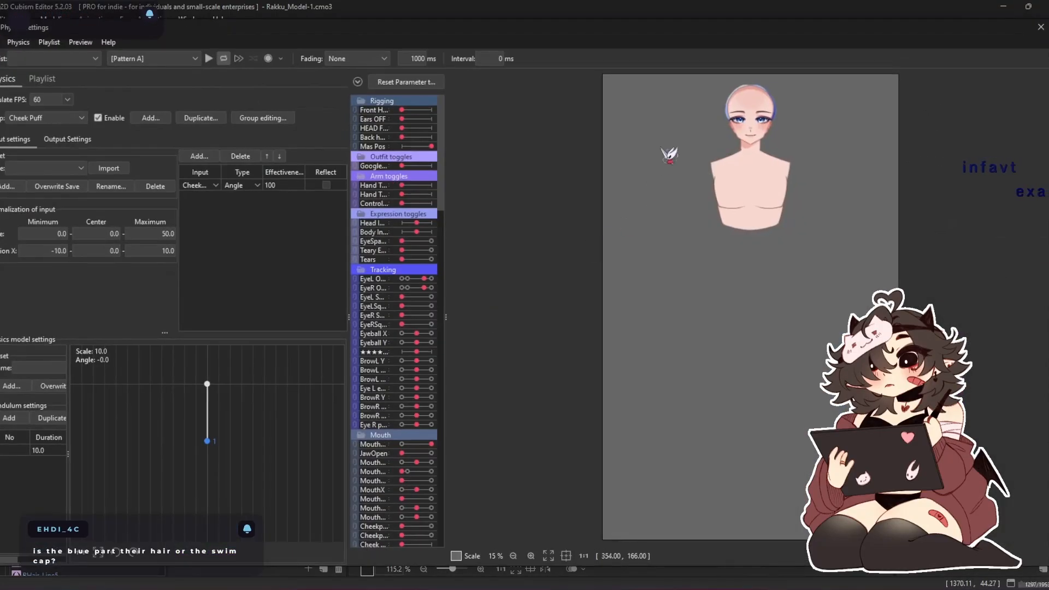
scroll(672, 157, "up", 5)
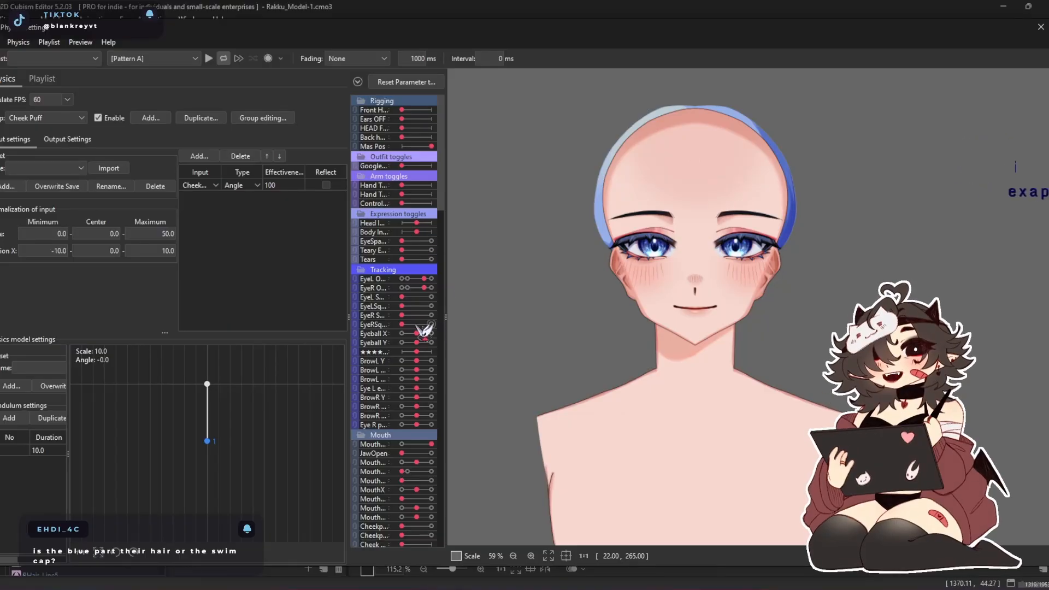
scroll(435, 374, "down", 6)
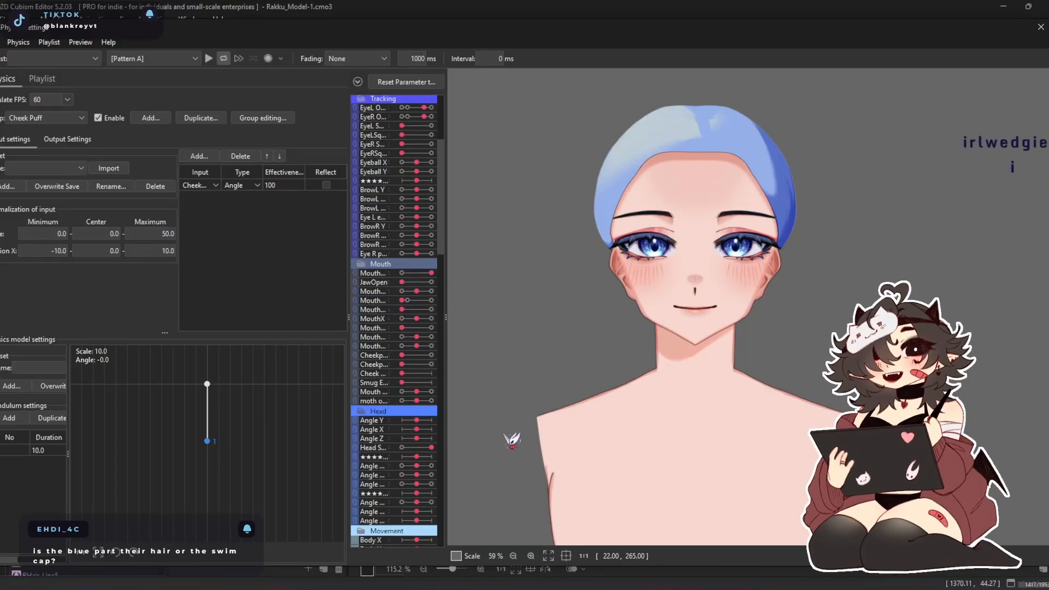
left_click_drag(442, 299, 1020, 569)
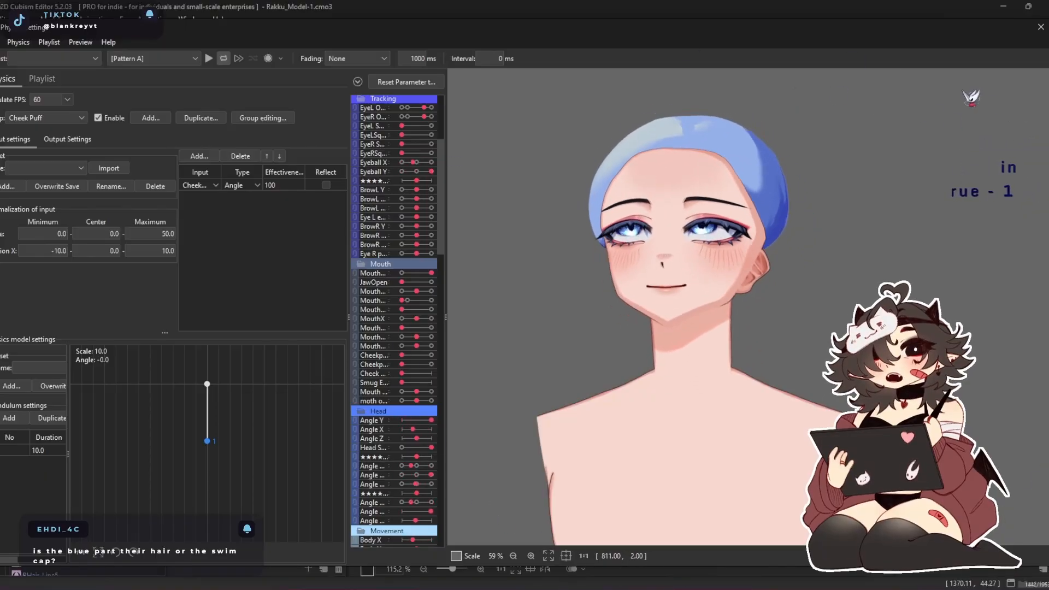
Finish previewing the head's turning motion and close the physics settings
left_click_drag(662, 363, 1048, 286)
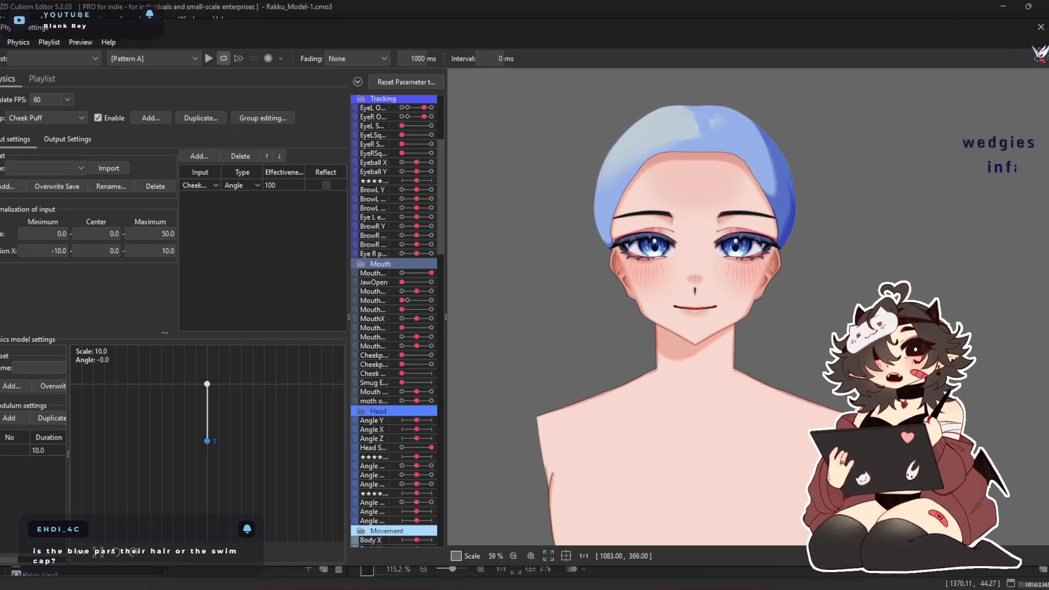
left_click(1040, 26)
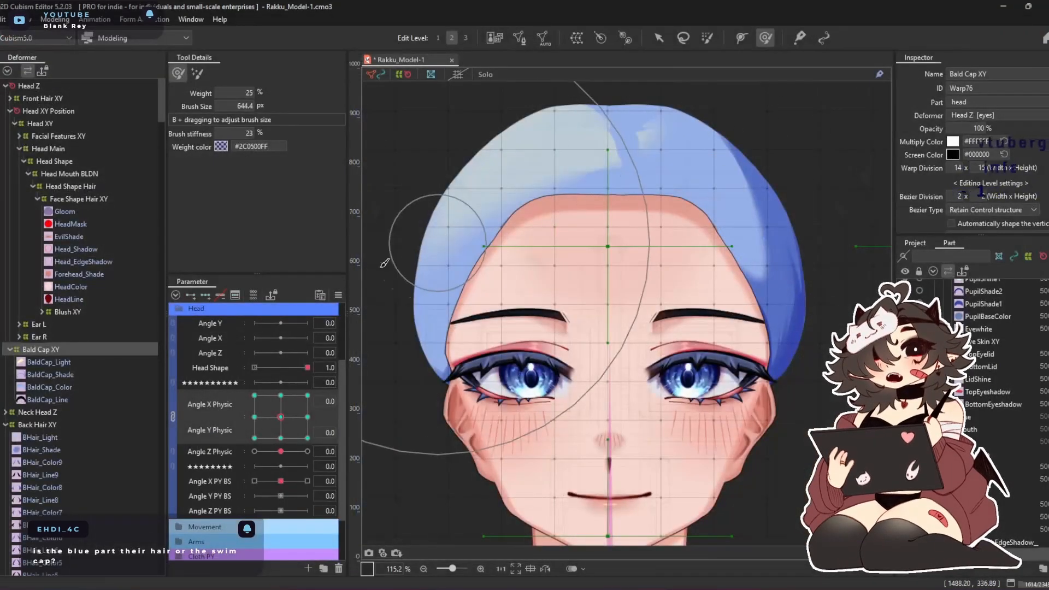
Show the back hair and move the Back Hair XY deformer, with everything inside it, under Head Z
left_click(66, 334)
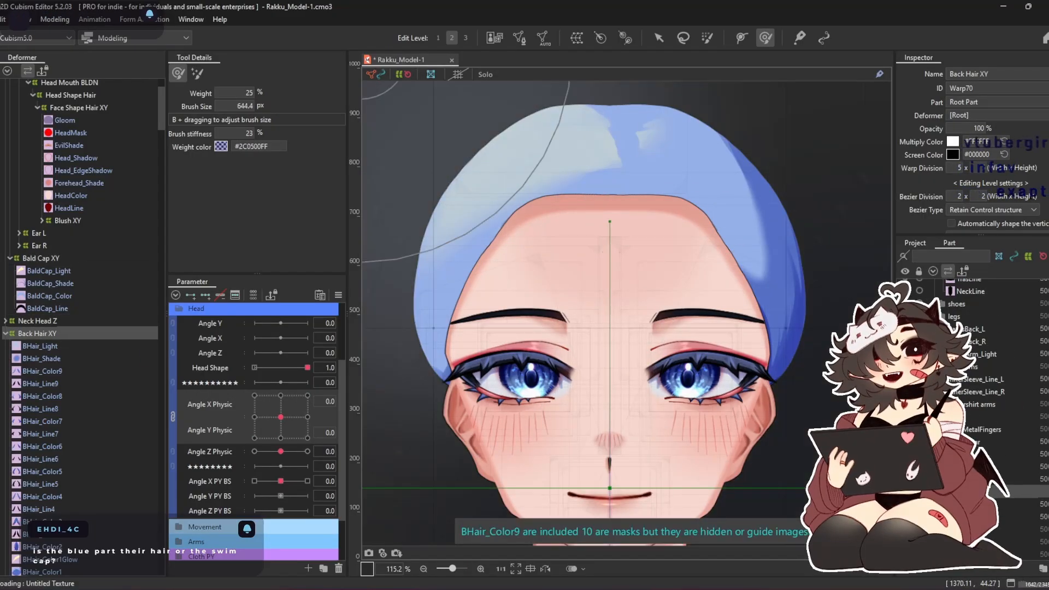
scroll(510, 240, "down", 3)
scroll(510, 235, "up", 2)
double_click(38, 333)
scroll(48, 325, "up", 3)
right_click(47, 426)
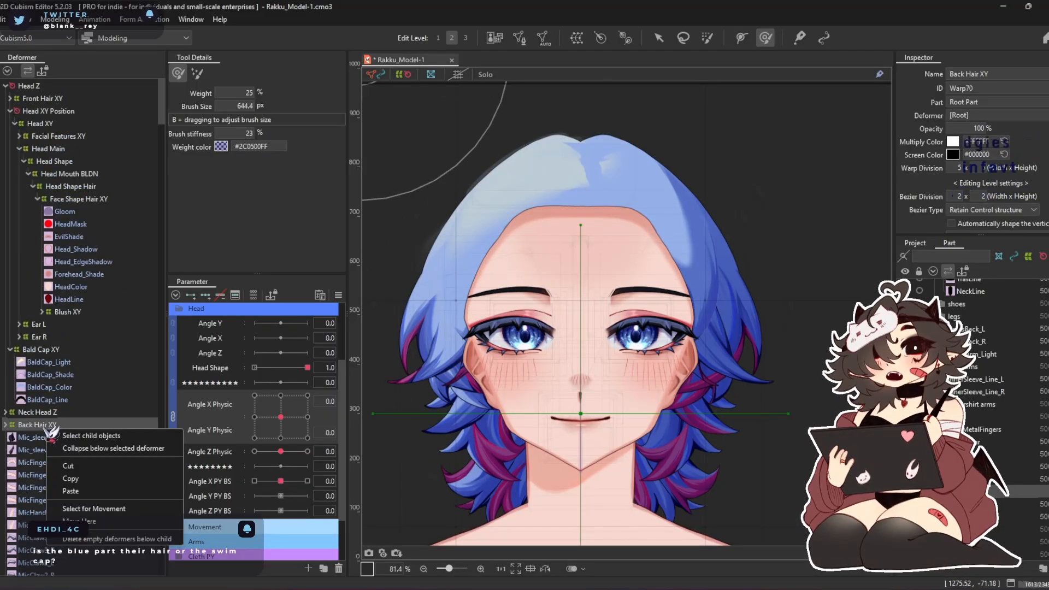
left_click(127, 506)
right_click(42, 86)
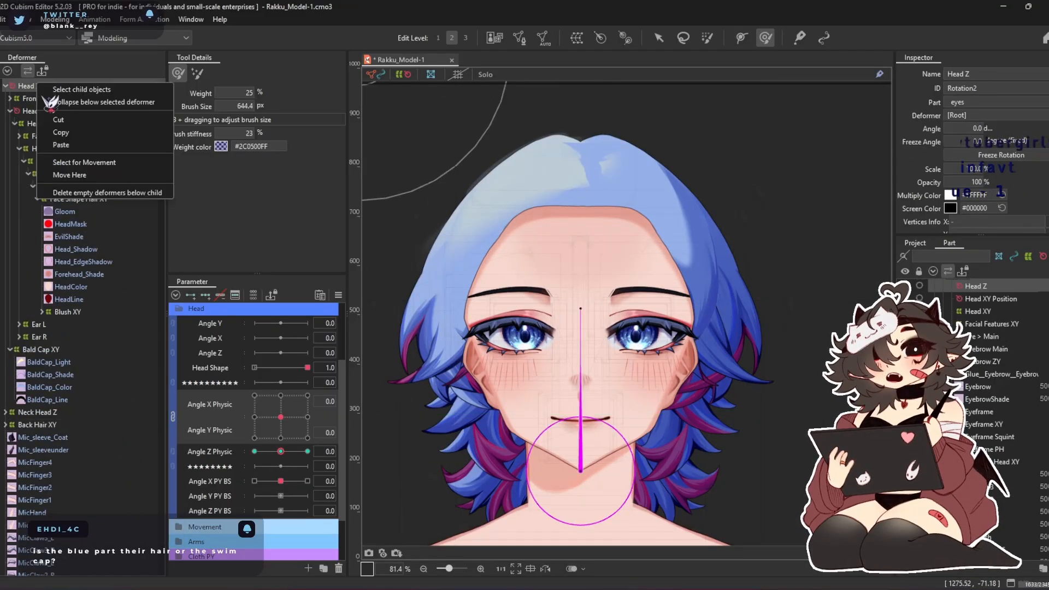
left_click(87, 183)
Collapse the Head XY Position and Bald Cap XY branches and select the Back Hair XY deformer
double_click(44, 112)
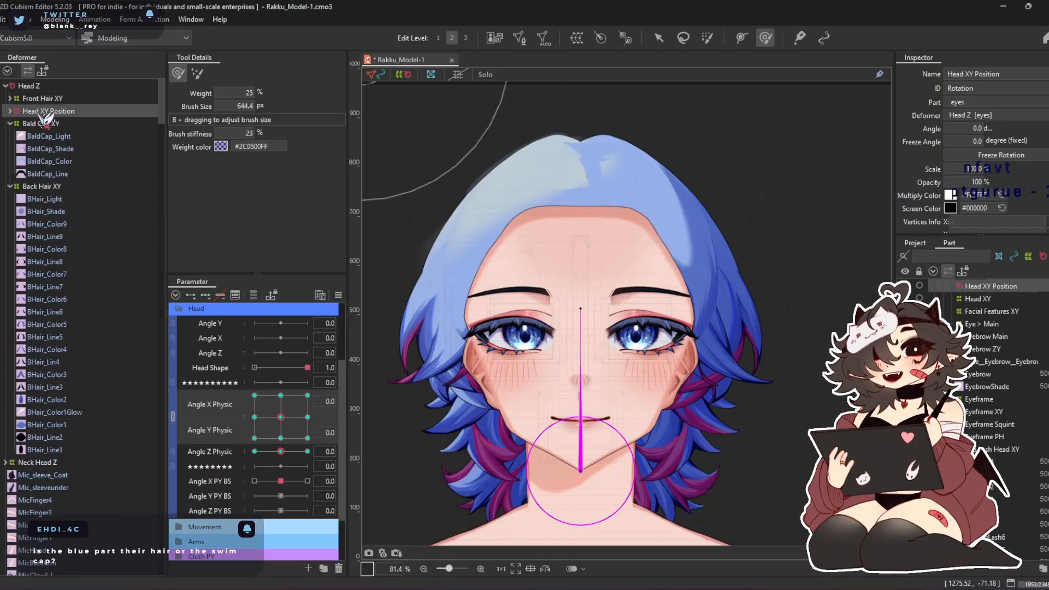
double_click(54, 124)
left_click(53, 147)
left_click(52, 137)
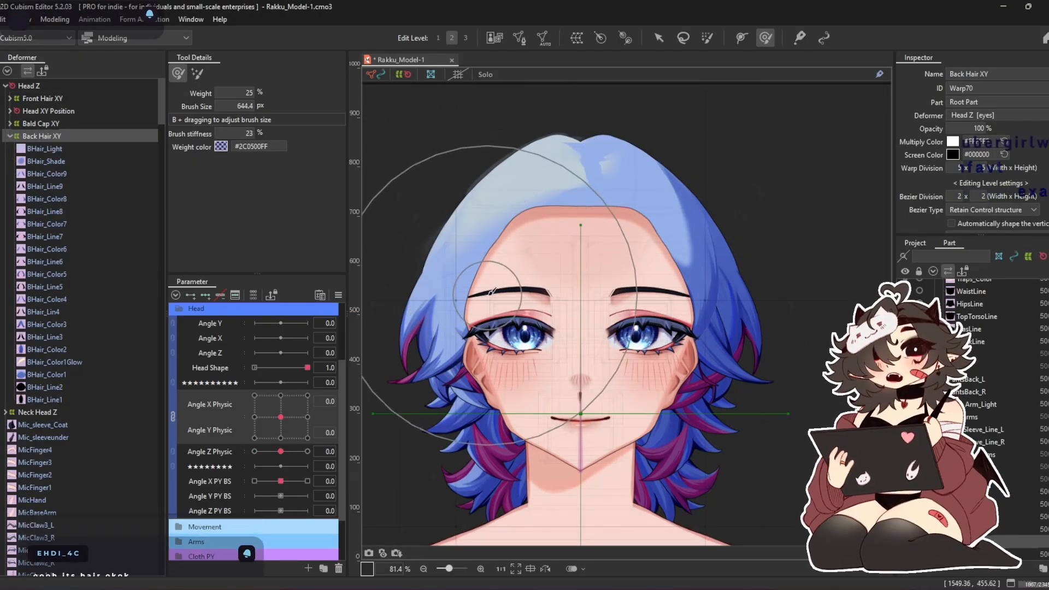
left_click_drag(557, 309, 572, 279)
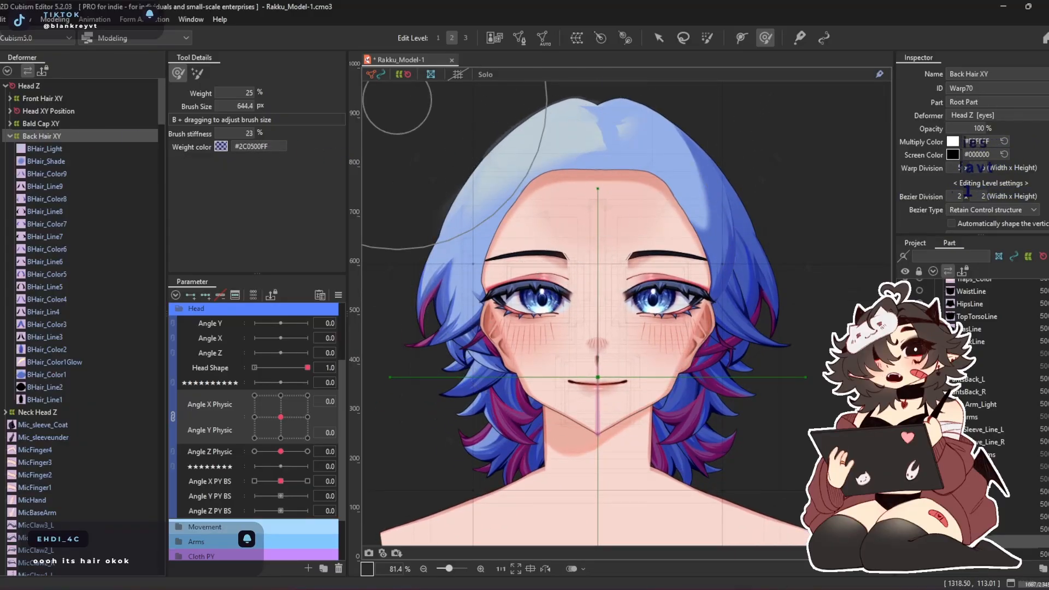
Select the Front Hair XY deformer and show the front hair parts over the head
left_click(54, 100)
scroll(923, 360, "up", 2)
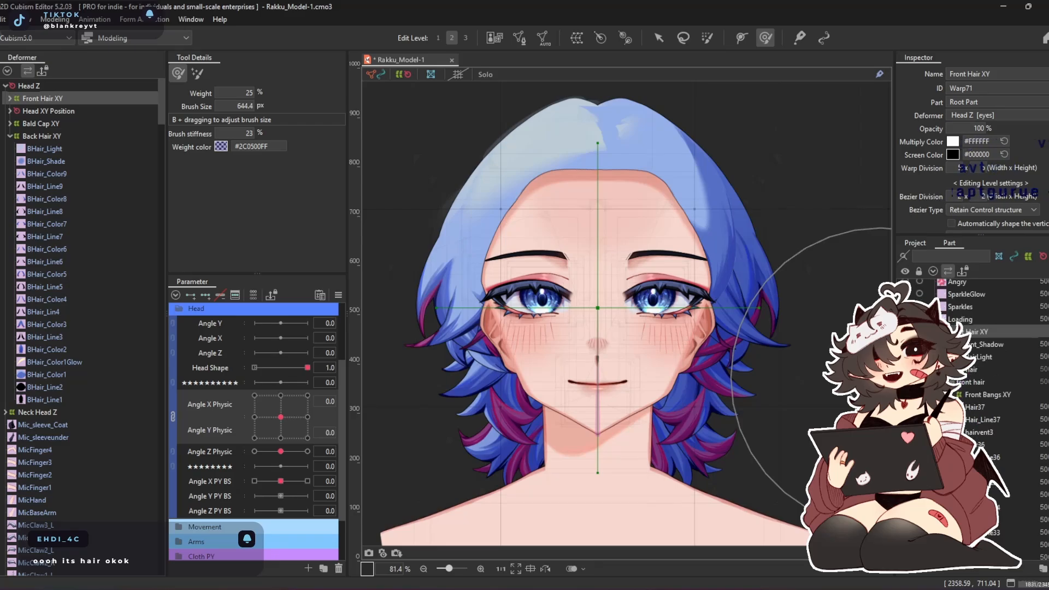
left_click(905, 344)
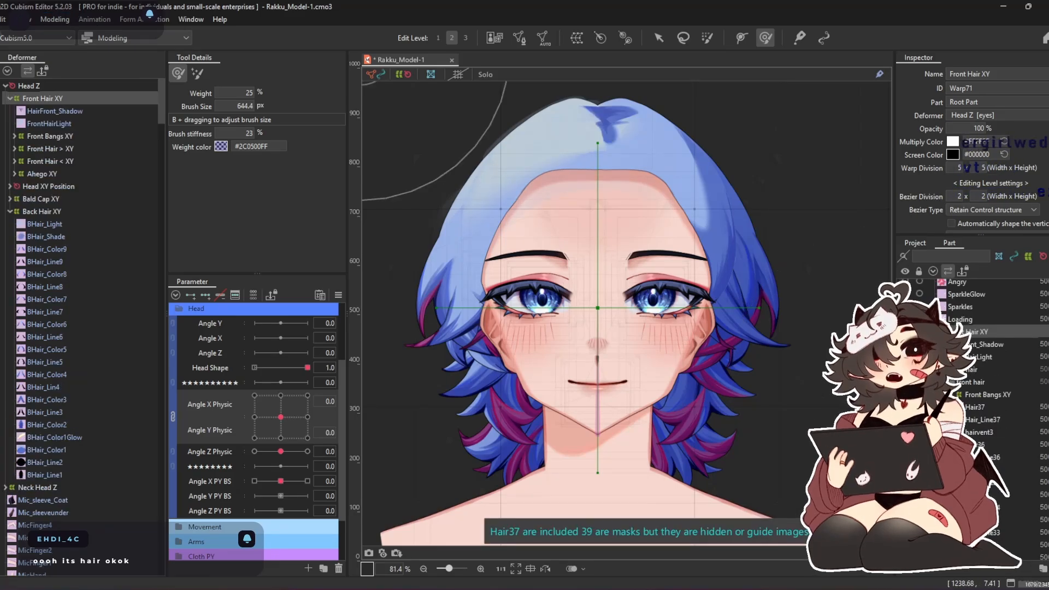
left_click(905, 369)
double_click(975, 382)
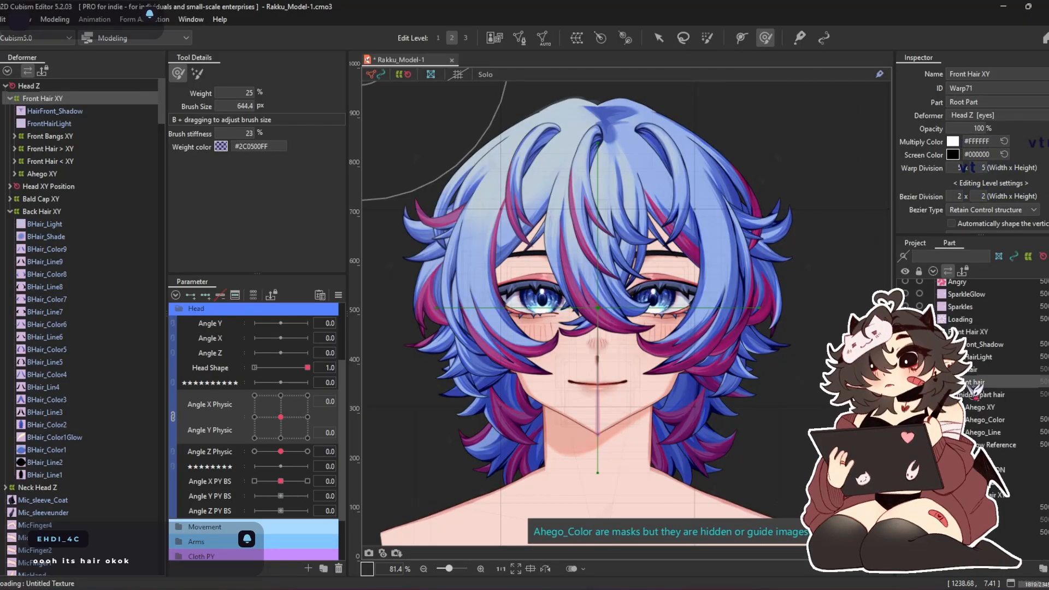
left_click(977, 397)
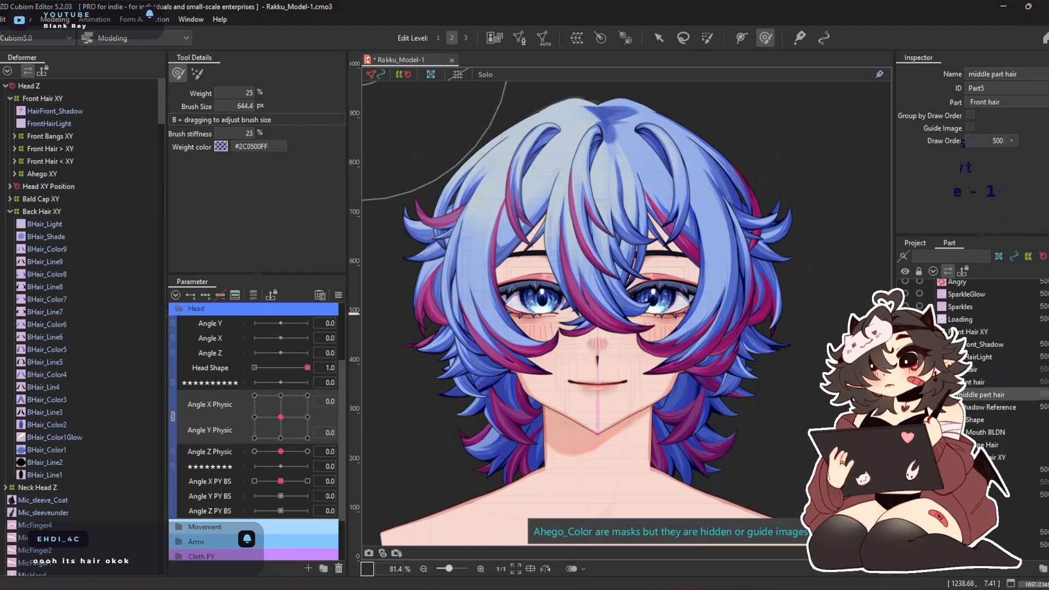
Set the Bald Cap XY deformer's opacity to 0% and inspect the roots of the front hair
left_click(41, 199)
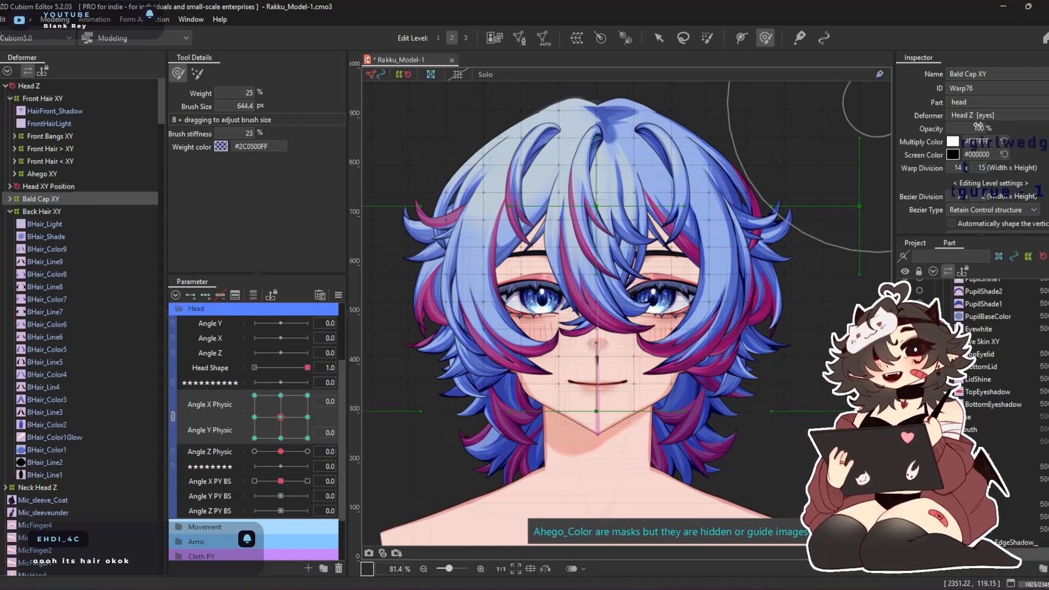
left_click_drag(980, 129, 923, 128)
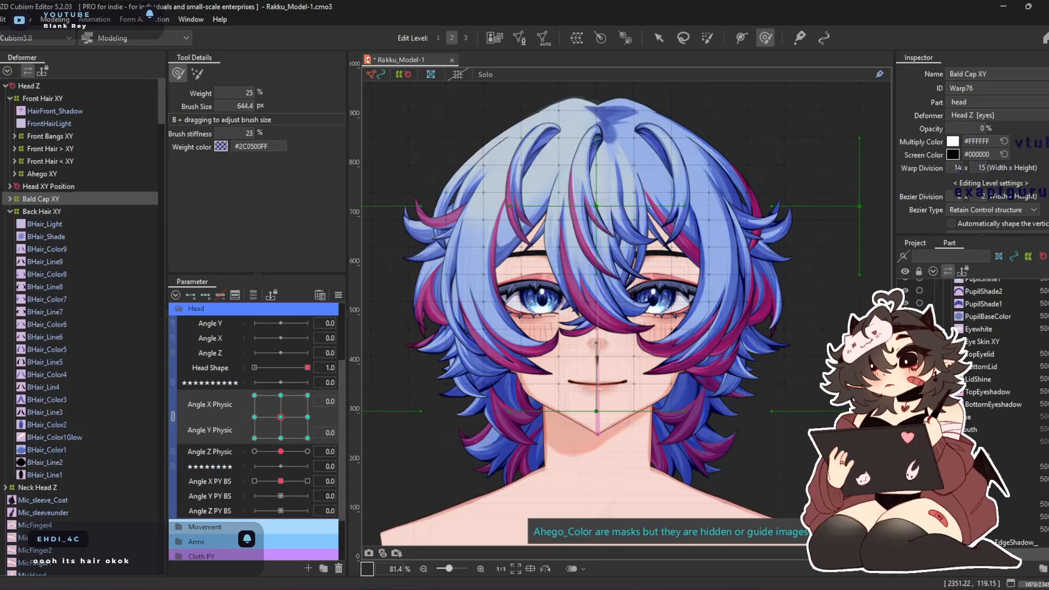
scroll(604, 129, "up", 10)
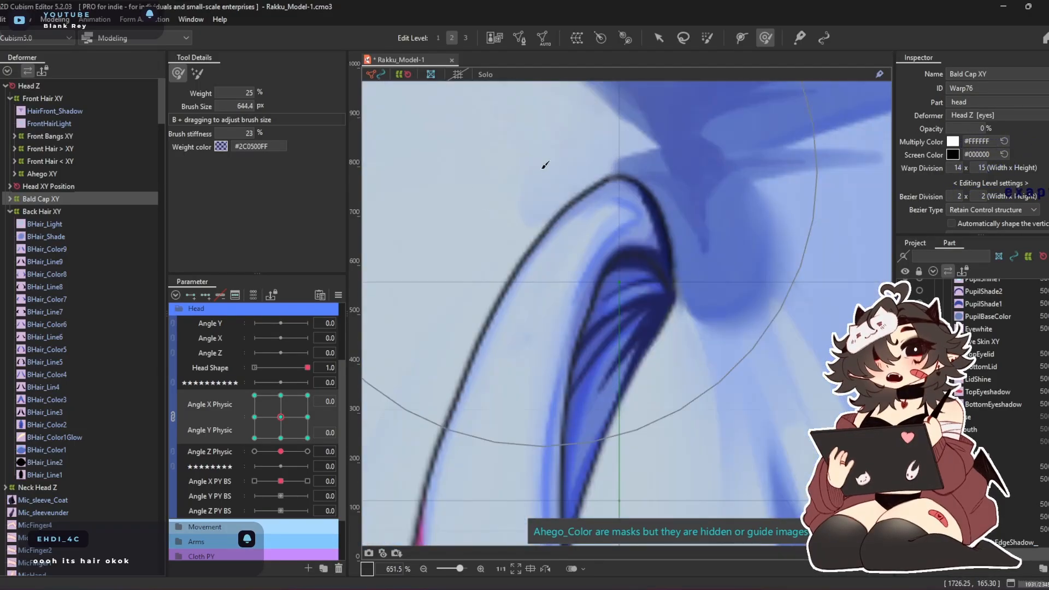
scroll(529, 184, "down", 8)
Try moving the whole Front Hair XY deformer lower on the head
left_click(662, 38)
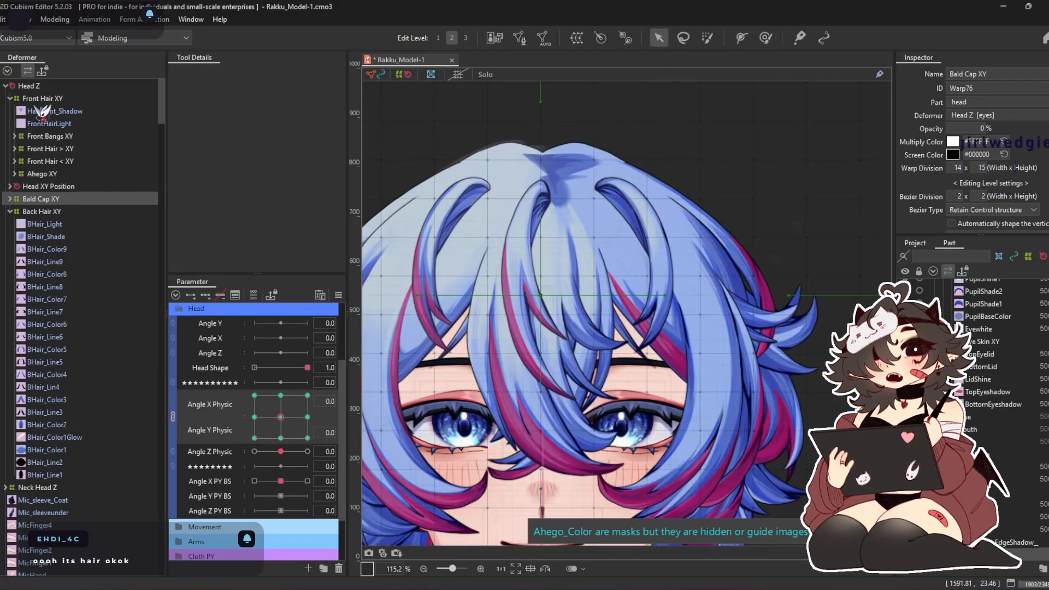
left_click(37, 100)
left_click_drag(550, 446, 554, 502)
key("ctrl+z")
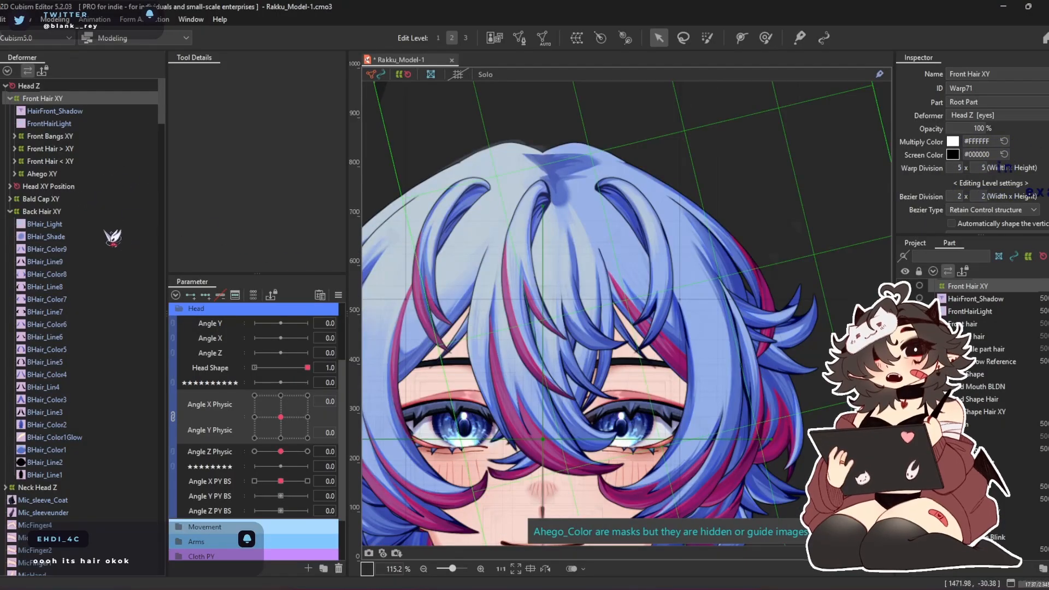
Restore the Bald Cap XY deformer's opacity to 100%
left_click(41, 199)
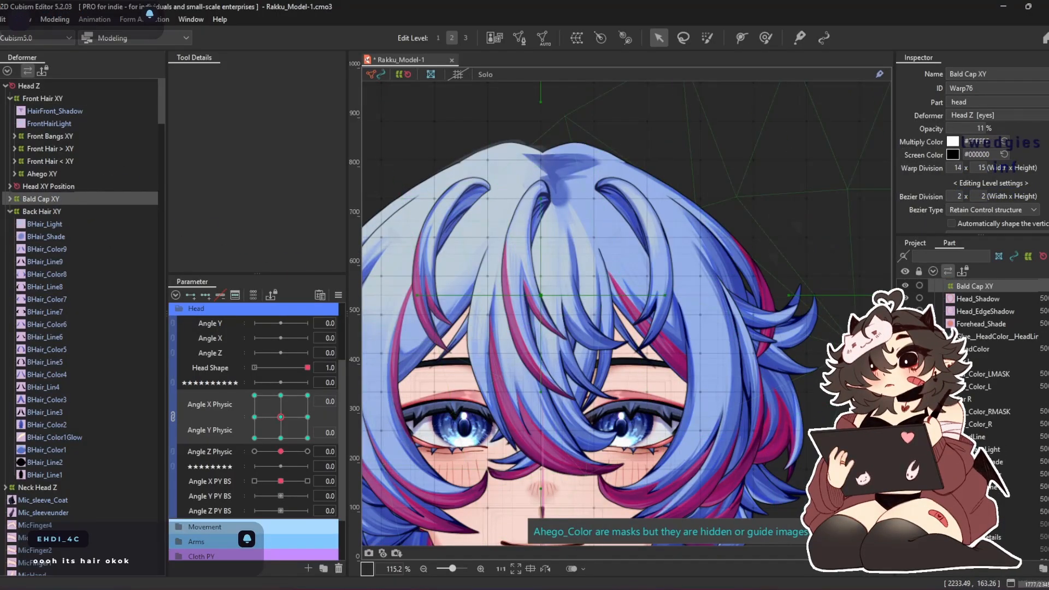
scroll(461, 216, "down", 3)
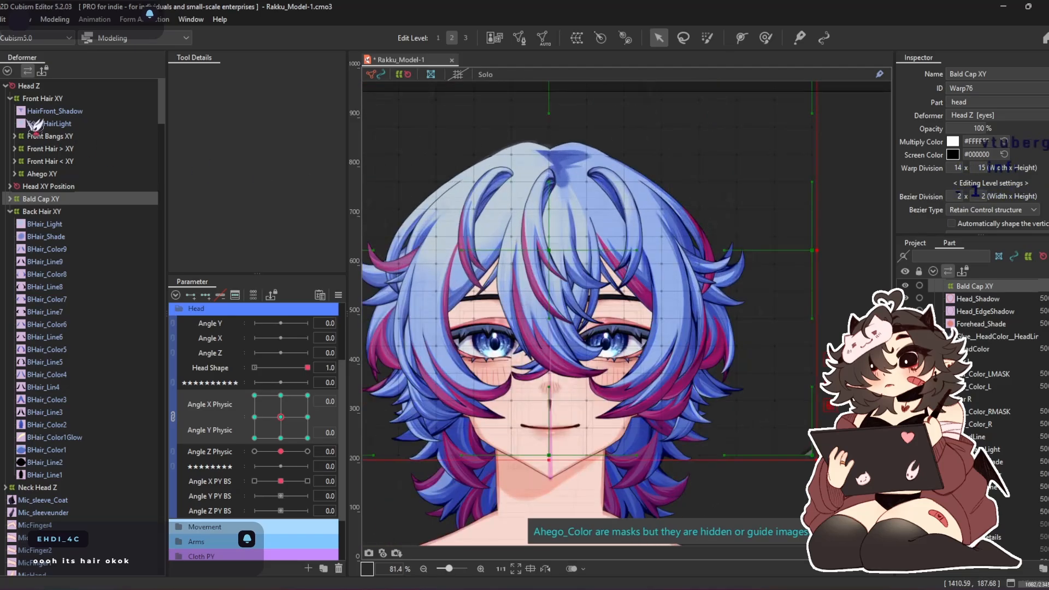
Try lowering Front Hair XY against the visible bald cap, and undo back to the hidden front hair
left_click(39, 99)
left_click_drag(559, 351, 560, 378)
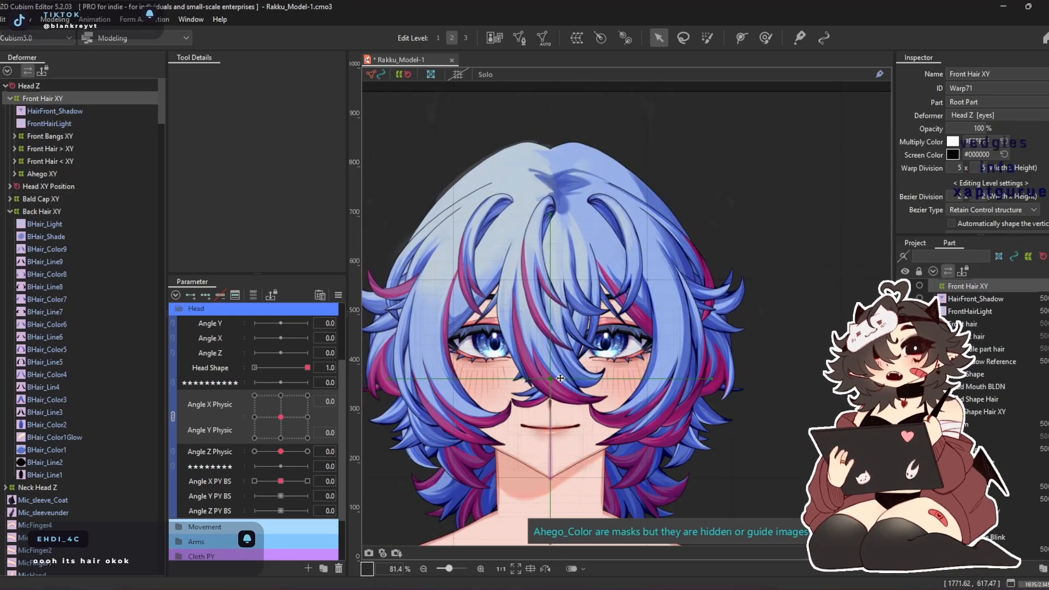
key("ctrl+z")
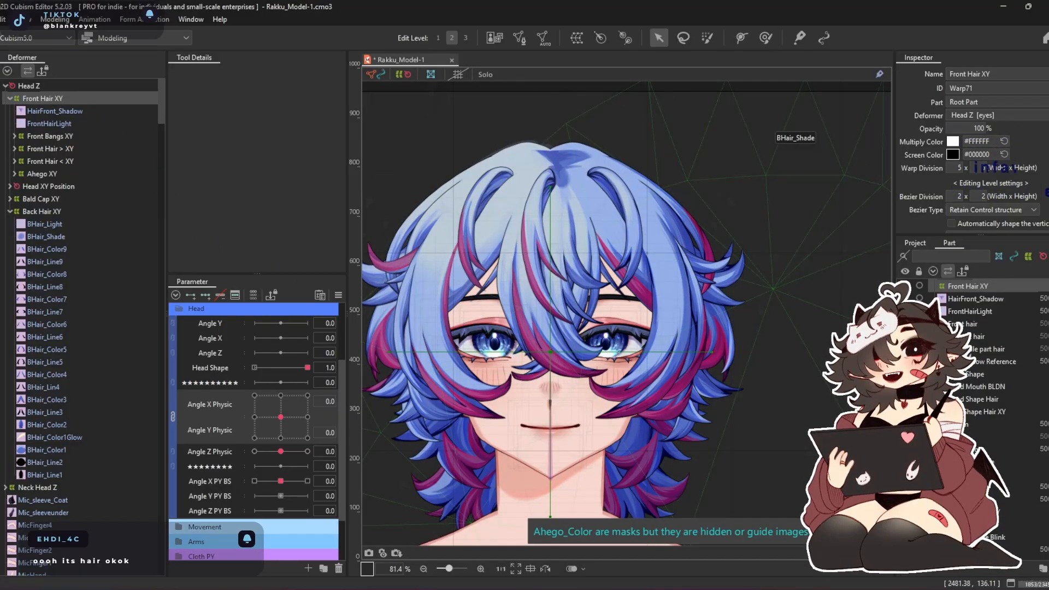
key("ctrl+z")
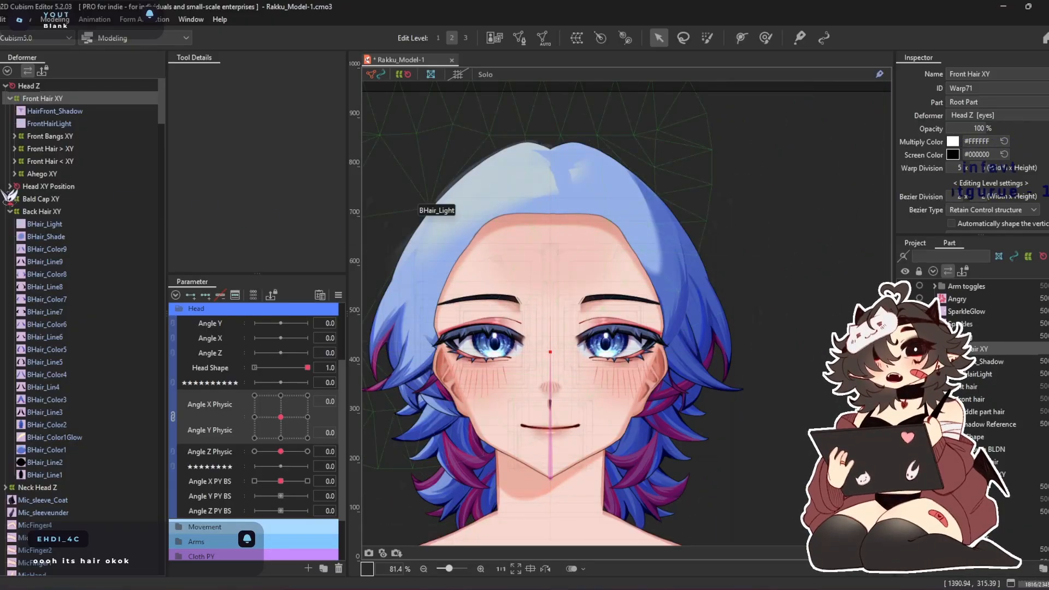
Select and collapse the Back Hair XY deformer, and unlink Angle X Physic from Angle Y Physic
scroll(75, 298, "down", 5)
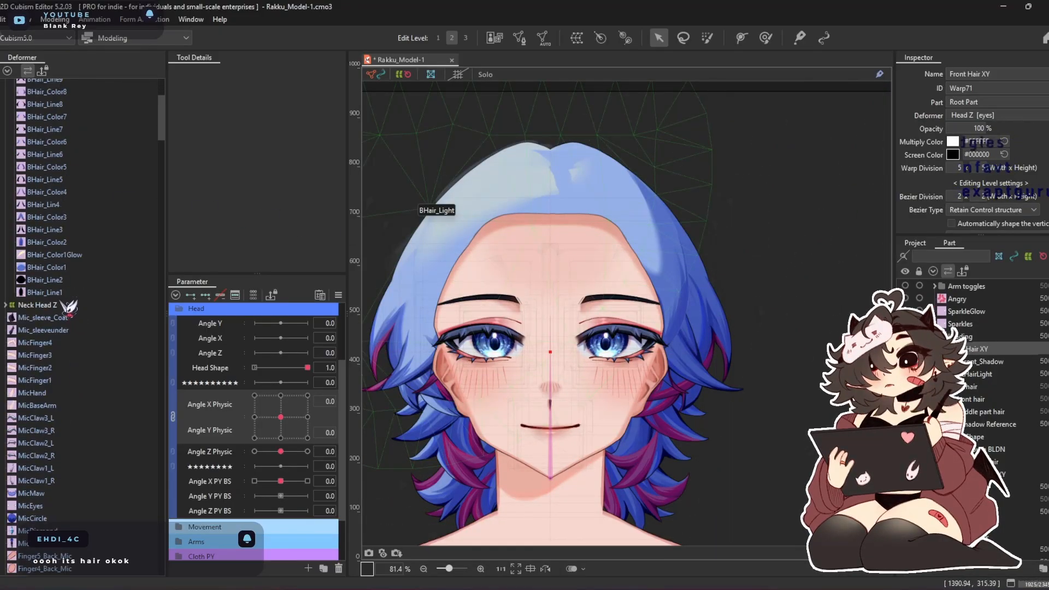
scroll(68, 309, "up", 5)
left_click(49, 212)
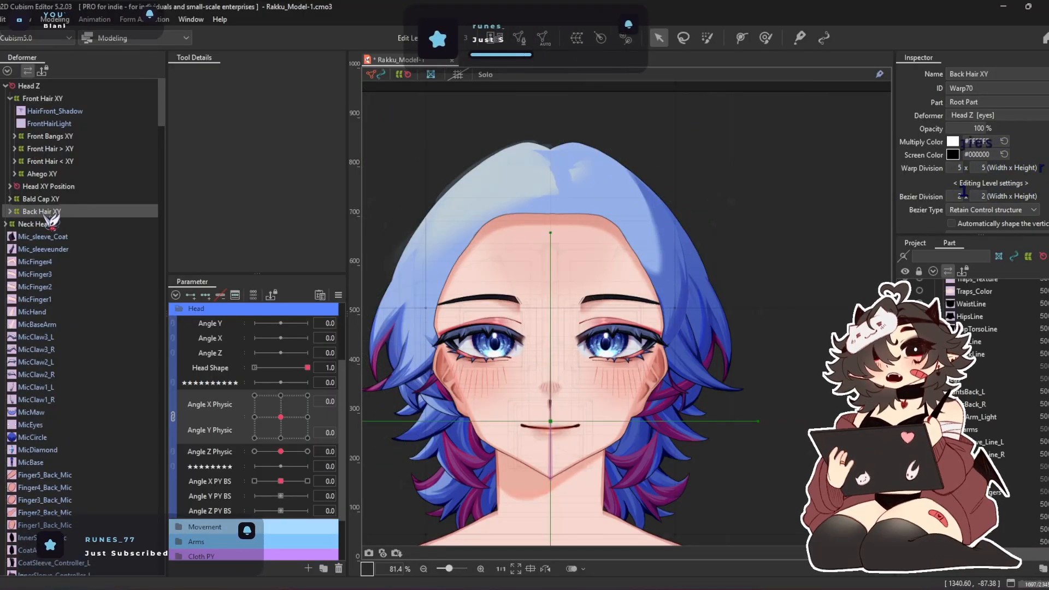
scroll(525, 235, "down", 2)
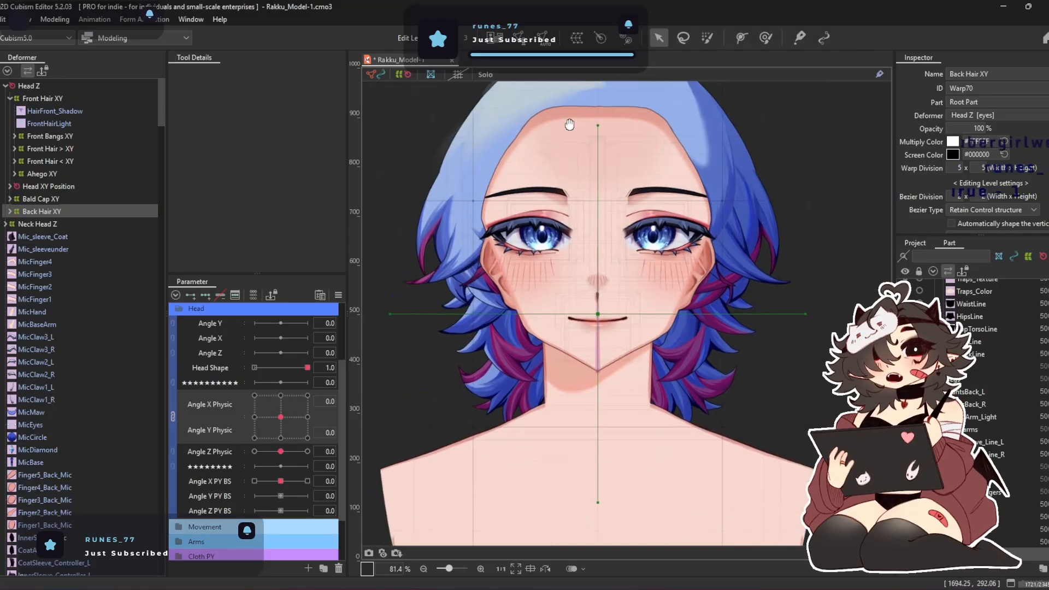
left_click_drag(570, 177, 548, 214)
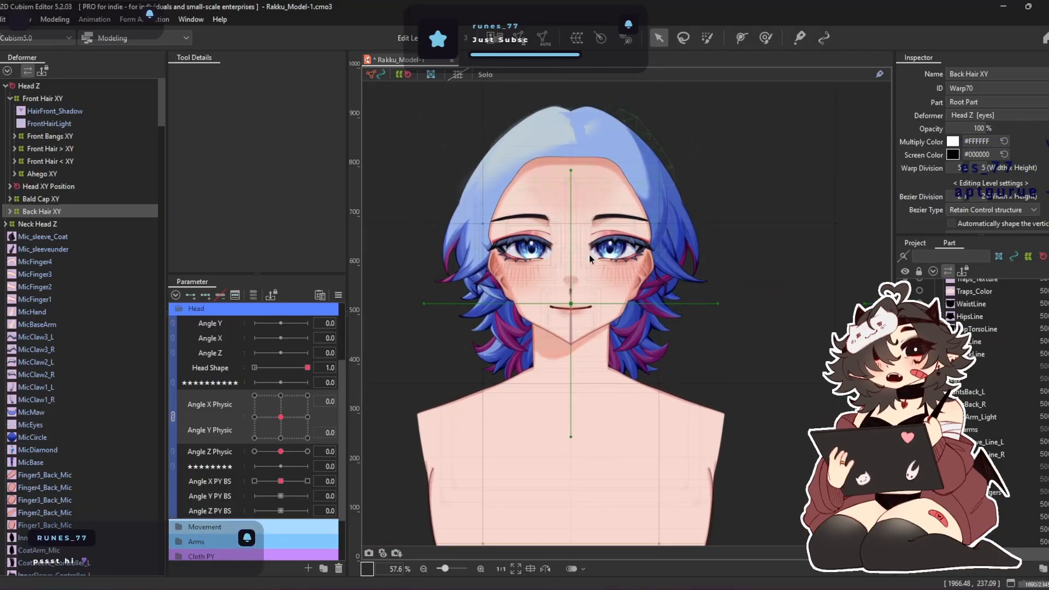
scroll(545, 281, "up", 2)
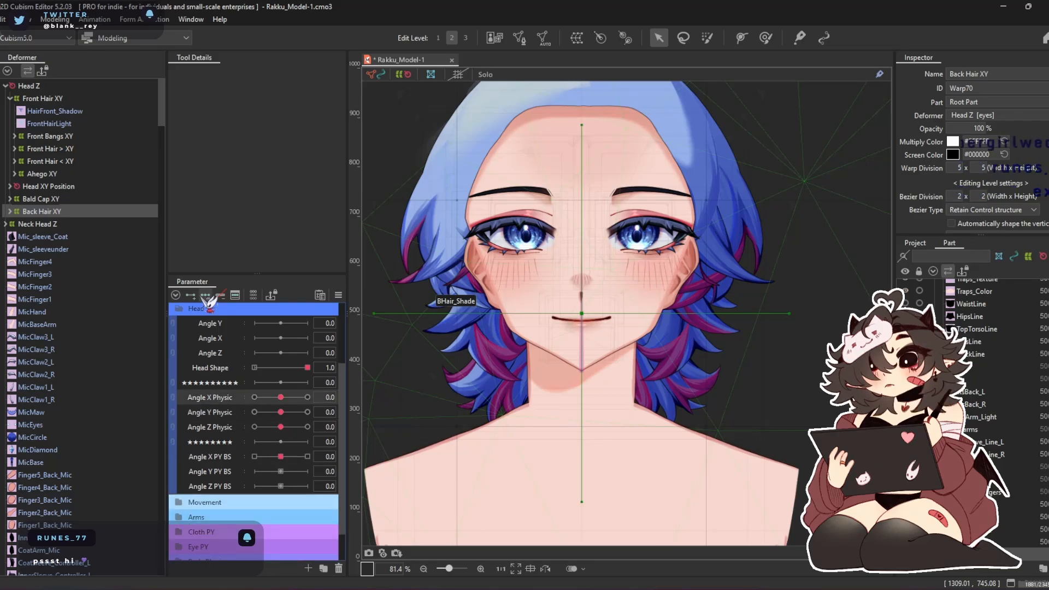
Add three keyforms on Angle X Physic to Back Hair XY and, at -30, shift the deformer toward the back of the head
left_click_drag(278, 397, 254, 397)
scroll(634, 266, "down", 2)
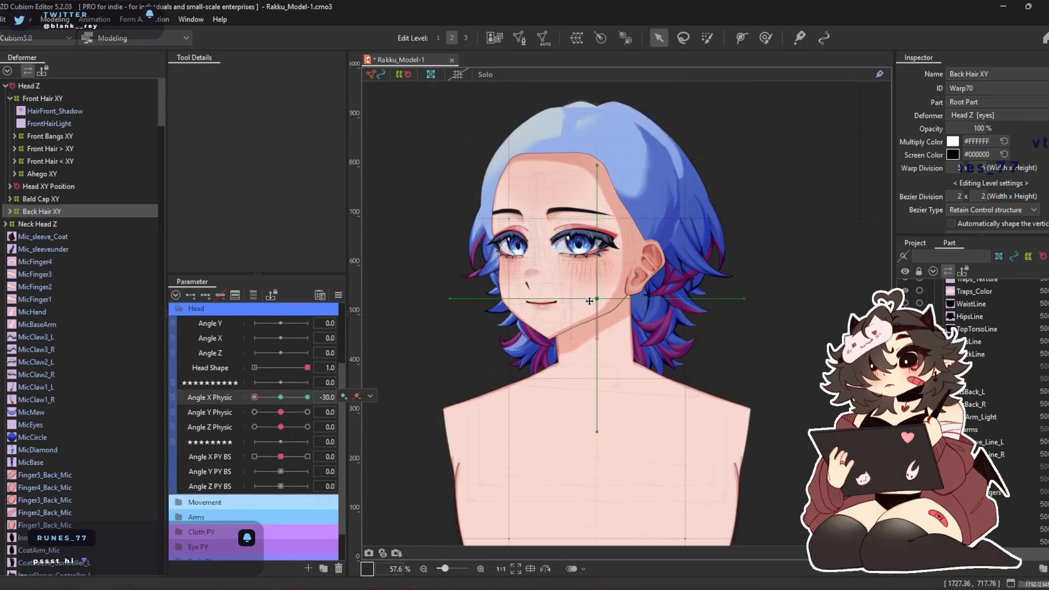
left_click_drag(593, 303, 613, 307)
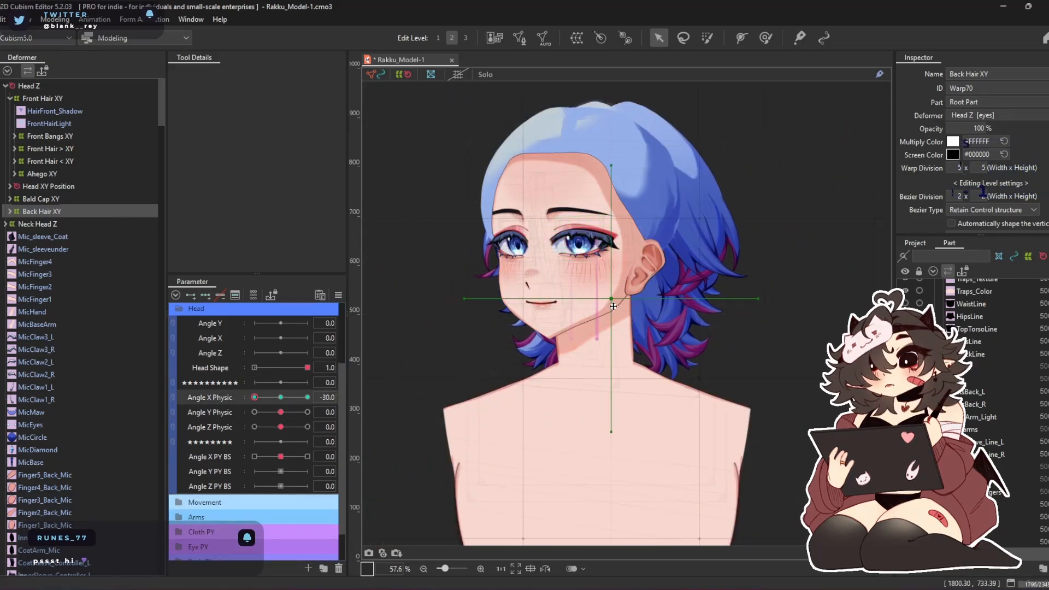
At Angle X Physic 30, shift Back Hair XY toward the back of the head, and recheck its placement at -30
left_click_drag(255, 397, 307, 397)
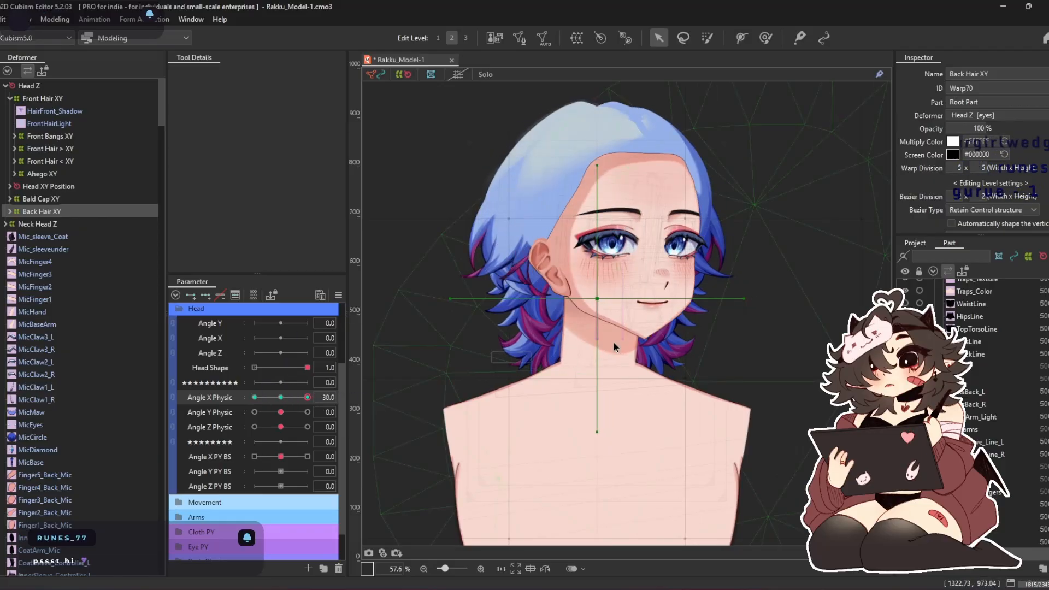
left_click_drag(592, 298, 573, 300)
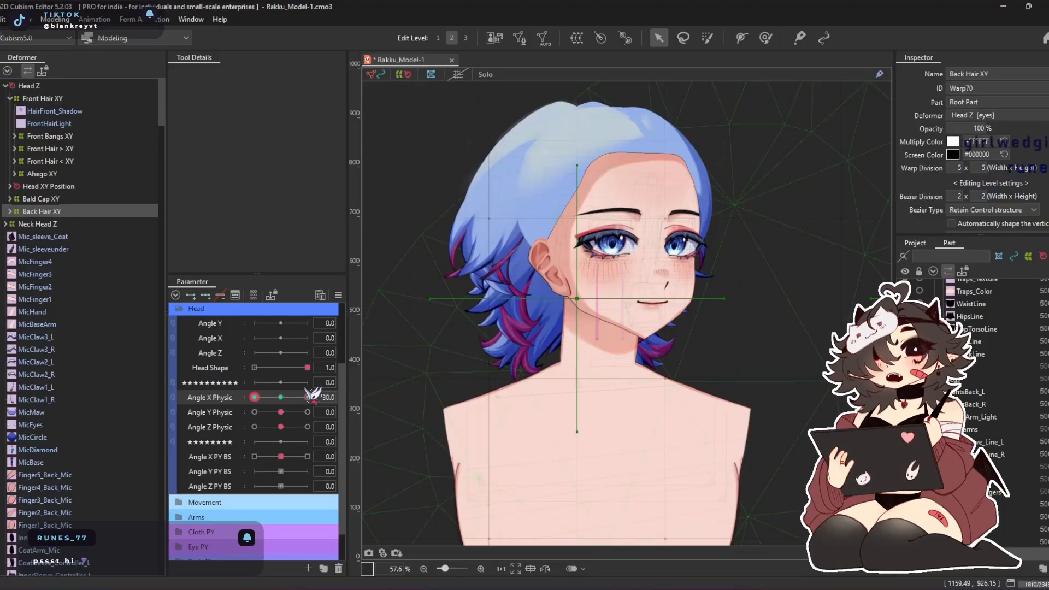
left_click_drag(312, 403, 213, 412)
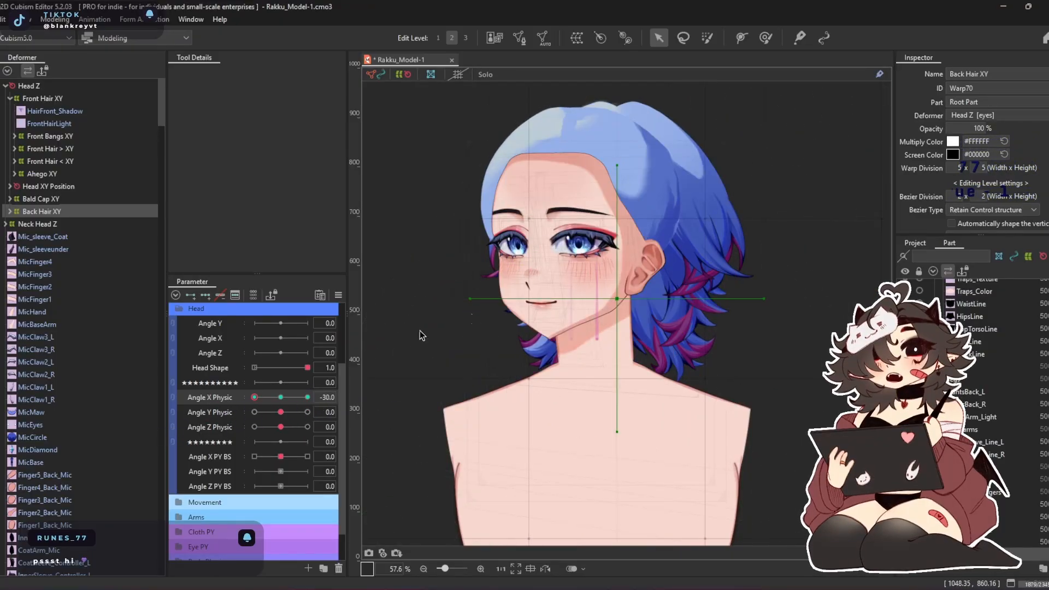
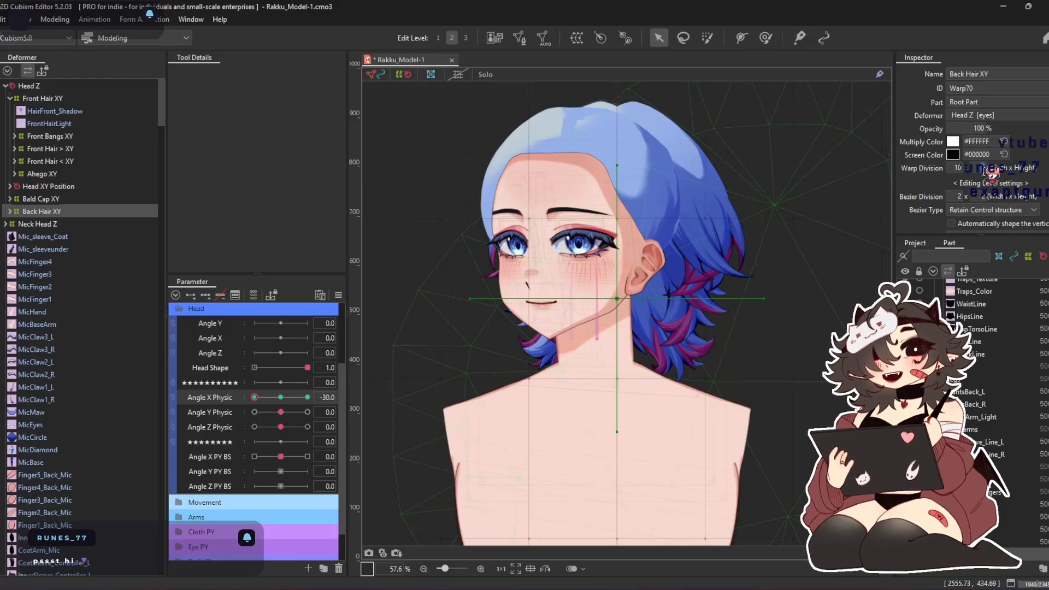
Reshape Back Hair XY with the deform brush at Angle X Physic -30 and again at 30
left_click(765, 37)
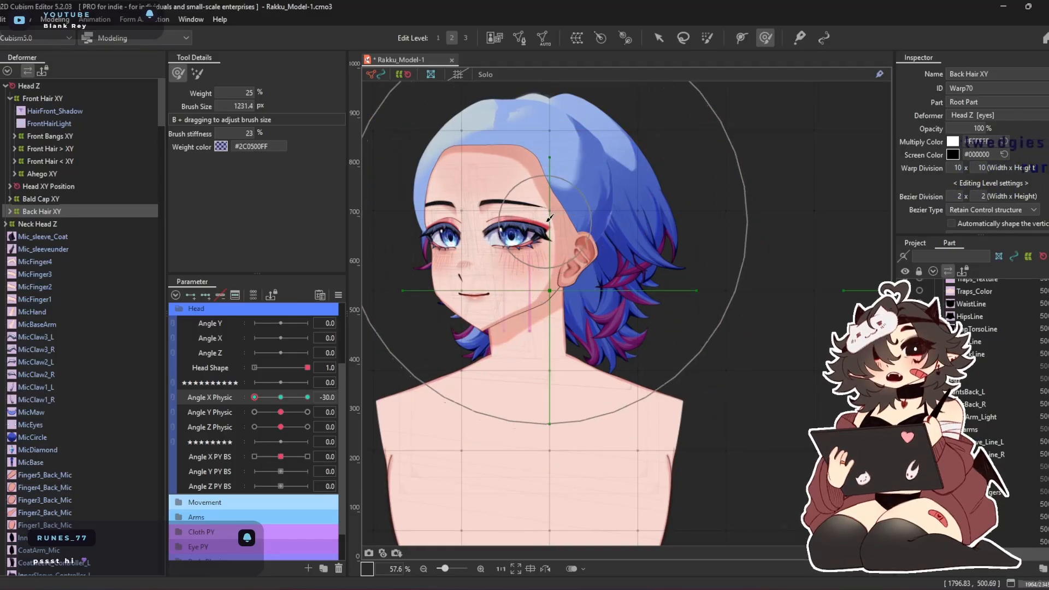
left_click_drag(513, 237, 481, 233)
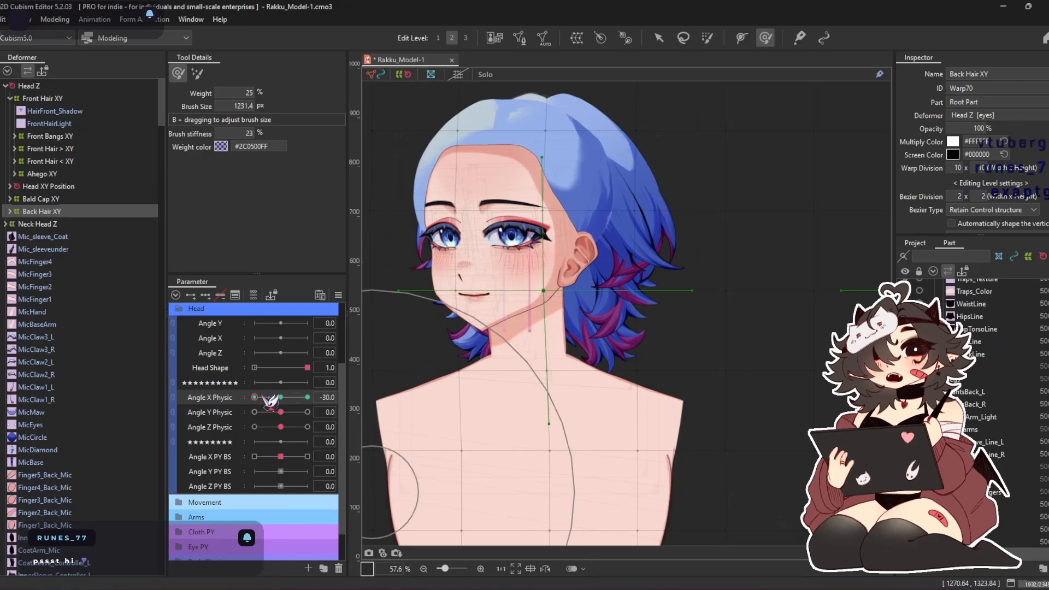
left_click_drag(270, 400, 307, 397)
mouse_move(556, 294)
left_mouse_down()
mouse_move(514, 307)
mouse_move(555, 308)
mouse_move(545, 252)
left_mouse_up()
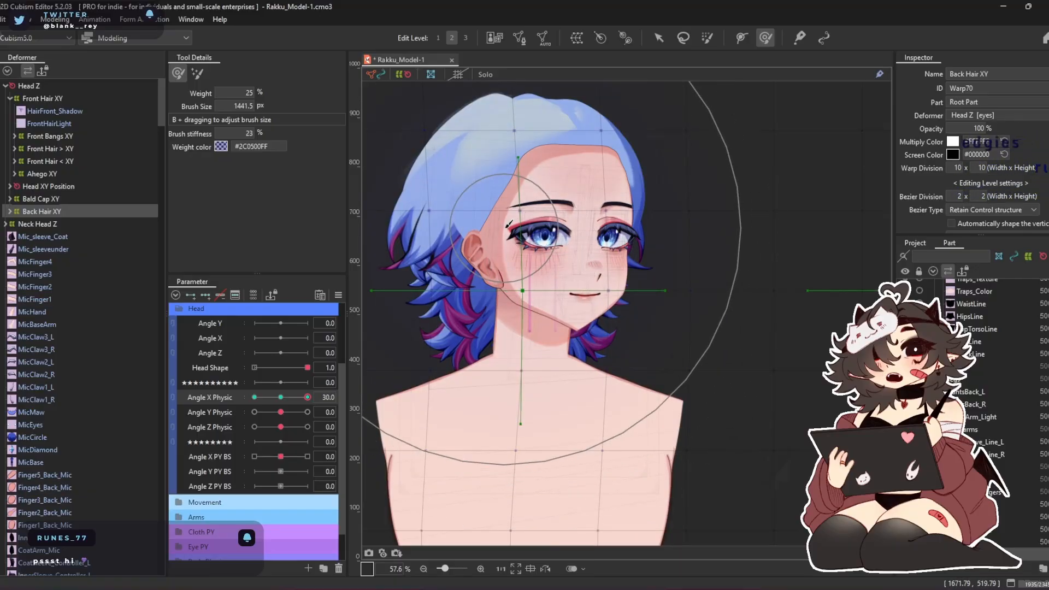
left_click_drag(494, 224, 565, 257)
left_click_drag(549, 141, 558, 142)
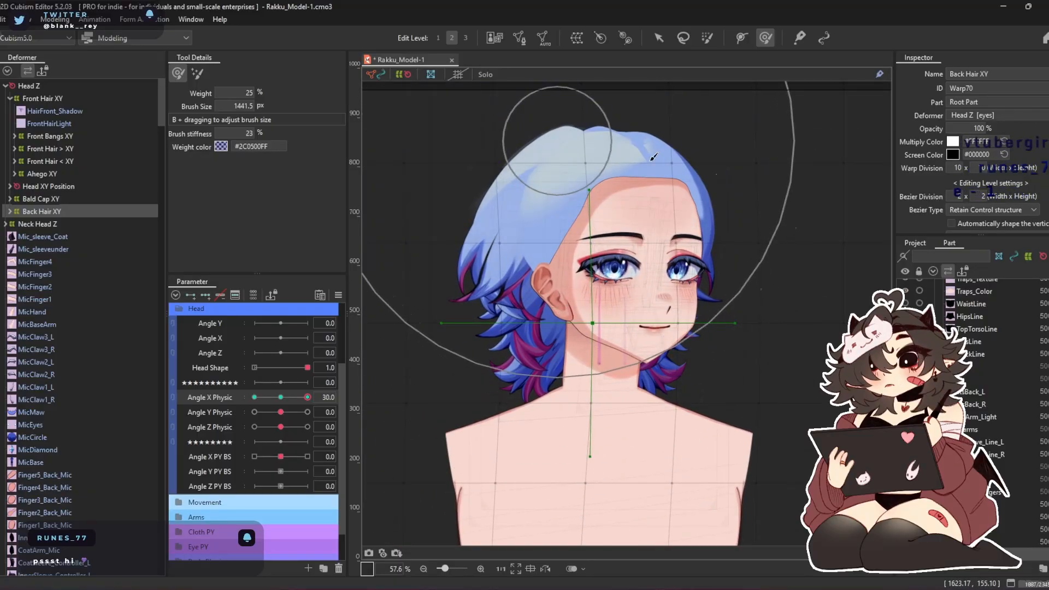
left_click_drag(704, 324, 729, 326)
left_click_drag(525, 380, 505, 378)
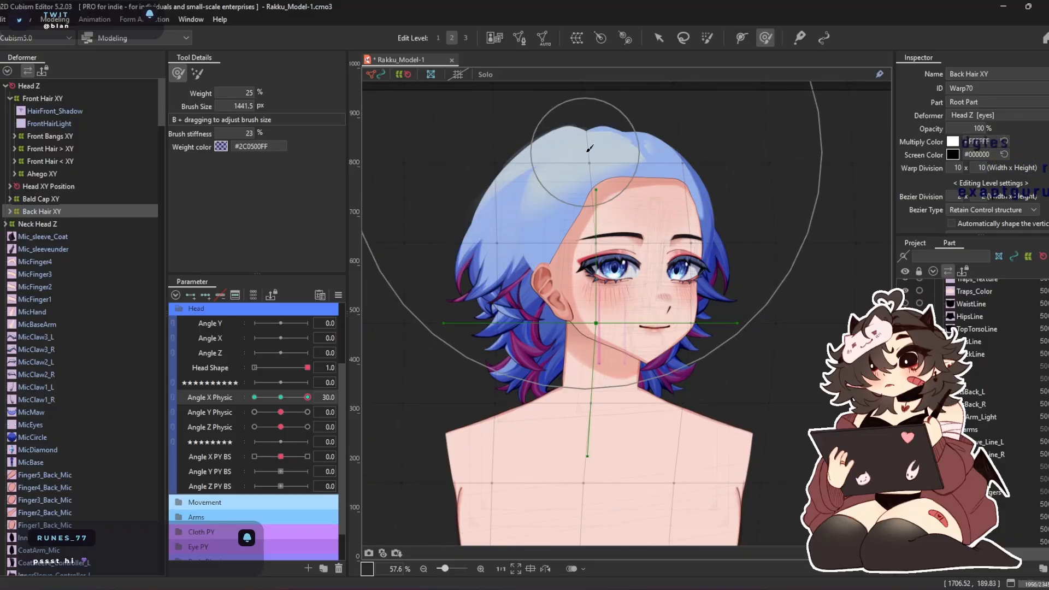
Compare the turned poses and push Back Hair XY toward the back of the head at Angle X Physic -30
scroll(583, 142, "up", 3)
left_click_drag(304, 401, 243, 398)
left_click(280, 397)
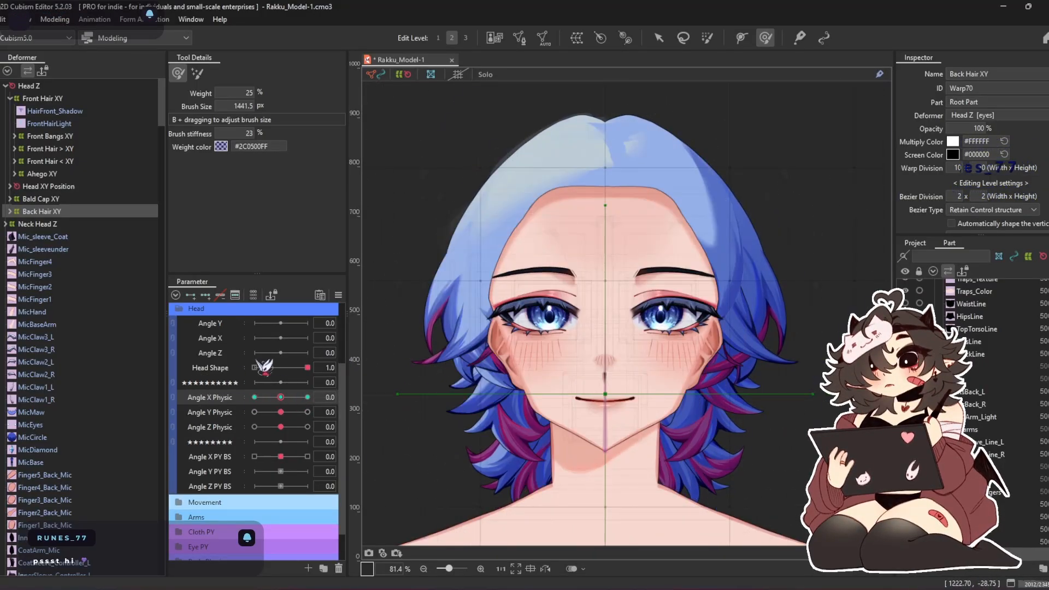
left_click_drag(280, 397, 214, 382)
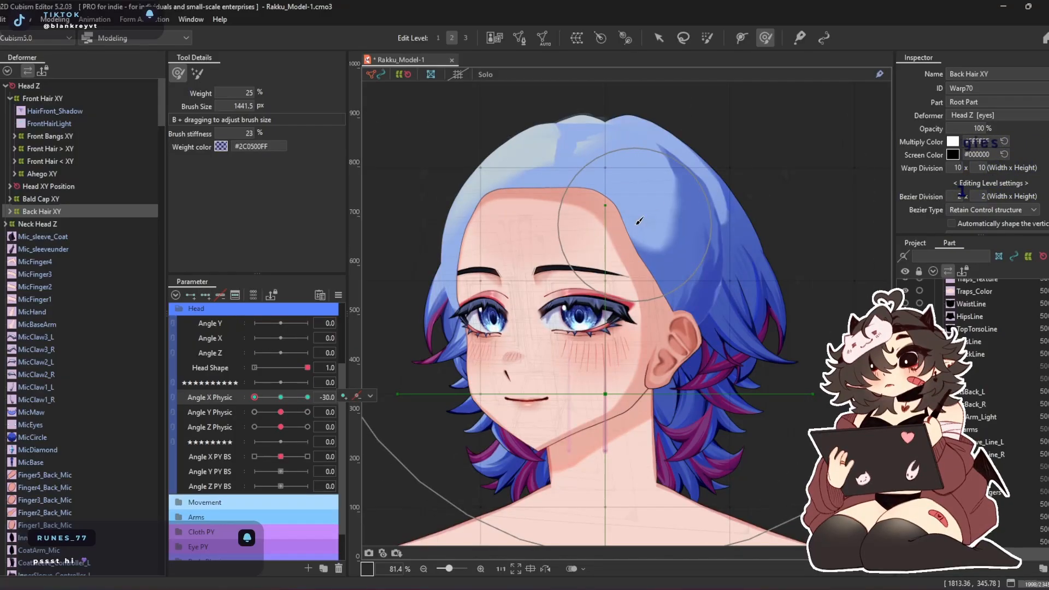
scroll(635, 223, "down", 3)
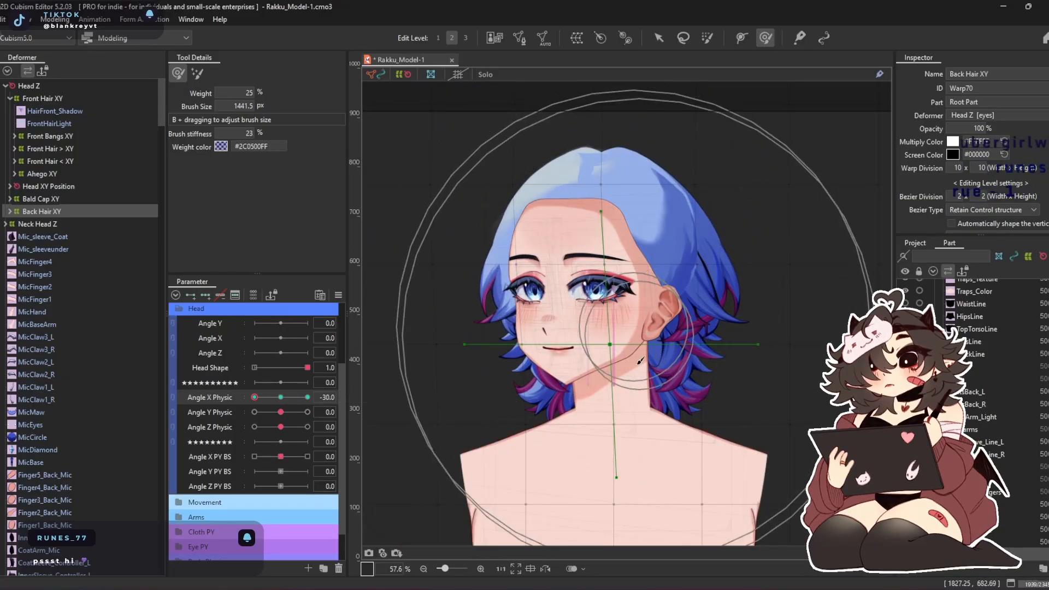
mouse_move(629, 329)
left_mouse_down()
mouse_move(645, 382)
mouse_move(699, 331)
left_mouse_up()
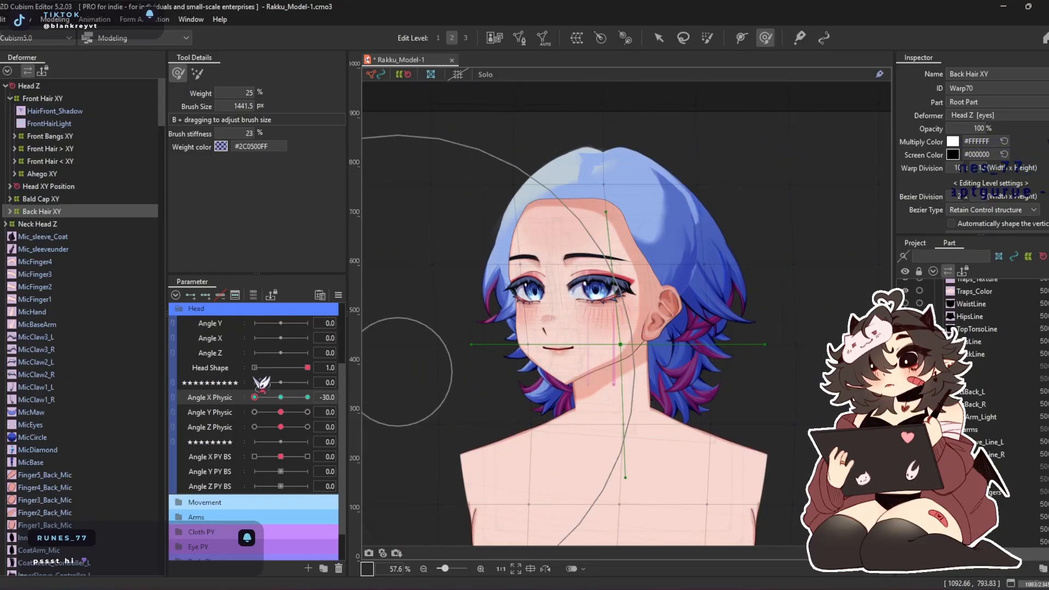
Check the back hair meshes at Angle X Physic 0 and set Back Hair XY's warp division to 20 x 20
left_click(280, 397)
left_click(10, 211)
left_click(68, 286)
left_click(69, 361)
left_click(68, 437)
double_click(52, 212)
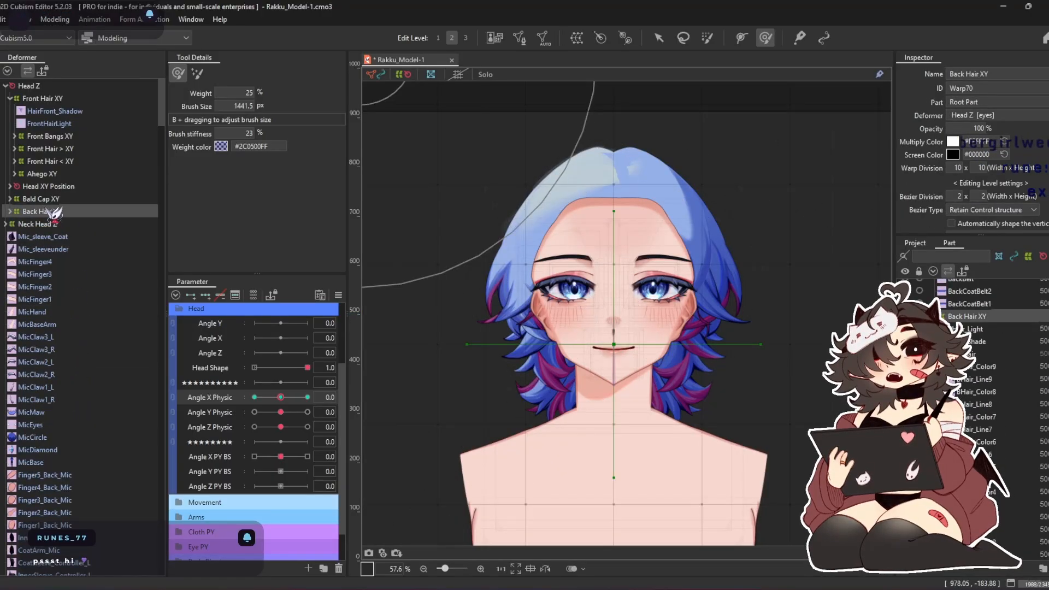
left_click_drag(721, 280, 719, 272)
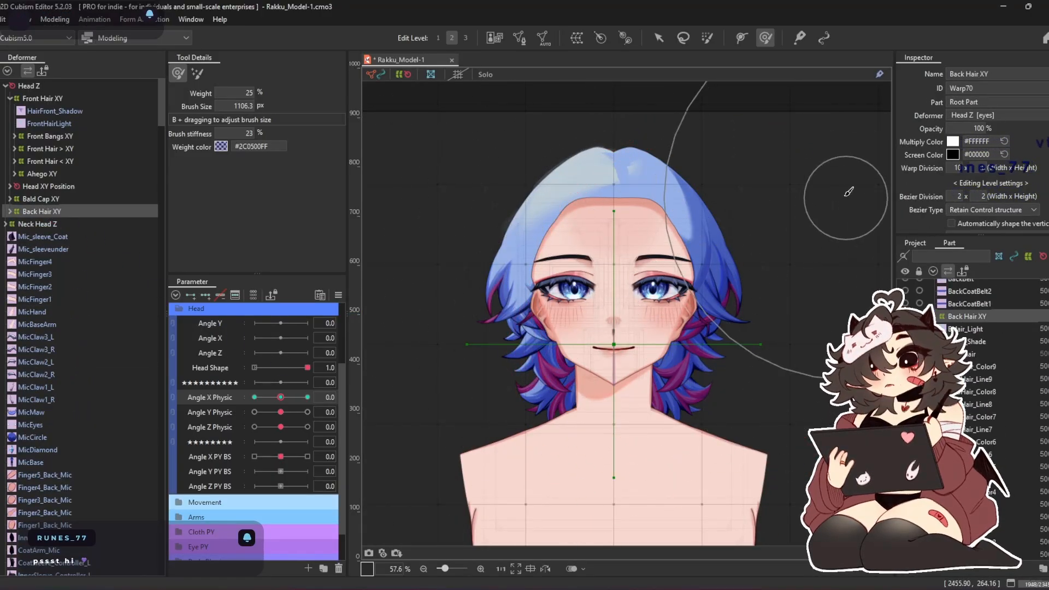
left_click_drag(981, 168, 998, 172)
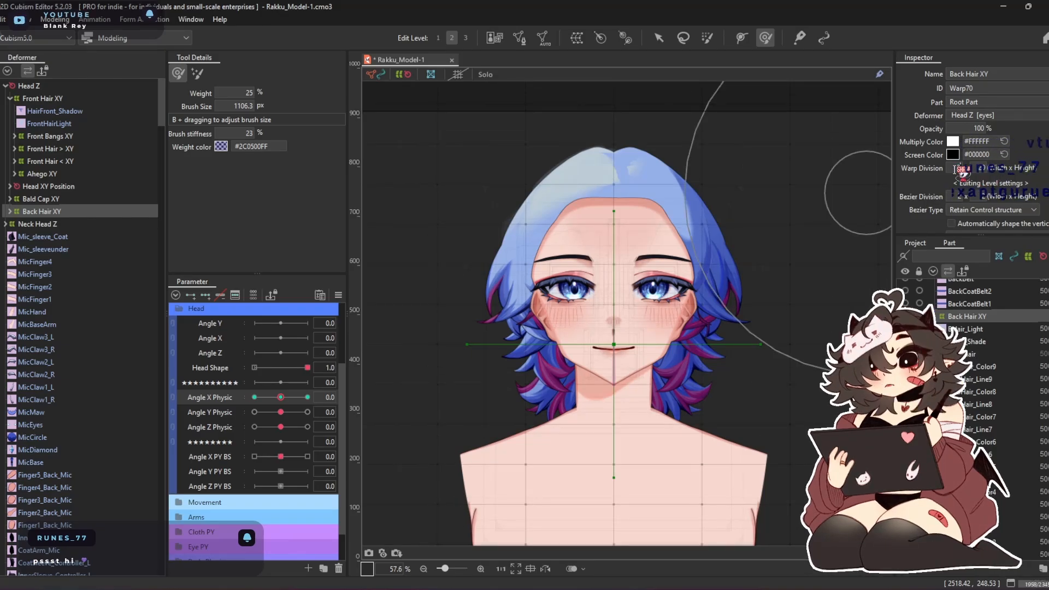
left_click_drag(726, 265, 716, 265)
Reduce the deform brush to about 943 px and pull Back Hair XY's upper area toward the face at Angle X Physic -30
scroll(707, 272, "up", 2)
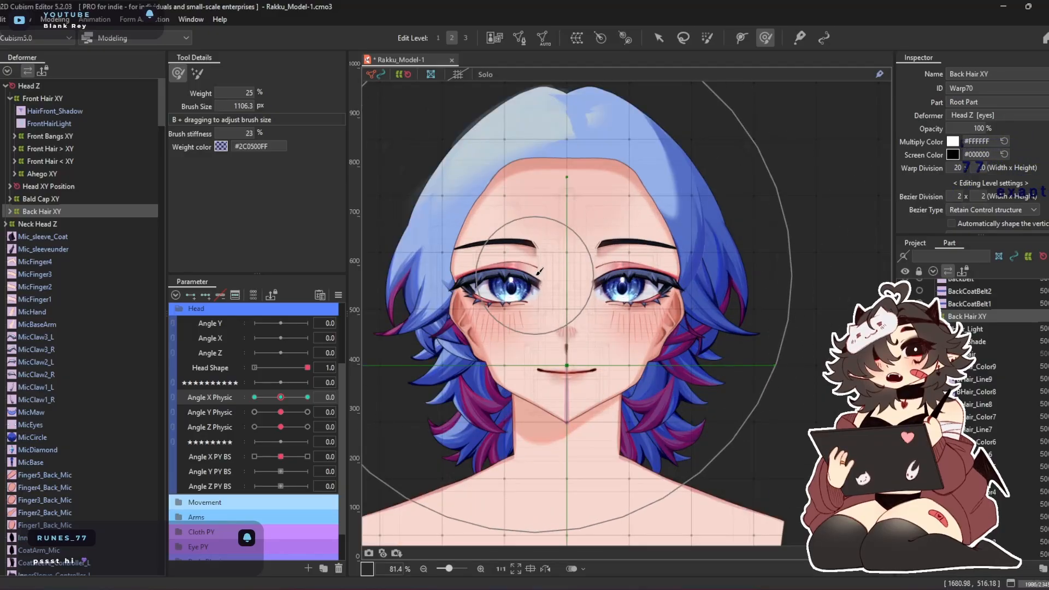
scroll(541, 276, "down", 2)
key("b")
left_click_drag(553, 335, 550, 267)
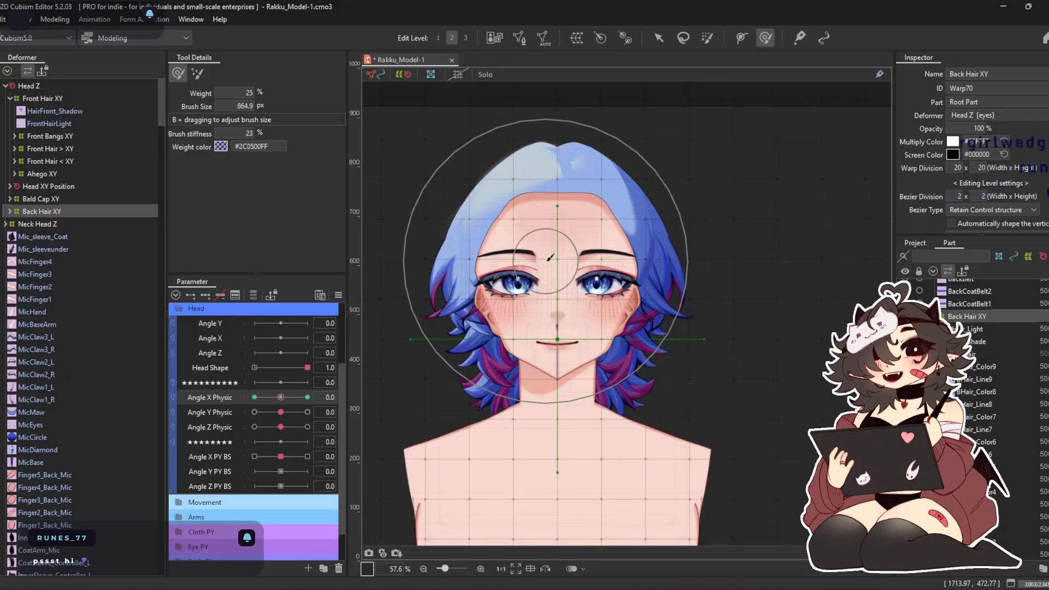
left_click_drag(281, 397, 254, 397)
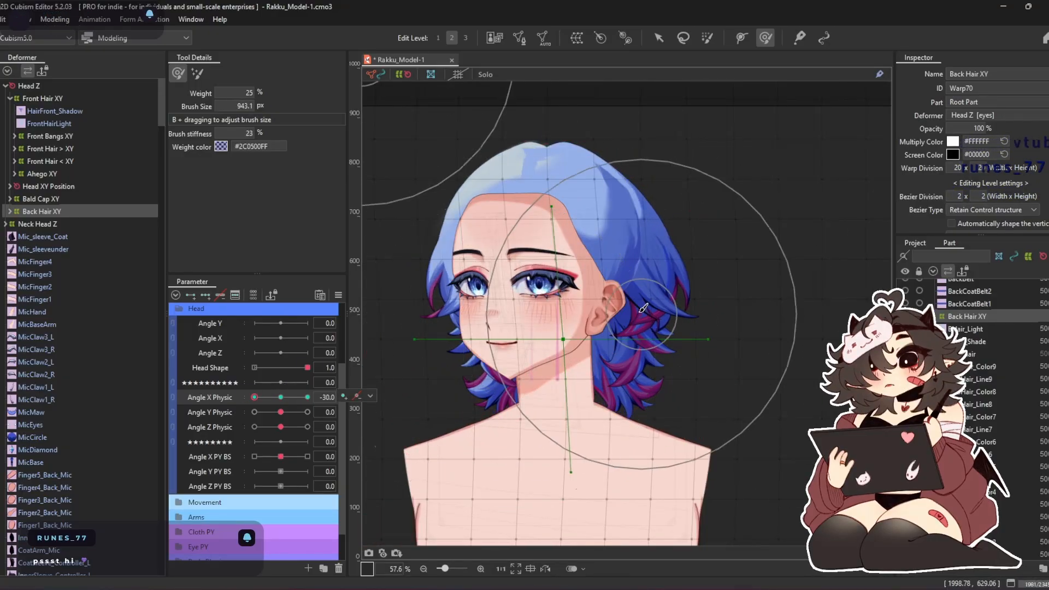
mouse_move(605, 252)
left_mouse_down()
mouse_move(575, 252)
mouse_move(631, 248)
mouse_move(552, 263)
mouse_move(668, 254)
mouse_move(545, 268)
mouse_move(641, 257)
mouse_move(564, 258)
left_mouse_up()
key("ctrl+z")
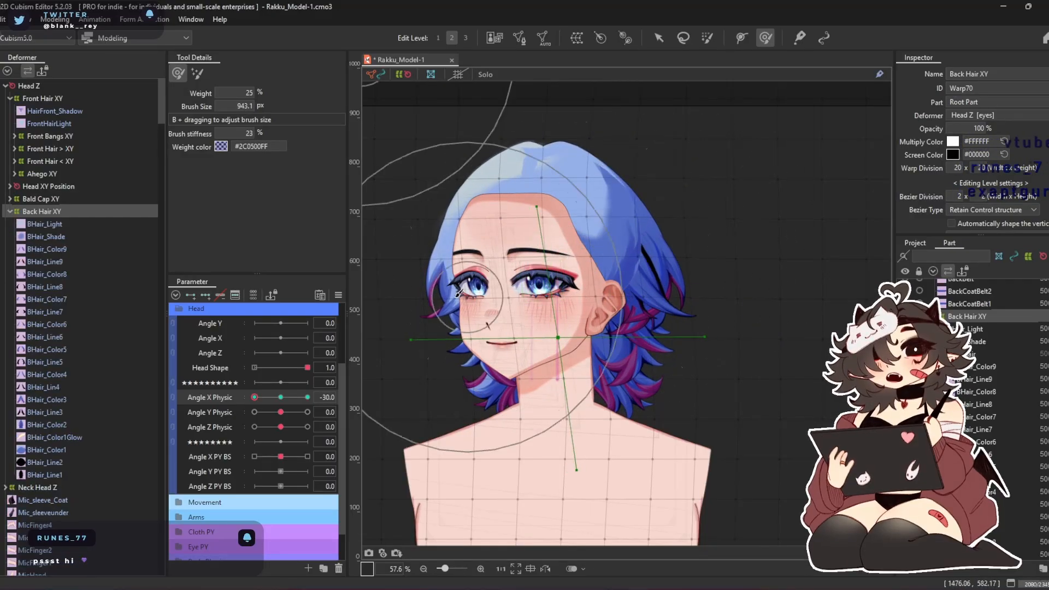
Replace BHair_Line9's mesh with a copy of BHair_Color9's mesh, and check the other back hair color meshes
left_click(70, 261)
key("v")
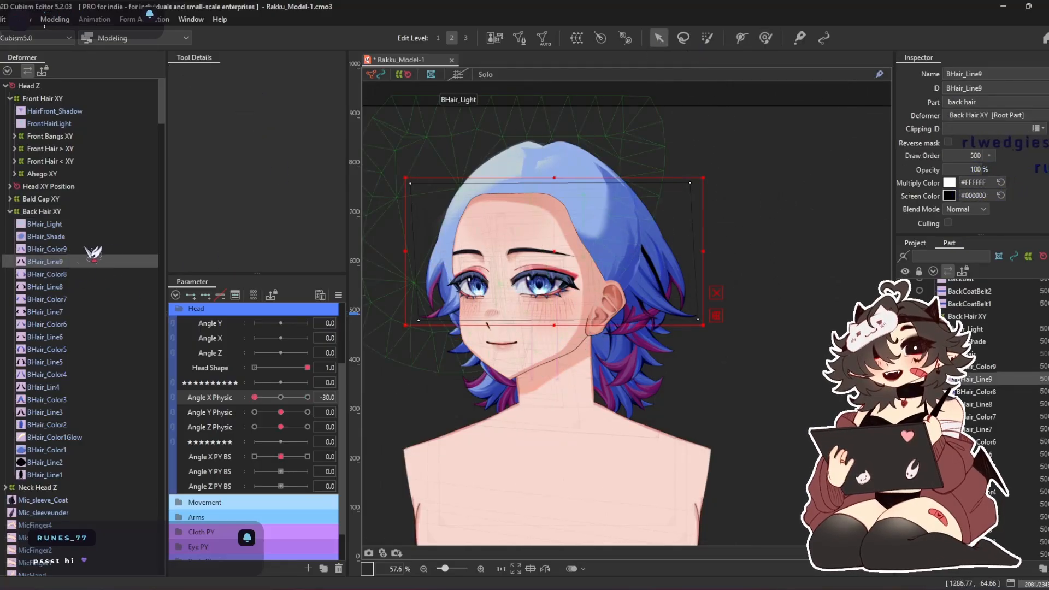
left_click(61, 249)
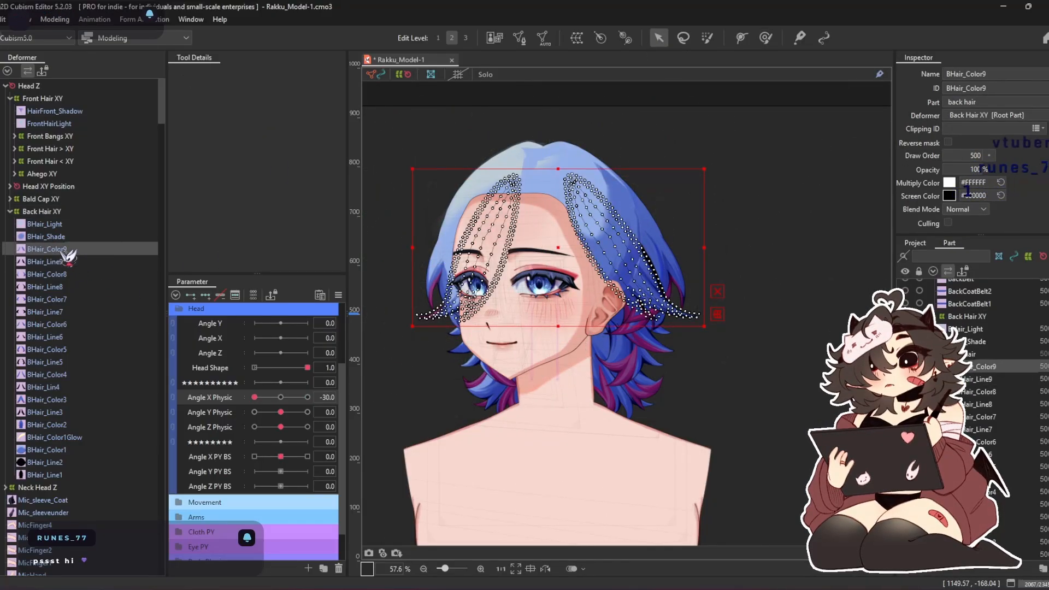
left_click(279, 397)
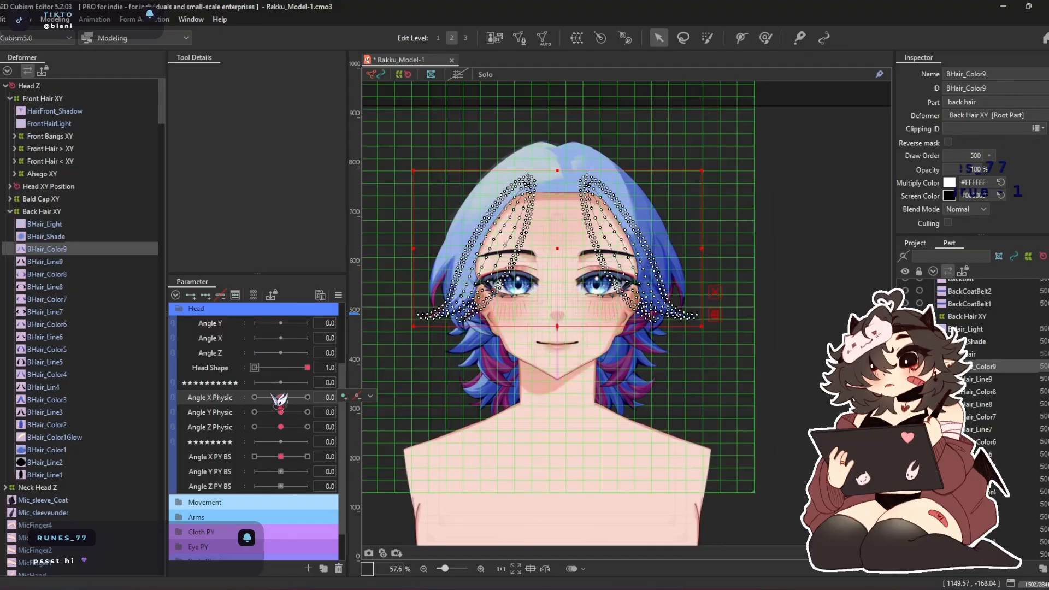
left_click(58, 262)
left_click(525, 41)
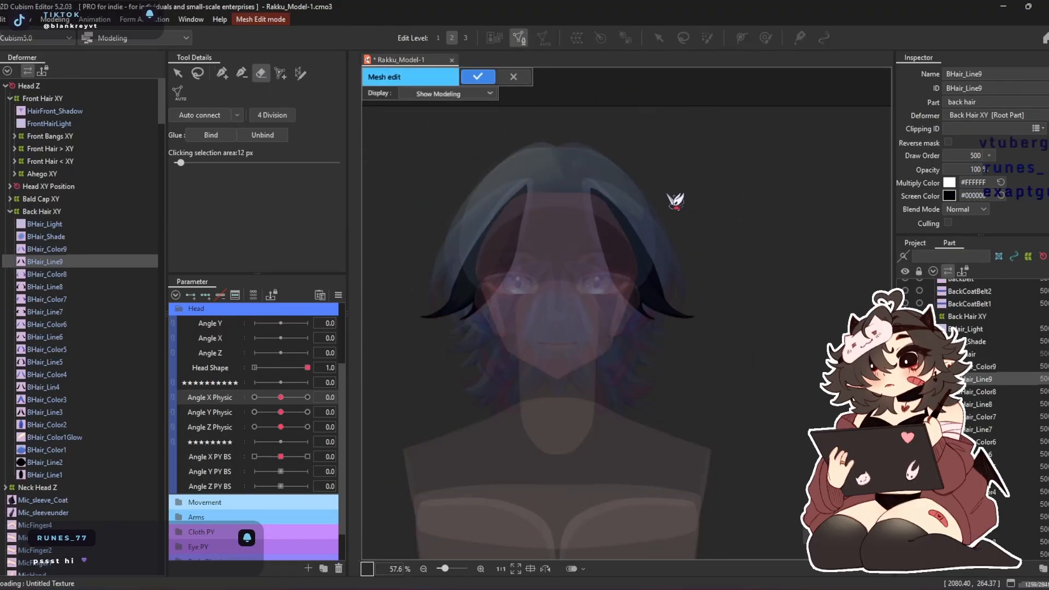
key("ctrl+v")
left_click(477, 77)
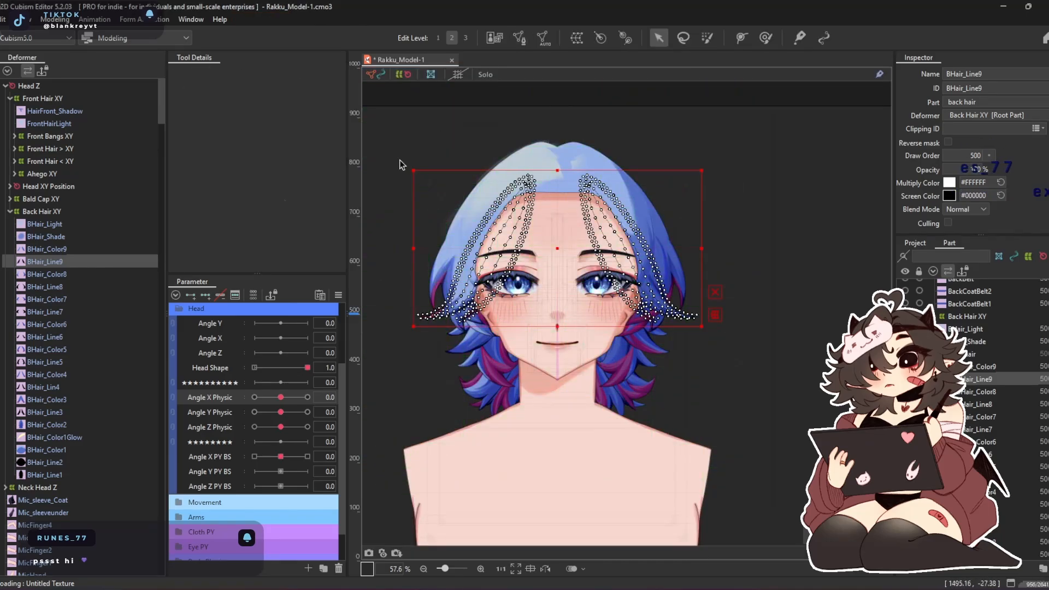
left_click(72, 273)
left_click(77, 299)
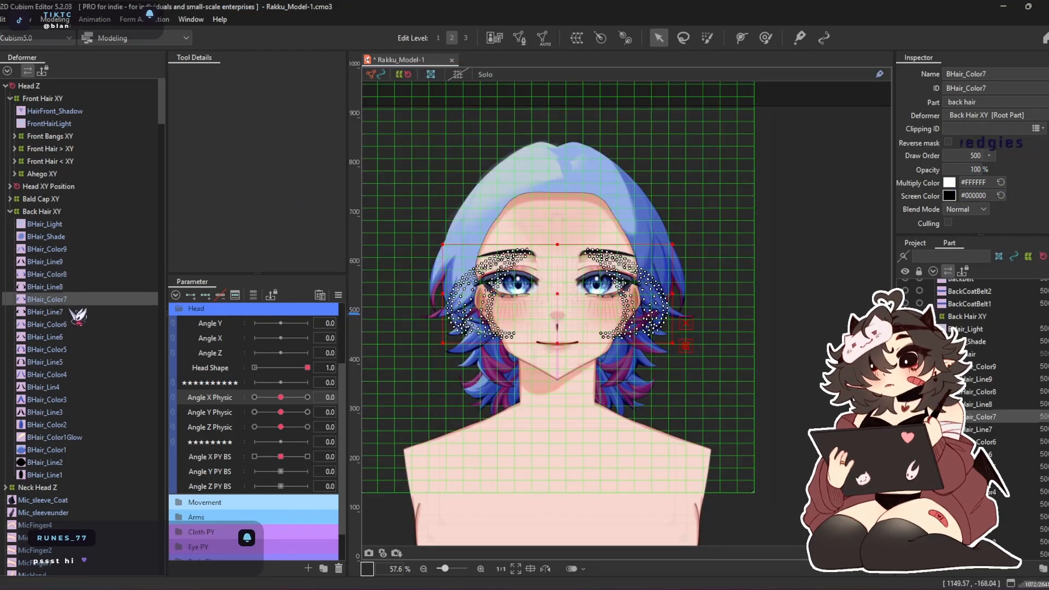
left_click(76, 325)
left_click(81, 349)
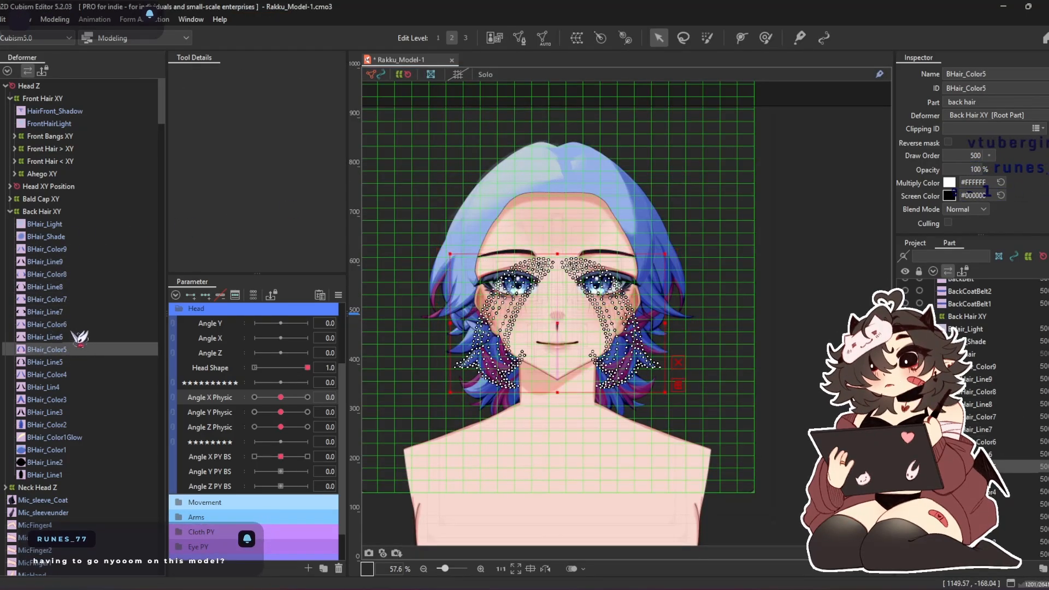
Enlarge the deform brush to 990 px and nudge Back Hair XY toward the back of the head at Angle X Physic -30
double_click(59, 211)
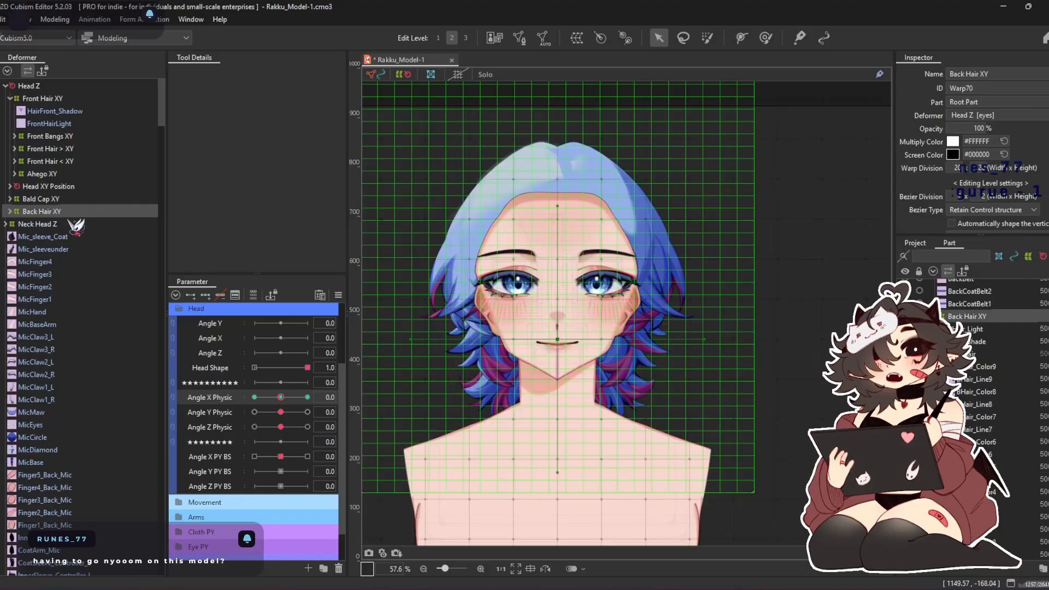
left_click(765, 38)
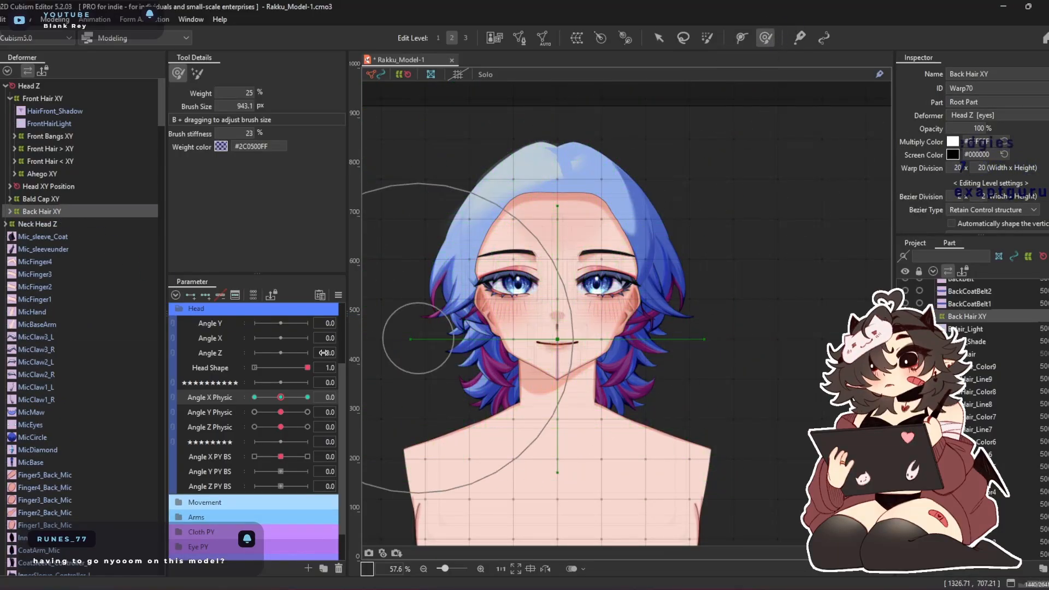
left_click_drag(281, 398, 255, 397)
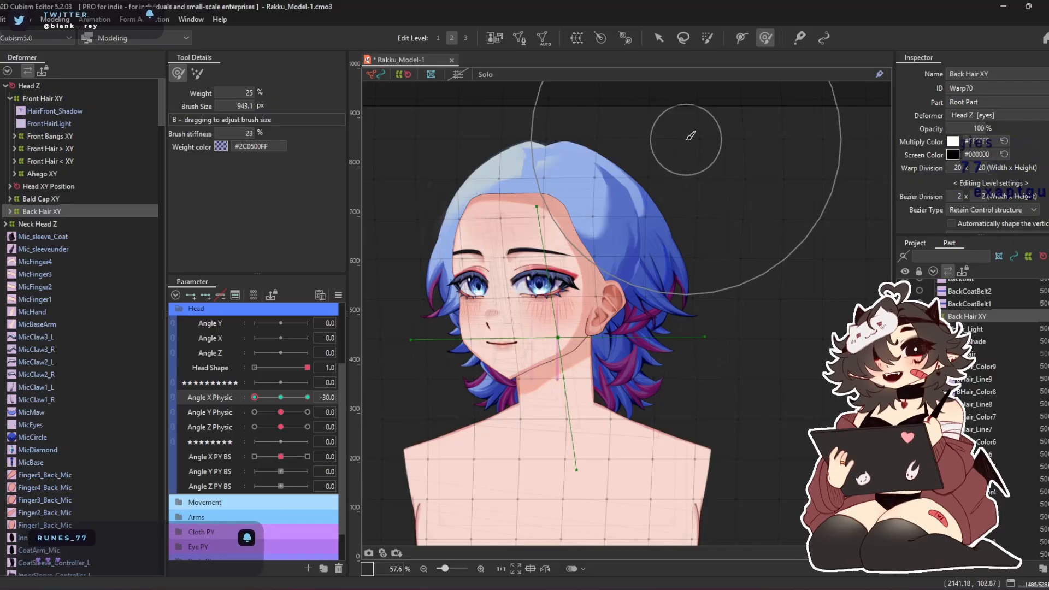
key("b")
left_click_drag(707, 281, 715, 290)
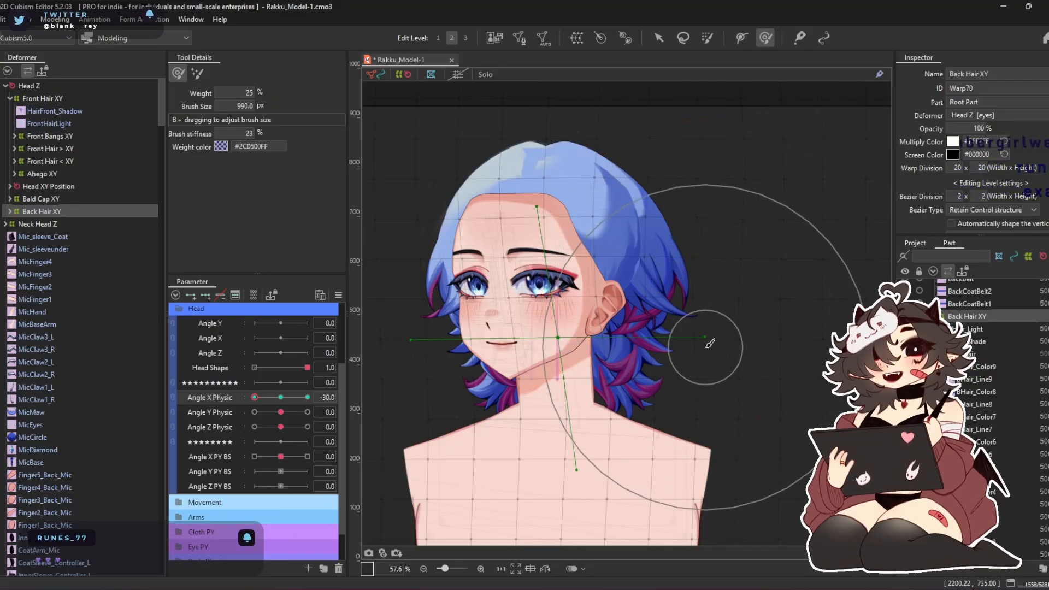
left_click_drag(590, 310, 605, 312)
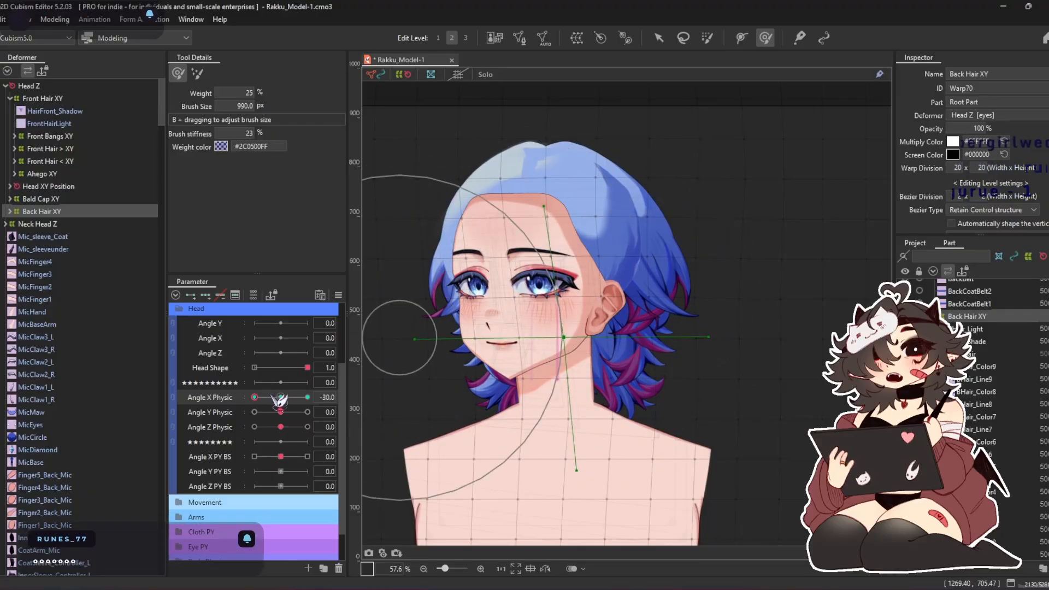
Mirror Back Hair XY's shape from Angle X Physic -30 onto 30
left_click_drag(278, 398, 152, 402)
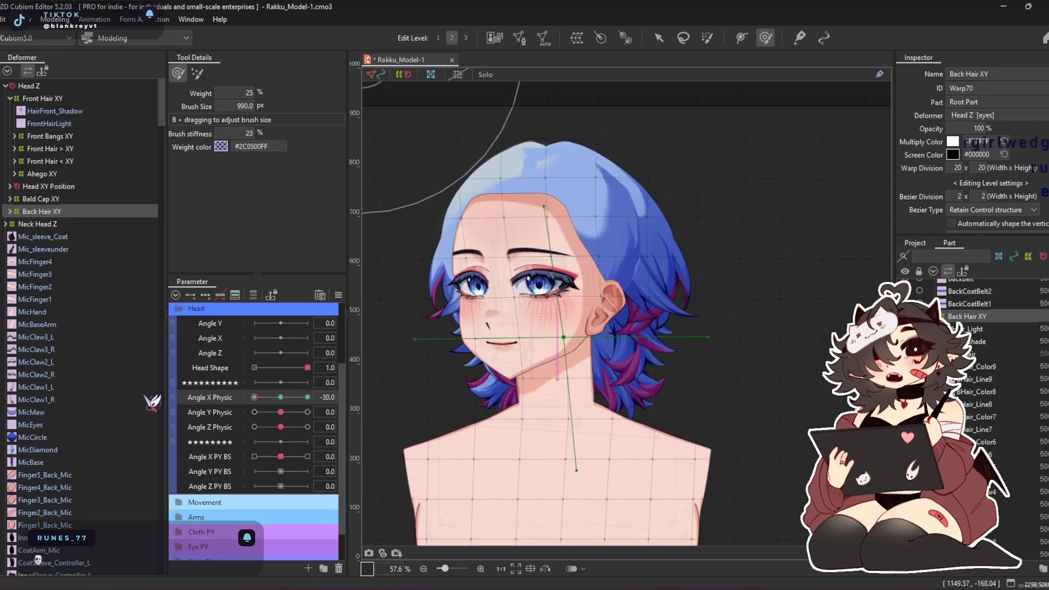
key("ctrl+m")
key("Return")
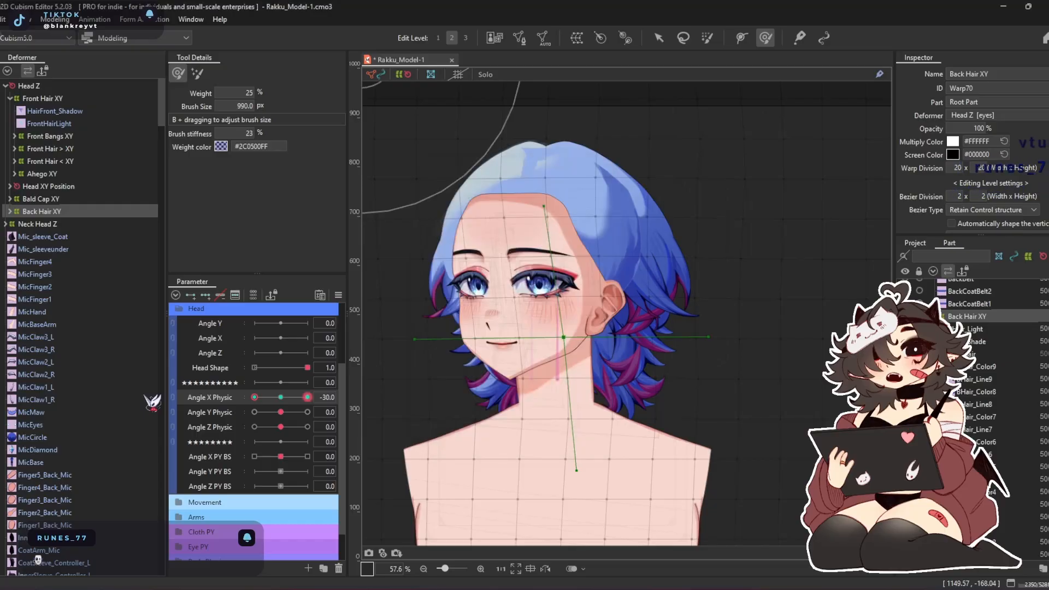
At Angle X Physic 30, brush the crown and side of Back Hair XY farther toward the back of the head
mouse_move(308, 398)
left_mouse_down()
mouse_move(298, 394)
mouse_move(308, 397)
left_mouse_up()
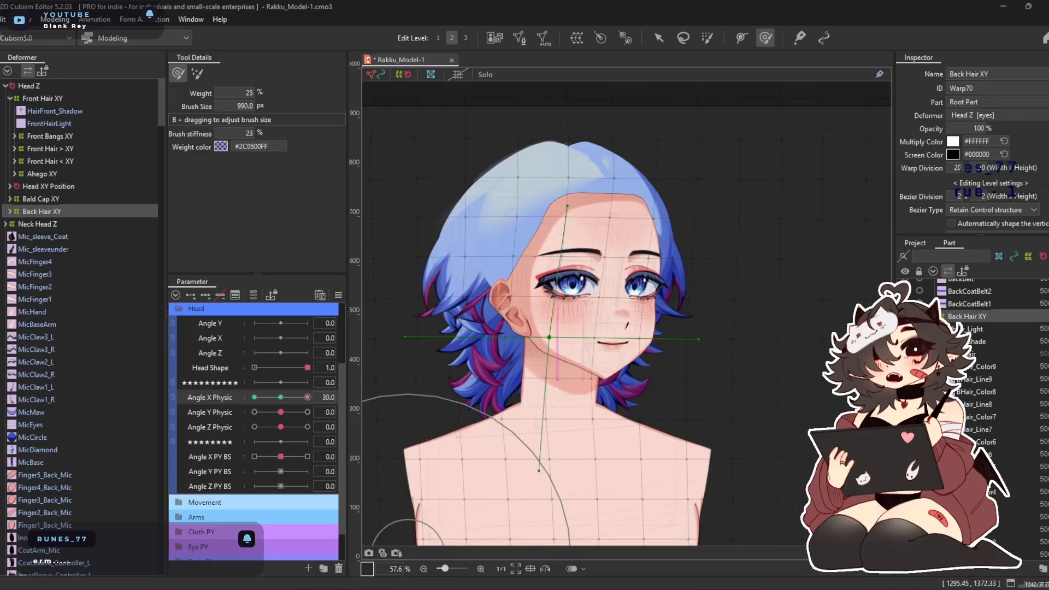
left_click_drag(494, 280, 476, 279)
left_click_drag(524, 221, 512, 220)
left_click_drag(507, 261, 484, 280)
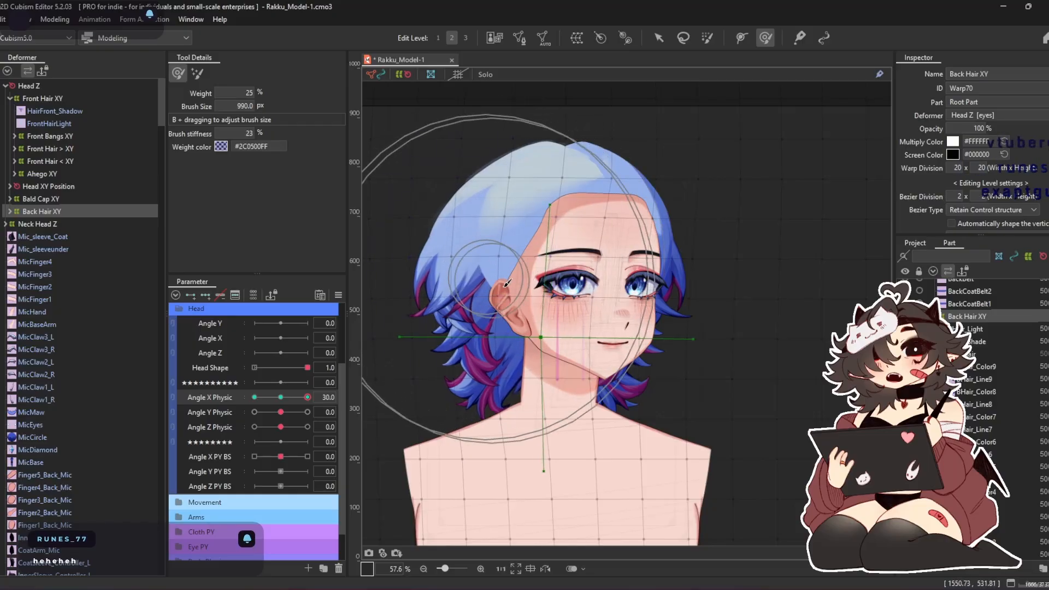
Mirror Back Hair XY's reshaped form from Angle X Physic 30 onto -30 and check the pose at -30
left_click_drag(308, 397, 339, 417)
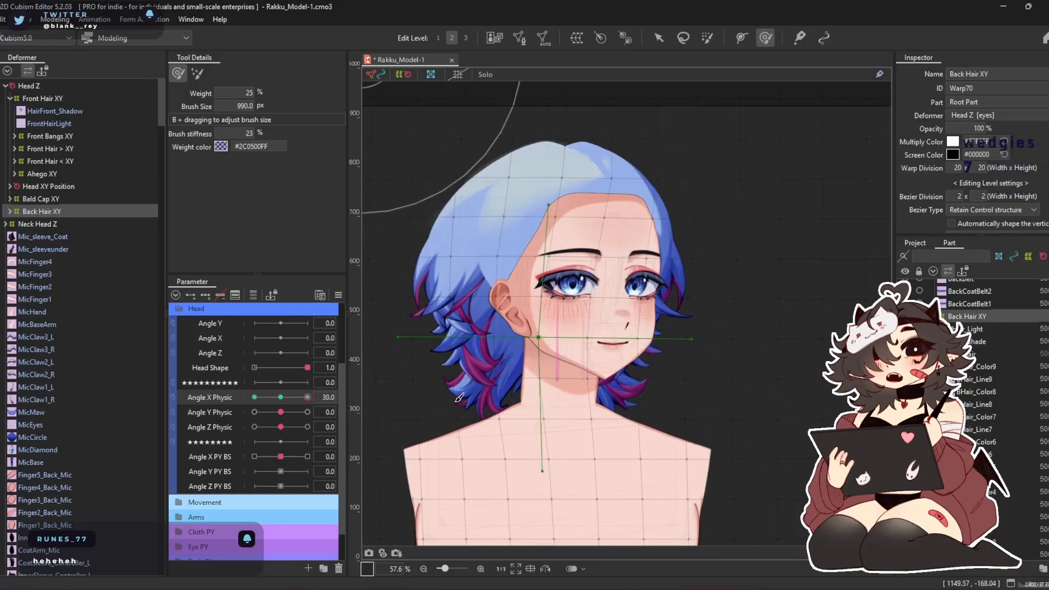
key("ctrl+m")
key("Return")
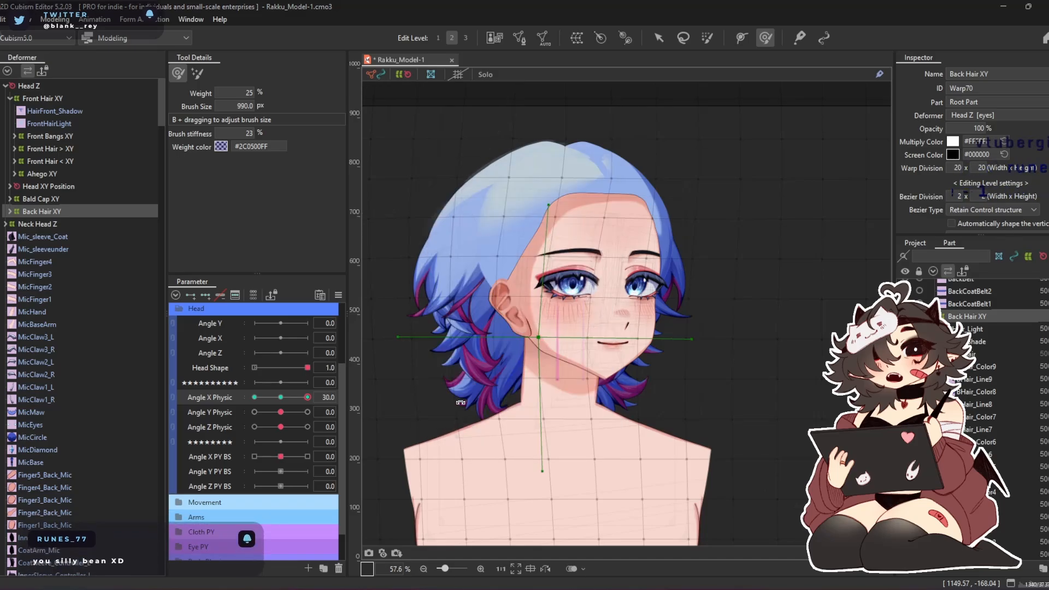
left_click_drag(304, 407, 234, 398)
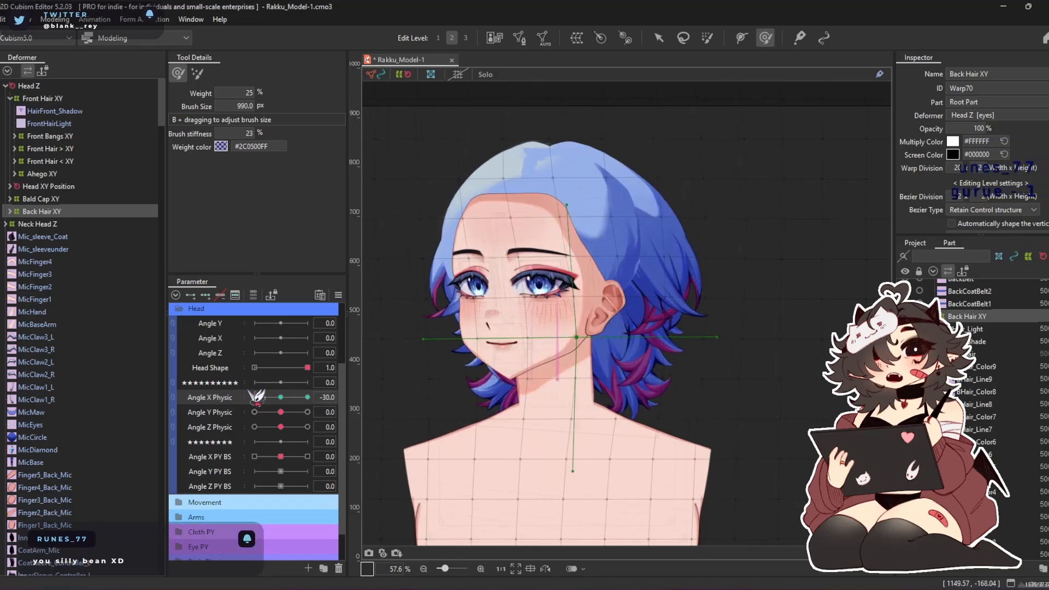
At Angle X Physic -30, nudge Back Hair XY toward the face, reduce the deform brush to 574.9 px and refine the hair above the ear
left_click_drag(622, 337, 597, 341)
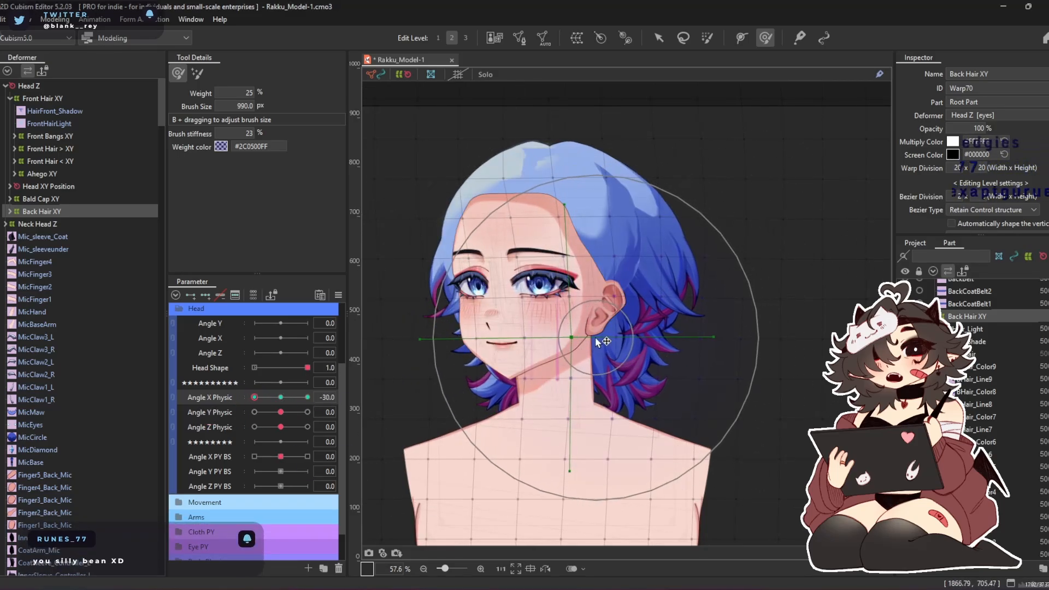
scroll(661, 257, "up", 5)
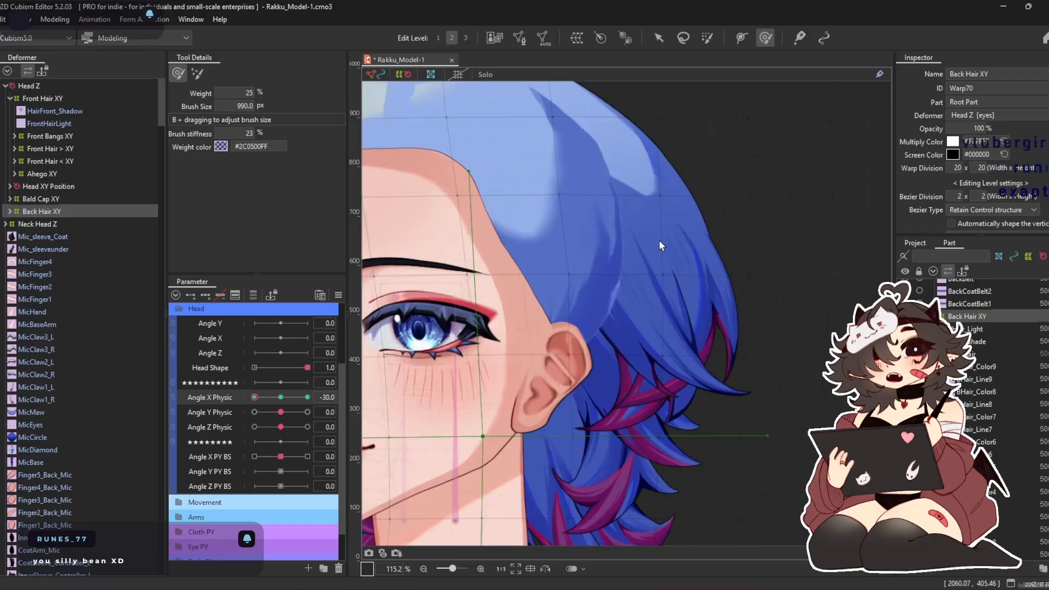
left_click_drag(679, 321, 612, 270)
left_click_drag(518, 209, 534, 189)
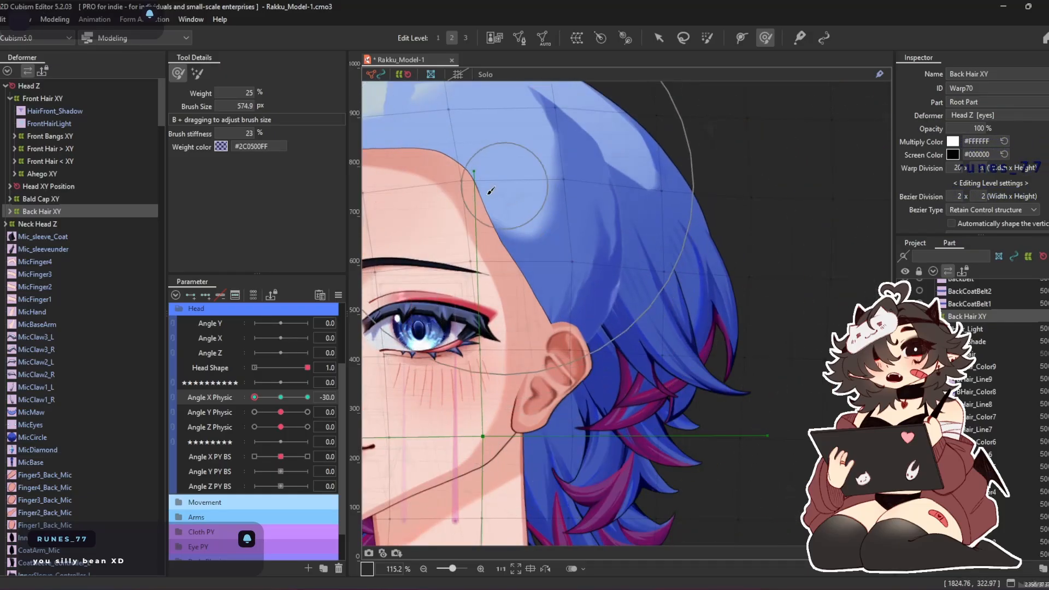
scroll(504, 225, "down", 3)
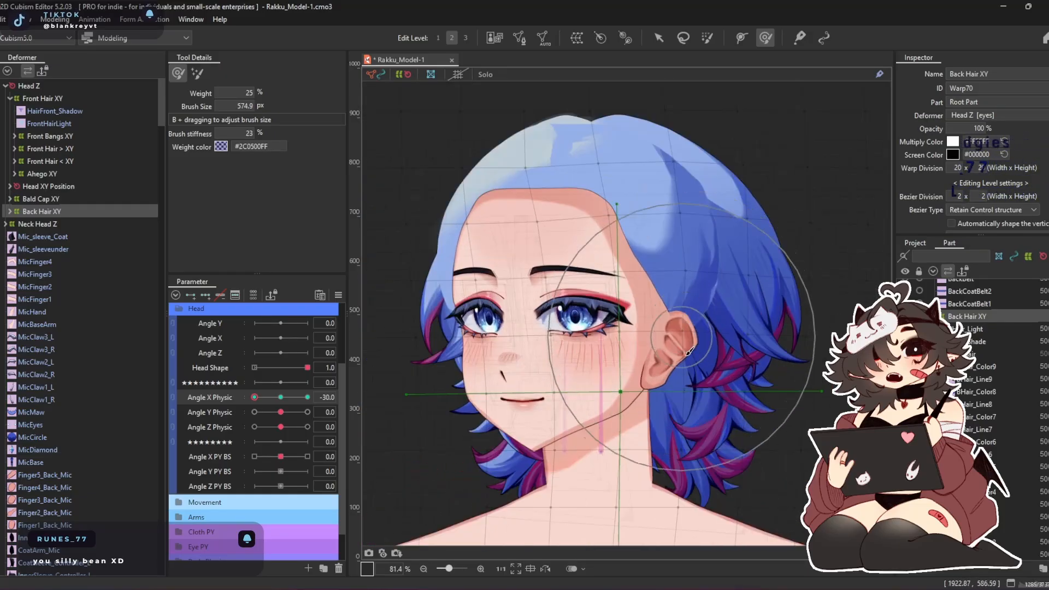
Mirror Back Hair XY's refined shape between Angle X Physic -30 and 30 and check the pose at 30
left_click_drag(255, 397, 349, 407)
key("ctrl+m")
key("Return")
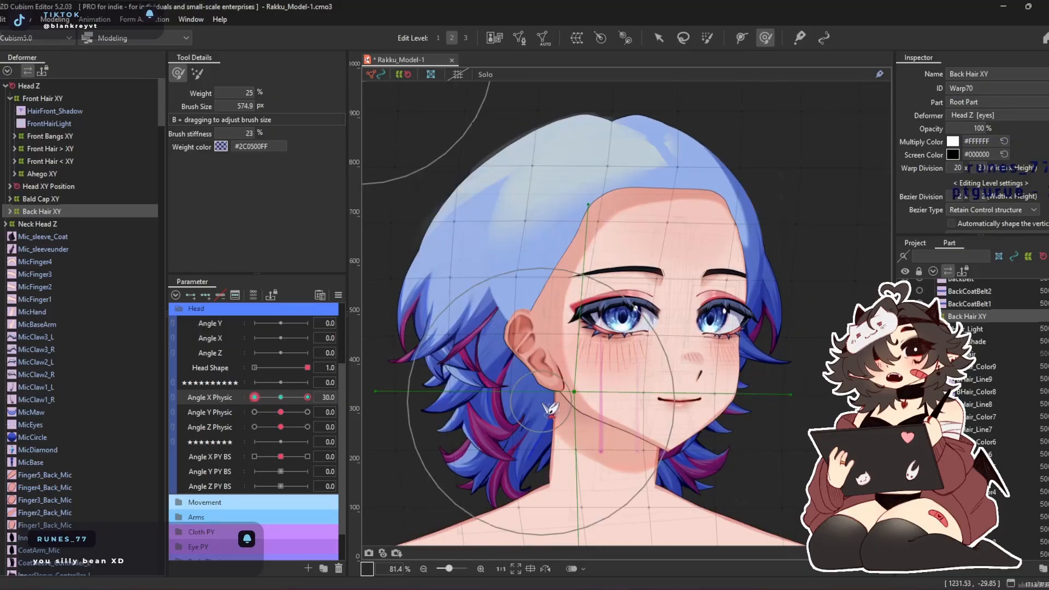
left_click_drag(308, 398, 374, 405)
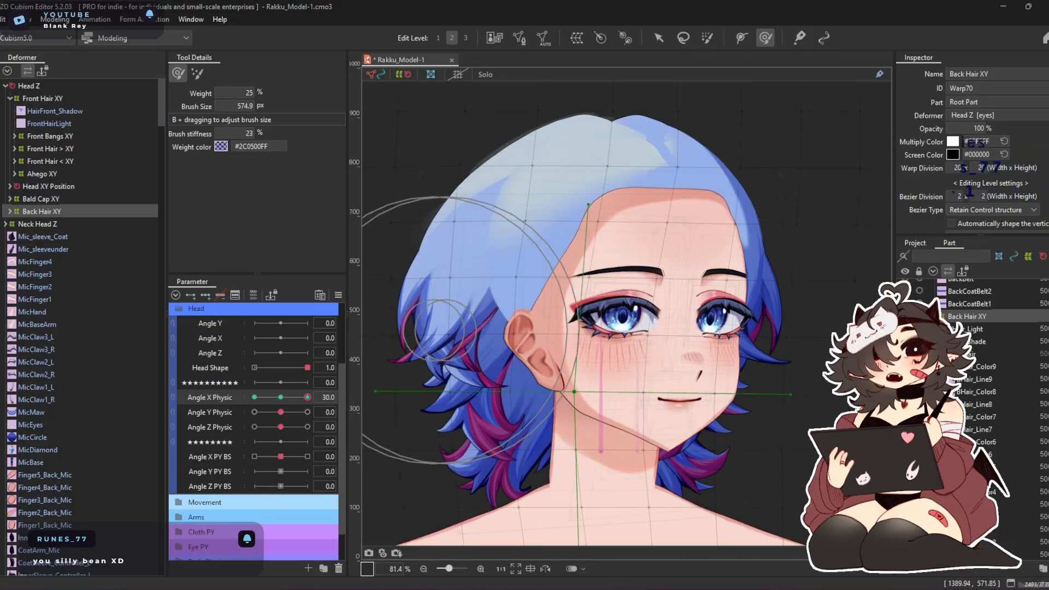
Return to Angle X Physic -30, enlarge the deform brush to 776.3 px and adjust the side and lower hair of Back Hair XY
left_click_drag(306, 401, 254, 399)
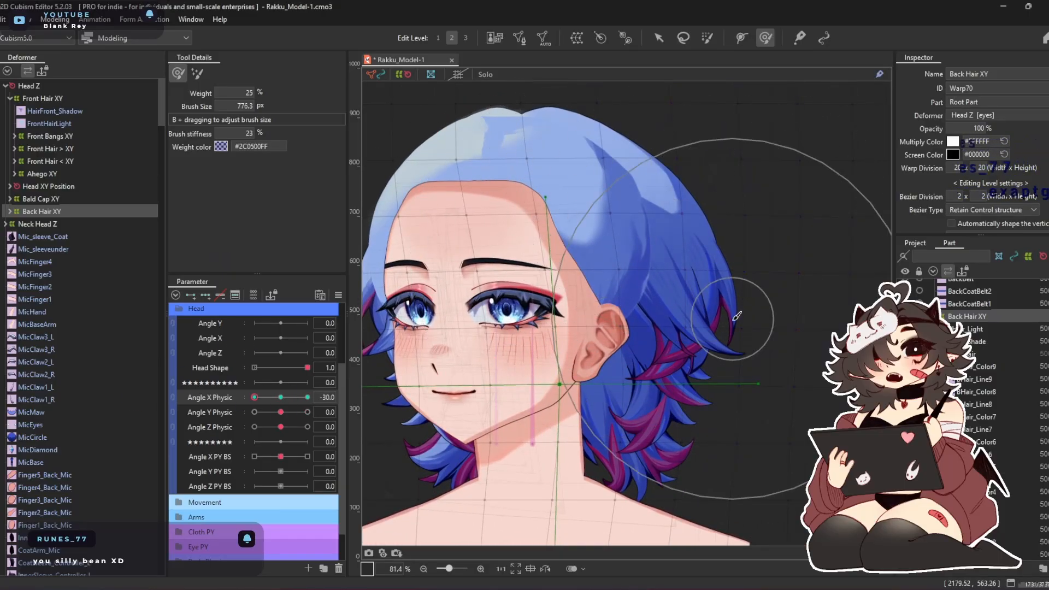
left_click_drag(677, 403, 599, 426)
left_click_drag(570, 364, 652, 362)
left_click_drag(564, 418, 373, 404)
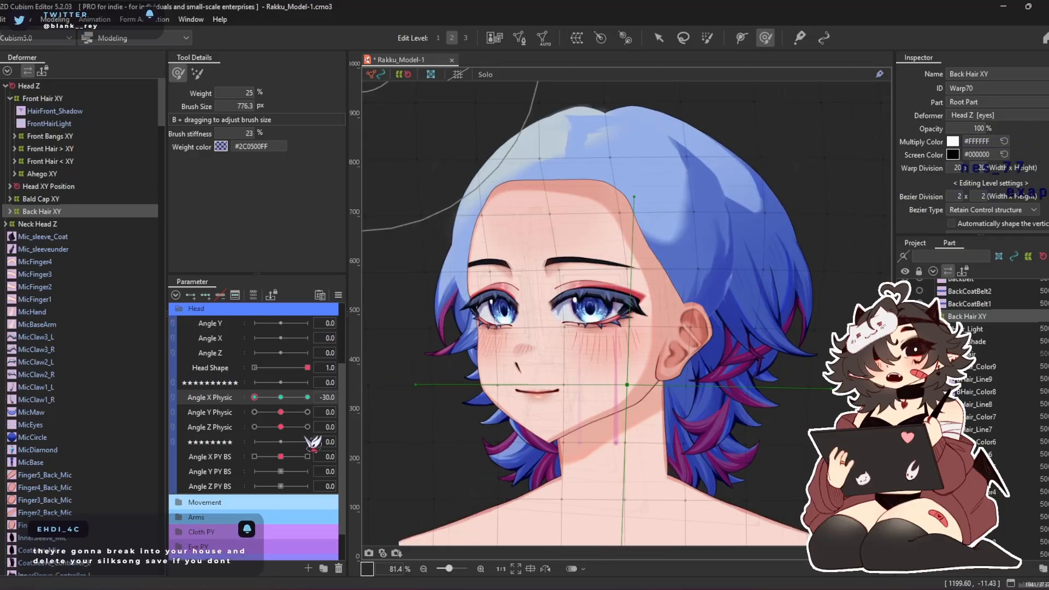
Mirror Back Hair XY's -30 form onto Angle X Physic 30 and scrub the head turn through 0 to compare both sides
key("ctrl+m")
key("Return")
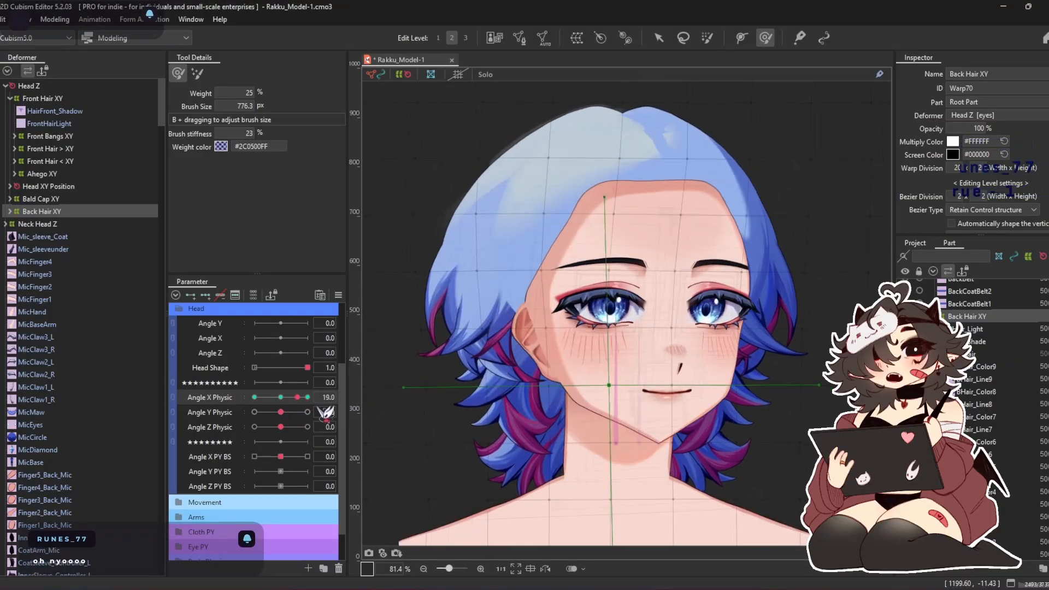
left_click_drag(146, 414, 293, 403)
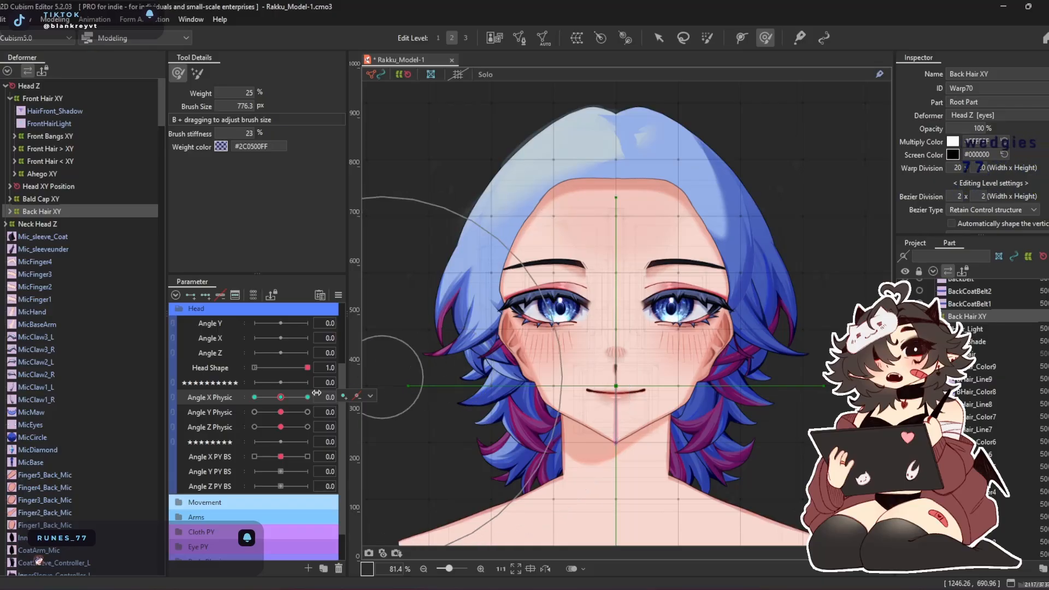
mouse_move(287, 400)
left_mouse_down()
mouse_move(153, 446)
mouse_move(414, 424)
mouse_move(166, 445)
left_mouse_up()
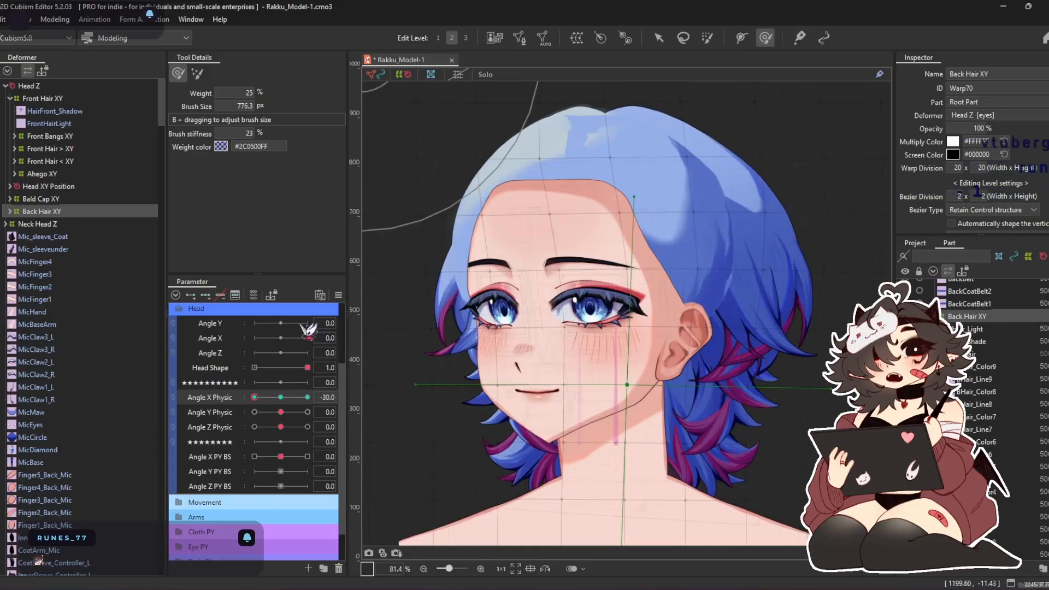
At Angle X Physic -30, brush Back Hair XY's crown and far-side hair slightly outward, in the direction the face is turned
left_click_drag(595, 126, 564, 129)
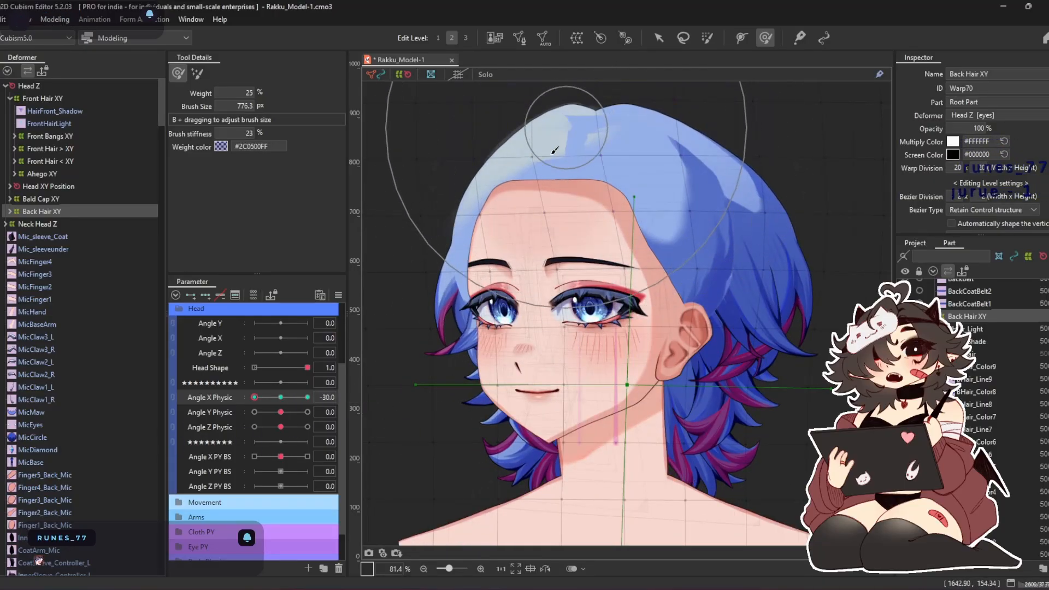
left_click_drag(500, 225, 484, 277)
left_click_drag(518, 362, 507, 362)
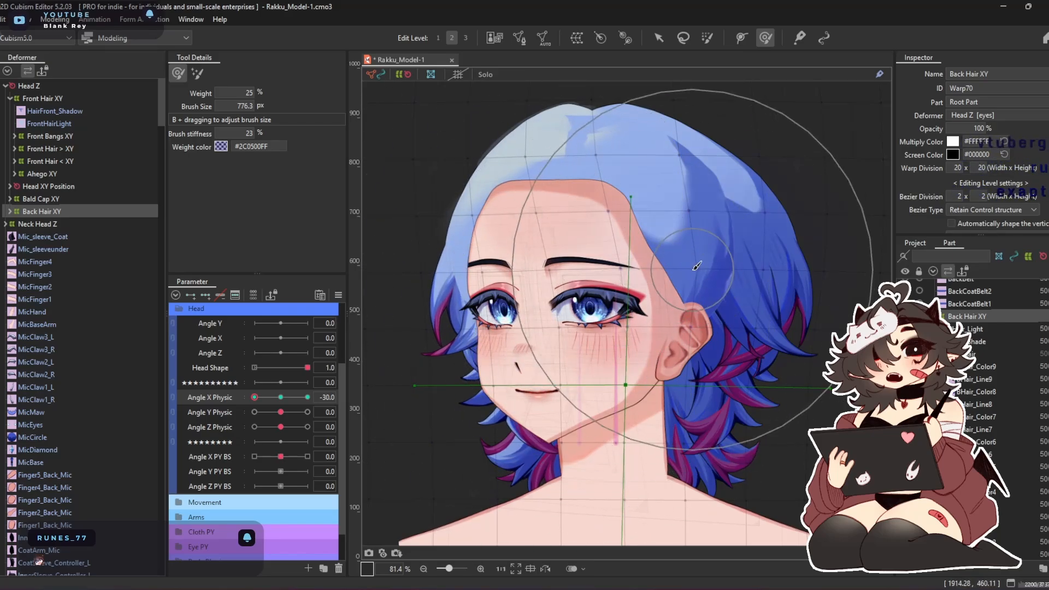
At Angle X Physic 30, brush Back Hair XY's crown and nape hair toward the back of the head and save the model
mouse_move(255, 399)
left_mouse_down()
mouse_move(379, 387)
mouse_move(326, 417)
mouse_move(334, 411)
left_mouse_up()
left_click_drag(512, 158, 494, 148)
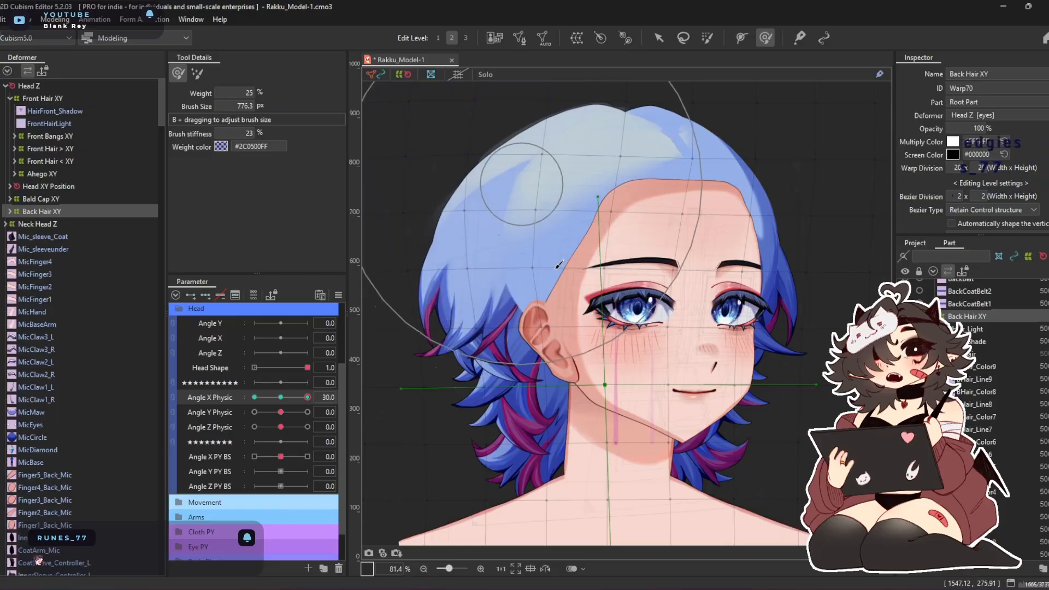
left_click_drag(554, 403, 530, 405)
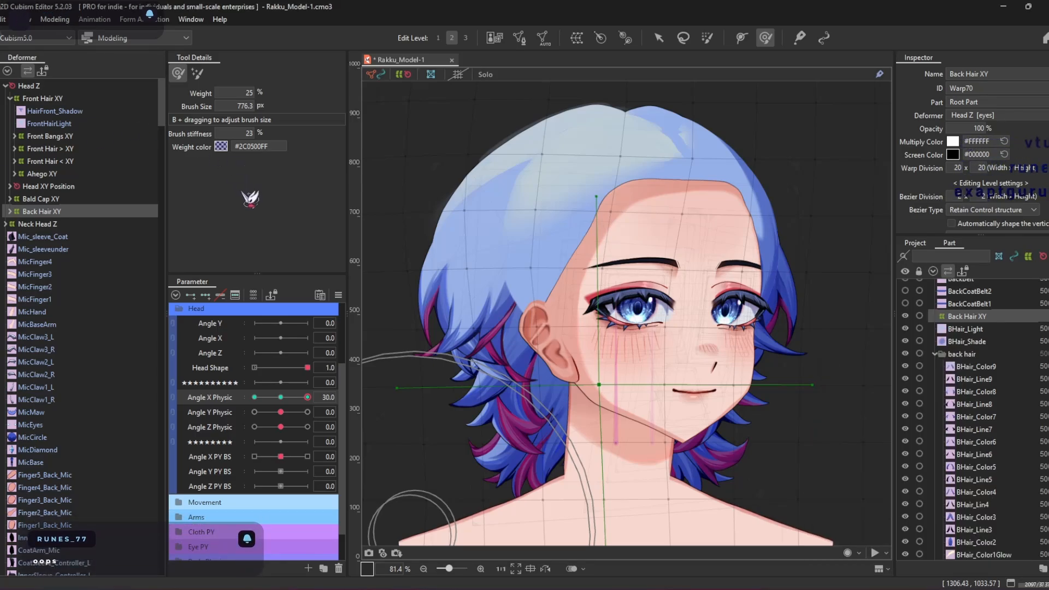
key("ctrl+s")
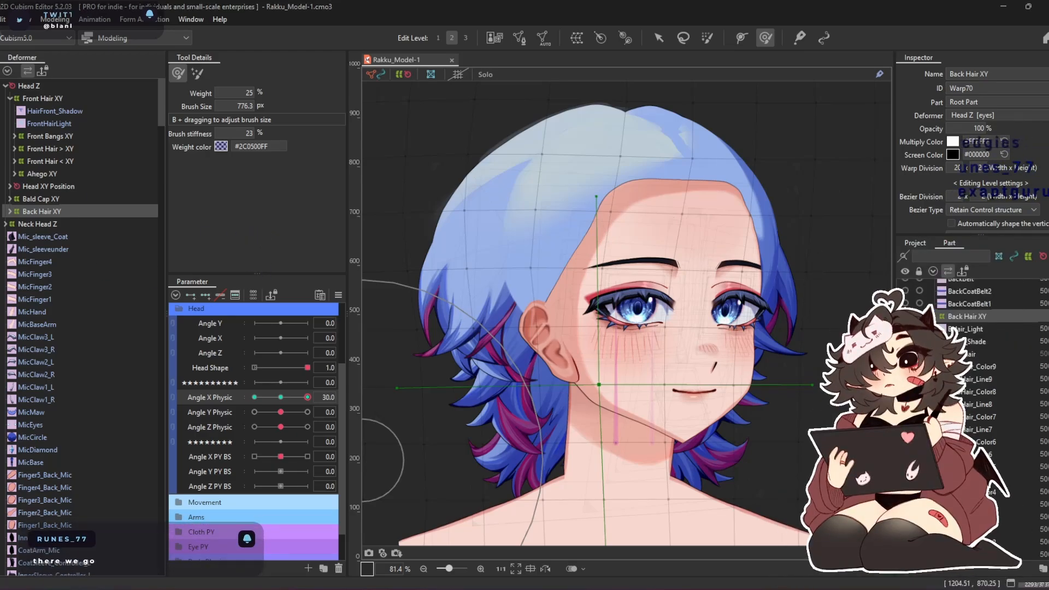
Touch up Back Hair XY's lower hair at Angle X Physic 30 and -30, enlarging the brush to 948.2 px, and check the head turn
left_click_drag(496, 363, 514, 381)
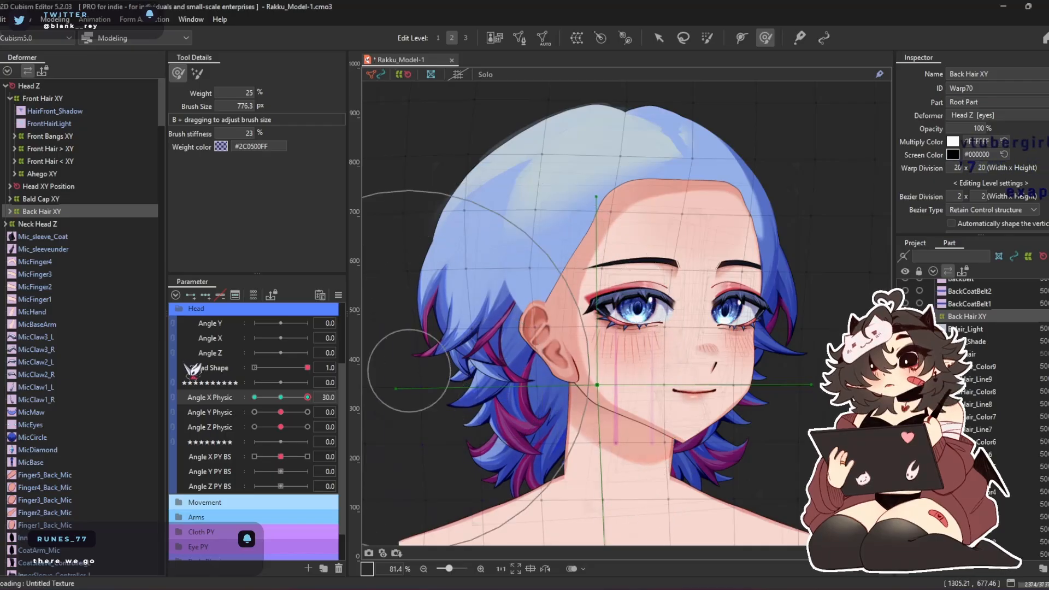
left_click_drag(306, 397, 254, 397)
left_click_drag(343, 405, 216, 410)
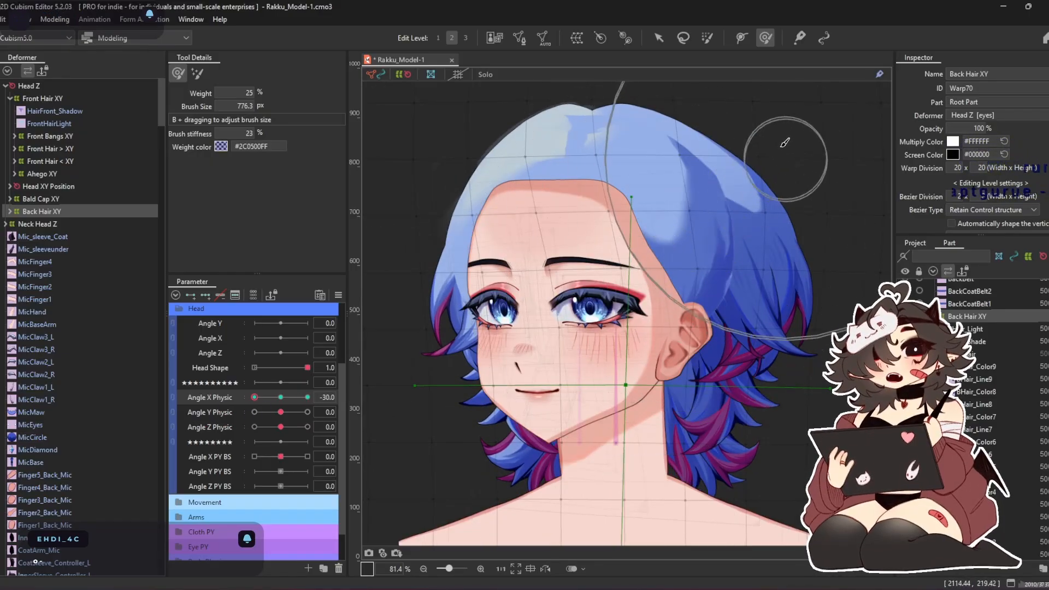
scroll(503, 276, "down", 3)
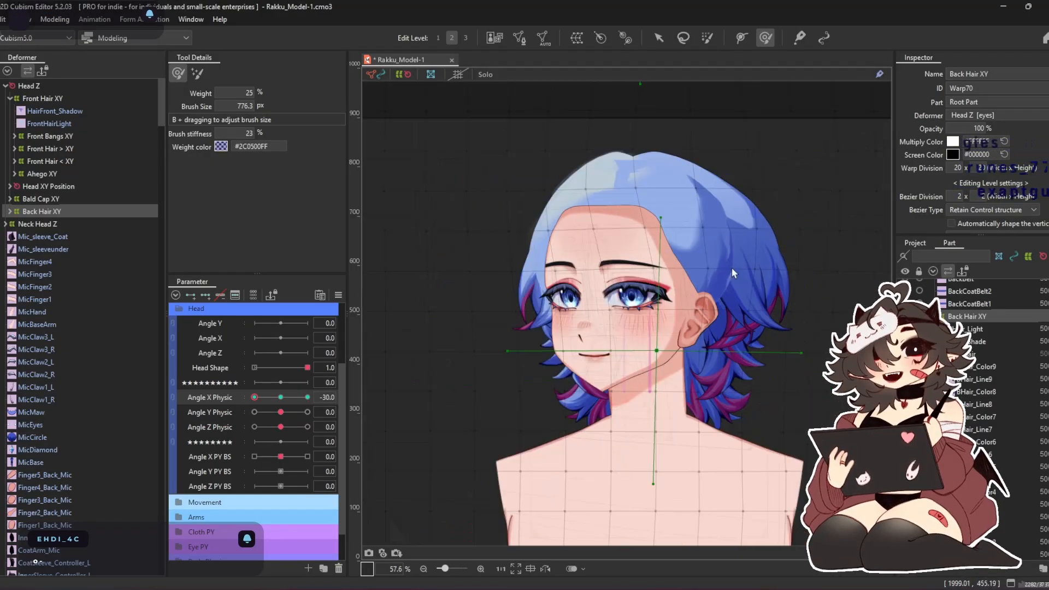
left_click_drag(530, 338, 554, 339)
left_click_drag(431, 338, 443, 342)
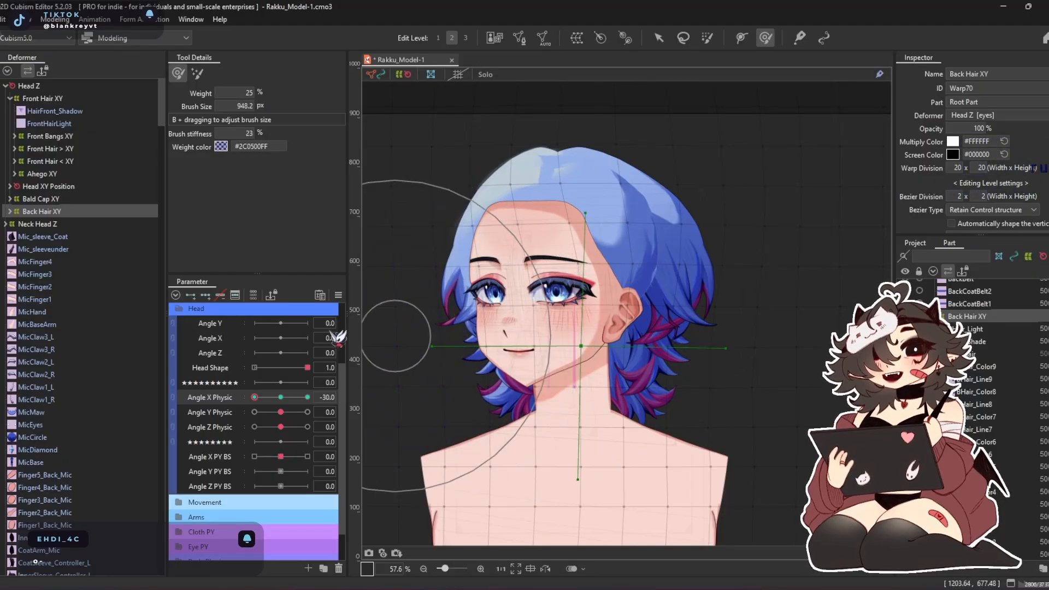
left_click_drag(256, 397, 366, 413)
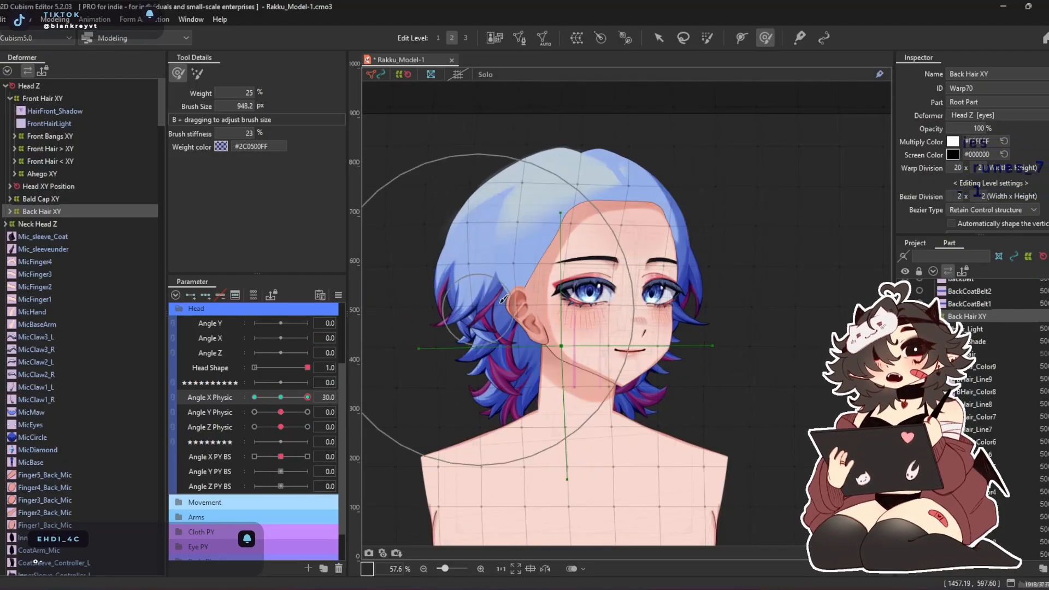
scroll(481, 306, "up", 3)
mouse_move(306, 397)
left_mouse_down()
mouse_move(219, 394)
mouse_move(393, 406)
mouse_move(271, 430)
mouse_move(282, 438)
mouse_move(476, 404)
mouse_move(238, 434)
mouse_move(261, 440)
mouse_move(230, 444)
mouse_move(295, 401)
mouse_move(317, 413)
left_mouse_up()
Reset Angle X Physic to 0, add three keys to Angle Y Physic, and brush Back Hair XY downward at 30 with a 1158.4 px brush
left_click(283, 397)
left_click(214, 413)
left_click(205, 295)
scroll(644, 169, "down", 3)
left_click_drag(644, 173, 623, 204)
mouse_move(596, 298)
left_mouse_down()
mouse_move(625, 235)
mouse_move(600, 290)
left_mouse_up()
left_click_drag(592, 216, 582, 281)
left_click_drag(618, 347, 589, 401)
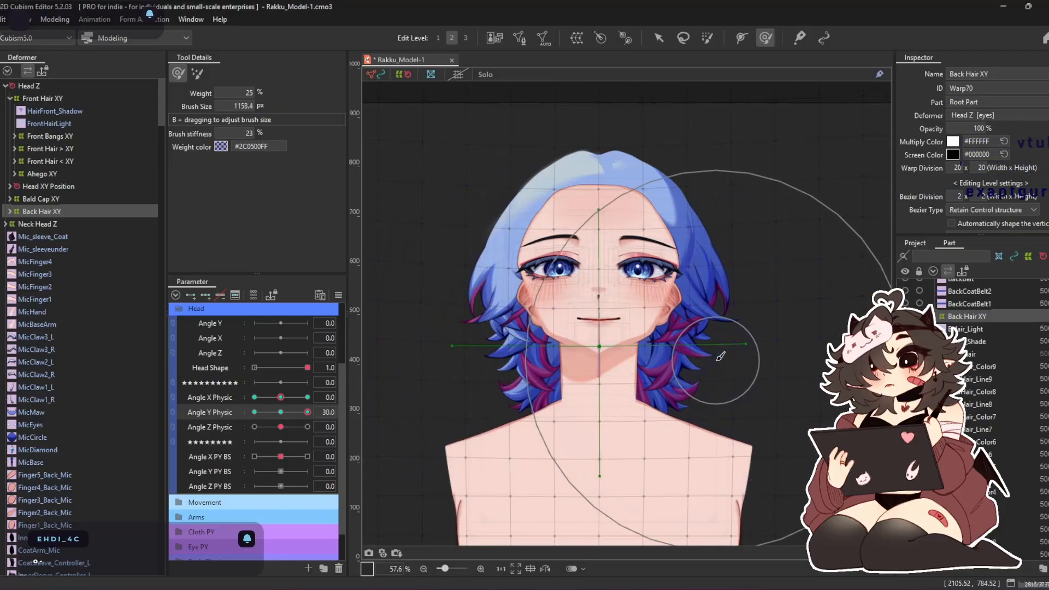
At Angle Y Physic -30, enlarge the brush to 1611.6 px, lower Back Hair XY's crown and raise the hair around the neck
left_click_drag(307, 412, 229, 407)
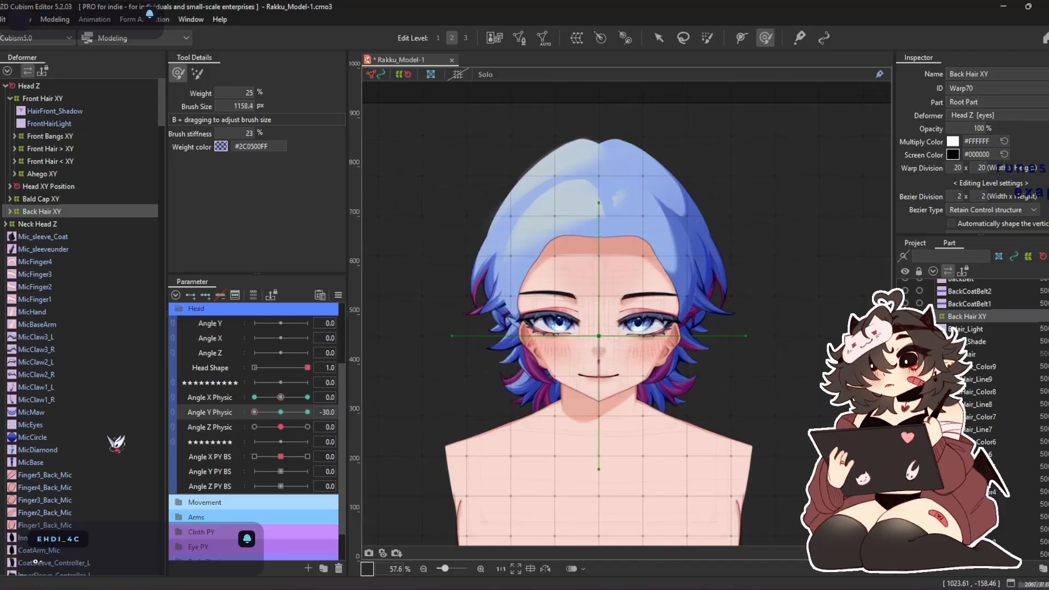
left_click_drag(617, 260, 637, 220)
left_click_drag(580, 138, 579, 208)
left_click_drag(584, 437, 581, 411)
mouse_move(255, 411)
left_mouse_down()
mouse_move(274, 409)
mouse_move(292, 438)
mouse_move(182, 476)
left_mouse_up()
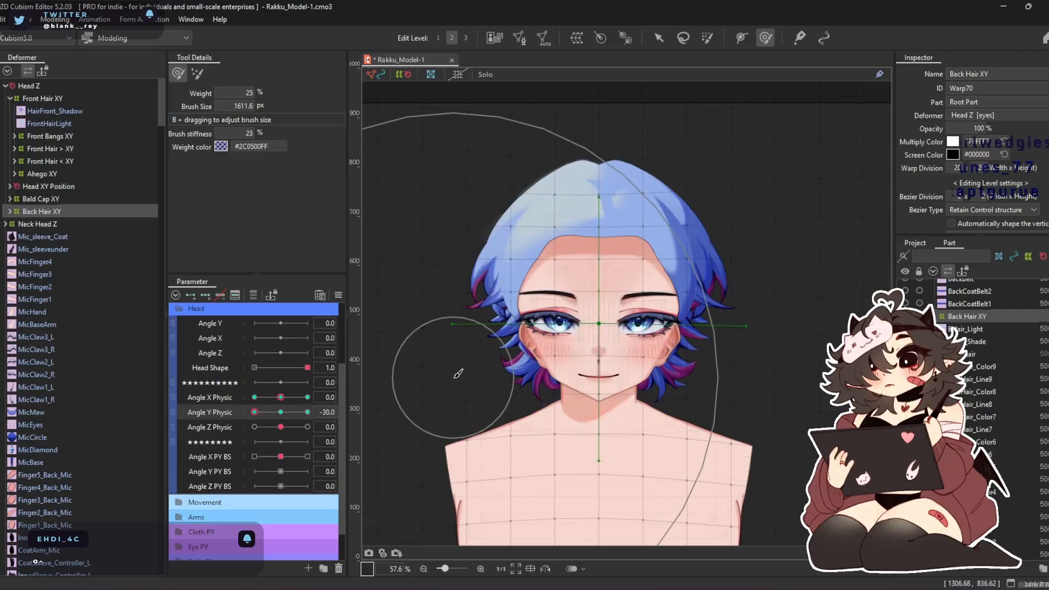
Reduce the brush to 1038.5 px and refine Back Hair XY's centre and both sides at Angle Y Physic -30
key("b")
mouse_move(729, 474)
left_mouse_down()
mouse_move(665, 391)
mouse_move(648, 431)
left_mouse_up()
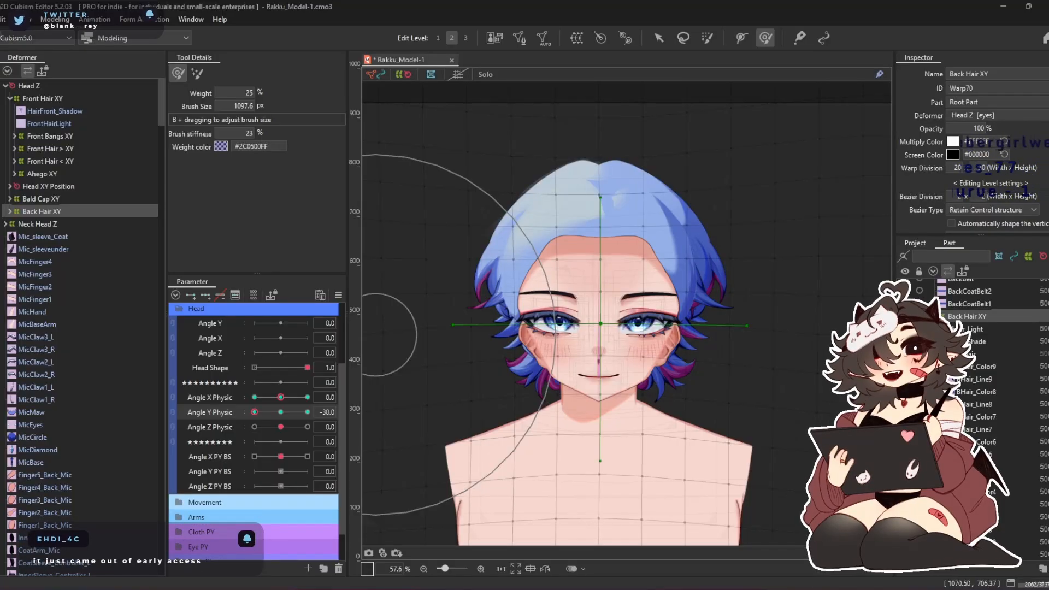
left_click_drag(637, 313, 622, 300)
key("b")
left_click_drag(619, 336, 612, 343)
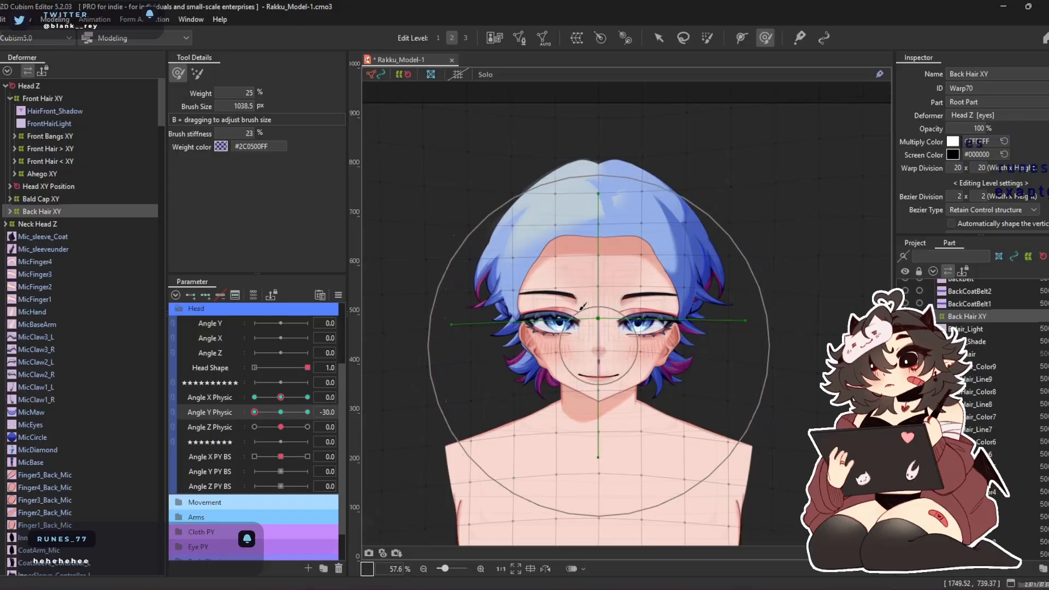
left_click_drag(491, 220, 485, 218)
left_click_drag(698, 230, 705, 229)
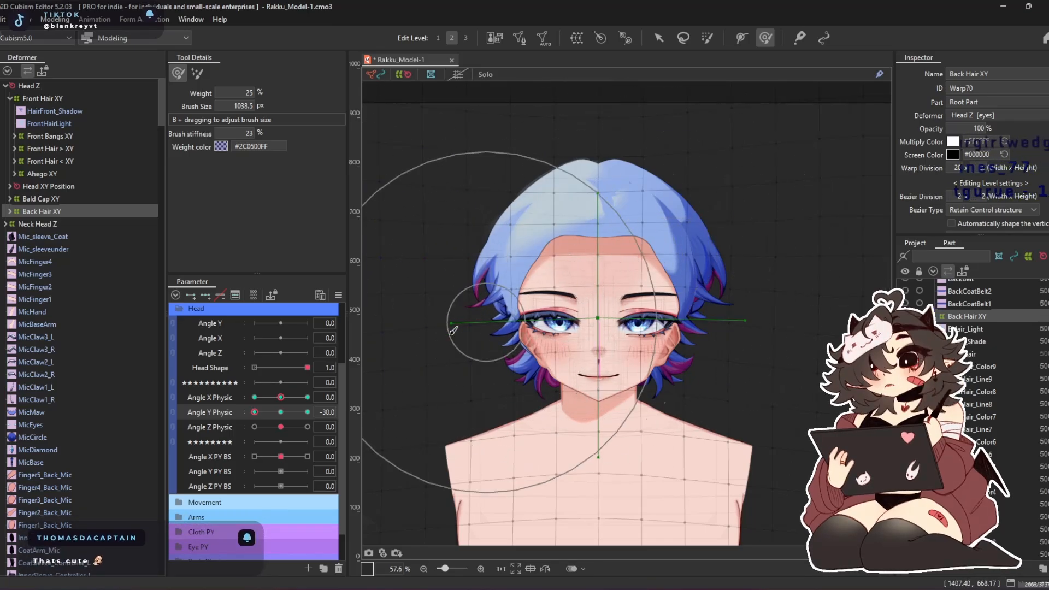
Reset Angle Y Physic to 0, link it with Angle X Physic, and synthesize all four corners for the selected Back Hair XY
left_click_drag(269, 407, 290, 414)
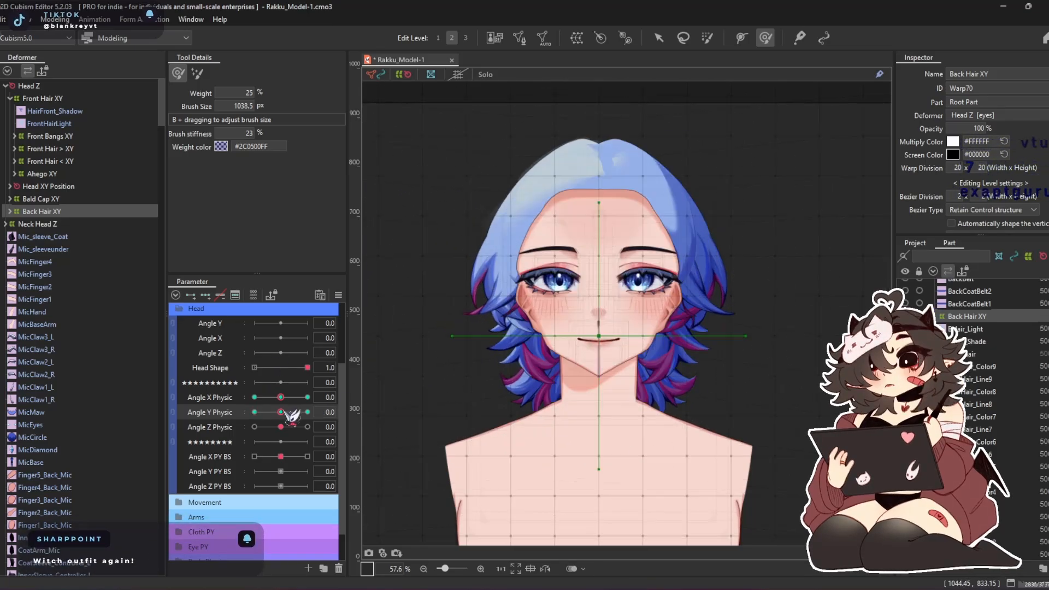
left_click(173, 399)
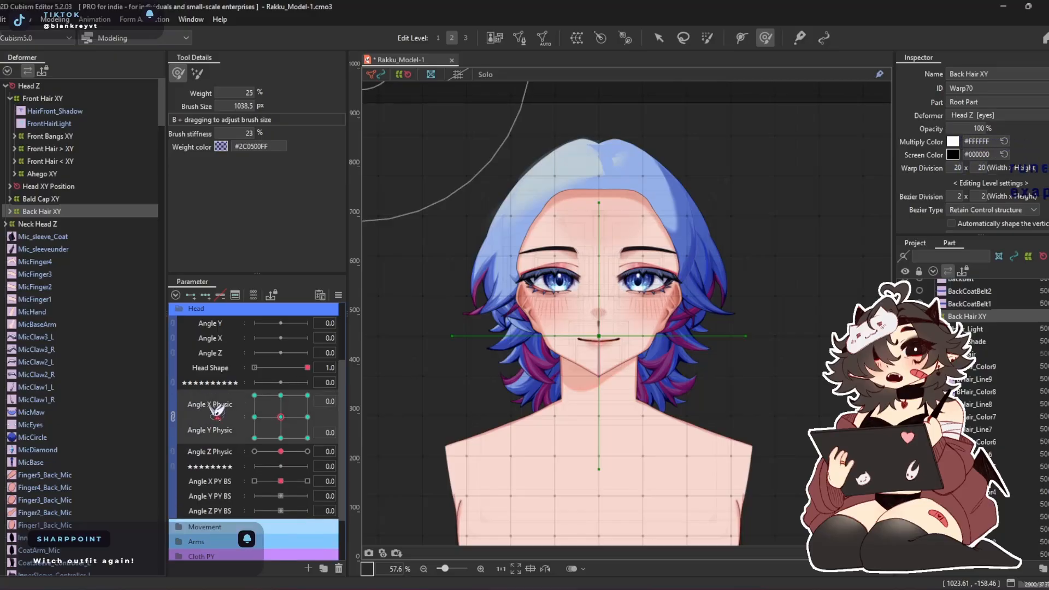
left_click(338, 295)
left_click(419, 366)
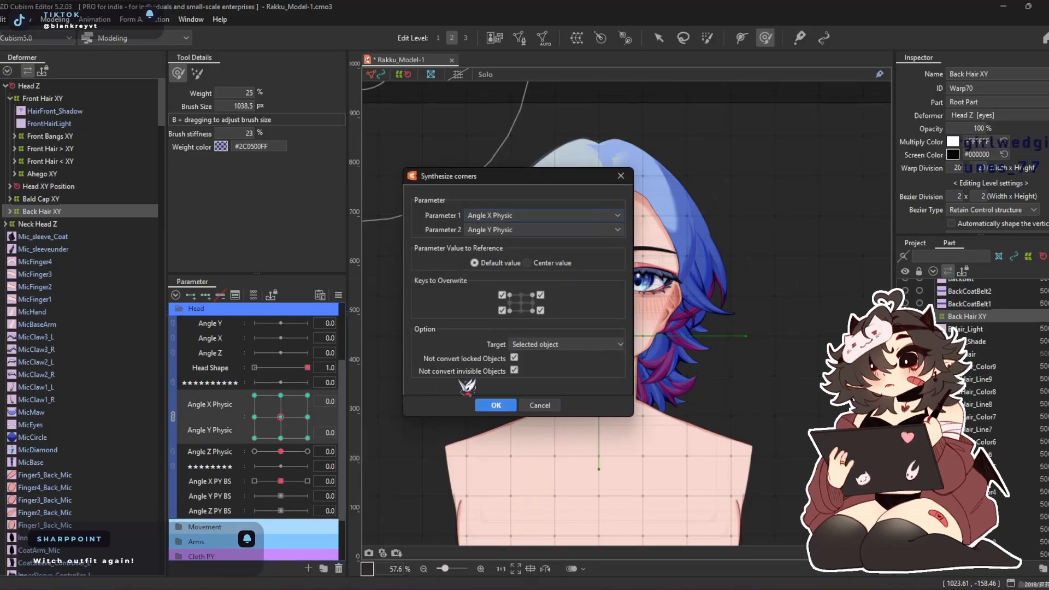
left_click(494, 403)
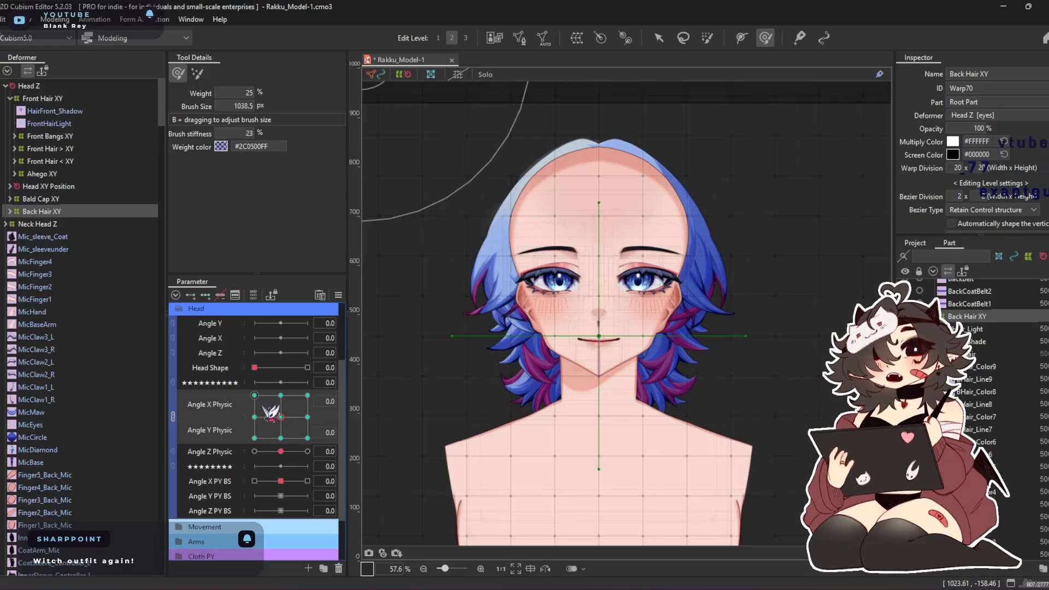
Check the combined head turn and set the Head Shape parameter's default value to 1
left_click_drag(282, 439, 322, 419)
left_click_drag(268, 369, 277, 373)
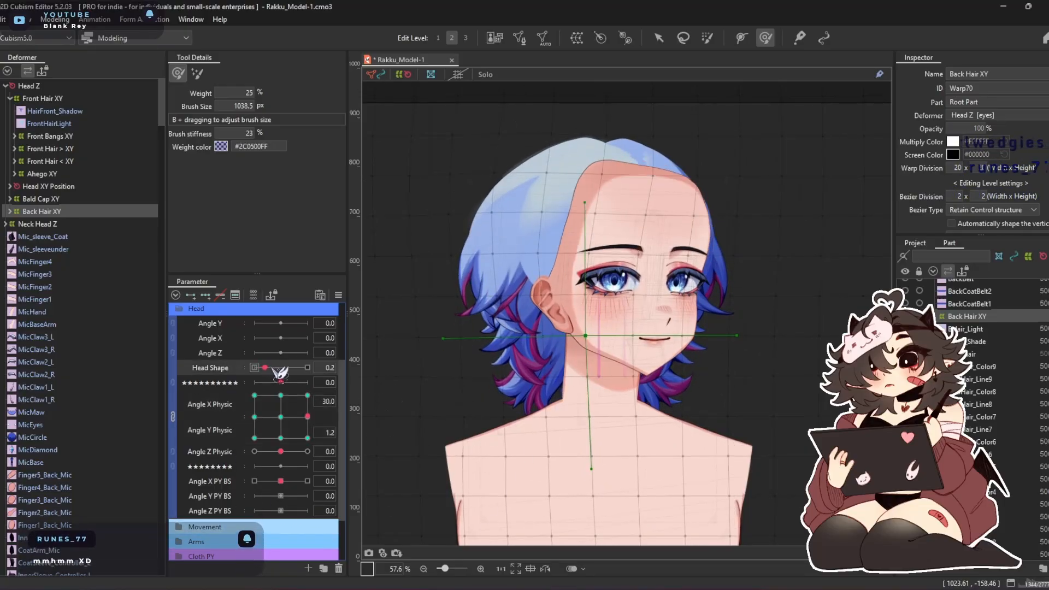
left_click(245, 376)
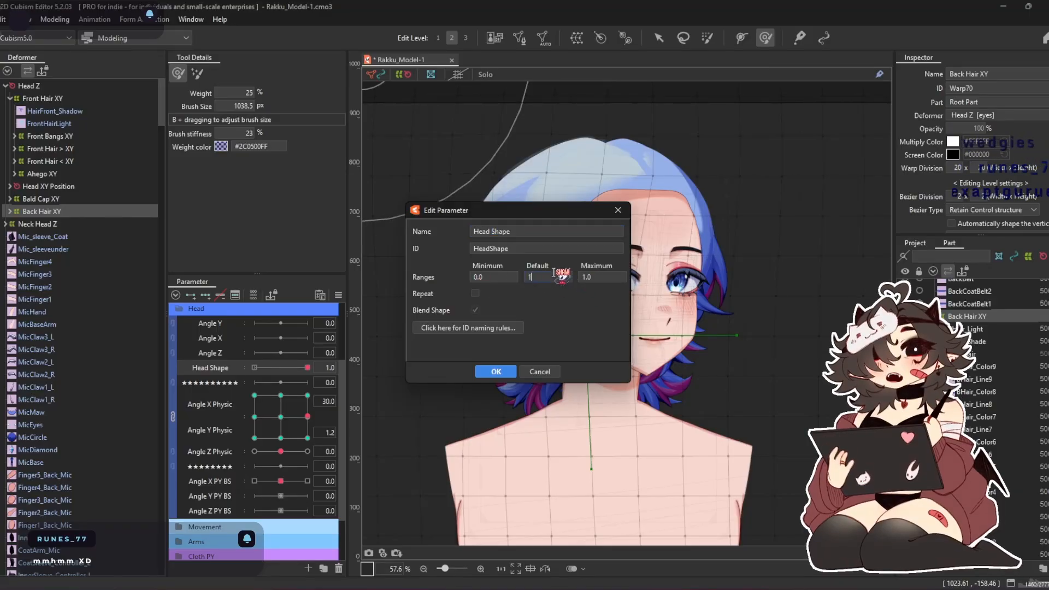
key("Return")
left_click(533, 337)
At Angle X Physic 30, refine Back Hair XY's rear side for Angle Y Physic -30 and 30, ending with a 998.6 px brush
left_click_drag(308, 417, 364, 470)
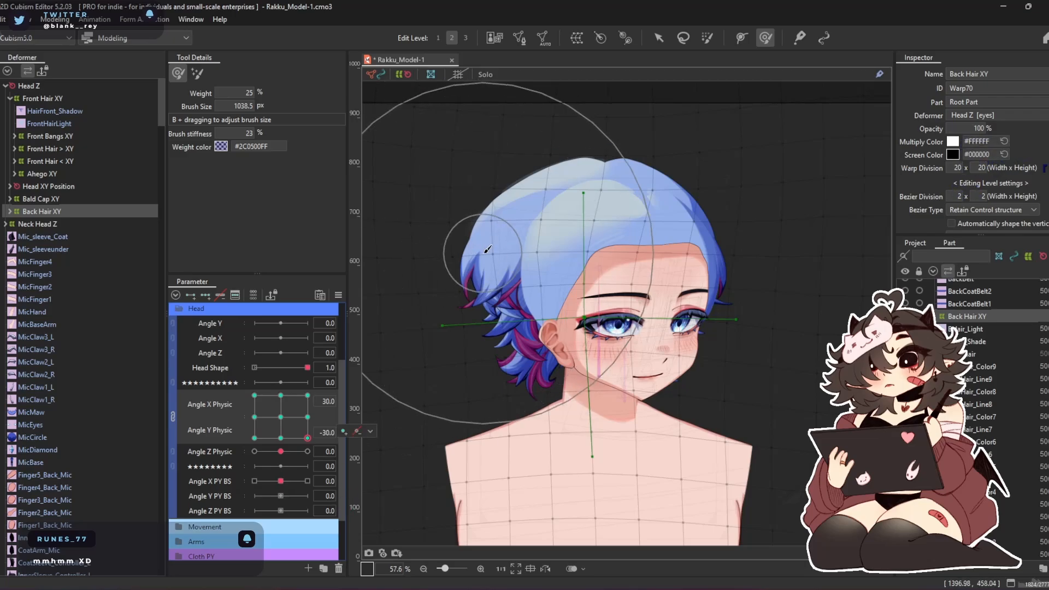
mouse_move(434, 290)
left_mouse_down()
mouse_move(454, 306)
mouse_move(503, 299)
left_mouse_up()
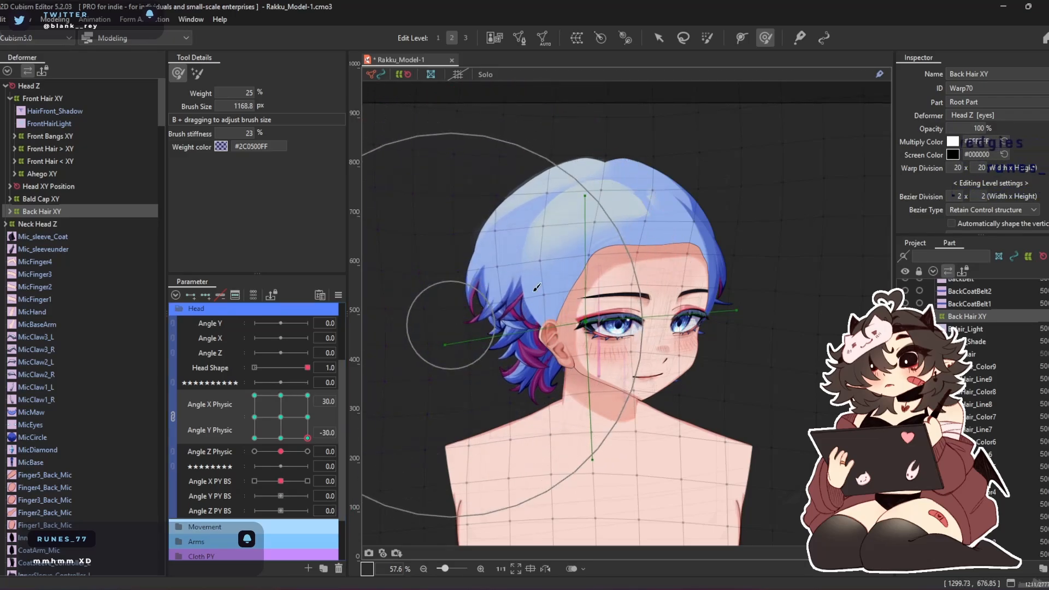
left_click(307, 394)
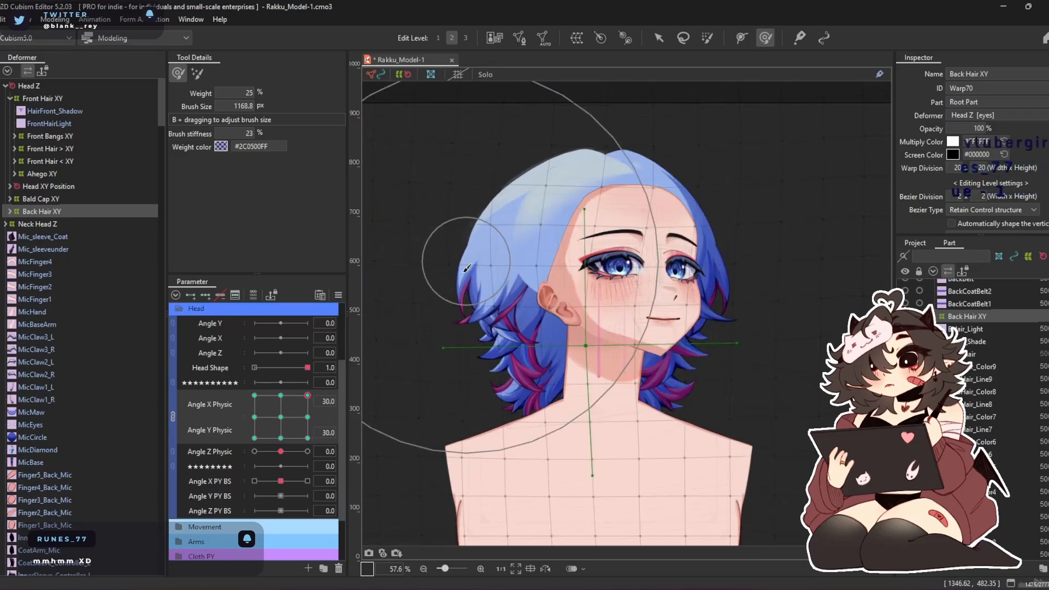
left_click_drag(521, 371, 626, 387)
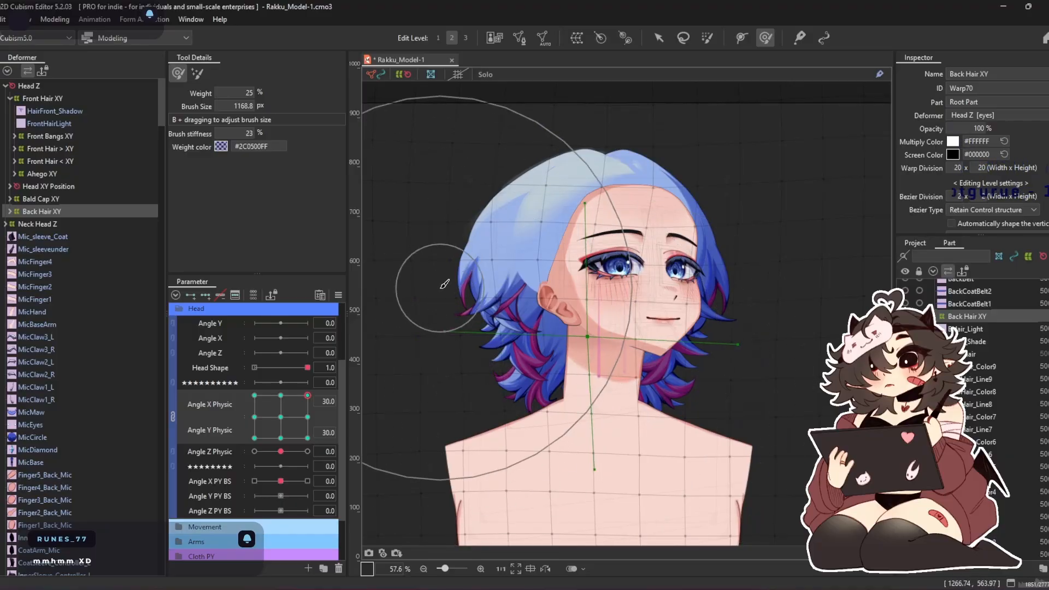
left_click_drag(444, 284, 464, 257)
mouse_move(575, 139)
left_mouse_down()
mouse_move(536, 216)
mouse_move(626, 288)
mouse_move(594, 225)
mouse_move(602, 271)
left_mouse_up()
key("b")
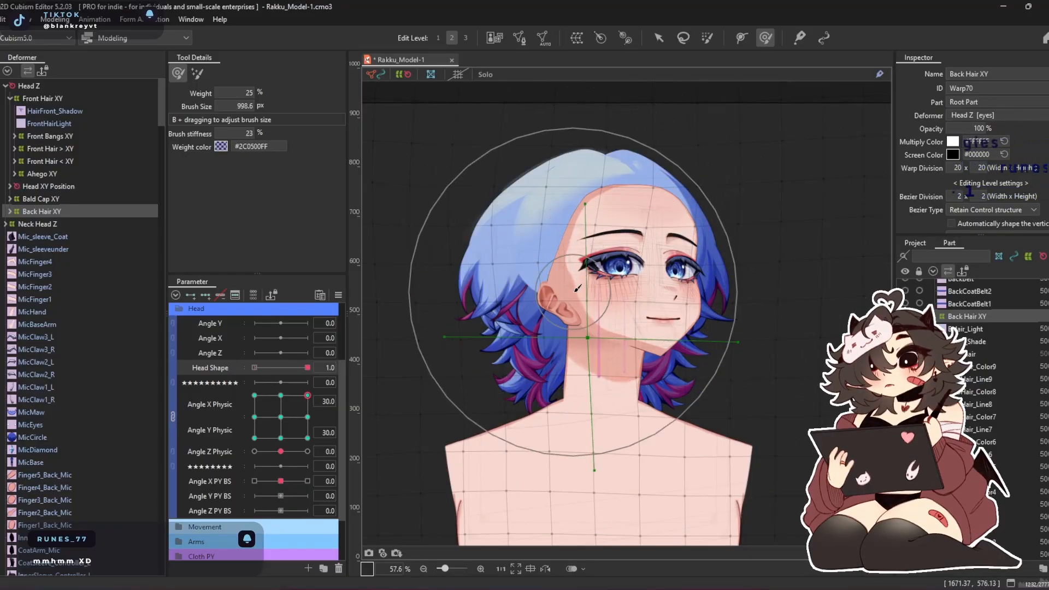
left_click_drag(577, 287, 560, 293)
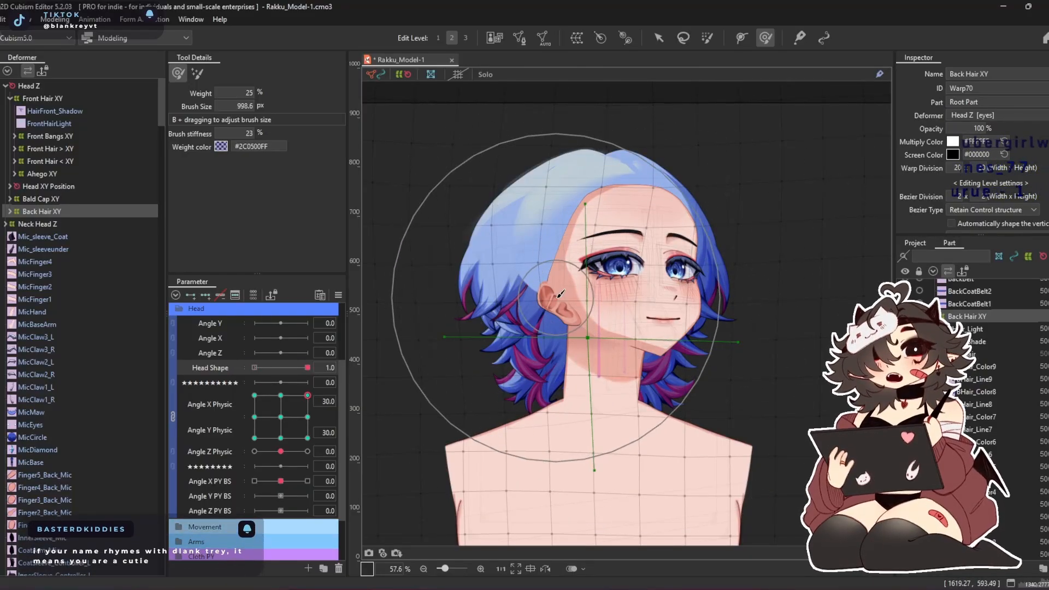
Refine Back Hair XY's rear side at Angle X Physic -30 and Angle Y Physic 30, comparing it with the opposite corner
left_click(254, 394)
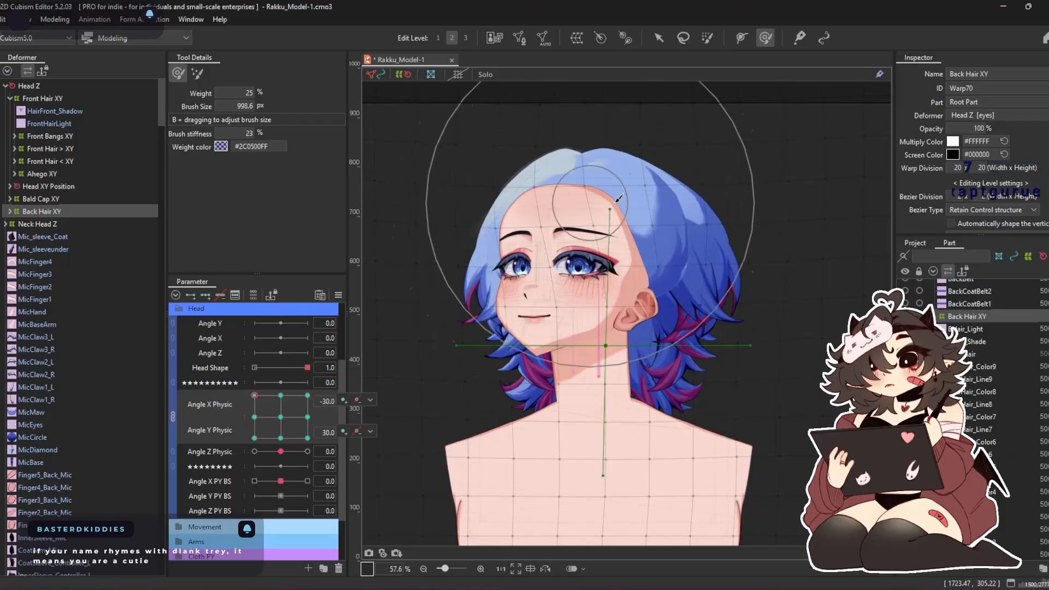
left_click_drag(671, 238, 600, 182)
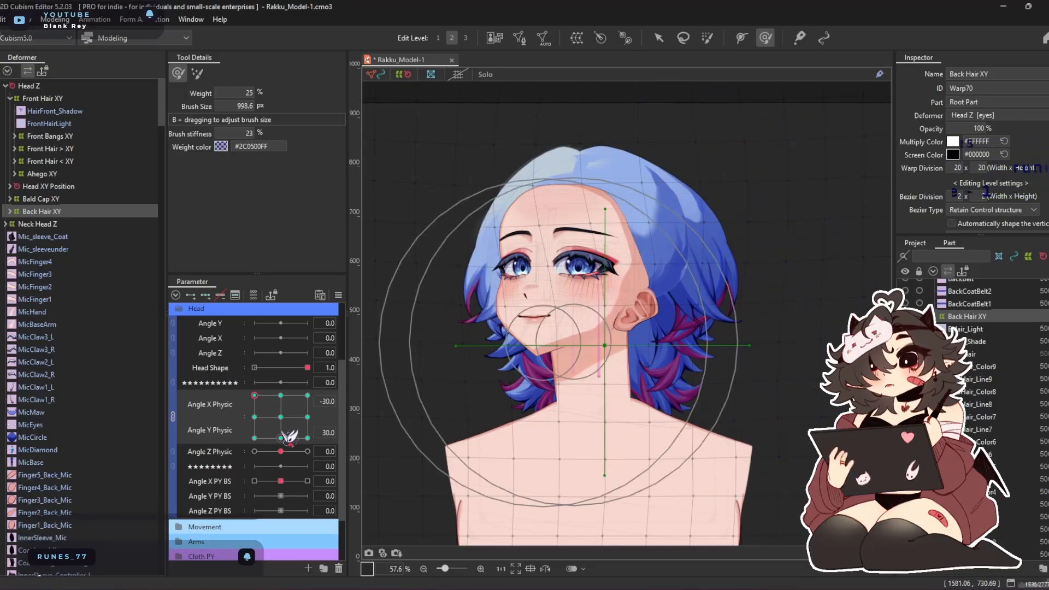
left_click(307, 395)
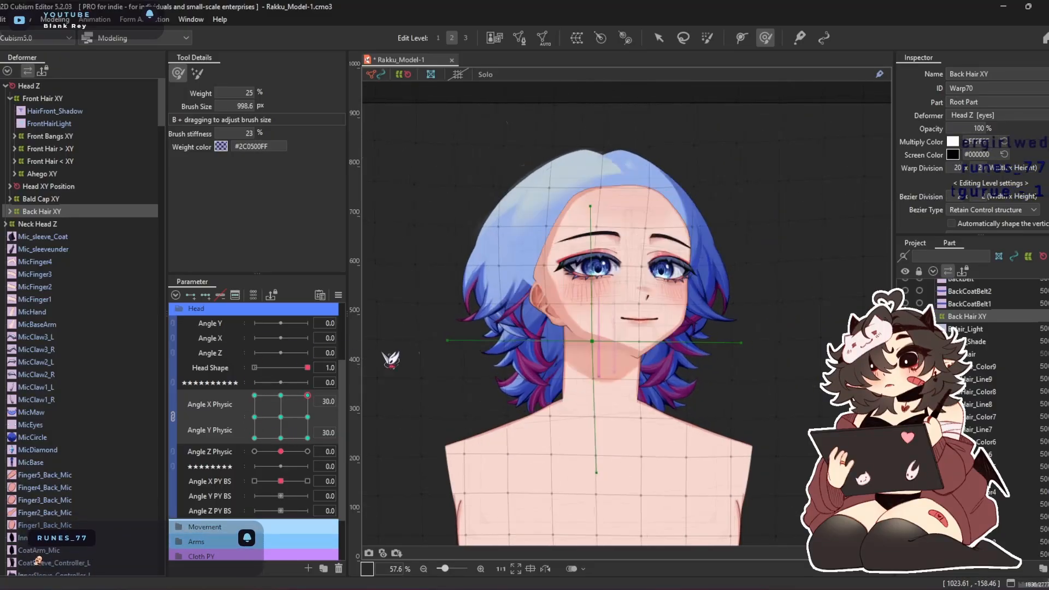
left_click(254, 395)
left_click_drag(719, 313, 712, 318)
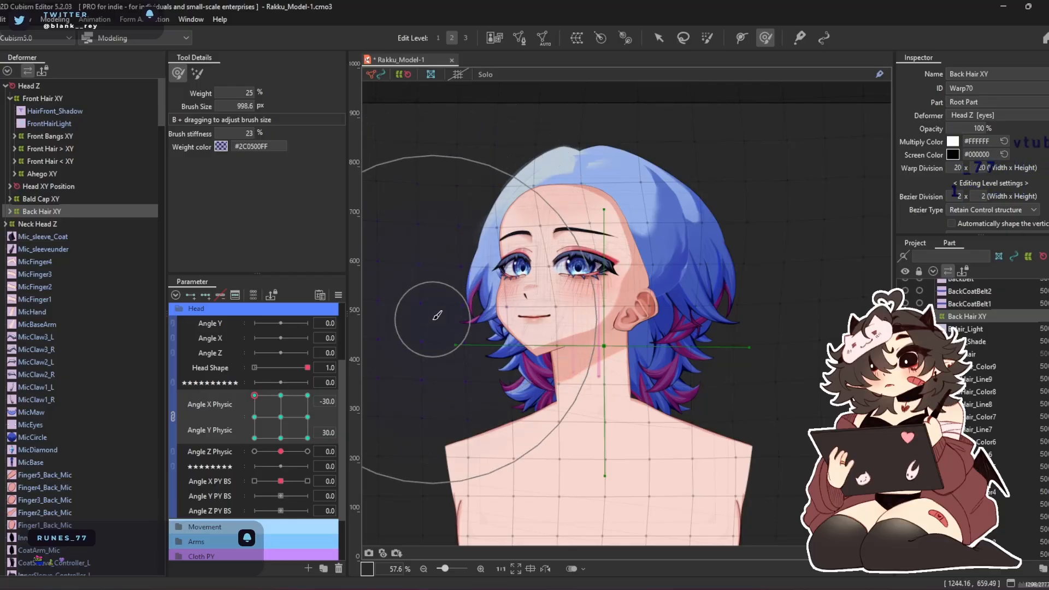
Unlink Angle X Physic and Angle Y Physic, and mirror Back Hair XY's form from Angle X Physic -30 to 30
left_click(173, 416)
left_click(254, 398)
key("ctrl+m")
key("Return")
left_click_drag(255, 398, 323, 407)
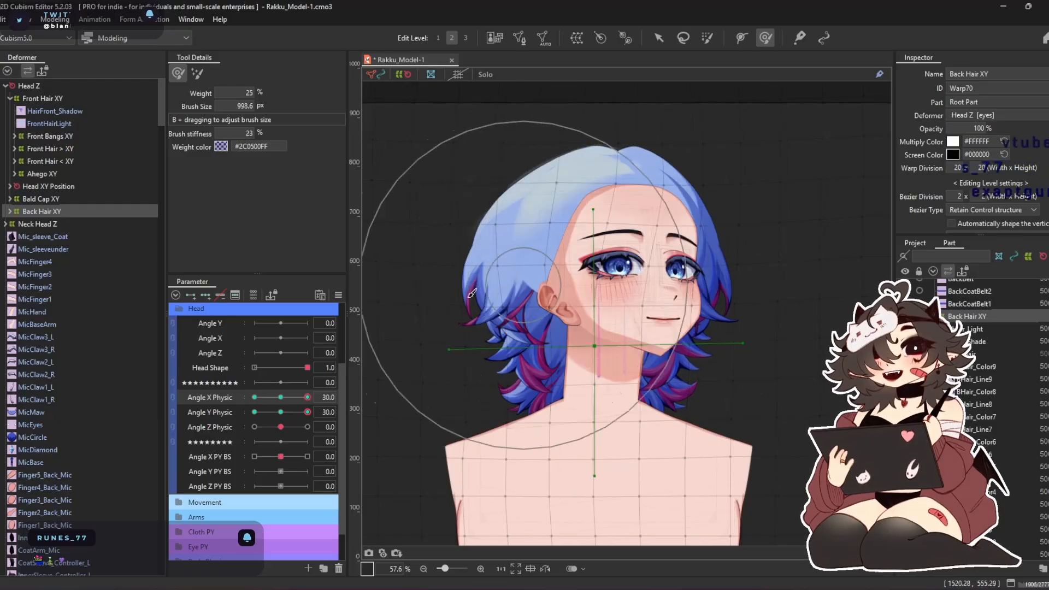
Reduce the brush to 936.1 px and refine Back Hair XY's rear side and crown at Angle X Physic 30, Angle Y Physic 30
left_click_drag(433, 300, 453, 299)
key("b")
left_click_drag(527, 312, 519, 314)
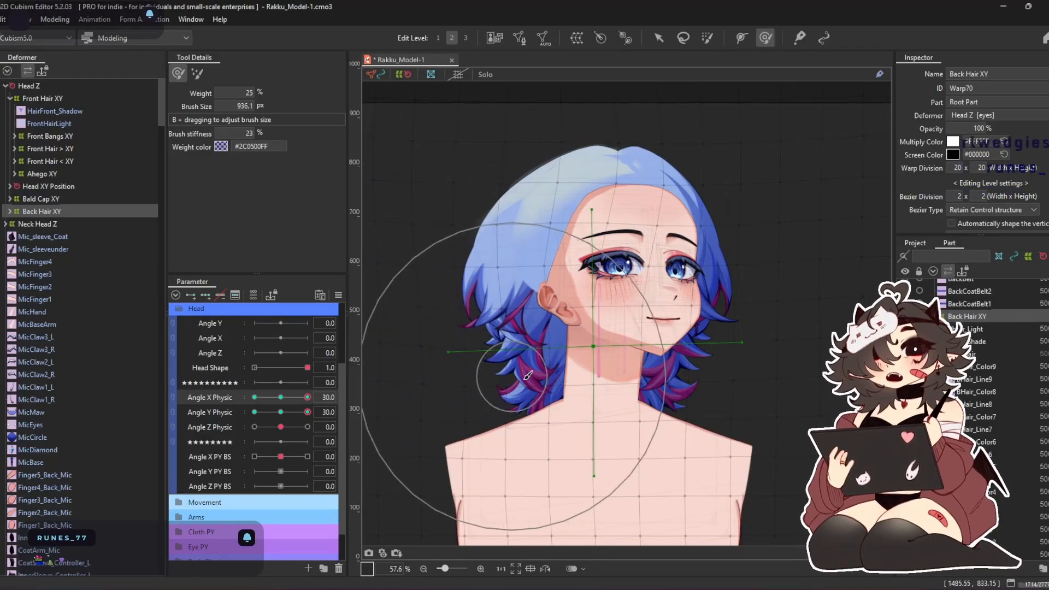
mouse_move(308, 397)
left_mouse_down()
mouse_move(212, 398)
mouse_move(452, 398)
mouse_move(238, 418)
mouse_move(318, 425)
left_mouse_up()
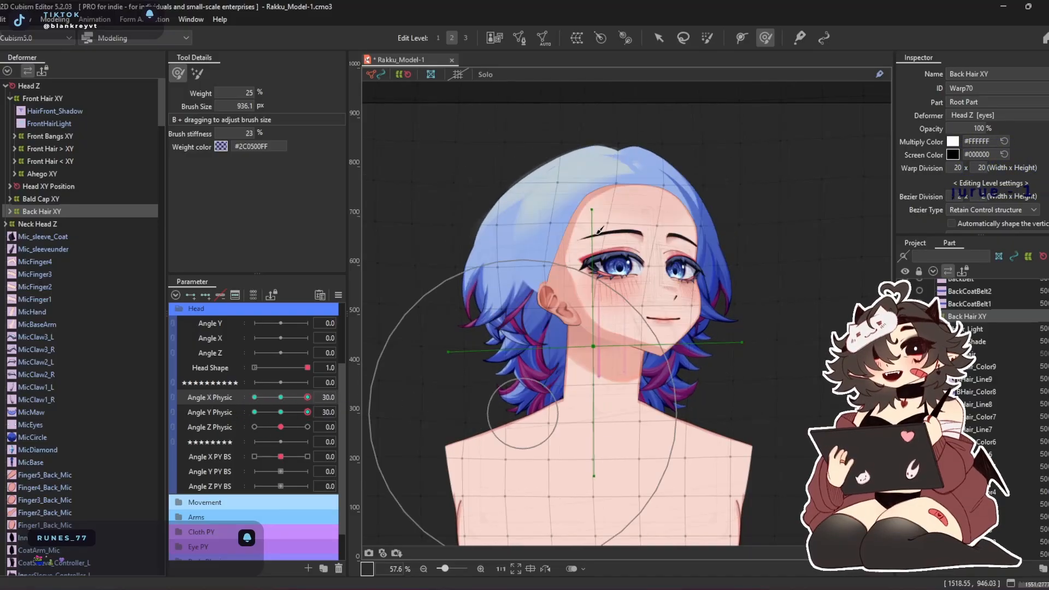
left_click_drag(580, 117, 544, 121)
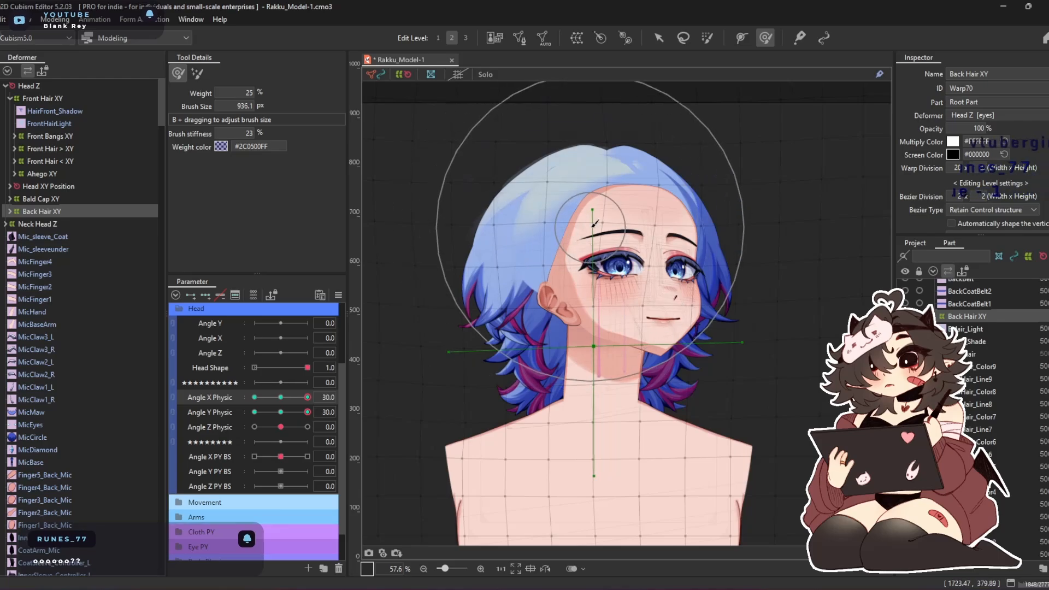
Mirror Back Hair XY's refined form from Angle X Physic 30 to -30 and switch to the mirrored side
left_click_drag(282, 398, 331, 397)
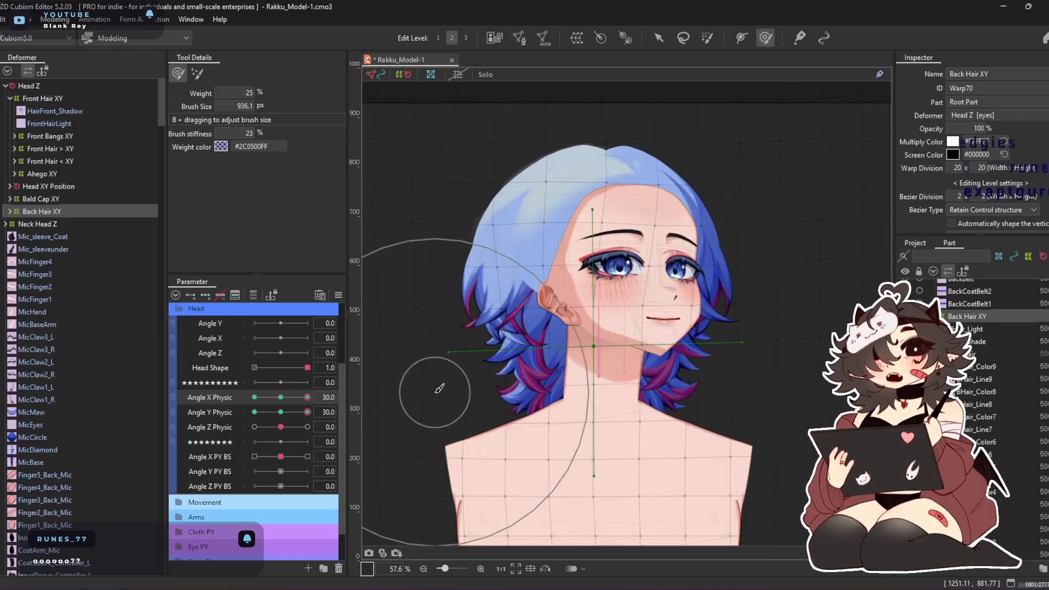
key("ctrl+m")
key("Return")
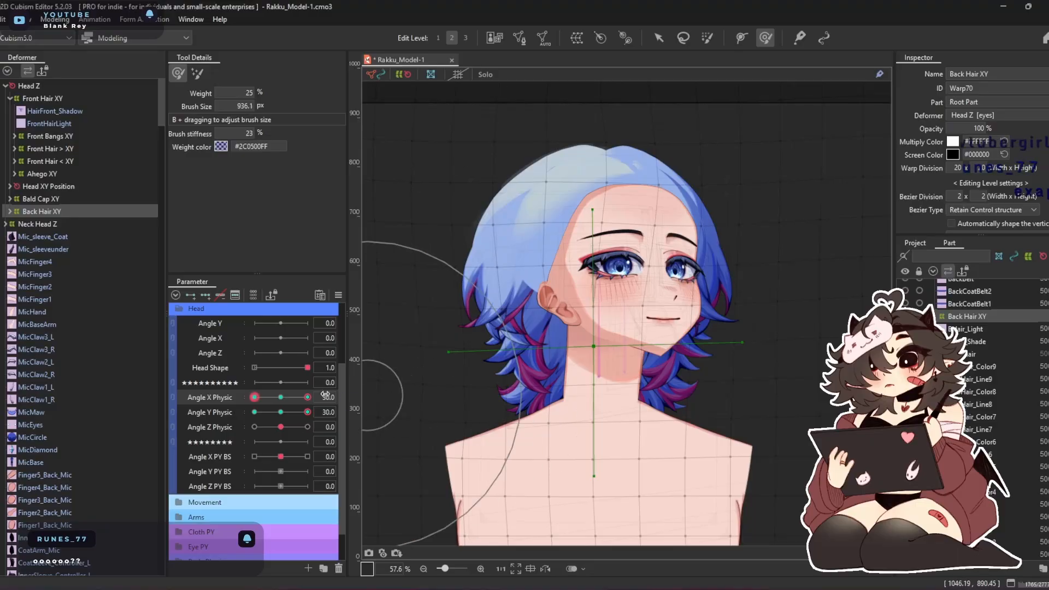
left_click_drag(309, 397, 227, 454)
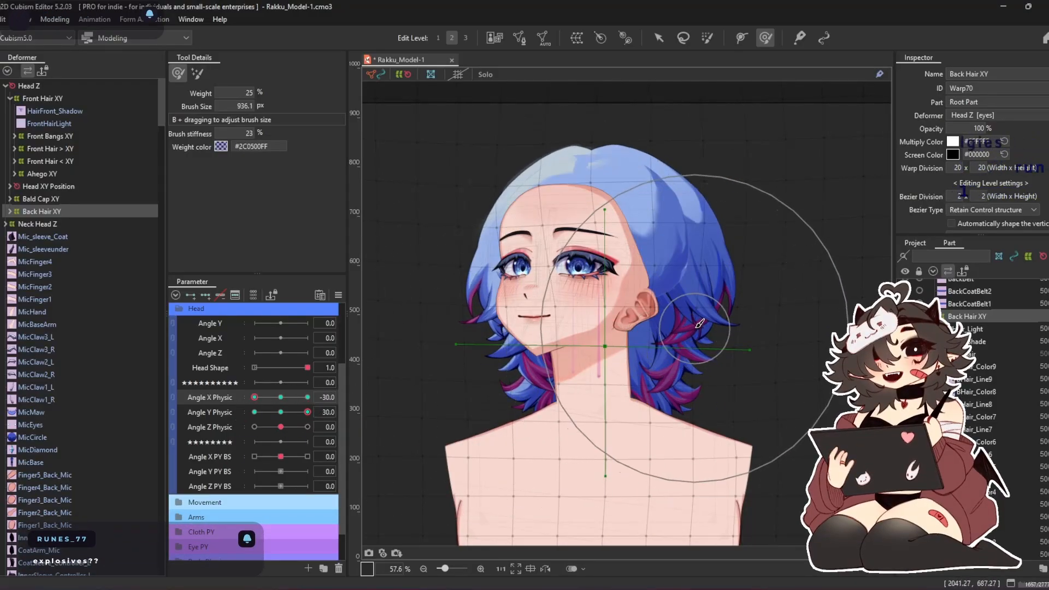
Touch up Back Hair XY's rear side at Angle X Physic -30 with 809.3 px and 889.2 px brushes, and compare both head turns
key("b")
left_click_drag(703, 405, 716, 409)
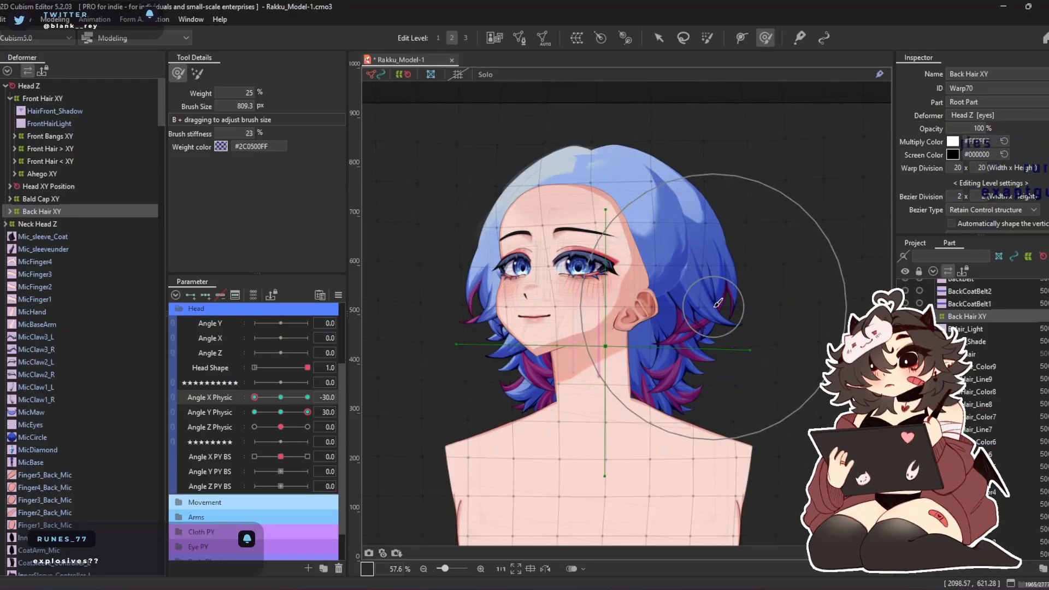
right_click(751, 340)
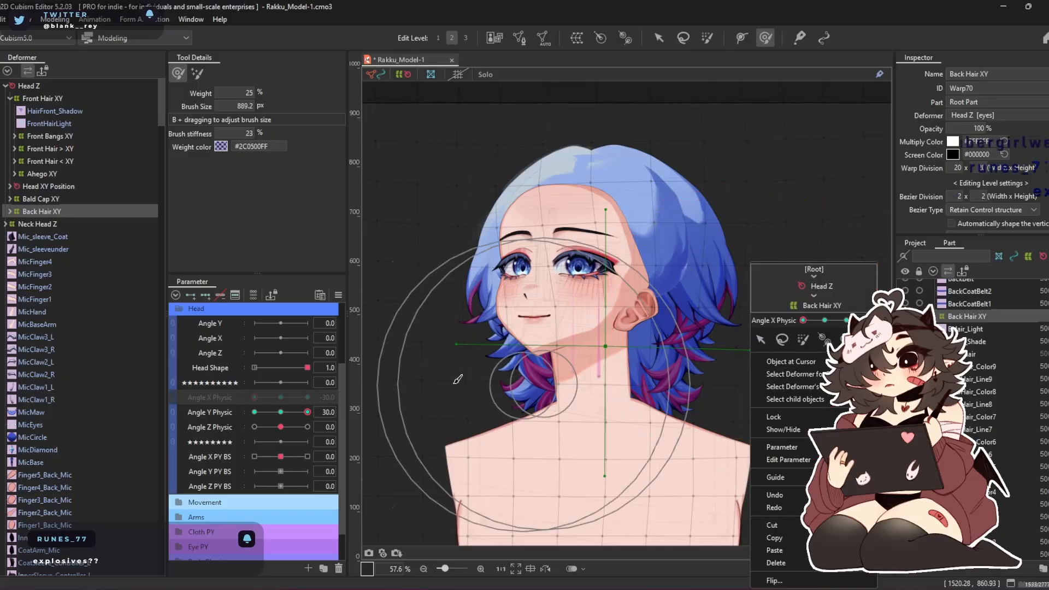
left_click(254, 398)
left_click_drag(254, 397, 307, 397)
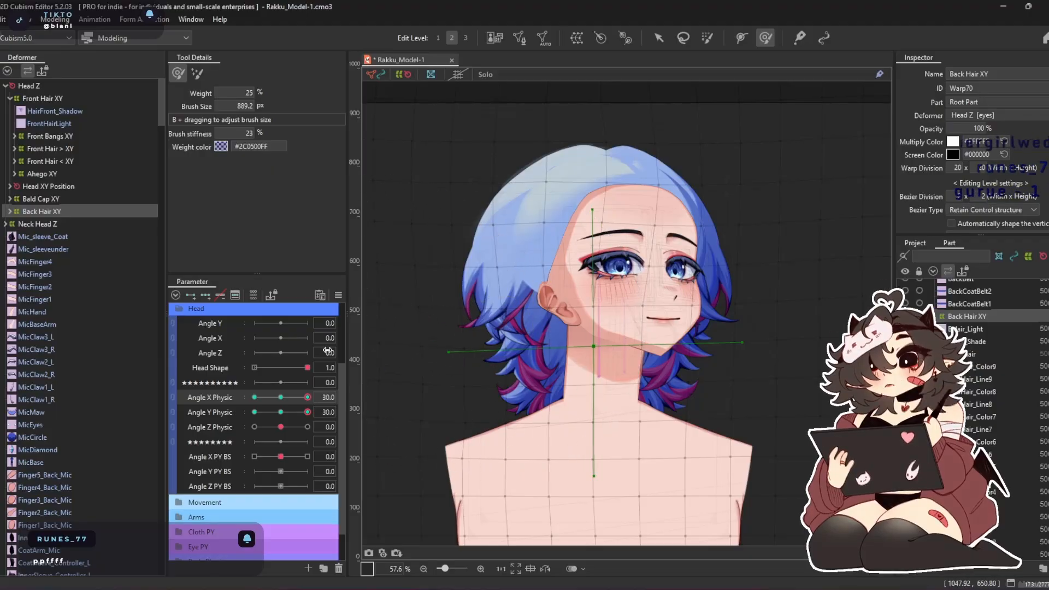
left_click(254, 397)
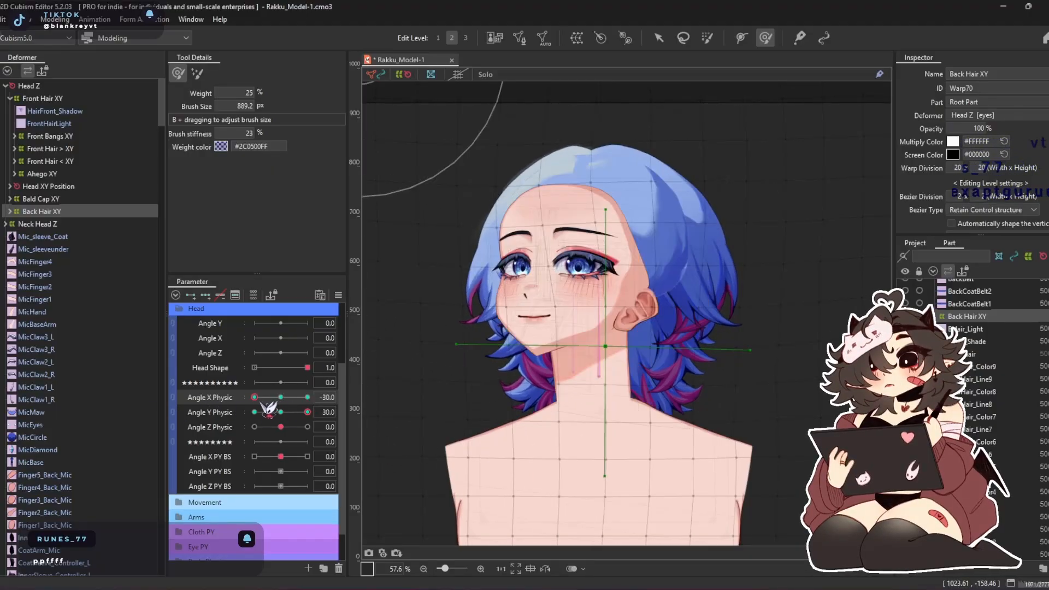
Try pulling in Back Hair XY's rear side at Angle X Physic and Angle Y Physic -30, and reset both parameters to 0
left_click(281, 398)
left_click_drag(307, 413, 254, 398)
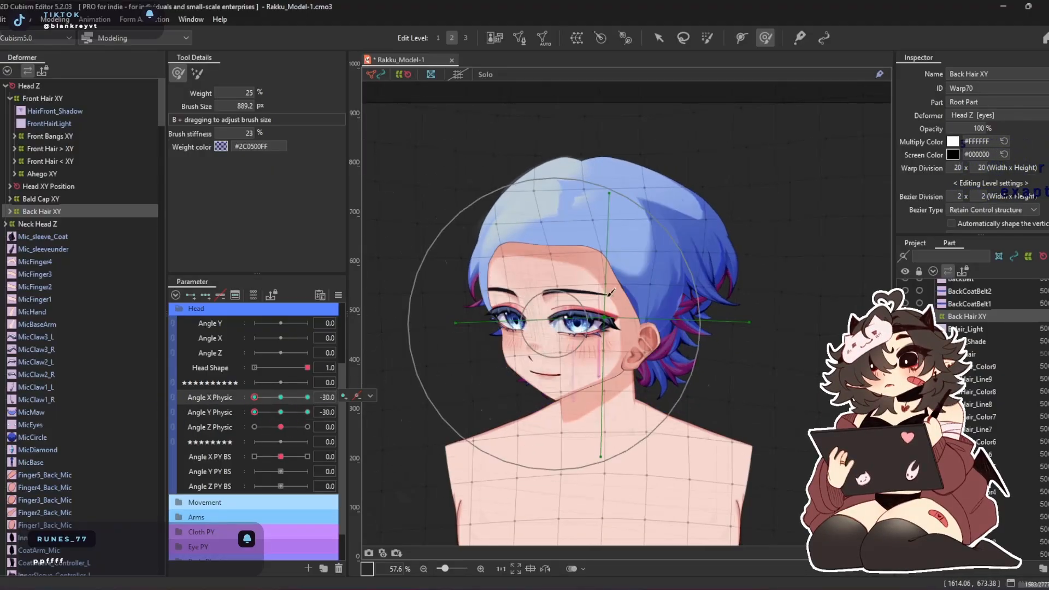
mouse_move(734, 288)
left_mouse_down()
mouse_move(712, 347)
mouse_move(713, 304)
left_mouse_up()
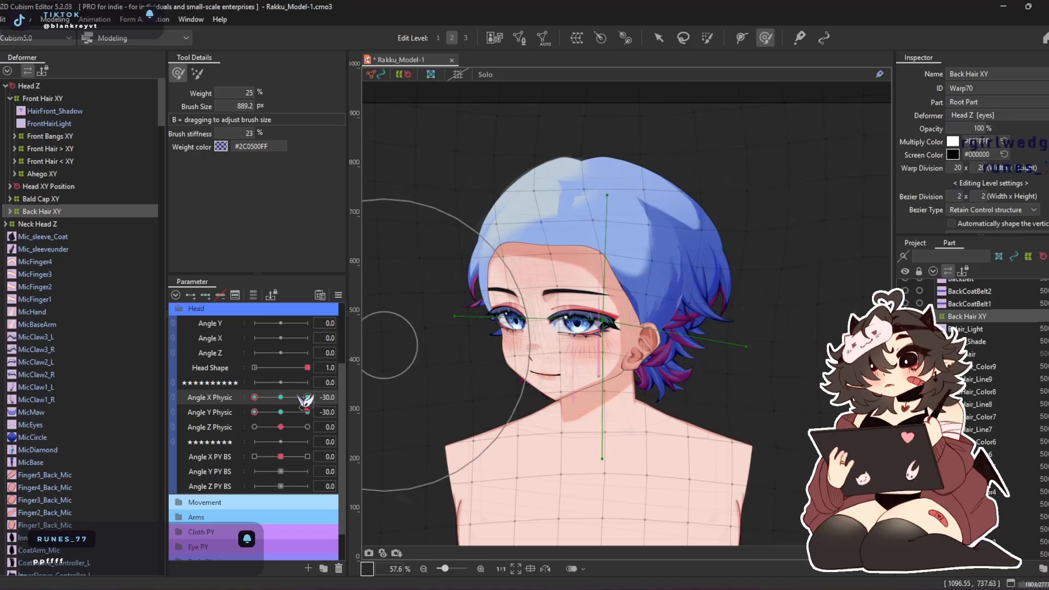
left_click(281, 412)
left_click(280, 397)
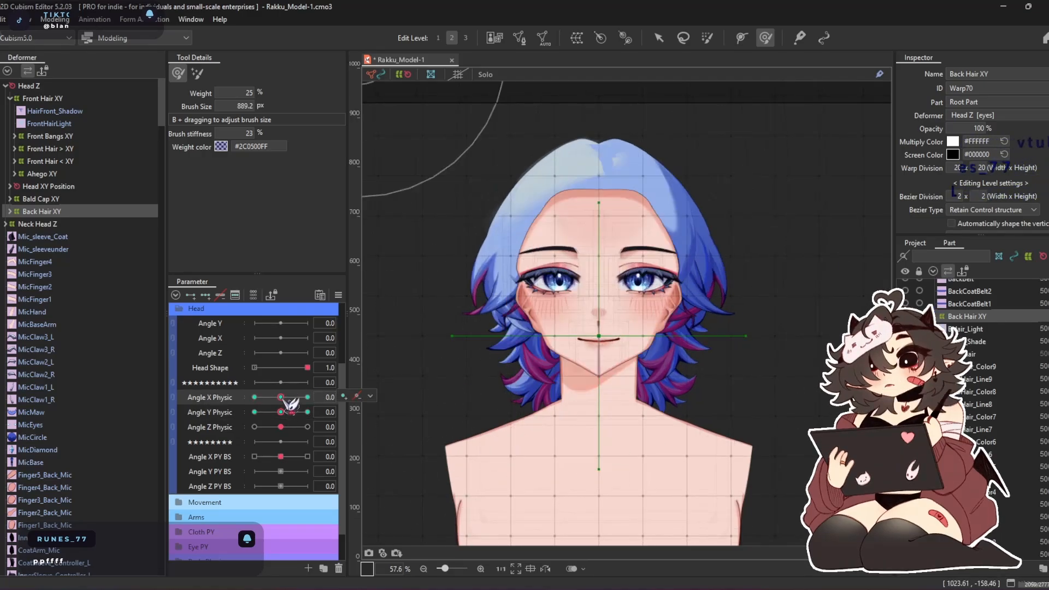
At Angle X Physic 0 and Angle Y Physic -30, enlarge the brush to 1123.6 px and lower Back Hair XY around the neck
left_click(255, 412)
left_click_drag(599, 414, 599, 419)
left_click_drag(598, 363, 601, 407)
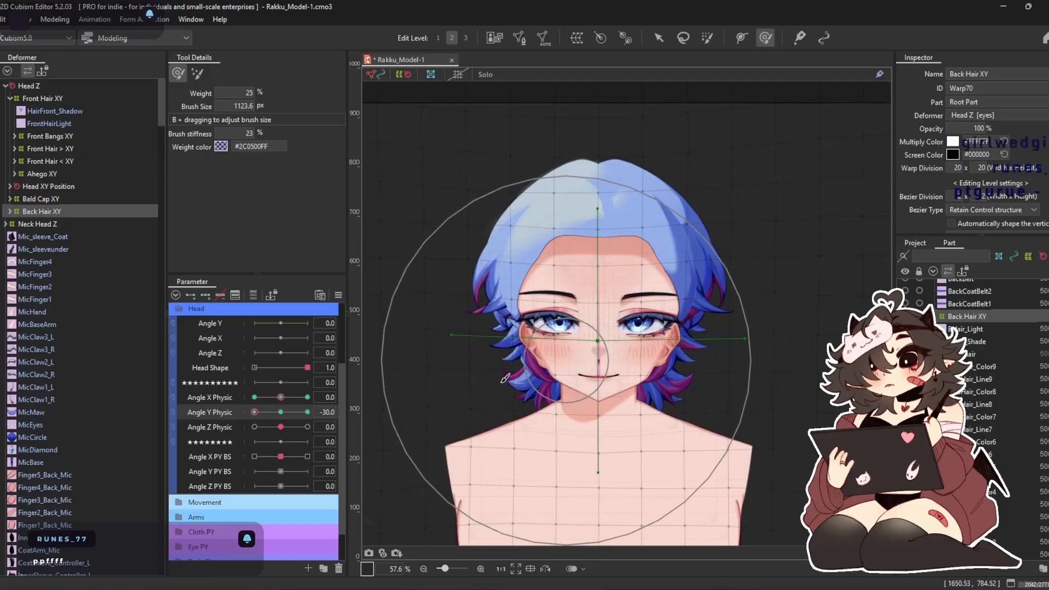
Synthesize only the two Angle Y Physic -30 corners for the selected object, and relink Angle X Physic with Angle Y Physic
right_click(344, 311)
left_click(475, 408)
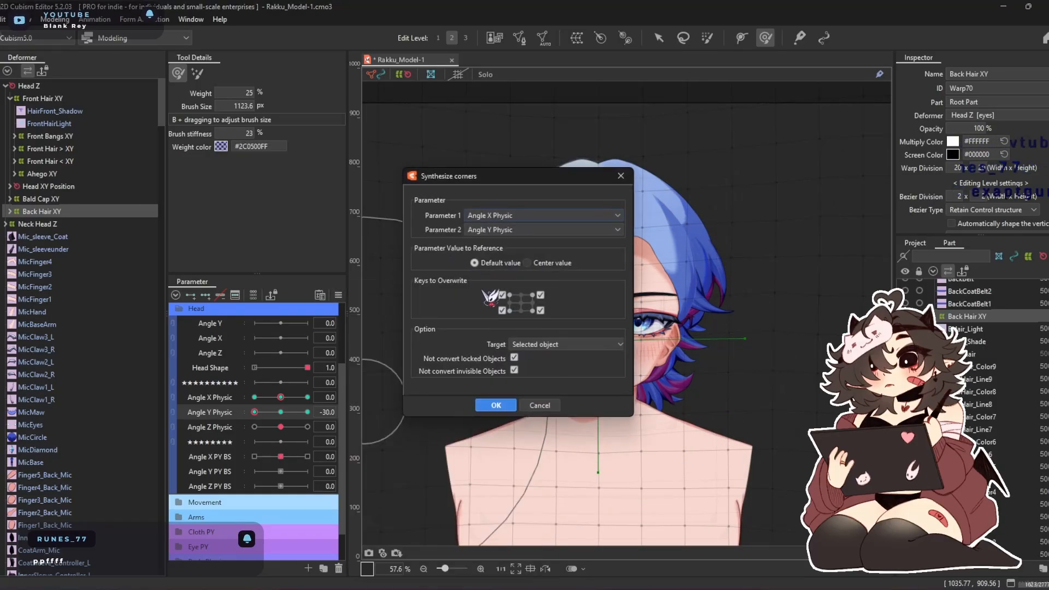
left_click(496, 405)
left_click(281, 410)
left_click(173, 398)
Refine Back Hair XY at the Angle Y Physic -30 corners, covering Angle X Physic -30 and 30
left_click(255, 438)
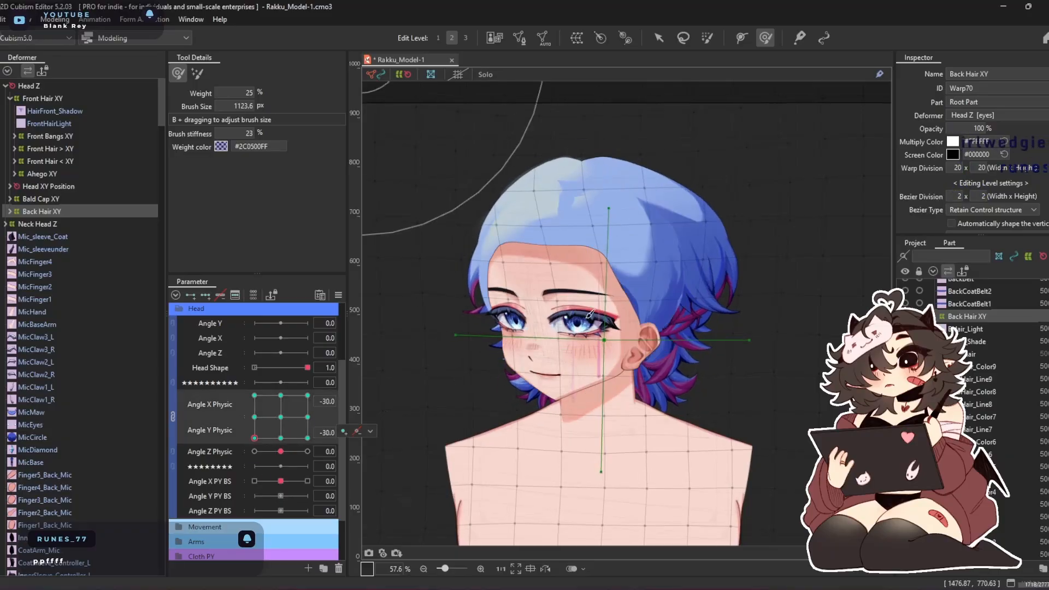
mouse_move(783, 242)
left_mouse_down()
mouse_move(666, 400)
mouse_move(653, 468)
mouse_move(583, 361)
mouse_move(603, 295)
left_mouse_up()
mouse_move(595, 459)
left_mouse_down()
mouse_move(646, 413)
mouse_move(643, 403)
left_mouse_up()
left_click_drag(281, 439, 307, 438)
left_click_drag(496, 341, 499, 352)
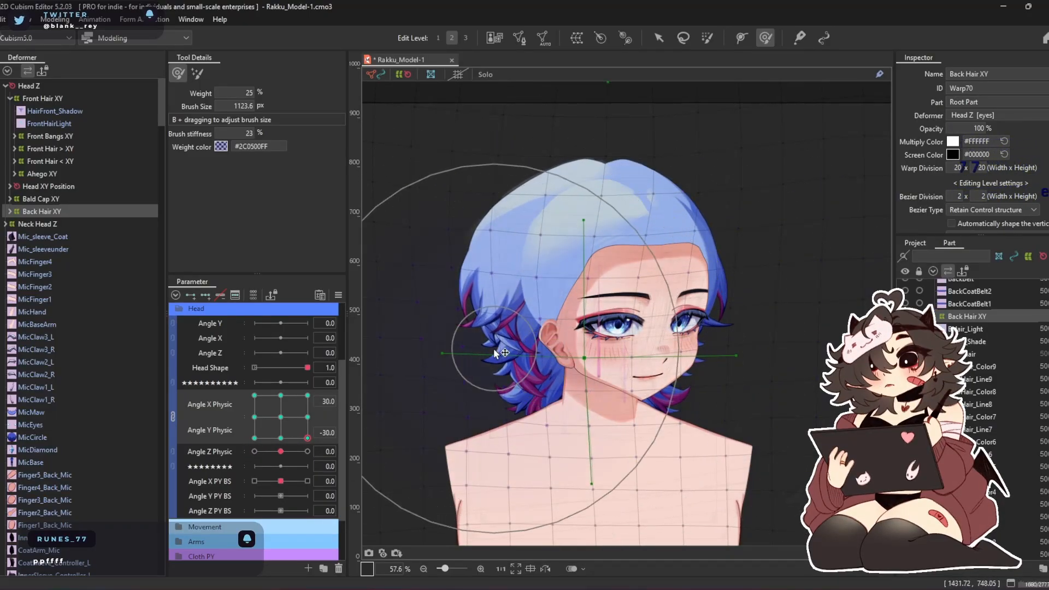
Adjust Back Hair XY's lower hair at Angle X Physic 0, Angle Y Physic -30, and return to the Angle X Physic 30 corner
left_click_drag(308, 438, 285, 443)
left_click_drag(566, 448, 568, 439)
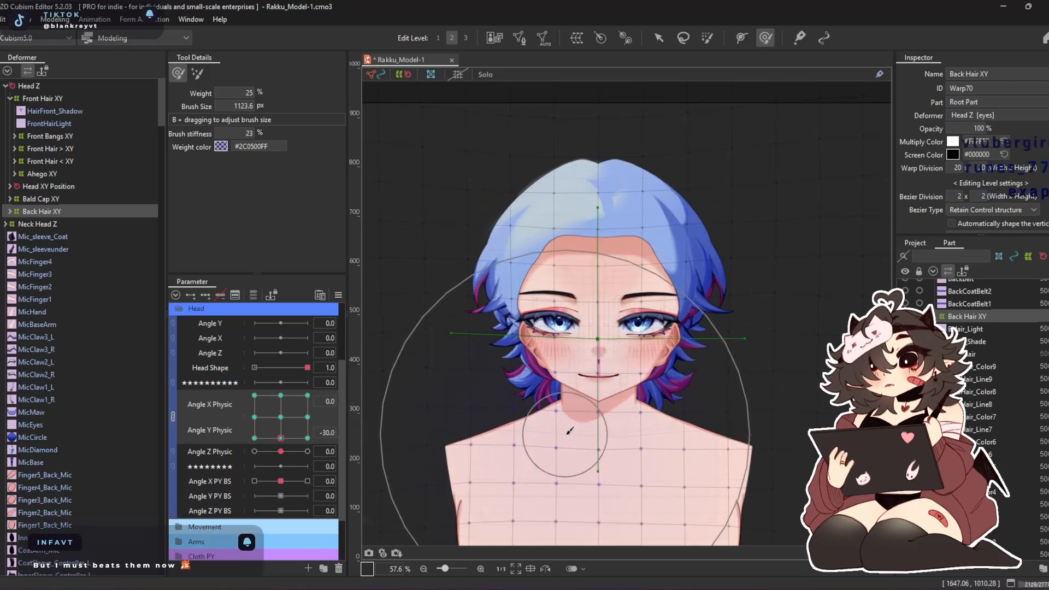
mouse_move(271, 438)
left_mouse_down()
mouse_move(254, 438)
mouse_move(309, 438)
left_mouse_up()
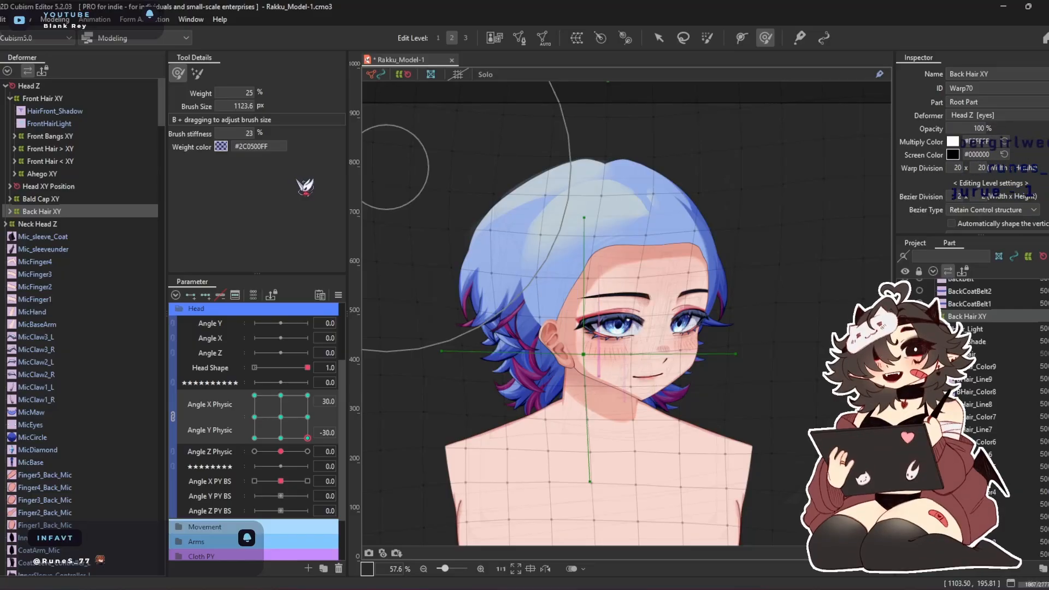
Examine Back Hair XY's movement through the combined Angle X Physic and Angle Y Physic directions
mouse_move(314, 437)
left_mouse_down()
mouse_move(321, 401)
mouse_move(311, 419)
left_mouse_up()
left_click_drag(340, 374, 295, 419)
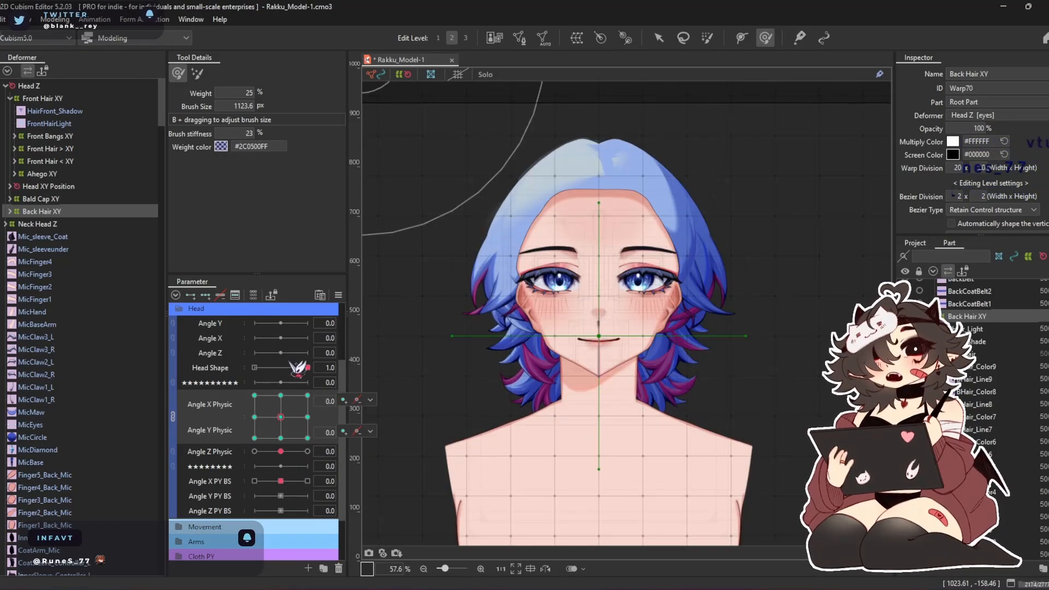
left_click_drag(292, 407, 247, 427)
mouse_move(207, 403)
left_mouse_down()
mouse_move(238, 437)
mouse_move(301, 454)
mouse_move(329, 443)
left_mouse_up()
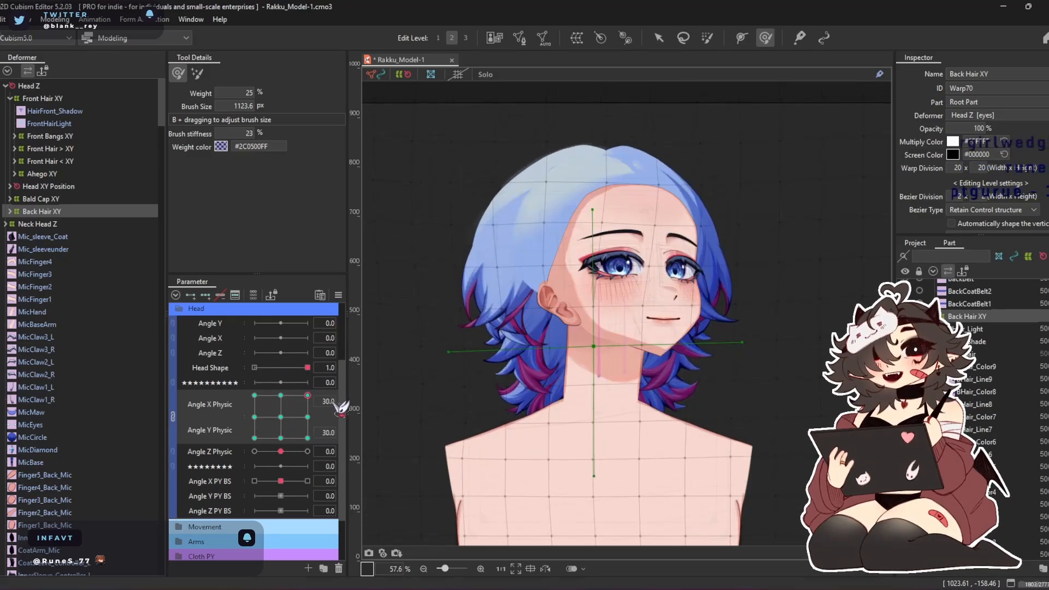
mouse_move(273, 423)
left_mouse_down()
mouse_move(315, 455)
mouse_move(340, 421)
mouse_move(267, 381)
left_mouse_up()
left_click_drag(265, 445, 258, 362)
mouse_move(172, 443)
left_mouse_down()
mouse_move(307, 376)
mouse_move(206, 417)
mouse_move(267, 474)
left_mouse_up()
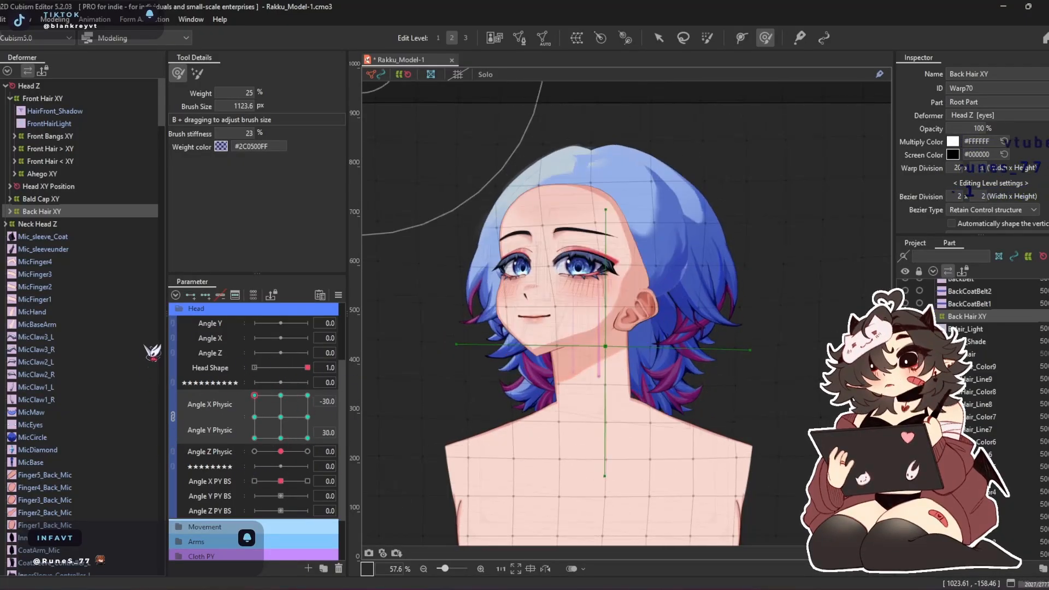
Check Back Hair XY at the Angle X Physic and Angle Y Physic corners, finishing at Angle X Physic 0, Angle Y Physic 30
mouse_move(379, 498)
left_mouse_down()
mouse_move(142, 490)
mouse_move(279, 277)
mouse_move(505, 292)
left_mouse_up()
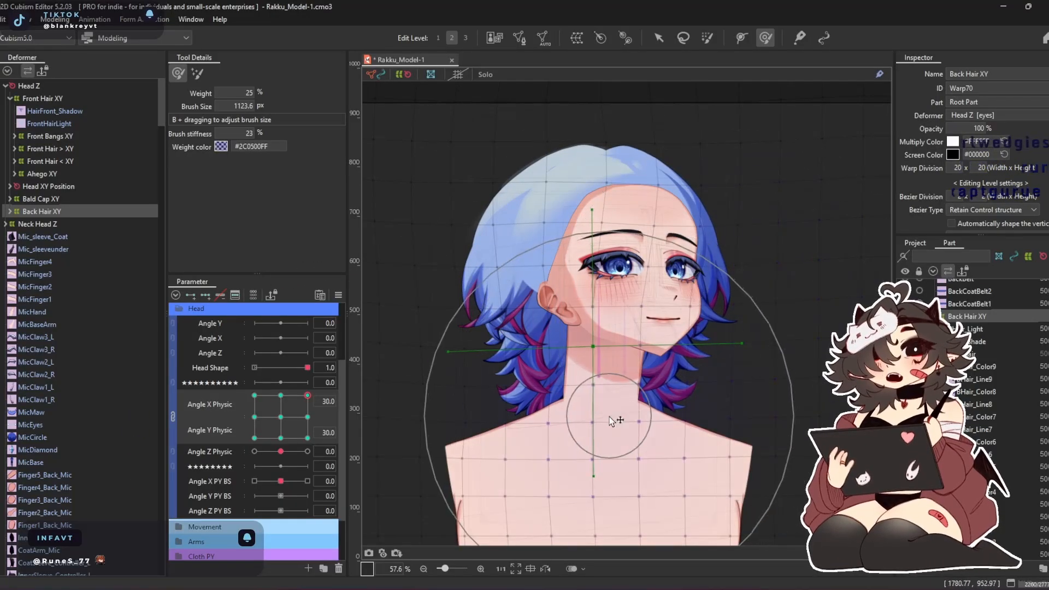
left_click_drag(282, 435, 306, 417)
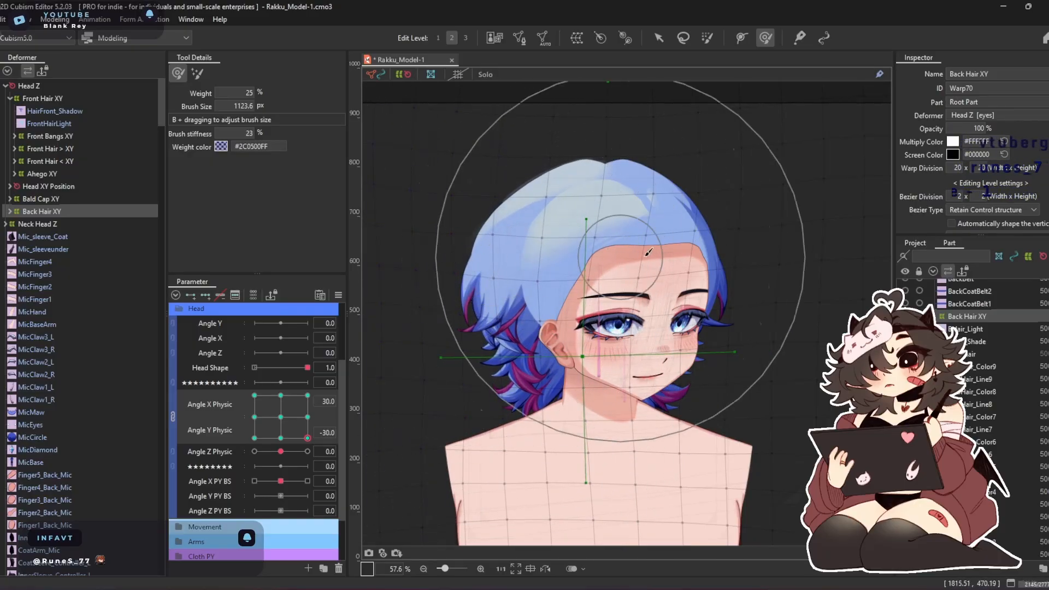
left_click_drag(307, 438, 255, 439)
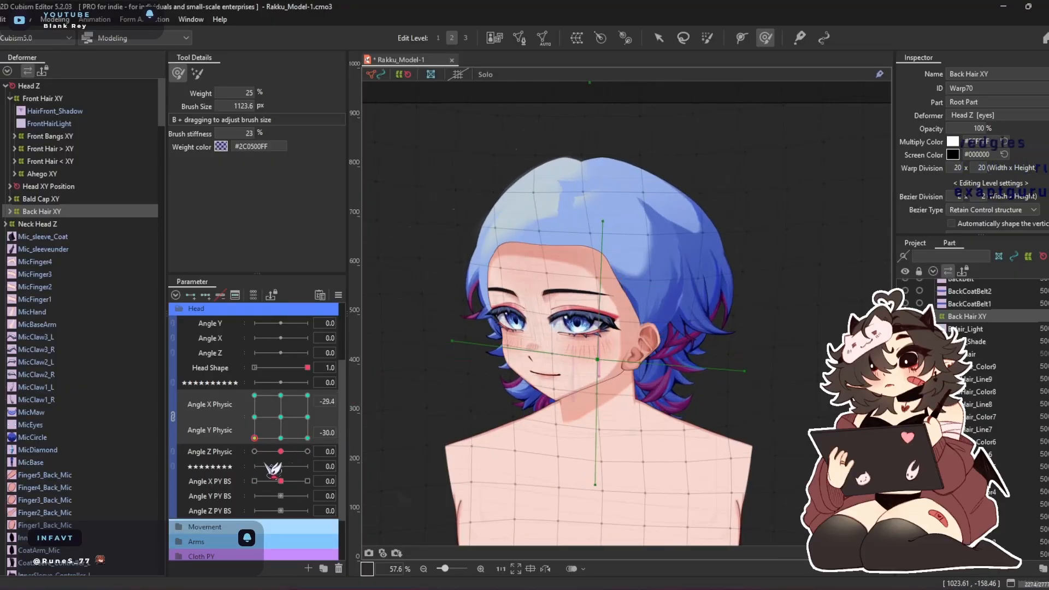
left_click(281, 438)
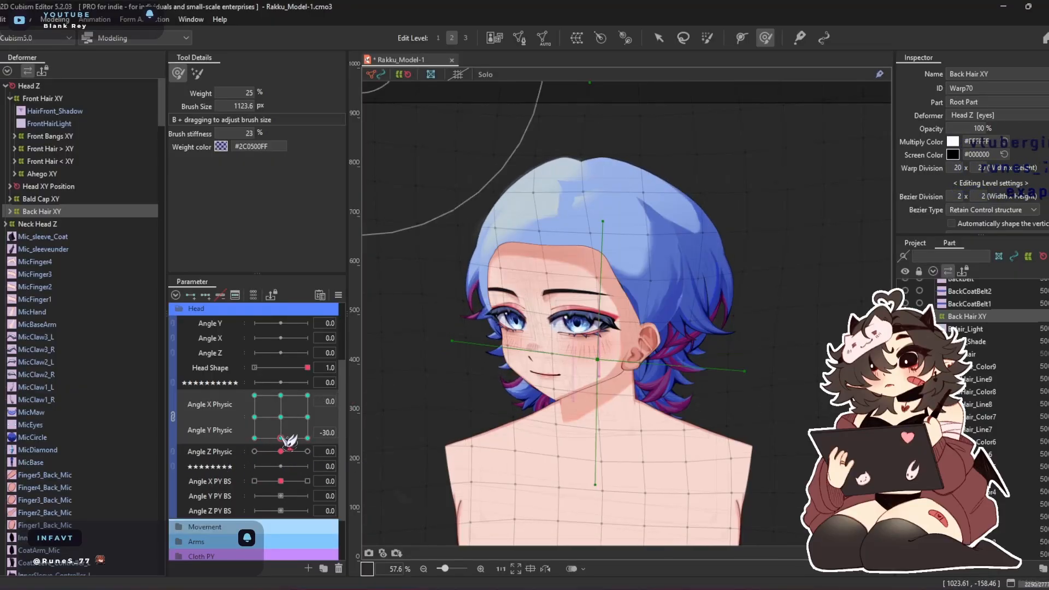
left_click(280, 417)
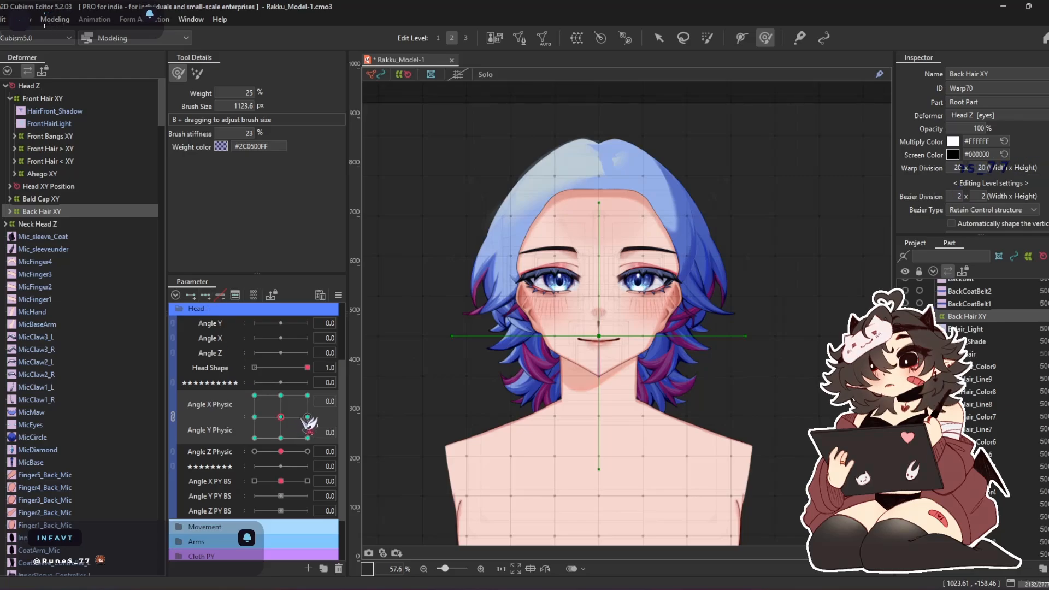
left_click(282, 395)
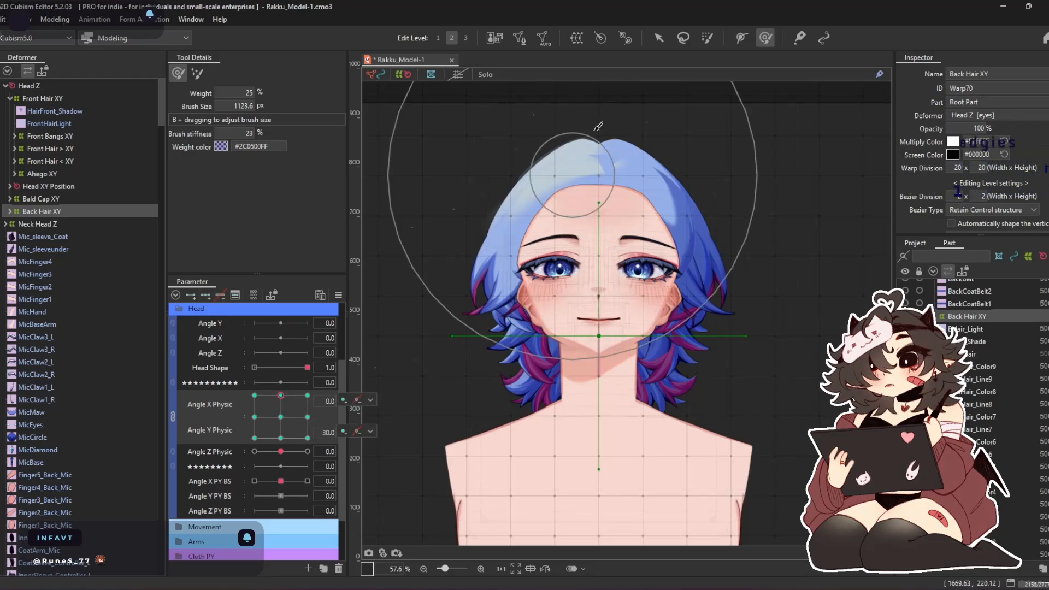
Add Back Hair XY to the Apply 3D Rotation Expression objects and compare its settings with Head XY's
left_click(658, 37)
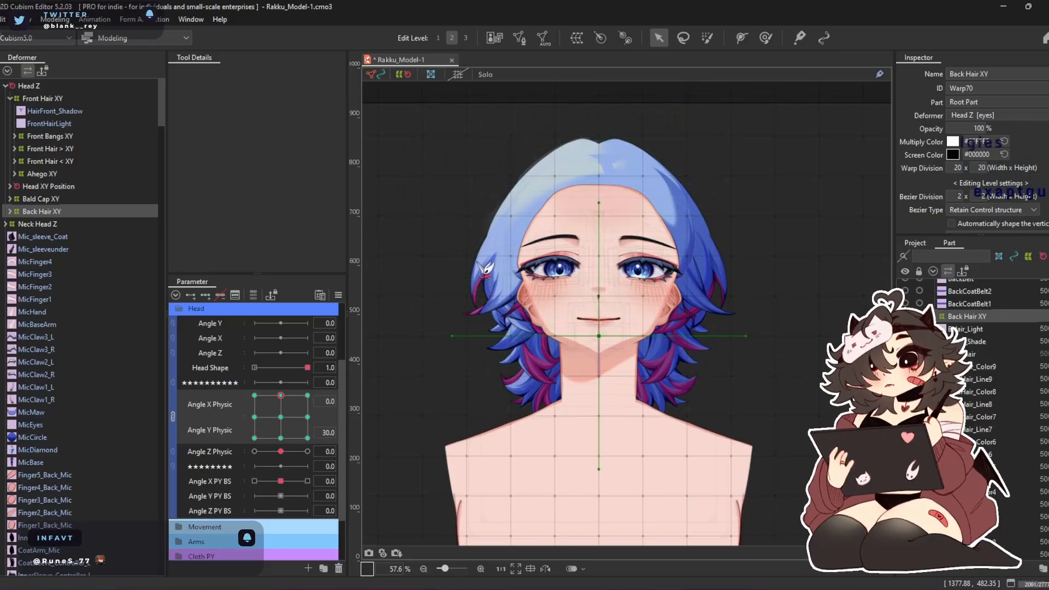
key("ctrl+shift+r")
left_click(114, 75)
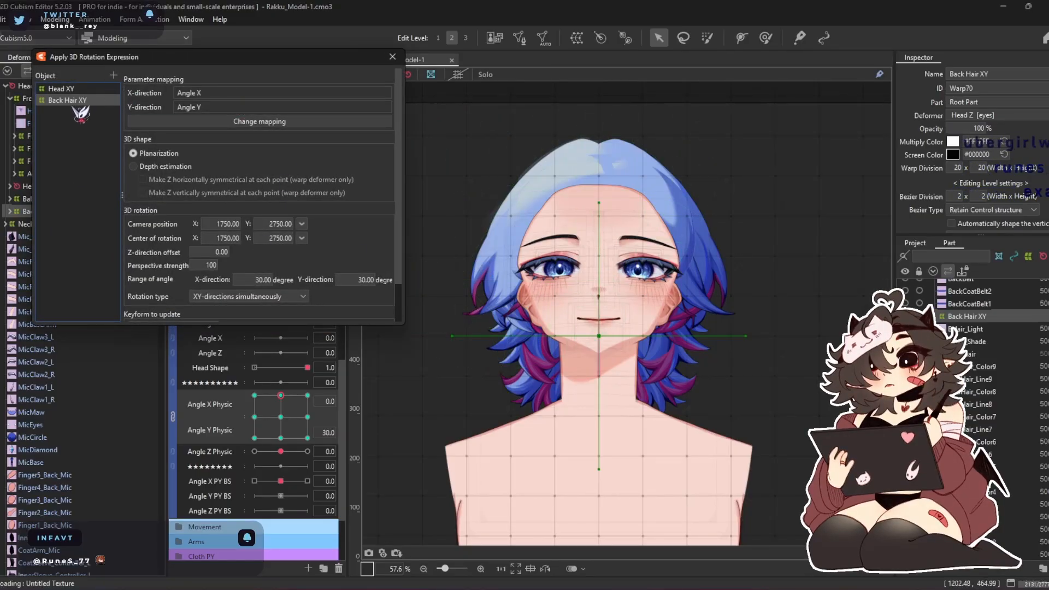
scroll(572, 233, "down", 2)
scroll(592, 277, "up", 1)
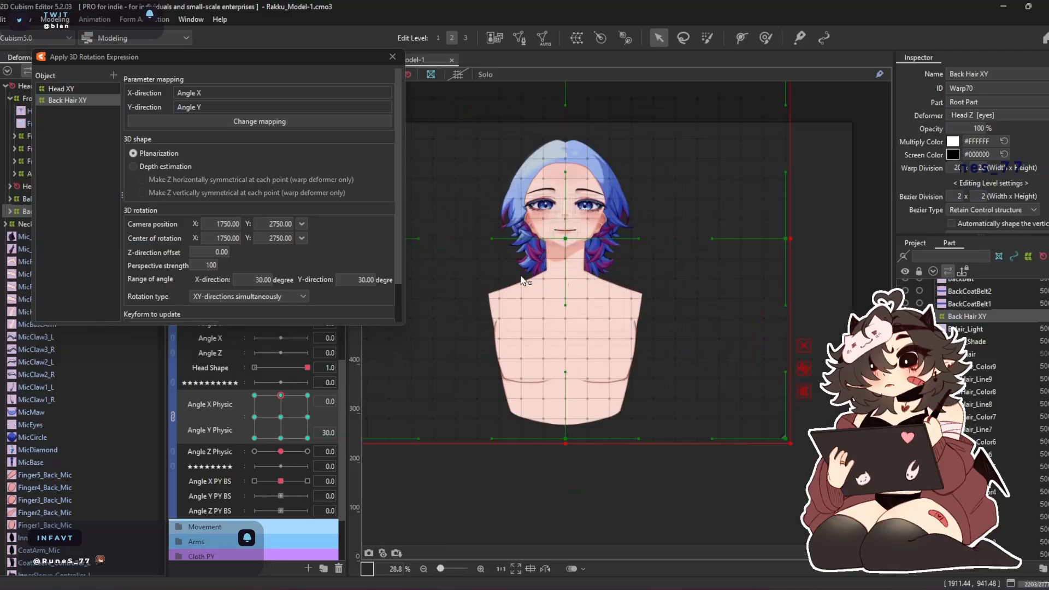
left_click(61, 89)
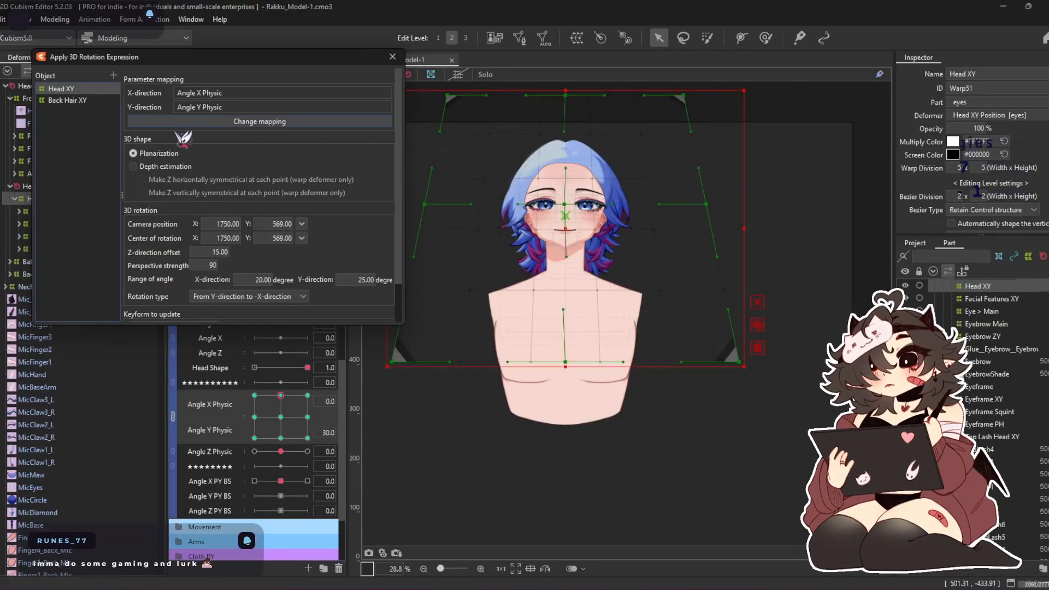
left_click(77, 101)
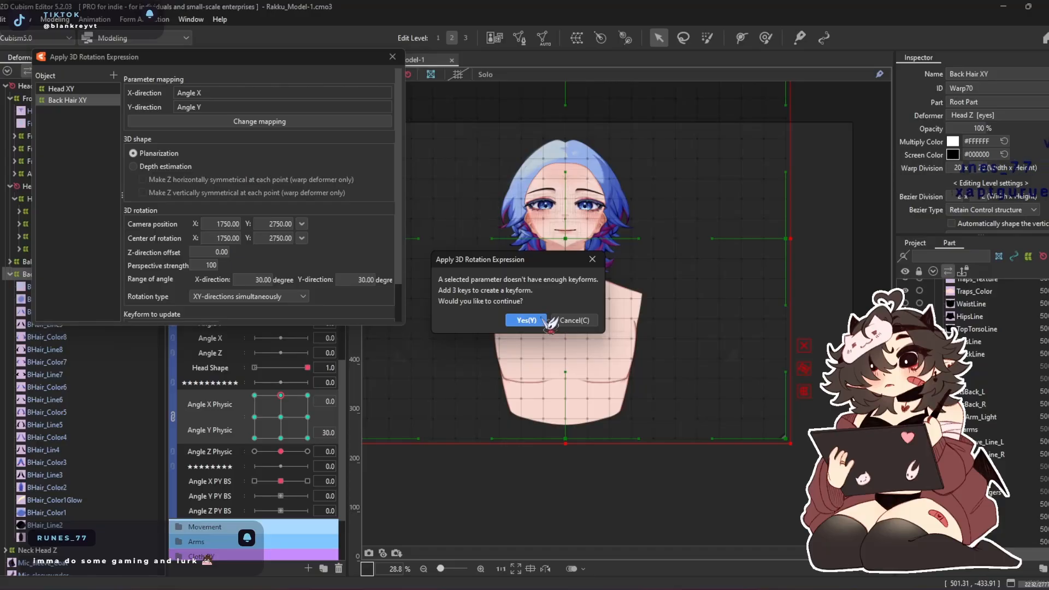
left_click(542, 320)
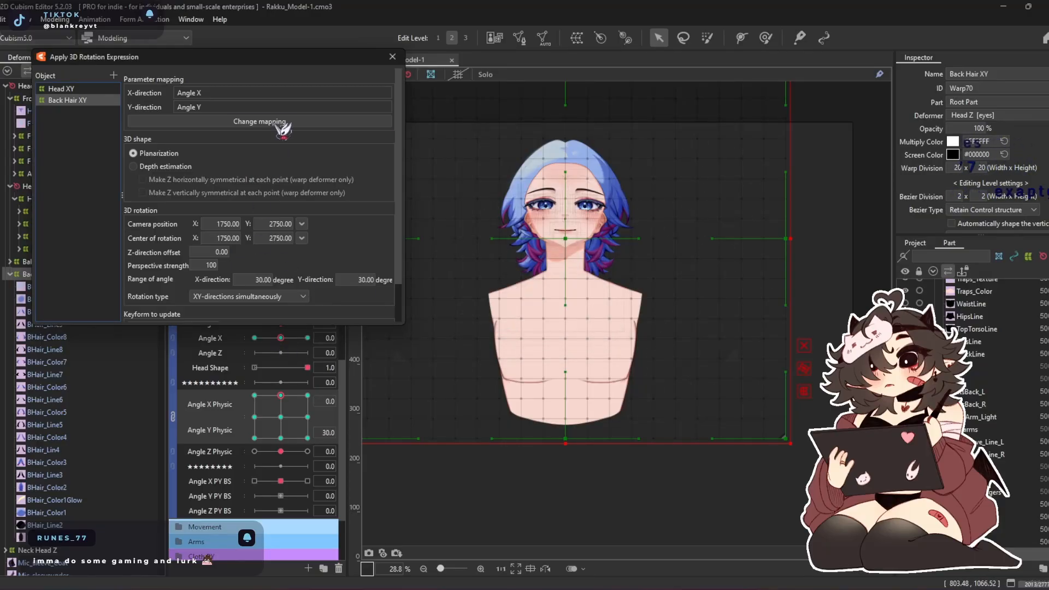
left_click(228, 121)
left_click(280, 121)
left_click(306, 110)
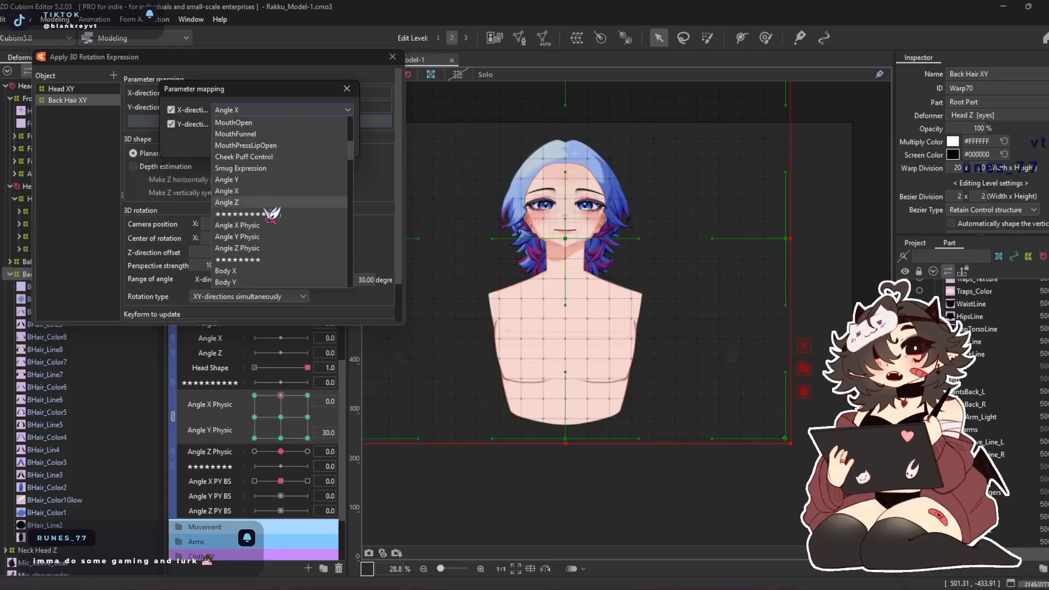
left_click(257, 225)
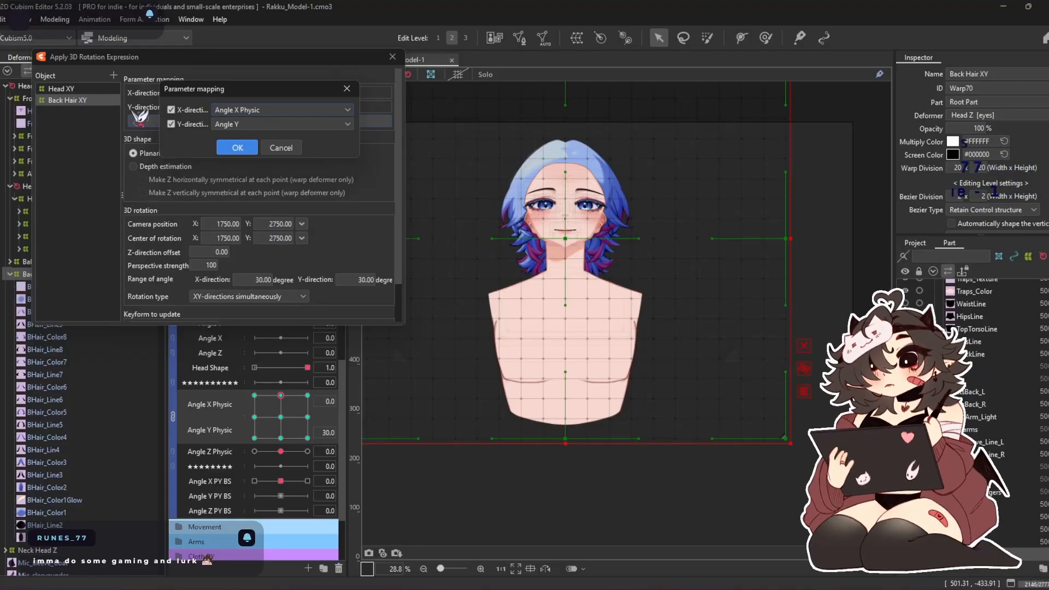
left_click(283, 146)
Copy Head XY's 3D rotation settings onto Back Hair XY and update its keyforms
left_click(73, 90)
right_click(72, 90)
left_click(126, 136)
left_click(73, 98)
right_click(81, 102)
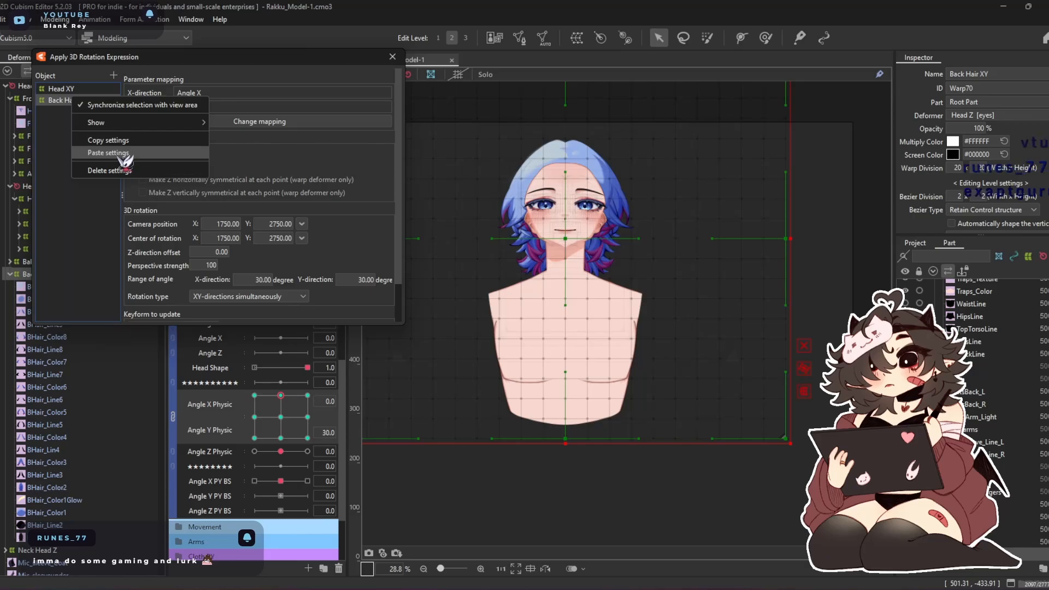
left_click(128, 158)
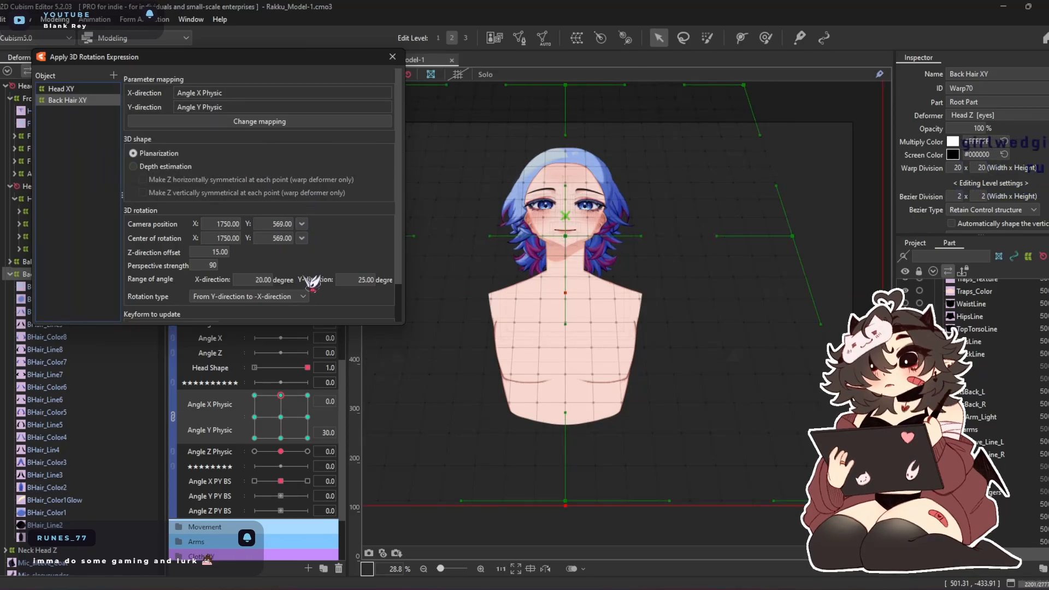
scroll(312, 281, "down", 2)
left_click(289, 311)
Set Back Hair XY's Z-direction offset to -14.80, update all its keyforms, and close the 3D rotation settings
left_click_drag(278, 399, 243, 382)
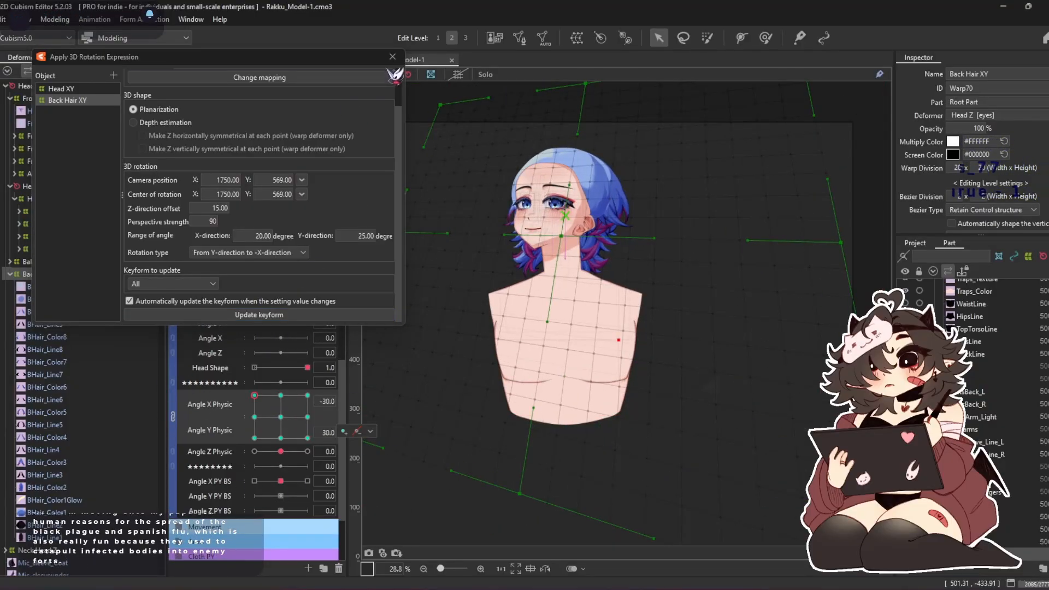
left_click(254, 417)
left_click_drag(206, 209, 231, 209)
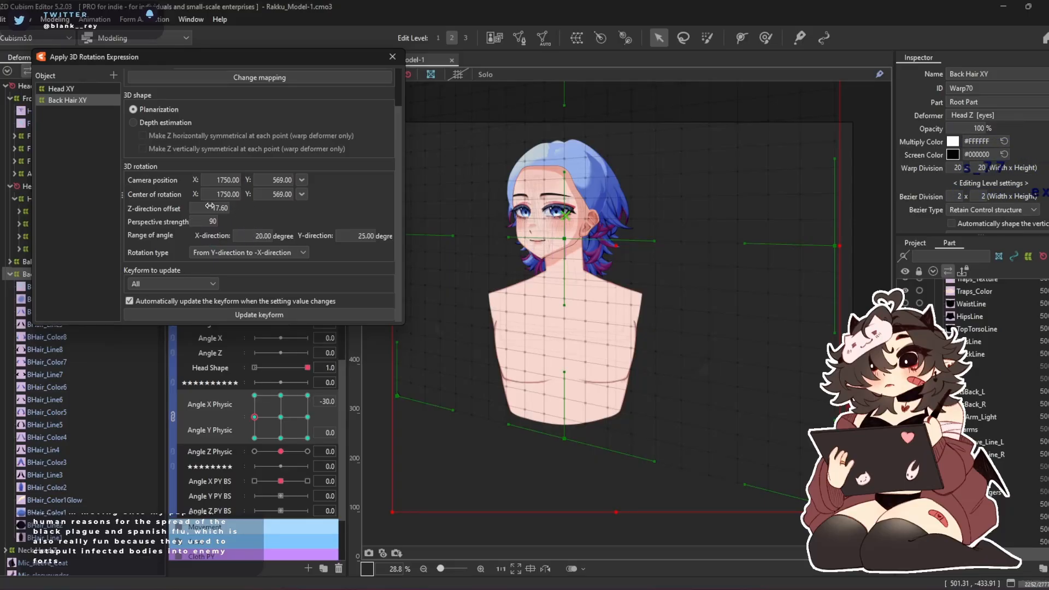
left_click_drag(256, 208, 177, 209)
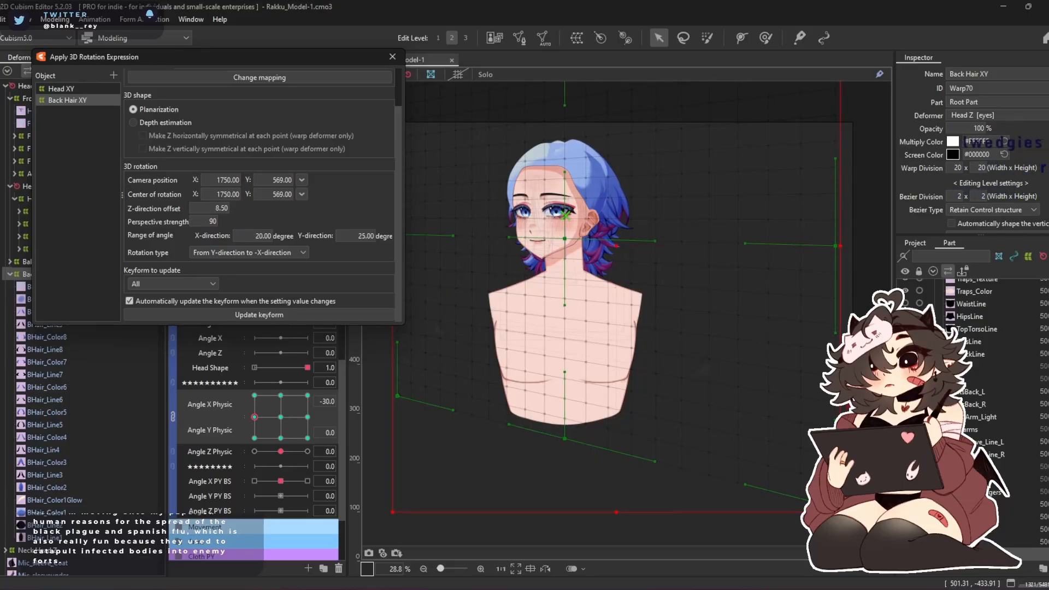
left_click_drag(113, 209, 47, 209)
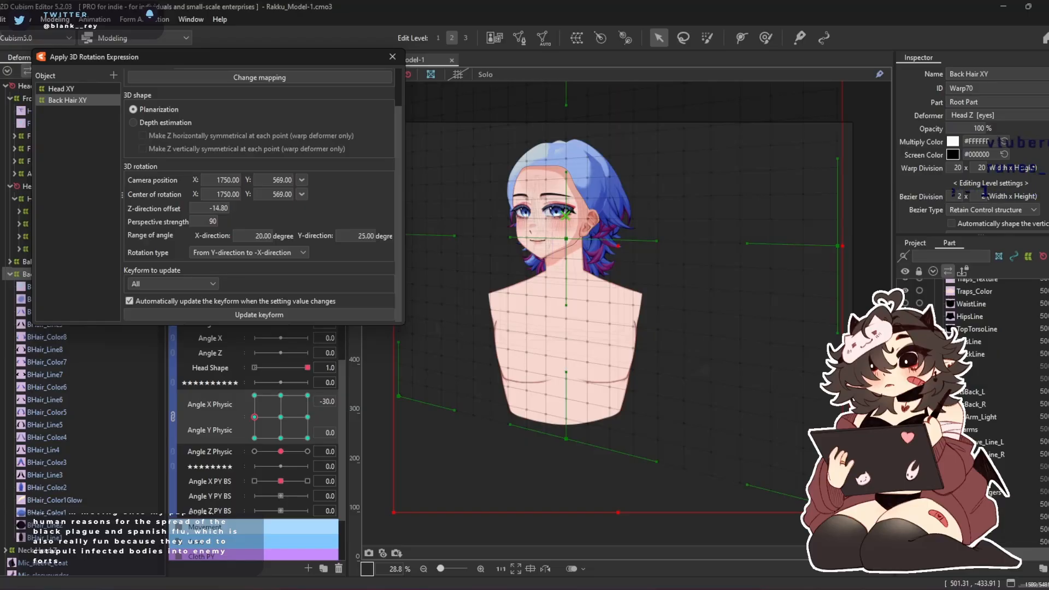
left_click(260, 315)
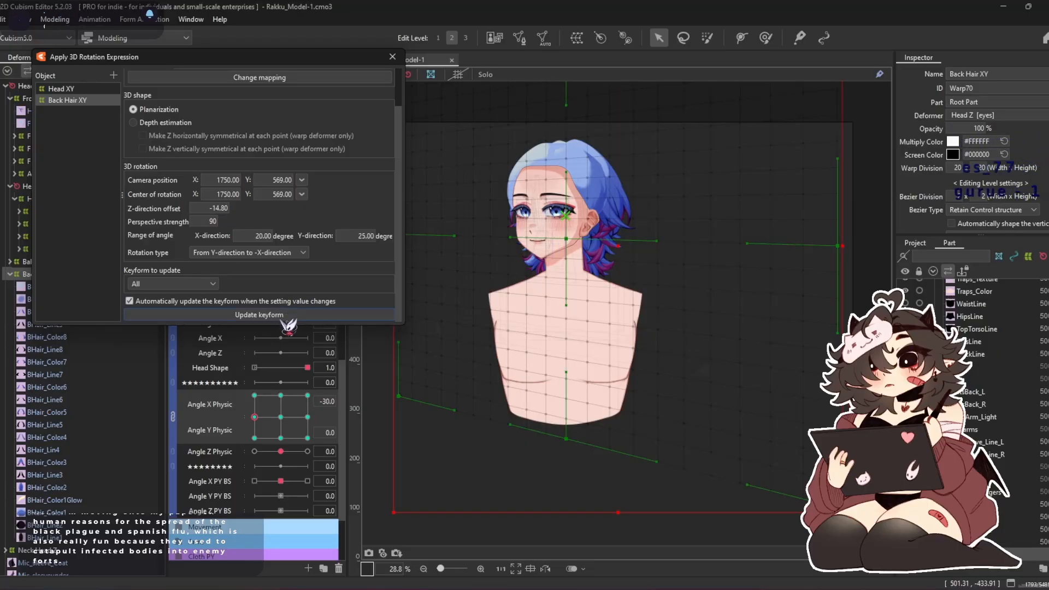
left_click_drag(308, 395, 281, 417)
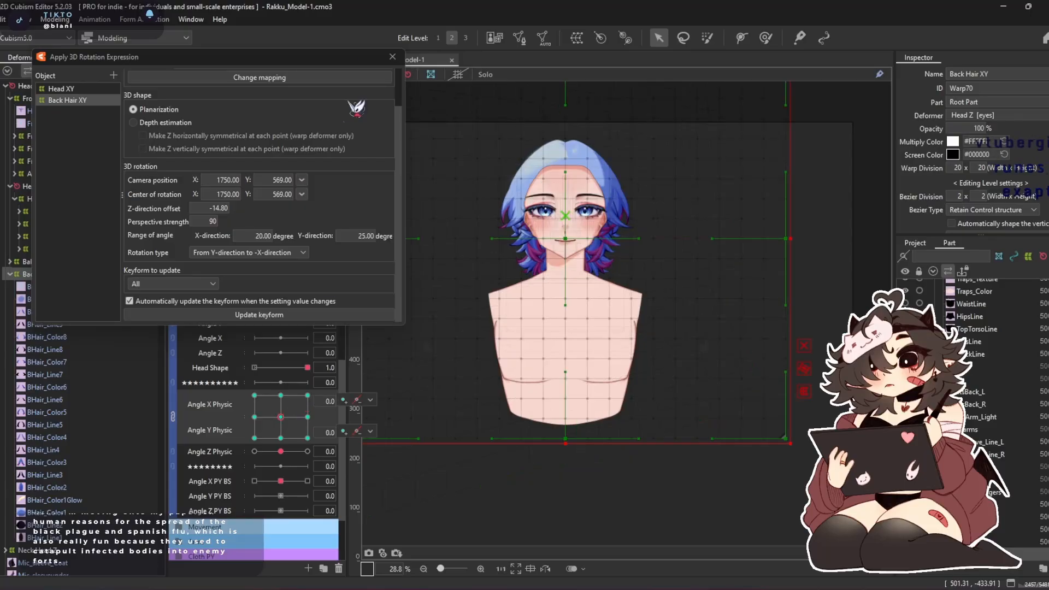
left_click(392, 57)
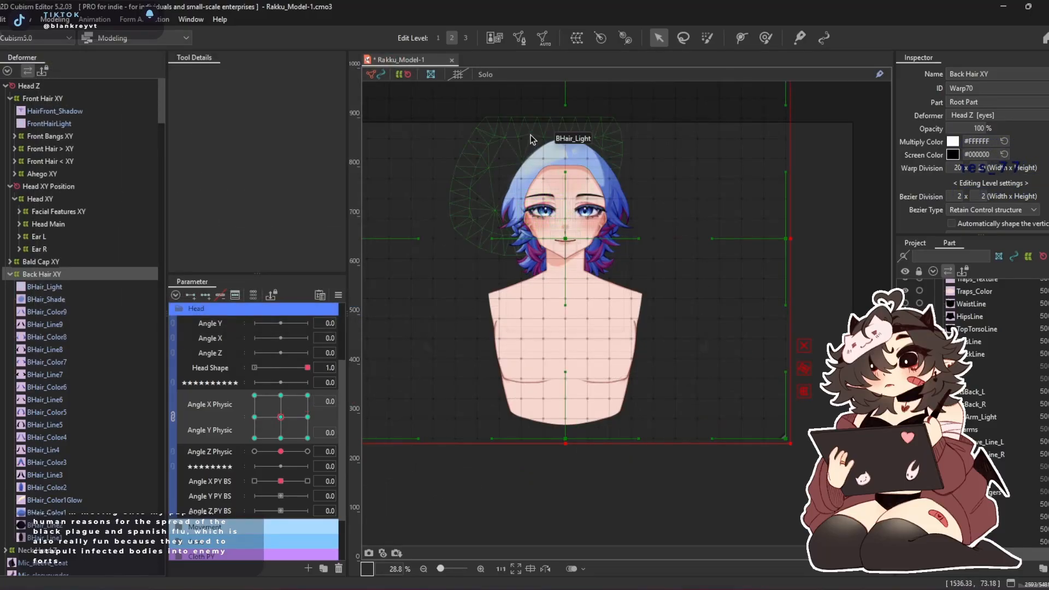
Pull Back Hair XY's rear side outward at Angle X Physic -30, Angle Y Physic 0, using a 1293.1 px Deform Brush
scroll(530, 134, "up", 2)
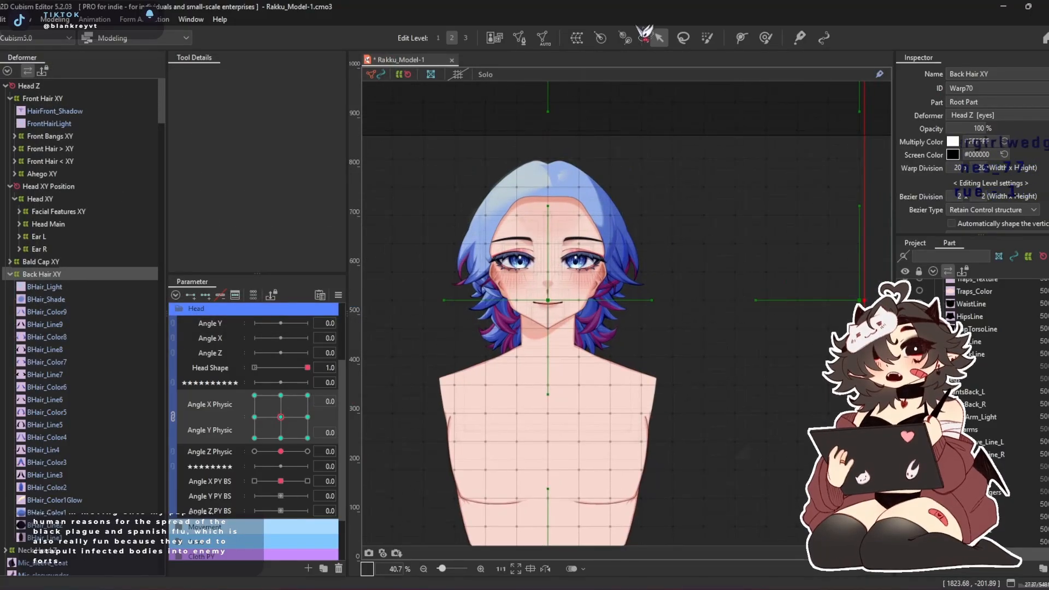
left_click(765, 37)
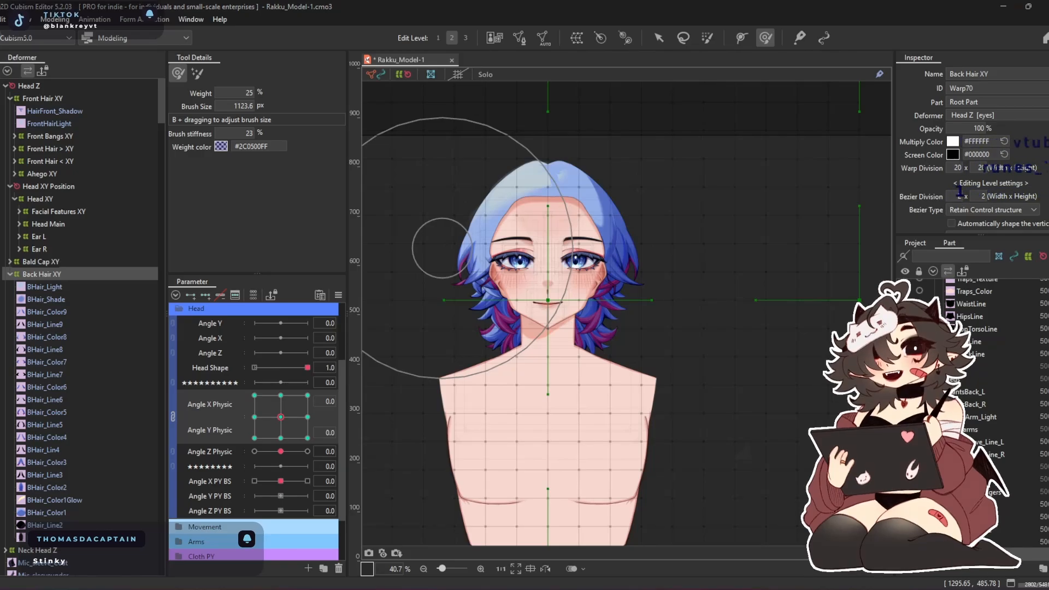
left_click(254, 417)
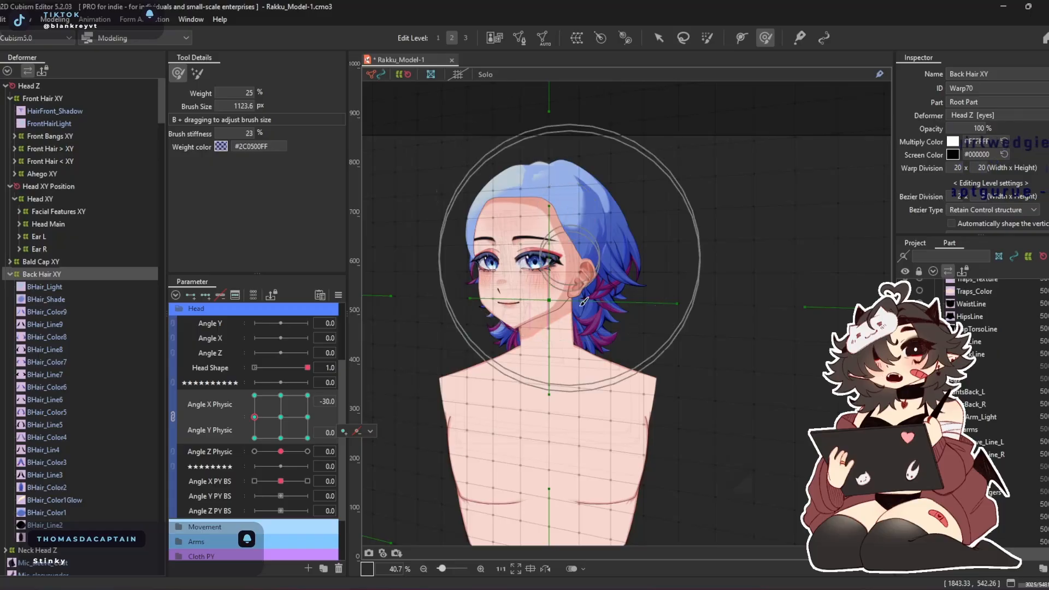
key("b")
left_click_drag(563, 279, 580, 279)
scroll(549, 207, "up", 3)
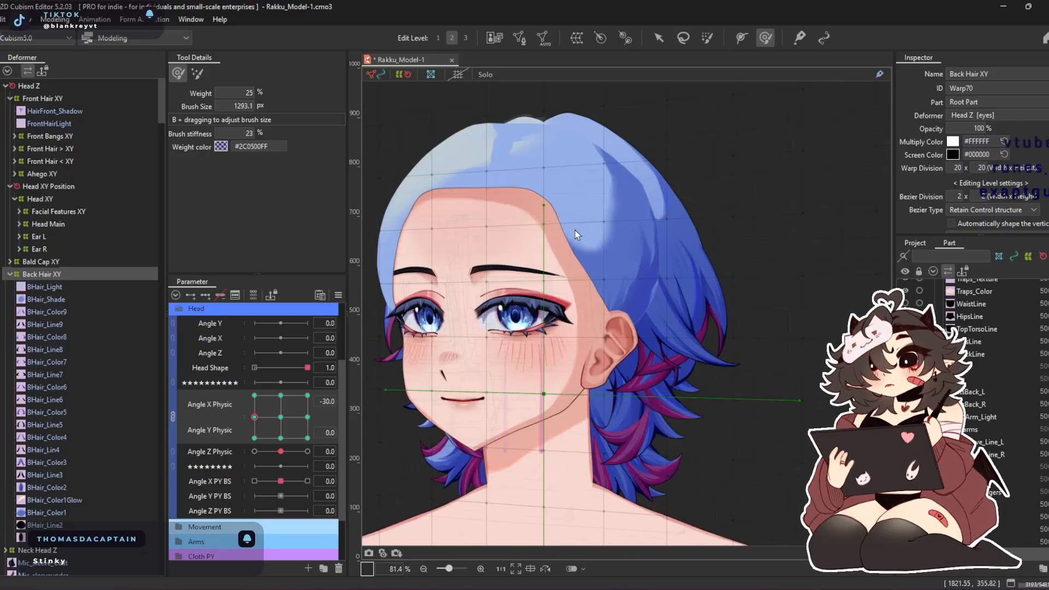
mouse_move(624, 235)
left_mouse_down()
mouse_move(703, 229)
mouse_move(670, 231)
left_mouse_up()
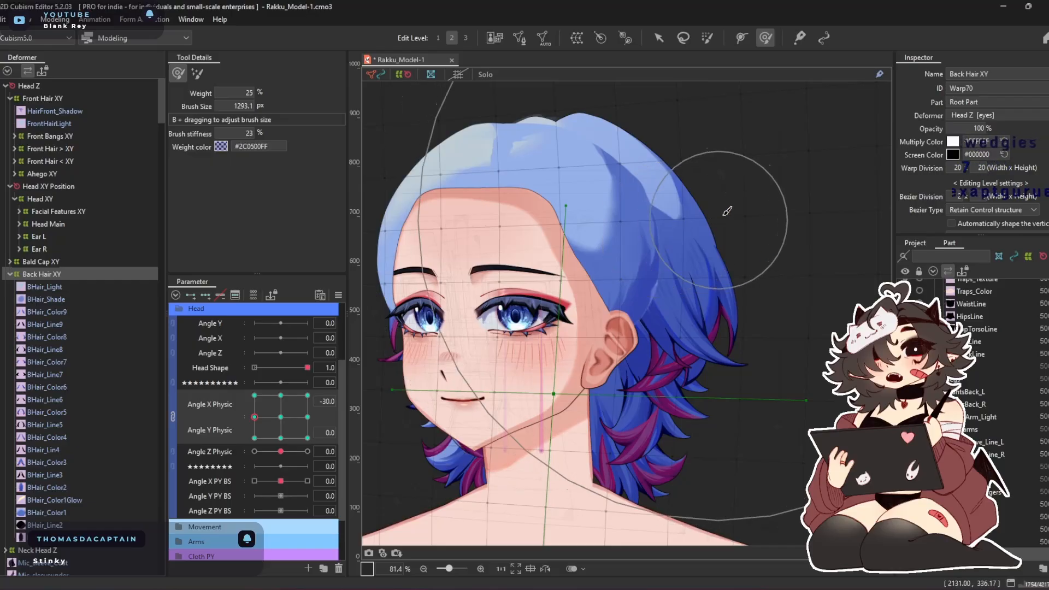
Reduce the Deform Brush to 1037.7 px and refine Back Hair XY's crown, front edge and rear contour at Angle X Physic -30
key("b")
left_click_drag(772, 315, 753, 257)
left_click_drag(493, 173, 479, 154)
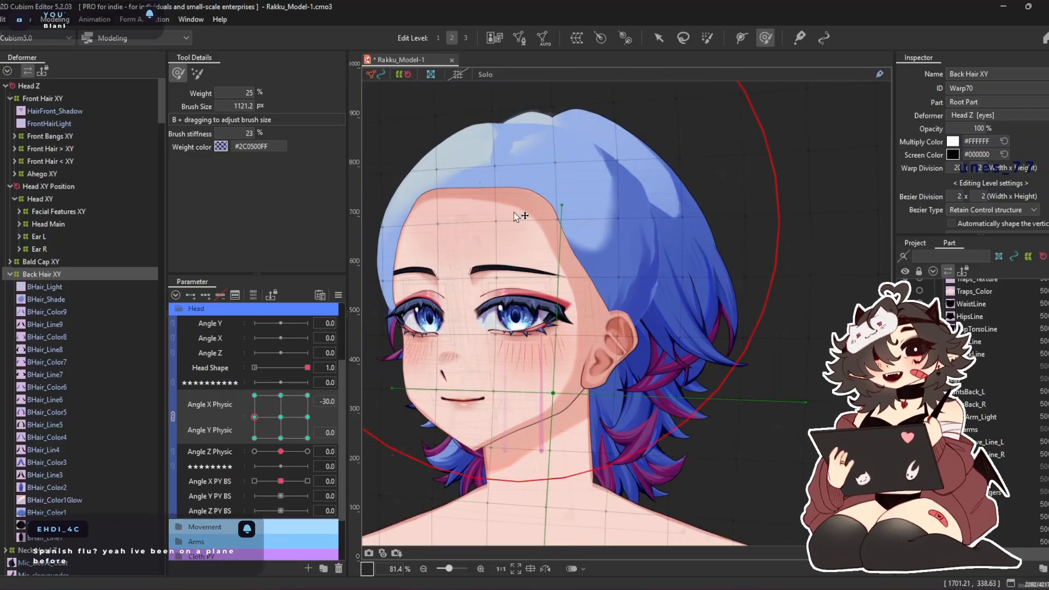
key("b")
left_click_drag(522, 224, 515, 188)
left_click_drag(447, 184, 433, 181)
left_click_drag(461, 224, 440, 210)
mouse_move(500, 383)
left_mouse_down()
mouse_move(485, 372)
mouse_move(477, 382)
left_mouse_up()
left_click_drag(702, 260, 728, 245)
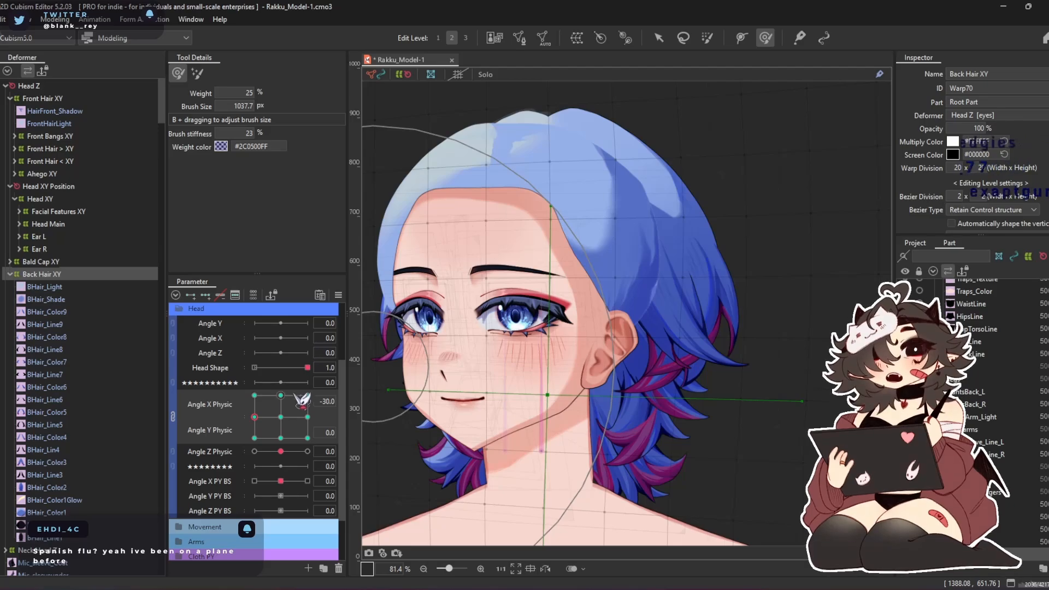
With Angle X Physic unlinked from Angle Y Physic, mirror Back Hair XY to Angle X Physic 30 and refine the far side there
left_click(173, 415)
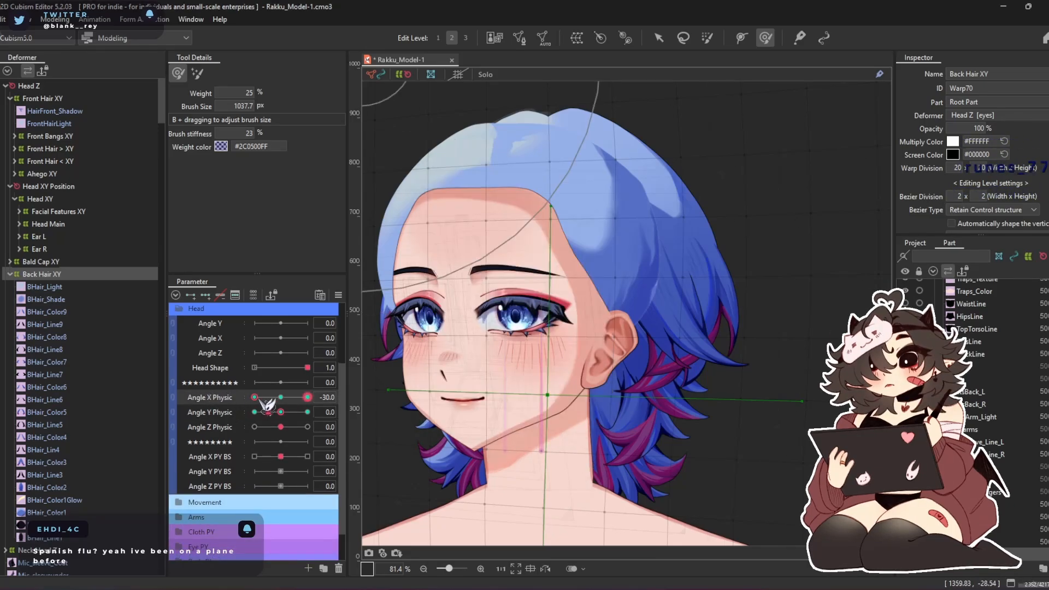
left_click_drag(255, 397, 307, 397)
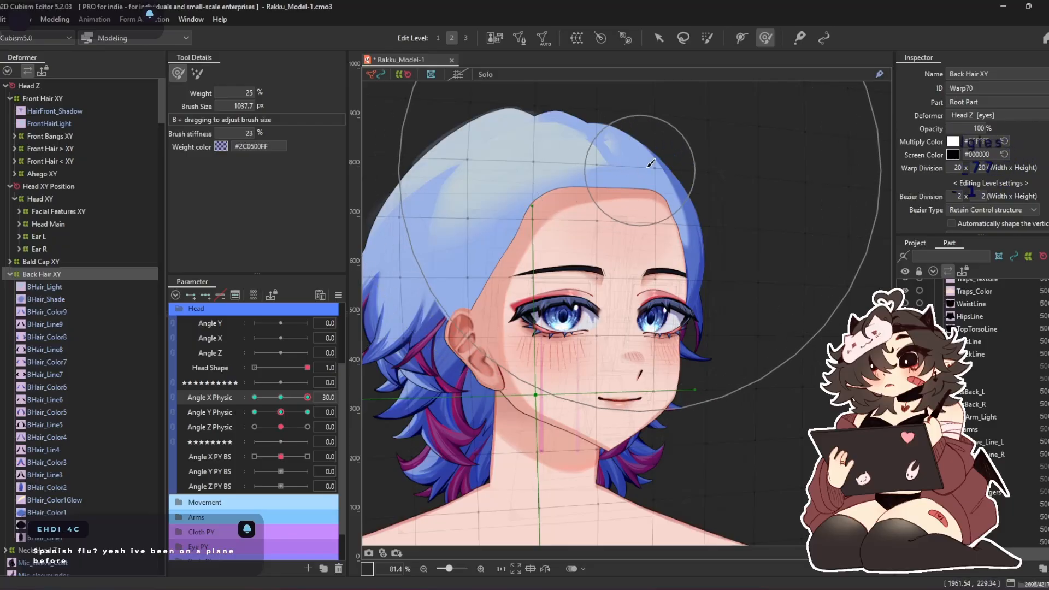
mouse_move(737, 167)
left_mouse_down()
mouse_move(724, 198)
mouse_move(737, 224)
mouse_move(725, 323)
mouse_move(747, 366)
mouse_move(714, 222)
left_mouse_up()
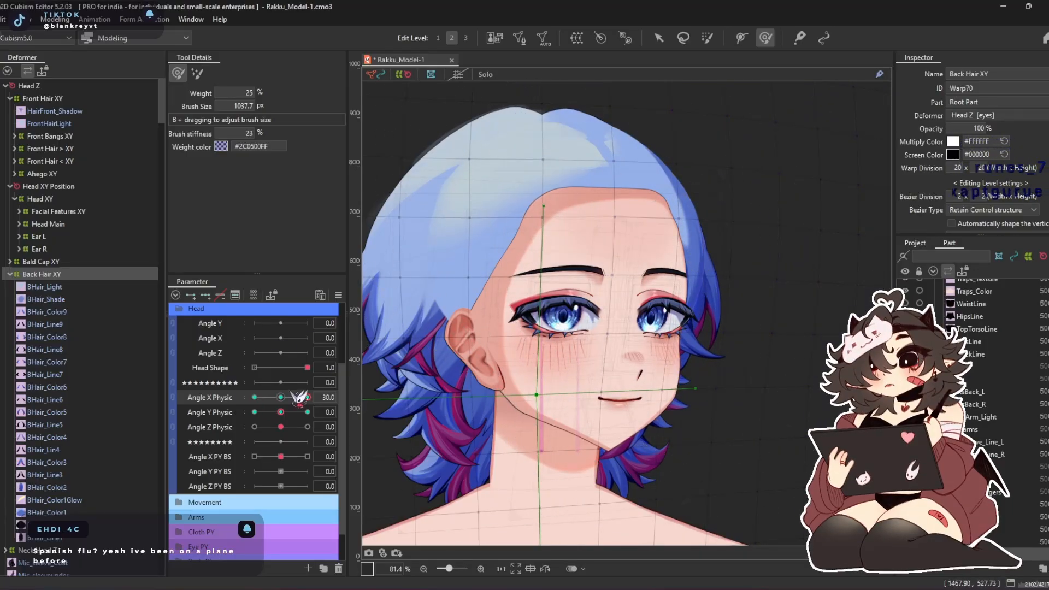
Mirror Back Hair XY's Angle X Physic 30 shape to -30 and hide the selection overlay at that keyform
key("ctrl+m")
key("Return")
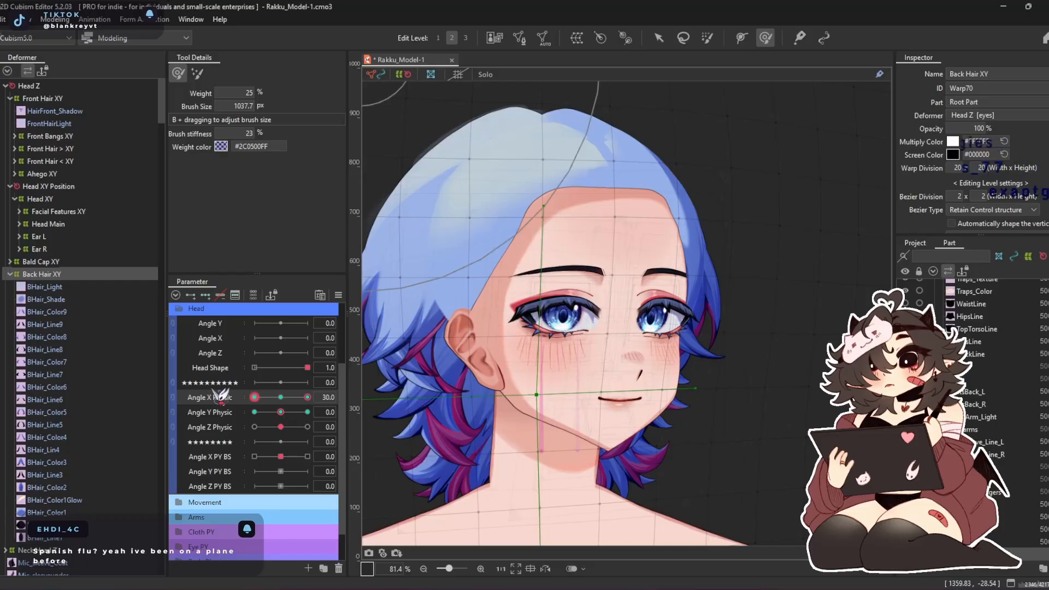
left_click_drag(306, 401, 245, 442)
key("ctrl+h")
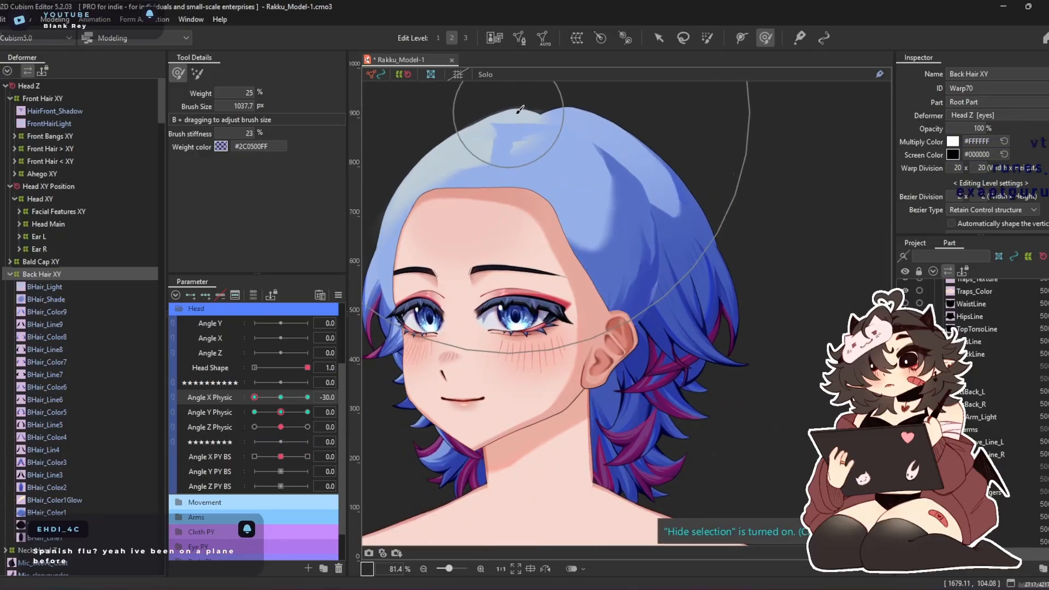
Mirror Back Hair XY's Angle X Physic -30 shape onto the Angle X Physic 30 keyform and switch to it
left_click_drag(254, 397, 214, 401)
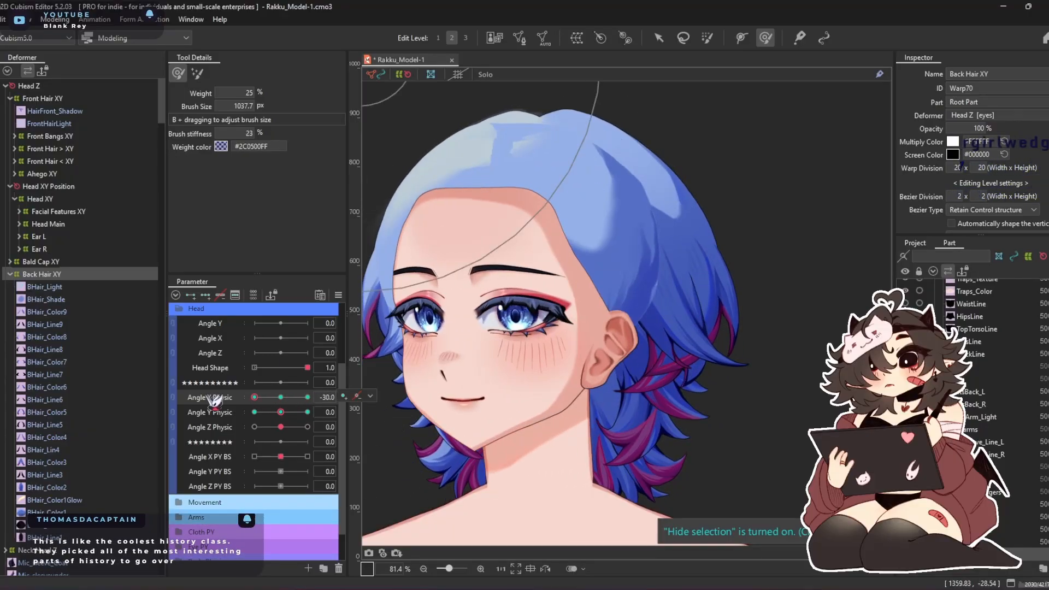
key("ctrl+m")
key("Return")
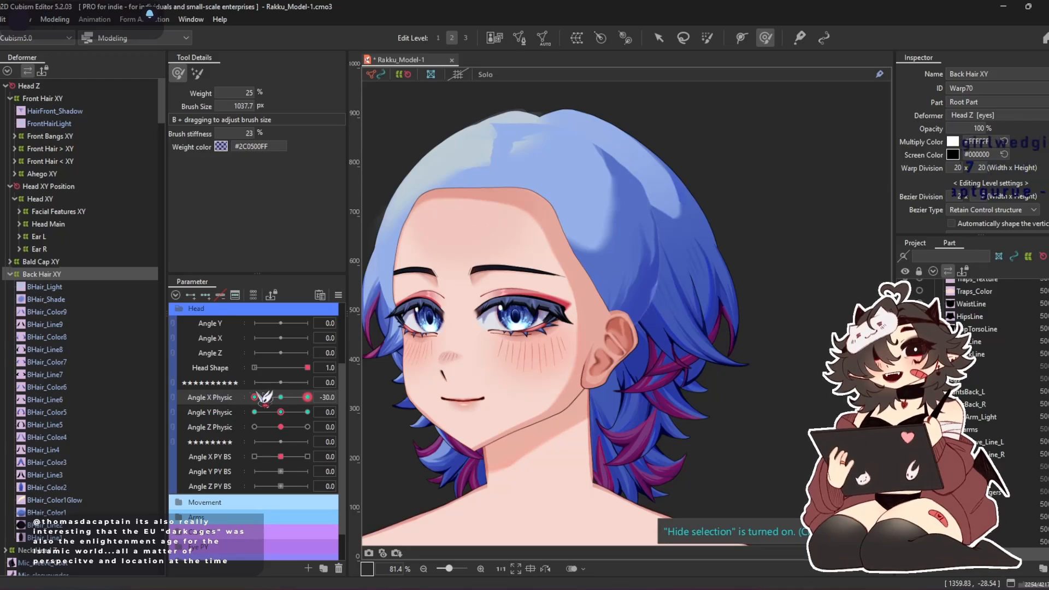
left_click_drag(260, 399, 358, 407)
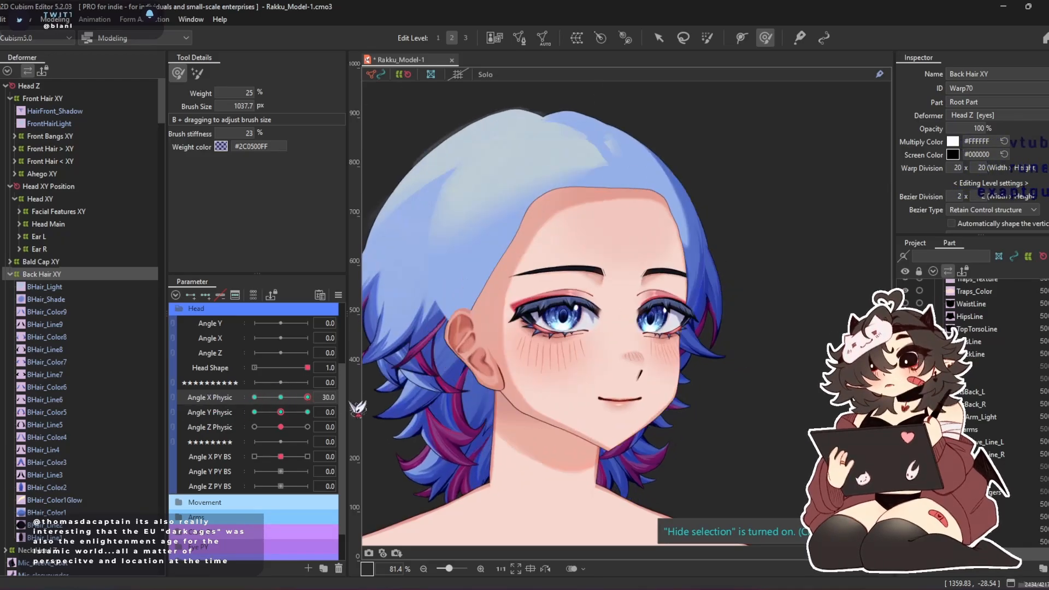
Reduce the Deform Brush to 477.7 px, refine Back Hair XY's far side at Angle X Physic 30, and preview the turn before recentring
key("b")
left_click_drag(664, 230, 659, 167)
left_click_drag(658, 259, 675, 251)
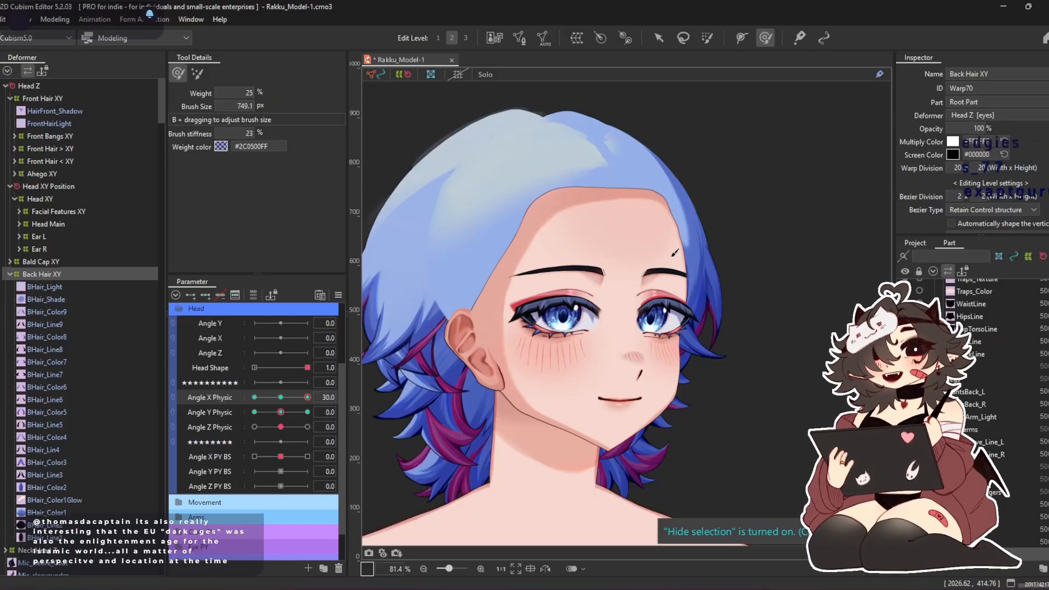
left_click_drag(664, 136, 652, 129)
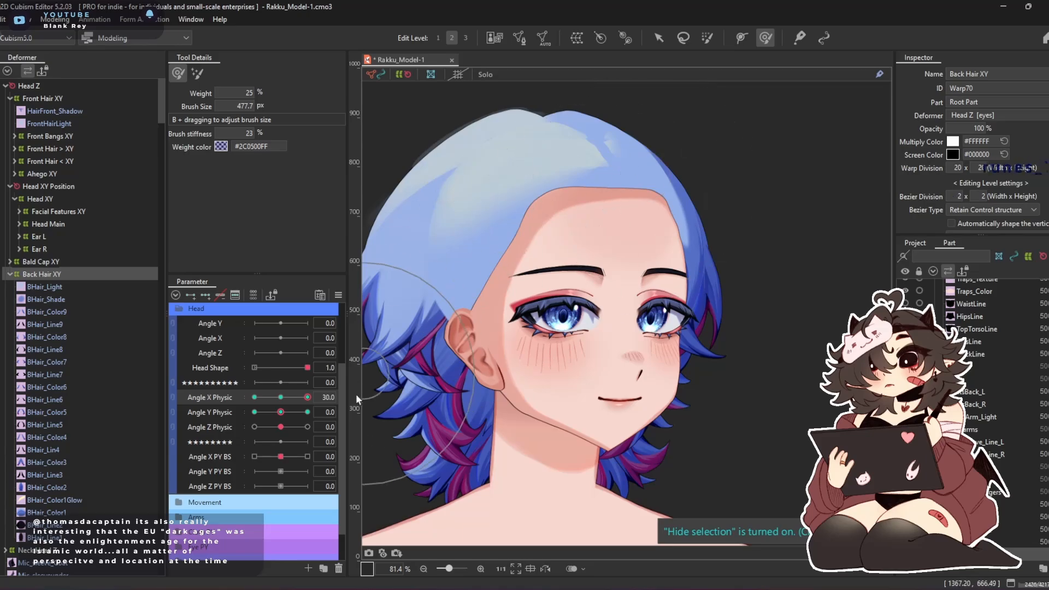
left_click_drag(308, 400, 244, 408)
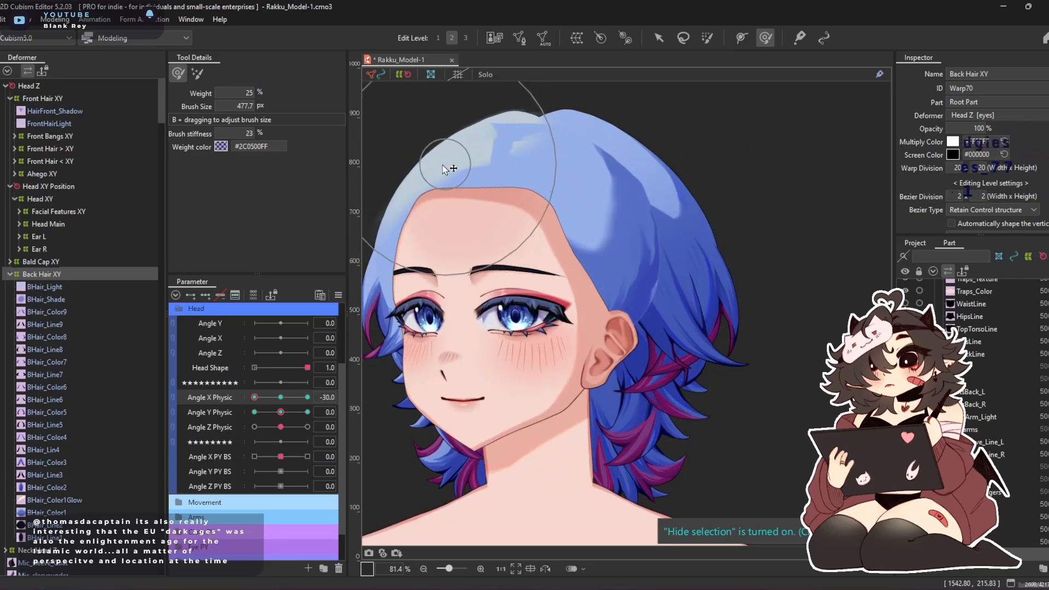
left_click_drag(260, 401, 198, 411)
left_click(281, 397)
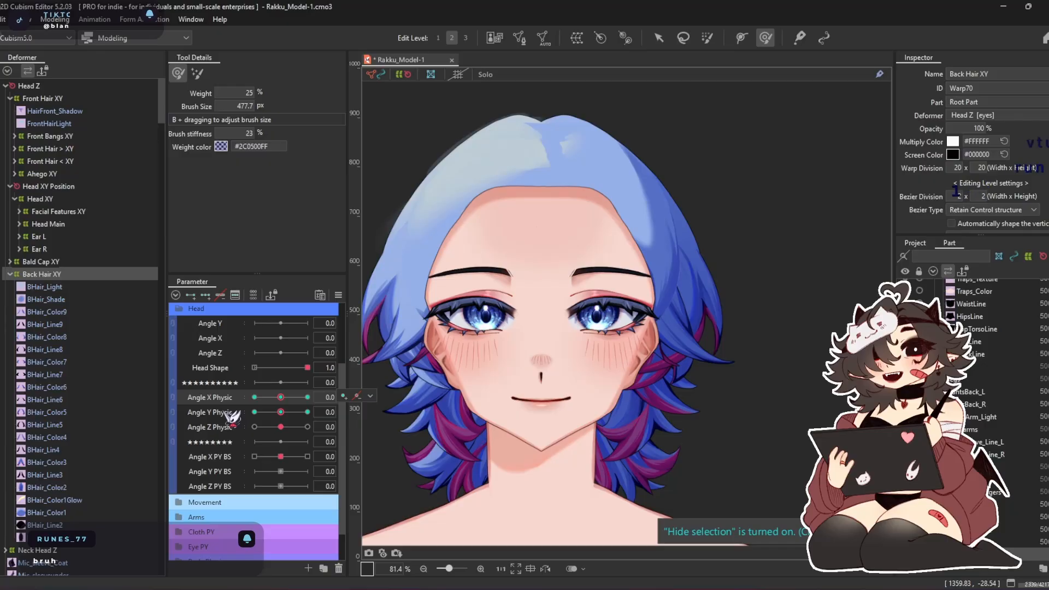
Link Angle X Physic with Angle Y Physic and smooth Back Hair XY's sides at Angle Y Physic 30 using a 1048.7 px Deform Brush
left_click_drag(193, 397, 192, 412)
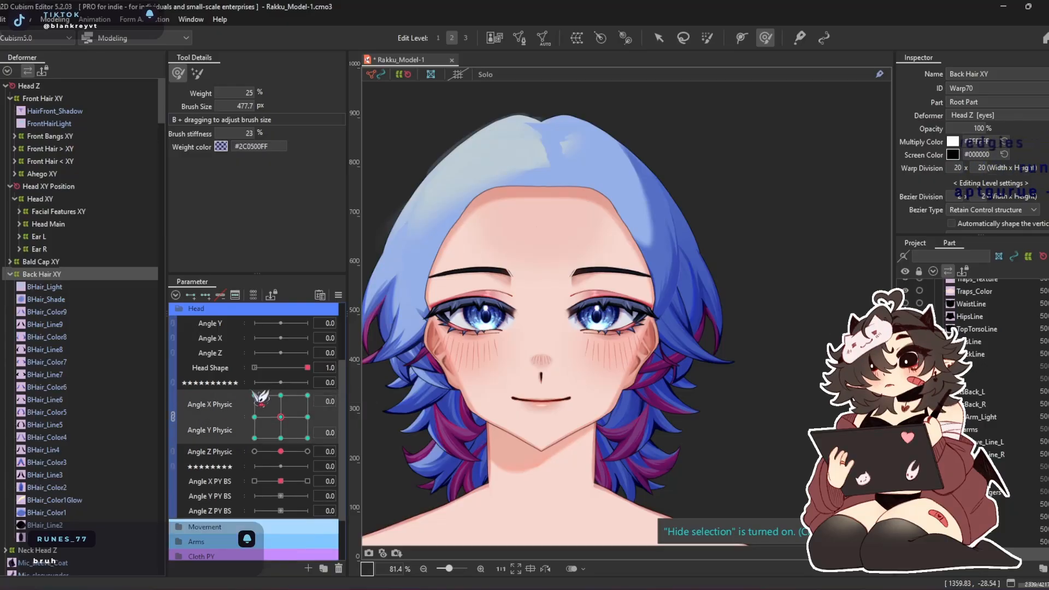
left_click(281, 395)
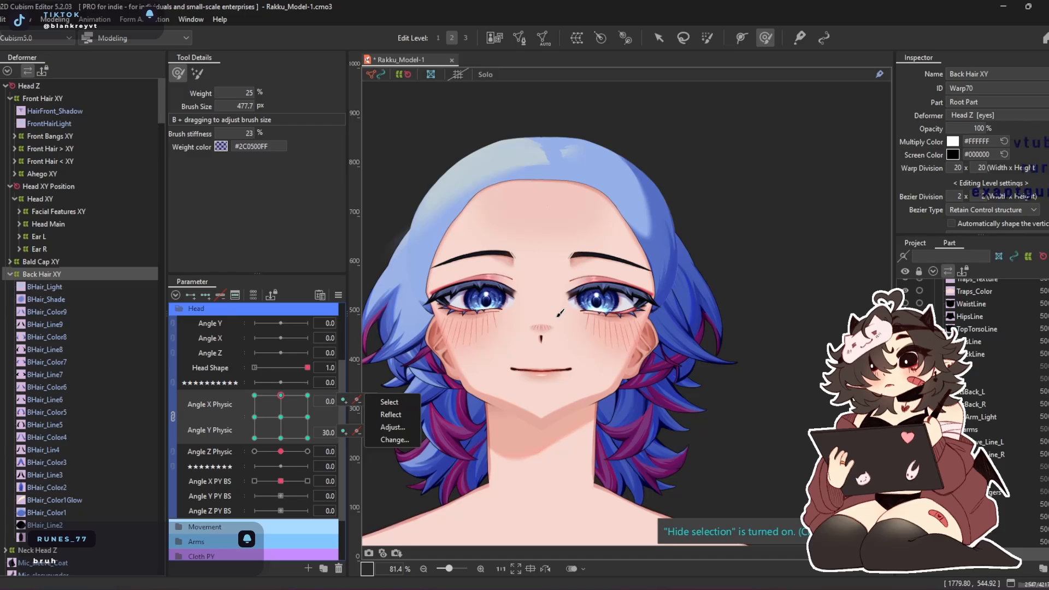
key("b")
left_click_drag(594, 216, 602, 315)
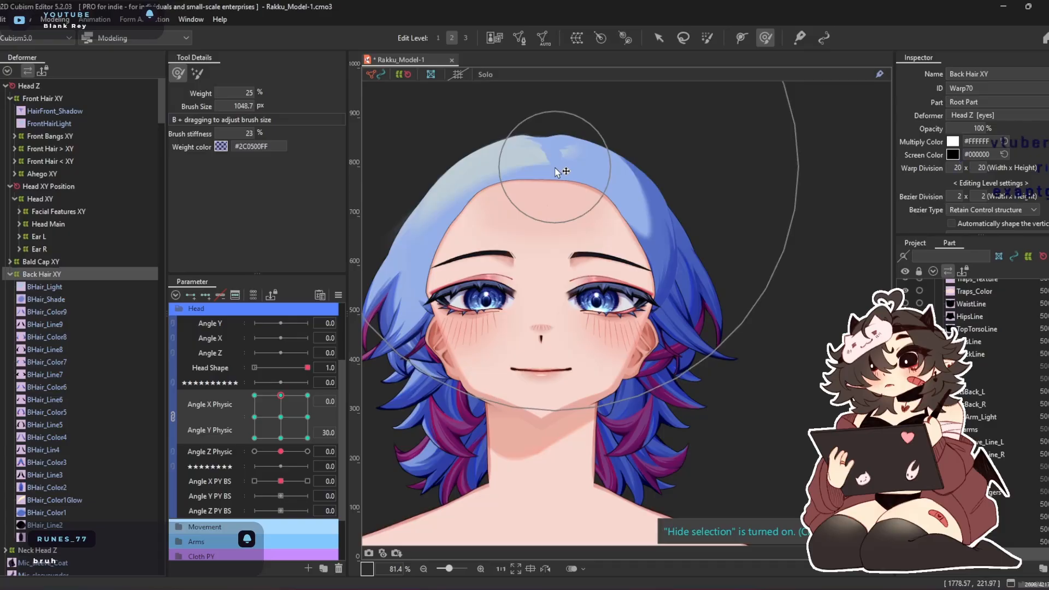
Lower Back Hair XY's crown and reshape its lower contour at Angle Y Physic -30, using control points and an 838.7 px Deform Brush
left_click(282, 439)
left_click_drag(559, 190, 521, 216)
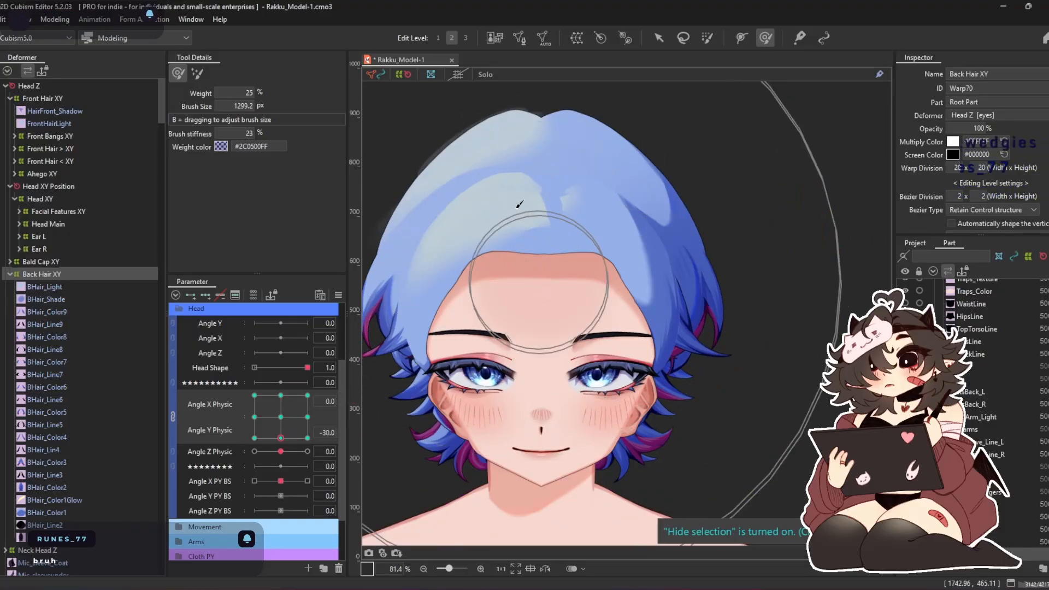
left_click(659, 40)
left_click_drag(542, 250, 549, 270)
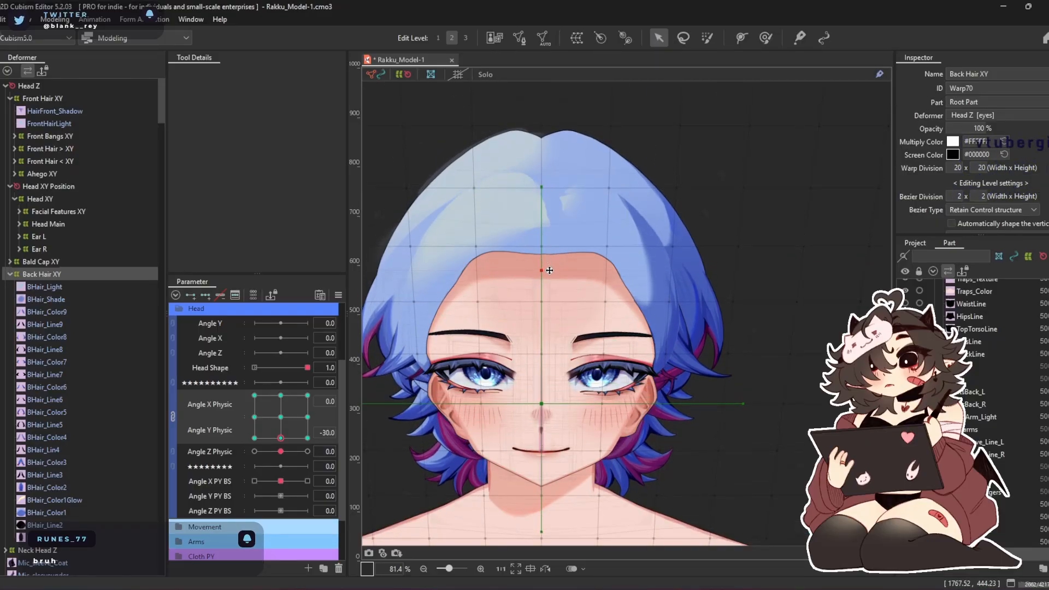
left_click(766, 38)
mouse_move(556, 292)
left_mouse_down()
mouse_move(555, 279)
mouse_move(544, 323)
left_mouse_up()
left_click_drag(538, 453, 540, 511)
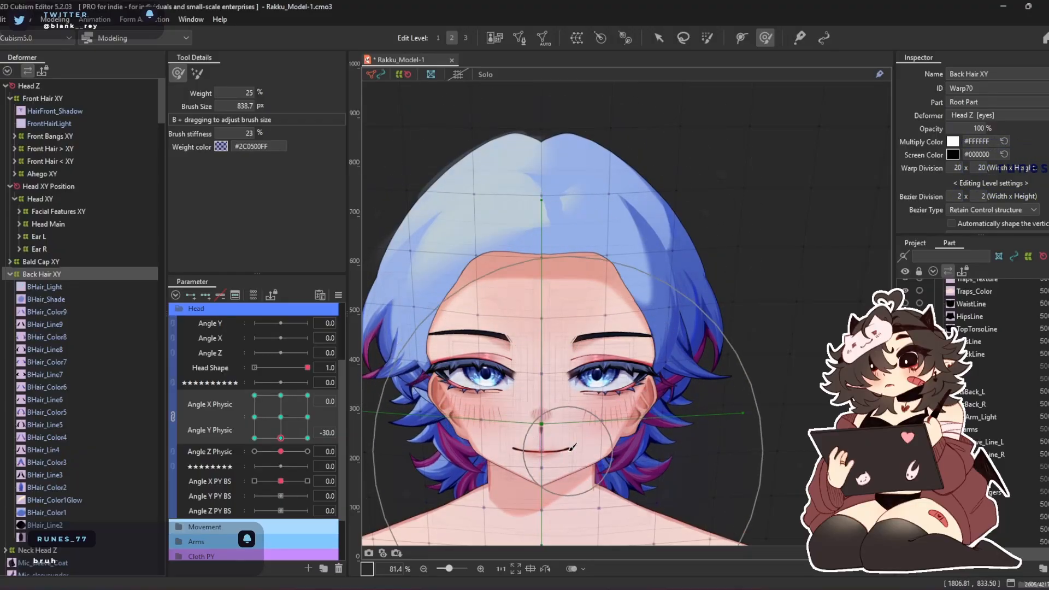
Synthesize all four corner keyforms of Back Hair XY for Angle X Physic and Angle Y Physic, and return both parameters to 0
left_click(340, 295)
left_click(424, 365)
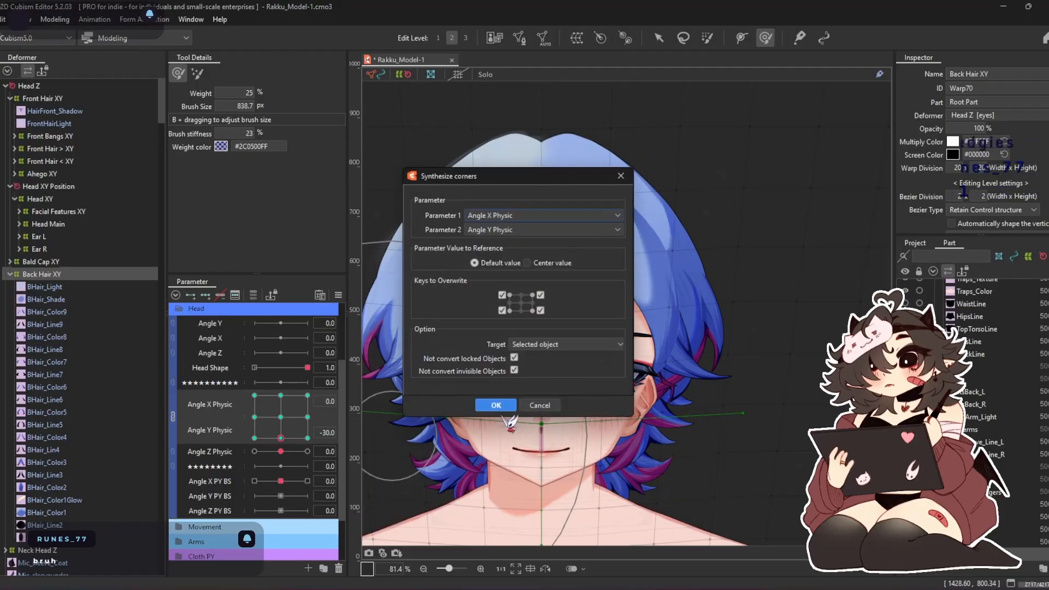
left_click(497, 405)
left_click(281, 417)
mouse_move(285, 418)
left_mouse_down()
mouse_move(214, 456)
mouse_move(271, 306)
mouse_move(425, 474)
mouse_move(119, 510)
mouse_move(349, 300)
mouse_move(290, 520)
mouse_move(606, 516)
mouse_move(289, 503)
mouse_move(367, 500)
mouse_move(152, 507)
mouse_move(93, 353)
mouse_move(315, 340)
mouse_move(304, 420)
mouse_move(223, 446)
mouse_move(280, 417)
left_mouse_up()
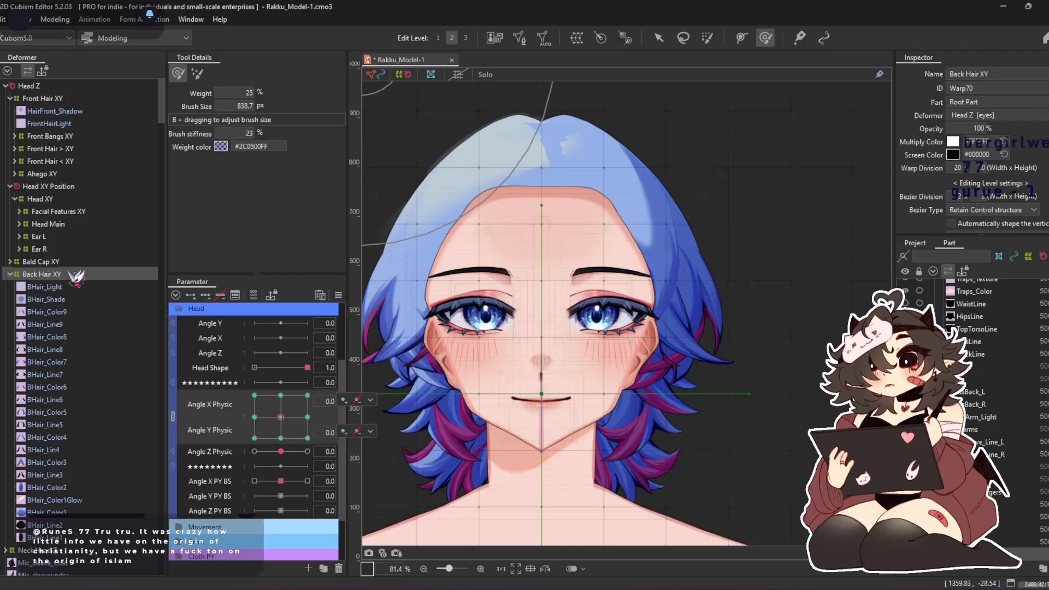
Add Angle X Physic and Angle Y Physic keyforms to BaldCap_Shade under Bald Cap XY, and reduce the Deform Brush to 445.8 px
left_click(55, 262)
left_click(55, 299)
left_click(52, 287)
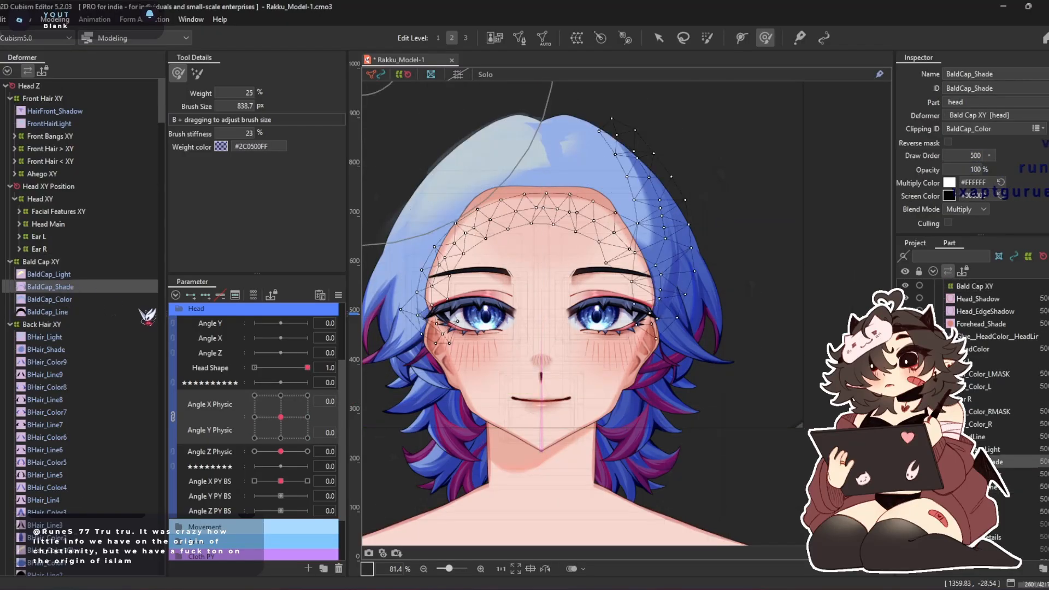
left_click(280, 395)
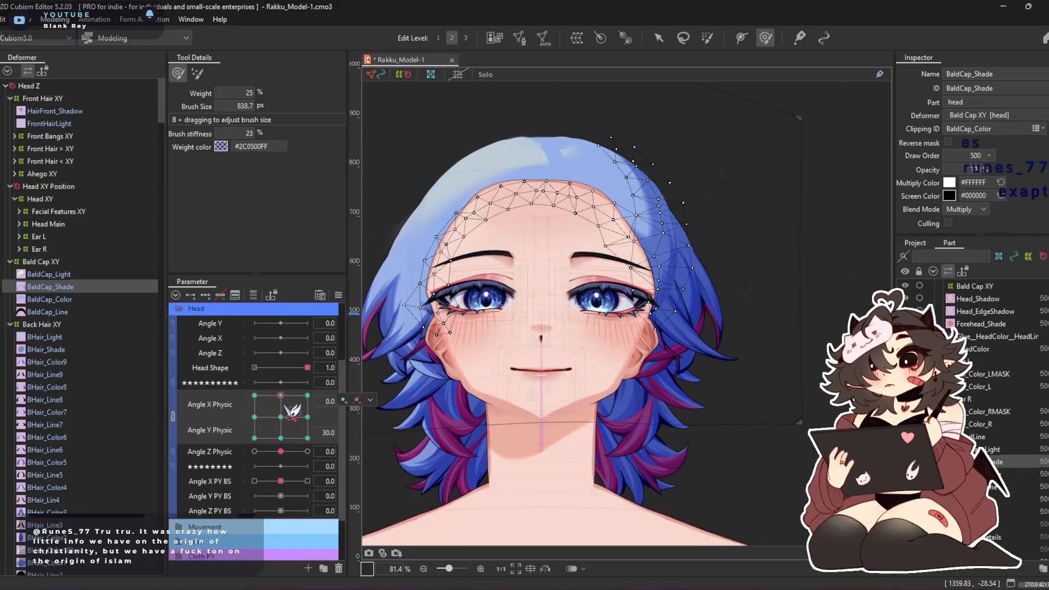
left_click_drag(719, 246, 694, 202)
Reshape BaldCap_Shade's side mesh at Angle Y Physic -30, covering the Angle X Physic 0, -30 and 30 keyforms
left_click(284, 437)
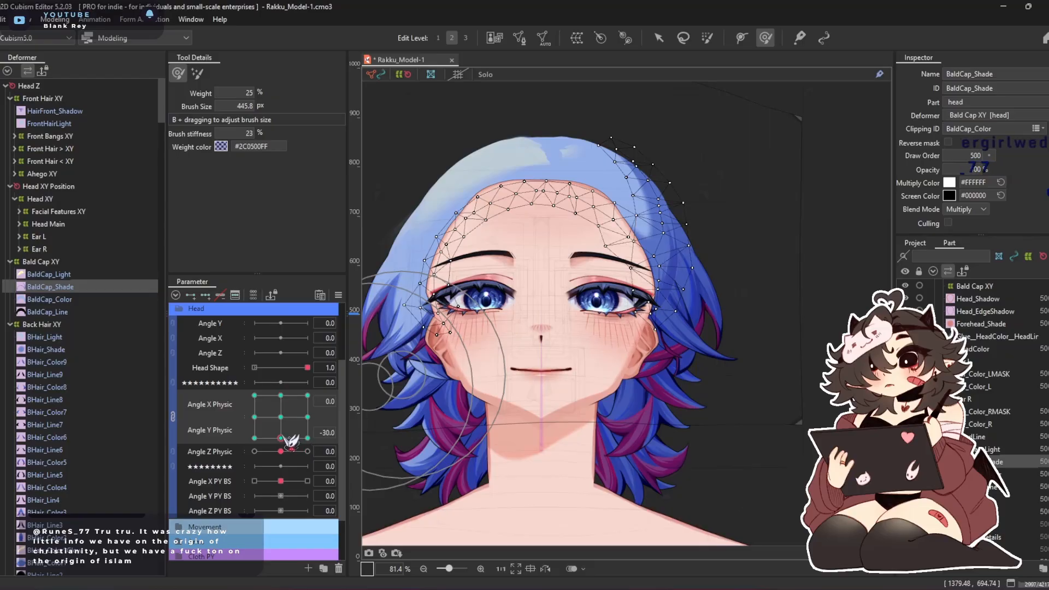
mouse_move(643, 140)
left_mouse_down()
mouse_move(658, 212)
mouse_move(683, 204)
left_mouse_up()
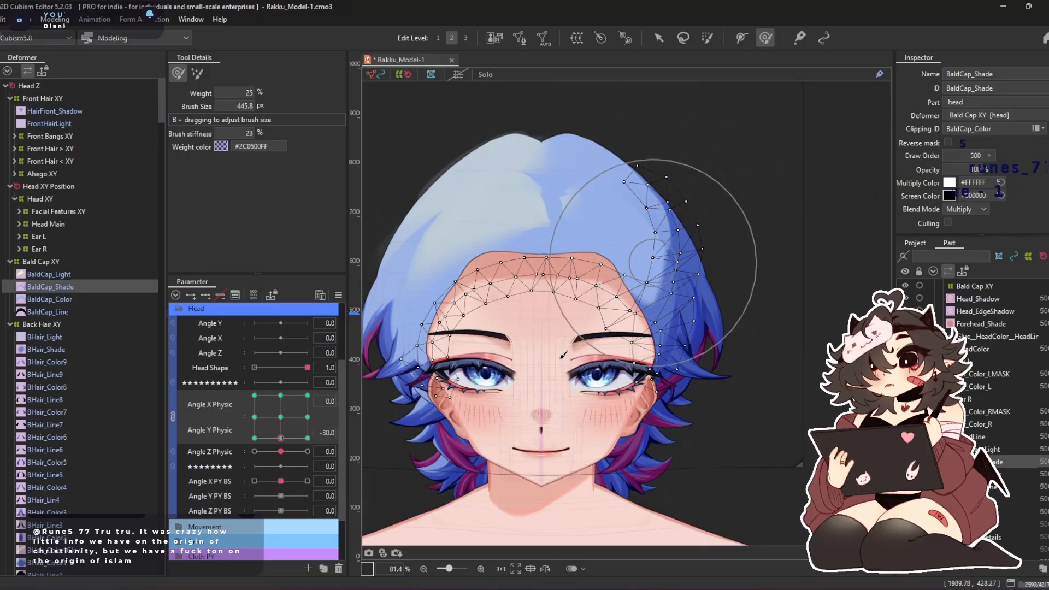
left_click(254, 438)
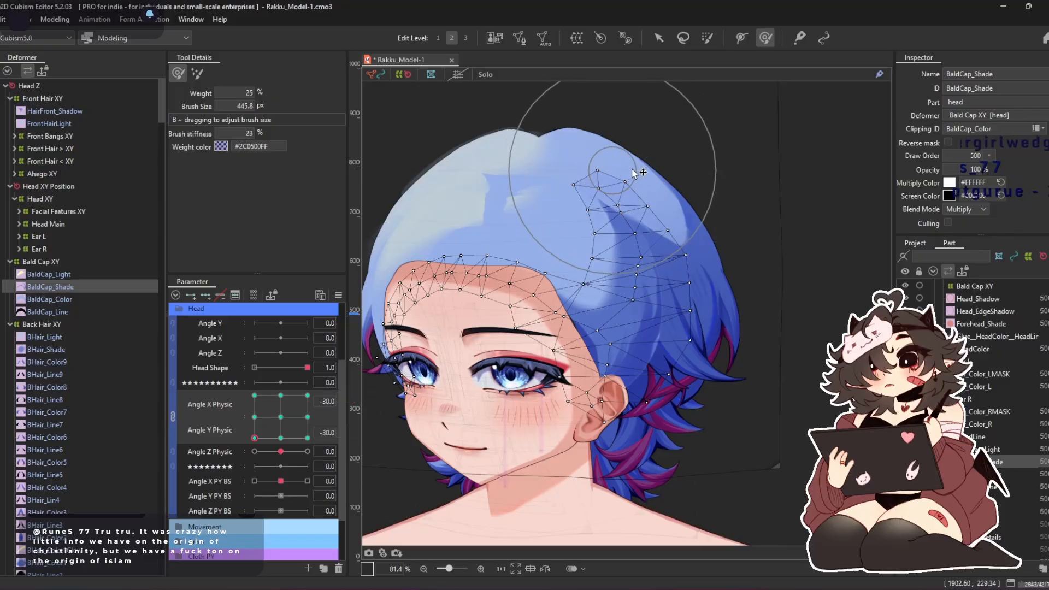
left_click(307, 437)
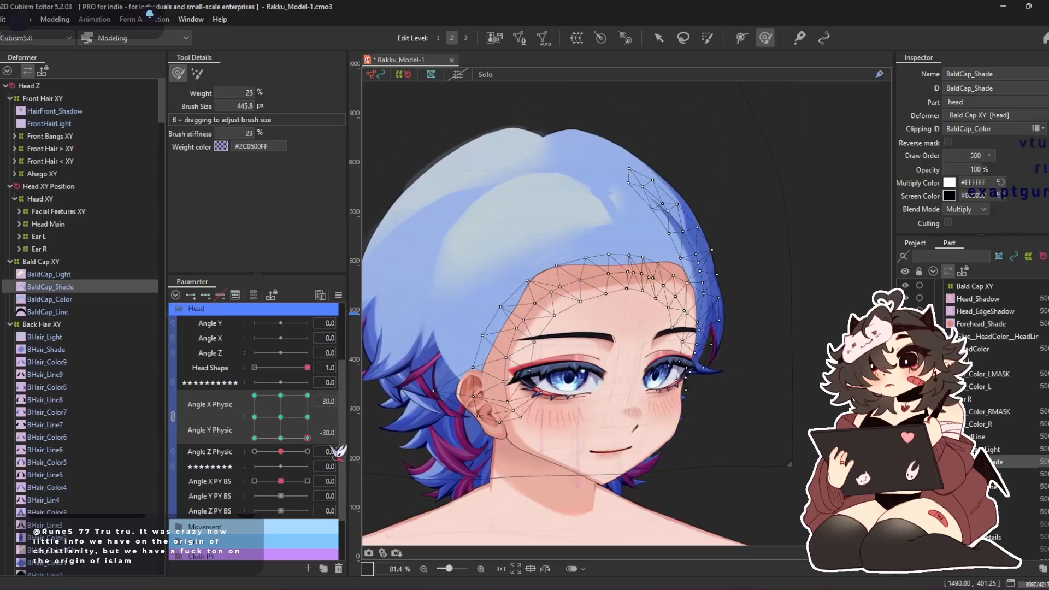
mouse_move(677, 165)
left_mouse_down()
mouse_move(723, 163)
mouse_move(661, 143)
mouse_move(694, 174)
left_mouse_up()
Refine BaldCap_Shade's upper edge along the hair at Angle Y Physic 30, covering Angle X Physic 30, 0 and -30
left_click(307, 395)
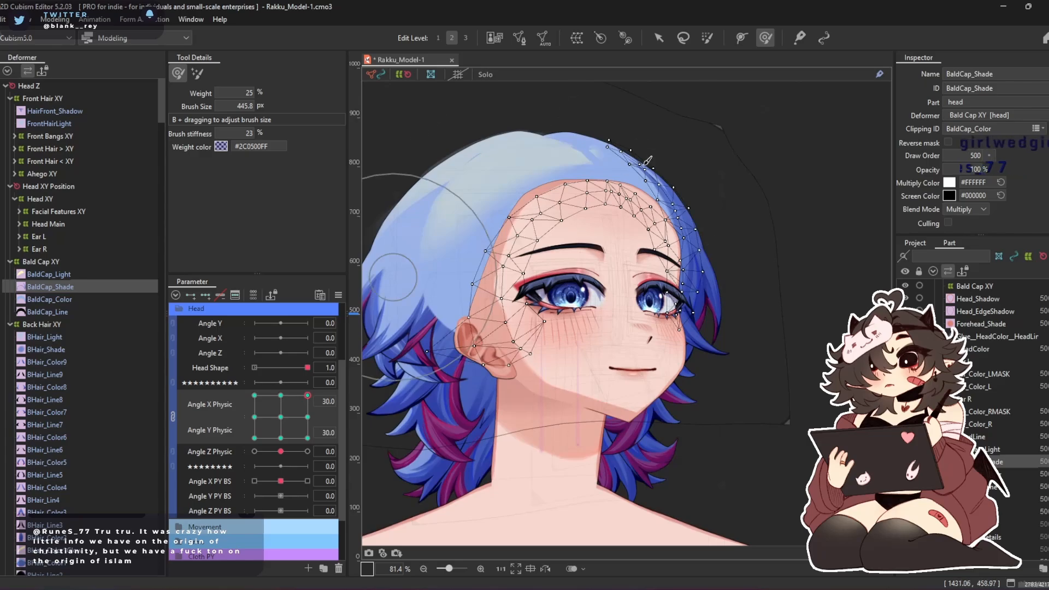
scroll(661, 111, "up", 4)
mouse_move(715, 137)
left_mouse_down()
mouse_move(741, 144)
mouse_move(443, 232)
left_mouse_up()
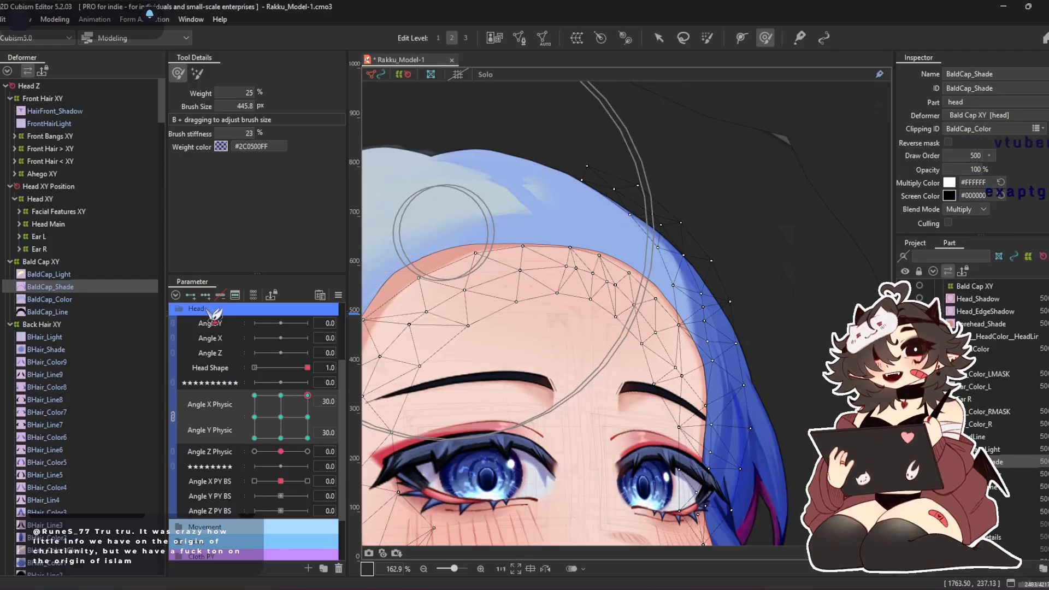
left_click(280, 395)
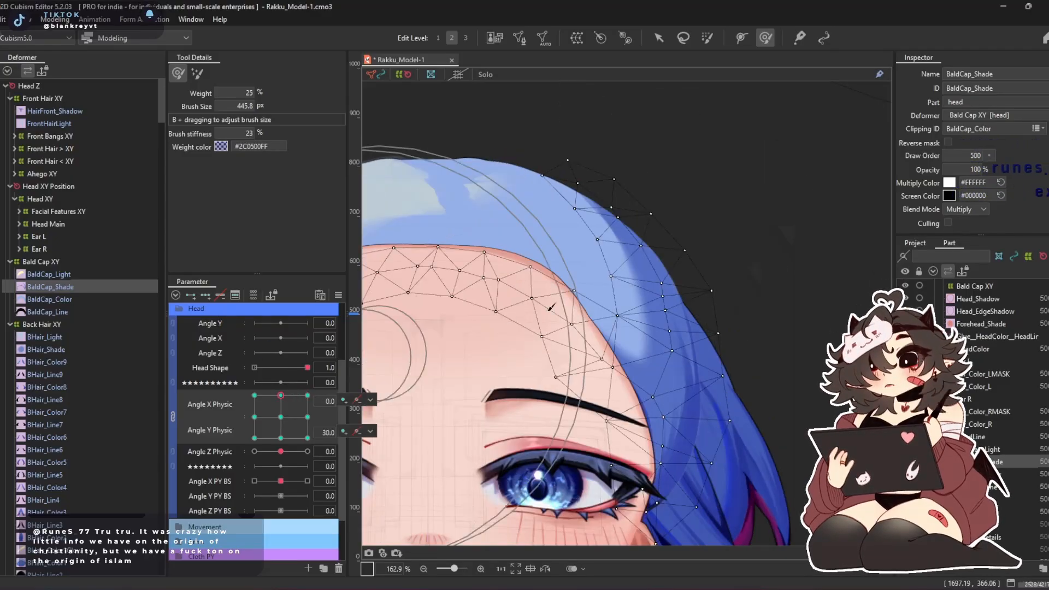
left_click(254, 395)
mouse_move(540, 166)
left_mouse_down()
mouse_move(656, 174)
mouse_move(661, 194)
mouse_move(634, 205)
mouse_move(712, 251)
mouse_move(696, 243)
mouse_move(694, 220)
mouse_move(645, 205)
mouse_move(696, 210)
left_mouse_up()
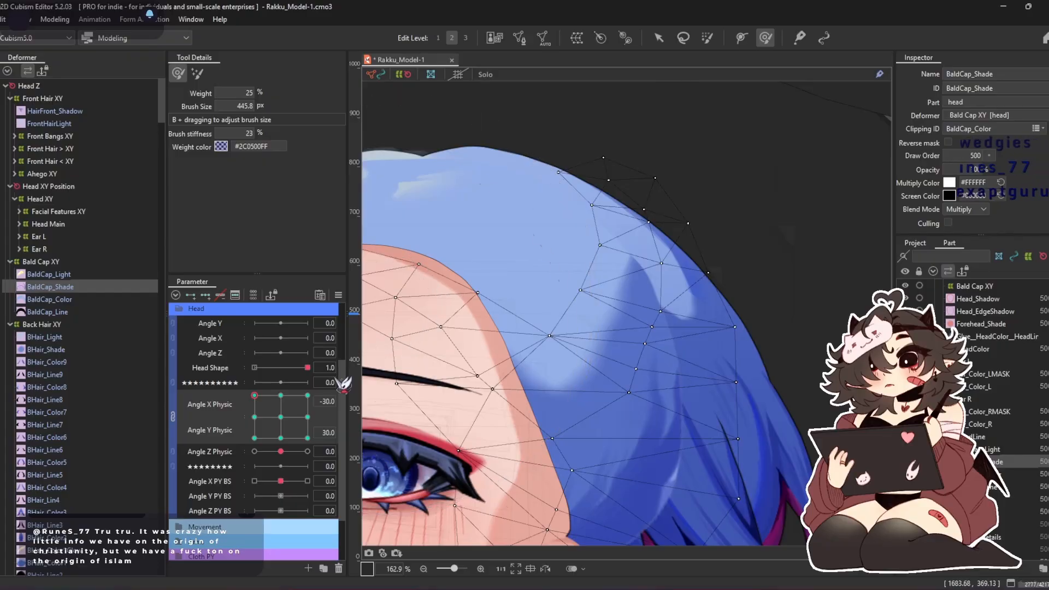
Push BaldCap_Shade's upper mesh toward the back of the head at Angle X Physic -30, Angle Y Physic 0, and preview the angles before recentring
left_click_drag(271, 419, 254, 417)
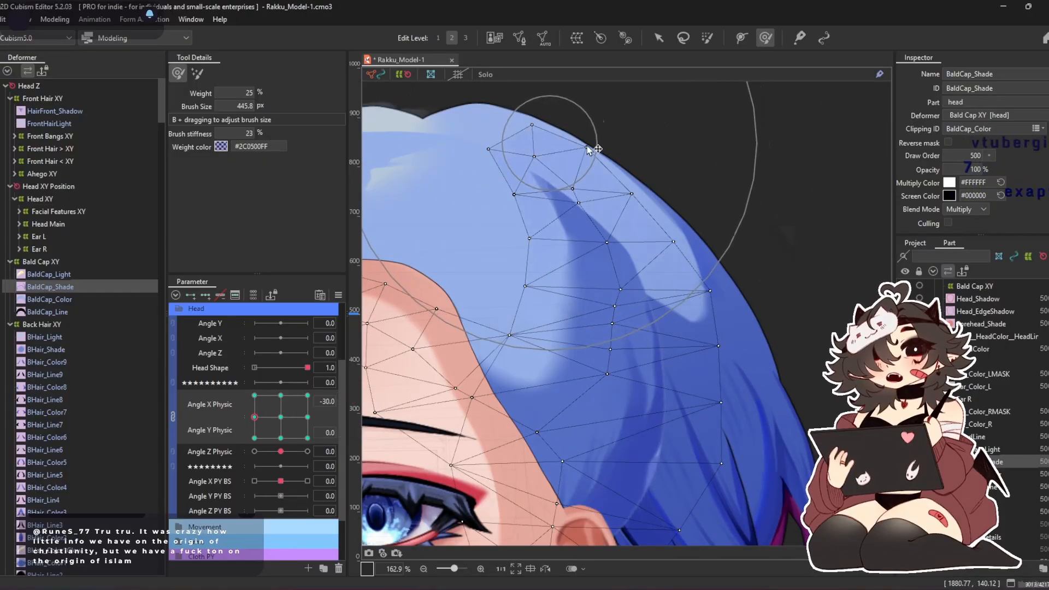
left_click_drag(618, 198, 635, 201)
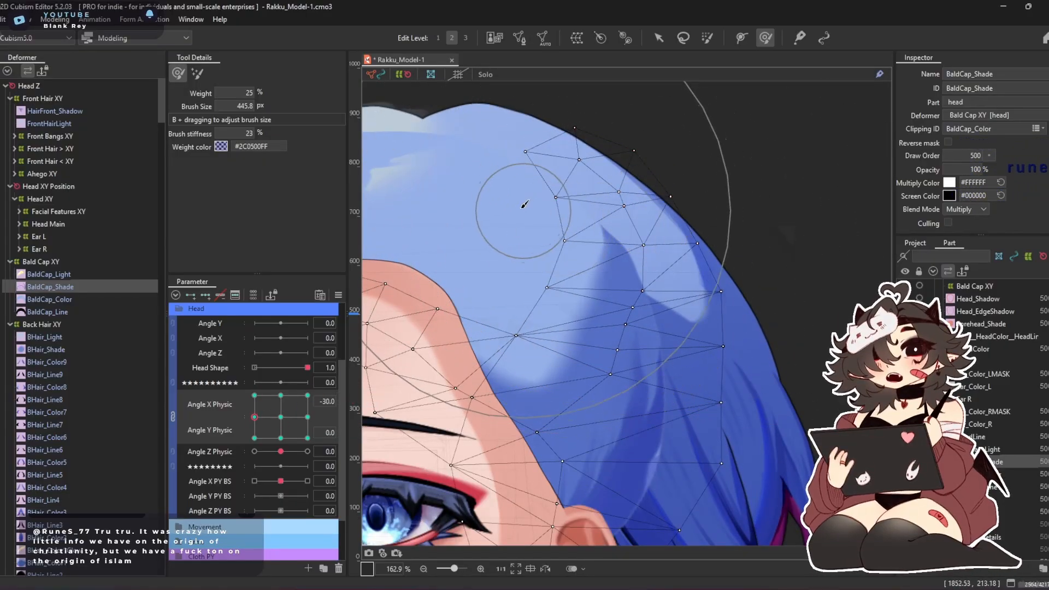
mouse_move(258, 418)
left_mouse_down()
mouse_move(226, 452)
mouse_move(214, 433)
mouse_move(366, 299)
mouse_move(329, 459)
mouse_move(336, 201)
mouse_move(355, 198)
left_mouse_up()
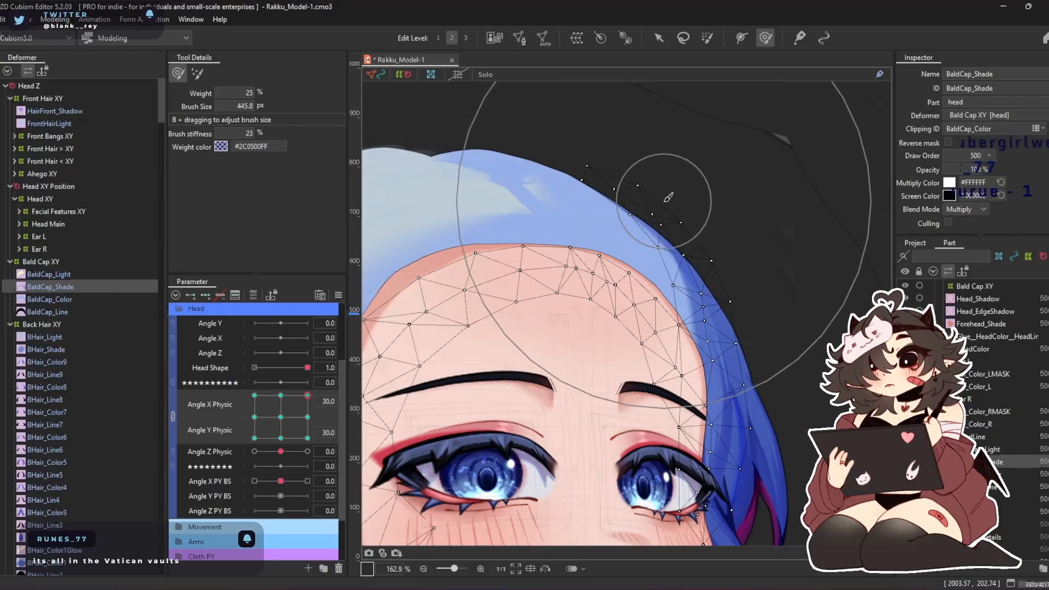
mouse_move(307, 422)
left_mouse_down()
mouse_move(230, 371)
mouse_move(196, 464)
mouse_move(185, 331)
mouse_move(159, 457)
mouse_move(176, 337)
mouse_move(349, 372)
mouse_move(188, 497)
mouse_move(335, 328)
mouse_move(170, 369)
mouse_move(188, 393)
mouse_move(284, 407)
mouse_move(280, 417)
left_mouse_up()
scroll(677, 202, "down", 3)
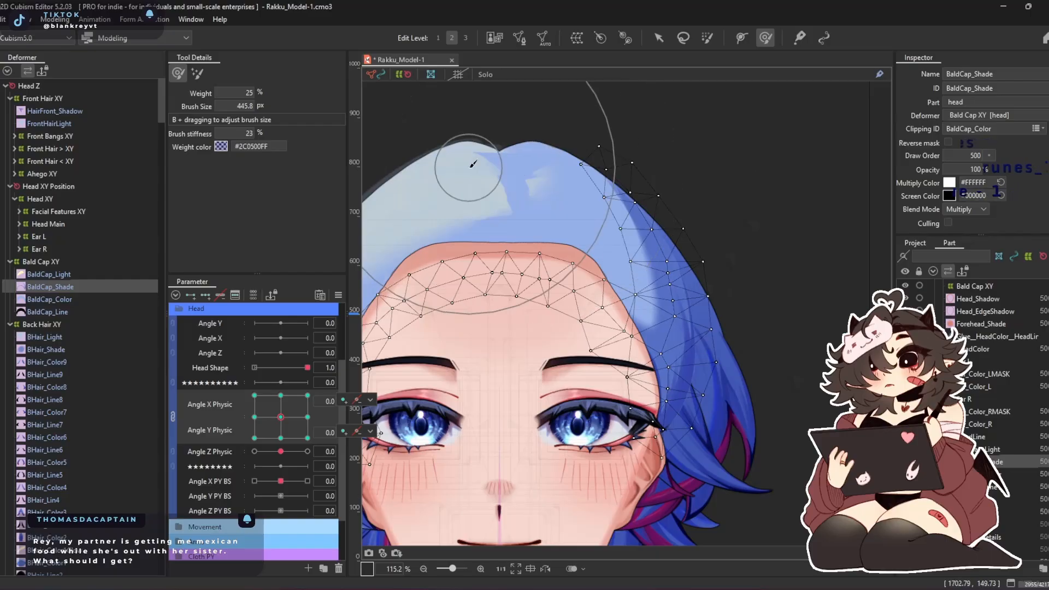
Key BaldCap_Light on Angle X and Angle Y Physic, and raise its highlight mesh at Angle Y Physic 30 with a 340.8 px Deform Brush
left_click(65, 275)
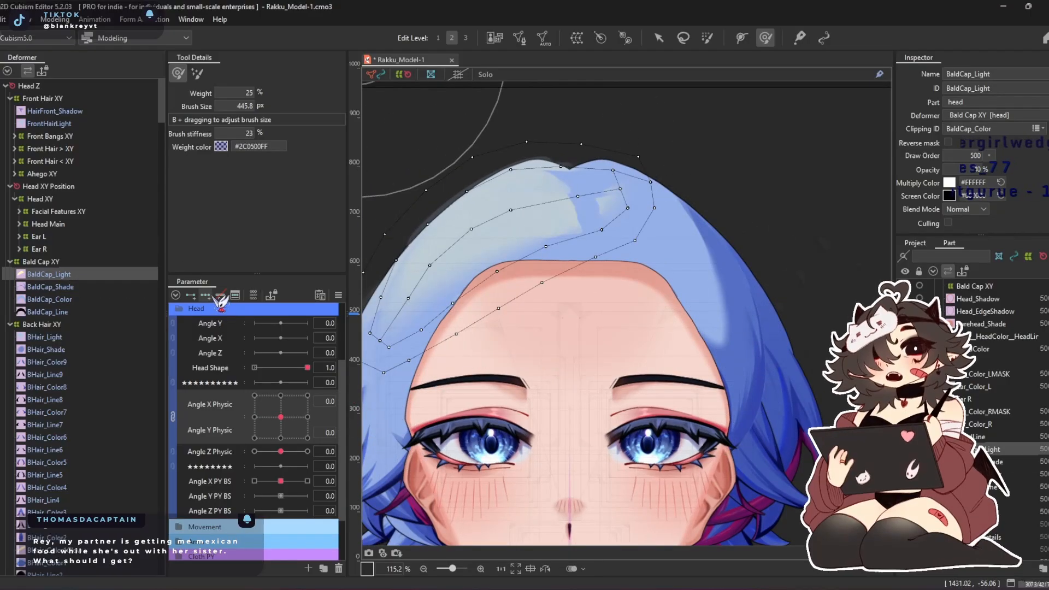
left_click(280, 395)
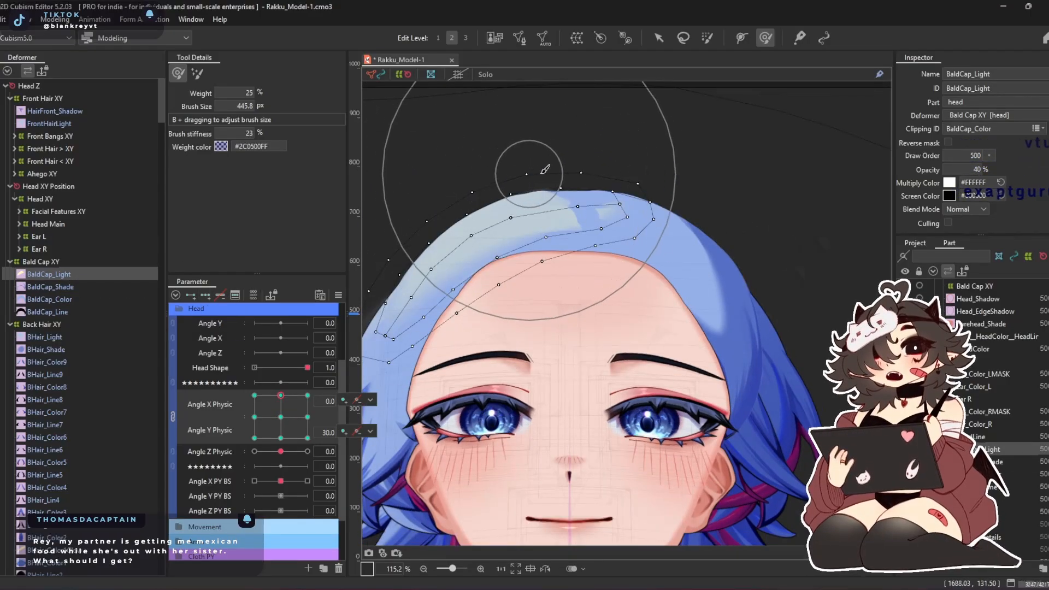
scroll(557, 259, "up", 2)
mouse_move(559, 229)
left_mouse_down()
mouse_move(523, 176)
mouse_move(551, 127)
mouse_move(549, 145)
mouse_move(577, 113)
mouse_move(581, 138)
left_mouse_up()
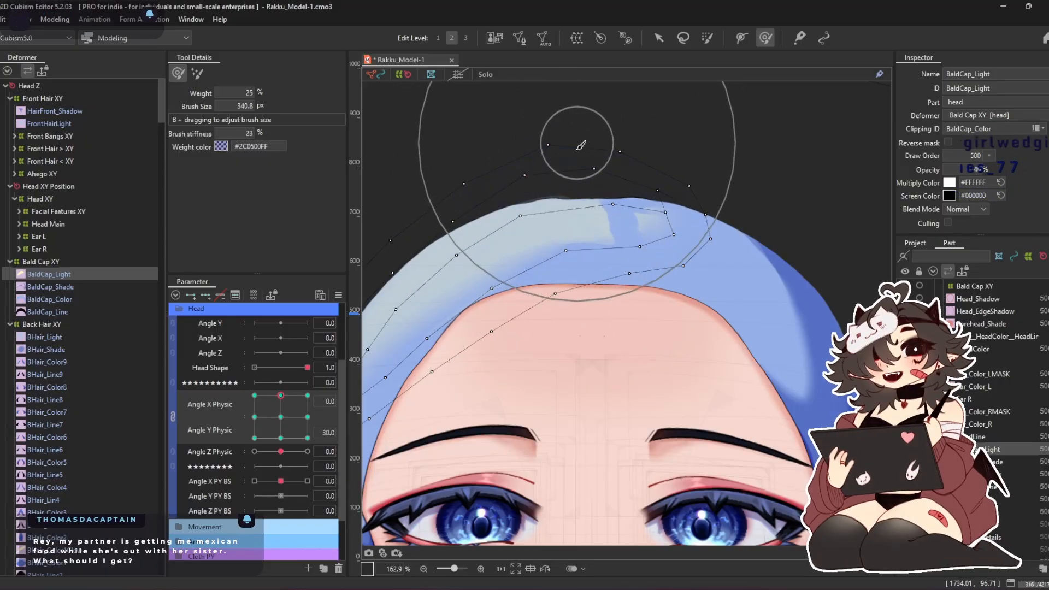
left_click_drag(731, 252, 718, 282)
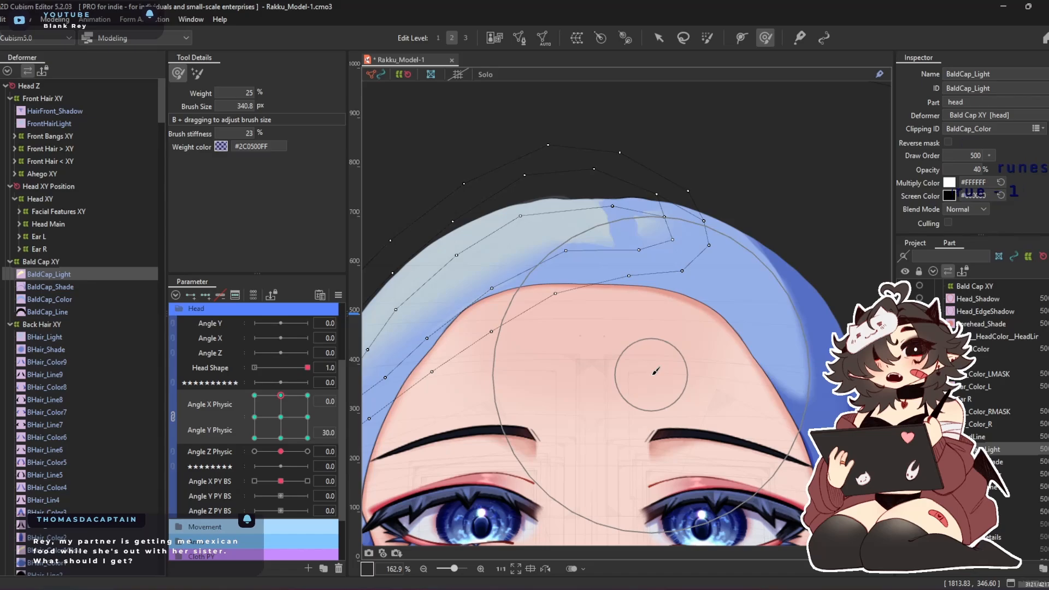
mouse_move(499, 351)
left_mouse_down()
mouse_move(493, 334)
mouse_move(457, 314)
mouse_move(410, 235)
mouse_move(431, 276)
left_mouse_up()
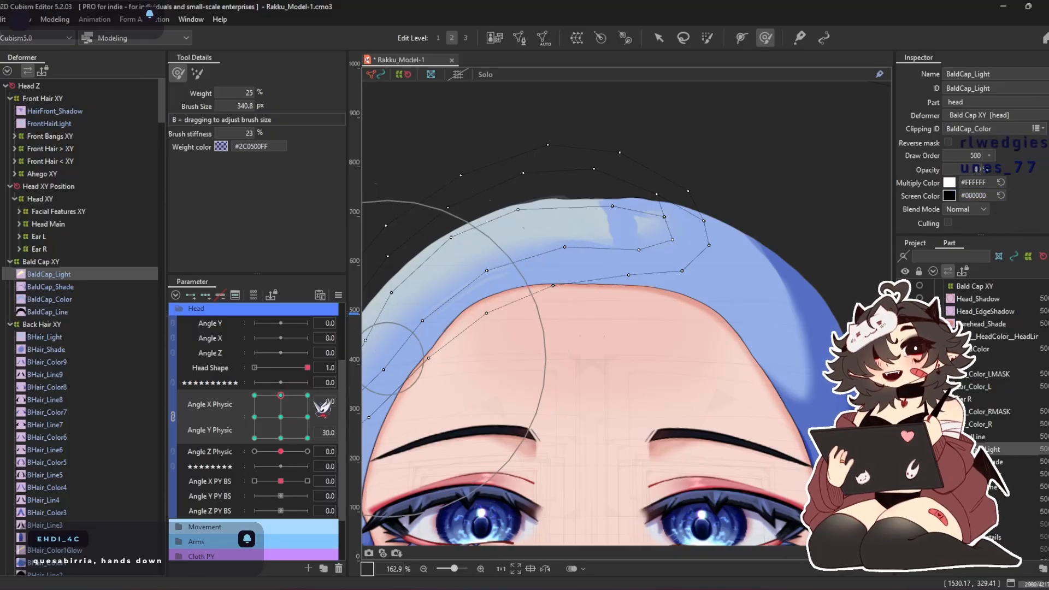
Raise BaldCap_Light's upper mesh to the hair outline at Angle X Physic 0, Angle Y Physic -30, and push its side edge outward
right_click(295, 429)
left_click(280, 438)
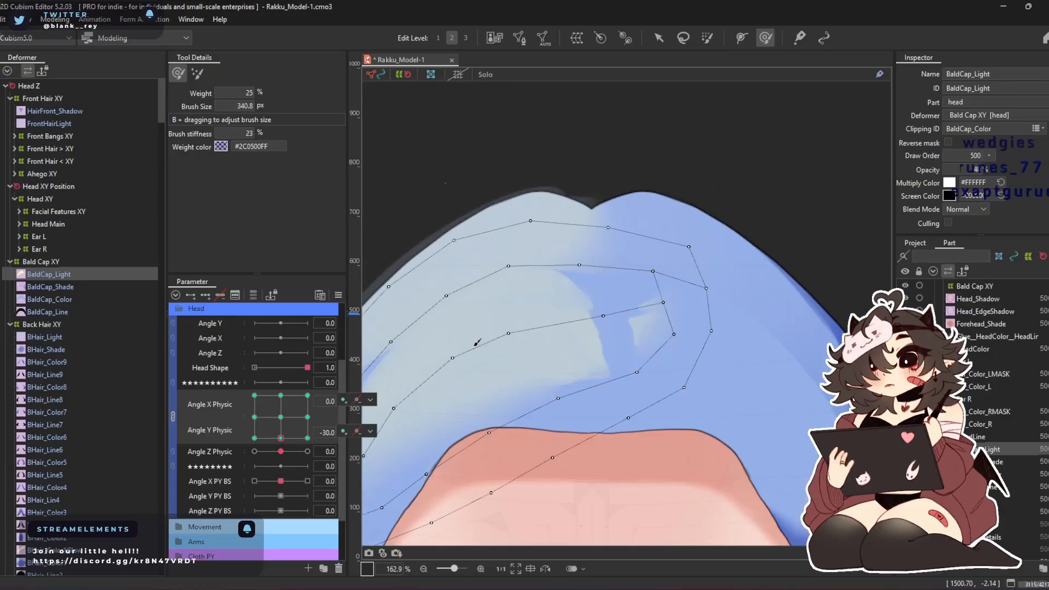
left_click_drag(553, 218, 558, 202)
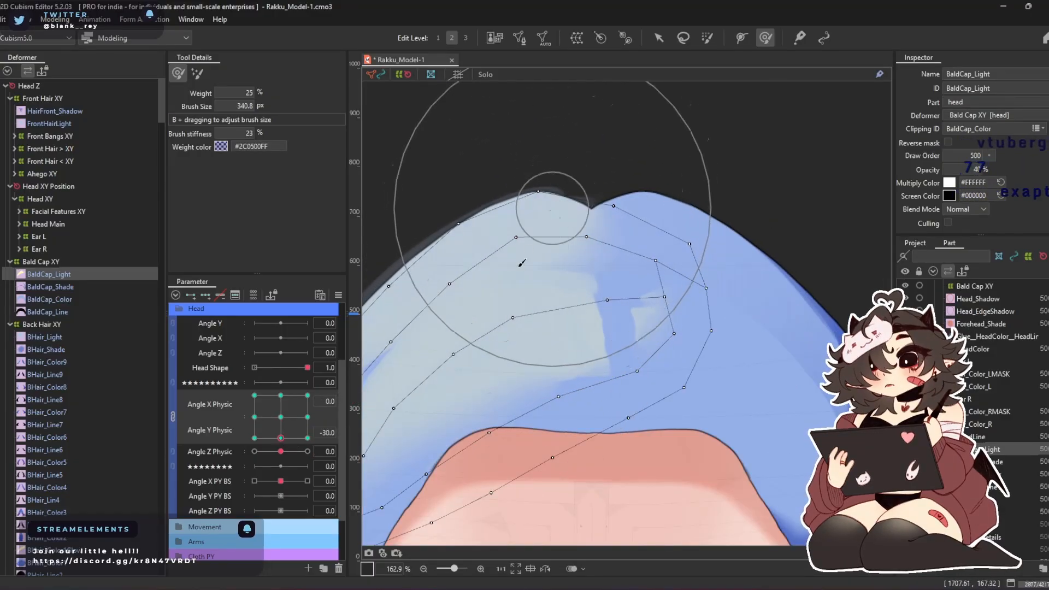
left_click_drag(529, 250, 608, 205)
mouse_move(426, 331)
left_mouse_down()
mouse_move(397, 318)
mouse_move(411, 347)
left_mouse_up()
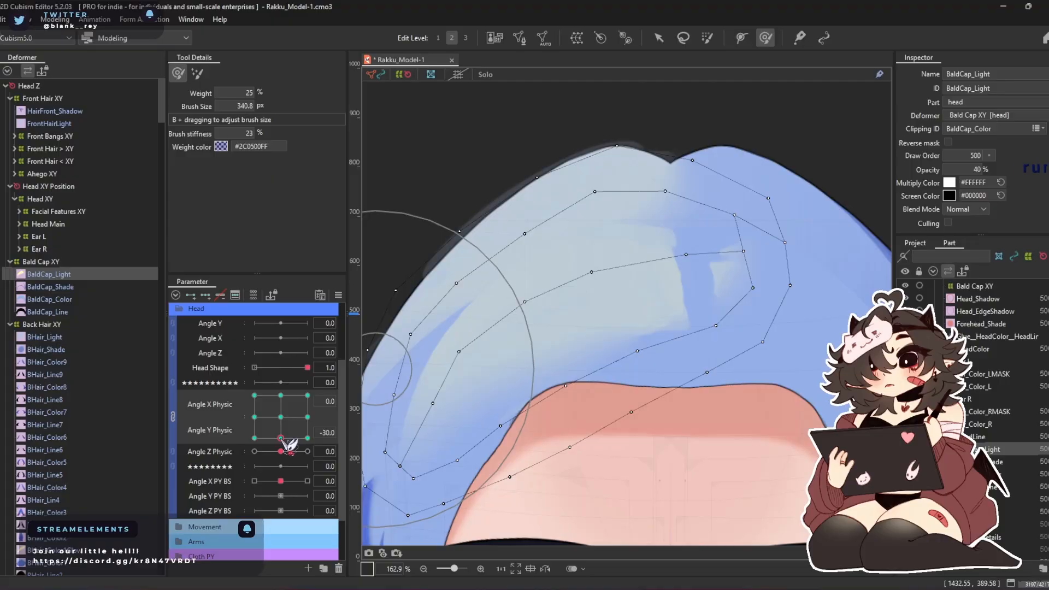
Reshape BaldCap_Light's outer edge and inner tip at Angle X and Y Physic -30 with a 316.2 px brush, and move Head Shape above Angle Z
left_click(254, 438)
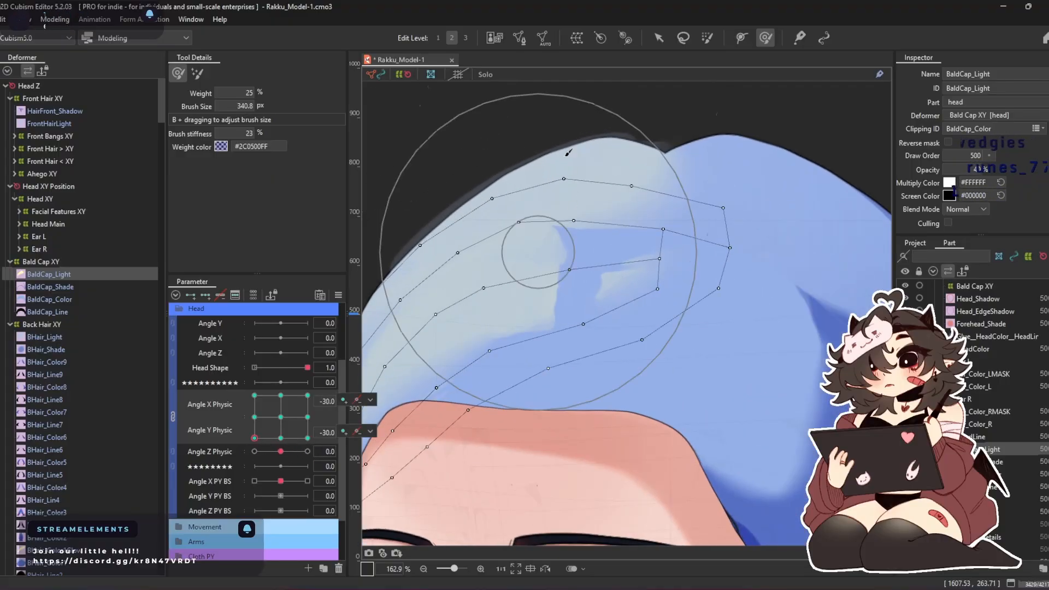
mouse_move(656, 307)
left_mouse_down()
mouse_move(589, 200)
mouse_move(703, 231)
mouse_move(681, 218)
mouse_move(723, 204)
mouse_move(655, 199)
mouse_move(679, 196)
mouse_move(661, 188)
mouse_move(650, 127)
left_mouse_up()
left_click_drag(451, 218, 561, 236)
mouse_move(650, 320)
left_mouse_down()
mouse_move(570, 252)
mouse_move(544, 174)
left_mouse_up()
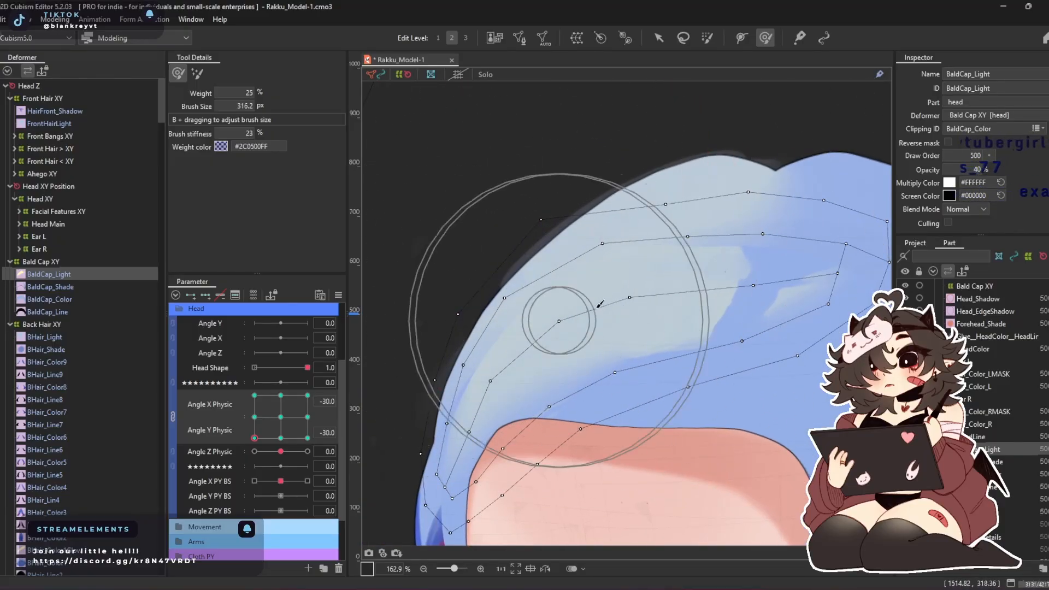
left_click_drag(758, 229, 492, 204)
left_click_drag(637, 297, 590, 329)
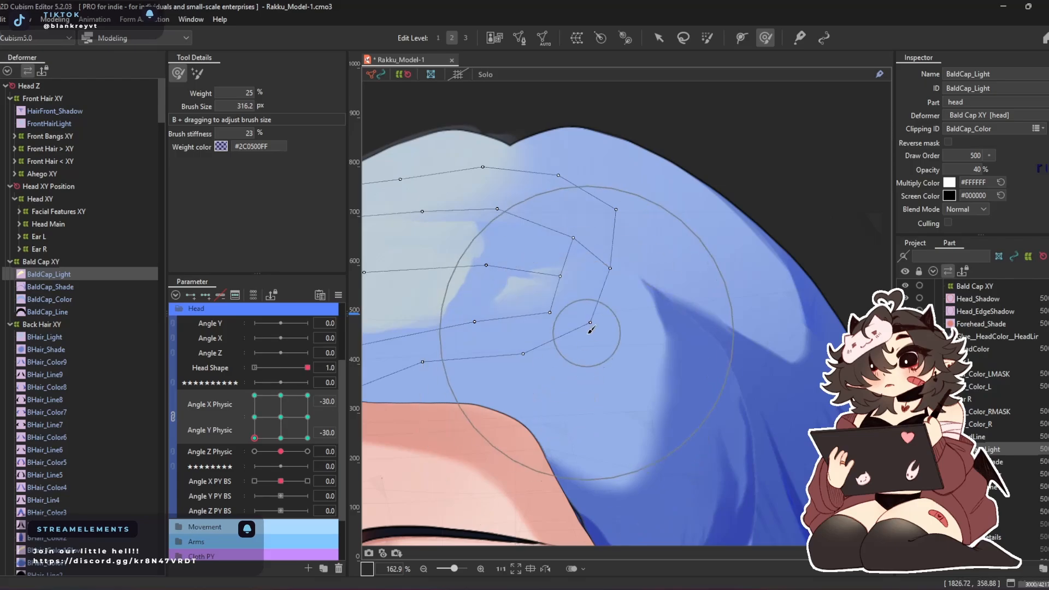
left_click_drag(505, 149, 502, 149)
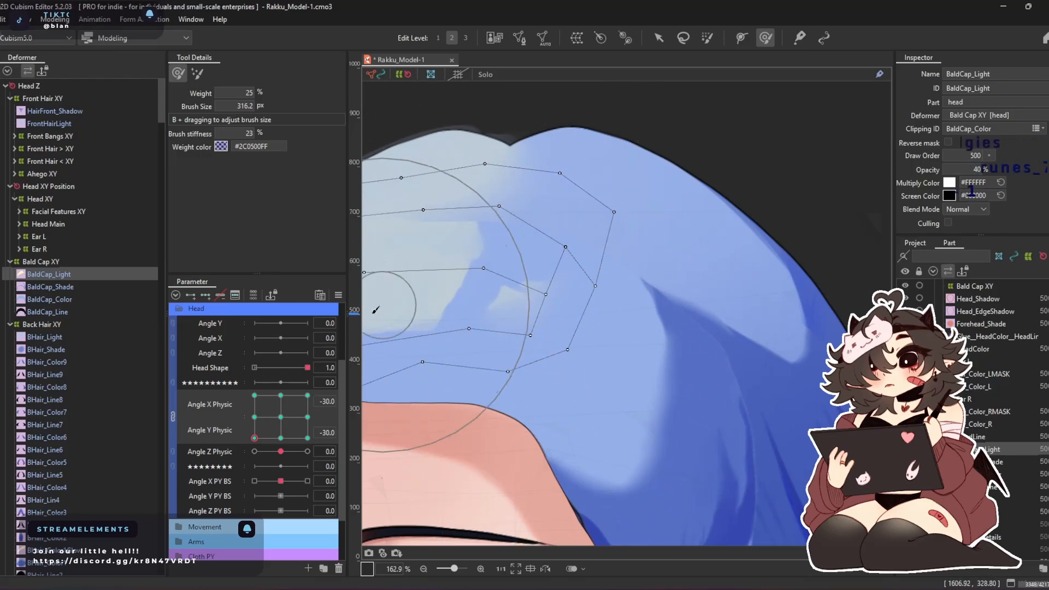
left_click_drag(235, 366, 231, 346)
Push BaldCap_Light's upper and side mesh out past the hair edge at Angle X Physic -30, Angle Y Physic 30
left_click_drag(277, 432, 254, 395)
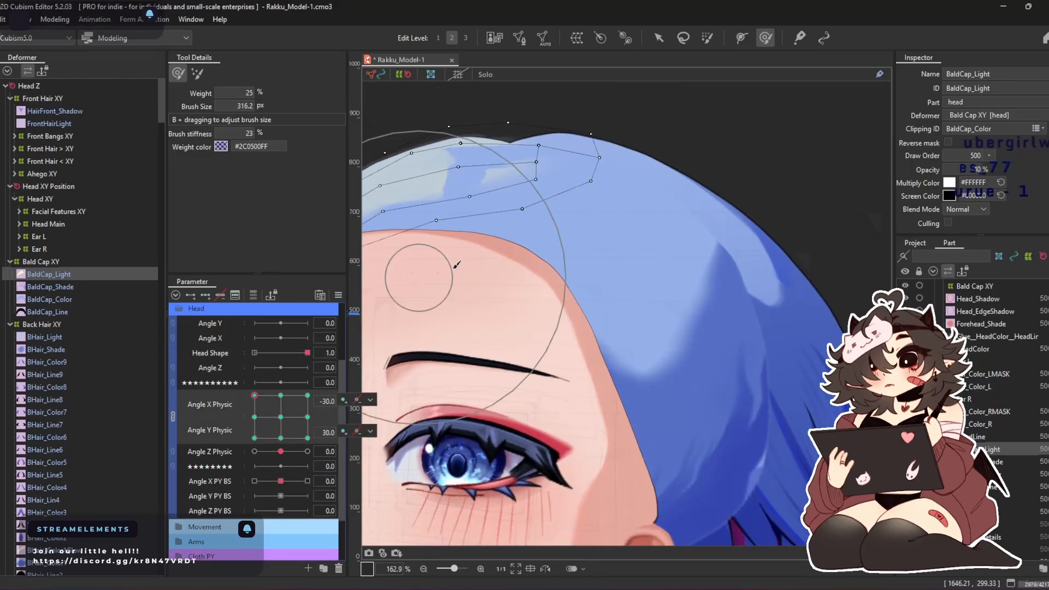
left_click_drag(756, 144, 755, 155)
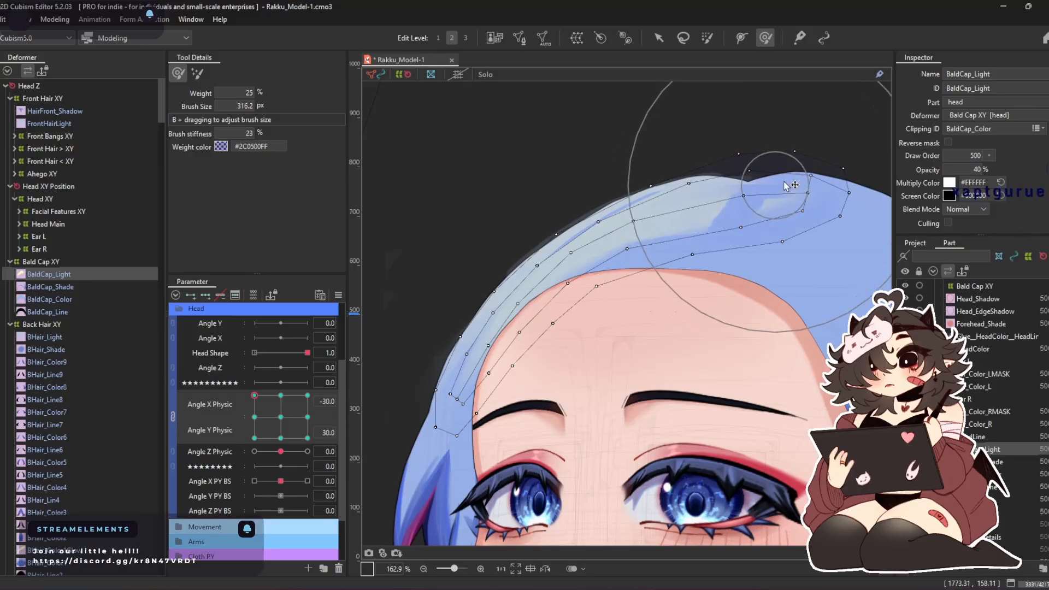
left_click_drag(490, 161, 432, 233)
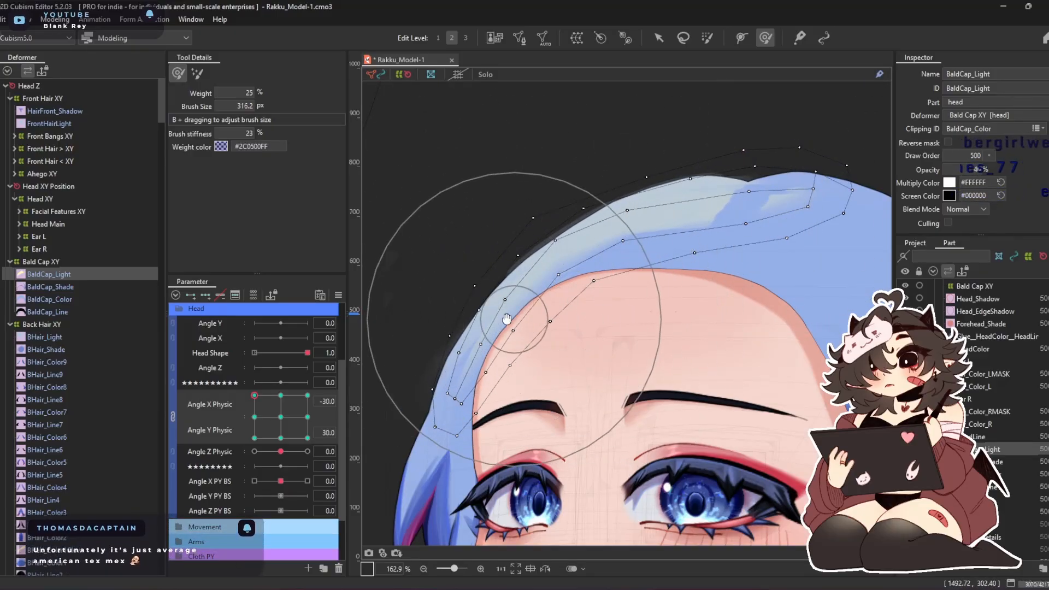
left_click_drag(571, 300, 497, 298)
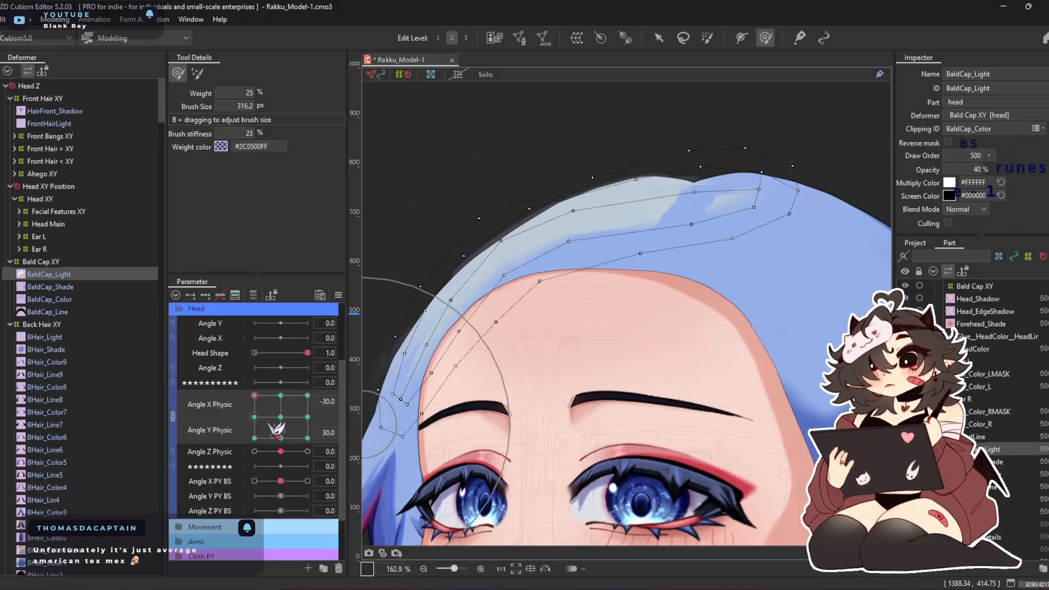
Extend BaldCap_Light's side mesh outward along the hair at Angle X Physic 30, Angle Y Physic 30
left_click(307, 395)
mouse_move(556, 189)
left_mouse_down()
mouse_move(563, 168)
mouse_move(583, 198)
left_mouse_up()
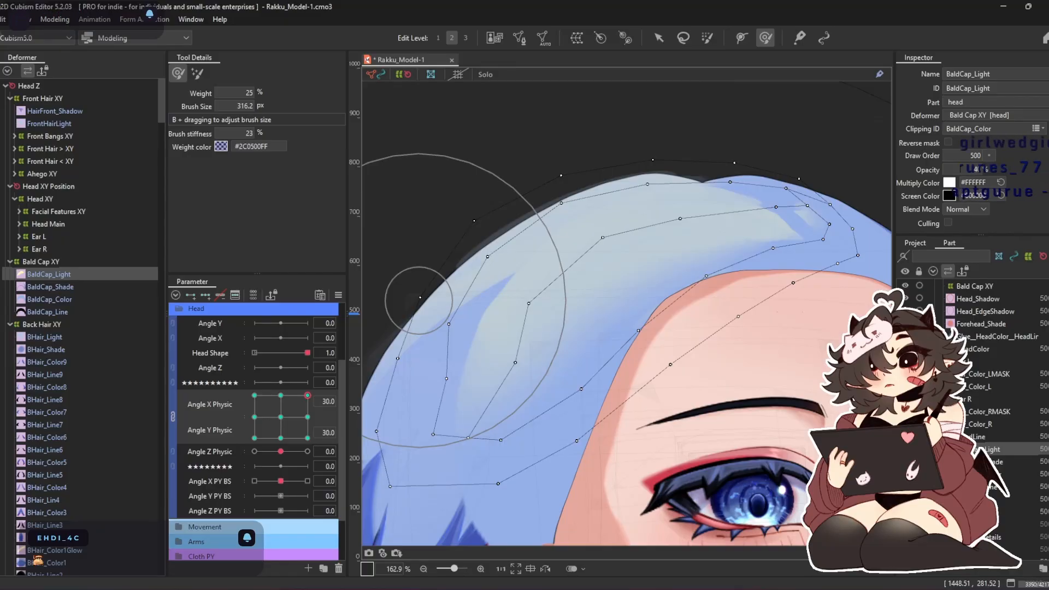
left_click_drag(479, 361, 457, 361)
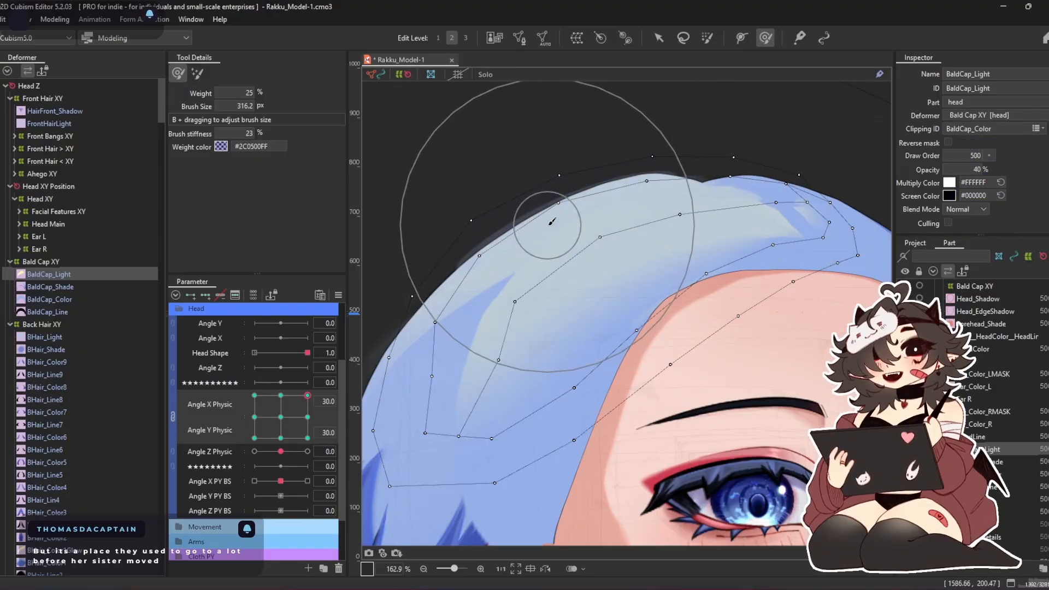
Lift and widen BaldCap_Light's highlight mesh at Angle X Physic 30, Angle Y Physic -30 with a 416.3 px Deform Brush
left_click(280, 394)
left_click(307, 438)
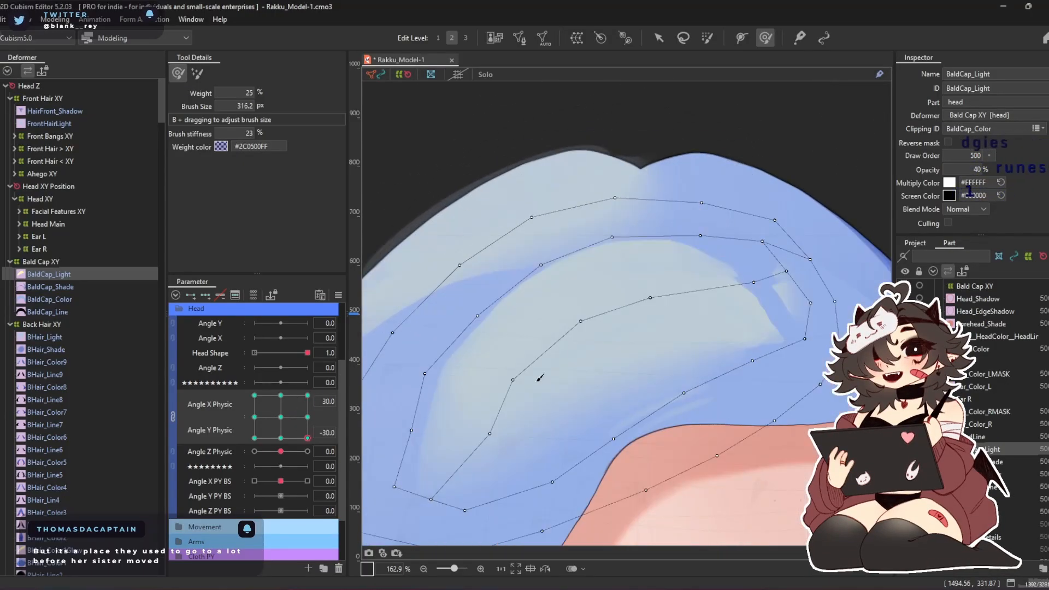
mouse_move(678, 184)
left_mouse_down()
mouse_move(694, 255)
mouse_move(679, 182)
left_mouse_up()
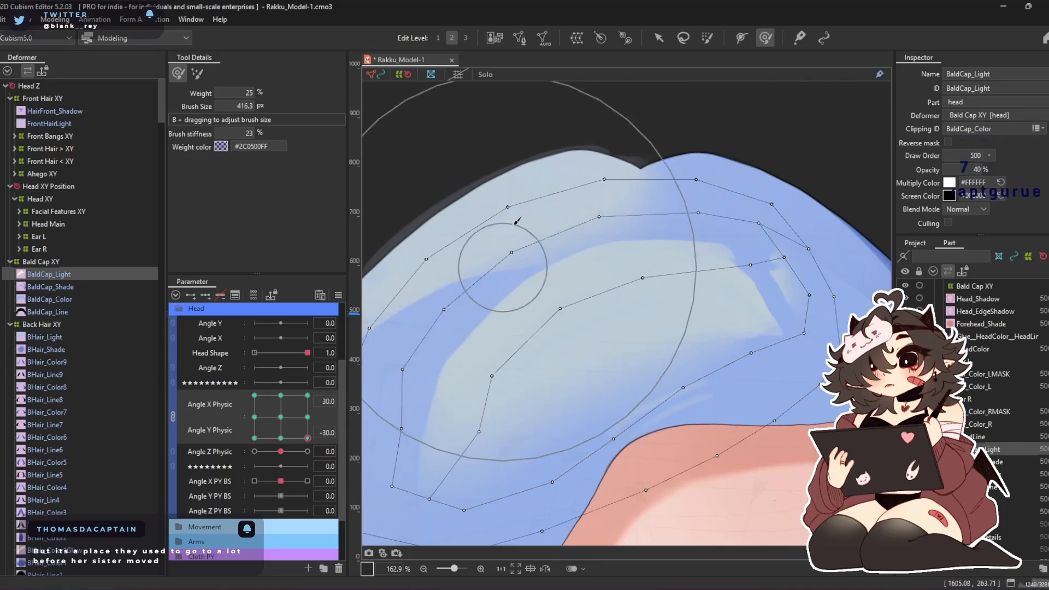
scroll(521, 186, "down", 3)
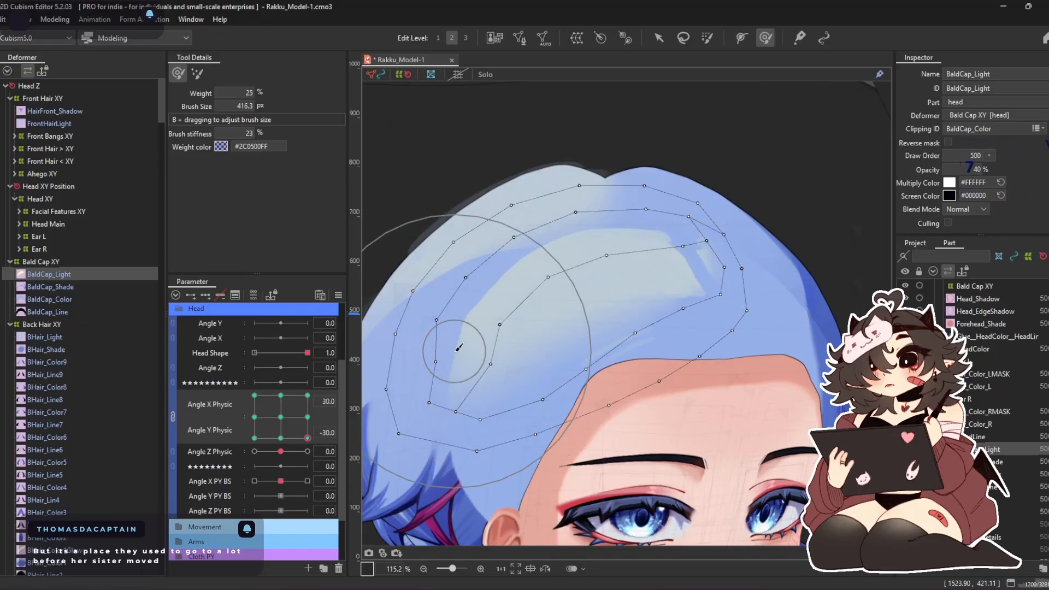
left_click_drag(460, 351, 533, 250)
mouse_move(496, 374)
left_mouse_down()
mouse_move(505, 394)
mouse_move(562, 414)
mouse_move(537, 403)
left_mouse_up()
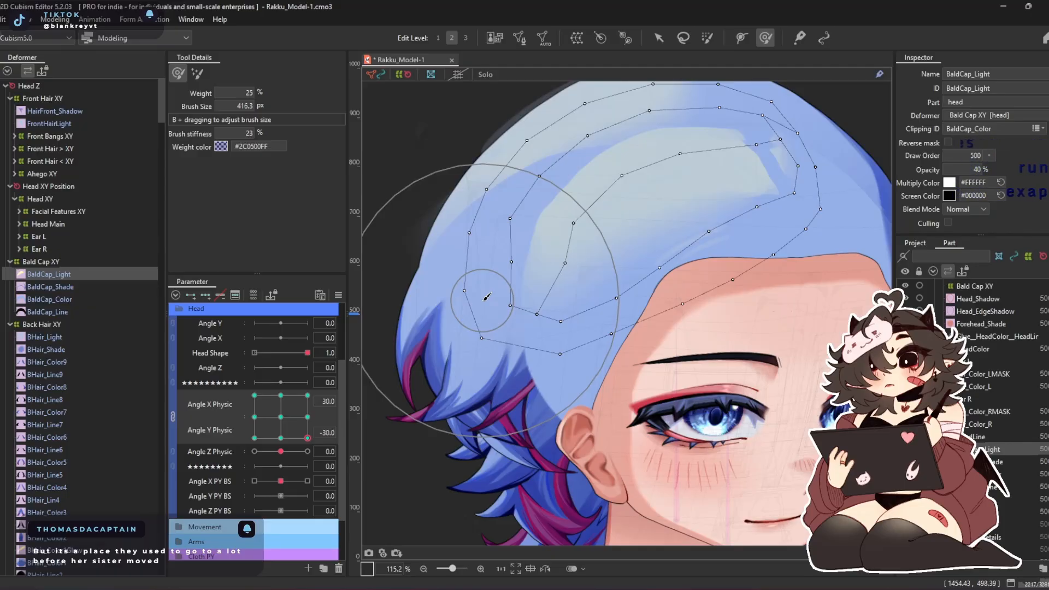
left_click_drag(659, 262, 601, 341)
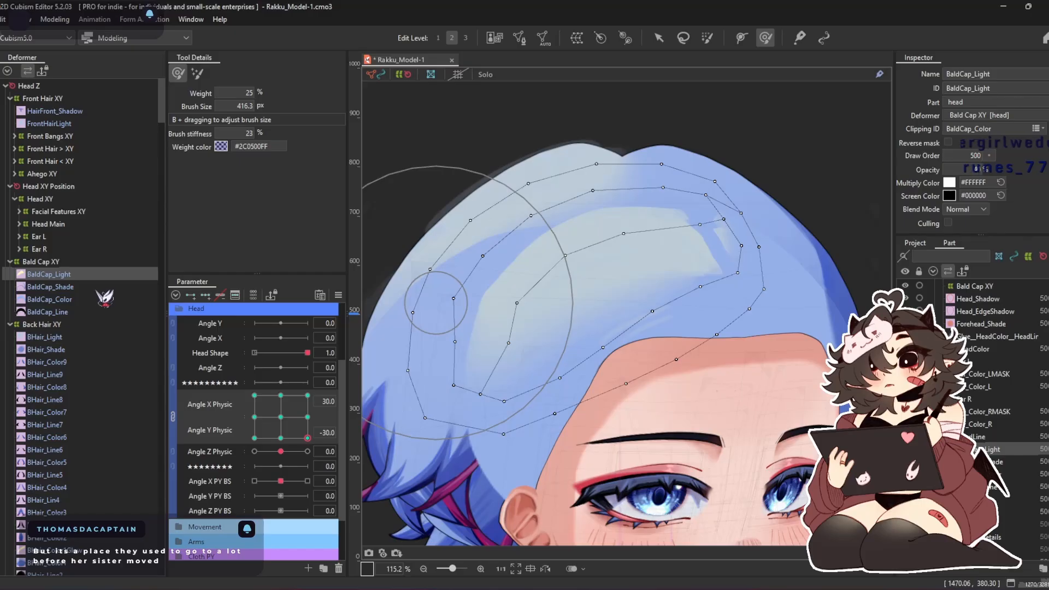
Preview BaldCap_Light across the Angle X and Angle Y Physic range, and return both parameters to 0
left_click_drag(306, 438, 204, 460)
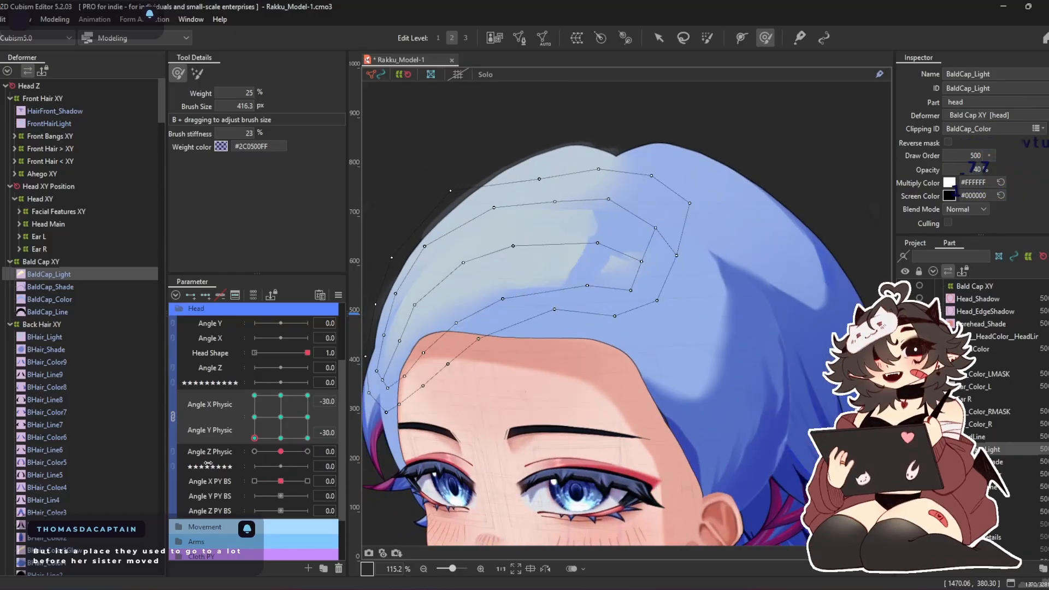
mouse_move(290, 419)
left_mouse_down()
mouse_move(241, 433)
mouse_move(300, 328)
mouse_move(291, 454)
mouse_move(318, 323)
mouse_move(204, 496)
mouse_move(304, 459)
mouse_move(281, 417)
left_mouse_up()
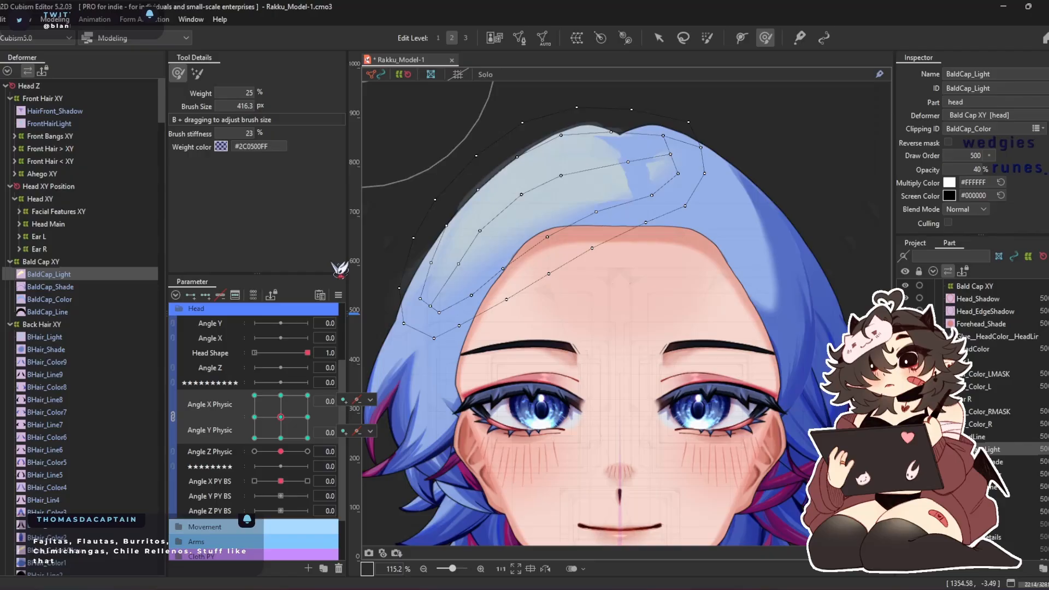
left_click_drag(280, 416, 243, 390)
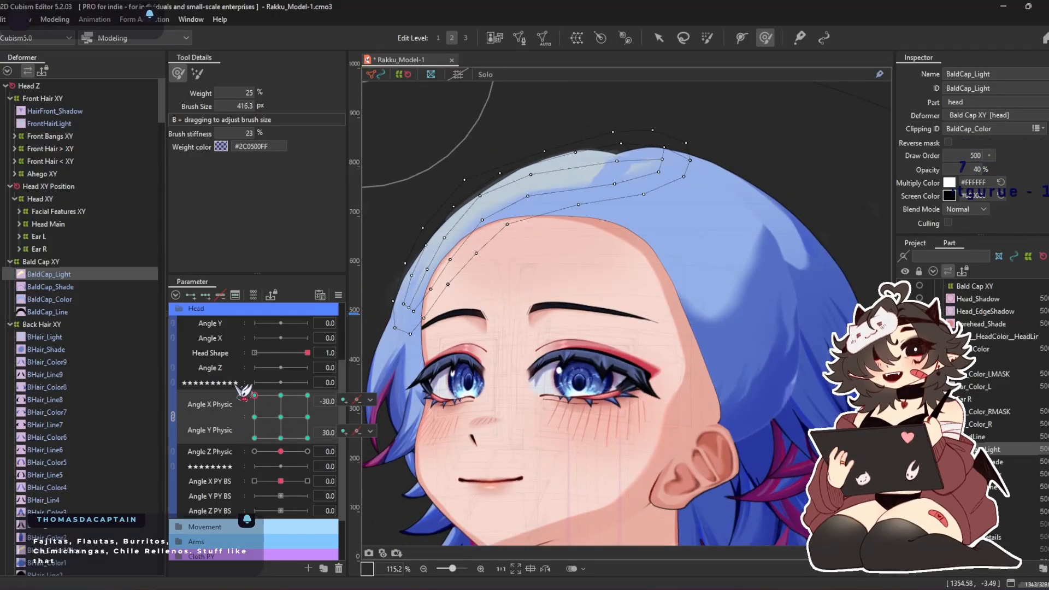
left_click_drag(243, 391, 285, 431)
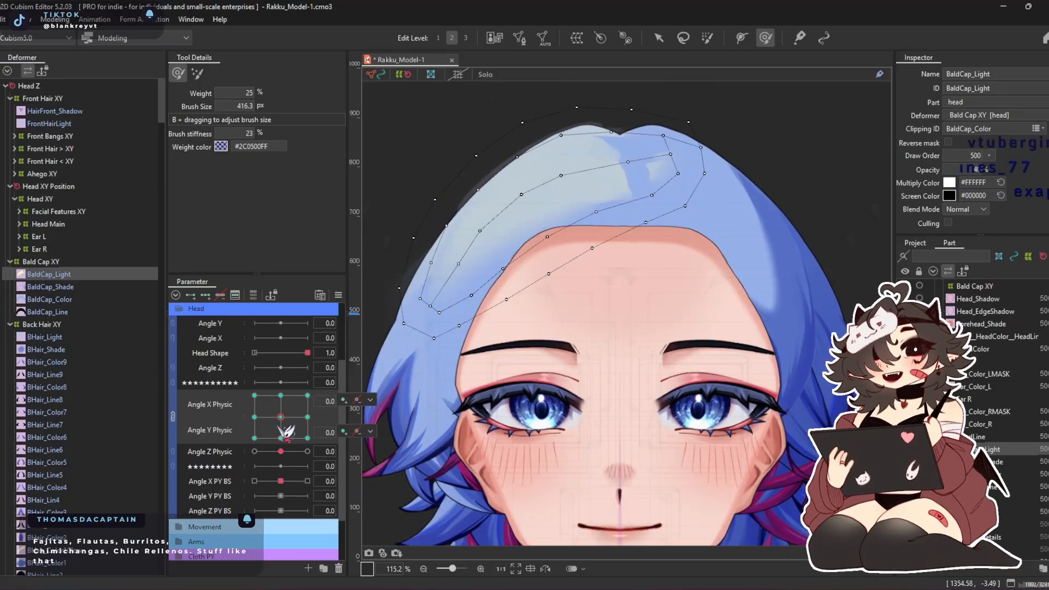
Inspect BHair_Light against the bald cap highlight at Angle X Physic 30, Angle Y Physic -30
left_click(81, 337)
scroll(503, 233, "down", 3)
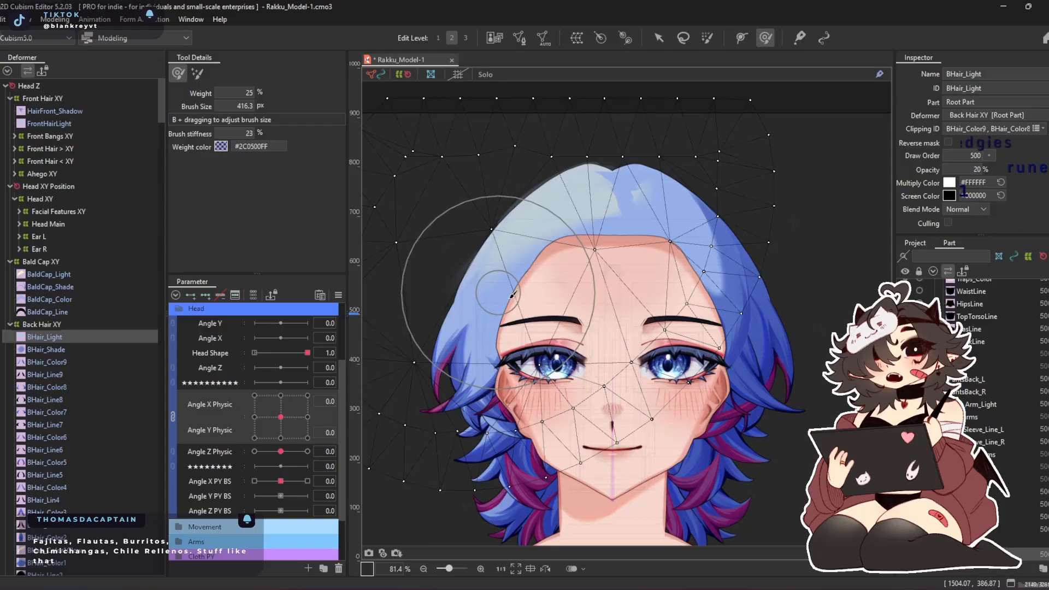
scroll(507, 293, "up", 3)
left_click_drag(280, 417, 373, 479)
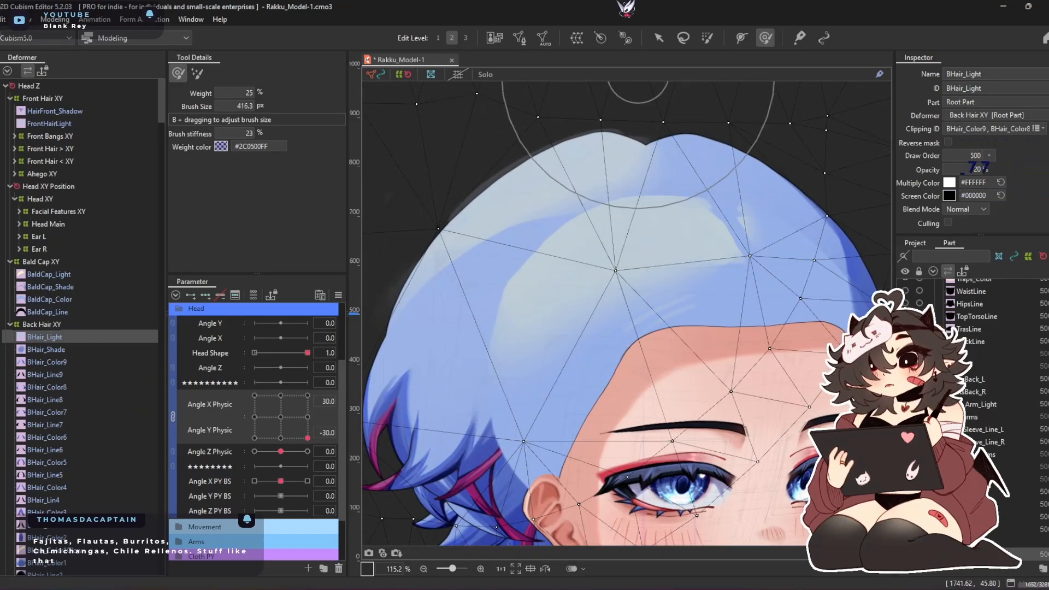
left_click(658, 38)
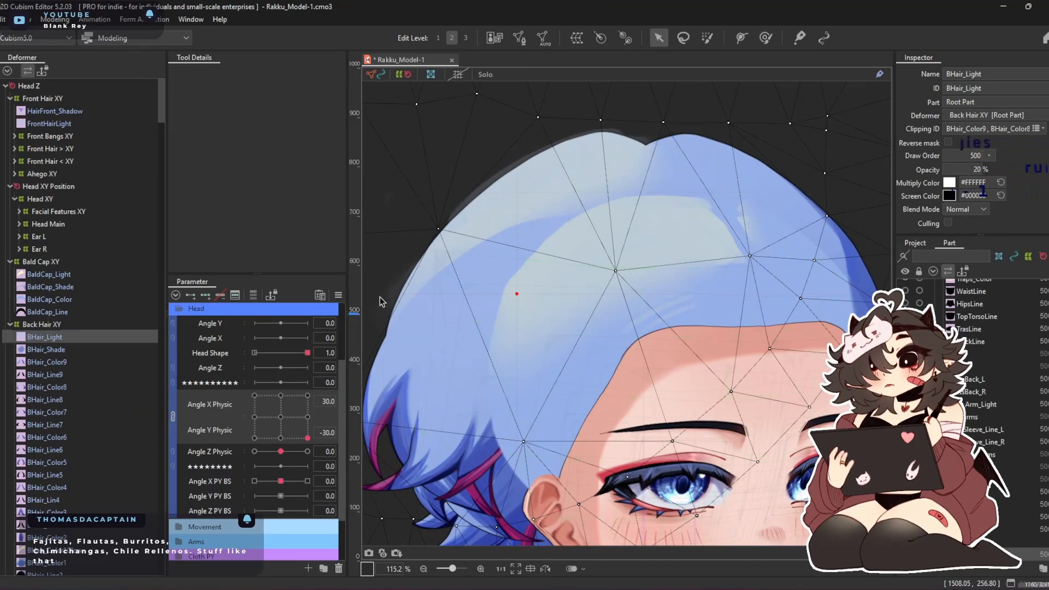
left_click_drag(507, 308, 543, 274)
key("ctrl+z")
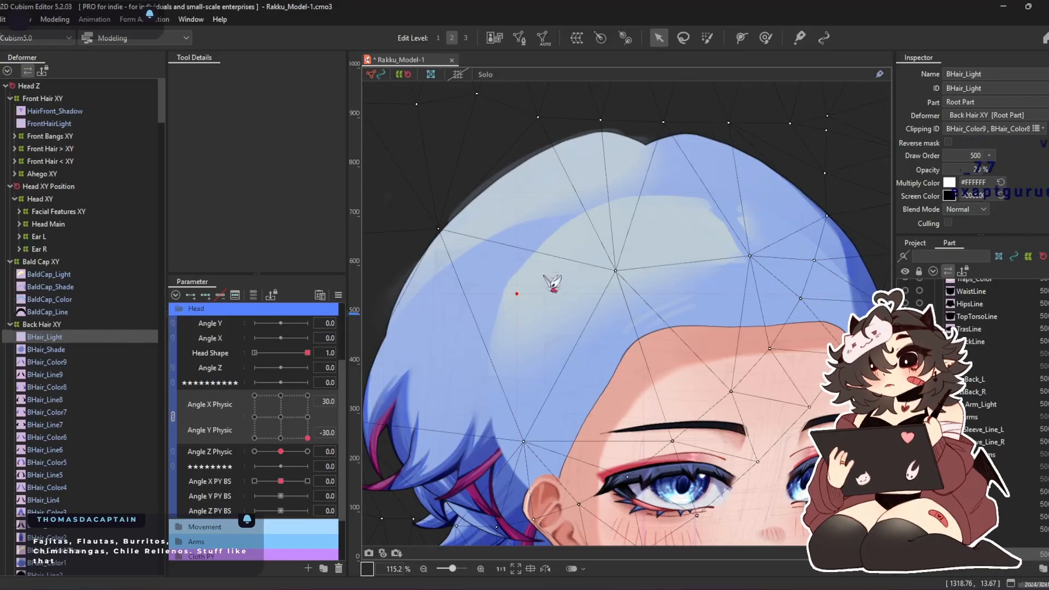
Key BHair_Color1Glow on Angle X and Angle Y Physic, and reshape its mesh at Angle X Physic 30, Angle Y Physic -30 with the Deform Brush
scroll(77, 386, "down", 5)
left_click(98, 367)
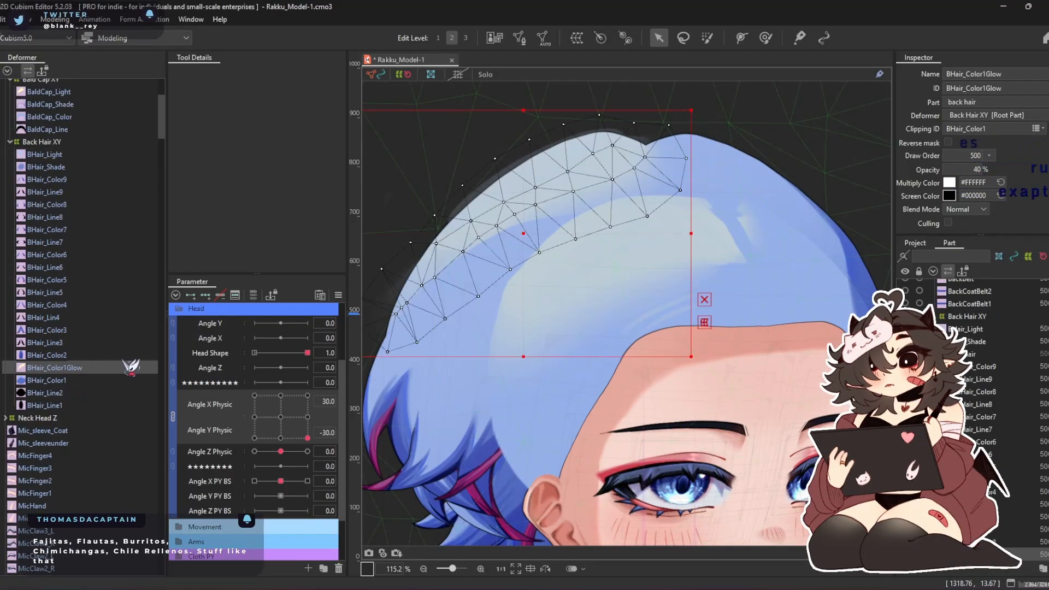
left_click(765, 38)
left_click(205, 295)
left_click_drag(491, 297, 538, 345)
left_click_drag(434, 245, 392, 221)
mouse_move(601, 218)
left_mouse_down()
mouse_move(615, 239)
mouse_move(563, 272)
mouse_move(695, 210)
mouse_move(789, 196)
mouse_move(634, 110)
mouse_move(632, 95)
mouse_move(572, 105)
mouse_move(697, 127)
mouse_move(617, 109)
mouse_move(693, 117)
mouse_move(702, 133)
left_mouse_up()
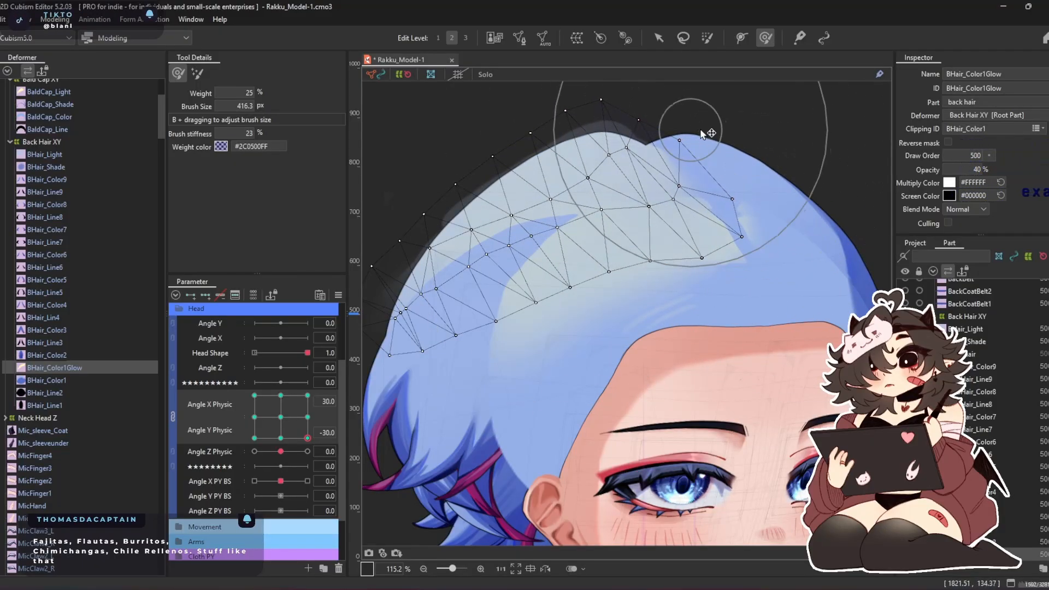
Compare BHair_Color1's ID with BHair_Color1Glow's clipping ID, and nudge the glow mesh's outer edge outward
left_click(57, 380)
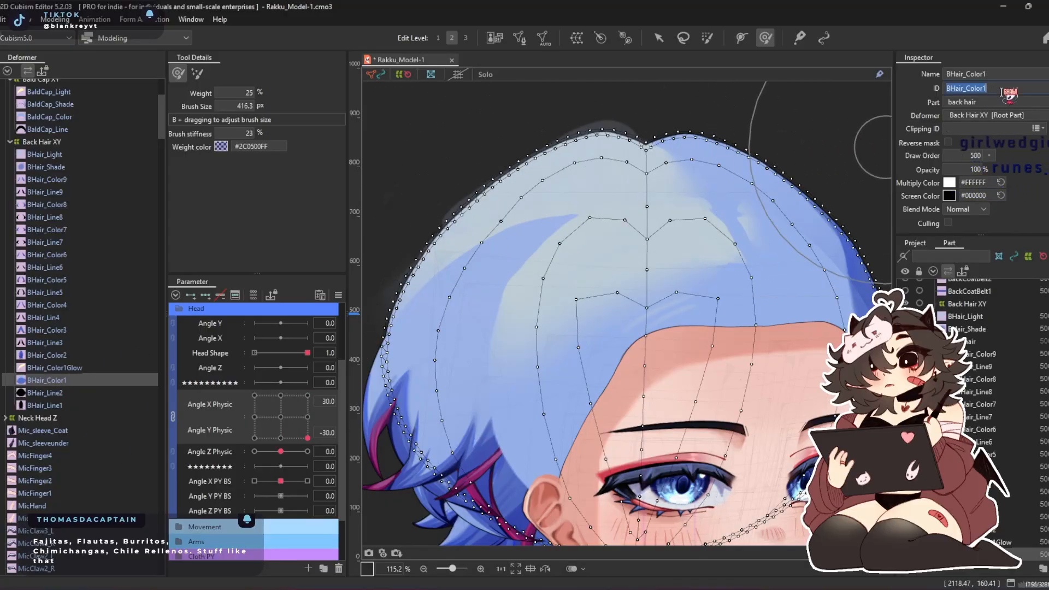
left_click(82, 367)
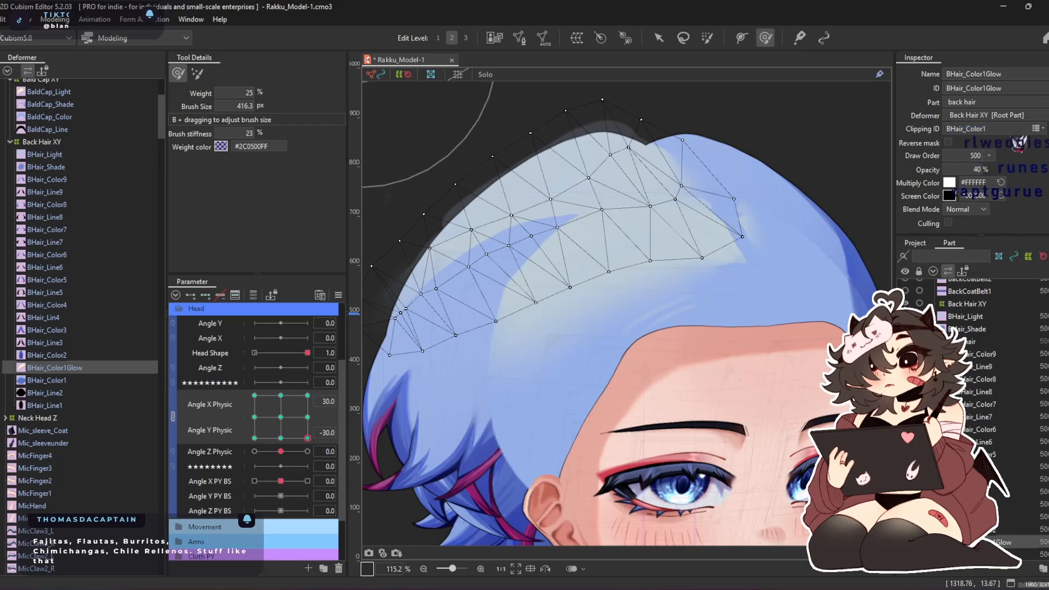
left_click(66, 380)
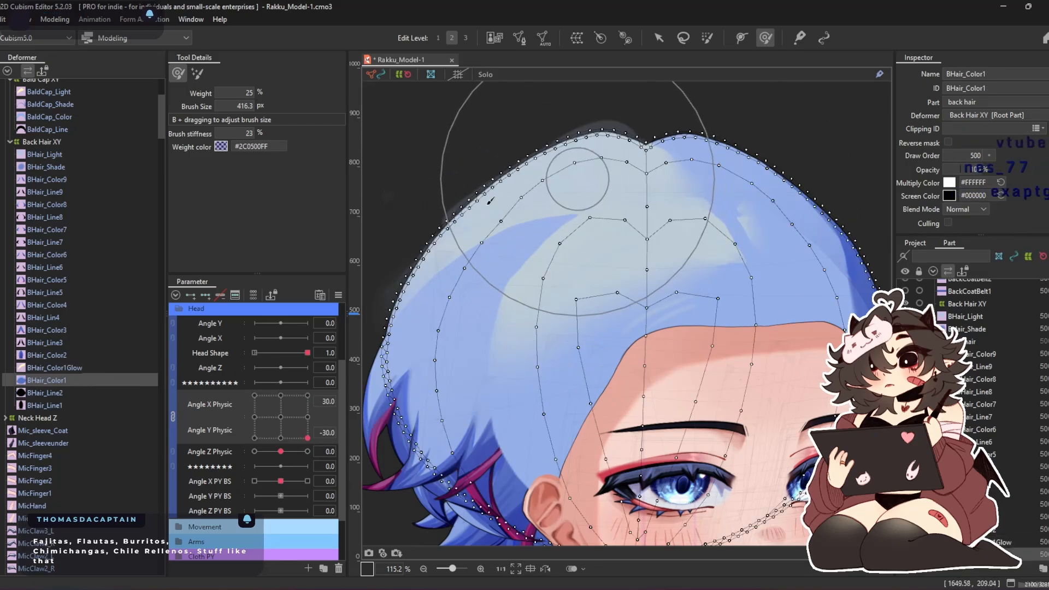
left_click(77, 367)
mouse_move(388, 102)
left_mouse_down()
mouse_move(608, 192)
mouse_move(460, 28)
mouse_move(497, 116)
mouse_move(417, 238)
left_mouse_up()
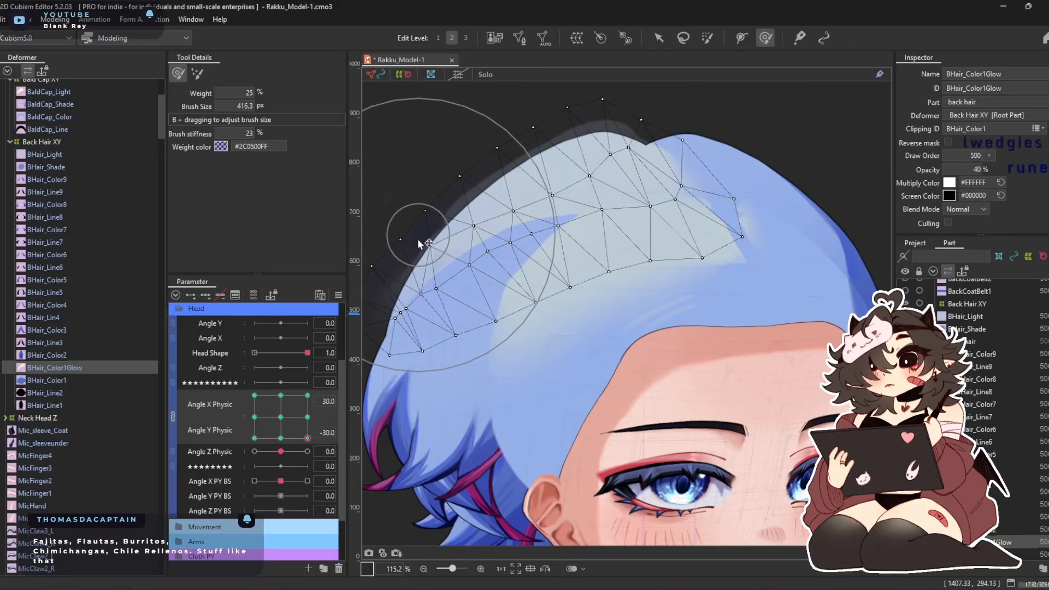
Try BHair_Color1Glow at zero opacity, undo the change, and recheck BHair_Color1's ID
mouse_move(959, 172)
left_mouse_down()
mouse_move(1000, 173)
mouse_move(948, 172)
left_mouse_up()
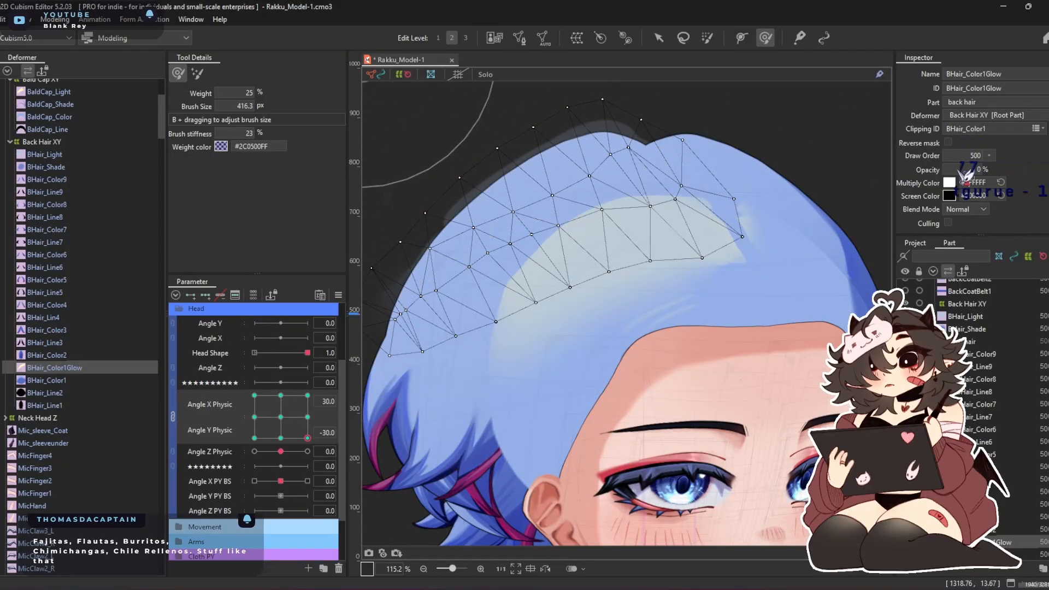
key("ctrl+z")
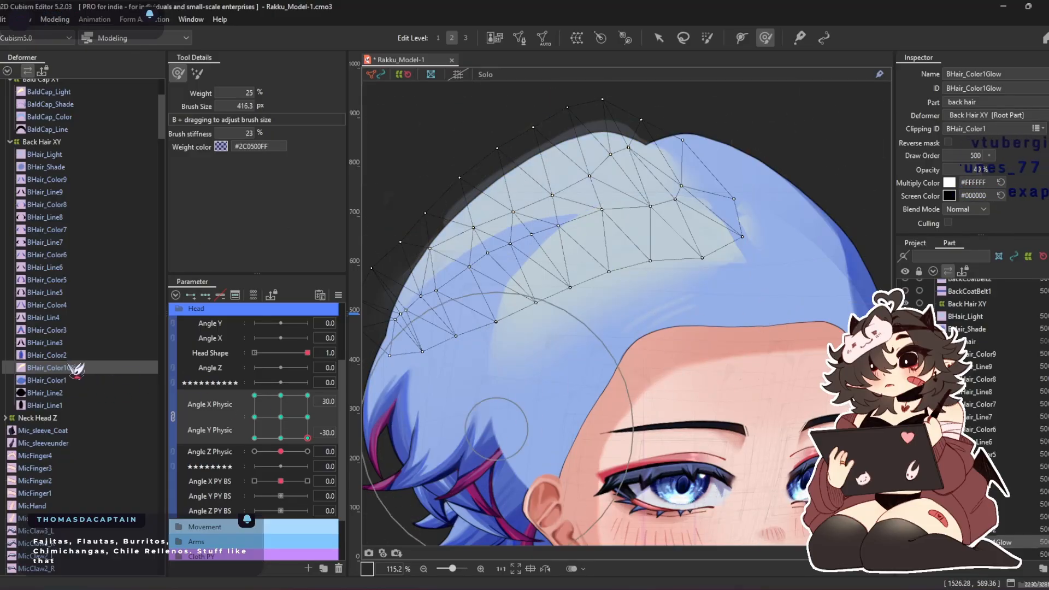
left_click(63, 380)
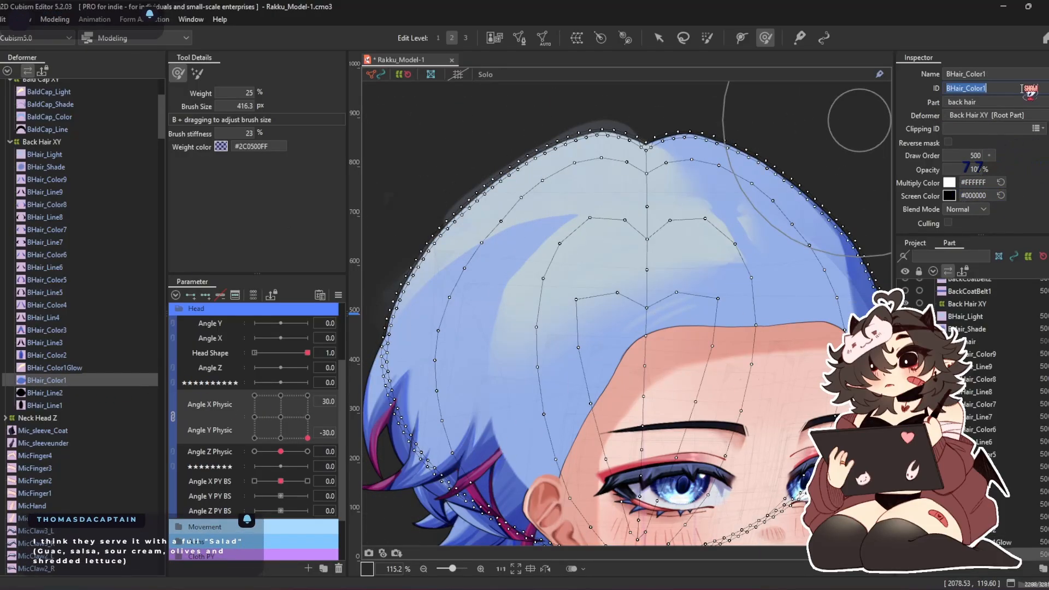
Remove BHair_Color1Glow from BHair_Light's clipping masks
left_click(79, 367)
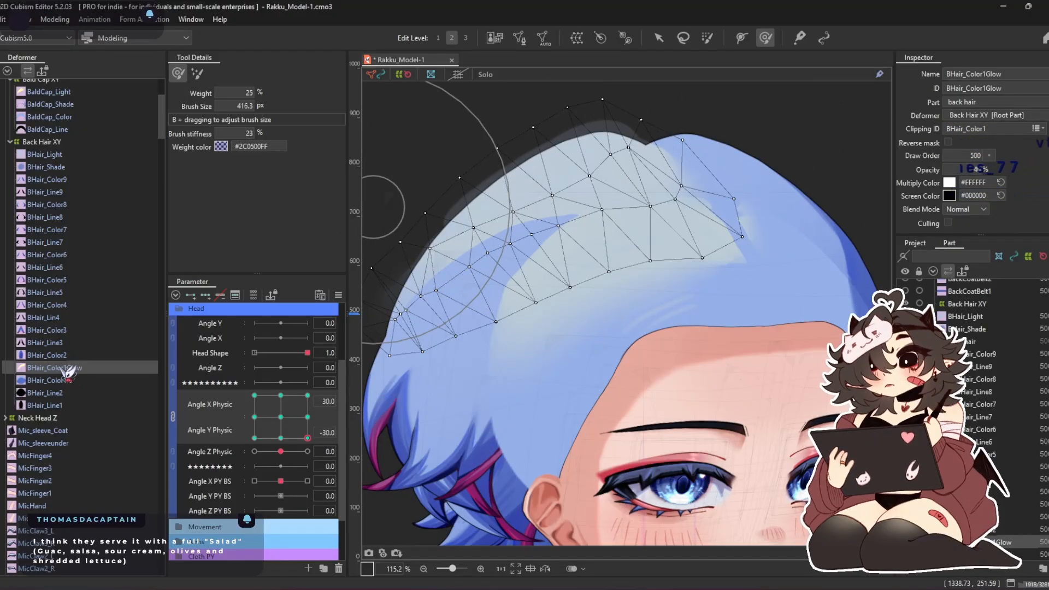
scroll(60, 338, "up", 5)
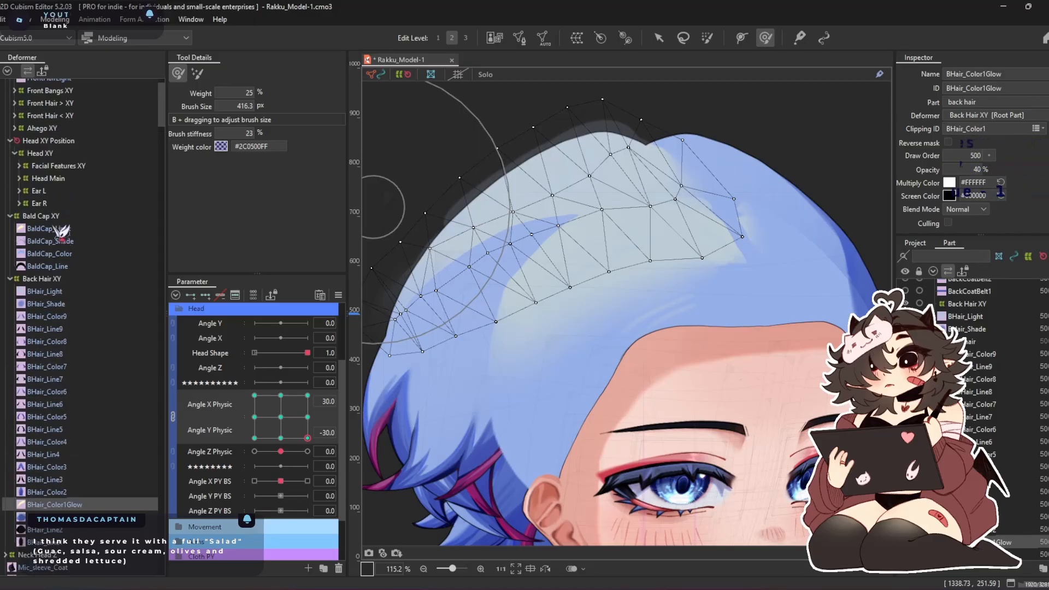
left_click(53, 291)
left_click(1015, 129)
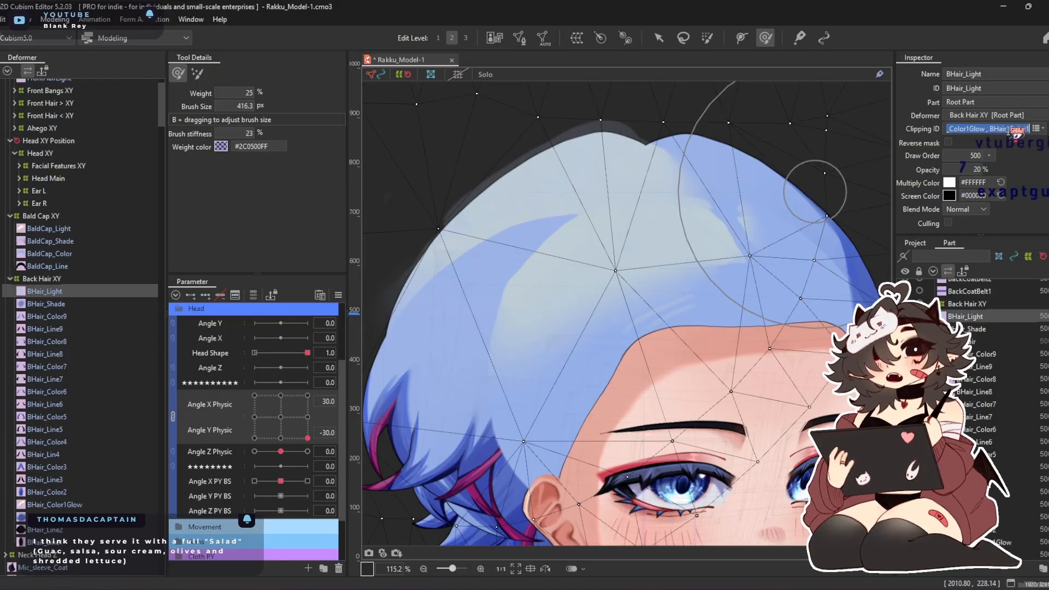
left_click(1040, 130)
scroll(1015, 203, "down", 9)
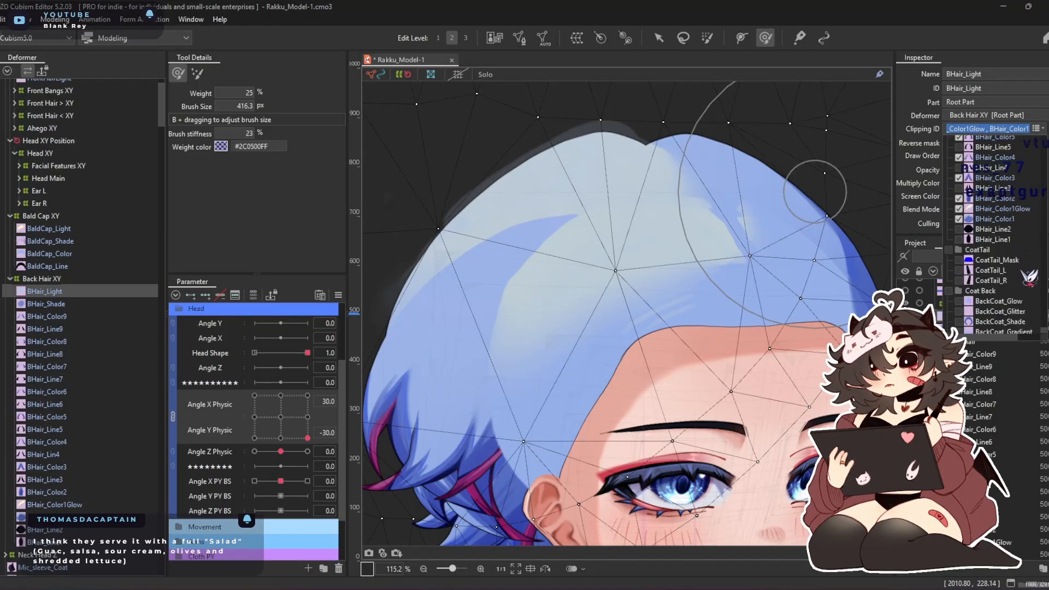
left_click(959, 209)
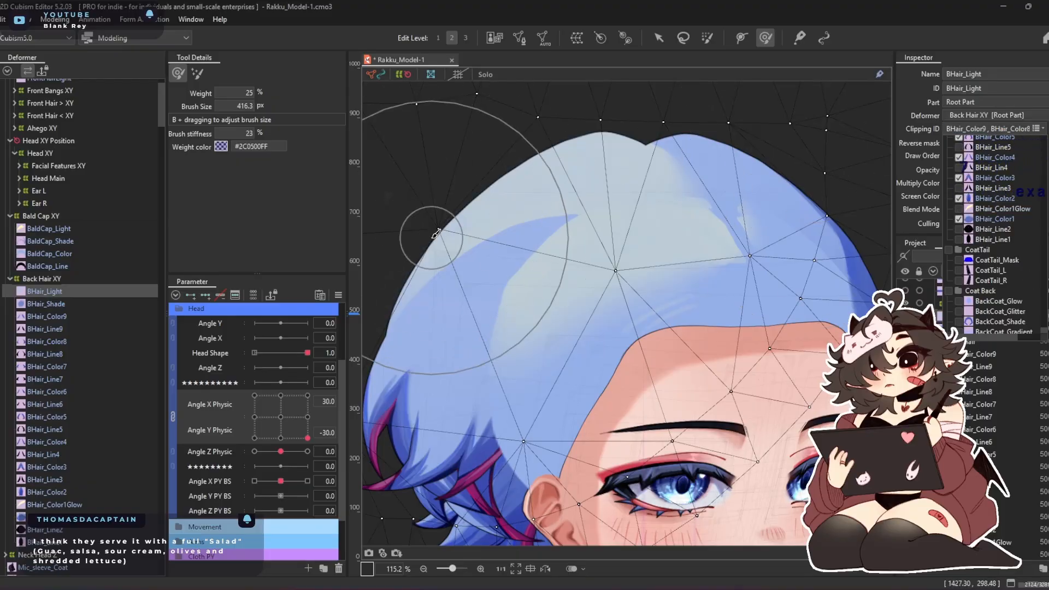
Reshape BHair_Color1Glow's mesh near the crown at Angle X Physic -30, Angle Y Physic 0 with the Deform Brush
left_click(48, 296)
scroll(55, 302, "down", 4)
left_click_drag(308, 438, 183, 484)
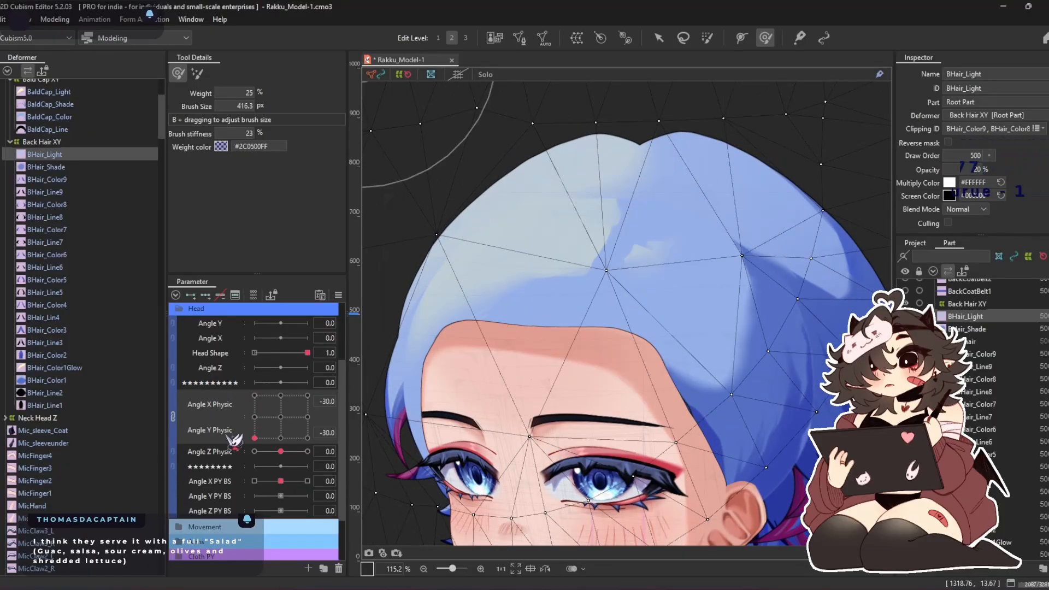
left_click_drag(235, 439, 258, 418)
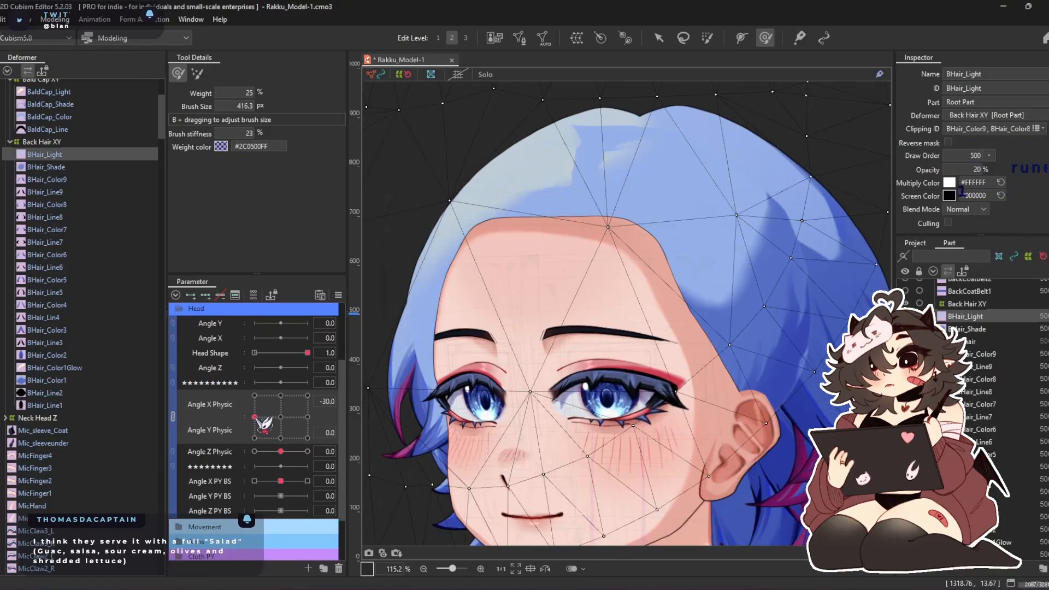
left_click(52, 369)
mouse_move(538, 93)
left_mouse_down()
mouse_move(522, 148)
mouse_move(516, 109)
left_mouse_up()
Stretch BaldCap_Light's mesh toward the hair parting and outer edge at Angle X Physic -30, Angle Y Physic 0
scroll(66, 164, "up", 2)
left_click(68, 137)
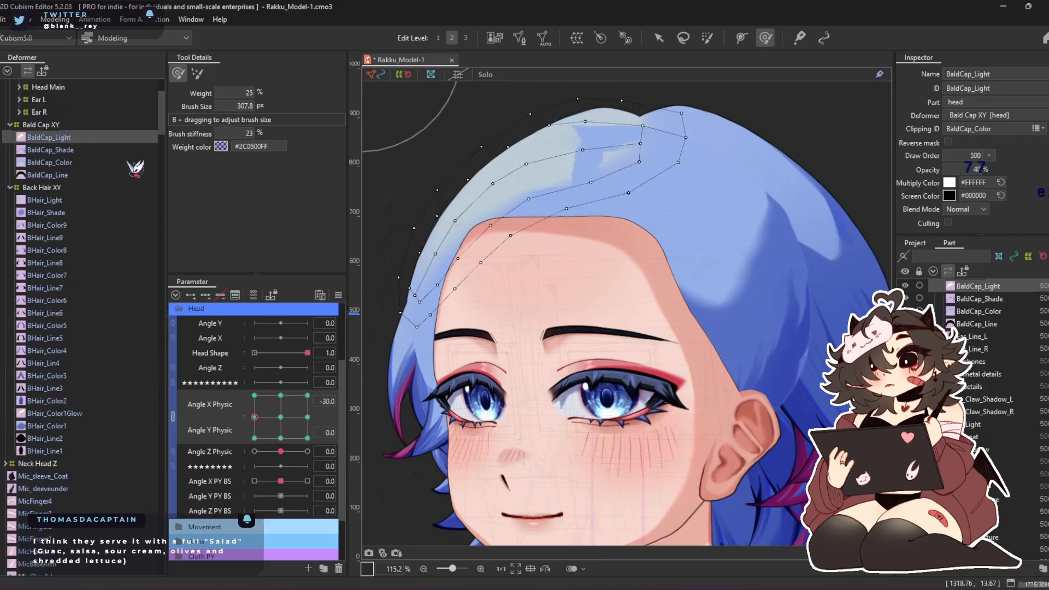
mouse_move(636, 115)
left_mouse_down()
mouse_move(674, 129)
mouse_move(715, 116)
left_mouse_up()
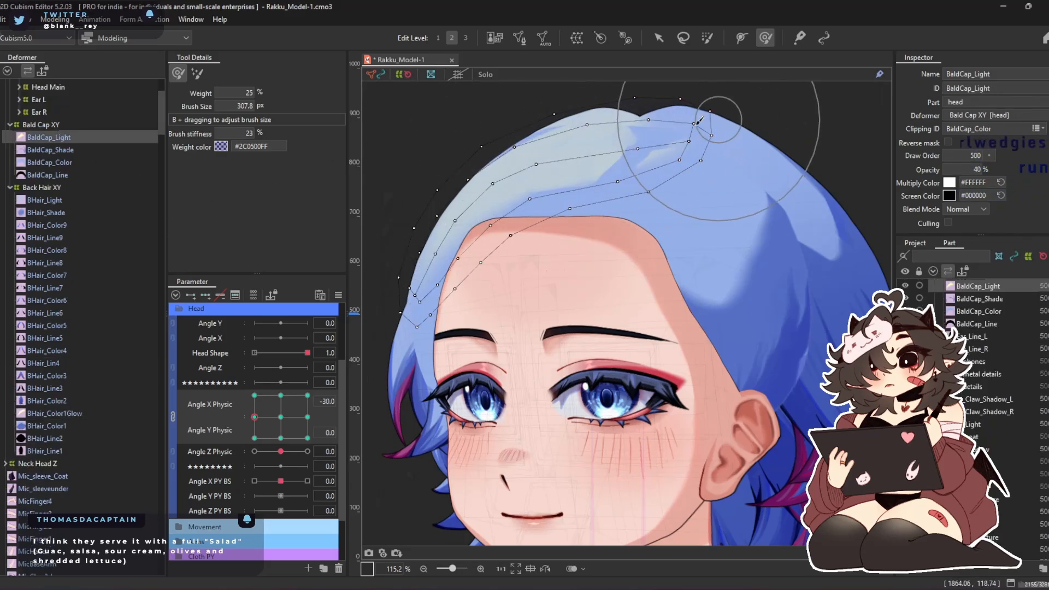
mouse_move(514, 126)
left_mouse_down()
mouse_move(492, 106)
mouse_move(726, 187)
mouse_move(687, 191)
mouse_move(677, 98)
left_mouse_up()
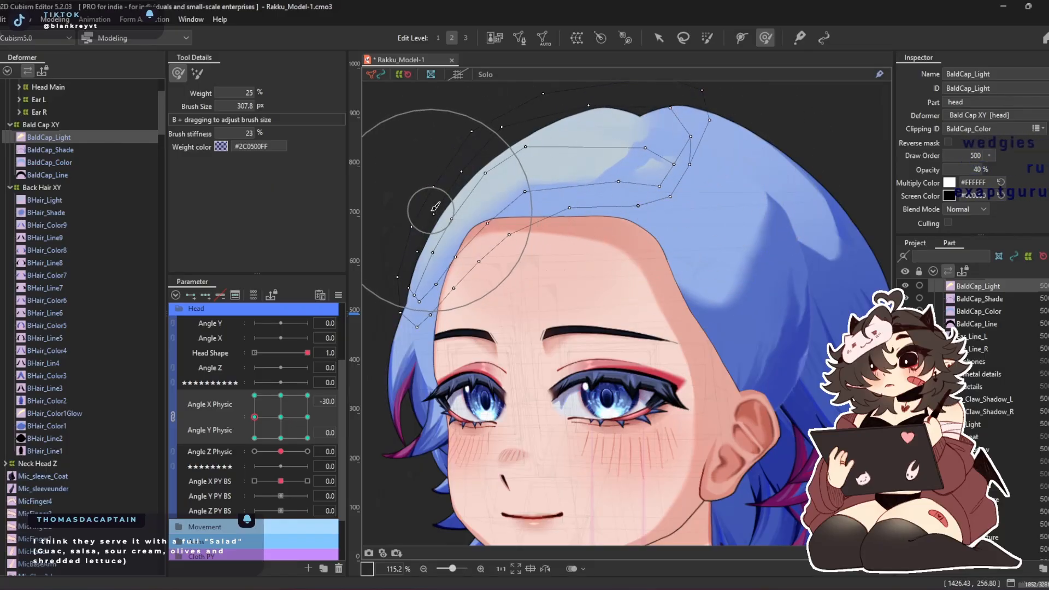
Reshape BaldCap_Light at Angle X Physic -30, Angle Y Physic 30 with the Deform Brush, and return the head to neutral
left_click_drag(256, 439, 254, 395)
key("b")
mouse_move(490, 290)
left_mouse_down()
mouse_move(524, 290)
mouse_move(433, 226)
left_mouse_up()
left_click_drag(254, 395, 285, 420)
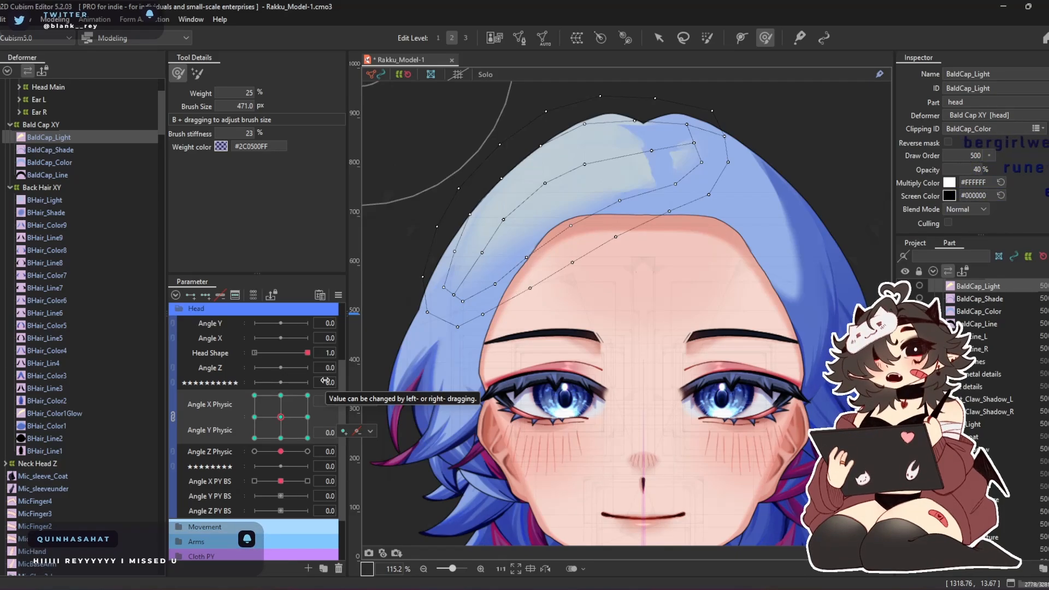
Adjust the Bald Cap XY warp deformer's outer hair edge at Angle X Physic 30, Angle Y Physic -30 with the Deform Brush
left_click_drag(281, 429, 211, 476)
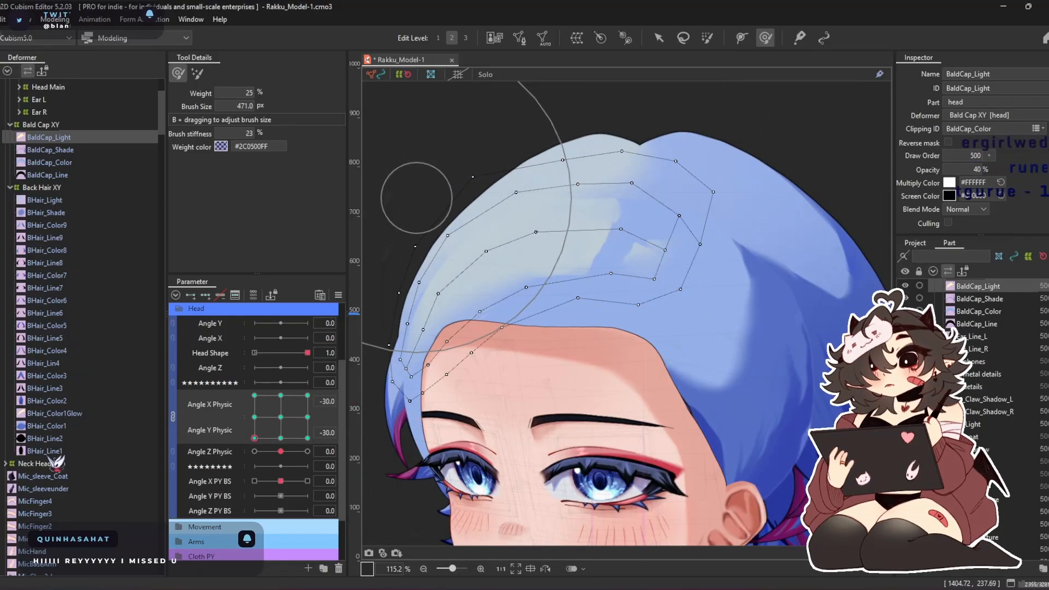
left_click(72, 123)
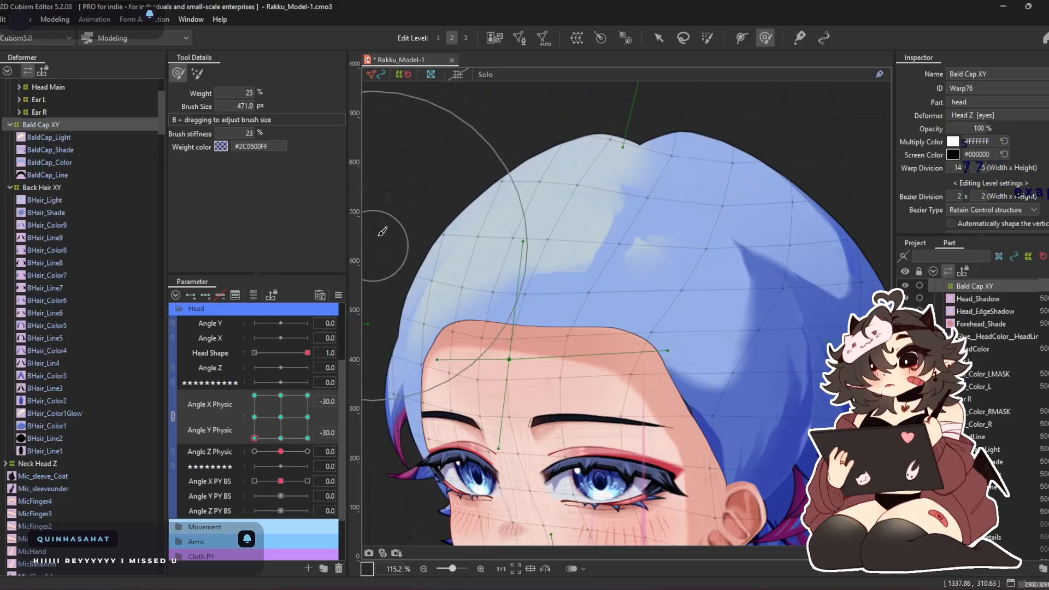
left_click_drag(254, 437, 323, 380)
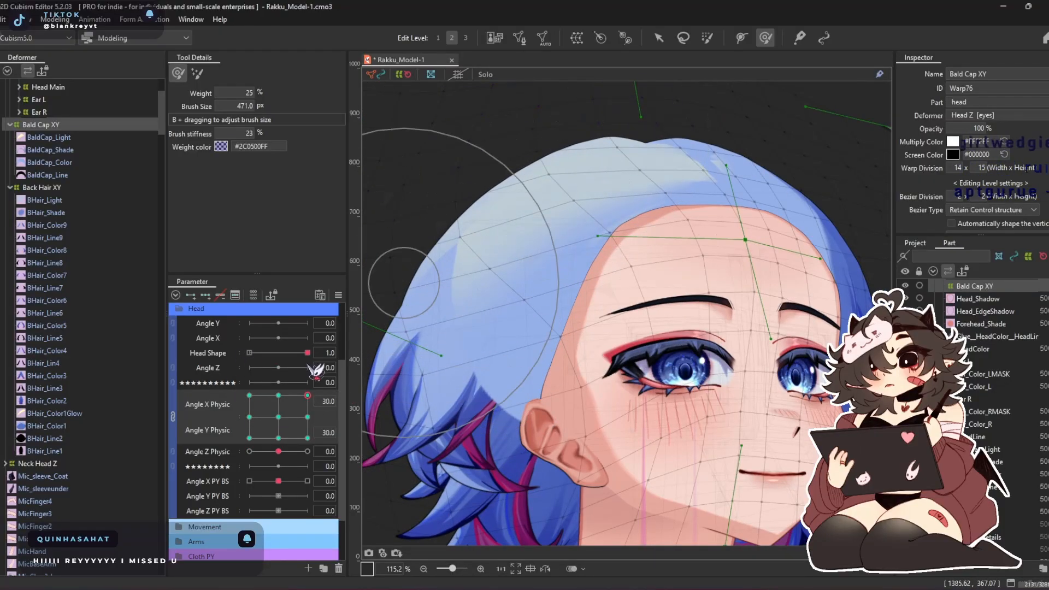
left_click_drag(307, 395, 334, 466)
left_click_drag(554, 184, 465, 184)
left_click_drag(458, 245, 418, 288)
left_click_drag(438, 332, 378, 363)
key("b")
left_click_drag(512, 227, 472, 218)
left_click_drag(572, 222, 555, 215)
Nudge the Bald Cap XY deformer's outer edge at Angle X Physic -30, Angle Y Physic -30 and reset both angles to 0
left_click_drag(267, 442, 249, 438)
left_click_drag(424, 250, 410, 250)
mouse_move(259, 430)
left_mouse_down()
mouse_move(237, 360)
mouse_move(377, 351)
mouse_move(364, 443)
mouse_move(224, 468)
mouse_move(225, 362)
mouse_move(329, 406)
mouse_move(203, 486)
mouse_move(322, 400)
mouse_move(302, 429)
left_mouse_up()
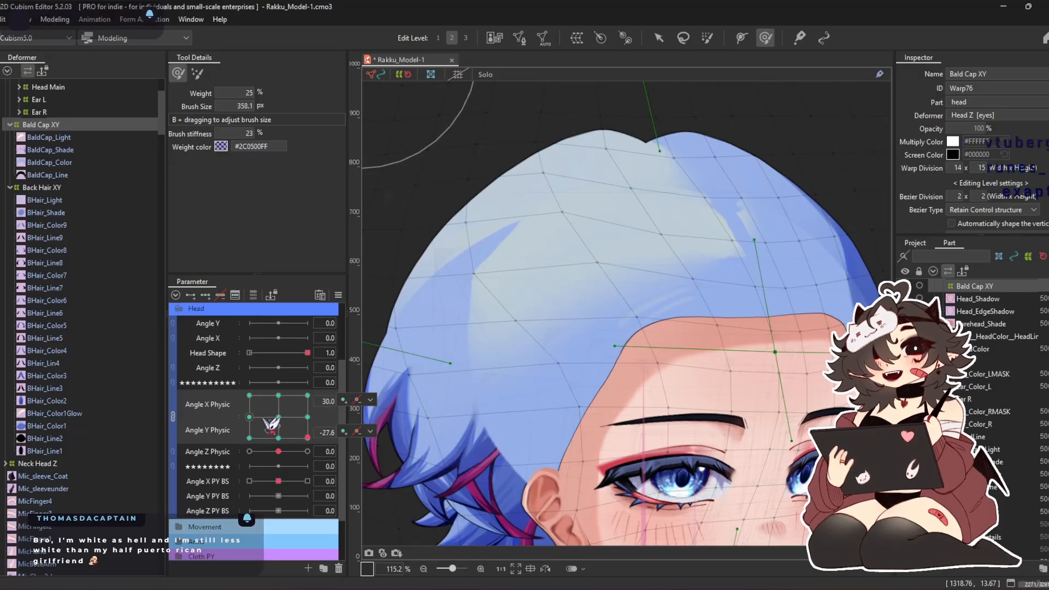
left_click(279, 417)
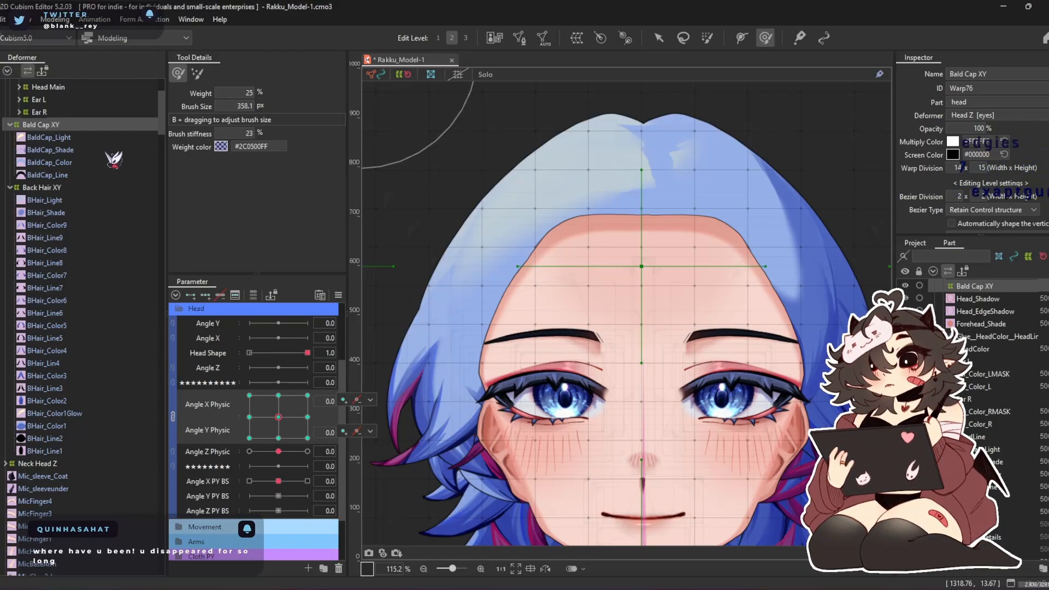
Collapse Bald Cap XY and Back Hair XY, select Front Hair < XY, and unlink Angle X Physic from Angle Y Physic
double_click(60, 125)
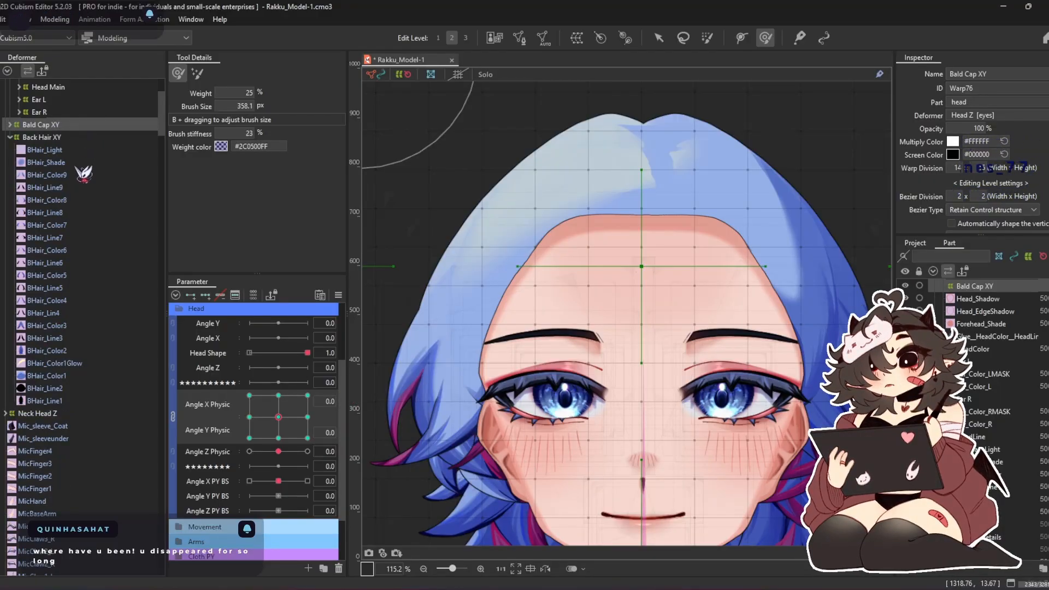
double_click(60, 137)
scroll(98, 328, "up", 4)
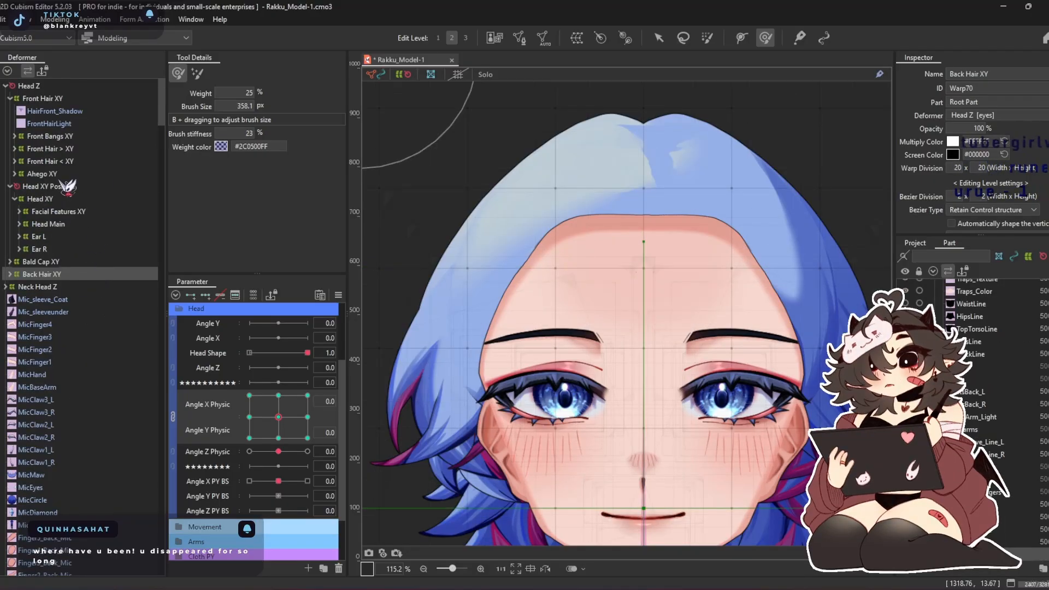
left_click(55, 149)
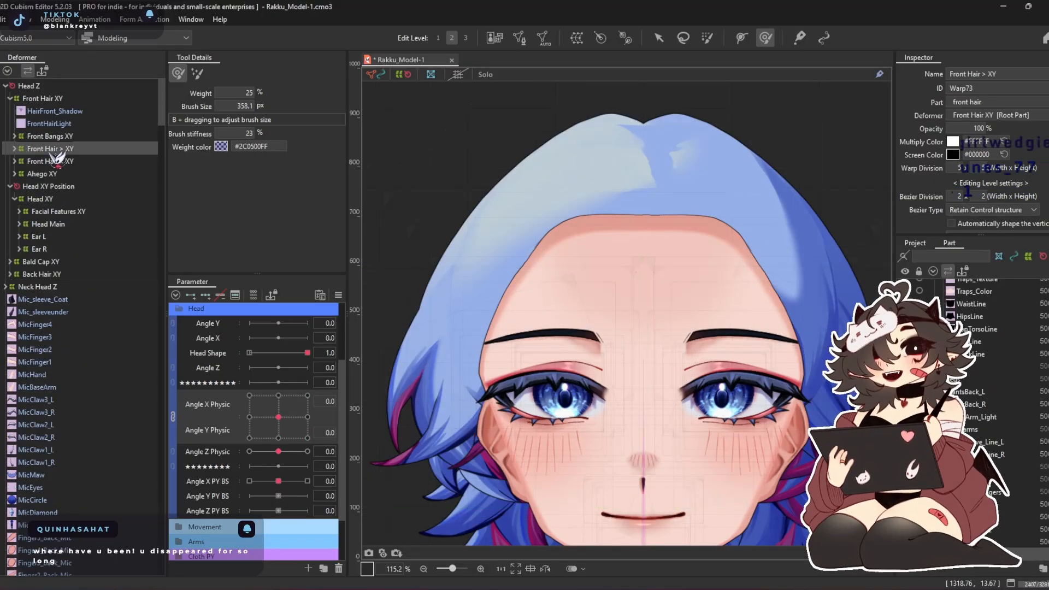
left_click(97, 174)
left_click(63, 162)
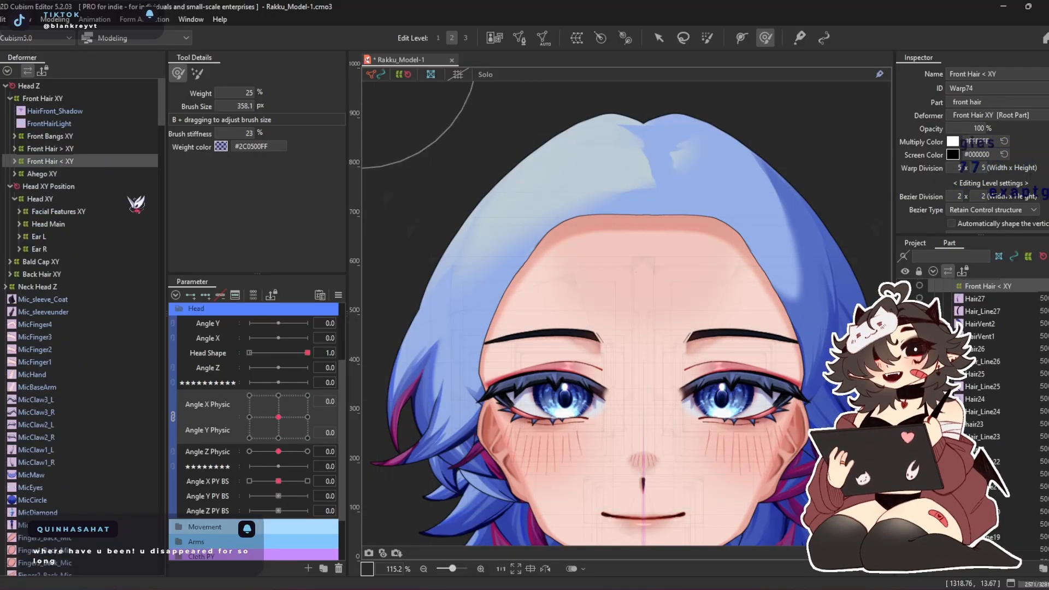
left_click(174, 416)
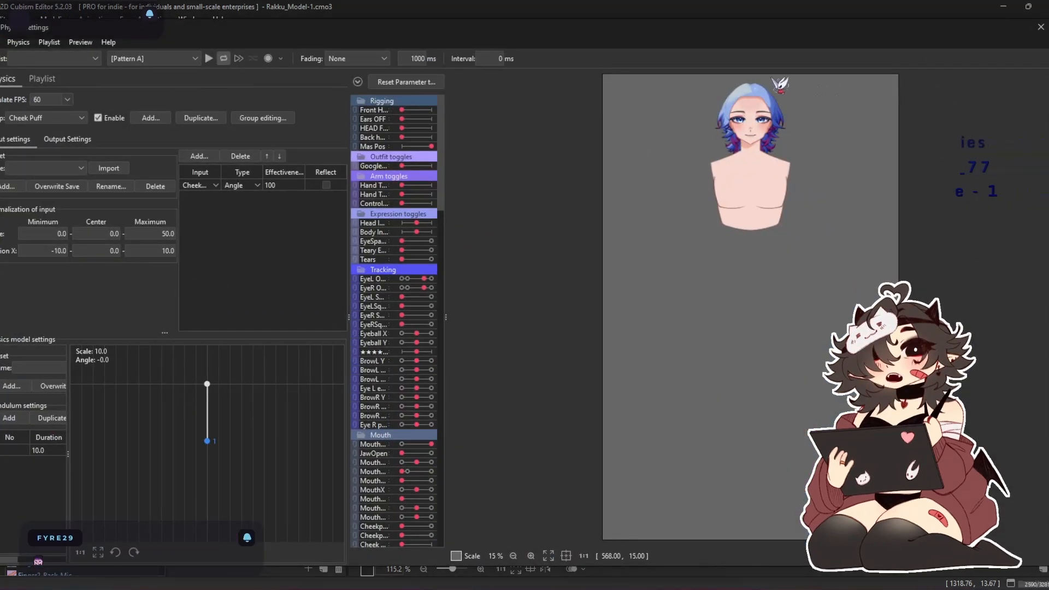
Preview the head turning in several directions in Physics Settings, zoomed in on the hair, and close the window
scroll(772, 90, "up", 8)
left_click_drag(718, 146, 719, 193)
left_click_drag(720, 275, 1005, 471)
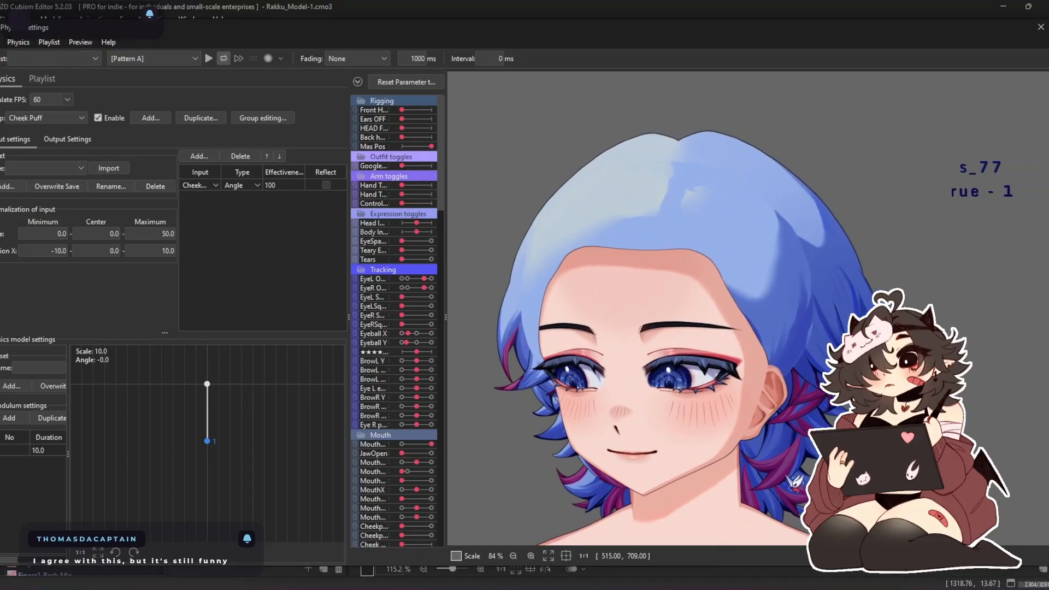
left_click_drag(560, 451, 950, 371)
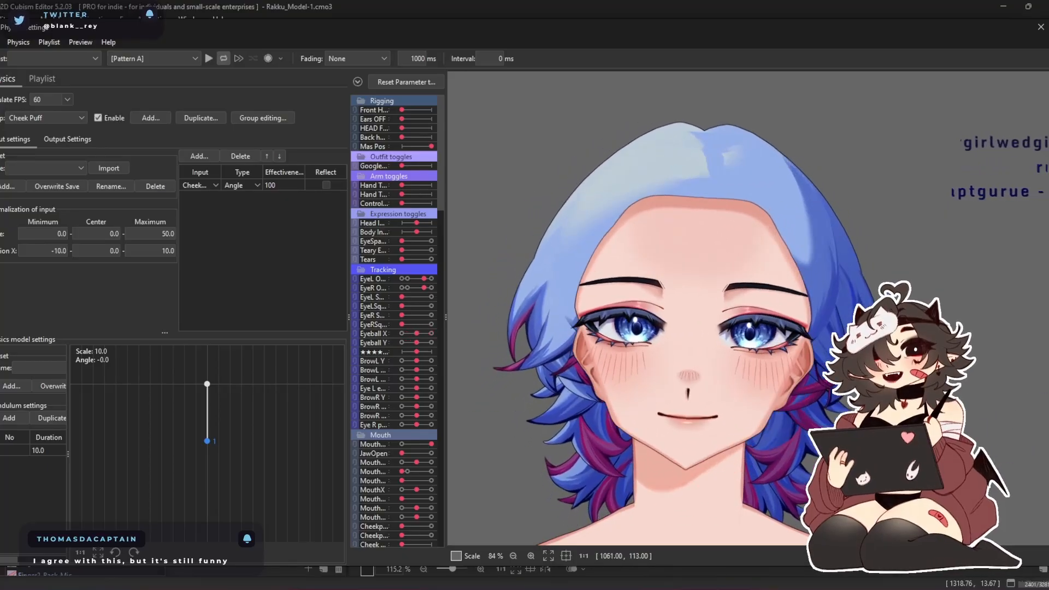
left_click(1041, 25)
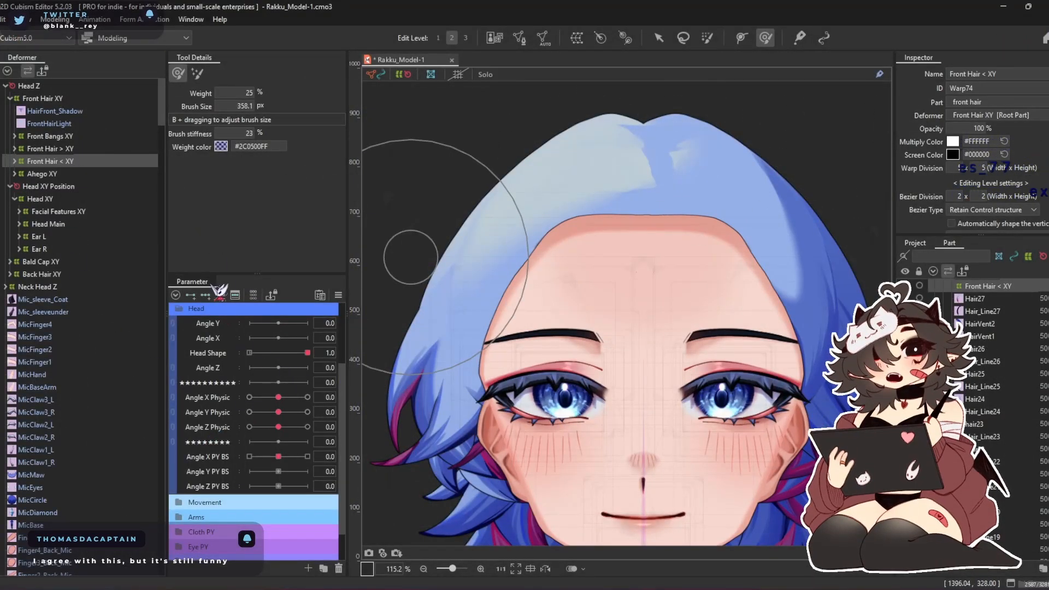
Key Front Hair < XY on Angle X Physic, set the parameter to 30, and show the front hair part
left_click_drag(278, 397, 307, 397)
left_click(658, 38)
scroll(983, 383, "up", 5)
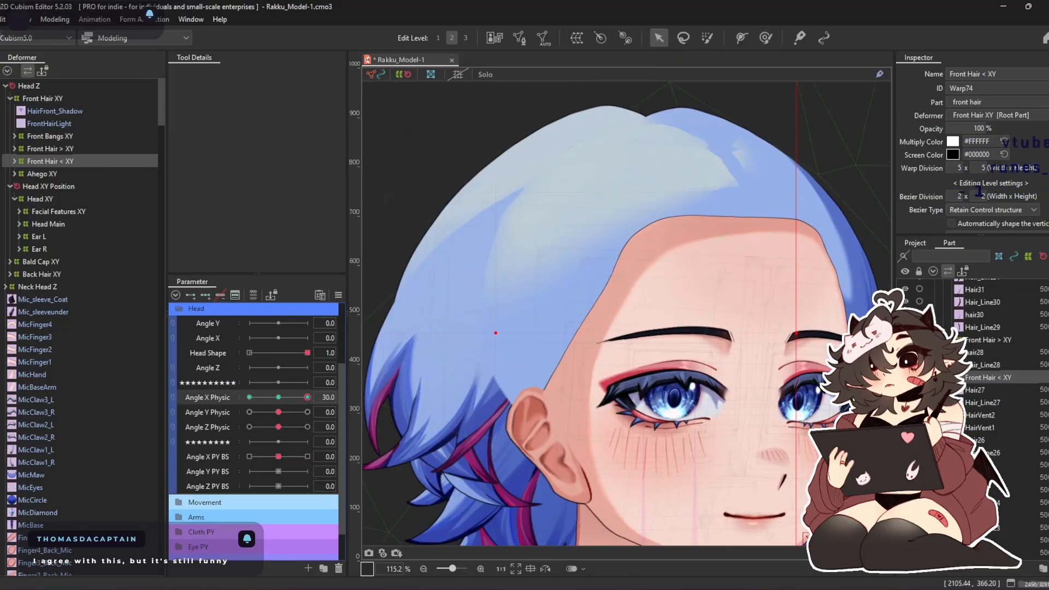
scroll(983, 382, "up", 3)
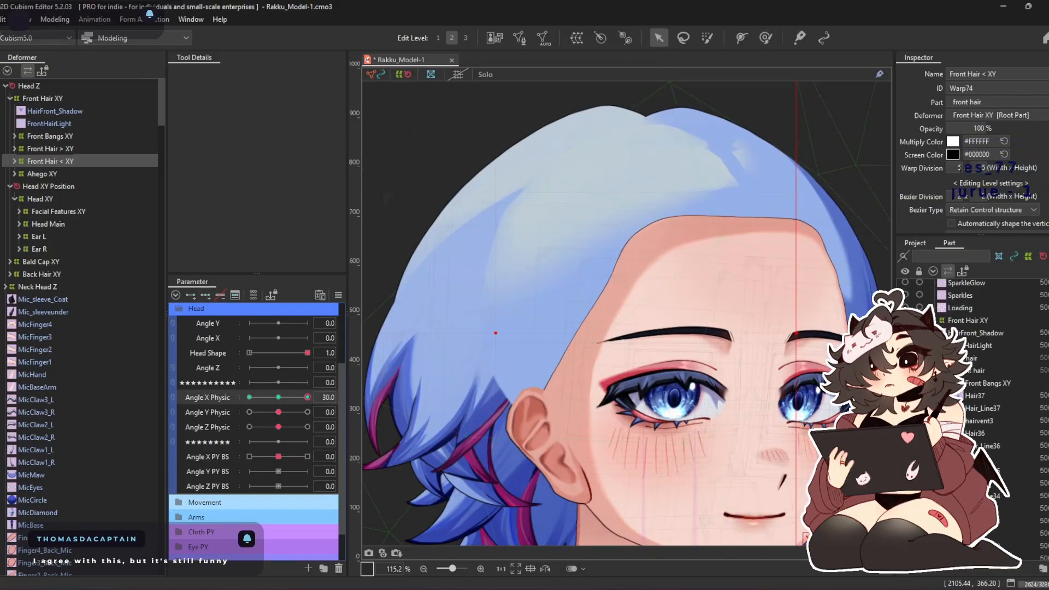
left_click(905, 370)
scroll(628, 279, "down", 5)
scroll(616, 283, "up", 3)
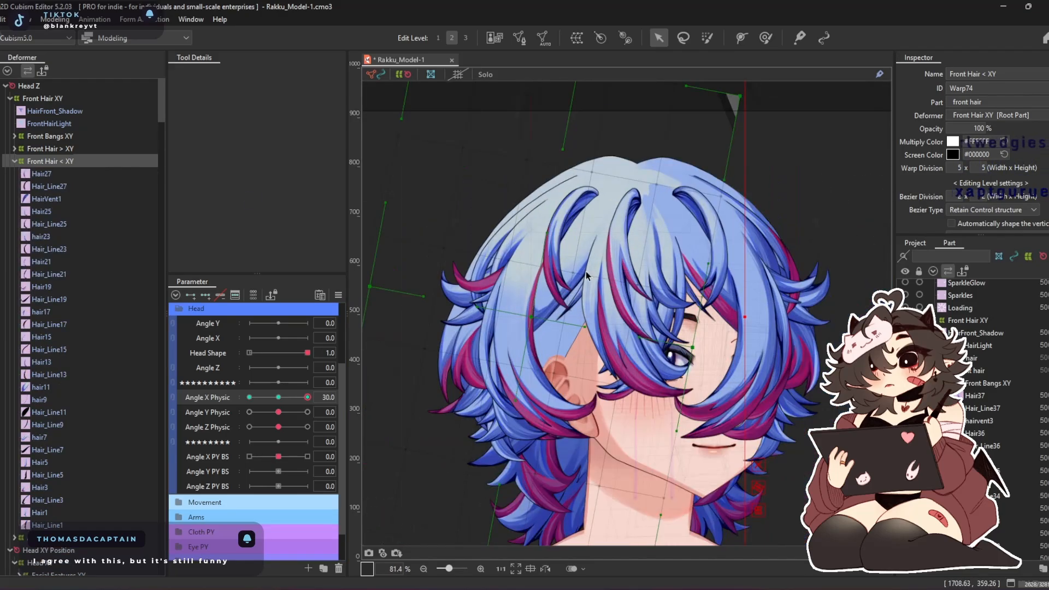
Set the opacity of Front Bangs XY and Front Hair > XY to 0%, and collapse Front Hair < XY
left_click(81, 136)
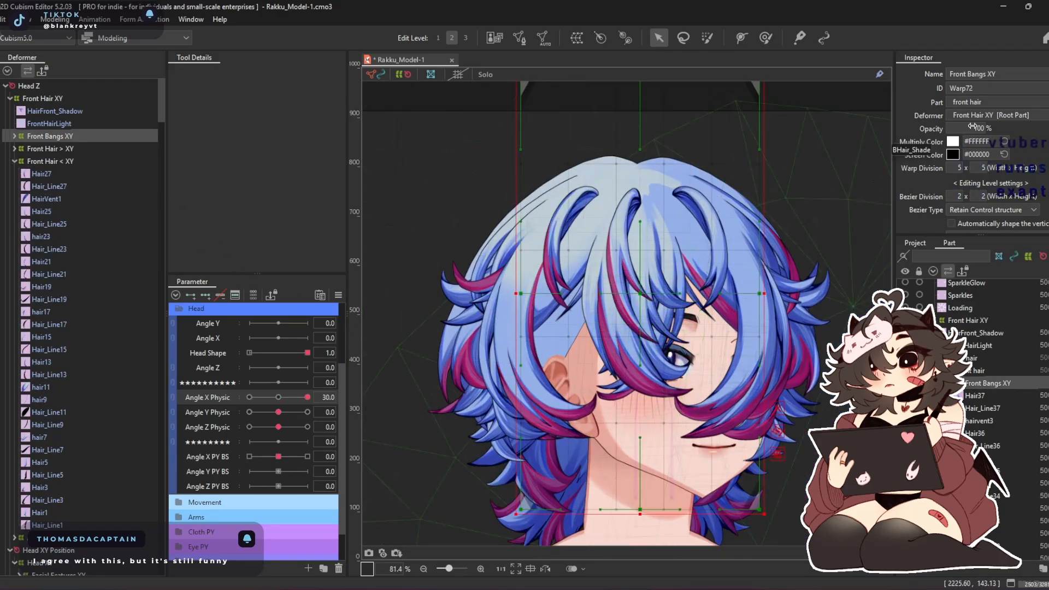
left_click_drag(973, 126, 752, 186)
left_click(35, 148)
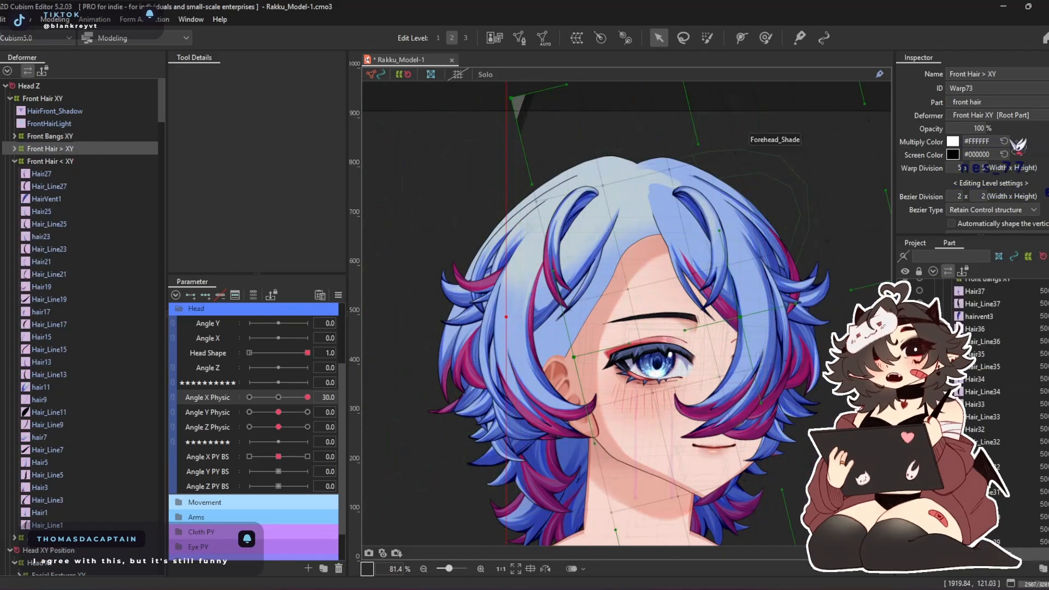
left_click_drag(978, 128, 852, 158)
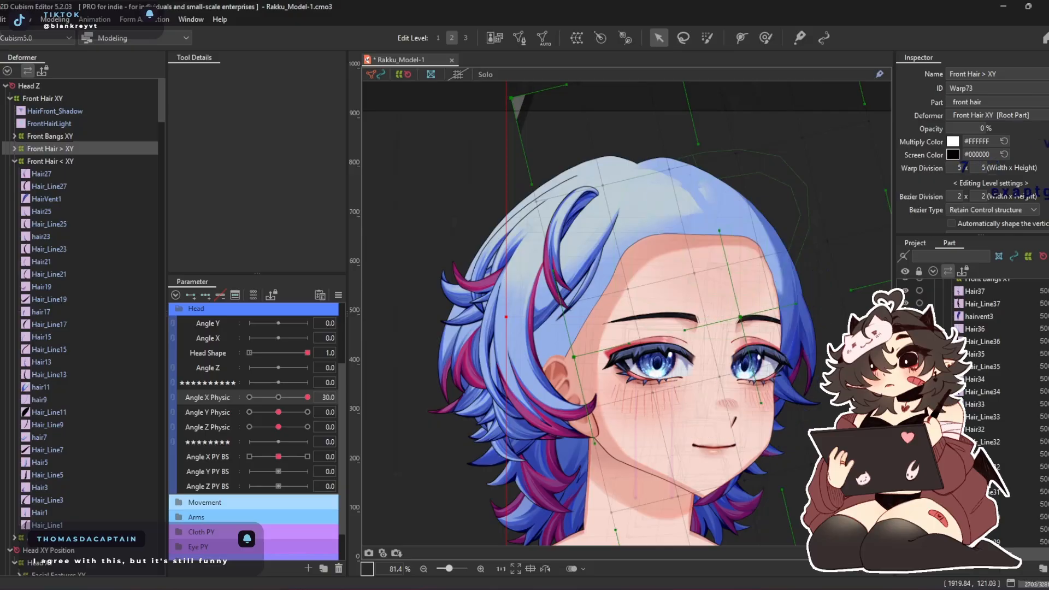
left_click(99, 160)
double_click(76, 160)
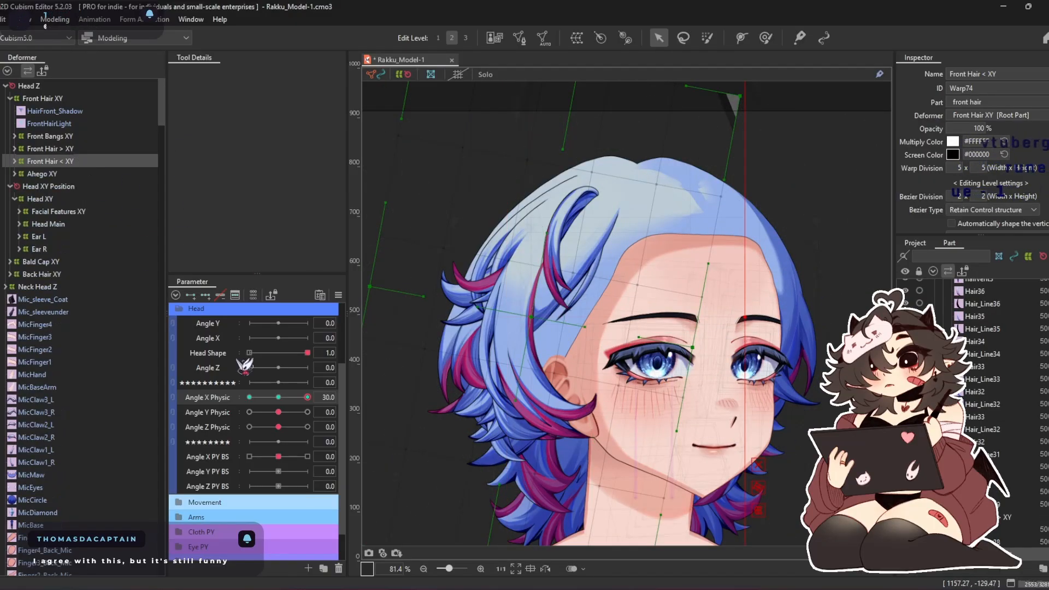
Try shifting the Front Hair < XY deformer toward the face at Angle X Physic 30, and test the turn
scroll(666, 208, "down", 3)
scroll(648, 249, "up", 3)
left_click_drag(543, 290, 606, 297)
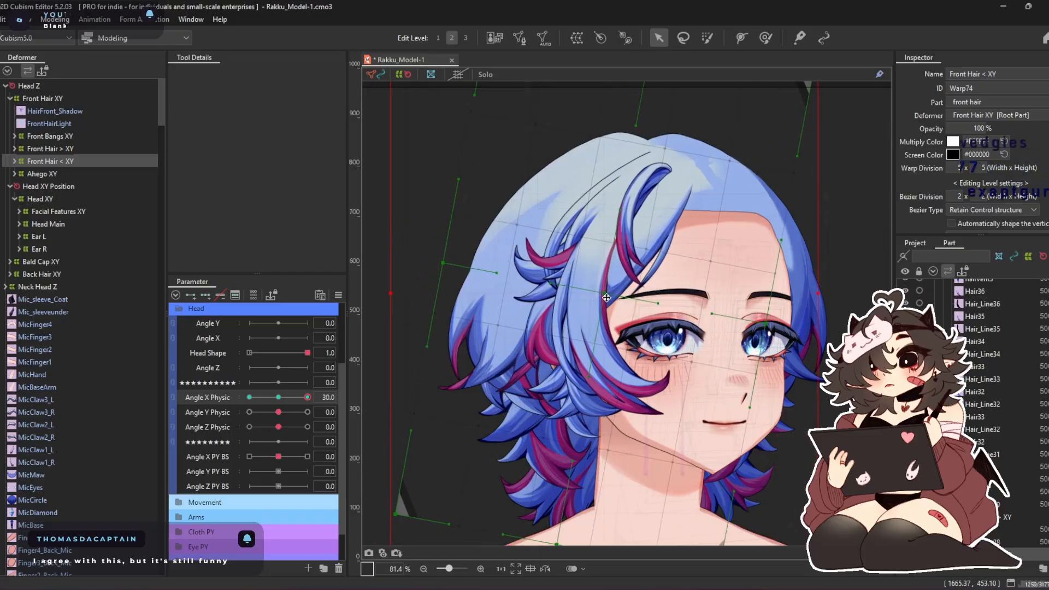
left_click_drag(308, 397, 217, 419)
left_click(280, 397)
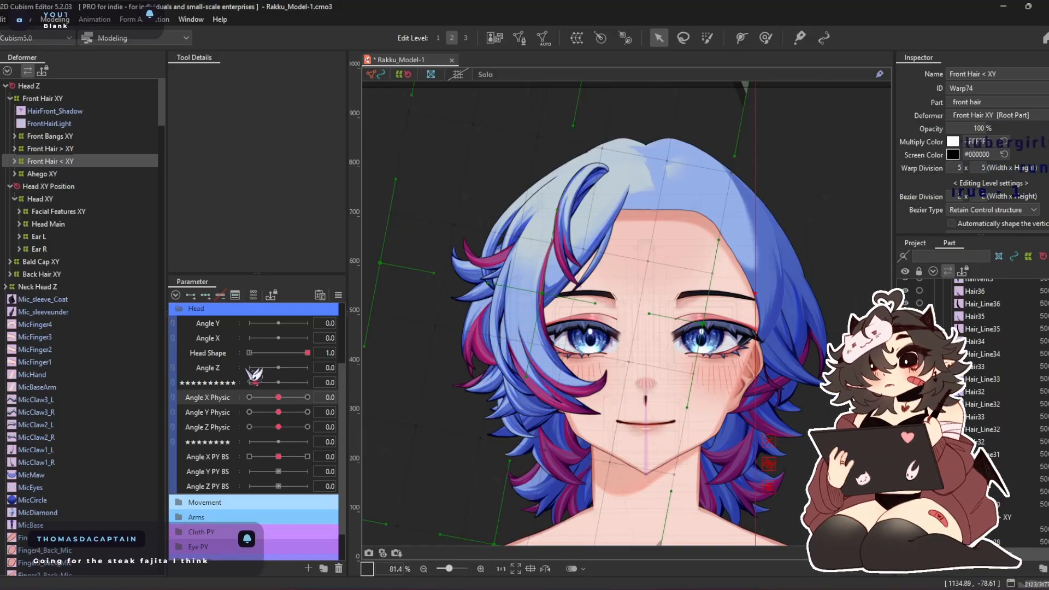
Copy the 3D rotation expression settings of the Back Hair XY deformer
key("ctrl+shift+r")
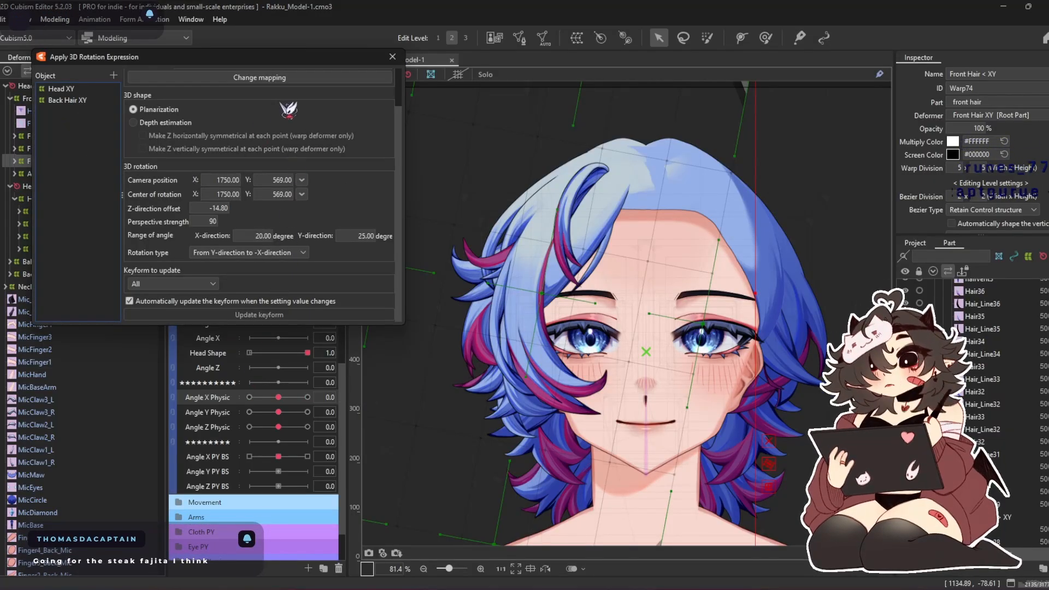
left_click(78, 99)
right_click(78, 98)
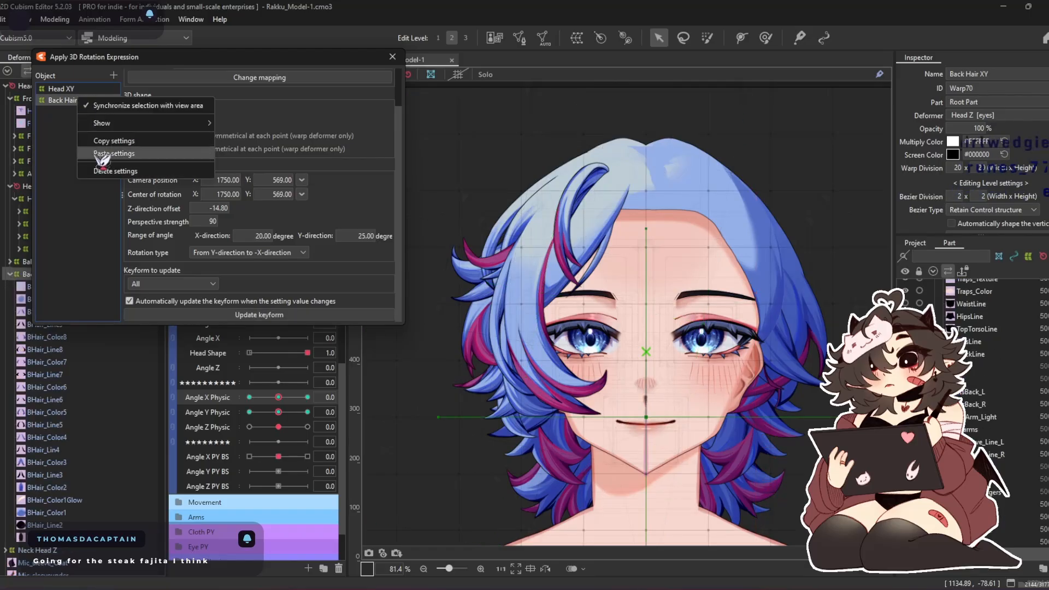
left_click(131, 140)
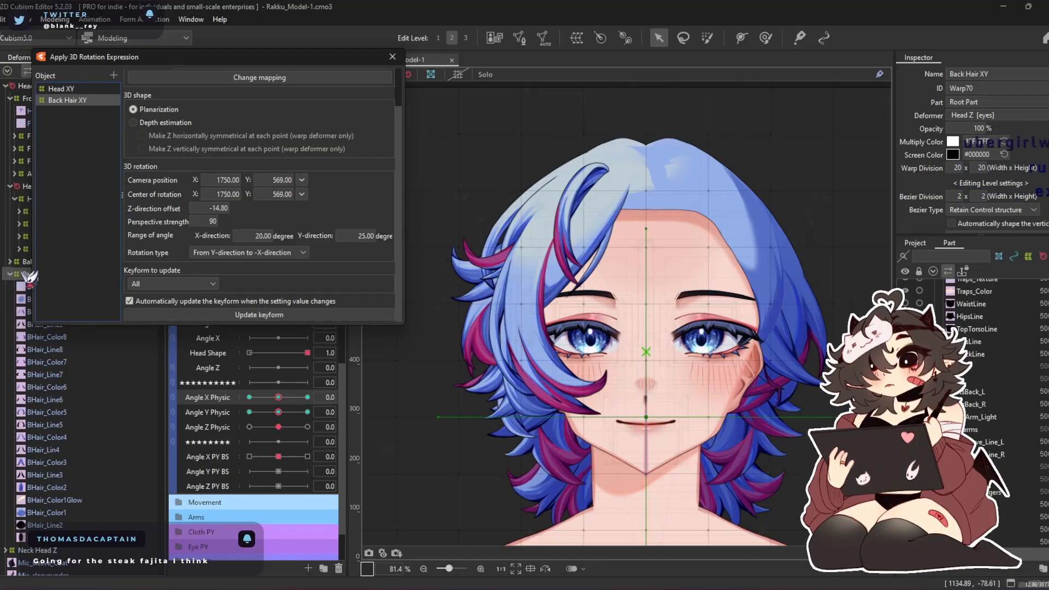
Add Front Hair < XY to the 3D rotation expression objects and paste the copied settings onto it
left_click_drag(170, 58, 245, 60)
left_click(59, 161)
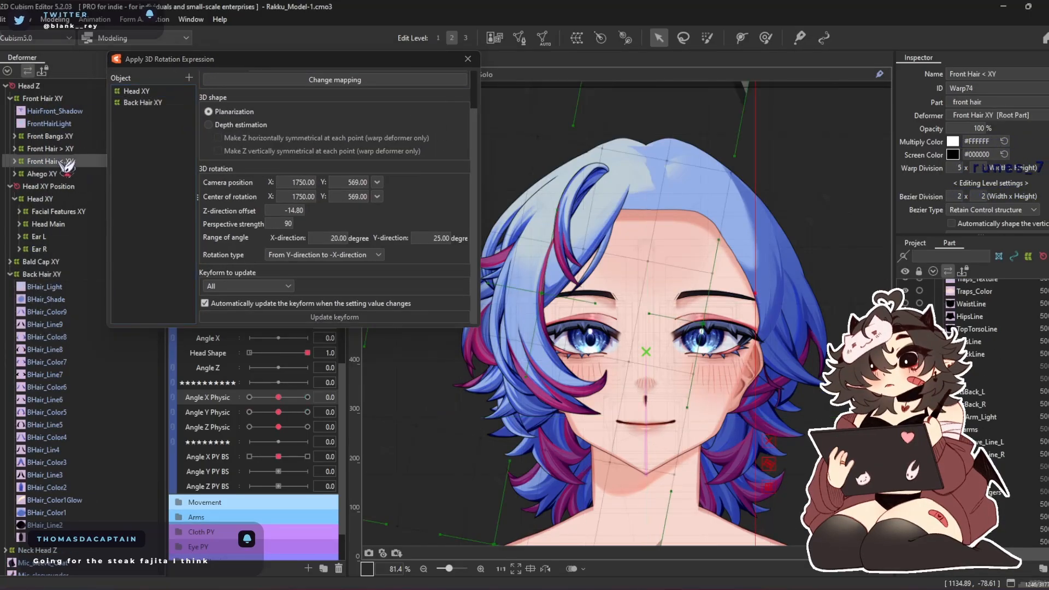
left_click(188, 78)
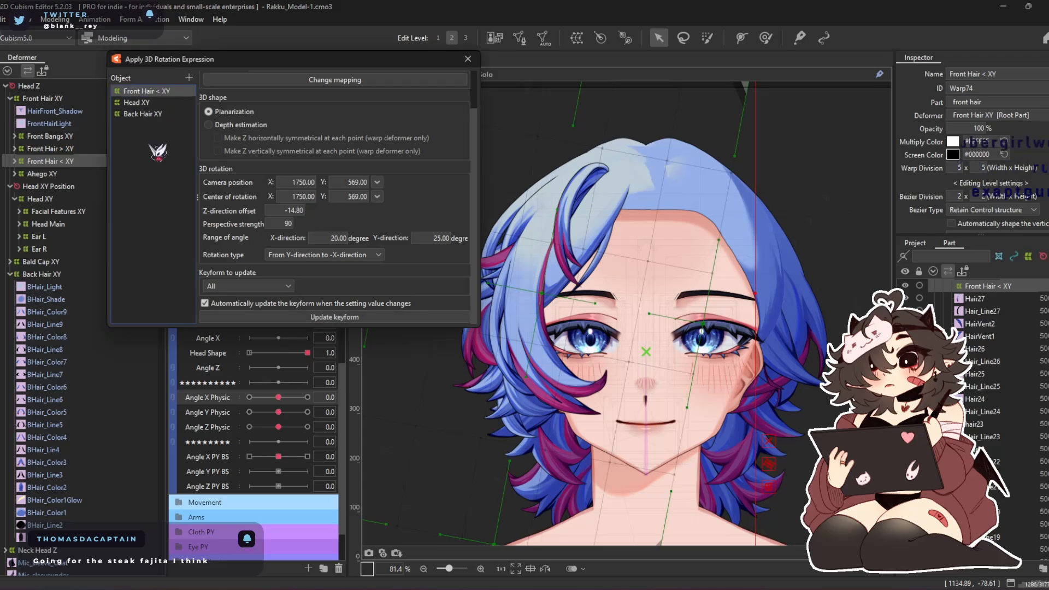
right_click(165, 92)
left_click(212, 147)
left_click(526, 320)
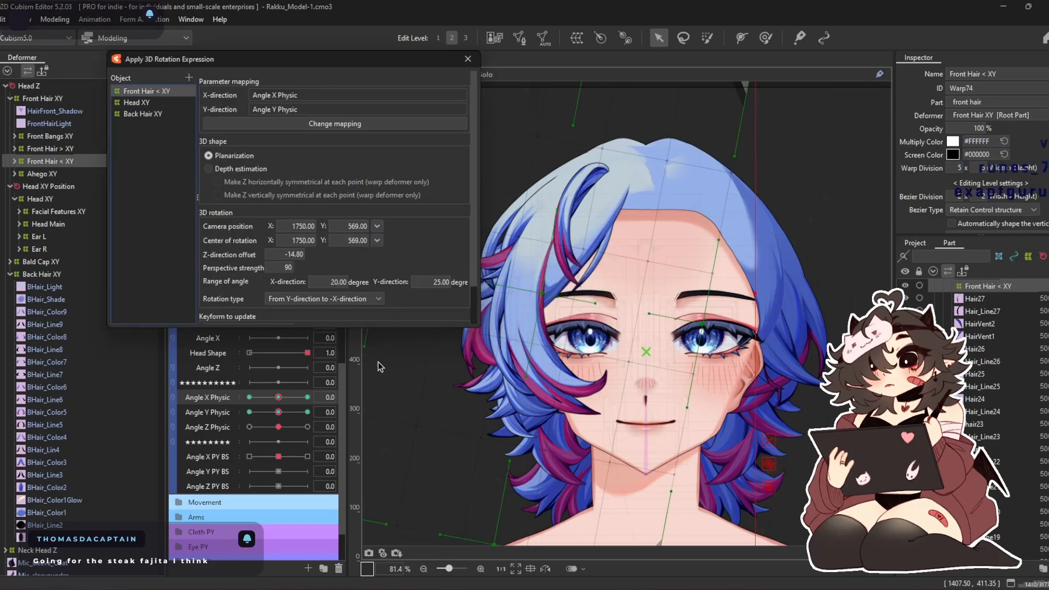
Combine Angle X Physic with Angle Y Physic for checking the rotation, and close the 3D rotation expression window
left_click(173, 402)
mouse_move(278, 417)
left_mouse_down()
mouse_move(226, 400)
mouse_move(391, 448)
mouse_move(282, 349)
mouse_move(289, 392)
mouse_move(313, 417)
mouse_move(278, 417)
left_mouse_up()
left_click(468, 60)
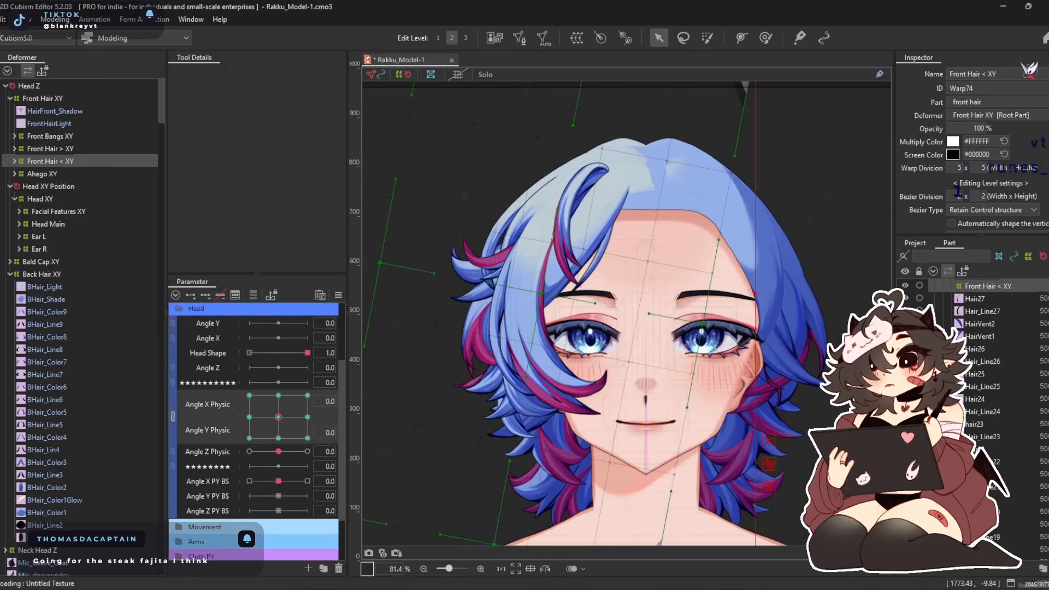
Create a warp deformer named Position as parent of Front Hair < XY, with child keyforms considered in its size
left_click(599, 40)
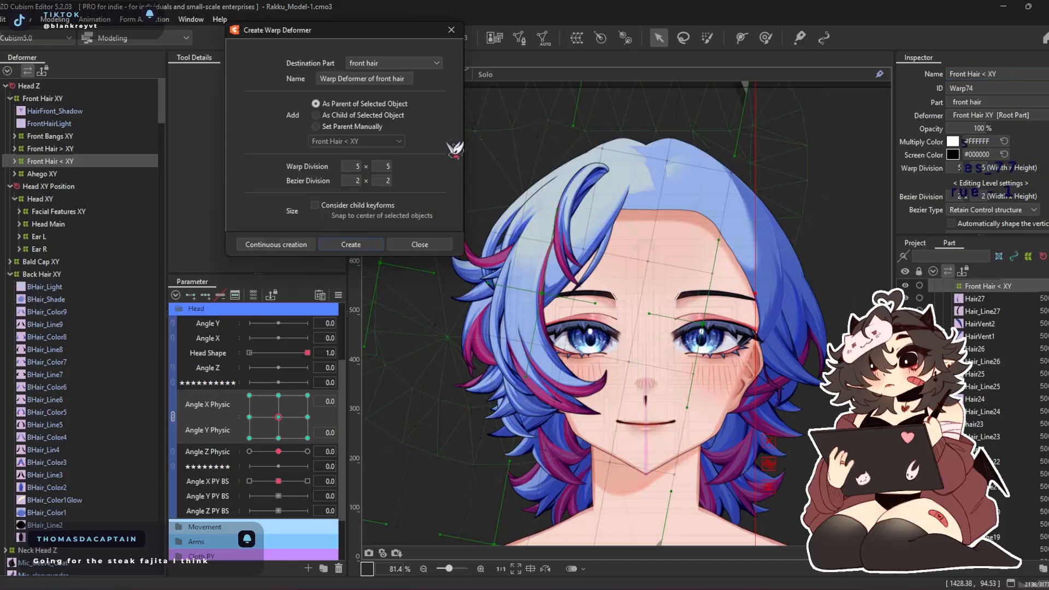
type("Position")
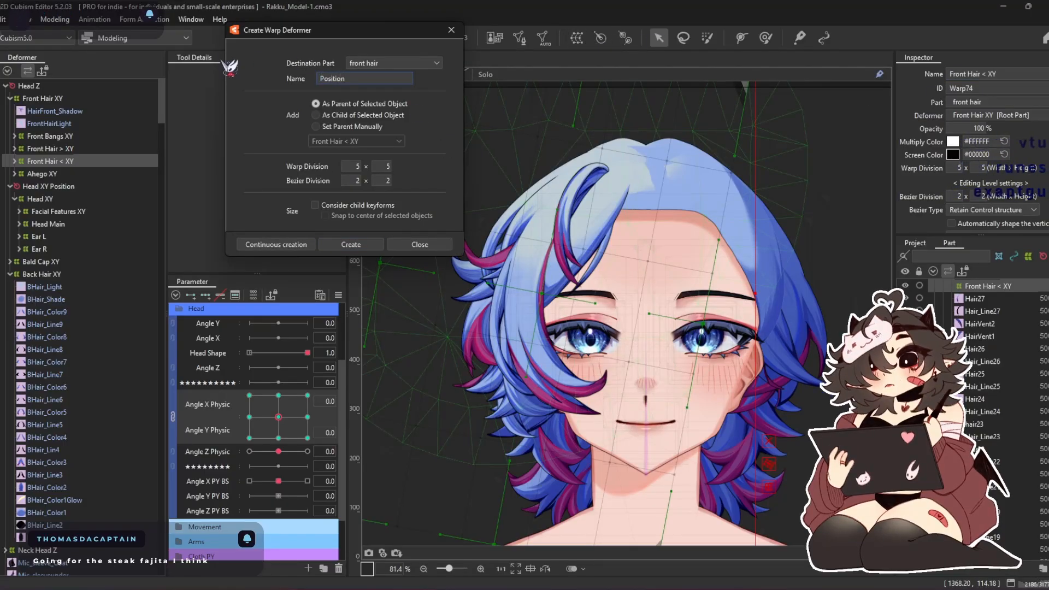
left_click(376, 247)
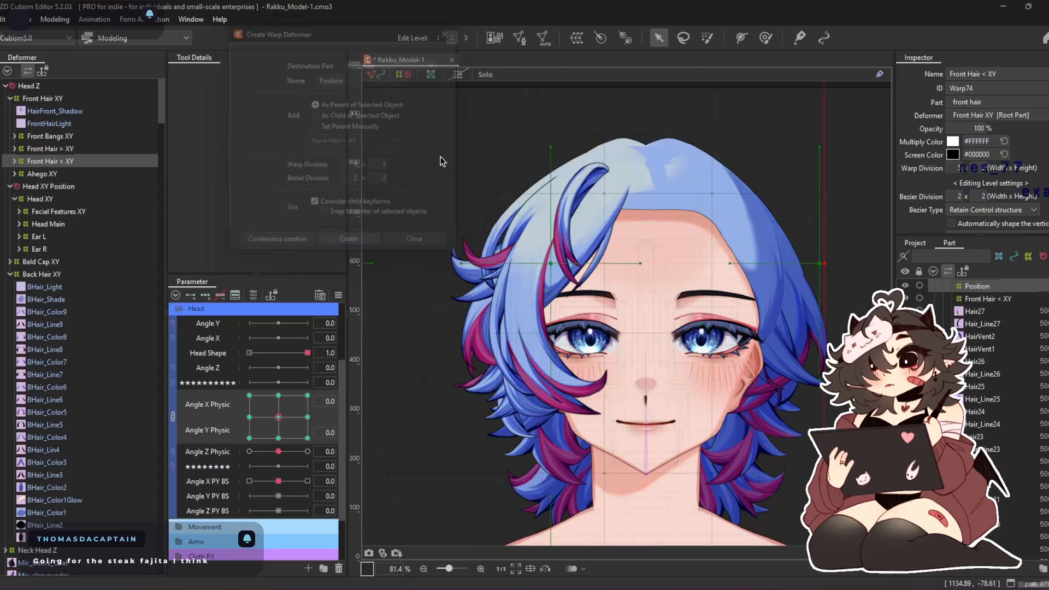
Tilt and reposition the Position deformer's bounding frame over the front hair
scroll(444, 159, "down", 5)
left_click_drag(600, 115, 599, 156)
left_click_drag(492, 248, 492, 261)
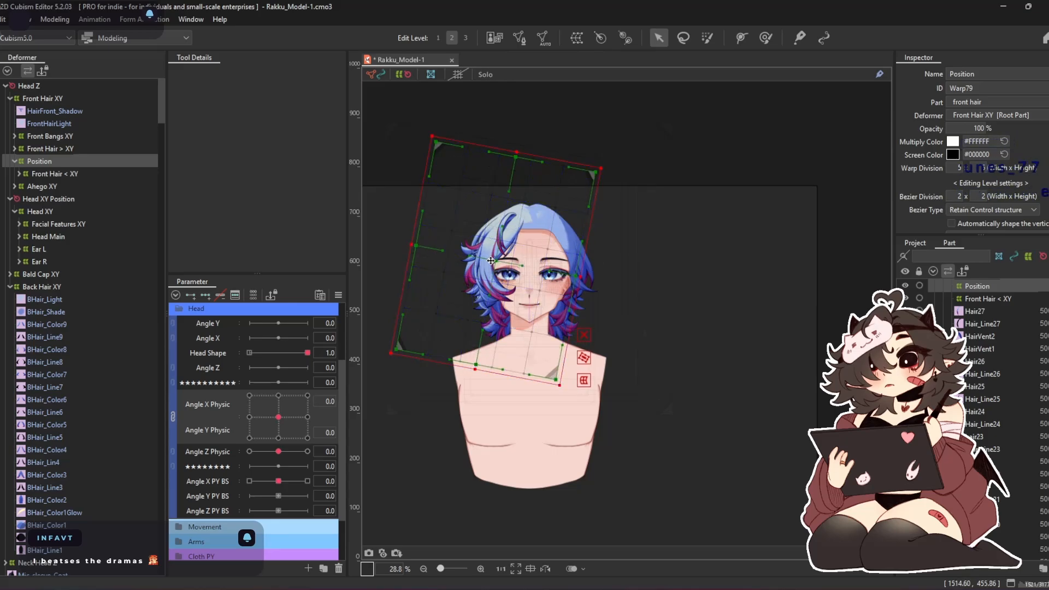
Separate the combined Physic parameters, key Position on Angle X Physic, and shift it toward the face at 30
scroll(494, 256, "up", 4)
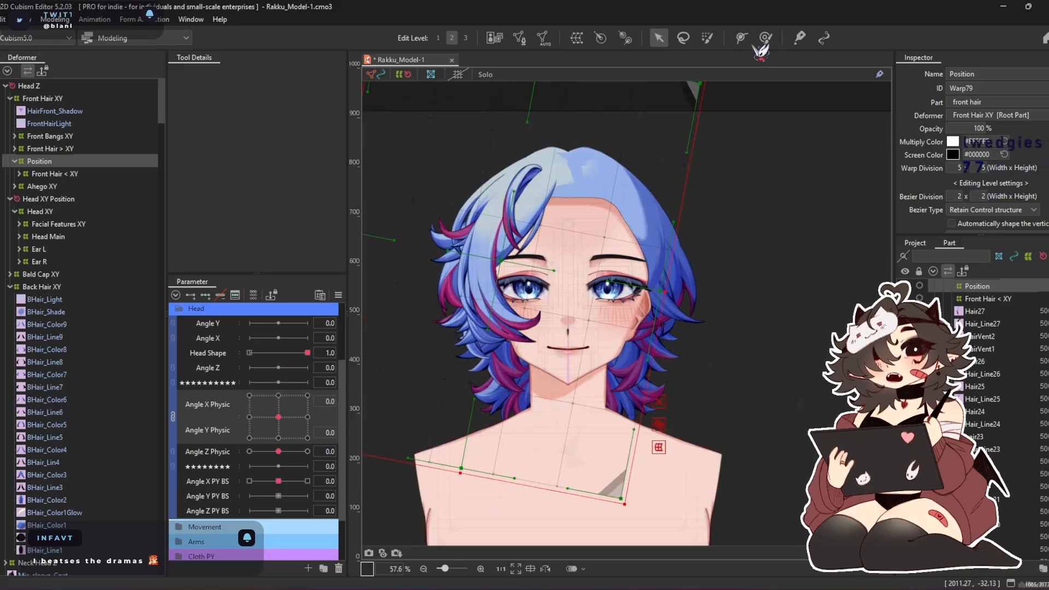
left_click(764, 39)
left_click(172, 416)
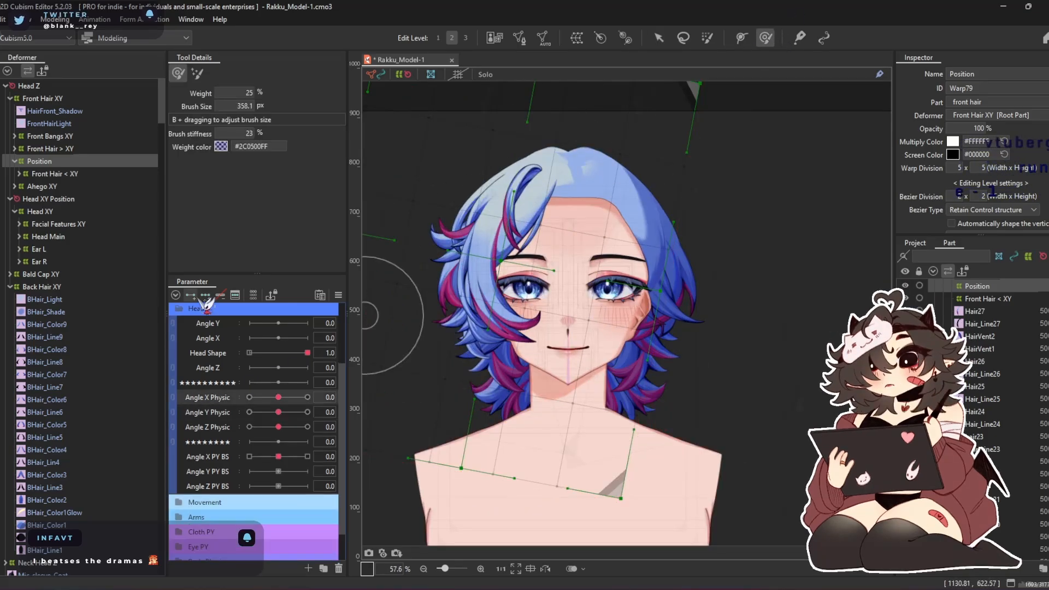
left_click(307, 397)
left_click(658, 38)
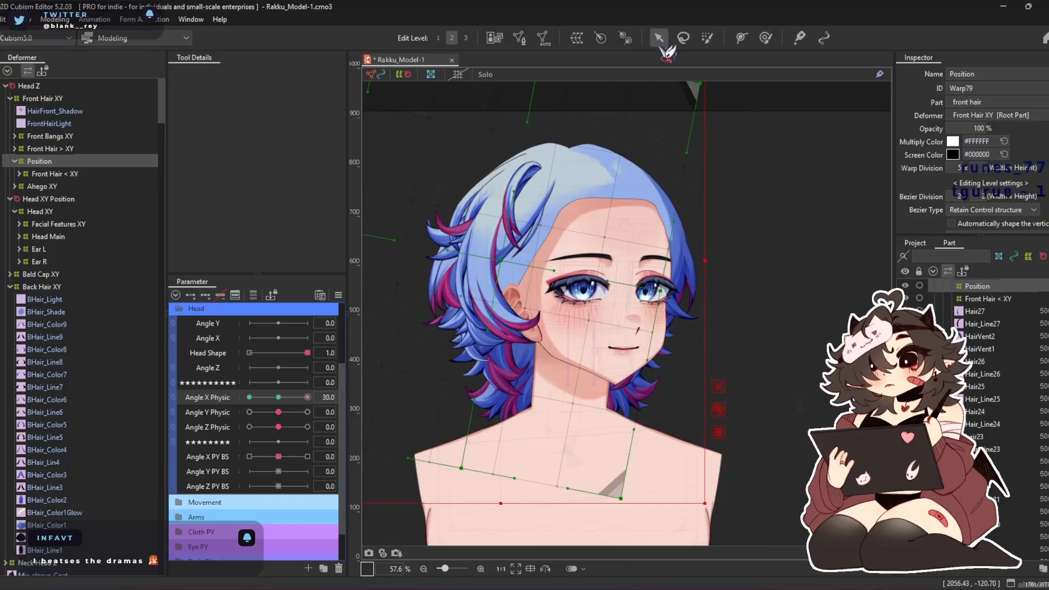
left_click_drag(495, 266, 543, 272)
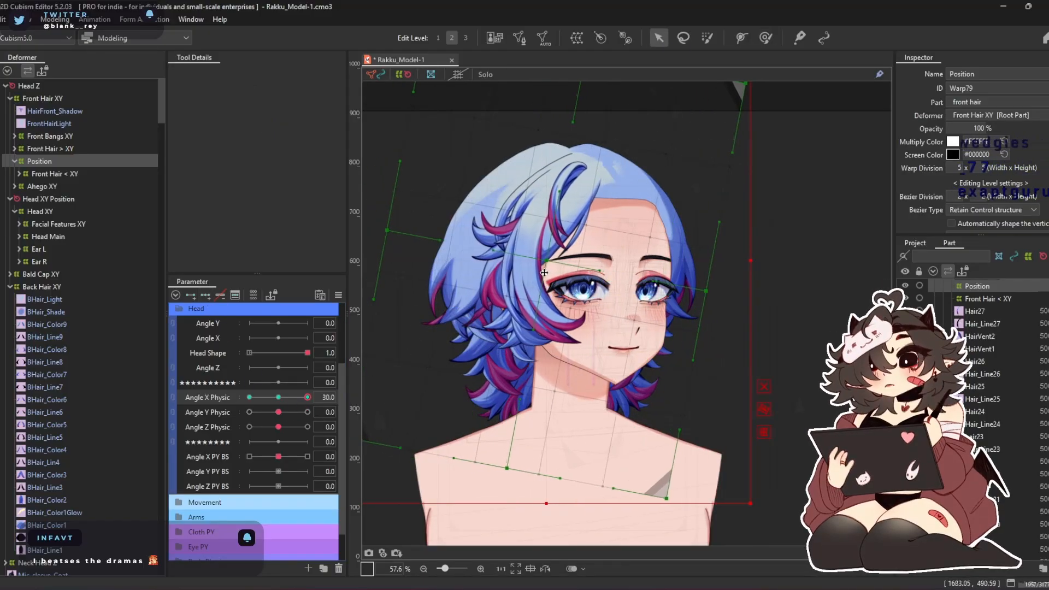
Shift the Position deformer along with the turned face at Angle X Physic -30, and test the turn toward 30
left_click_drag(308, 397, 249, 398)
left_click_drag(508, 258, 471, 257)
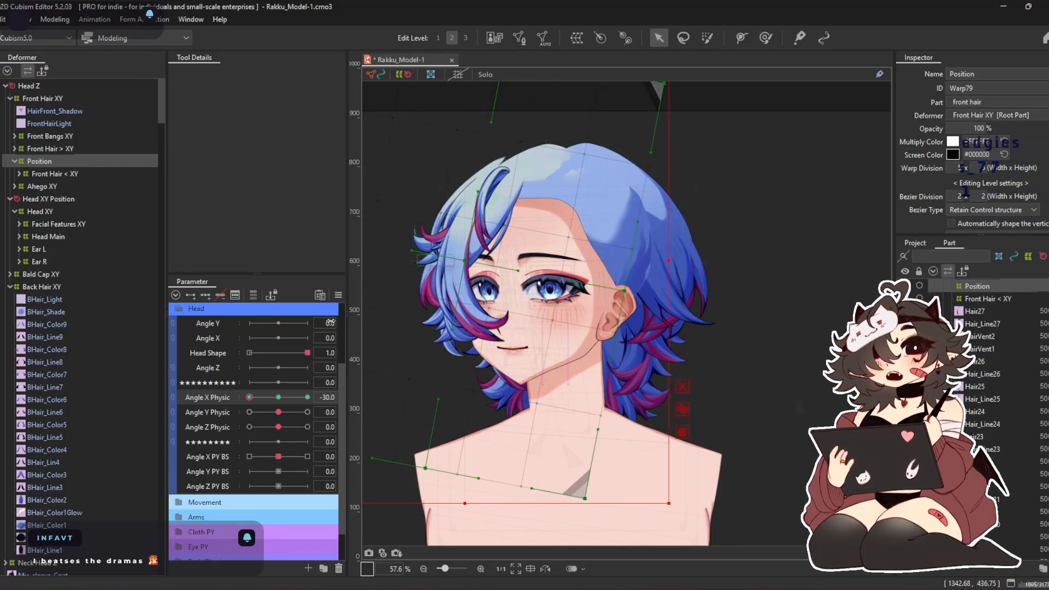
left_click_drag(250, 397, 322, 414)
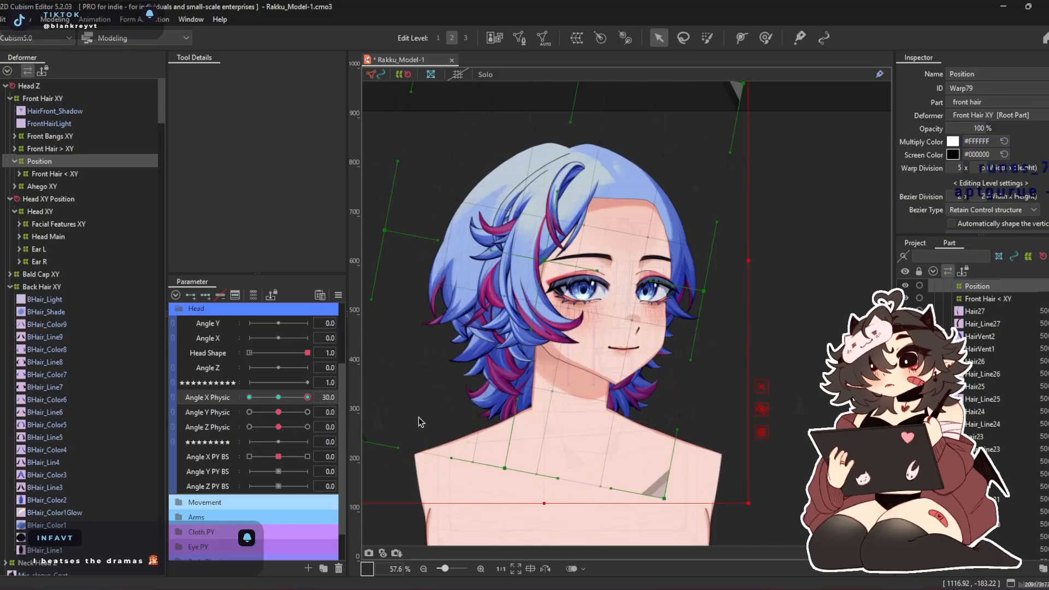
Key the Position deformer on Angle Y Physic, raising it at 30 and lowering it with the face at -30
left_click(278, 397)
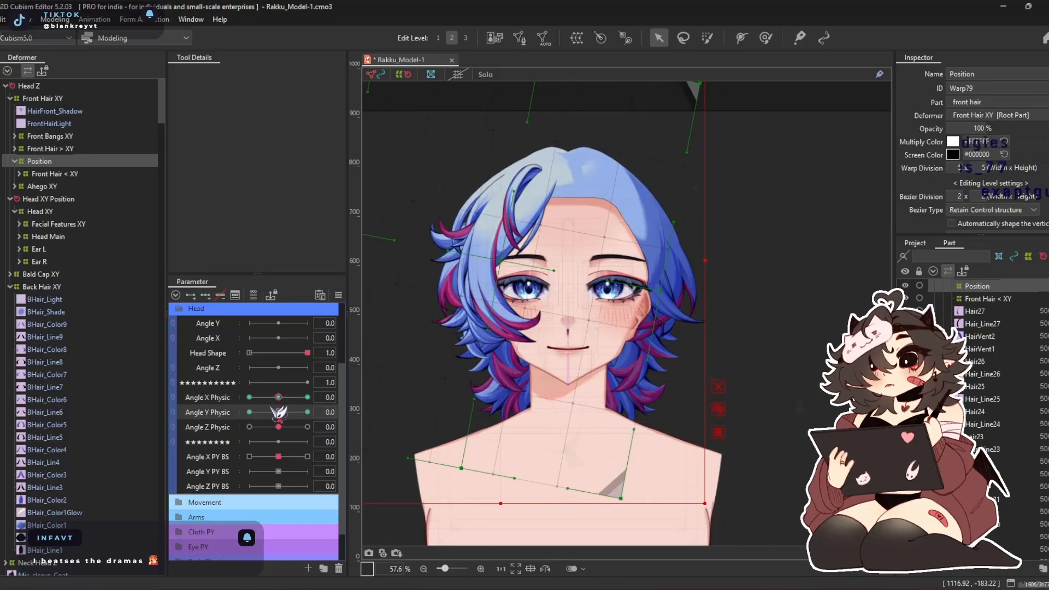
left_click_drag(279, 411, 307, 412)
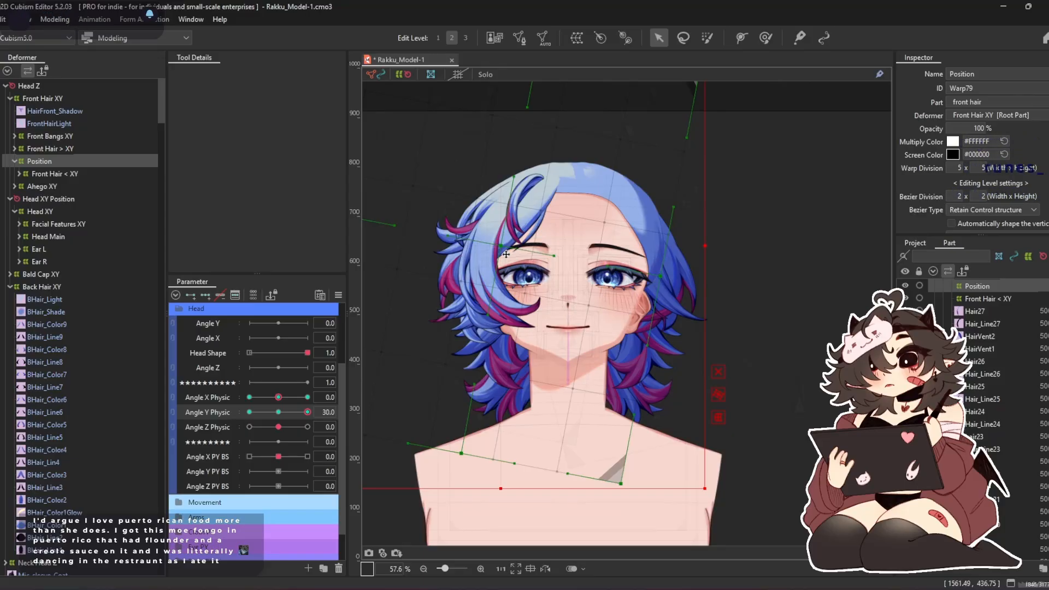
left_click_drag(307, 411, 249, 412)
left_click_drag(505, 259, 496, 311)
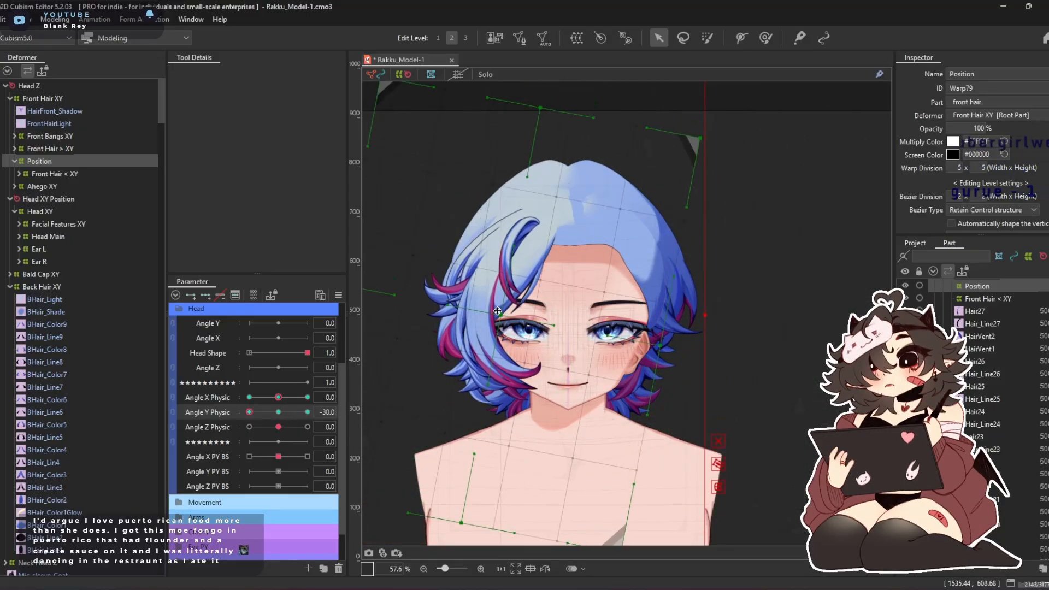
left_click_drag(249, 412, 308, 412)
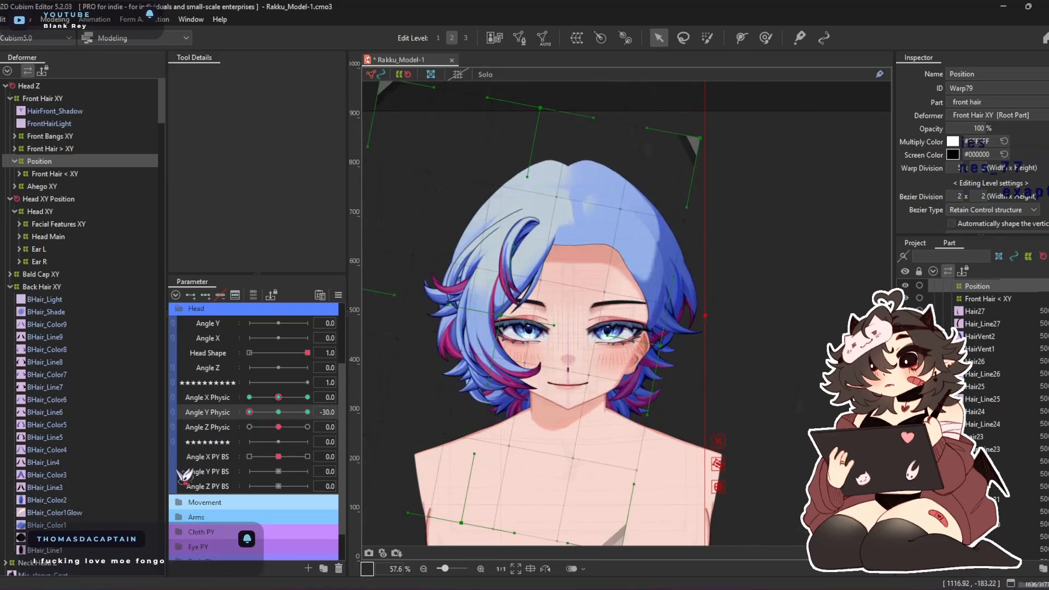
left_click(249, 412)
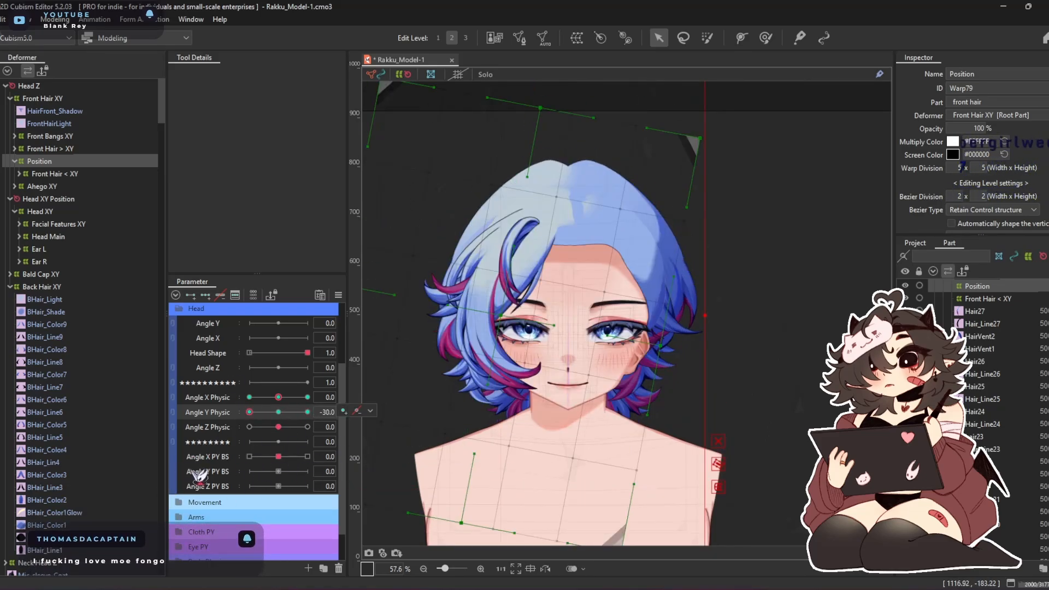
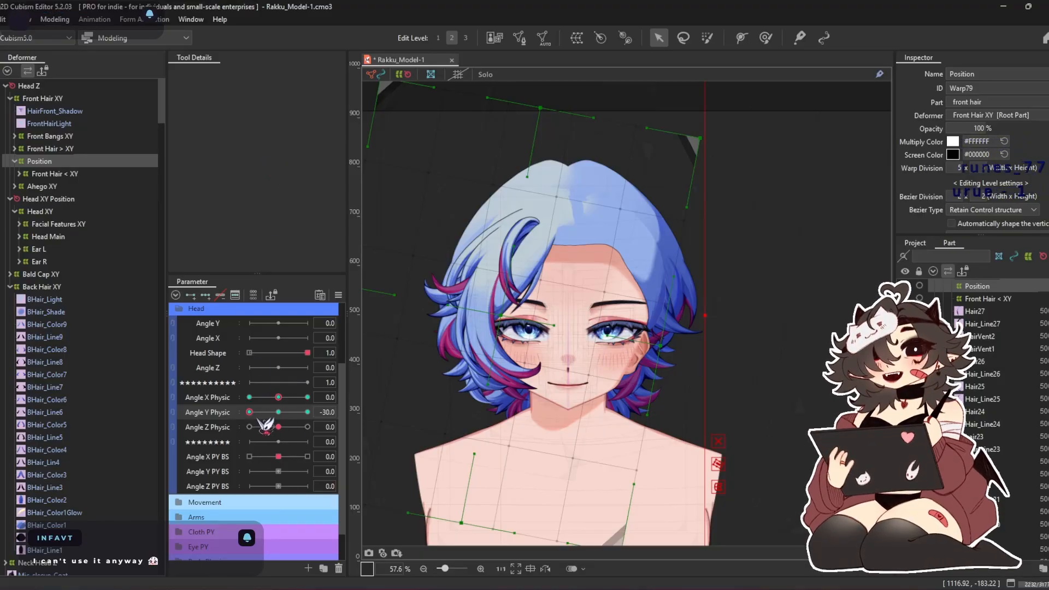
Combine Angle X Physic with Angle Y Physic and synthesize all four corners for the selected Position deformer using default values
left_click(173, 398)
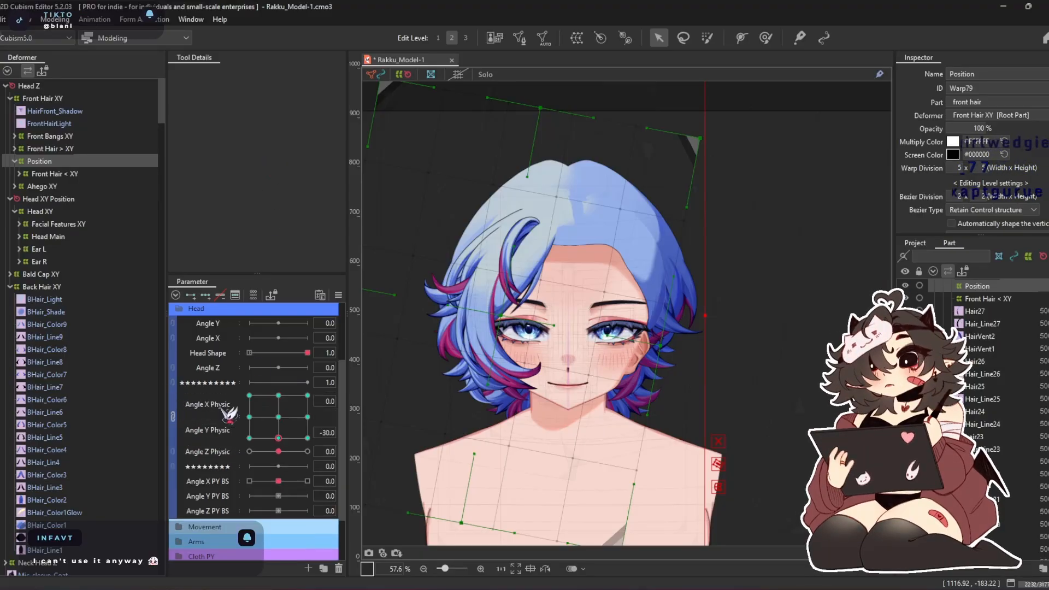
left_click(338, 295)
left_click(405, 367)
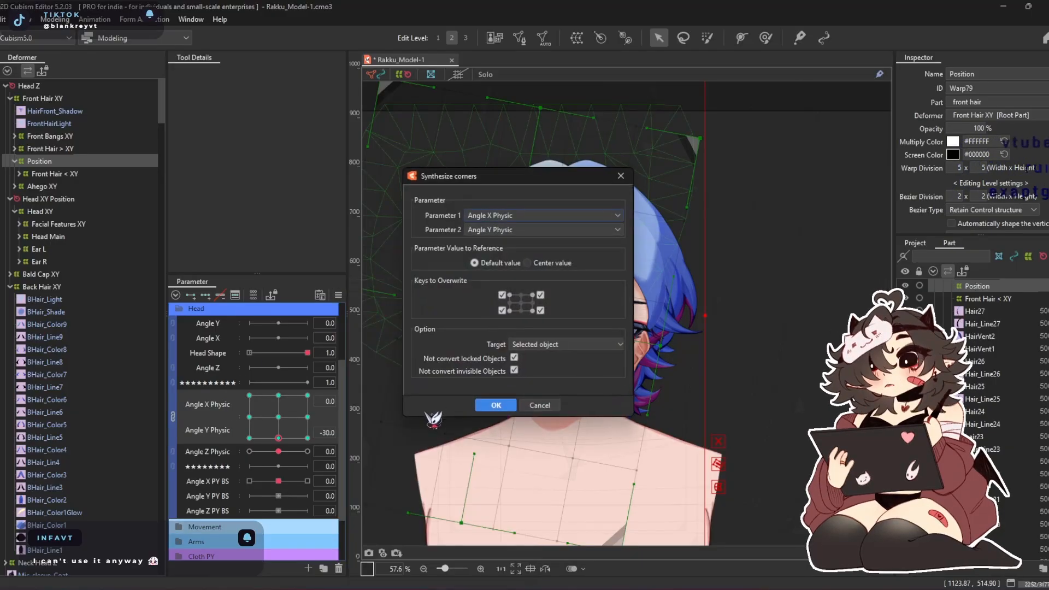
left_click(498, 406)
At Angle X Physic -30, reshape the front hair through the Position deformer with a deform brush enlarged to 1264.6 px
left_click_drag(189, 468, 249, 417)
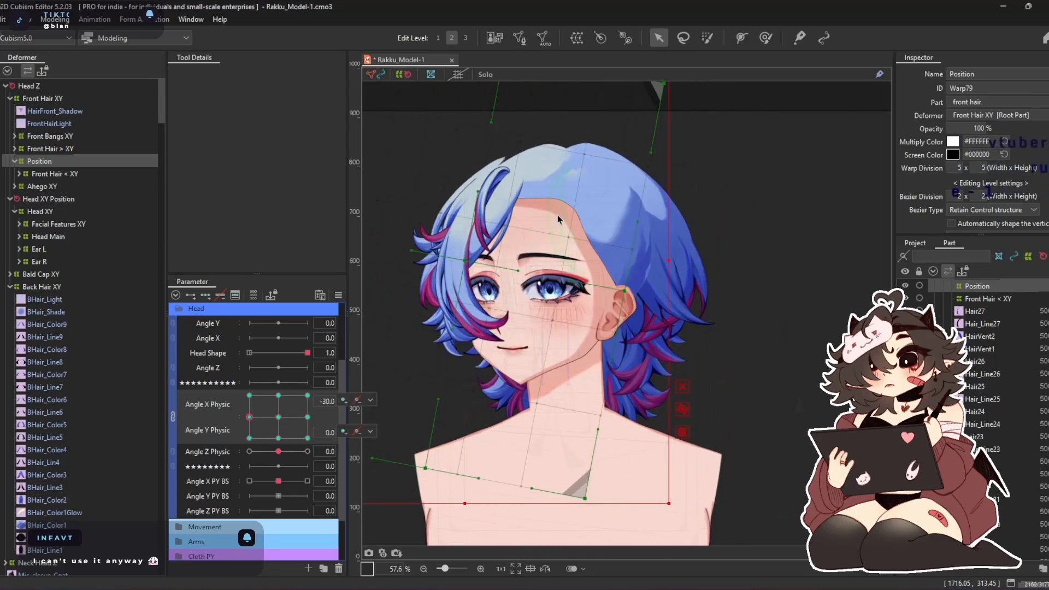
left_click(771, 43)
left_click_drag(602, 179, 672, 206)
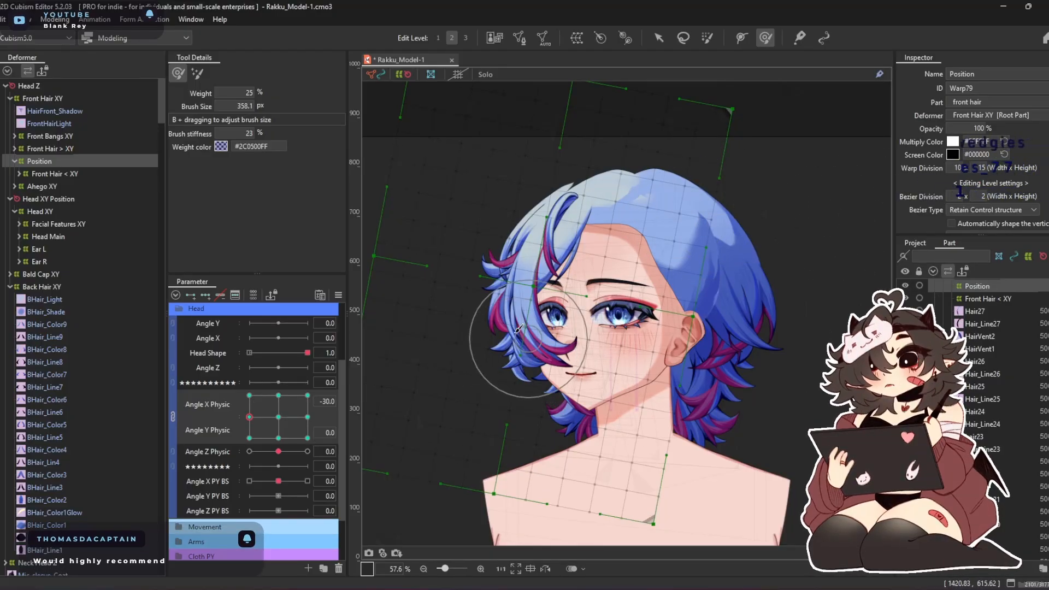
left_click_drag(562, 309, 628, 349)
mouse_move(546, 279)
left_mouse_down()
mouse_move(571, 284)
mouse_move(549, 252)
left_mouse_up()
left_click_drag(518, 295, 554, 308)
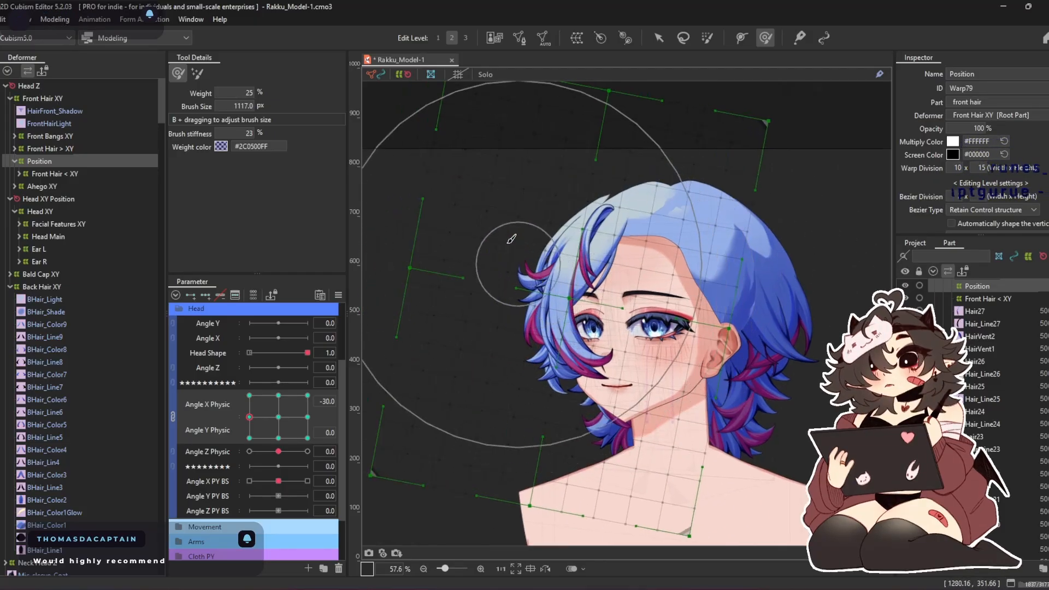
left_click_drag(493, 255, 470, 391)
mouse_move(466, 154)
left_mouse_down()
mouse_move(494, 134)
mouse_move(589, 149)
left_mouse_up()
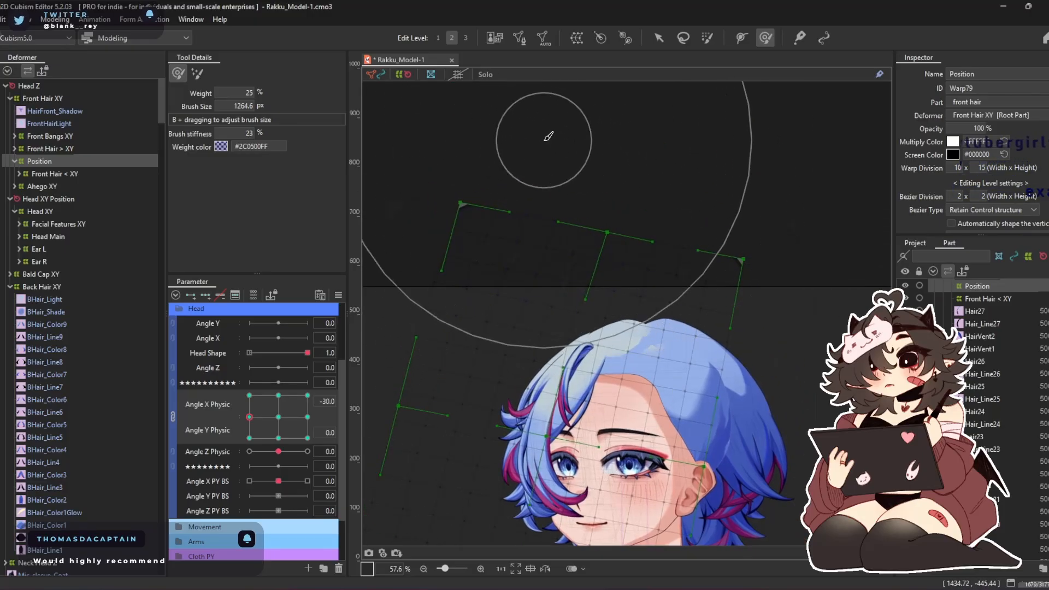
left_click_drag(615, 465, 643, 192)
left_click_drag(454, 400, 516, 401)
mouse_move(680, 222)
left_mouse_down()
mouse_move(623, 210)
mouse_move(642, 248)
mouse_move(635, 257)
left_mouse_up()
left_click_drag(514, 306, 466, 391)
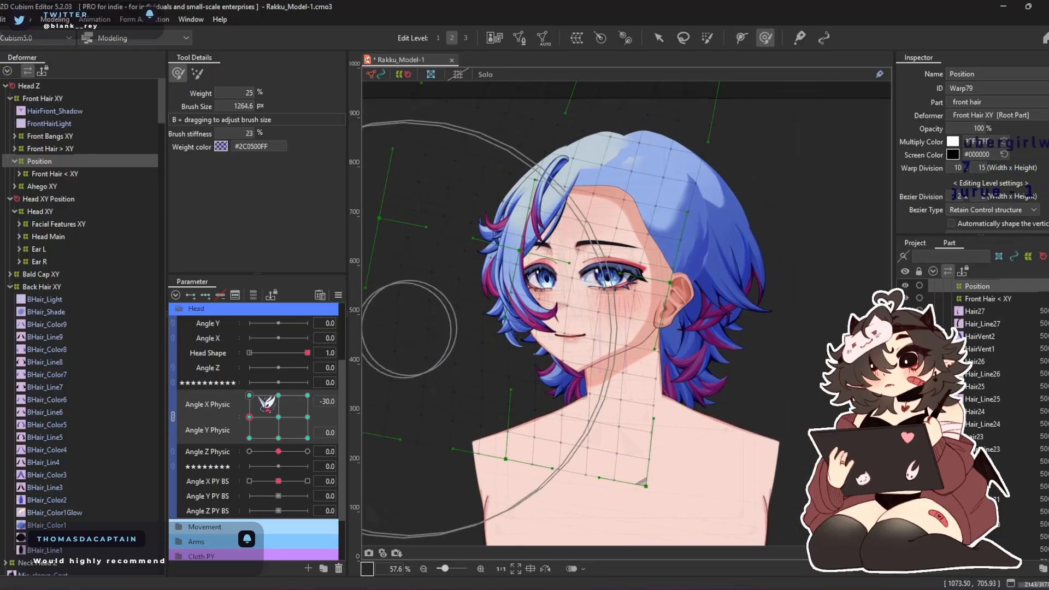
Separate the combined Physic parameters and brush the Position deformer's front hair outward around the turned head at Angle X Physic 30
left_click(173, 417)
left_click_drag(249, 397, 319, 400)
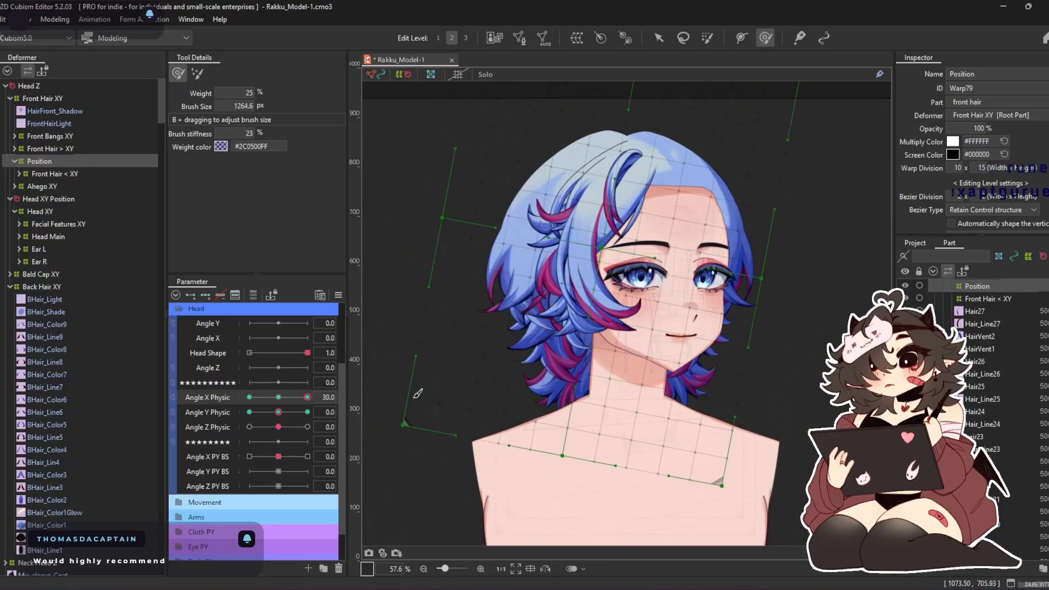
left_click_drag(507, 227, 457, 243)
mouse_move(646, 270)
left_mouse_down()
mouse_move(673, 279)
mouse_move(710, 261)
mouse_move(654, 284)
left_mouse_up()
left_click_drag(698, 179, 716, 193)
left_click_drag(574, 125, 563, 122)
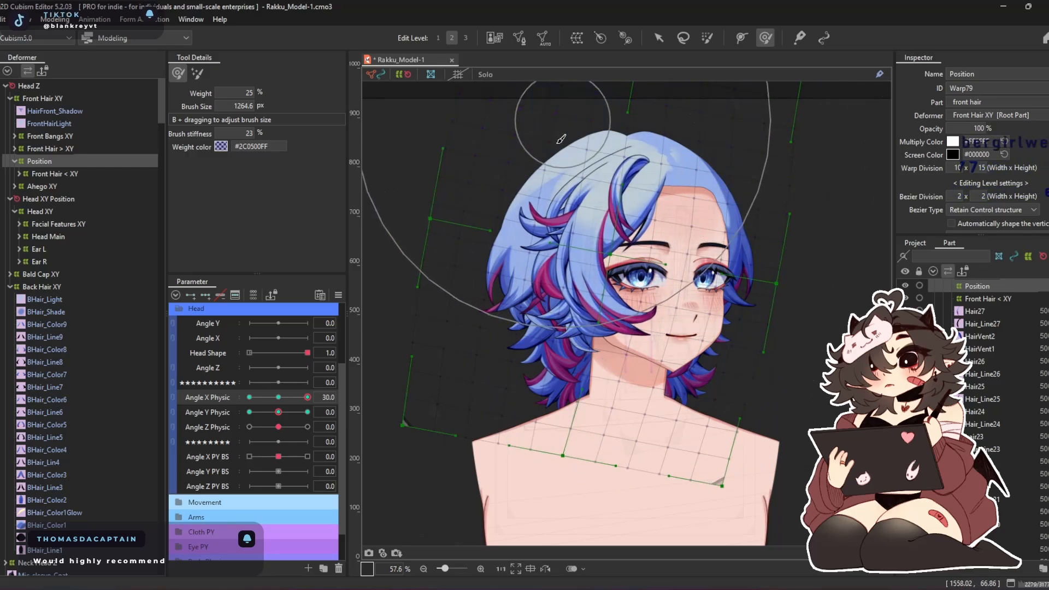
Reshape the Position deformer's front hair at Angle Y Physic 30 and -30, using a 1002.4 px deform brush
left_click_drag(307, 398, 338, 405)
left_click(278, 397)
left_click(307, 412)
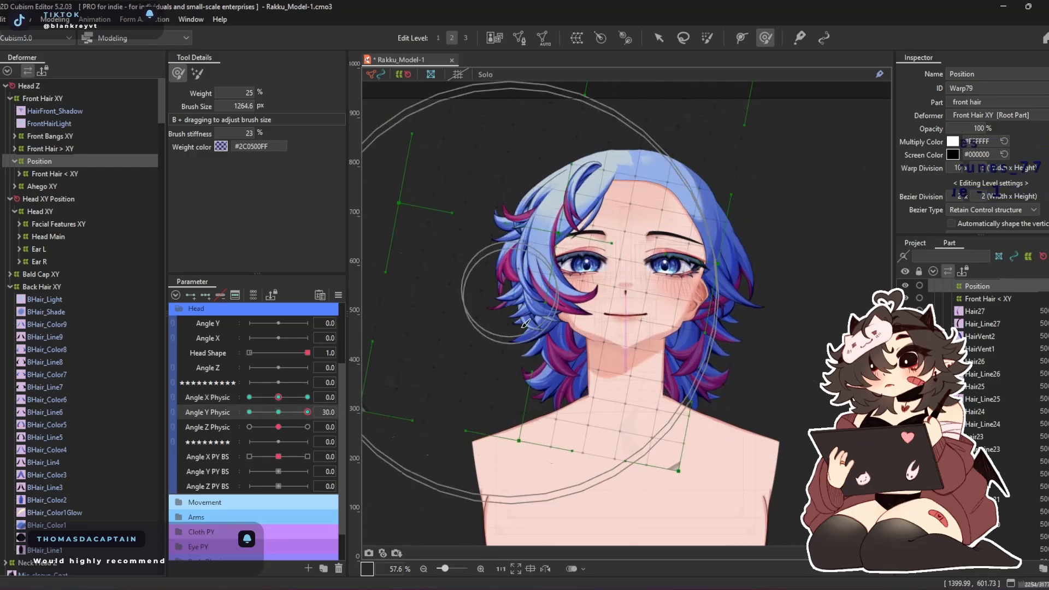
key("b")
mouse_move(566, 327)
left_mouse_down()
mouse_move(568, 246)
mouse_move(554, 265)
mouse_move(535, 209)
left_mouse_up()
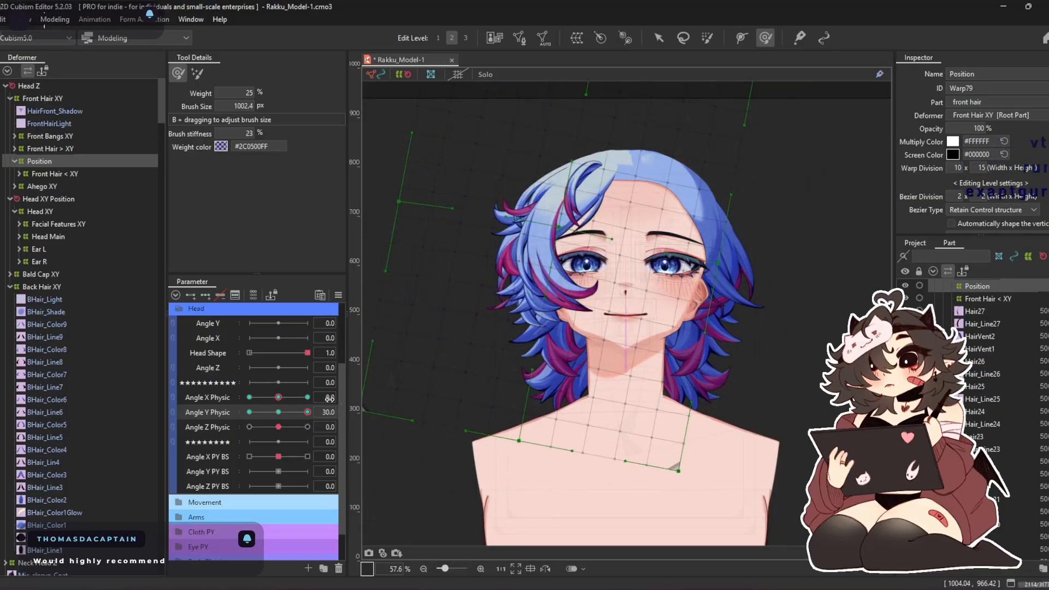
left_click(249, 412)
left_click_drag(547, 283, 538, 330)
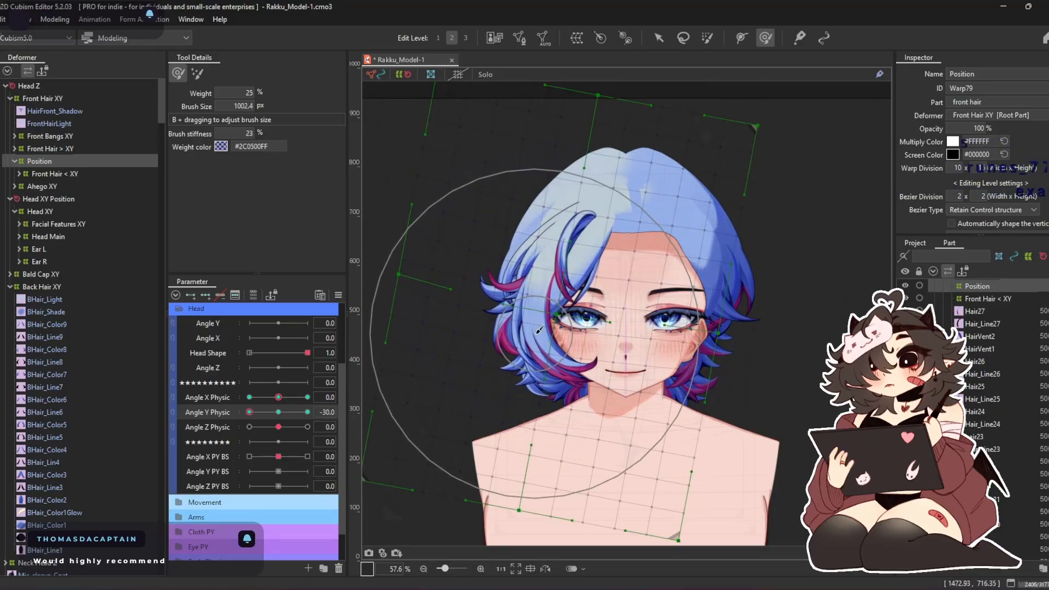
left_click_drag(248, 414, 194, 428)
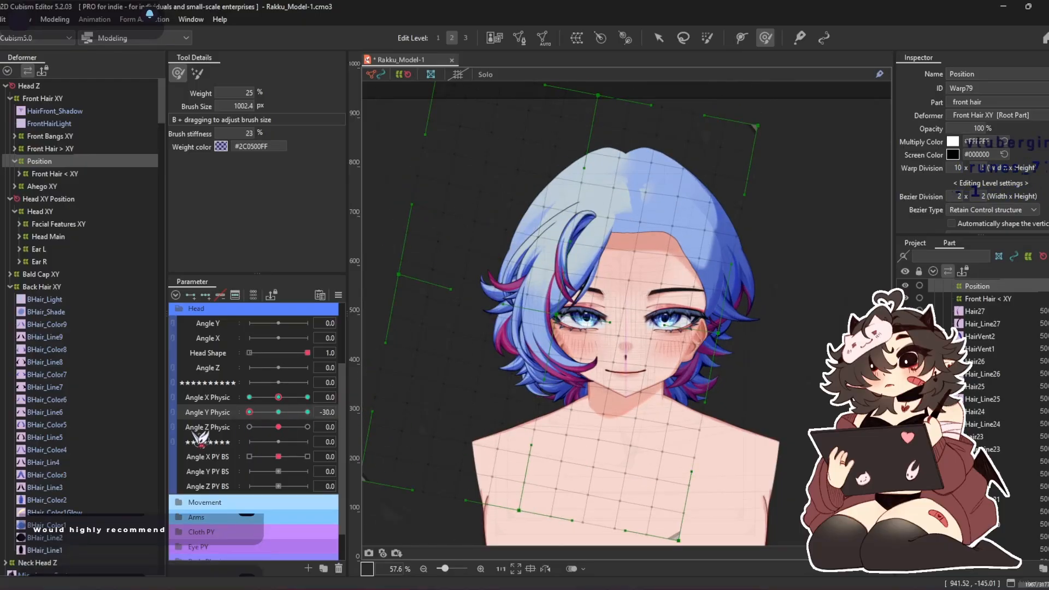
Recombine the X and Y Physic parameters and overwrite all four corner keys of the Position deformer by synthesizing corners
left_click(172, 397)
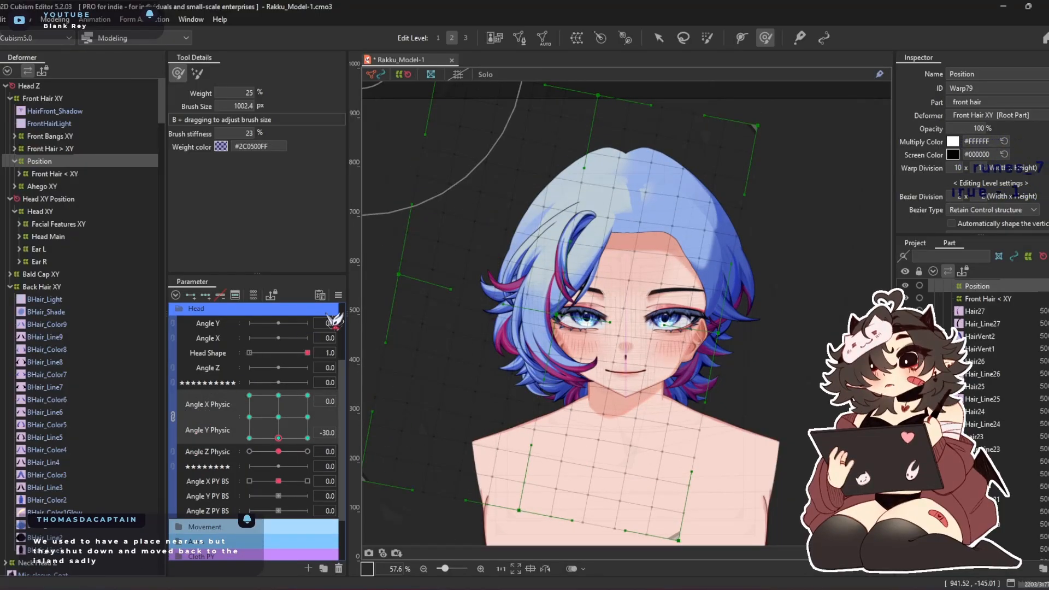
right_click(354, 301)
left_click(415, 372)
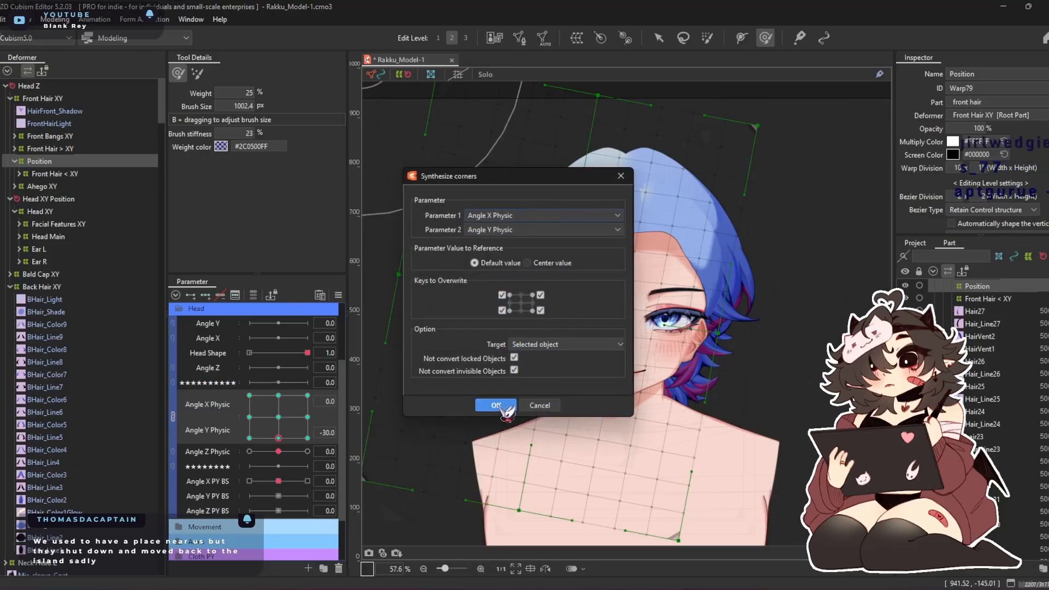
left_click(488, 404)
Touch up the Position deformer with the deform brush at the diagonal Angle X/Y Physic poses, and return both parameters to 0
left_click_drag(278, 417, 173, 556)
left_click_drag(431, 344, 463, 298)
left_click_drag(279, 437, 266, 304)
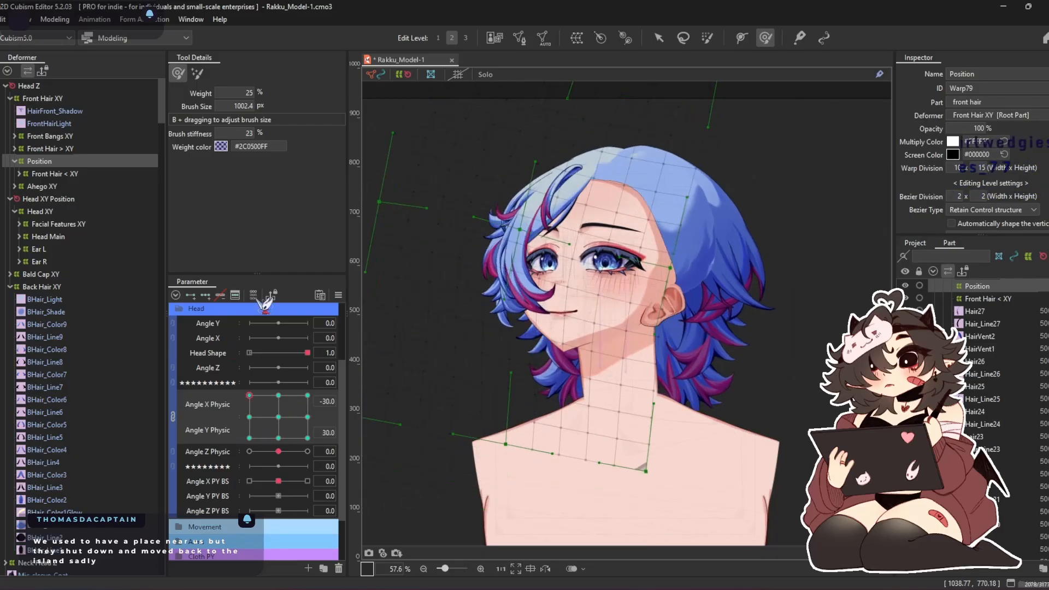
left_click_drag(460, 265, 466, 325)
left_click_drag(252, 425, 340, 328)
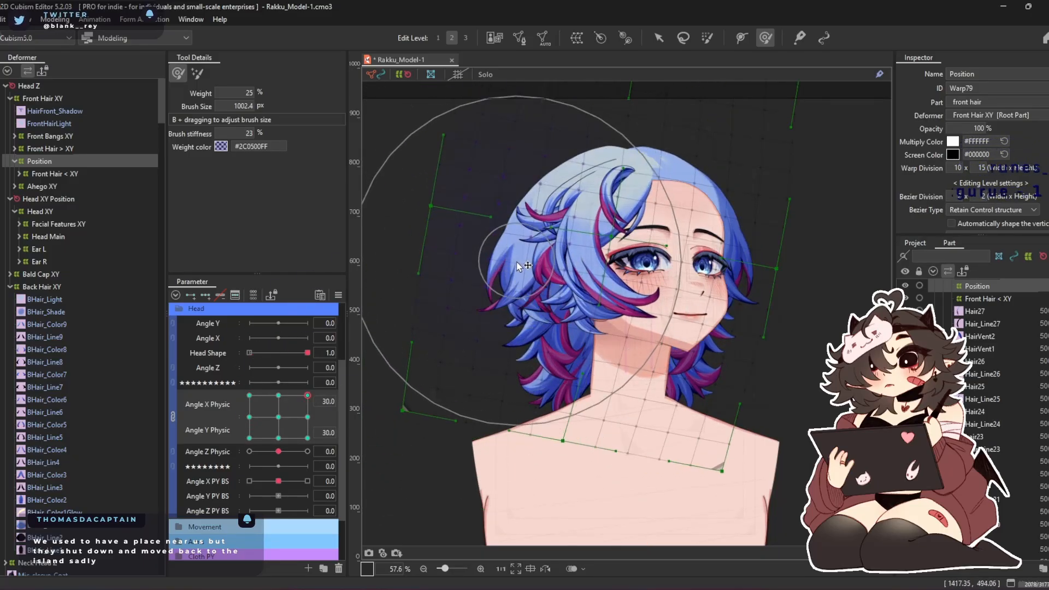
left_click_drag(304, 396, 413, 498)
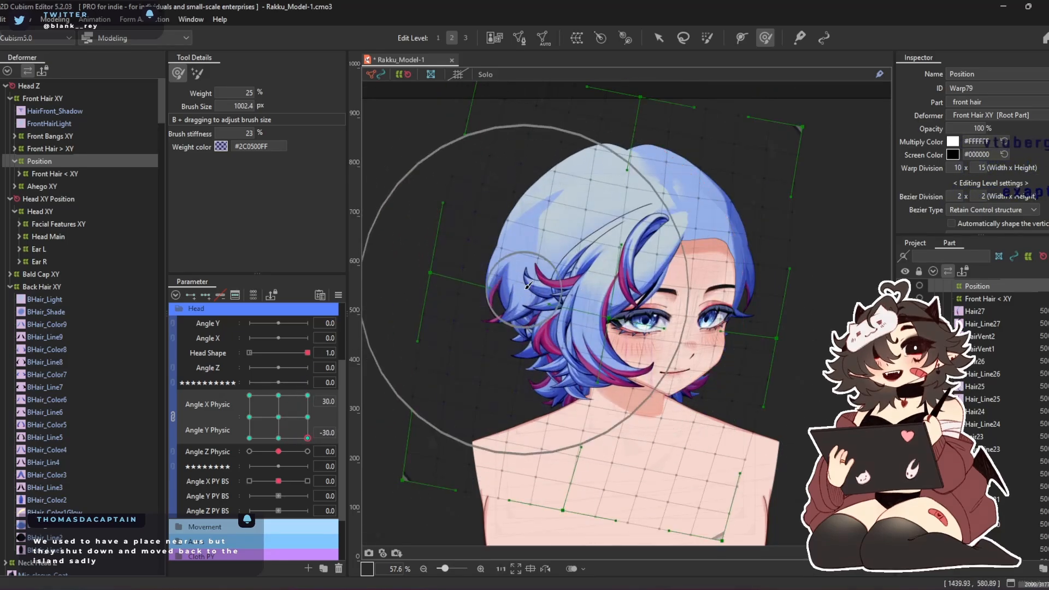
mouse_move(307, 437)
left_mouse_down()
mouse_move(333, 377)
mouse_move(306, 429)
left_mouse_up()
left_click_drag(331, 373, 279, 418)
Check the diagonal pose at -30/-30 and preview the head and hair movement up close in the physics settings
left_click(338, 295)
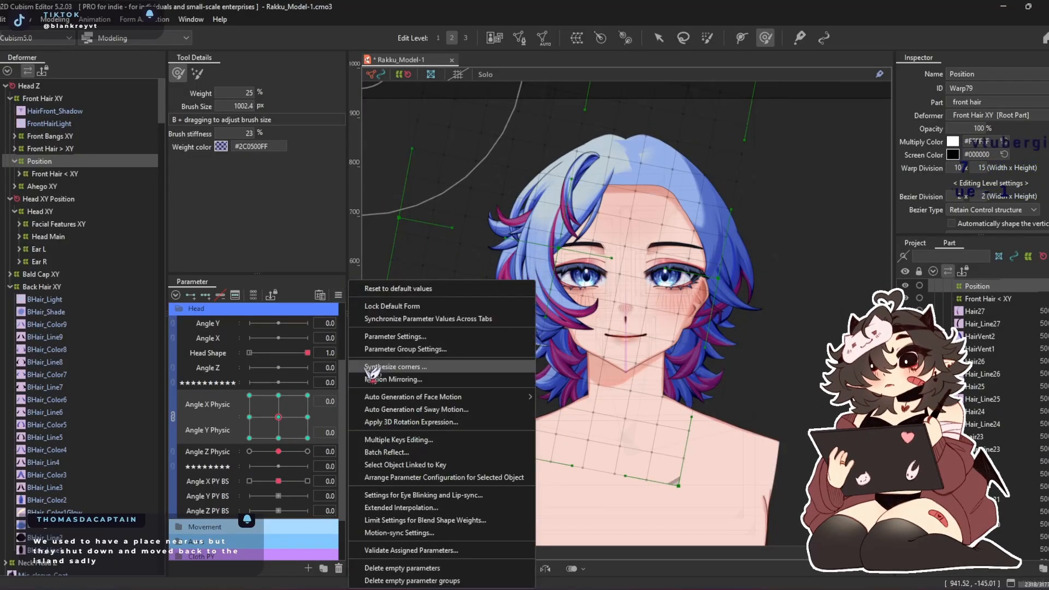
left_click_drag(274, 437, 231, 449)
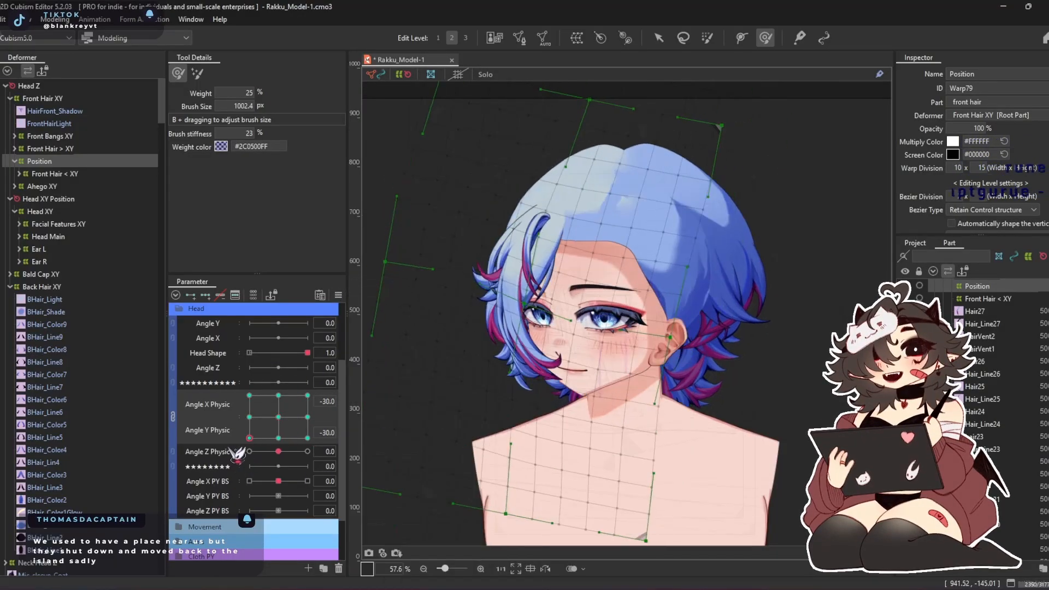
left_click_drag(353, 430, 284, 420)
left_click(279, 417)
key("ctrl+p")
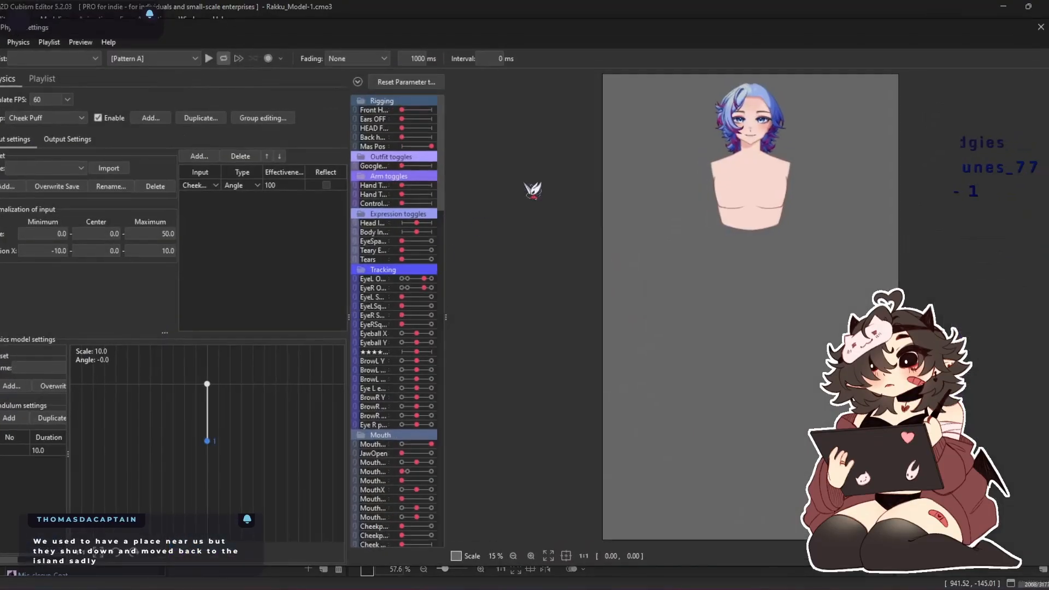
scroll(759, 85, "up", 5)
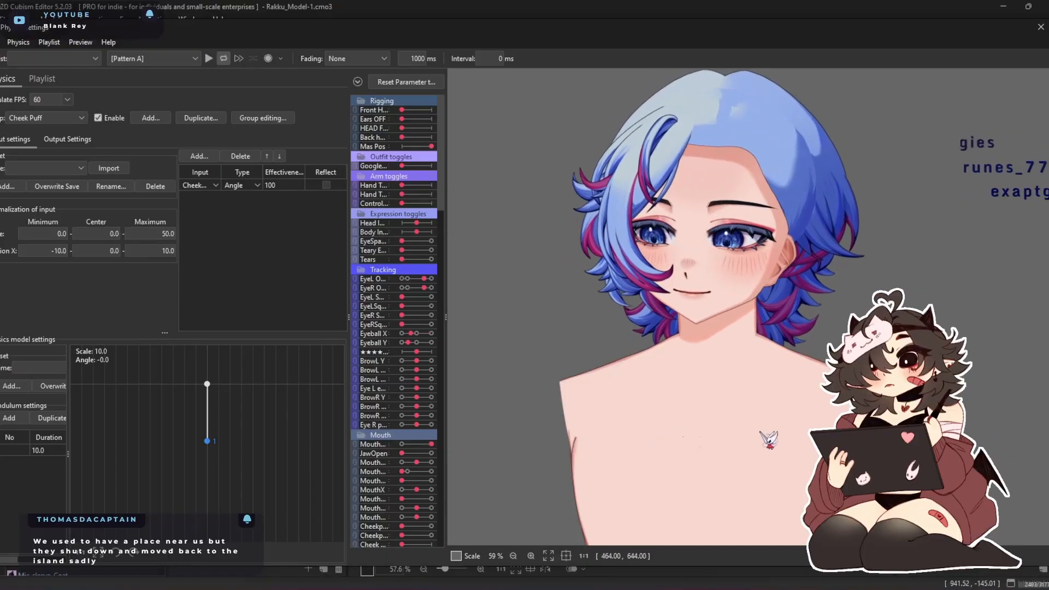
left_click(1041, 28)
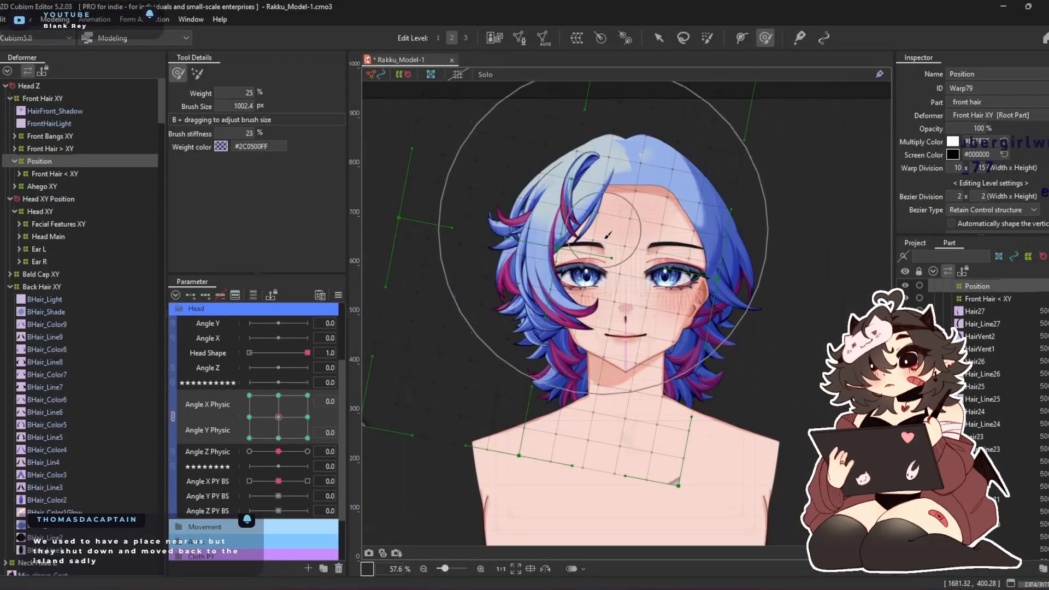
At Angle X Physic 30 and Angle Y Physic 0, brush the Position deformer to refine the front hair's side and face-framing strands
left_click(308, 417)
scroll(579, 137, "up", 2)
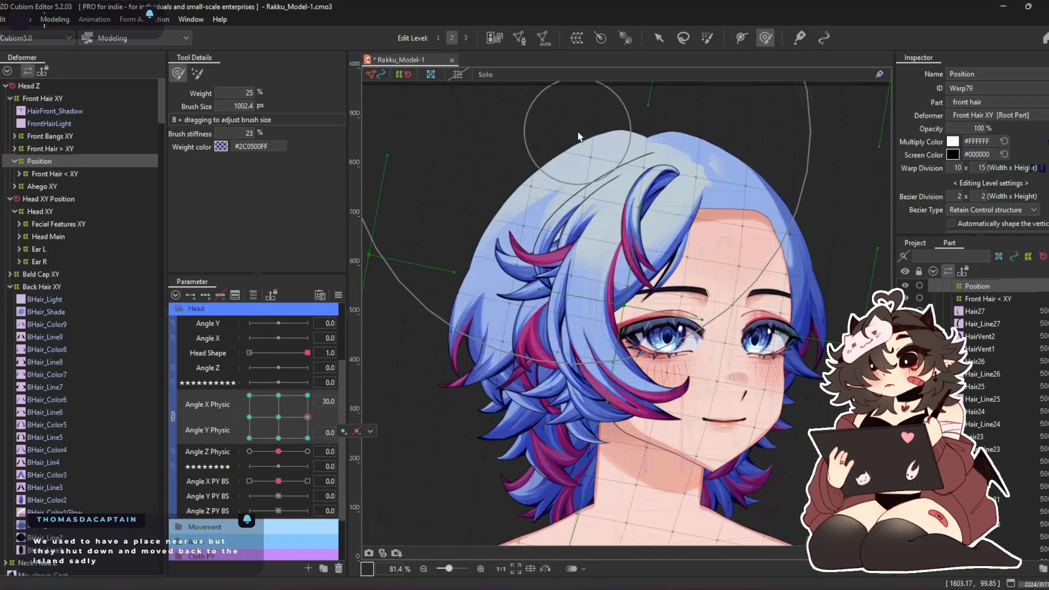
mouse_move(586, 193)
left_mouse_down()
mouse_move(558, 205)
mouse_move(486, 194)
mouse_move(454, 224)
mouse_move(454, 303)
left_mouse_up()
left_click_drag(706, 329, 744, 337)
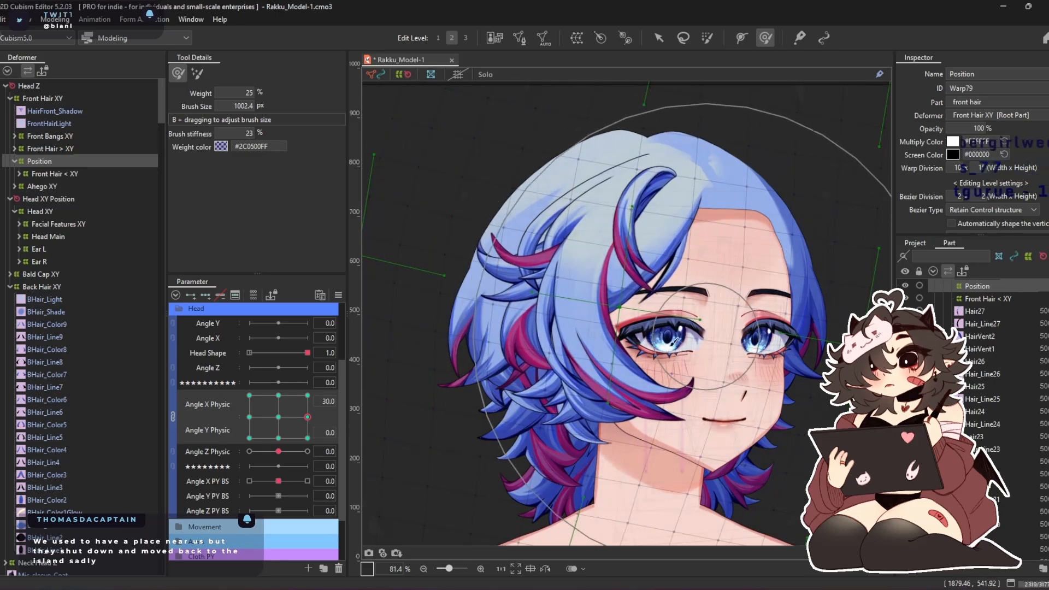
With both Angle X and Y Physic at 30, refine the front hair near the eye using a 678.2 px deform brush
left_click(307, 395)
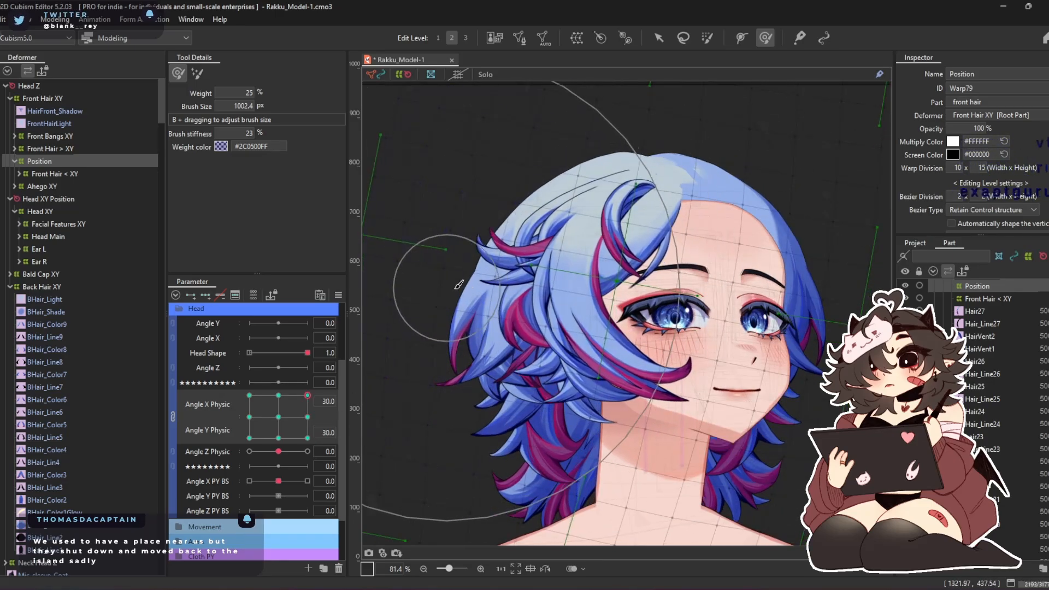
left_click_drag(650, 287, 683, 278)
key("b")
left_click_drag(655, 331, 631, 327)
left_click_drag(628, 291, 662, 287)
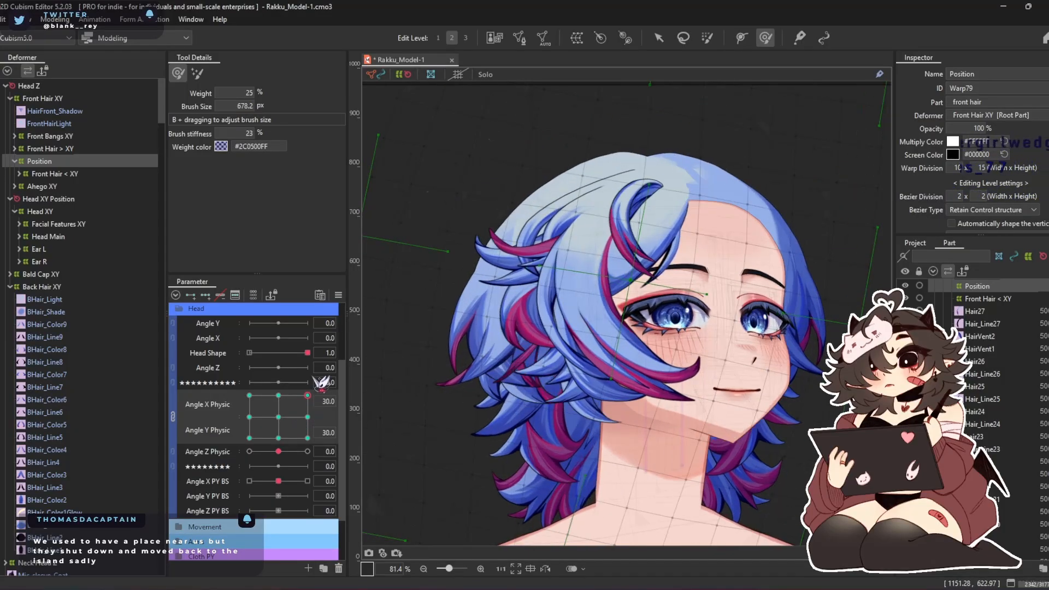
At Angle X Physic 30 and Angle Y Physic -30, brush the front hair's crown and outer strands back around the head
left_click(307, 438)
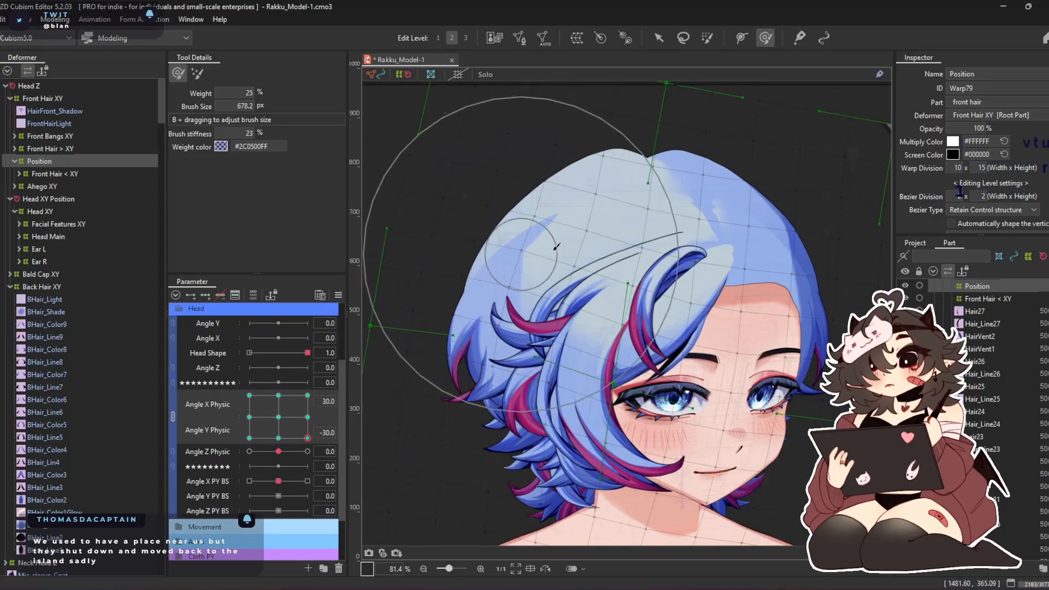
mouse_move(634, 201)
left_mouse_down()
mouse_move(591, 179)
mouse_move(649, 184)
left_mouse_up()
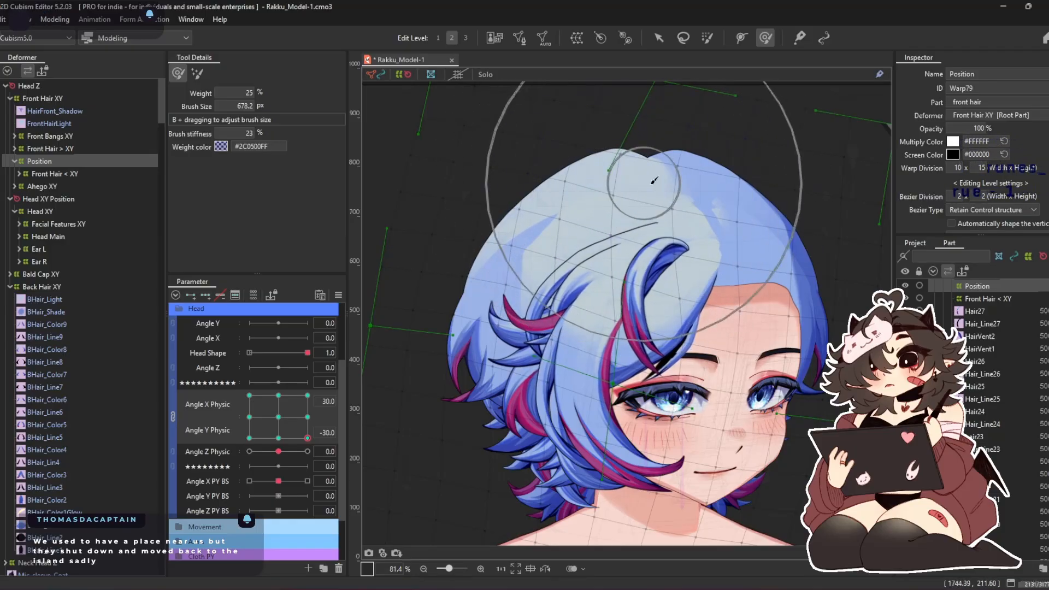
left_click_drag(553, 247, 531, 253)
left_click_drag(534, 295, 520, 304)
left_click_drag(483, 344, 476, 353)
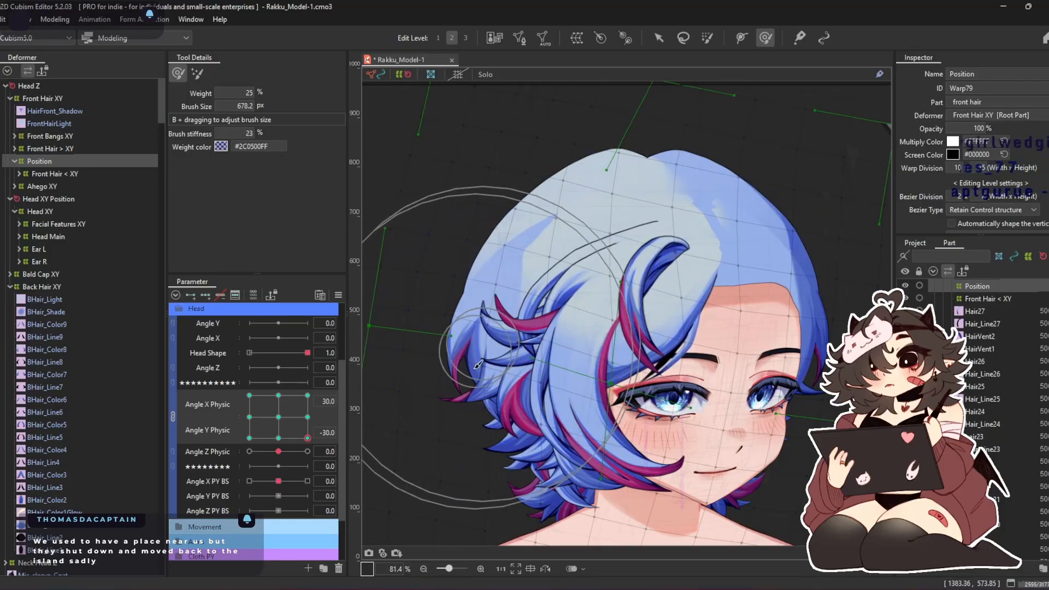
Refine the Position deformer's front hair at Angle X Physic -30 with Angle Y Physic at -30 and 30
left_click_drag(308, 439, 225, 529)
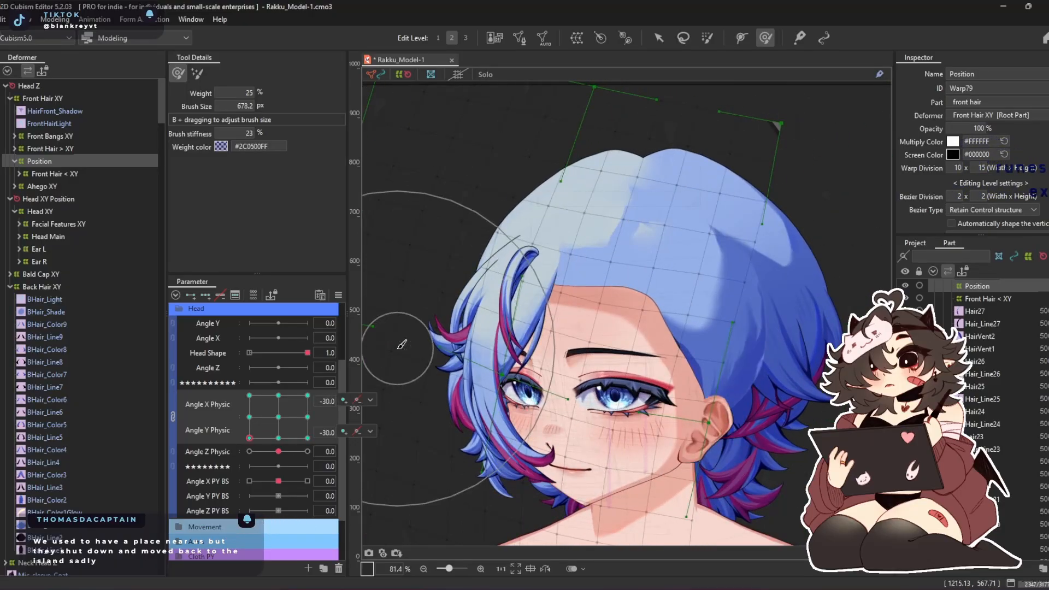
left_click_drag(481, 298, 537, 261)
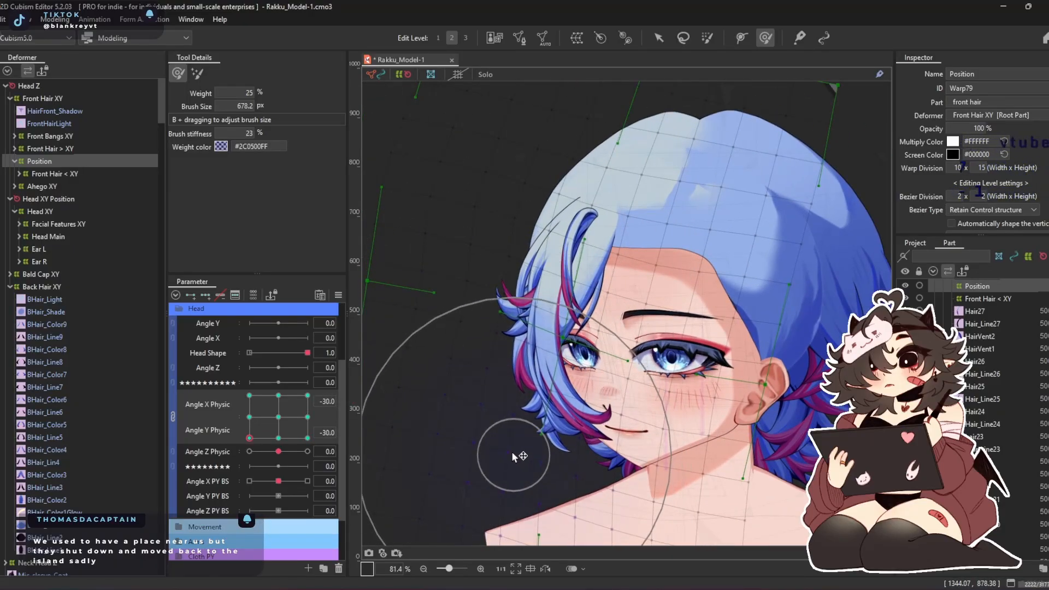
mouse_move(249, 438)
left_mouse_down()
mouse_move(222, 435)
mouse_move(246, 394)
left_mouse_up()
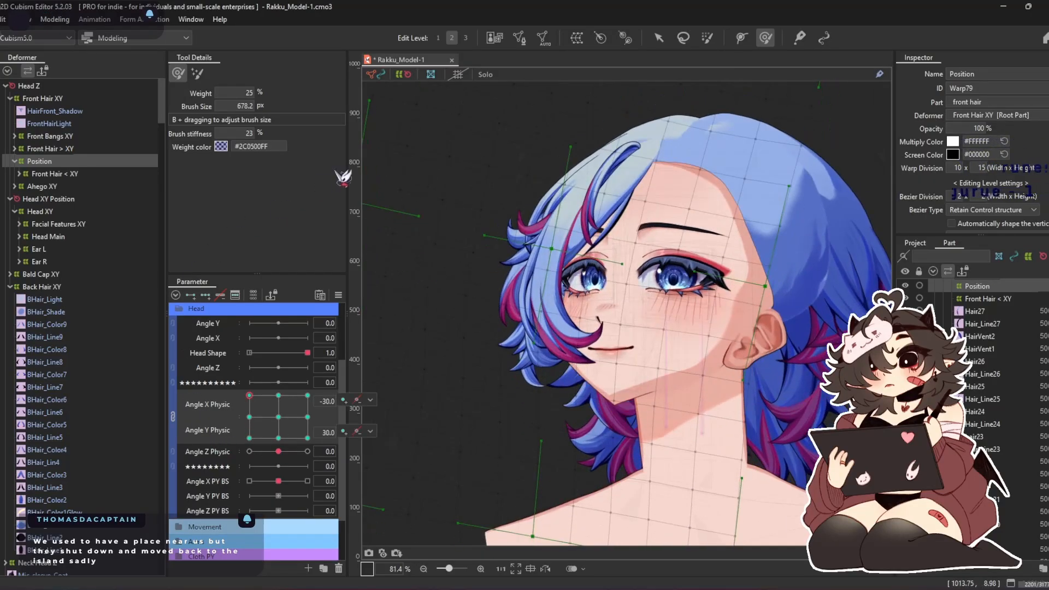
mouse_move(629, 174)
left_mouse_down()
mouse_move(581, 148)
mouse_move(560, 183)
mouse_move(646, 147)
mouse_move(673, 115)
mouse_move(689, 153)
left_mouse_up()
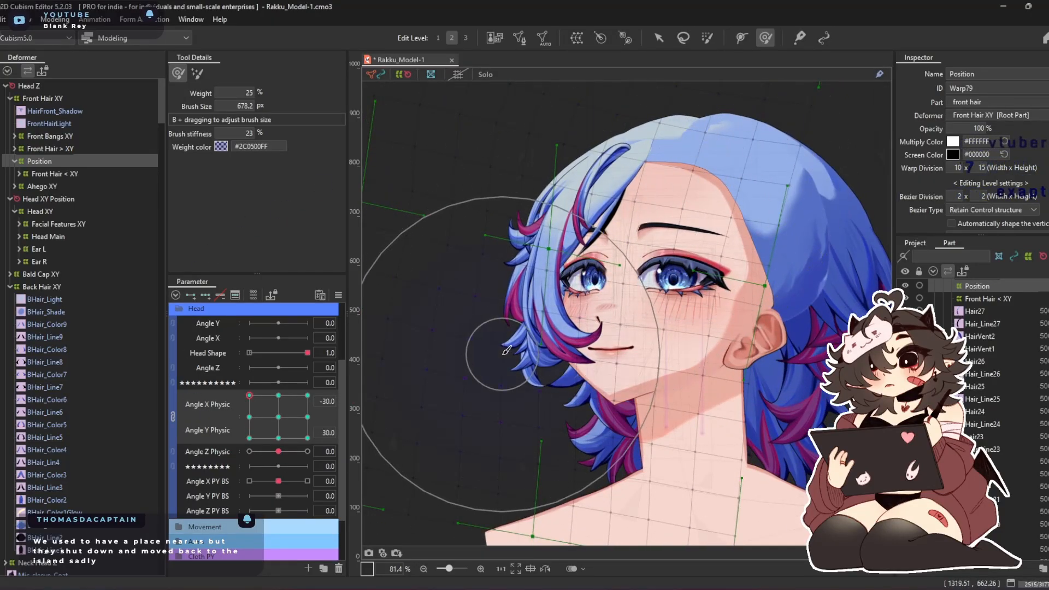
Return Angle X and Y Physic to 0, and select and expand the Front Hair < XY deformer
left_click(263, 429)
mouse_move(262, 429)
left_mouse_down()
mouse_move(317, 356)
mouse_move(355, 517)
mouse_move(158, 389)
mouse_move(262, 538)
mouse_move(314, 434)
mouse_move(278, 417)
left_mouse_up()
double_click(82, 175)
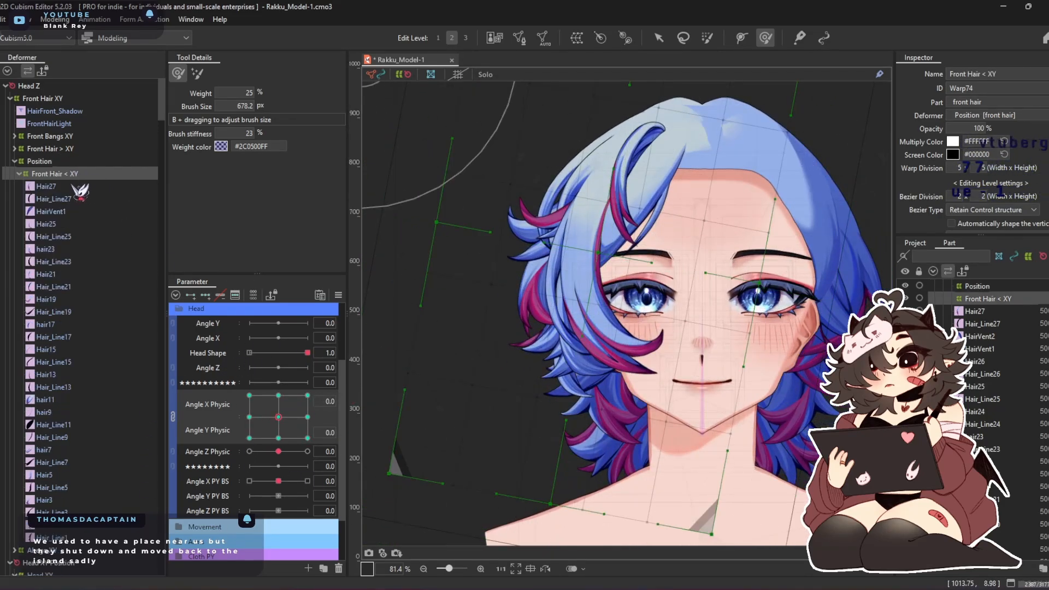
Create a warp deformer named Hair Piece 1 as parent of Hair27, Hair_Line27 and HairVent1
left_click(661, 164)
scroll(661, 164, "up", 3)
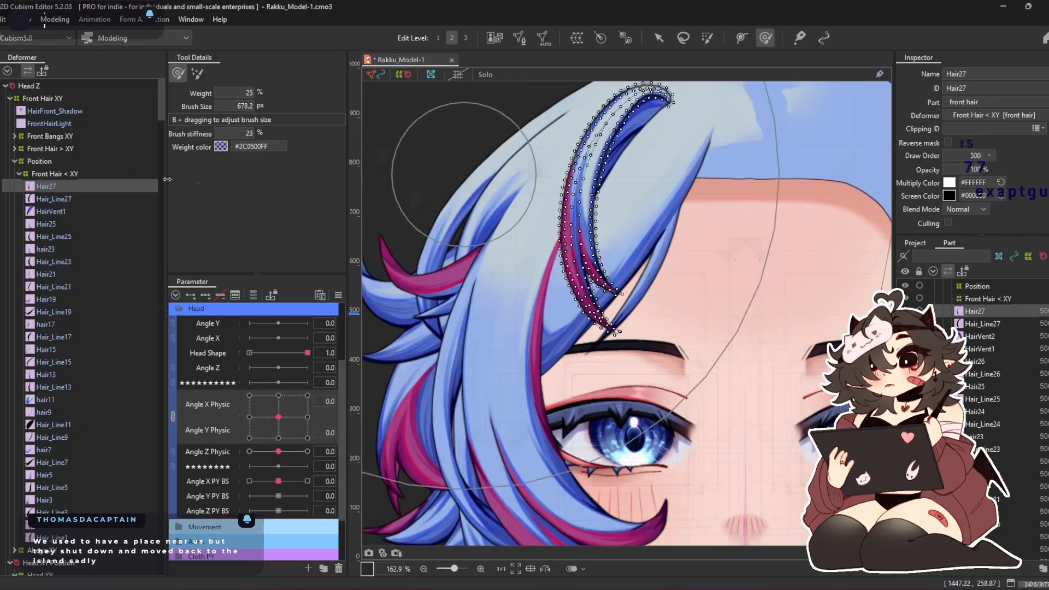
left_click(53, 199, "ctrl")
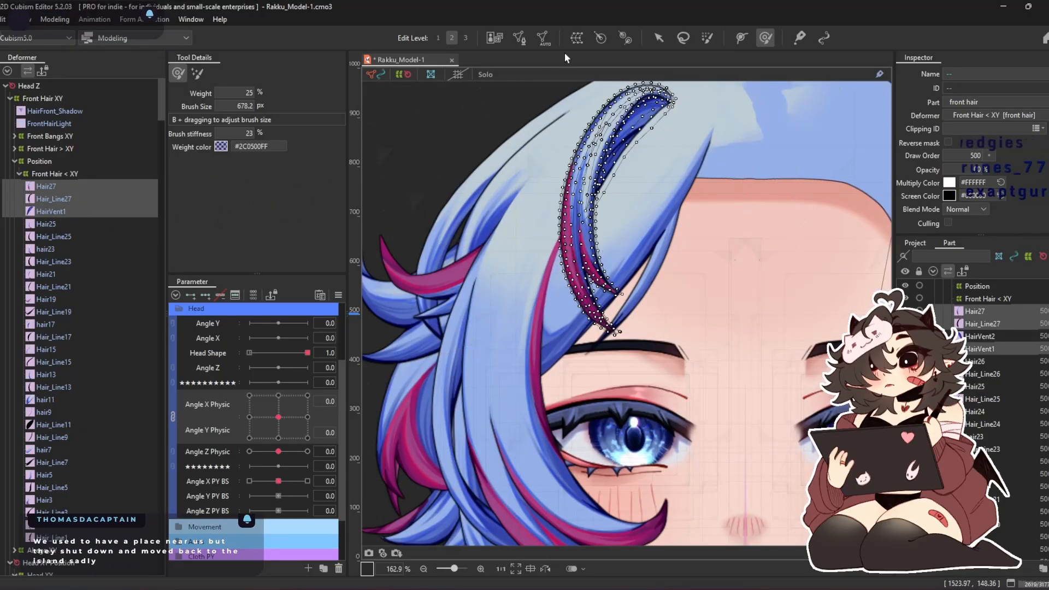
left_click(578, 40)
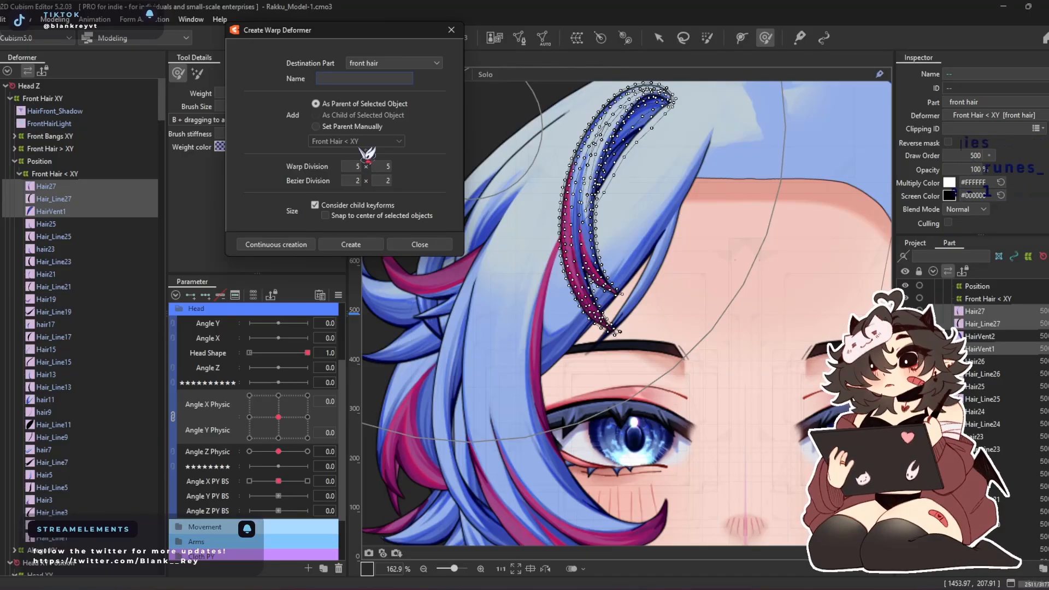
type("Hair ")
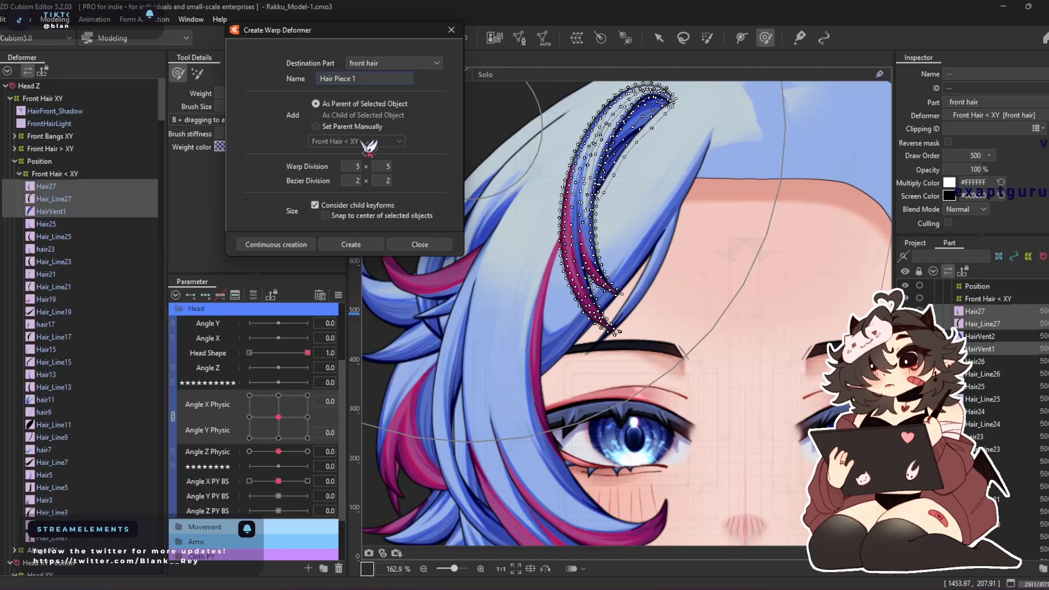
type("Piece 1")
left_click(303, 245)
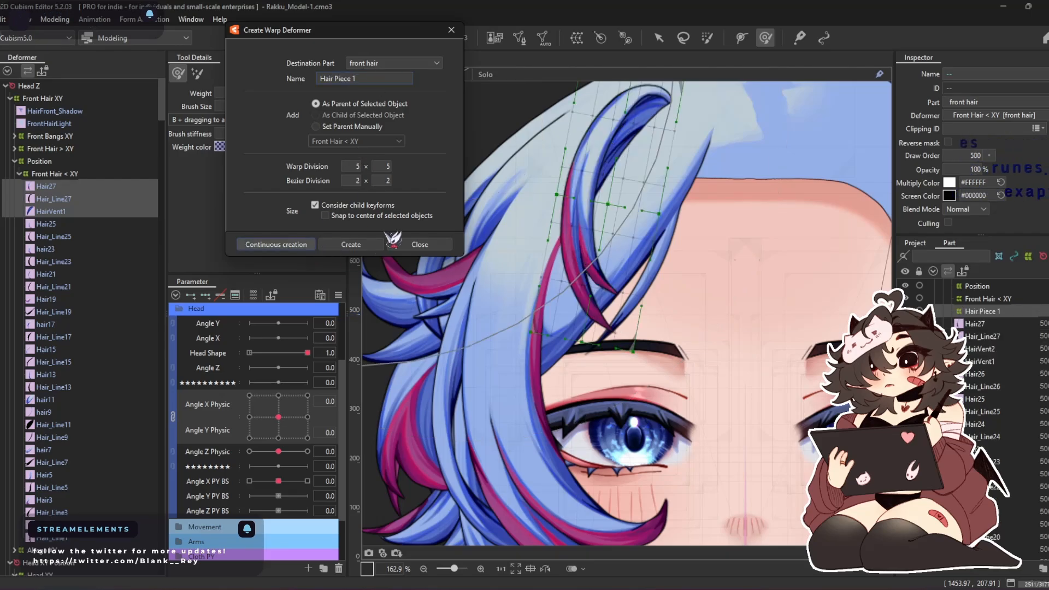
Create parent warp deformers Hair Piece 2 for Hair25 and Hair_Line25, and Hair Piece 3 for hair23 and Hair_Line23
left_click(55, 186)
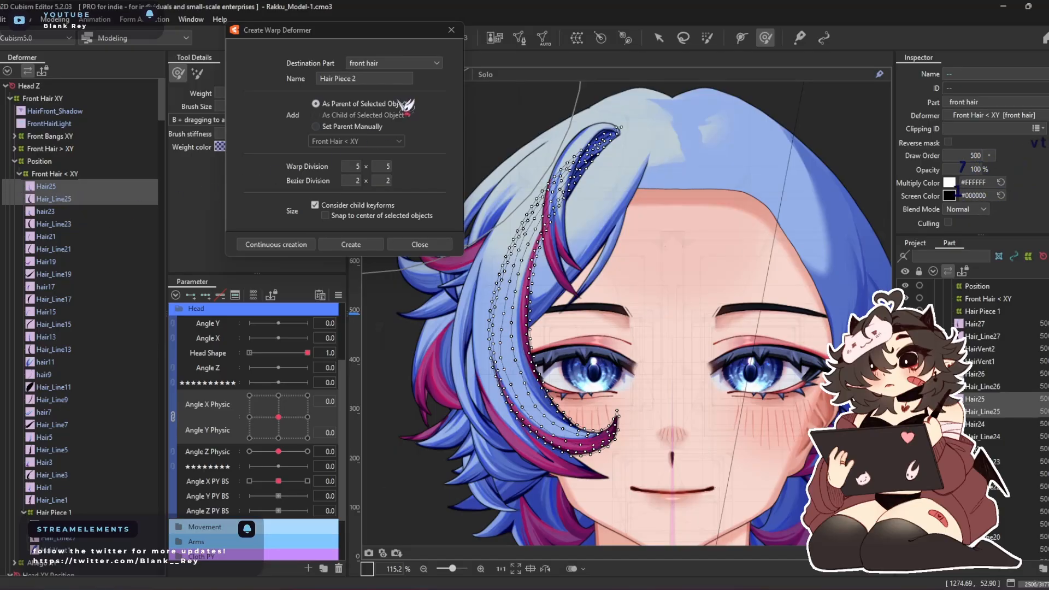
left_click(70, 189)
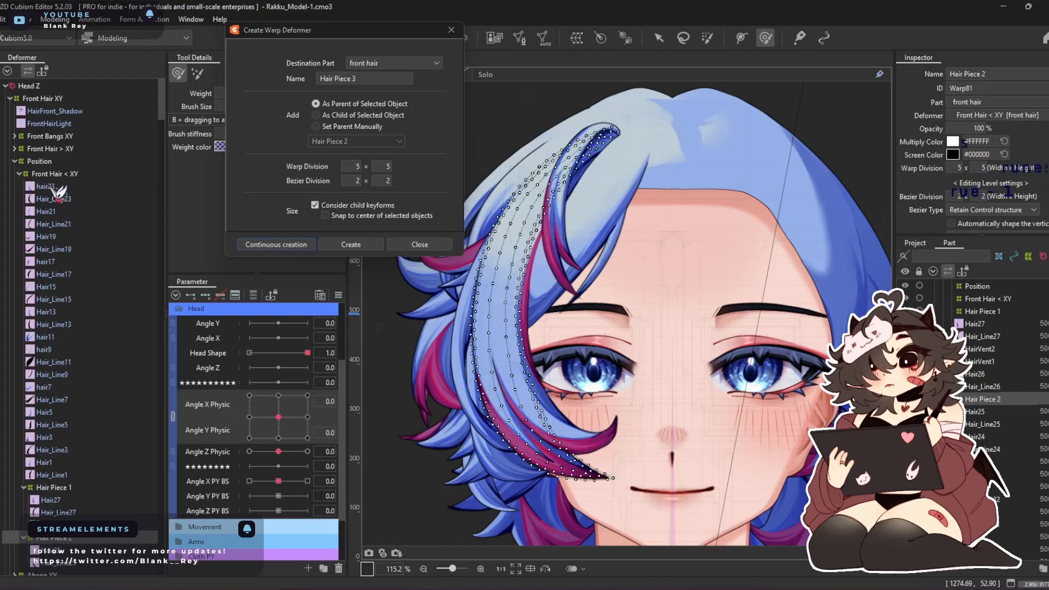
left_click(276, 244)
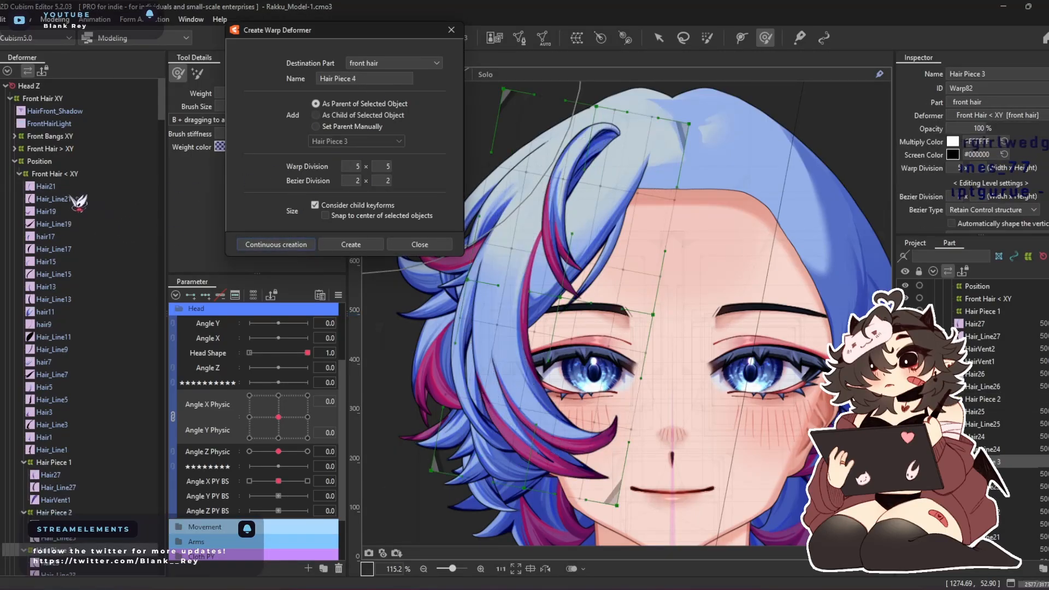
Create parent warp deformers Hair Piece 4 for Hair21 and Hair_Line21, and Hair Piece 5 for Hair19 and Hair_Line19
left_click(70, 188)
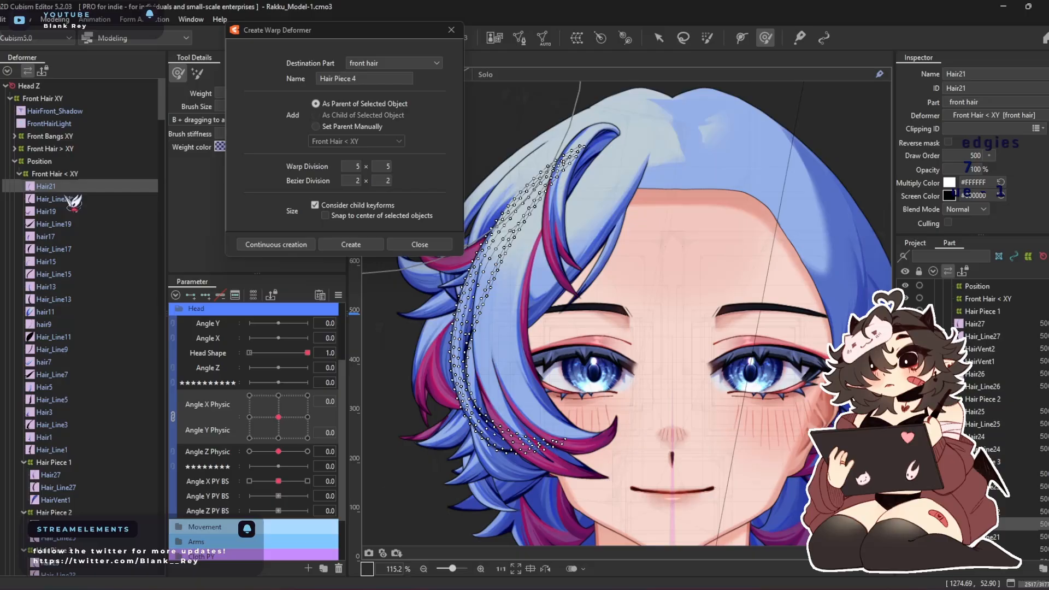
left_click(301, 245)
left_click(55, 187)
left_click(64, 199, "ctrl")
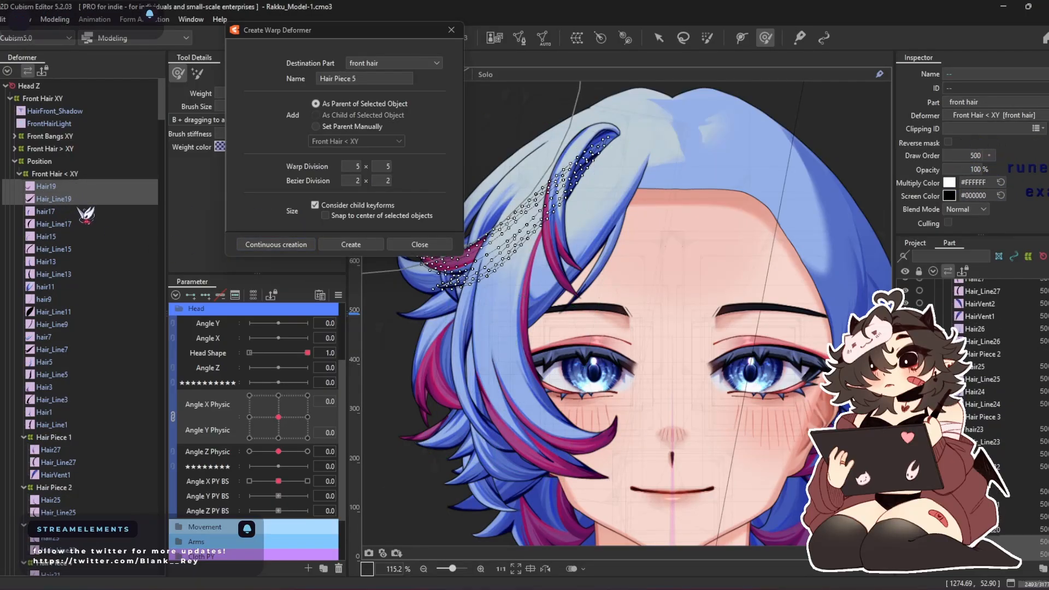
left_click(275, 244)
Create parent warp deformers Hair Piece 6 for hair17 and Hair_Line17, and Hair Piece 7 for Hair15 and Hair_Line15
left_click(55, 181)
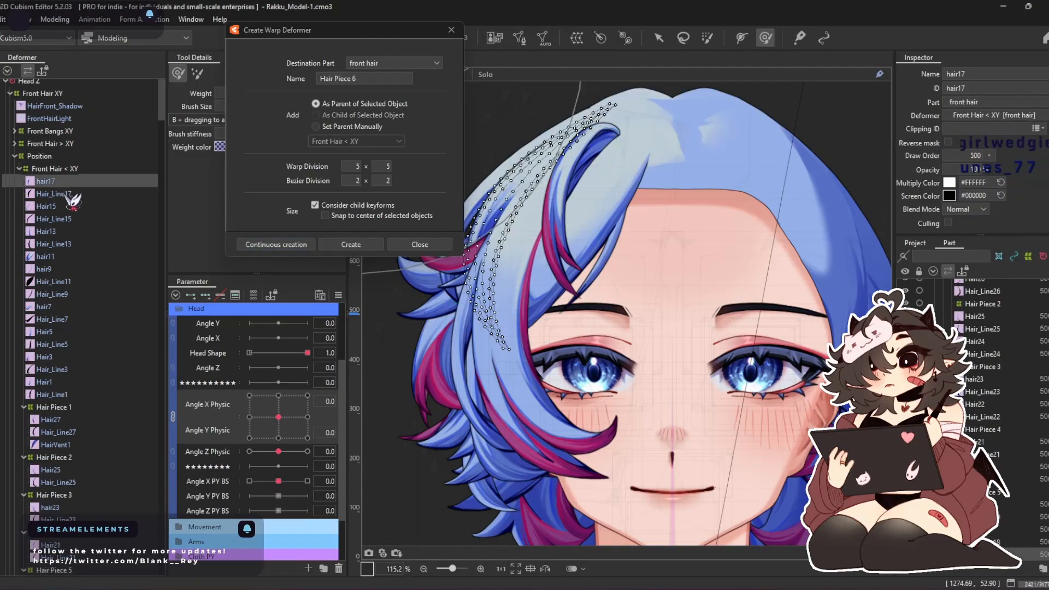
left_click(64, 194, "ctrl")
left_click(306, 245)
left_click(52, 168)
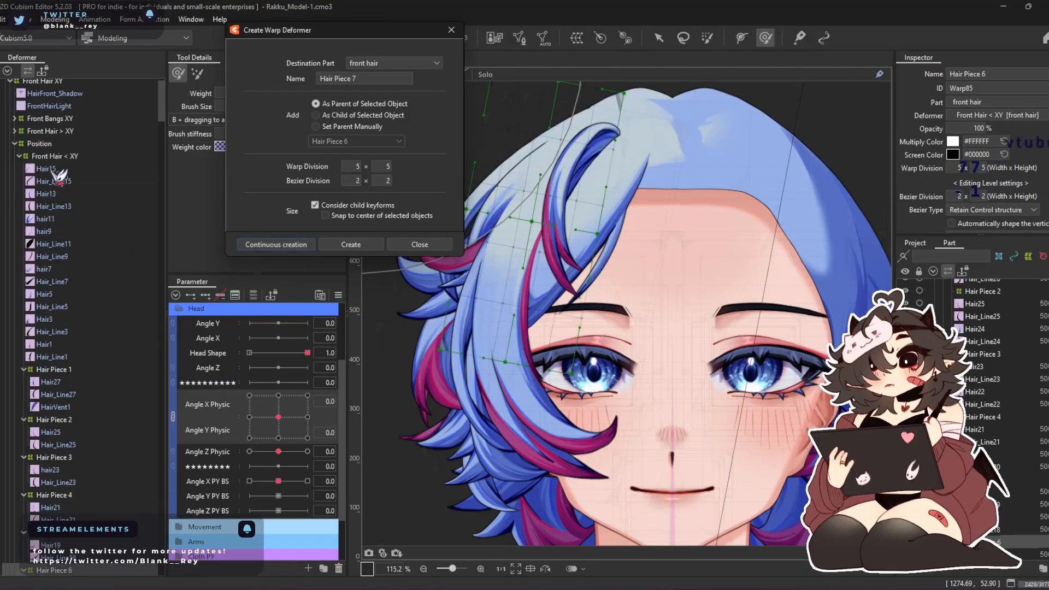
left_click(274, 245)
Create parent warp deformers Hair Piece 8 for Hair13 and Hair_Line13, and Hair Piece 9 for hair11, hair9 and their line meshes
left_click(49, 156)
left_click(81, 168, "ctrl")
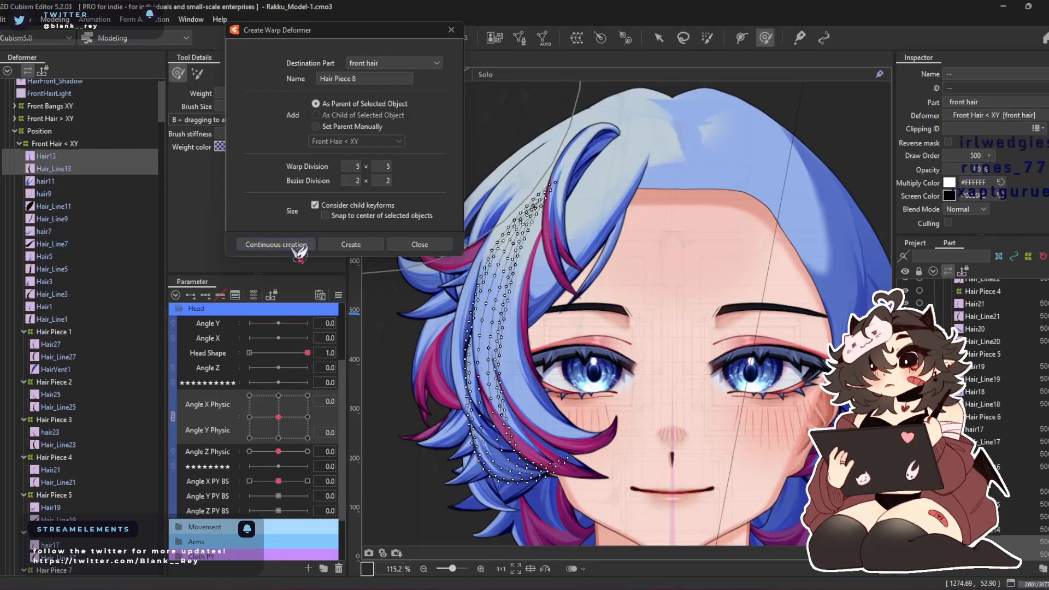
left_click(243, 244)
left_click(46, 144)
left_click(69, 156, "ctrl")
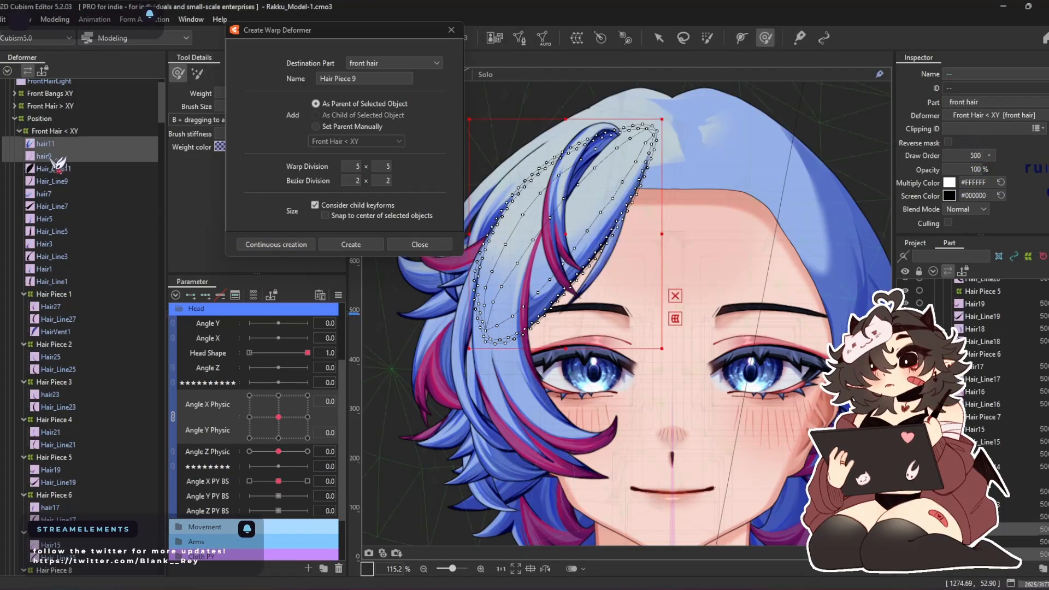
left_click(50, 156, "ctrl")
left_click(60, 169, "ctrl")
left_click(60, 181, "ctrl")
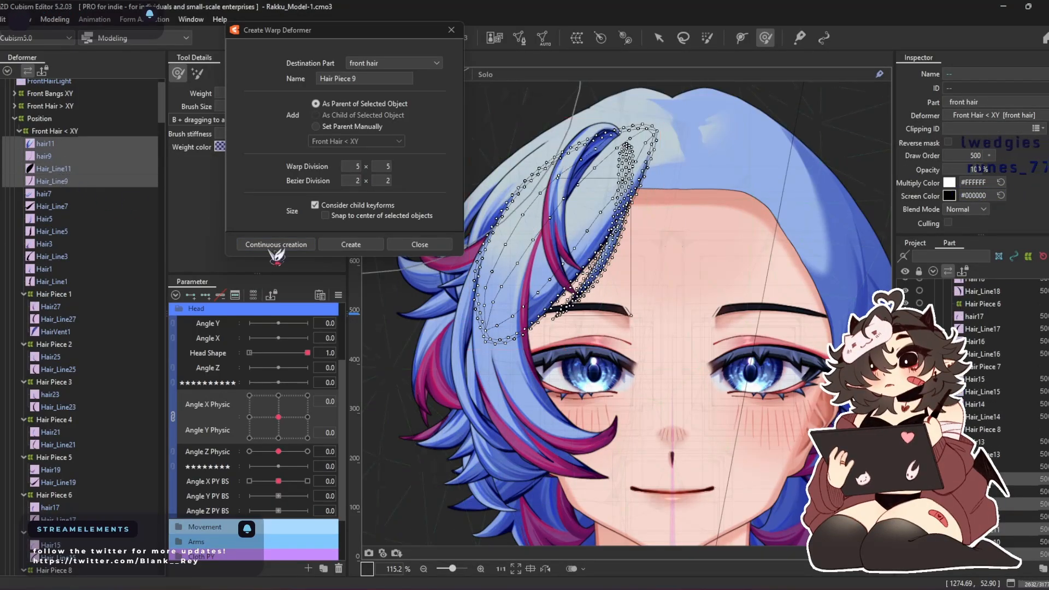
left_click(296, 244)
Create parent warp deformers Hair Piece 10 for hair7 and Hair_Line7, and Hair Piece 11 for Hair5 and Hair_Line5
left_click(46, 144)
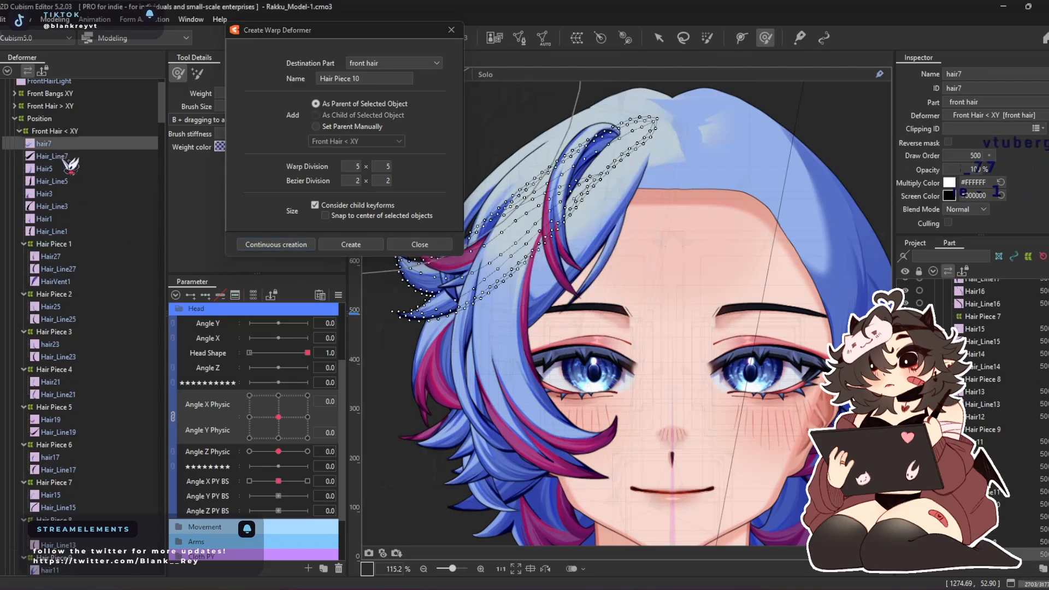
left_click(60, 156, "ctrl")
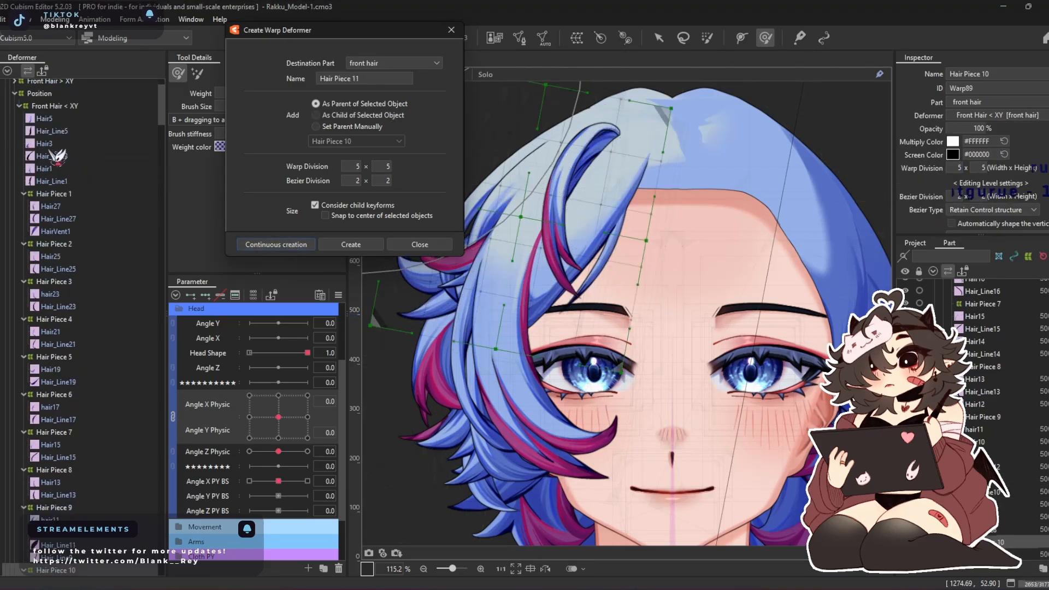
left_click(56, 128)
left_click(50, 118)
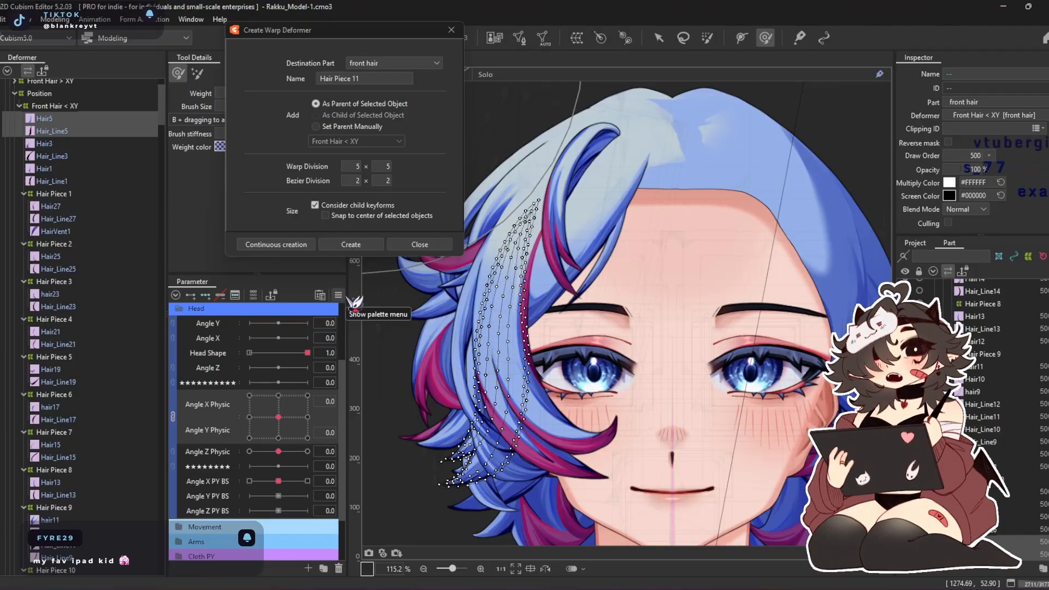
left_click(303, 244)
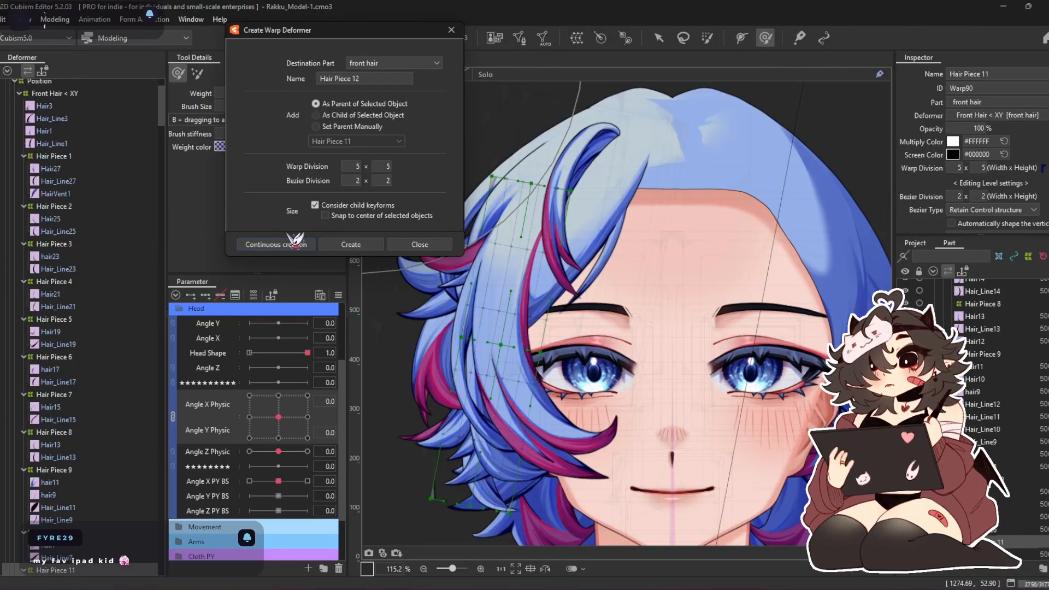
Create parent warp deformers Hair Piece 12 for Hair3 and Hair_Line3, and Hair Piece 13 for Hair1 and Hair_Line1, ending deformer creation
left_click(77, 109)
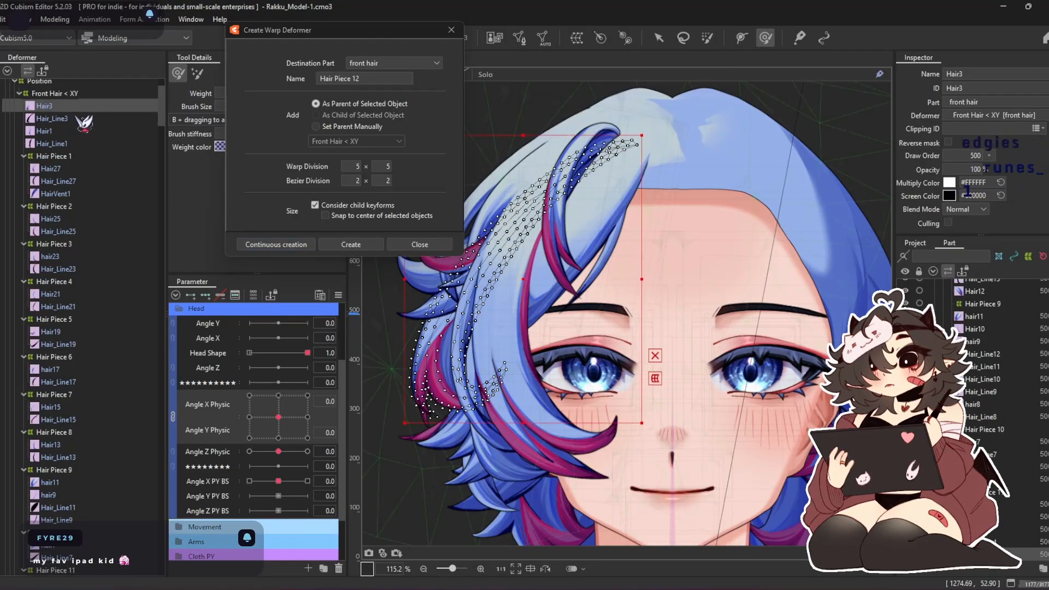
left_click(79, 119, "ctrl")
left_click(295, 244)
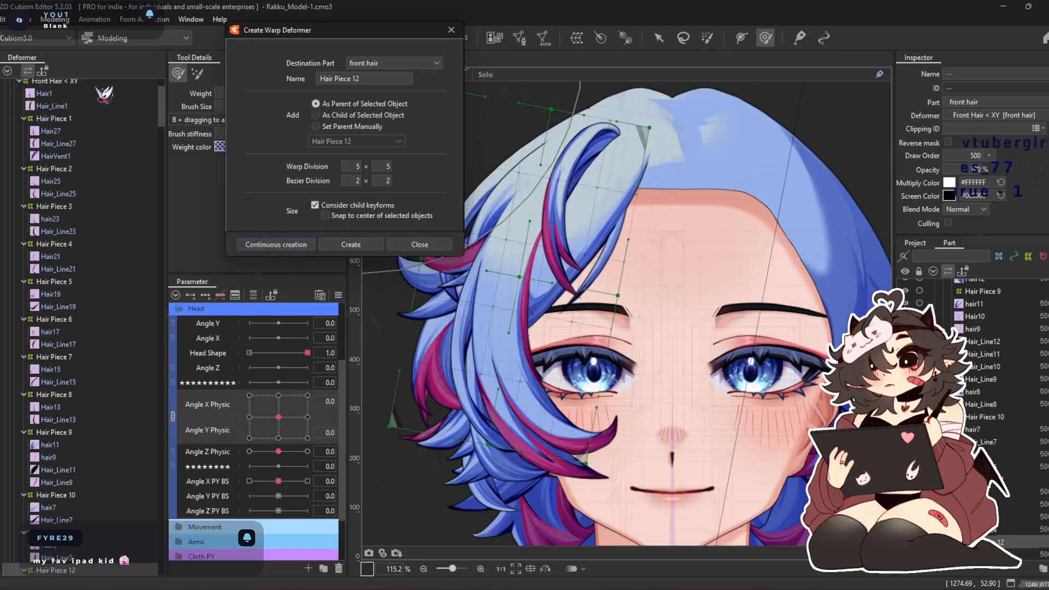
left_click(77, 93)
left_click(82, 106, "ctrl")
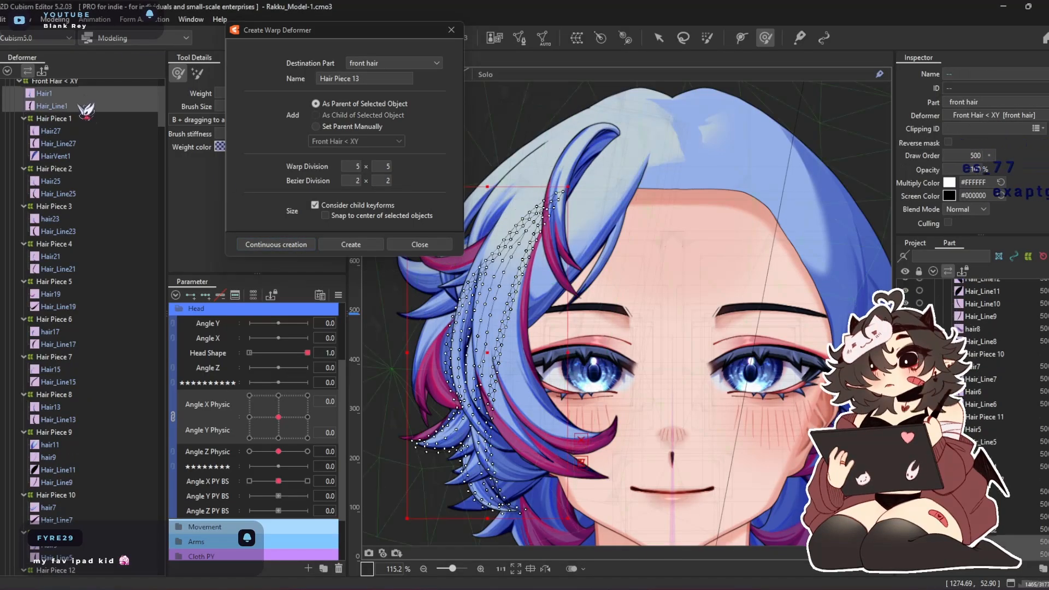
left_click(294, 245)
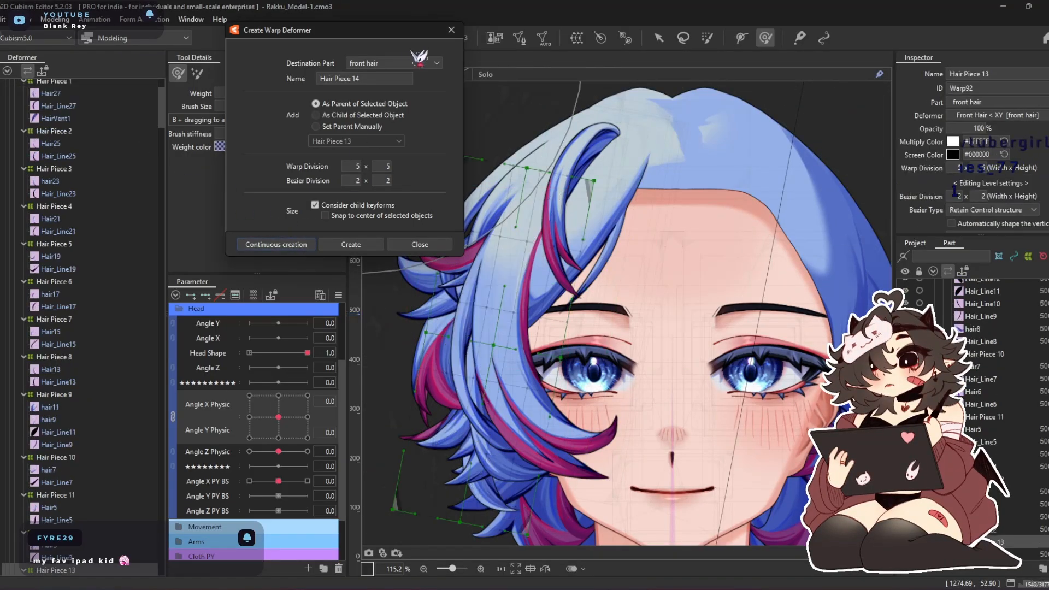
left_click(453, 31)
Select the Hair Piece 1 deformer and unlink the combined Angle X Physic and Angle Y Physic parameters
scroll(116, 119, "up", 3)
left_click(65, 126)
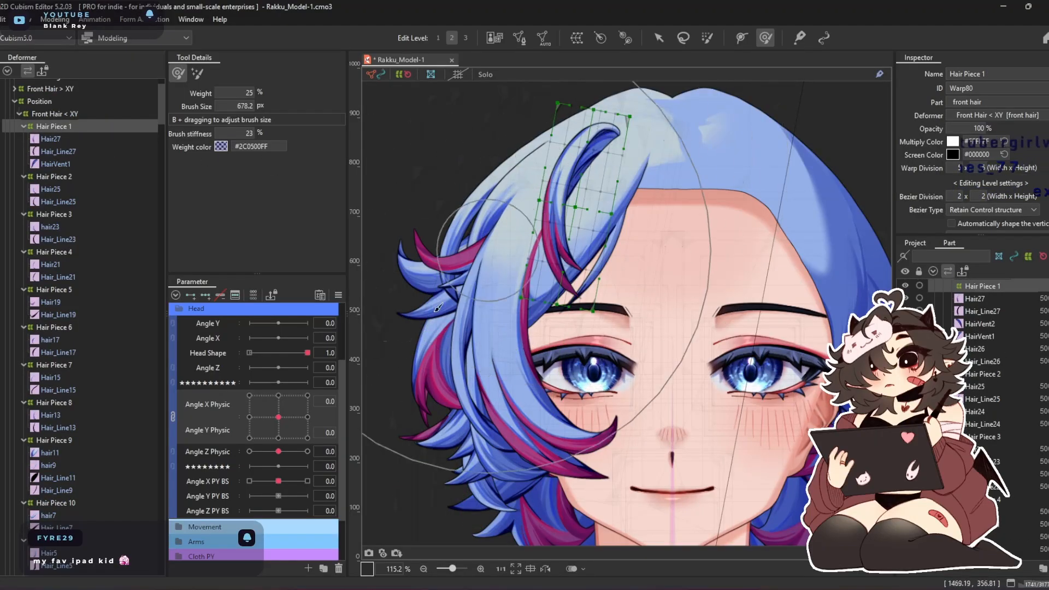
left_click(174, 417)
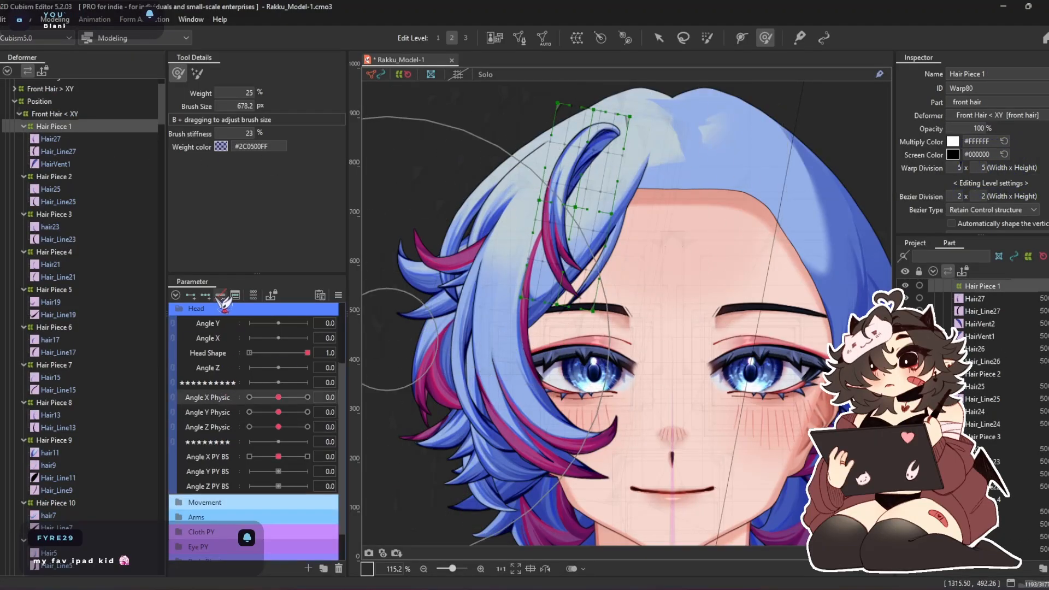
Try brushing Hair Piece 1 toward the face at Angle X Physic 30, preview -30, and return to 0
left_click(308, 397)
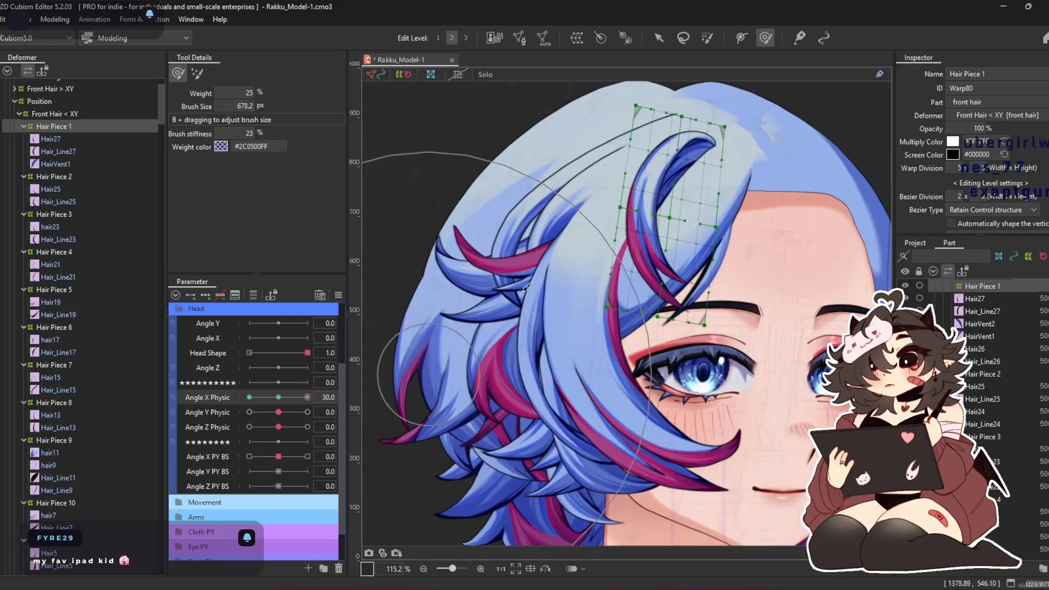
left_click(656, 41)
left_click(770, 41)
mouse_move(611, 156)
left_mouse_down()
mouse_move(637, 159)
mouse_move(637, 192)
left_mouse_up()
left_click_drag(608, 235, 636, 241)
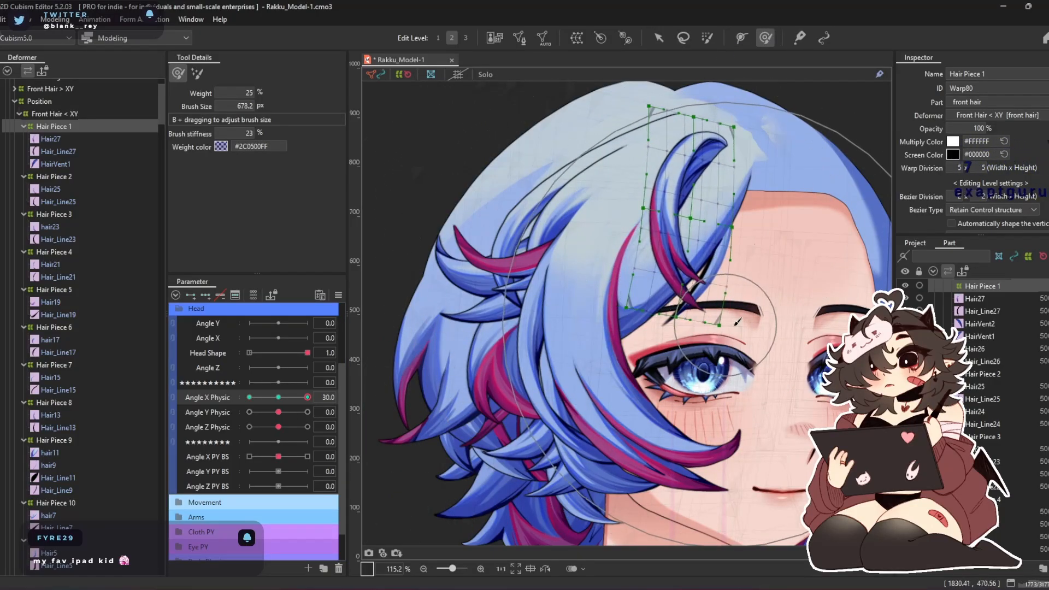
left_click_drag(306, 397, 189, 402)
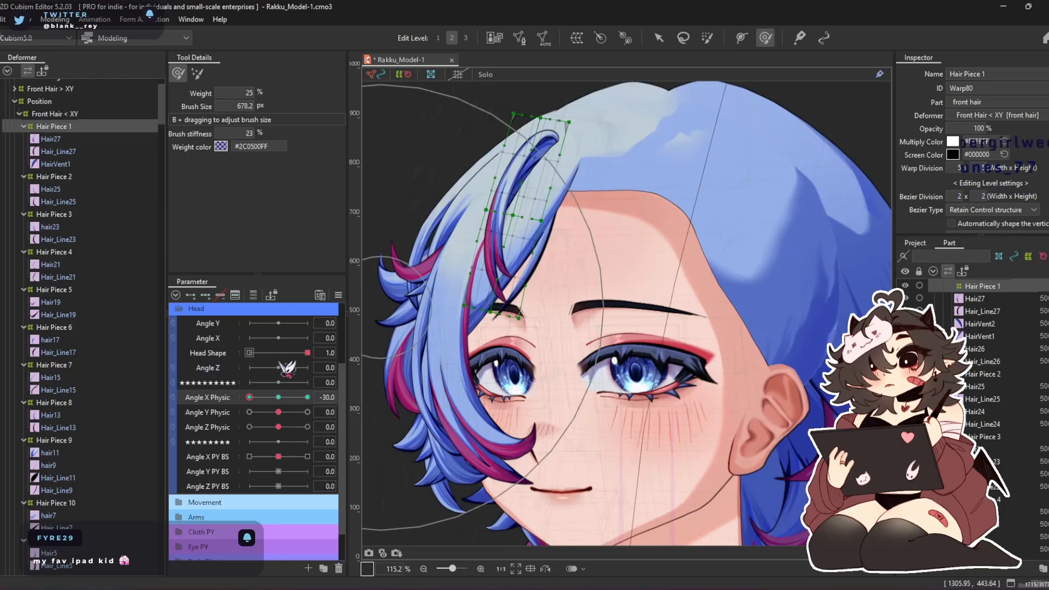
left_click(280, 397)
Enlarge Hair Piece 1's warp deformer well beyond its strand at the neutral pose, leaving the hair artwork unscaled
left_click(658, 38)
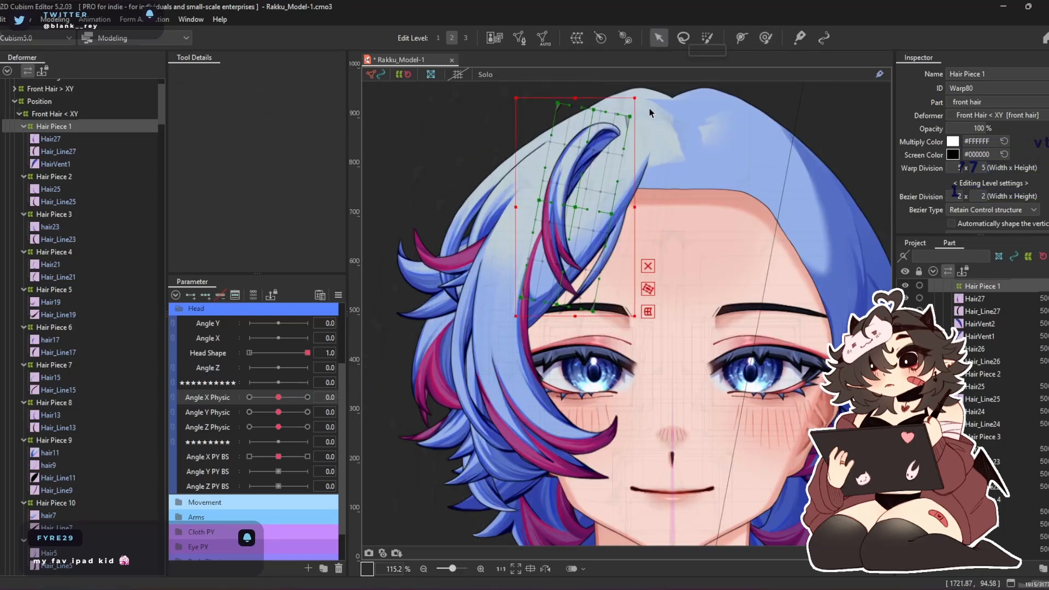
left_click_drag(513, 102, 485, 43)
left_click_drag(514, 195, 502, 197)
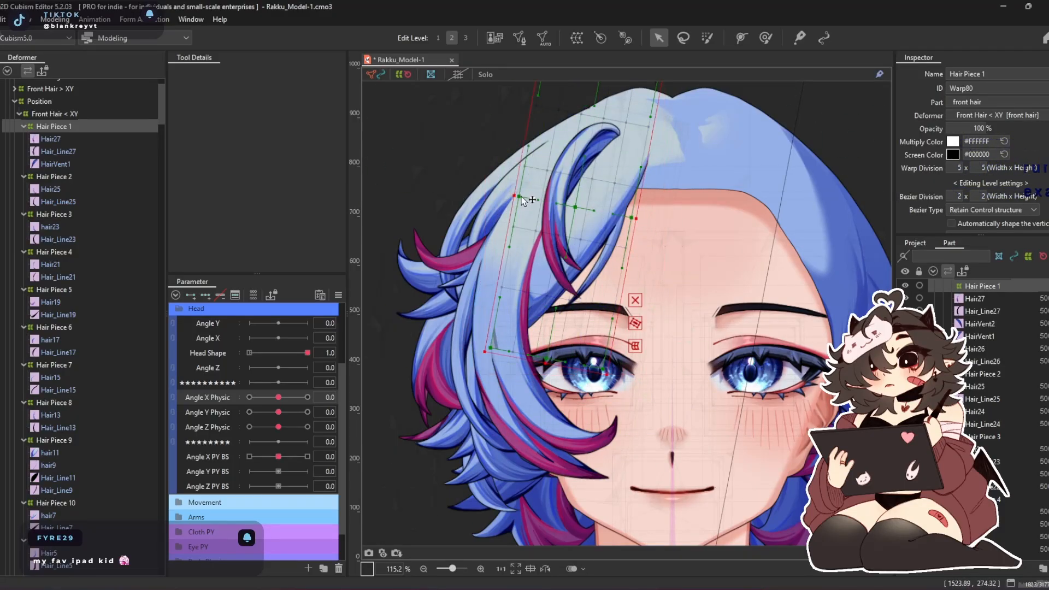
mouse_move(507, 194)
left_mouse_down()
mouse_move(480, 191)
mouse_move(491, 198)
left_mouse_up()
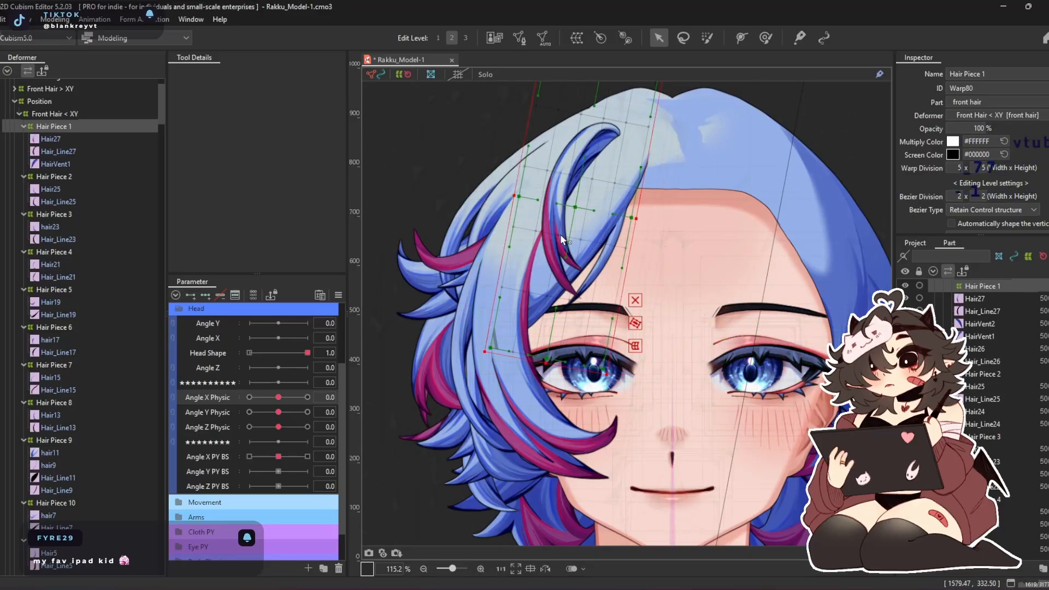
left_click_drag(510, 196, 476, 189)
left_click_drag(627, 221, 570, 268)
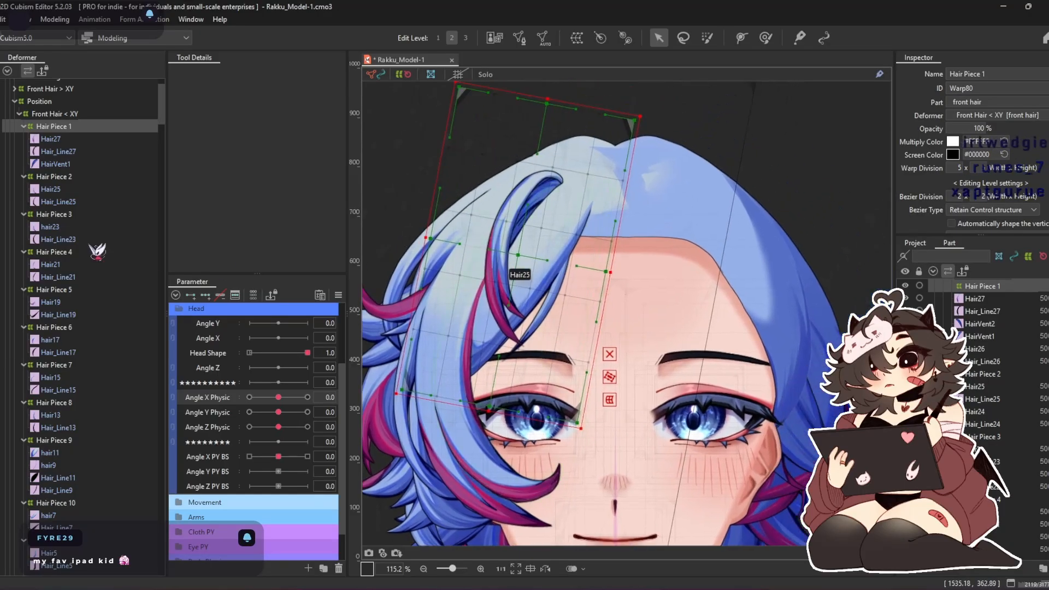
At Angle X Physic 30, shape Hair Piece 1 with the deform brush, reducing the brush size to about 624 px
double_click(83, 125)
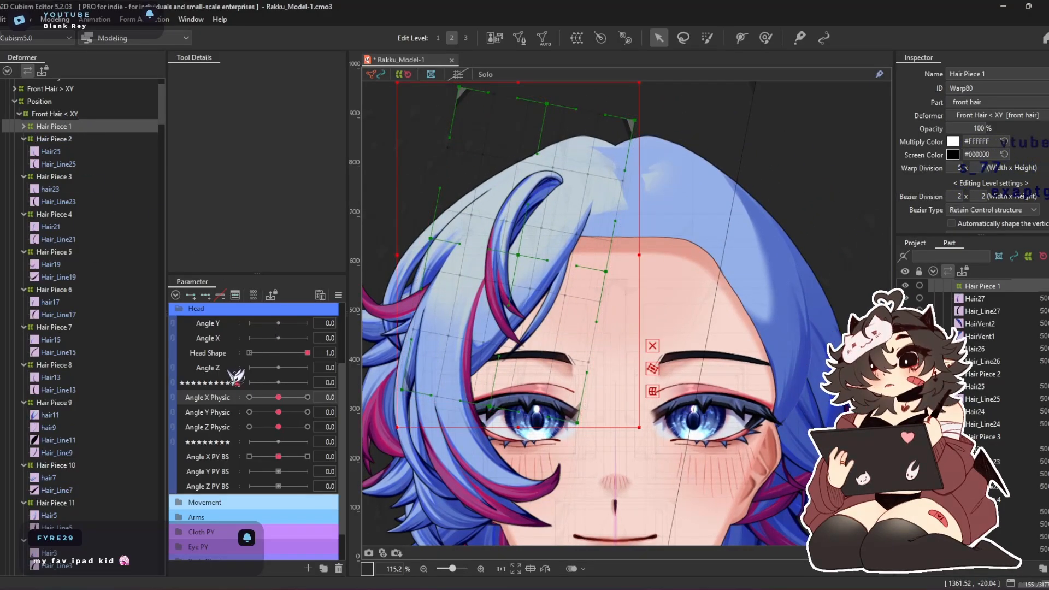
left_click(307, 397)
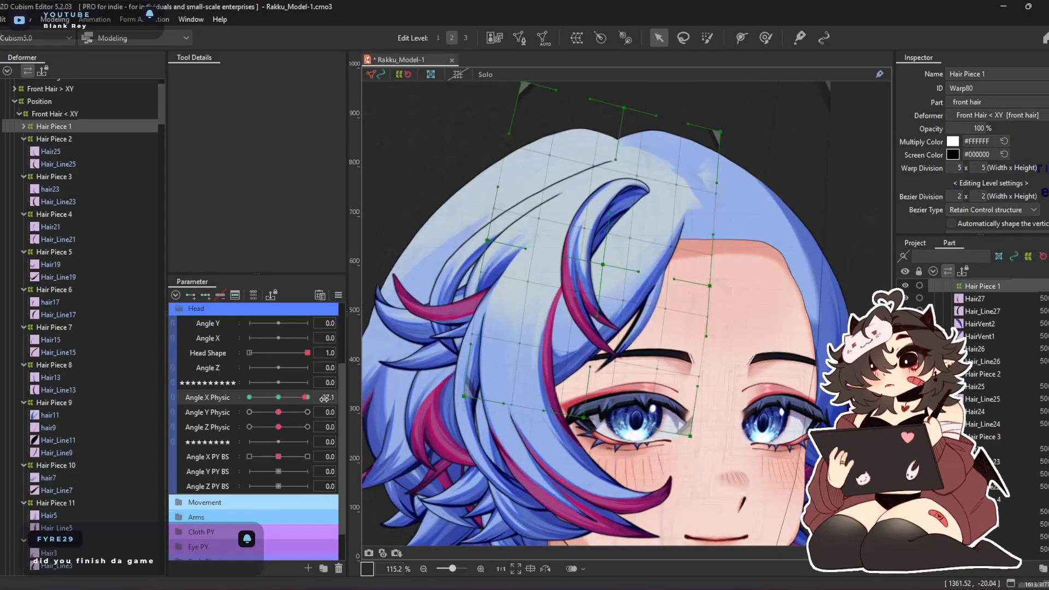
scroll(599, 281, "up", 3)
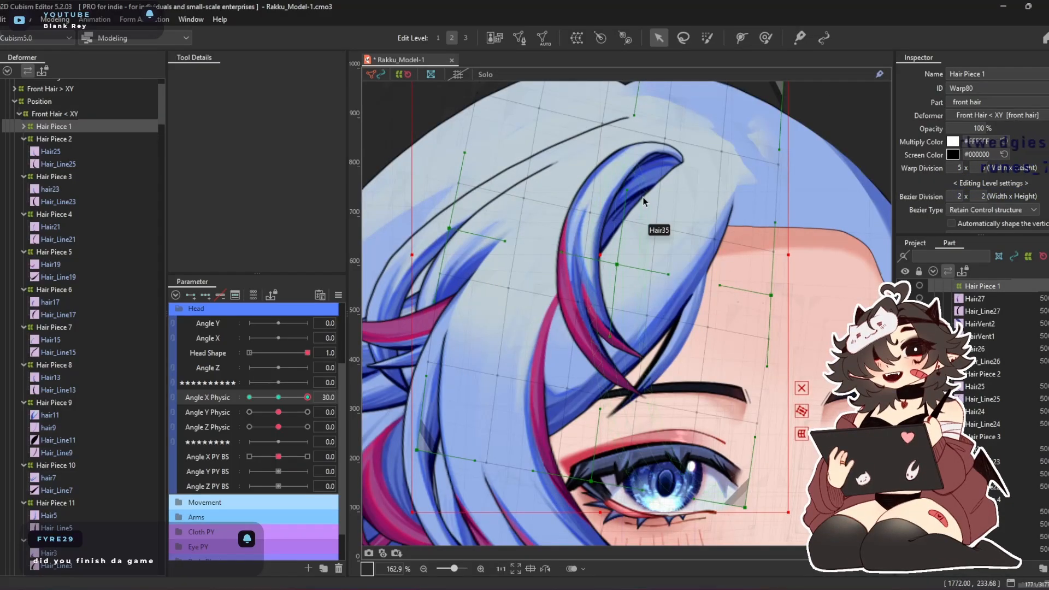
left_click(765, 37)
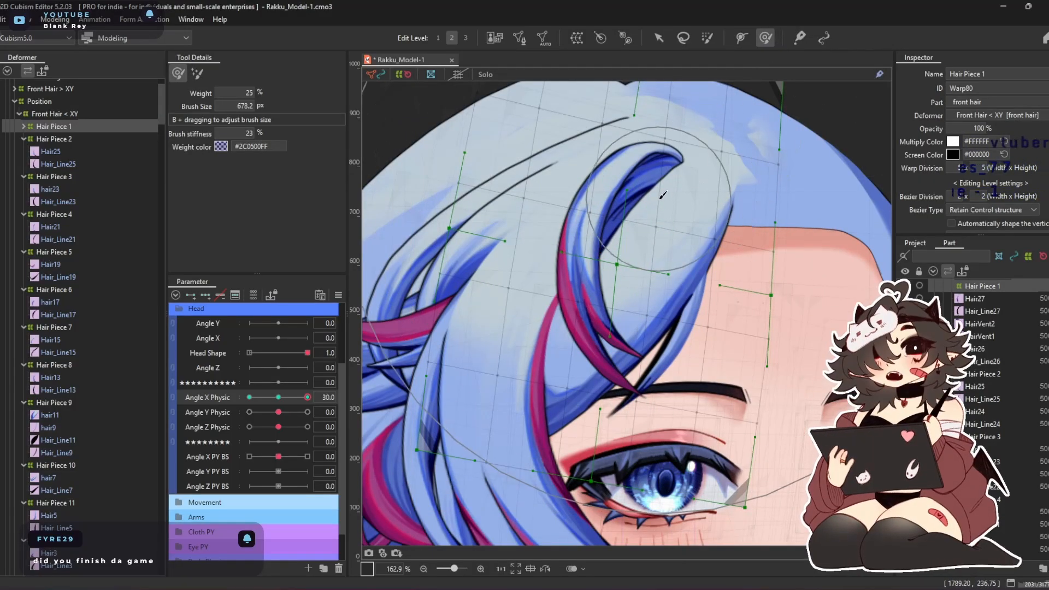
scroll(660, 197, "down", 3)
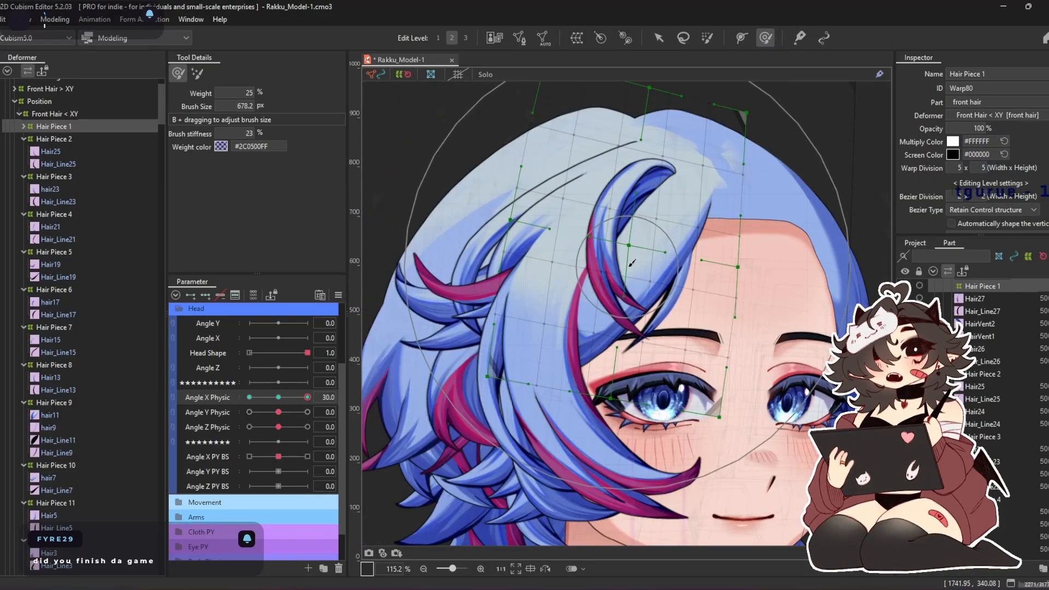
key("b")
left_click_drag(687, 337, 662, 336)
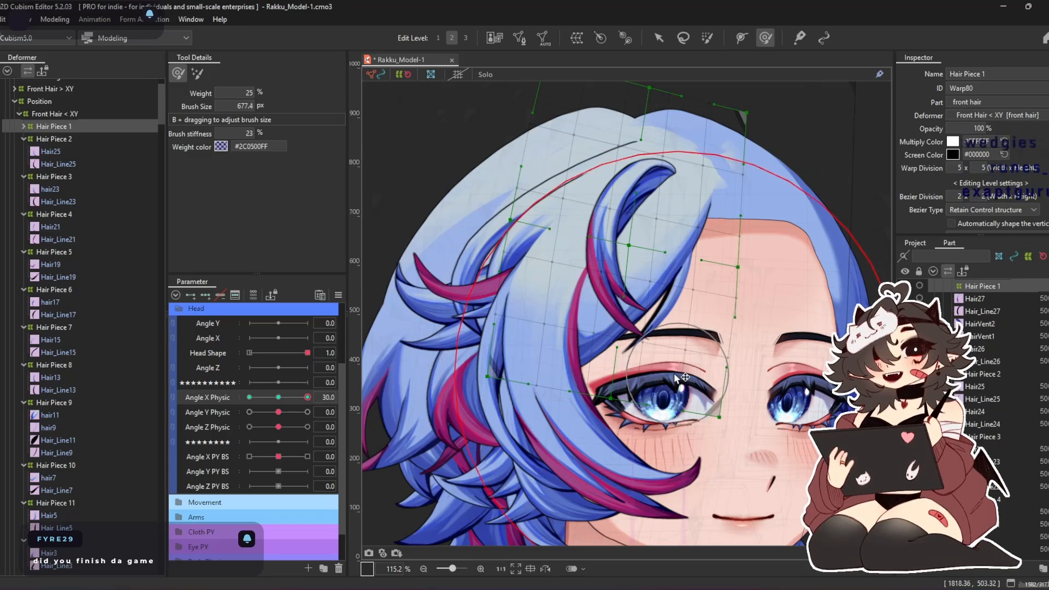
mouse_move(632, 249)
left_mouse_down()
mouse_move(587, 231)
mouse_move(576, 202)
mouse_move(602, 199)
mouse_move(532, 205)
mouse_move(557, 205)
left_mouse_up()
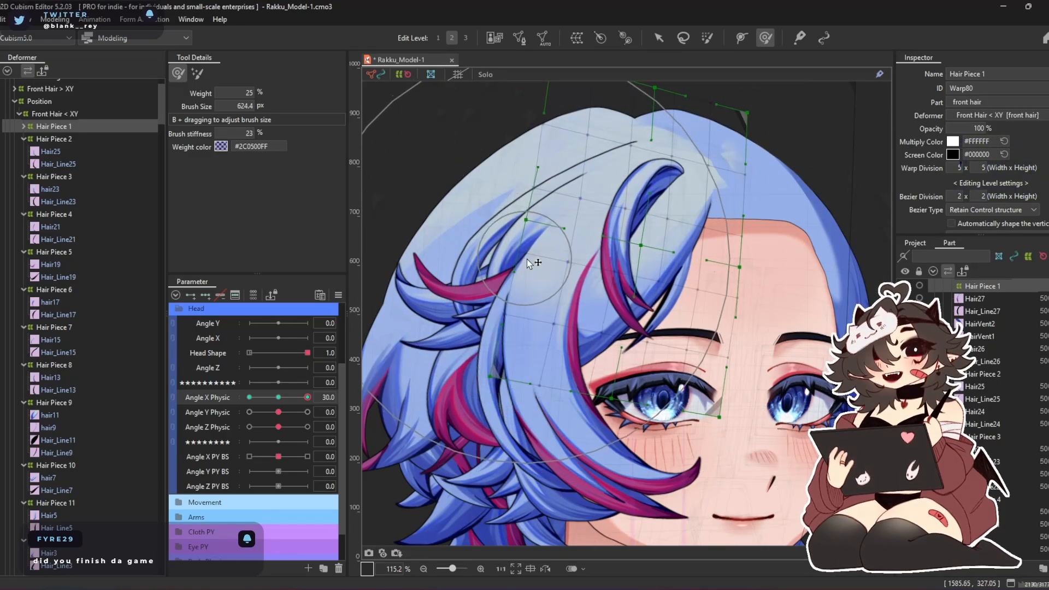
left_click_drag(537, 258, 552, 258)
left_click_drag(807, 228, 780, 228)
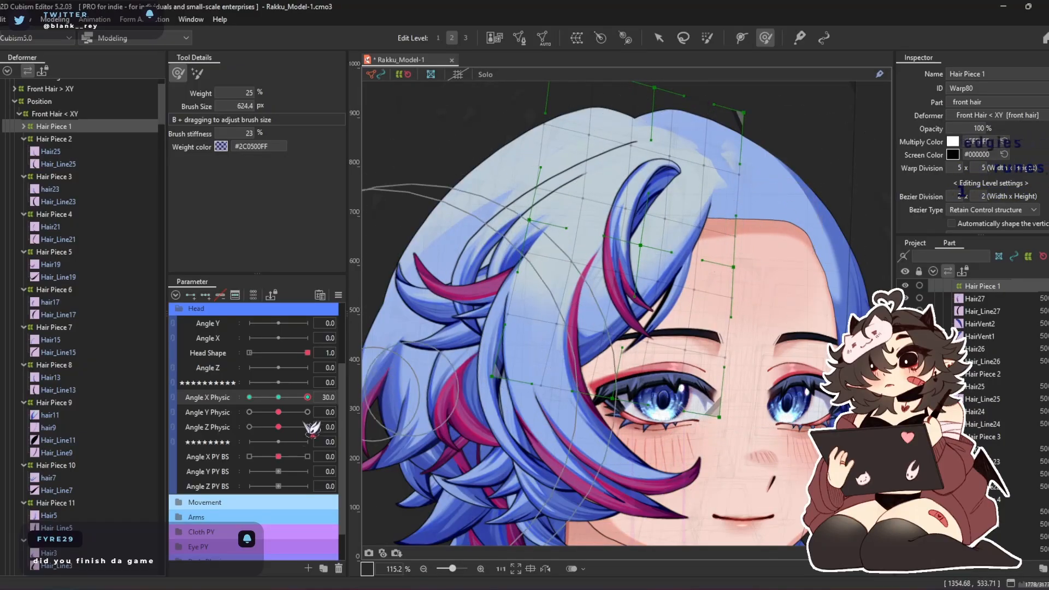
At Angle X Physic -30, brush Hair Piece 1 outward away from the face, check the Angle X Physic range and return to 0
left_click_drag(307, 398, 250, 386)
left_click_drag(454, 239, 561, 264)
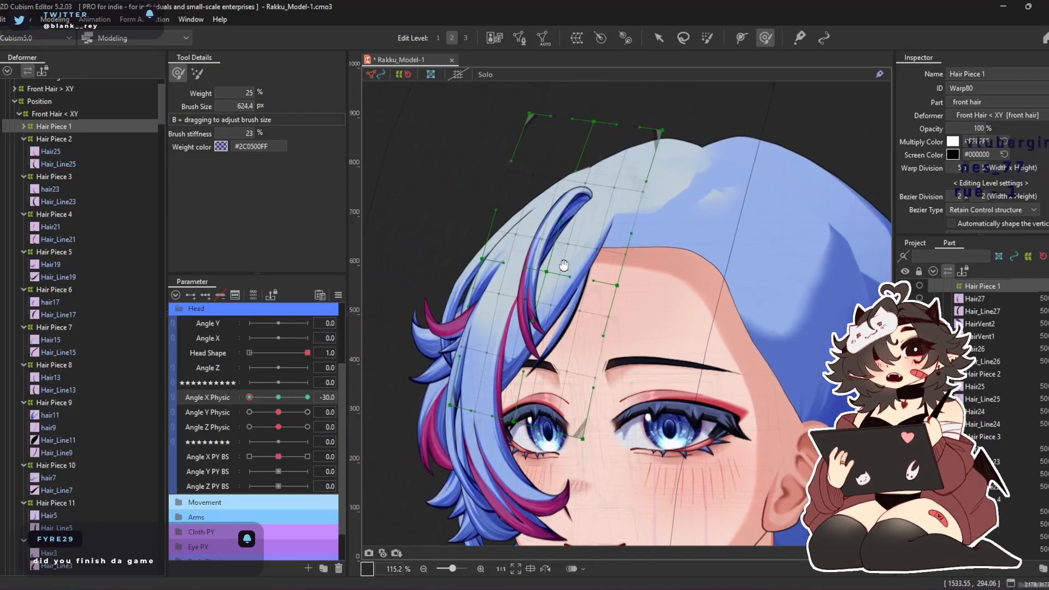
left_click_drag(612, 338, 589, 334)
left_click_drag(468, 239, 409, 243)
left_click_drag(445, 191, 425, 179)
left_click_drag(448, 235, 418, 236)
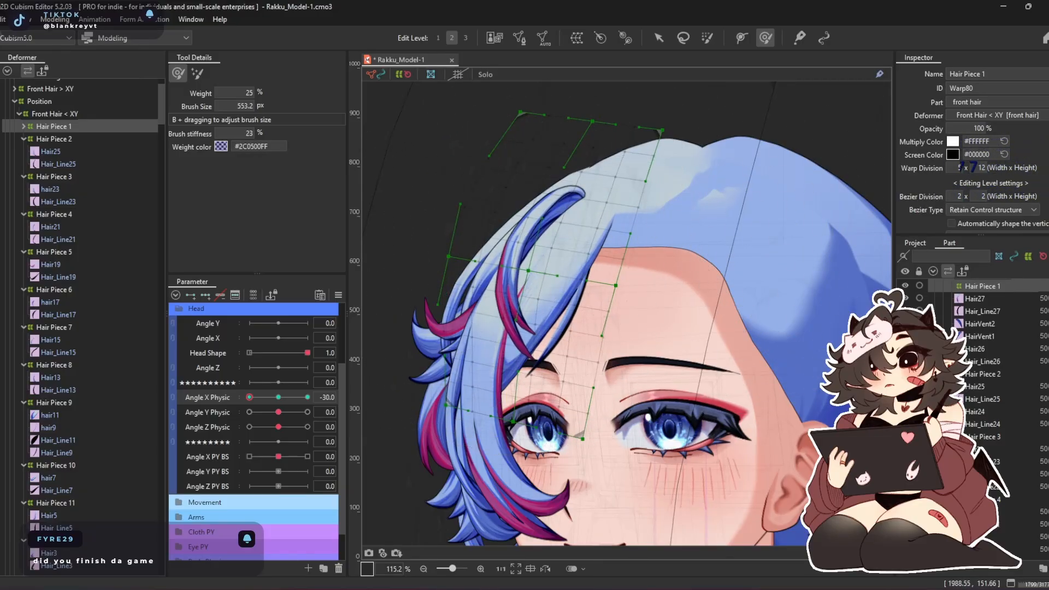
mouse_move(527, 232)
left_mouse_down()
mouse_move(427, 230)
mouse_move(404, 217)
left_mouse_up()
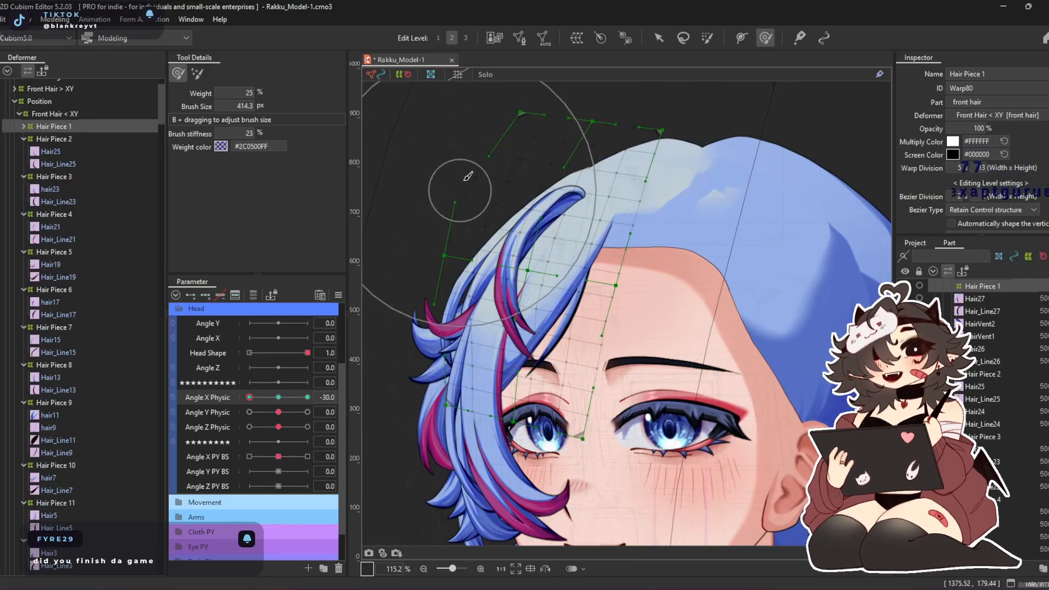
left_click_drag(485, 158, 460, 146)
left_click_drag(467, 291, 518, 301)
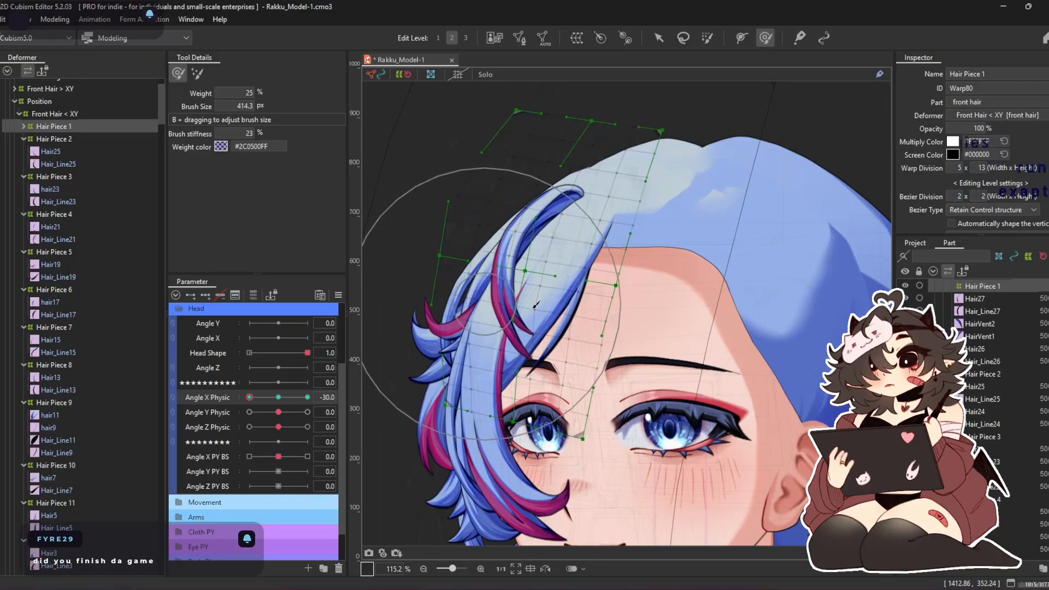
left_click_drag(260, 402, 448, 400)
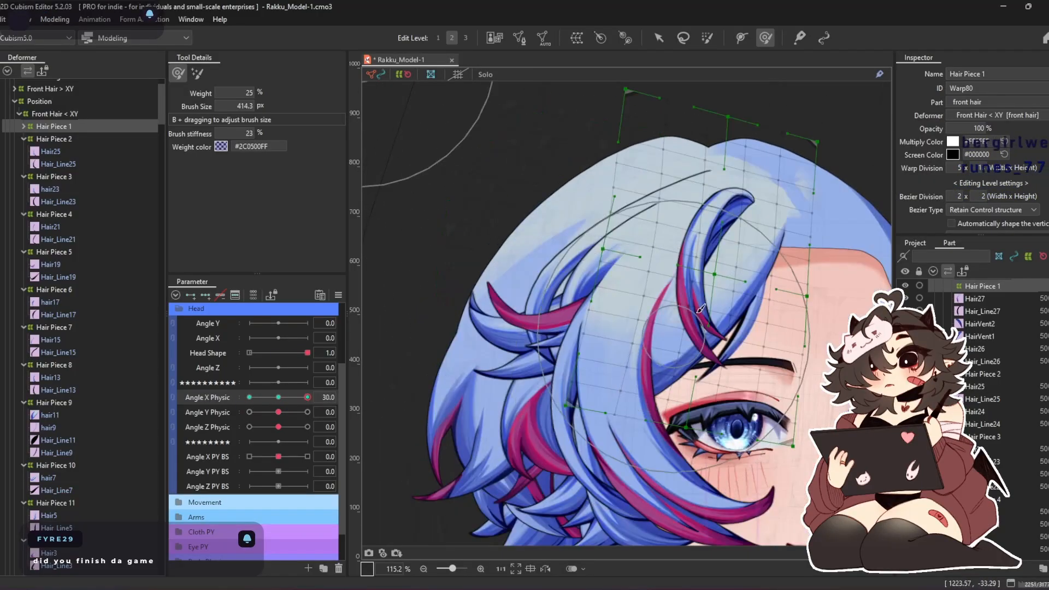
left_click_drag(307, 398, 192, 419)
left_click_drag(265, 413, 277, 401)
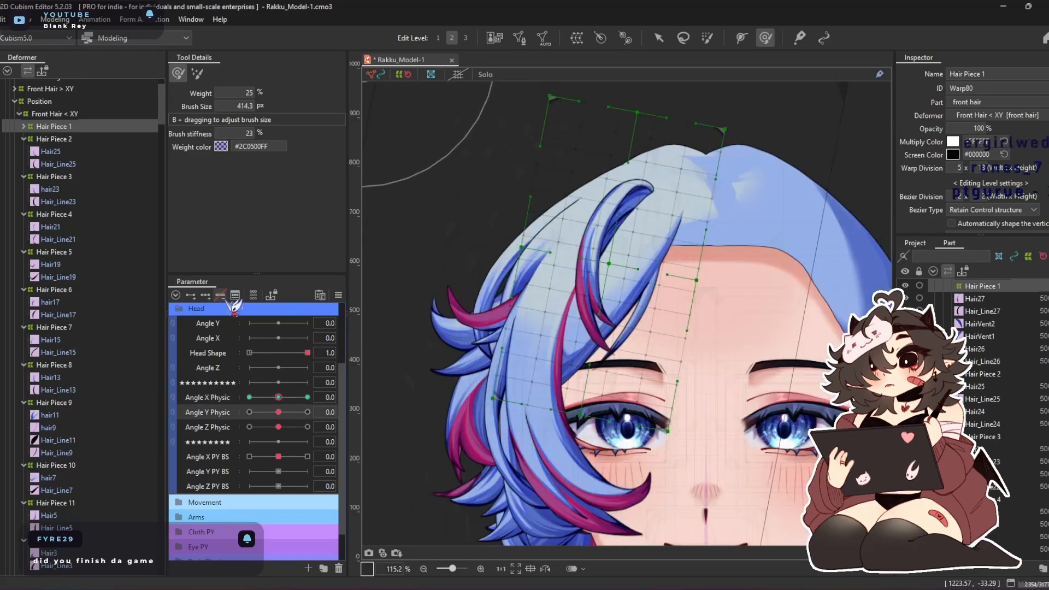
Shape Hair Piece 1 with the deform brush at Angle Y Physic 30 and -30, and return the parameter to 0
left_click(307, 412)
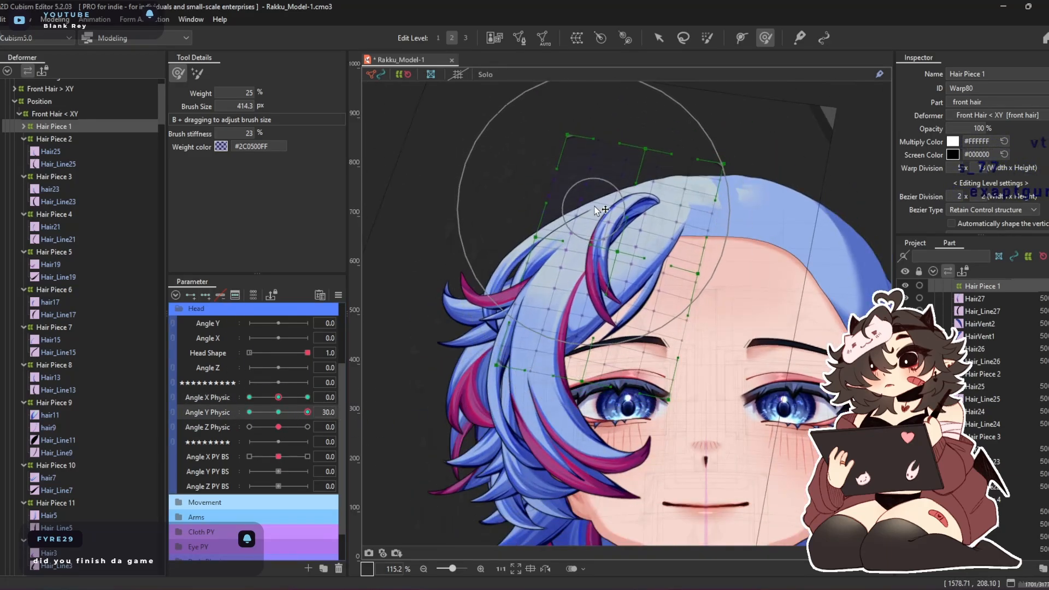
mouse_move(595, 278)
left_mouse_down()
mouse_move(623, 262)
mouse_move(626, 284)
left_mouse_up()
left_click_drag(307, 413, 163, 435)
mouse_move(597, 361)
left_mouse_down()
mouse_move(589, 405)
mouse_move(605, 327)
mouse_move(571, 412)
mouse_move(583, 484)
left_mouse_up()
mouse_move(251, 412)
left_mouse_down()
mouse_move(328, 413)
mouse_move(217, 447)
mouse_move(351, 440)
mouse_move(245, 428)
left_mouse_up()
Link Angle X Physic with Angle Y Physic into a combined parameter and synthesize the corner shapes for Hair Piece 1
left_click(213, 409)
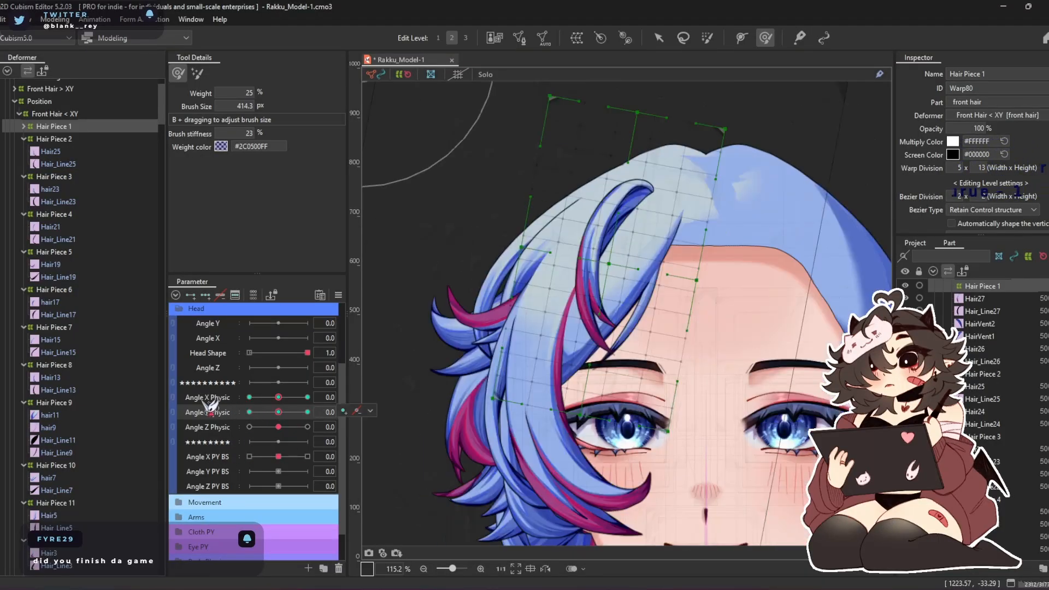
left_click(173, 398)
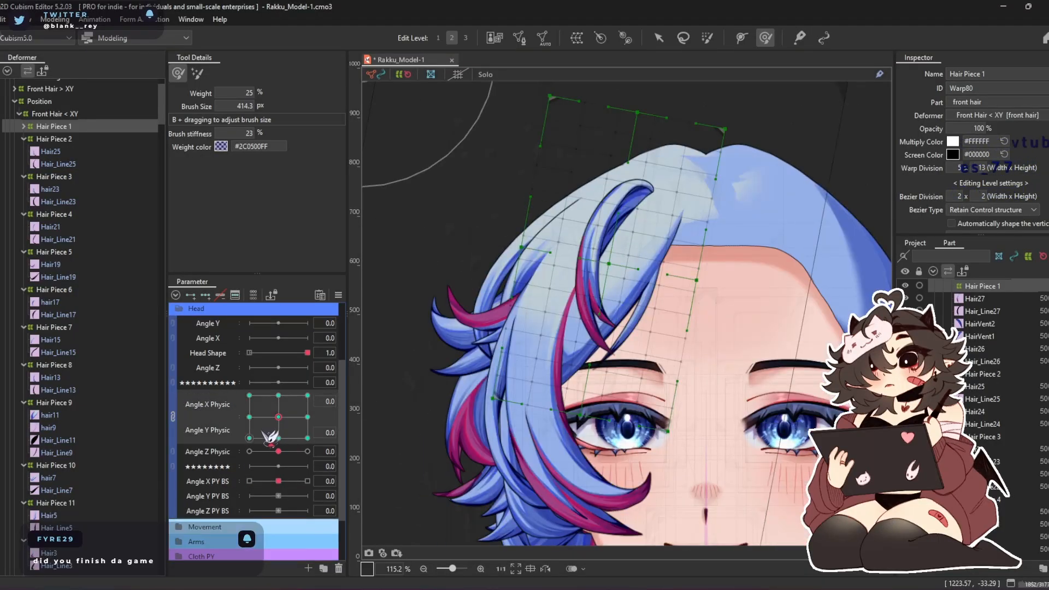
left_click(339, 295)
left_click(480, 367)
left_click(493, 403)
Check Hair Piece 1 at the two Angle X Physic -30 corners and brush its upper area inward at Angle Y Physic 30
left_click_drag(301, 420, 234, 447)
mouse_move(468, 399)
left_mouse_down()
mouse_move(436, 423)
mouse_move(481, 299)
mouse_move(463, 369)
left_mouse_up()
left_click_drag(311, 445, 220, 363)
left_click_drag(519, 204, 538, 223)
left_click_drag(602, 182, 615, 189)
Refine Hair Piece 1 with the deform brush at the two Angle X Physic 30 corners, and return both parameters to 0
left_click_drag(250, 397, 313, 391)
mouse_move(661, 211)
left_mouse_down()
mouse_move(673, 203)
mouse_move(551, 224)
left_mouse_up()
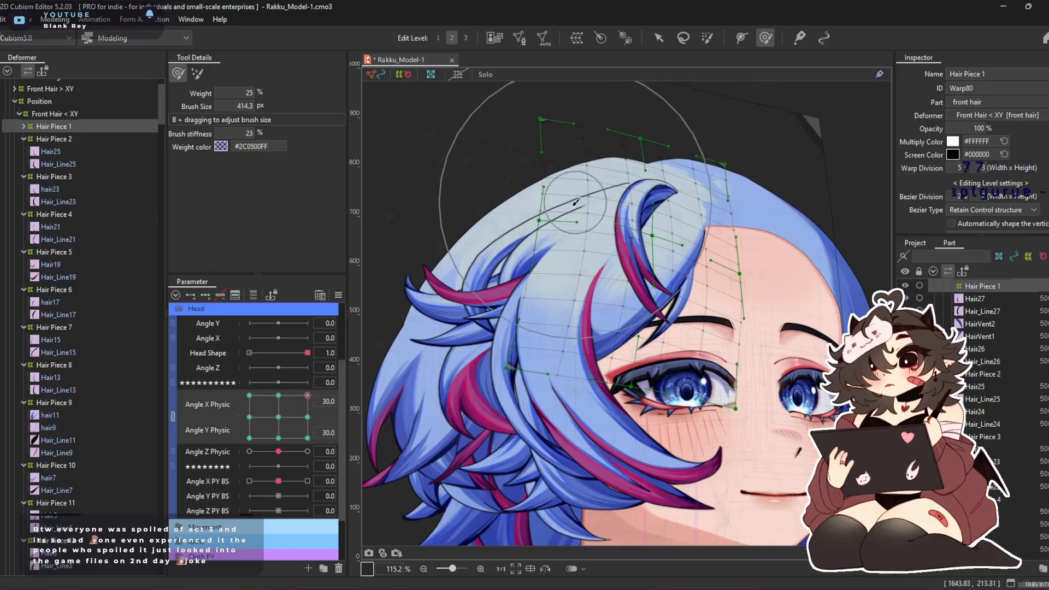
left_click(307, 437)
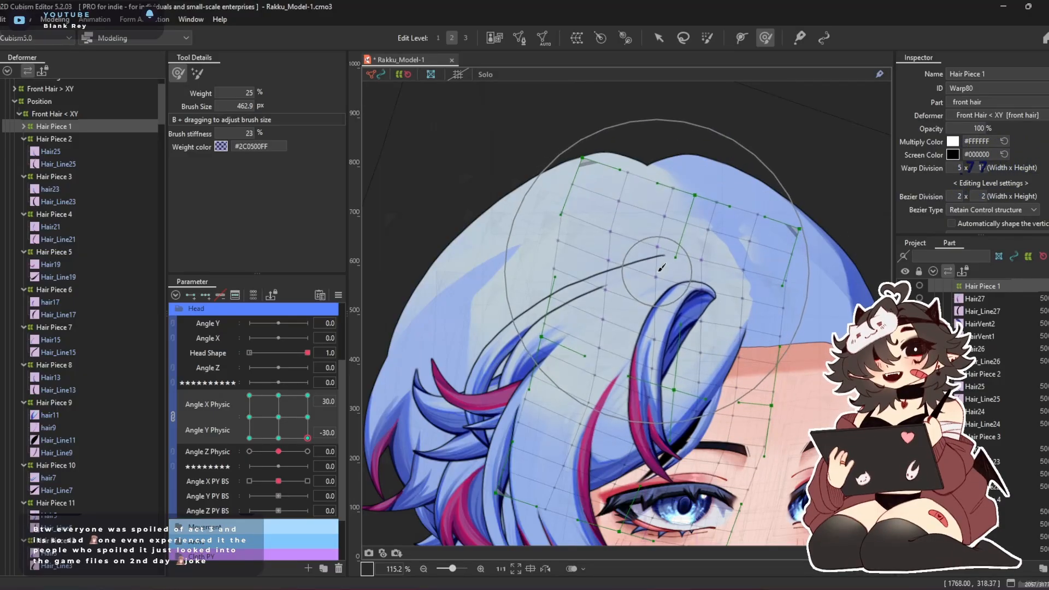
mouse_move(609, 389)
left_mouse_down()
mouse_move(603, 348)
mouse_move(603, 381)
left_mouse_up()
left_click_drag(304, 443, 249, 438)
left_click_drag(182, 473, 278, 417)
Select Hair Piece 2 and enlarge its warp deformer beyond the strand, aligning the bounding box to its tilt before widening it
left_click(81, 140)
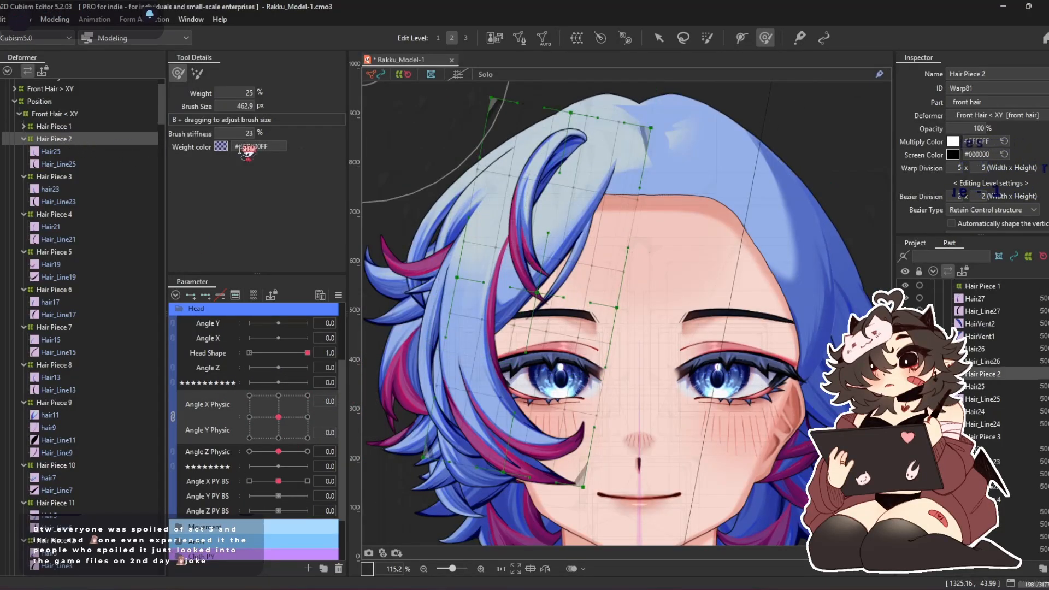
key("v")
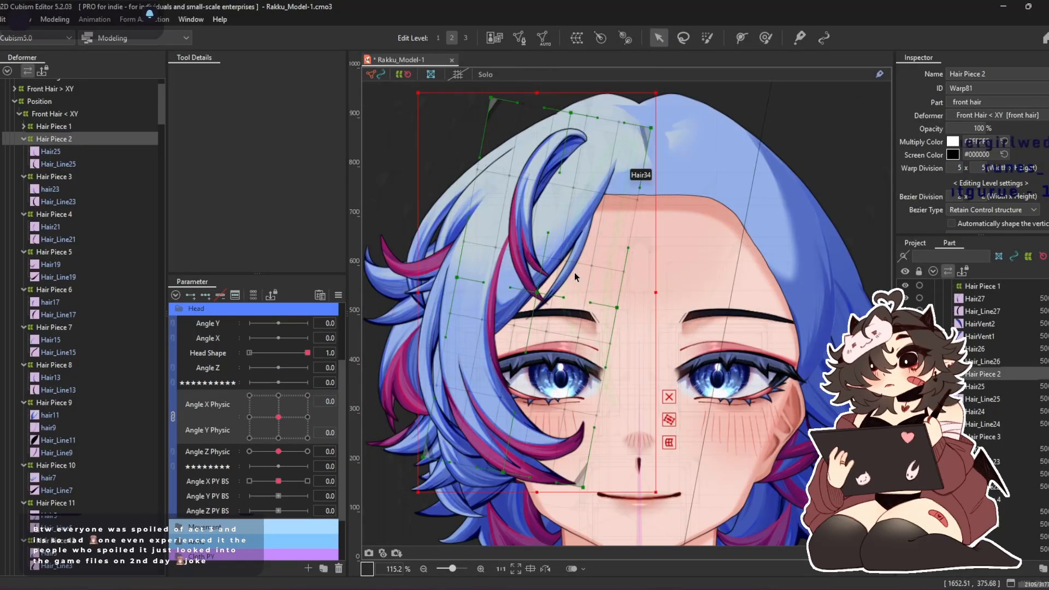
scroll(595, 286, "down", 3)
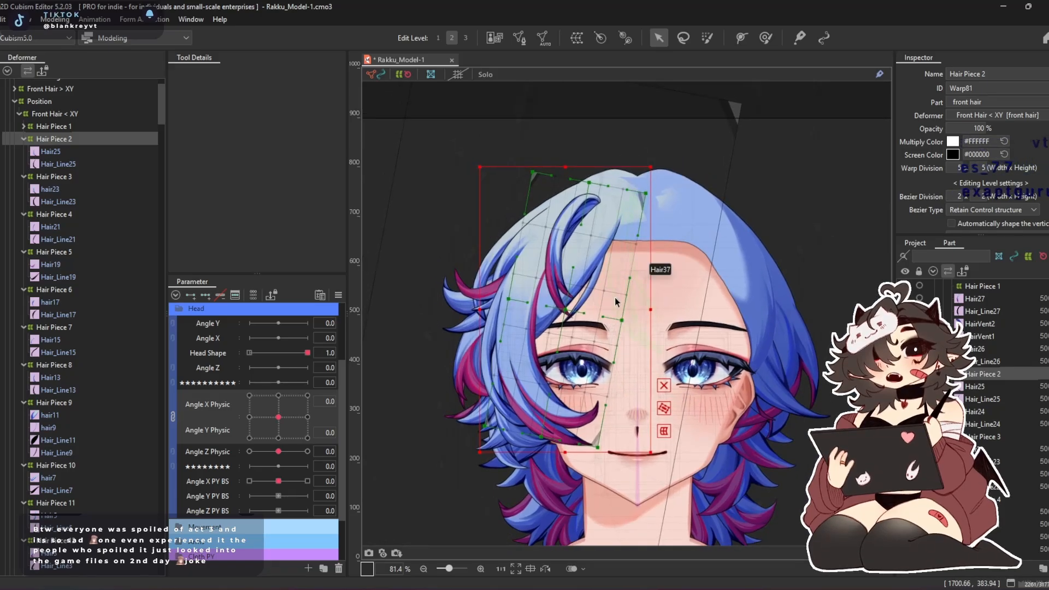
left_click_drag(481, 156, 445, 116)
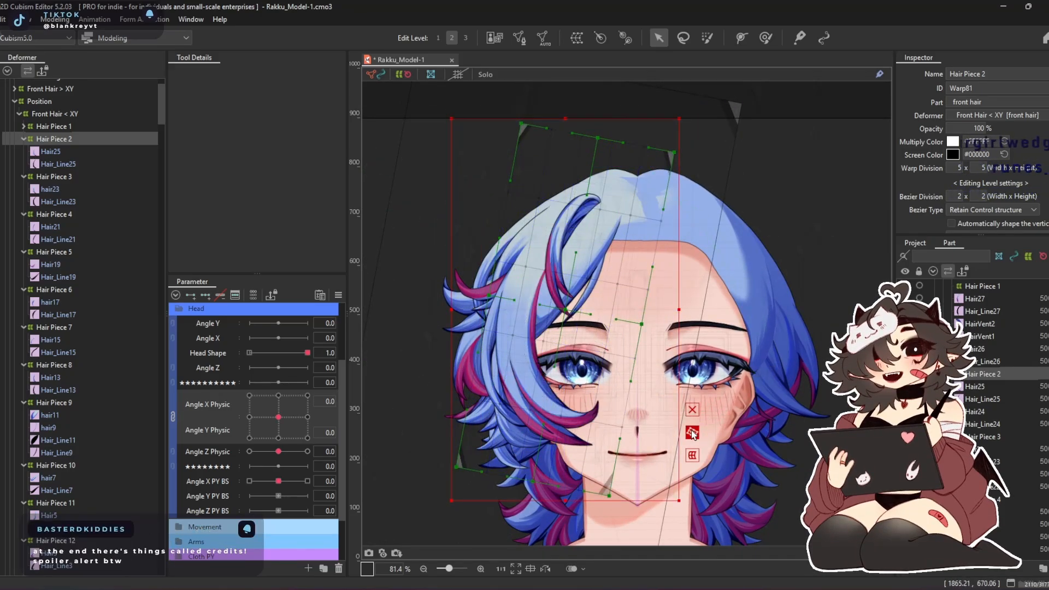
left_click_drag(692, 433, 533, 382)
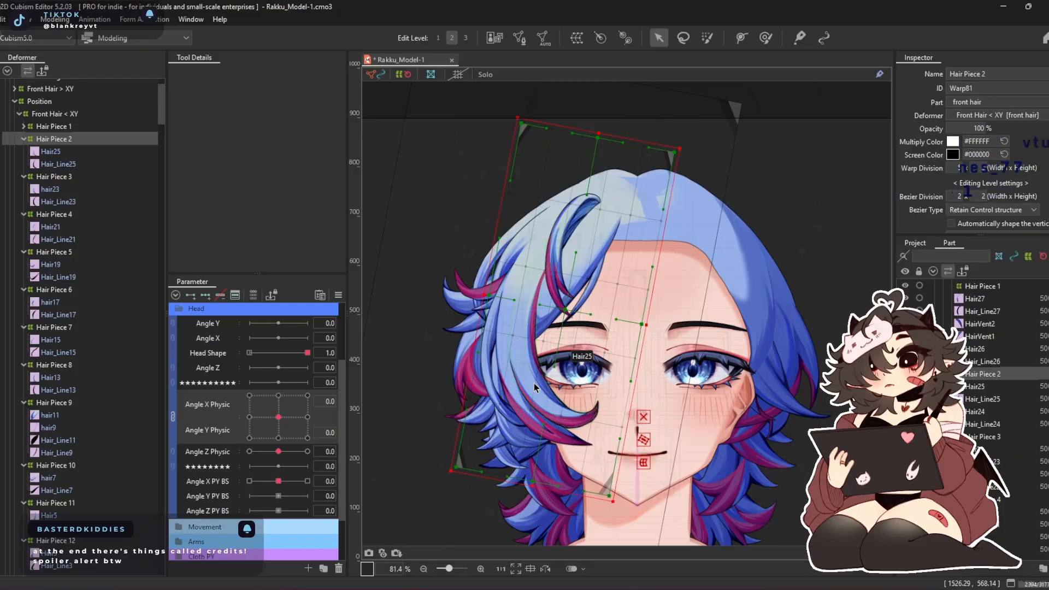
left_click_drag(487, 294, 447, 283)
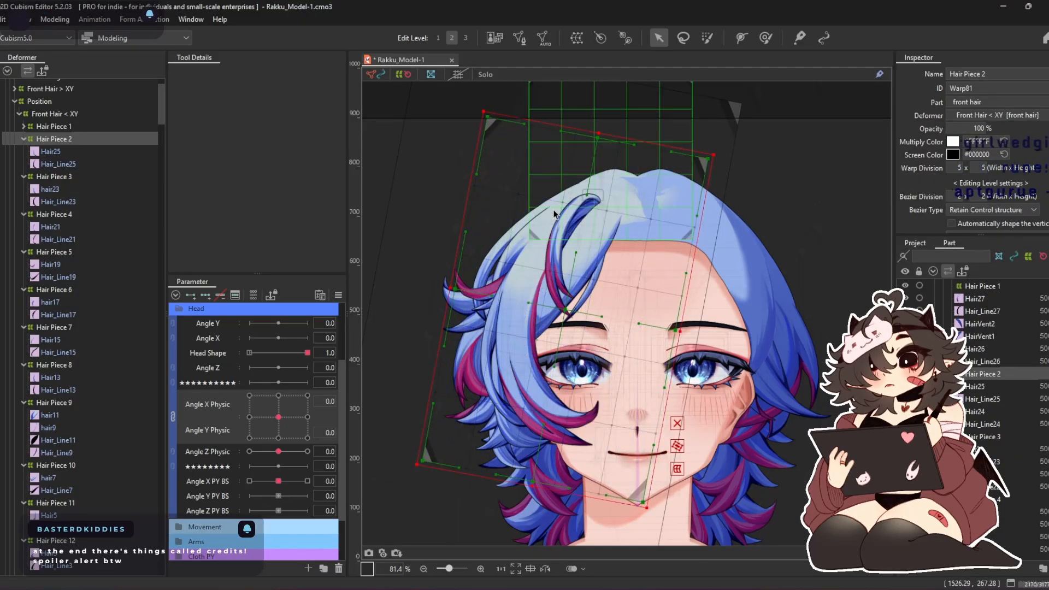
At Angle X Physic 30, Angle Y Physic 0, brush Hair Piece 2 toward the face with a deform brush of about 914 px
left_click(765, 38)
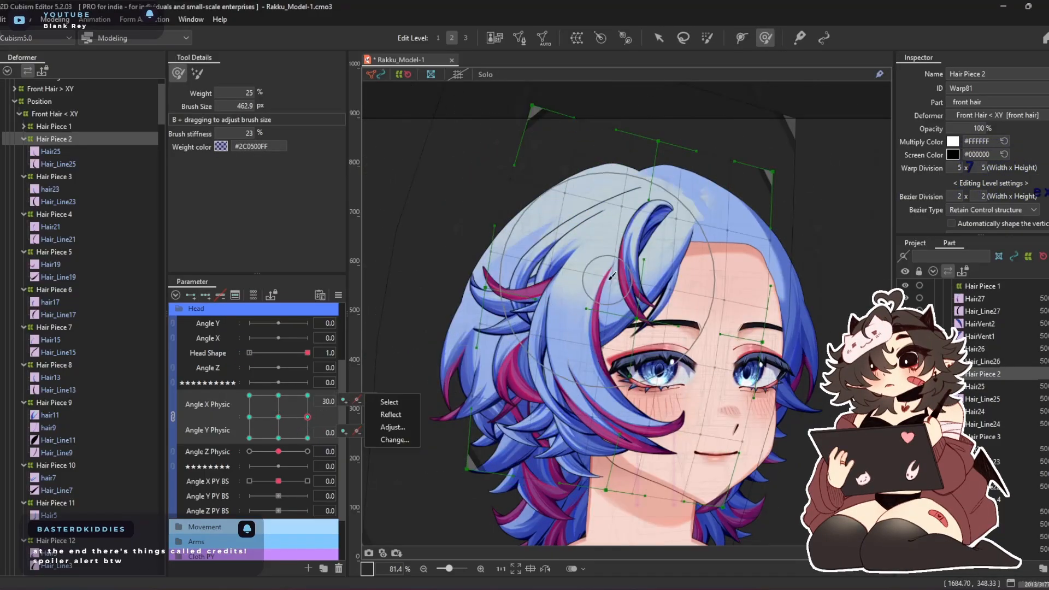
scroll(623, 314, "up", 2)
left_click_drag(634, 312, 632, 282)
left_click_drag(632, 229, 629, 192)
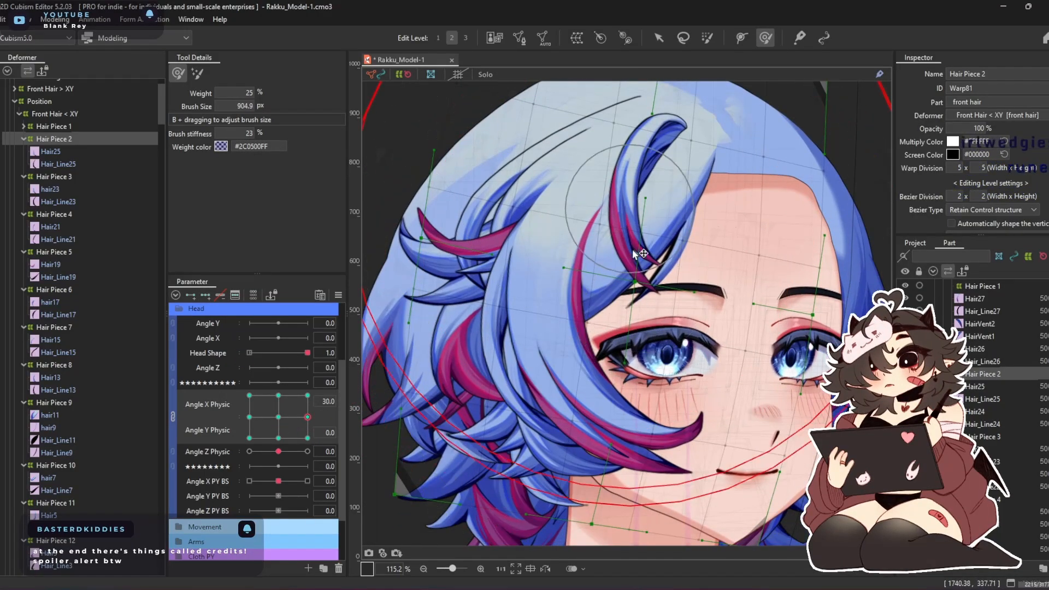
left_click_drag(519, 288, 556, 286)
left_click_drag(540, 350, 575, 345)
left_click_drag(594, 204, 610, 200)
left_click_drag(563, 132, 579, 132)
left_click_drag(618, 387, 624, 387)
left_click_drag(556, 264, 573, 261)
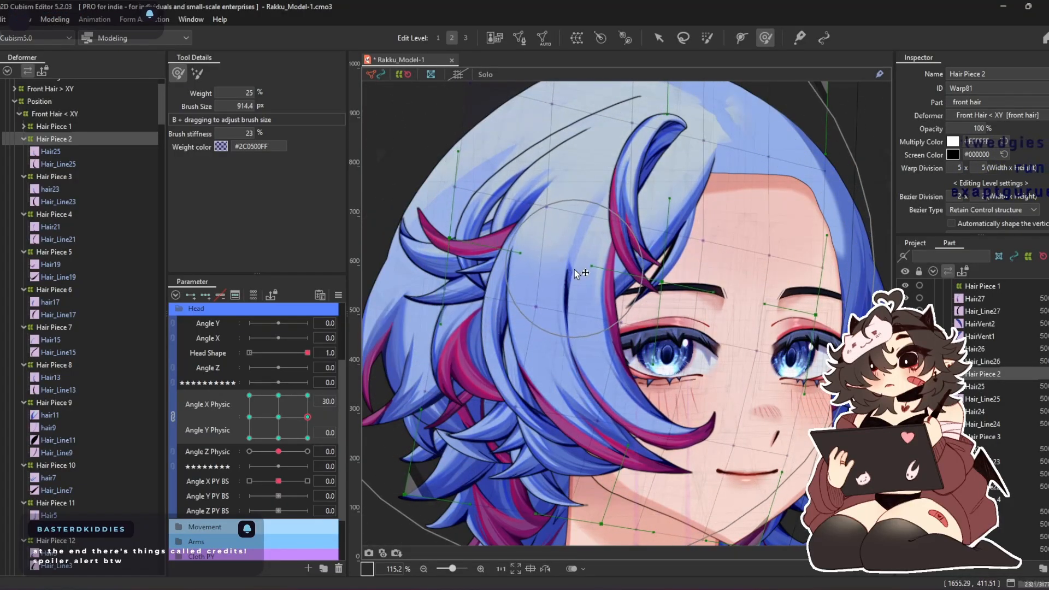
At Angle X Physic -30, Angle Y Physic 0, brush Hair Piece 2 toward the face with a brush of about 622 px
left_click(250, 417)
left_click_drag(506, 272, 561, 292)
left_click_drag(493, 311, 505, 312)
left_click_drag(512, 395, 528, 402)
left_click_drag(403, 334, 456, 334)
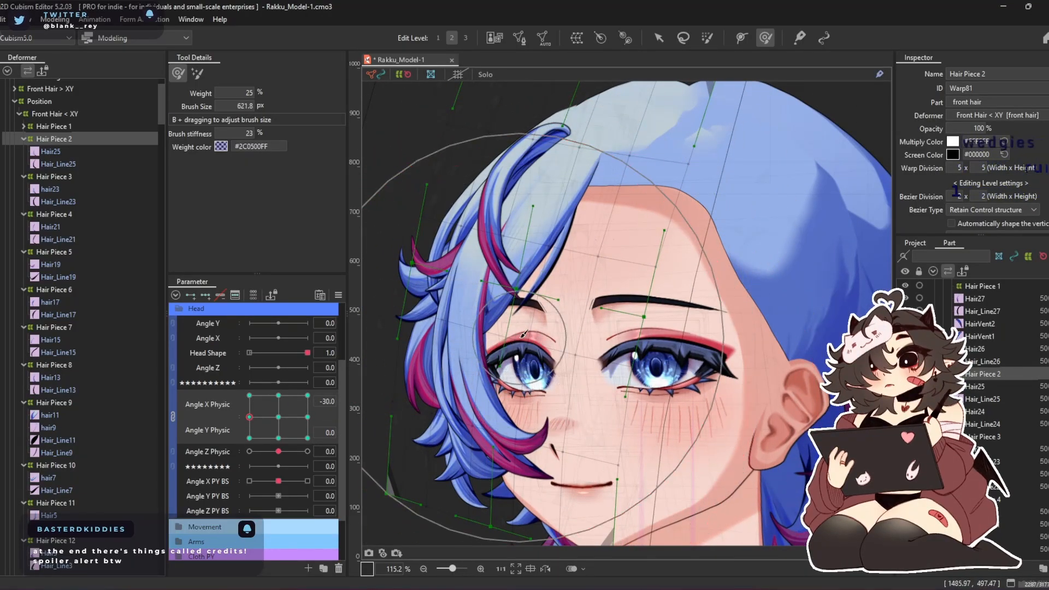
left_click_drag(486, 298, 516, 311)
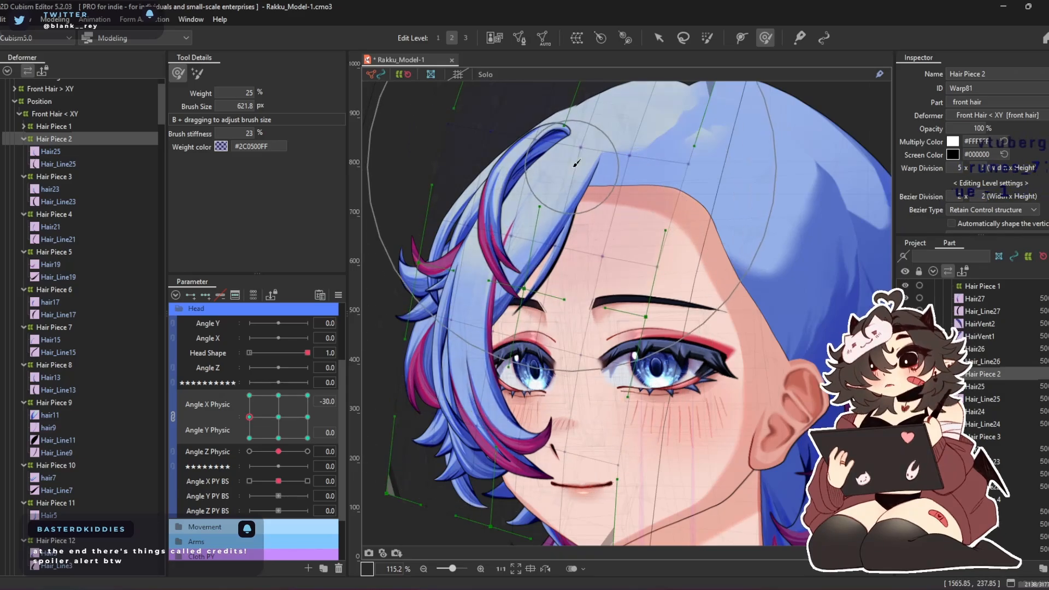
At Angle X Physic 0, Angle Y Physic 30, reshape Hair Piece 2 with a deform brush of about 791 px
left_click(278, 395)
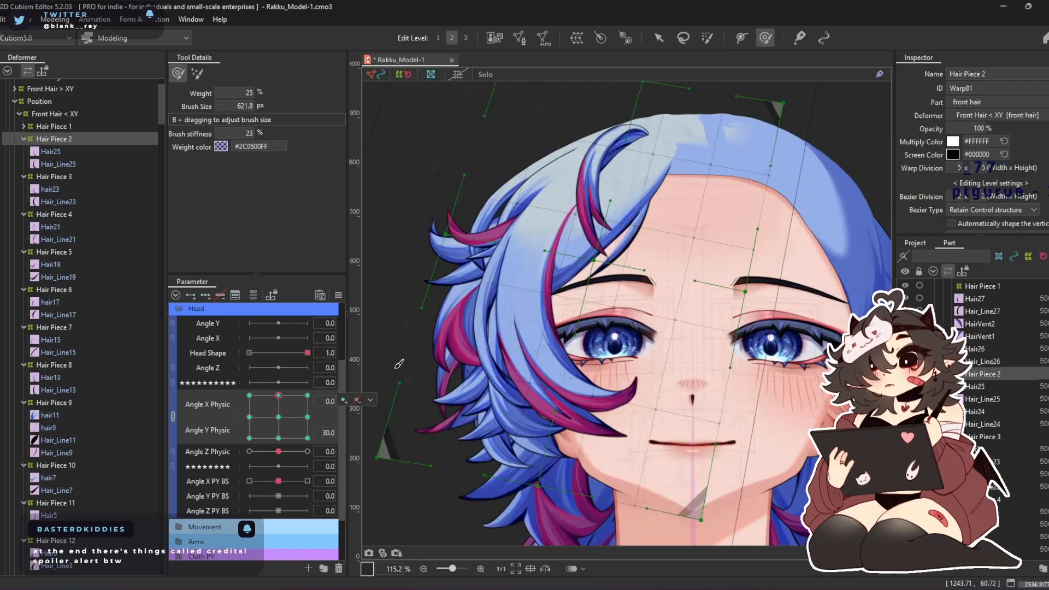
left_click_drag(631, 303, 634, 333)
left_click_drag(569, 328, 566, 294)
mouse_move(546, 170)
left_mouse_down()
mouse_move(589, 181)
mouse_move(588, 256)
left_mouse_up()
left_click_drag(527, 128, 563, 130)
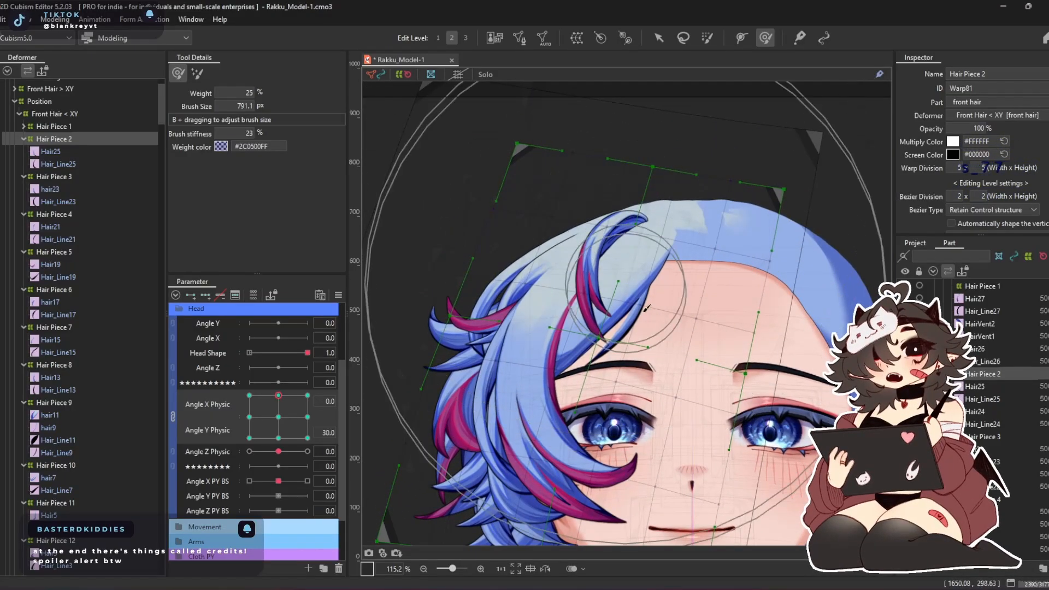
left_click_drag(653, 334, 666, 262)
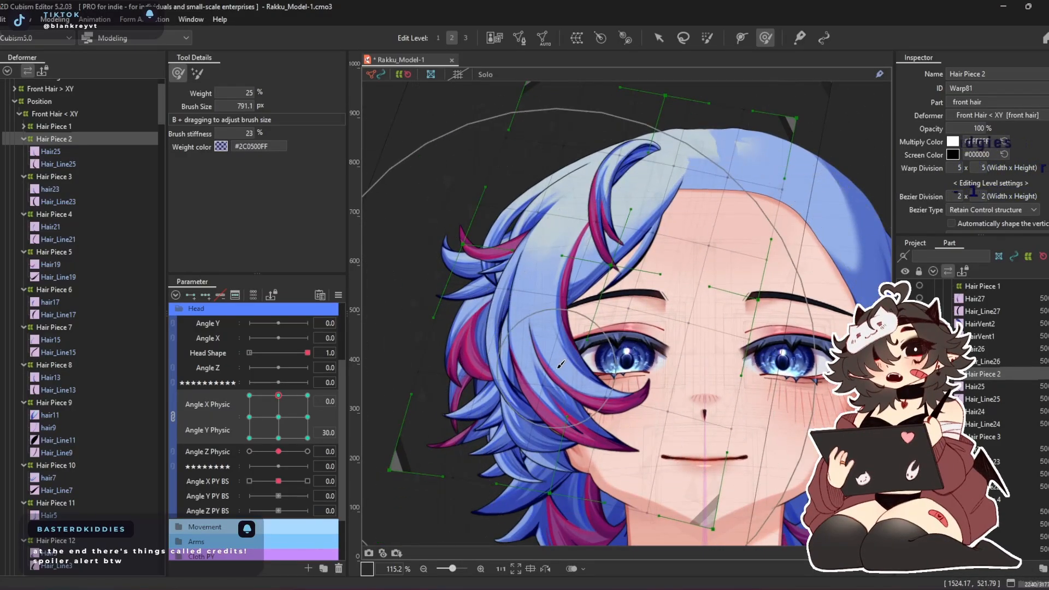
At Angle X Physic 0, Angle Y Physic -30, brush Hair Piece 2 downward over the cheek
left_click(279, 437)
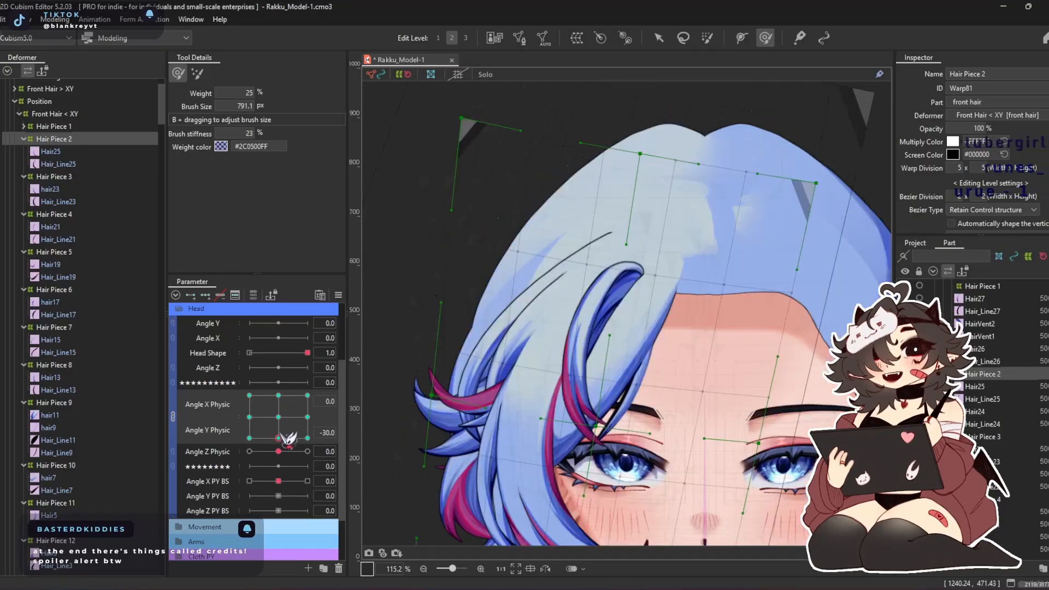
left_click_drag(665, 389, 649, 272)
left_click_drag(558, 293, 555, 350)
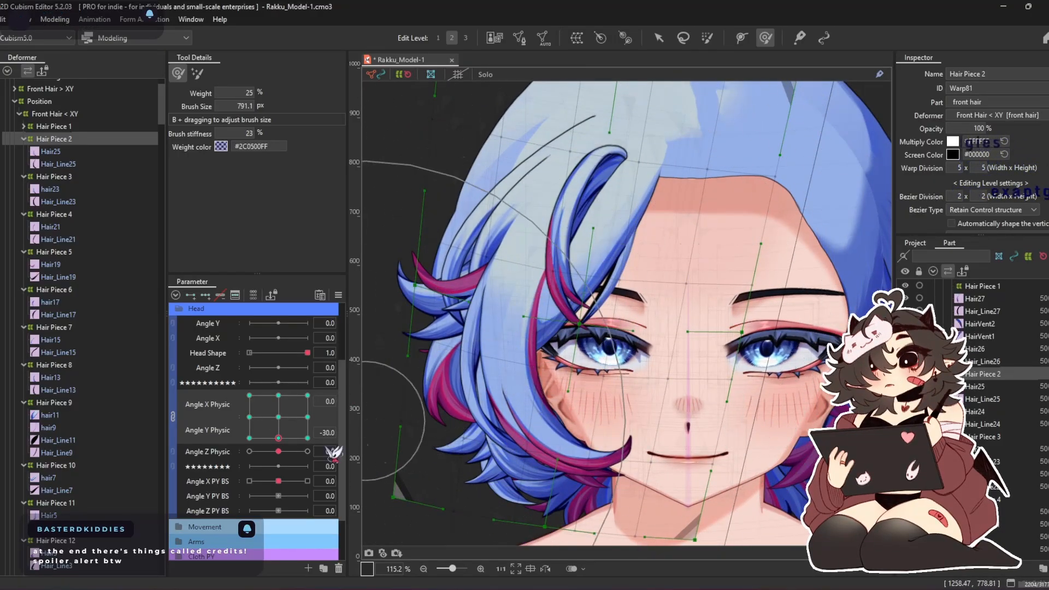
Generate the four corner forms of Hair Piece 2 for Angle X Physic and Angle Y Physic
left_click(338, 295)
left_click(413, 368)
left_click(500, 406)
At Angle X Physic -30, Angle Y Physic -30, reshape Hair Piece 2 with deform brushes of about 692 and 589 px
left_click_drag(302, 424, 216, 488)
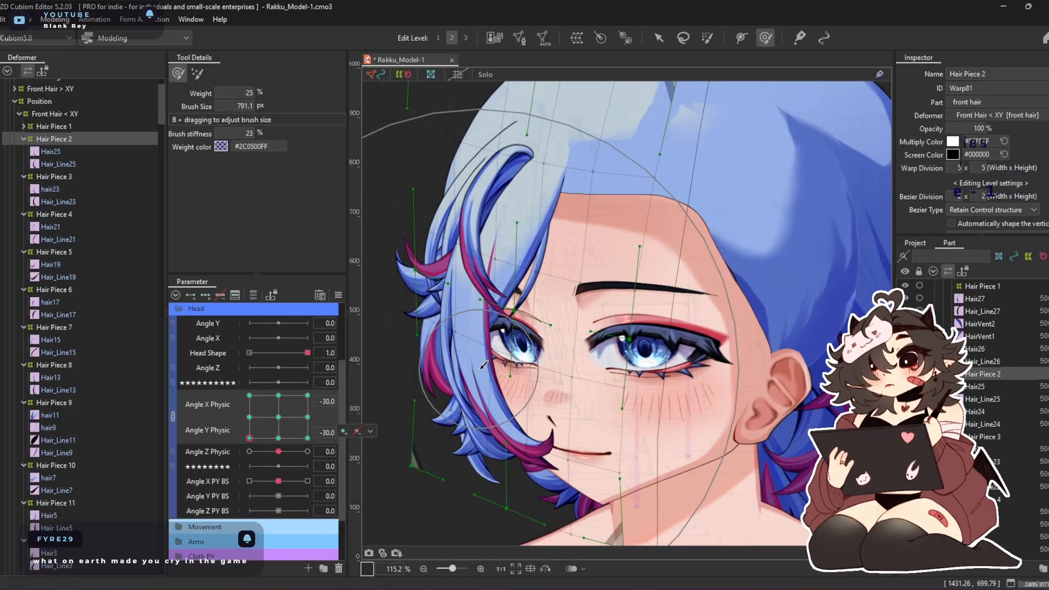
left_click_drag(481, 368, 504, 366)
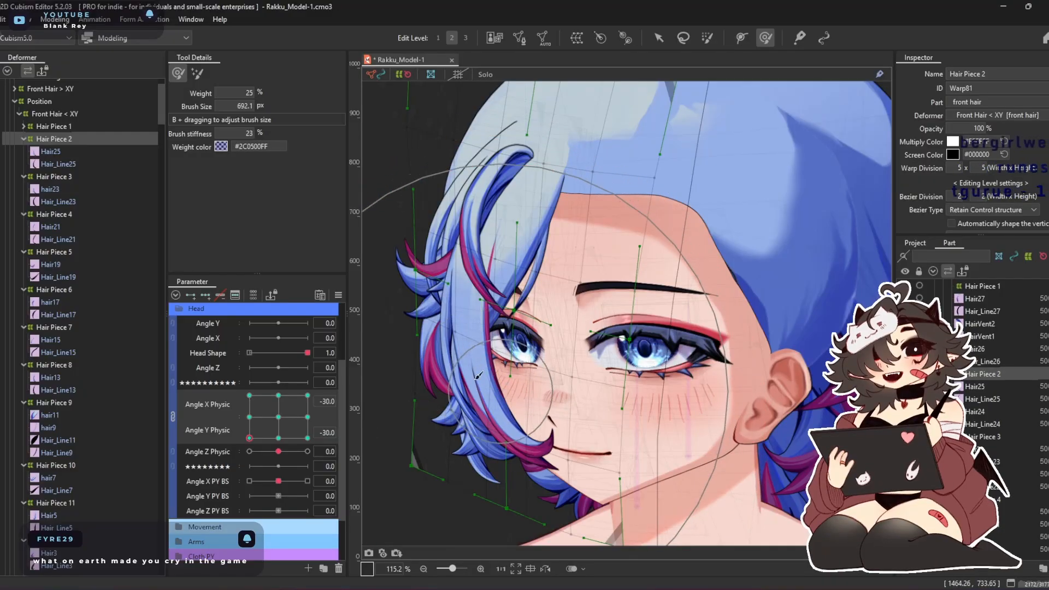
mouse_move(440, 371)
left_mouse_down()
mouse_move(468, 426)
mouse_move(483, 391)
mouse_move(477, 355)
left_mouse_up()
mouse_move(546, 412)
left_mouse_down()
mouse_move(537, 404)
mouse_move(556, 400)
mouse_move(543, 401)
left_mouse_up()
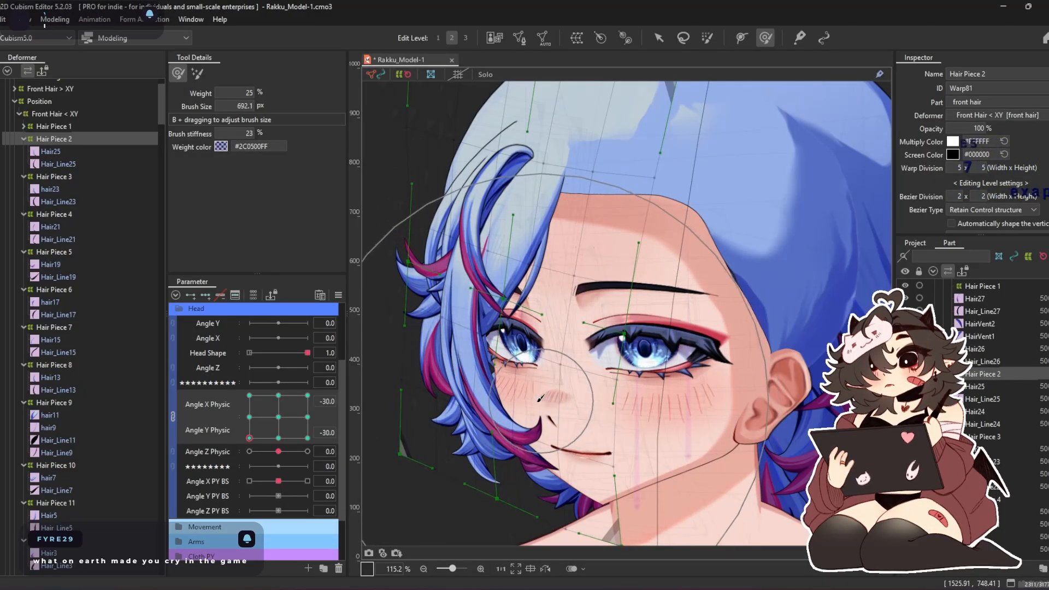
left_click_drag(451, 330, 472, 358)
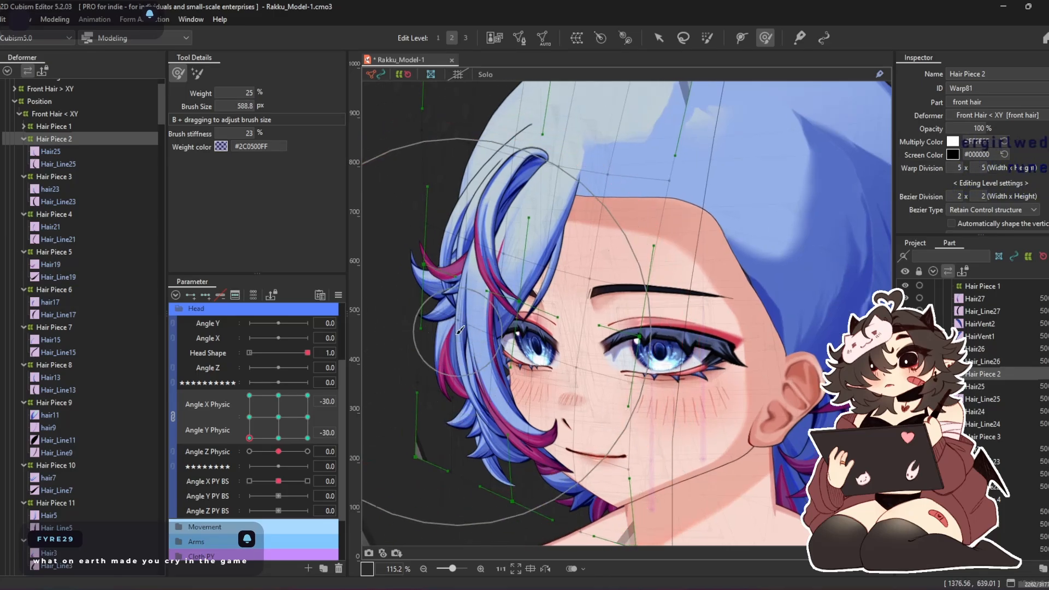
left_click_drag(387, 298, 379, 302)
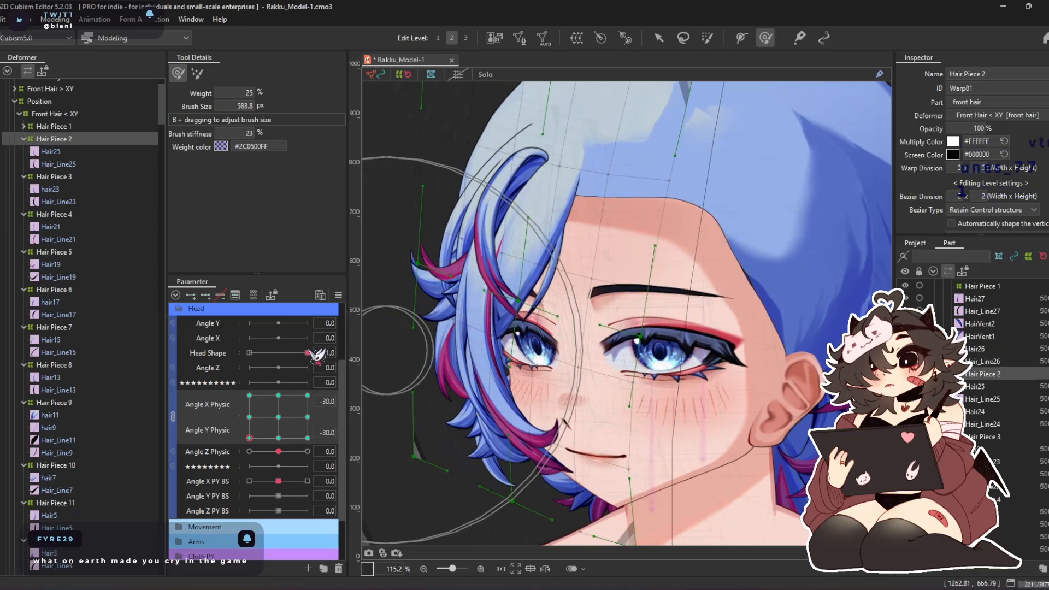
At Angle X Physic -30, Angle Y Physic 30, reshape Hair Piece 2 with deform brushes of about 692 and 512 px
left_click(249, 396)
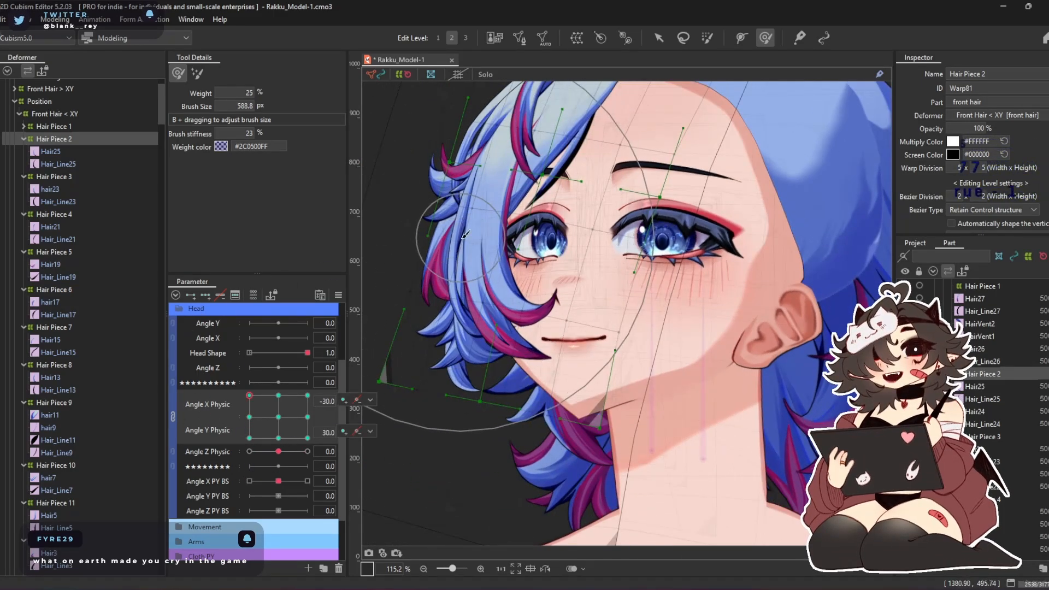
left_click_drag(465, 235, 506, 234)
left_click_drag(516, 277, 492, 276)
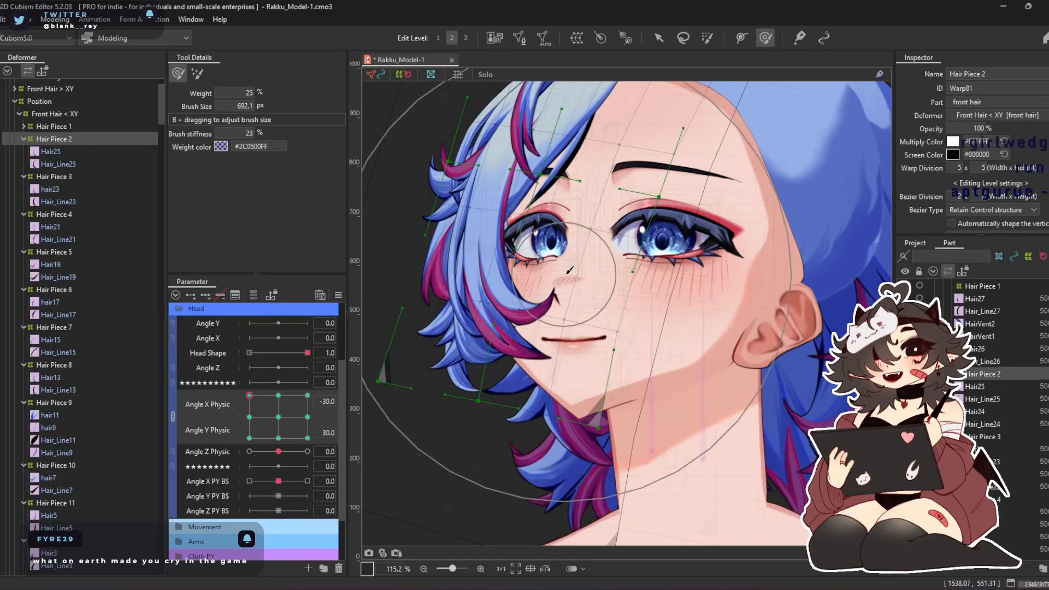
left_click_drag(556, 341, 639, 343)
left_click_drag(592, 383, 584, 354)
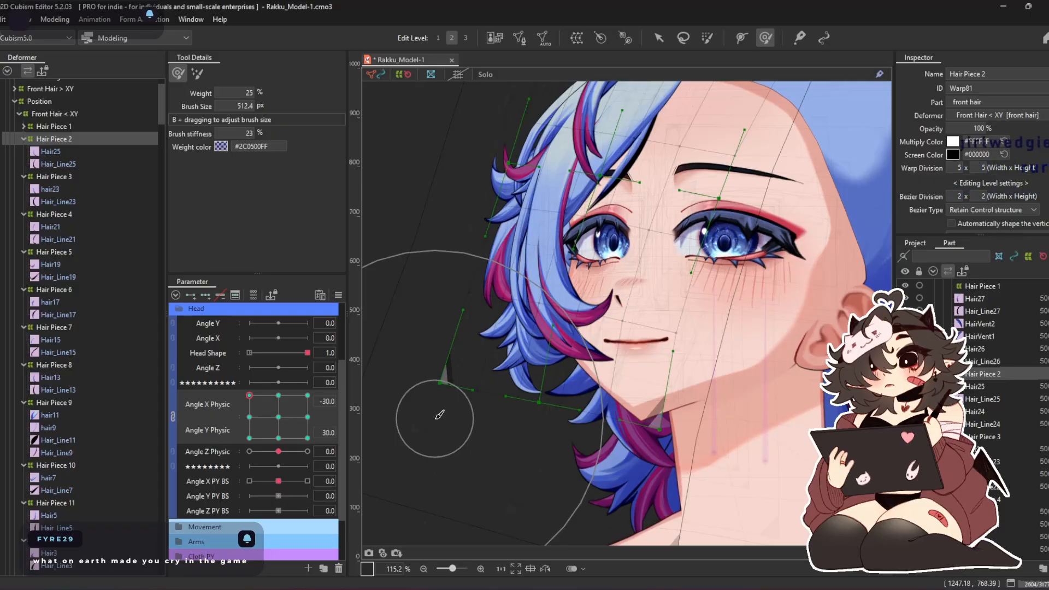
left_click_drag(458, 393, 454, 414)
left_click_drag(453, 472, 480, 483)
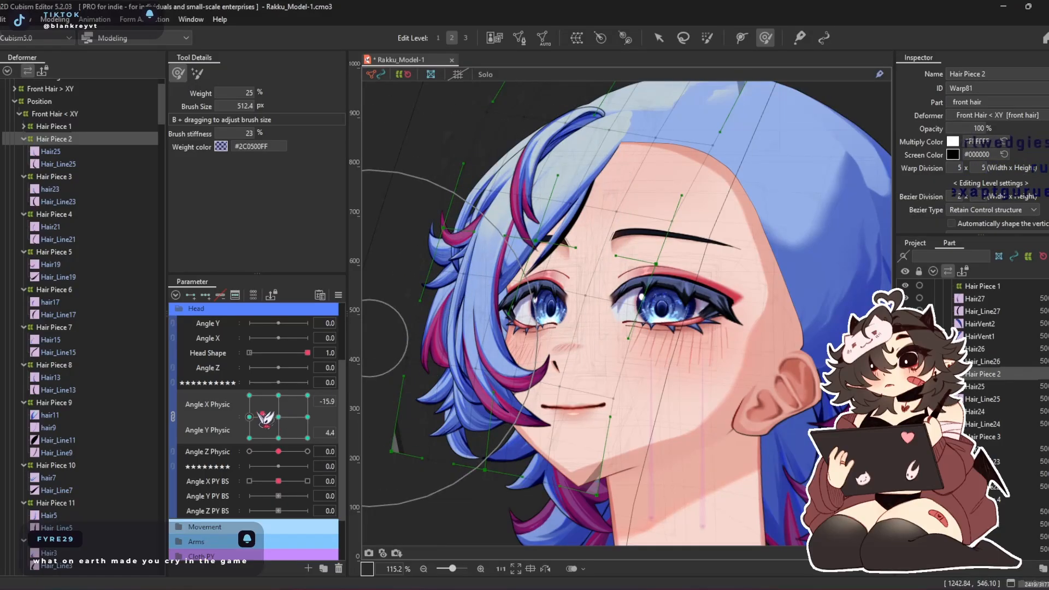
Refine Hair Piece 2 at Angle X Physic 30 with Angle Y Physic 30 and -30, using brushes of about 592 and 639 px
left_click_drag(266, 418, 308, 395)
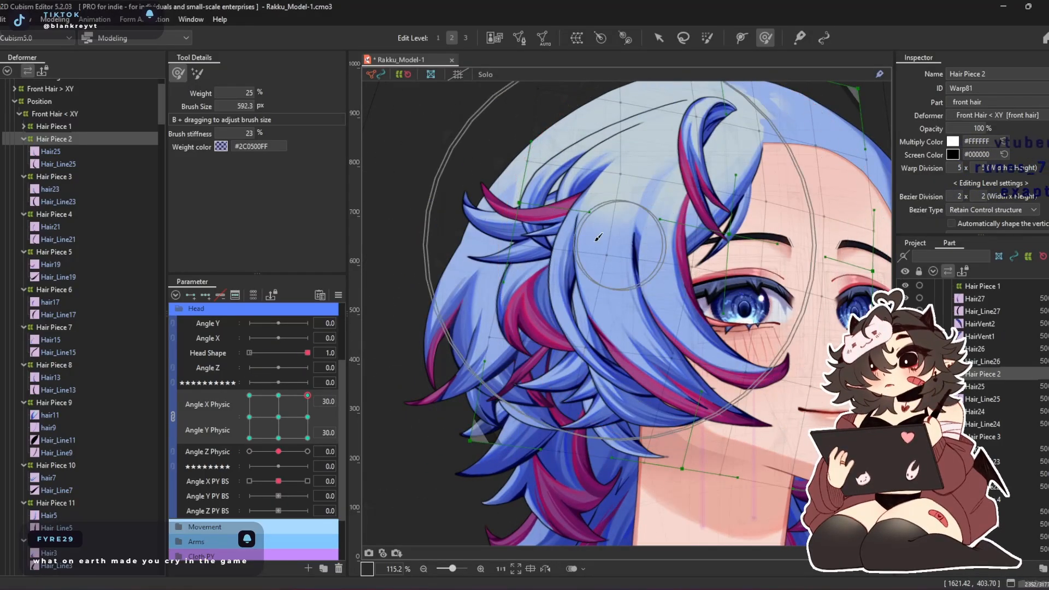
mouse_move(597, 237)
left_mouse_down()
mouse_move(570, 295)
mouse_move(536, 291)
mouse_move(583, 324)
mouse_move(719, 262)
mouse_move(705, 236)
mouse_move(677, 292)
left_mouse_up()
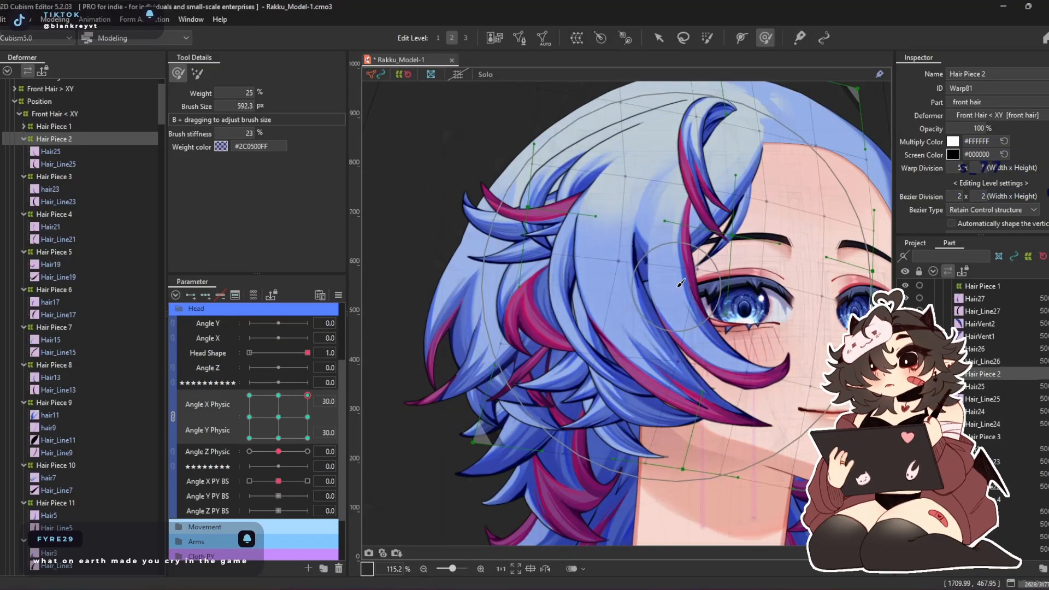
left_click_drag(300, 430, 322, 450)
left_click_drag(748, 507, 593, 393)
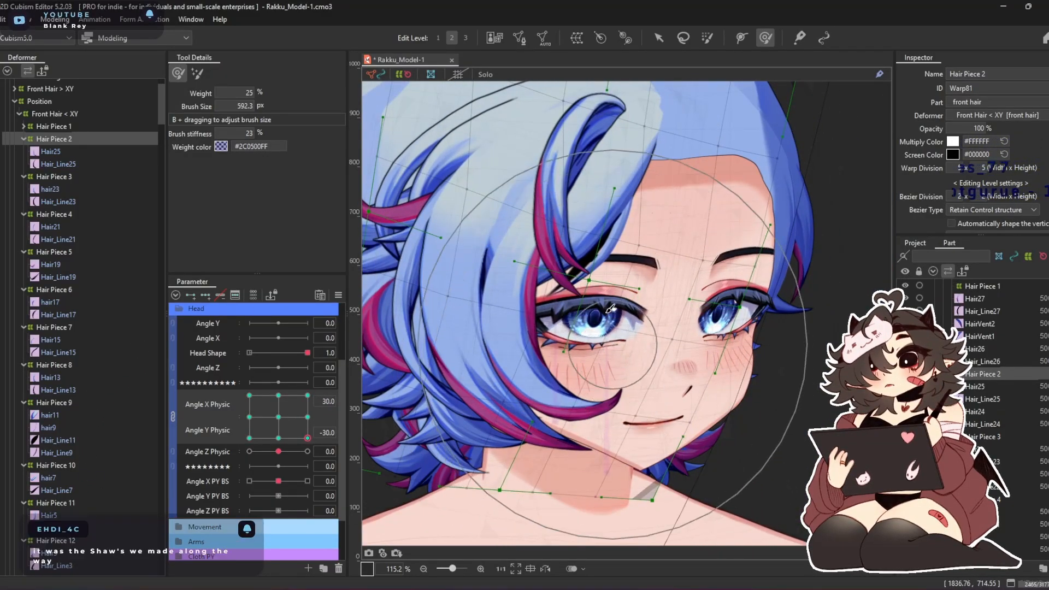
mouse_move(611, 162)
left_mouse_down()
mouse_move(587, 219)
mouse_move(614, 171)
mouse_move(570, 158)
left_mouse_up()
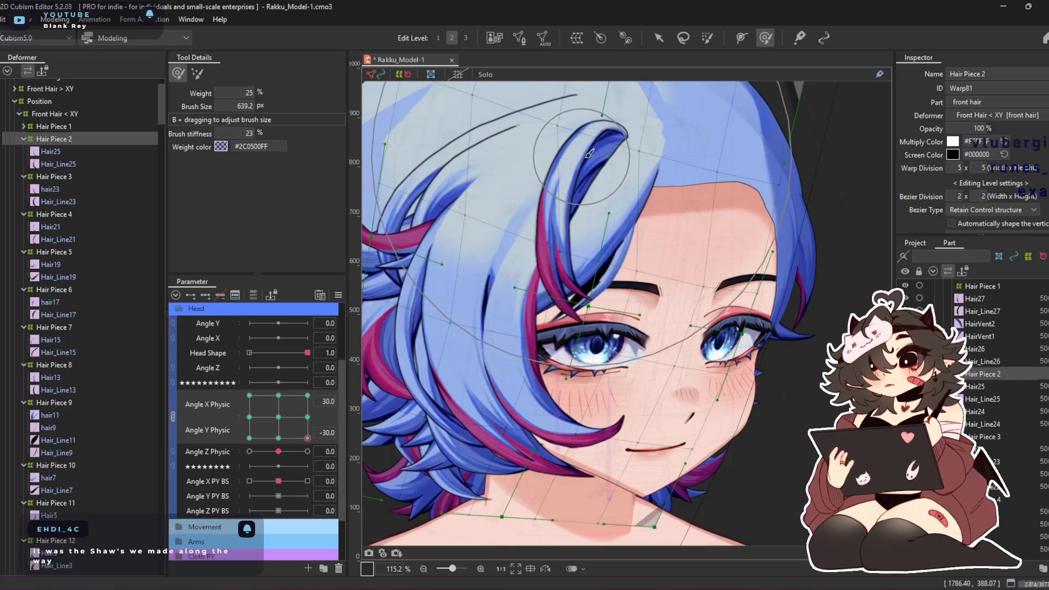
mouse_move(308, 429)
left_mouse_down()
mouse_move(133, 460)
mouse_move(333, 290)
mouse_move(190, 468)
mouse_move(356, 407)
mouse_move(164, 464)
mouse_move(349, 393)
mouse_move(160, 465)
mouse_move(306, 395)
mouse_move(224, 479)
mouse_move(152, 431)
mouse_move(299, 330)
mouse_move(327, 426)
mouse_move(234, 418)
mouse_move(244, 370)
mouse_move(290, 418)
left_mouse_up()
Collapse the Hair Piece 2 group in the deformer hierarchy and select the Hair Piece 3 deformer
scroll(626, 301, "down", 3)
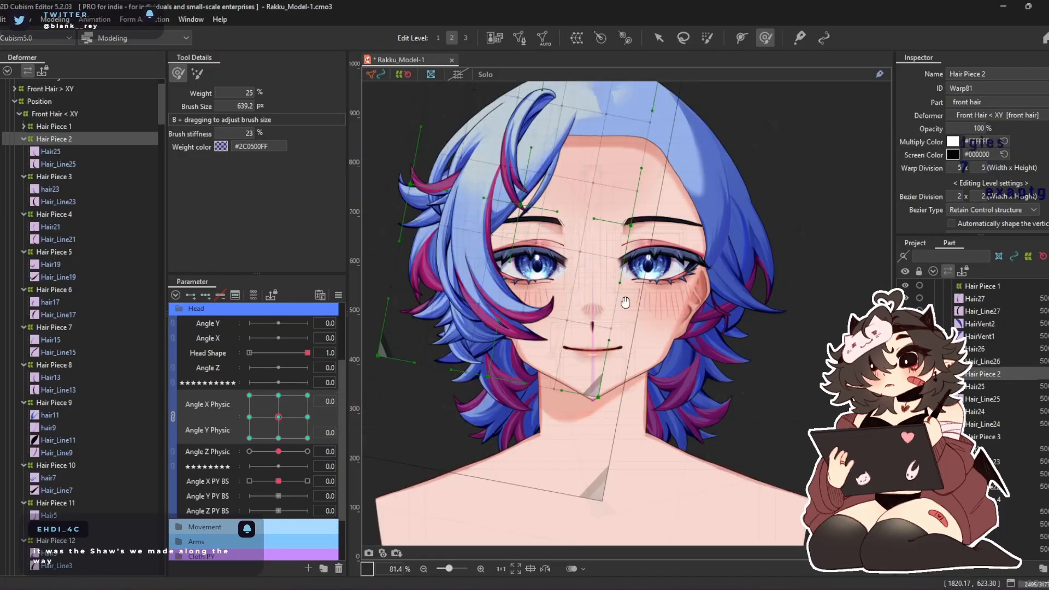
left_click_drag(626, 302, 680, 311)
scroll(683, 308, "up", 3)
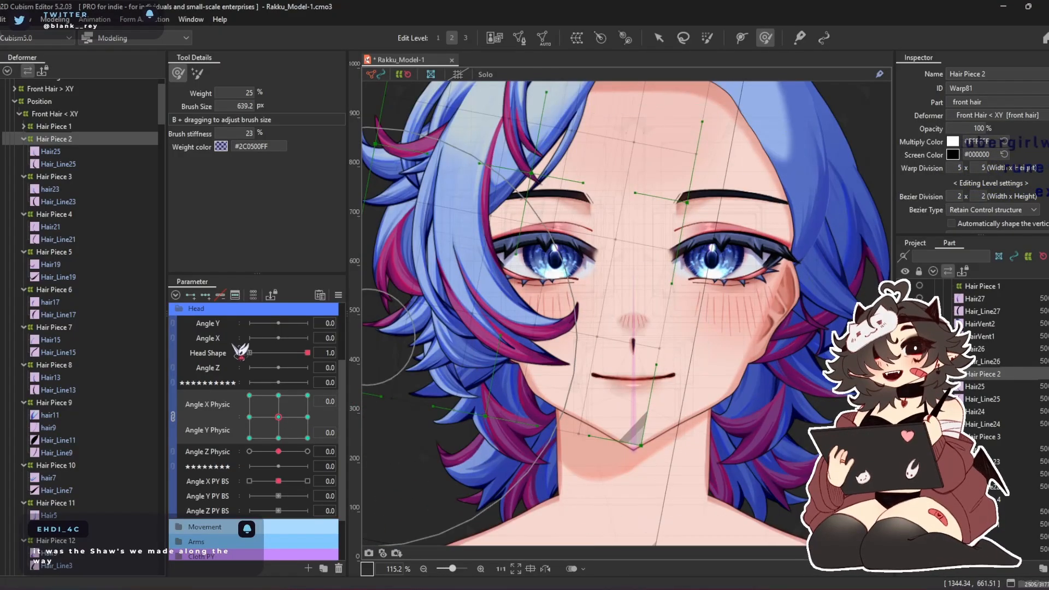
double_click(59, 140)
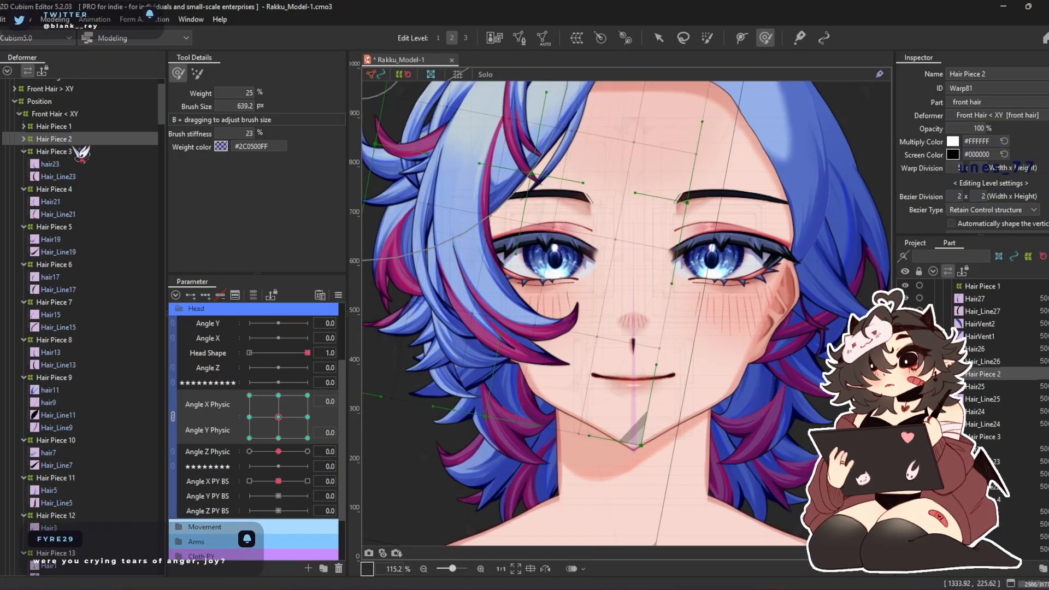
left_click(83, 151)
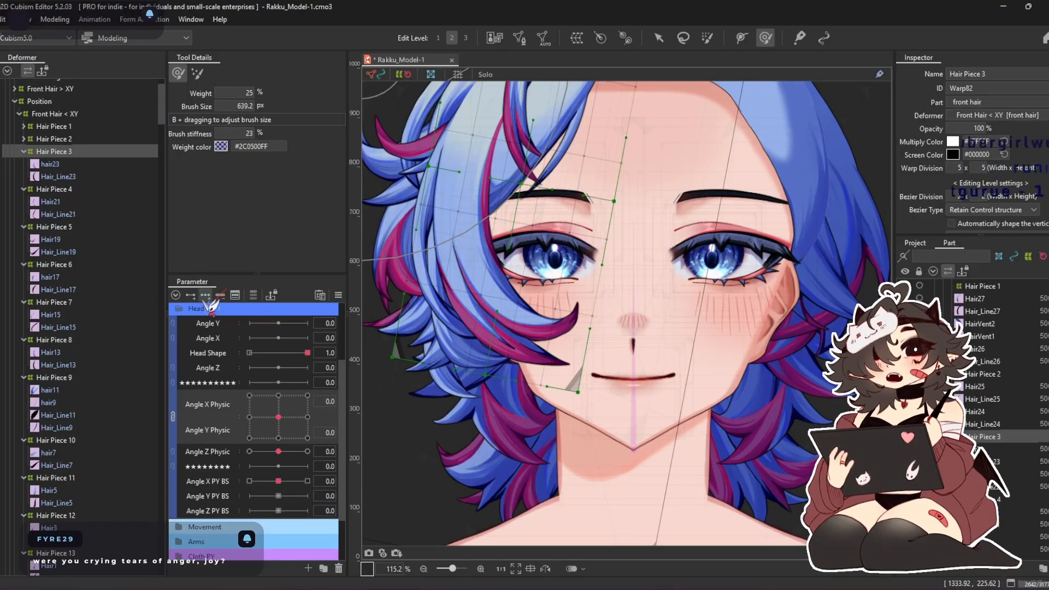
left_click(308, 417)
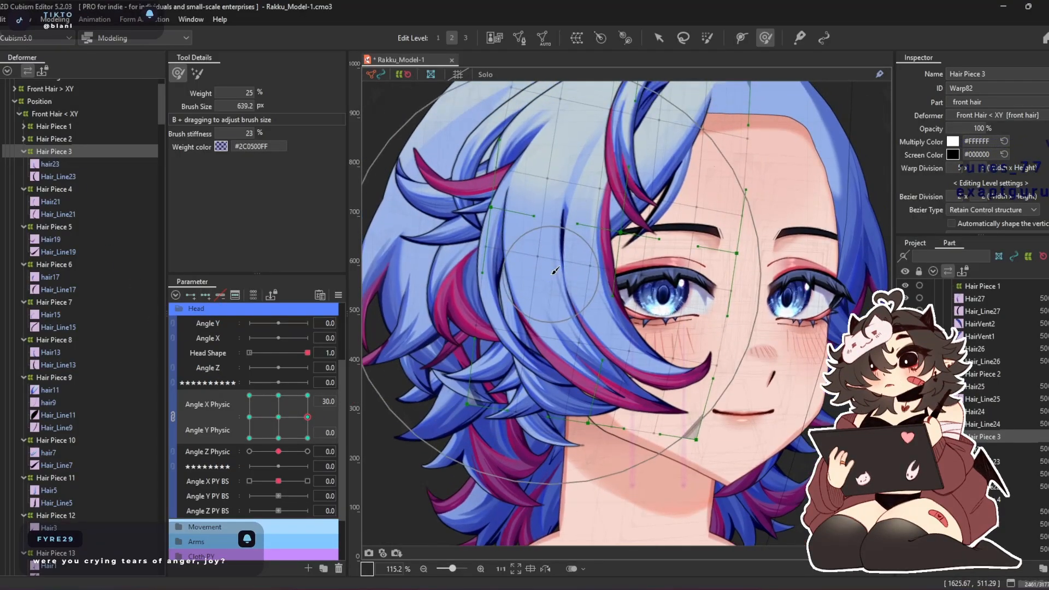
left_click(278, 417)
left_click(220, 295)
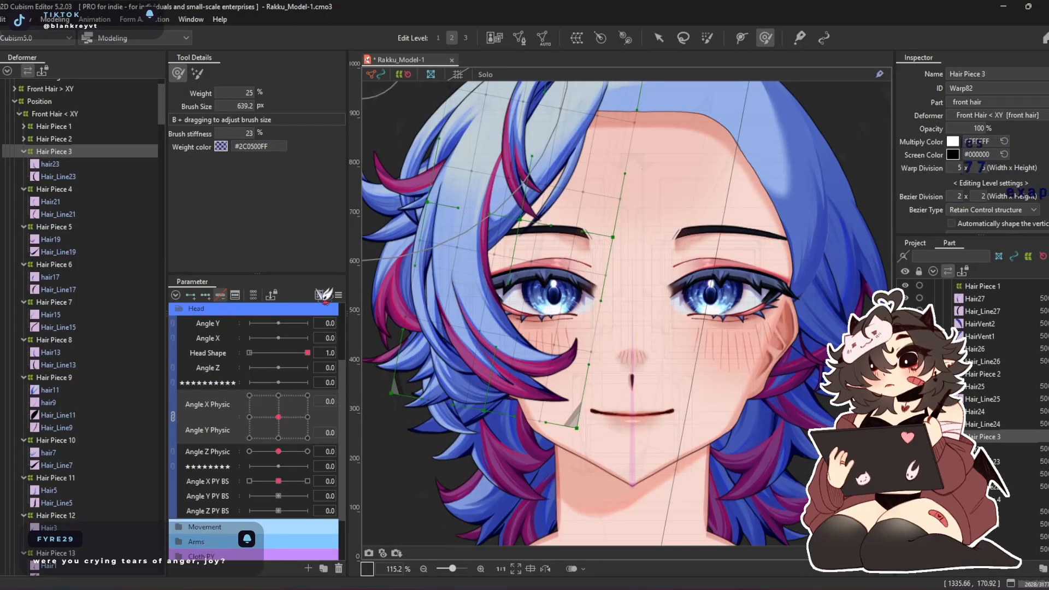
Enlarge the Hair Piece 3 warp deformer around its strand and widen it on both sides without deforming the hair
left_click(659, 38)
scroll(574, 257, "down", 3)
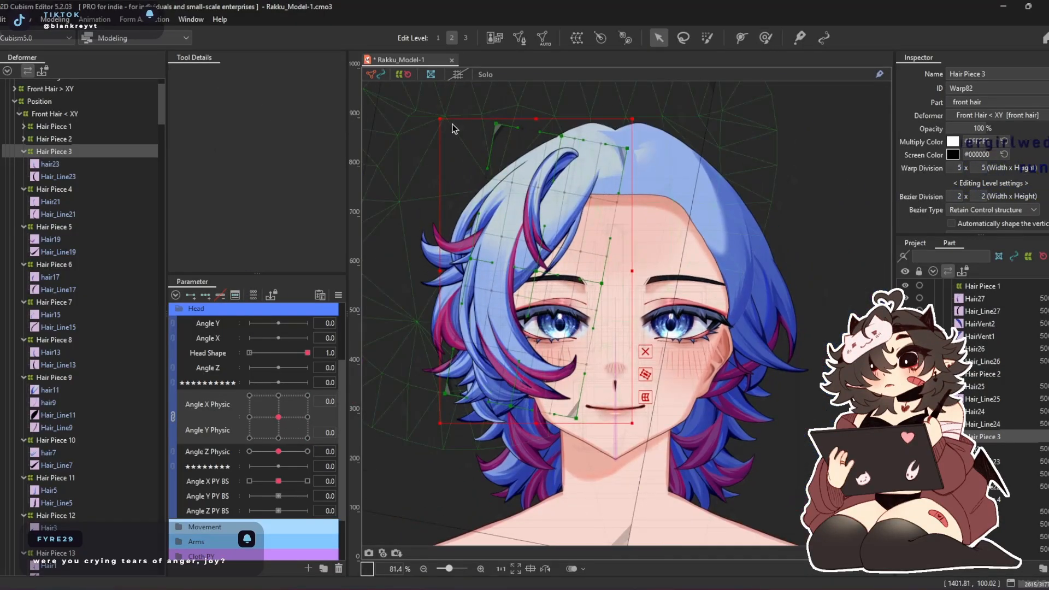
left_click_drag(437, 117, 393, 56)
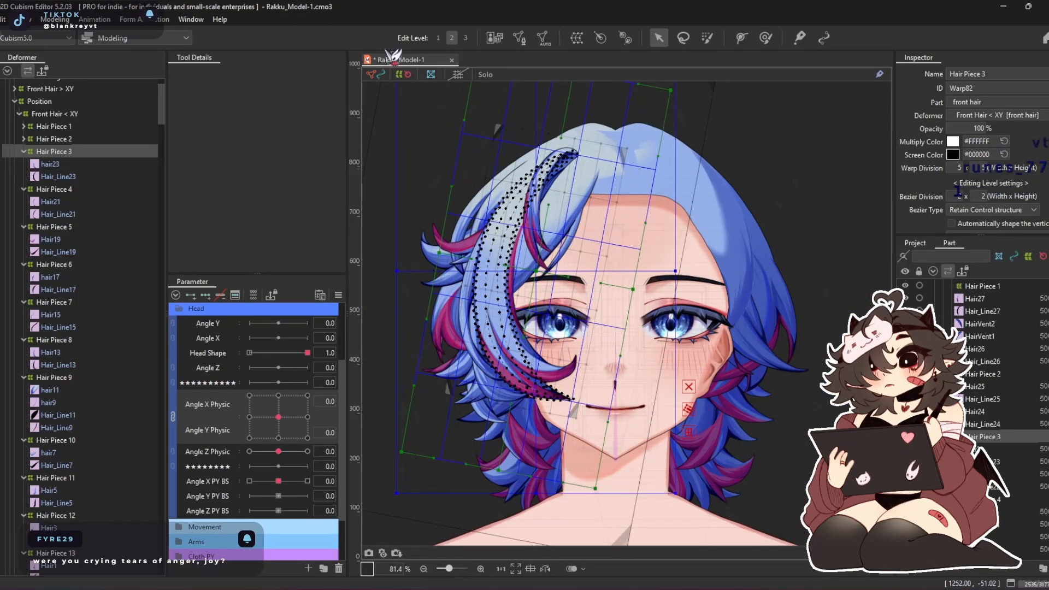
left_click_drag(688, 415, 636, 368)
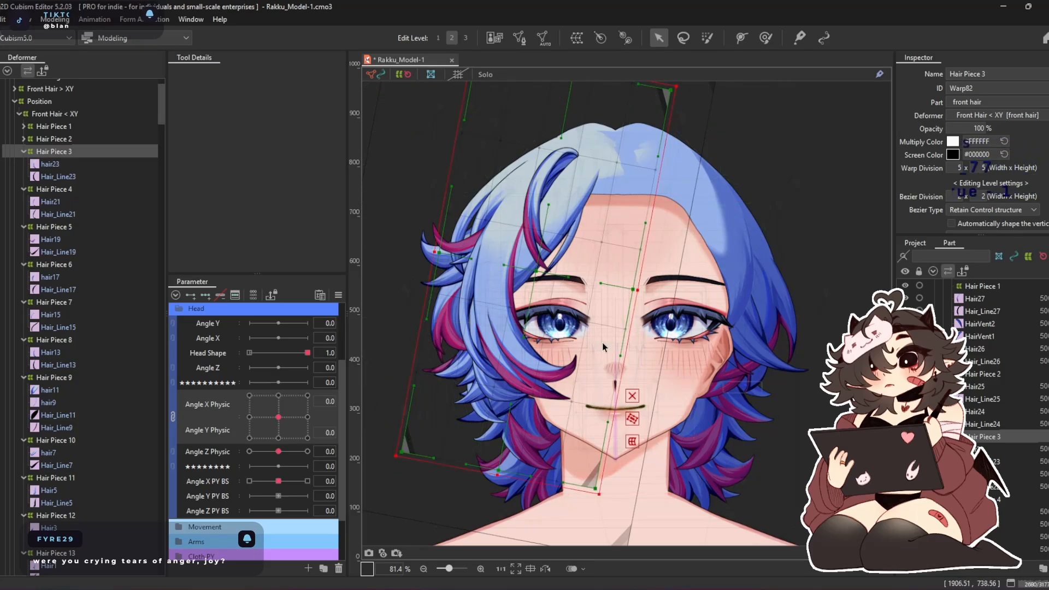
left_click_drag(434, 251, 393, 244)
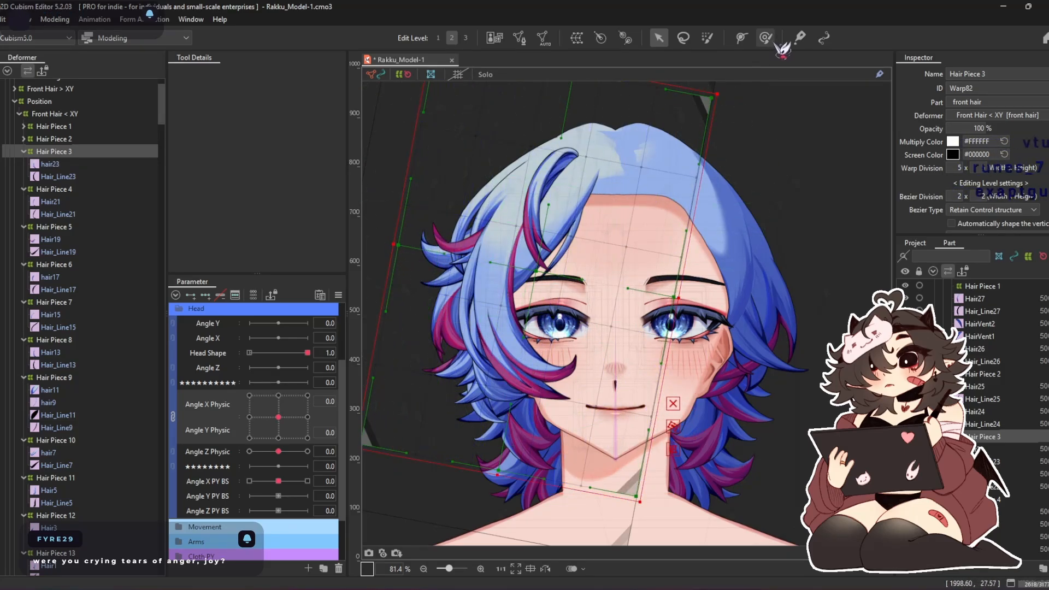
Key Hair Piece 3 on Angle X/Y Physic and, at 30 and 0, reshape it with deform brushes of about 930 and 665 px
left_click(767, 40)
left_click_drag(307, 403, 344, 404)
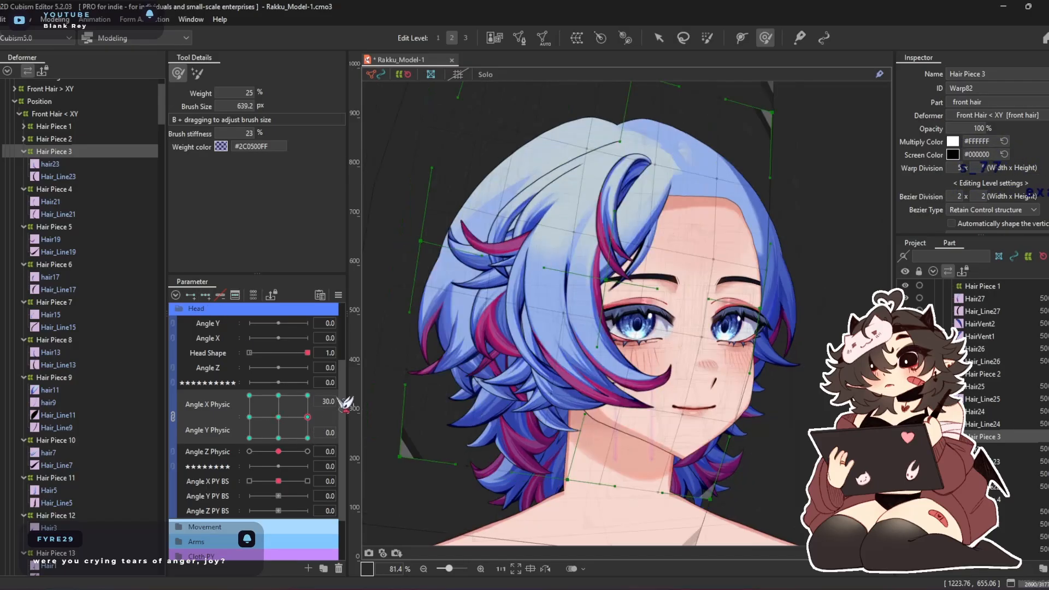
left_click_drag(621, 278, 603, 274)
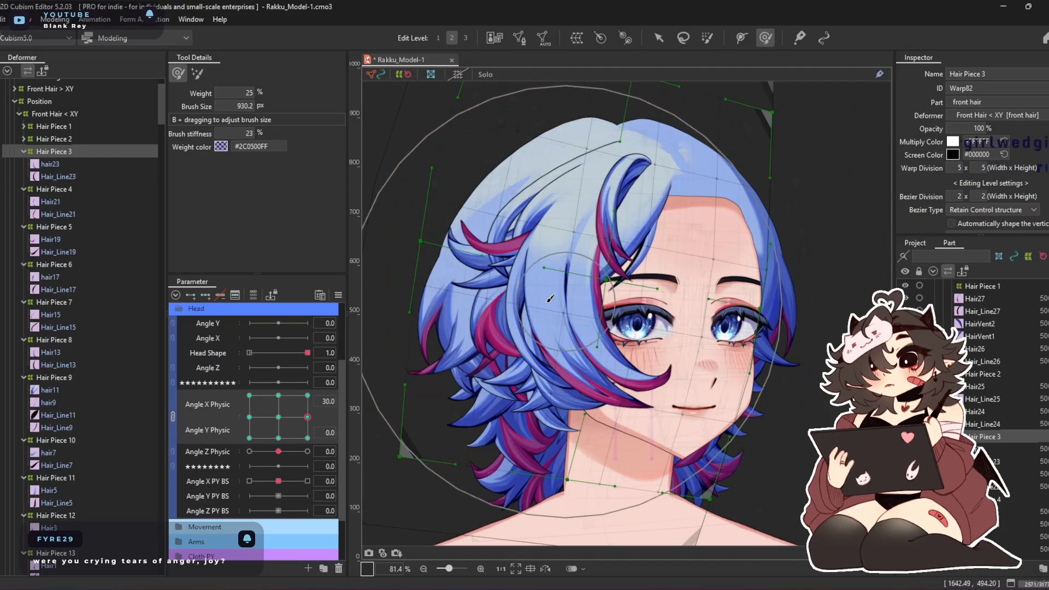
scroll(550, 298, "up", 3)
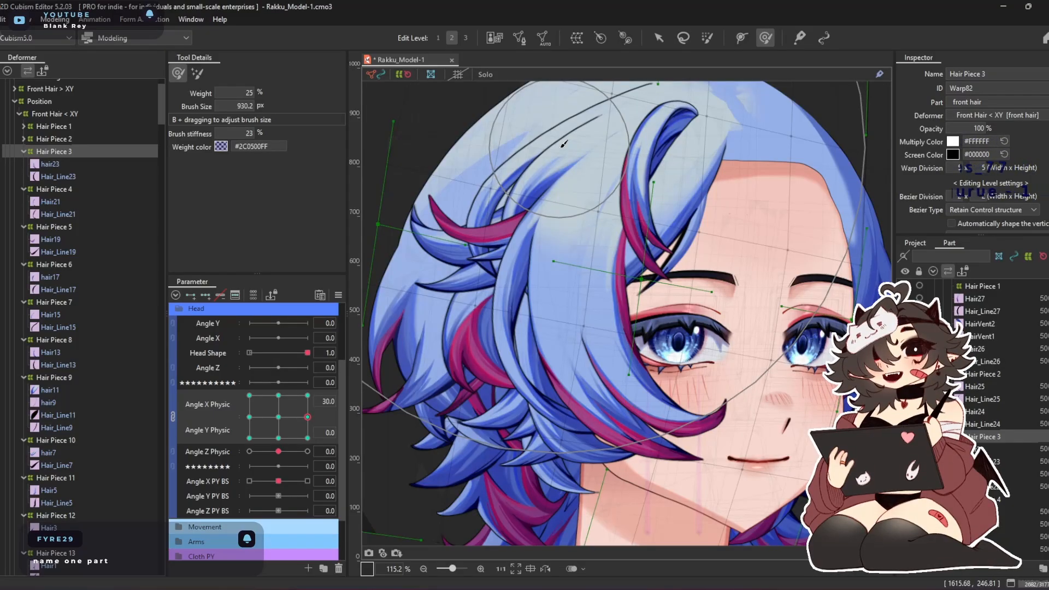
left_click_drag(585, 173, 567, 269)
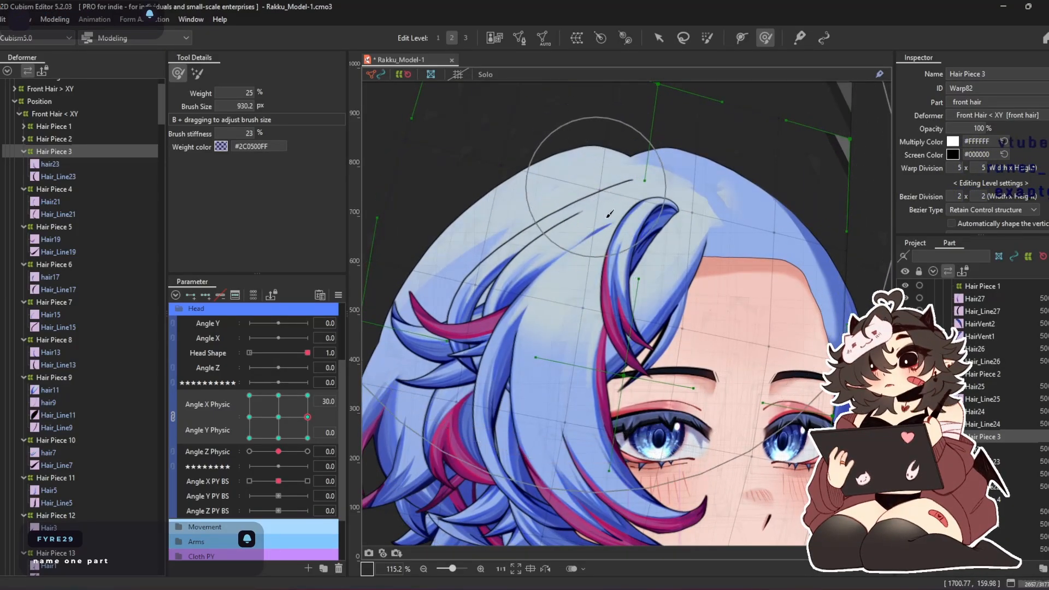
left_click_drag(528, 243, 611, 285)
mouse_move(679, 258)
left_mouse_down()
mouse_move(691, 313)
mouse_move(589, 304)
left_mouse_up()
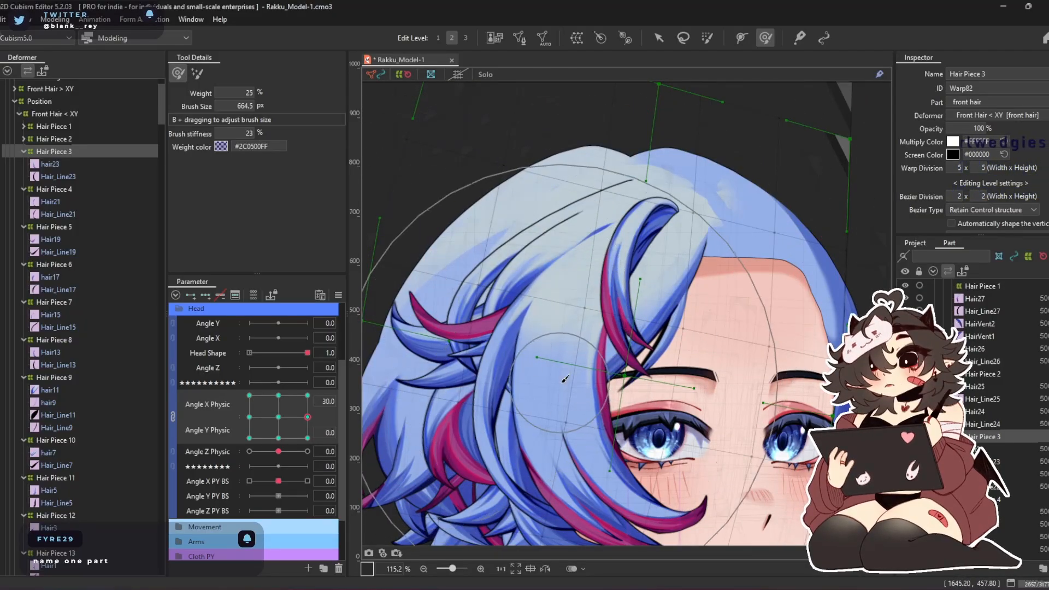
left_click_drag(562, 382, 547, 236)
left_click_drag(739, 391, 727, 339)
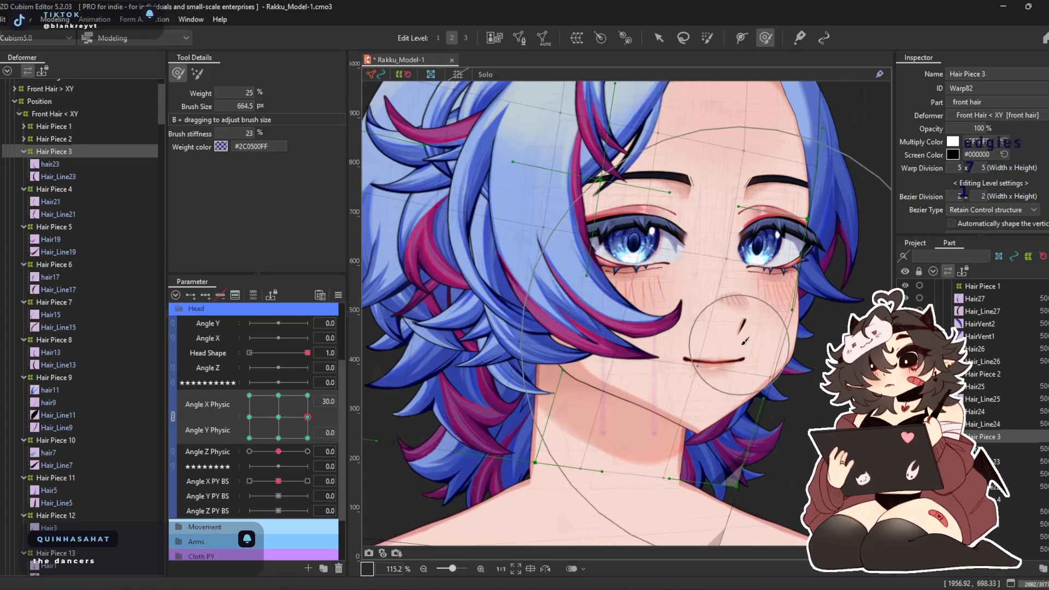
mouse_move(481, 224)
left_mouse_down()
mouse_move(507, 345)
mouse_move(544, 268)
mouse_move(512, 183)
left_mouse_up()
At Angle X Physic -30, Angle Y Physic 0, nudge Hair Piece 3 outward with a deform brush of about 783 px
left_click_drag(290, 412, 249, 417)
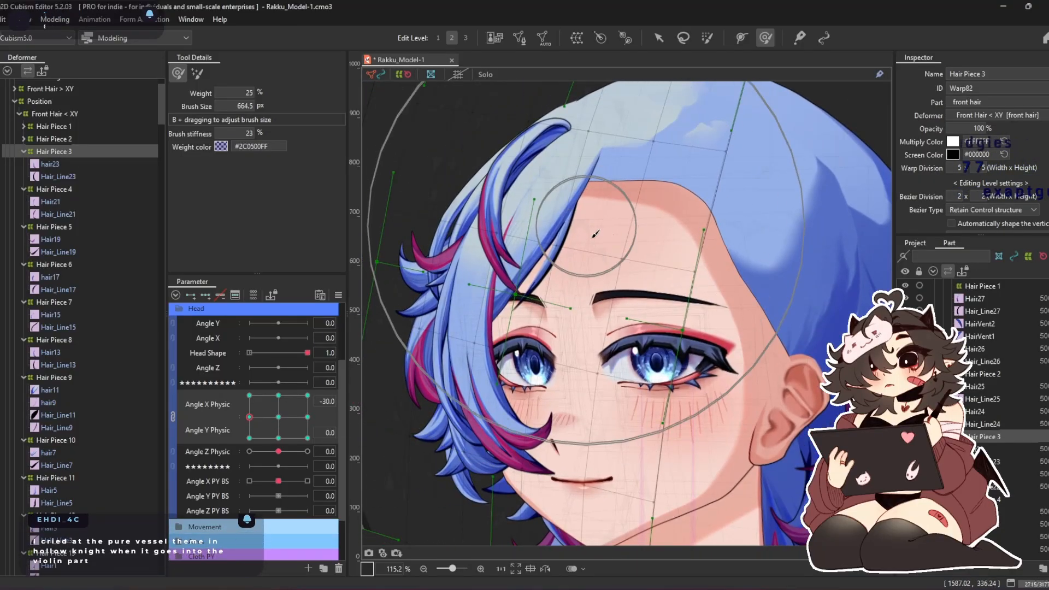
key("b")
left_click_drag(585, 226, 605, 314)
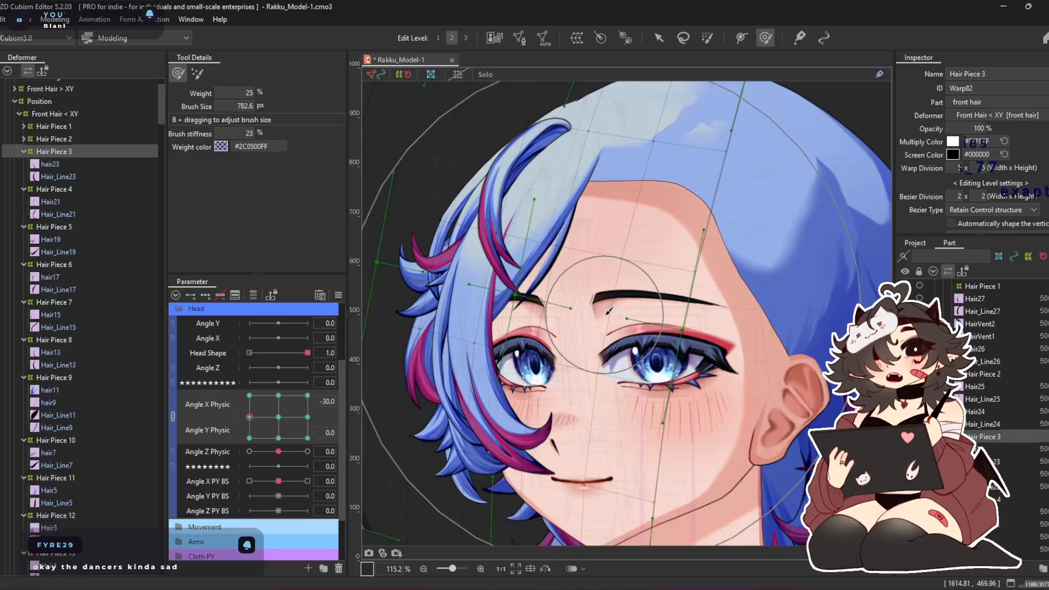
left_click_drag(525, 278, 507, 277)
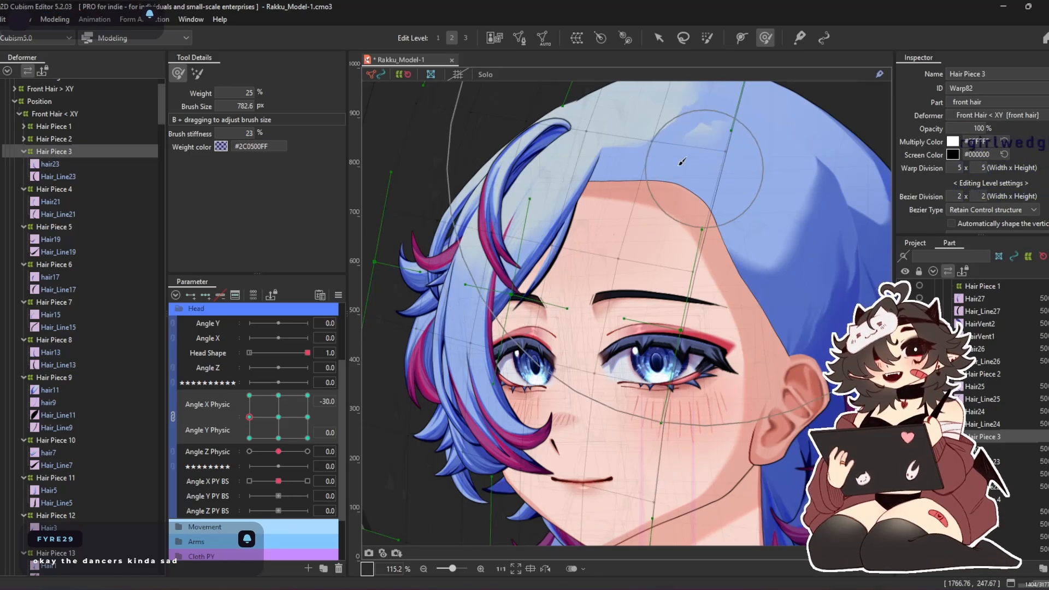
left_click_drag(534, 245, 527, 244)
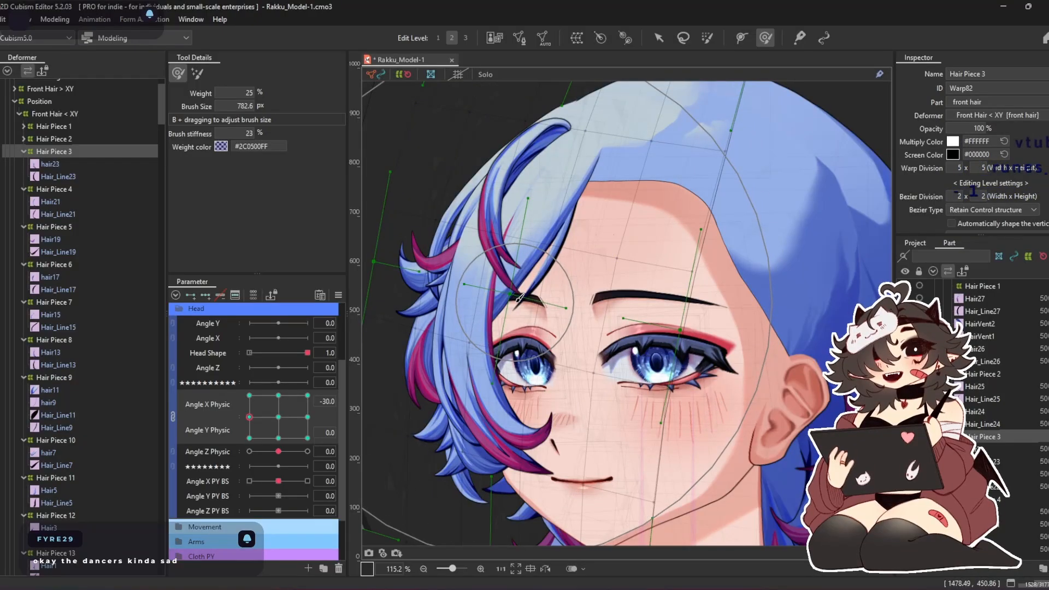
Refine Hair Piece 3 at Angle X Physic -30, Angle Y Physic 0 with smaller brushes of about 641 and 417 px
left_click_drag(518, 300, 500, 322)
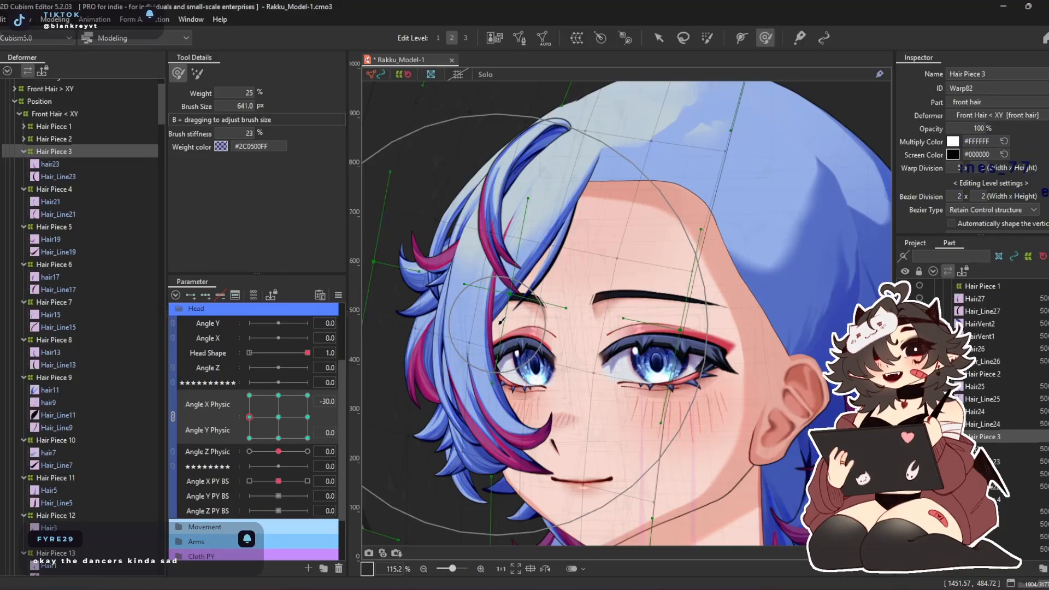
mouse_move(500, 321)
left_mouse_down()
mouse_move(486, 286)
mouse_move(447, 253)
mouse_move(465, 256)
mouse_move(431, 273)
left_mouse_up()
key("b")
left_click_drag(499, 294, 492, 287)
left_click_drag(528, 227, 546, 230)
left_click_drag(504, 282, 513, 231)
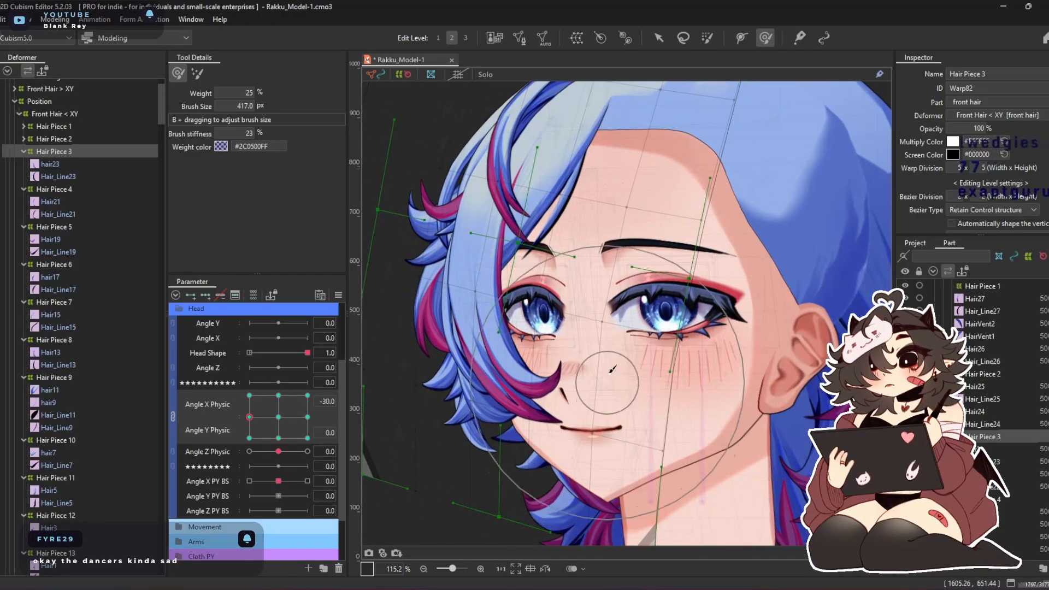
Finish shaping Hair Piece 3 at Angle X Physic -30, Angle Y Physic 0 with a deform brush of about 649 px
mouse_move(493, 325)
left_mouse_down()
mouse_move(516, 360)
mouse_move(491, 374)
left_mouse_up()
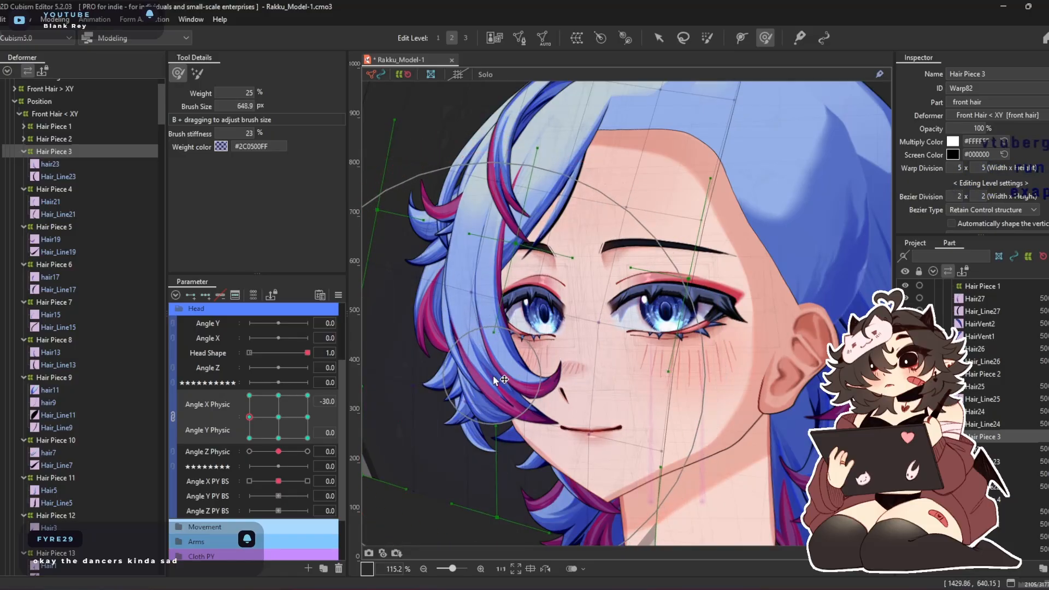
left_click_drag(571, 177, 546, 264)
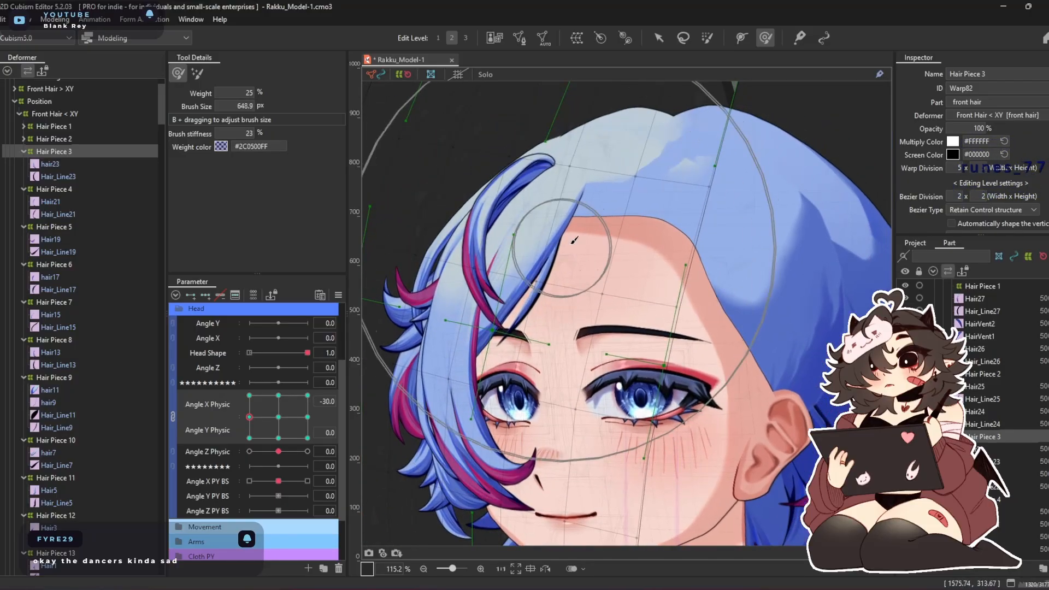
left_click_drag(571, 215, 437, 303)
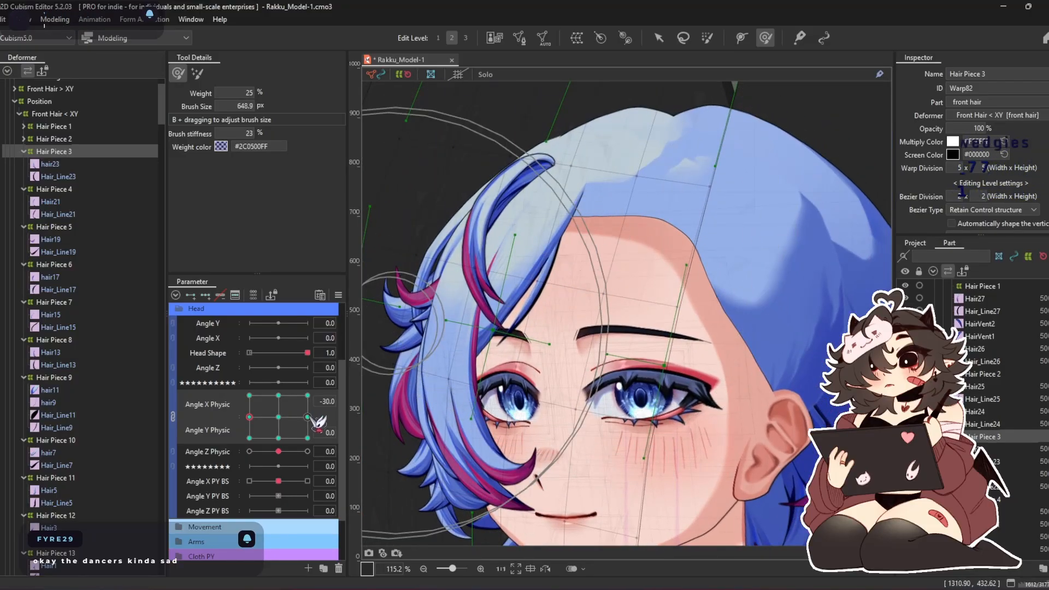
left_click(308, 416)
left_click(278, 416)
At Angle X Physic 0, Angle Y Physic 30, reshape Hair Piece 3 with a deform brush of about 771 px
left_click(277, 395)
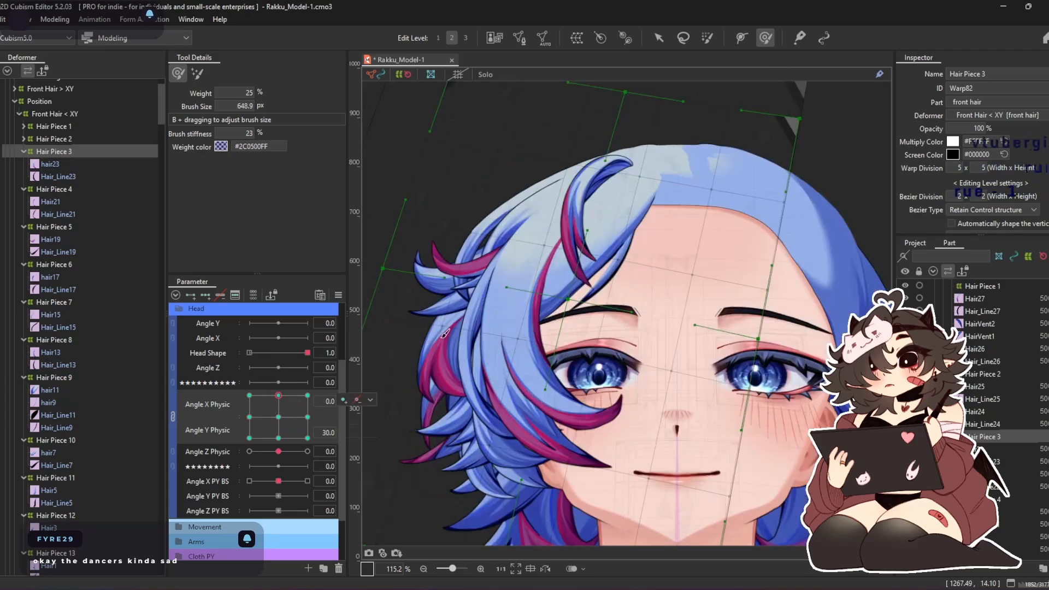
left_click_drag(526, 412, 610, 384)
mouse_move(567, 433)
left_mouse_down()
mouse_move(576, 381)
mouse_move(568, 368)
left_mouse_up()
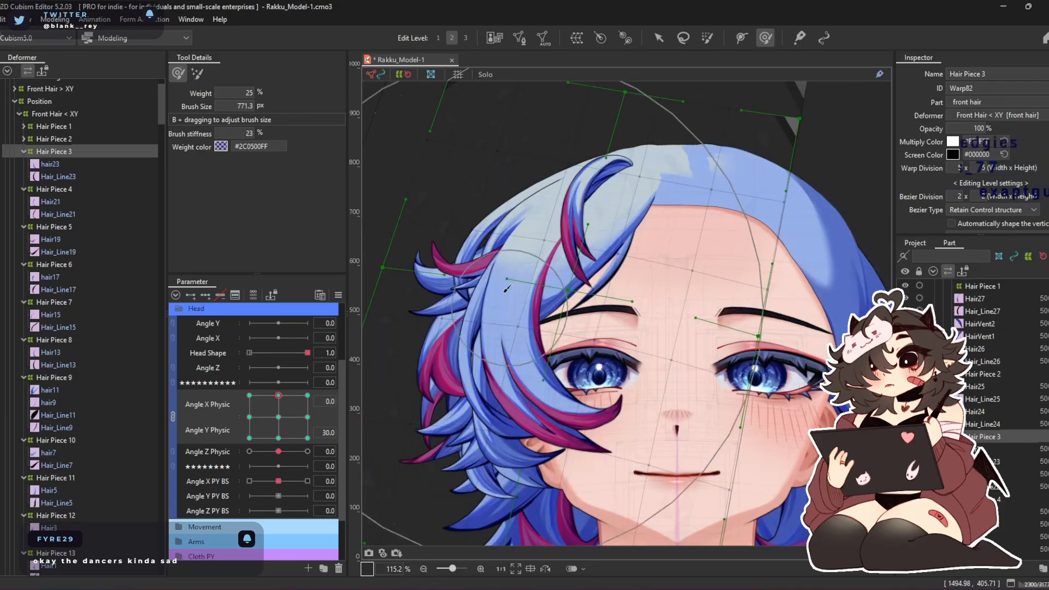
left_click_drag(716, 226, 699, 288)
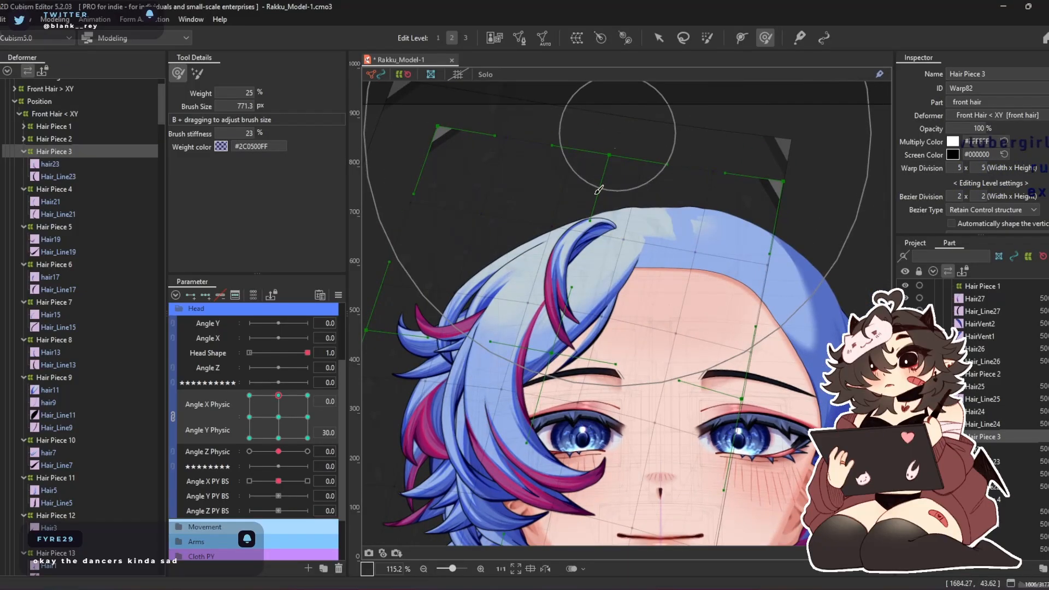
left_click_drag(579, 443, 573, 287)
At Angle X Physic 0, Angle Y Physic -30, reshape Hair Piece 3 with a deform brush of about 909 px
left_click(279, 438)
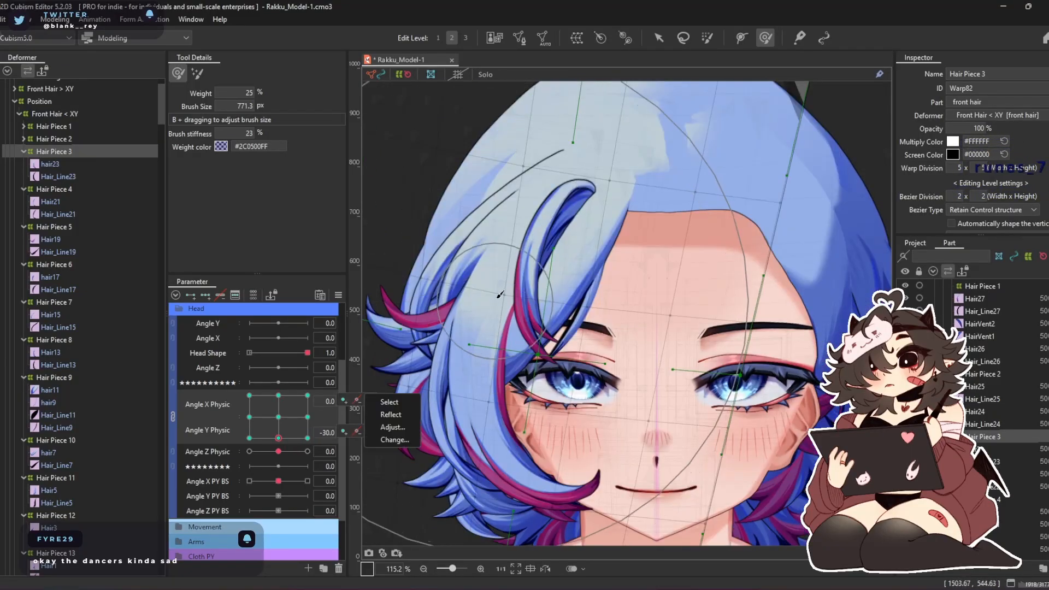
left_click_drag(499, 295, 595, 316)
mouse_move(573, 372)
left_mouse_down()
mouse_move(541, 465)
mouse_move(565, 471)
left_mouse_up()
left_click_drag(540, 270, 543, 243)
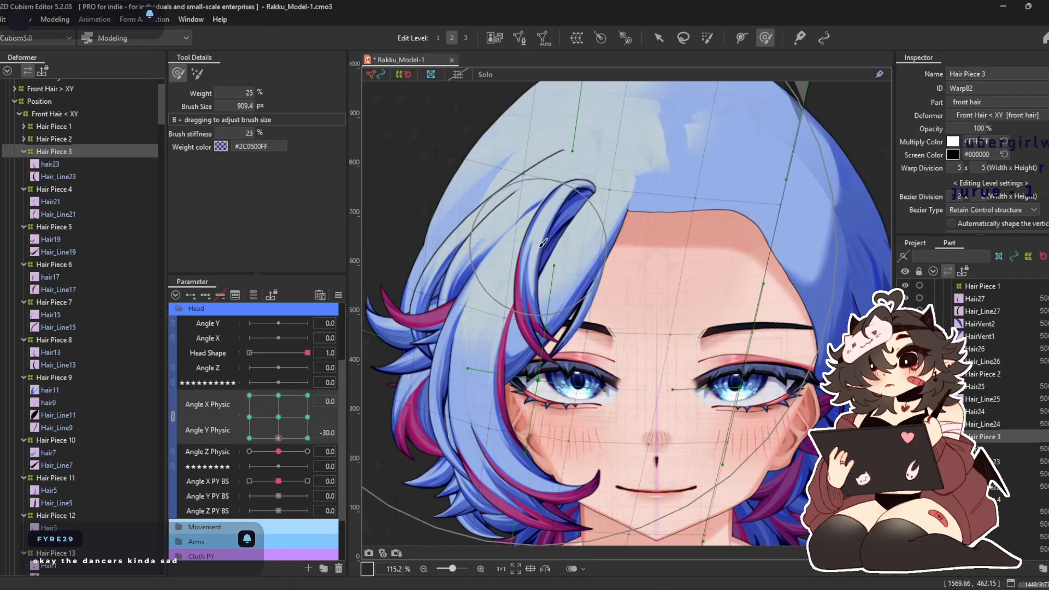
mouse_move(627, 102)
left_mouse_down()
mouse_move(581, 80)
mouse_move(295, 418)
left_mouse_up()
Synthesize the corner keys of Hair Piece 3 for Angle X Physic and Angle Y Physic
left_click(338, 295)
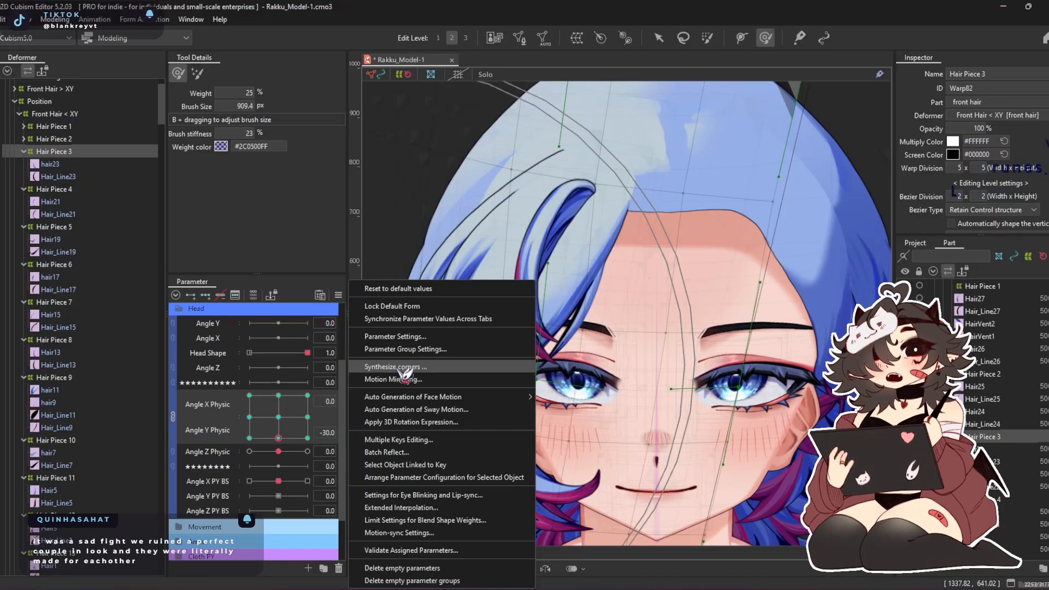
left_click(432, 367)
left_click(500, 407)
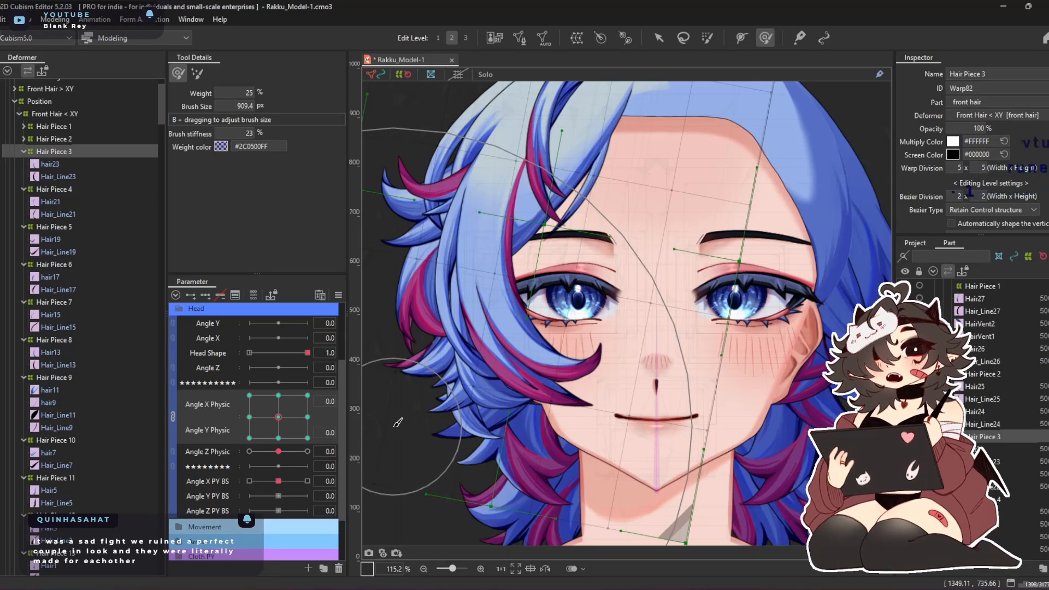
Adjust Hair Piece 3 at the Angle X Physic -30, Angle Y Physic -30 corner with a deform brush of about 668 px
left_click_drag(299, 416, 251, 486)
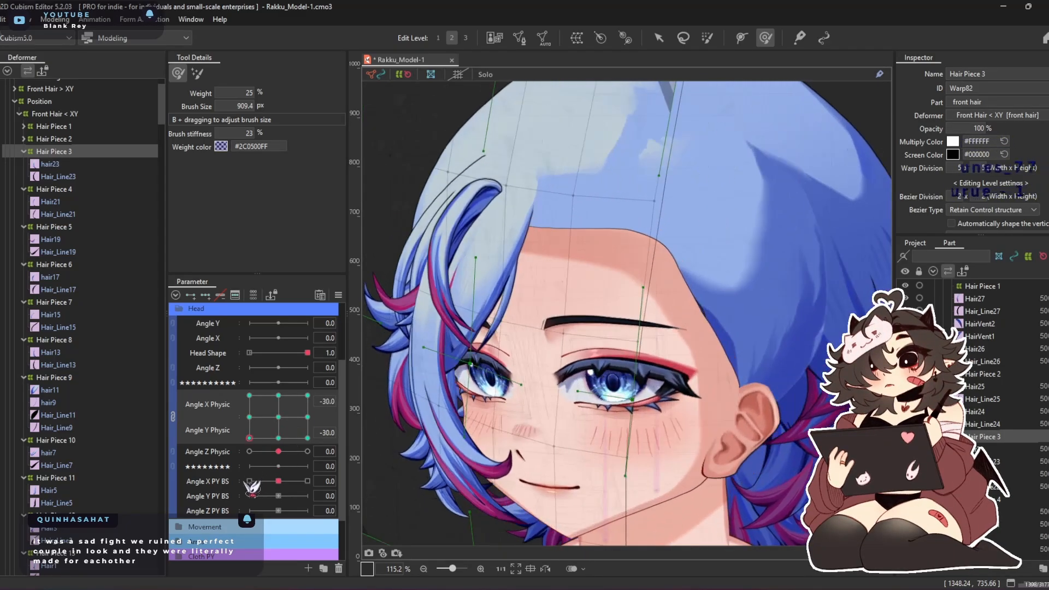
left_click_drag(511, 352, 597, 348)
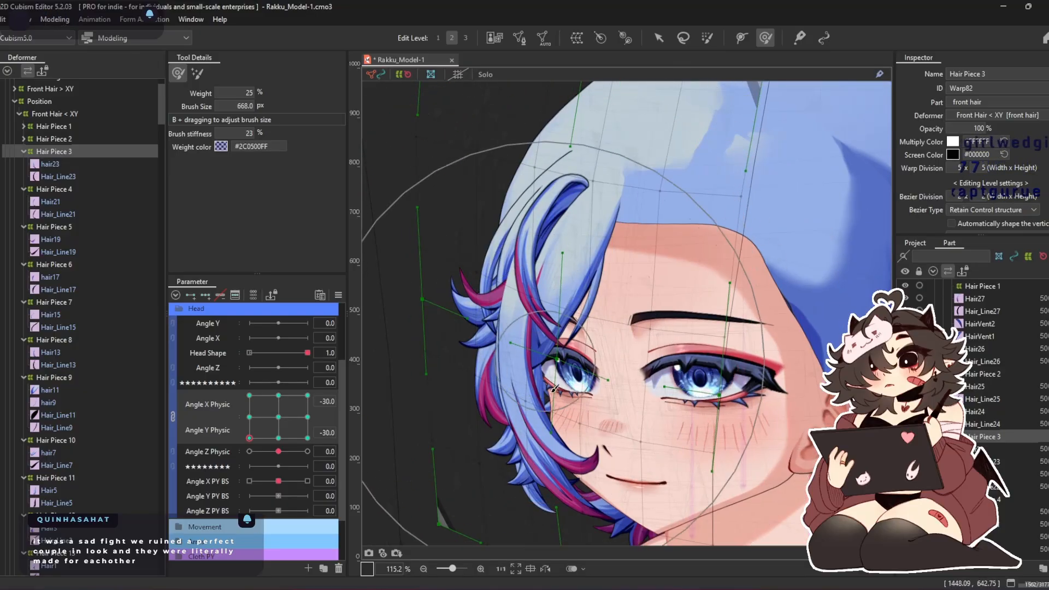
mouse_move(496, 333)
left_mouse_down()
mouse_move(470, 327)
mouse_move(467, 294)
left_mouse_up()
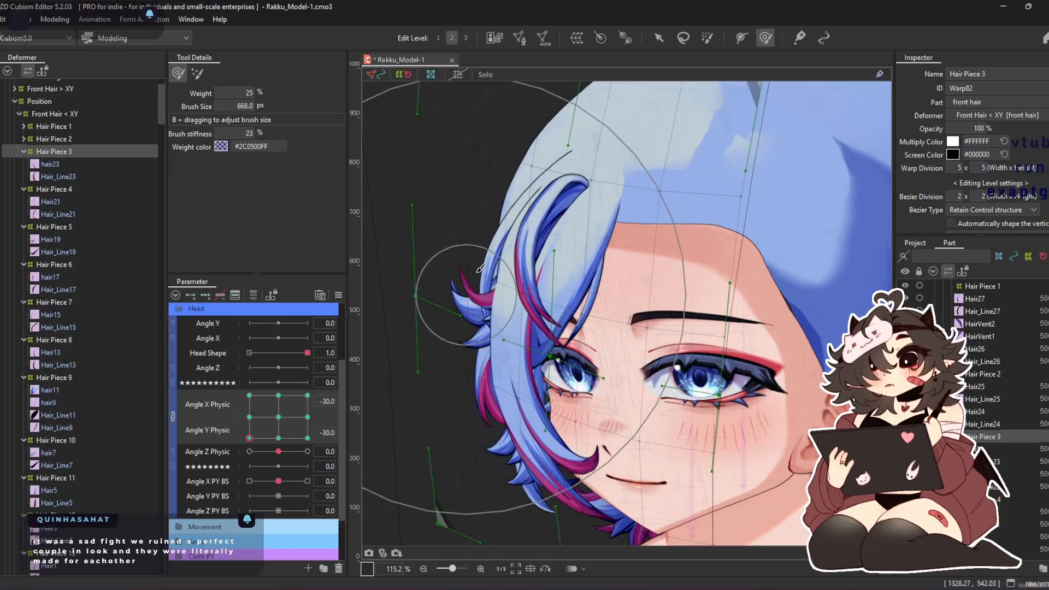
left_click_drag(562, 471, 560, 454)
left_click_drag(717, 528, 693, 467)
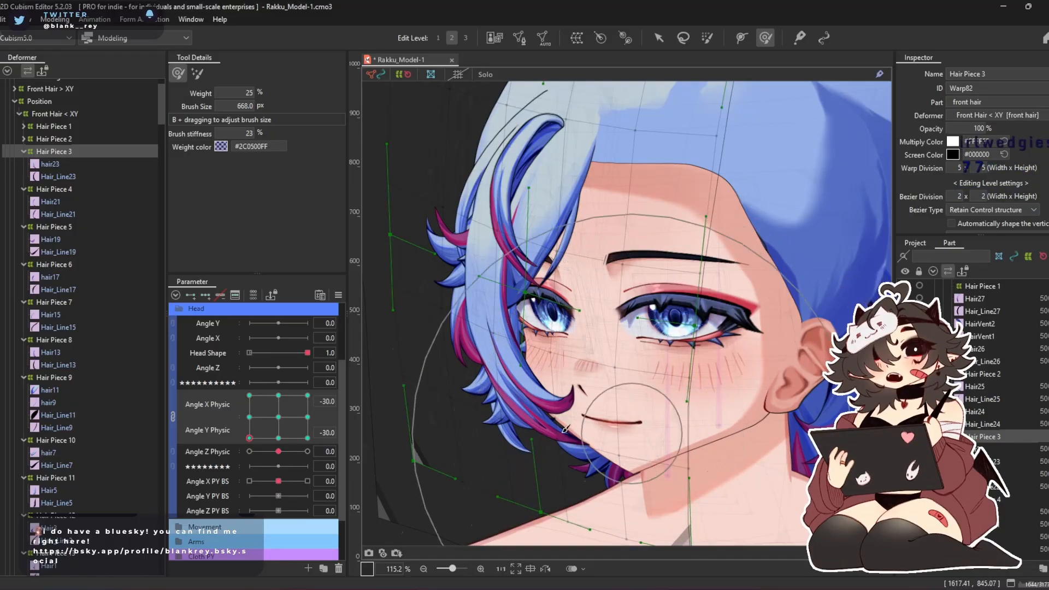
Refine Hair Piece 3 at the Angle X Physic -30, Angle Y Physic 30 corner with deform brushes from about 668 down to 410 px
mouse_move(306, 437)
left_mouse_down()
mouse_move(229, 451)
mouse_move(204, 345)
left_mouse_up()
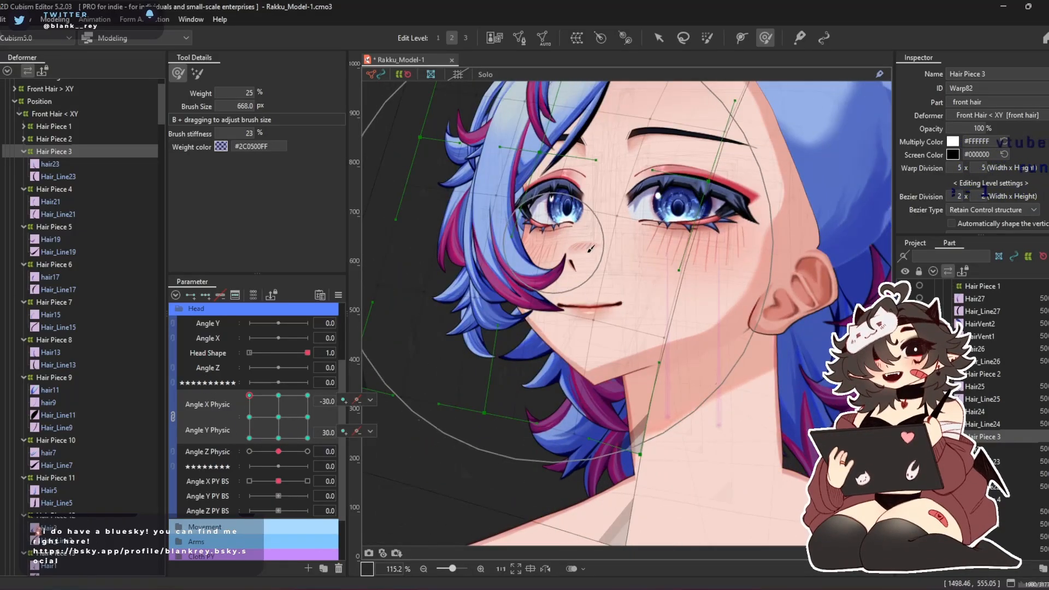
left_click_drag(546, 273, 544, 388)
left_click_drag(444, 289, 435, 288)
key("b")
left_click_drag(512, 267, 432, 290)
left_click_drag(476, 323, 469, 326)
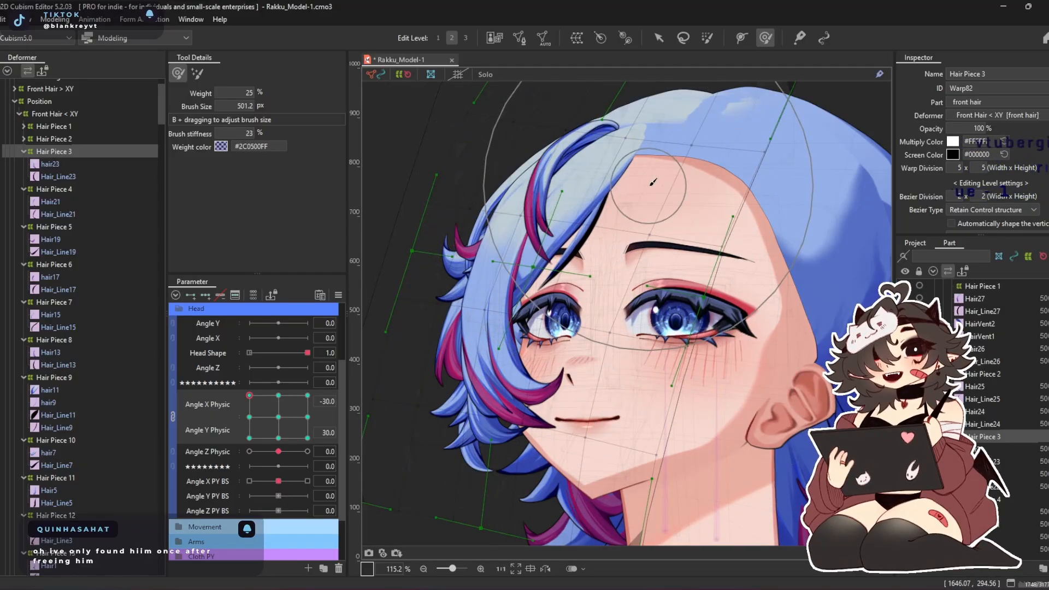
left_click_drag(612, 183, 635, 243)
left_click_drag(669, 309, 638, 284)
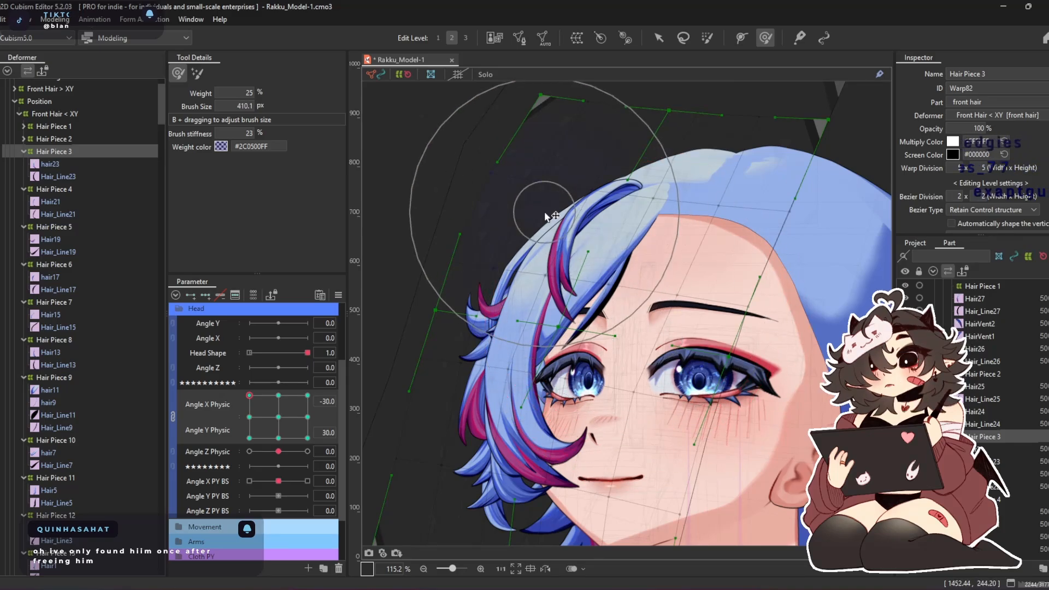
Reshape Hair Piece 3 at the Angle X Physic 30, Angle Y Physic 30 corner with a deform brush of about 724 px
left_click(307, 395)
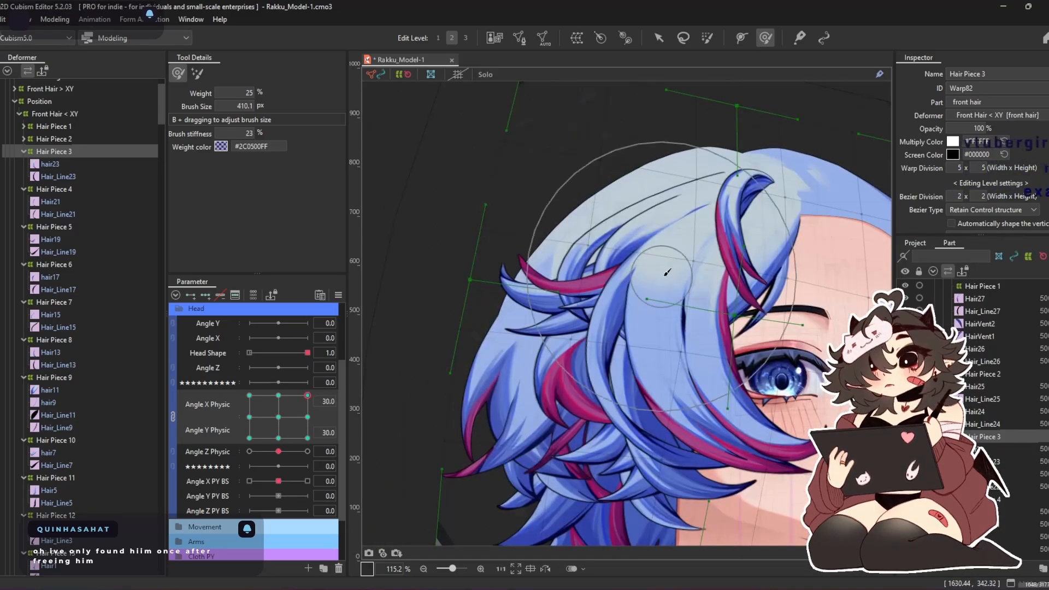
left_click_drag(770, 376, 728, 327)
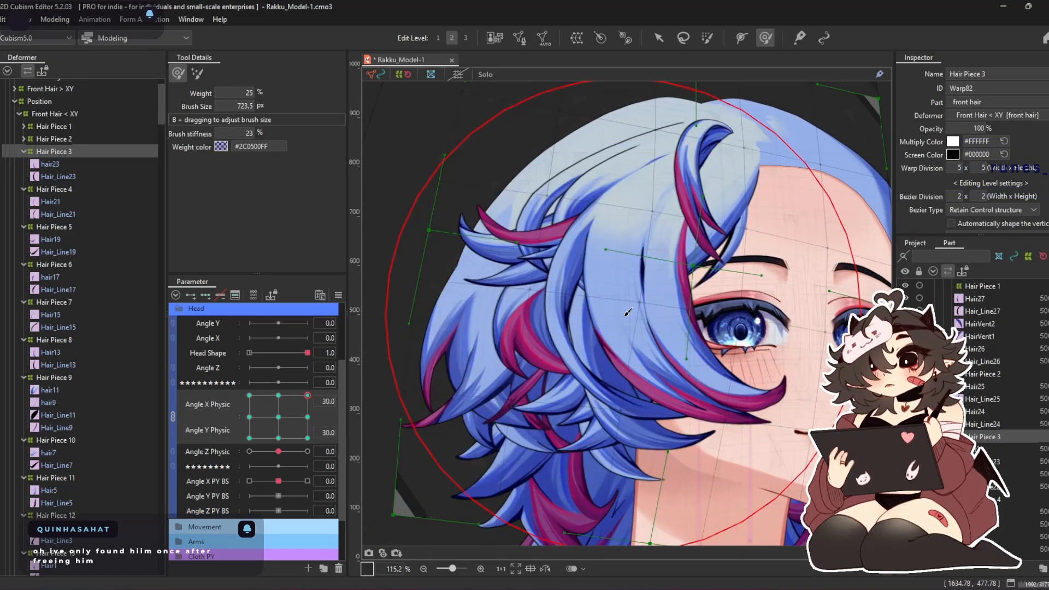
mouse_move(583, 307)
left_mouse_down()
mouse_move(610, 310)
mouse_move(603, 302)
left_mouse_up()
mouse_move(553, 333)
left_mouse_down()
mouse_move(572, 339)
mouse_move(513, 310)
left_mouse_up()
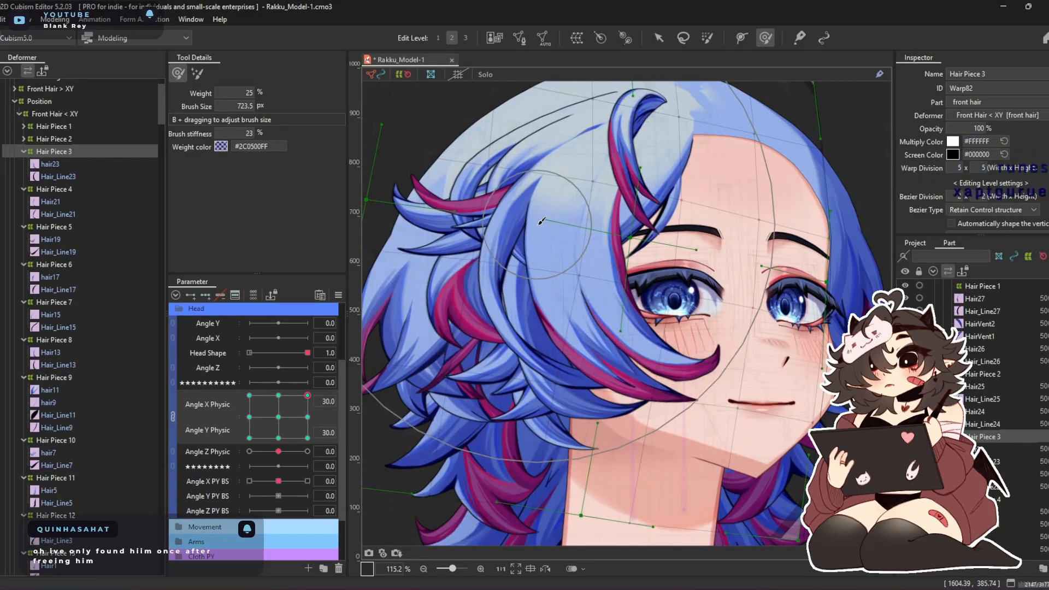
left_click_drag(529, 198, 532, 229)
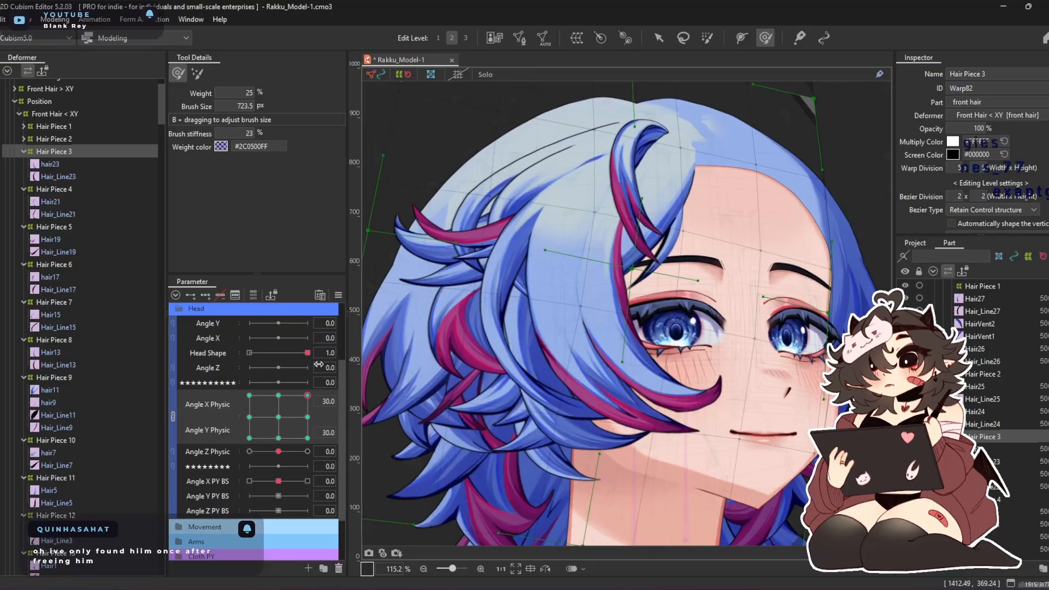
Reshape Hair Piece 3 at the Angle X Physic 30, Angle Y Physic -30 corner with a deform brush of about 815 px
left_click(308, 438)
left_click_drag(596, 388, 577, 212)
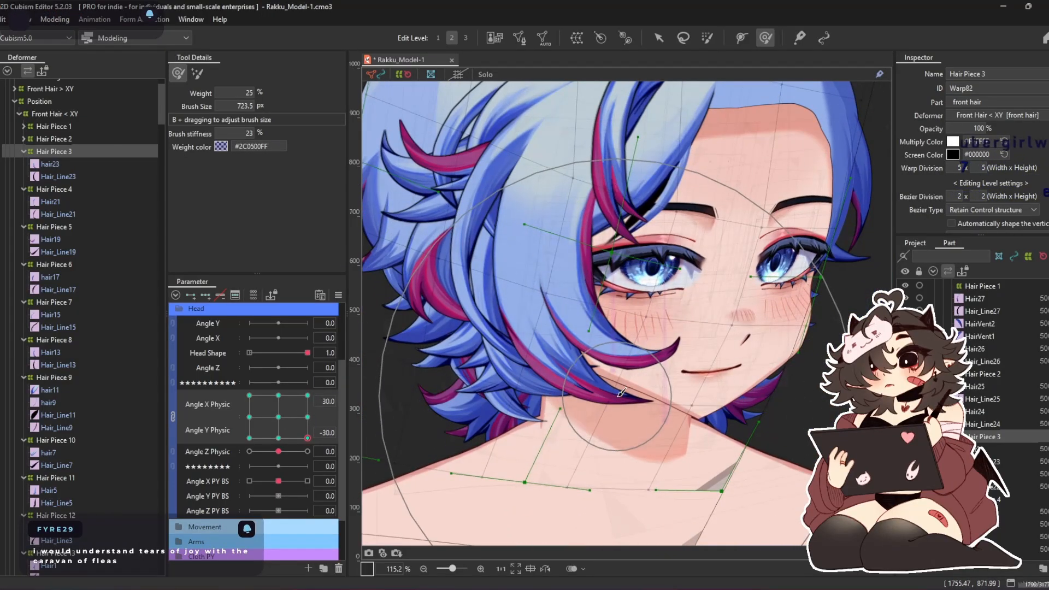
left_click_drag(557, 305, 560, 366)
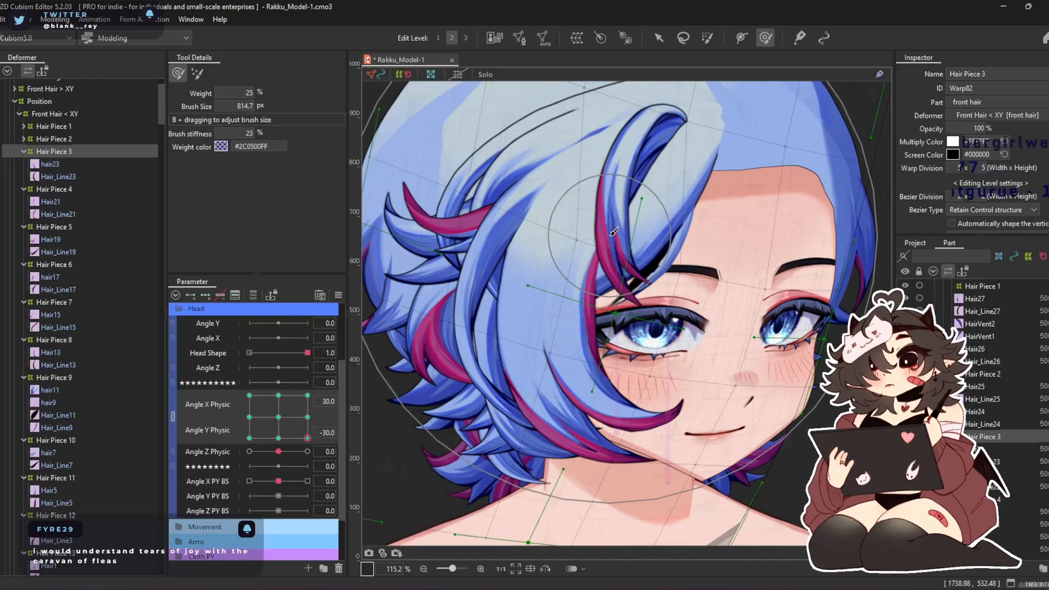
left_click_drag(591, 224, 569, 195)
left_click_drag(698, 413, 757, 433)
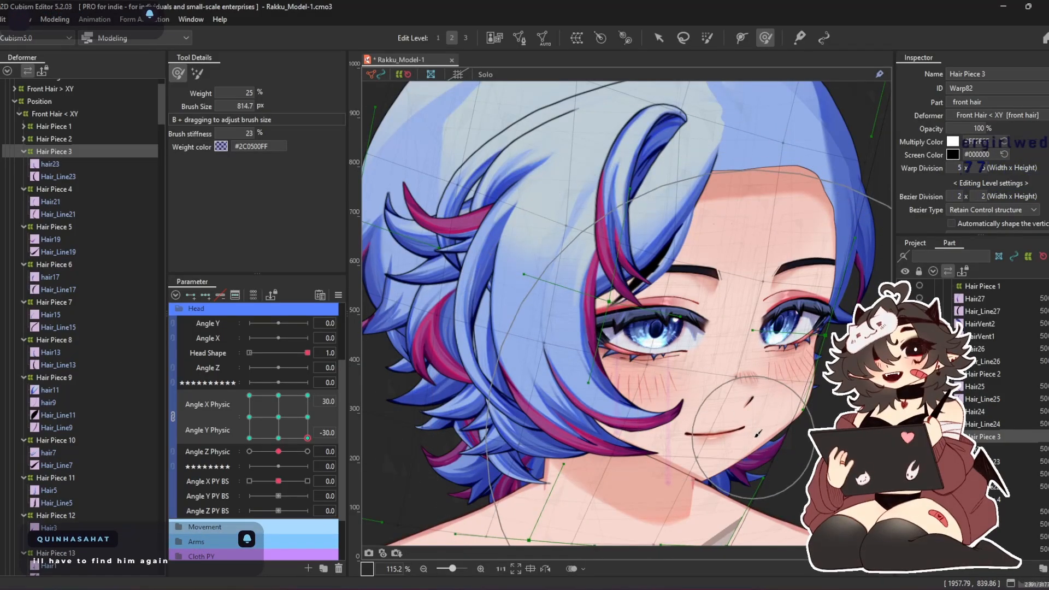
Touch up Hair Piece 3 at Angle X/Y Physic 30, 30 with a brush of about 654 px, and return both parameters to 0
left_click(307, 395)
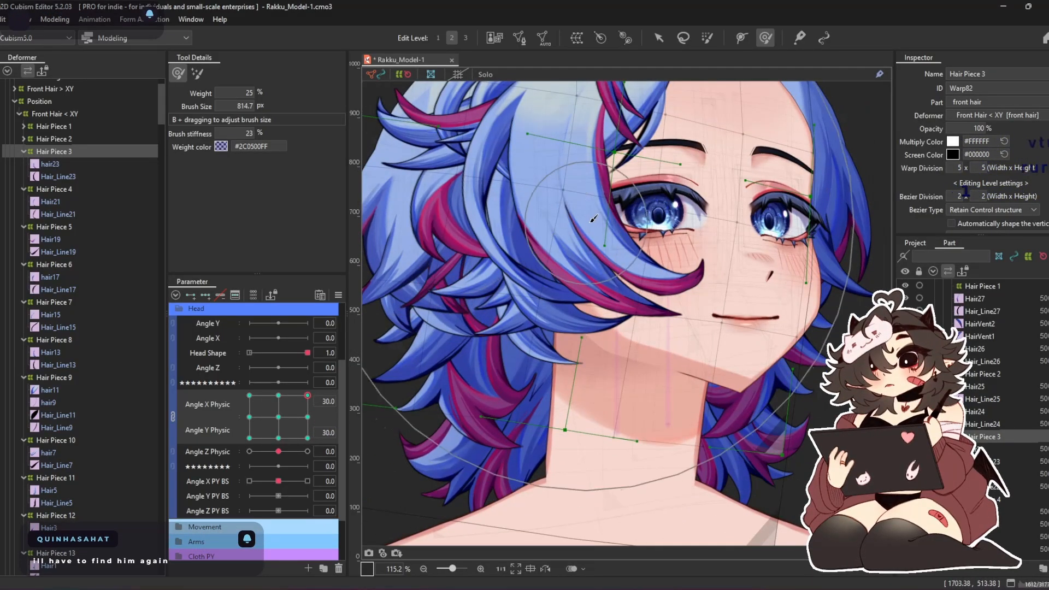
mouse_move(581, 248)
left_mouse_down()
mouse_move(605, 347)
mouse_move(570, 295)
left_mouse_up()
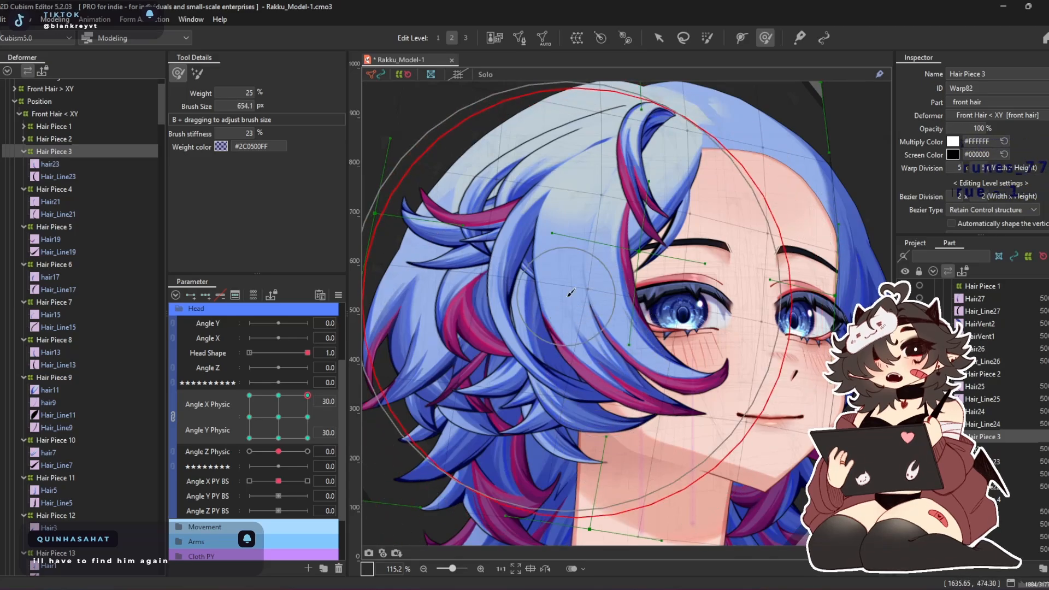
left_click_drag(492, 268, 460, 266)
left_click_drag(721, 272, 737, 267)
mouse_move(307, 395)
left_mouse_down()
mouse_move(263, 384)
mouse_move(287, 414)
mouse_move(219, 382)
mouse_move(273, 448)
mouse_move(284, 415)
mouse_move(371, 449)
left_mouse_up()
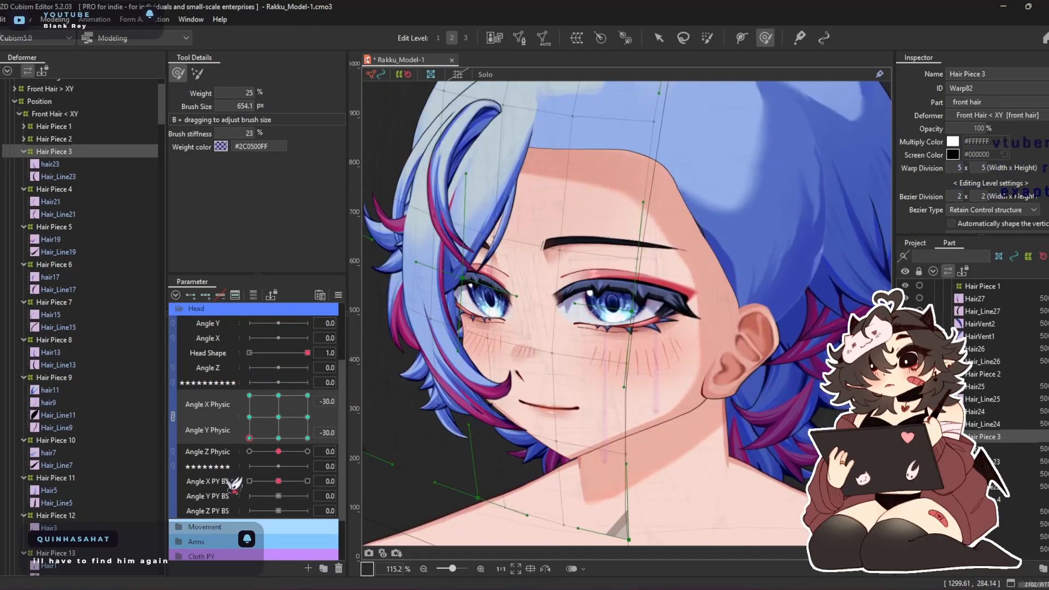
left_click_drag(384, 415, 278, 416)
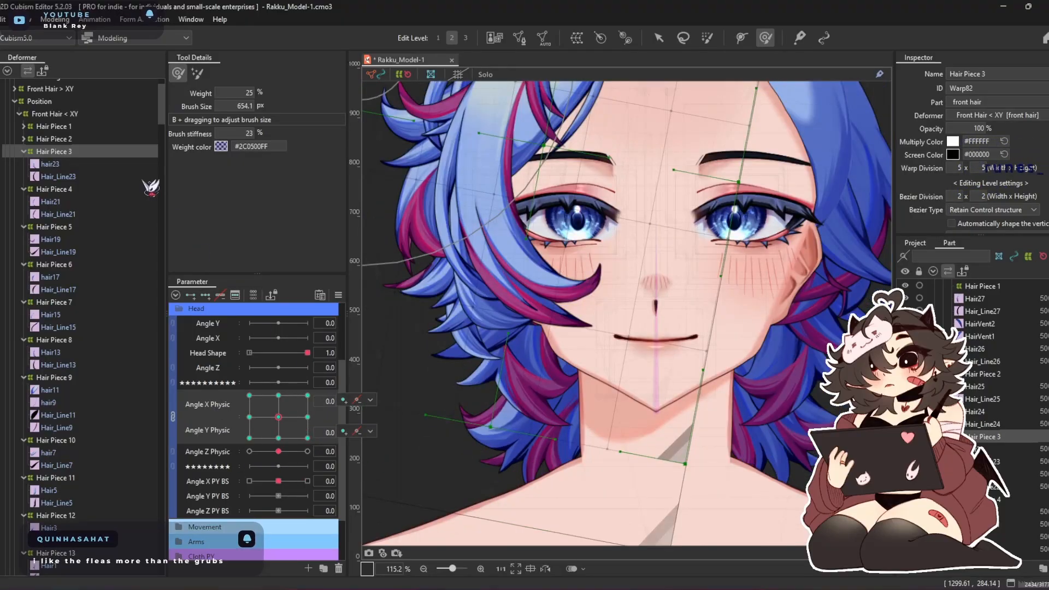
Select the Hair Piece 4 warp deformer and enlarge it on all sides around its strand without deforming the hair
double_click(53, 154)
left_click(76, 164)
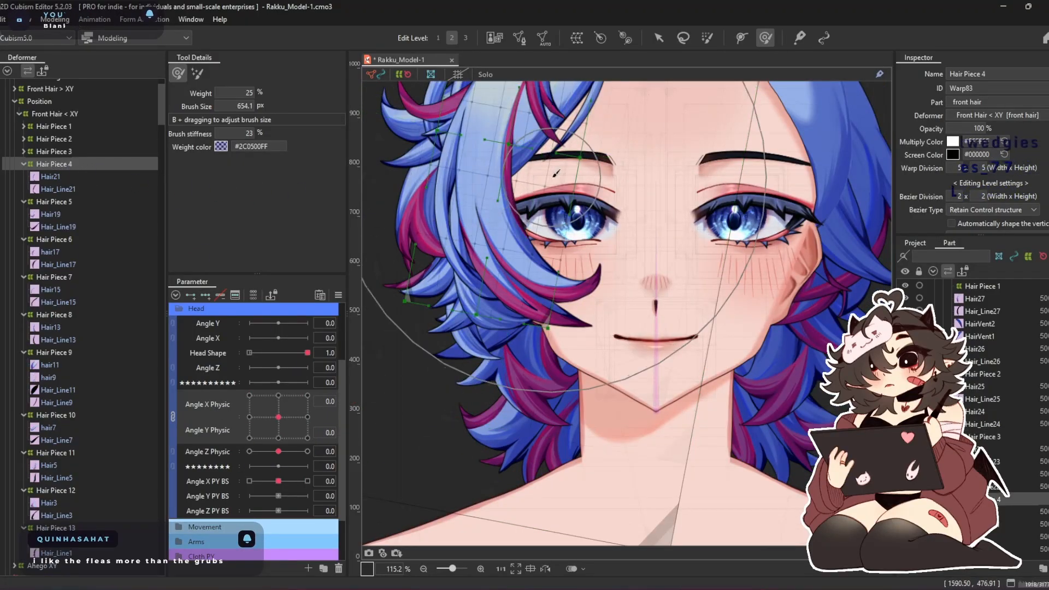
left_click_drag(583, 106, 605, 218)
key("v")
scroll(568, 252, "down", 3)
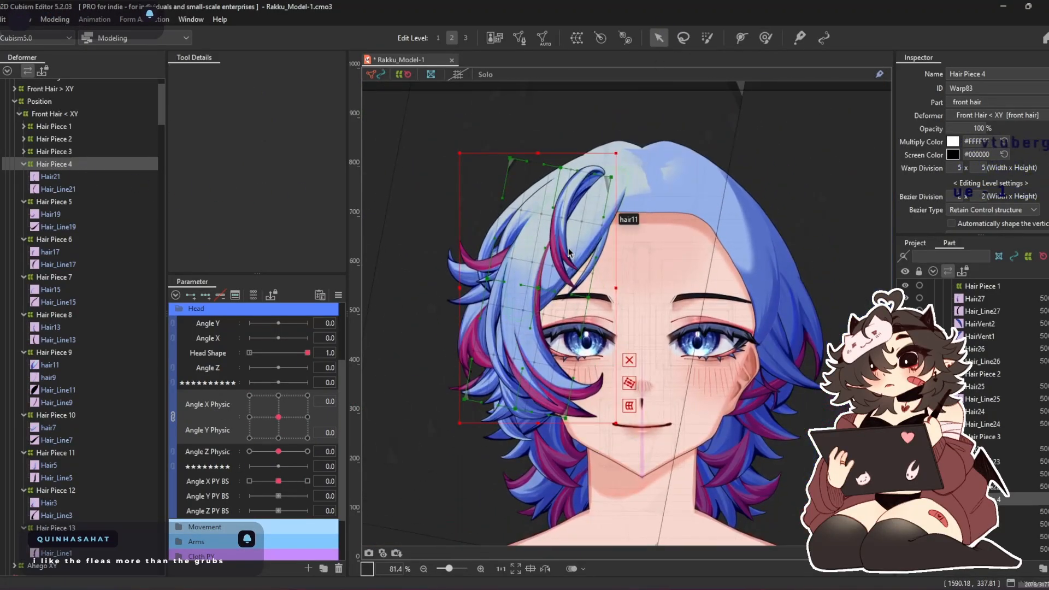
left_click_drag(458, 155, 430, 108)
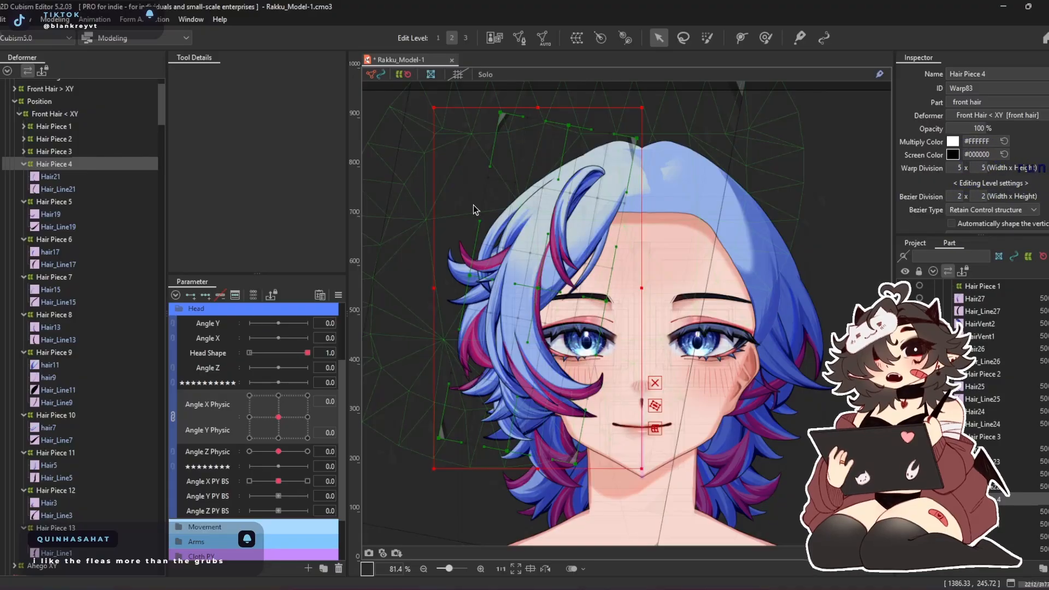
Align Hair Piece 4's bounding box with the deformer's tilt, widen it on both sides without deforming the hair, and activate the deform brush
scroll(487, 287, "up", 3)
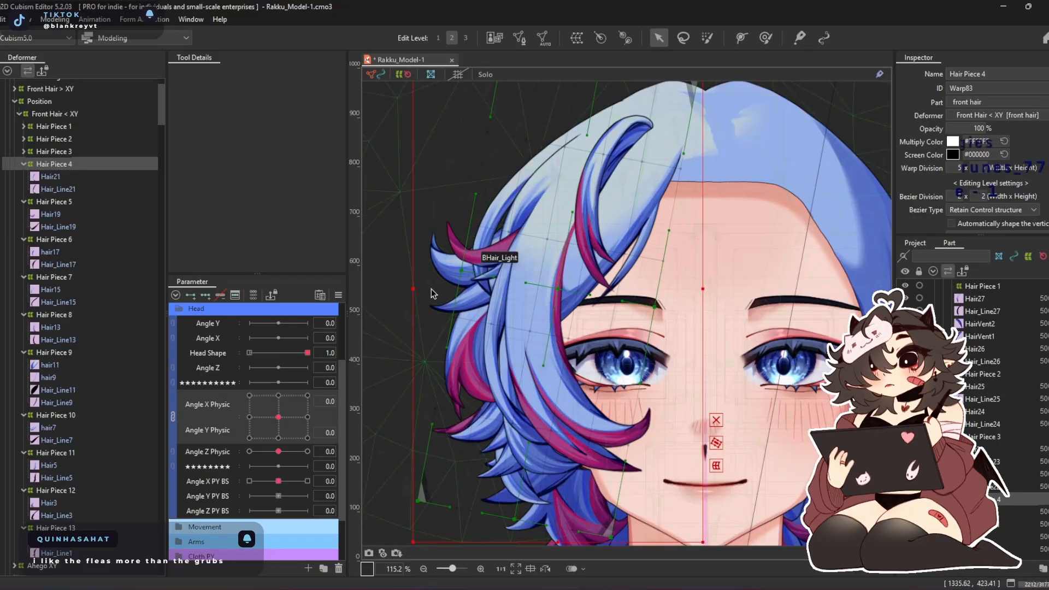
left_click(716, 443)
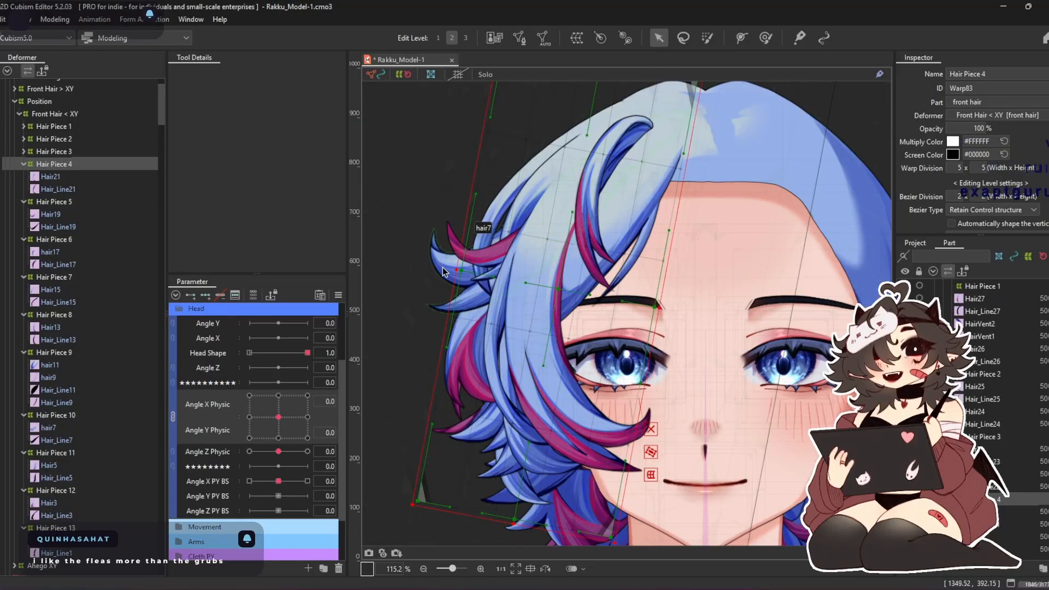
left_click_drag(456, 270, 415, 262)
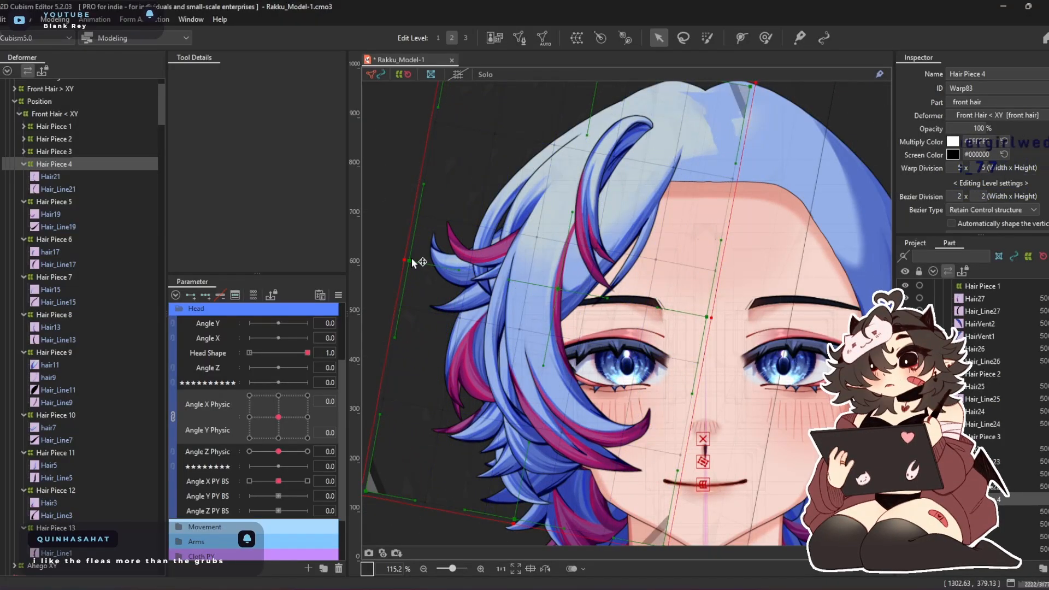
left_click(765, 36)
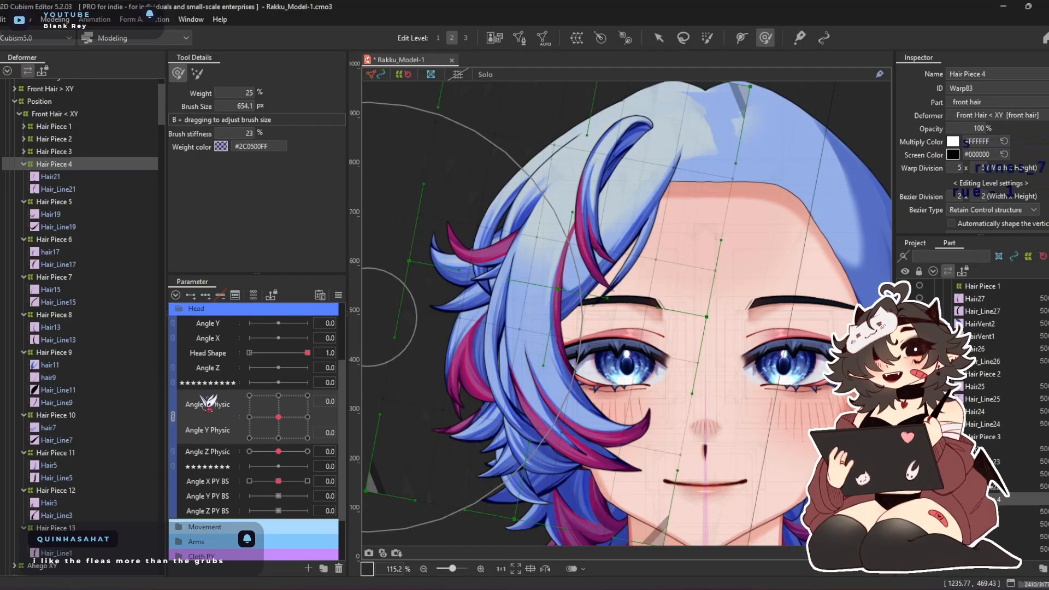
Reshape Hair Piece 4 at Angle X Physic 30, Angle Y Physic 0, using a deform brush of about 654 to 681 px
left_click(307, 417)
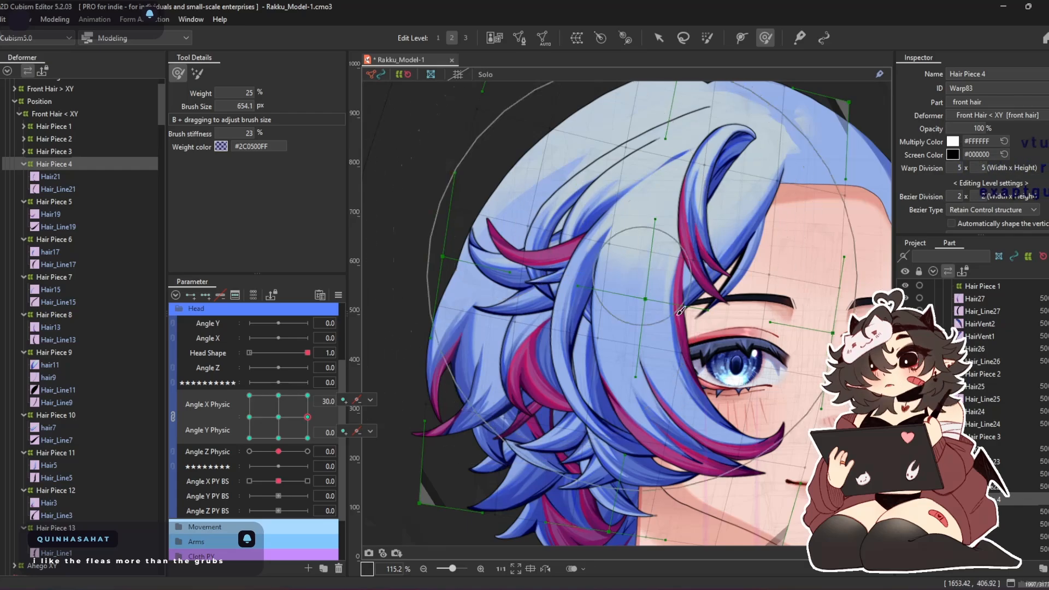
left_click_drag(665, 390, 633, 394)
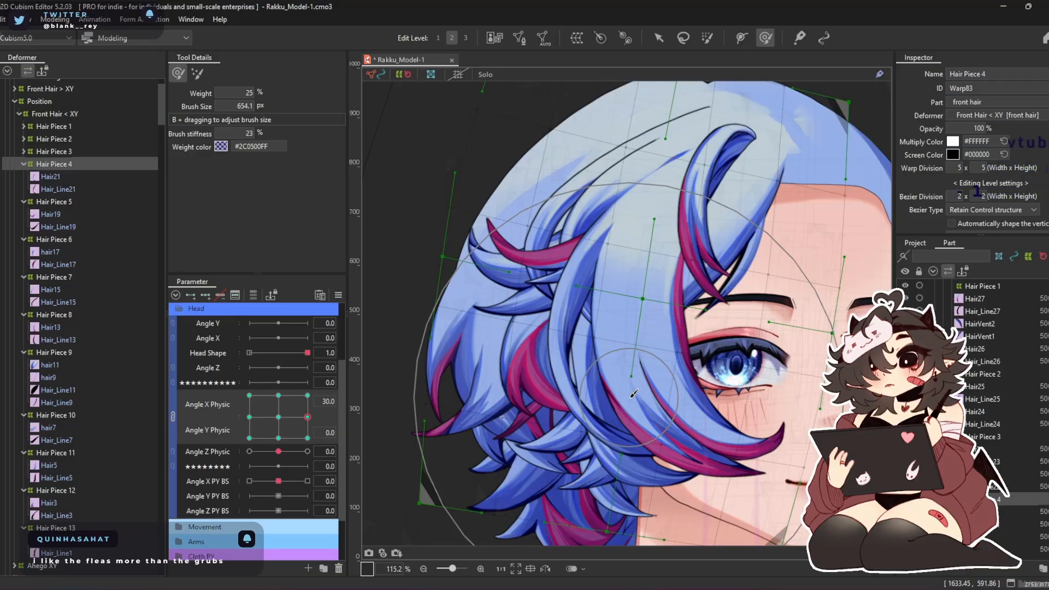
left_click_drag(652, 319, 608, 328)
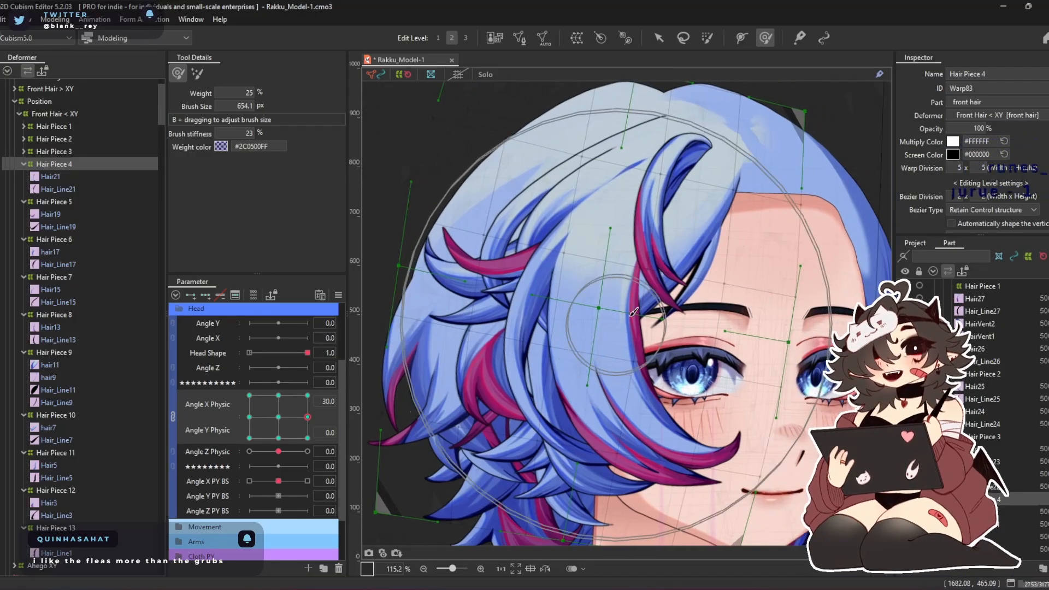
left_click_drag(675, 279, 689, 277)
mouse_move(647, 165)
left_mouse_down()
mouse_move(622, 153)
mouse_move(669, 156)
mouse_move(752, 206)
mouse_move(617, 189)
mouse_move(597, 175)
left_mouse_up()
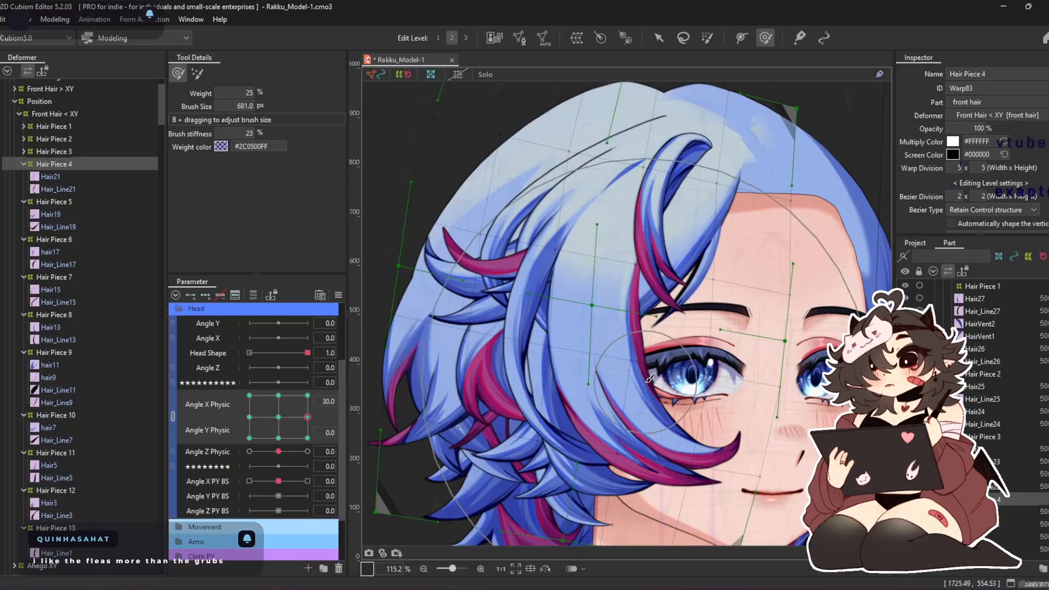
left_click_drag(639, 257, 619, 178)
mouse_move(495, 276)
left_mouse_down()
mouse_move(625, 368)
mouse_move(536, 274)
mouse_move(563, 291)
left_mouse_up()
left_click_drag(521, 330, 616, 404)
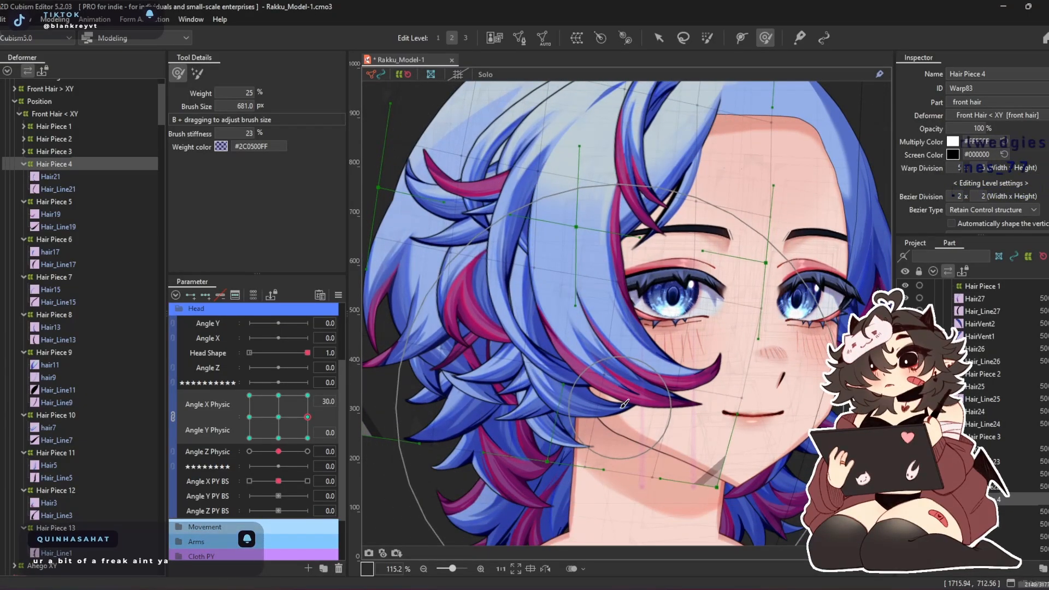
Refine Hair Piece 4's strand and root at Angle X Physic 30 with the deform brush reduced to about 582 px
scroll(626, 377, "down", 3)
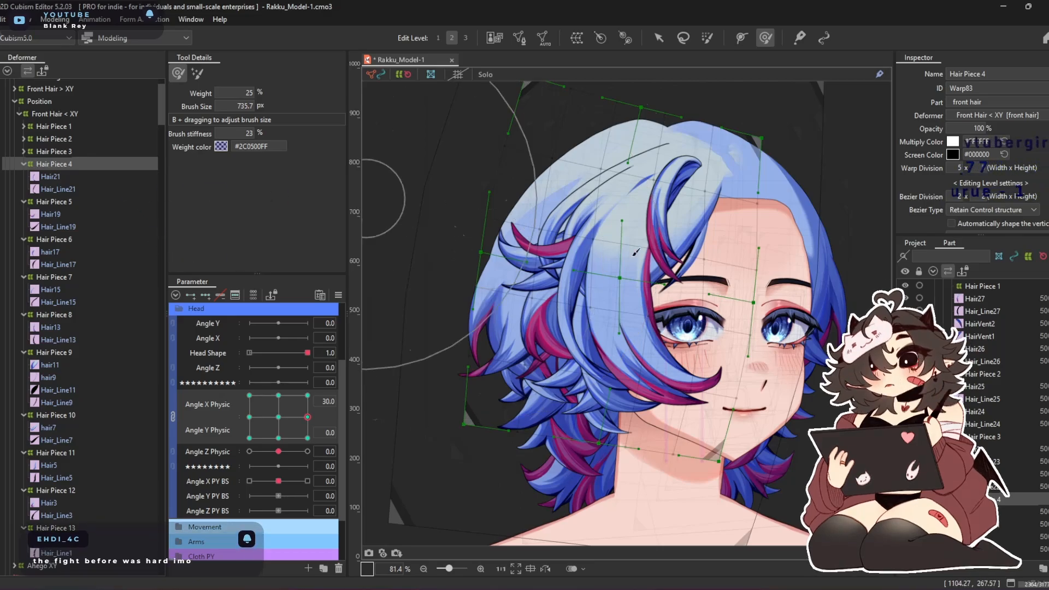
scroll(635, 252, "up", 3)
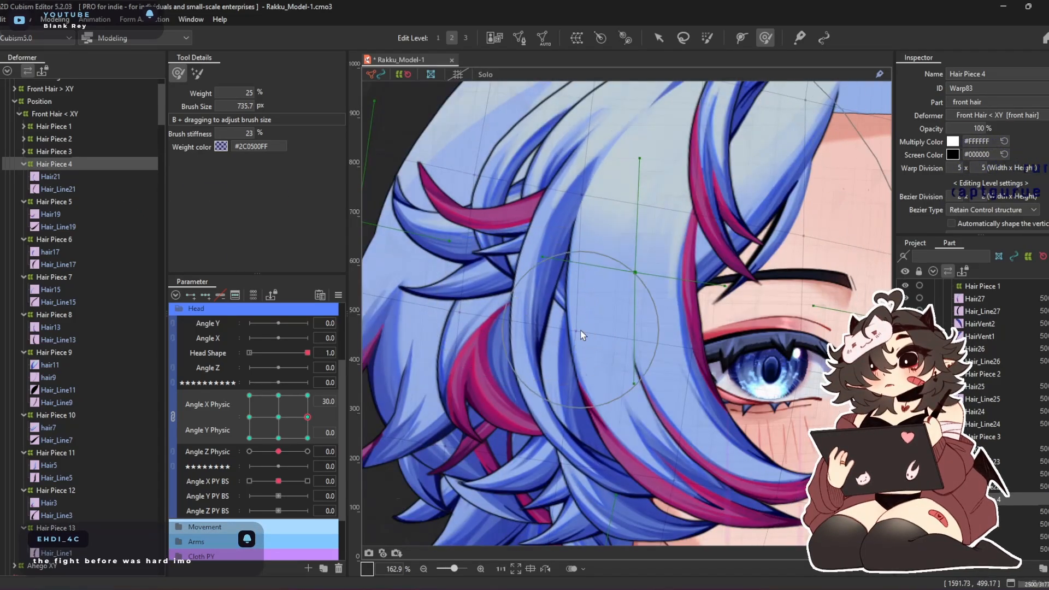
scroll(581, 335, "down", 2)
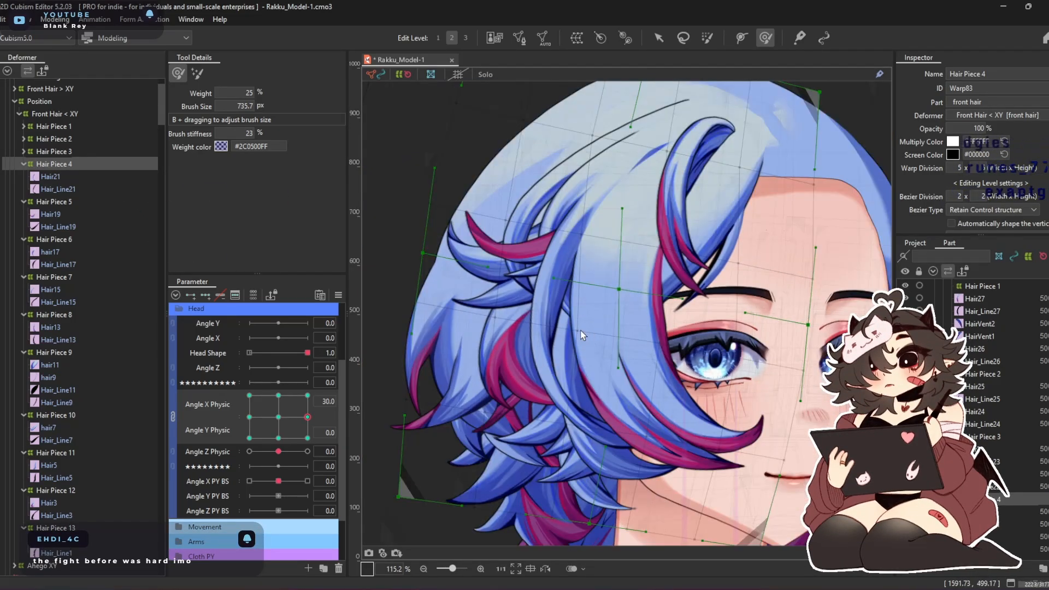
key("b")
left_click_drag(667, 369, 668, 363)
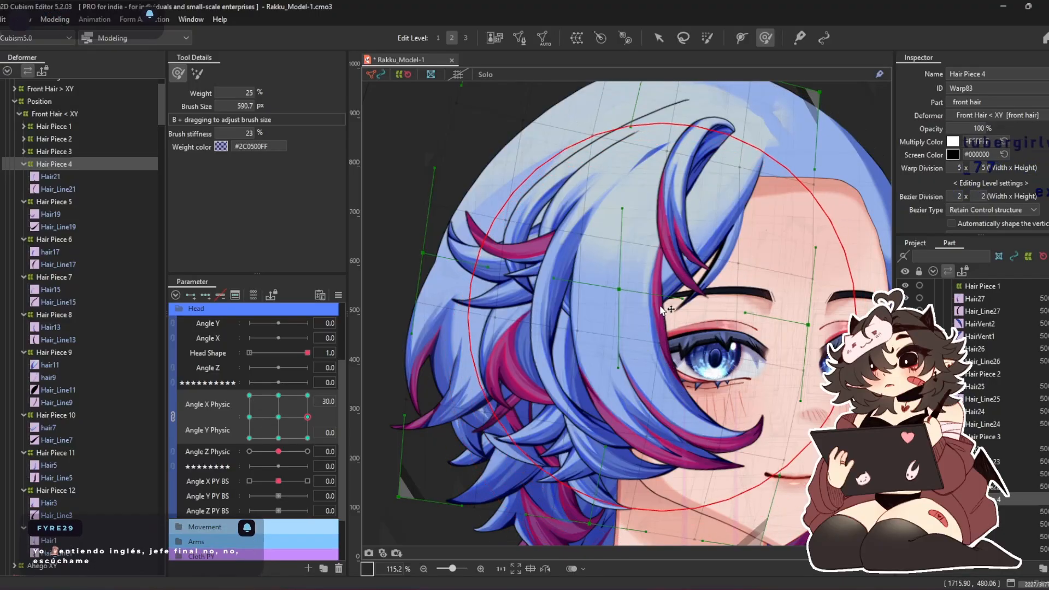
left_click_drag(692, 254, 659, 309)
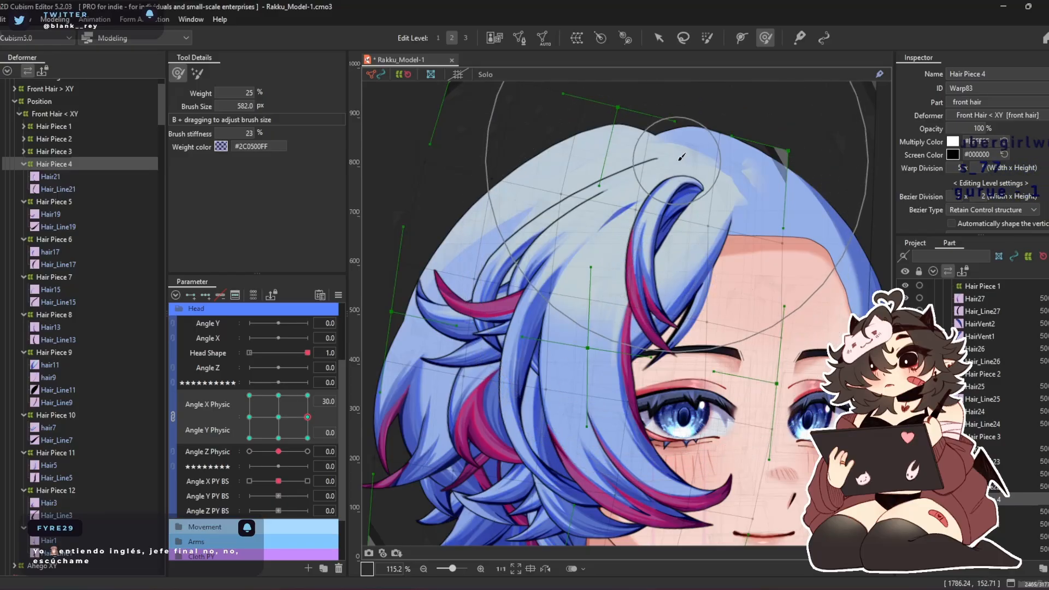
left_click_drag(682, 138, 693, 149)
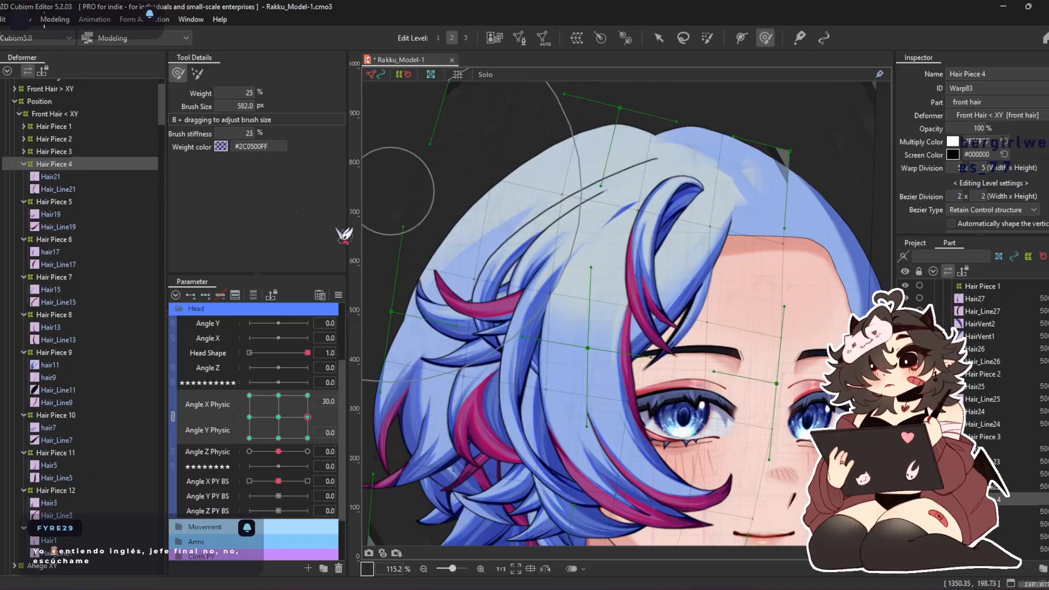
Compare with the Hair Piece 3 deformer, reselect Hair Piece 4, and reshape it at Angle X Physic -30 with a brush of about 707 px
left_click(61, 152)
left_click_drag(602, 152, 576, 142)
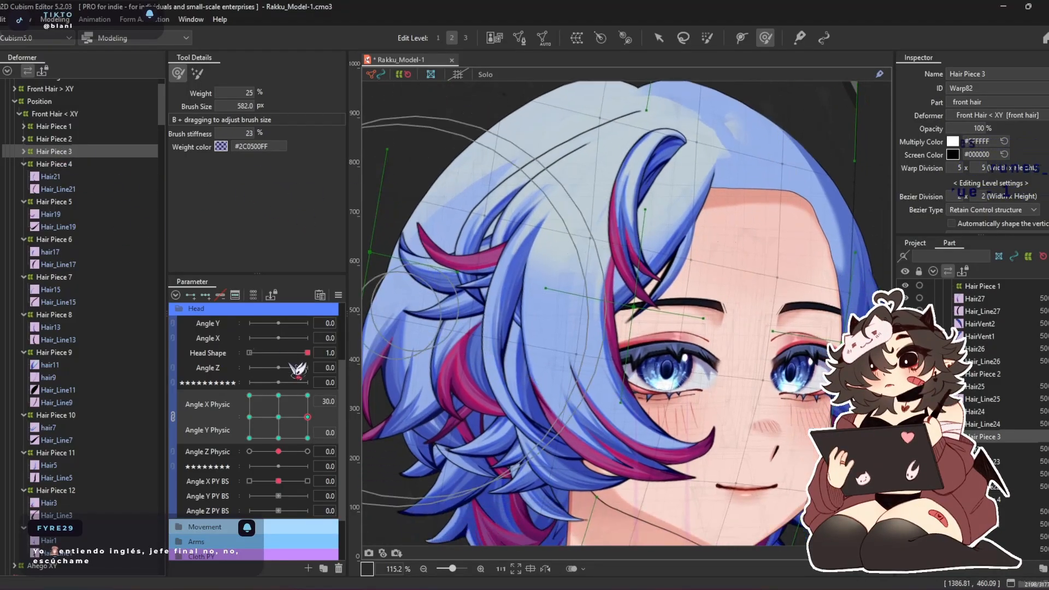
left_click(61, 163)
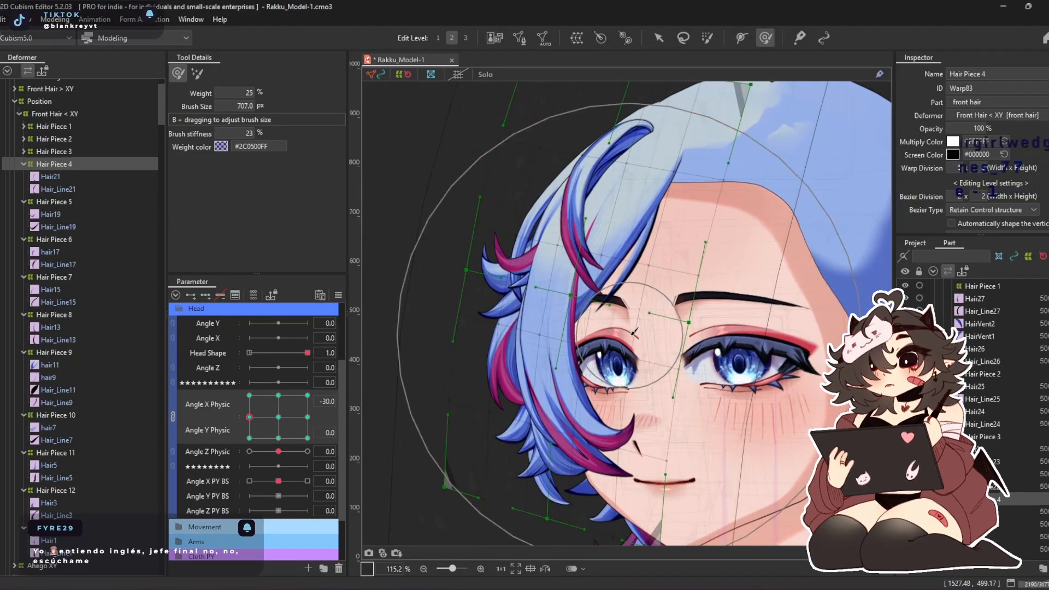
left_click_drag(532, 358, 541, 358)
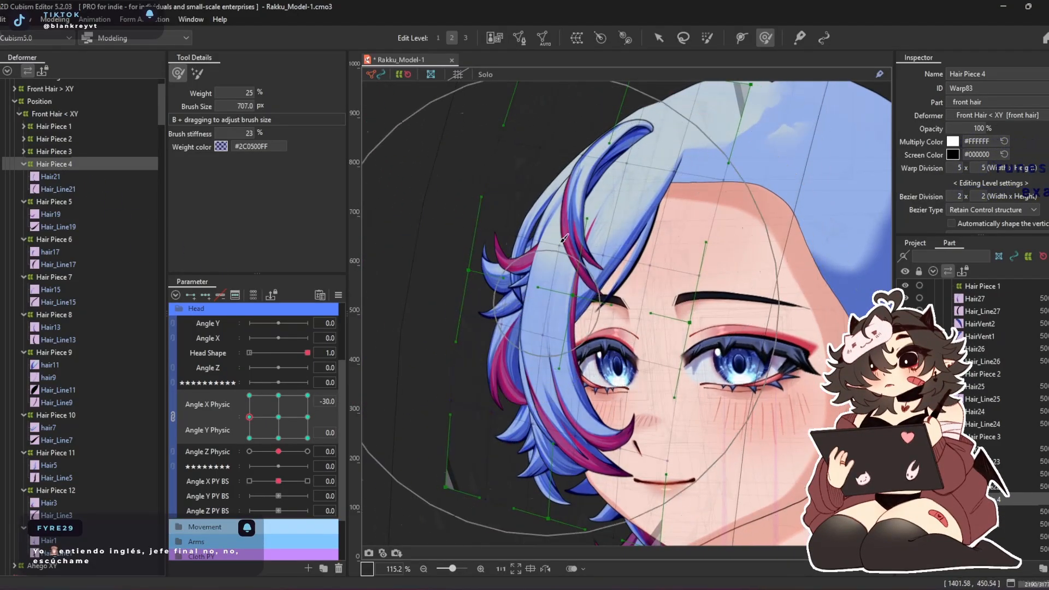
left_click_drag(585, 136, 591, 134)
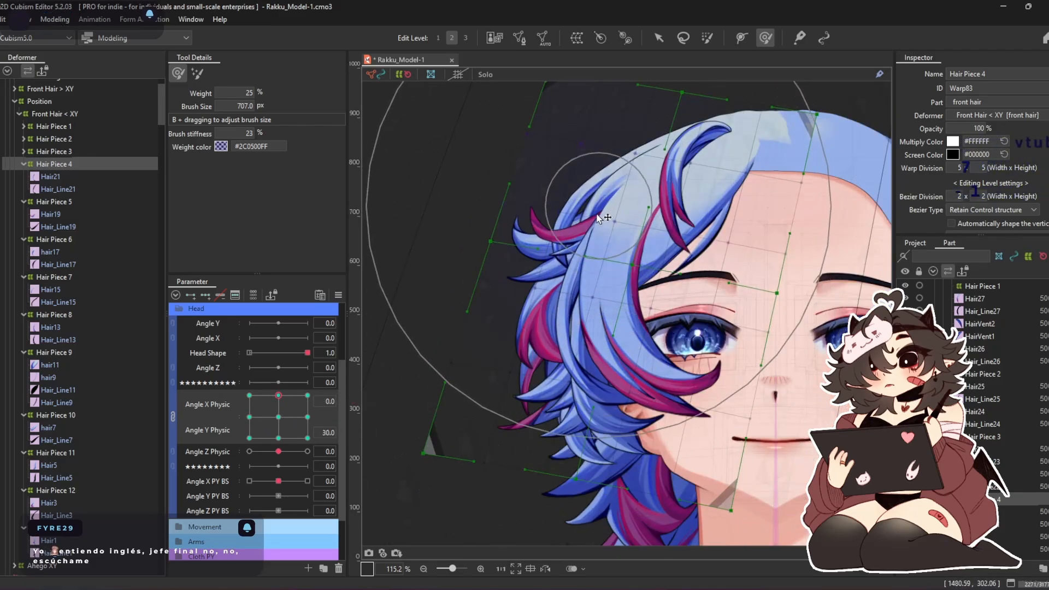
Adjust Hair Piece 4 along Angle Y Physic and synthesize all four Angle X Physic and Angle Y Physic corners for the selected object
left_click_drag(597, 214, 593, 264)
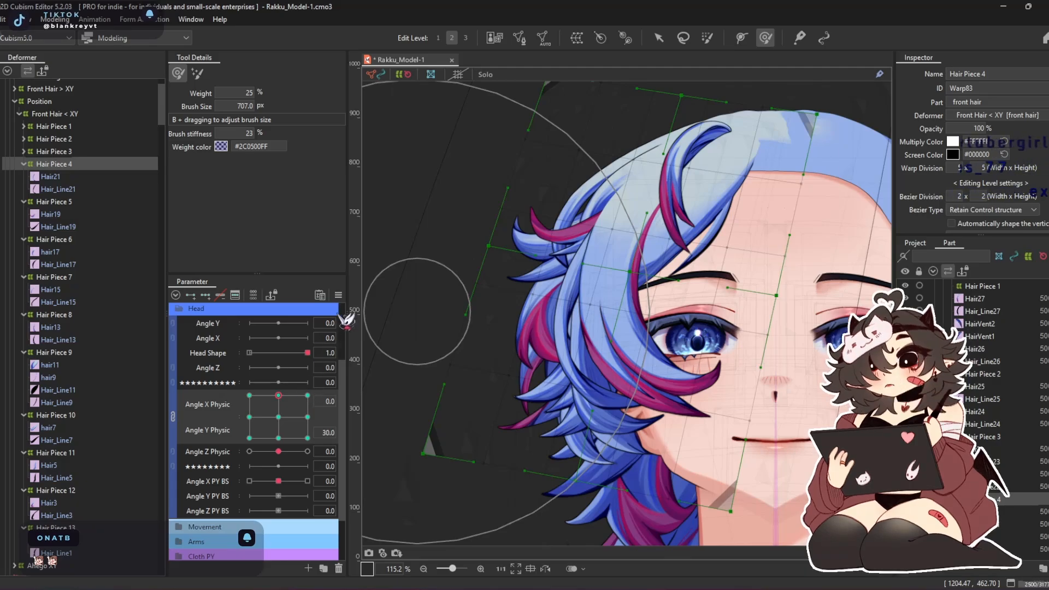
left_click(339, 295)
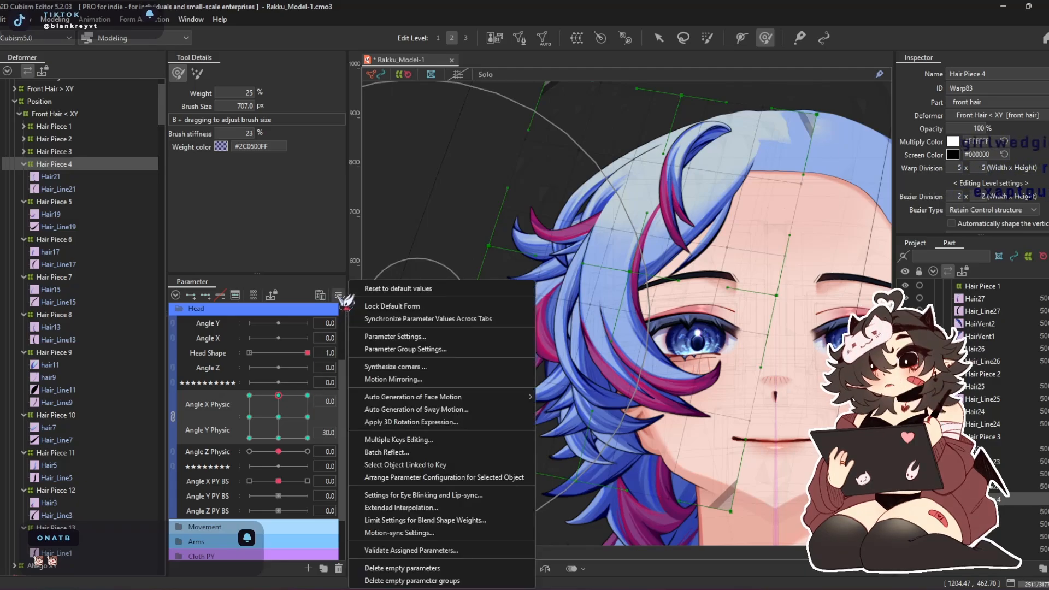
left_click(414, 366)
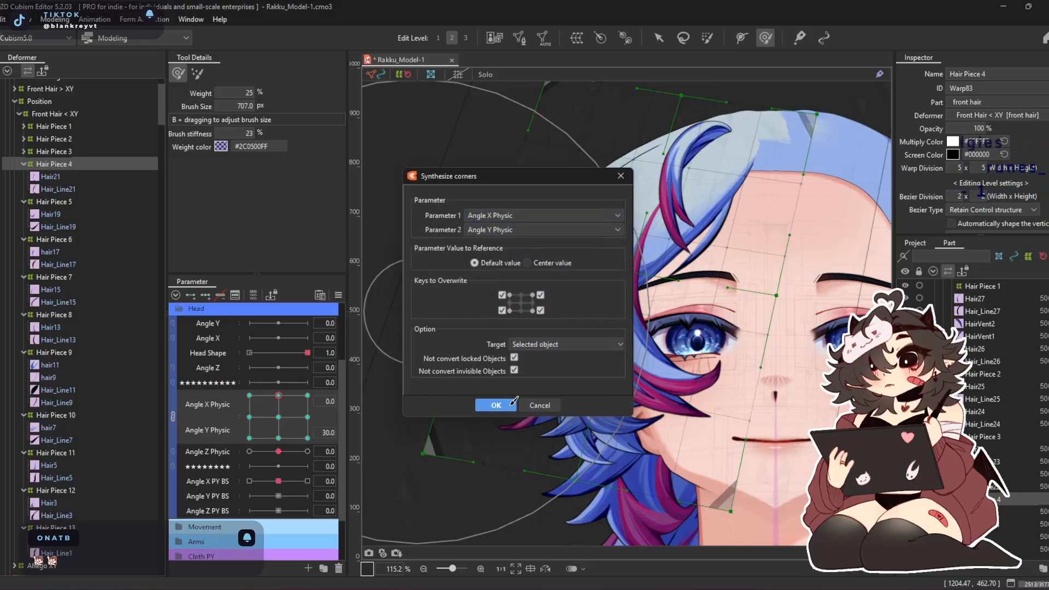
left_click(511, 405)
Reshape Hair Piece 4 at the Angle X Physic -30 corners with the deform brush
left_click_drag(549, 385, 496, 385)
left_click_drag(584, 270, 570, 255)
left_click_drag(538, 148, 515, 285)
left_click_drag(548, 170, 596, 170)
left_click_drag(573, 323, 569, 232)
left_click_drag(250, 438, 220, 382)
Reshape Hair Piece 4 at the Angle X Physic 30, Angle Y Physic 30 corner with a brush of about 613 px
mouse_move(277, 433)
left_mouse_down()
mouse_move(269, 431)
mouse_move(308, 395)
left_mouse_up()
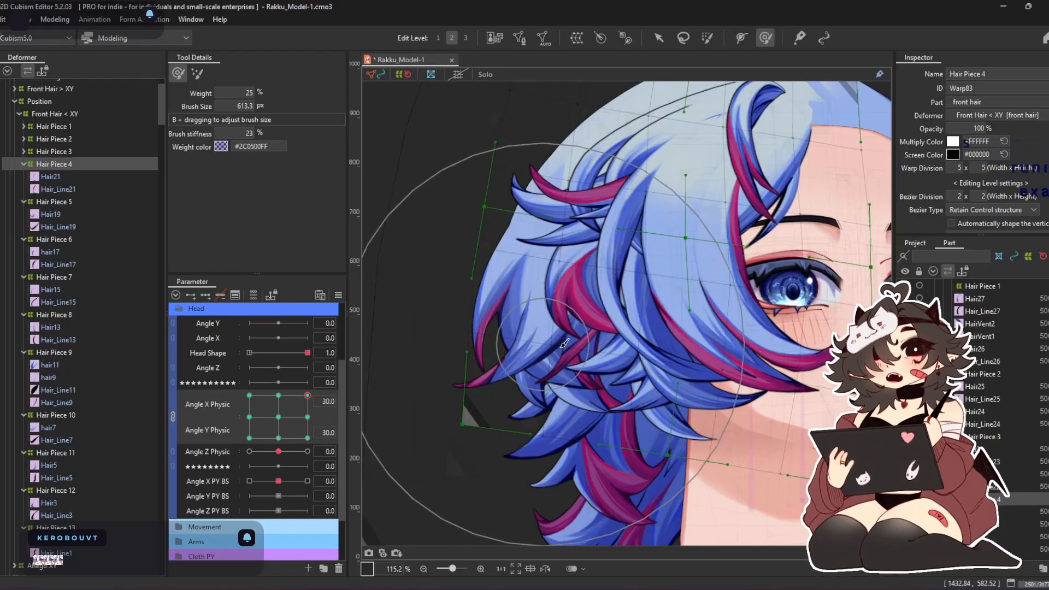
left_click_drag(586, 350, 610, 372)
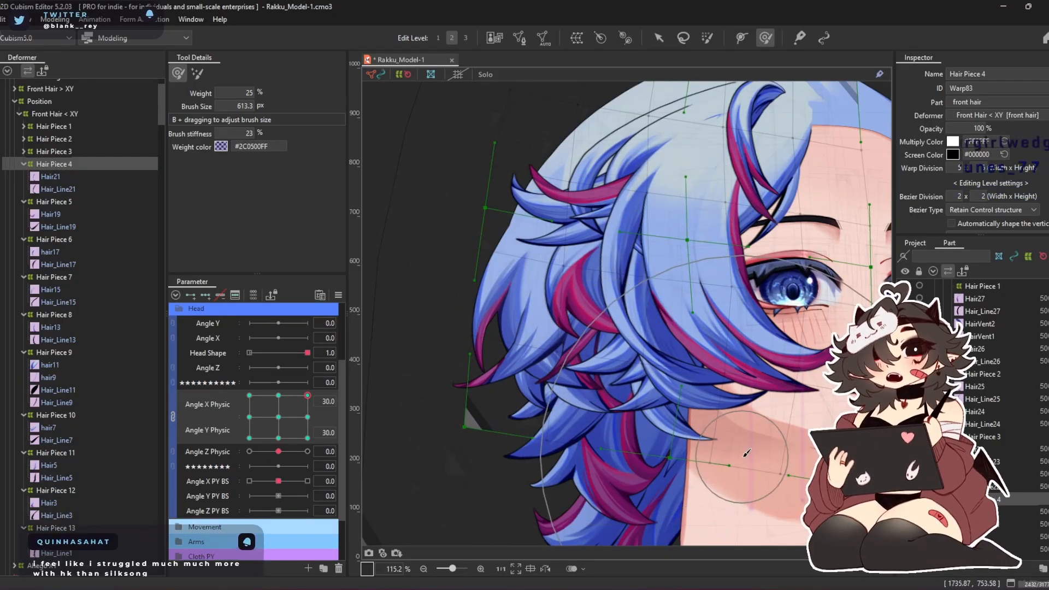
left_click_drag(779, 354, 744, 396)
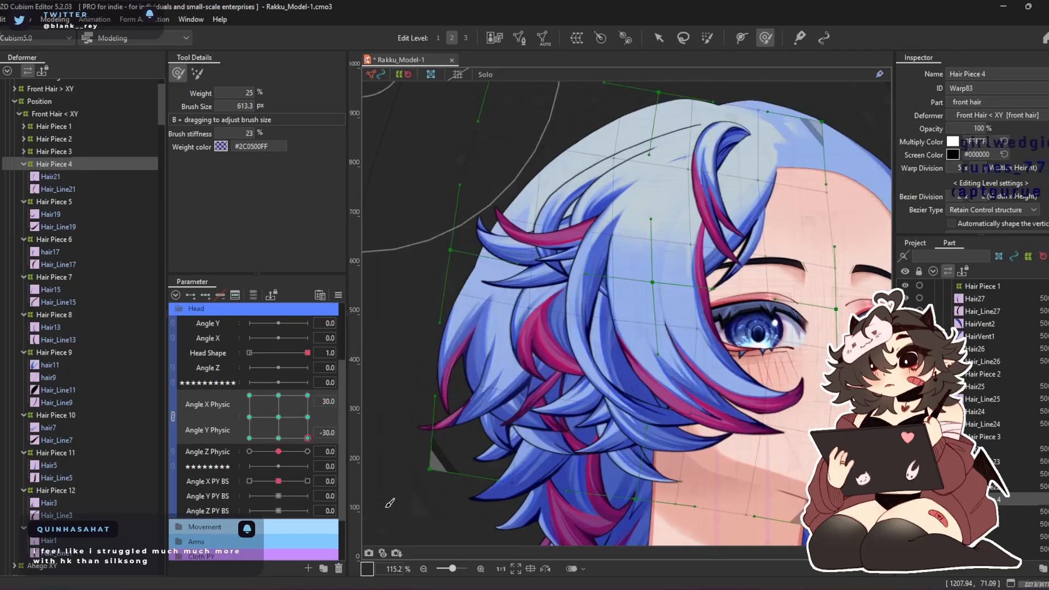
Reshape Hair Piece 4 at the Angle X Physic 30, Angle Y Physic -30 corner, reducing the deform brush to about 477 px
left_click(307, 438)
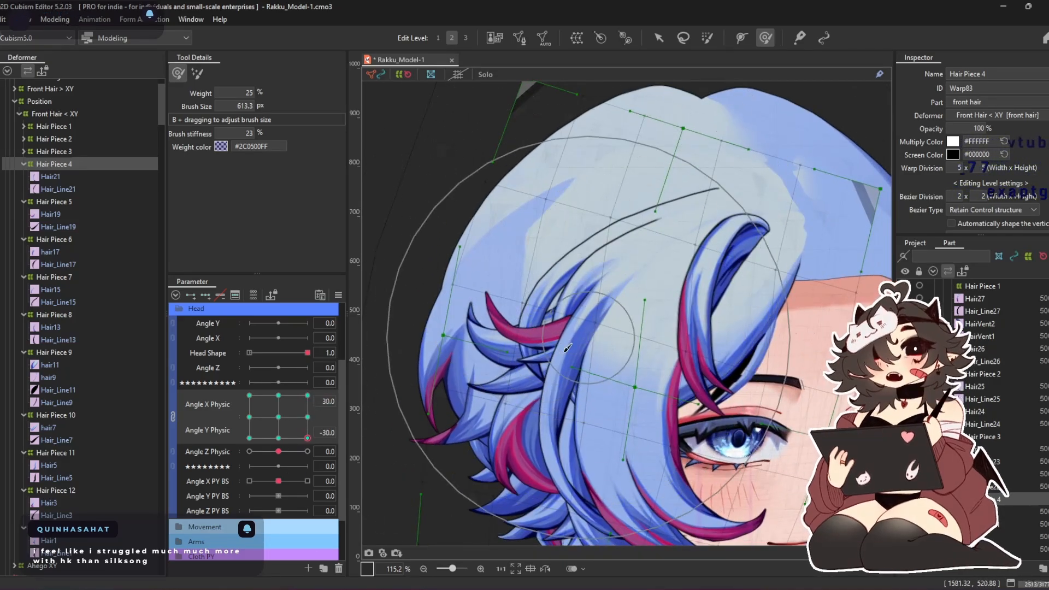
left_click_drag(566, 367, 574, 291)
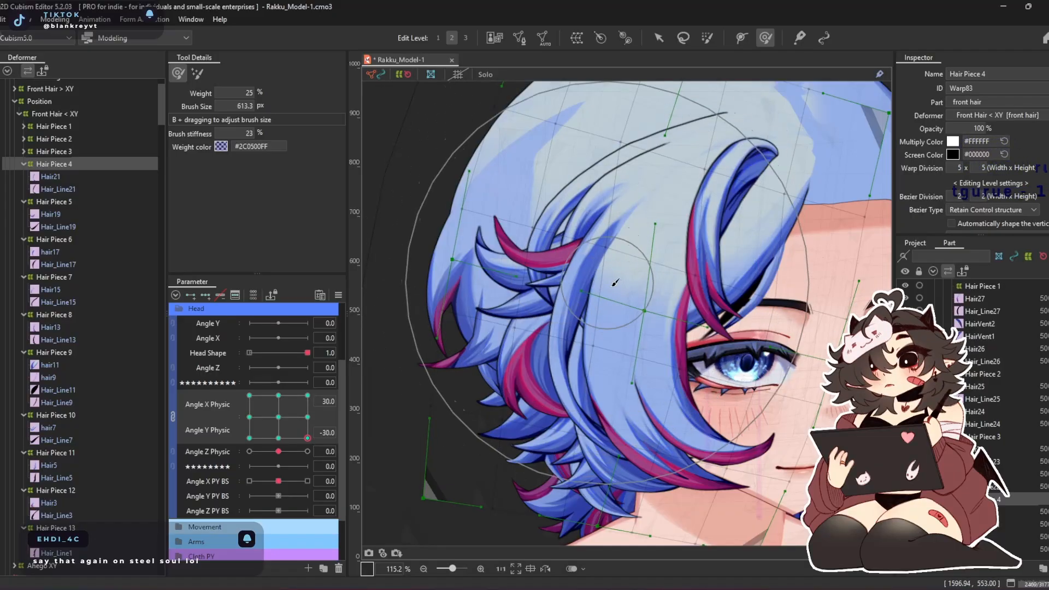
left_click_drag(782, 158, 791, 164)
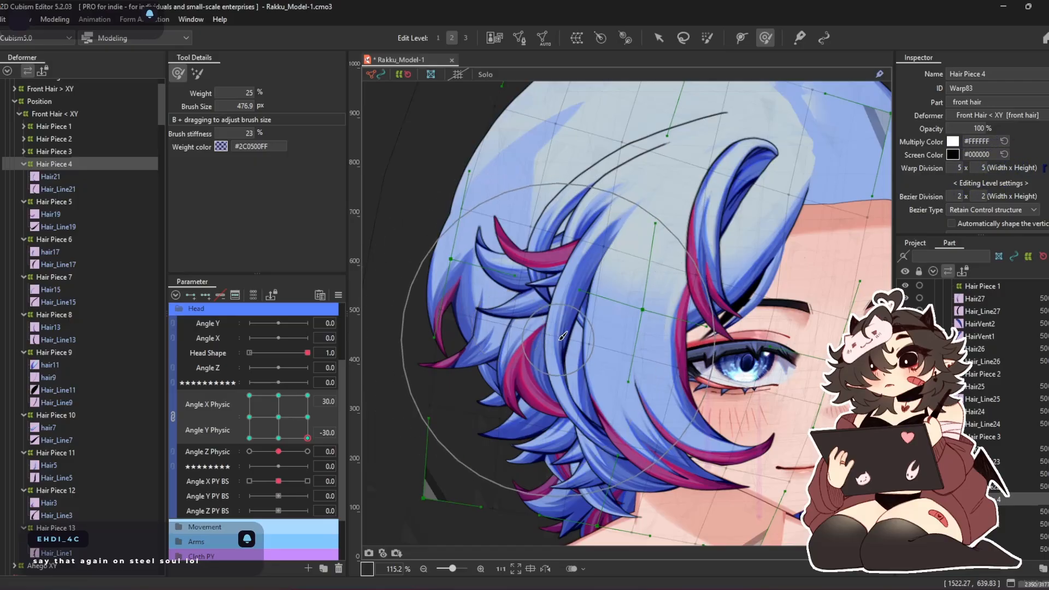
Run Angle X/Y Physic through all four corners and refine Hair Piece 4 at 30, -30 with a deform brush of about 526 px
left_click_drag(308, 436, 242, 437)
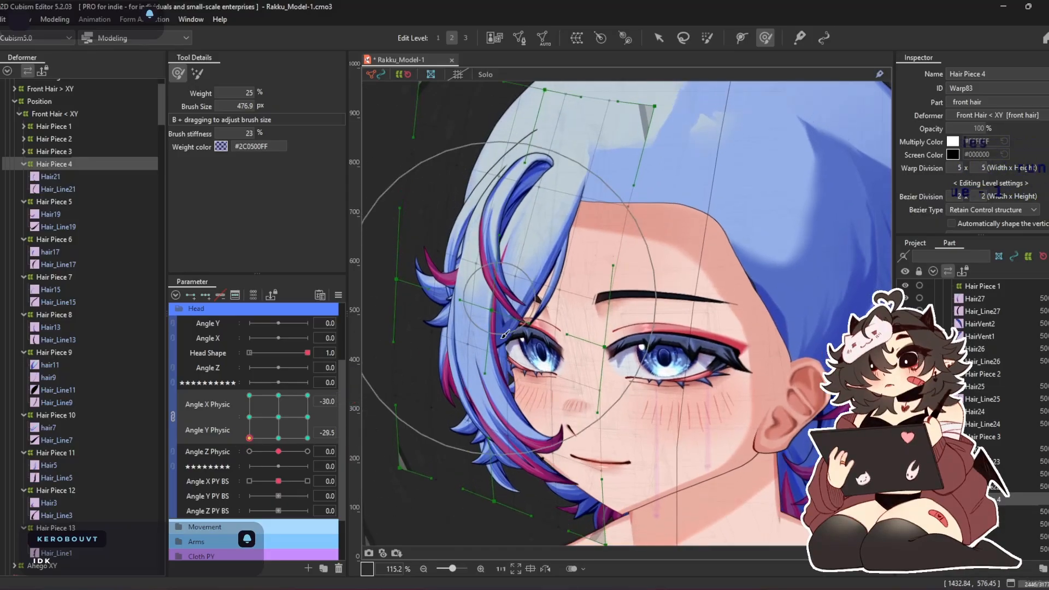
mouse_move(251, 435)
left_mouse_down()
mouse_move(236, 419)
mouse_move(229, 437)
mouse_move(235, 406)
mouse_move(227, 440)
mouse_move(213, 445)
mouse_move(253, 468)
mouse_move(221, 445)
left_mouse_up()
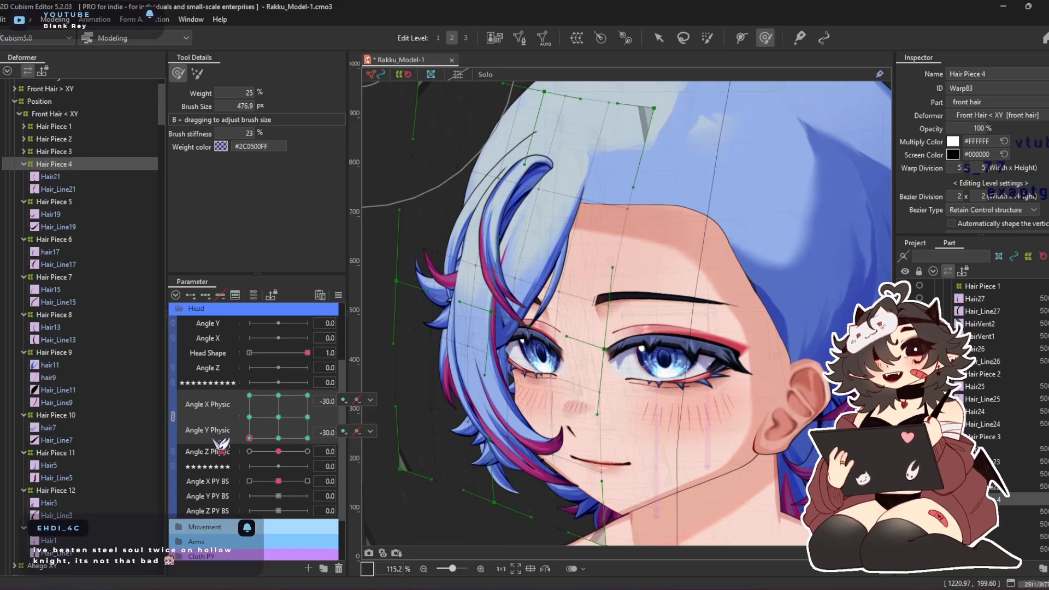
mouse_move(284, 438)
left_mouse_down()
mouse_move(314, 458)
mouse_move(325, 487)
mouse_move(271, 327)
mouse_move(327, 360)
left_mouse_up()
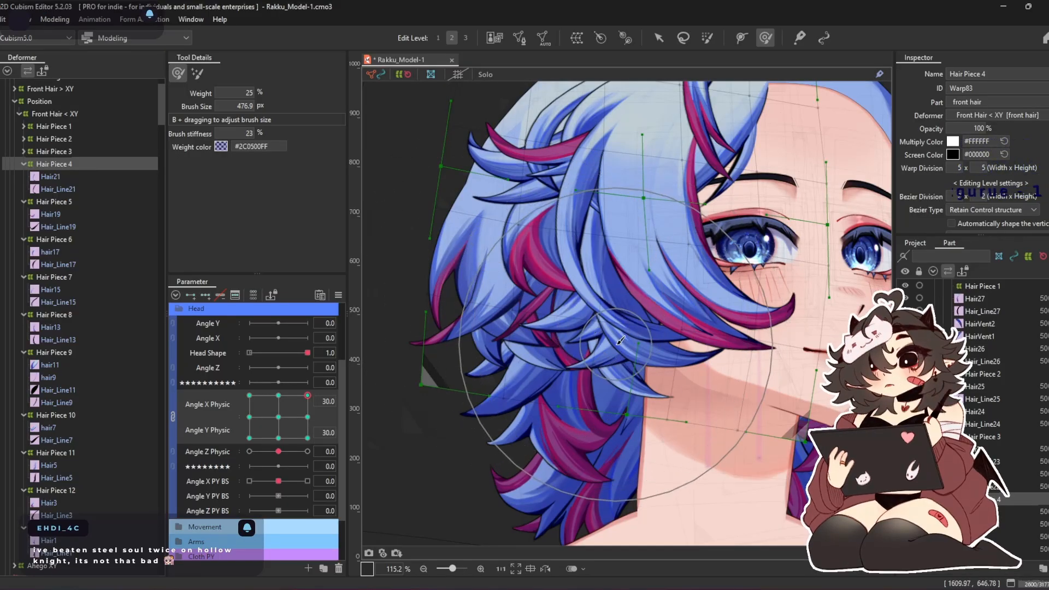
left_click_drag(307, 395, 127, 298)
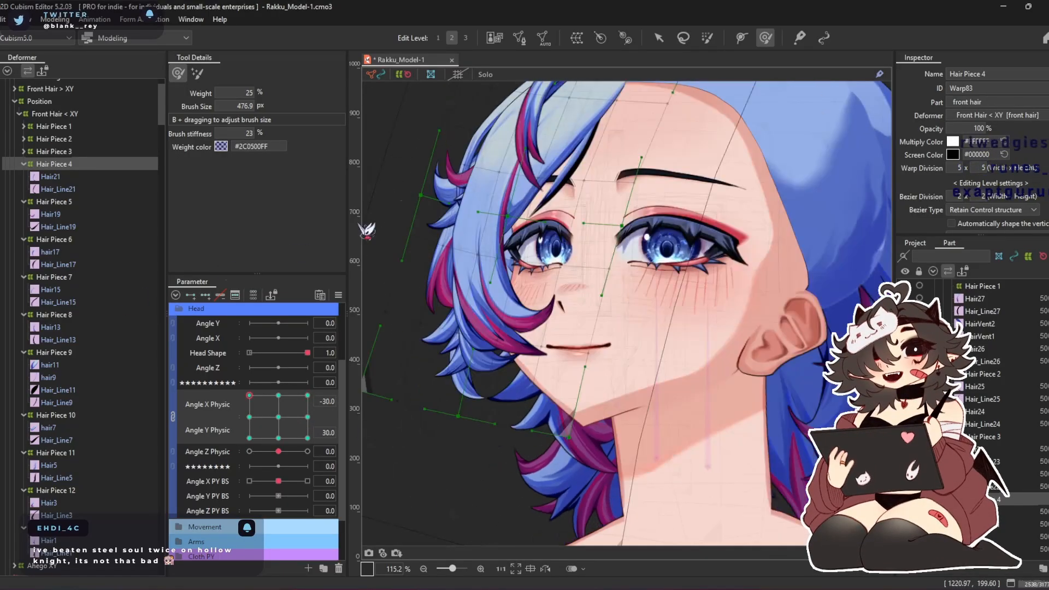
left_click_drag(249, 396, 277, 524)
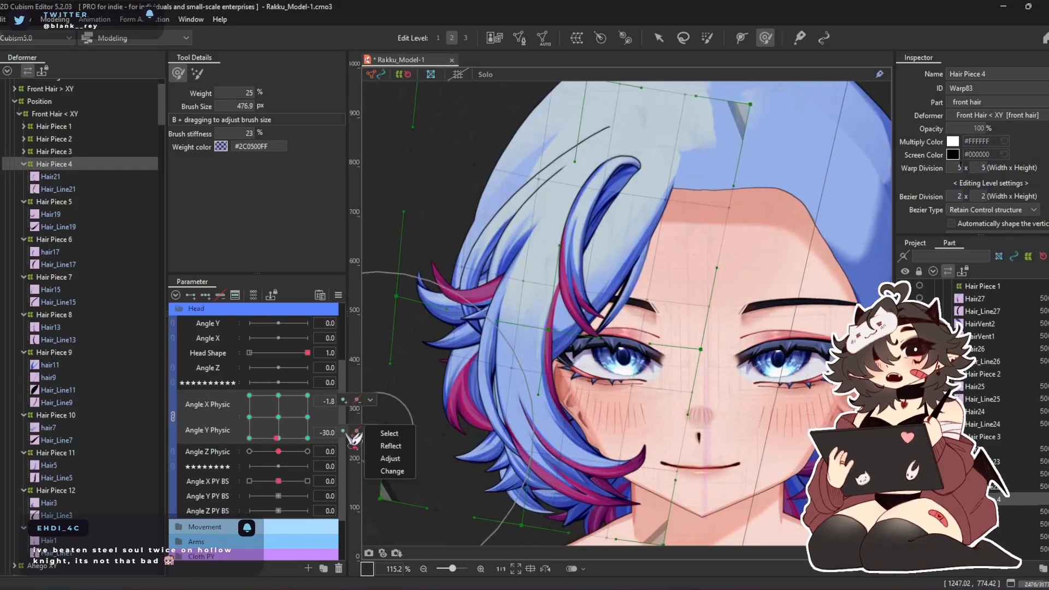
left_click_drag(291, 432, 311, 437)
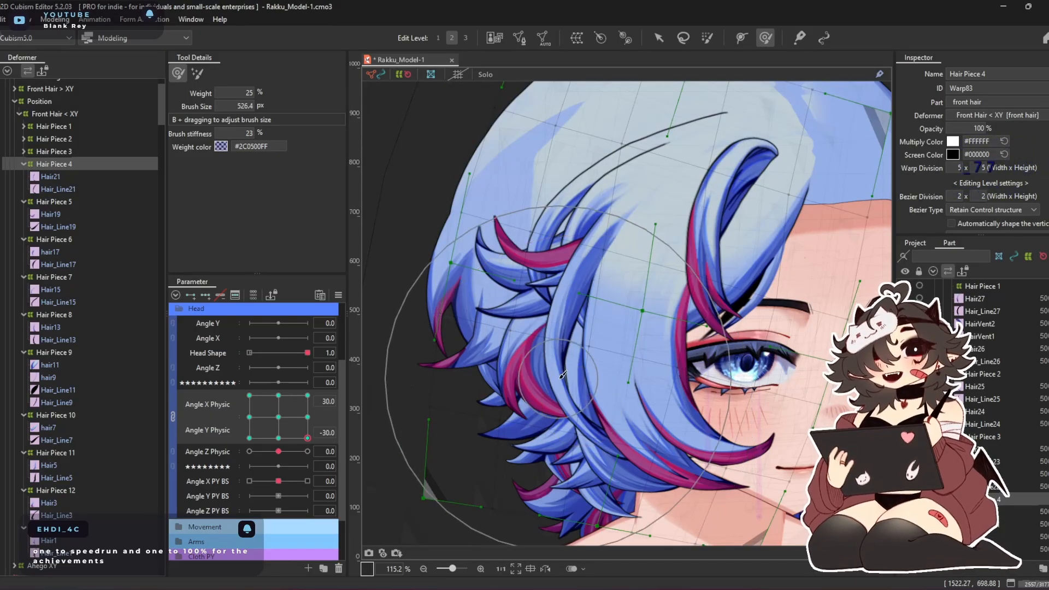
Check Hair Piece 4 at the Angle X Physic -30 corners and touch it up at Angle X/Y Physic 30, 30 with the 526 px brush
left_click_drag(308, 438, 249, 436)
left_click_drag(166, 440, 330, 385)
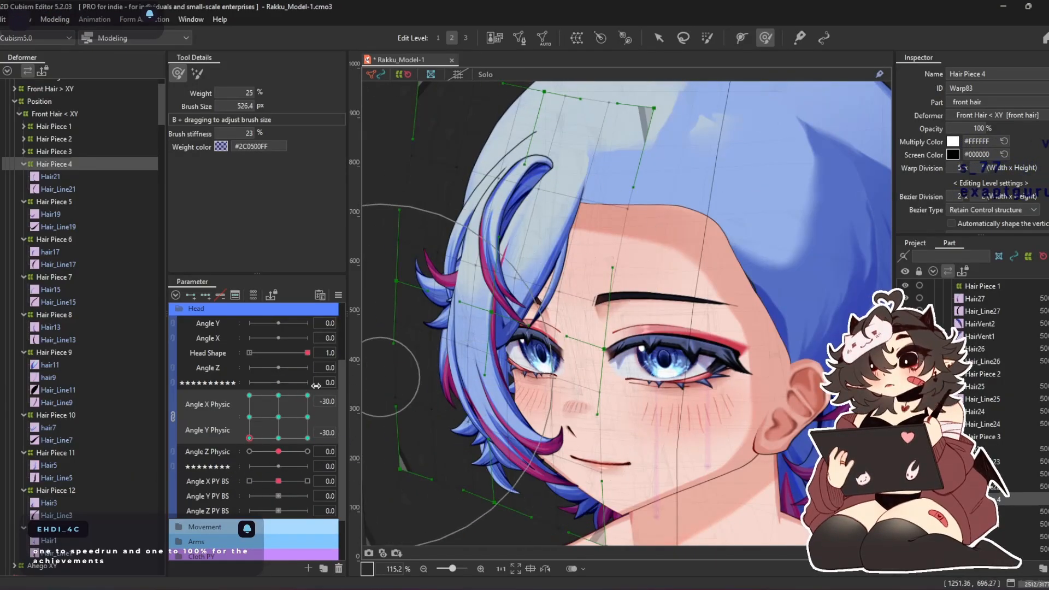
left_click(250, 417)
left_click(250, 396)
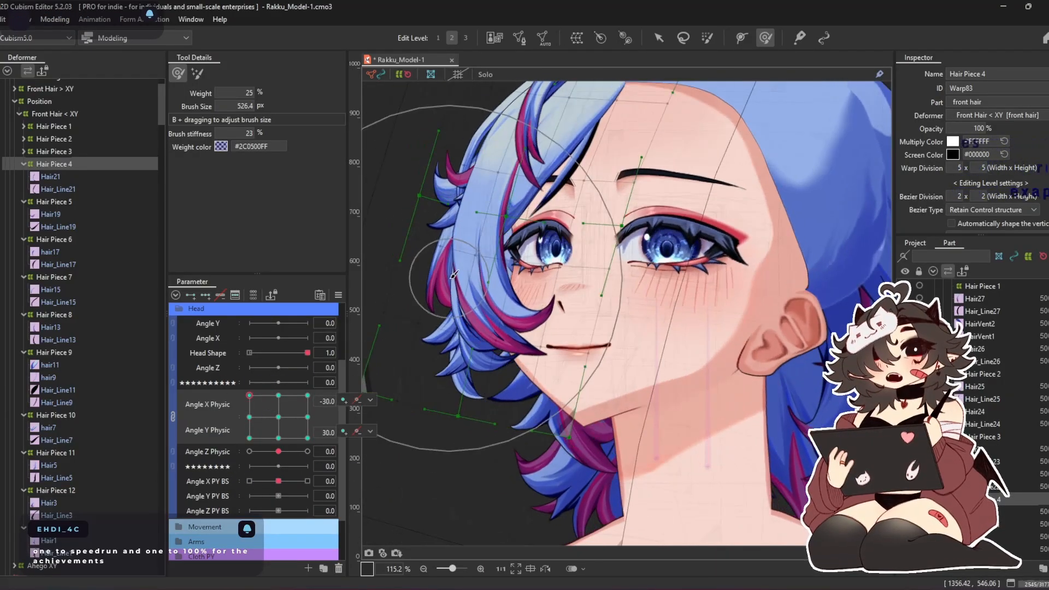
left_click_drag(274, 436, 314, 390)
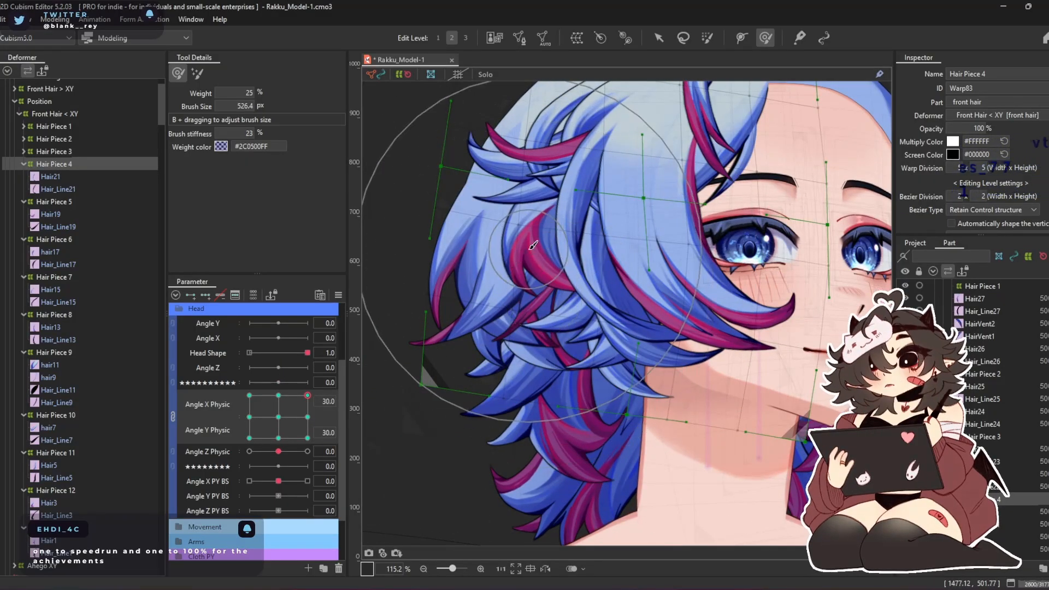
left_click_drag(534, 221, 537, 233)
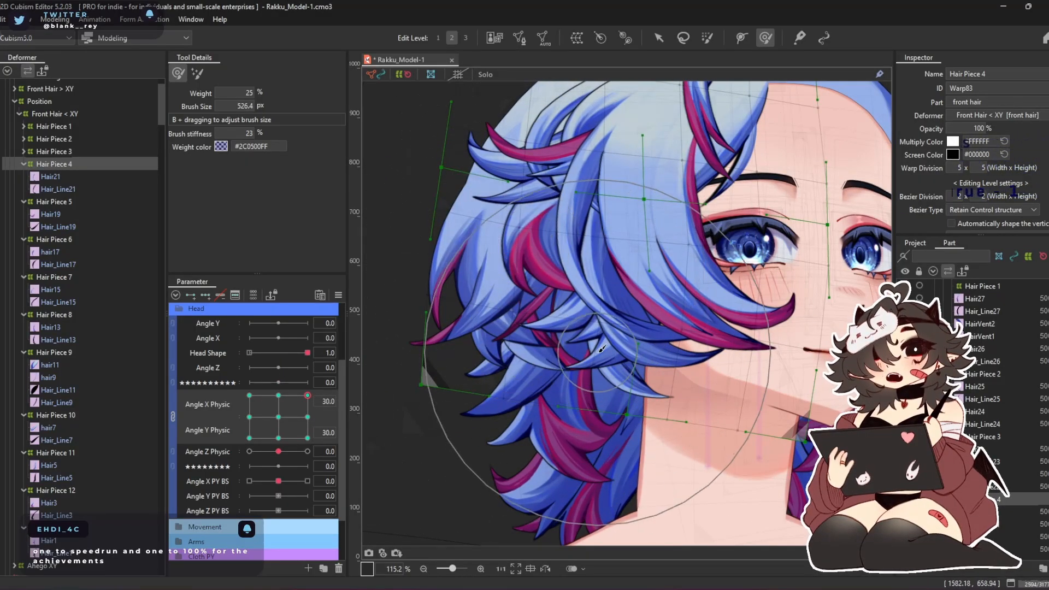
left_click_drag(600, 349, 548, 380)
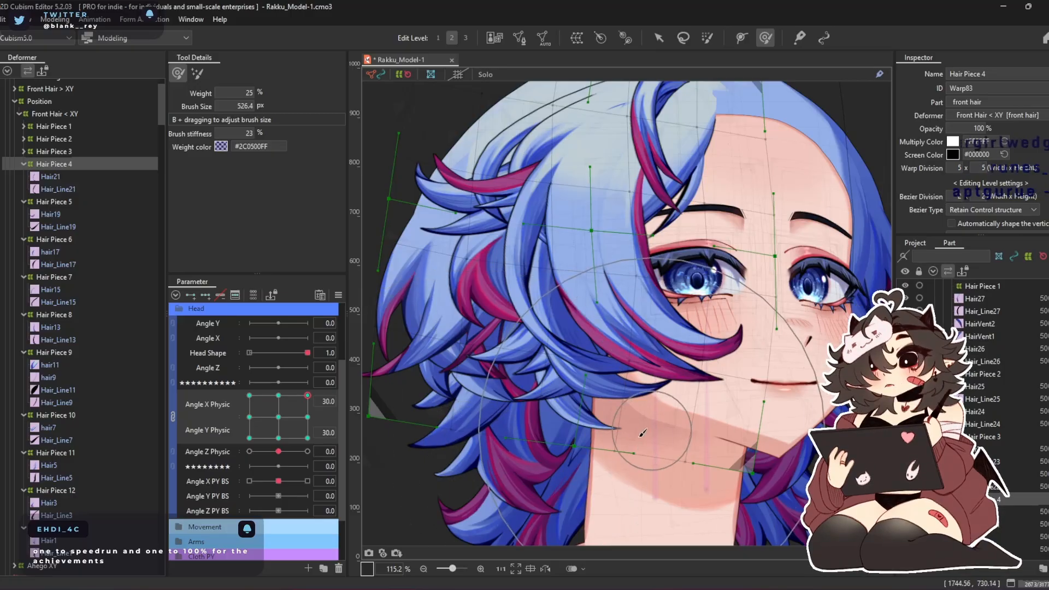
Touch up Hair Piece 4 at Angle X Physic 30, Angle Y Physic 0 with the 526 px brush and collapse its deformer entry
left_click(307, 416)
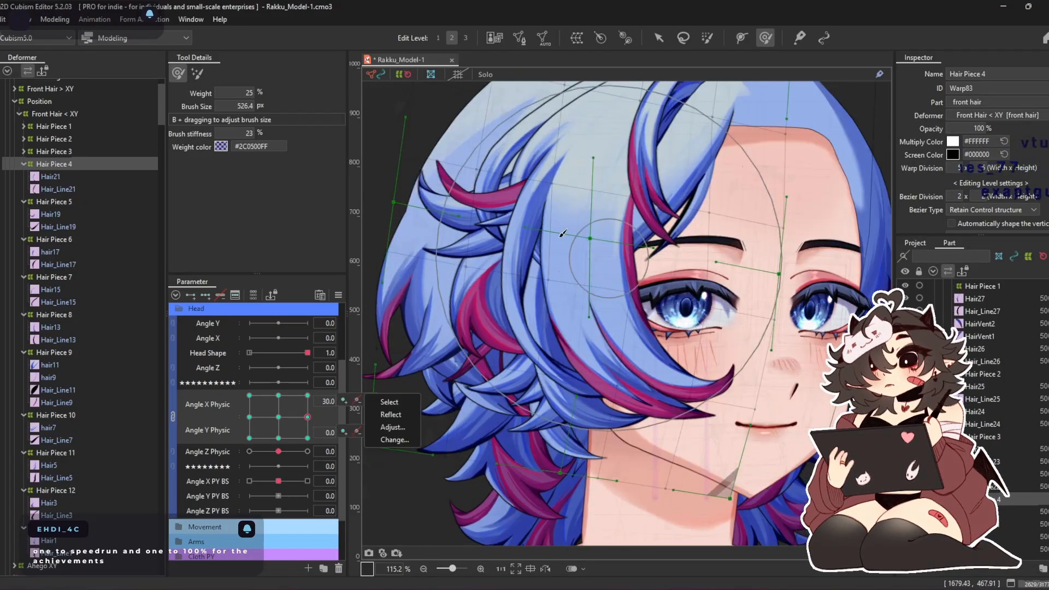
left_click_drag(479, 260, 474, 273)
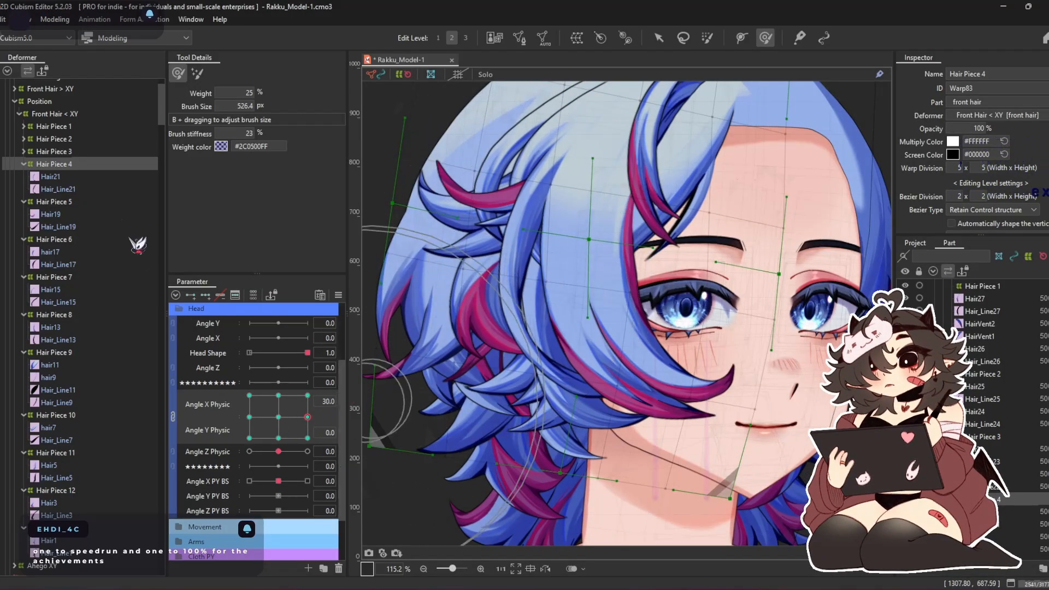
double_click(76, 168)
Add three keys on Angle X/Y Physic to Hair Piece 5 and shift its whole warp sideways away from the face at Angle X Physic 30
left_click(82, 174)
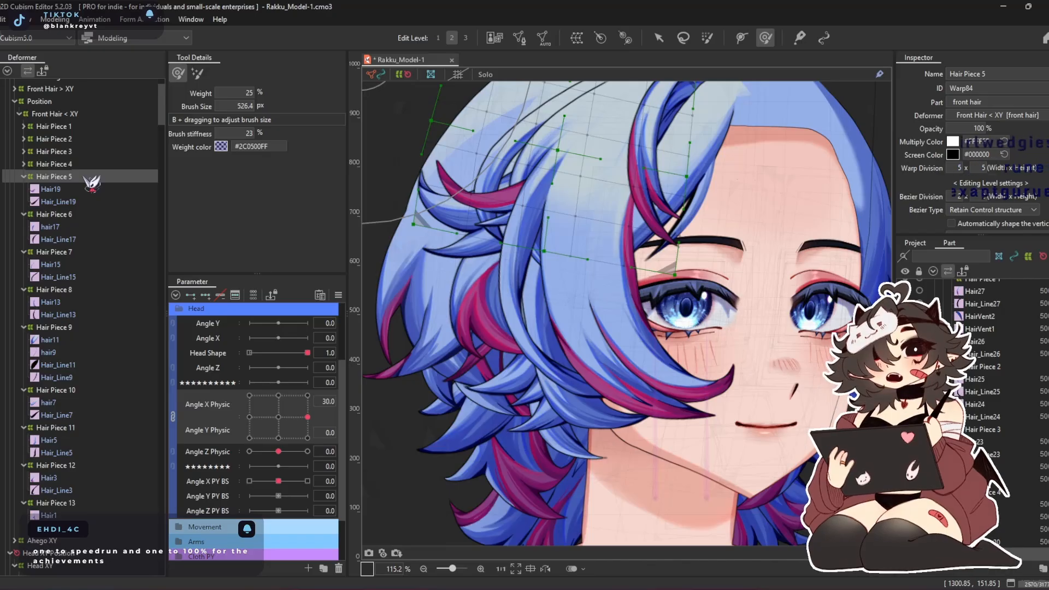
left_click(206, 295)
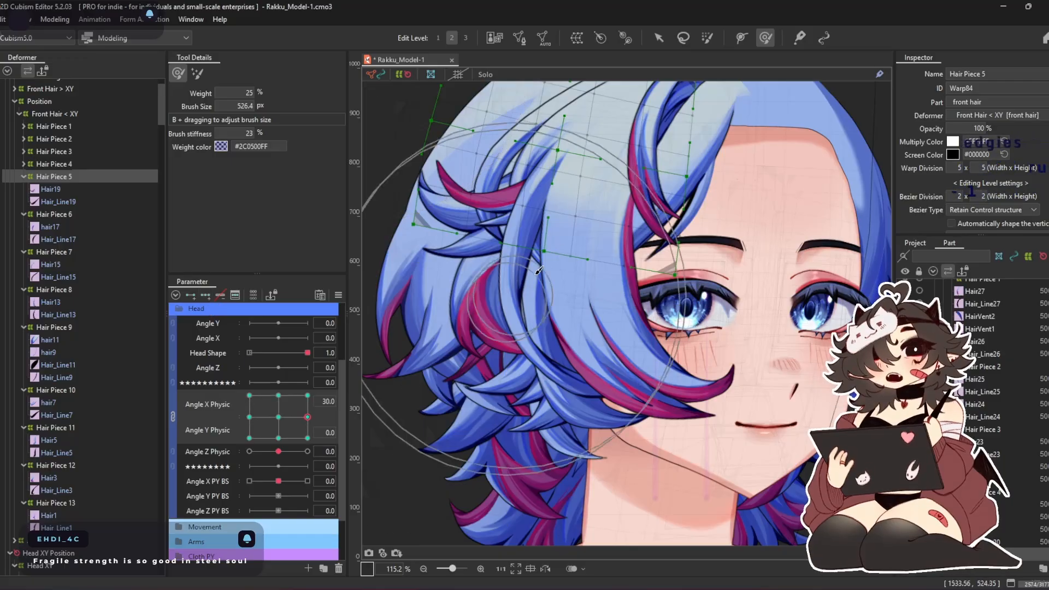
left_click_drag(536, 273, 542, 412)
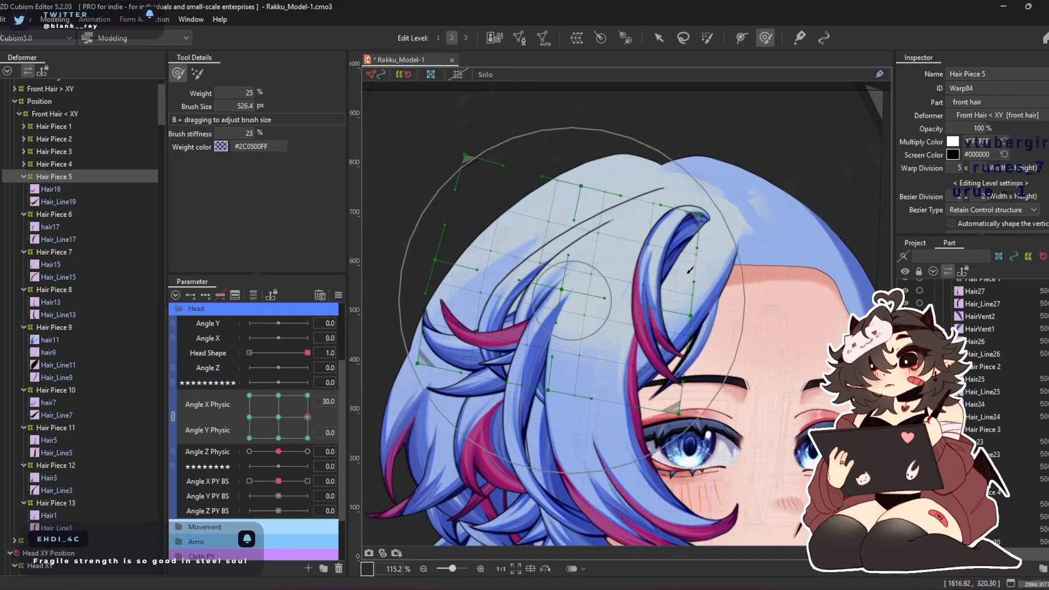
left_click(659, 38)
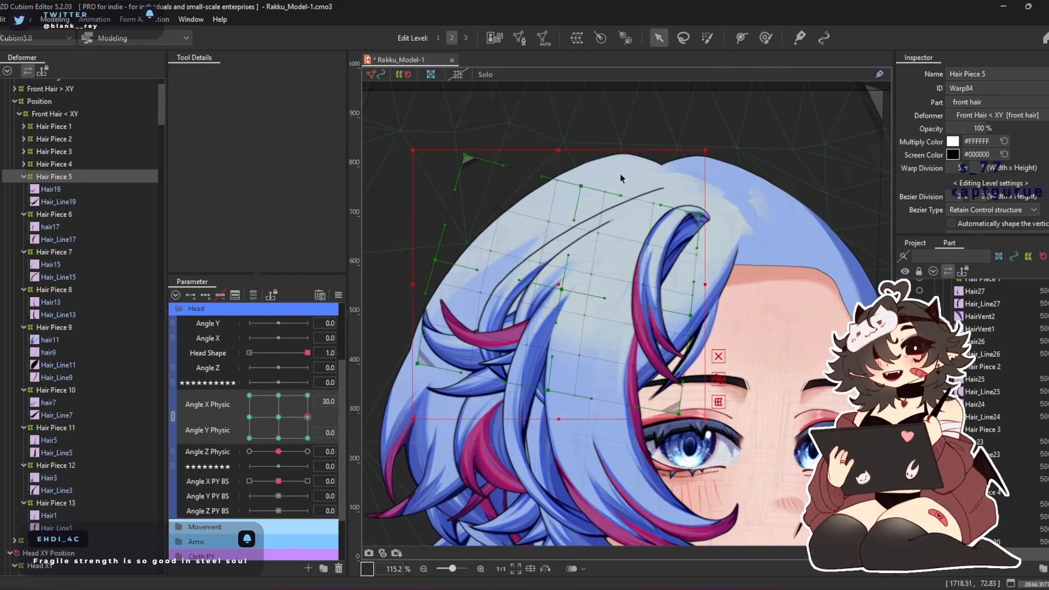
left_click_drag(557, 279, 529, 279)
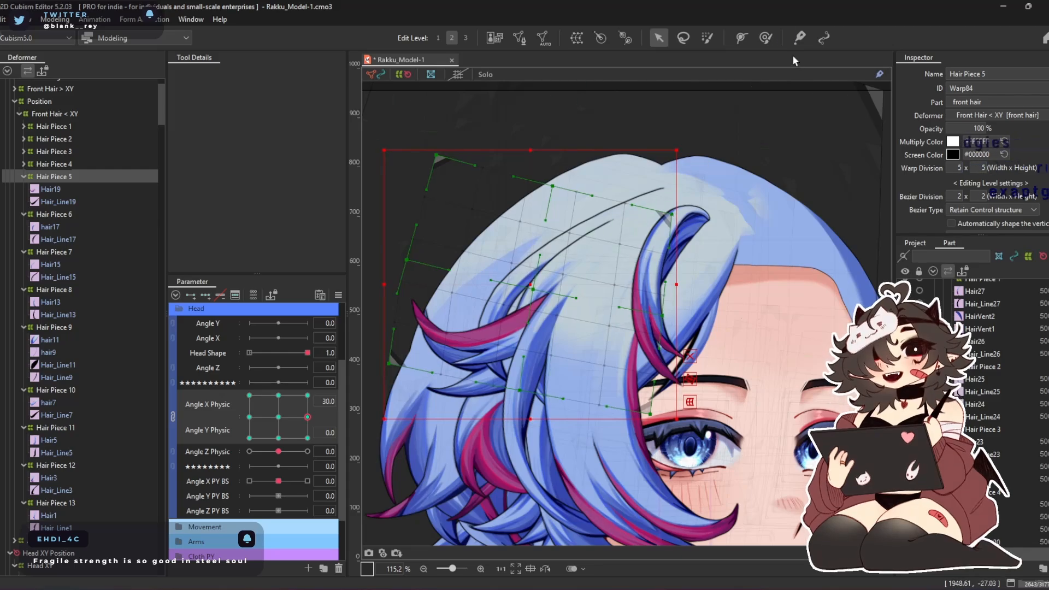
Reshape Hair Piece 5 at Angle X Physic 30, Angle Y Physic 0, enlarging the deform brush to about 592 px
left_click(766, 39)
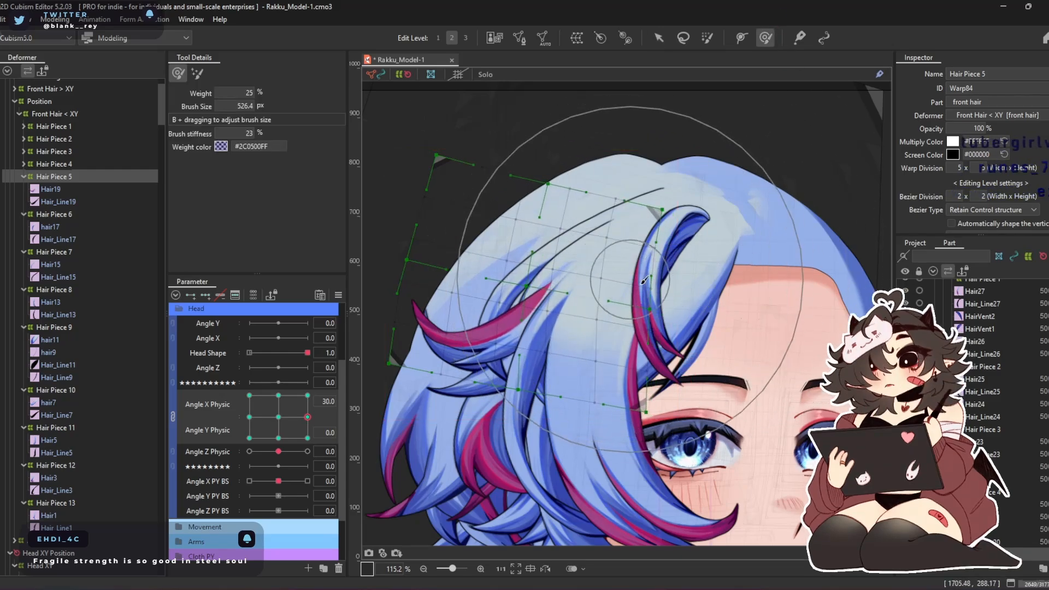
left_click_drag(633, 283, 615, 274)
left_click_drag(549, 298, 572, 325)
left_click_drag(585, 227, 574, 219)
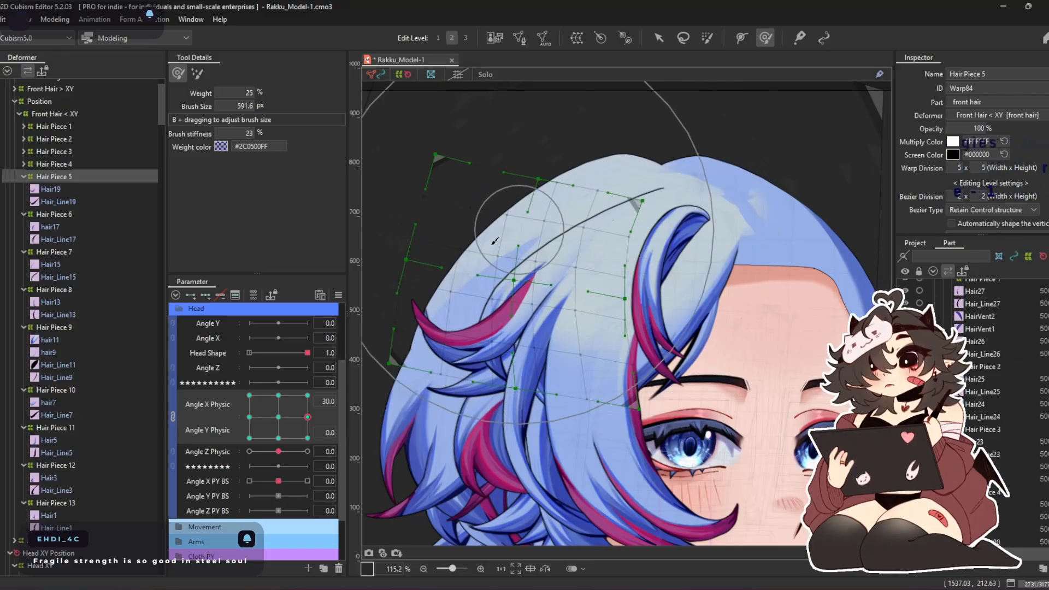
Reshape Hair Piece 5 at Angle X Physic -30, Angle Y Physic 0 with the 592 px deform brush
left_click(249, 417)
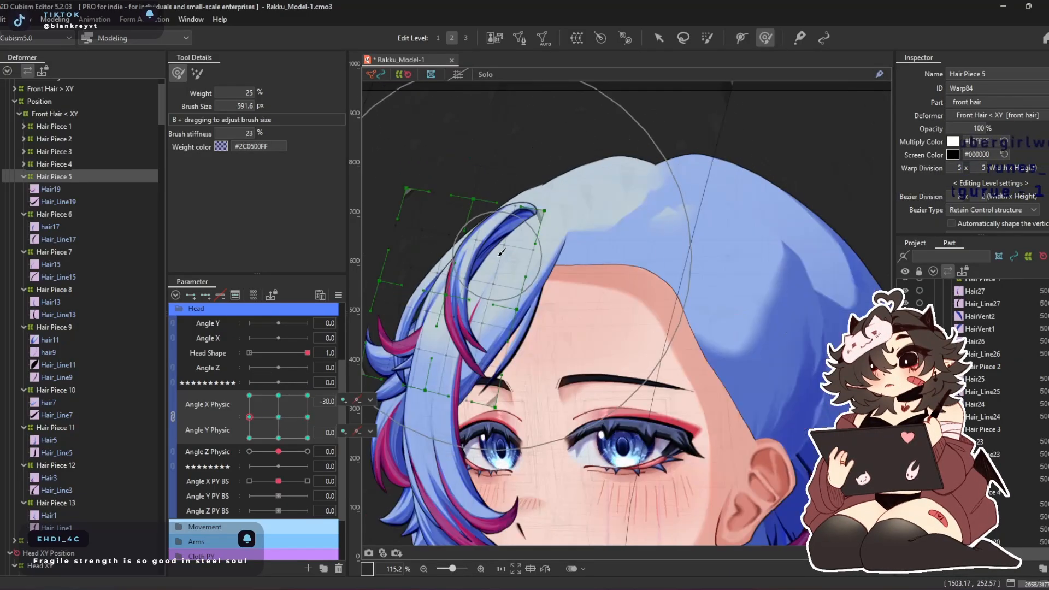
left_click_drag(410, 282, 426, 286)
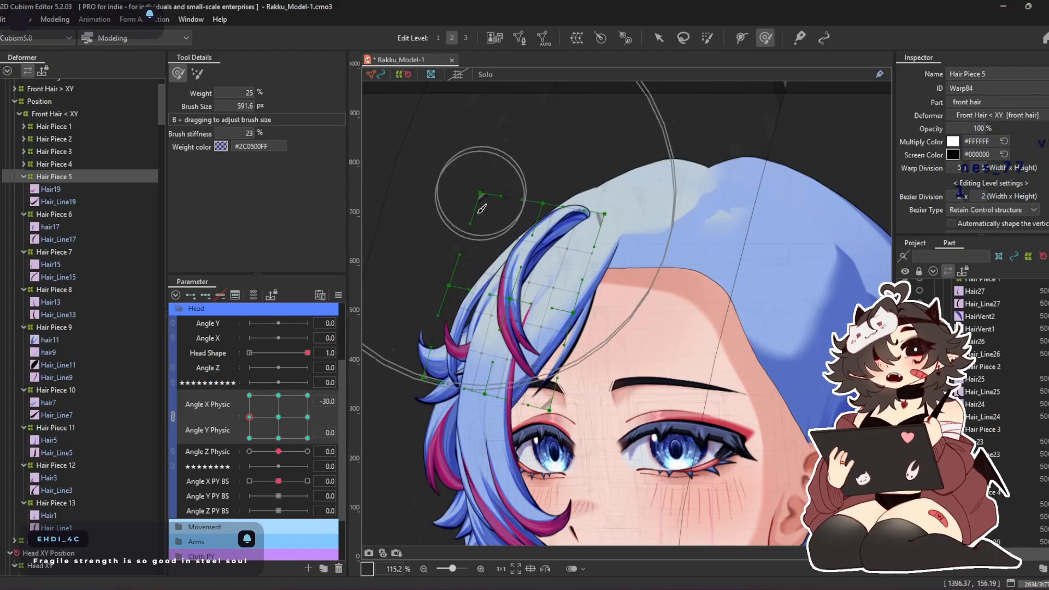
left_click_drag(557, 320, 544, 274)
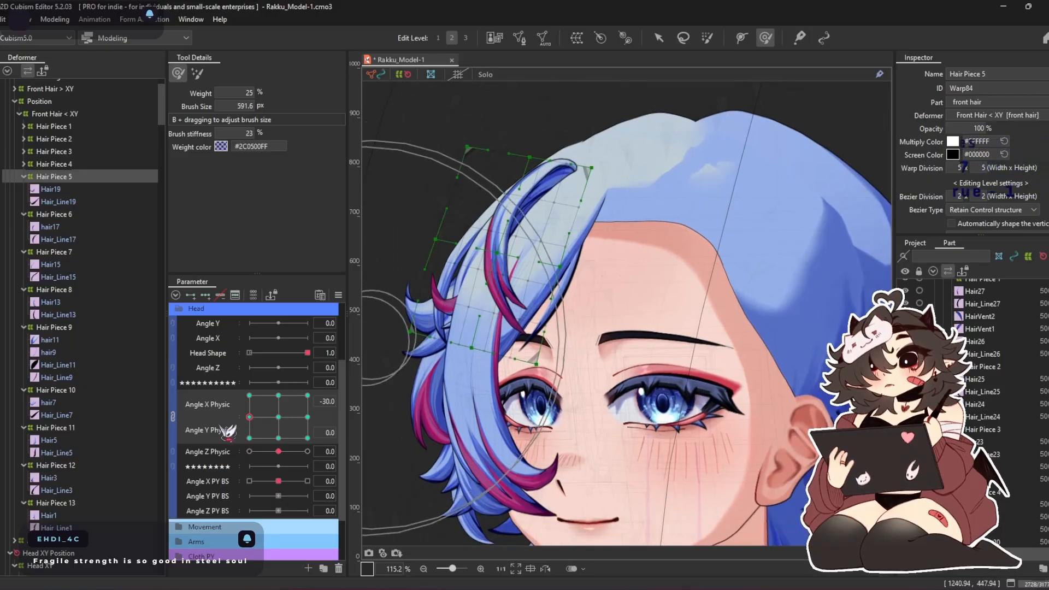
Reshape Hair Piece 5 at Angle X Physic 0, Angle Y Physic 30 with the deform brush
left_click(278, 395)
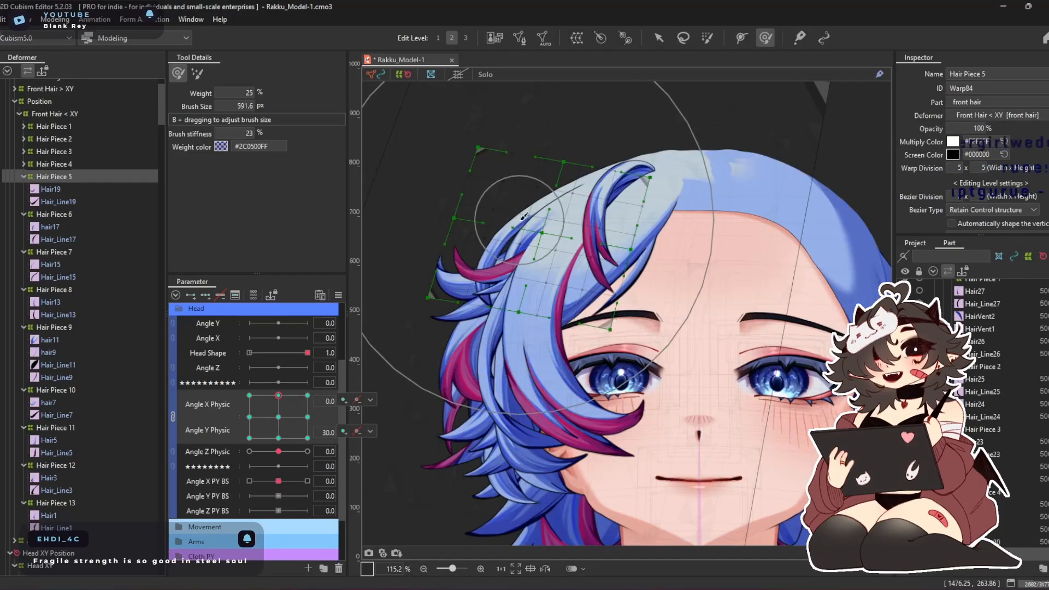
left_click_drag(498, 264, 493, 331)
left_click_drag(662, 267, 629, 213)
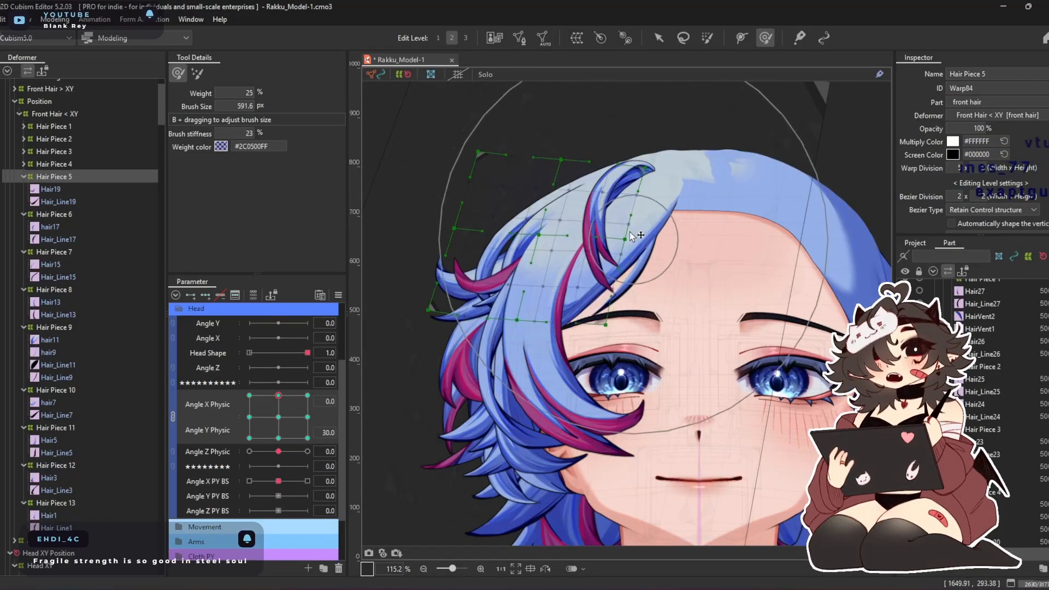
Reshape Hair Piece 5 at Angle Y Physic -30 and refine its shape at Angle Y Physic 30, keeping Angle X Physic at 0
left_click(278, 438)
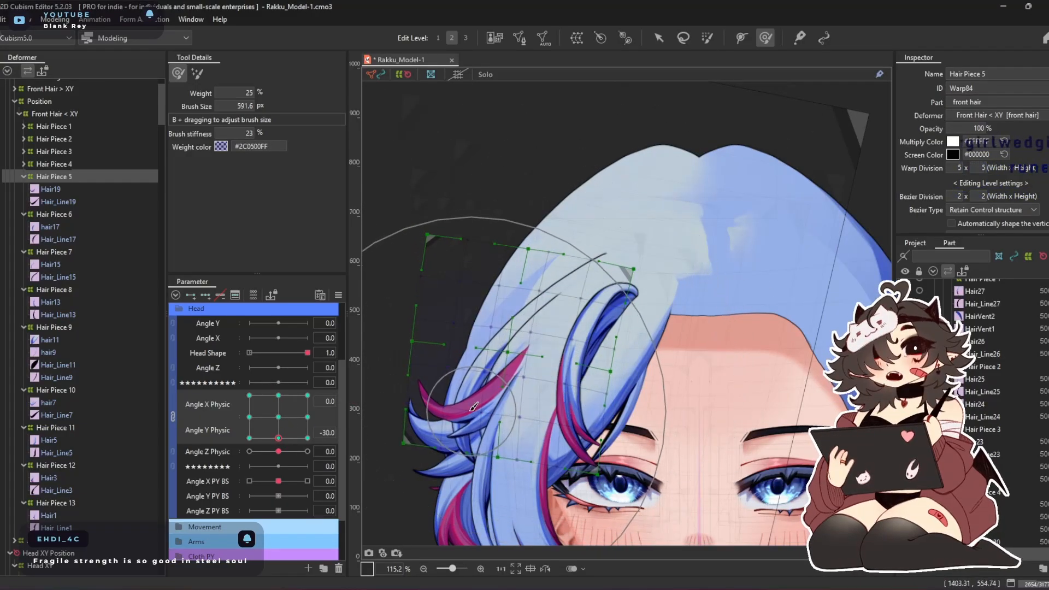
left_click_drag(556, 417, 537, 407)
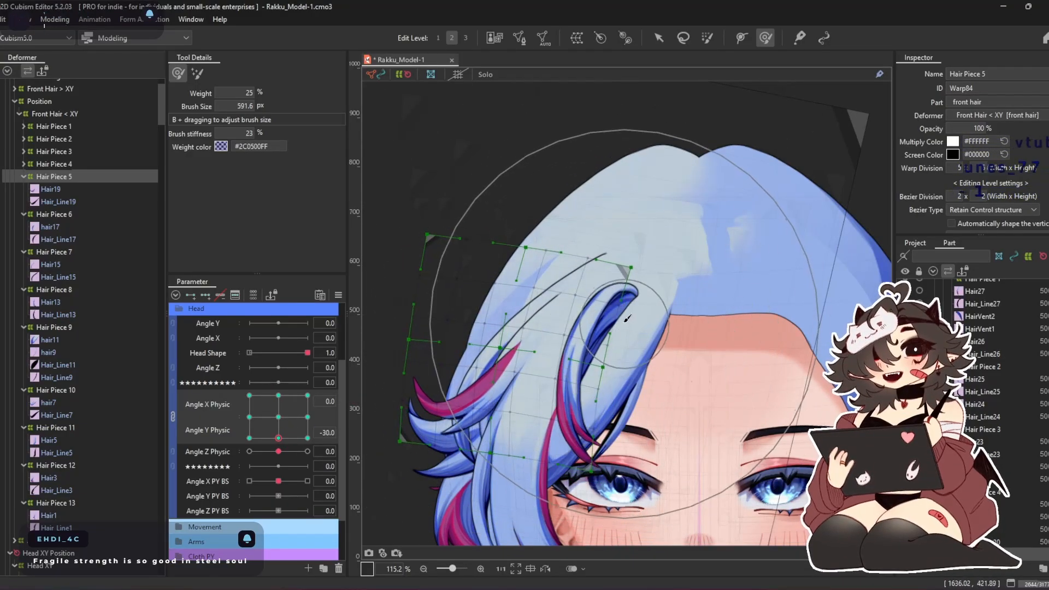
left_click(278, 395)
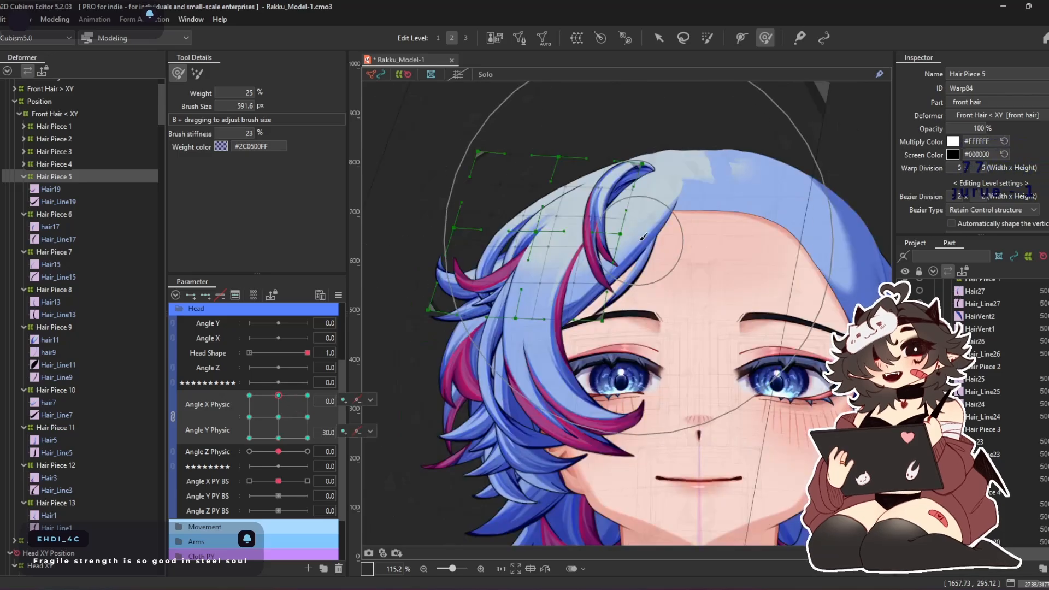
left_click_drag(523, 247, 520, 279)
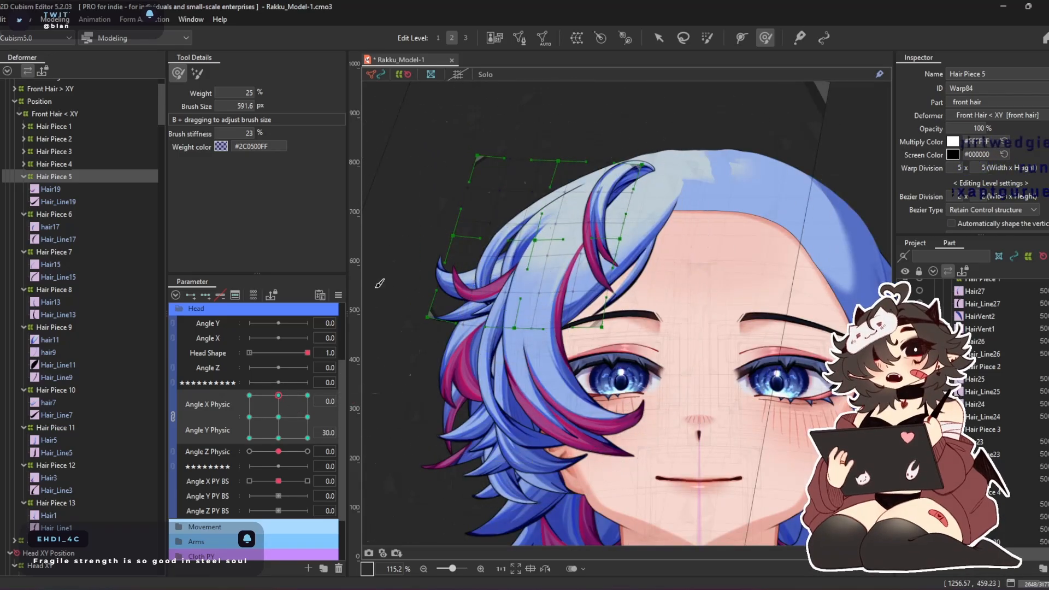
Synthesize all four corners of Hair Piece 5 for Angle X Physic and Angle Y Physic, targeting the selected object
left_click(338, 295)
left_click(421, 377)
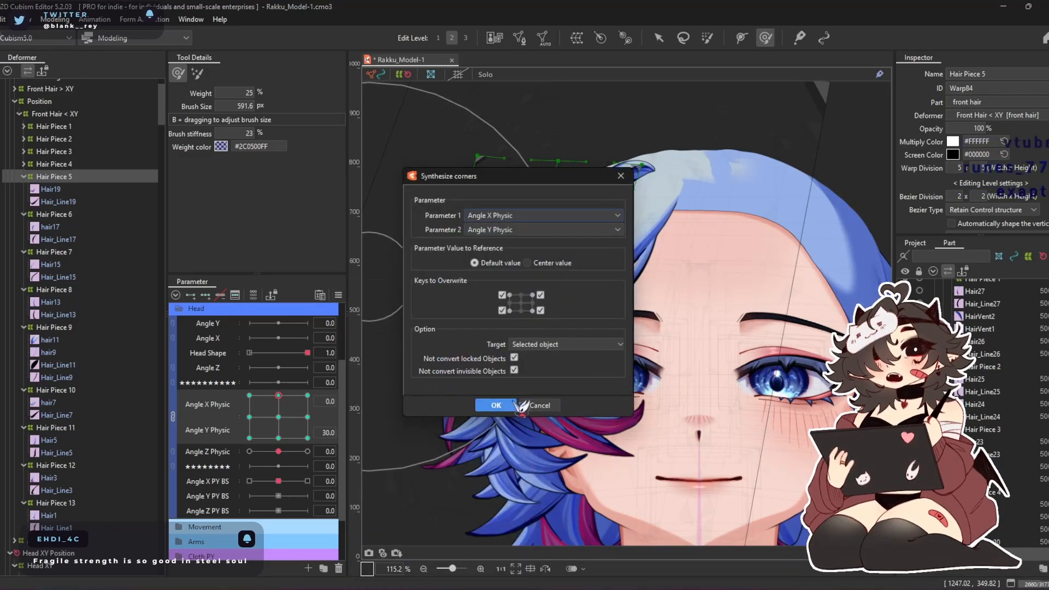
left_click(495, 397)
Reshape Hair Piece 5 at the Angle X Physic -30, Angle Y Physic -30 corner with the 592 px brush
left_click(266, 438)
left_click(249, 438)
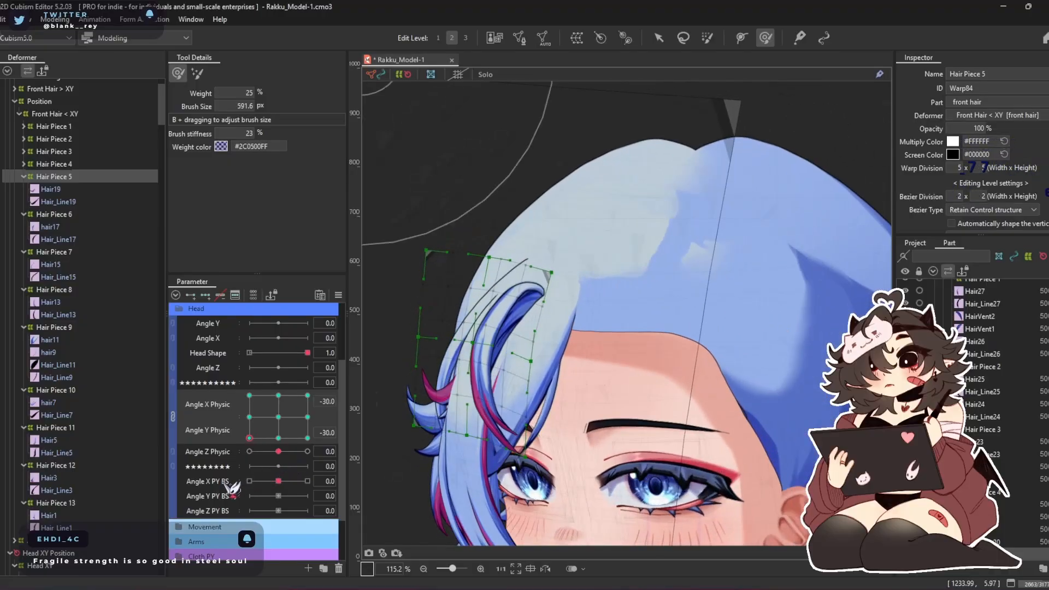
left_click_drag(547, 355, 506, 350)
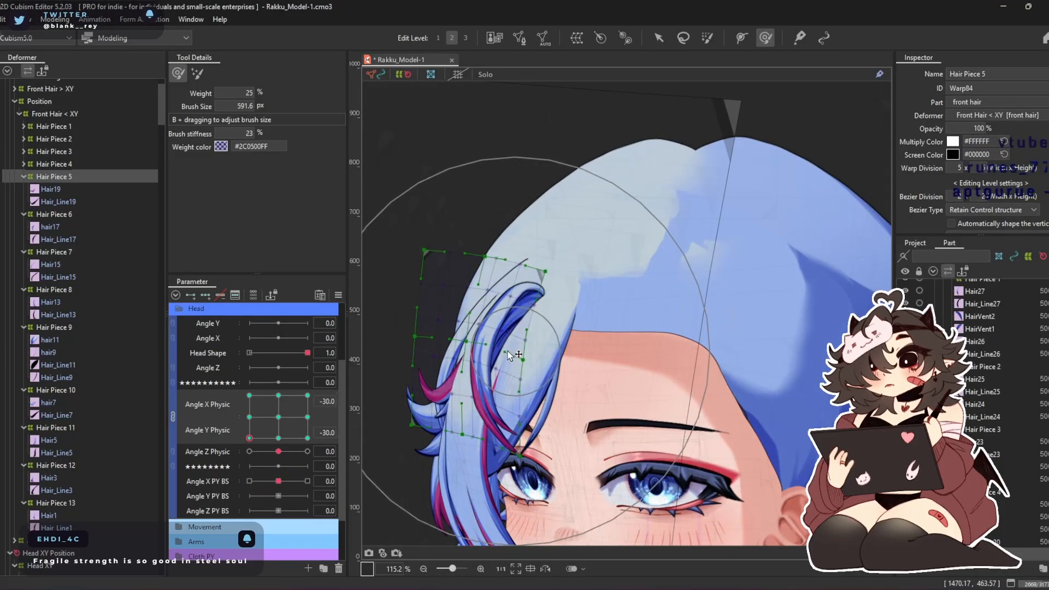
Reshape Hair Piece 5 at the Angle X Physic 30, Angle Y Physic -30 corner, enlarging the deform brush to about 603 px
left_click(308, 438)
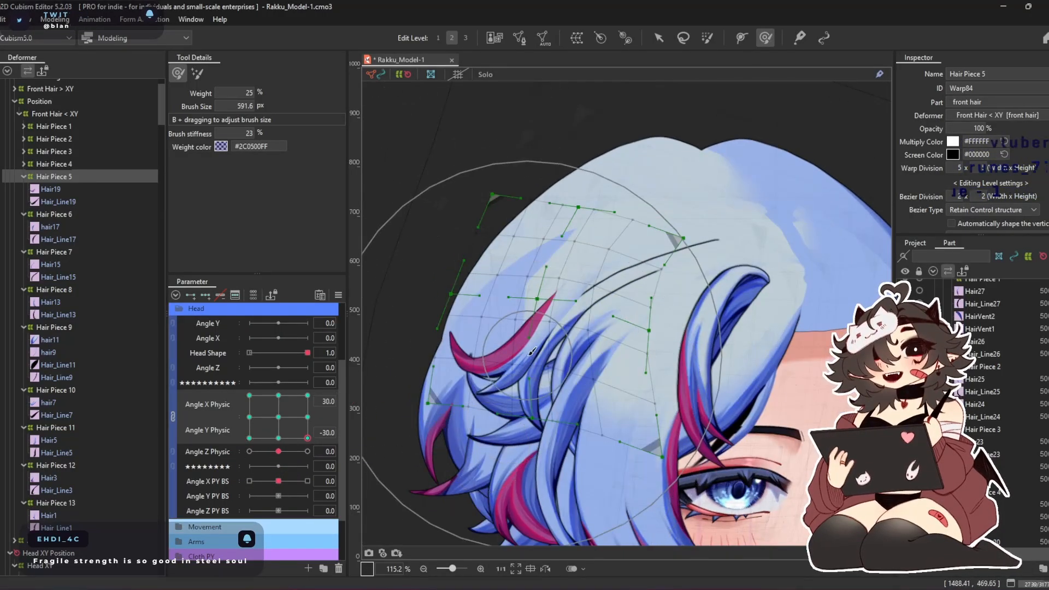
left_click_drag(580, 276, 586, 276)
mouse_move(512, 295)
left_mouse_down()
mouse_move(671, 265)
mouse_move(700, 271)
mouse_move(689, 305)
mouse_move(786, 297)
mouse_move(727, 289)
left_mouse_up()
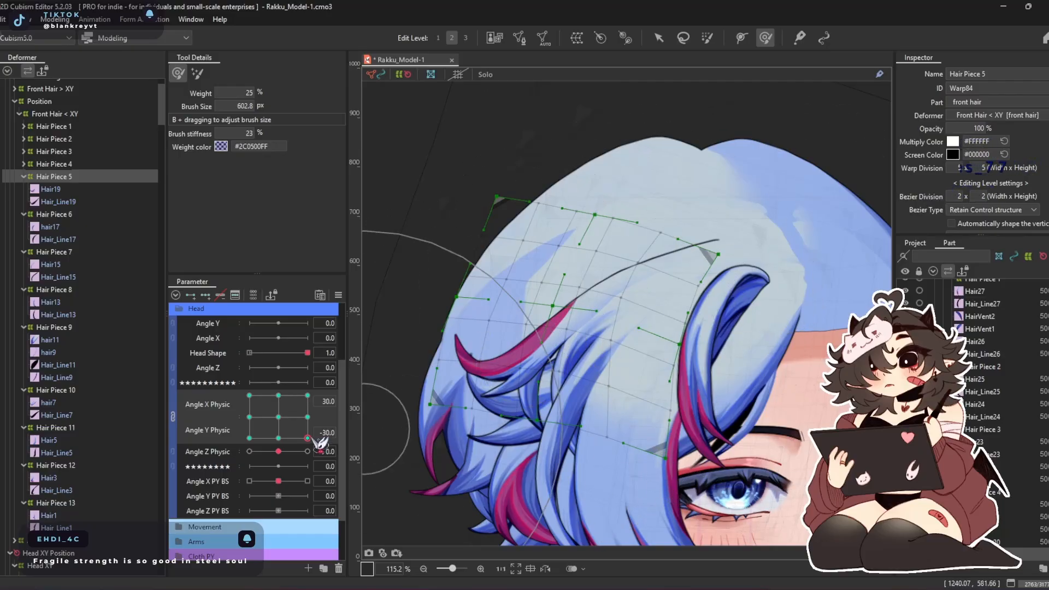
Reshape Hair Piece 5 at the Angle X Physic 30, Angle Y Physic 30 corner with the 603 px brush
left_click_drag(317, 441, 334, 384)
left_click_drag(621, 188, 653, 198)
left_click_drag(620, 153, 714, 179)
left_click_drag(736, 128, 790, 155)
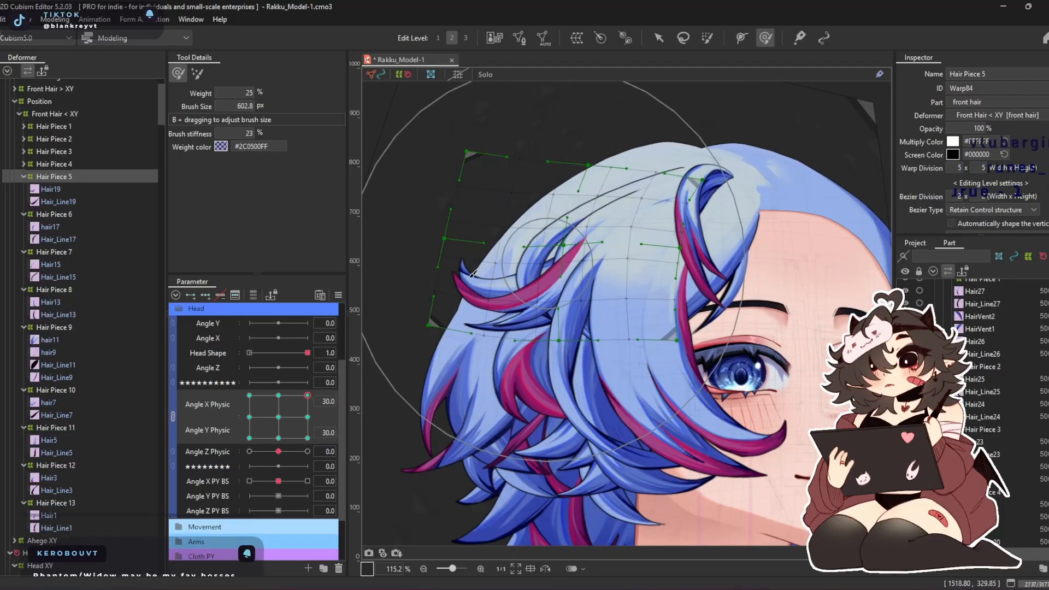
left_click_drag(402, 319, 434, 311)
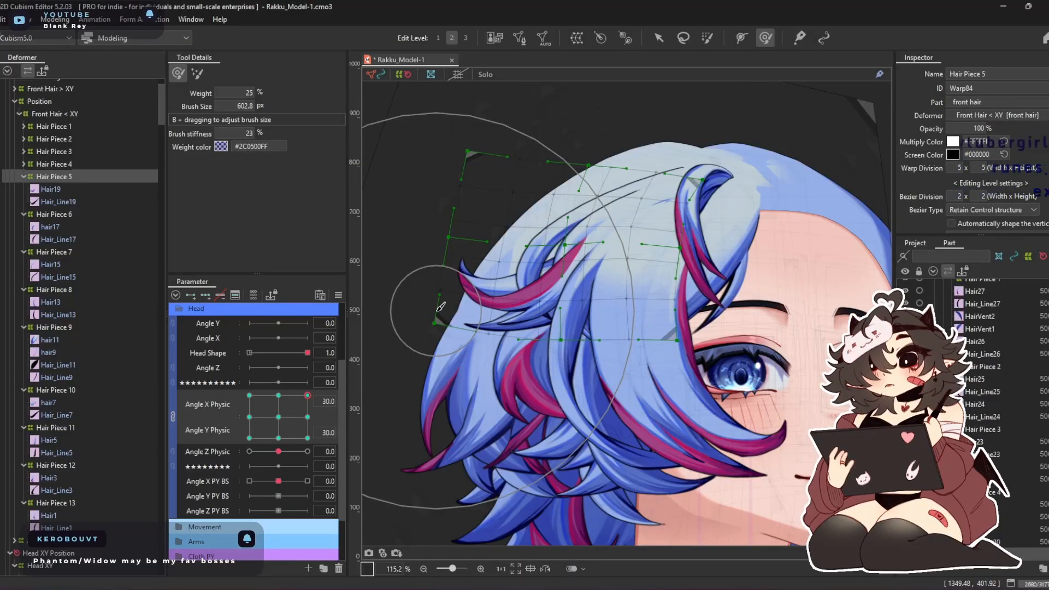
Check Hair Piece 5 at Angle X/Y Physic -30, -30, touch it up at 30, -30, and return both parameters to 0
left_click_drag(308, 395, 172, 529)
scroll(602, 345, "up", 3)
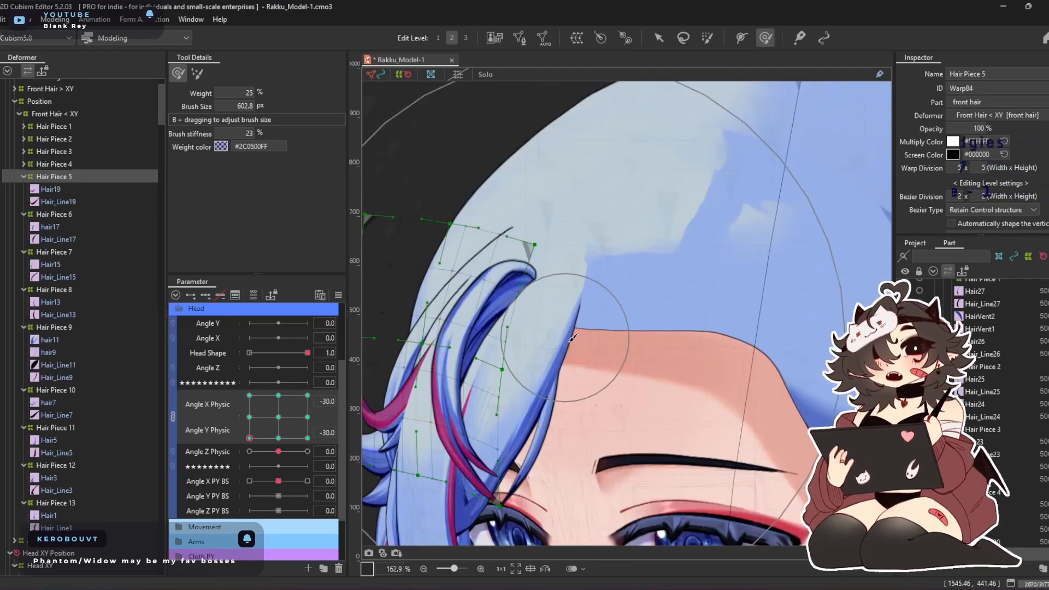
scroll(563, 334, "down", 3)
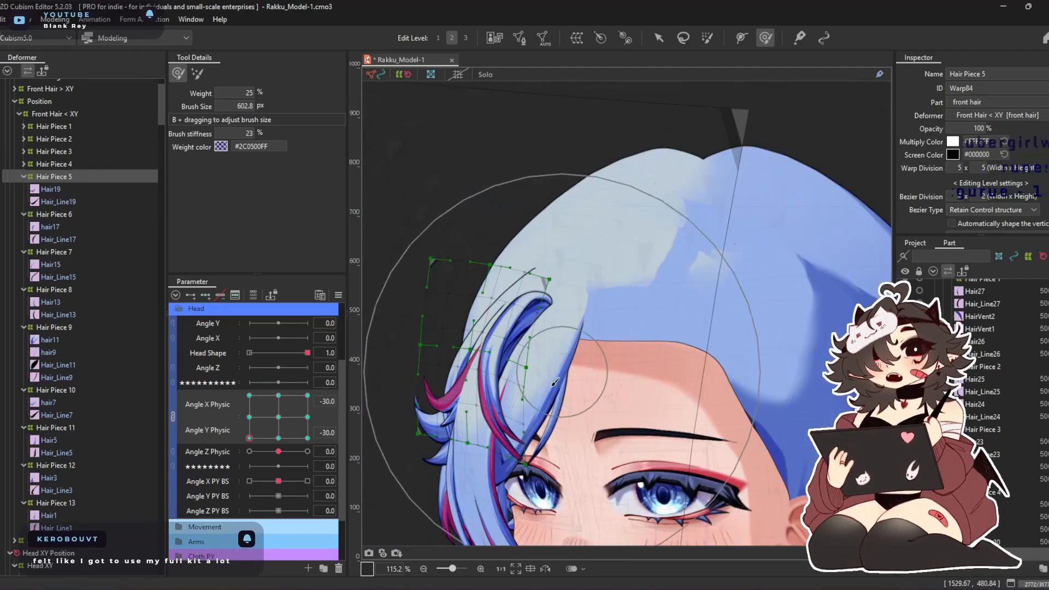
left_click_drag(246, 439, 386, 457)
left_click_drag(525, 270, 525, 297)
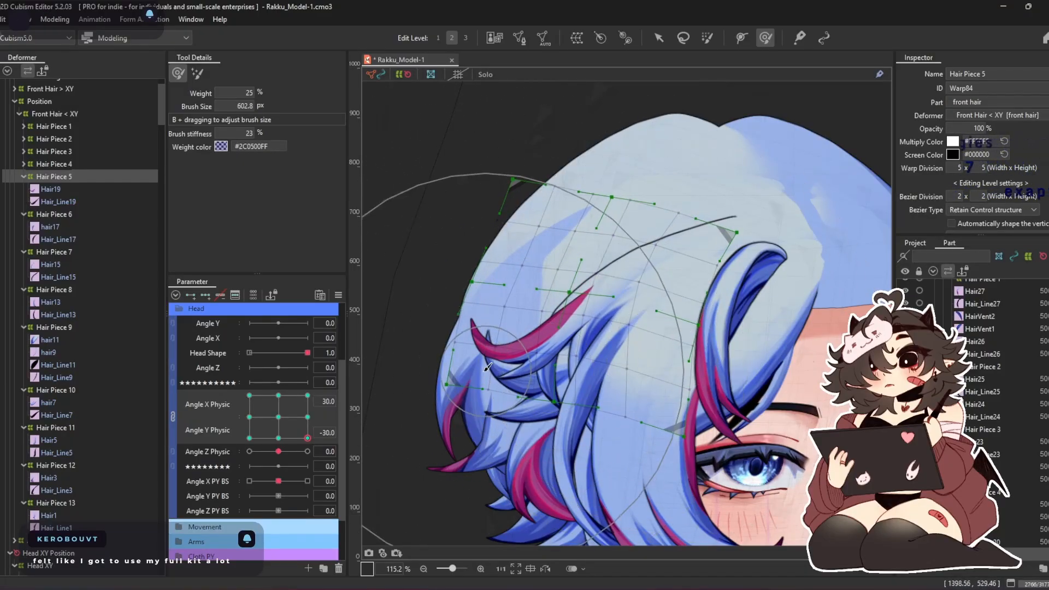
mouse_move(305, 434)
left_mouse_down()
mouse_move(345, 376)
mouse_move(232, 375)
mouse_move(223, 538)
mouse_move(374, 490)
mouse_move(322, 412)
mouse_move(297, 430)
left_mouse_up()
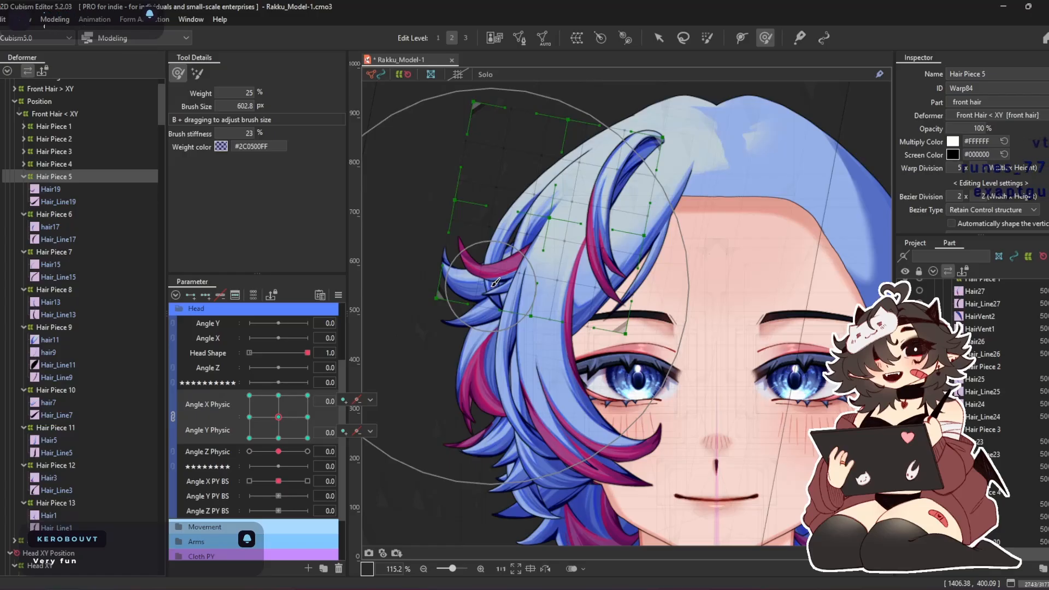
Refine Hair Piece 5 at Angle X Physic 30, Angle Y Physic -30, enlarging the deform brush to about 659 px
left_click_drag(278, 416, 350, 461)
left_click_drag(600, 357, 604, 364)
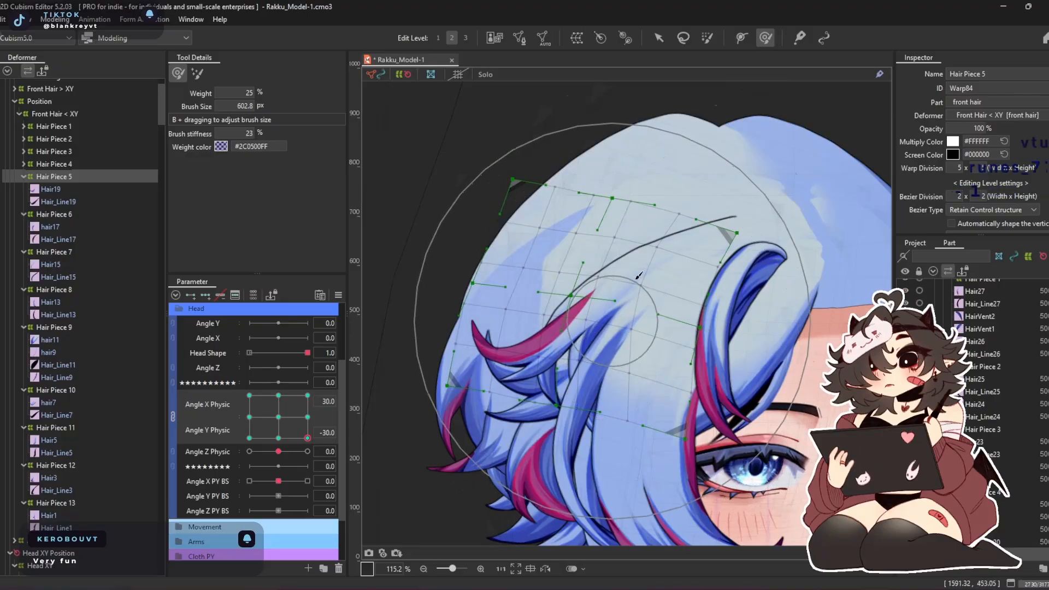
key("b")
left_click_drag(628, 303, 653, 290)
left_click_drag(587, 277, 598, 279)
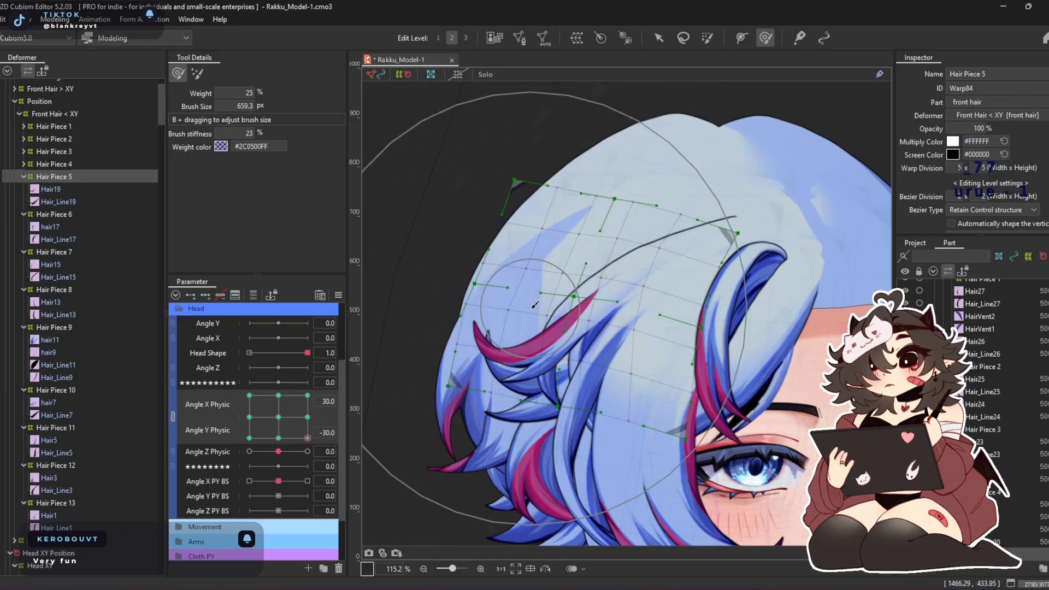
Run Angle X/Y Physic around the corners and touch up Hair Piece 5 at -30, -30 with the 659 px brush
left_click_drag(307, 438, 308, 395)
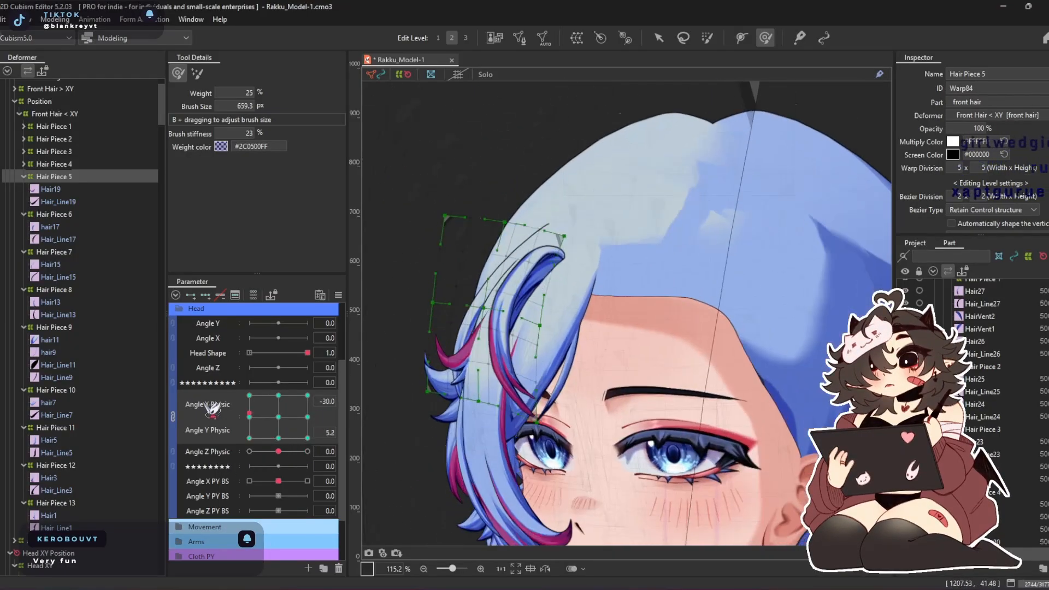
mouse_move(422, 335)
left_mouse_down()
mouse_move(257, 499)
mouse_move(243, 453)
left_mouse_up()
left_click_drag(484, 344, 457, 356)
Check Hair Piece 5 at Angle Y Physic 30 with Angle X Physic at -30 and at 30
left_click_drag(249, 438, 289, 409)
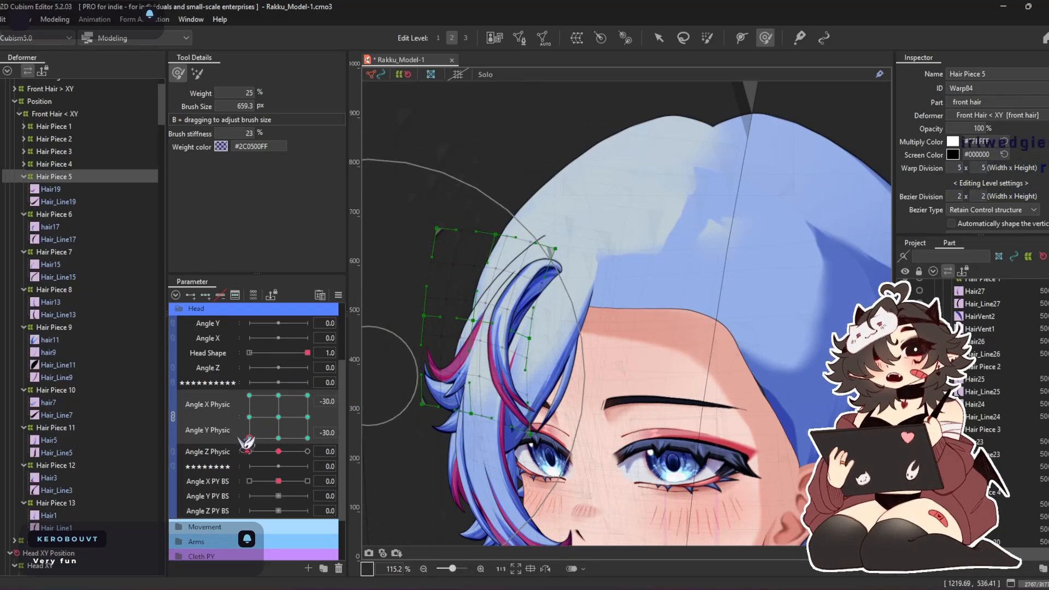
left_click(250, 395)
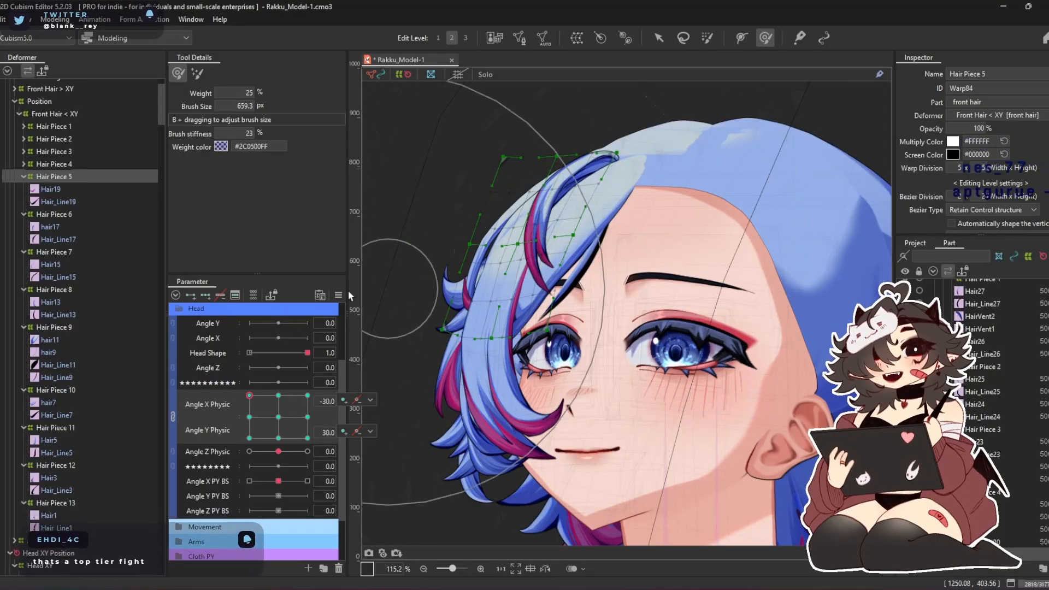
left_click_drag(257, 393, 307, 395)
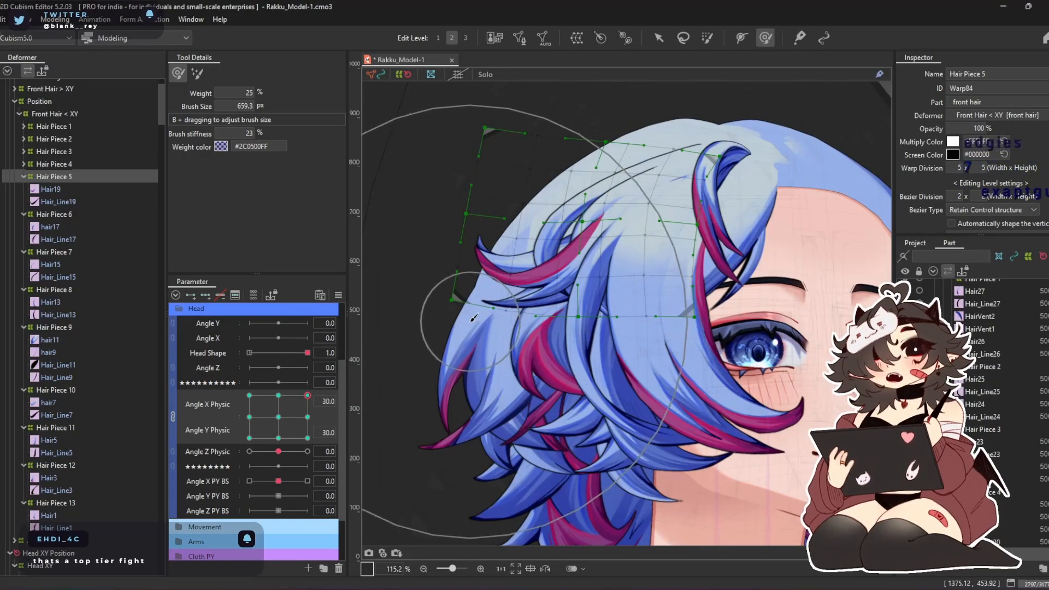
Refine Hair Piece 5 at Angle X Physic 30, Angle Y Physic -30, reducing the deform brush to about 579 px
left_click_drag(308, 396, 327, 445)
left_click_drag(565, 360, 590, 396)
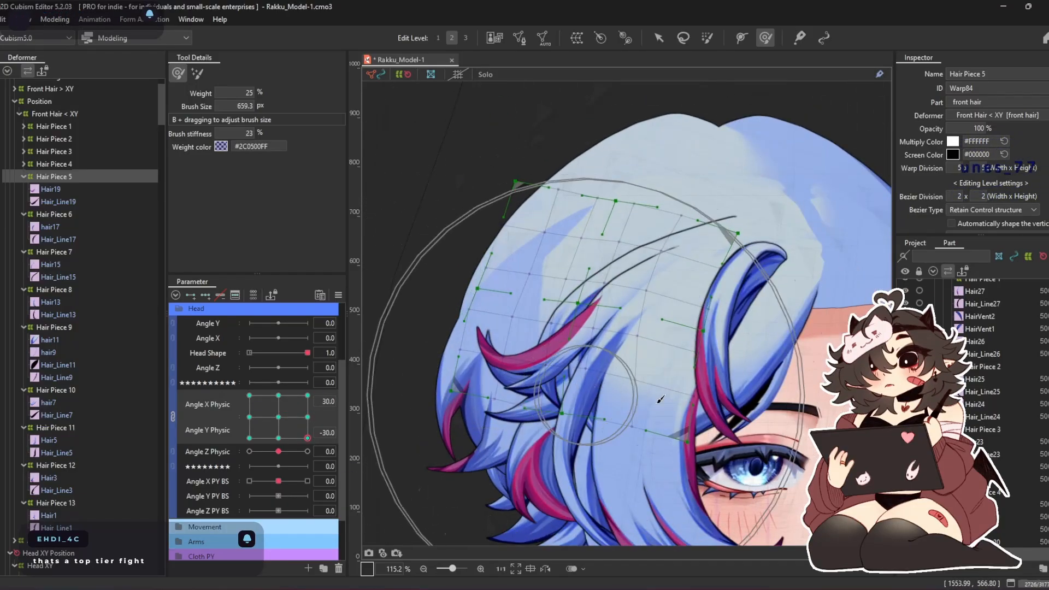
left_click_drag(738, 501, 711, 486)
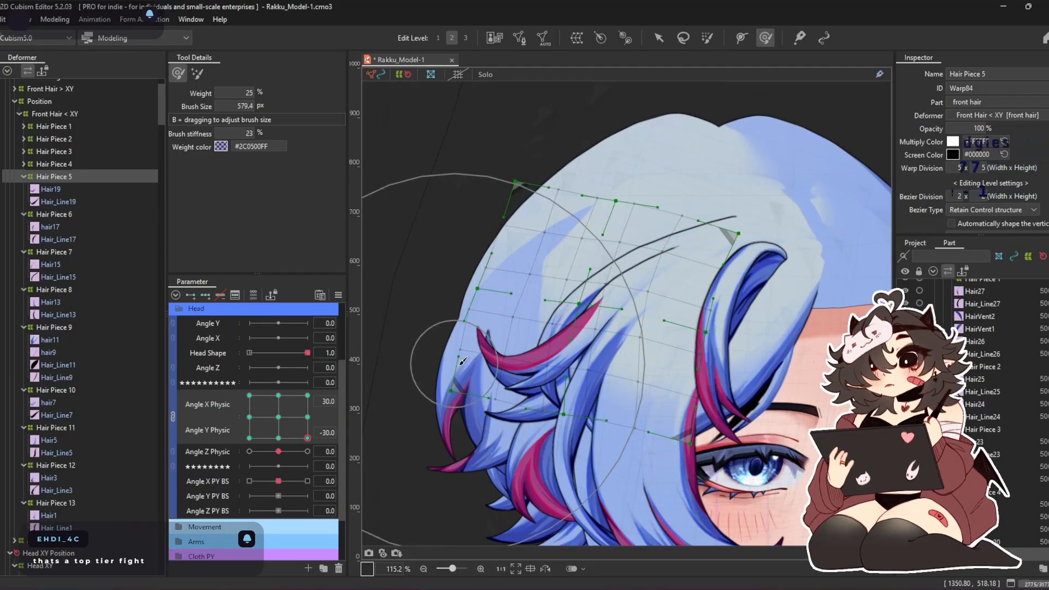
left_click_drag(449, 395, 478, 405)
left_click_drag(708, 413, 713, 417)
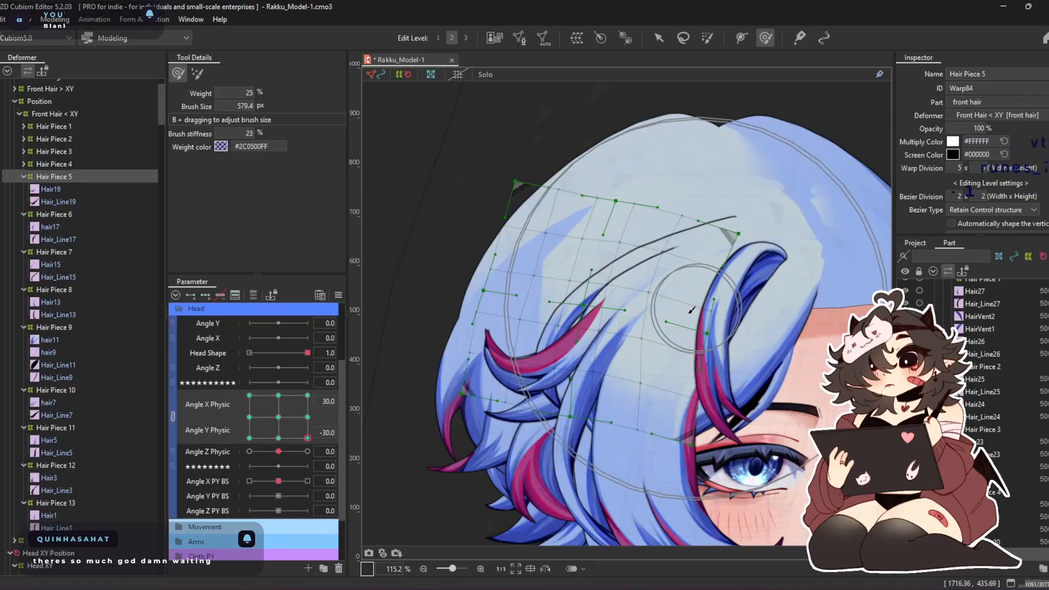
scroll(664, 303, "down", 2)
left_click_drag(663, 303, 683, 217)
scroll(683, 218, "up", 2)
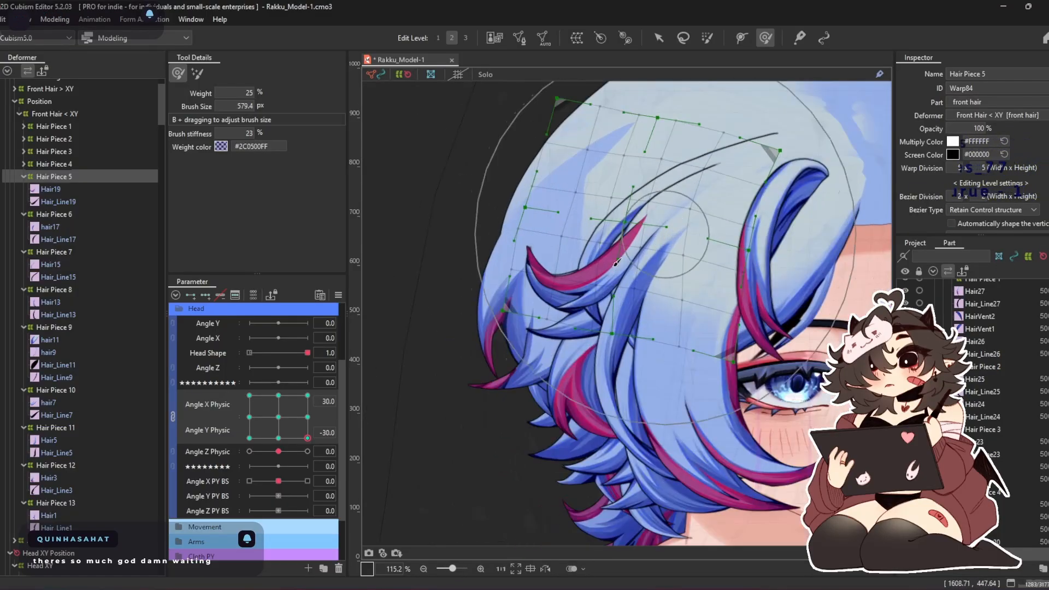
Check Hair Piece 5 around the Angle X/Y Physic corners, including -30, 30 and 30, 30, and return both parameters to 0
left_click_drag(305, 436, 230, 546)
left_click_drag(278, 454, 249, 395)
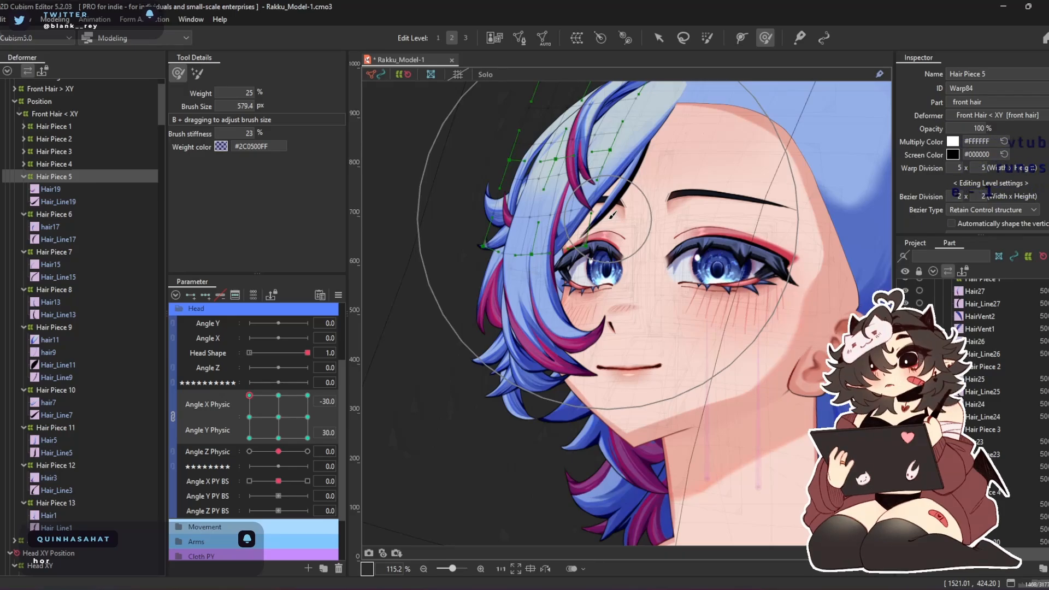
left_click_drag(649, 265, 630, 342)
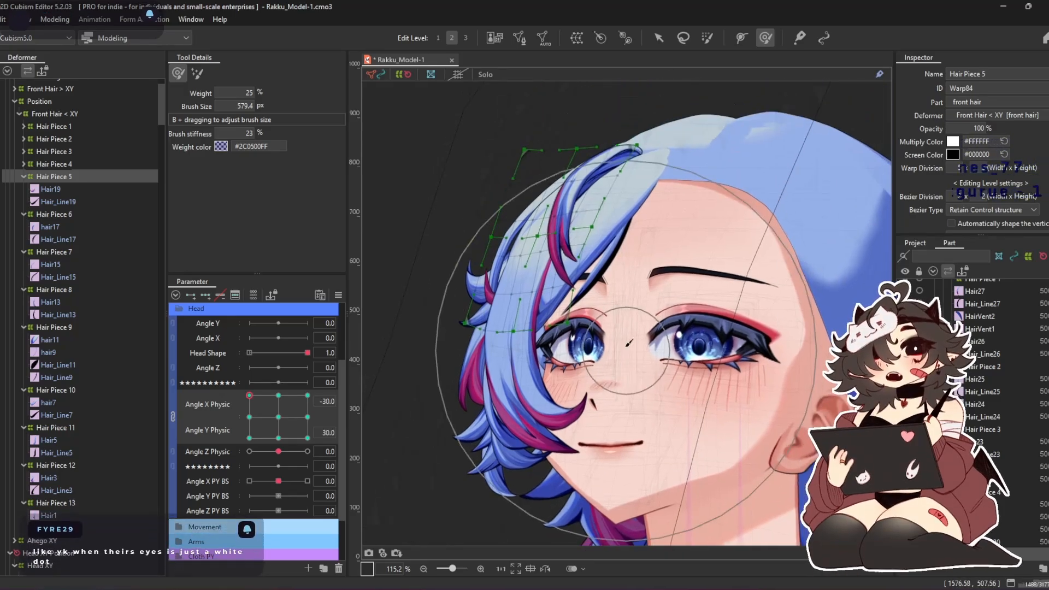
left_click_drag(255, 416, 383, 357)
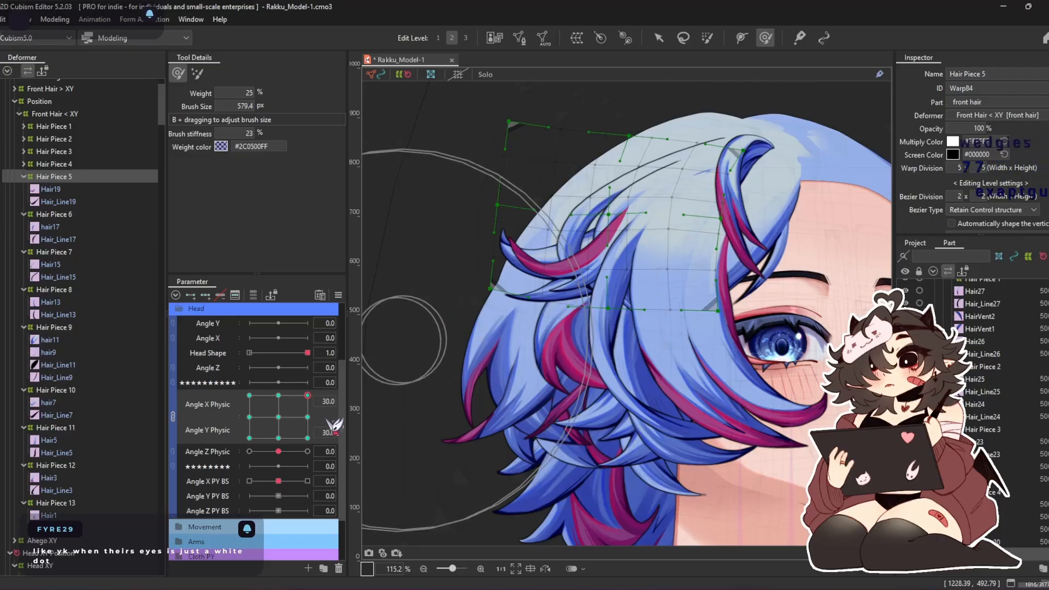
left_click_drag(310, 393, 404, 464)
left_click_drag(309, 433, 278, 429)
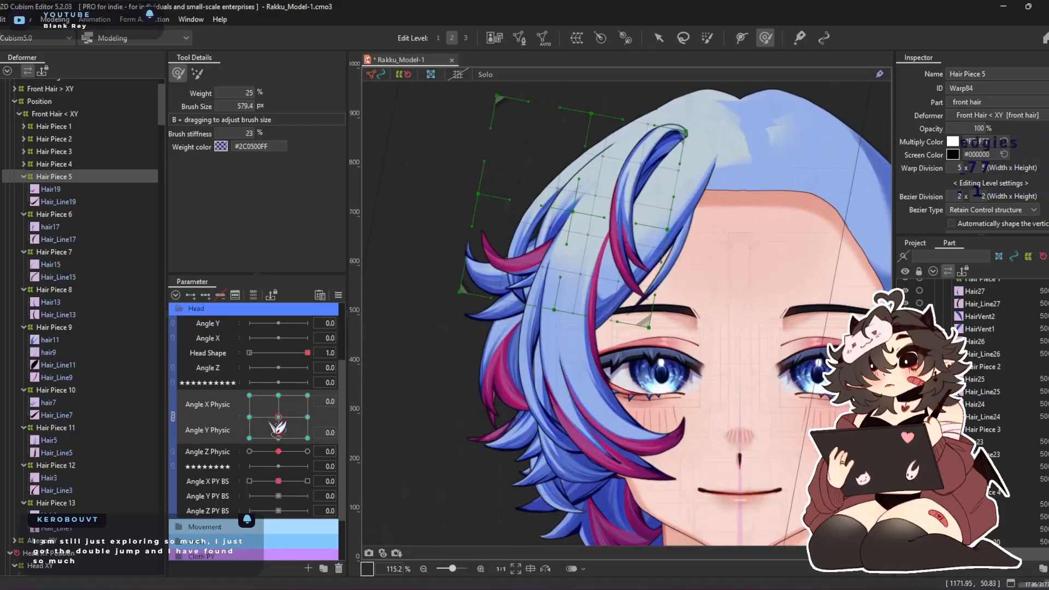
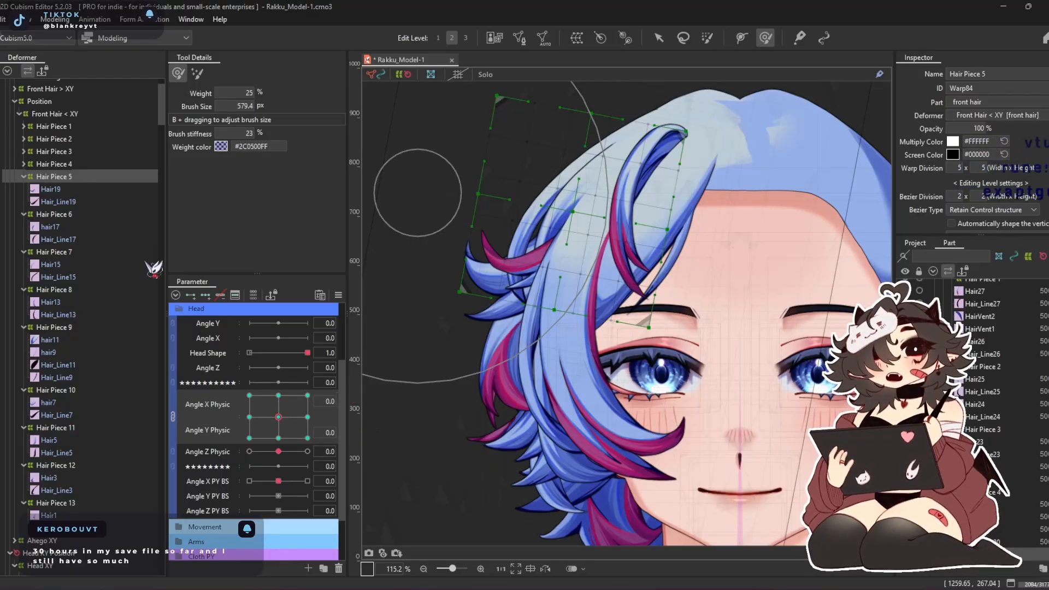
Adjust the Hair Piece 5 warp with the deform brush at Angle X and Y Physic 30, check both at -30, and return to neutral
left_click_drag(278, 417, 355, 376)
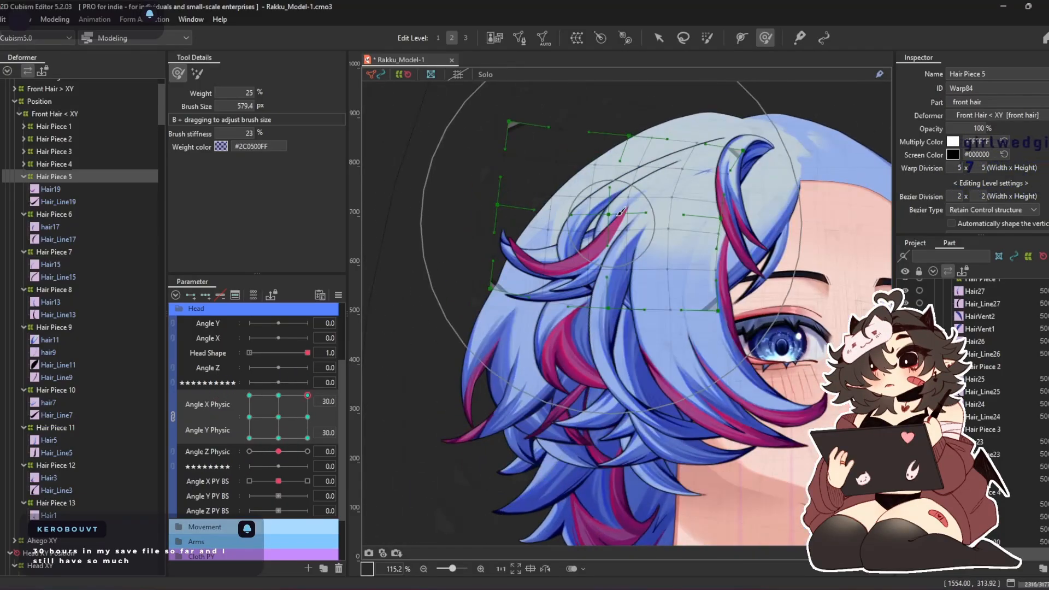
left_click_drag(466, 150, 481, 183)
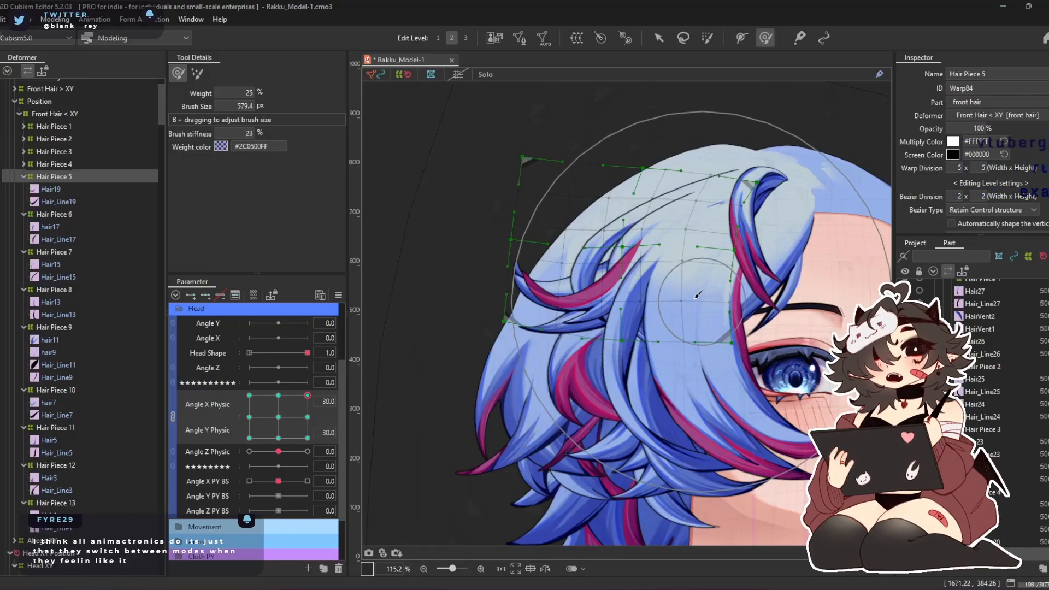
left_click_drag(308, 395, 173, 528)
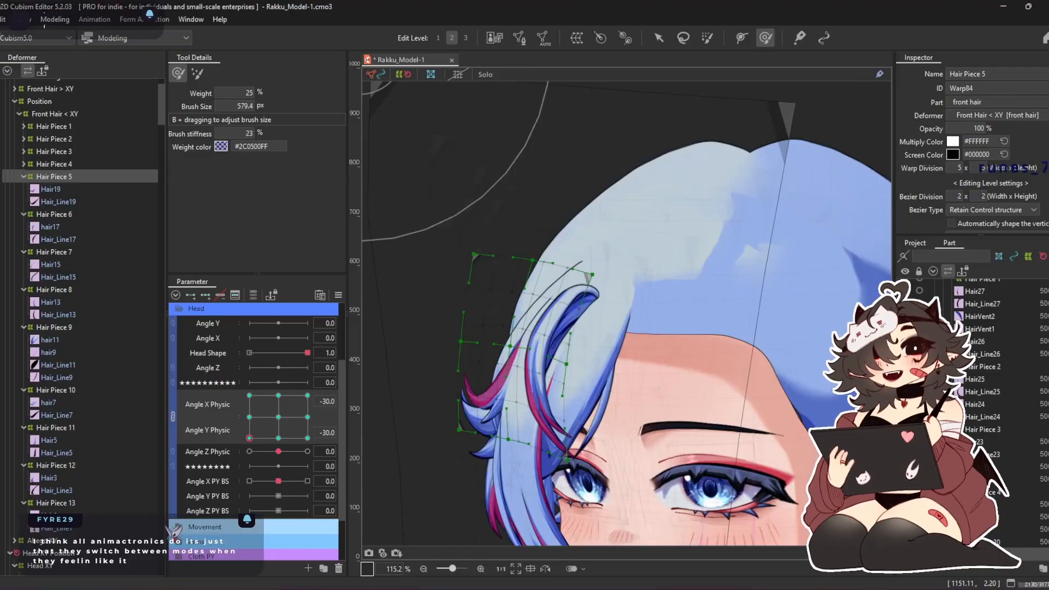
left_click(279, 420)
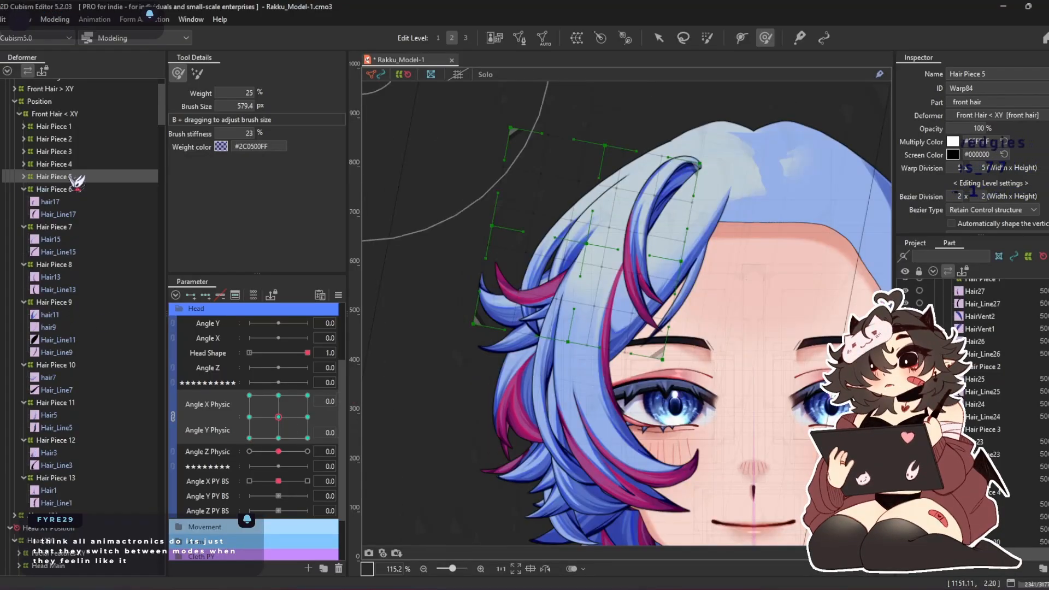
Enlarge and widen the Hair Piece 6 warp deformer and add three keys each to Angle X Physic and Angle Y Physic
left_click(95, 191)
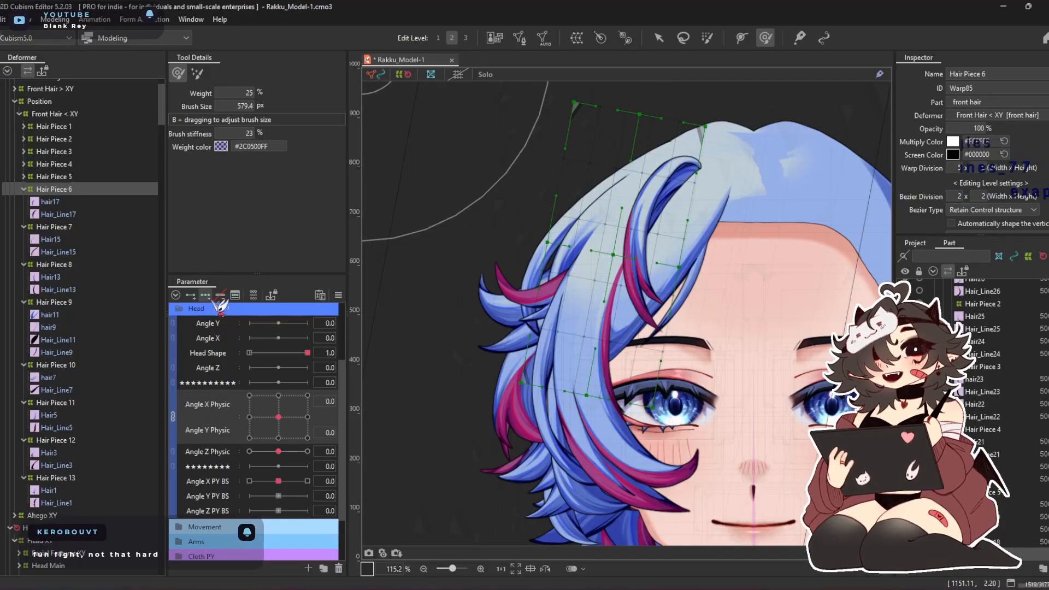
left_click(308, 416)
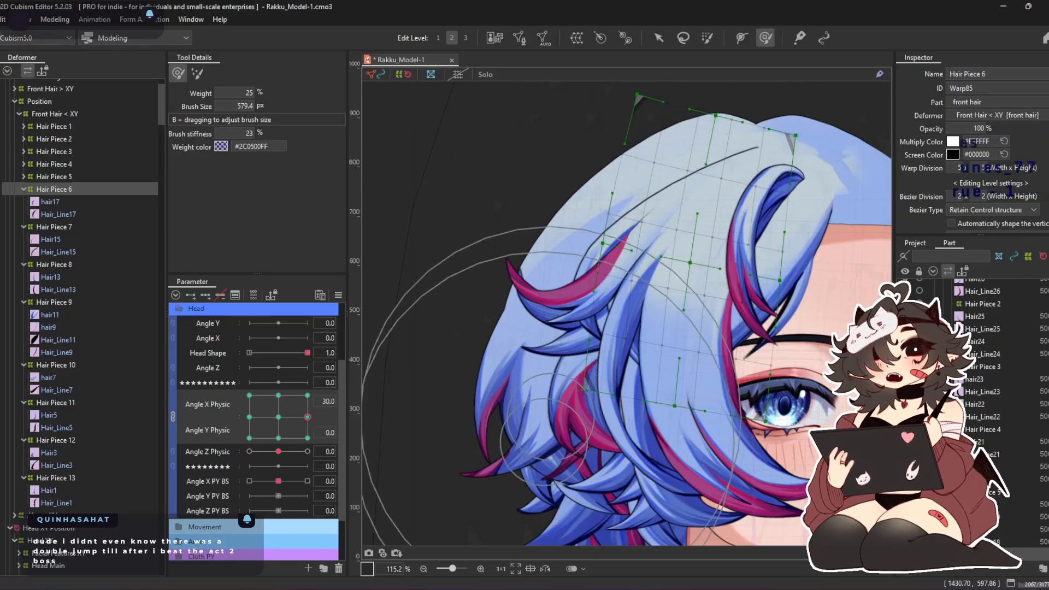
left_click(278, 416)
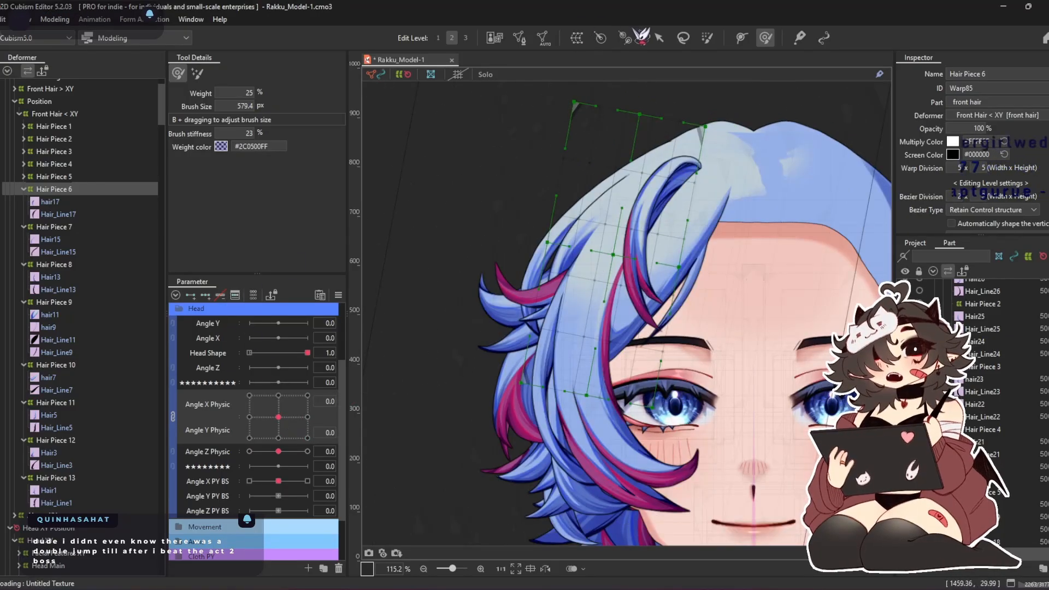
left_click(658, 37)
left_click_drag(580, 297, 543, 342)
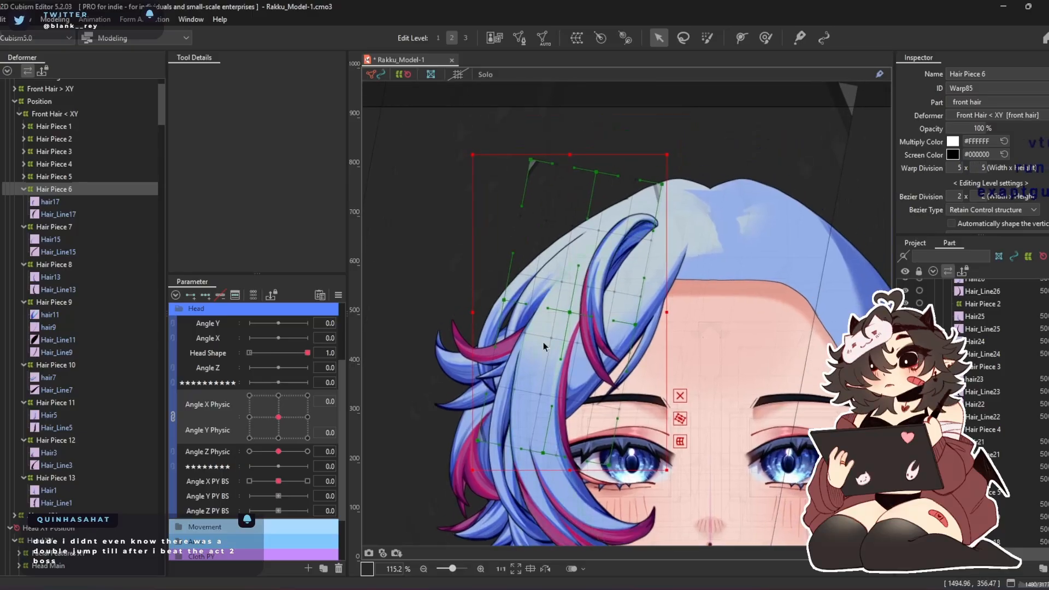
left_click_drag(475, 155, 441, 102)
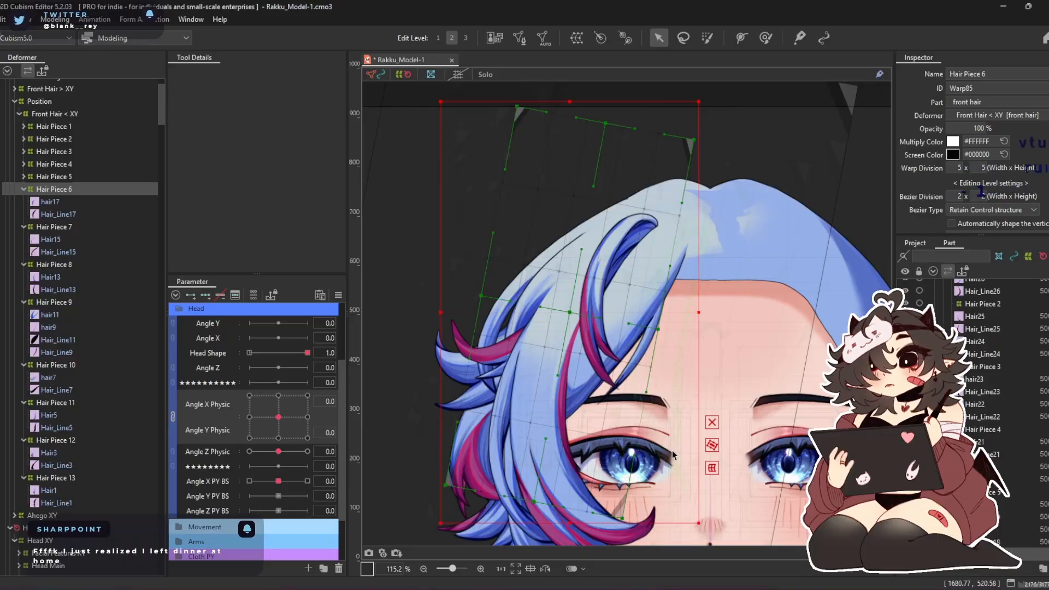
left_click(714, 449)
left_click_drag(472, 292, 408, 276)
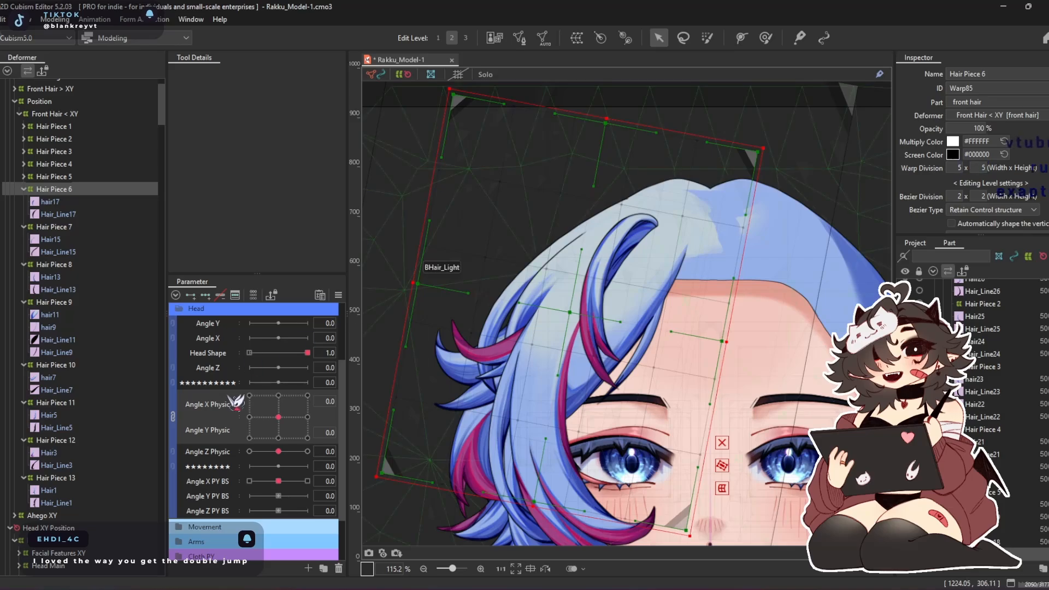
left_click(206, 295)
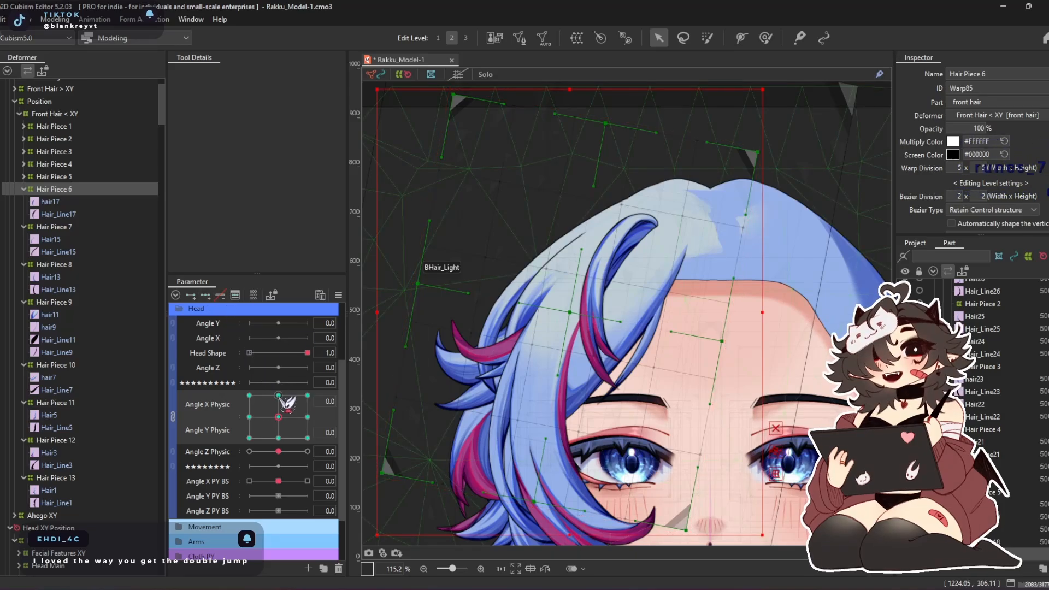
Reshape the Hair Piece 6 warp at Angle X Physic 30 using the deform brush, reducing the brush size to about 455 px
left_click(307, 417)
left_click(766, 39)
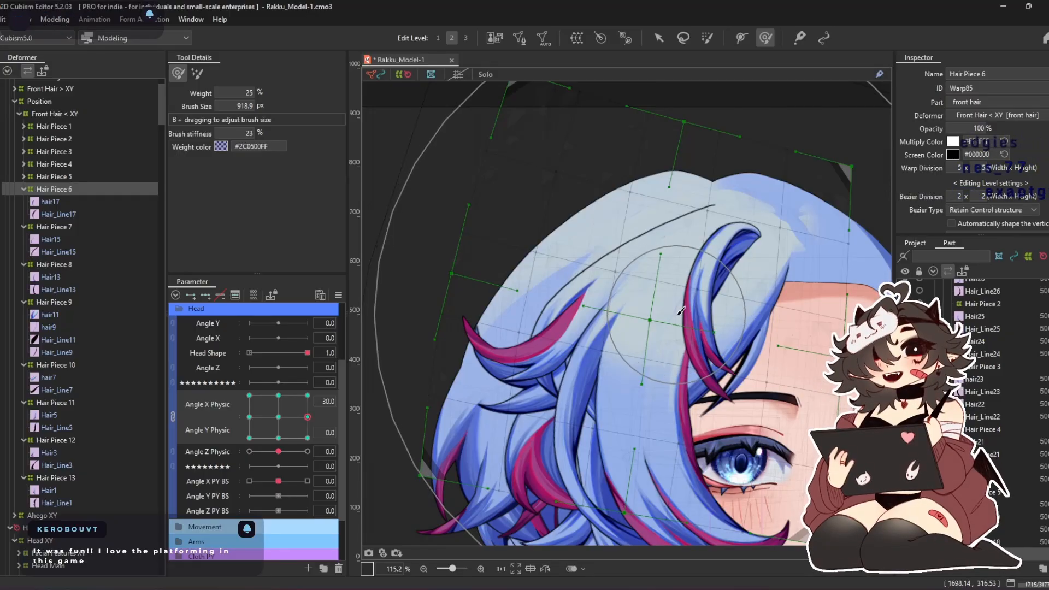
key("b")
left_click_drag(620, 276, 630, 315)
mouse_move(664, 376)
left_mouse_down()
mouse_move(608, 355)
mouse_move(625, 307)
mouse_move(584, 295)
left_mouse_up()
left_click_drag(716, 225, 681, 213)
mouse_move(815, 290)
left_mouse_down()
mouse_move(744, 255)
mouse_move(789, 268)
mouse_move(789, 200)
left_mouse_up()
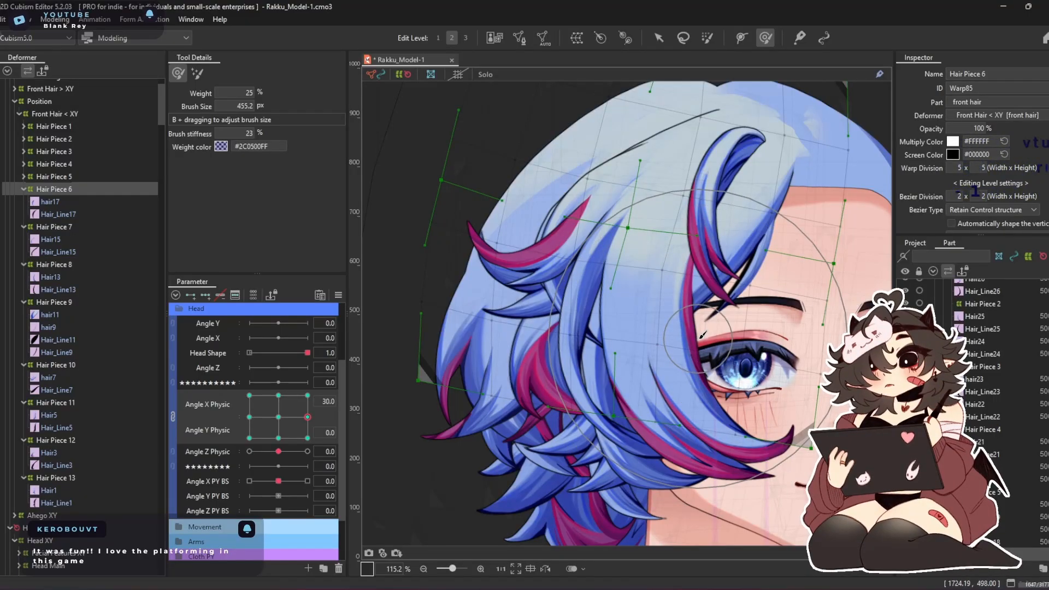
left_click_drag(703, 334, 693, 299)
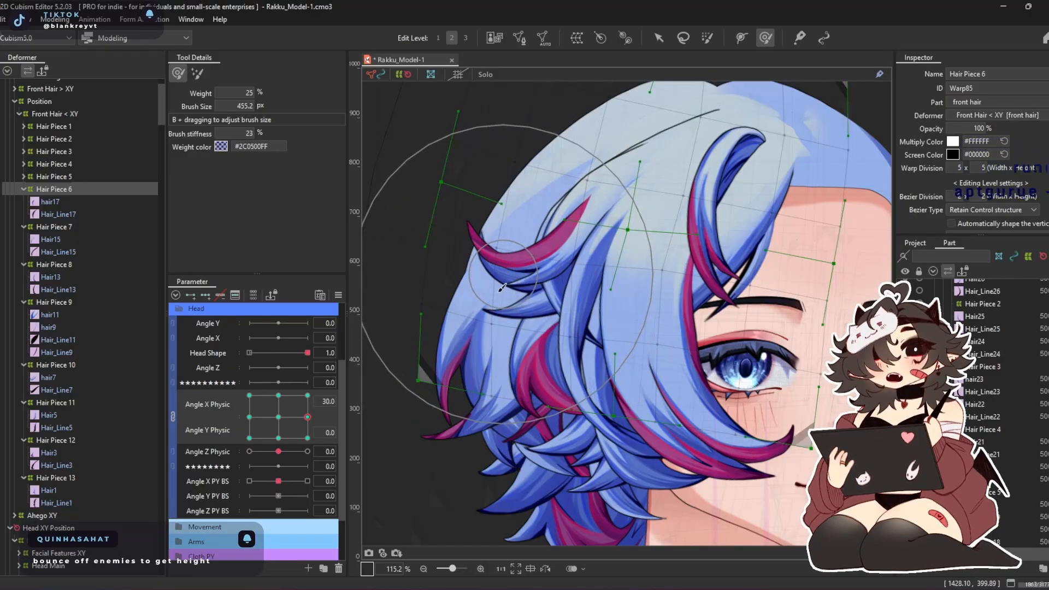
Nudge the Hair Piece 6 and Hair Piece 5 warps with the deform brush at Angle X Physic -30, and return the pose to neutral
left_click(249, 417)
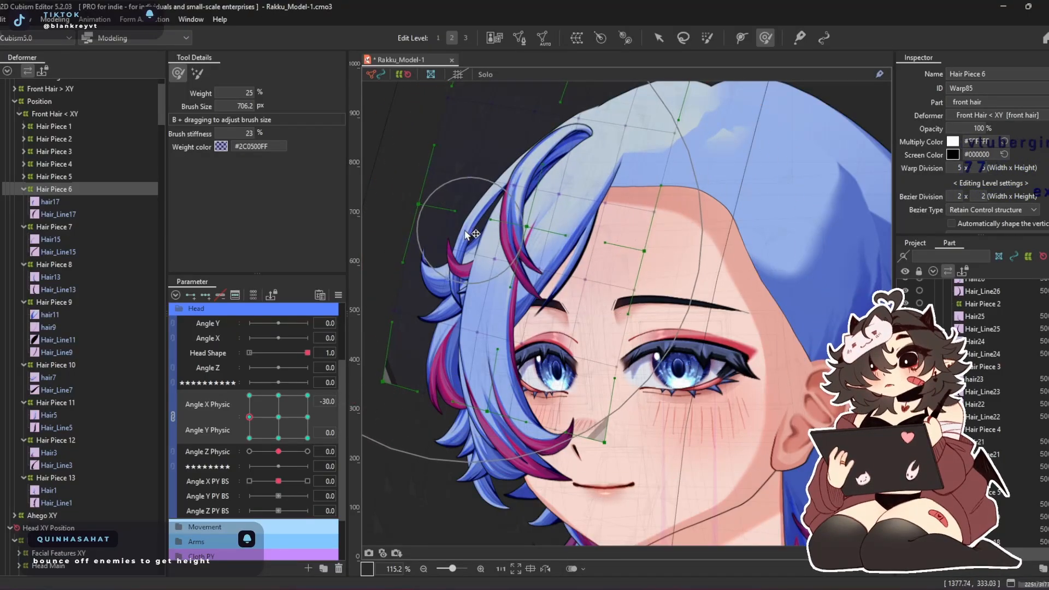
left_click_drag(503, 175, 505, 173)
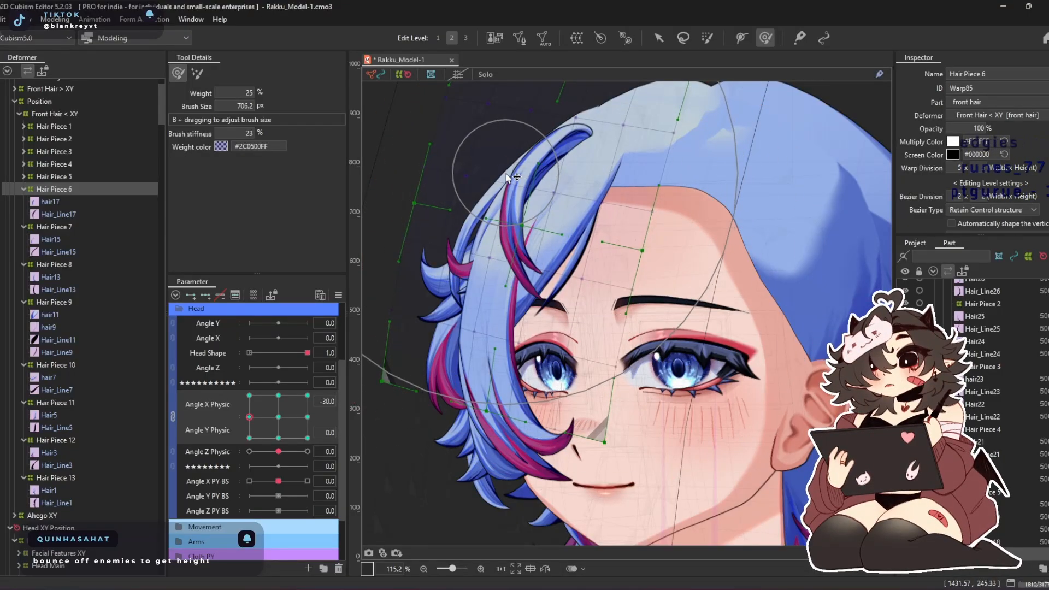
left_click(69, 178)
left_click_drag(441, 211, 447, 213)
left_click_drag(429, 264, 433, 264)
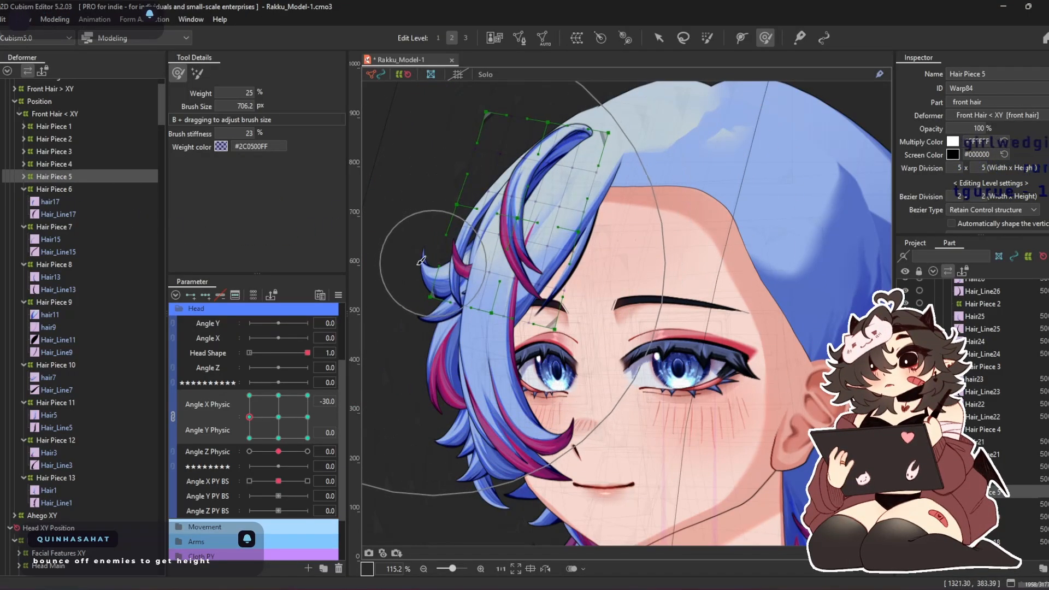
left_click(66, 190)
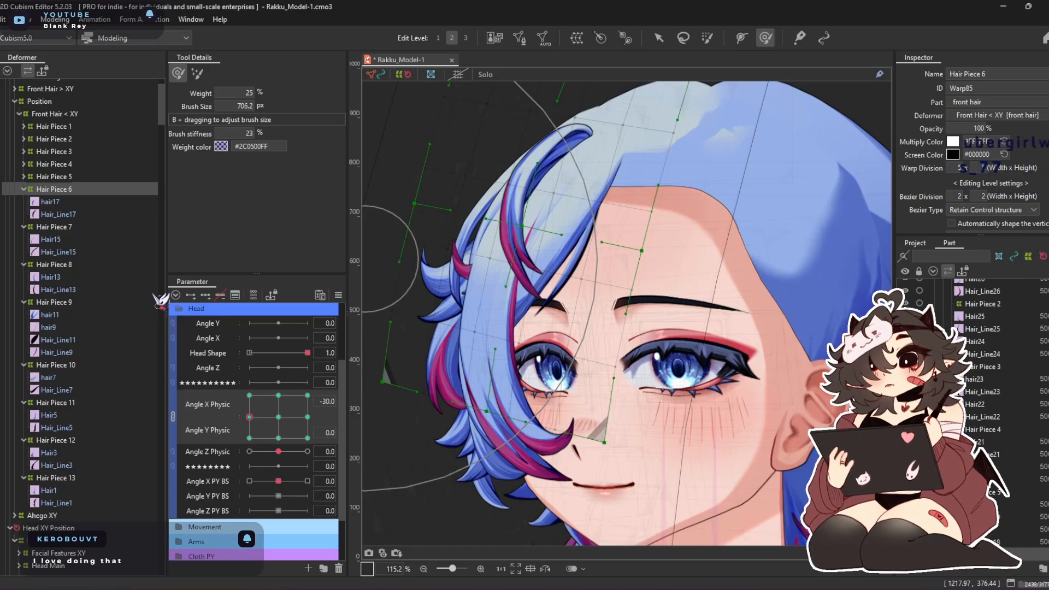
left_click_drag(277, 440, 231, 355)
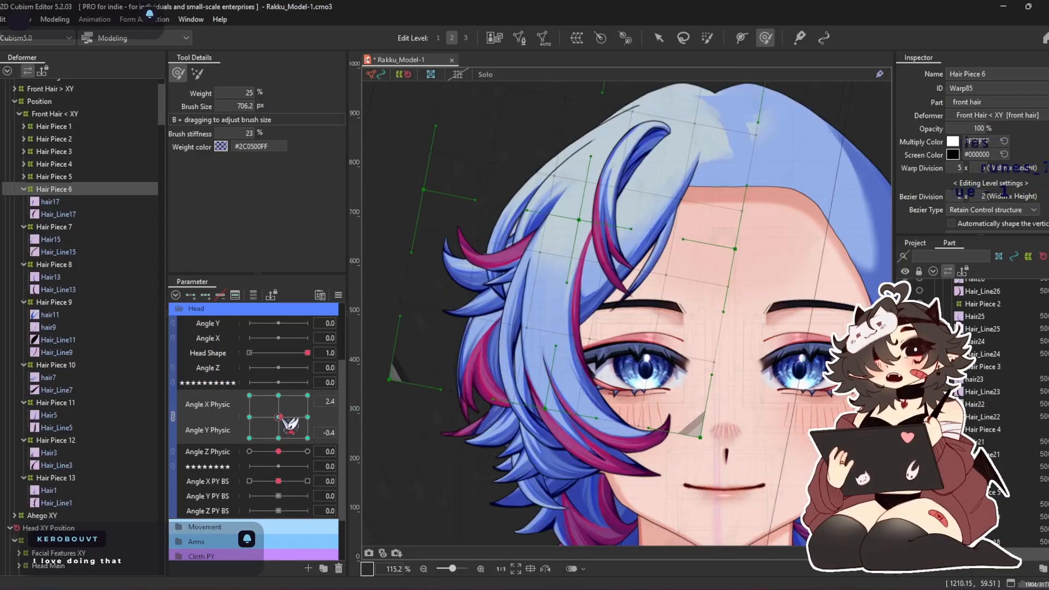
left_click_drag(217, 346, 284, 418)
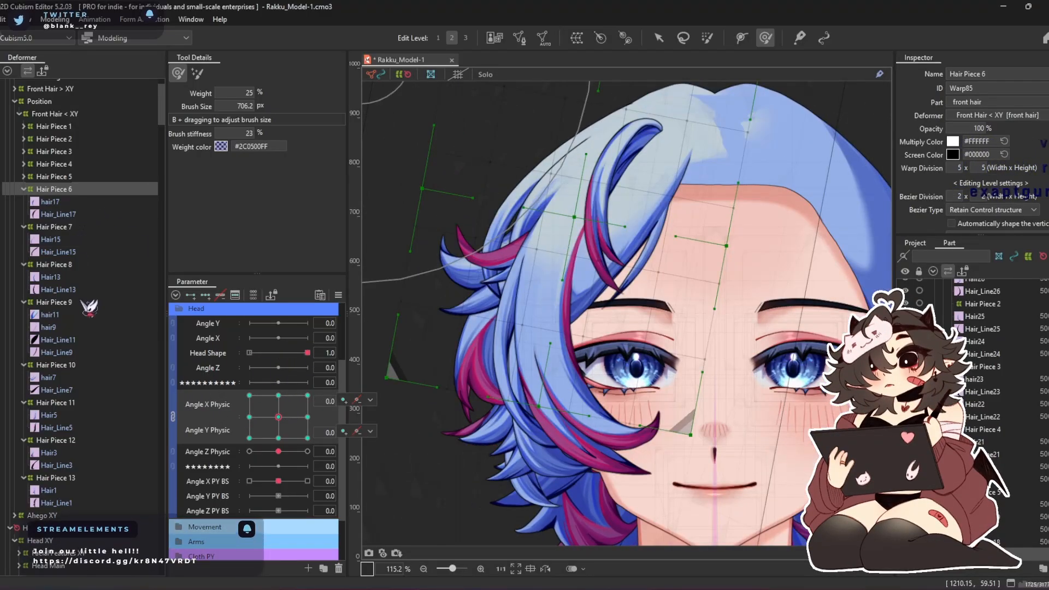
Replace the mesh of Hair_Line9 with a copy of the hair9 mesh
left_click(63, 352)
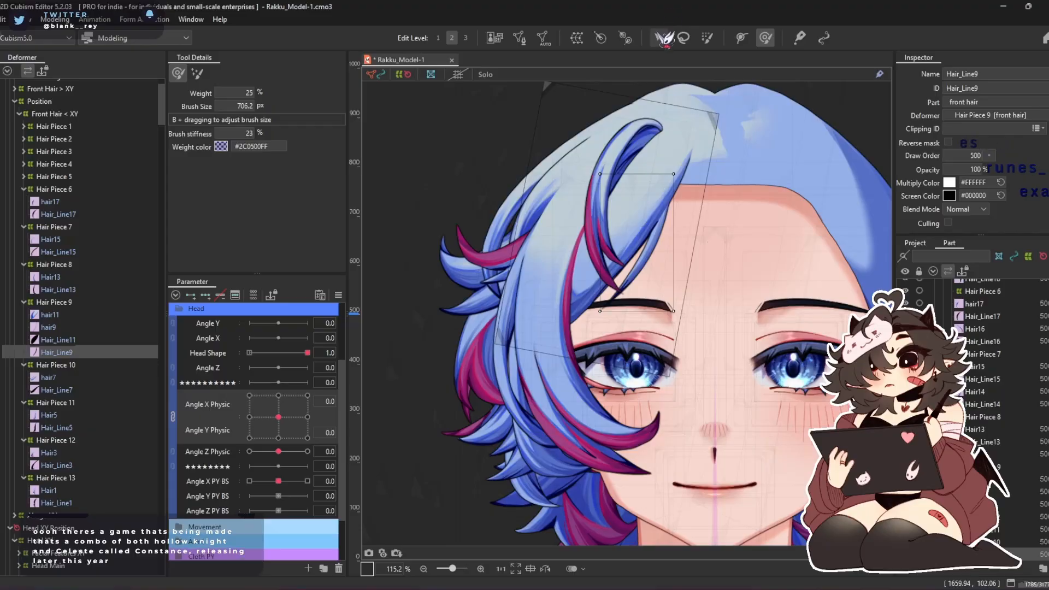
left_click(51, 328)
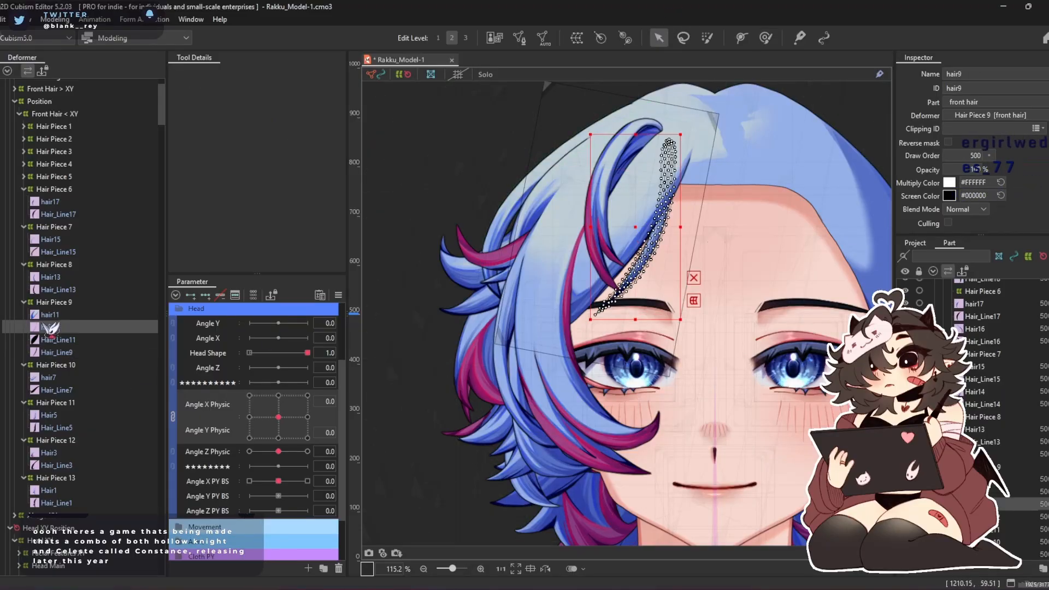
left_click(63, 352)
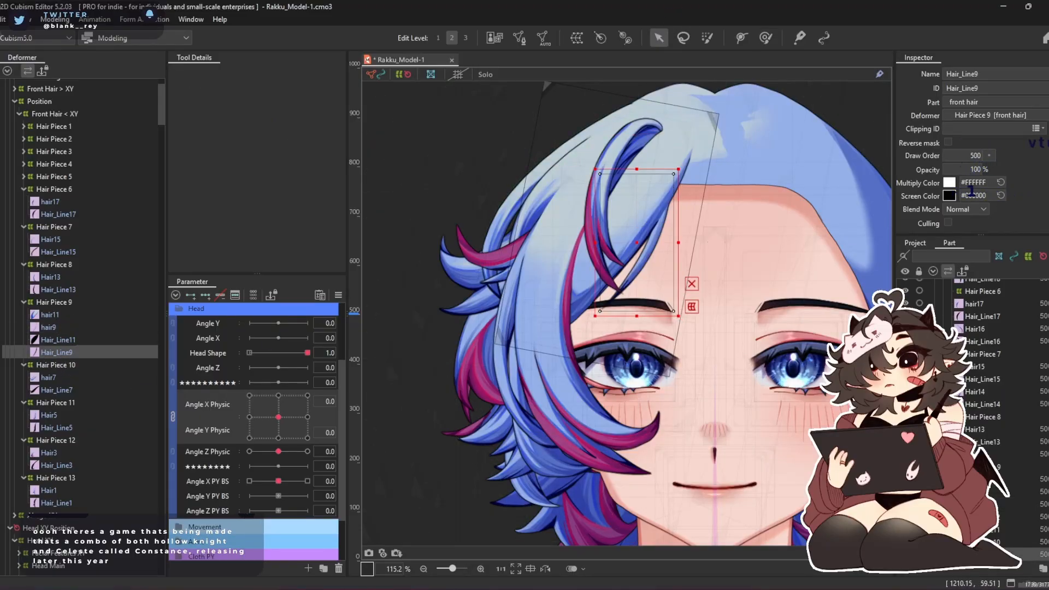
left_click(520, 40)
left_click(621, 231)
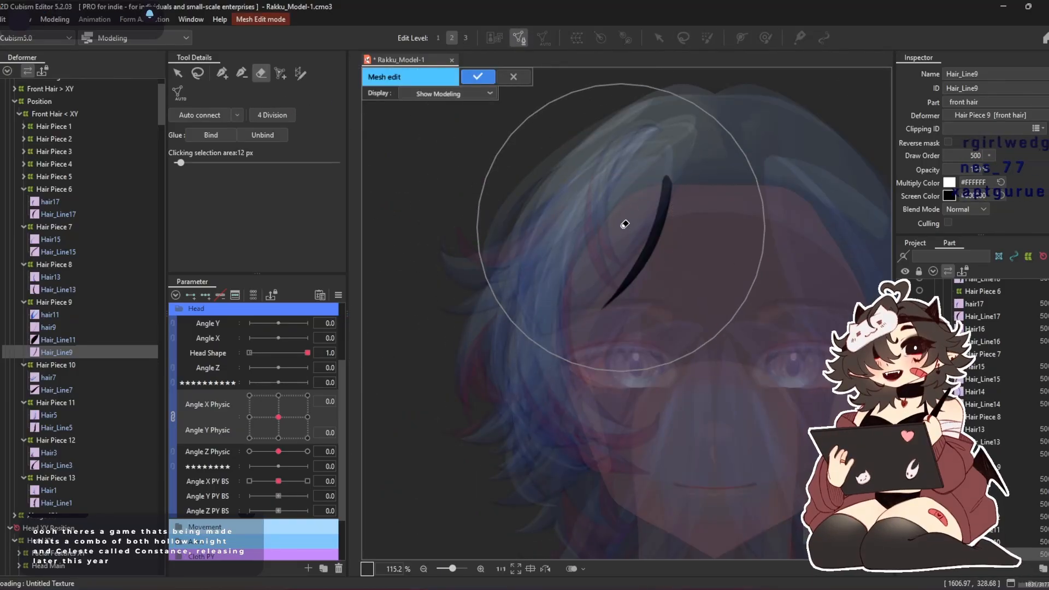
key("ctrl+shift+a")
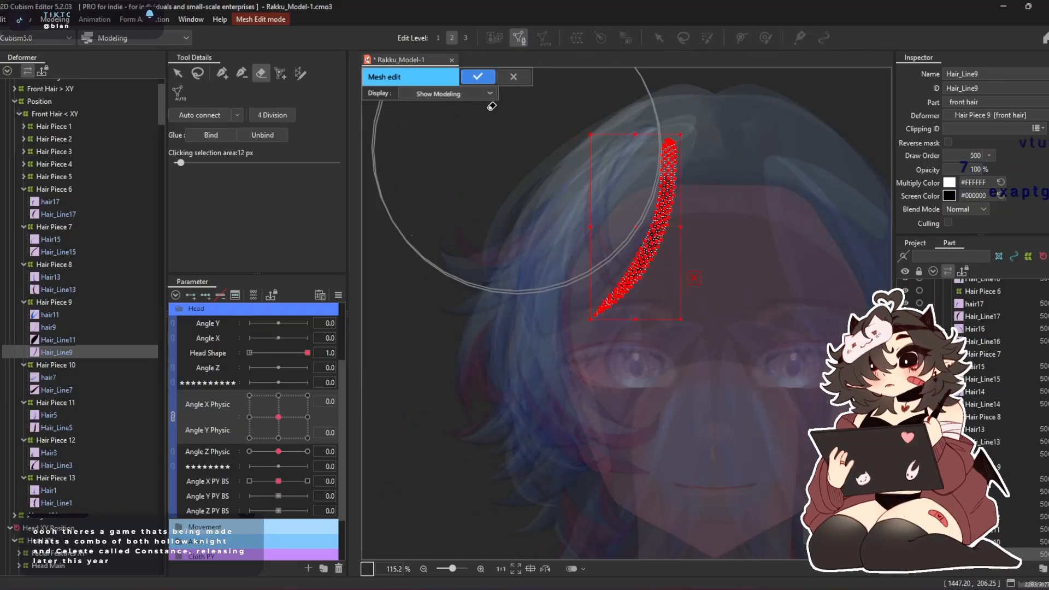
left_click(479, 77)
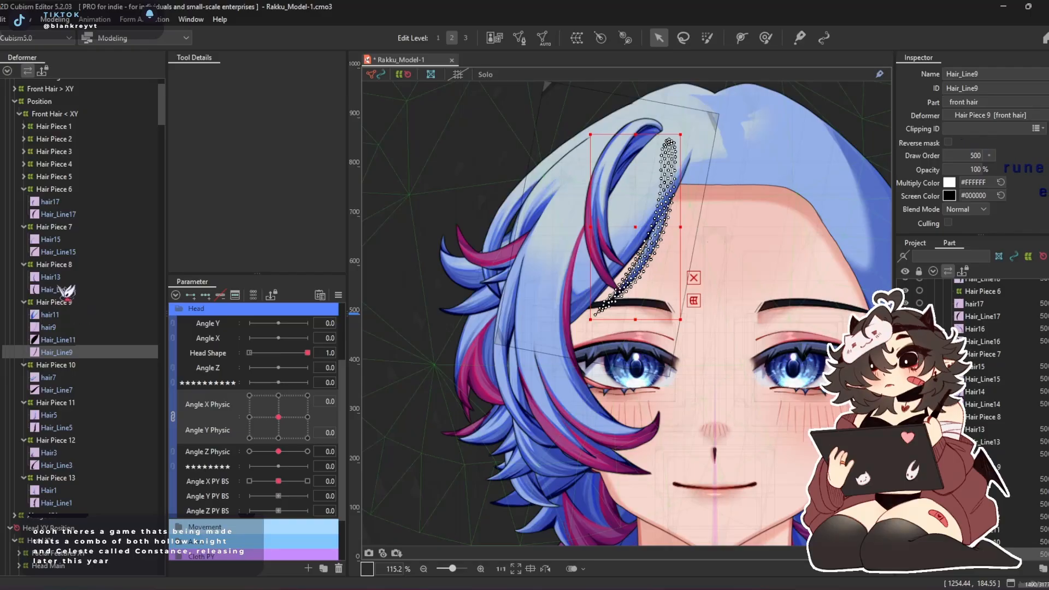
Refine the Hair Piece 6 warp with the deform brush at Angle X Physic 30 so its strands line up with Hair Piece 5
left_click(80, 305)
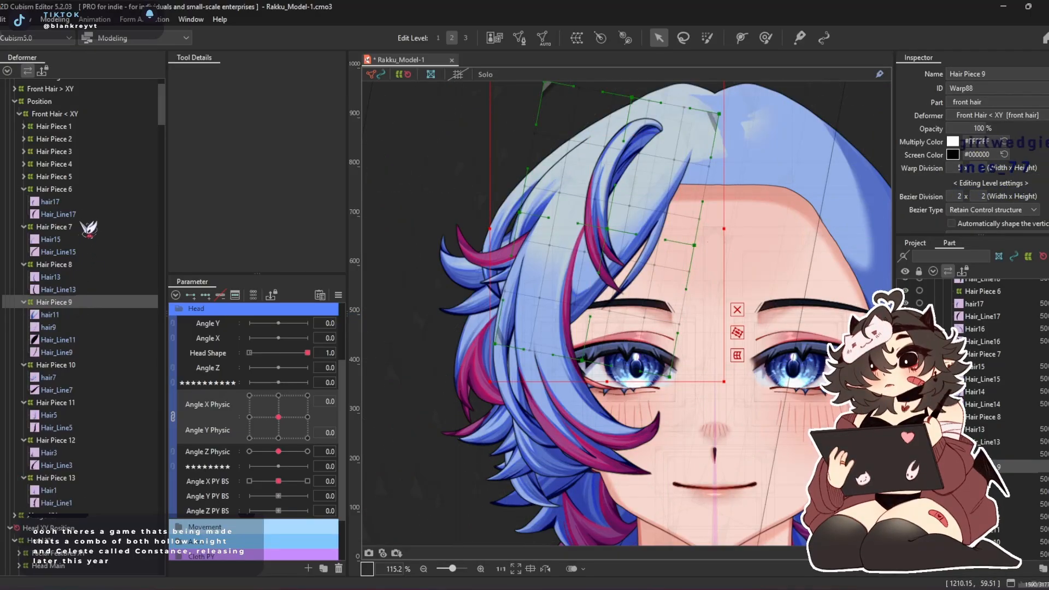
left_click(75, 190)
left_click(70, 176)
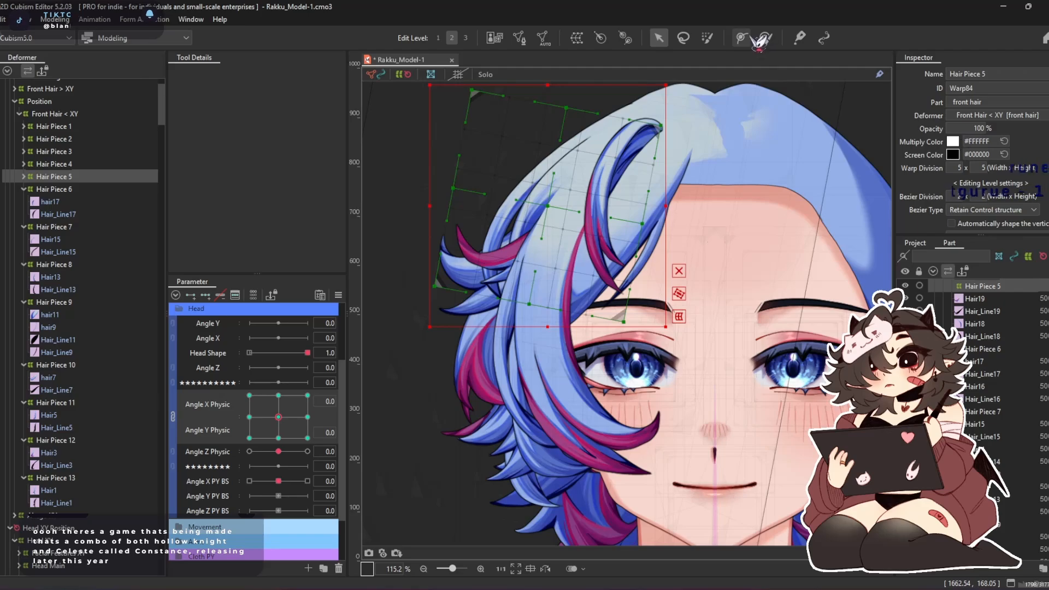
left_click(765, 38)
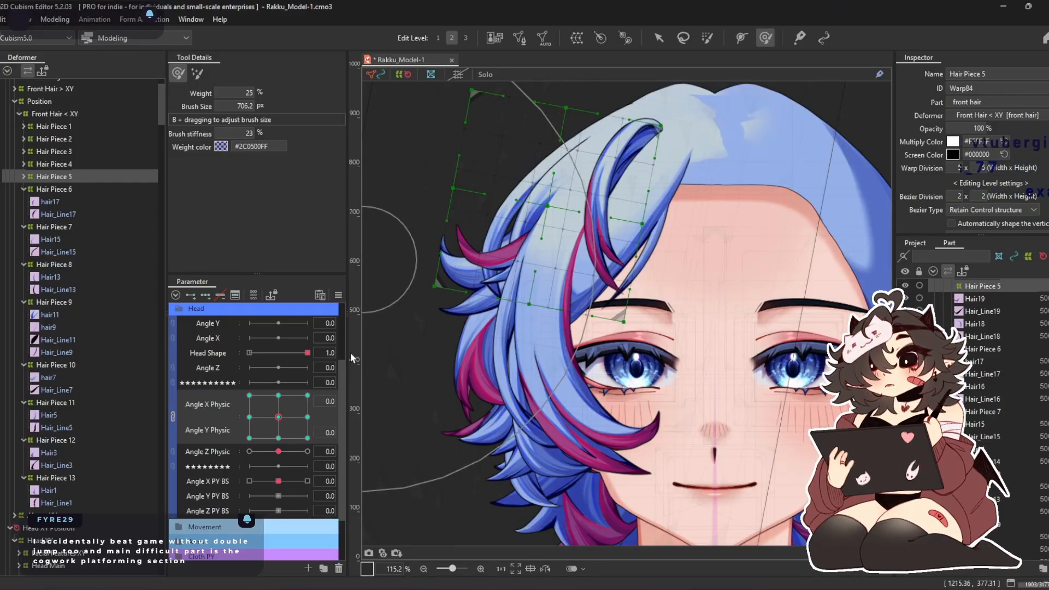
left_click(307, 417)
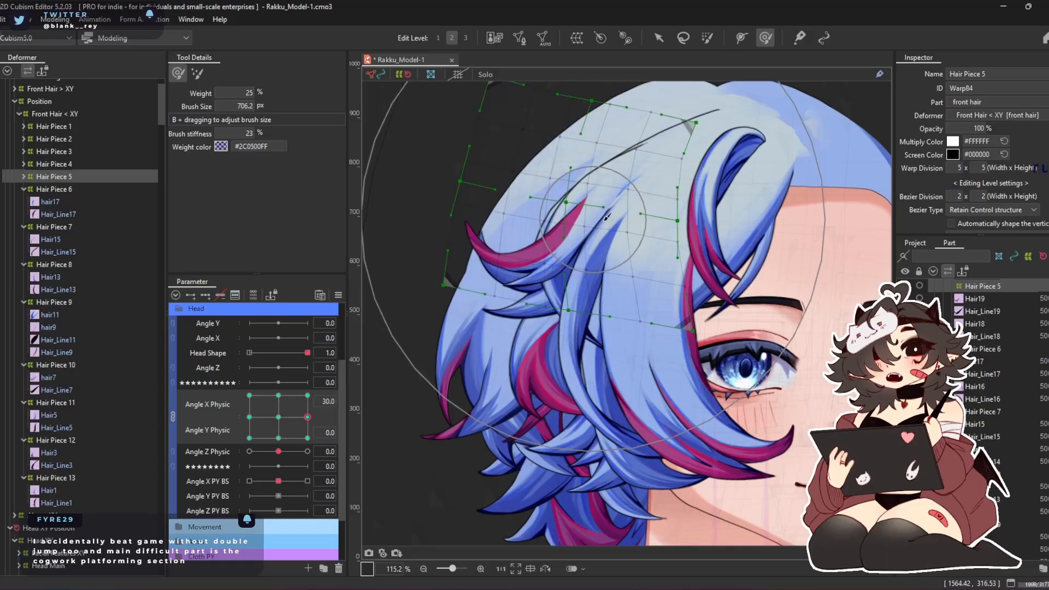
left_click(93, 190)
mouse_move(590, 243)
left_mouse_down()
mouse_move(526, 293)
mouse_move(525, 317)
mouse_move(523, 288)
left_mouse_up()
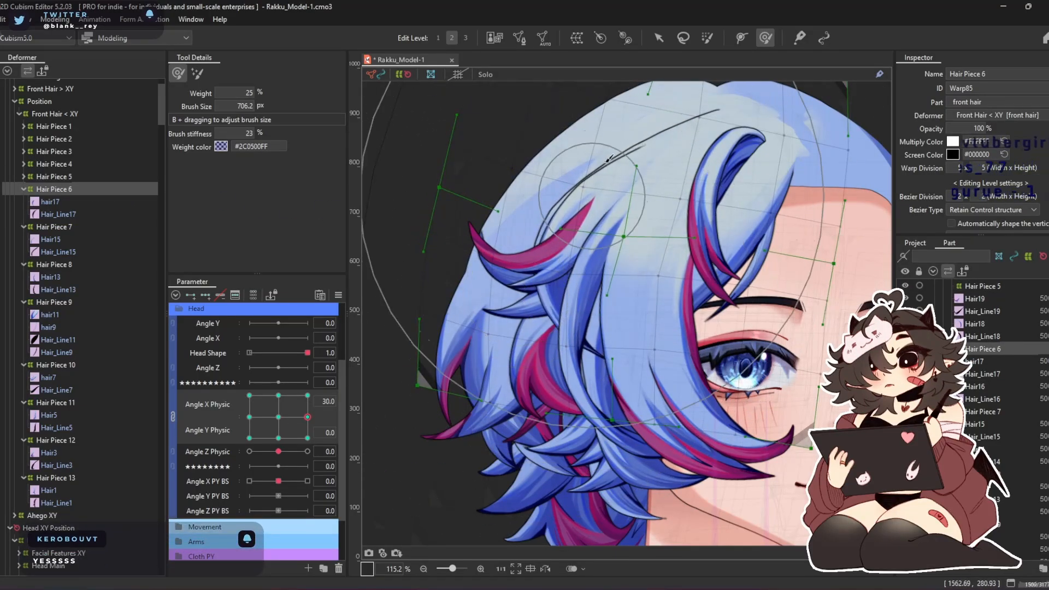
left_click_drag(687, 134, 659, 130)
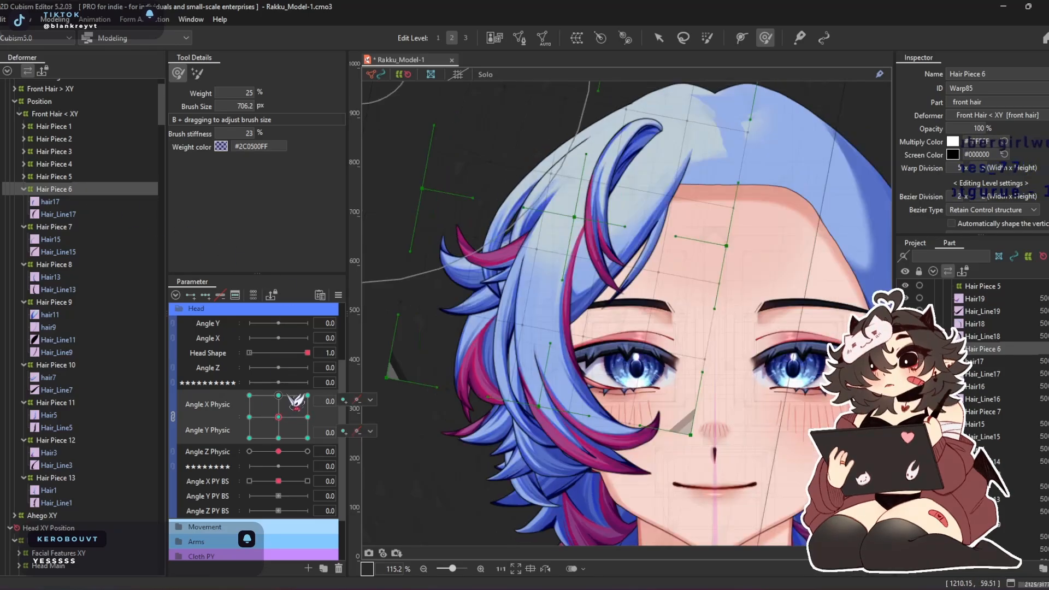
Adjust the Hair Piece 6 warp with the deform brush at Angle Y Physic 30, and switch the pose to Angle Y Physic -30
left_click_drag(489, 208, 474, 219)
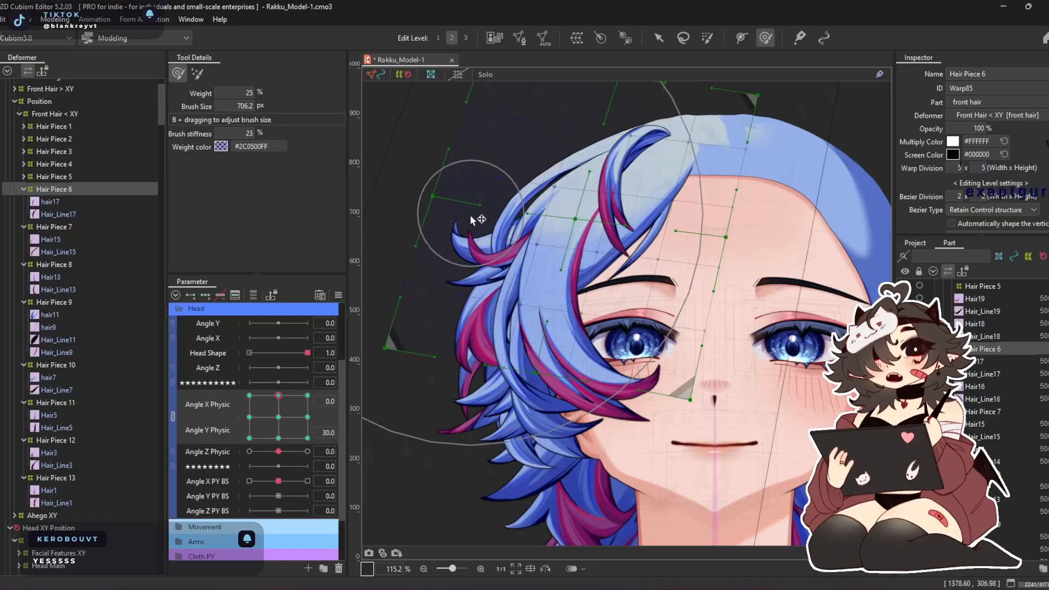
left_click_drag(701, 146, 690, 141)
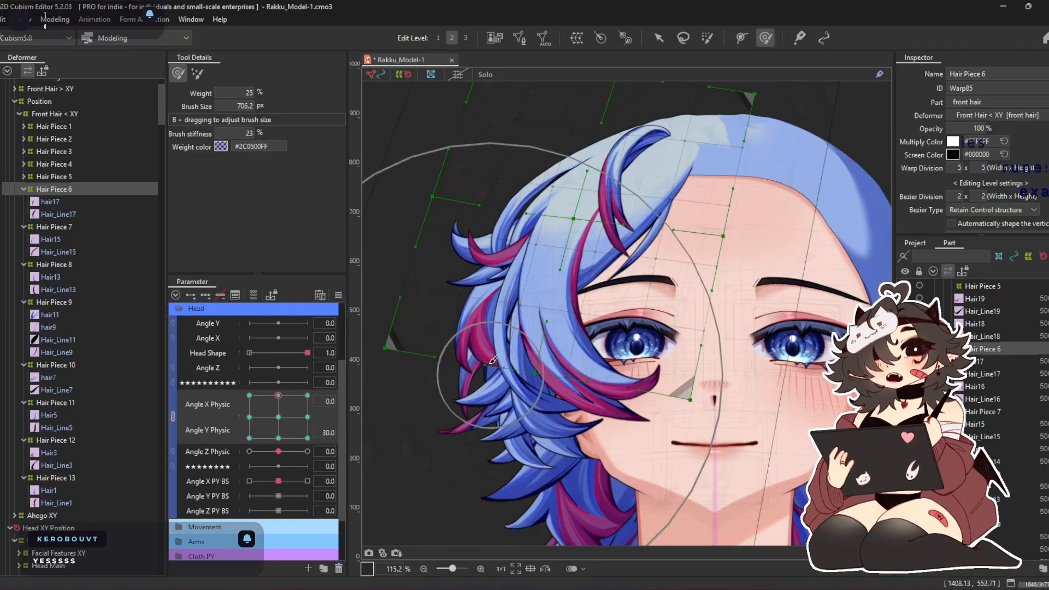
left_click(278, 438)
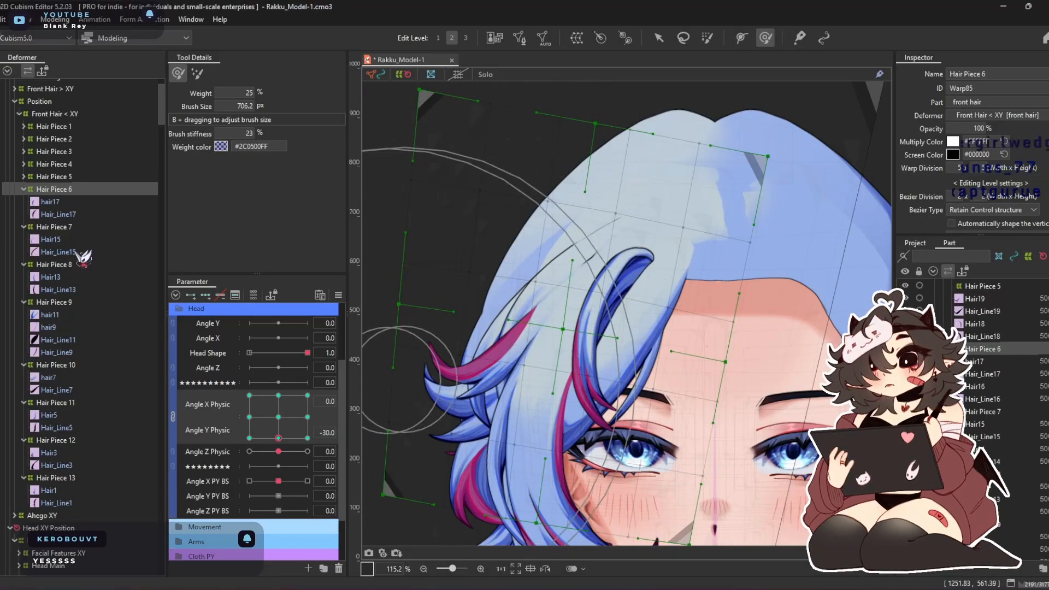
Synthesize the Angle X Physic and Angle Y Physic corner keys for Hair Piece 6
left_click(338, 295)
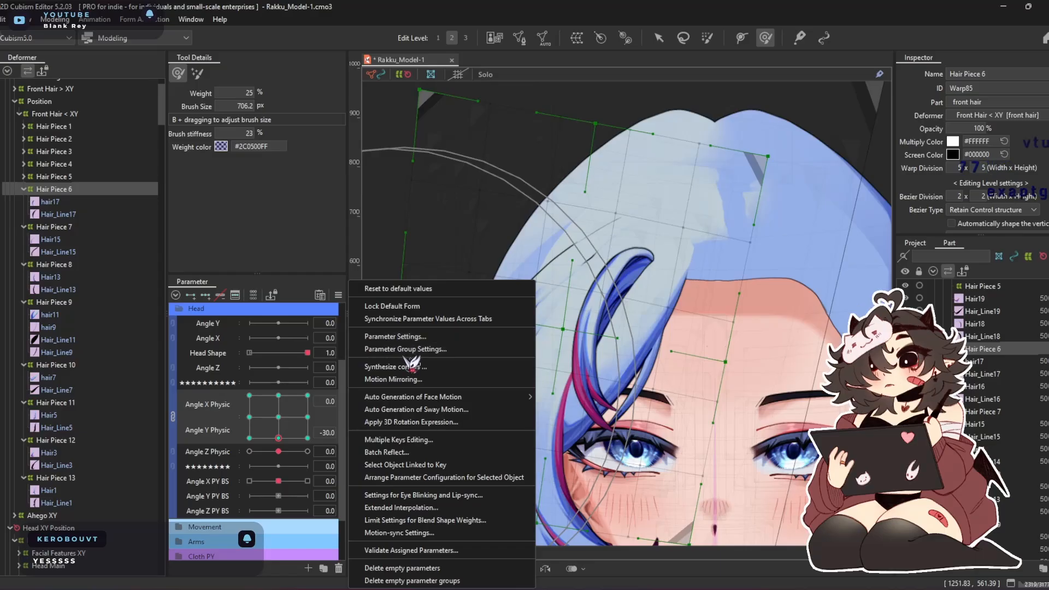
left_click(408, 369)
left_click(499, 405)
Adjust the Hair Piece 6 warp with the deform brush at Angle Y Physic -30, for both Angle X Physic -30 and 30
mouse_move(278, 437)
left_mouse_down()
mouse_move(306, 419)
mouse_move(249, 462)
left_mouse_up()
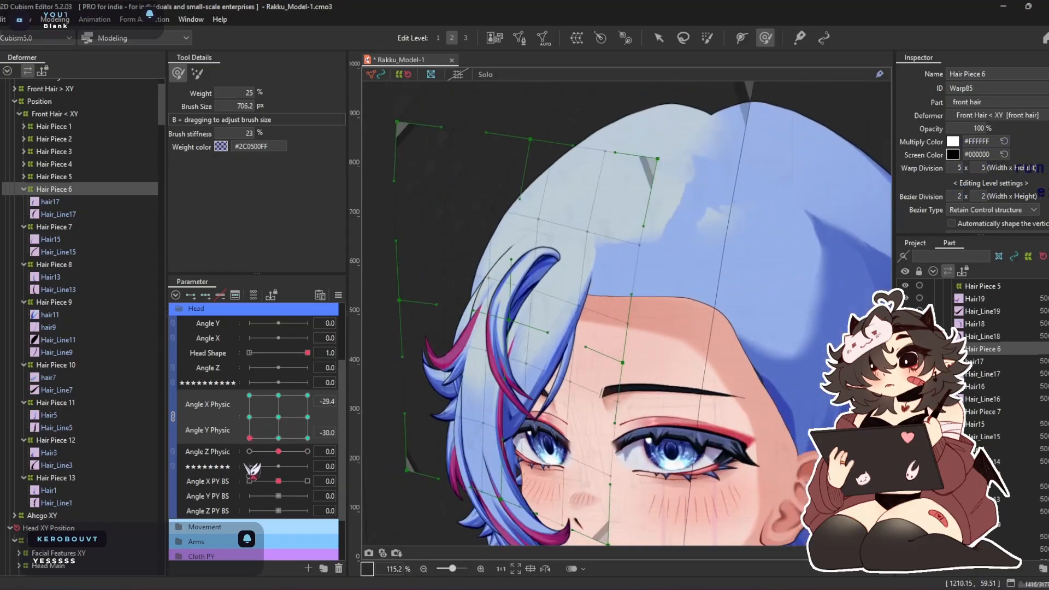
left_click_drag(474, 369, 423, 358)
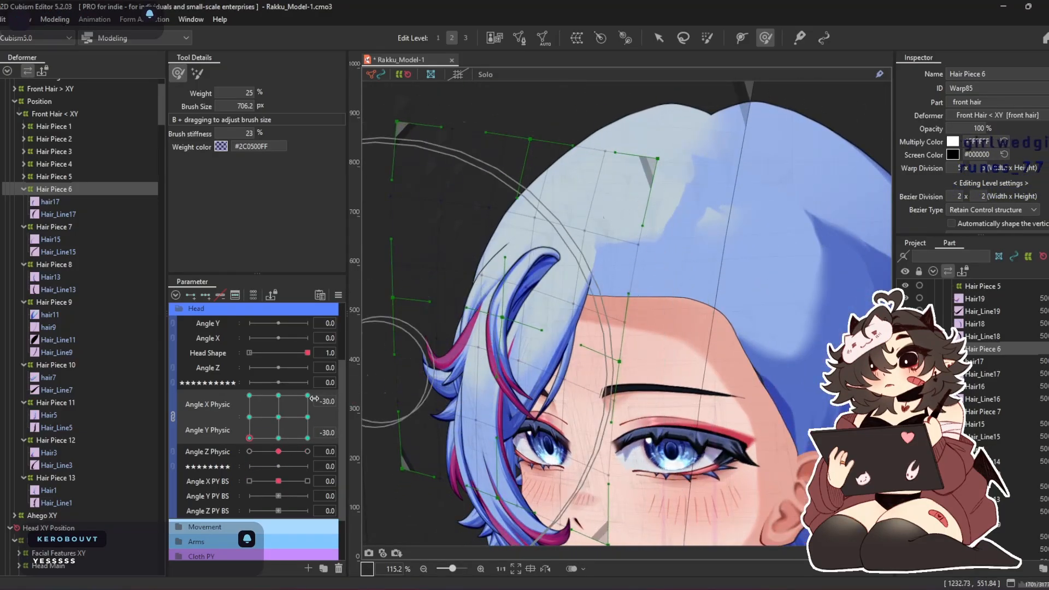
left_click_drag(263, 438, 308, 438)
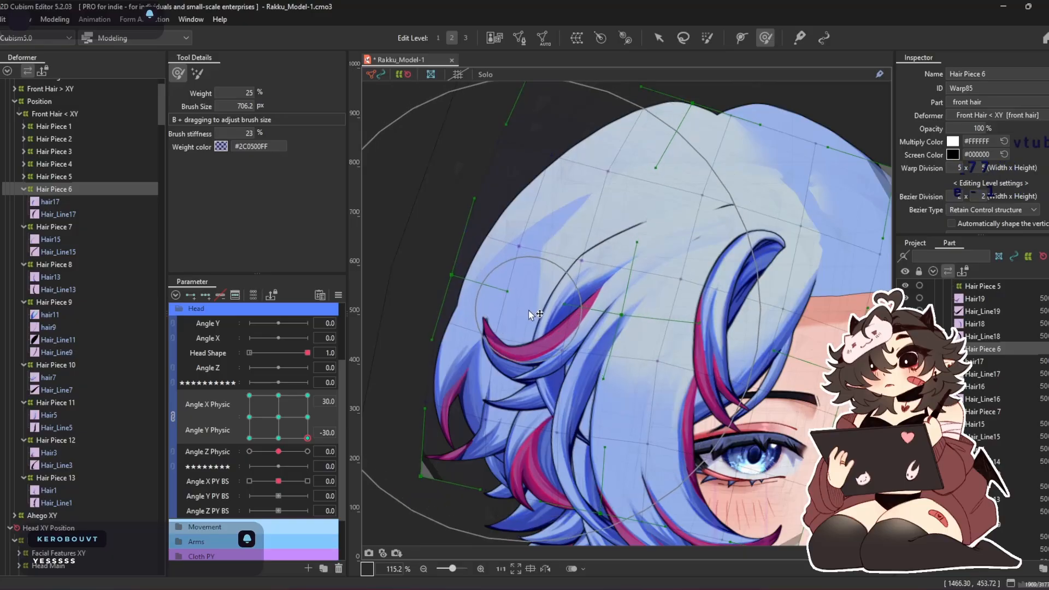
left_click_drag(798, 196, 791, 168)
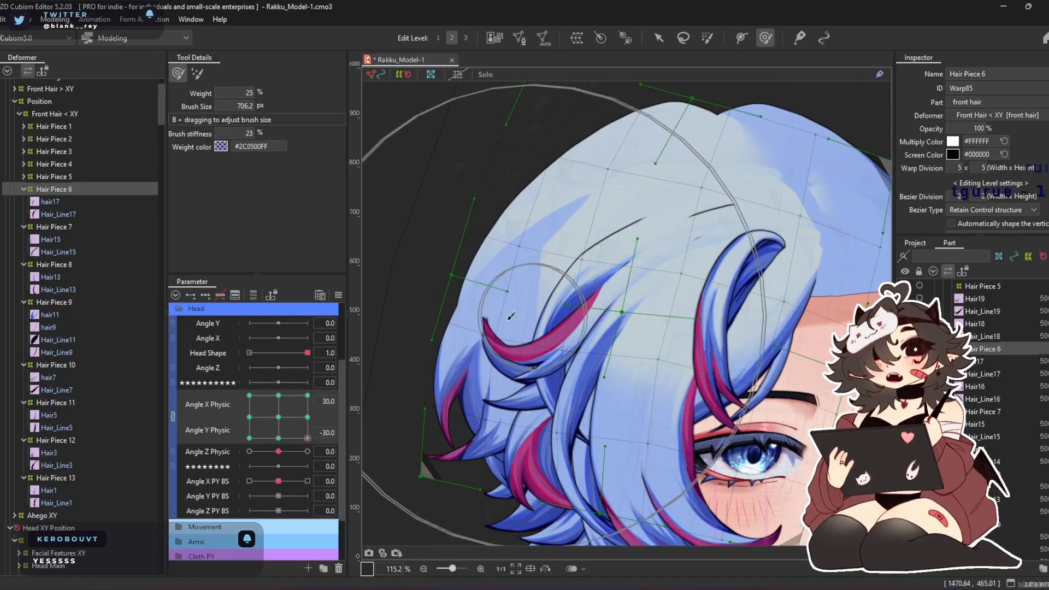
Check the Hair Piece 6 corner poses, refine its warp at Angle X and Y Physic -30, and return the pose to neutral
left_click_drag(307, 438, 307, 395)
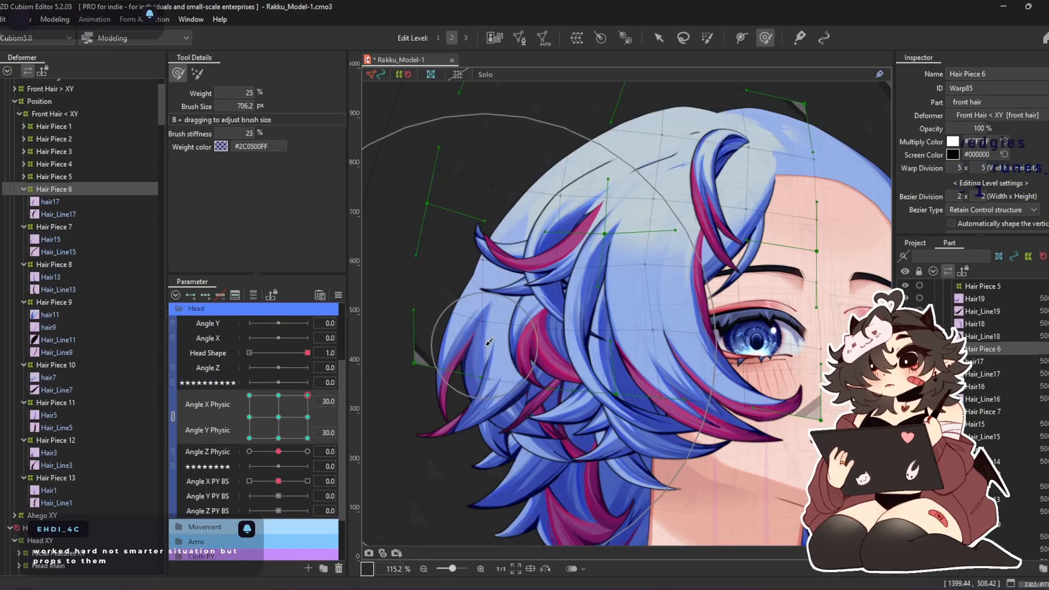
left_click_drag(308, 395, 249, 395)
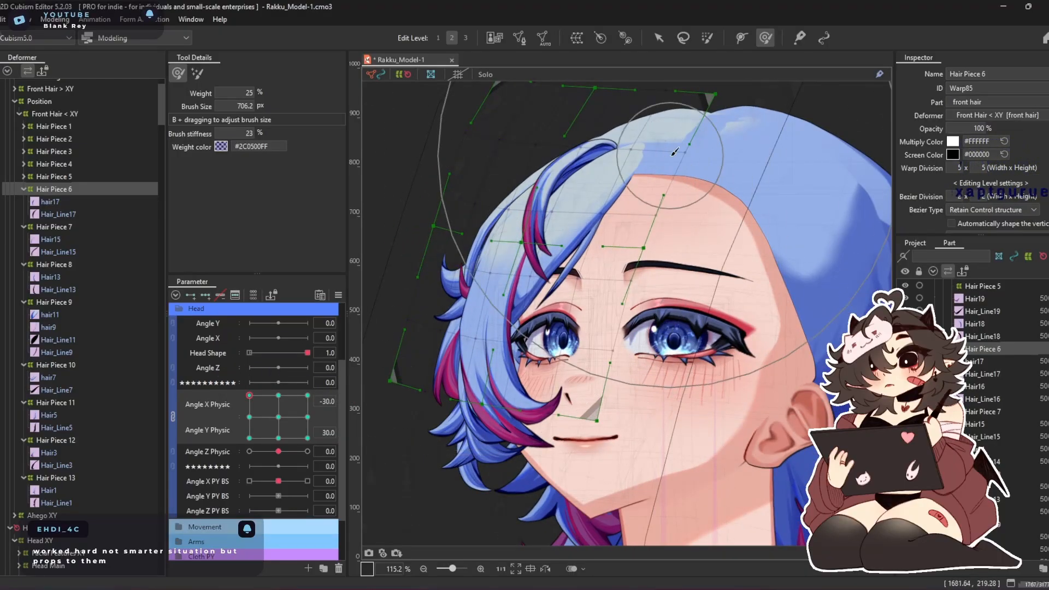
left_click_drag(269, 403, 250, 438)
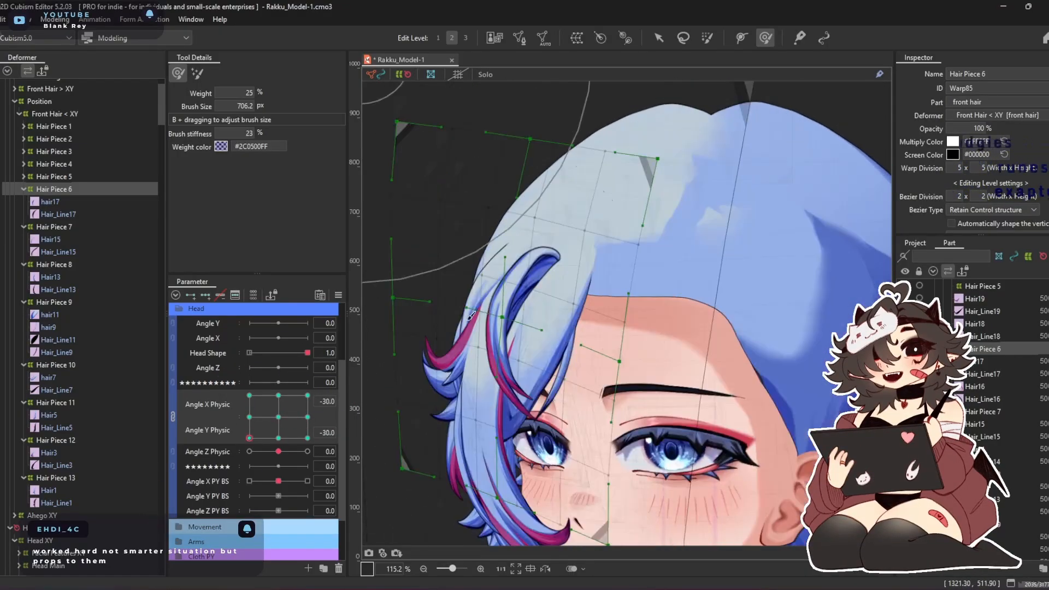
left_click_drag(510, 312, 506, 308)
left_click_drag(668, 197, 687, 198)
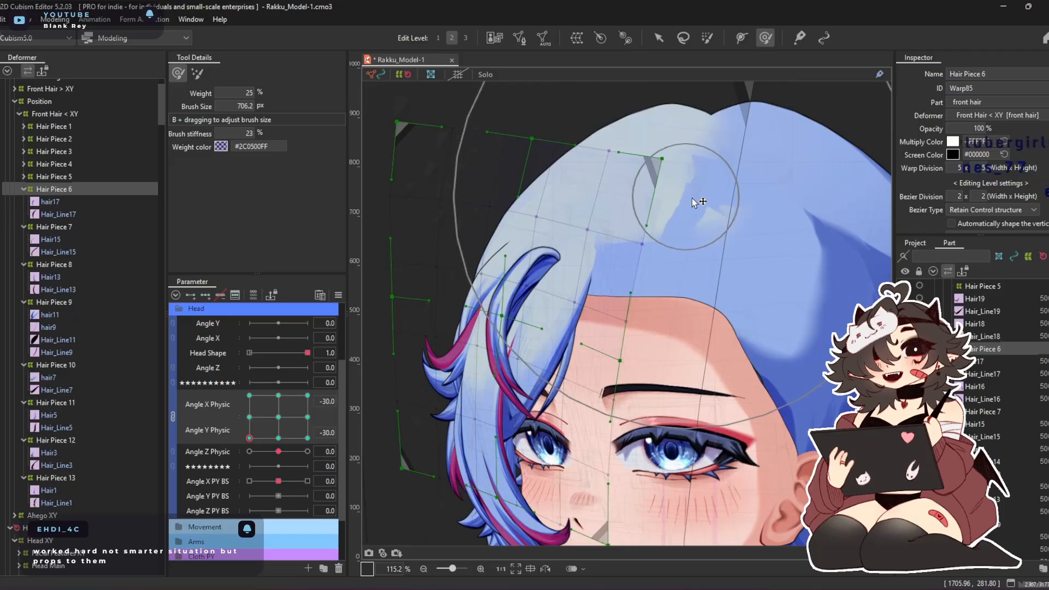
left_click_drag(249, 438, 307, 437)
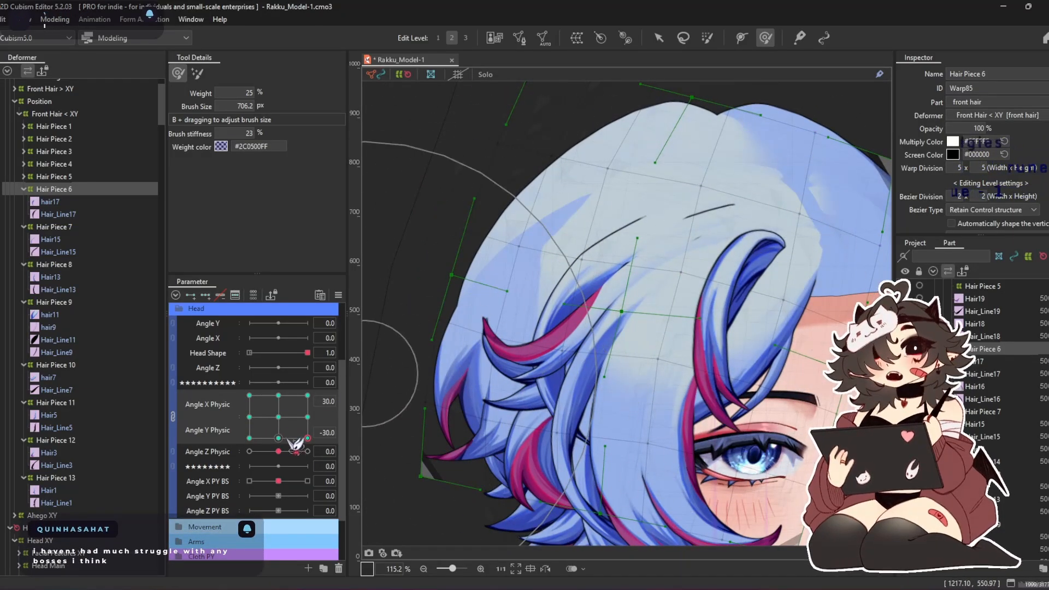
left_click(279, 417)
Select the Hair Piece 7 warp, shape it with the deform brush at Angle X Physic 30, and shift the whole warp toward the outer hair
double_click(59, 191)
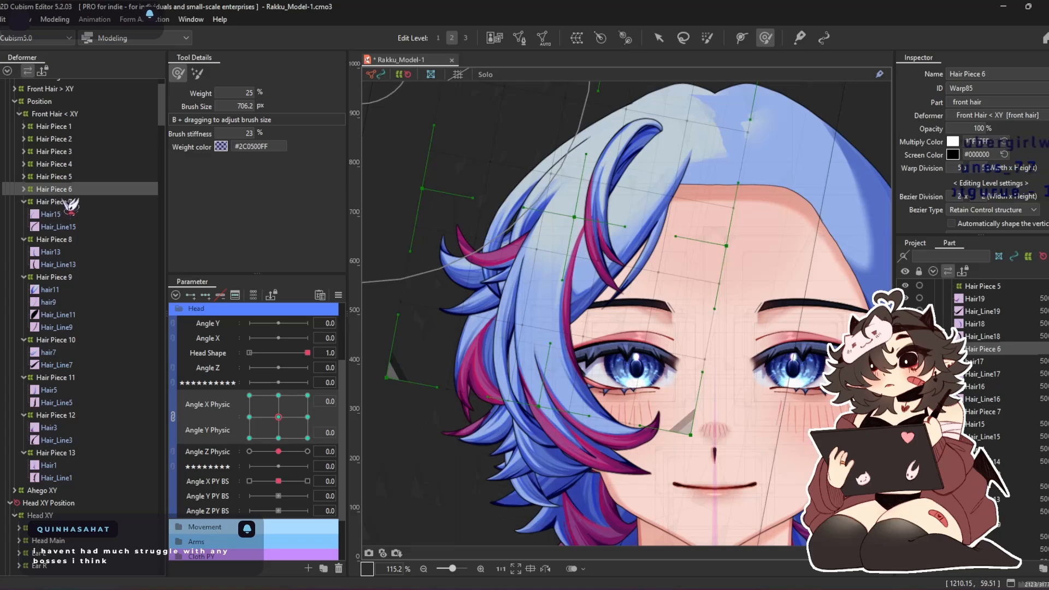
left_click(66, 202)
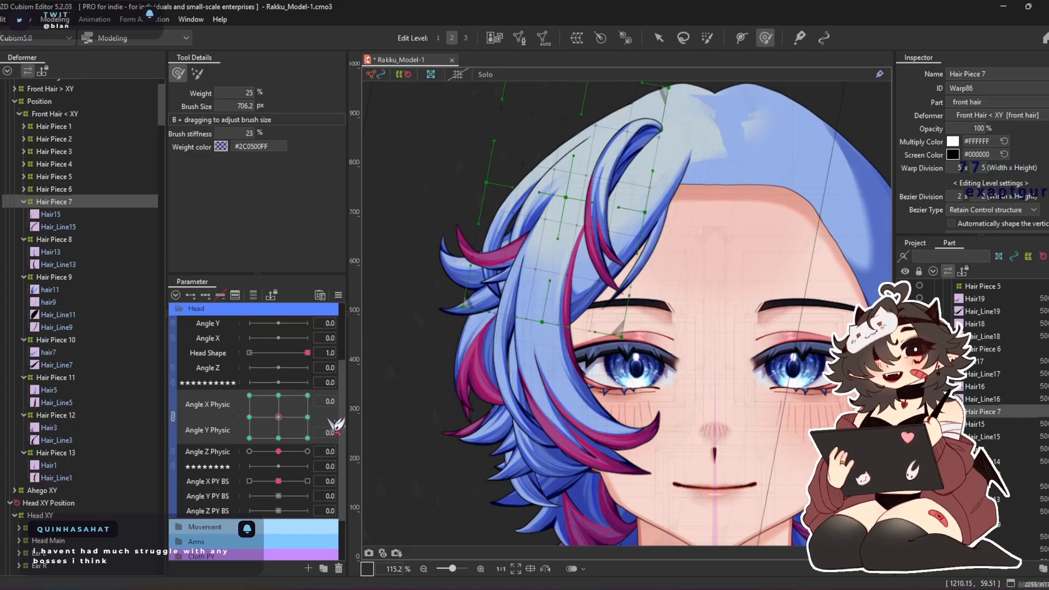
left_click(307, 417)
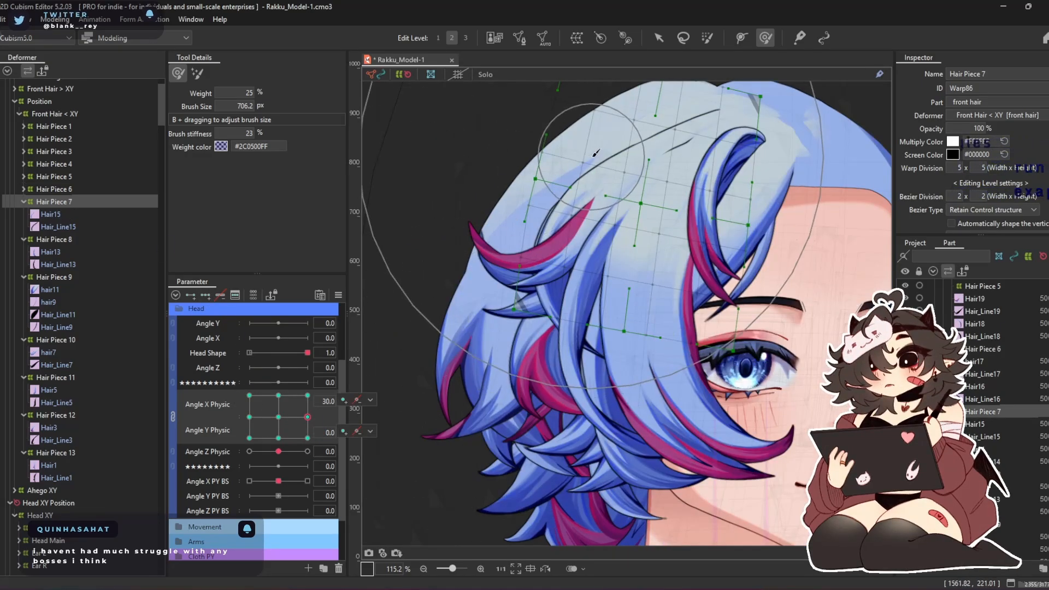
left_click_drag(592, 156, 577, 183)
left_click_drag(721, 137, 702, 143)
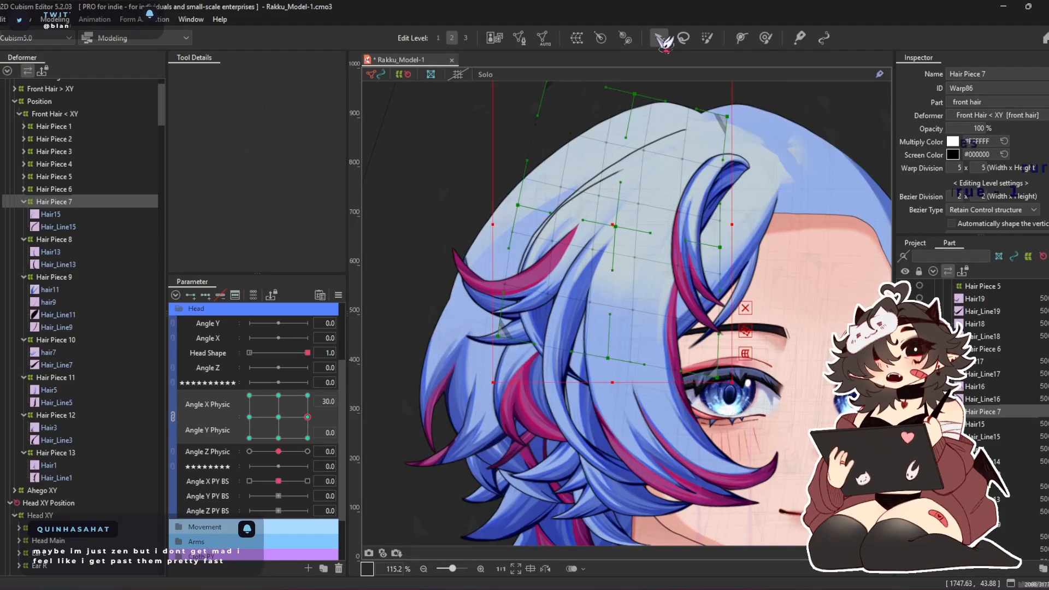
left_click_drag(618, 218, 595, 218)
Refine the Hair Piece 7 warp at Angle X Physic 30 with the deform brush, resizing the brush to about 665 px
left_click(766, 38)
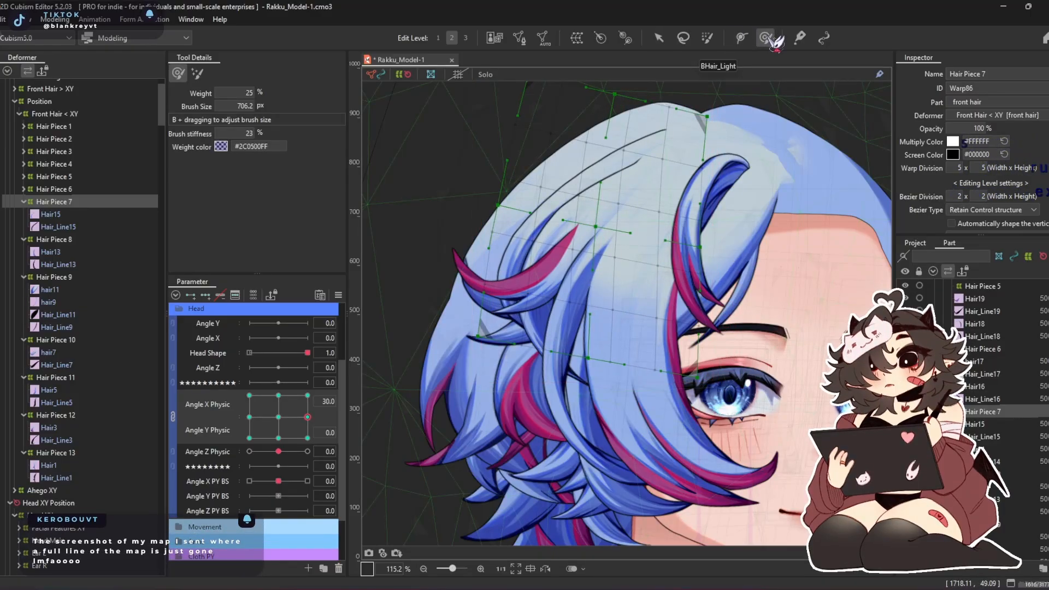
left_click_drag(729, 304, 726, 303)
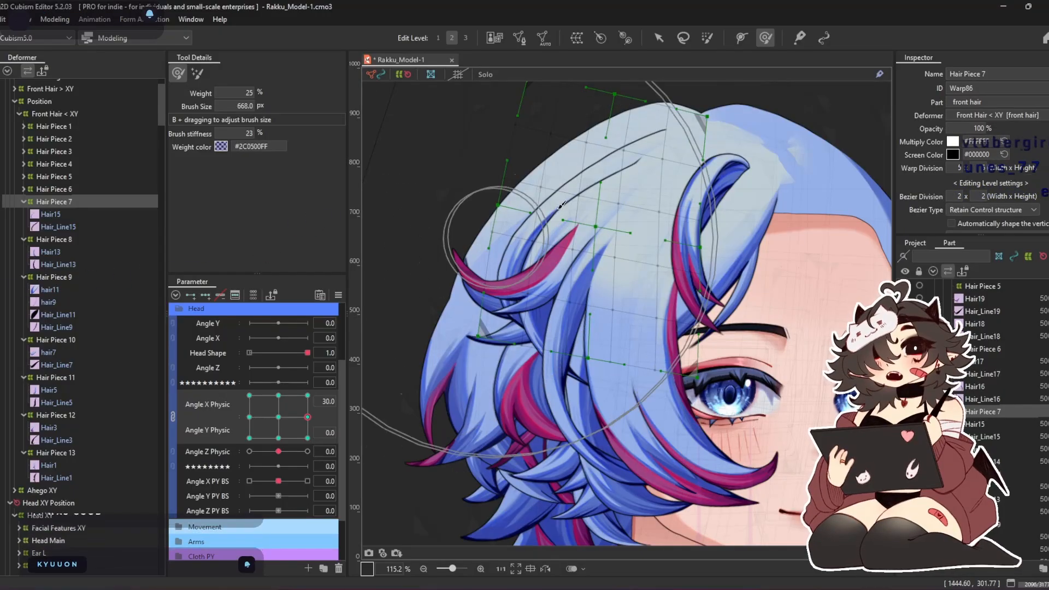
left_click_drag(578, 152, 549, 192)
mouse_move(504, 297)
left_mouse_down()
mouse_move(471, 344)
mouse_move(642, 132)
left_mouse_up()
key("b")
left_click_drag(641, 220, 579, 221)
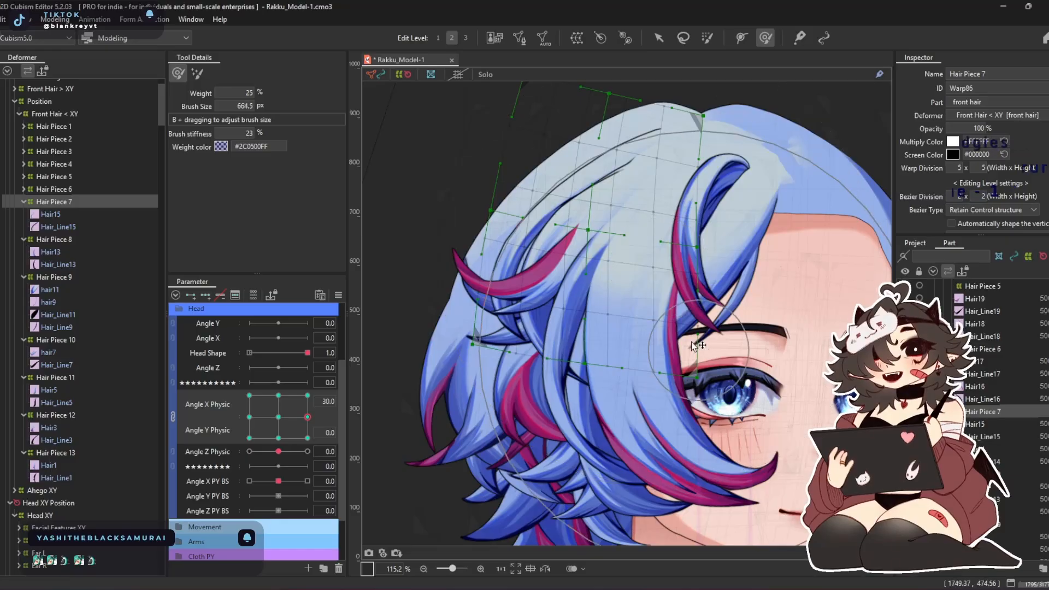
left_click_drag(651, 241, 677, 246)
left_click_drag(627, 147, 629, 185)
Nudge the Hair Piece 7 warp inward with the deform brush at Angle X Physic -30
left_click(250, 417)
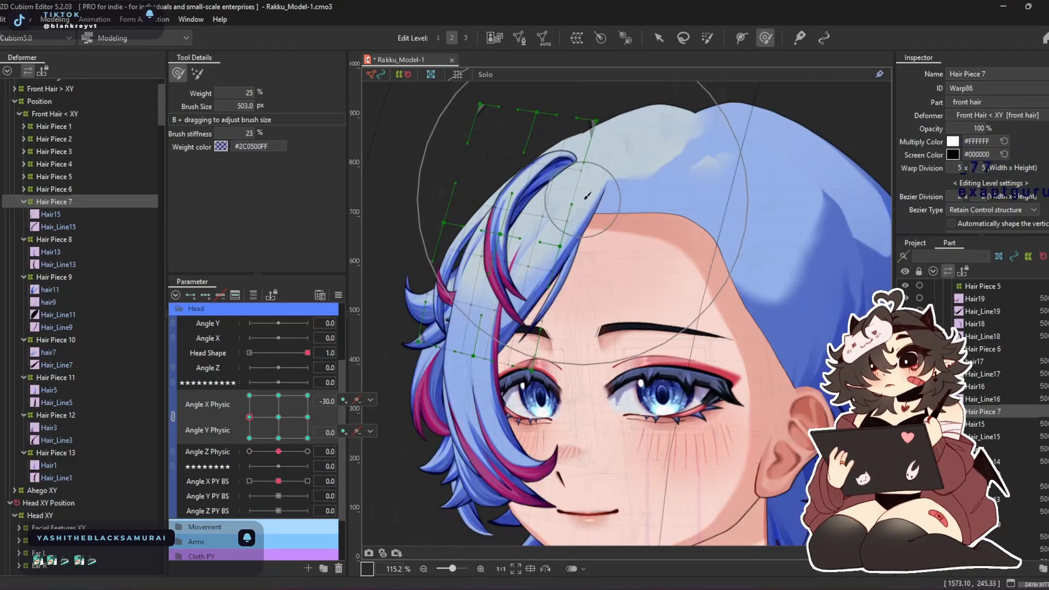
left_click_drag(596, 266, 610, 268)
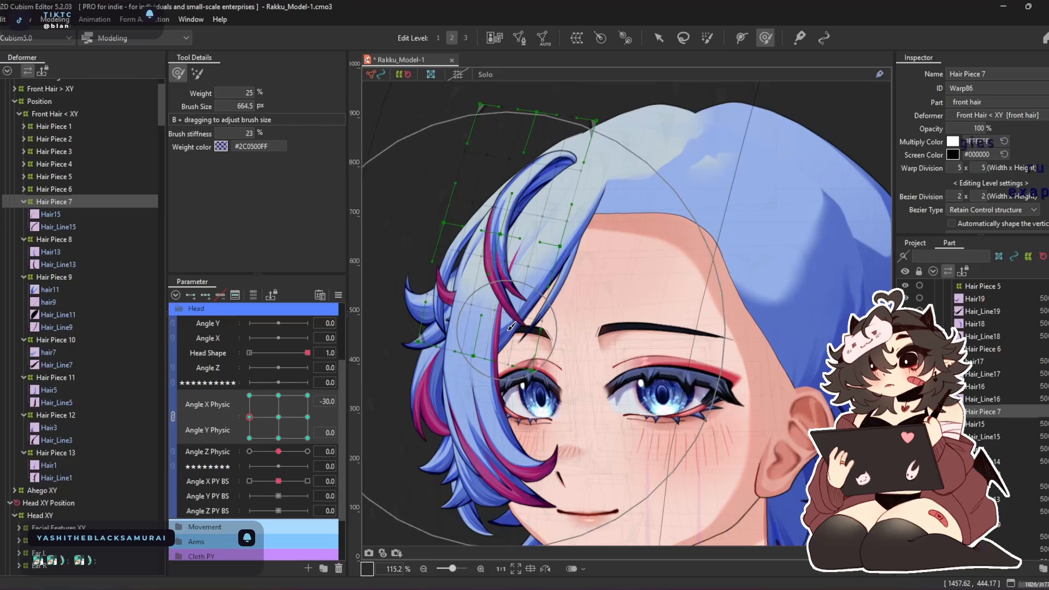
left_click_drag(491, 322, 514, 322)
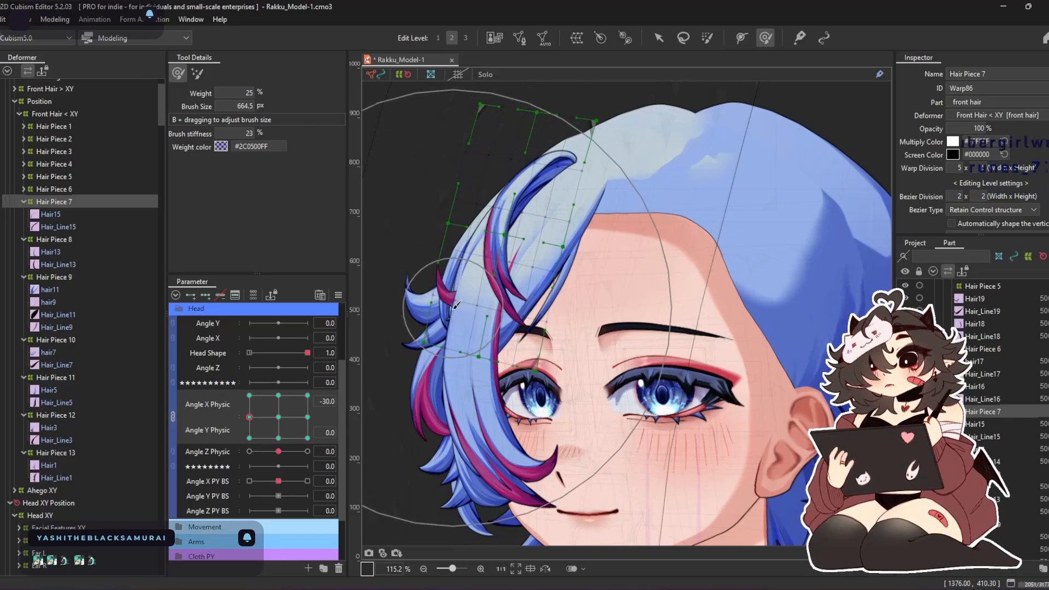
Examine the model's head up close in the physics settings preview, and close the preview
mouse_move(302, 402)
left_mouse_down()
mouse_move(314, 356)
mouse_move(243, 357)
left_mouse_up()
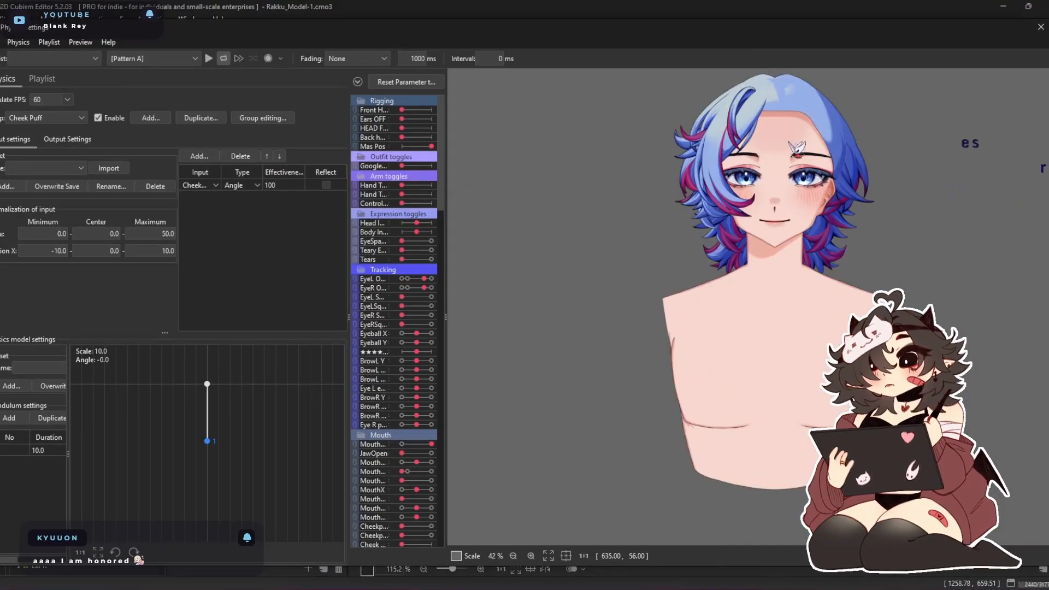
scroll(797, 143, "up", 2)
left_click_drag(796, 139, 943, 302)
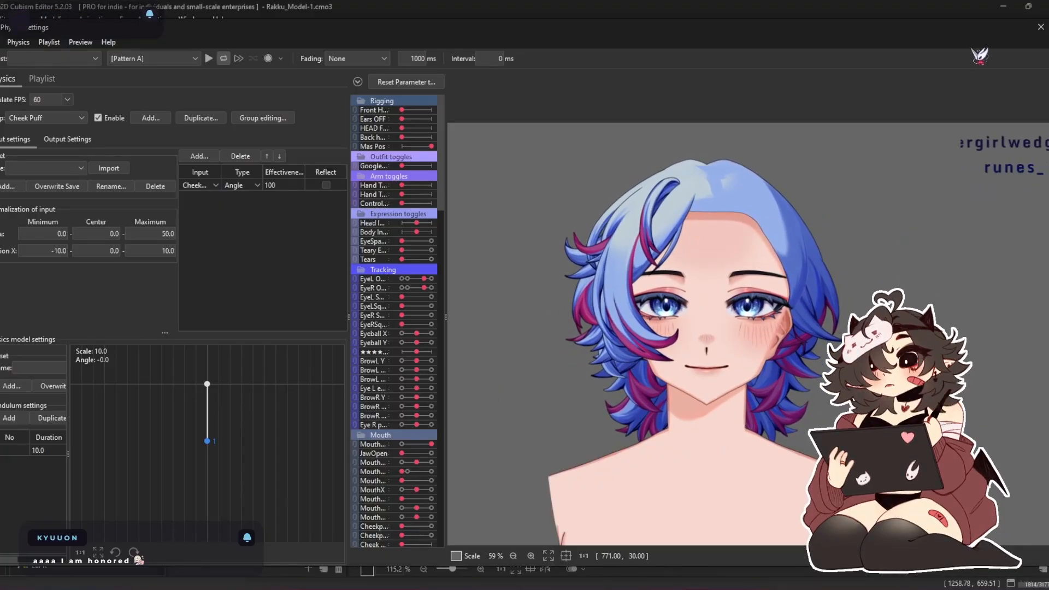
left_click(1040, 27)
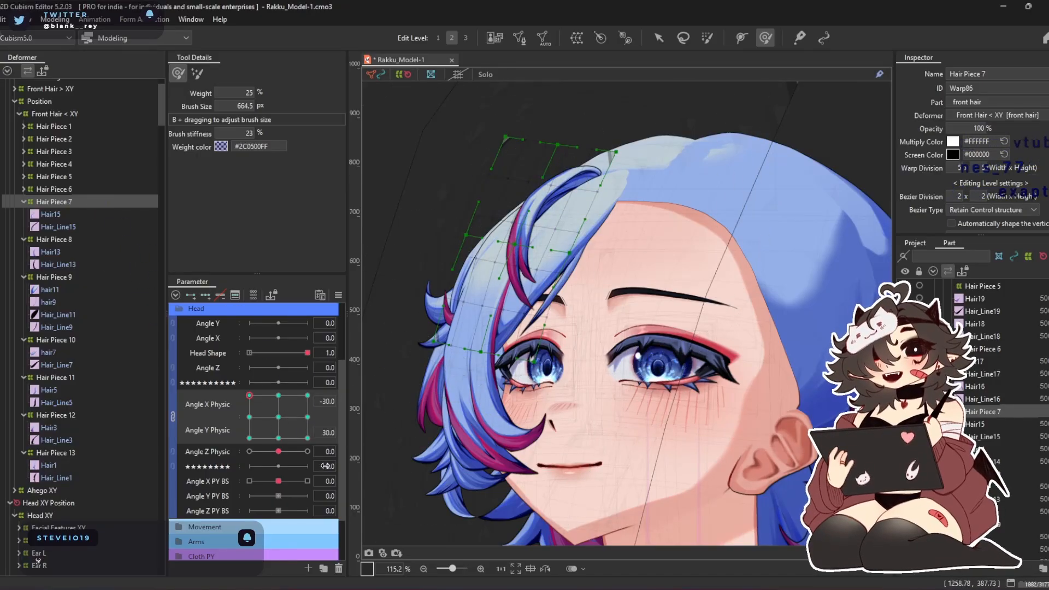
Shape the Hair Piece 7 warp with the deform brush at Angle Y Physic -30, for Angle X Physic -30 and 30
left_click_drag(272, 426, 226, 471)
left_click_drag(479, 267, 463, 256)
left_click_drag(454, 396, 460, 400)
left_click(308, 437)
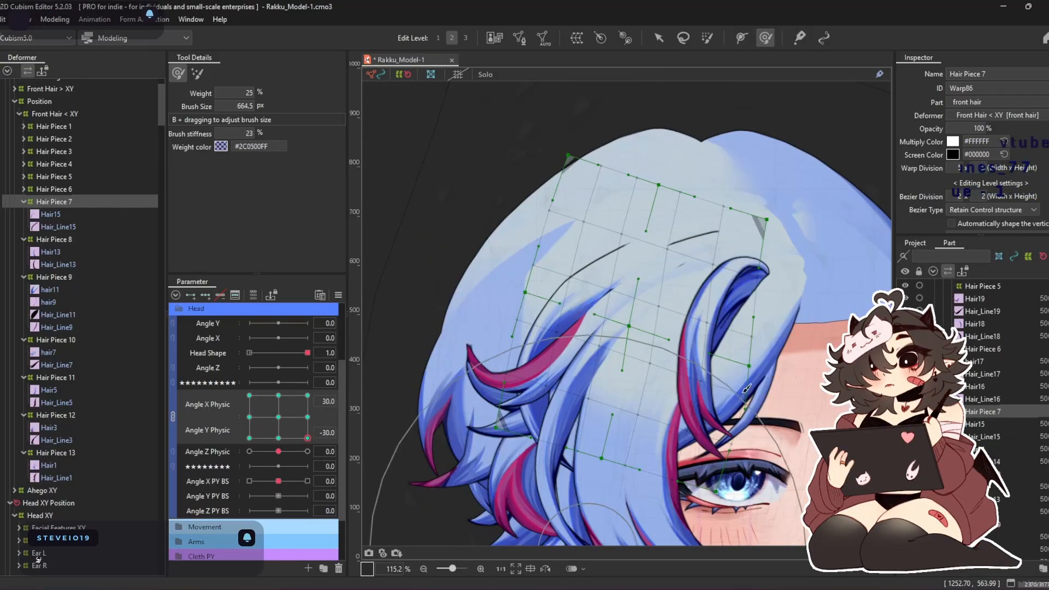
left_click_drag(745, 236, 732, 212)
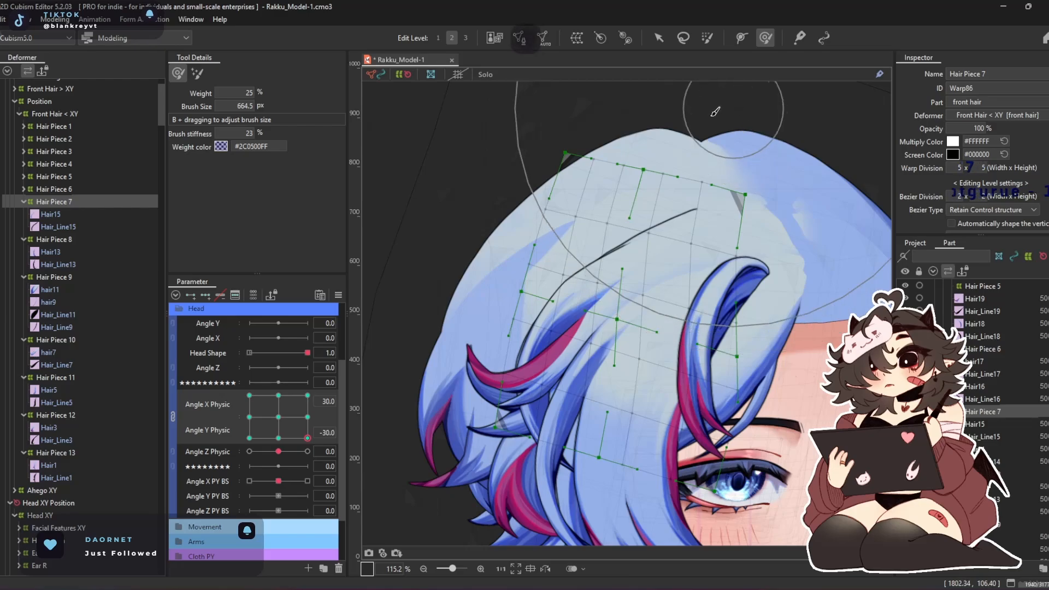
left_click_drag(725, 109, 716, 213)
mouse_move(623, 256)
left_mouse_down()
mouse_move(581, 266)
mouse_move(590, 238)
left_mouse_up()
Synthesize all four corner keys of Angle X Physic and Angle Y Physic for the selected Hair Piece 7 warp
left_click_drag(307, 417, 307, 395)
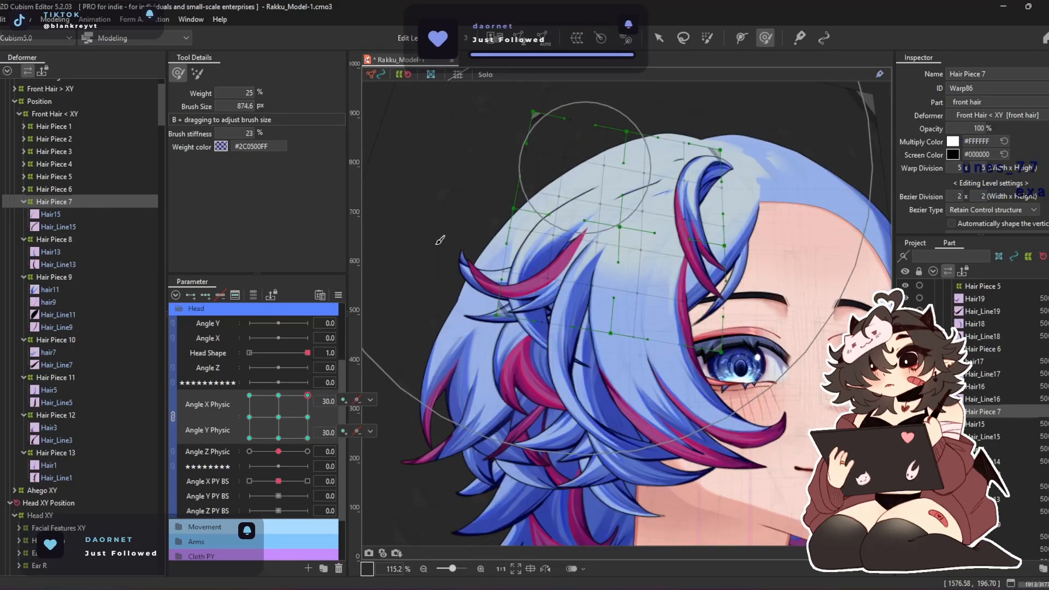
left_click(339, 295)
left_click(431, 367)
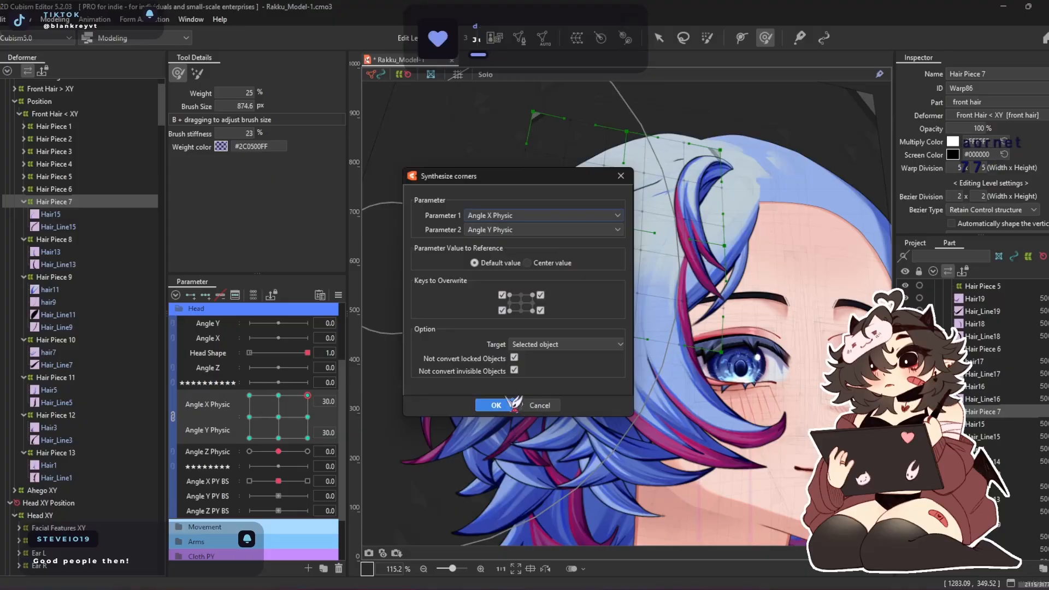
left_click(496, 405)
Refine the Hair Piece 7 warp with progressively smaller deform brush sizes at Angle X Physic 30 and Angle Y Physic 30
left_click(278, 417)
left_click(307, 418)
left_click(307, 395)
left_click_drag(570, 158, 572, 182)
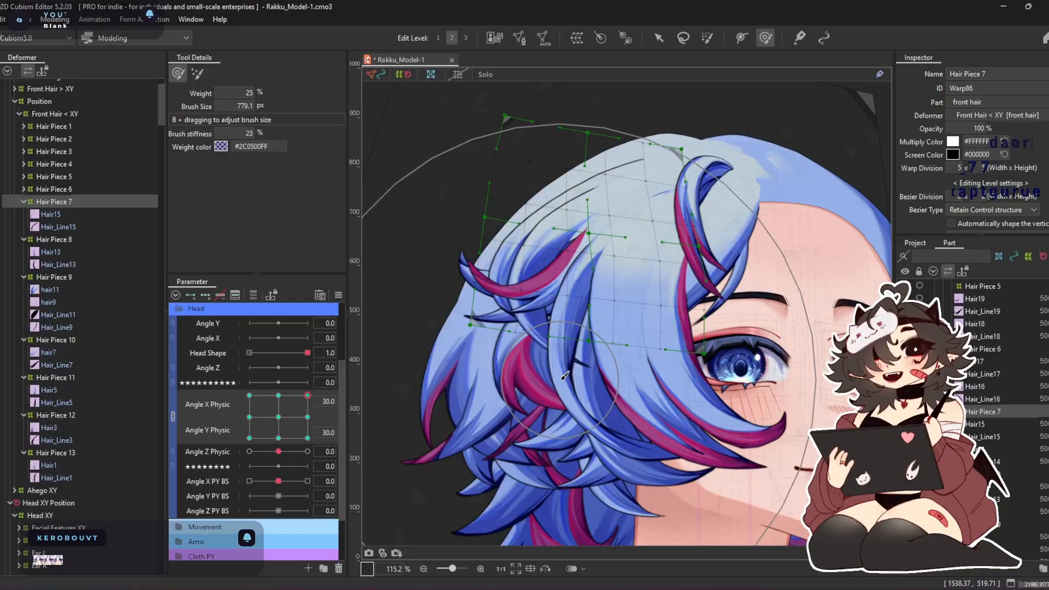
left_click_drag(536, 392, 540, 402)
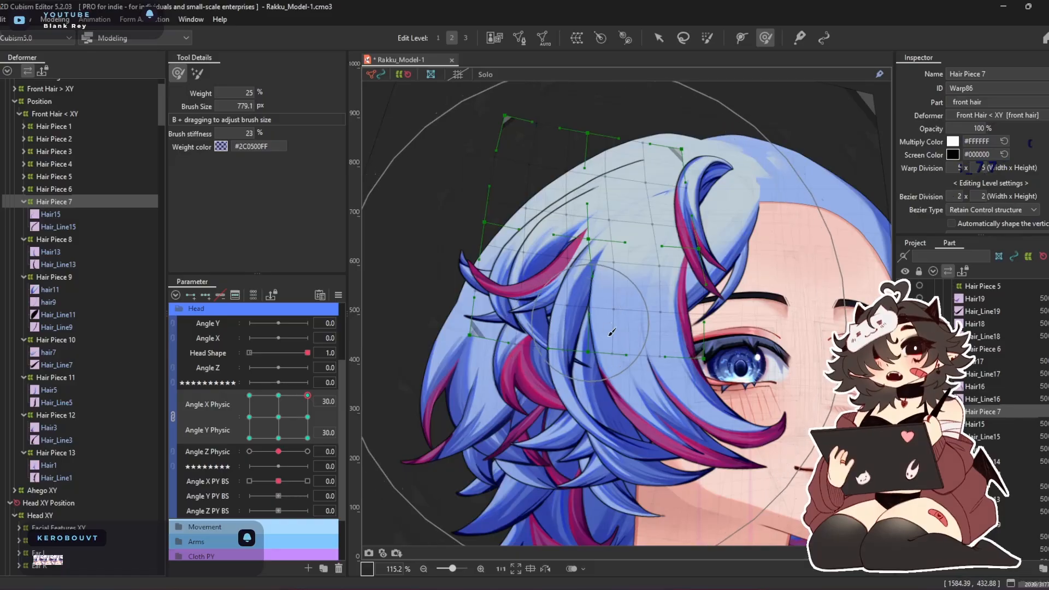
left_click_drag(679, 371, 652, 437)
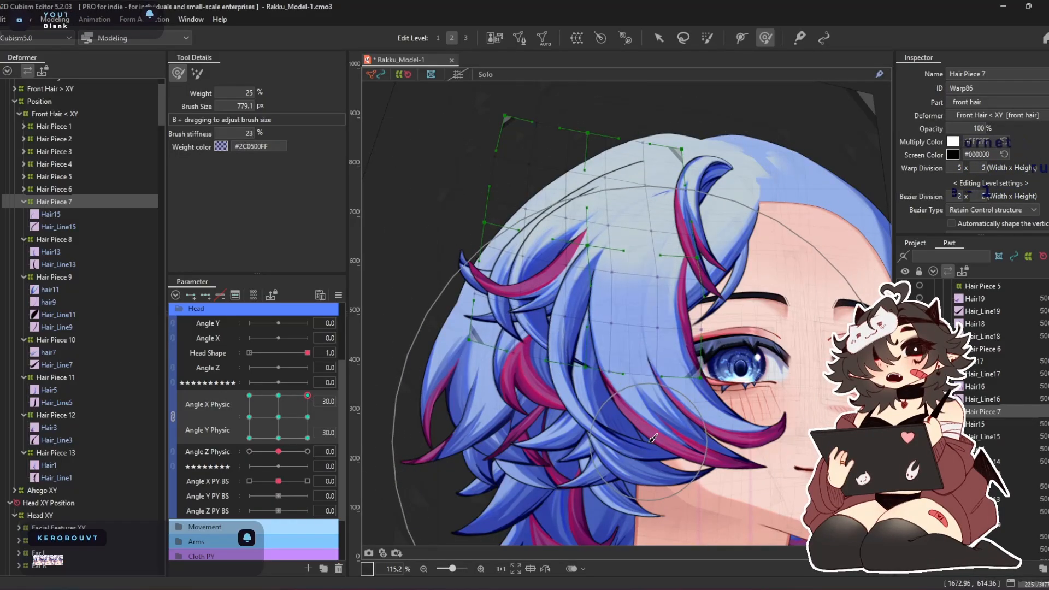
mouse_move(522, 191)
left_mouse_down()
mouse_move(557, 92)
mouse_move(538, 168)
left_mouse_up()
left_click_drag(632, 297, 634, 311)
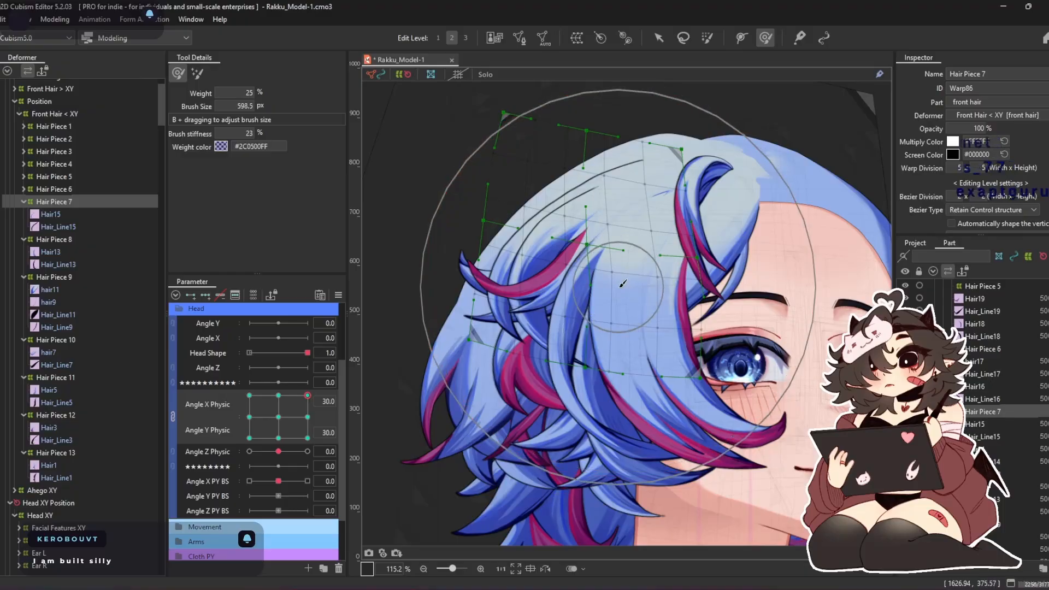
left_click_drag(746, 437, 764, 430)
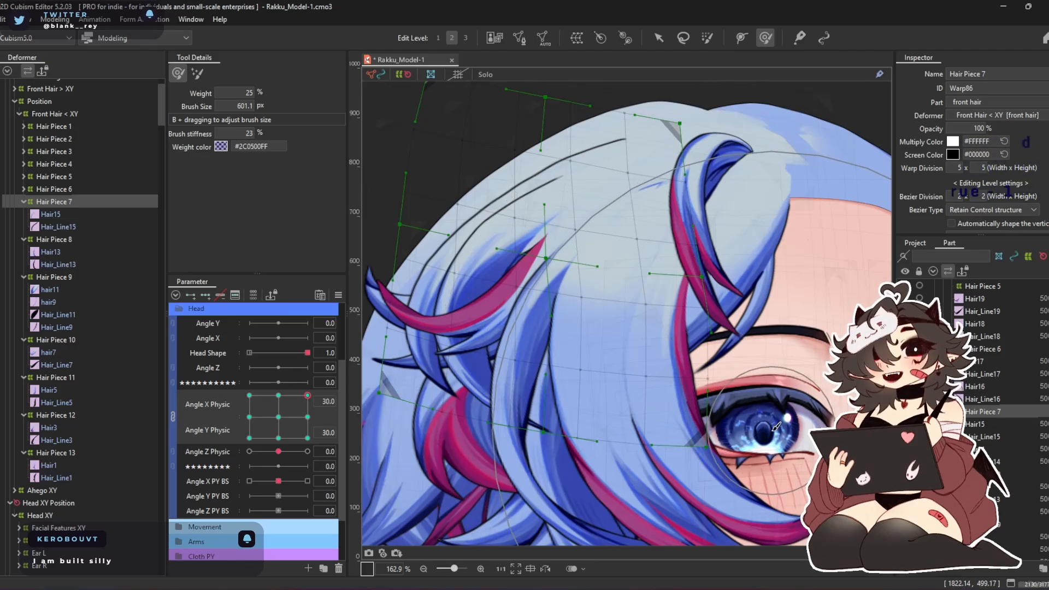
key("b")
left_click_drag(716, 310, 703, 324)
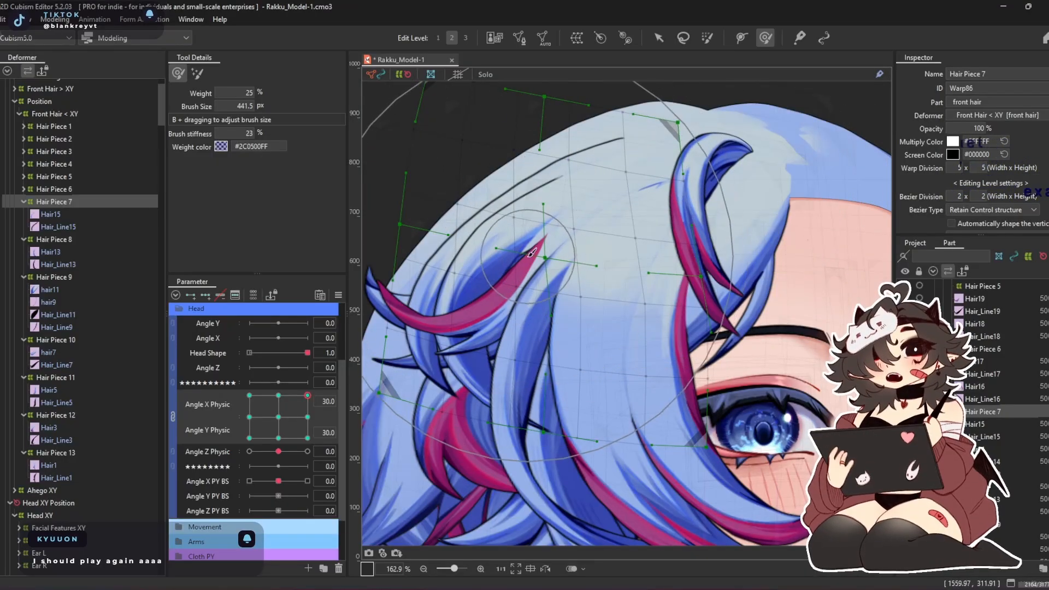
Shape the Hair Piece 7 warp with a 647.8 px deform brush at Angle X/Y Physic corners -30/30 and 30/-30
left_click_drag(297, 402, 196, 357)
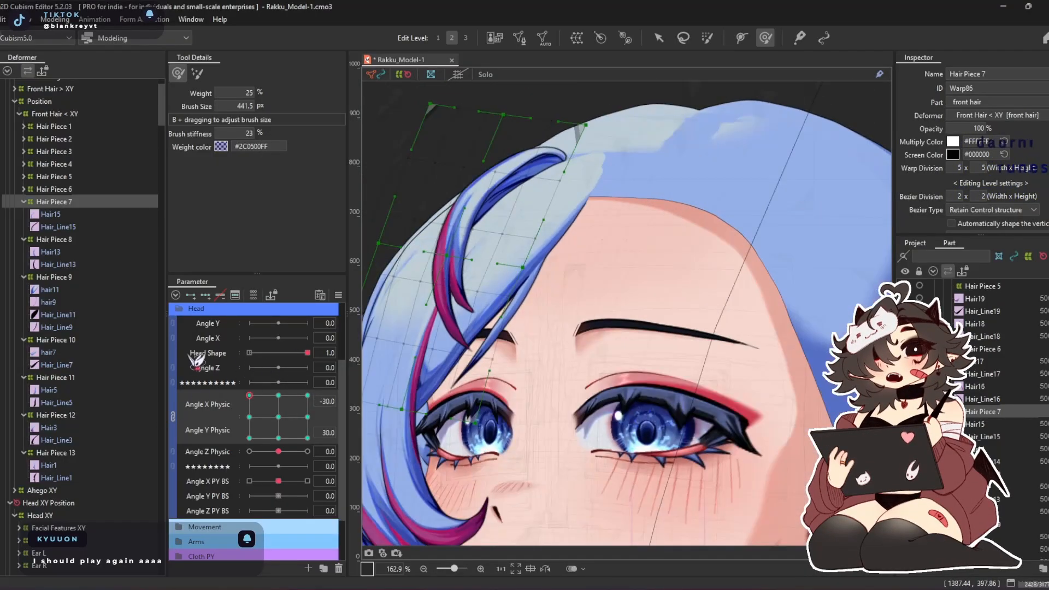
scroll(474, 208, "down", 5)
mouse_move(473, 210)
left_mouse_down()
mouse_move(529, 231)
mouse_move(536, 286)
mouse_move(552, 311)
left_mouse_up()
key("b")
scroll(512, 273, "up", 5)
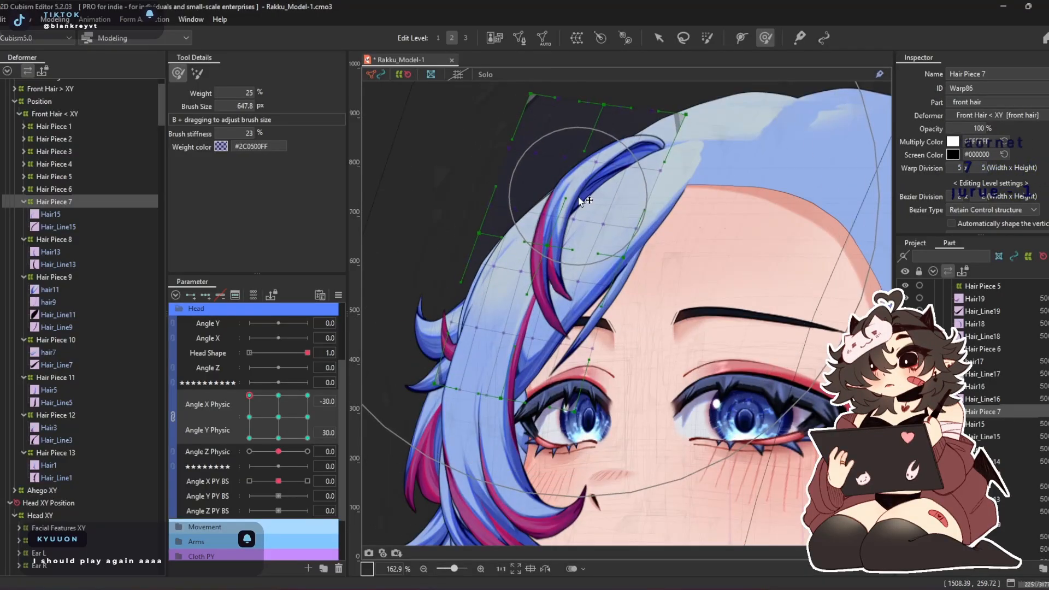
mouse_move(231, 353)
left_mouse_down()
mouse_move(321, 382)
mouse_move(323, 452)
left_mouse_up()
mouse_move(624, 333)
left_mouse_down()
mouse_move(604, 276)
mouse_move(587, 299)
left_mouse_up()
scroll(419, 213, "down", 3)
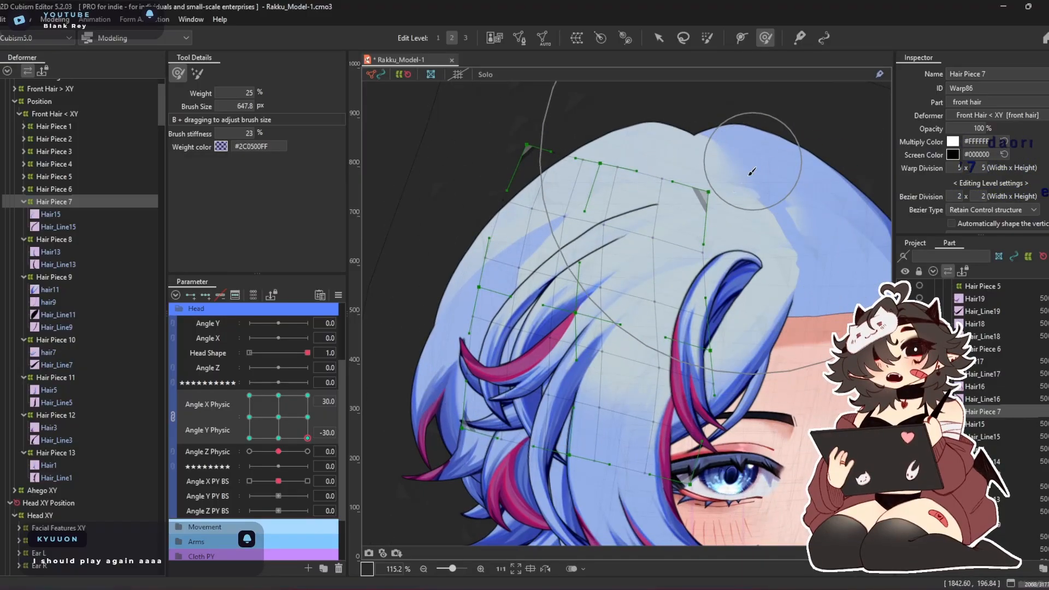
Refine the Hair Piece 7 warp with a 579.2 px deform brush at Angle X Physic -30 and Angle Y Physic 30
left_click_drag(308, 437, 249, 438)
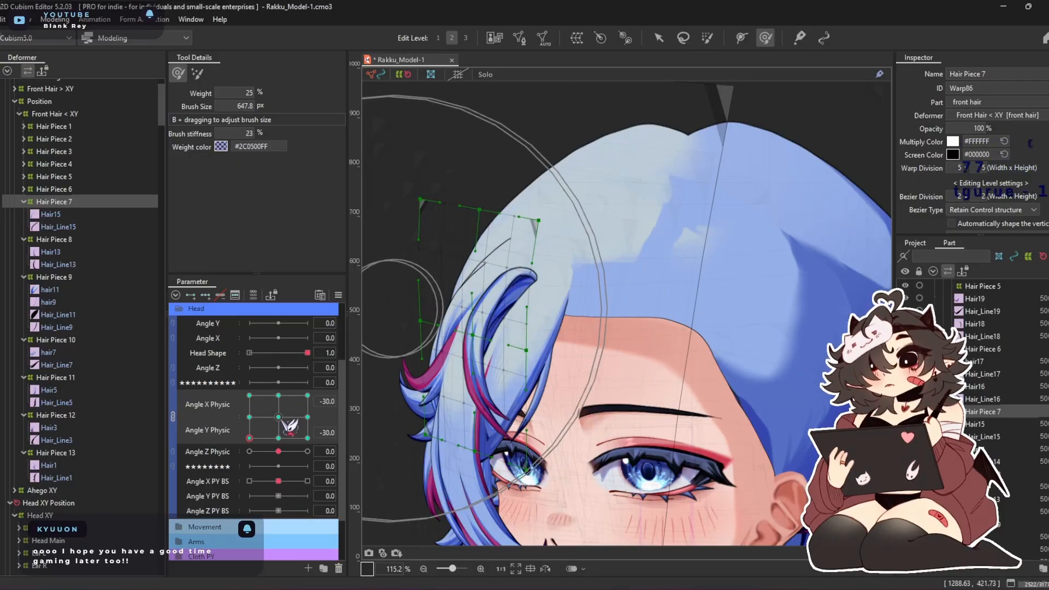
left_click_drag(249, 438, 249, 403)
left_click_drag(153, 385, 215, 317)
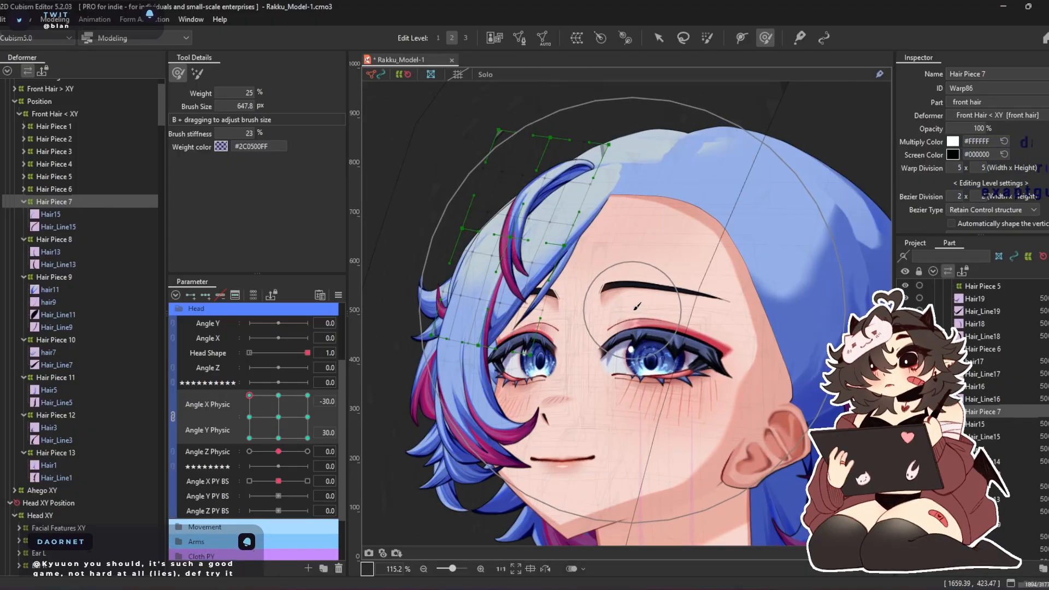
left_click_drag(652, 354, 650, 349)
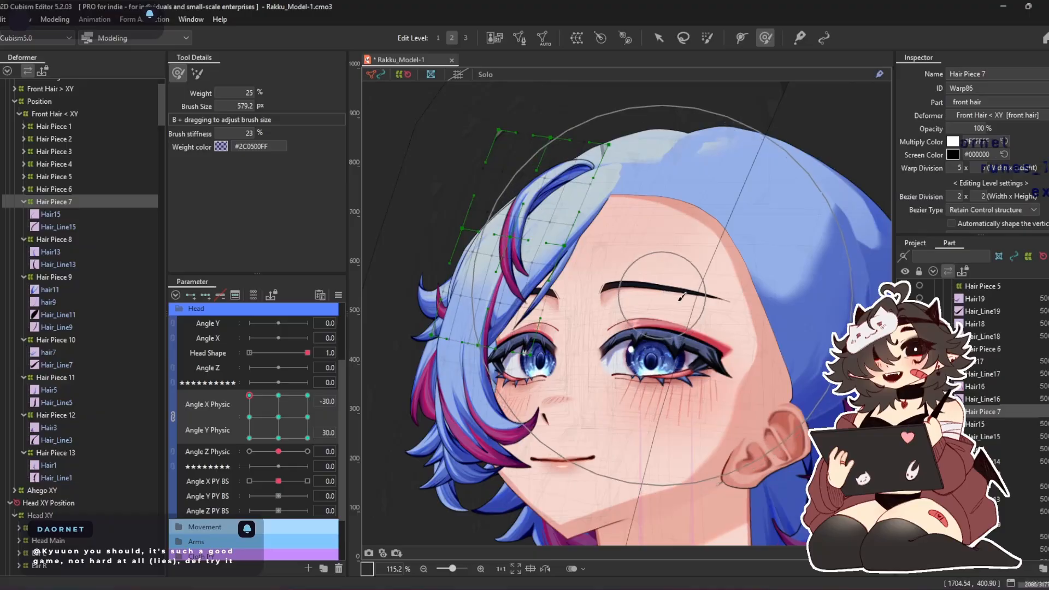
left_click_drag(639, 297, 615, 342)
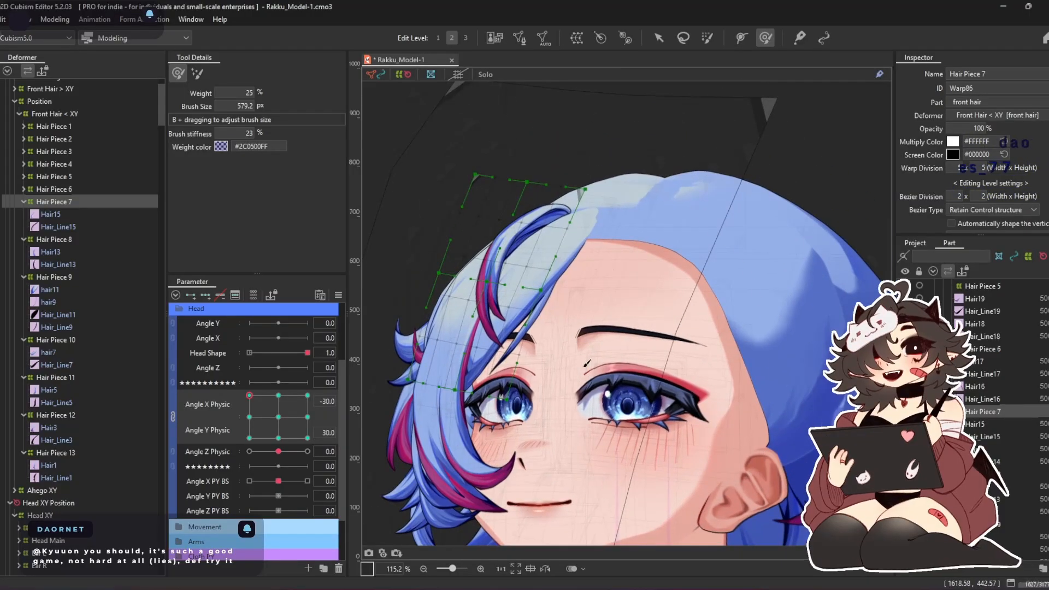
left_click_drag(490, 204, 527, 196)
left_click_drag(535, 306, 532, 305)
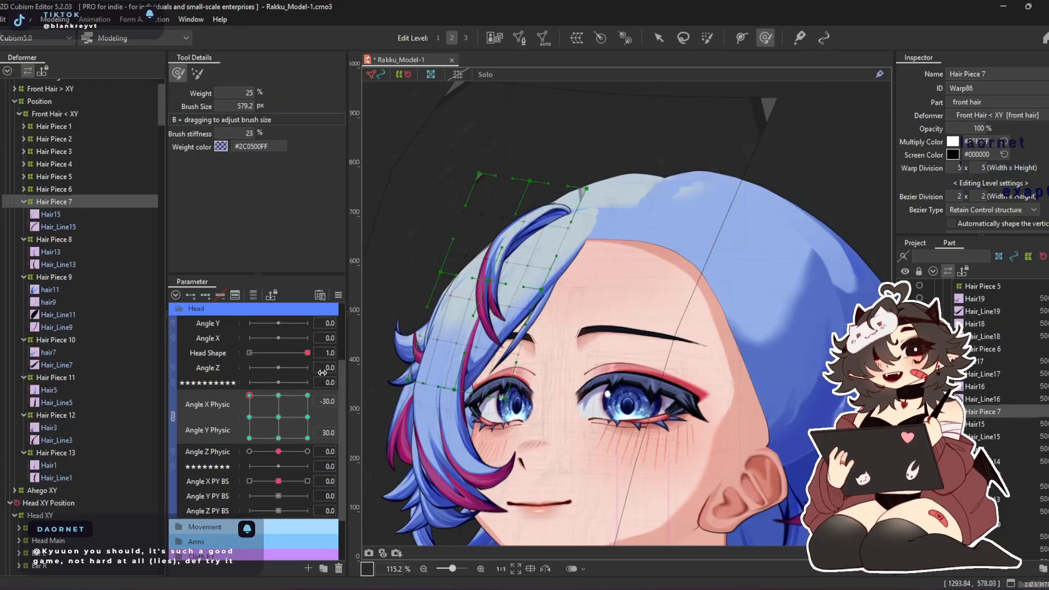
Refine the Hair Piece 7 warp at Angle Y Physic -30 for Angle X Physic -30 and 30, and return both parameters to 0
left_click(249, 438)
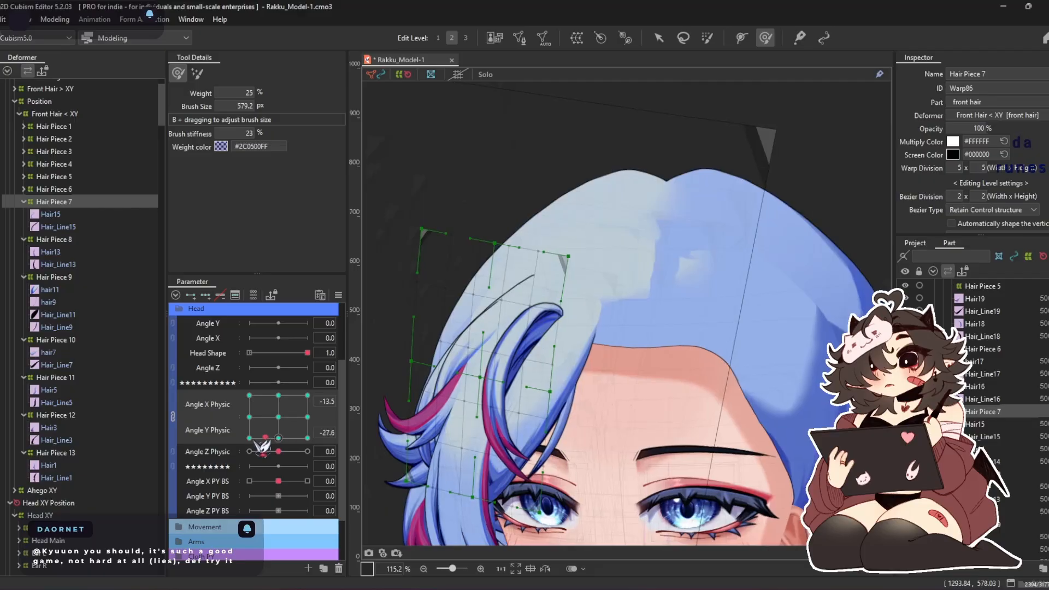
left_click_drag(456, 308, 441, 304)
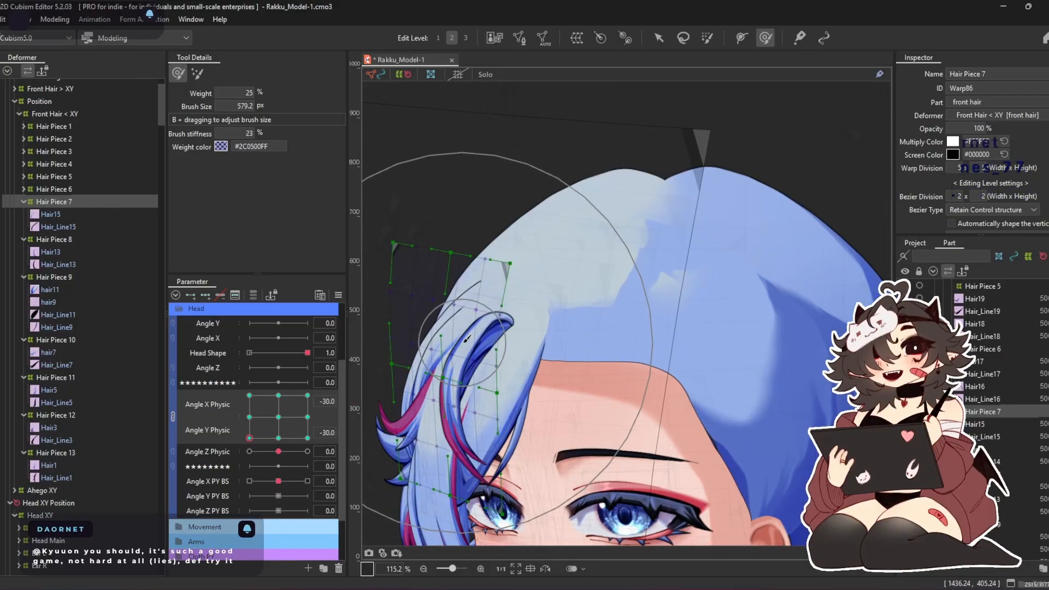
left_click(308, 438)
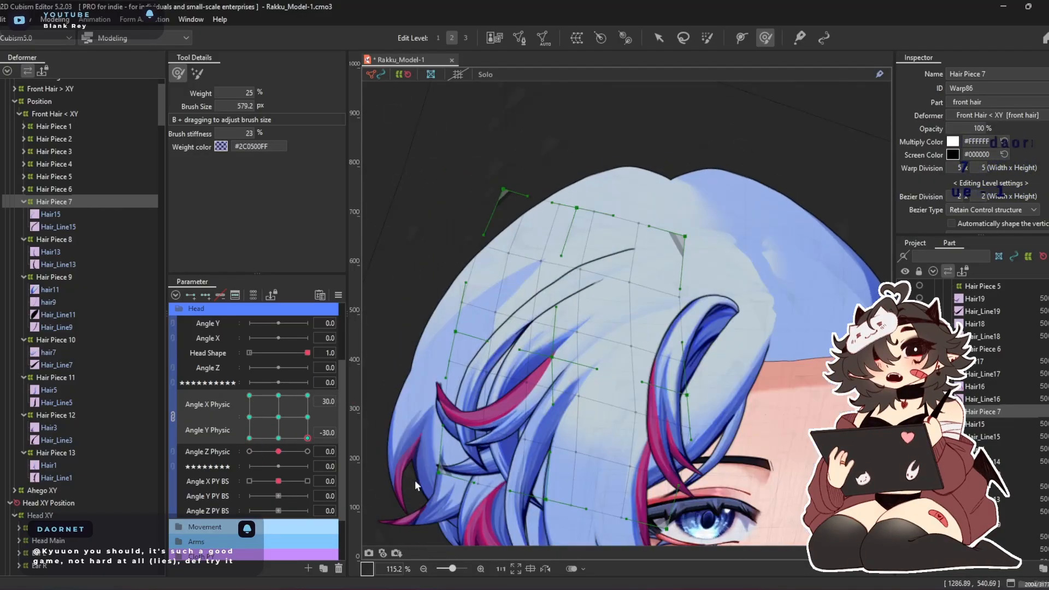
left_click_drag(471, 409, 465, 410)
left_click(307, 395)
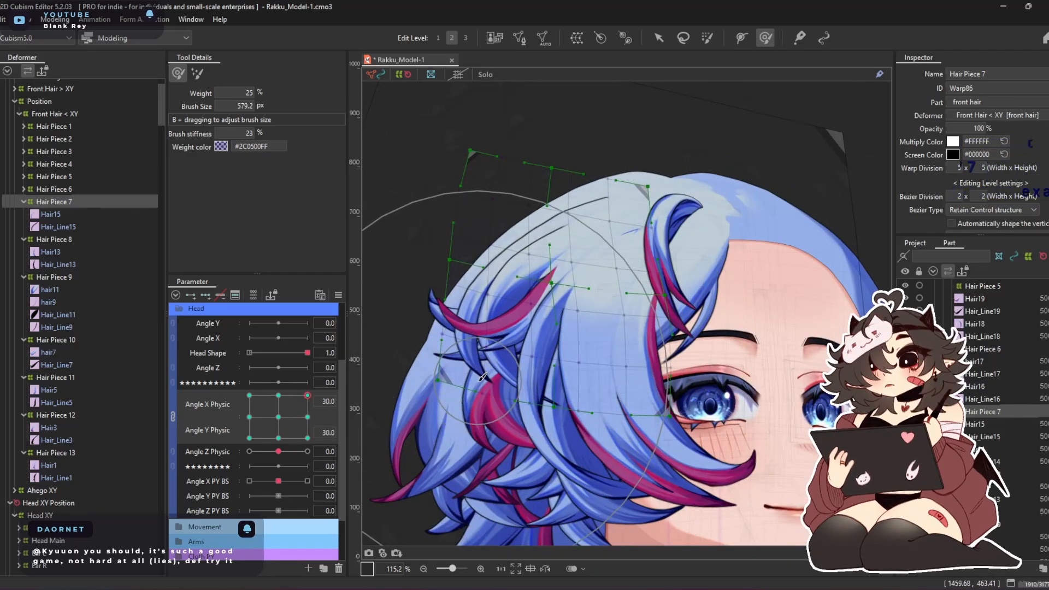
left_click_drag(306, 413, 290, 453)
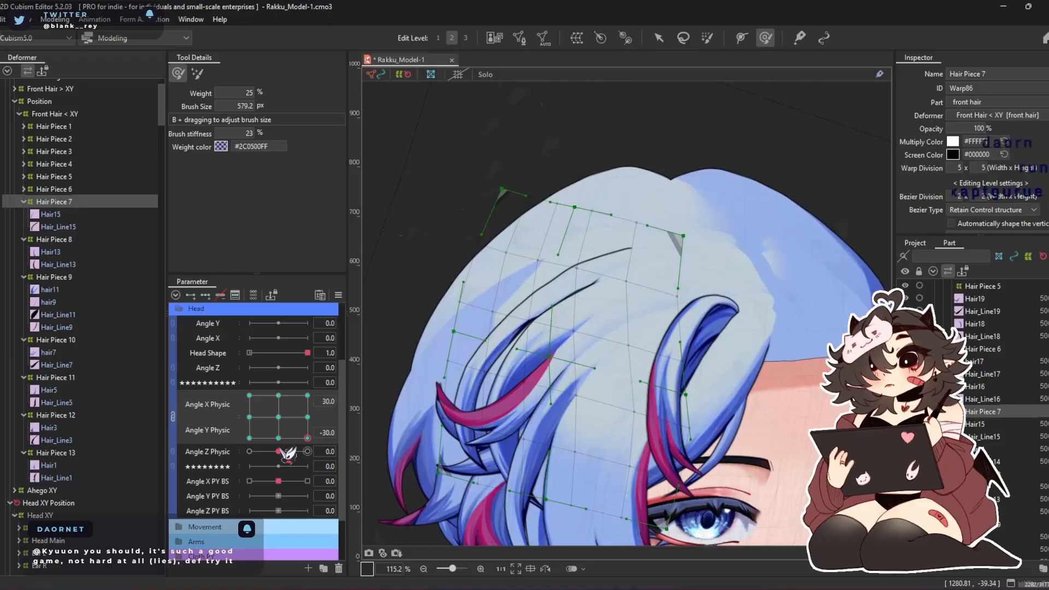
right_click(282, 428)
Collapse Hair Piece 7 and give the Hair Piece 8 warp three keys each on Angle X Physic and Angle Y Physic
double_click(83, 201)
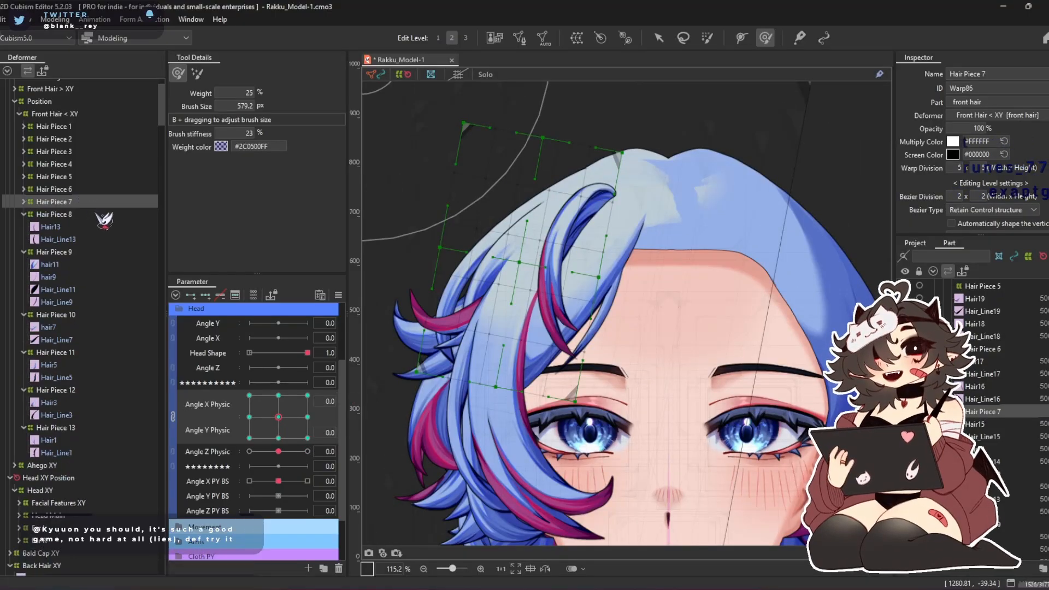
left_click(102, 217)
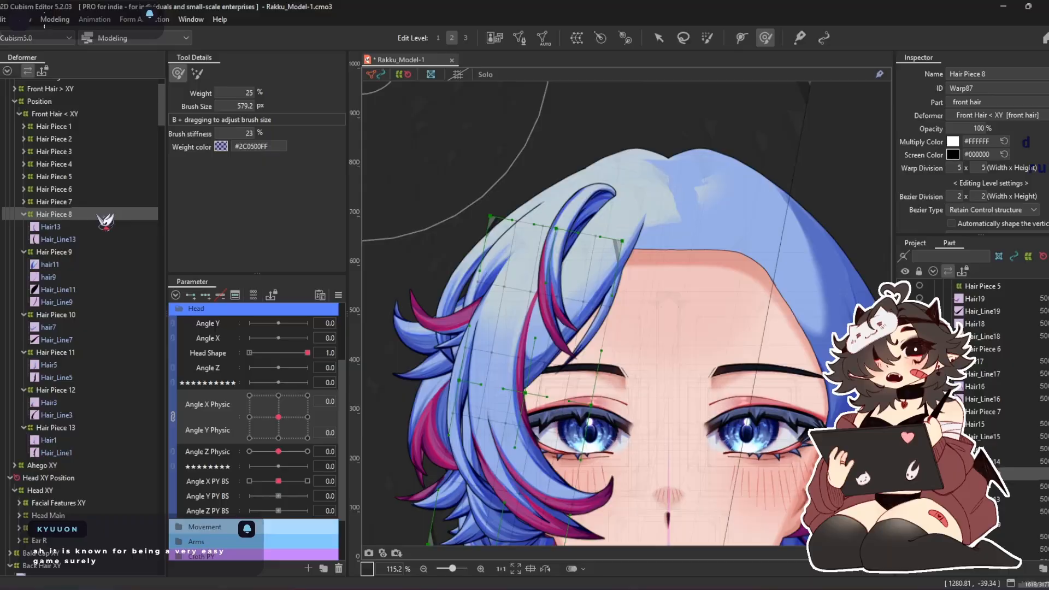
left_click(206, 295)
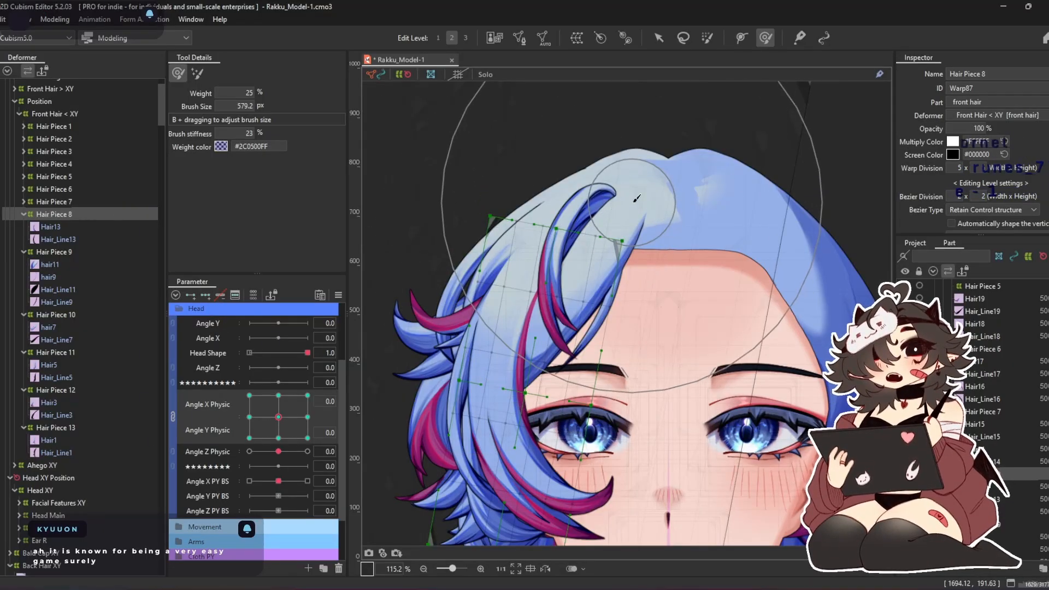
Shape the Hair Piece 8 warp with an 811 px deform brush at Angle X Physic 30 and -30, keeping Angle Y Physic at 0
scroll(546, 305, "down", 5)
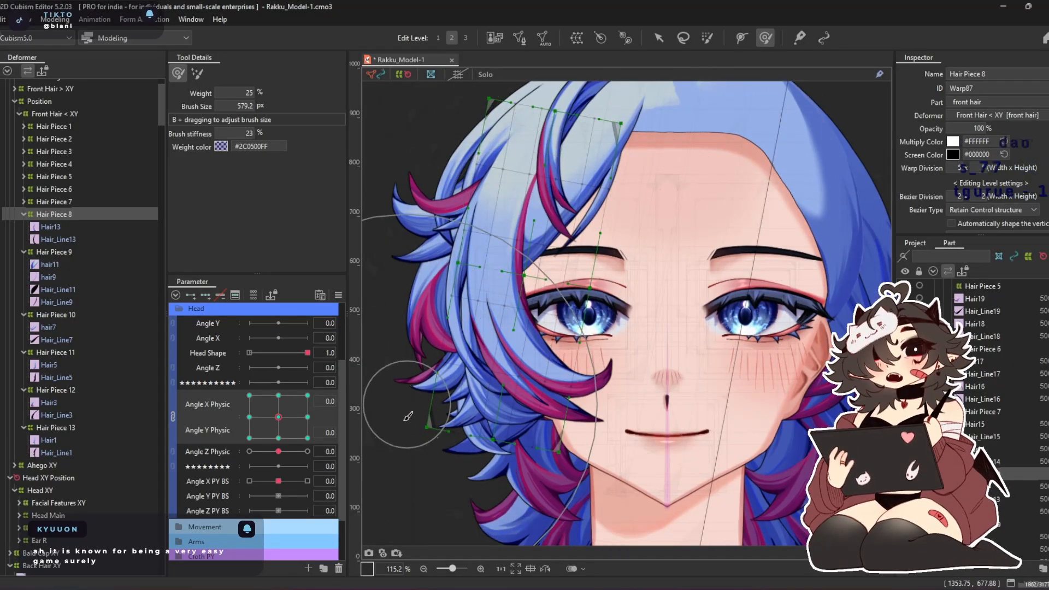
left_click(307, 417)
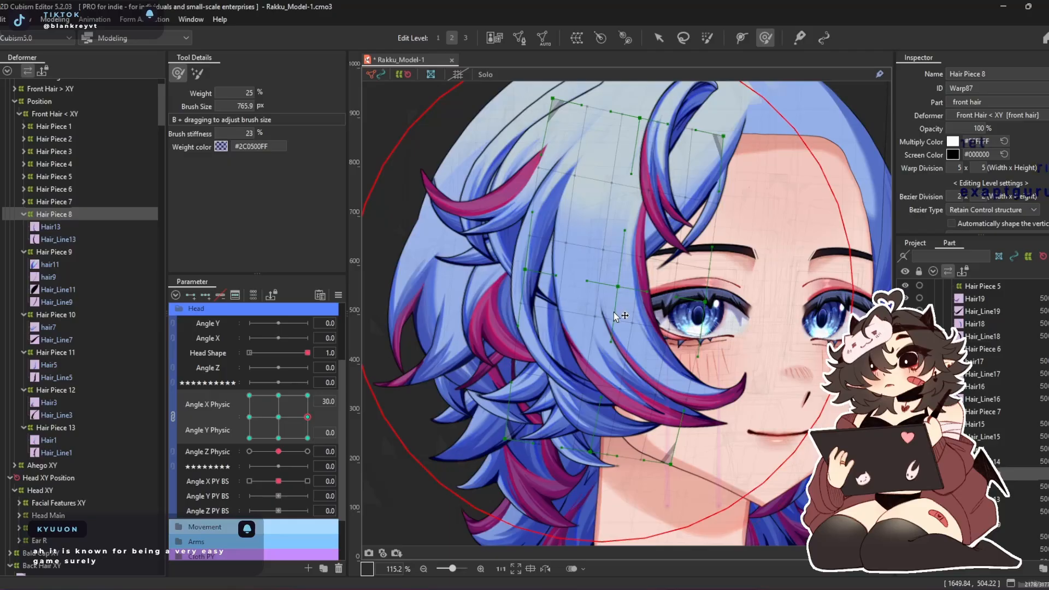
left_click_drag(612, 307, 538, 307)
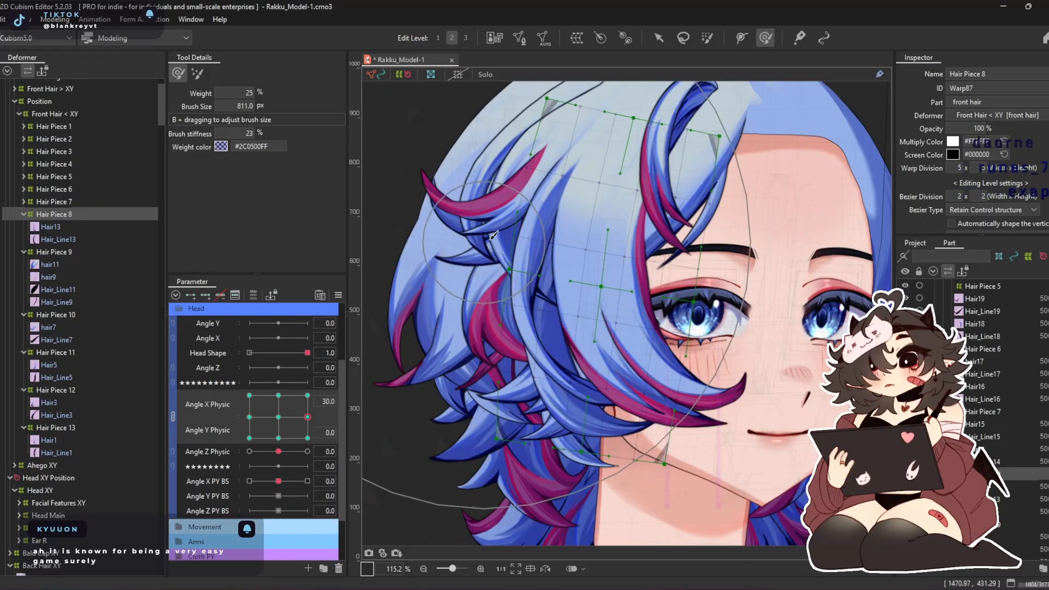
left_click_drag(427, 273, 405, 274)
left_click_drag(623, 298, 659, 296)
left_click(278, 417)
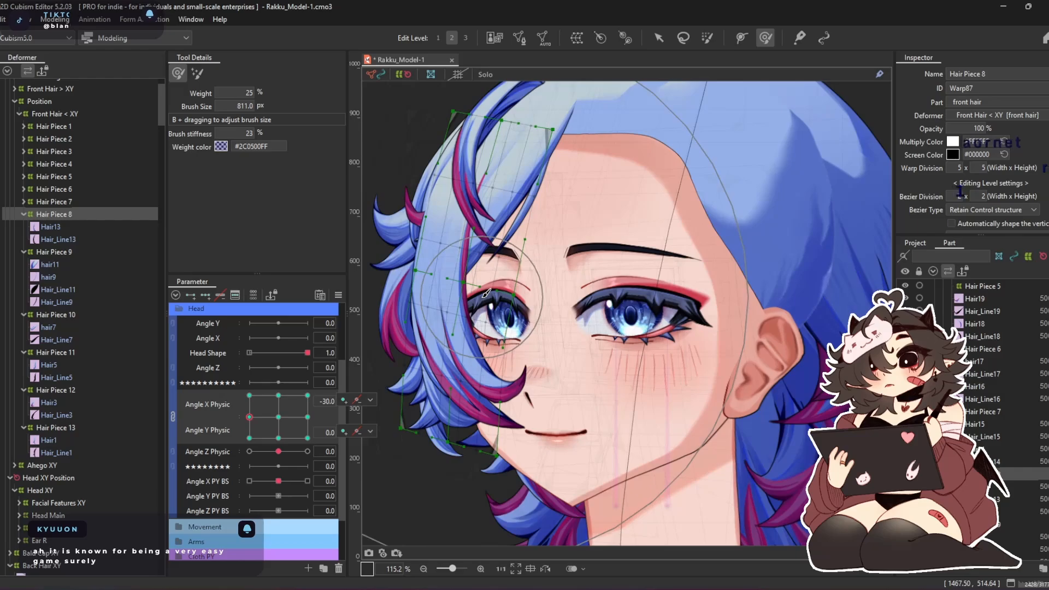
left_click(249, 417)
mouse_move(435, 413)
left_mouse_down()
mouse_move(458, 455)
mouse_move(490, 414)
left_mouse_up()
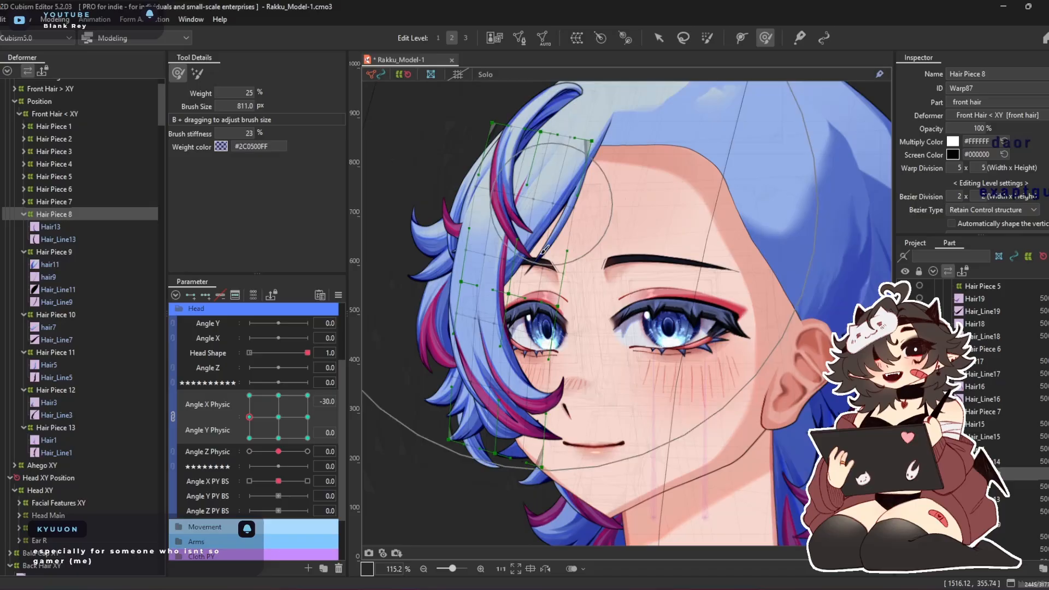
Shape the Hair Piece 8 warp at Angle Y Physic 30 and -30, using deform brush sizes of 660.8 and 796.2 px
left_click(278, 396)
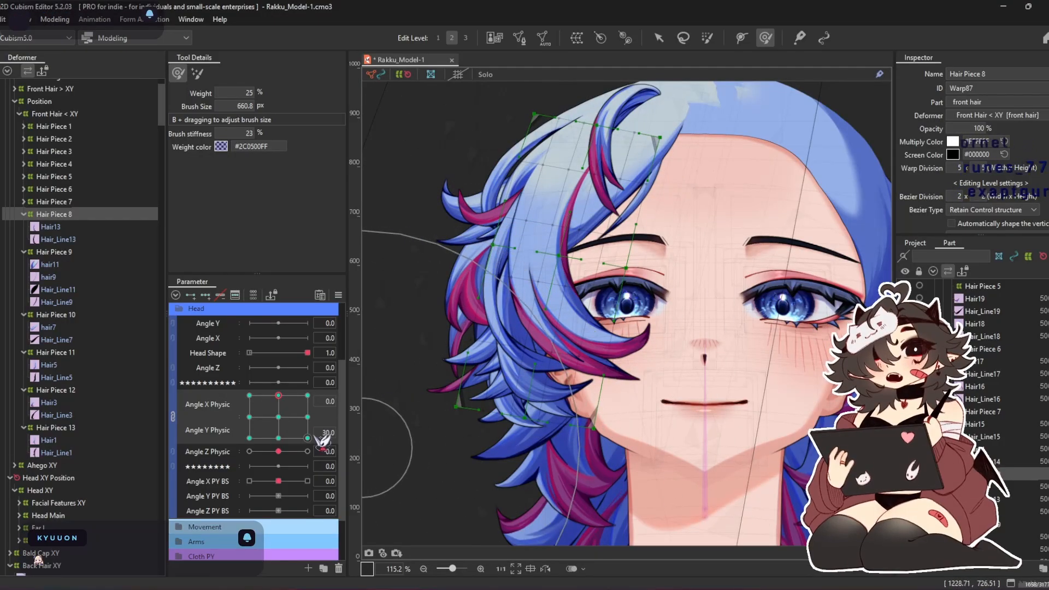
left_click(278, 438)
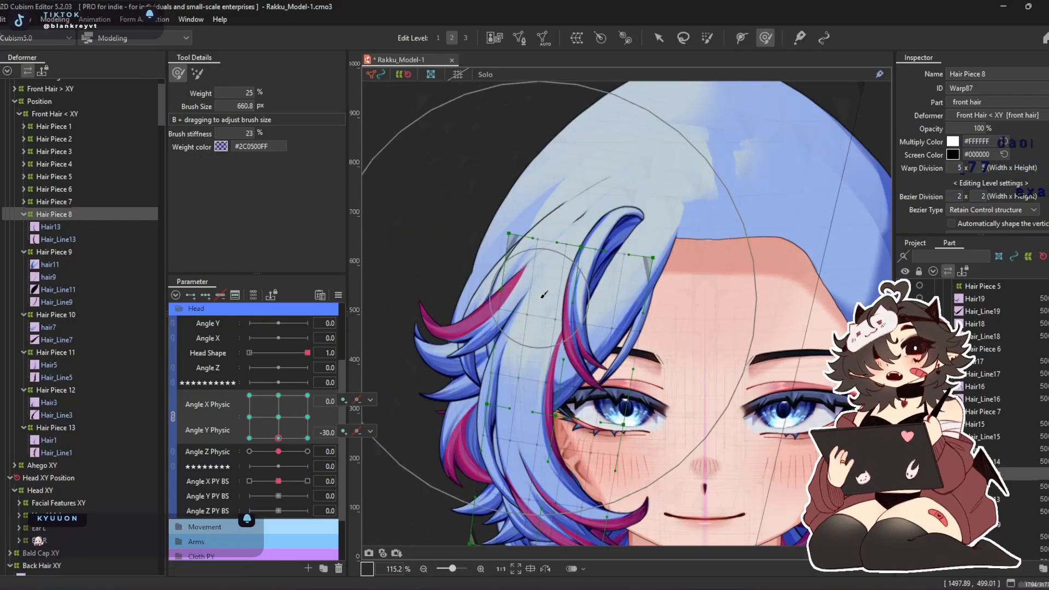
left_click_drag(549, 241, 552, 357)
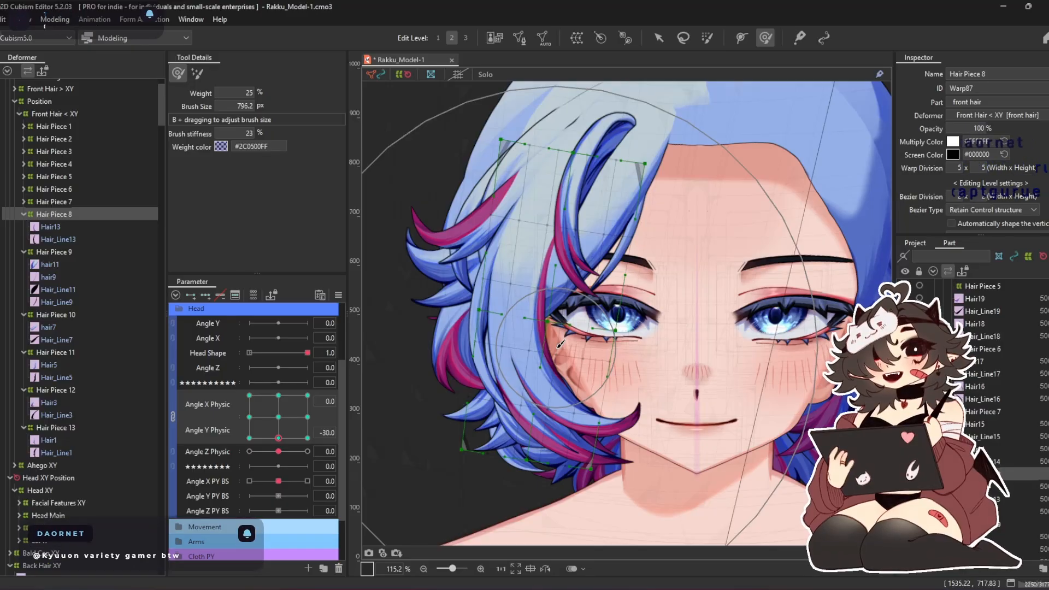
mouse_move(522, 335)
left_mouse_down()
mouse_move(480, 321)
mouse_move(514, 310)
mouse_move(530, 321)
mouse_move(541, 309)
left_mouse_up()
Synthesize the corner keys of Angle X Physic and Angle Y Physic for the Hair Piece 8 warp
left_click(338, 294)
left_click(414, 367)
left_click(496, 404)
Adjust the Hair Piece 8 warp with the deform brush at Angle X Physic -30, for Angle Y Physic -30 and 0
left_click_drag(279, 438, 196, 521)
mouse_move(498, 343)
left_mouse_down()
mouse_move(527, 341)
mouse_move(552, 277)
mouse_move(568, 421)
mouse_move(553, 418)
left_mouse_up()
left_click_drag(497, 160, 511, 160)
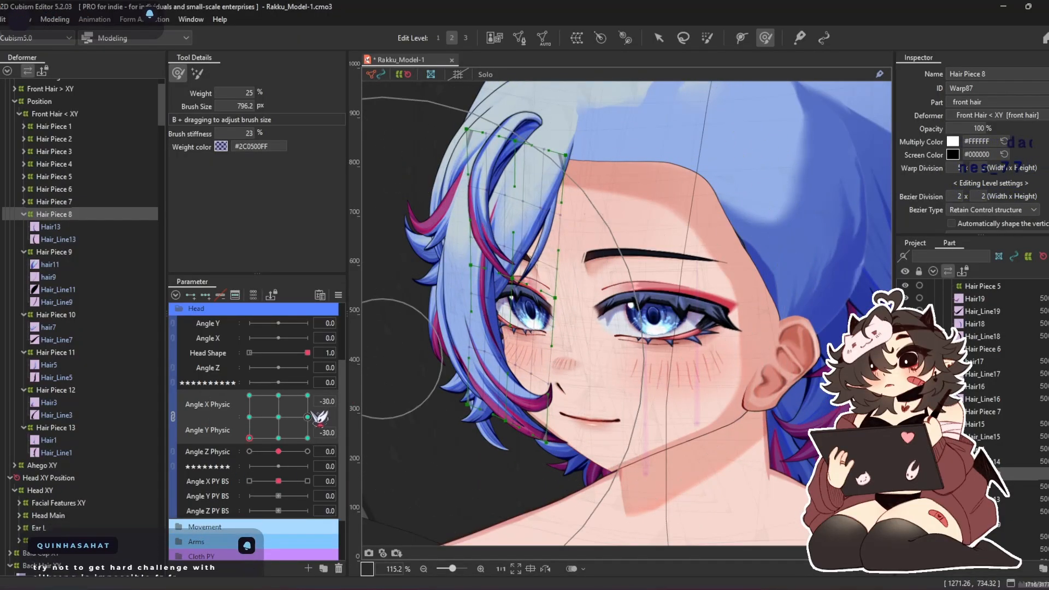
left_click(250, 417)
left_click_drag(454, 185, 483, 187)
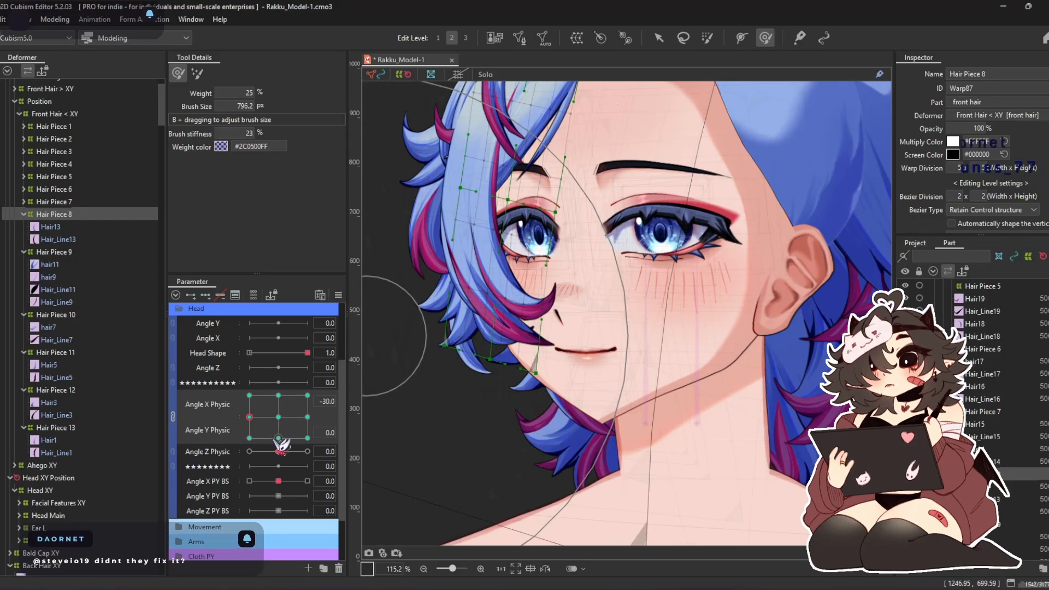
Shape the Hair Piece 8 warp with the 796.2 px deform brush at Angle X Physic -30 and Angle Y Physic 30
left_click_drag(280, 445, 219, 388)
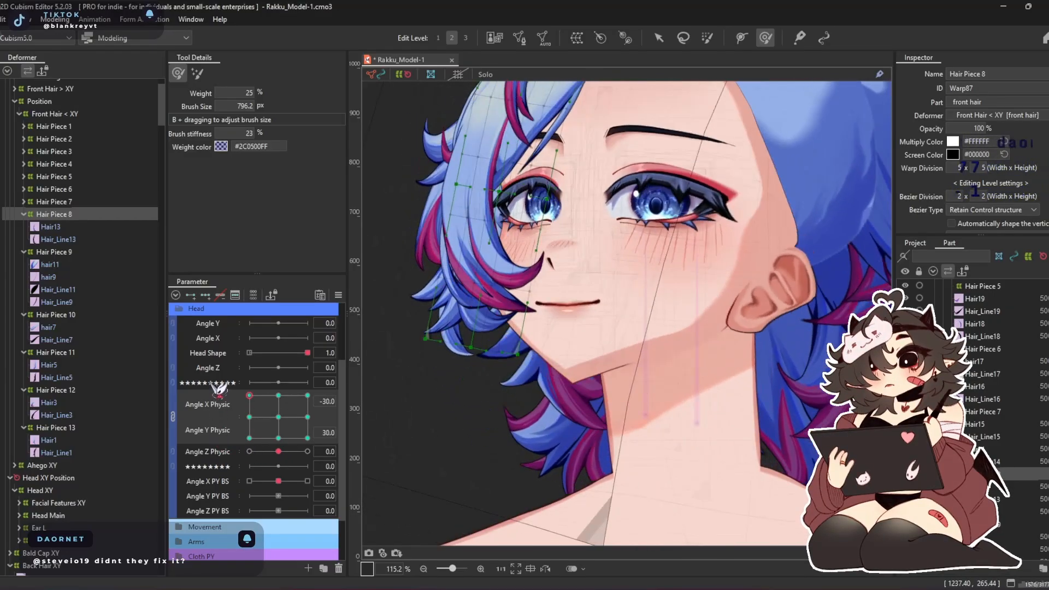
left_click_drag(512, 227, 513, 191)
mouse_move(511, 307)
left_mouse_down()
mouse_move(534, 303)
mouse_move(574, 314)
left_mouse_up()
left_click_drag(557, 128, 544, 272)
left_click_drag(592, 158, 544, 153)
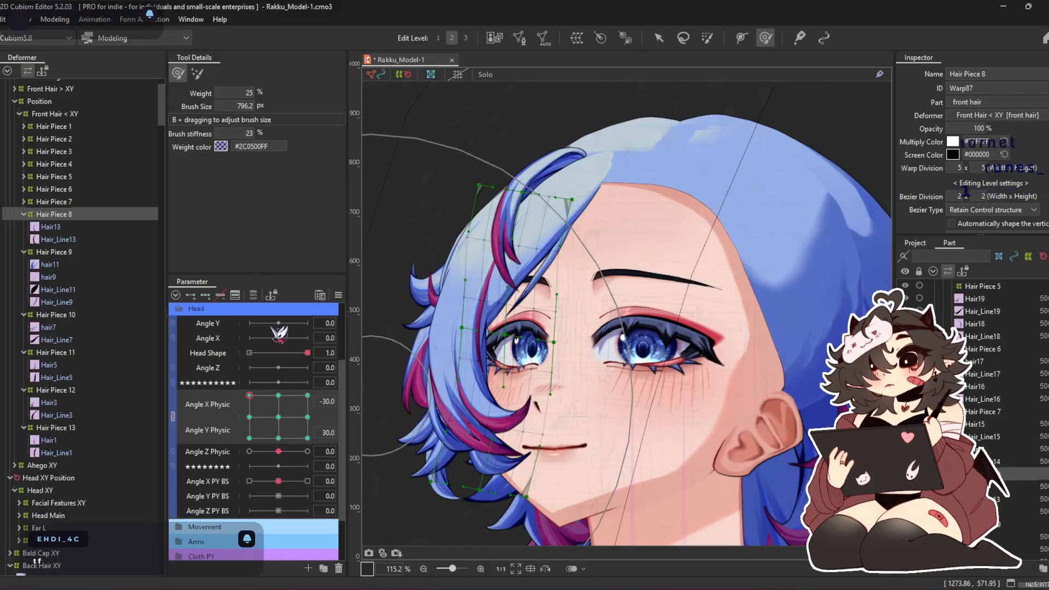
left_click_drag(448, 423, 457, 424)
Refine the Hair Piece 8 warp around the cheek at the -30/30 corner with smaller deform brushes of 472.4, 363.0 and 445.5 px
key("b")
mouse_move(524, 403)
left_mouse_down()
mouse_move(501, 458)
mouse_move(493, 430)
mouse_move(497, 467)
left_mouse_up()
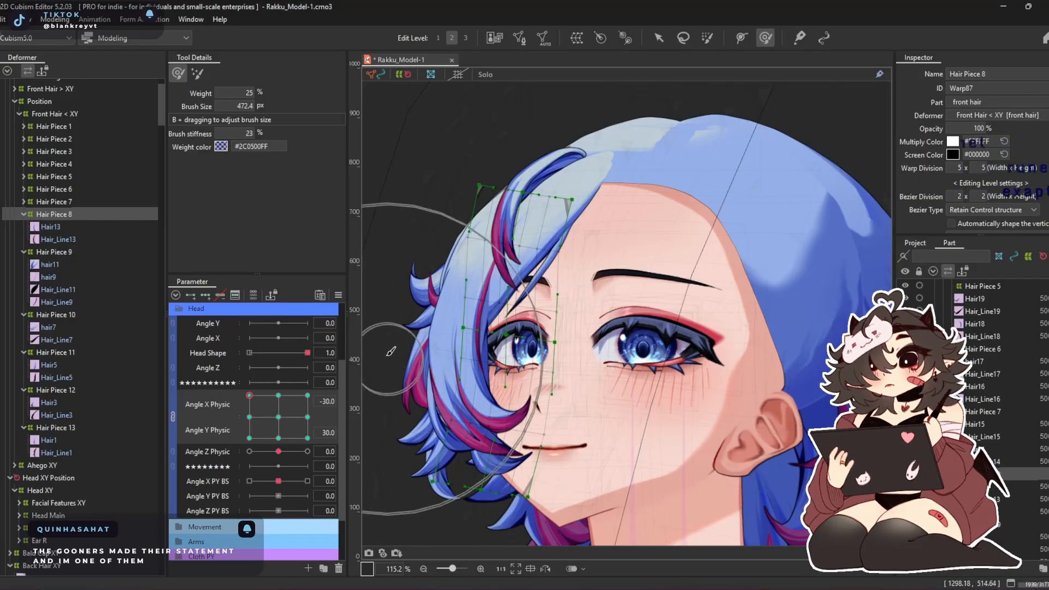
key("b")
mouse_move(478, 395)
left_mouse_down()
mouse_move(445, 396)
mouse_move(408, 369)
left_mouse_up()
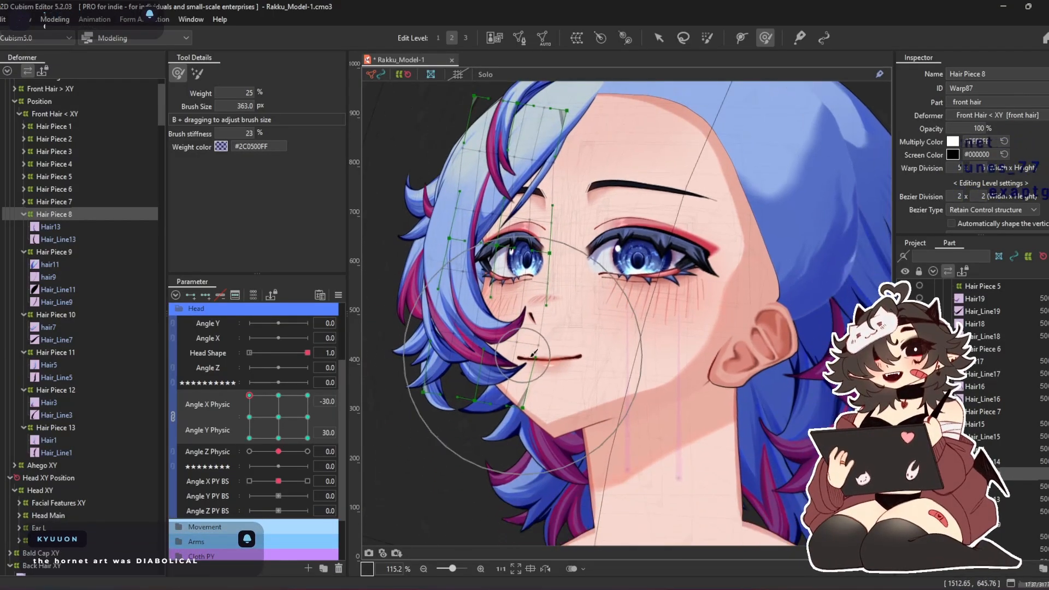
key("b")
left_click_drag(568, 437, 576, 448)
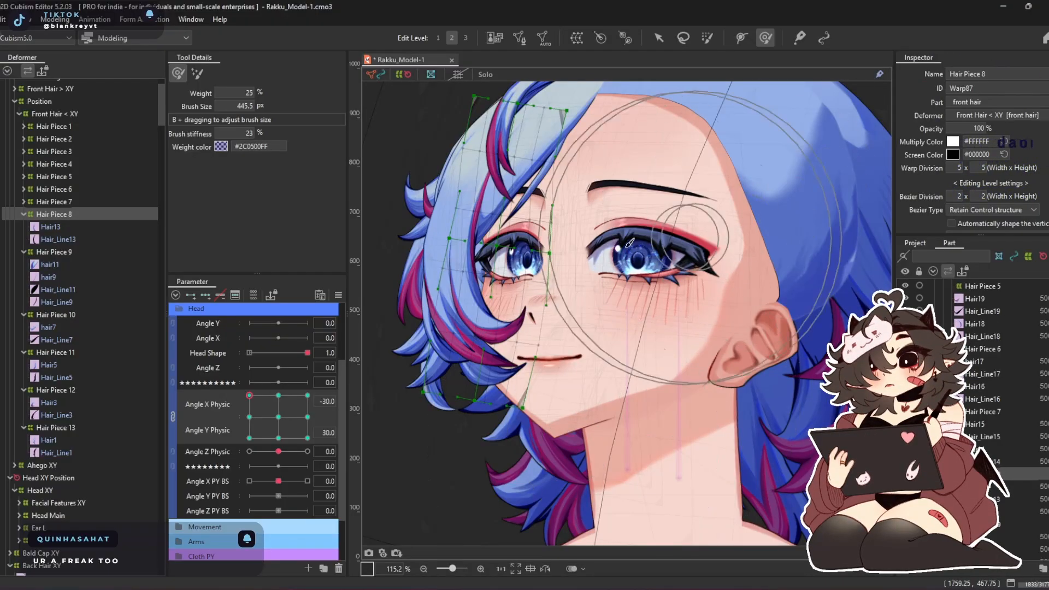
mouse_move(439, 255)
left_mouse_down()
mouse_move(432, 293)
mouse_move(458, 282)
left_mouse_up()
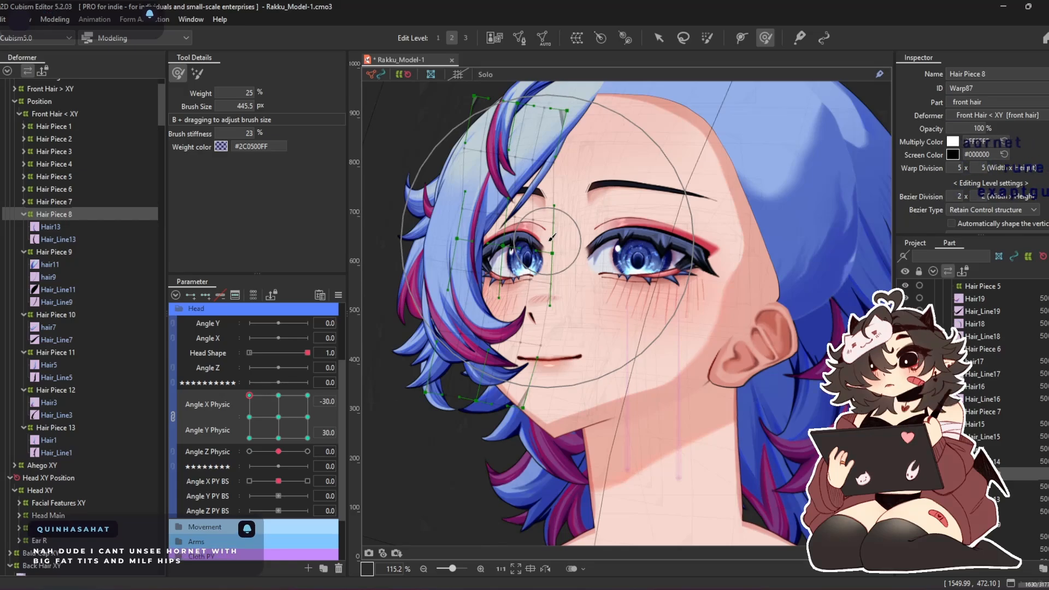
Shape the Hair Piece 8 warp at Angle X Physic 30 and Angle Y Physic 30 with deform brushes of 607.8 and 671.2 px
left_click_drag(293, 414, 303, 343)
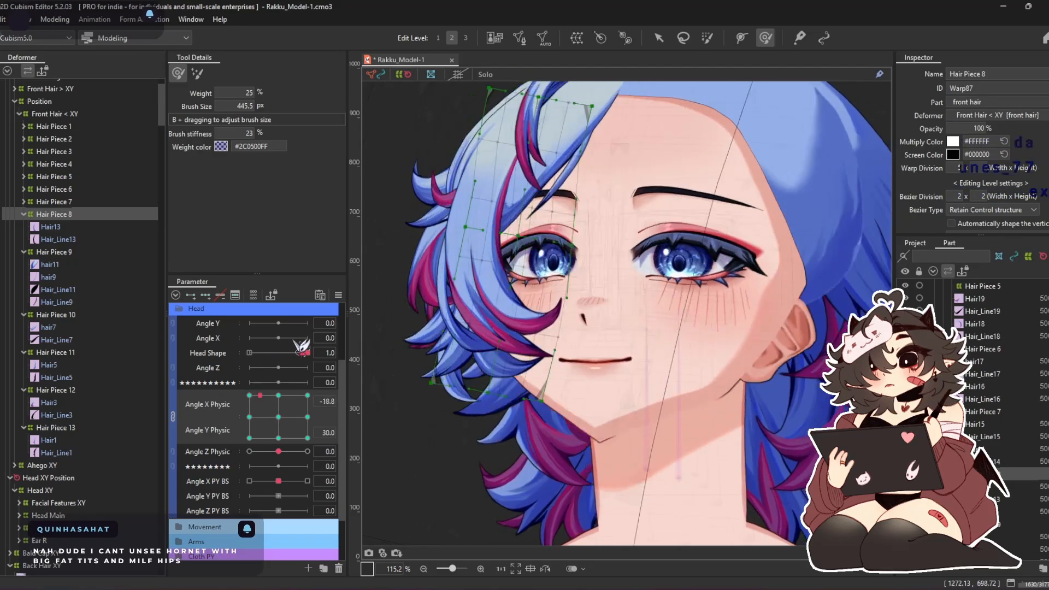
left_click_drag(605, 242, 600, 242)
key("b")
left_click_drag(579, 289, 622, 298)
left_click_drag(580, 454, 628, 445)
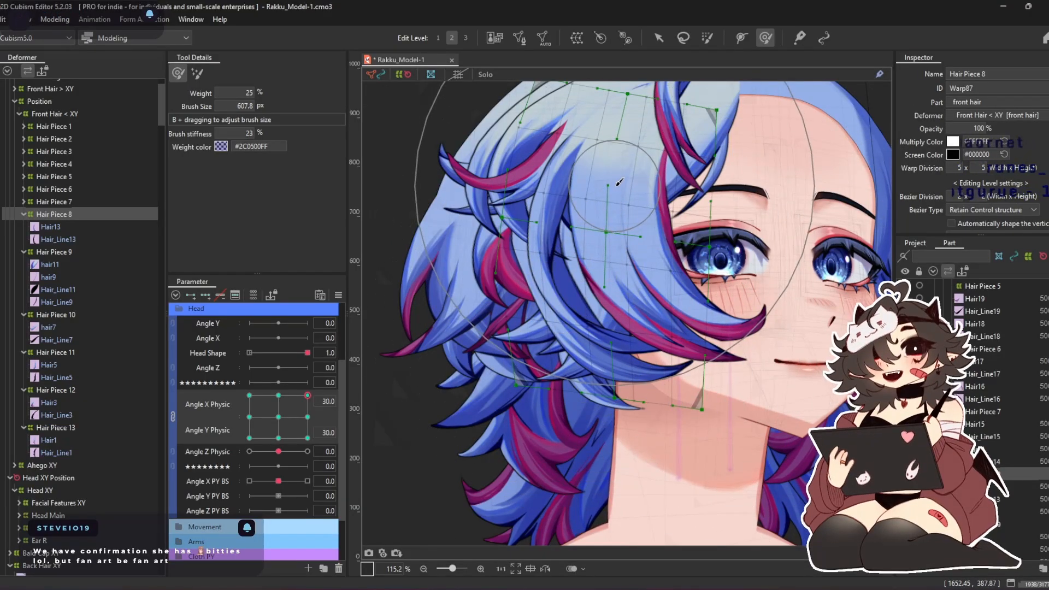
key("b")
mouse_move(629, 155)
left_mouse_down()
mouse_move(634, 168)
mouse_move(662, 170)
left_mouse_up()
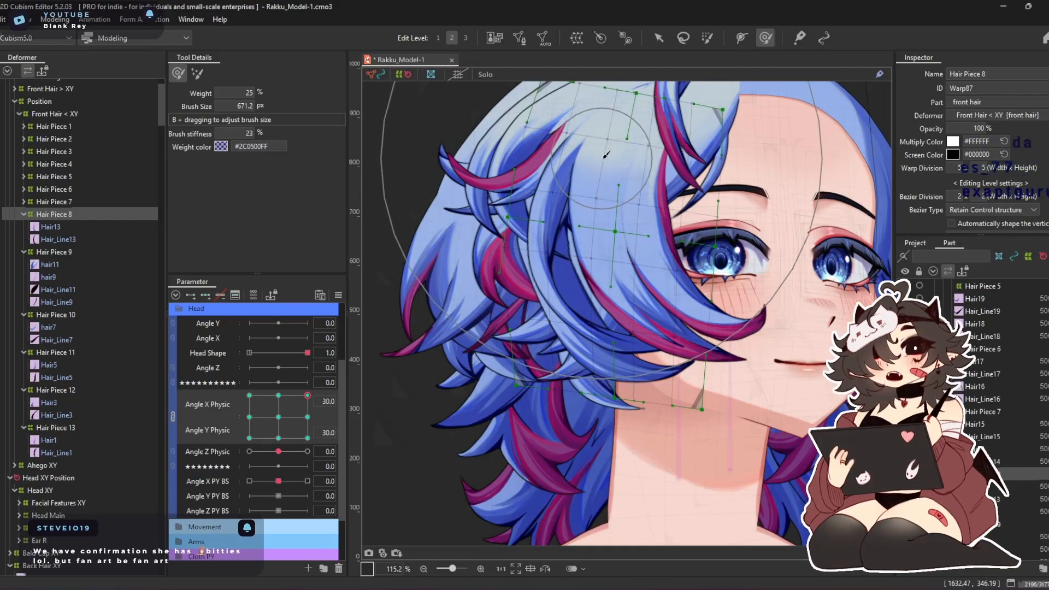
Refine the Hair Piece 8 warp at Angle X Physic 30, for Angle Y Physic 30 and 0, with the deform brush, and return both parameters to 0
left_click_drag(593, 194, 599, 194)
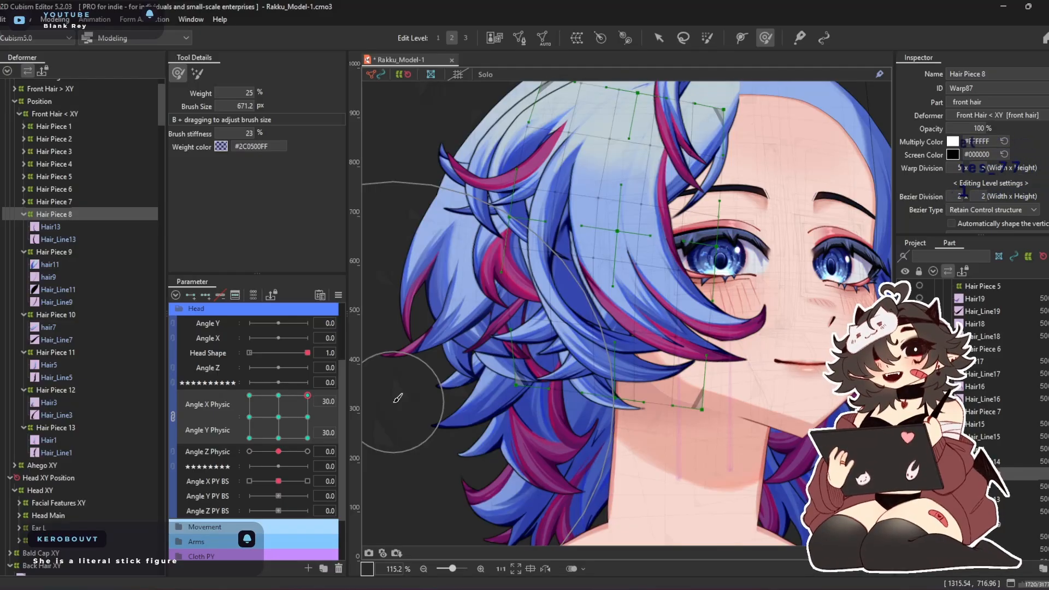
left_click(310, 418)
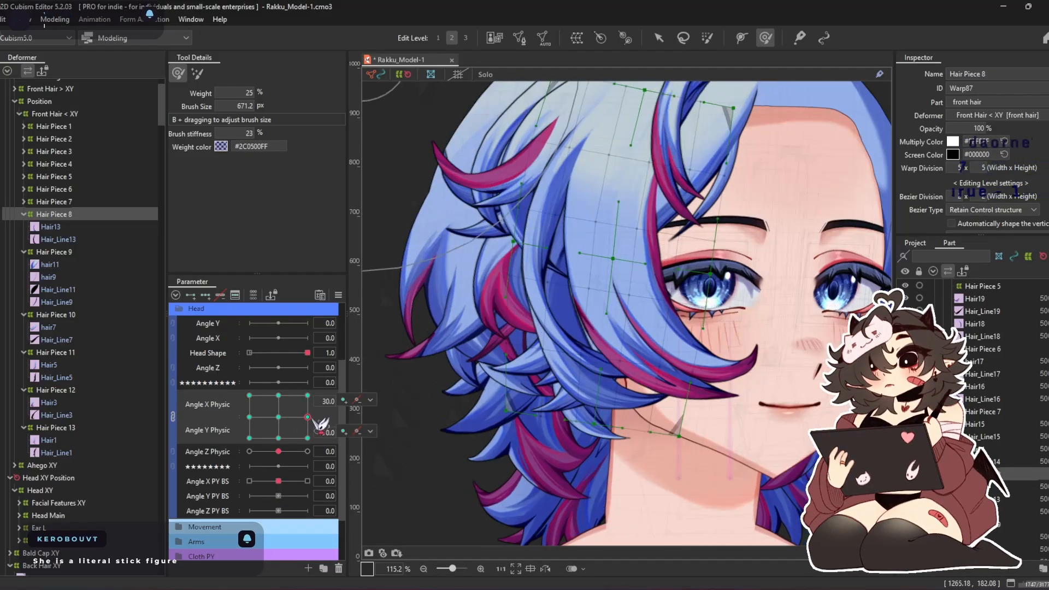
left_click_drag(633, 256, 650, 257)
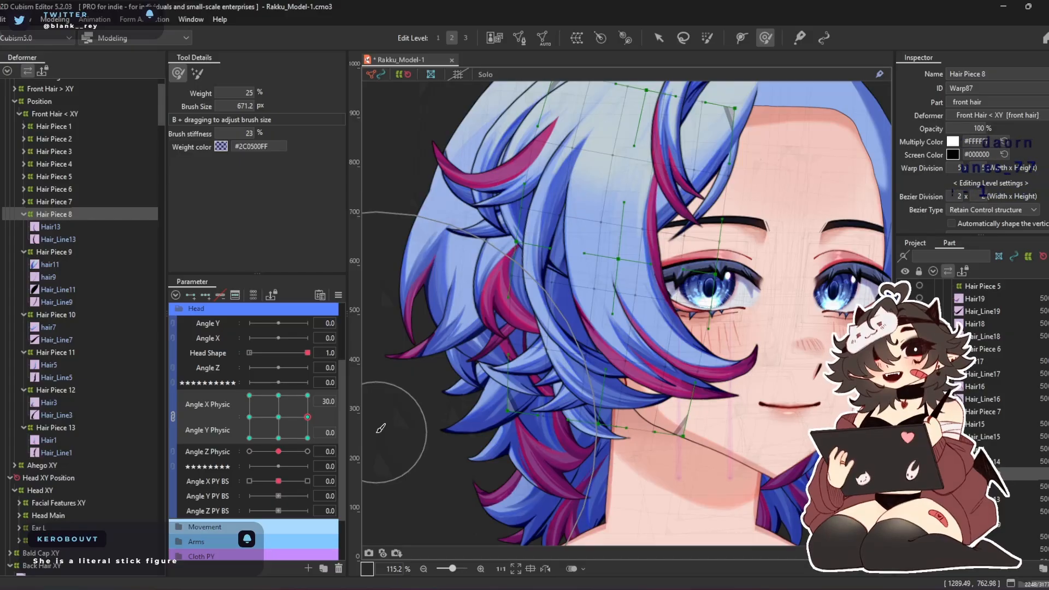
left_click(308, 395)
left_click_drag(617, 191, 638, 188)
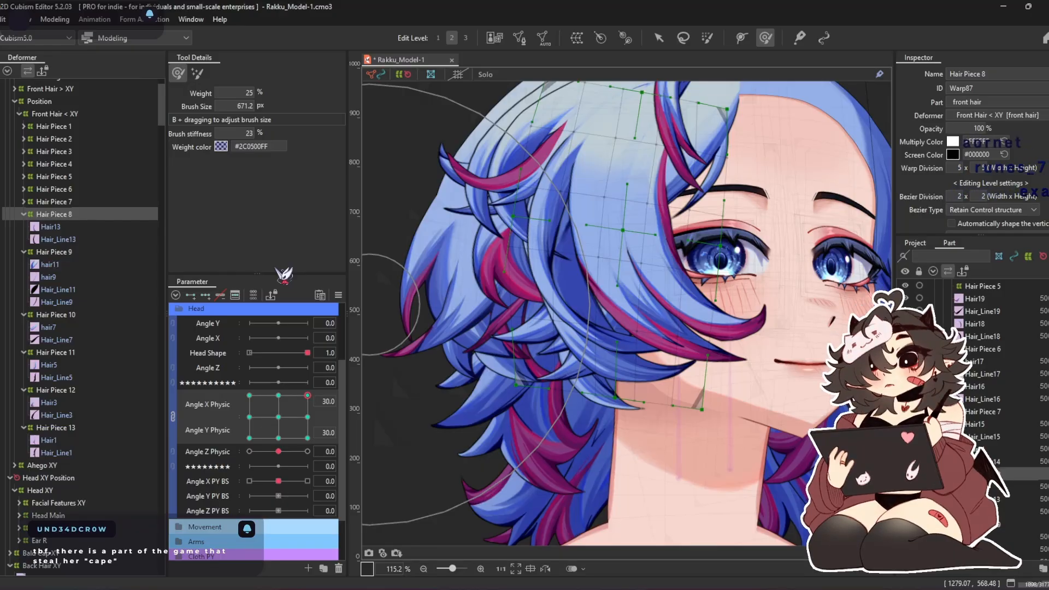
key("b")
mouse_move(600, 462)
left_mouse_down()
mouse_move(609, 491)
mouse_move(623, 460)
left_mouse_up()
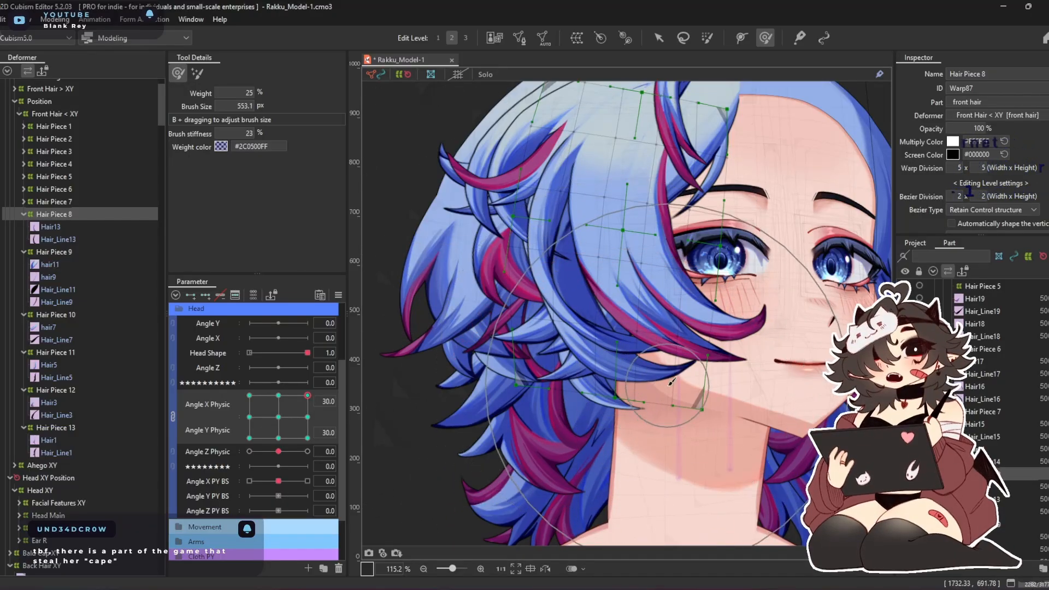
left_click_drag(309, 421, 279, 418)
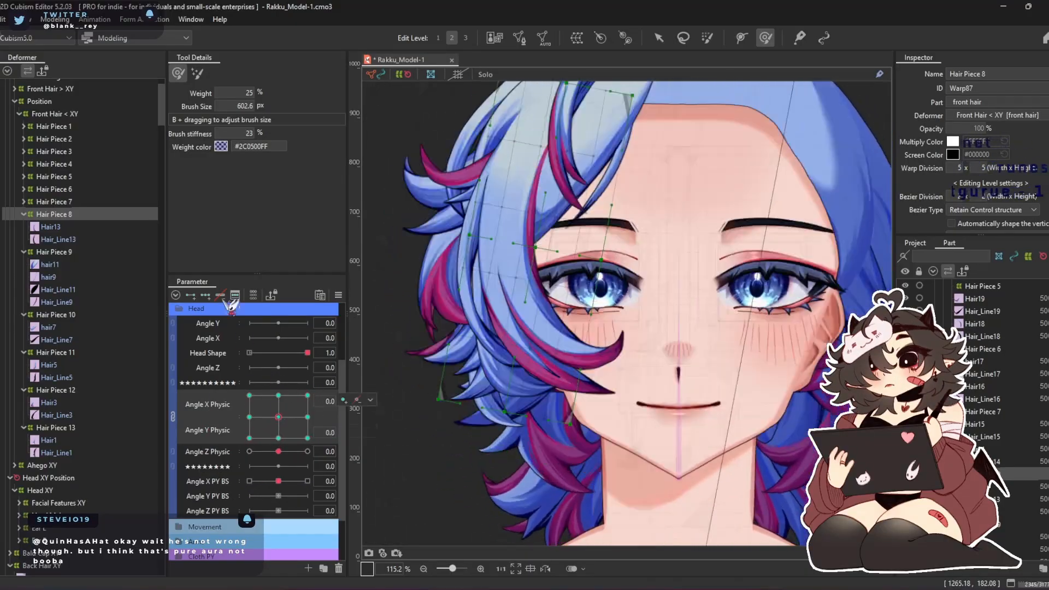
Shape the Hair Piece 9 warp at Angle X Physic 30 and Angle Y Physic 0 with the deform brush enlarged to 742.4 px
left_click(71, 229)
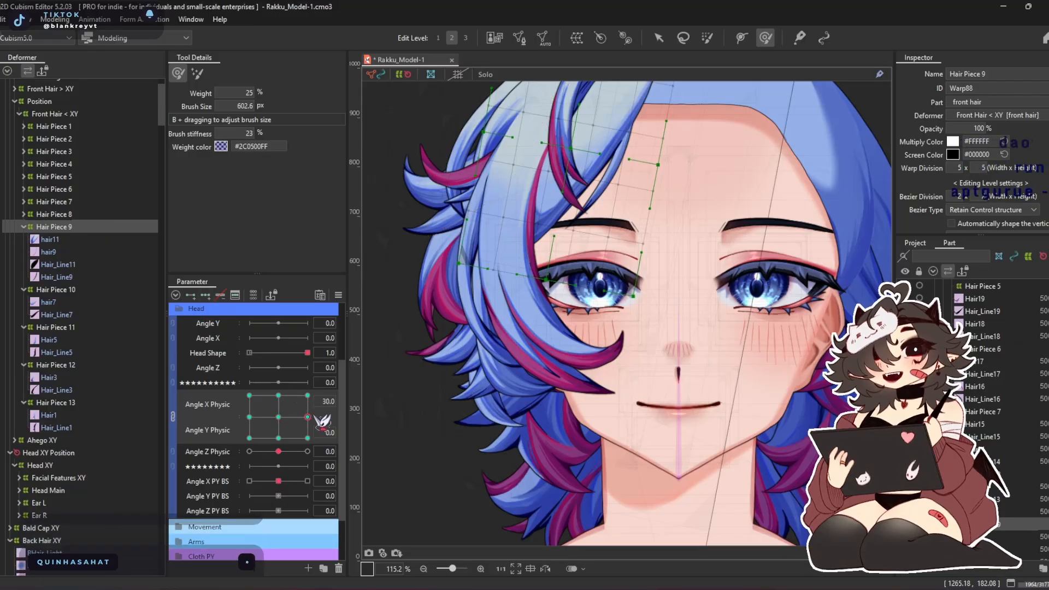
left_click_drag(278, 417, 319, 418)
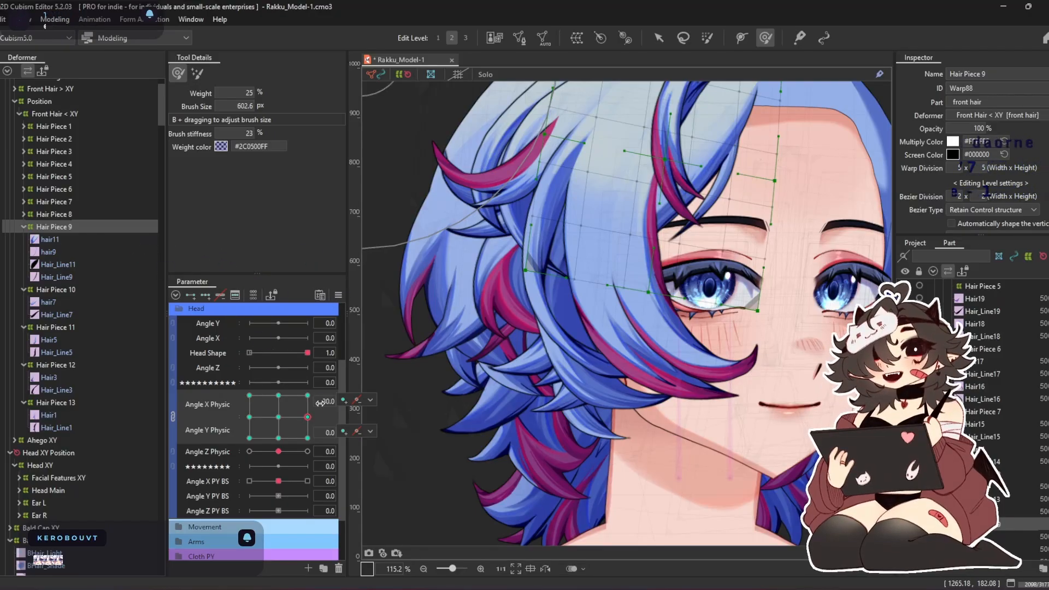
left_click(370, 400)
left_click_drag(688, 158, 621, 205)
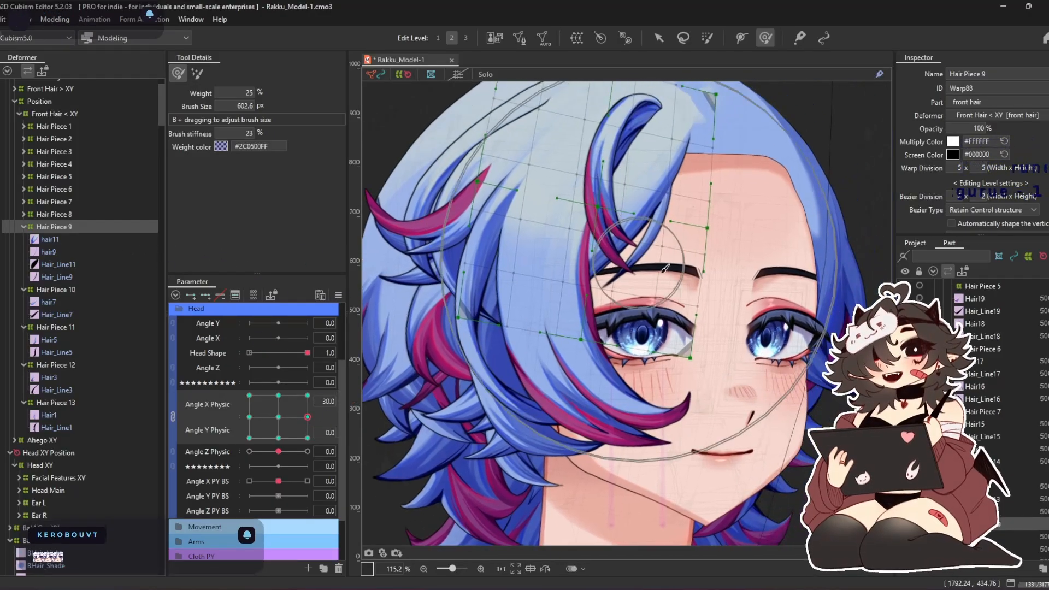
left_click_drag(672, 270, 671, 289)
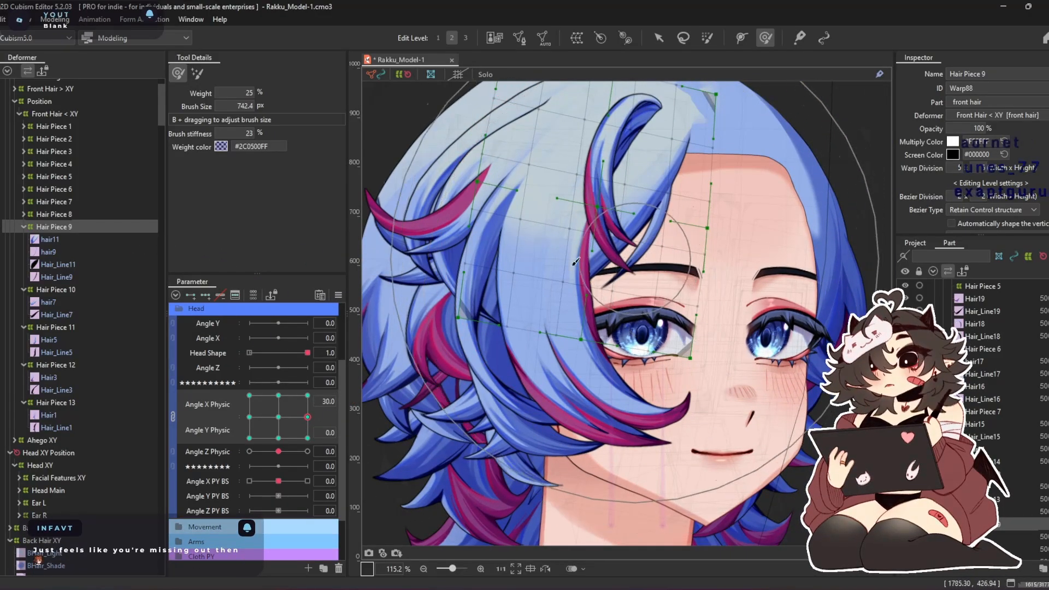
mouse_move(557, 210)
left_mouse_down()
mouse_move(552, 240)
mouse_move(644, 274)
mouse_move(621, 240)
mouse_move(634, 243)
mouse_move(587, 247)
left_mouse_up()
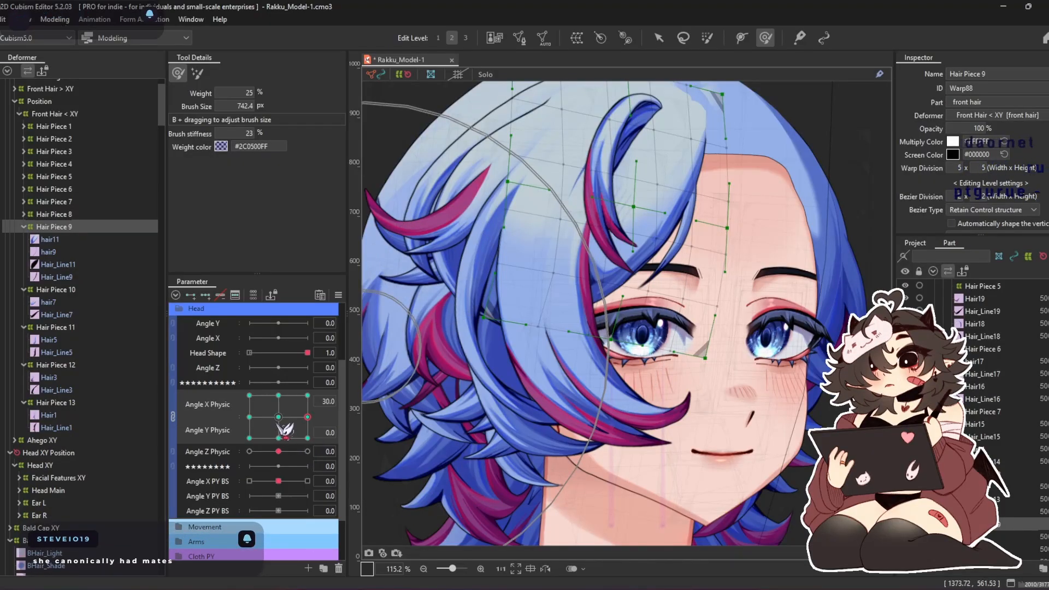
Shape the Hair Piece 9 warp at Angle X Physic -30 and Angle Y Physic 0 with deform brushes of 742.4 and 619.1 px
left_click(249, 417)
left_click_drag(453, 233, 480, 275)
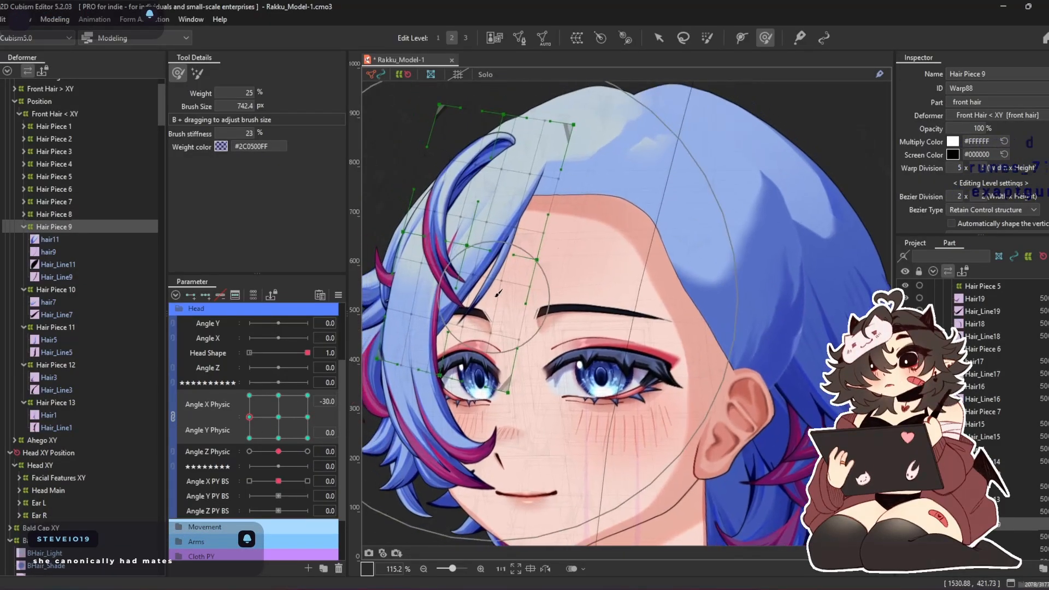
left_click_drag(557, 418, 542, 350)
left_click_drag(442, 236, 425, 234)
left_click_drag(431, 376, 459, 384)
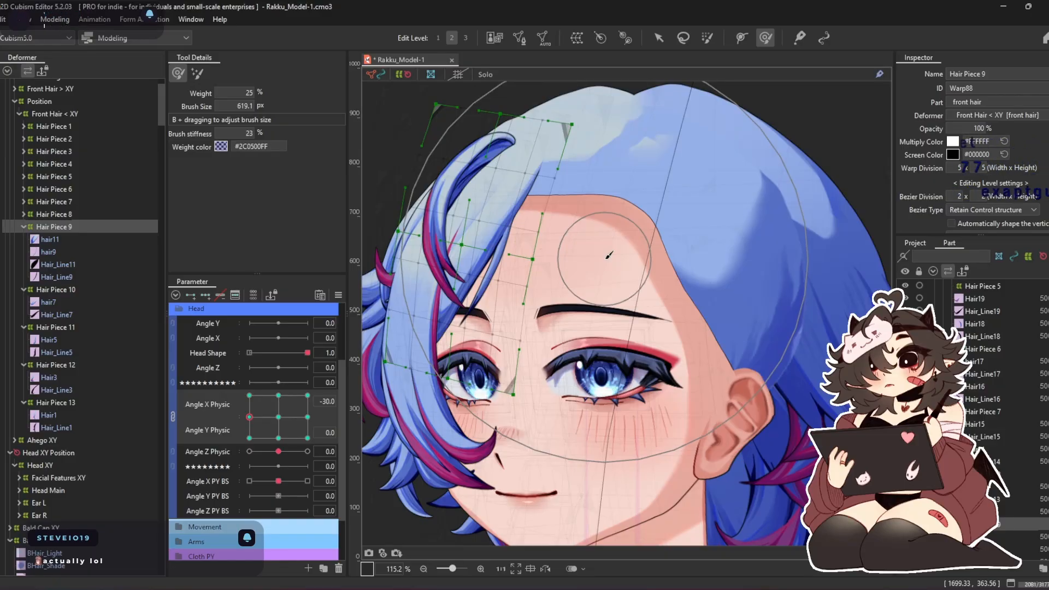
Refine the Hair Piece 9 strands beside the forehead at Angle X Physic -30 with smaller deform brushes of 512.3 and 497.6 px
key("b")
left_click_drag(545, 253, 541, 270)
left_click_drag(417, 314, 416, 312)
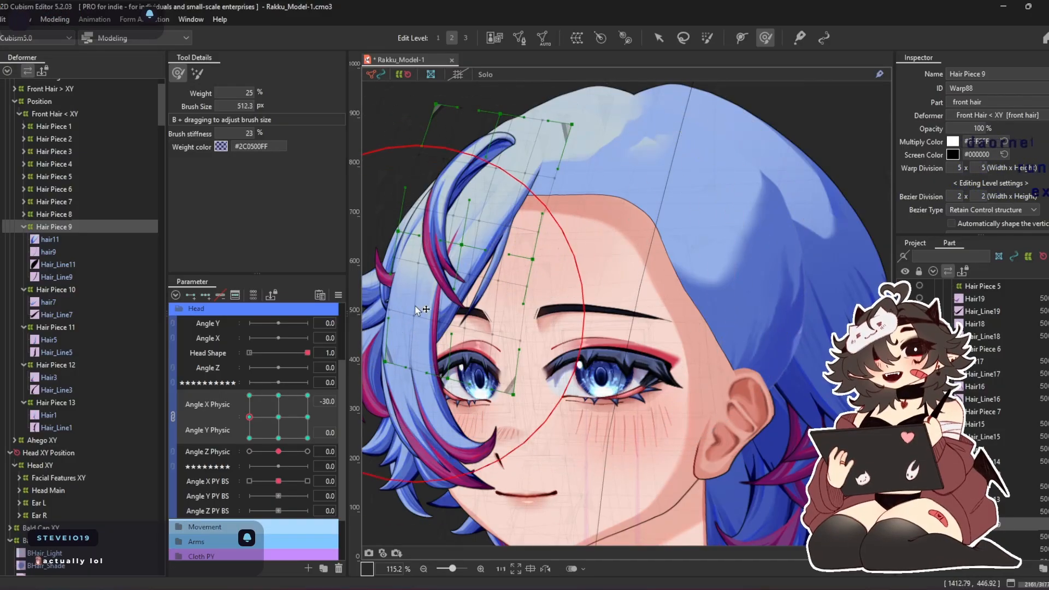
scroll(415, 295, "up", 3)
mouse_move(521, 339)
left_mouse_down()
mouse_move(556, 360)
mouse_move(505, 350)
mouse_move(497, 326)
mouse_move(526, 320)
left_mouse_up()
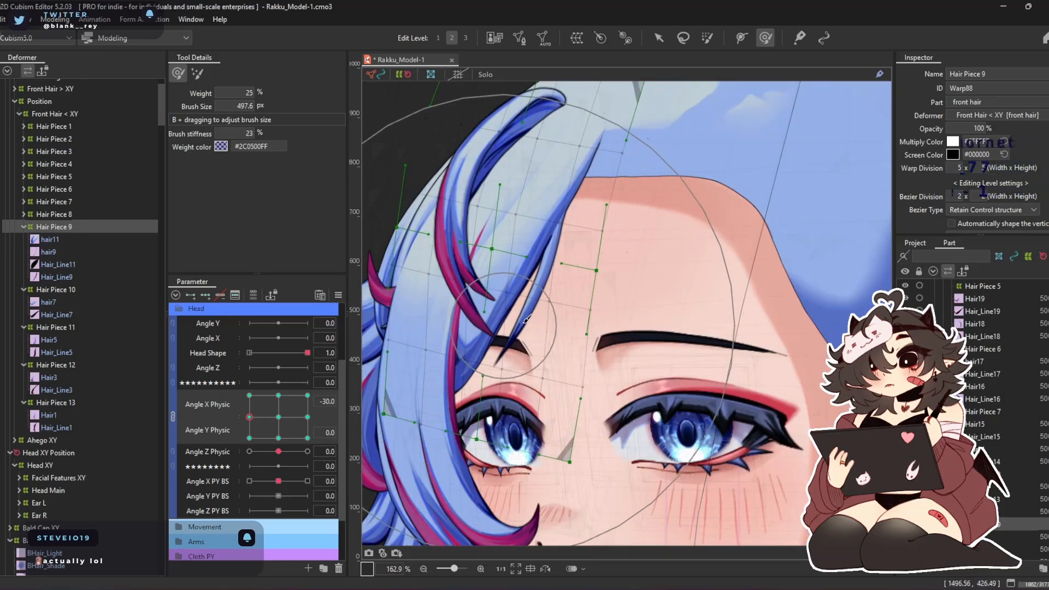
scroll(657, 259, "down", 3)
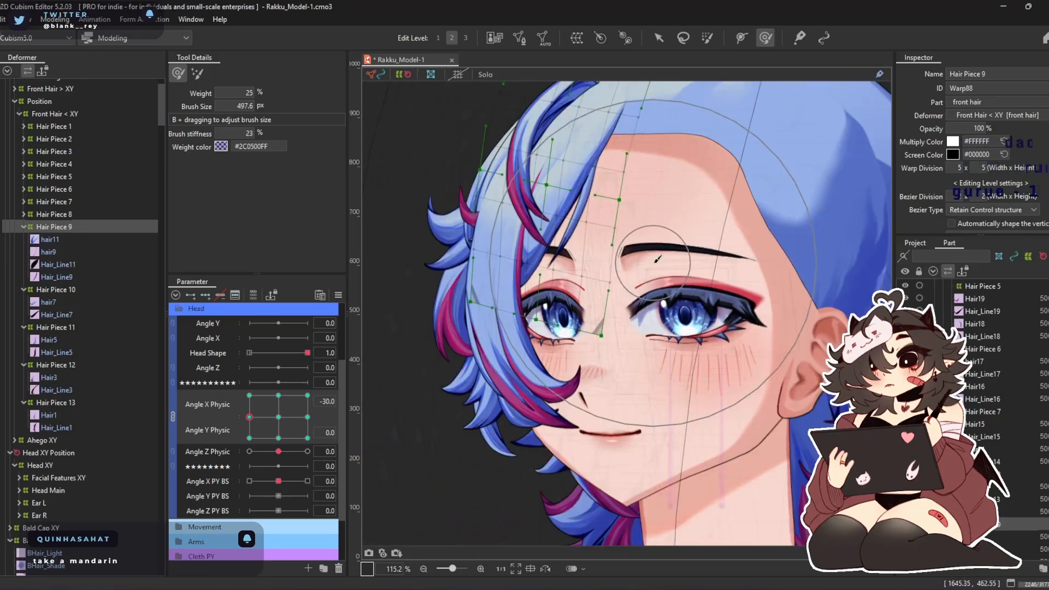
Shape the Hair Piece 9 warp at Angle X Physic 0 and Angle Y Physic 30 with a 423.9 px deform brush
left_click_drag(654, 262, 628, 316)
left_click(279, 396)
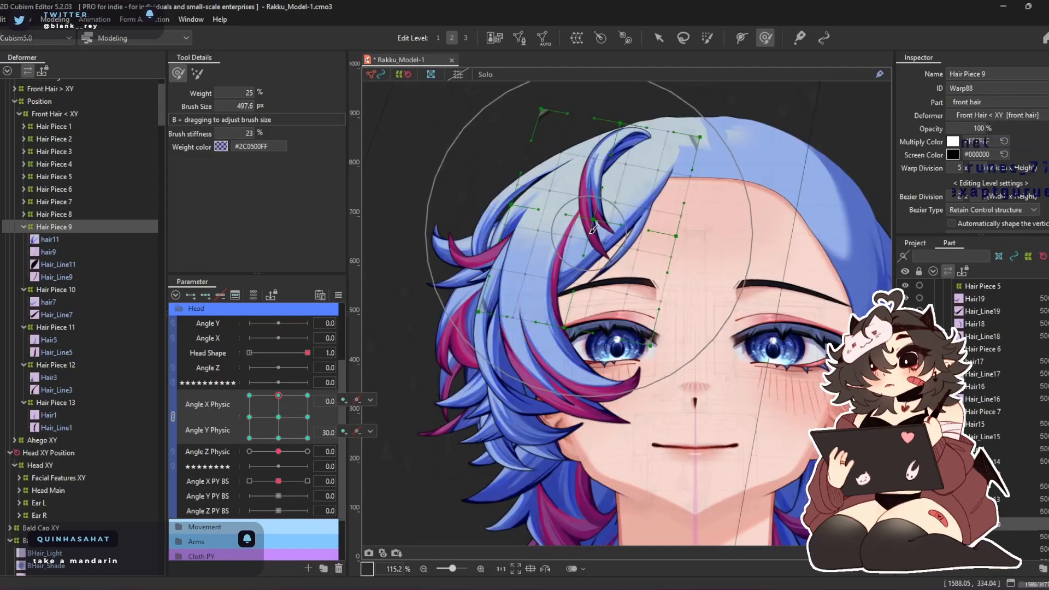
scroll(593, 229, "up", 3)
left_click_drag(541, 298, 542, 283)
left_click_drag(571, 224, 582, 200)
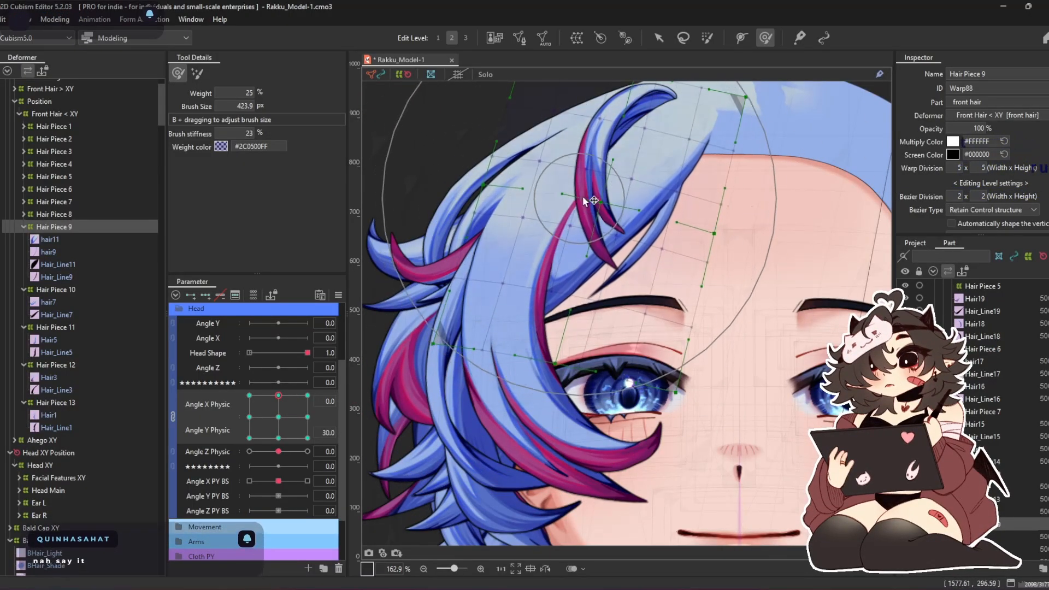
left_click_drag(688, 283, 701, 284)
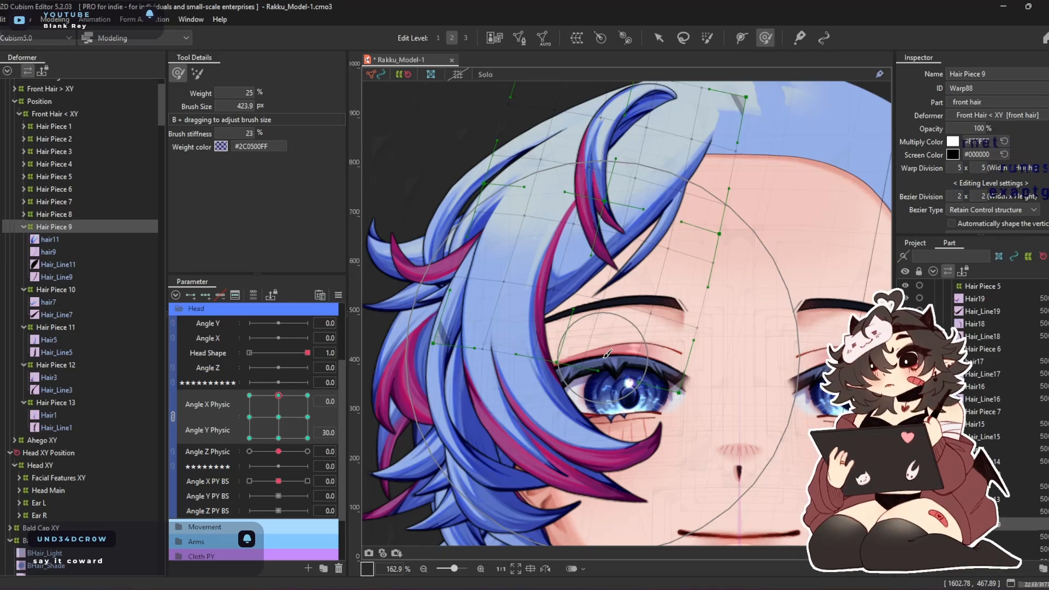
Shape the Hair Piece 9 warp at Angle X Physic 0 and Angle Y Physic -30 with deform brushes of 469.3 and 489.0 px
left_click(278, 438)
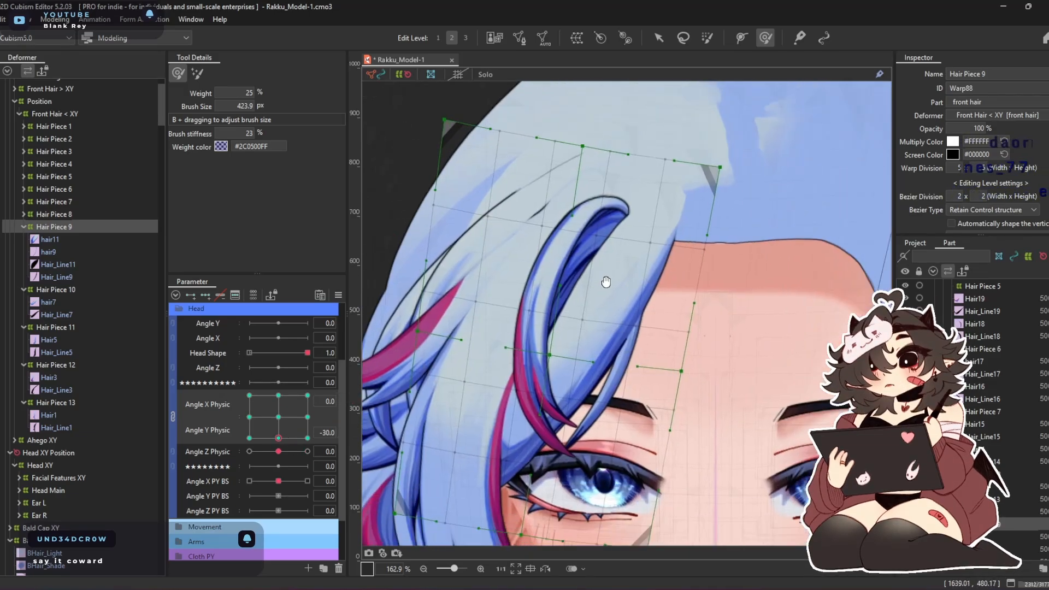
left_click_drag(606, 282, 595, 241)
left_click_drag(657, 275, 667, 306)
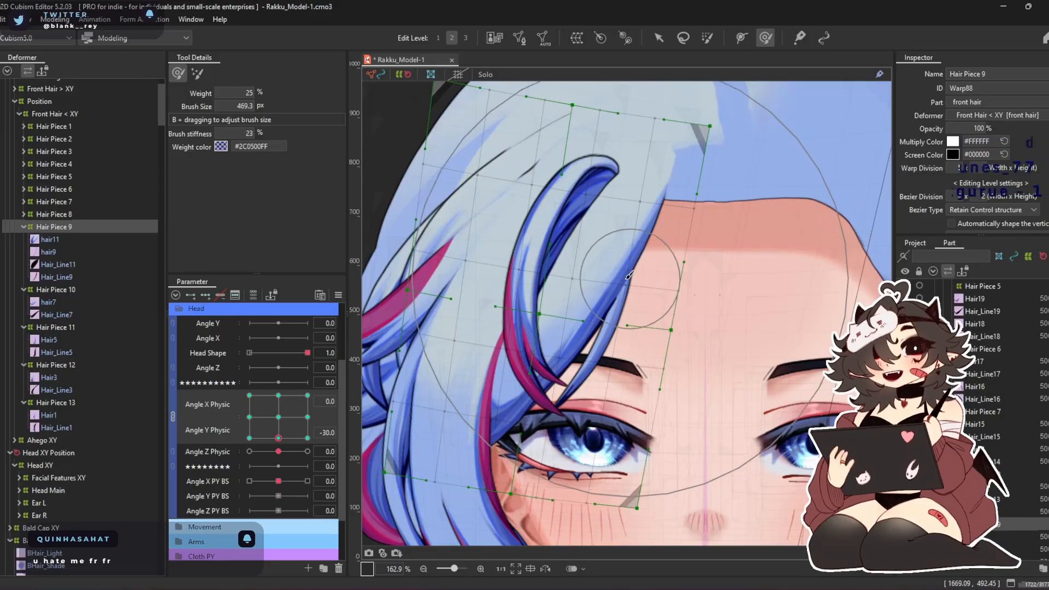
left_click_drag(540, 278, 547, 360)
left_click_drag(551, 308, 556, 348)
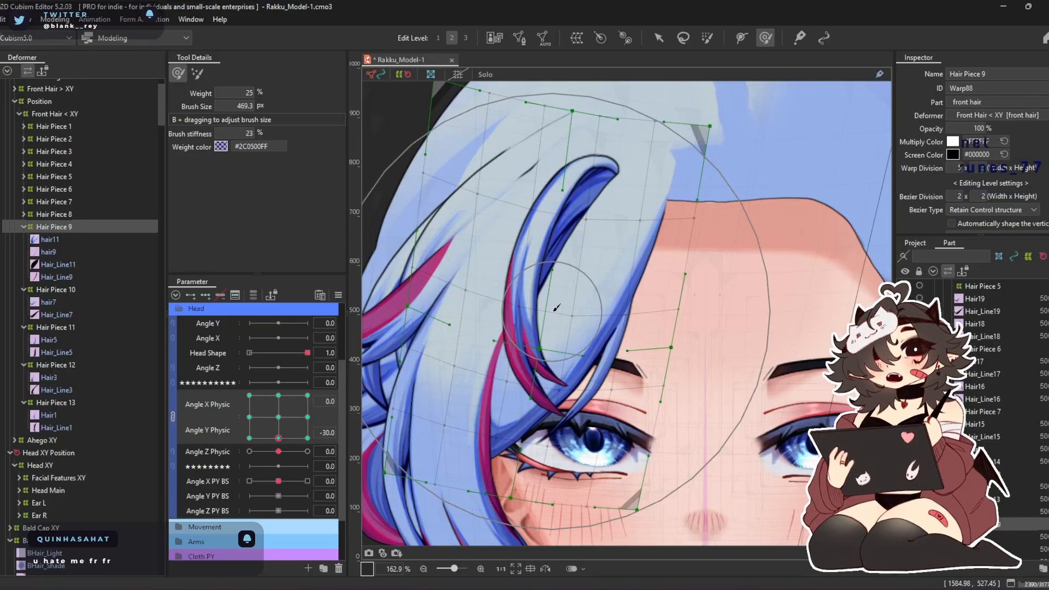
left_click_drag(554, 309, 548, 356)
left_click_drag(611, 223, 622, 221)
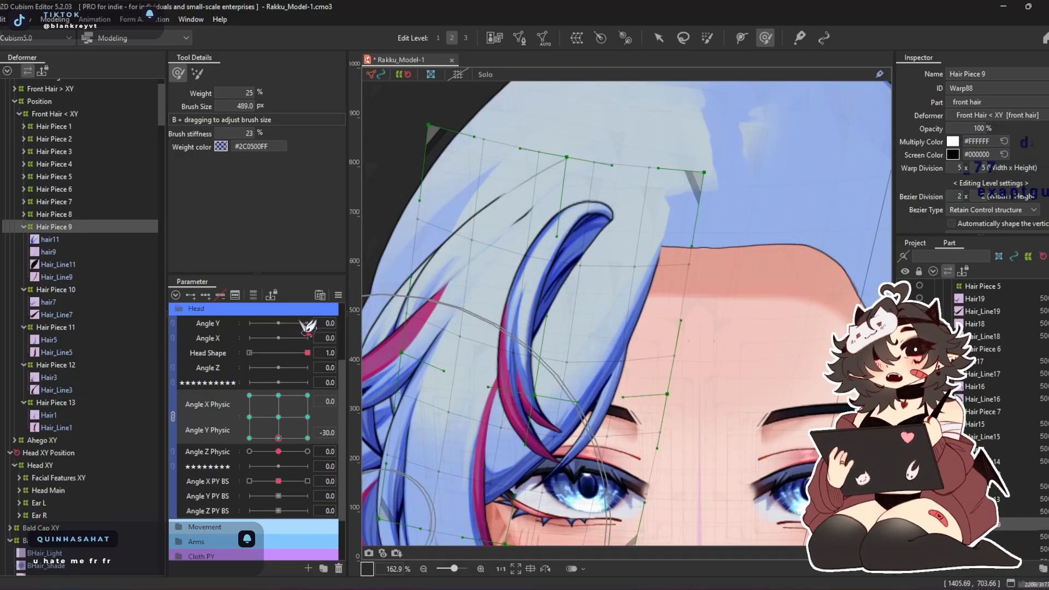
Synthesize the Angle X Physic and Angle Y Physic corners for the Hair Piece 9 warp
left_click(338, 295)
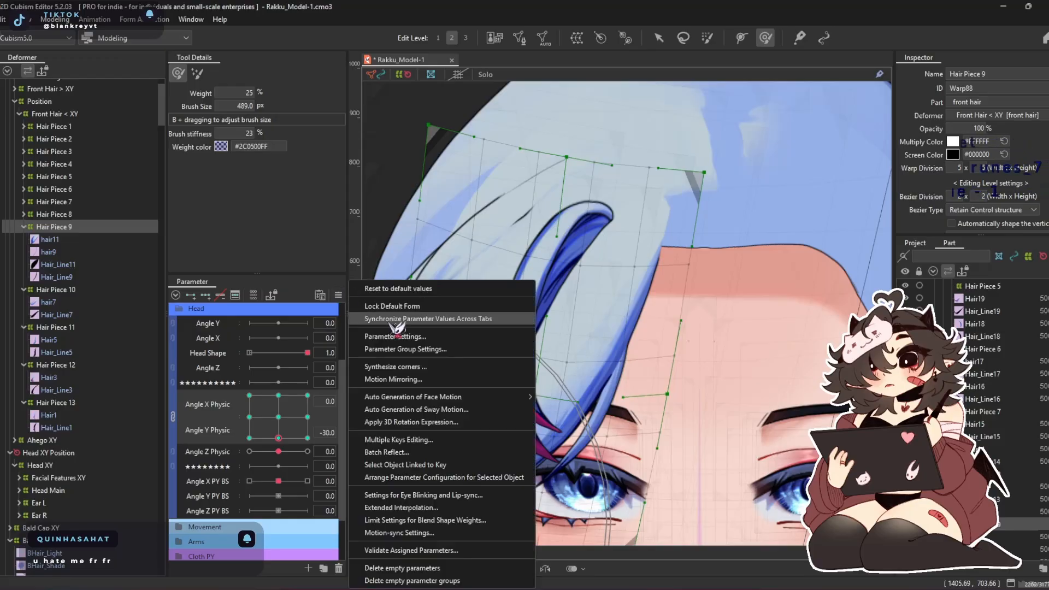
left_click(404, 366)
left_click(499, 403)
Shape the Hair Piece 9 warp at Angle X Physic -30 and Angle Y Physic -30 with deform brushes of 380.9 and 325.0 px
left_click(279, 417)
left_click_drag(279, 417, 249, 438)
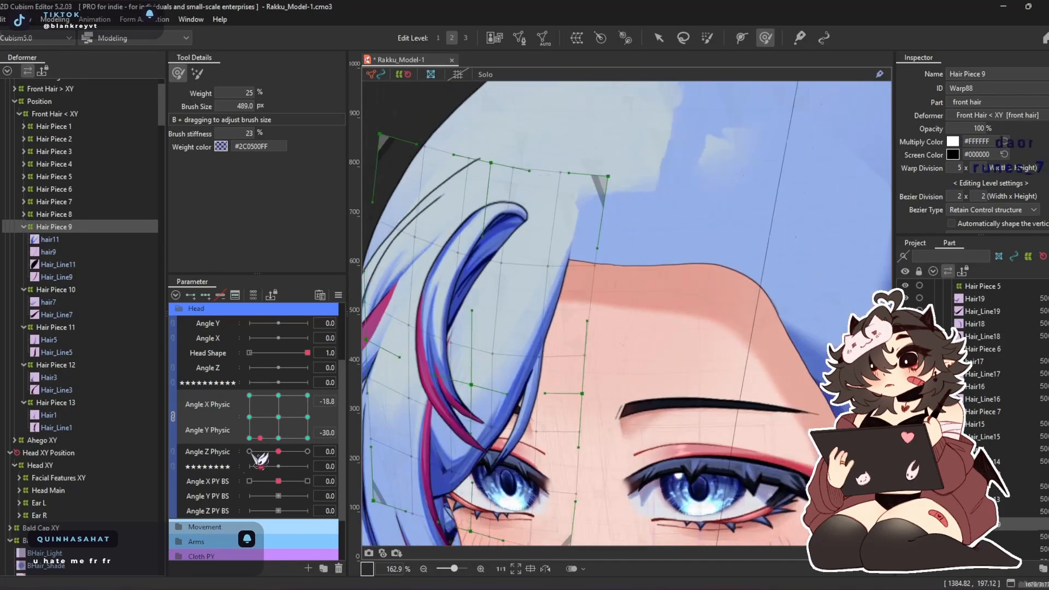
left_click_drag(498, 398, 498, 381)
left_click_drag(563, 352, 594, 338)
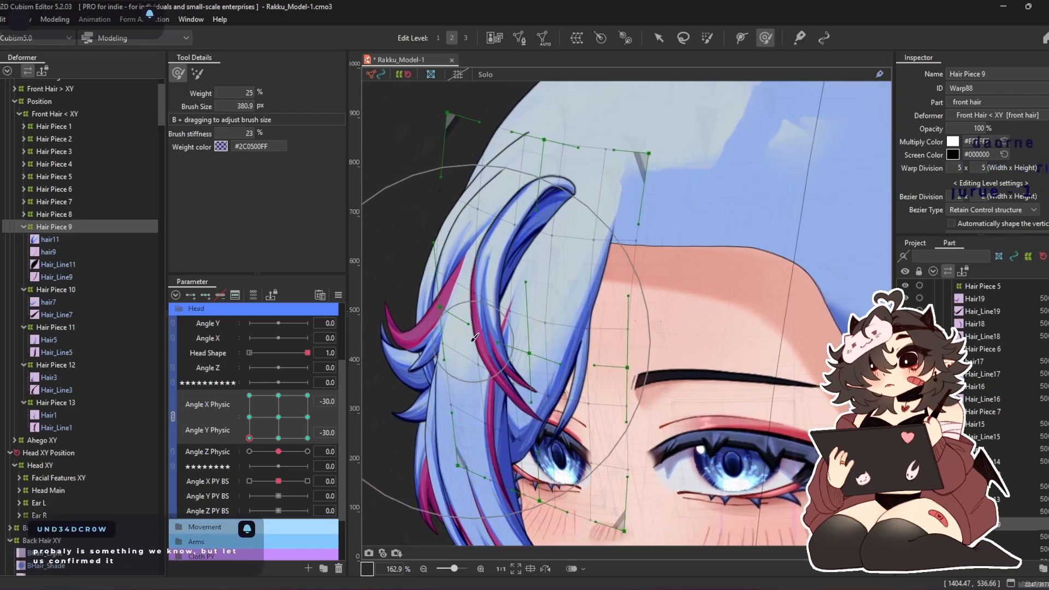
left_click_drag(488, 364, 484, 337)
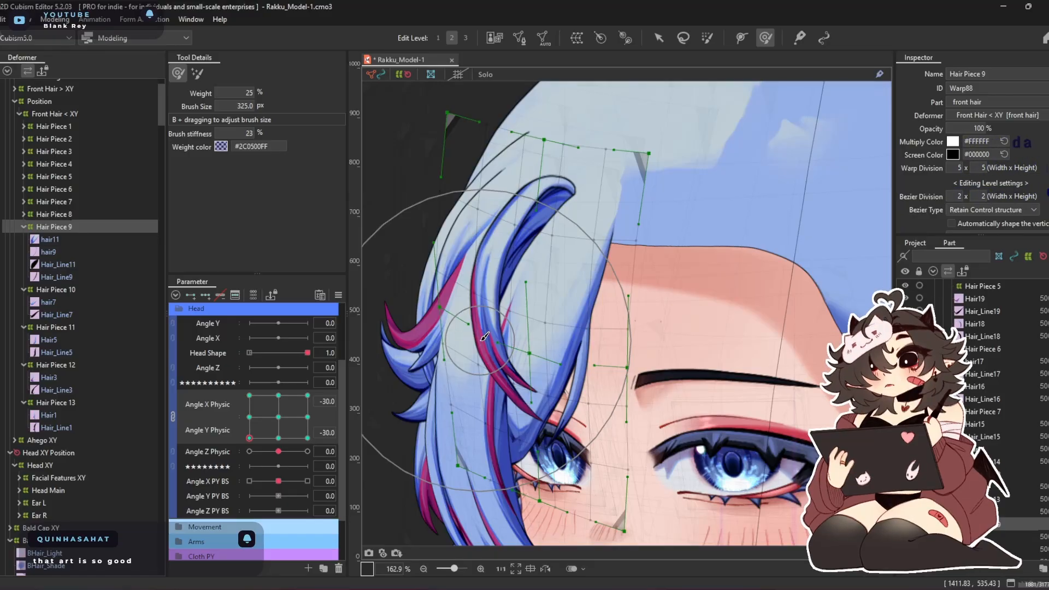
mouse_move(426, 356)
left_mouse_down()
mouse_move(411, 389)
mouse_move(441, 378)
mouse_move(443, 343)
left_mouse_up()
left_click_drag(441, 290, 451, 272)
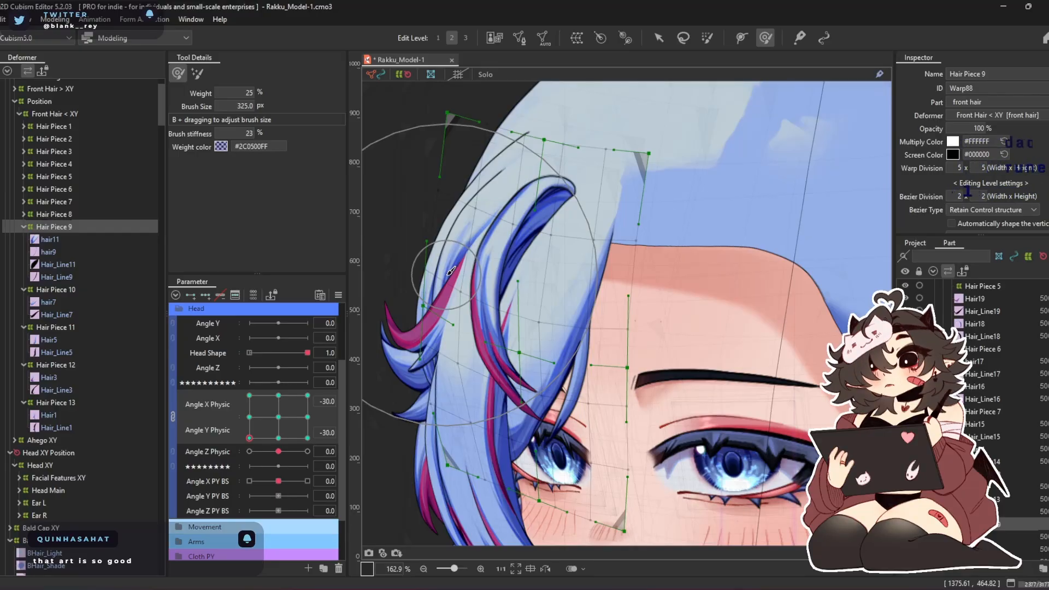
left_click_drag(517, 314, 492, 309)
left_click_drag(501, 367, 478, 359)
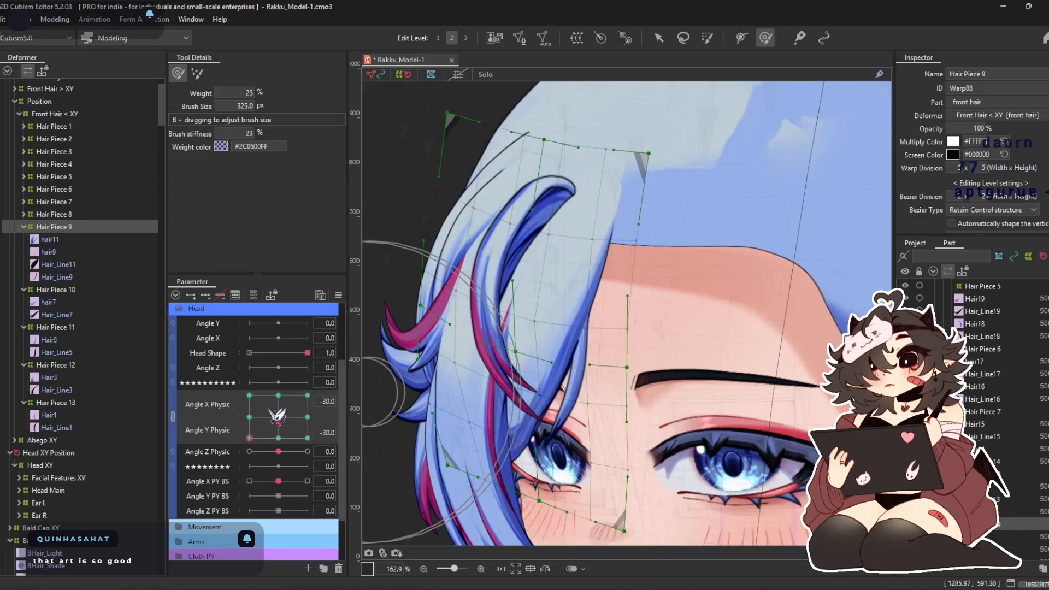
Adjust the Hair Piece 9 warp at Angle X Physic -30 and Angle Y Physic 30 with the 325.0 px deform brush
left_click_drag(273, 436, 212, 361)
left_click_drag(558, 185, 521, 321)
left_click_drag(590, 333, 608, 336)
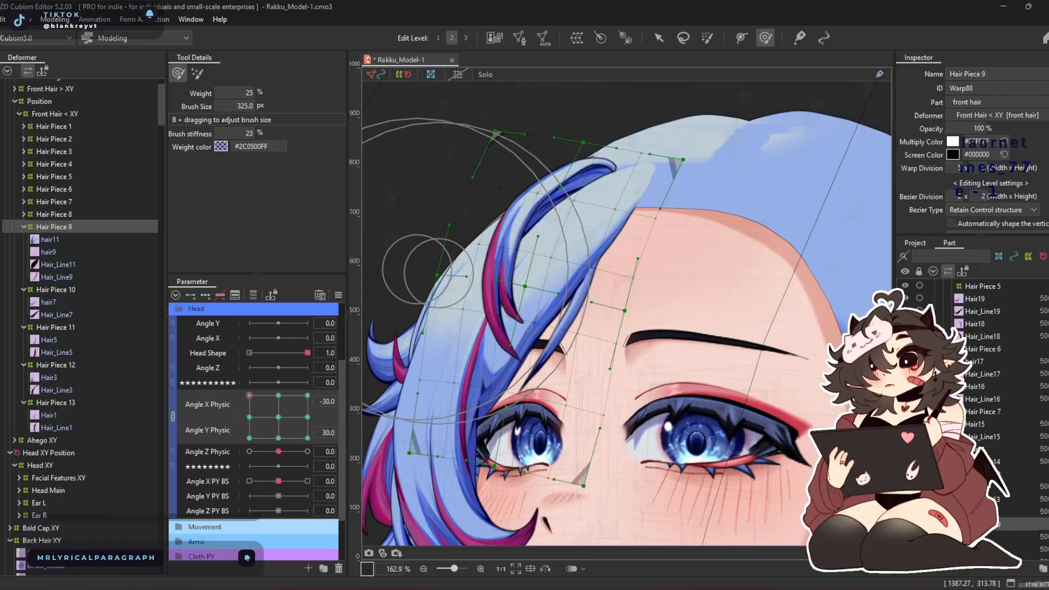
Bring the browser into view to look at the "Chirr in the Risk of Rain" image results, and minimize it
left_click_drag(0, 202, 434, 90)
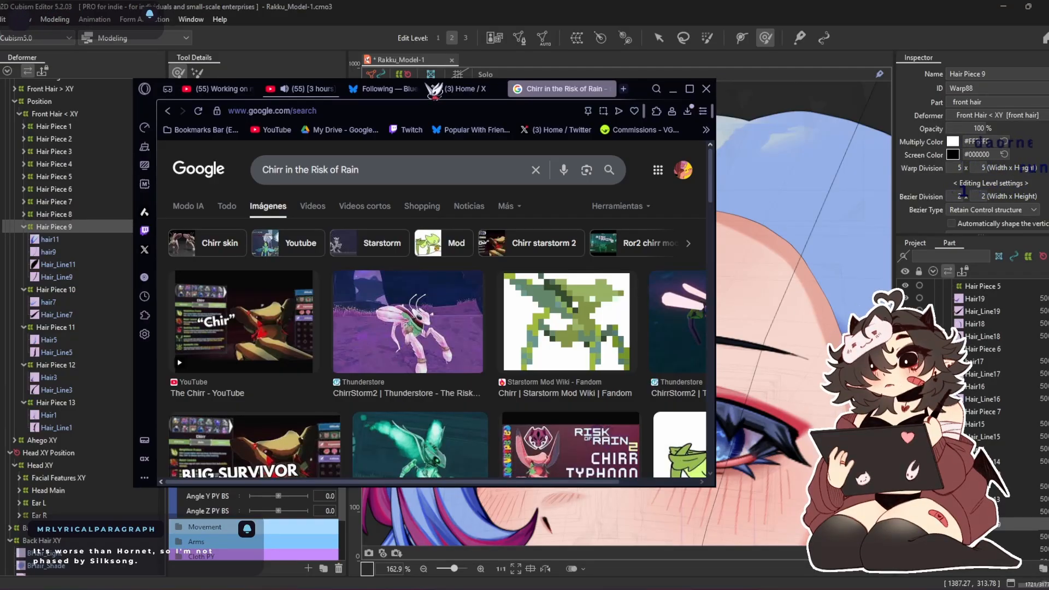
left_click_drag(435, 90, 441, 90)
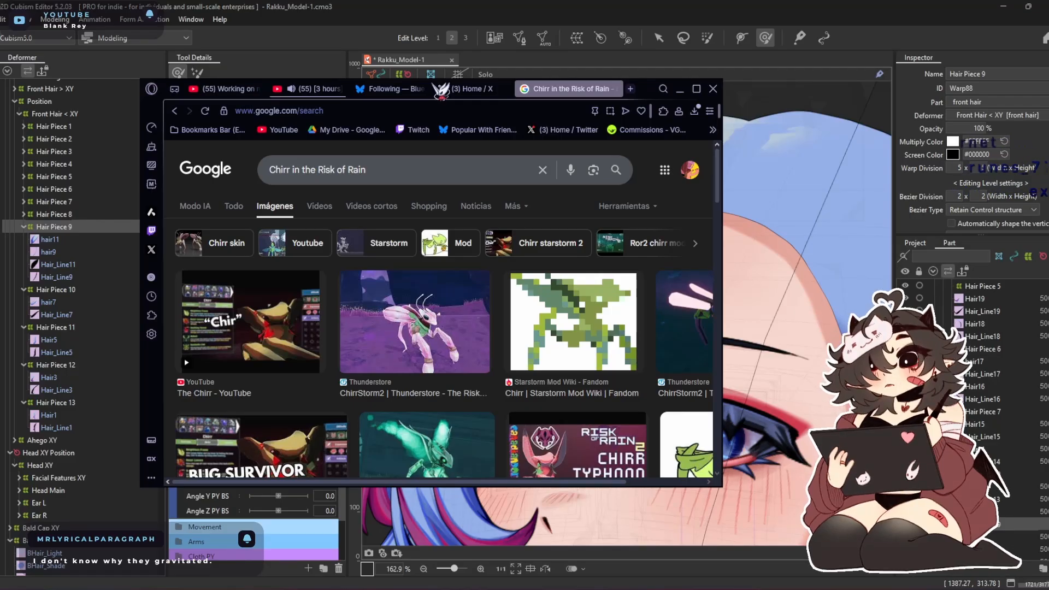
left_click_drag(441, 91, 413, 84)
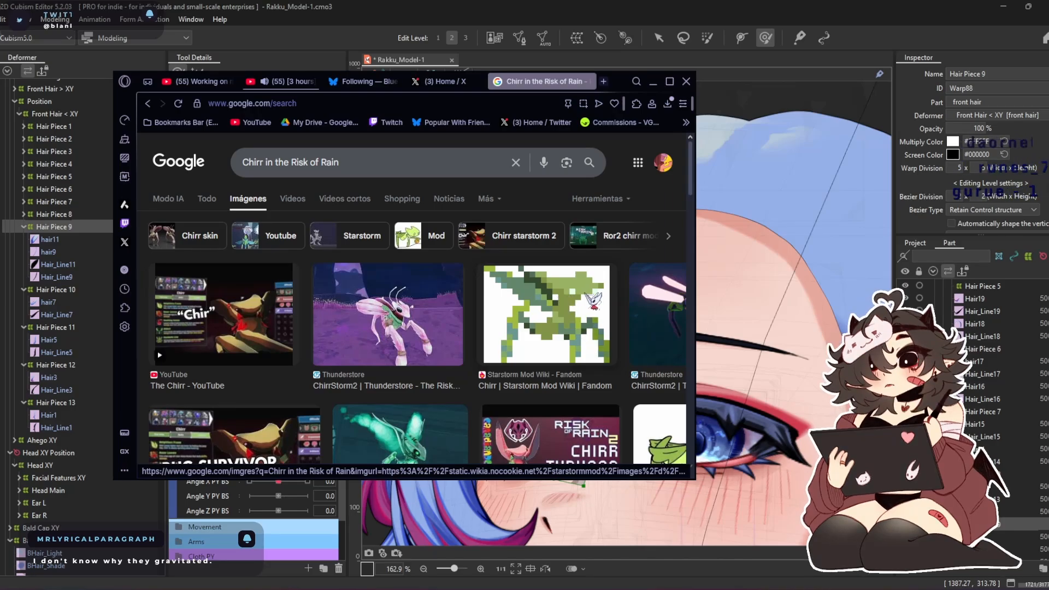
left_click(652, 82)
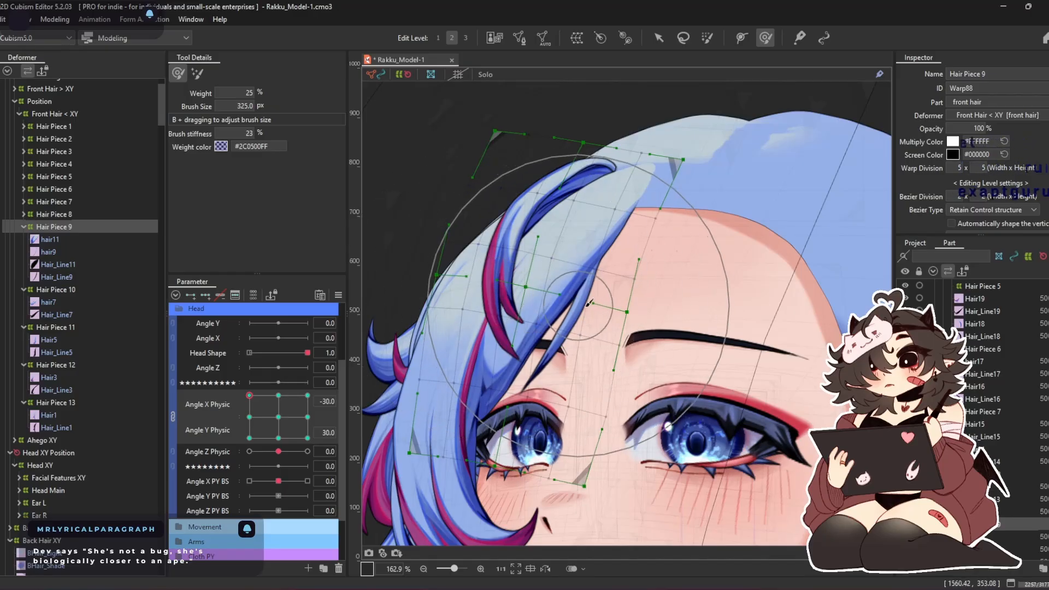
Shape the Hair Piece 9 warp at Angle X Physic 30 and Angle Y Physic 30, enlarging the deform brush to 389.5 px
left_click_drag(251, 397, 308, 395)
mouse_move(760, 305)
left_mouse_down()
mouse_move(712, 319)
mouse_move(711, 355)
mouse_move(752, 377)
left_mouse_up()
key("b")
left_click_drag(729, 332, 749, 334)
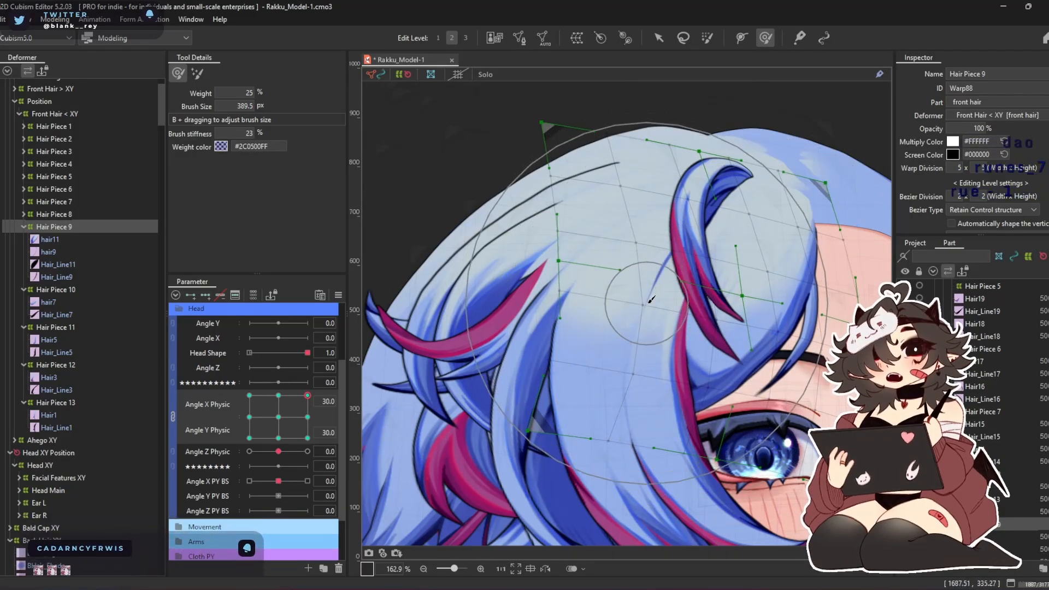
Shape the Hair Piece 9 warp at Angle X Physic 30 and Angle Y Physic -30 with the 389.5 px deform brush
mouse_move(307, 395)
left_mouse_down()
mouse_move(351, 466)
mouse_move(349, 516)
left_mouse_up()
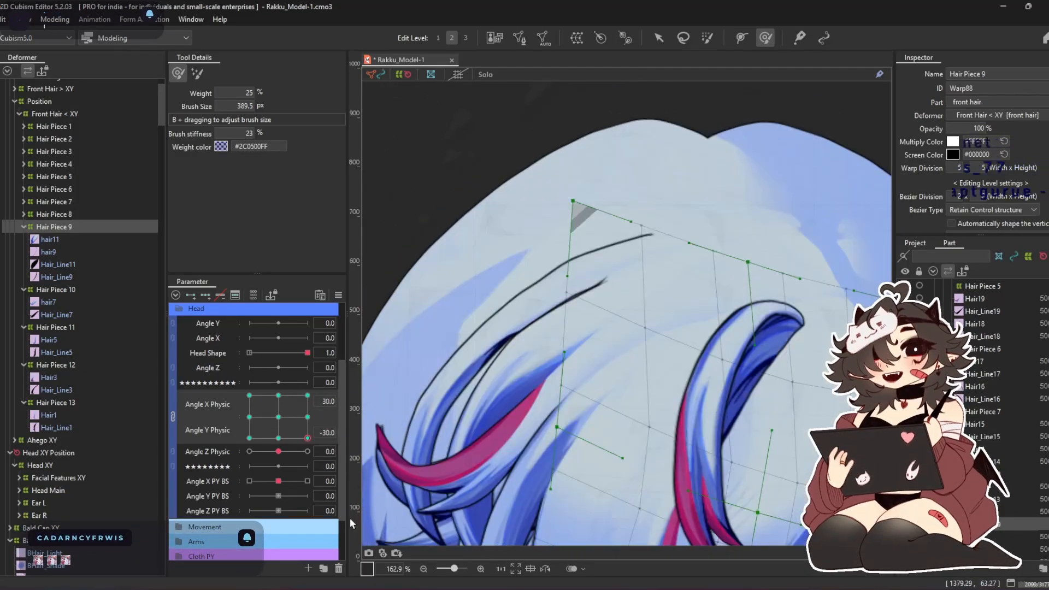
scroll(519, 358, "down", 2)
left_click_drag(534, 324, 487, 245)
left_click_drag(736, 248, 715, 252)
mouse_move(635, 409)
left_mouse_down()
mouse_move(625, 452)
mouse_move(573, 458)
left_mouse_up()
left_click_drag(687, 428, 624, 388)
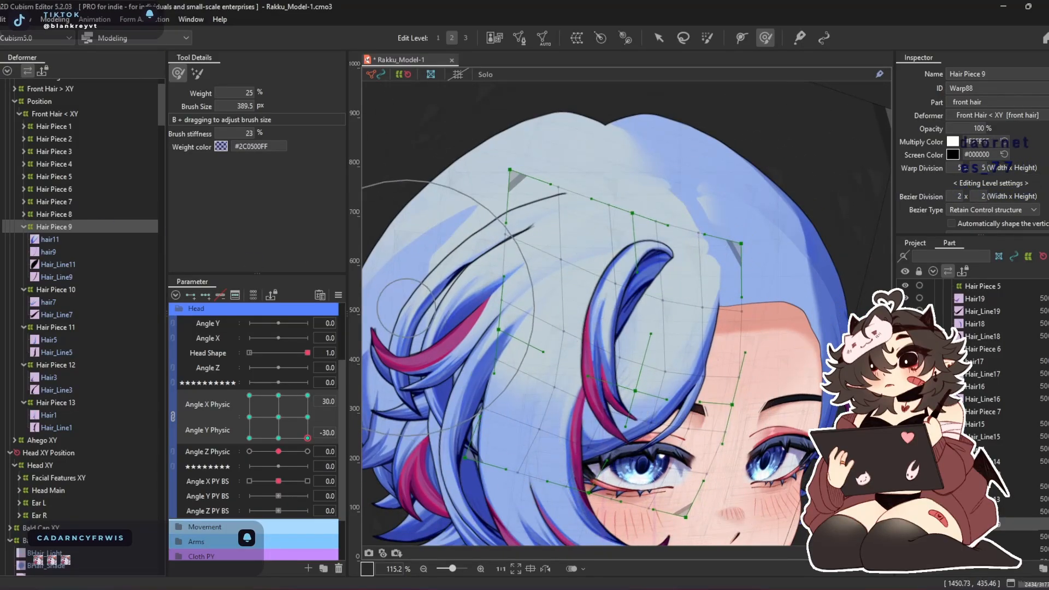
Adjust the Hair Piece 9 warp at Angle X Physic -30 and Angle Y Physic -30 with the 389.5 px deform brush
left_click(249, 437)
left_click_drag(523, 285, 598, 247)
left_click_drag(558, 483, 554, 460)
left_click_drag(487, 454, 476, 426)
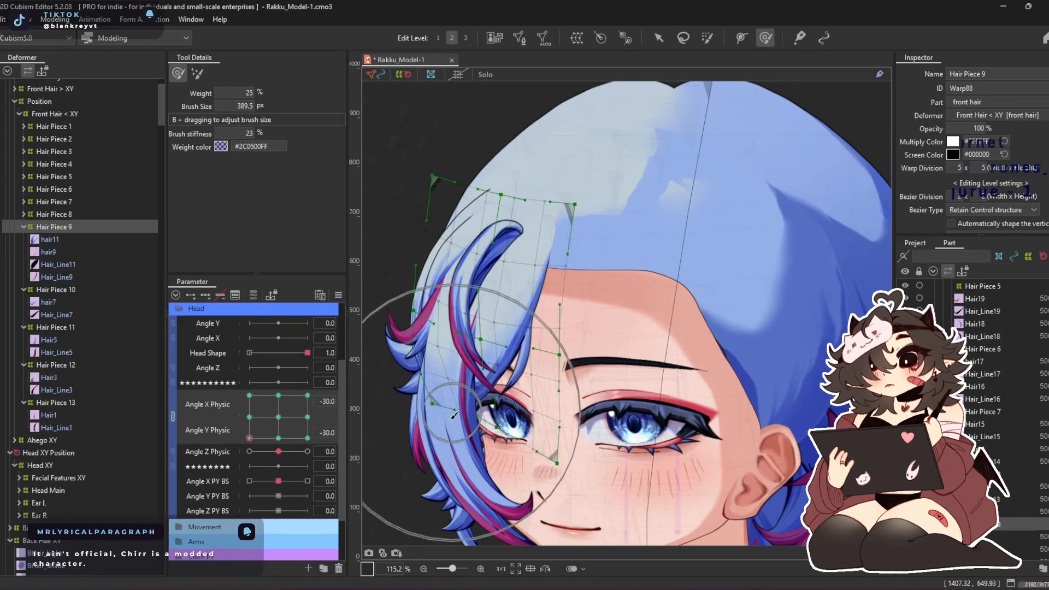
Refine the Hair Piece 9 warp at Angle X Physic -30 for Angle Y Physic 30 and -30, comparing it with the neutral pose
left_click(249, 395)
mouse_move(470, 312)
left_mouse_down()
mouse_move(468, 276)
mouse_move(457, 290)
left_mouse_up()
left_click(278, 418)
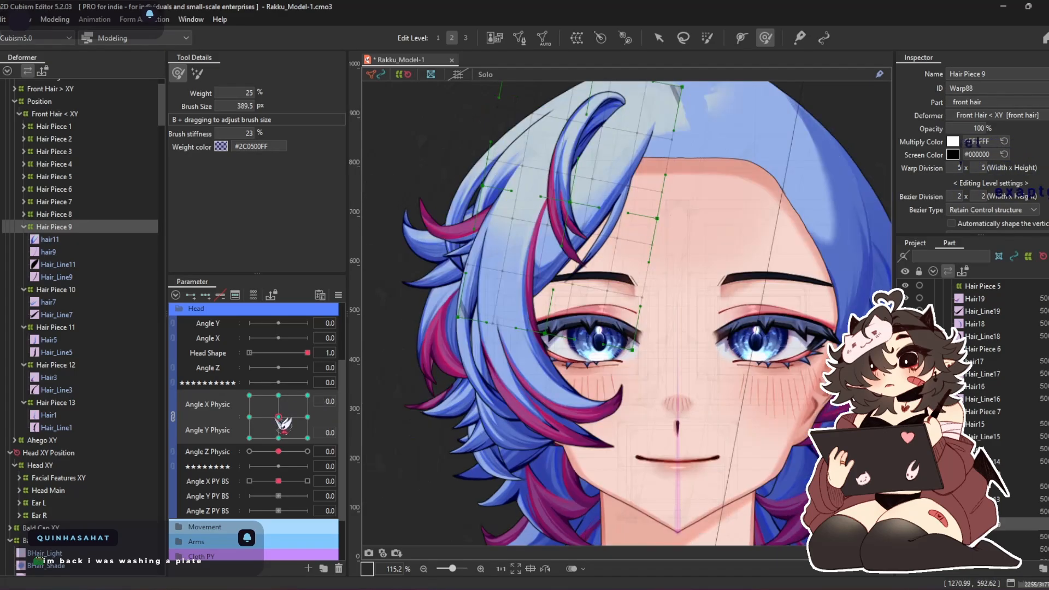
left_click(249, 395)
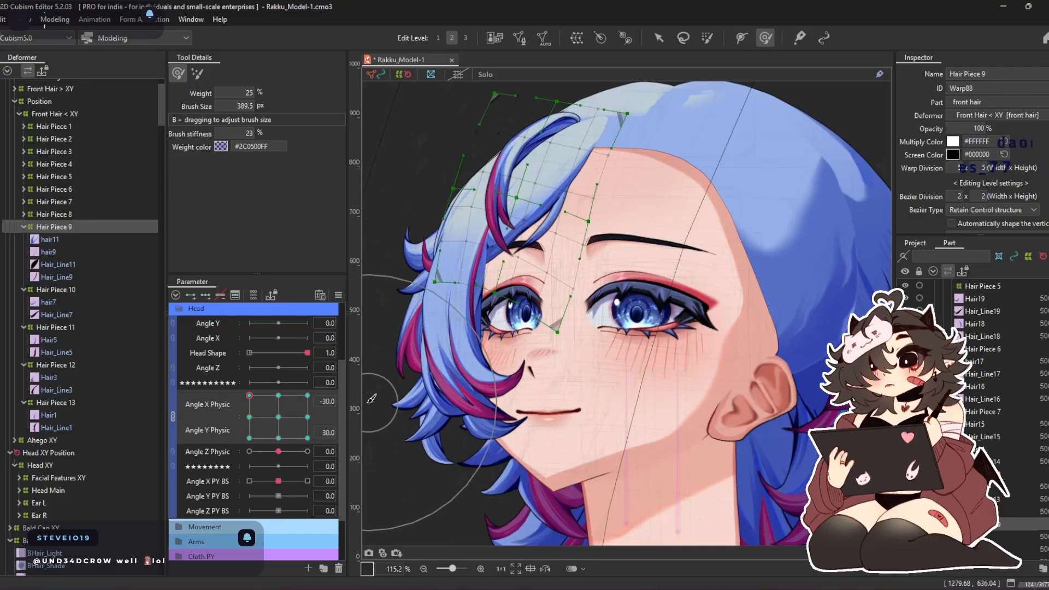
left_click_drag(249, 395, 249, 437)
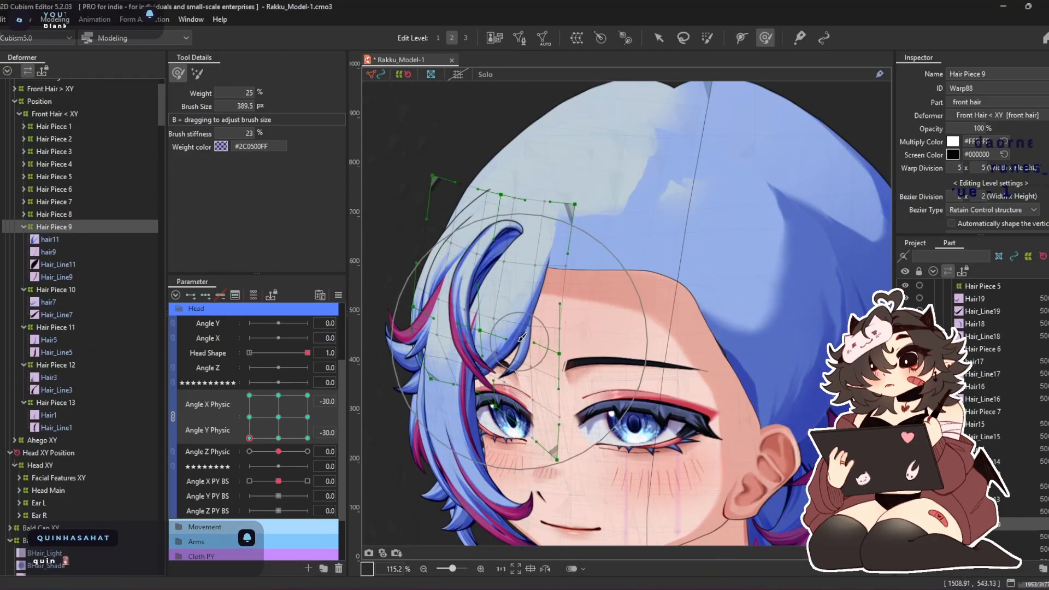
left_click_drag(522, 287, 492, 284)
Refine the Hair Piece 9 warp at Angle X Physic 30 and Angle Y Physic -30 with larger deform brushes of 582.3 and 799.3 px
left_click_drag(271, 431, 308, 438)
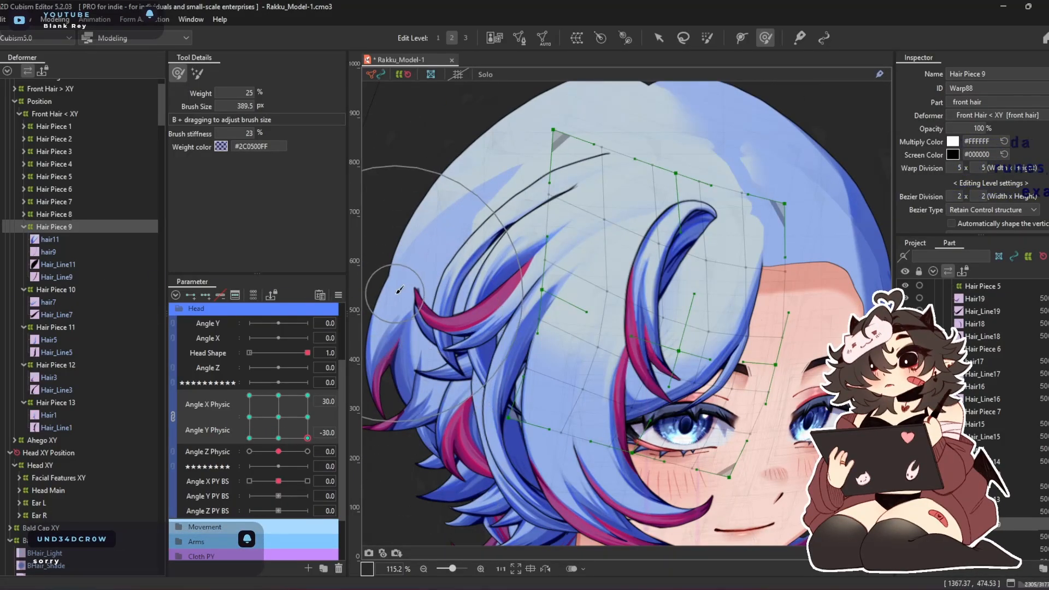
left_click_drag(713, 331, 656, 316)
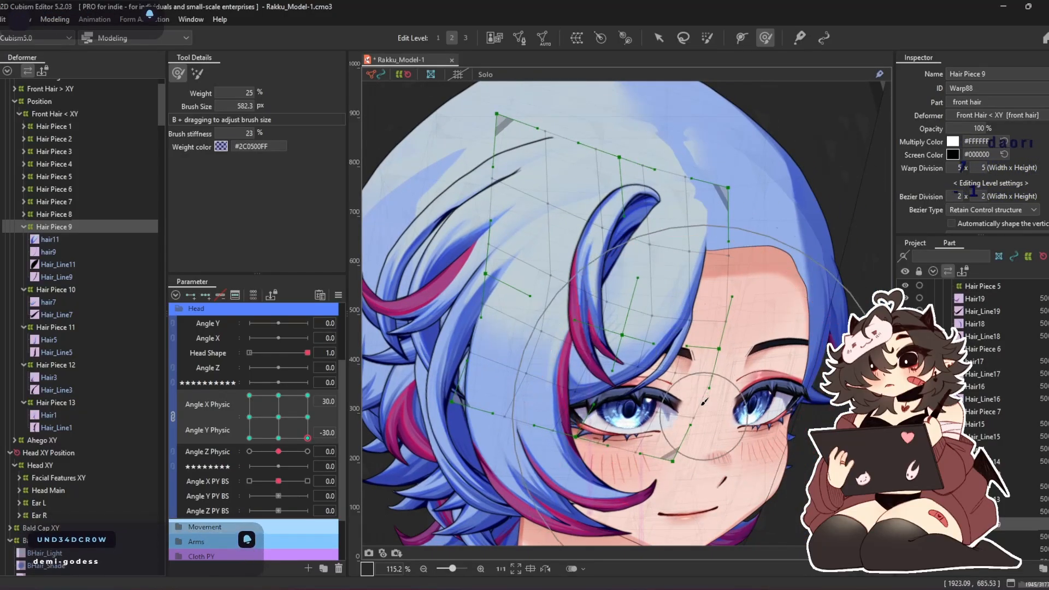
key("b")
left_click_drag(705, 435, 709, 440)
left_click_drag(555, 439, 571, 344)
left_click_drag(471, 427, 464, 356)
Shape the Hair Piece 9 warp at Angle X Physic 0 and Angle Y Physic 30 with deform brushes of 445.1 and 346.9 px
left_click_drag(307, 438, 308, 395)
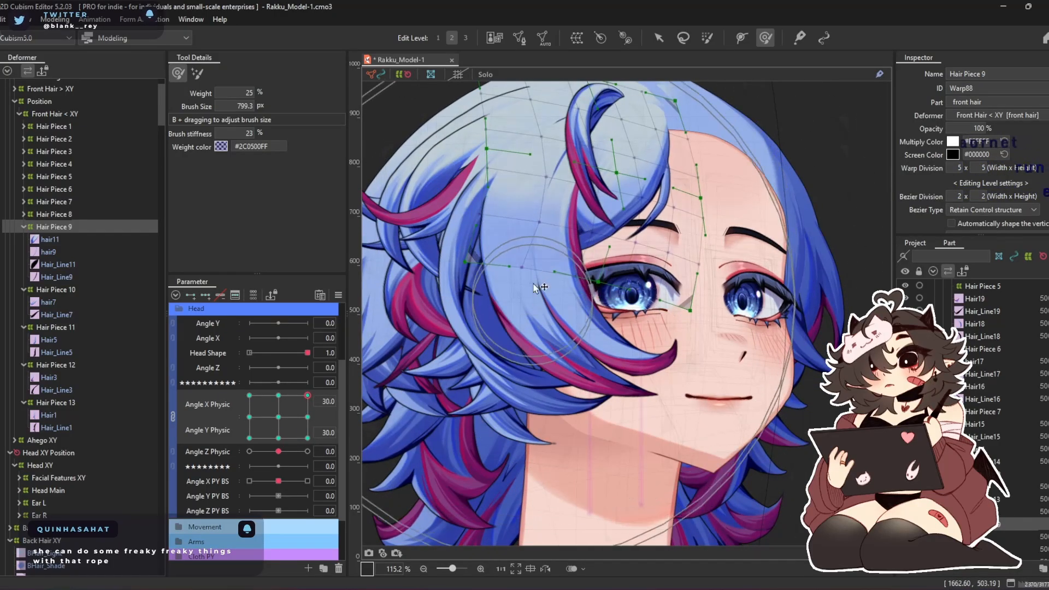
left_click_drag(307, 395, 285, 393)
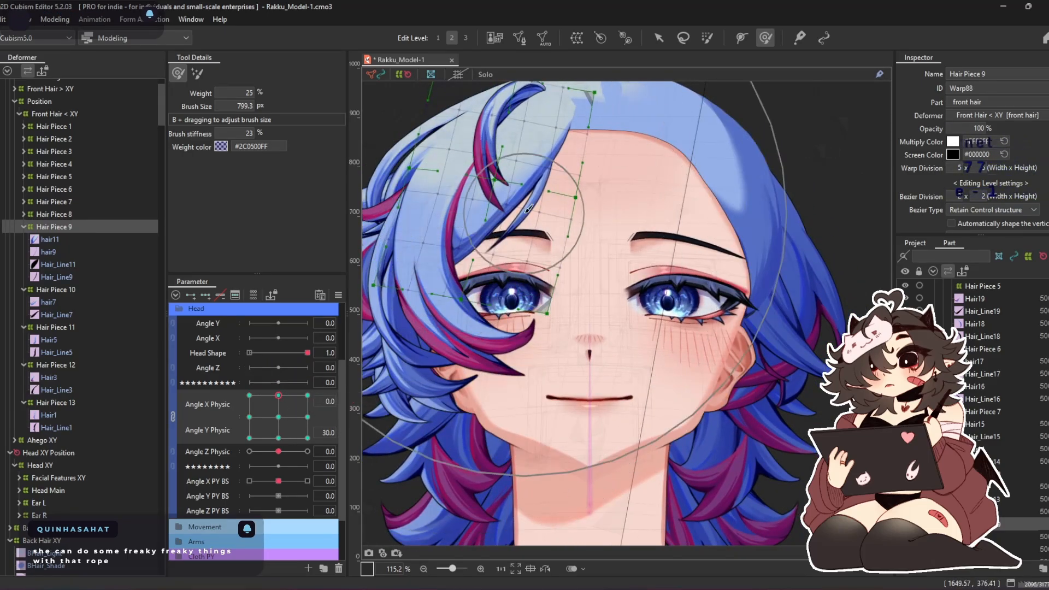
key("b")
left_click_drag(645, 191, 620, 184)
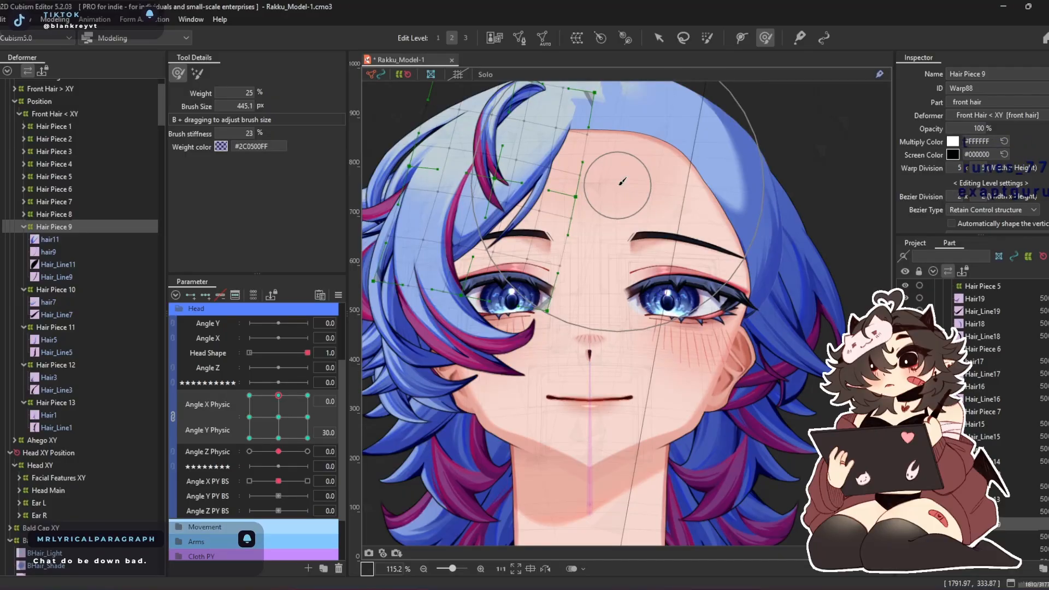
key("b")
left_click_drag(704, 241, 696, 240)
left_click_drag(593, 193, 595, 215)
Reset Angle X Physic and Angle Y Physic to 0 and collapse Hair Piece 9 and Hair Piece 10 in the deformer tree
left_click_drag(278, 395, 278, 417)
double_click(53, 229)
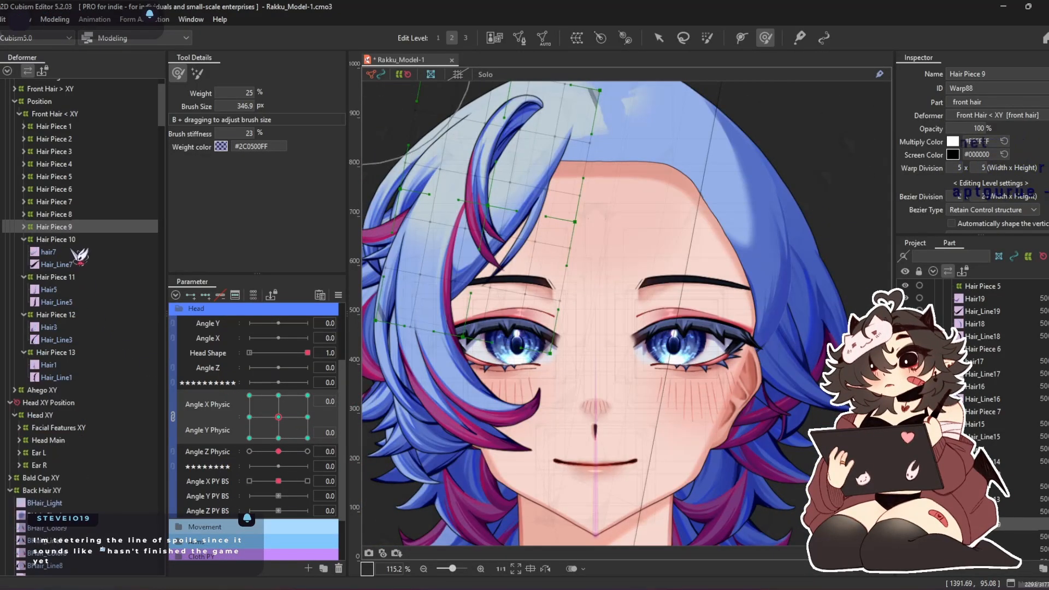
double_click(59, 241)
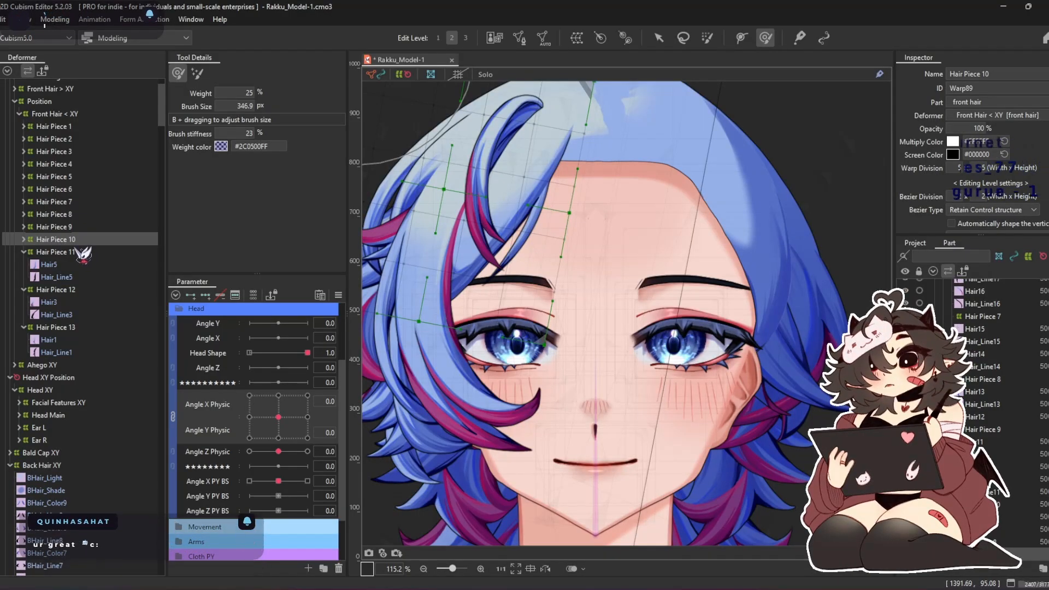
Add three keys each for Angle X Physic and Angle Y Physic to the Hair Piece 11 warp and set Angle X Physic to 30
left_click(77, 252)
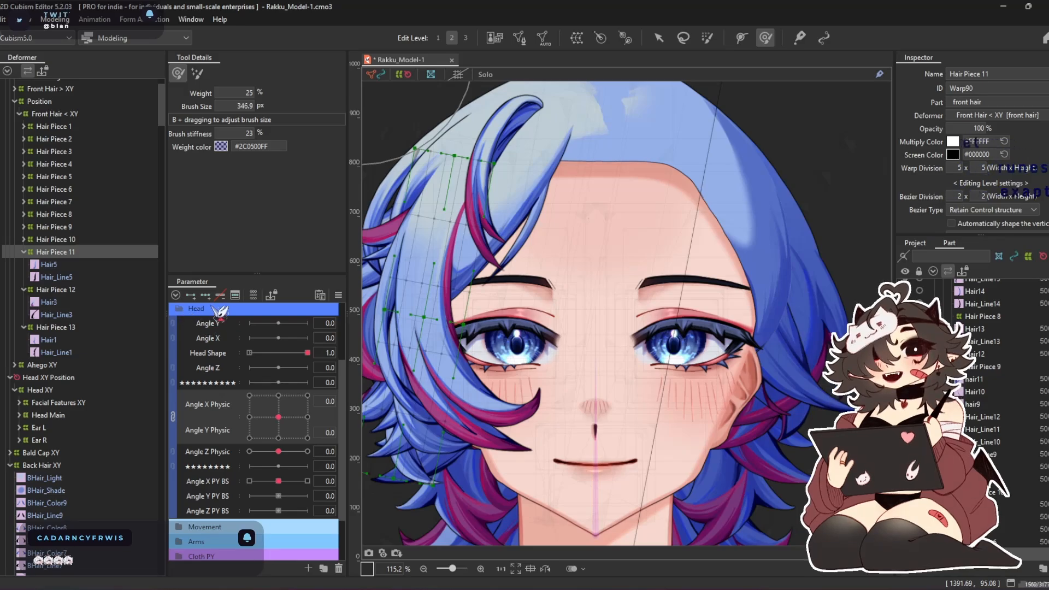
left_click(308, 417)
right_click(325, 424)
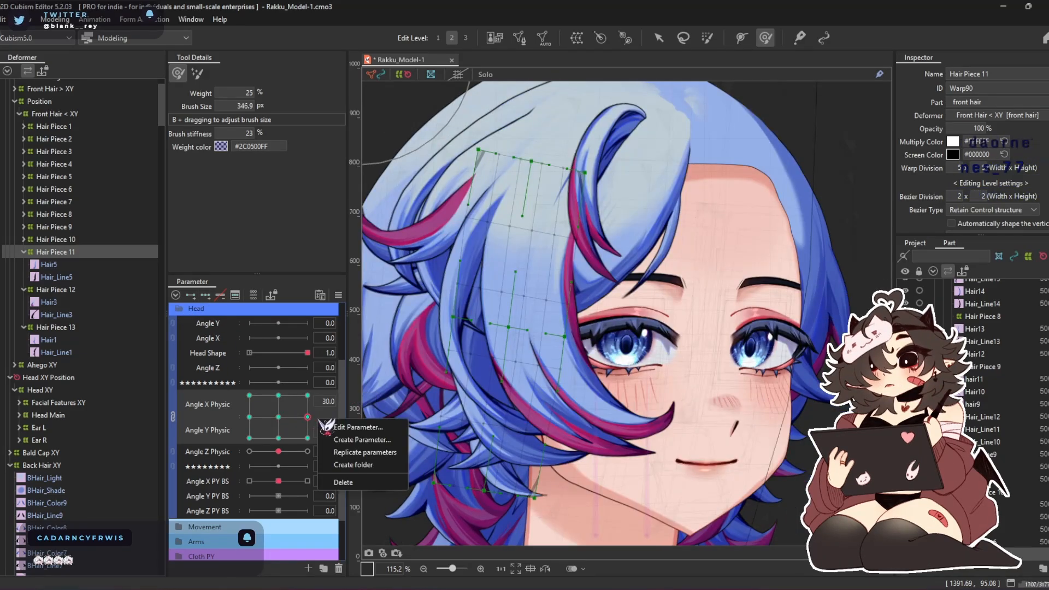
left_click(225, 436)
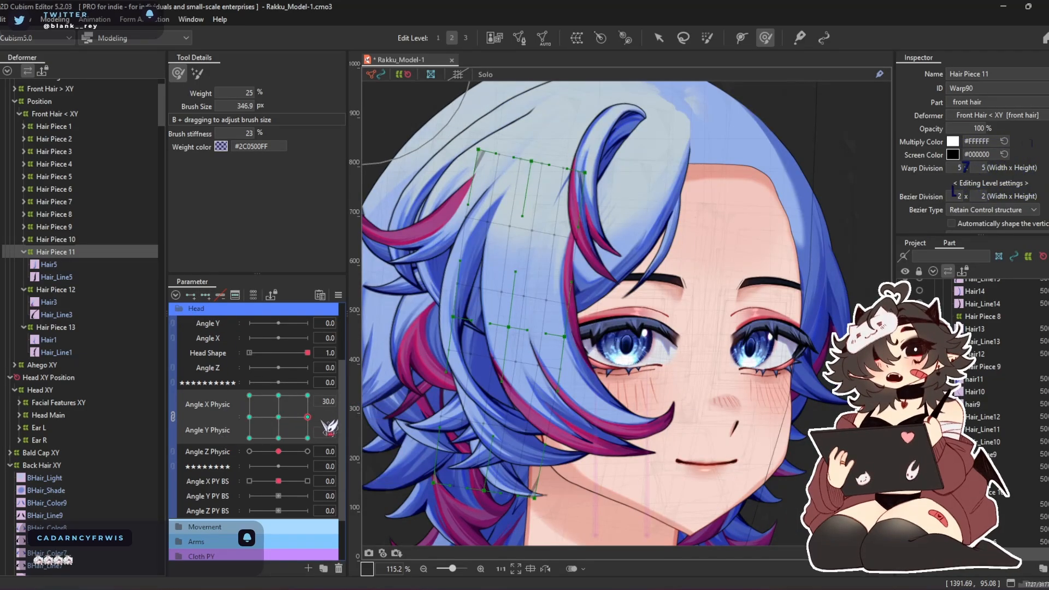
Shift the whole Hair Piece 11 warp outward at Angle X Physic 30 and shape it with the 597.9 px deform brush
key("b")
mouse_move(597, 303)
left_mouse_down()
mouse_move(602, 314)
mouse_move(517, 302)
left_mouse_up()
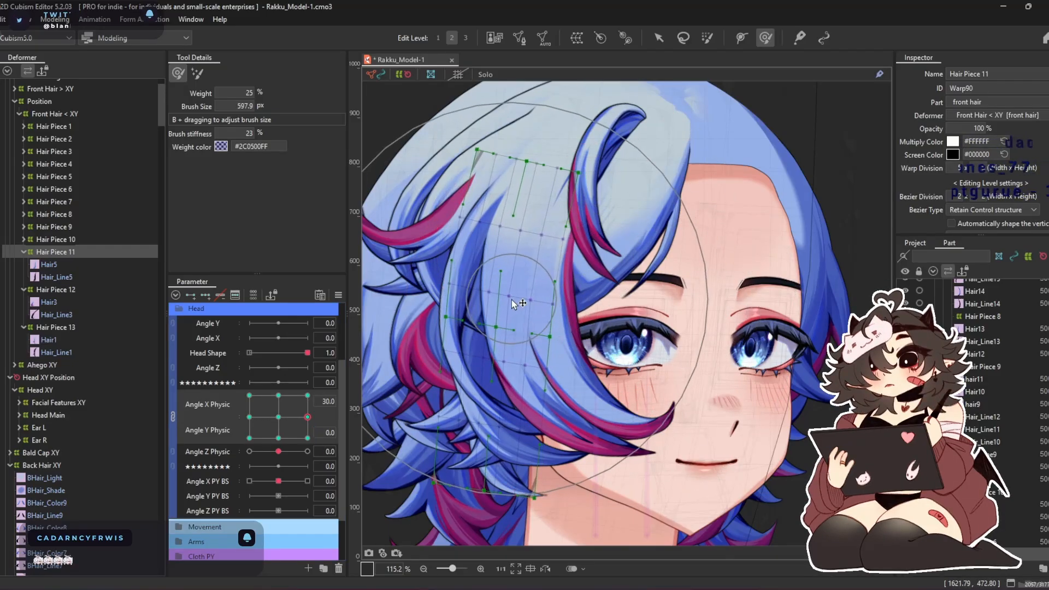
left_click(659, 39)
left_click_drag(527, 320, 467, 320)
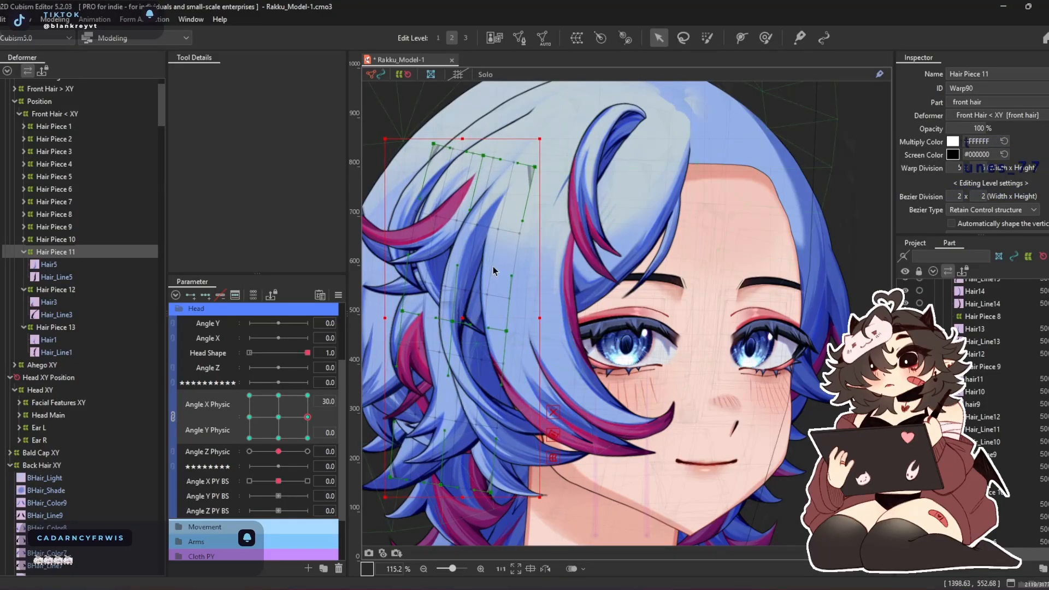
left_click(765, 38)
left_click_drag(626, 344, 713, 367)
left_click_drag(571, 463, 597, 456)
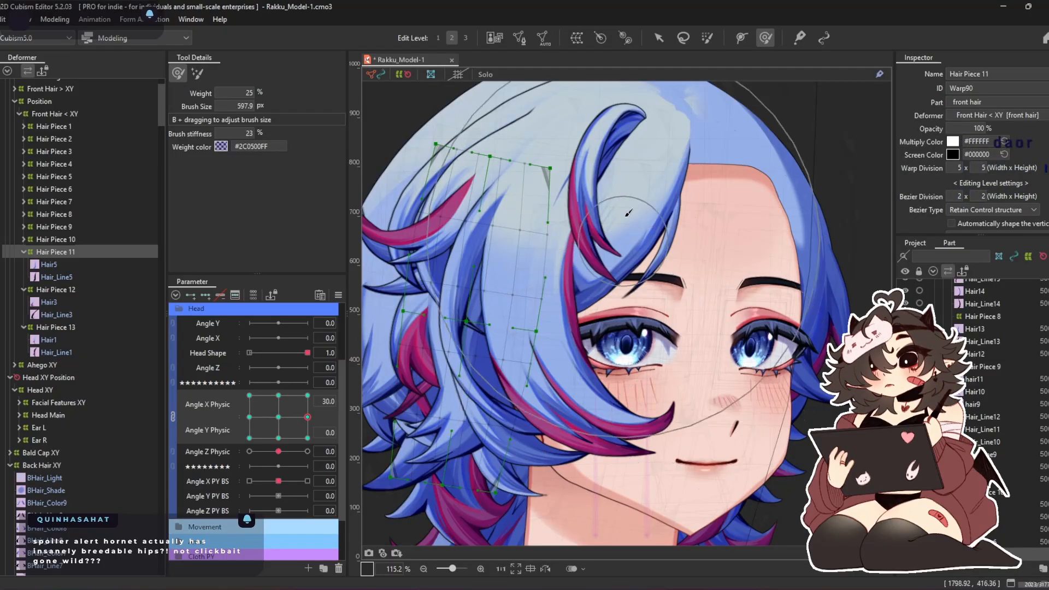
Shift the whole Hair Piece 11 warp outward at Angle X Physic -30 and shape it with a 561.4 px deform brush
scroll(547, 418, "left", 1)
left_click(250, 416)
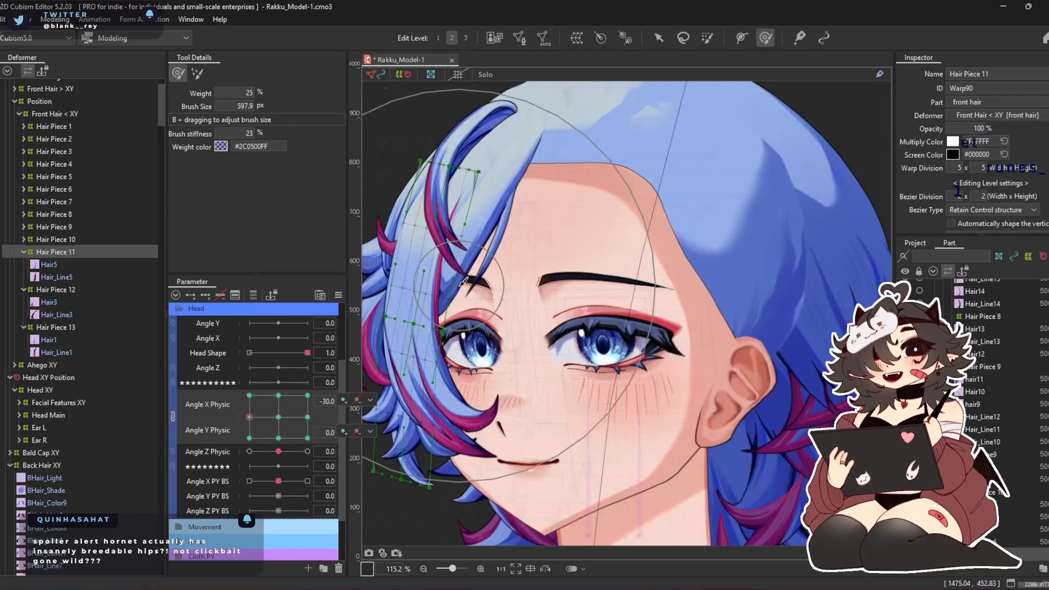
left_click_drag(461, 125, 506, 127)
left_click(658, 37)
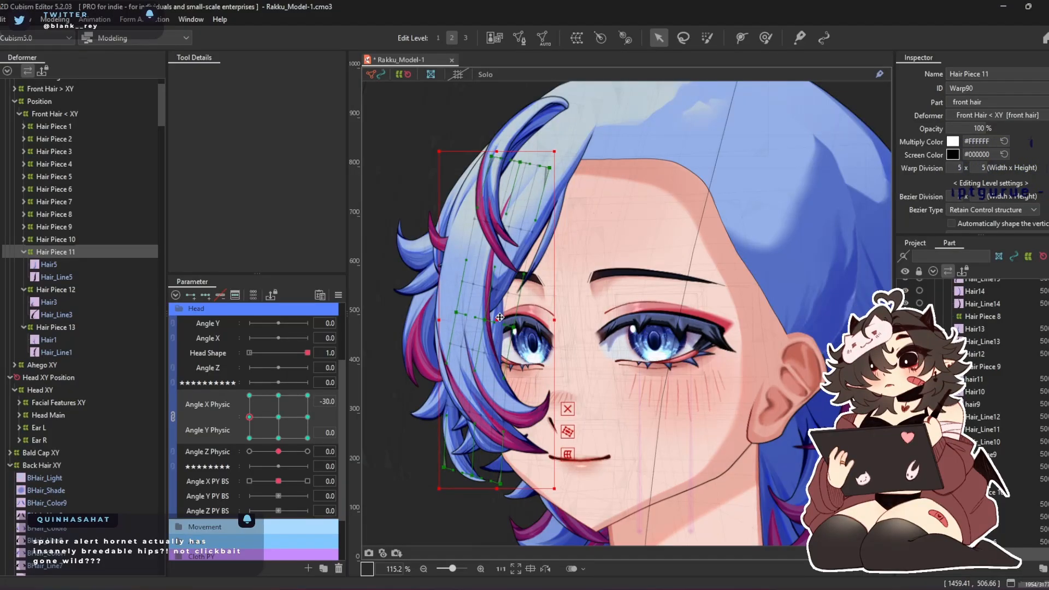
left_click_drag(500, 317, 485, 314)
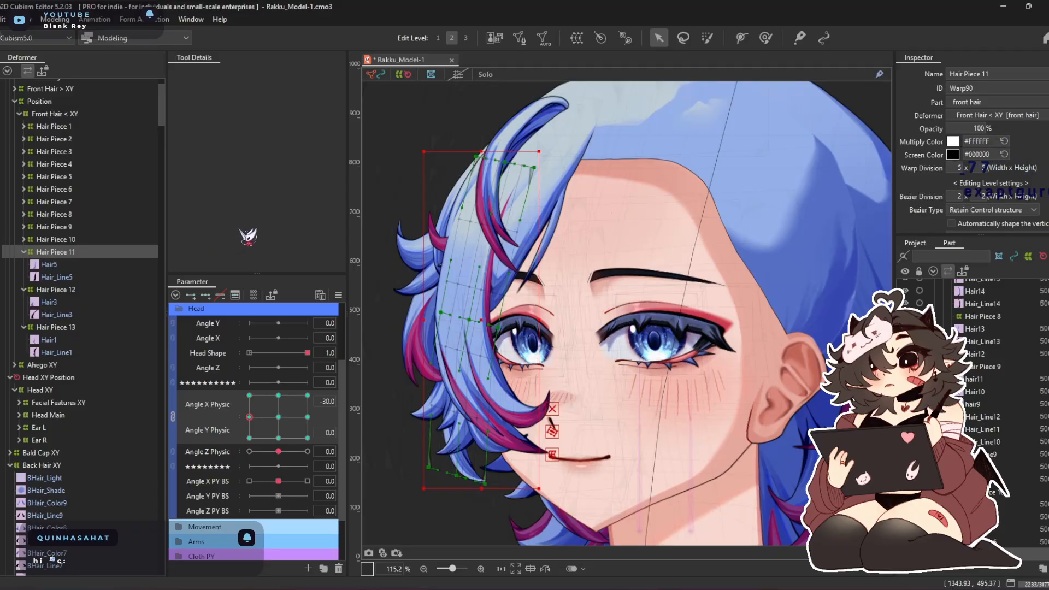
left_click(766, 37)
left_click_drag(548, 315, 574, 323)
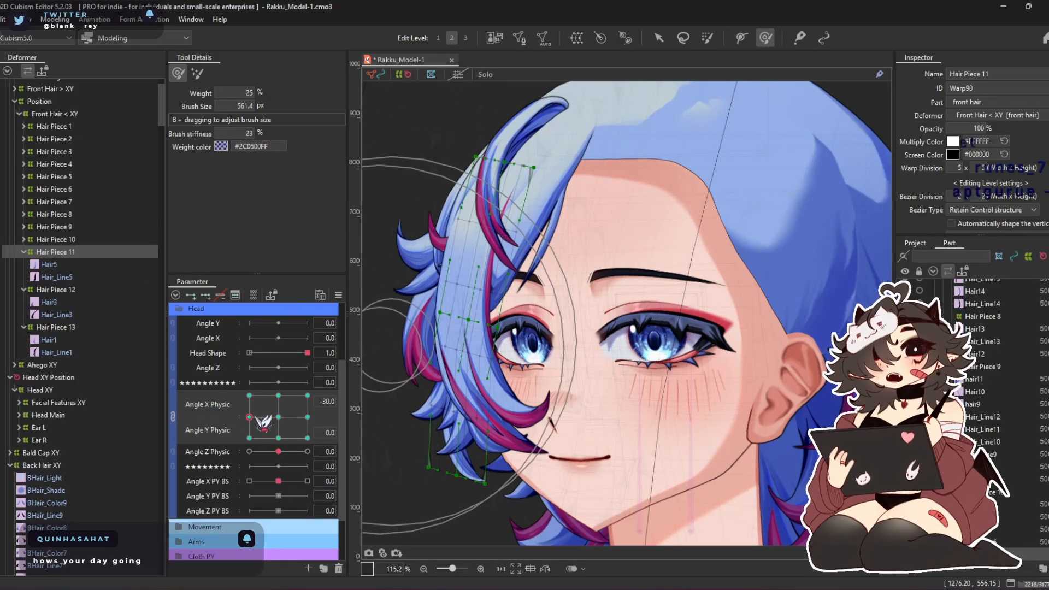
Shape the Hair Piece 11 warp at Angle X Physic 0 and Angle Y Physic 30 with deform brushes of 634.4, 646.5 and 509.3 px
left_click(278, 395)
key("b")
left_click_drag(502, 289, 510, 335)
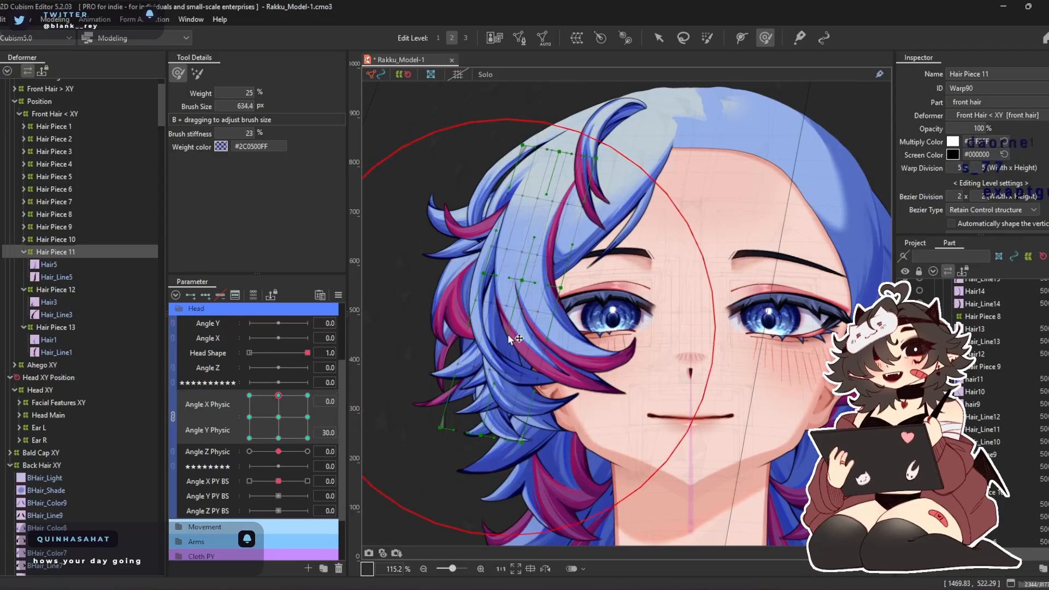
left_click_drag(517, 397, 554, 432)
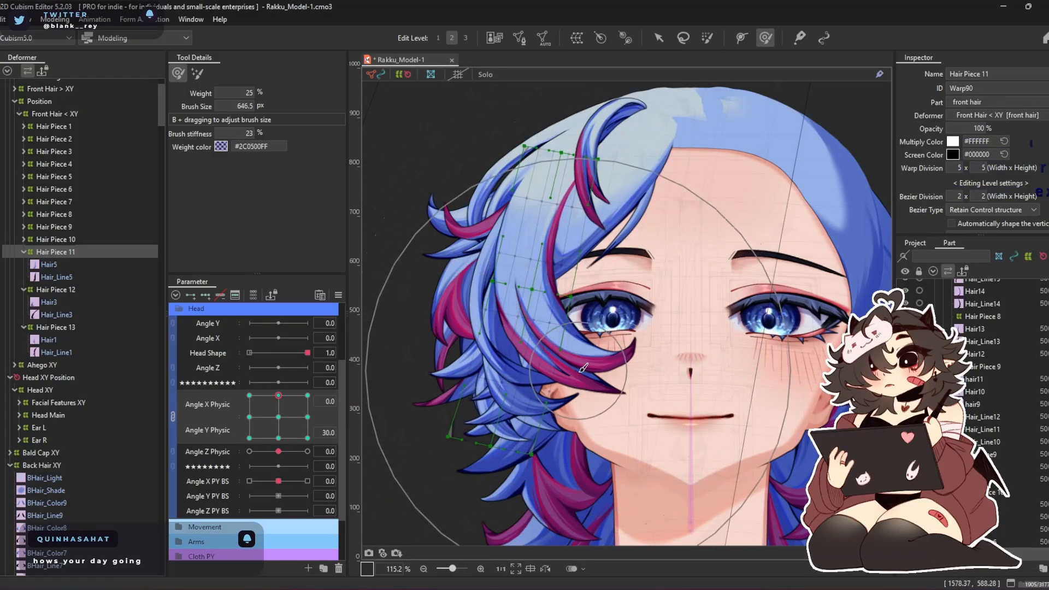
left_click_drag(494, 244, 486, 242)
key("b")
left_click_drag(612, 340, 603, 334)
key("b")
left_click_drag(632, 387, 629, 345)
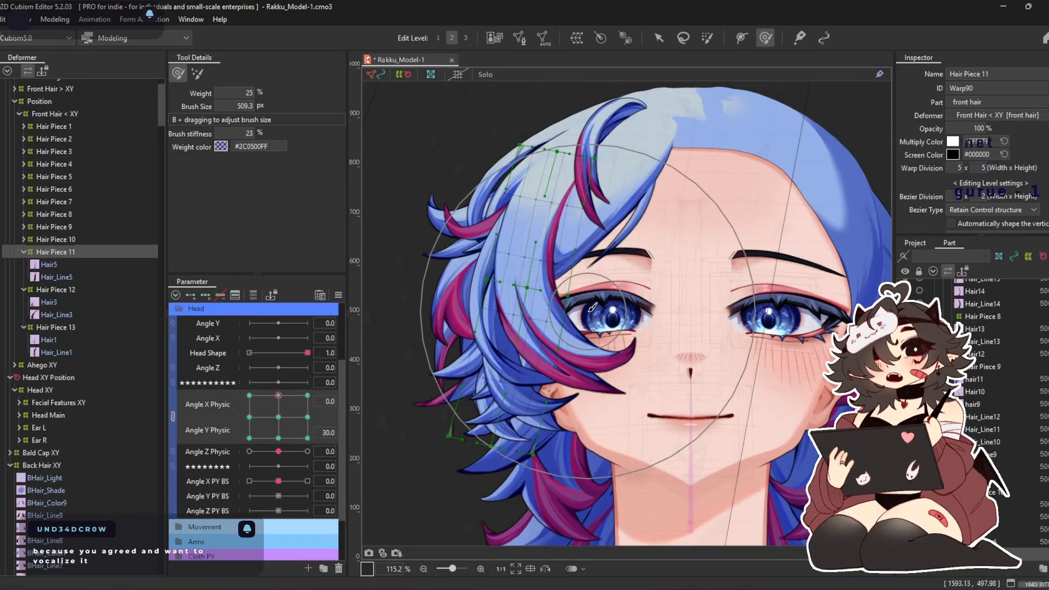
Shape the Hair Piece 11 warp at Angle X Physic 0 and Angle Y Physic -30 with deform brushes of 693.4, 395.6 and 459.8 px
left_click(278, 438)
left_click_drag(449, 331, 474, 219)
left_click_drag(568, 345, 575, 361)
left_click_drag(531, 450, 486, 432)
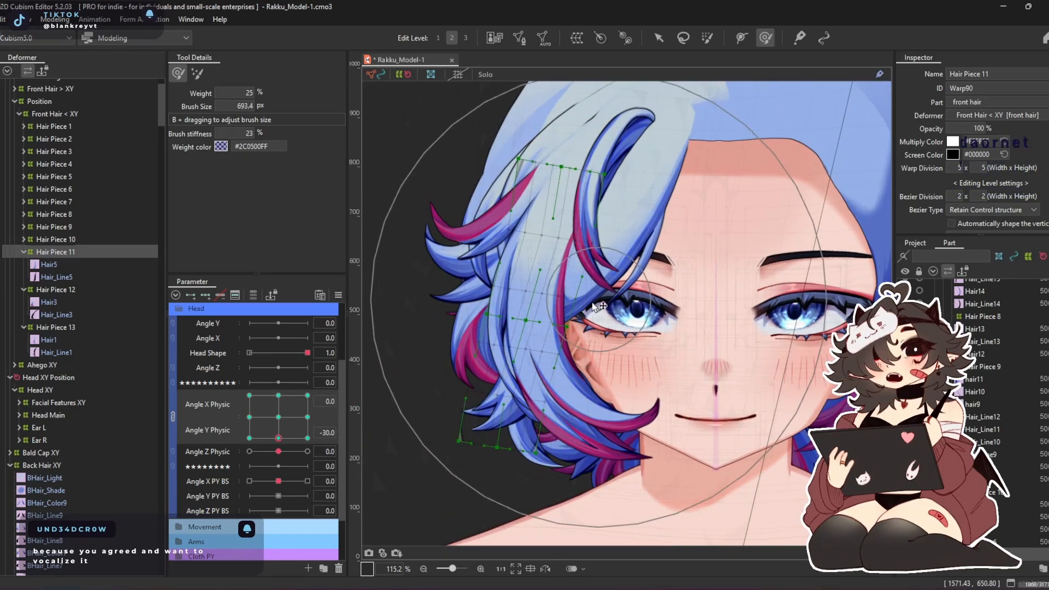
left_click_drag(563, 300, 549, 294)
mouse_move(602, 463)
left_mouse_down()
mouse_move(570, 360)
mouse_move(641, 484)
mouse_move(605, 331)
mouse_move(604, 435)
left_mouse_up()
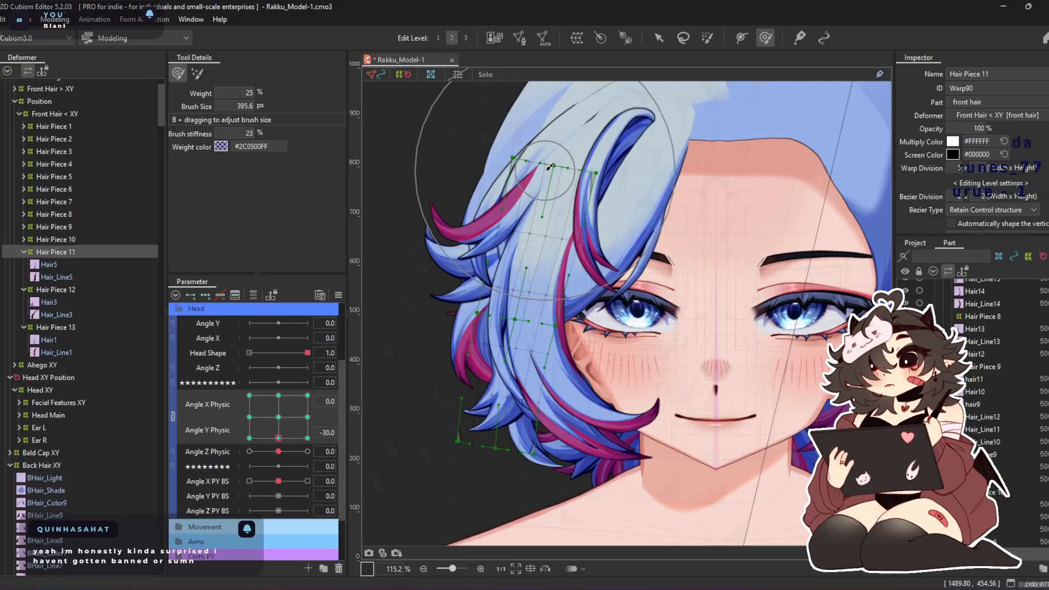
left_click_drag(582, 328, 617, 337)
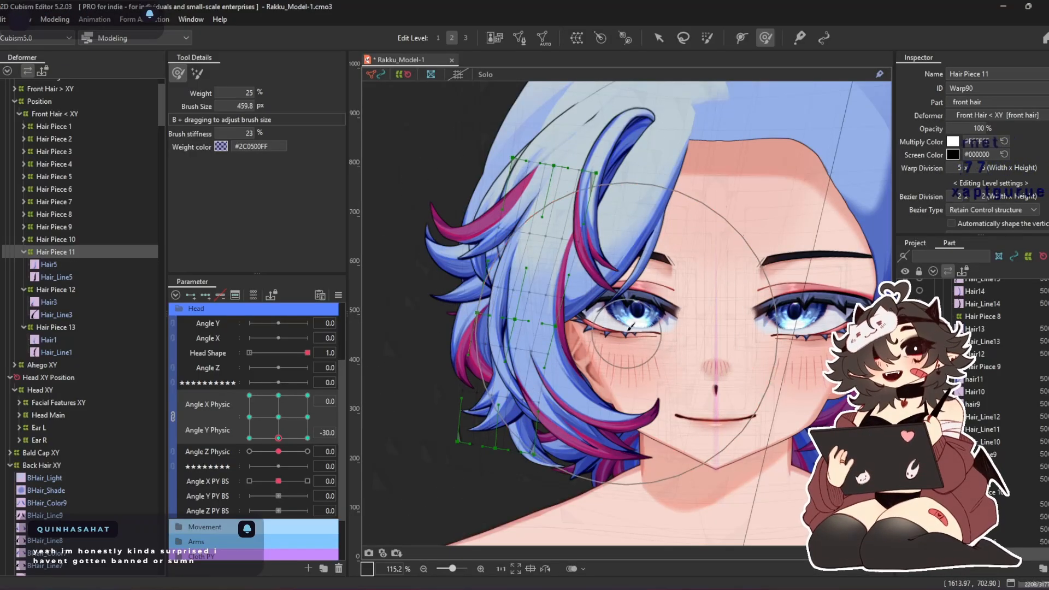
Synthesize the Angle X Physic and Angle Y Physic corners for the Hair Piece 11 warp
left_click(338, 295)
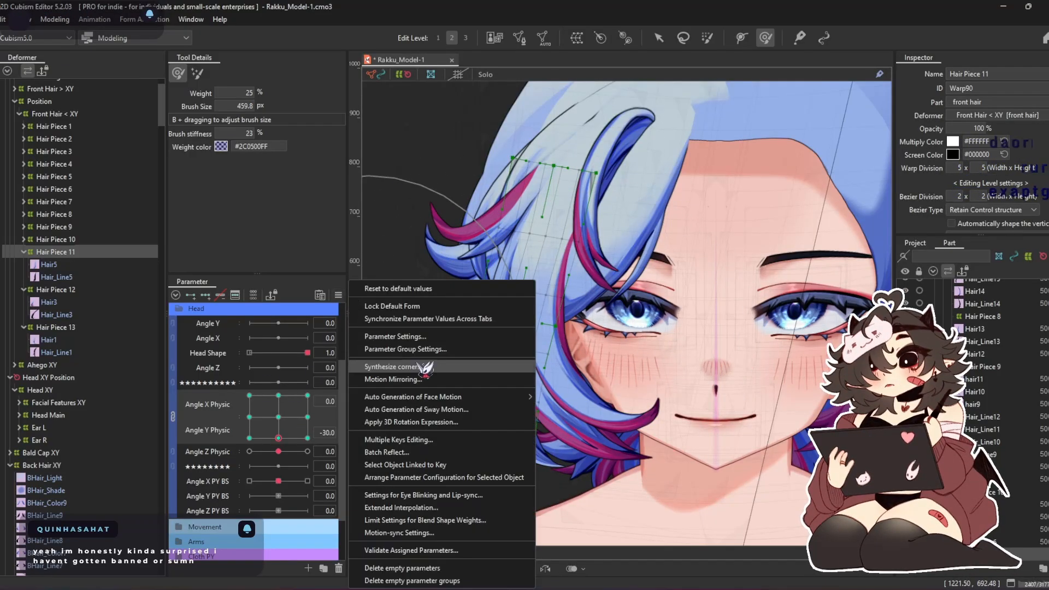
left_click(421, 365)
left_click(496, 405)
Adjust the Hair Piece 11 warp at Angle X Physic -30 and Angle Y Physic 30 with a 524.9 px deform brush
left_click(278, 417)
left_click_drag(289, 422, 249, 438)
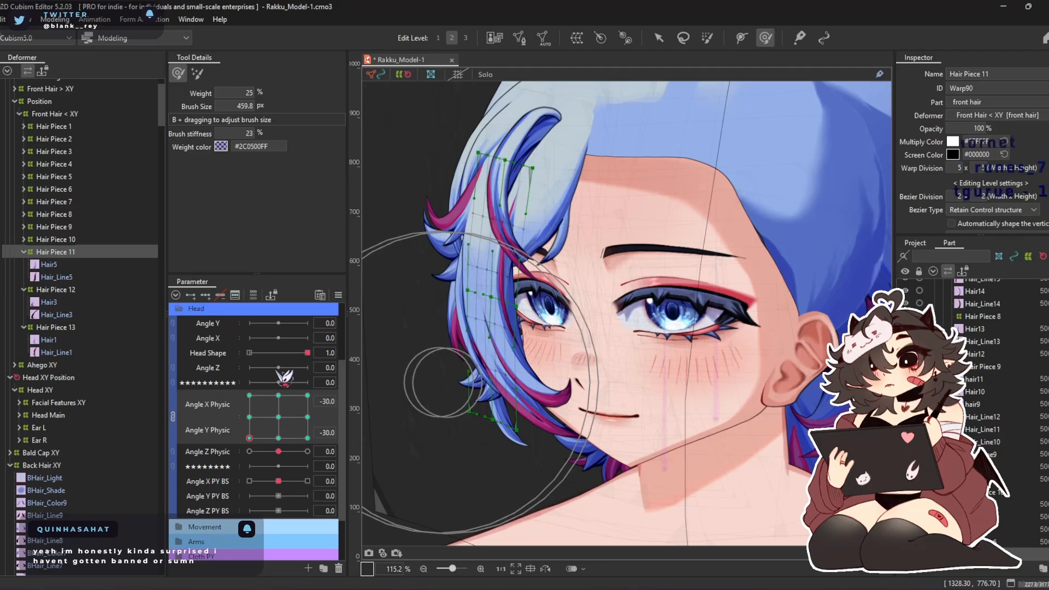
left_click_drag(249, 438, 249, 395)
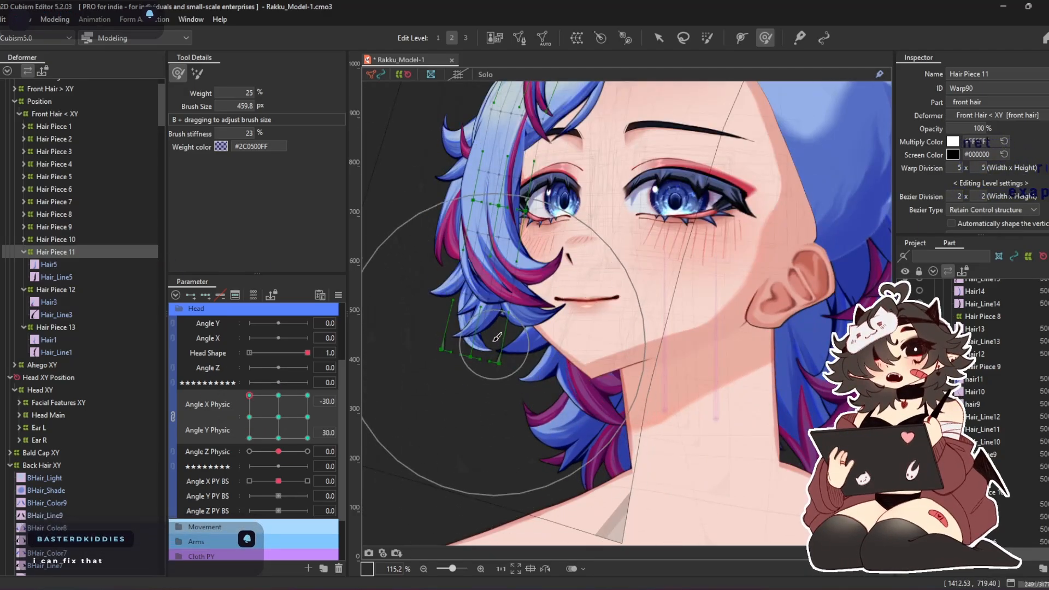
key("b")
mouse_move(476, 346)
left_mouse_down()
mouse_move(514, 335)
mouse_move(527, 313)
left_mouse_up()
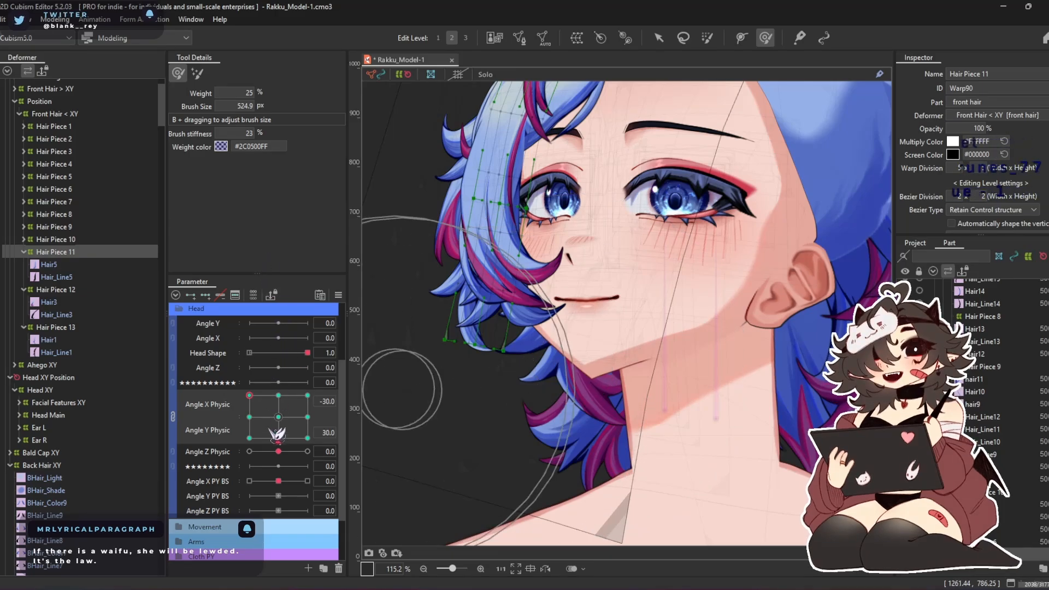
Adjust the Hair Piece 11 warp at Angle X Physic 30 and Angle Y Physic 30 with a 524.9 px deform brush
left_click_drag(249, 395, 307, 395)
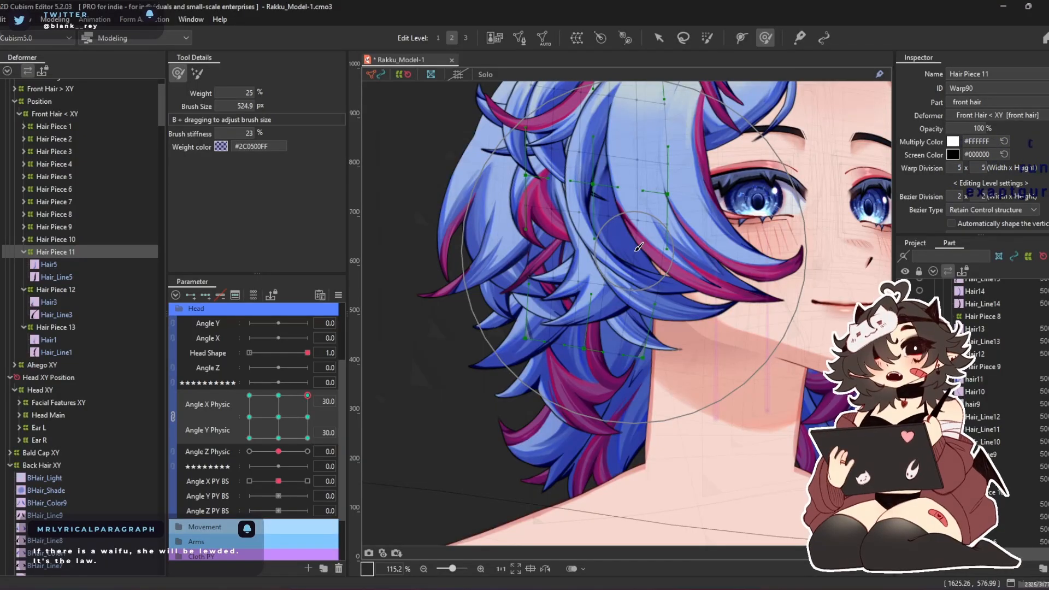
left_click_drag(704, 223, 764, 224)
left_click_drag(563, 275, 573, 277)
mouse_move(552, 157)
left_mouse_down()
mouse_move(516, 174)
mouse_move(534, 191)
left_mouse_up()
left_click_drag(717, 248, 697, 254)
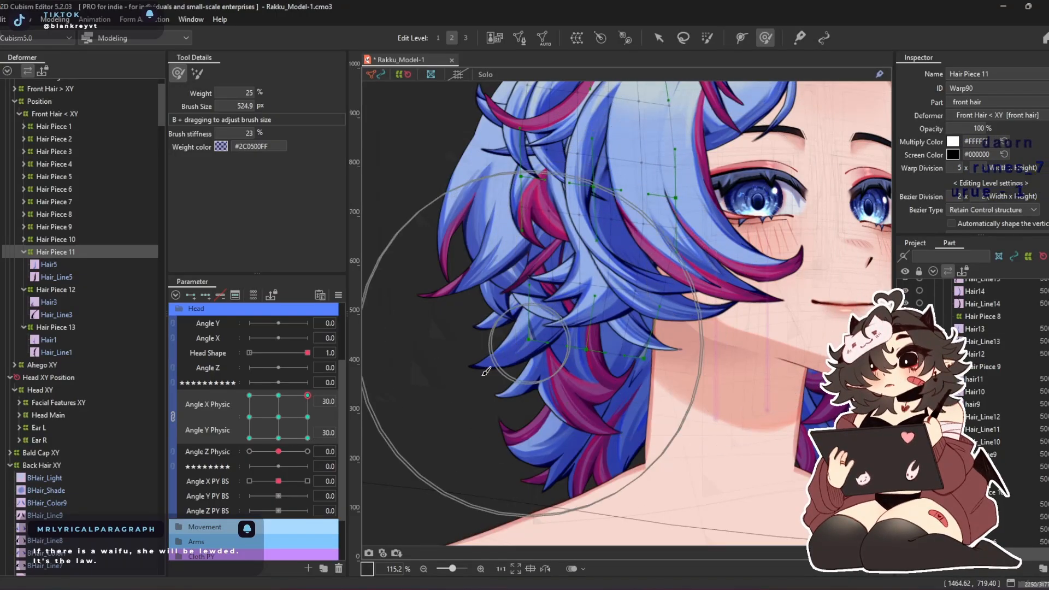
Adjust the Hair Piece 11 warp at Angle X Physic 30 and Angle Y Physic -30 with a 524.9 px deform brush
left_click(308, 438)
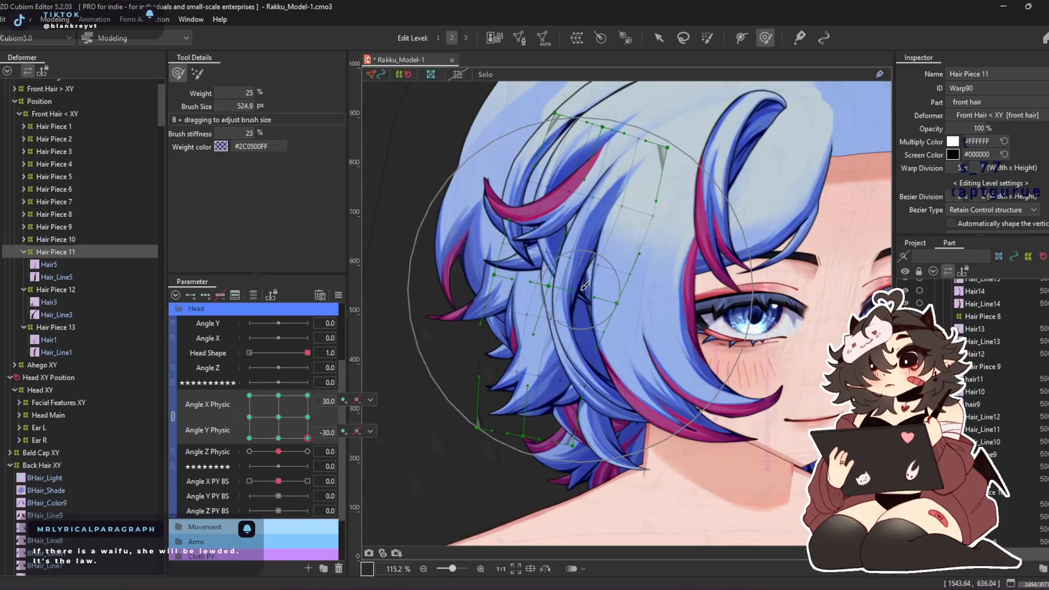
left_click_drag(500, 473, 563, 350)
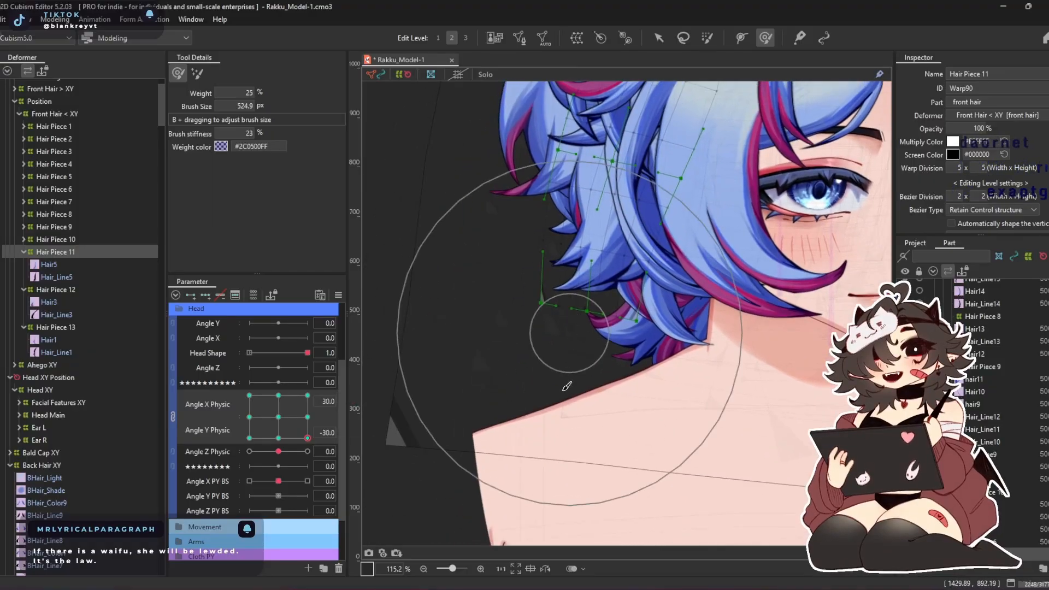
mouse_move(550, 407)
left_mouse_down()
mouse_move(485, 397)
mouse_move(442, 355)
mouse_move(417, 315)
left_mouse_up()
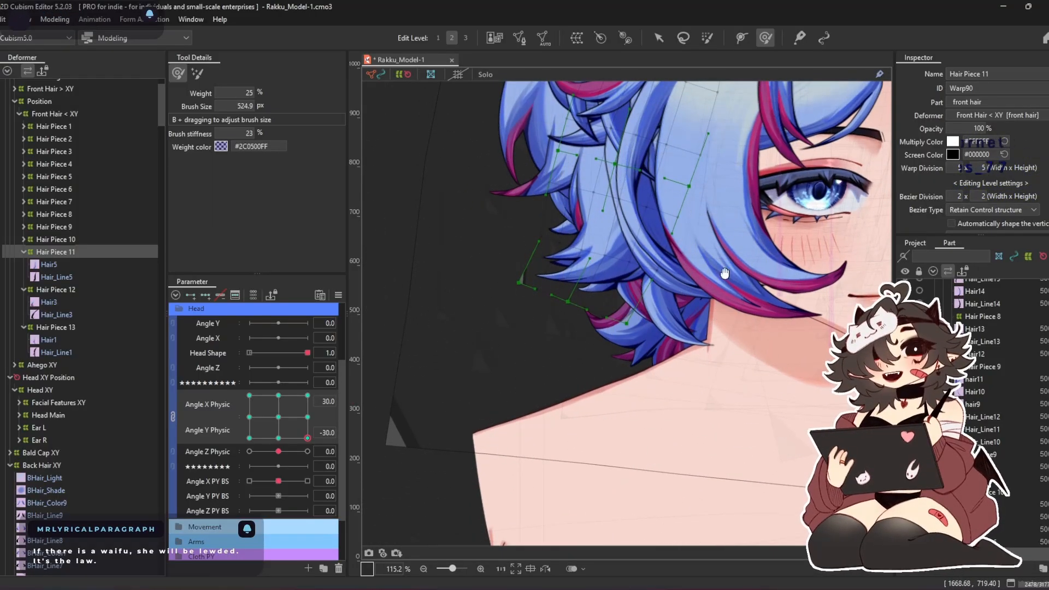
scroll(732, 224, "up", 3)
left_click_drag(754, 211, 727, 160)
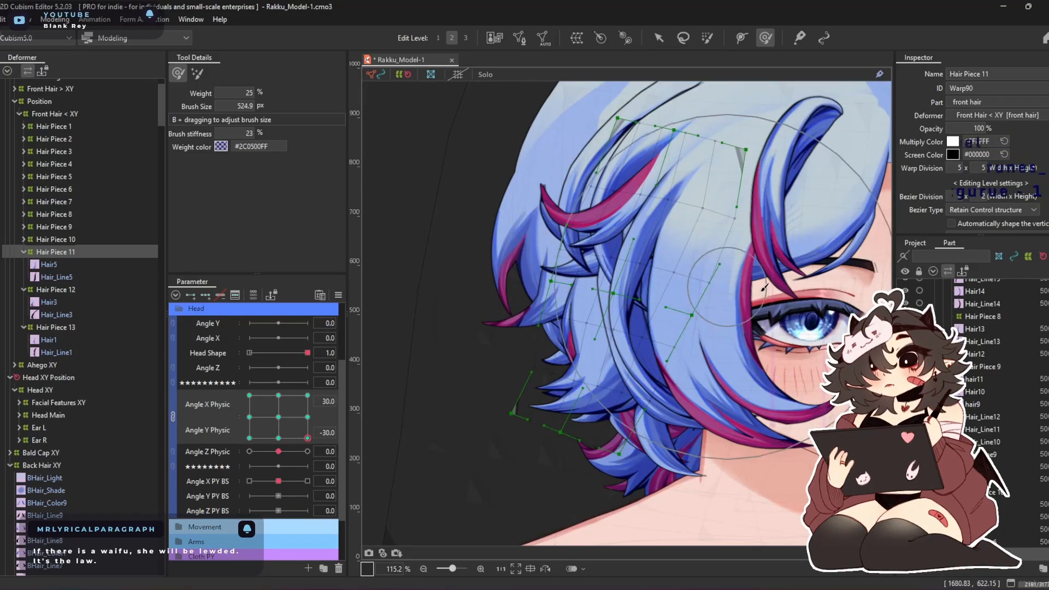
Check the Hair Piece 11 motion across the Angle X Physic and Angle Y Physic range, and return both parameters to 0
left_click_drag(307, 438, 249, 438)
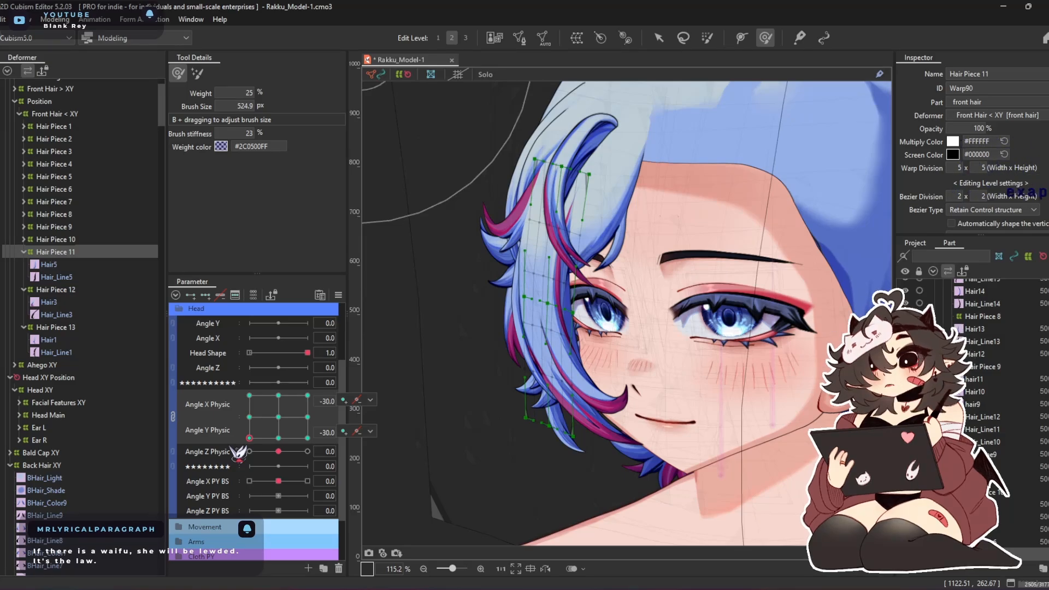
mouse_move(249, 438)
left_mouse_down()
mouse_move(283, 328)
mouse_move(351, 461)
mouse_move(127, 453)
mouse_move(286, 322)
mouse_move(328, 426)
mouse_move(299, 324)
mouse_move(346, 394)
mouse_move(346, 452)
left_mouse_up()
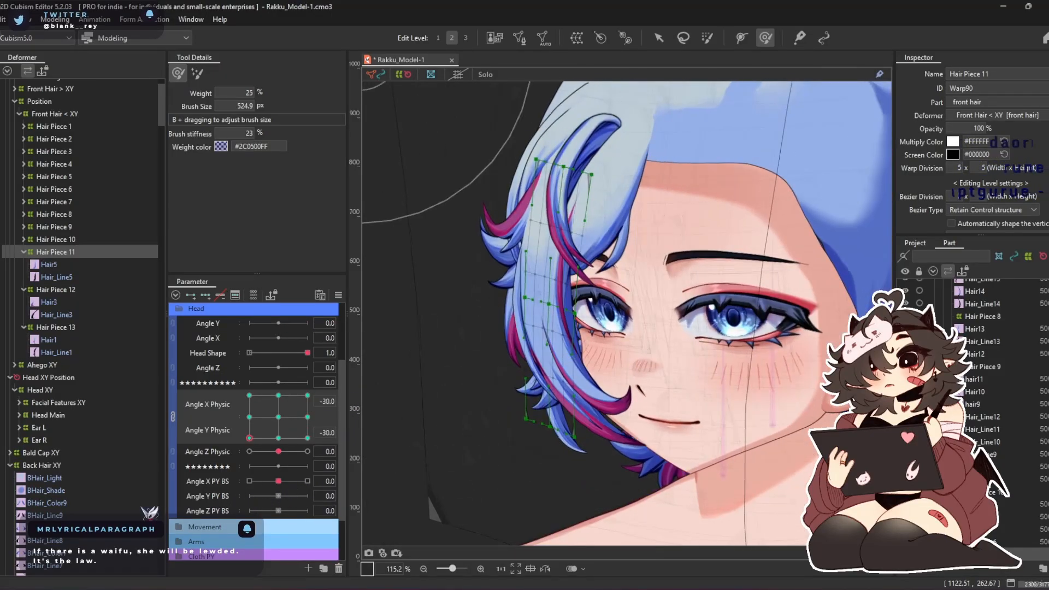
mouse_move(228, 497)
left_mouse_down()
mouse_move(190, 494)
mouse_move(340, 351)
mouse_move(281, 406)
mouse_move(247, 404)
left_mouse_up()
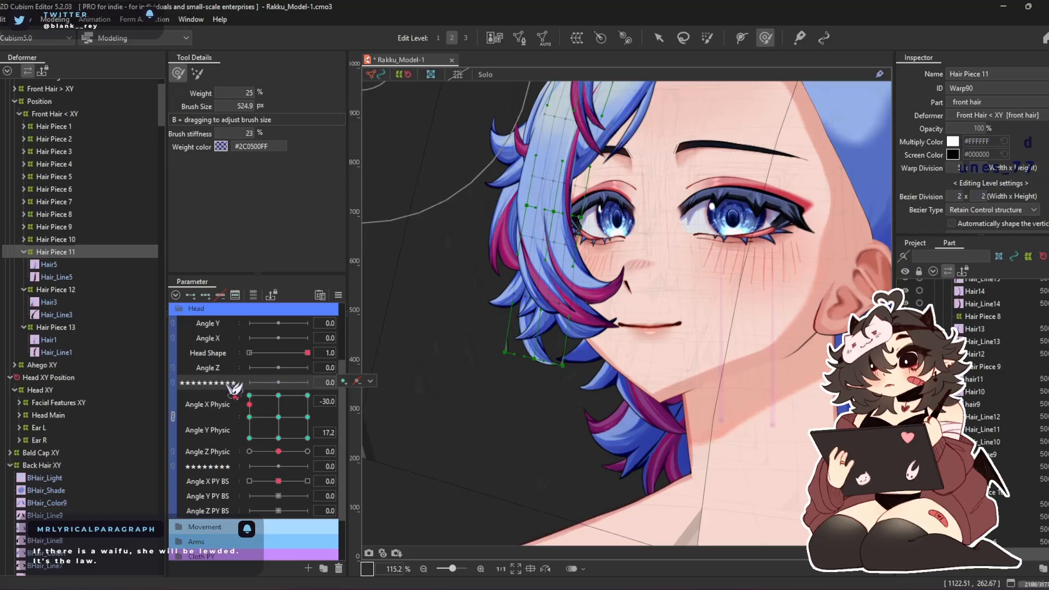
right_click(286, 414)
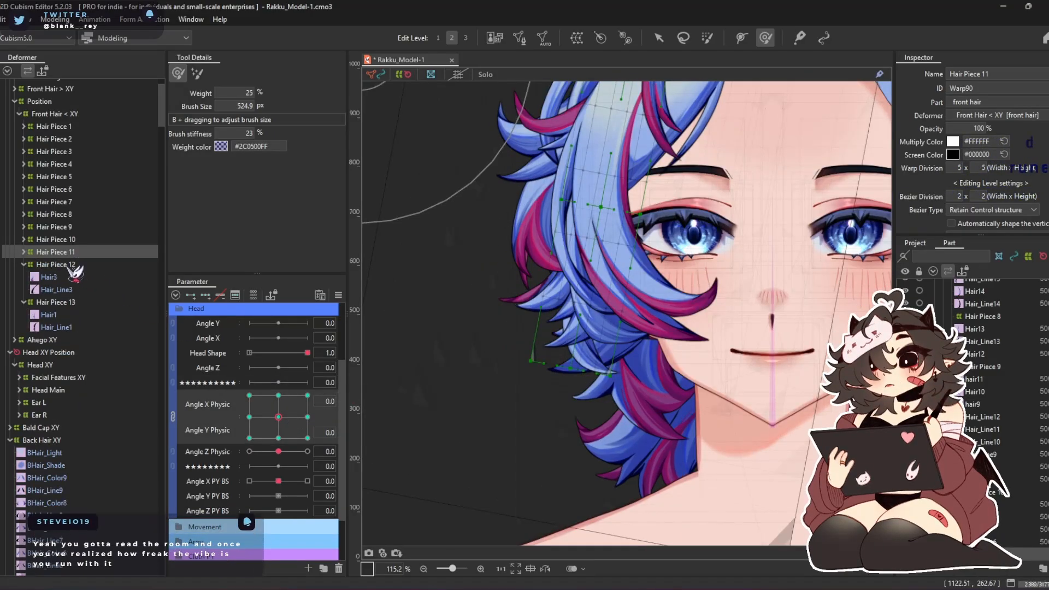
Shape the Hair Piece 12 warp at Angle X Physic 30 and Angle Y Physic 0 by moving control points and using 720.3 and 627.4 px deform brushes
left_click(79, 267)
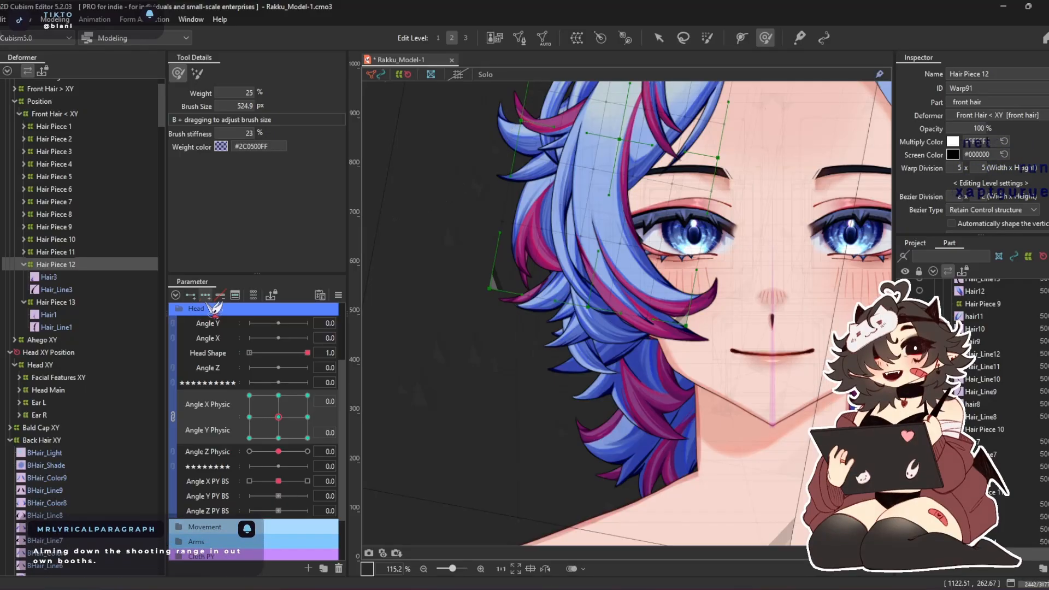
left_click(307, 417)
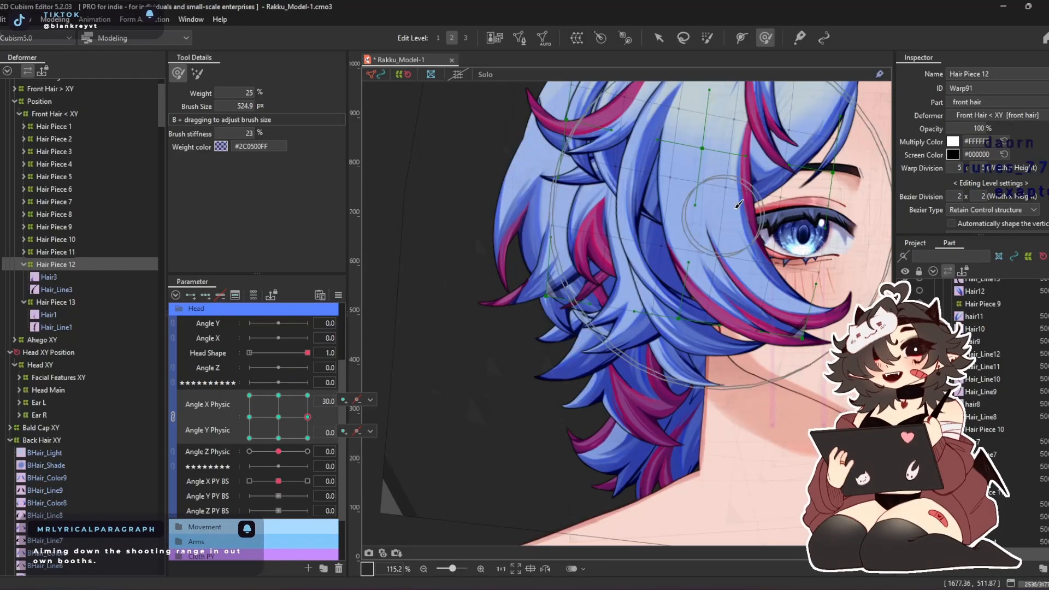
left_click_drag(695, 230, 535, 359)
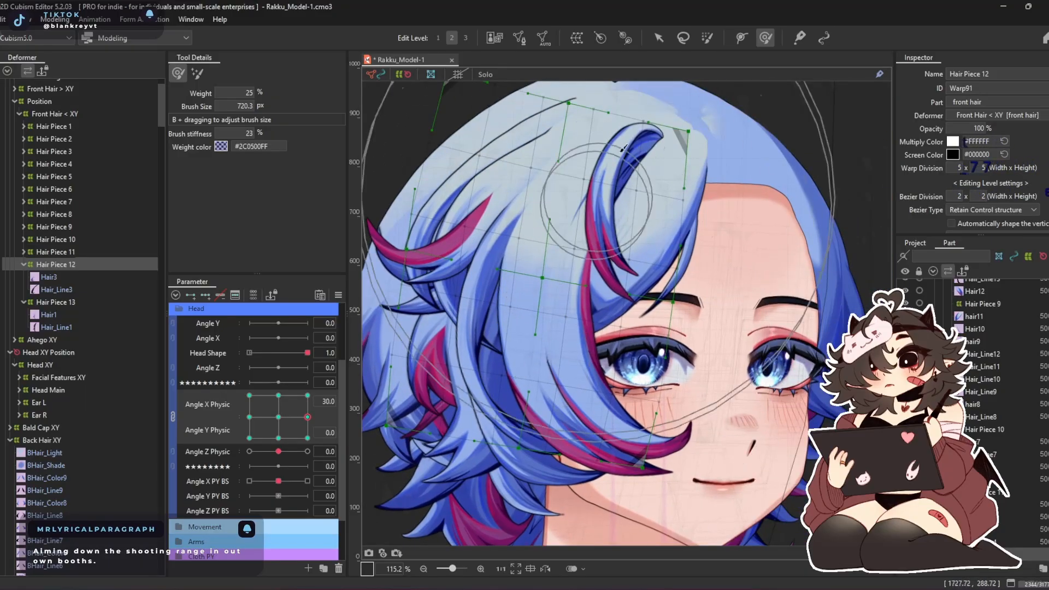
left_click(659, 41)
left_click_drag(544, 273, 512, 268)
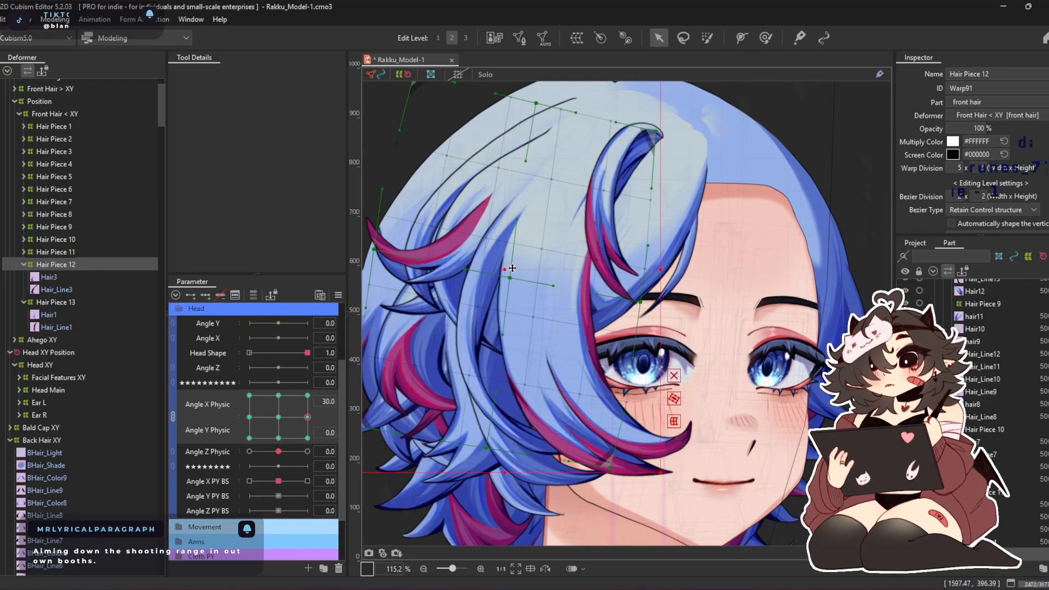
left_click_drag(575, 244, 675, 203)
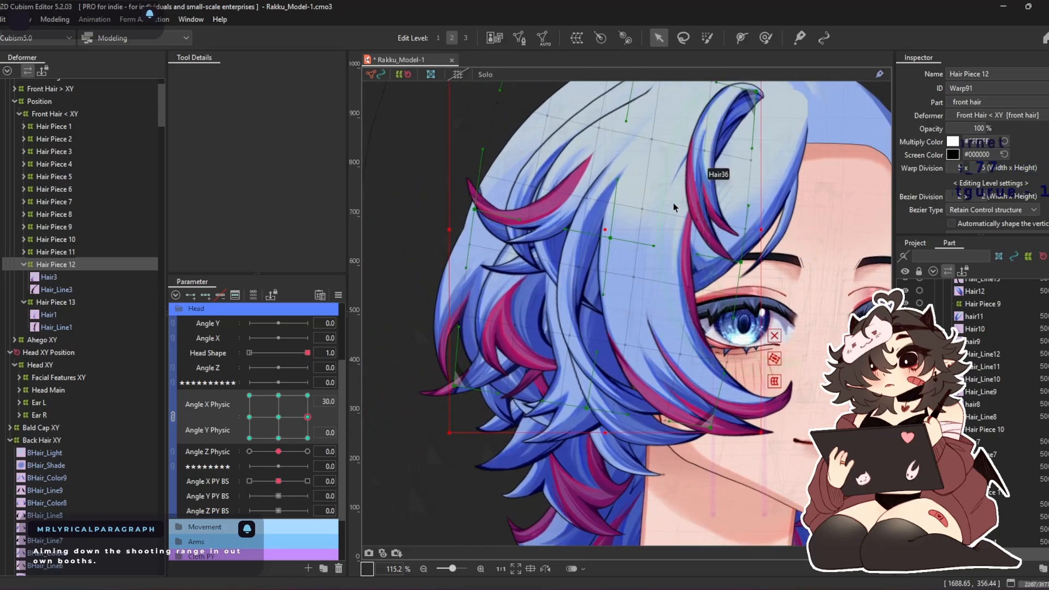
left_click(765, 38)
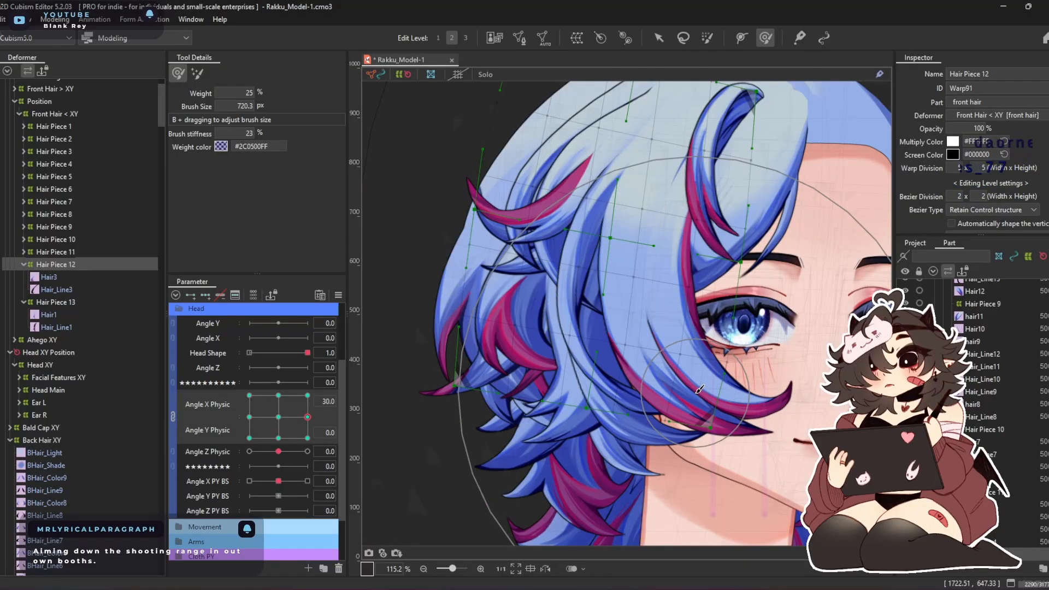
mouse_move(699, 389)
left_mouse_down()
mouse_move(565, 434)
mouse_move(634, 444)
mouse_move(581, 410)
mouse_move(615, 402)
left_mouse_up()
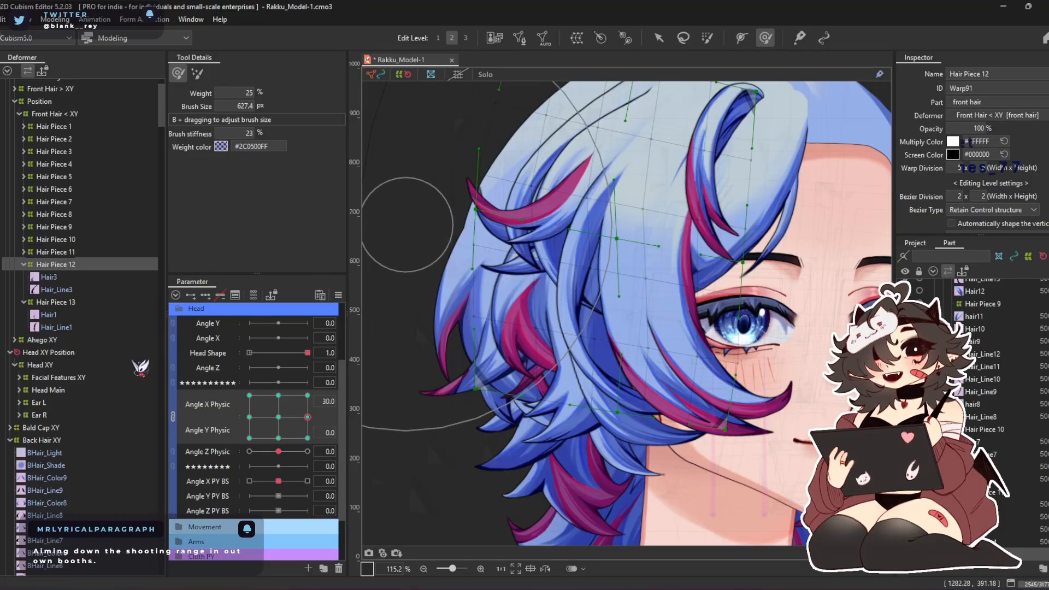
Shape the Hair Piece 12 warp at Angle X Physic -30 and Angle Y Physic 0 with a 773.3 px deform brush
left_click(249, 417)
mouse_move(497, 201)
left_mouse_down()
mouse_move(530, 244)
mouse_move(556, 241)
left_mouse_up()
left_click_drag(514, 331, 533, 331)
left_click_drag(511, 442, 530, 442)
left_click_drag(537, 217, 533, 218)
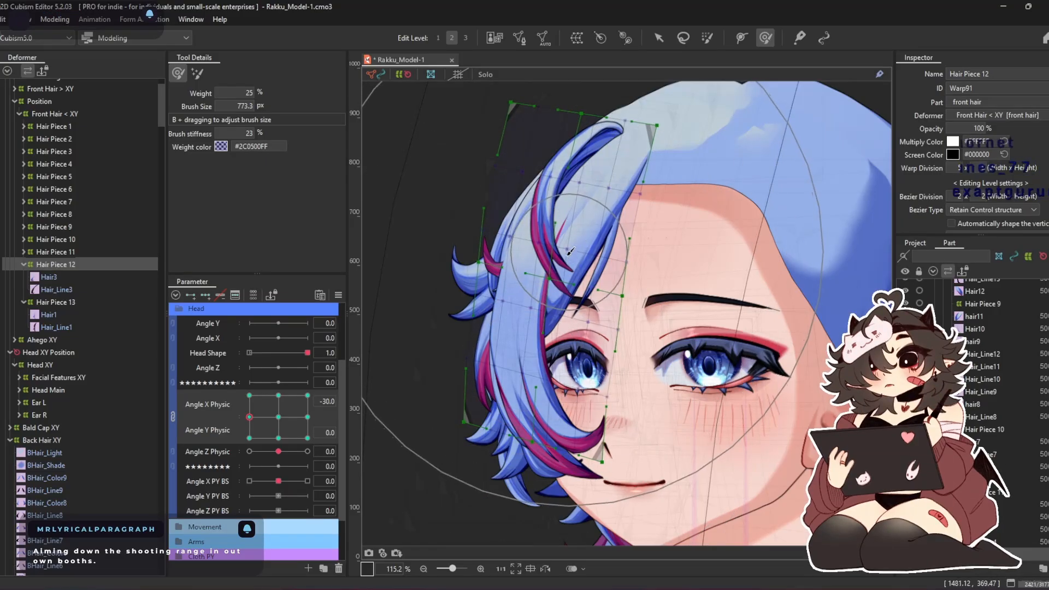
left_click_drag(523, 501, 527, 503)
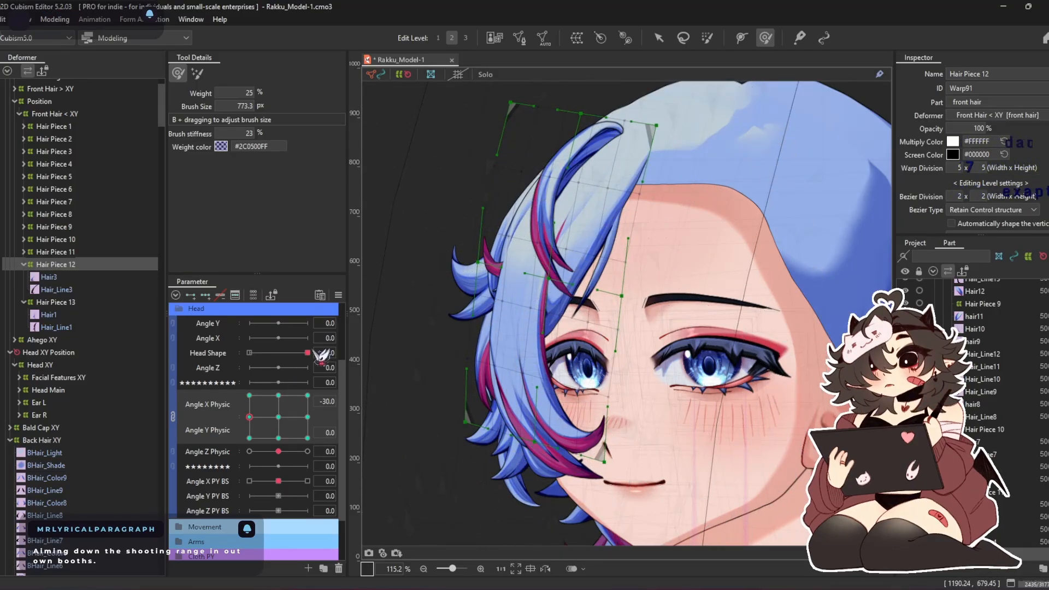
Shape the Hair Piece 12 warp at Angle X Physic 0 and Angle Y Physic 30 with a 673.4 px deform brush
left_click(278, 395)
left_click_drag(554, 390, 557, 327)
left_click_drag(567, 284, 577, 243)
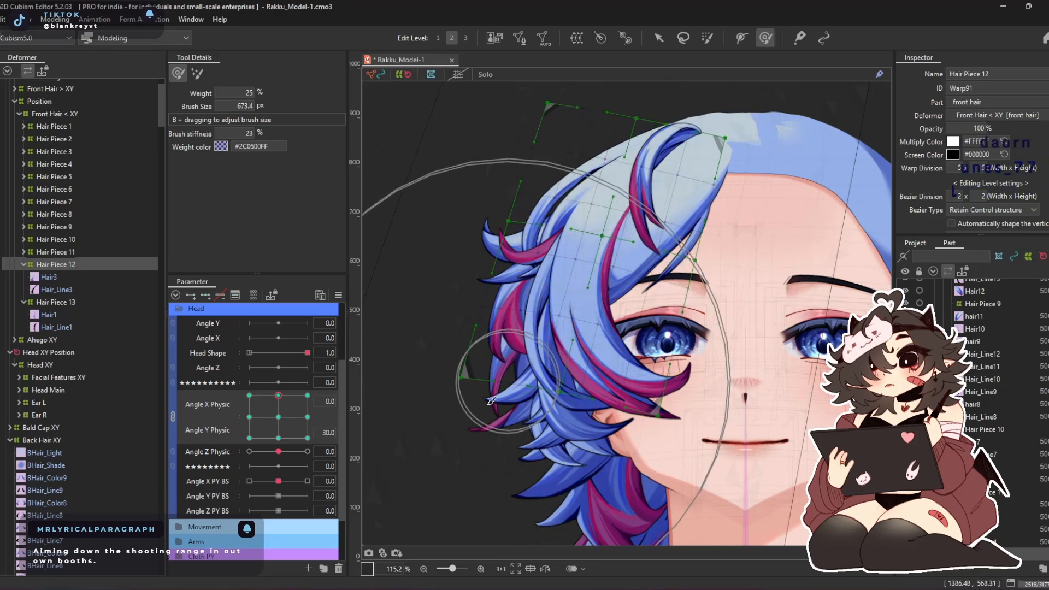
left_click_drag(492, 390, 527, 382)
left_click_drag(566, 110, 597, 118)
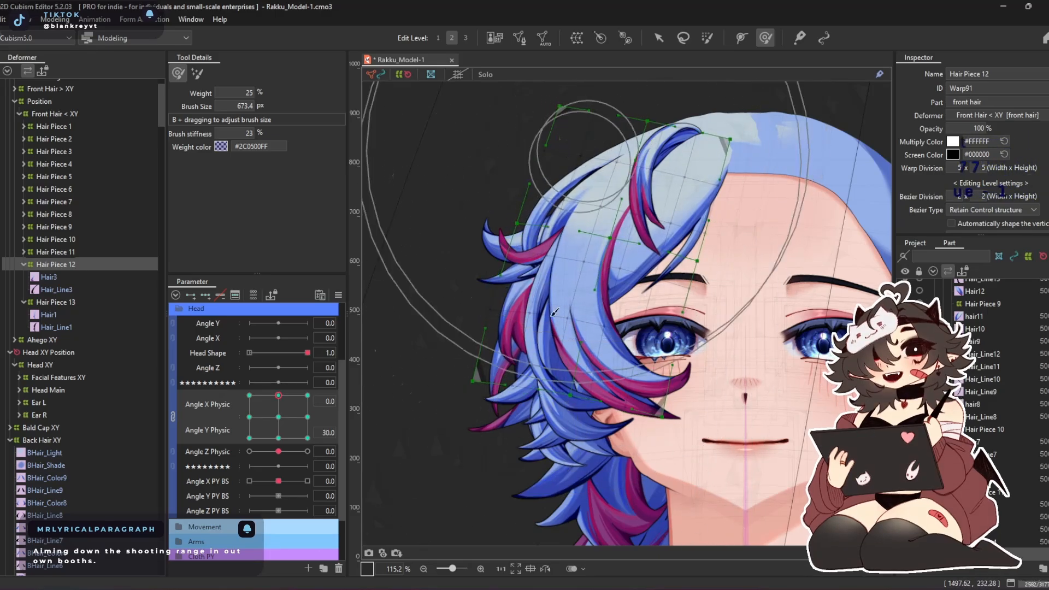
Shape the Hair Piece 12 warp at Angle X Physic 0 and Angle Y Physic -30 with a 673.4 px deform brush
left_click(278, 438)
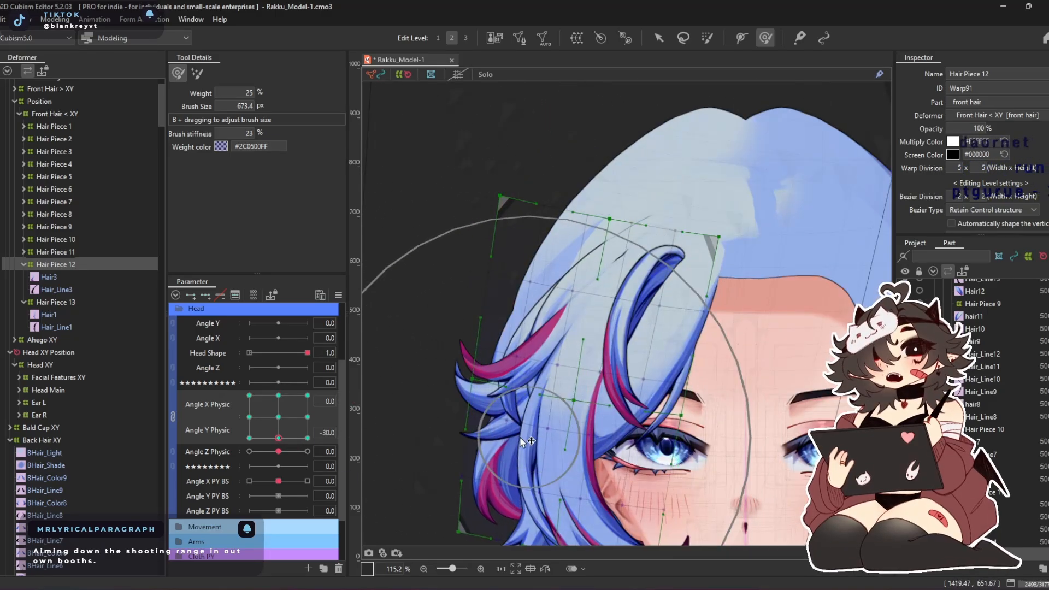
left_click_drag(541, 440, 504, 423)
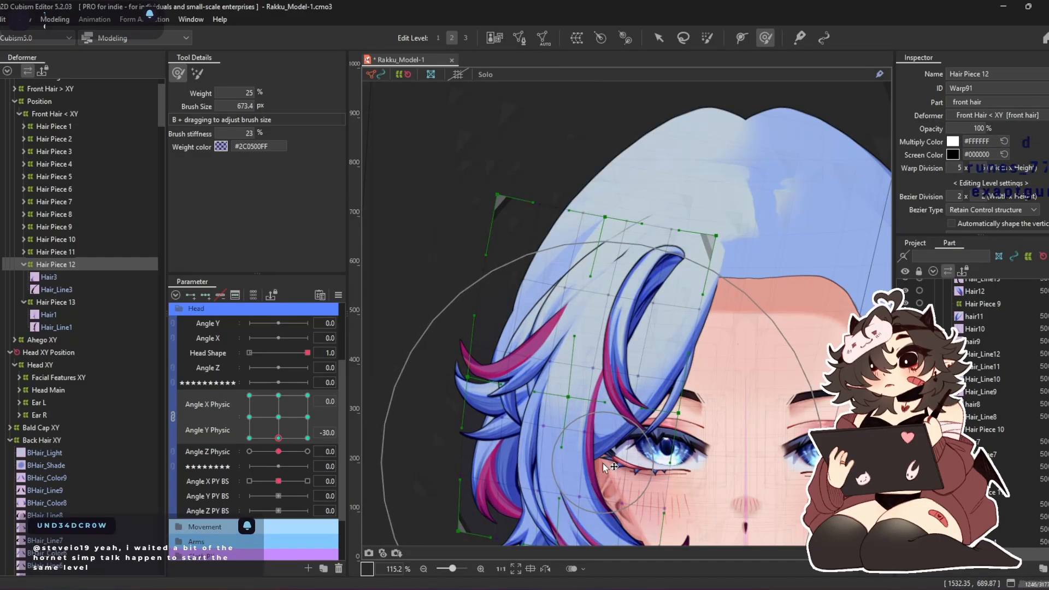
left_click_drag(582, 431, 585, 377)
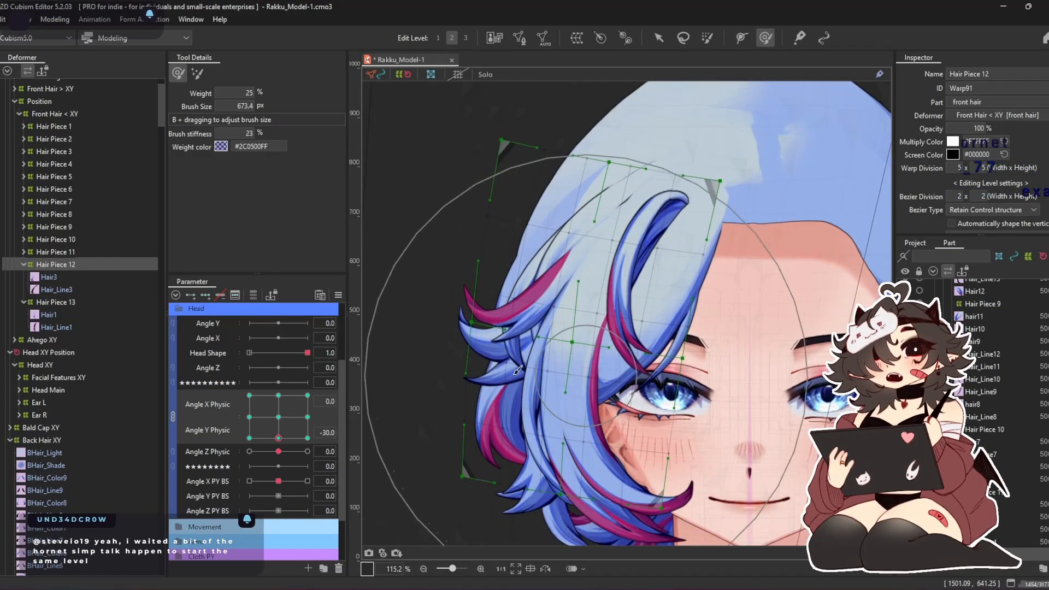
Synthesize all four Angle X Physic and Angle Y Physic corners for the Hair Piece 12 warp, referencing the default value
left_click(338, 295)
left_click(423, 363)
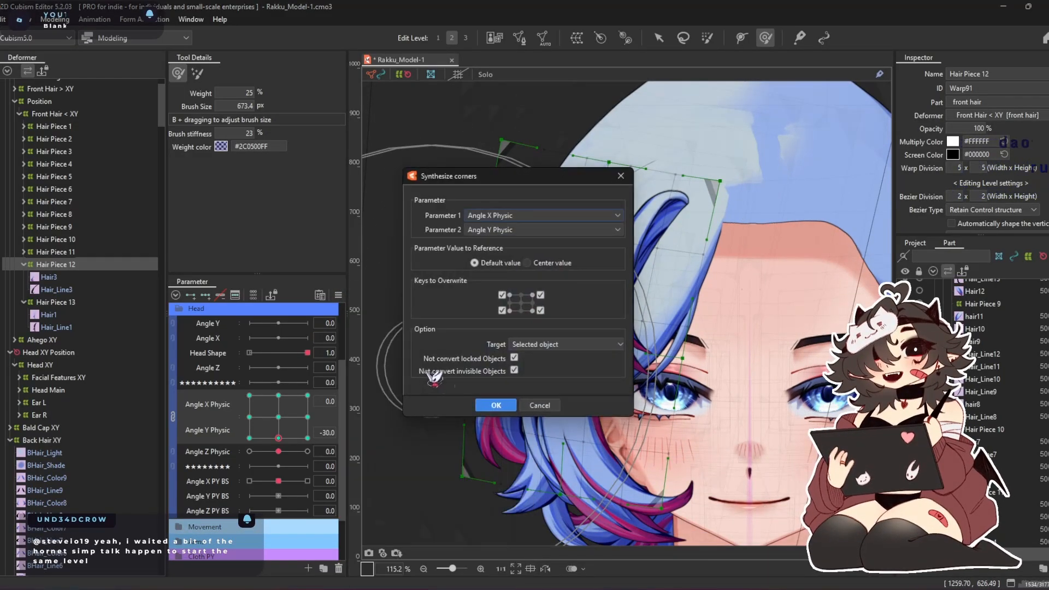
left_click(496, 404)
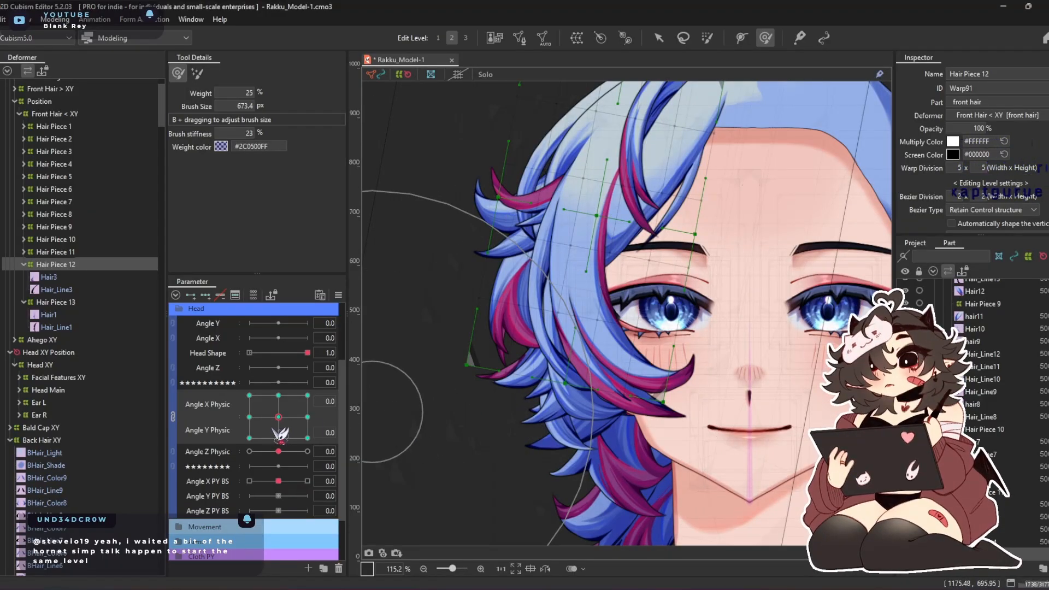
Adjust the Hair Piece 12 warp at Angle X Physic -30 and Angle Y Physic -30 with deform brushes of 673.4, 549.3 and 492.8 px
left_click_drag(279, 434, 203, 522)
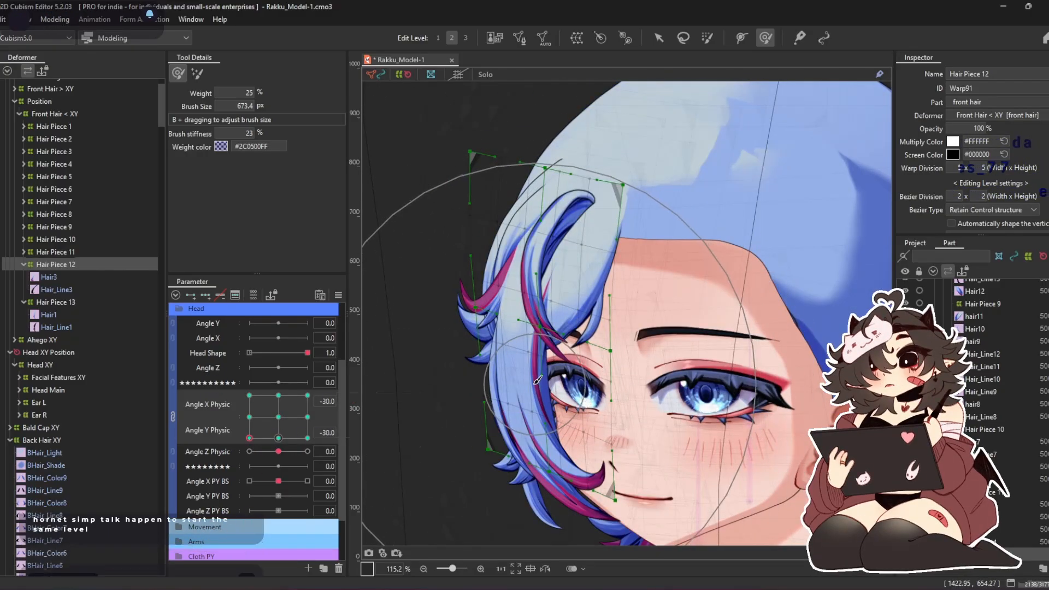
left_click_drag(530, 376, 508, 376)
left_click_drag(557, 421, 564, 346)
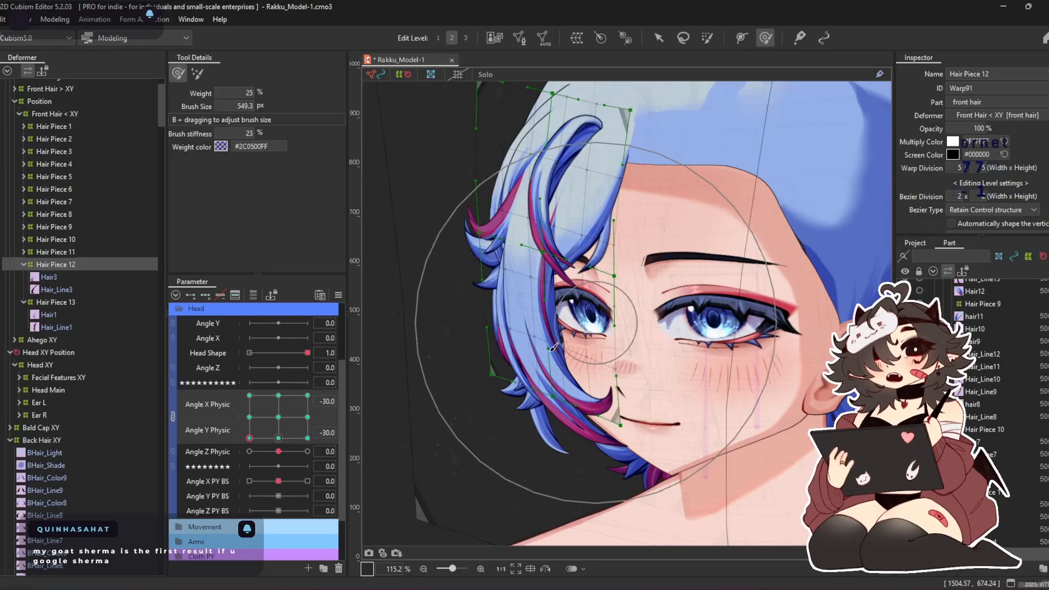
left_click_drag(547, 409, 556, 408)
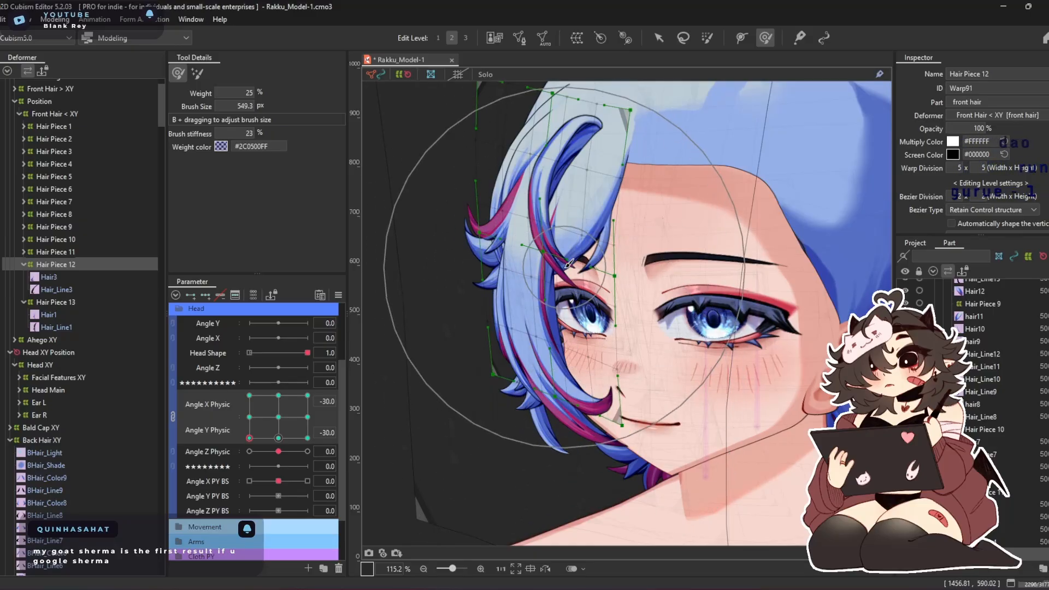
left_click_drag(569, 287, 553, 331)
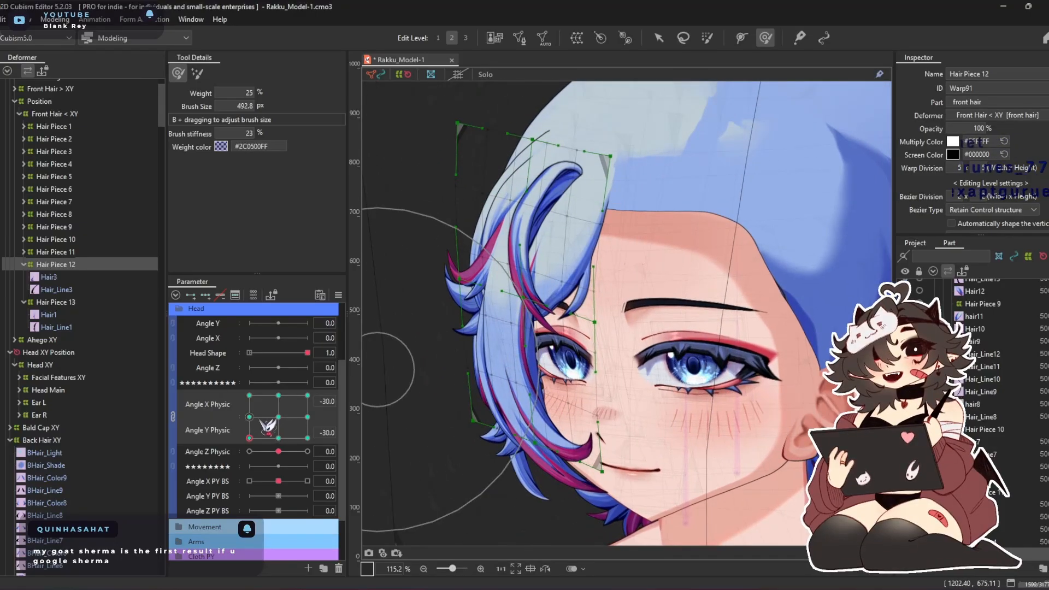
Adjust the Hair Piece 12 warp at Angle X Physic -30 and Angle Y Physic 30 with a 702.9 px deform brush
left_click_drag(249, 438, 249, 395)
left_click_drag(500, 191, 521, 309)
left_click_drag(490, 268, 473, 262)
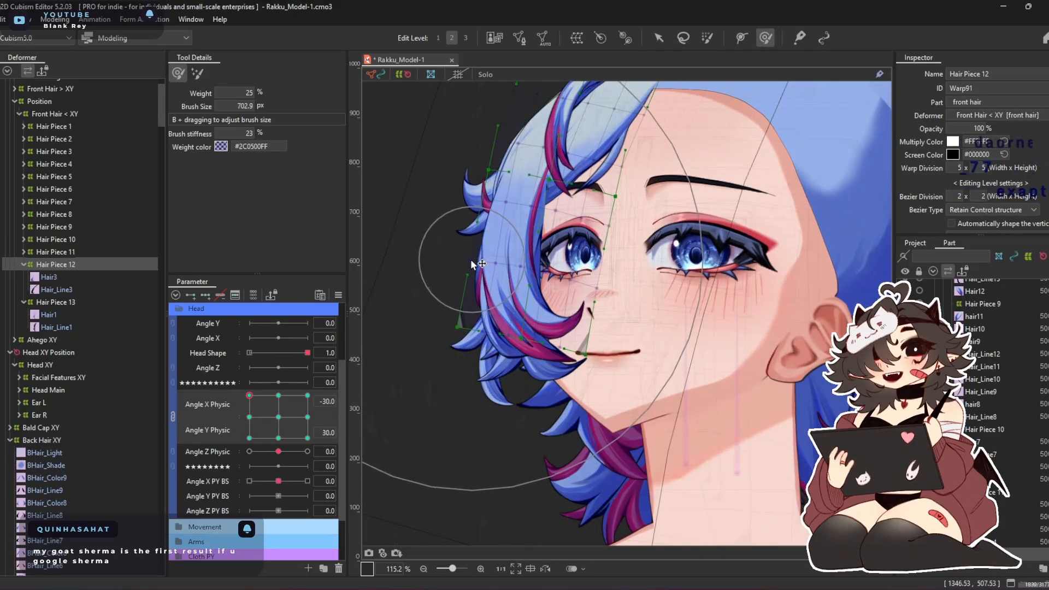
Adjust the Hair Piece 12 warp at Angle X Physic 30 and Angle Y Physic 30 with a 702.9 px deform brush
left_click(308, 395)
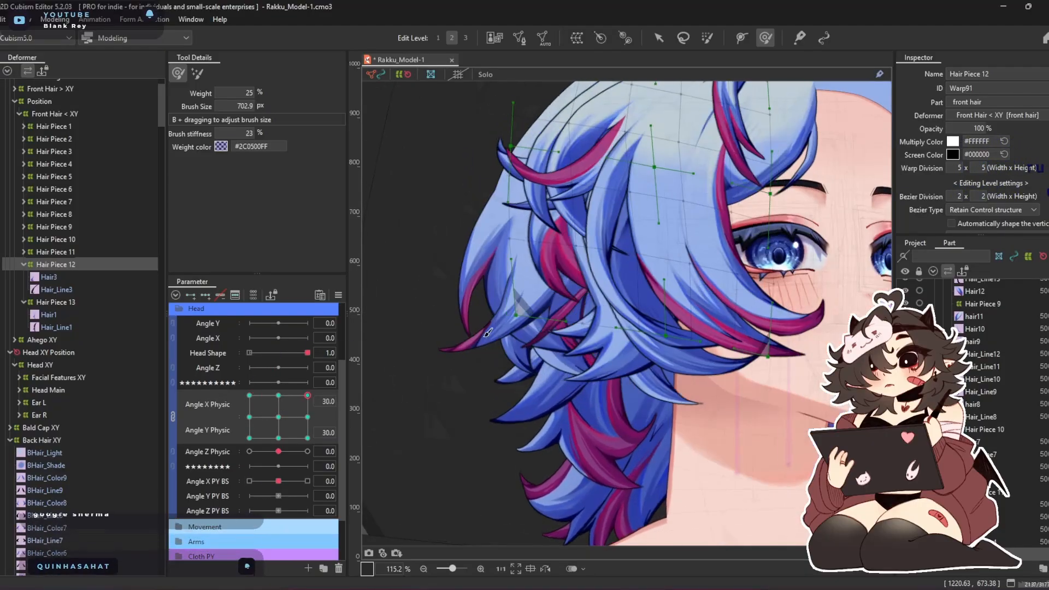
left_click_drag(572, 330, 576, 293)
left_click_drag(474, 309, 521, 340)
left_click_drag(558, 241, 565, 281)
Adjust the Hair Piece 12 warp at Angle X Physic 30 and Angle Y Physic -30 with a 627.4 px deform brush, and return both parameters to 0
left_click_drag(308, 396, 339, 438)
mouse_move(549, 327)
left_mouse_down()
mouse_move(527, 319)
mouse_move(510, 281)
left_mouse_up()
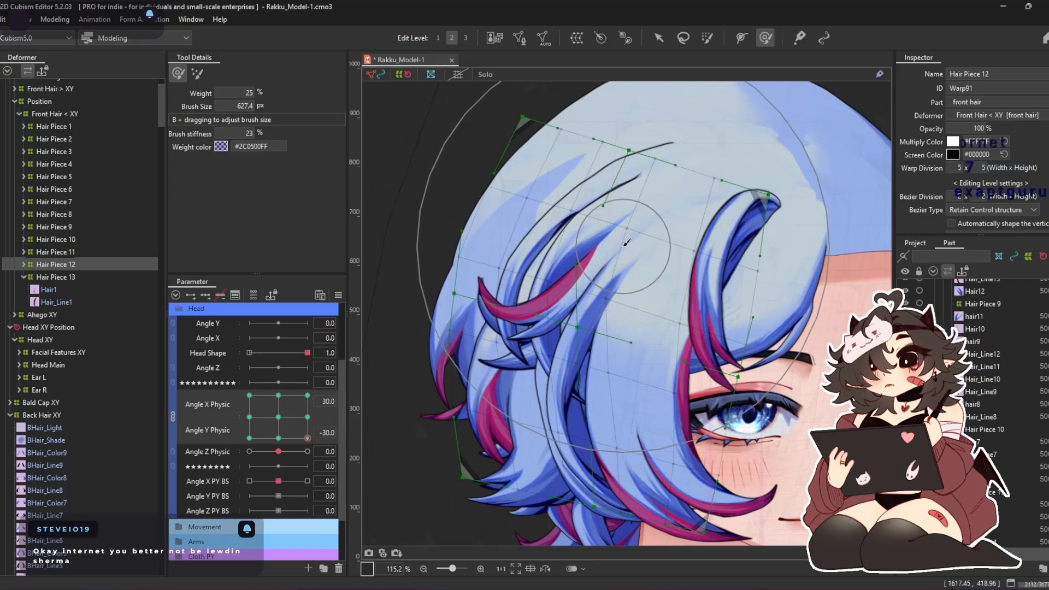
mouse_move(307, 438)
left_mouse_down()
mouse_move(286, 438)
mouse_move(217, 481)
mouse_move(211, 298)
mouse_move(408, 295)
mouse_move(283, 463)
mouse_move(292, 427)
left_mouse_up()
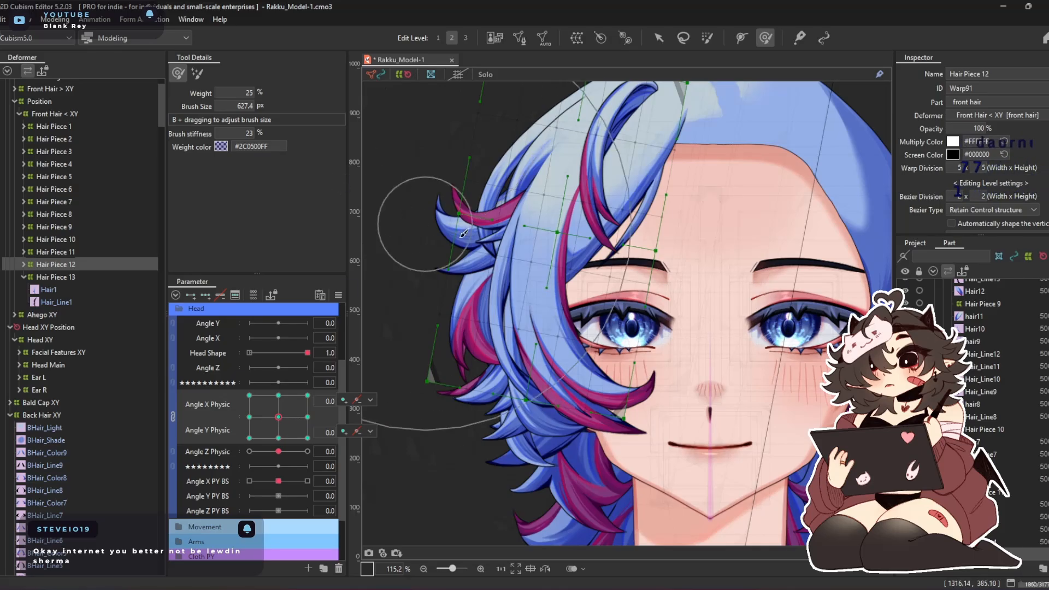
mouse_move(279, 416)
left_mouse_down()
mouse_move(280, 434)
mouse_move(238, 486)
mouse_move(264, 328)
mouse_move(306, 436)
mouse_move(278, 417)
left_mouse_up()
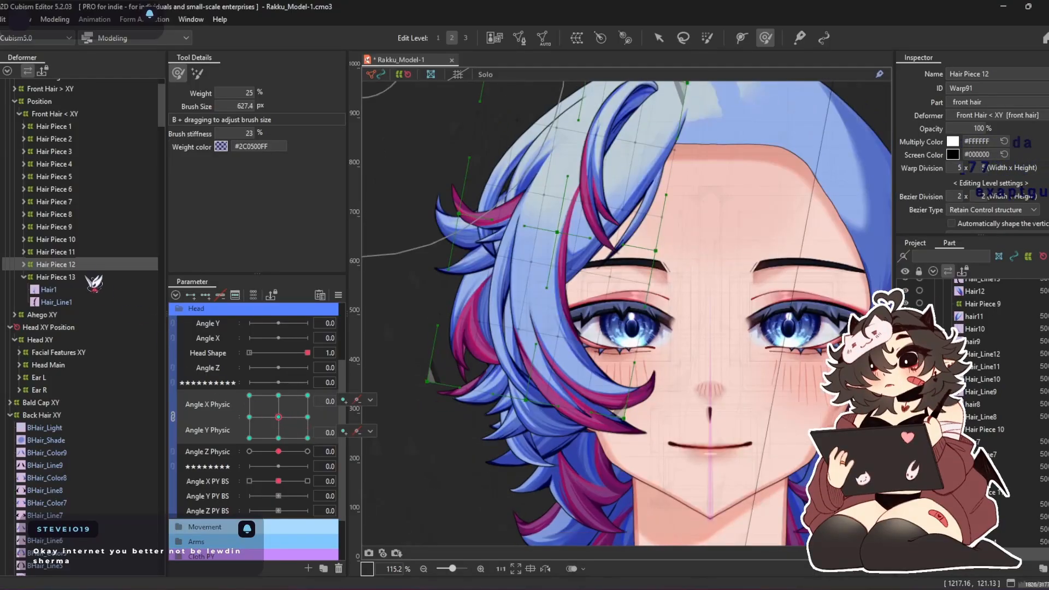
Reposition the Hair Piece 13 warp at Angle X Physic 30 and refine its shape with a 602.2 px deform brush
left_click(53, 278)
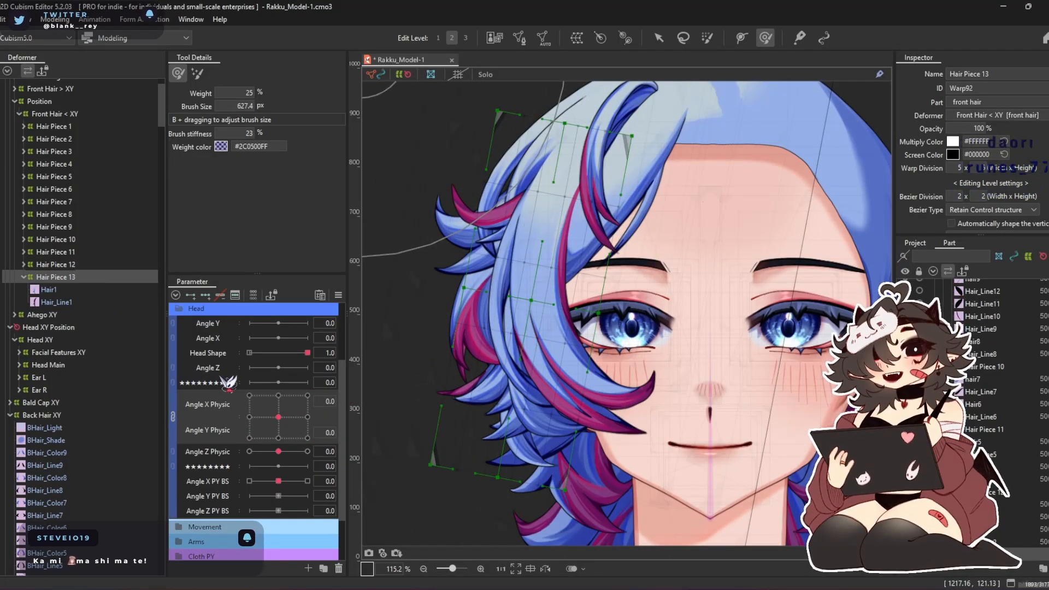
left_click(307, 417)
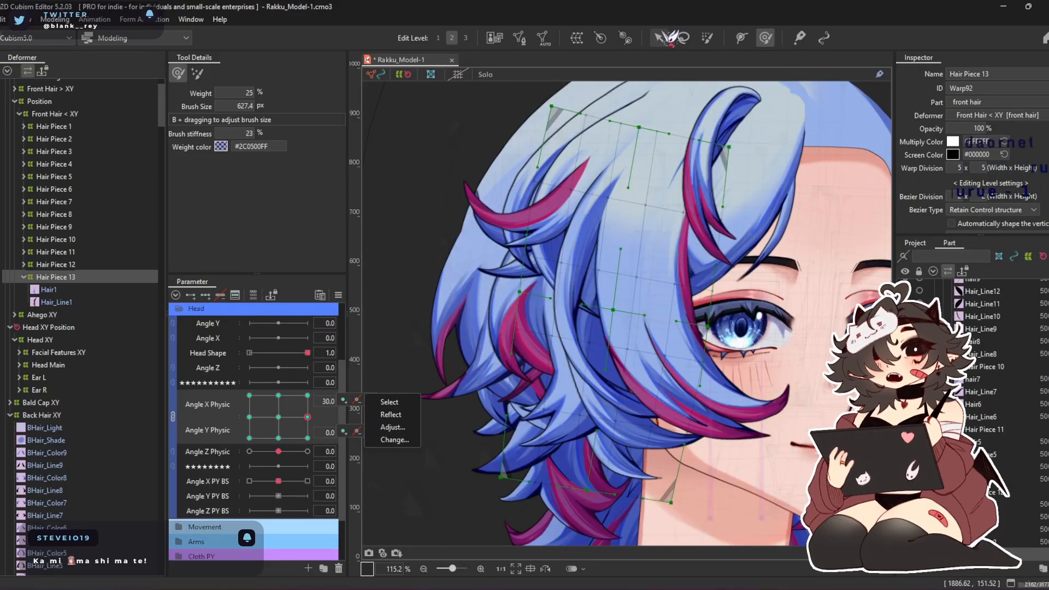
key("v")
left_click_drag(615, 311, 579, 300)
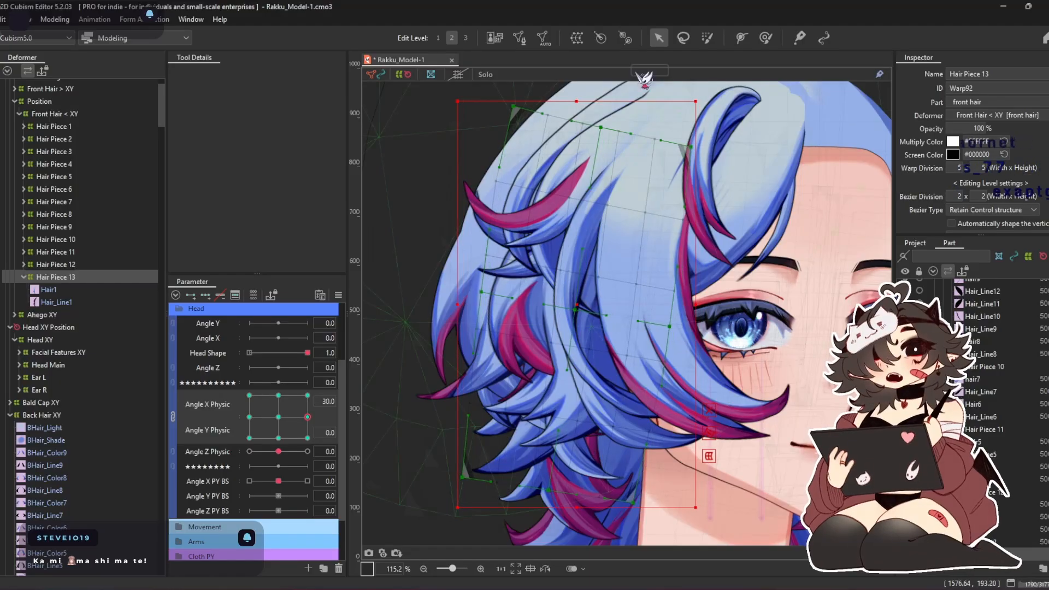
left_click(765, 38)
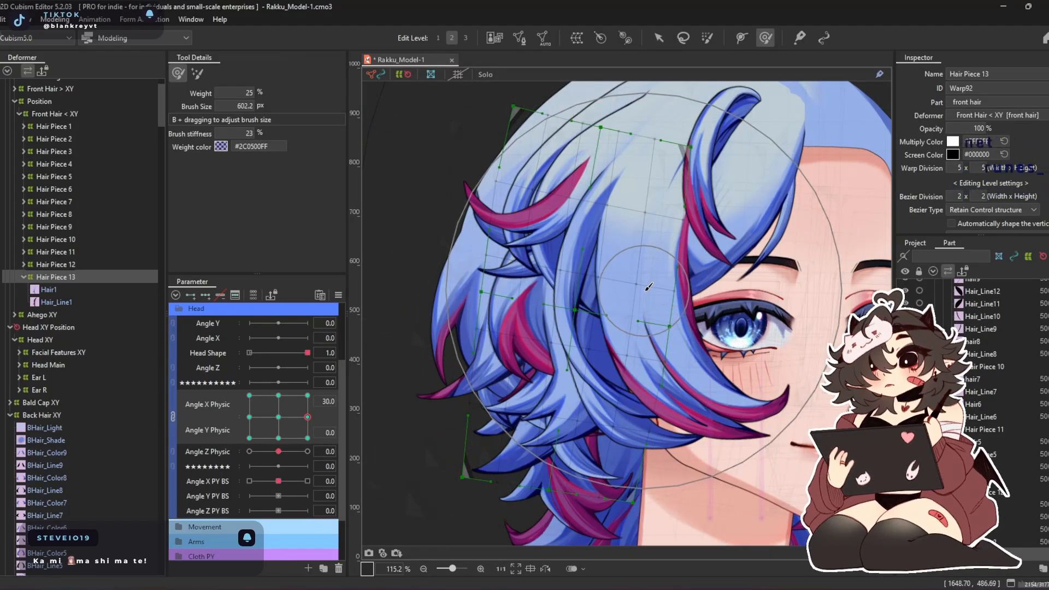
left_click_drag(619, 288, 598, 288)
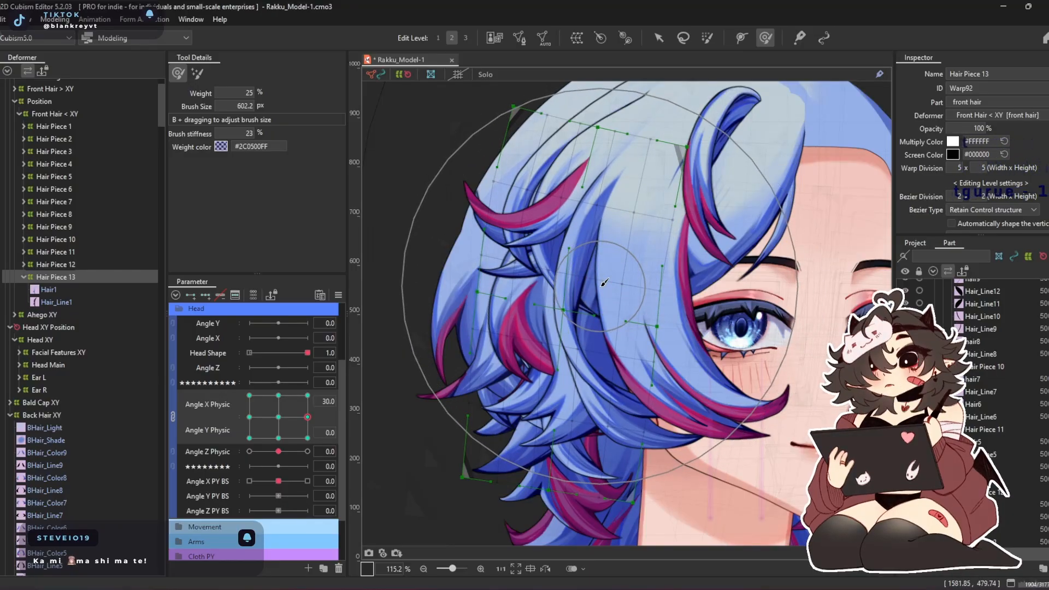
mouse_move(603, 282)
left_mouse_down()
mouse_move(612, 325)
mouse_move(584, 316)
mouse_move(604, 326)
left_mouse_up()
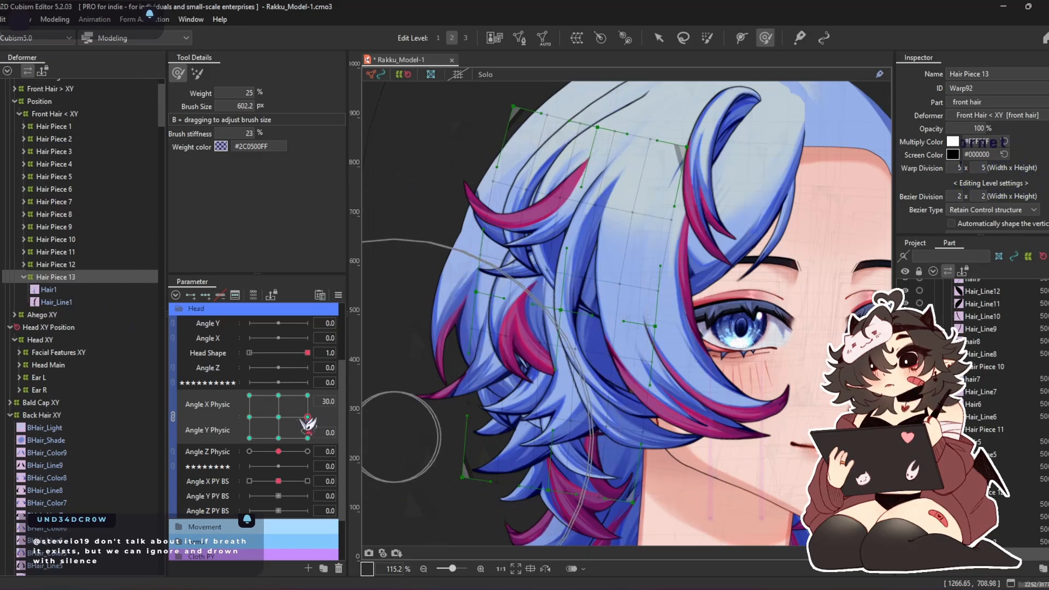
Shape the Hair Piece 13 warp at Angle X Physic -30 with a 907.9 px deform brush
right_click(245, 419)
left_click(242, 413)
left_click(249, 417)
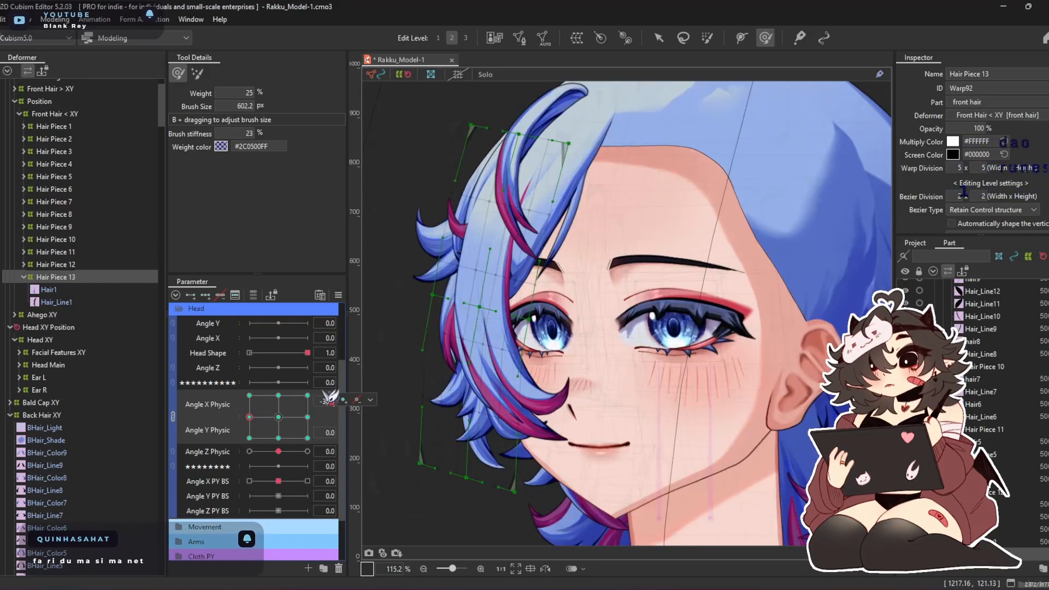
key("b")
left_click_drag(482, 316, 519, 307)
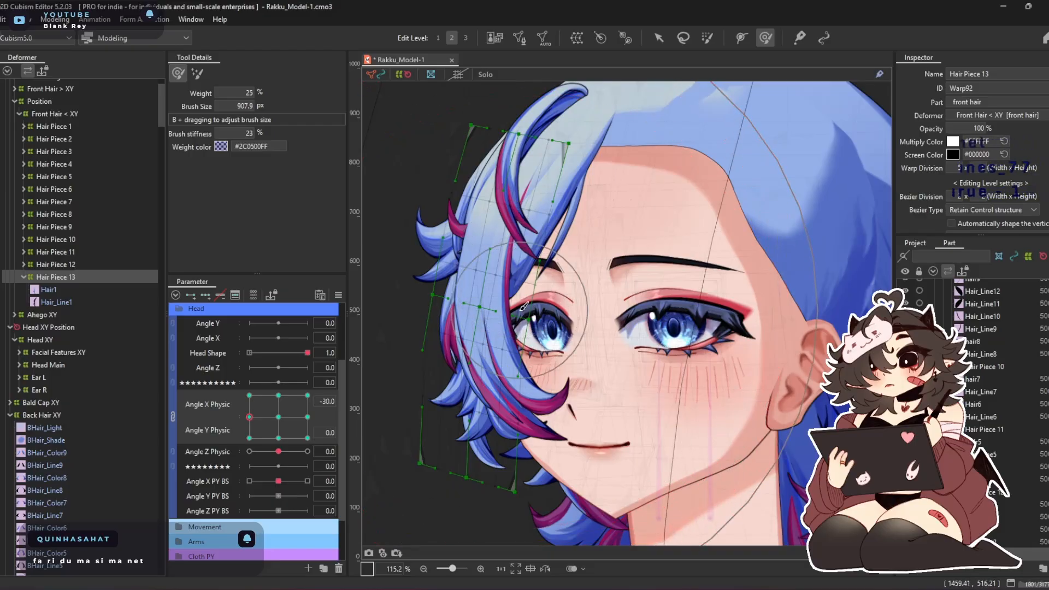
mouse_move(479, 333)
left_mouse_down()
mouse_move(492, 392)
mouse_move(510, 392)
mouse_move(490, 470)
mouse_move(531, 491)
mouse_move(518, 516)
mouse_move(566, 499)
left_mouse_up()
left_click_drag(503, 187, 513, 187)
left_click_drag(531, 329, 528, 387)
Shape the Hair Piece 13 warp at Angle Y Physic 30 with deform brushes of 907.9 and 659.5 px
left_click(277, 395)
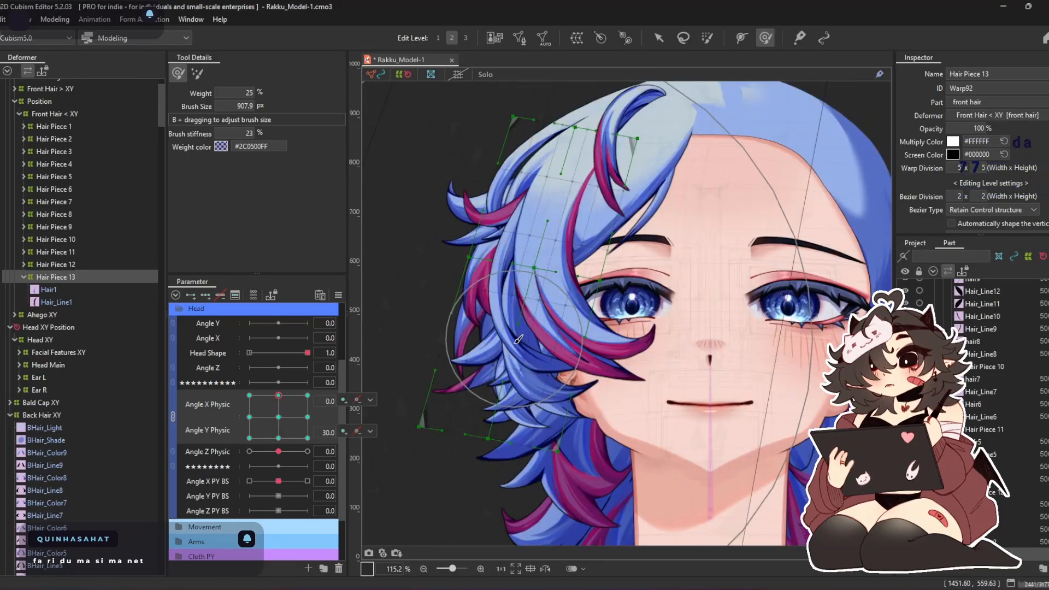
left_click_drag(556, 494, 571, 499)
left_click_drag(533, 178, 519, 177)
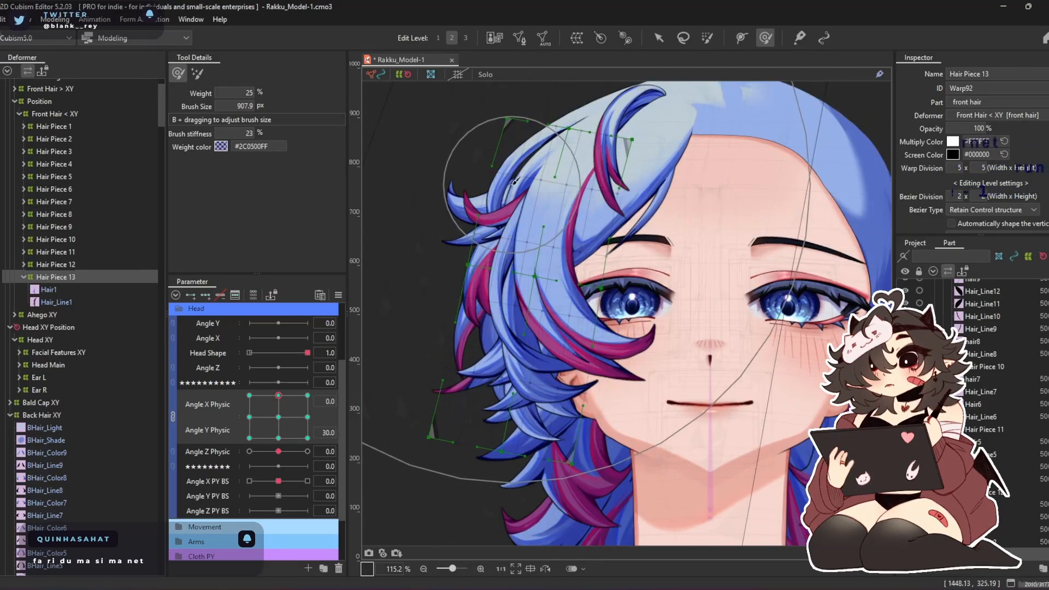
left_click_drag(617, 295, 501, 295)
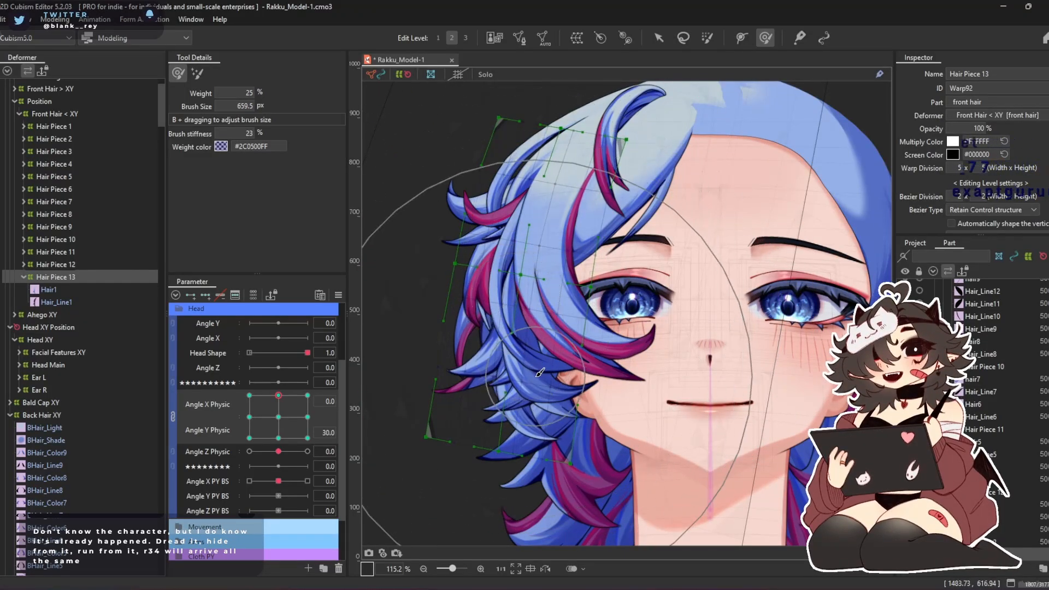
left_click_drag(503, 337, 554, 311)
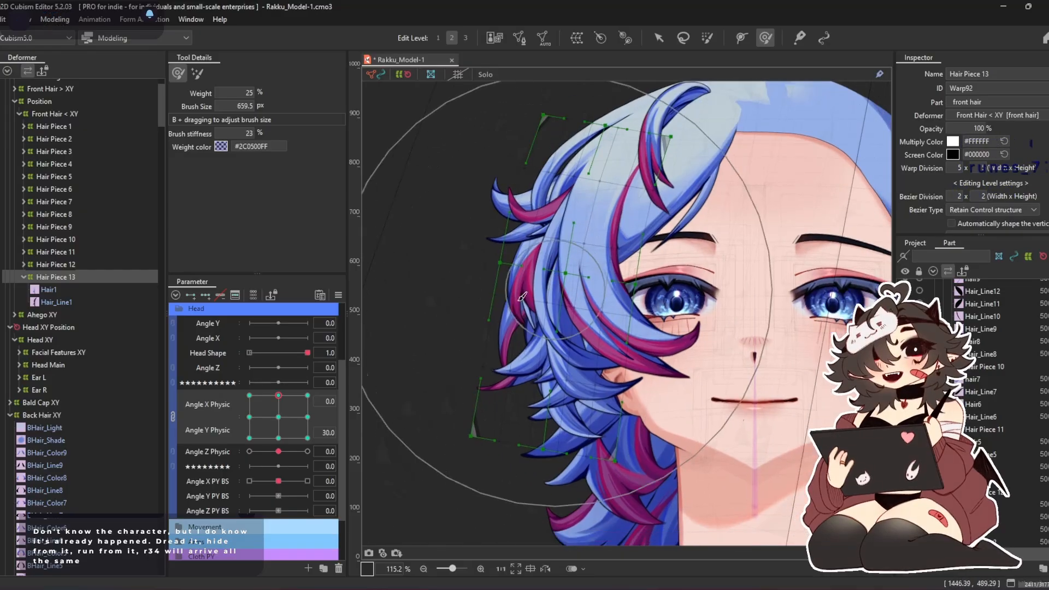
Shape the Hair Piece 13 warp at Angle Y Physic -30 with deform brushes of 780.2 and 666.5 px, and save the model
left_click(278, 438)
left_click_drag(558, 358, 525, 269)
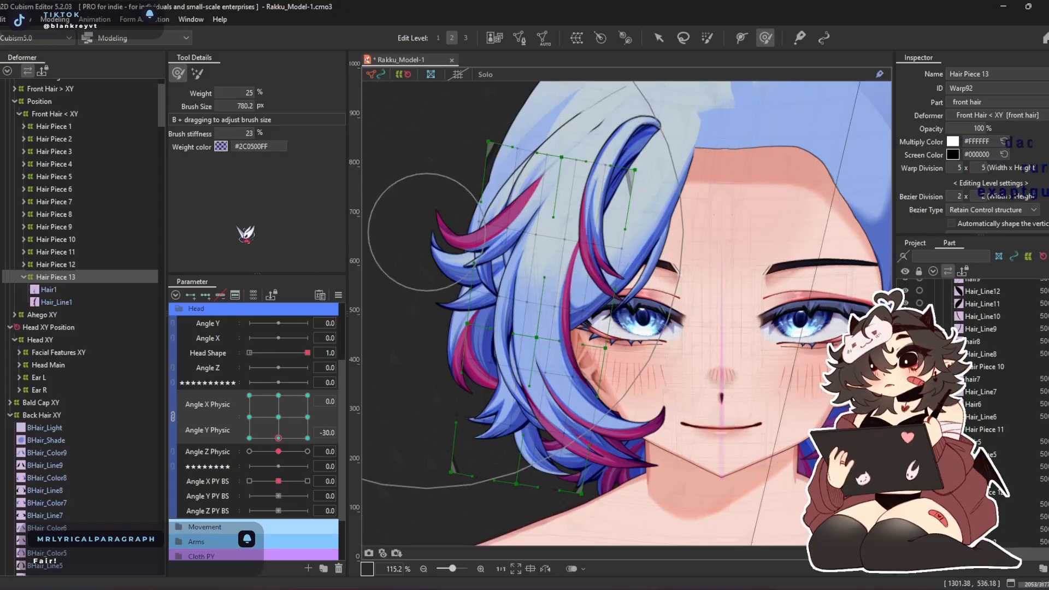
key("ctrl+s")
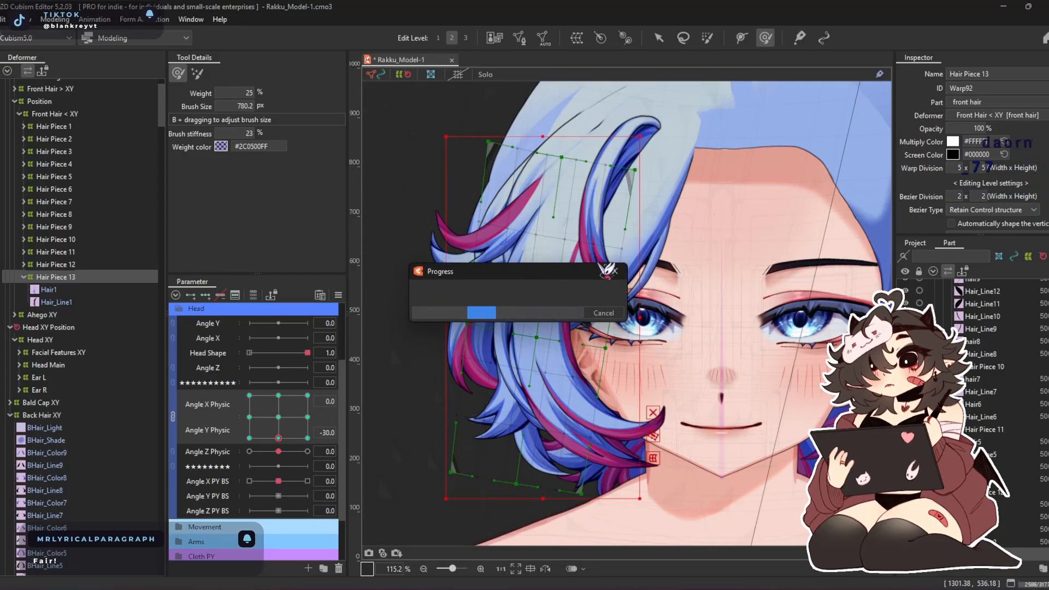
key("b")
mouse_move(553, 339)
left_mouse_down()
mouse_move(527, 295)
mouse_move(480, 312)
left_mouse_up()
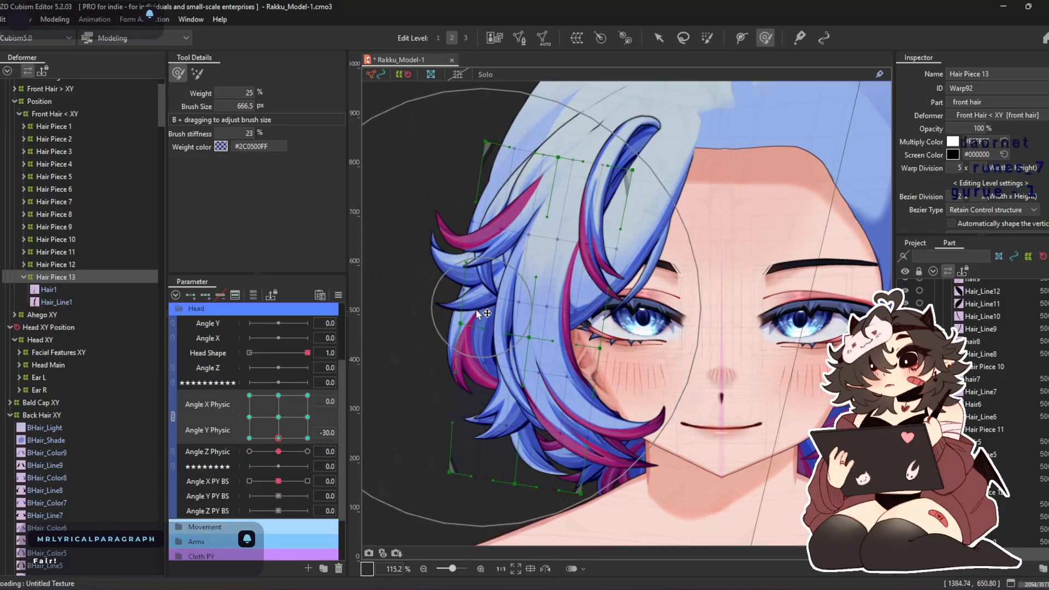
left_click(278, 395)
left_click_drag(509, 316, 517, 334)
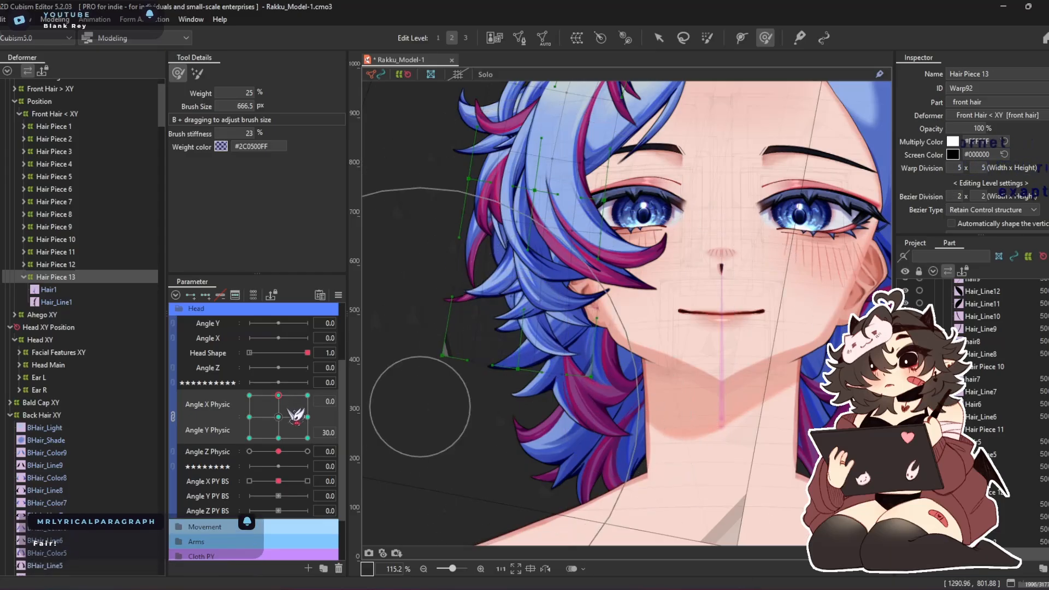
left_click(278, 438)
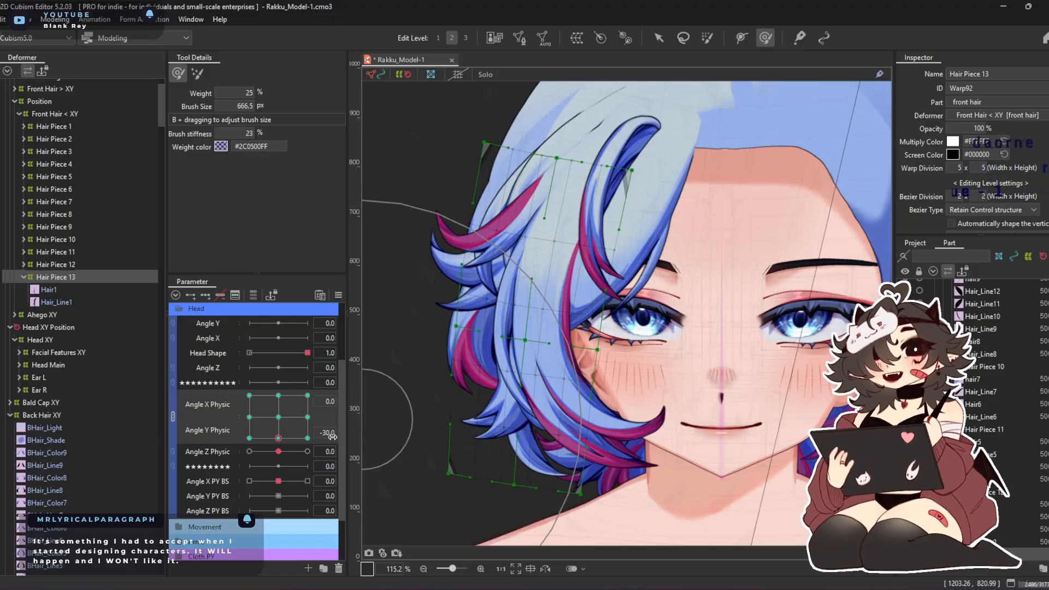
Refine the Hair Piece 13 warp at Angle X Physic 30 with the deform brush
left_click(307, 417)
left_click_drag(621, 268, 579, 252)
left_click_drag(705, 481, 740, 452)
left_click_drag(609, 359, 601, 445)
Refine the Hair Piece 13 warp at Angle X Physic -30 with a 909.6 px deform brush
left_click(249, 418)
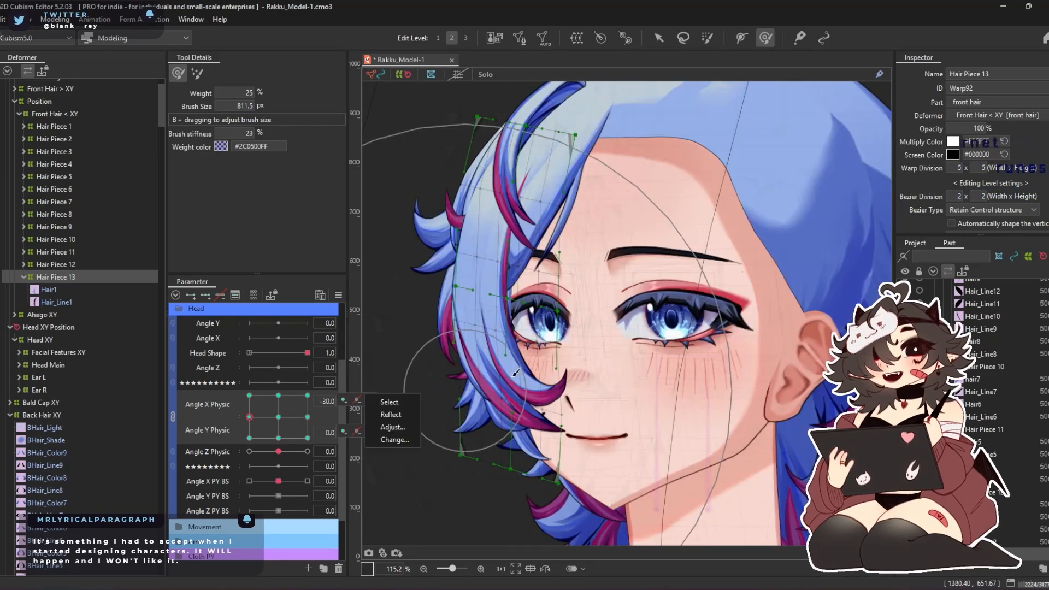
left_click_drag(532, 334, 562, 322)
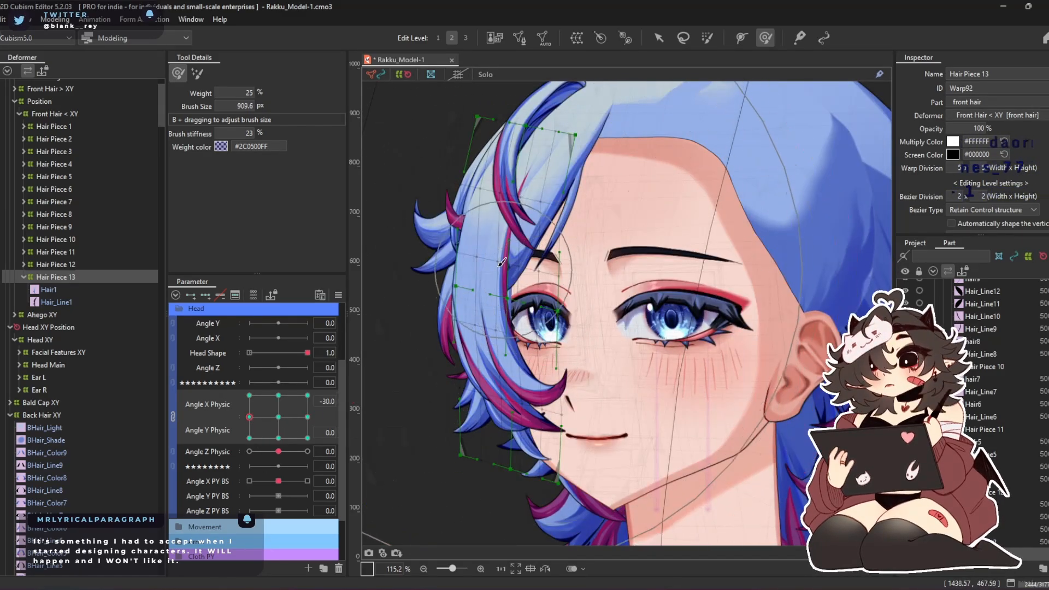
mouse_move(503, 275)
left_mouse_down()
mouse_move(547, 271)
mouse_move(558, 247)
mouse_move(522, 254)
left_mouse_up()
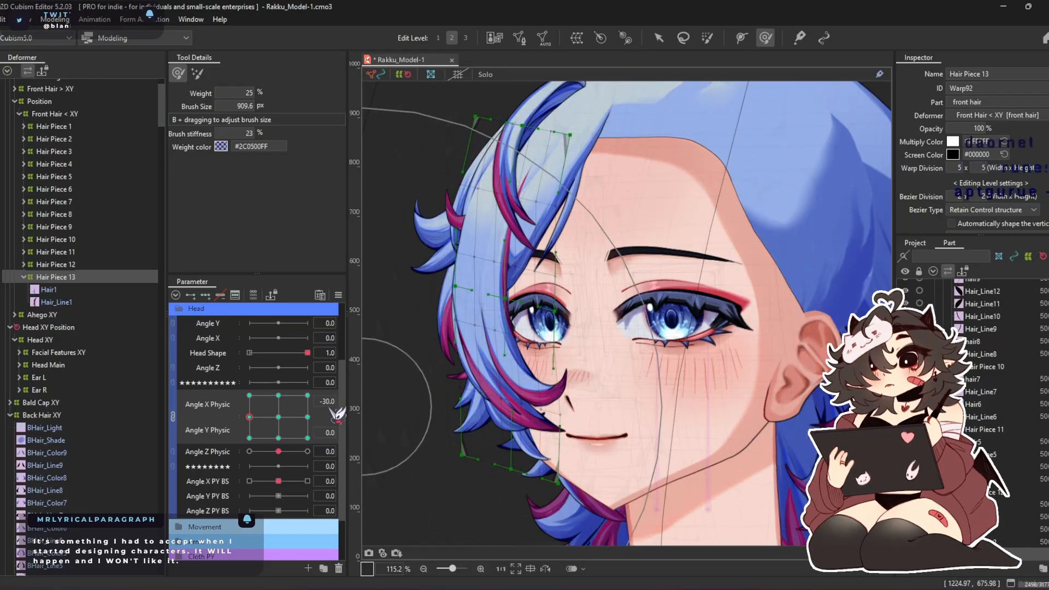
Synthesize all four corners of Angle X Physic and Angle Y Physic for the selected Hair Piece 13 warp
left_click(338, 295)
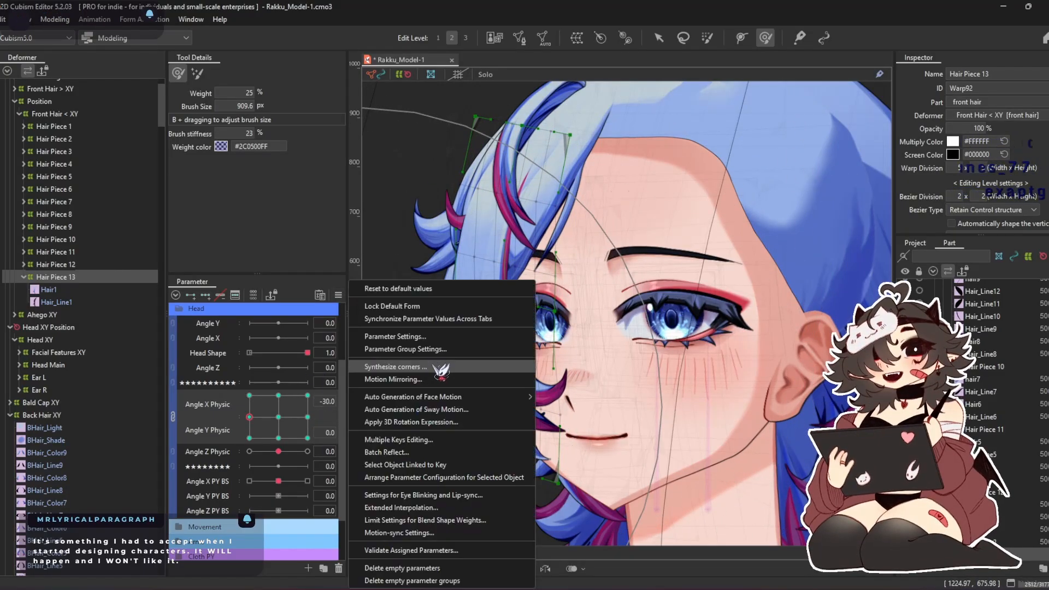
left_click(441, 368)
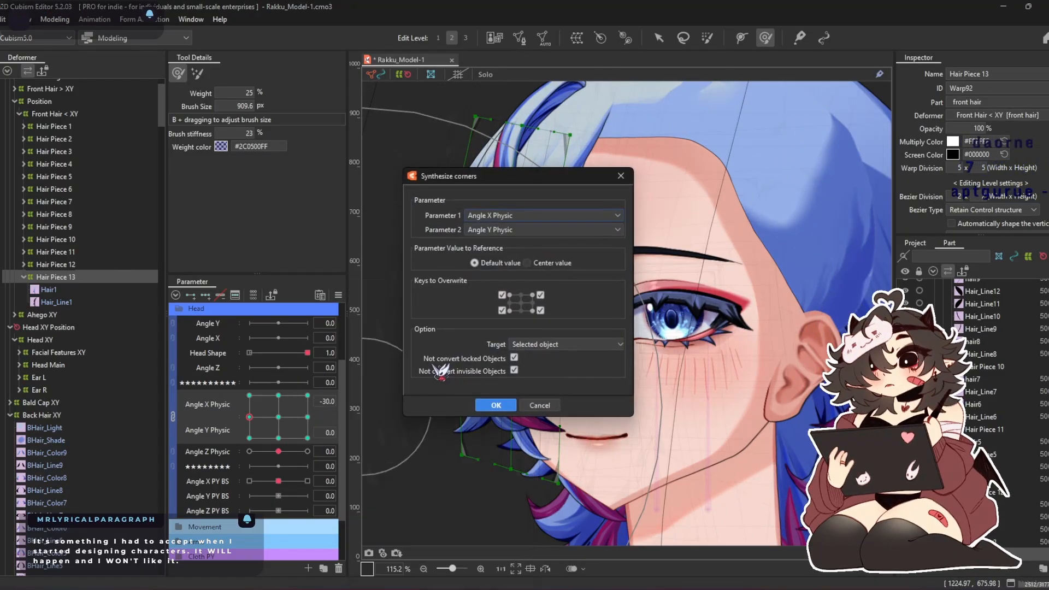
left_click(496, 404)
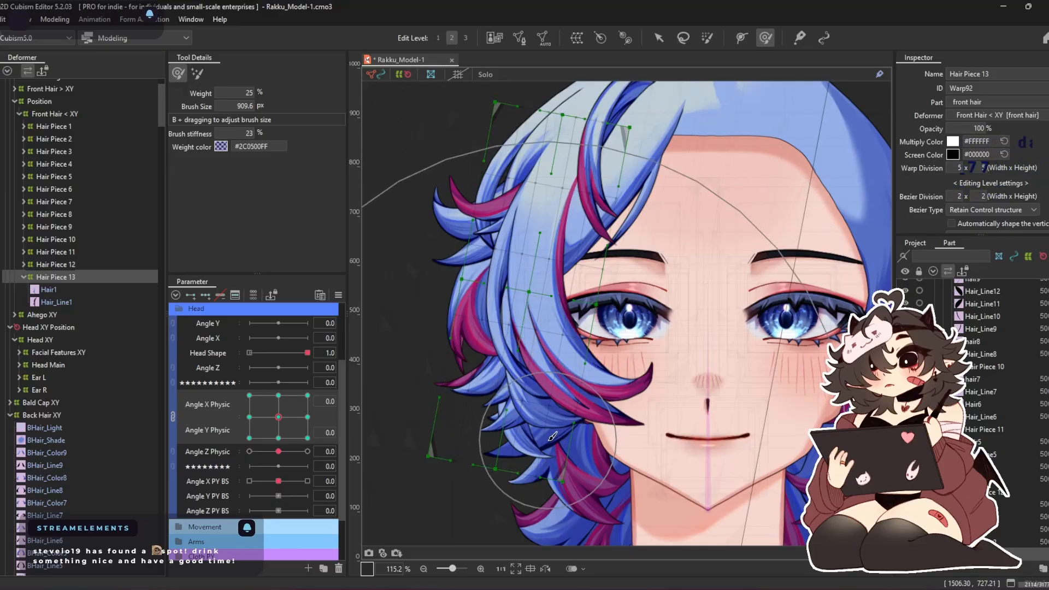
Retouch the Hair Piece 13 warp with a 707.3 px deform brush and synthesize its Angle X/Y Physic corners again
key("b")
left_click_drag(558, 453, 558, 342)
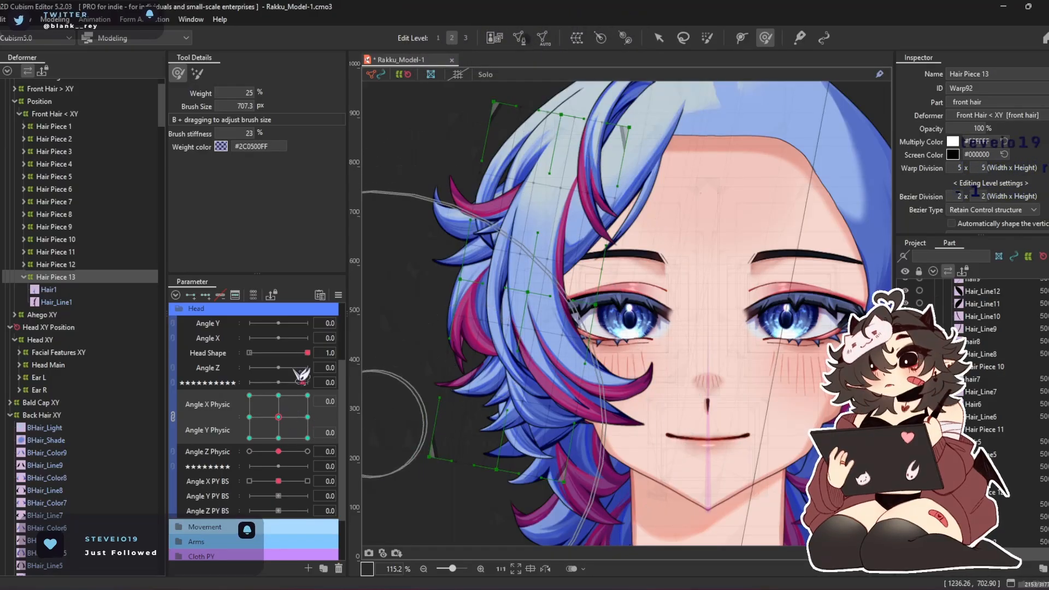
left_click(338, 295)
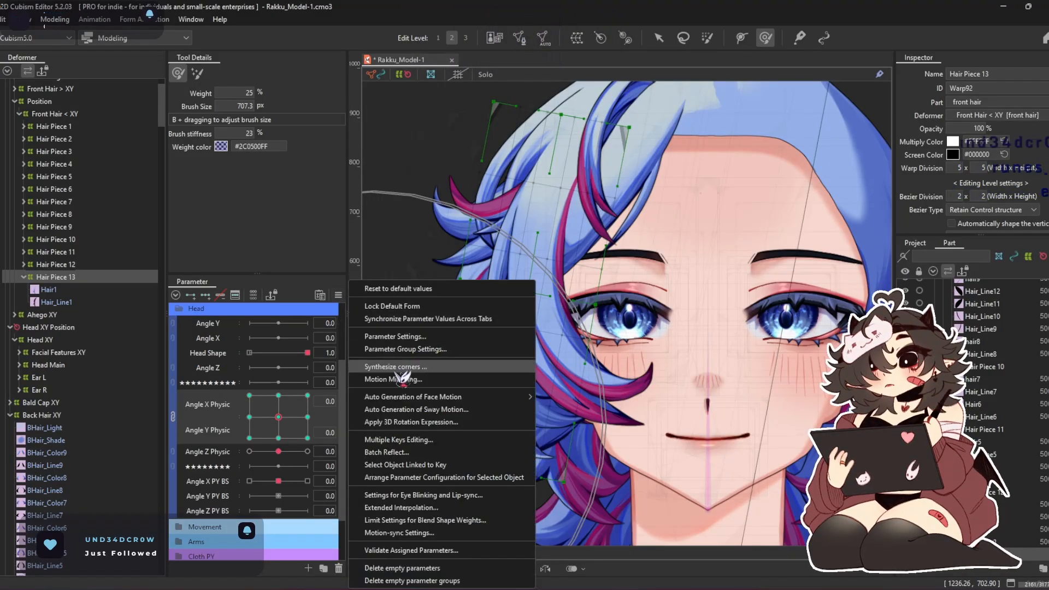
left_click(568, 305)
left_click(494, 405)
Adjust the Hair Piece 13 warp at Angle Y Physic 30 with Angle X Physic at -30 and 30, using a 707.3 px deform brush
mouse_move(278, 417)
left_mouse_down()
mouse_move(252, 382)
mouse_move(257, 352)
mouse_move(178, 339)
left_mouse_up()
left_click_drag(479, 435, 490, 438)
left_click_drag(249, 395, 307, 395)
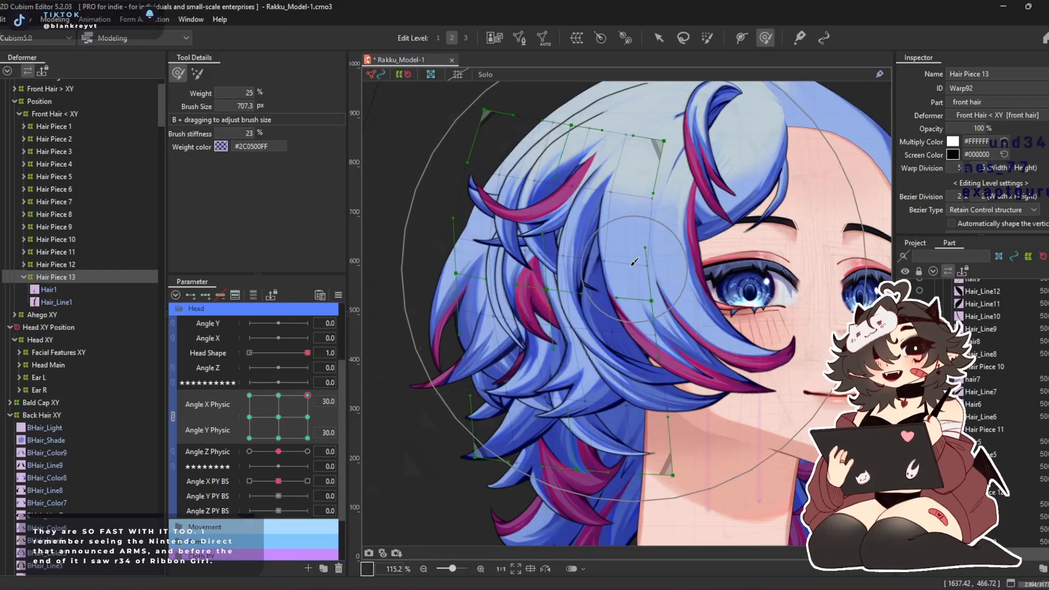
left_click_drag(627, 466, 580, 492)
left_click_drag(725, 395, 752, 407)
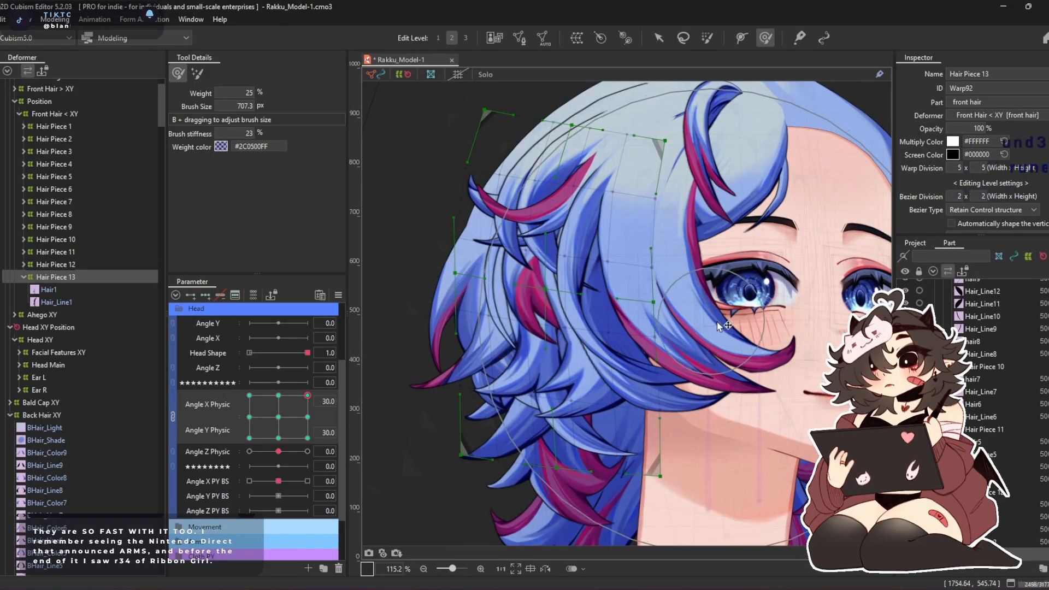
Adjust the Hair Piece 13 warp at Angle X Physic 30 and Angle Y Physic -30 with a 707.3 px deform brush
left_click_drag(305, 396, 307, 438)
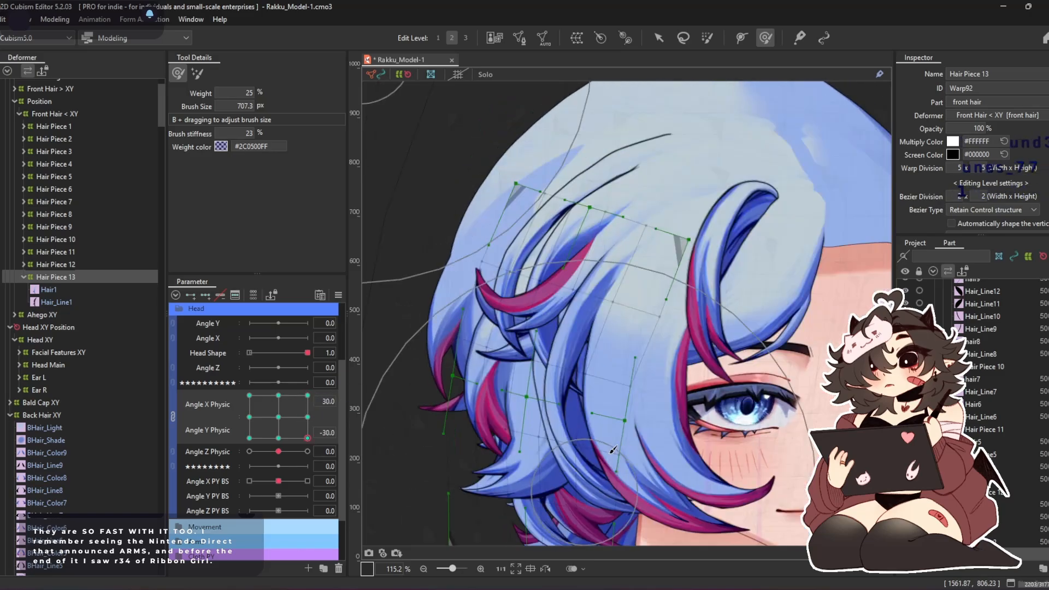
left_click_drag(582, 438, 575, 355)
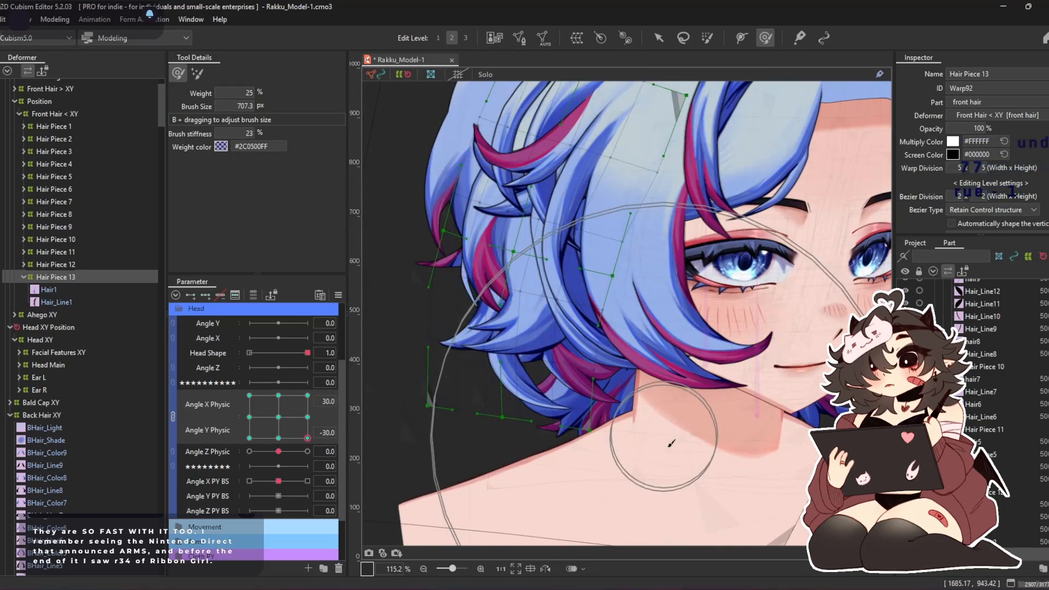
left_click_drag(670, 441, 549, 449)
mouse_move(451, 188)
left_mouse_down()
mouse_move(468, 151)
mouse_move(499, 141)
left_mouse_up()
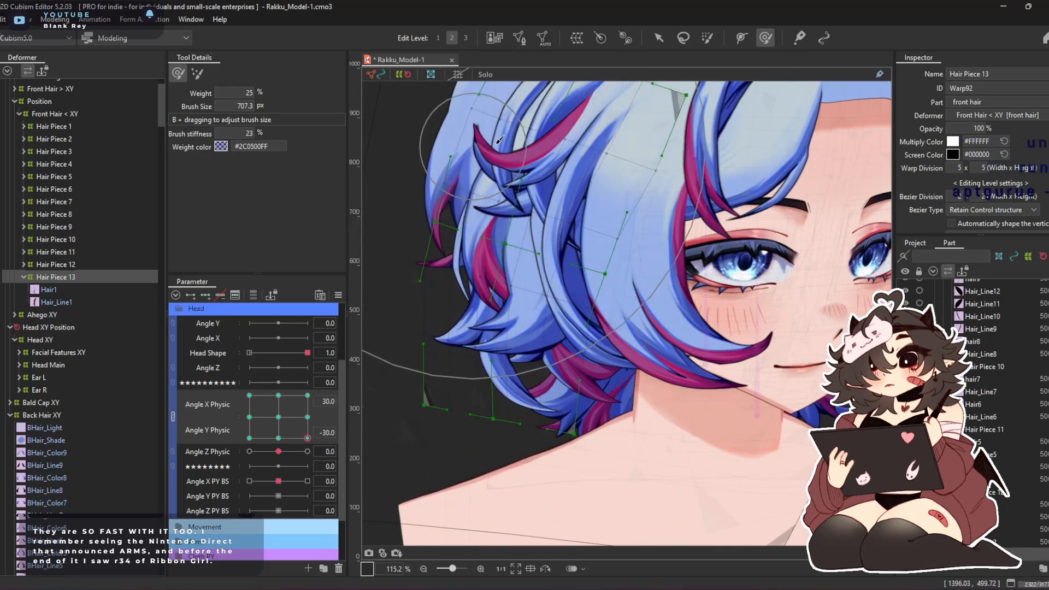
left_click(307, 395)
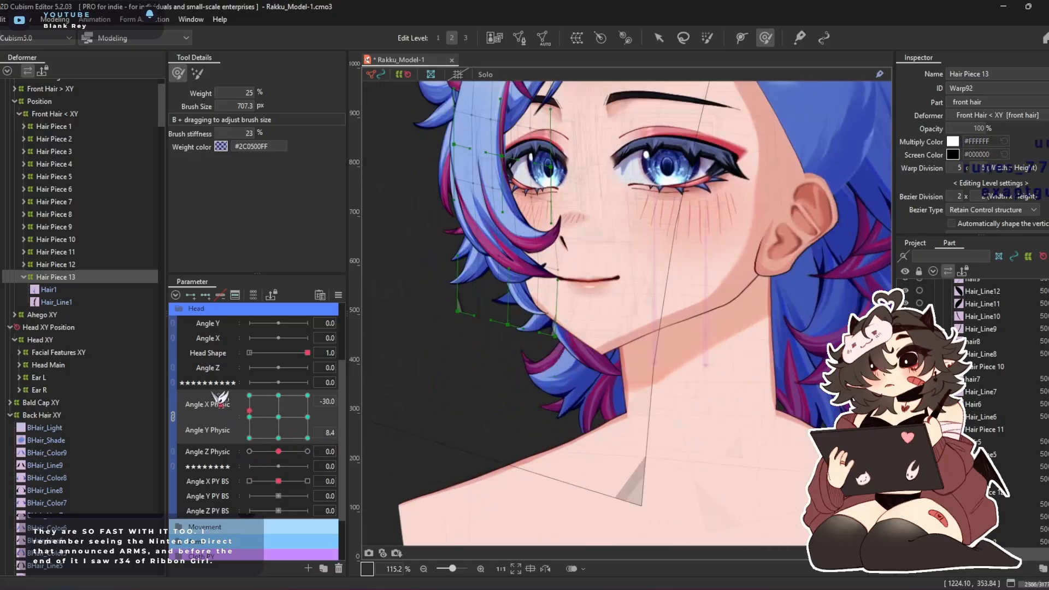
left_click_drag(374, 348, 395, 440)
left_click_drag(529, 266, 523, 361)
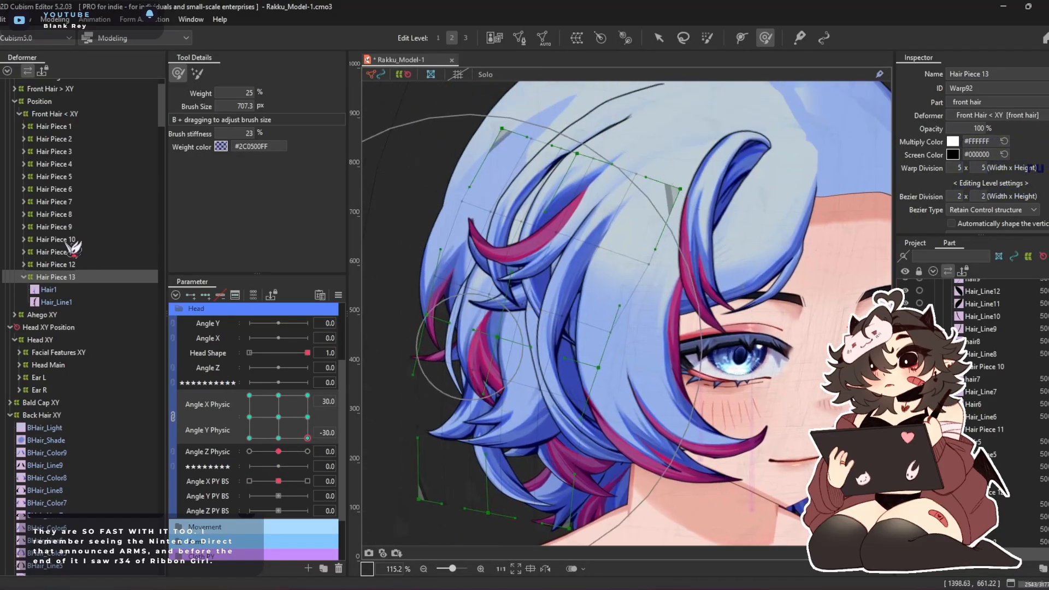
Adjust the lower part of the Front Hair < XY warp at Angle X Physic 30 and Angle Y Physic -30 with a 771.5 px deform brush
left_click(77, 114)
left_click_drag(604, 371, 585, 254)
scroll(606, 370, "down", 3)
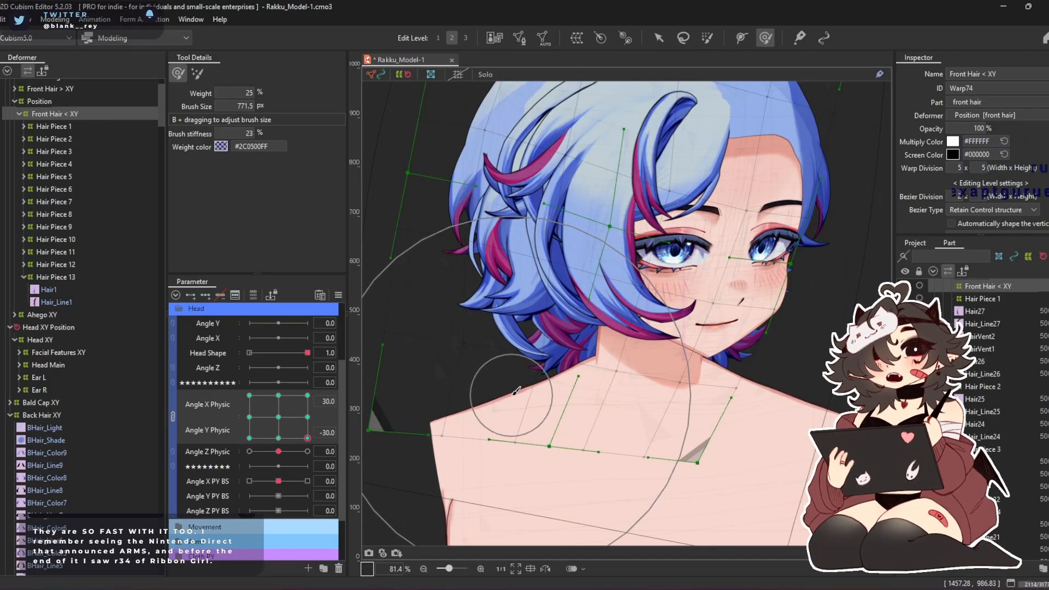
left_click_drag(517, 374, 586, 383)
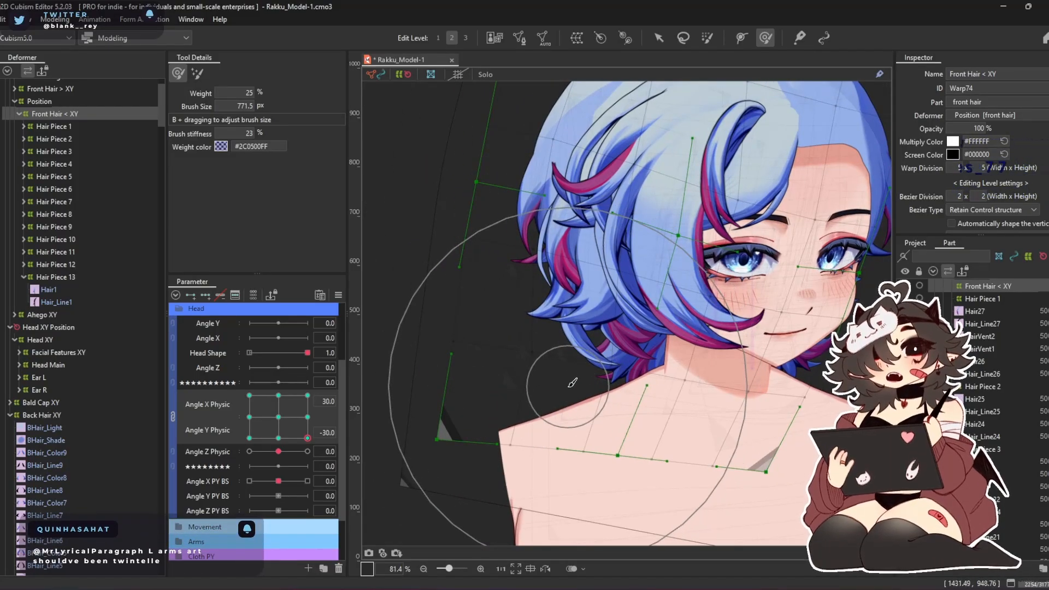
mouse_move(490, 449)
left_mouse_down()
mouse_move(488, 380)
mouse_move(474, 400)
mouse_move(480, 491)
mouse_move(527, 499)
left_mouse_up()
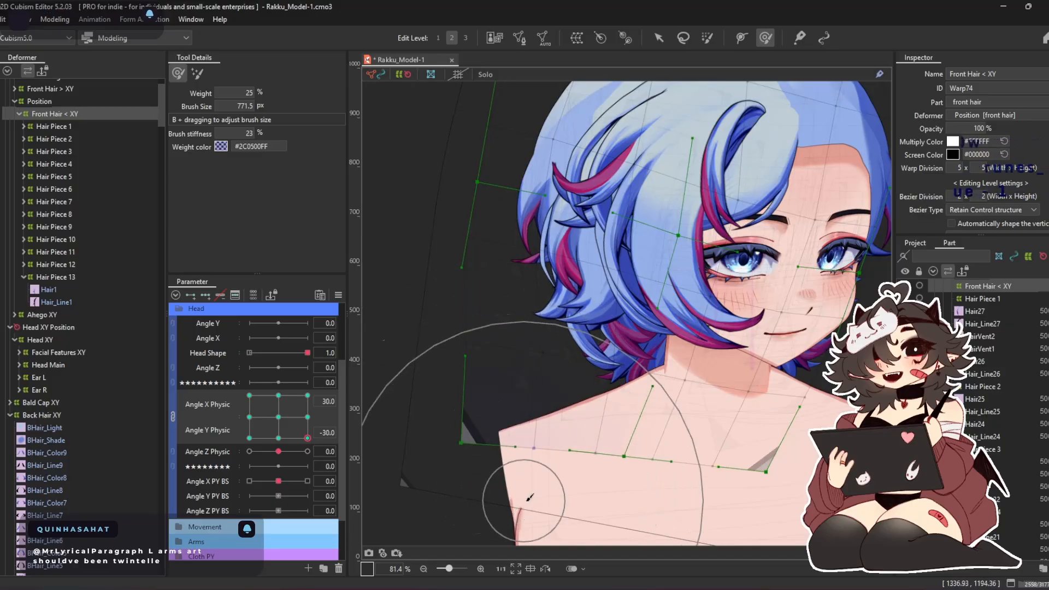
mouse_move(531, 353)
left_mouse_down()
mouse_move(503, 393)
mouse_move(472, 411)
left_mouse_up()
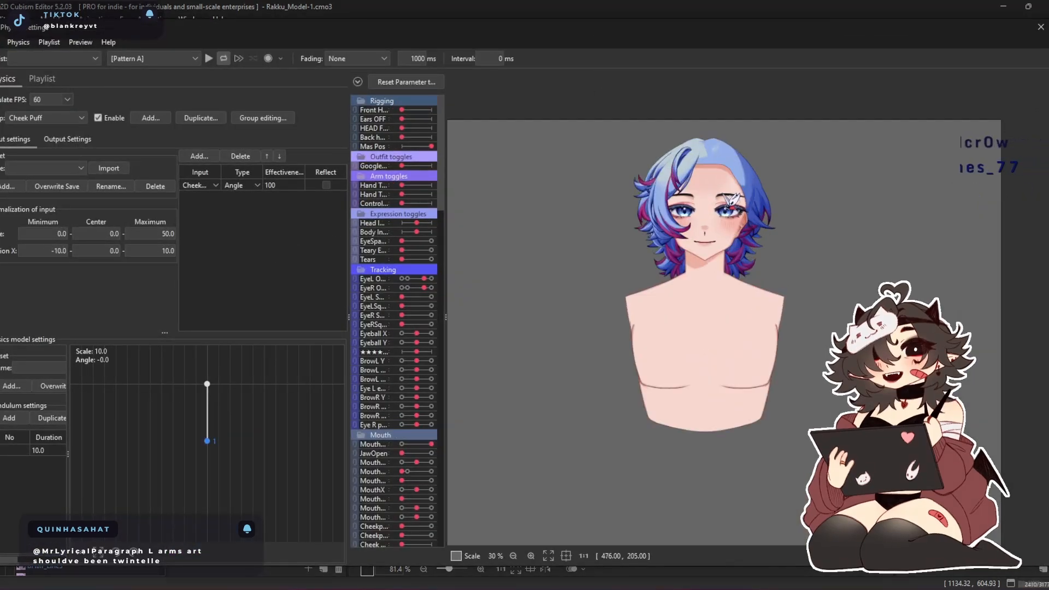
Inspect the front hair up close in the physics settings preview, and close the physics settings
scroll(719, 170, "up", 4)
left_click_drag(645, 238, 565, 208)
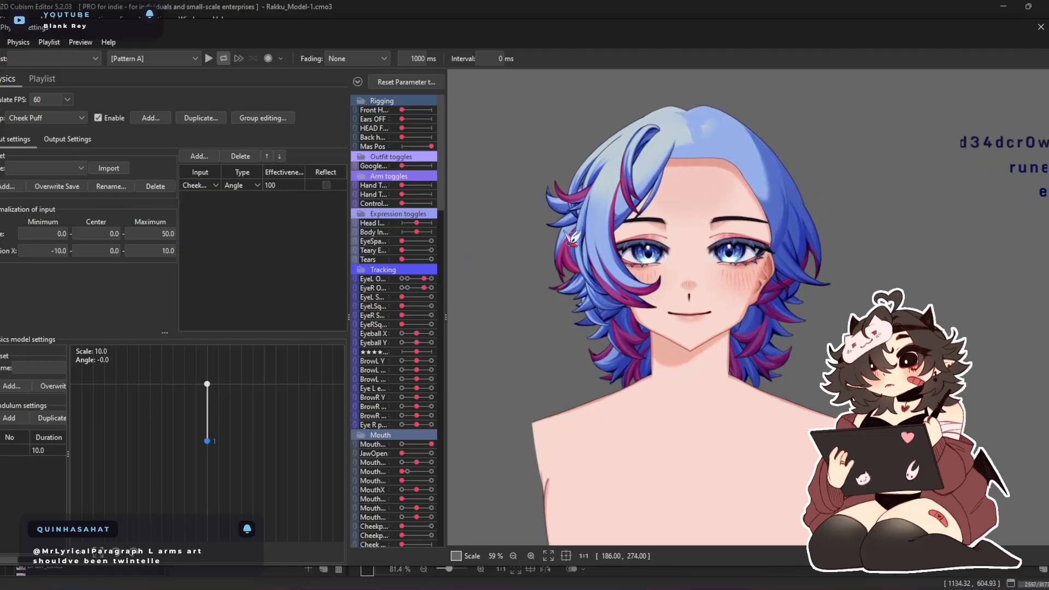
left_click(1041, 27)
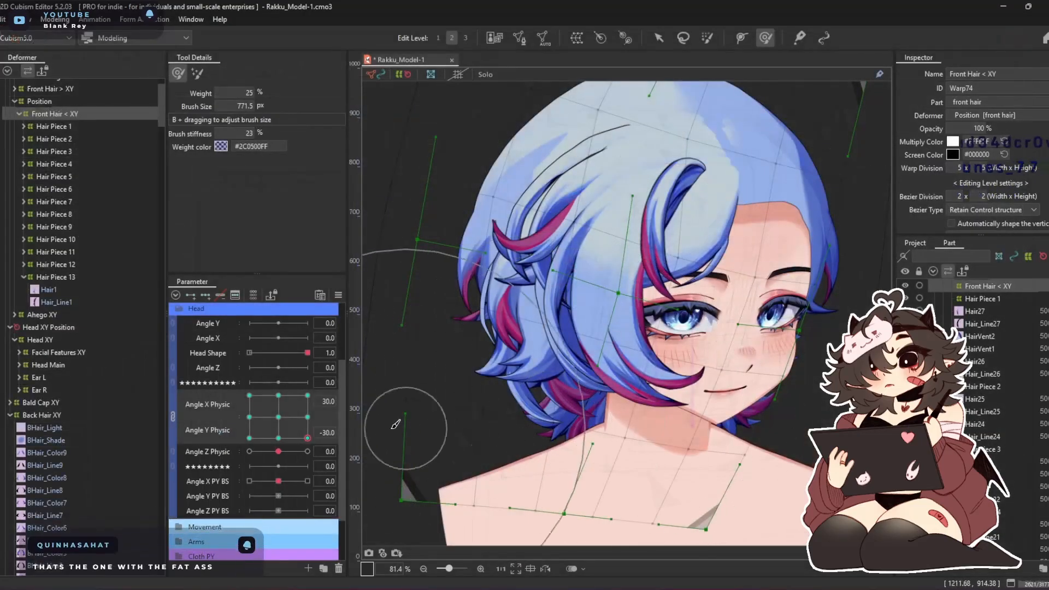
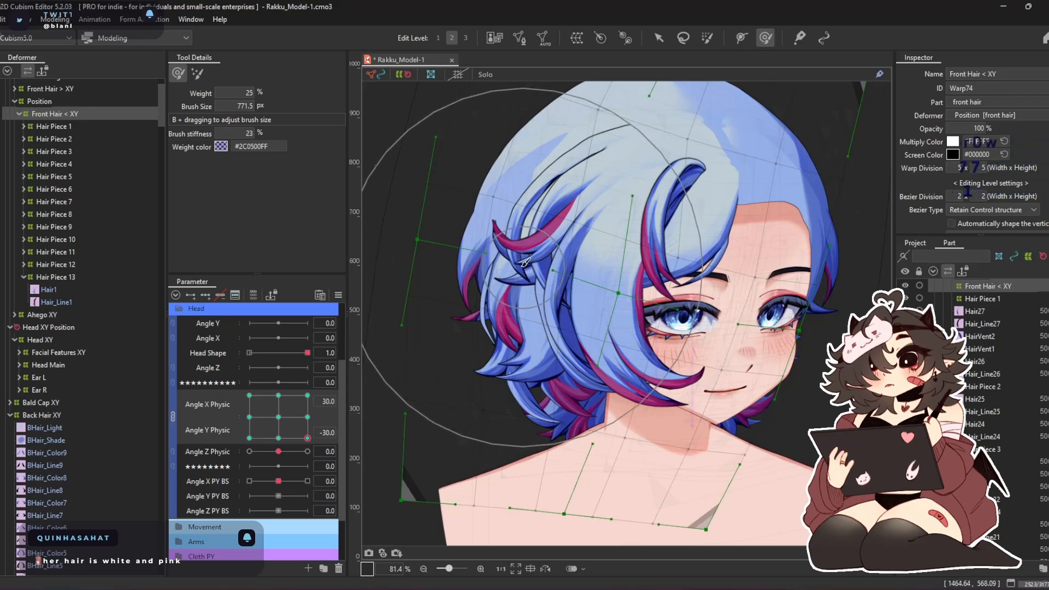
Adjust the Hair Piece 7 warp at Angle X Physic 30 and Angle Y Physic -30 with a 771.5 px deform brush
left_click(75, 151)
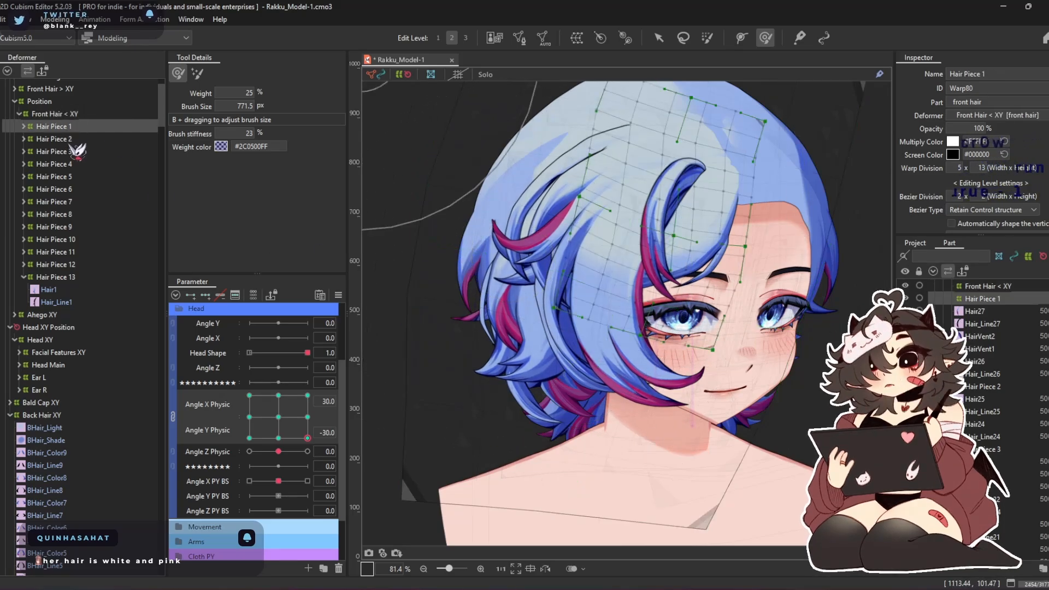
left_click(78, 165)
left_click(87, 178)
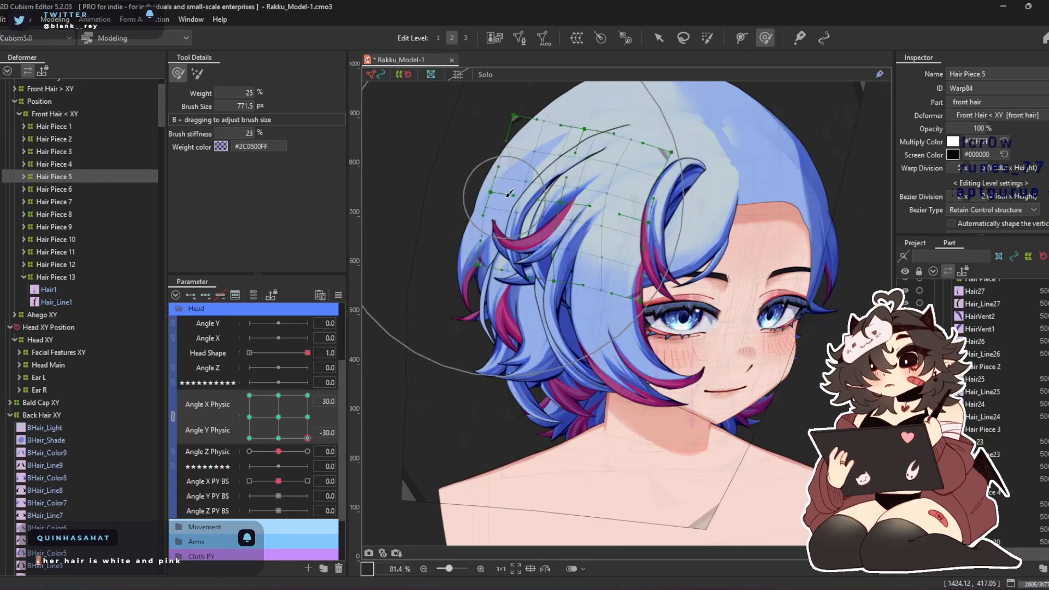
left_click(85, 189)
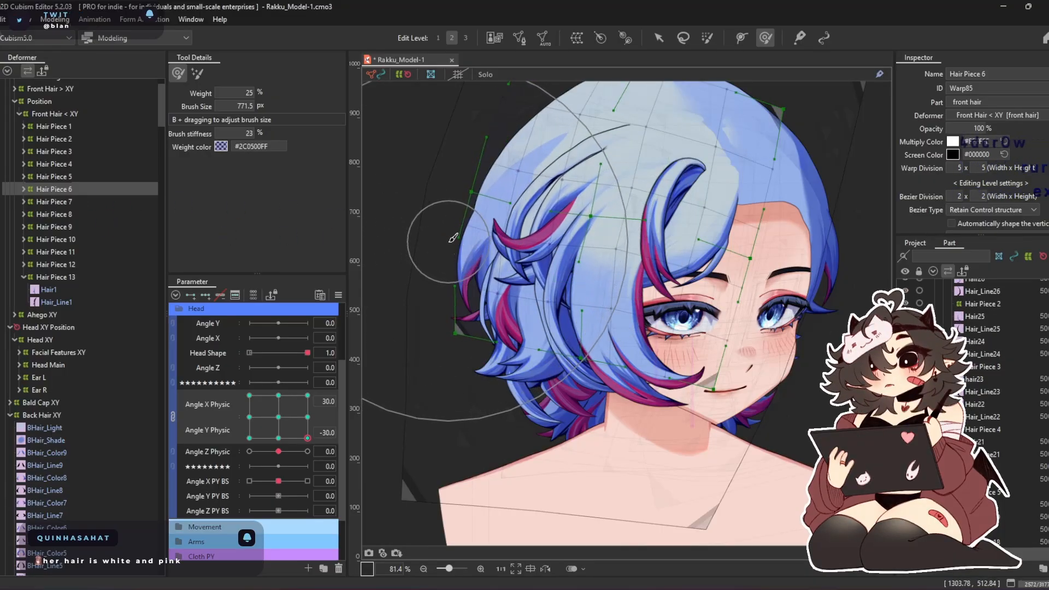
left_click(61, 202)
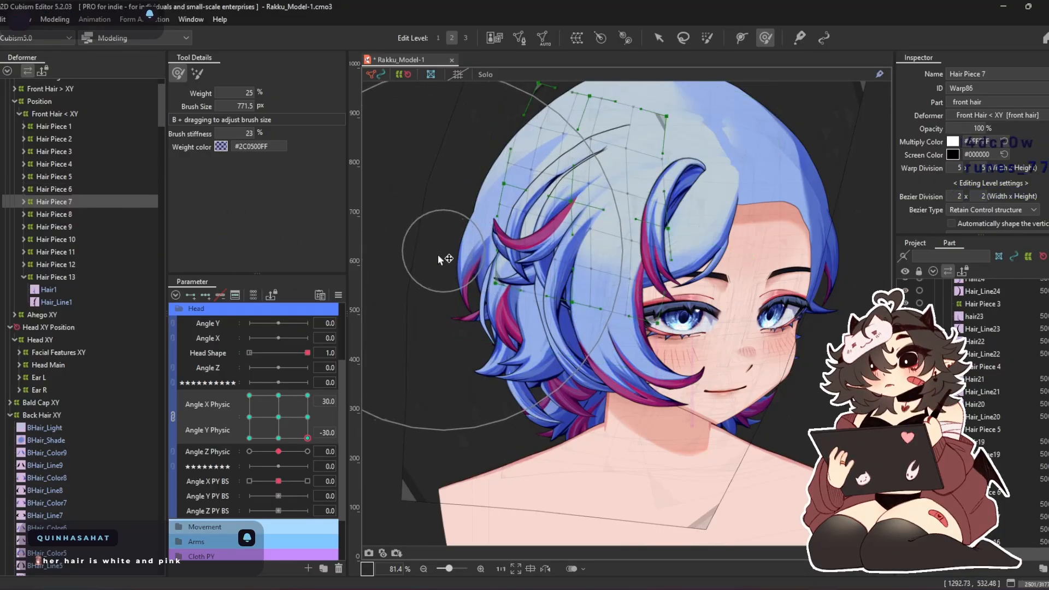
left_click_drag(437, 259, 471, 268)
mouse_move(491, 327)
left_mouse_down()
mouse_move(534, 375)
mouse_move(595, 358)
left_mouse_up()
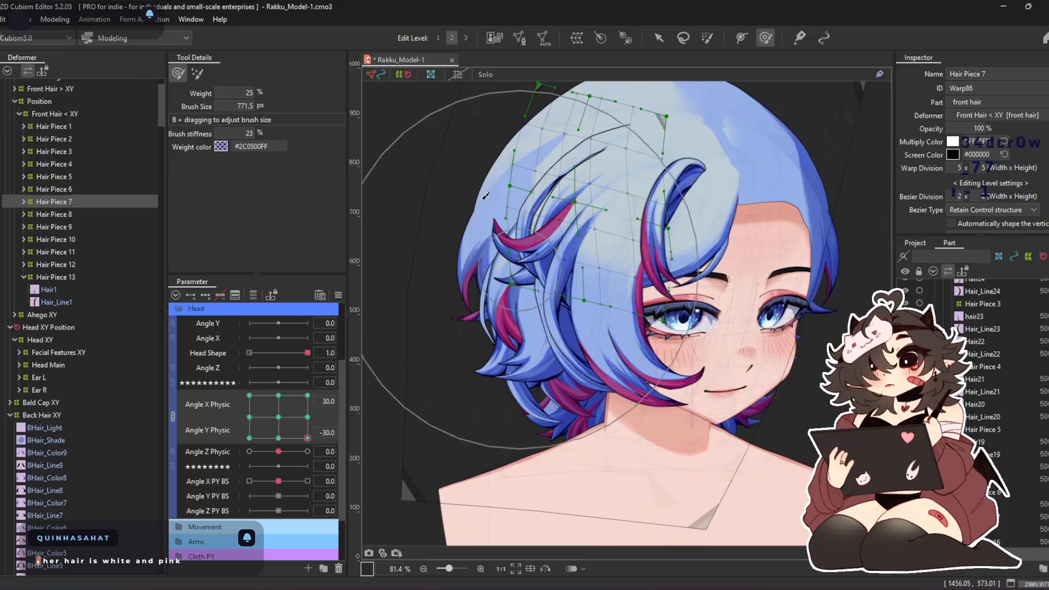
Unlink Angle X Physic and Angle Y Physic, reset both to 0, and shape the Hair Piece 10 warp along its Bezier handles
left_click(151, 214)
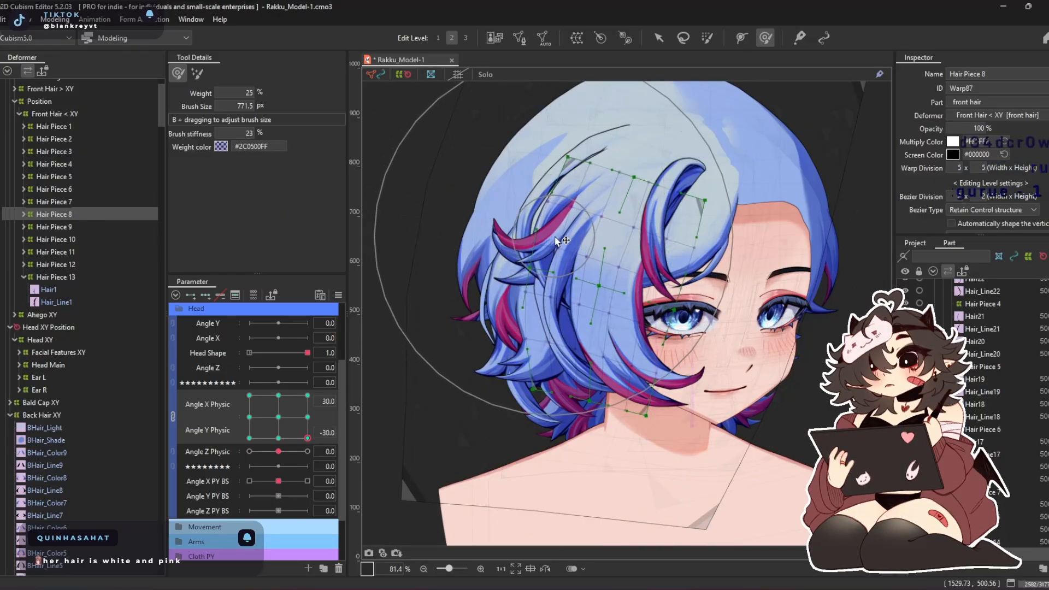
left_click(57, 227)
left_click(59, 240)
mouse_move(505, 220)
left_mouse_down()
mouse_move(494, 253)
mouse_move(457, 253)
left_mouse_up()
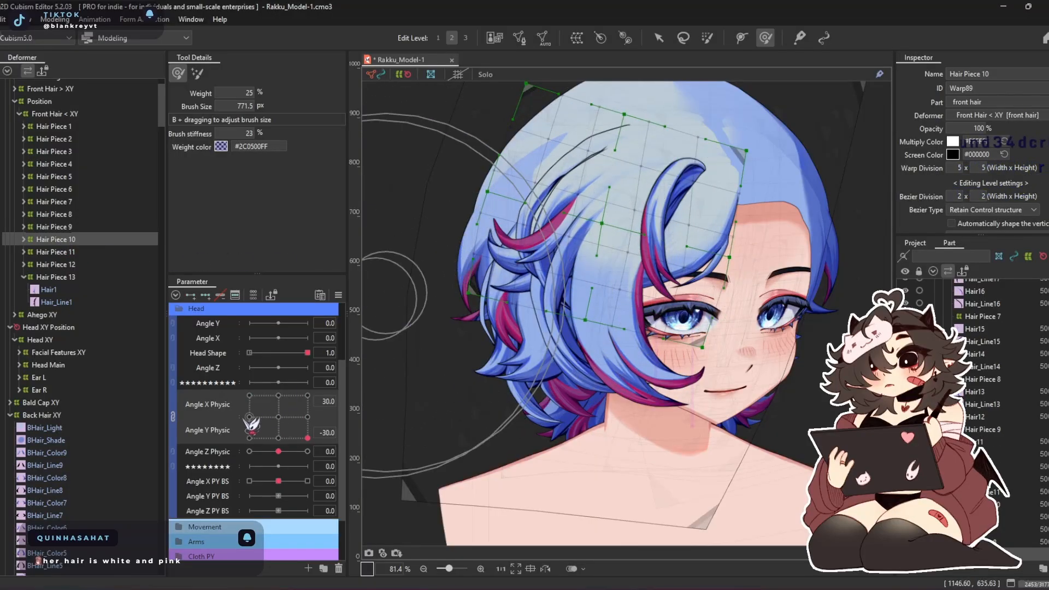
left_click(172, 416)
left_click(278, 398)
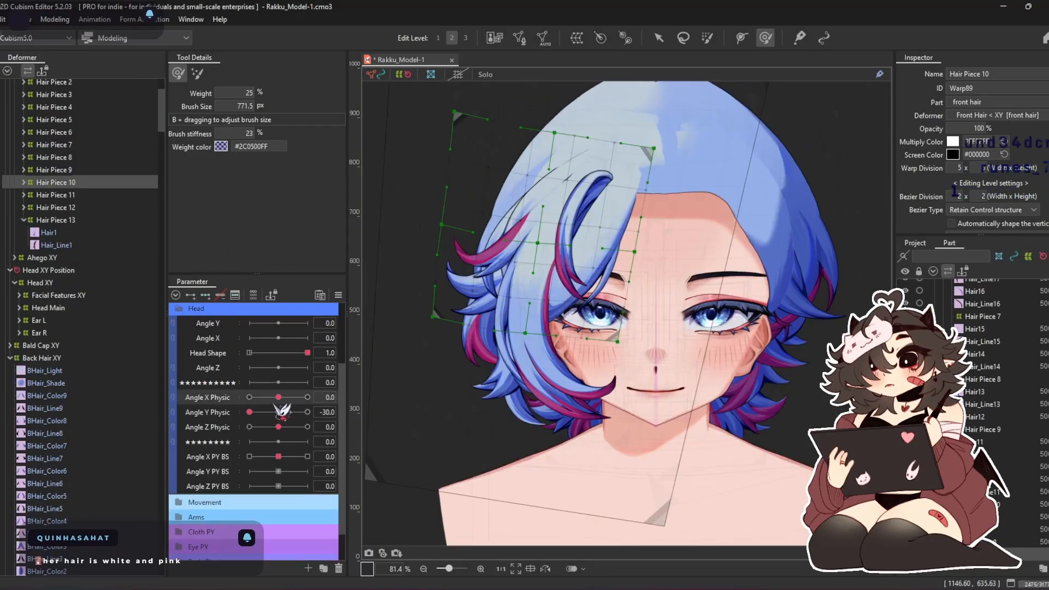
left_click(278, 412)
left_click(55, 19)
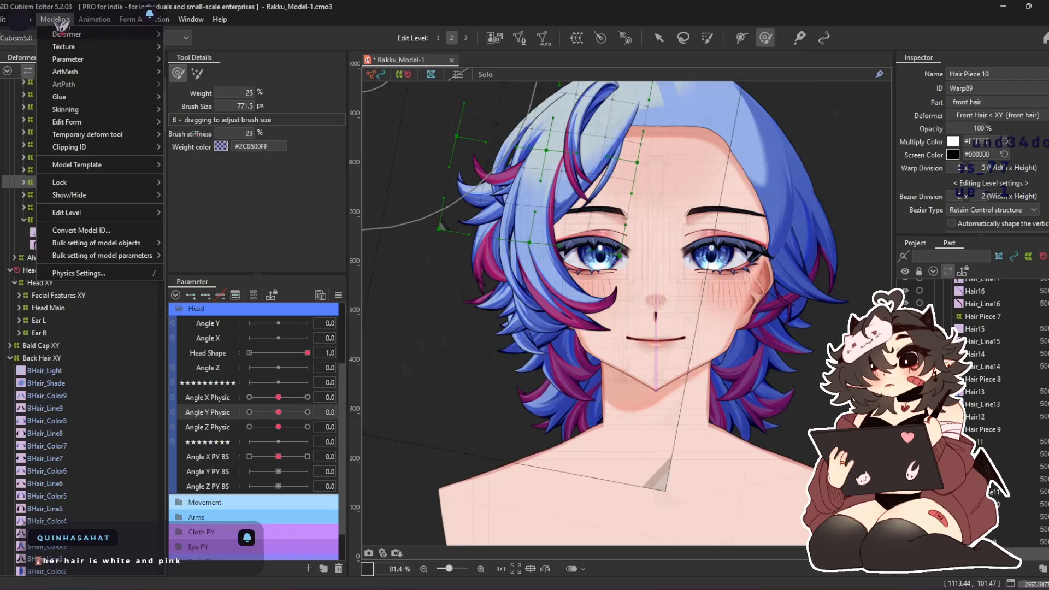
mouse_move(93, 125)
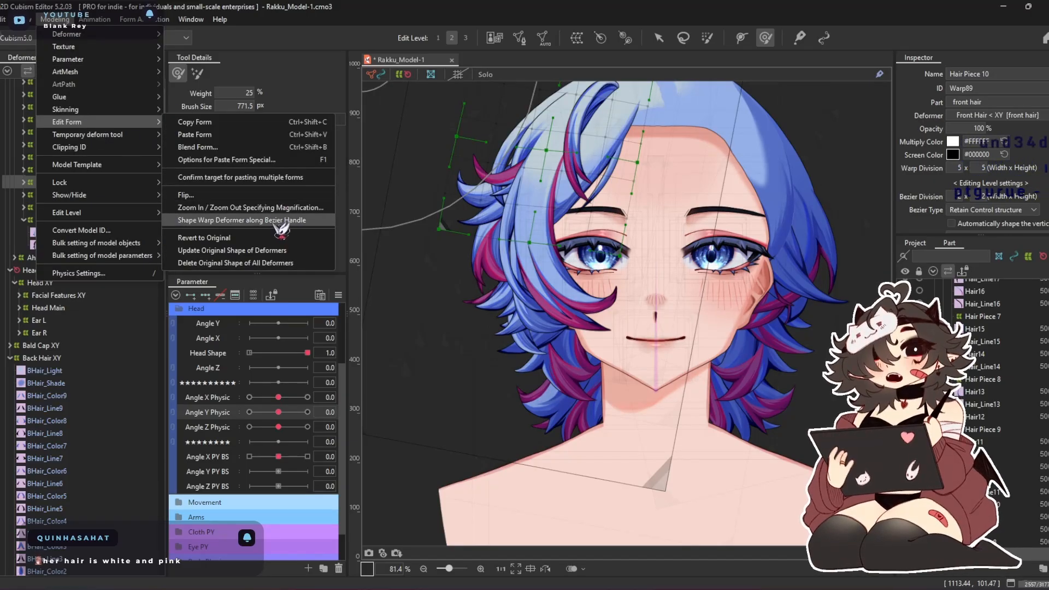
left_click(242, 220)
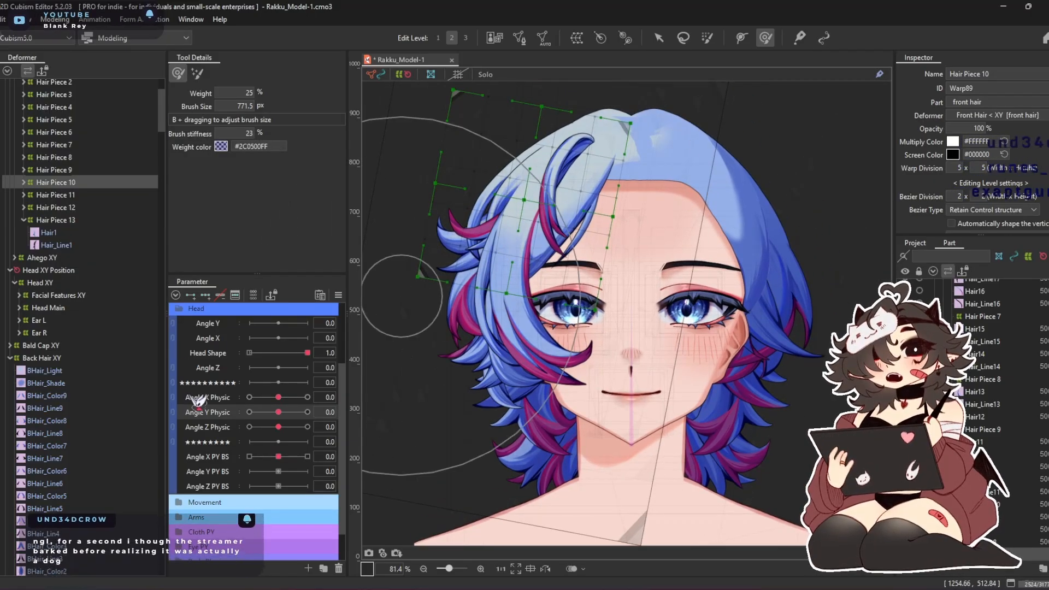
Key Hair Piece 10 on Angle X Physic and shape its warp at 30 and -30 with an 879.6 px deform brush
left_click(307, 397)
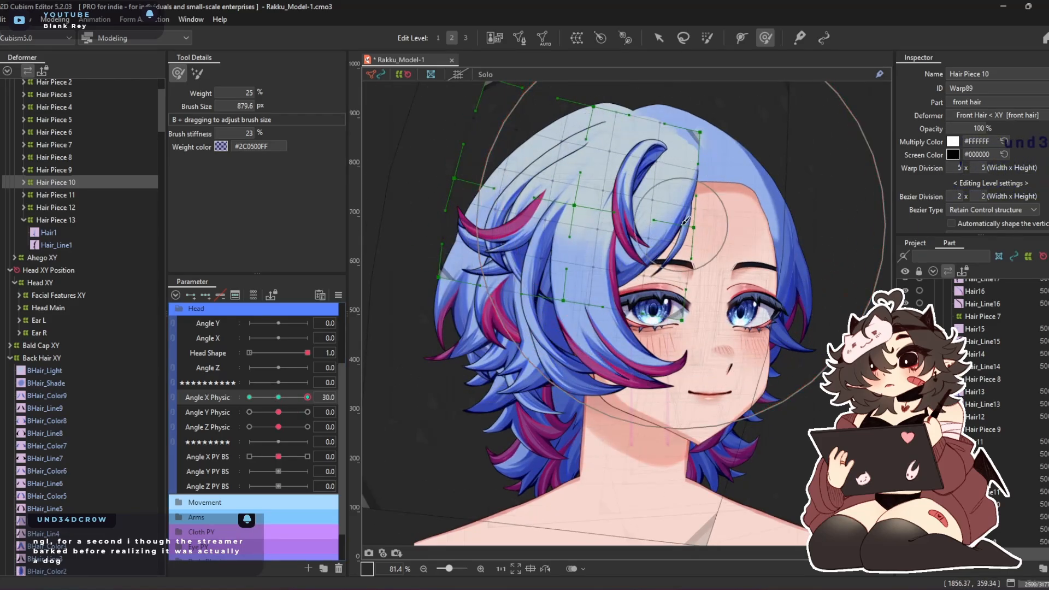
mouse_move(683, 219)
left_mouse_down()
mouse_move(596, 220)
mouse_move(547, 245)
mouse_move(599, 216)
mouse_move(586, 215)
mouse_move(615, 192)
mouse_move(597, 182)
left_mouse_up()
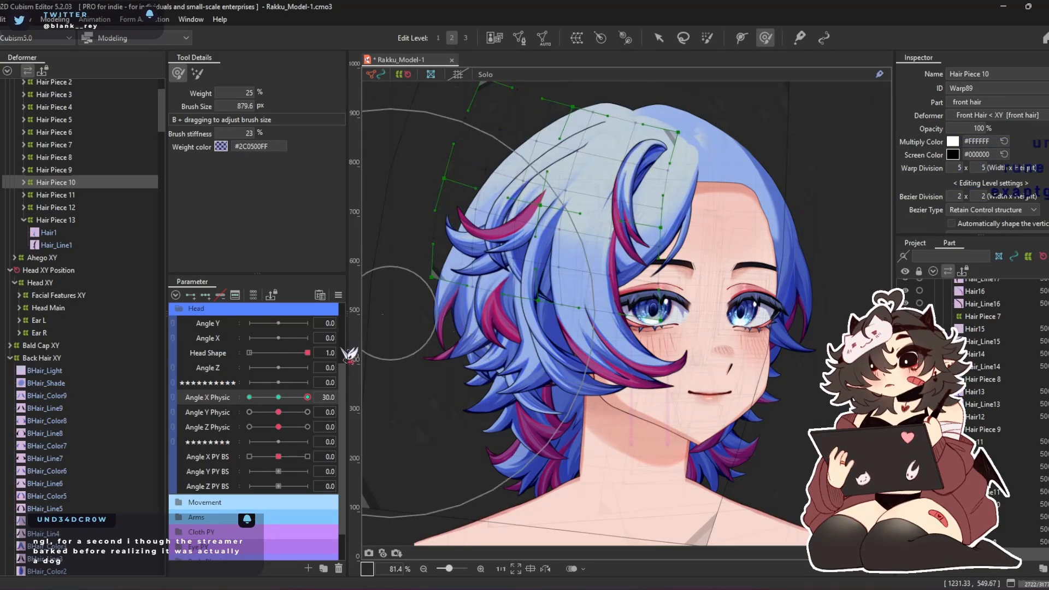
left_click(249, 397)
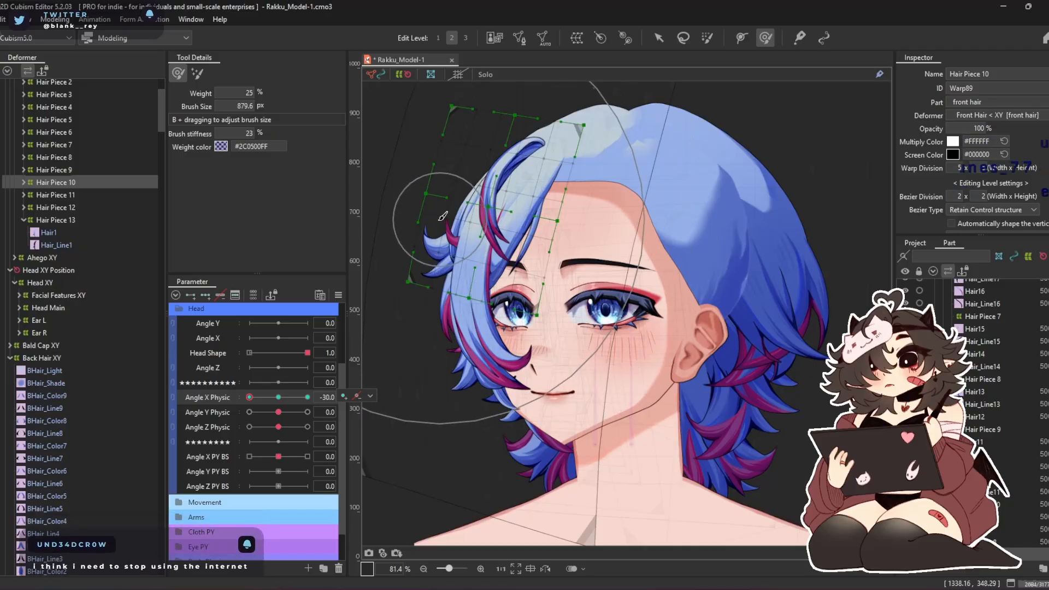
left_click_drag(475, 280, 481, 269)
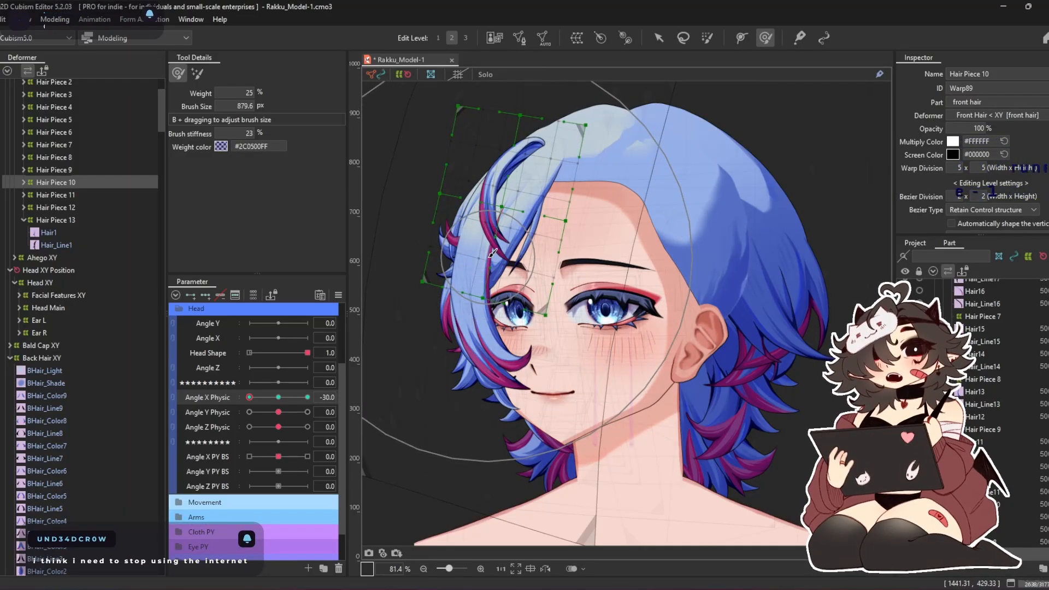
left_click_drag(490, 145, 499, 146)
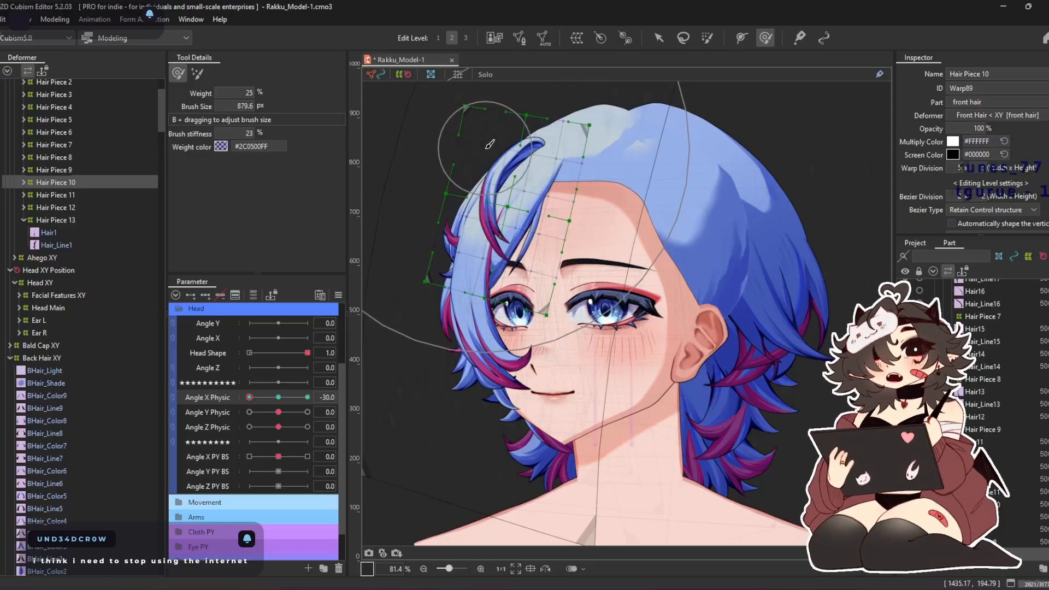
left_click_drag(658, 252, 626, 256)
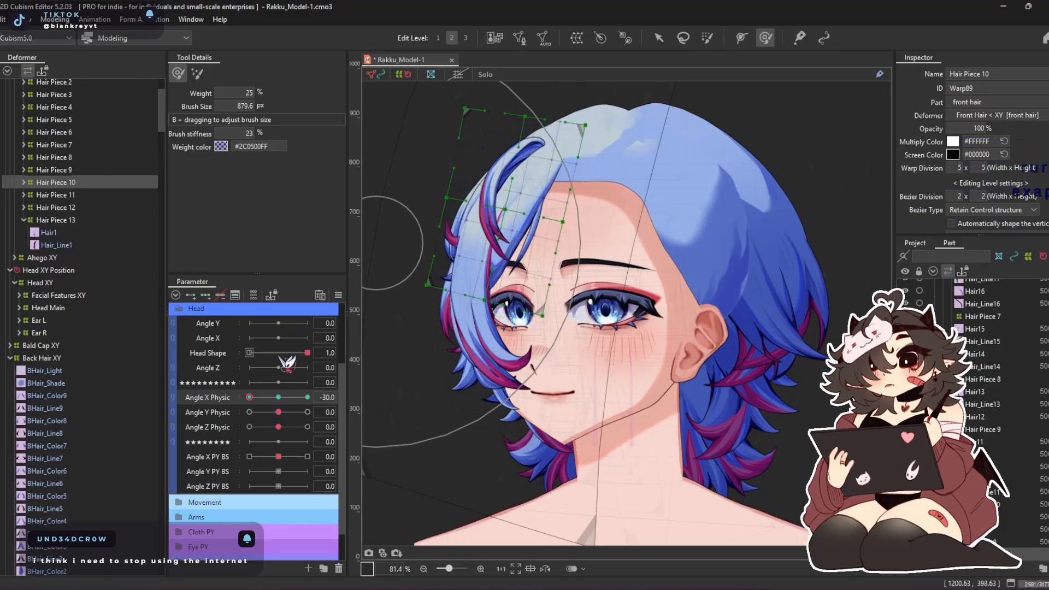
Key Hair Piece 10 on Angle Y Physic with Angle X Physic at 0, and shape its warp at 30 and -30
left_click_drag(249, 397, 278, 397)
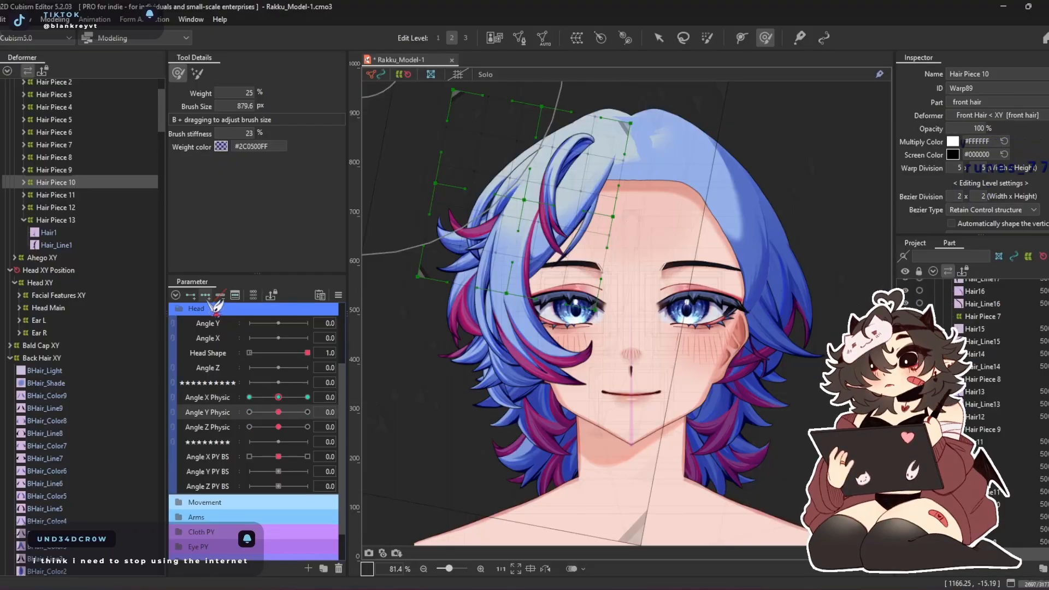
left_click_drag(279, 412, 308, 412)
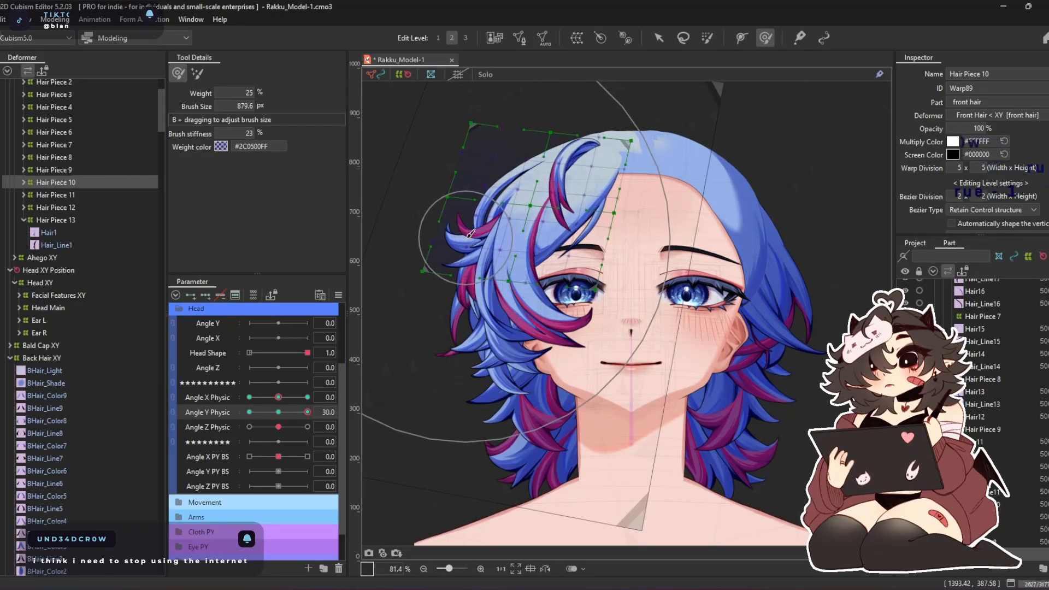
left_click(248, 410)
left_click_drag(410, 306, 437, 307)
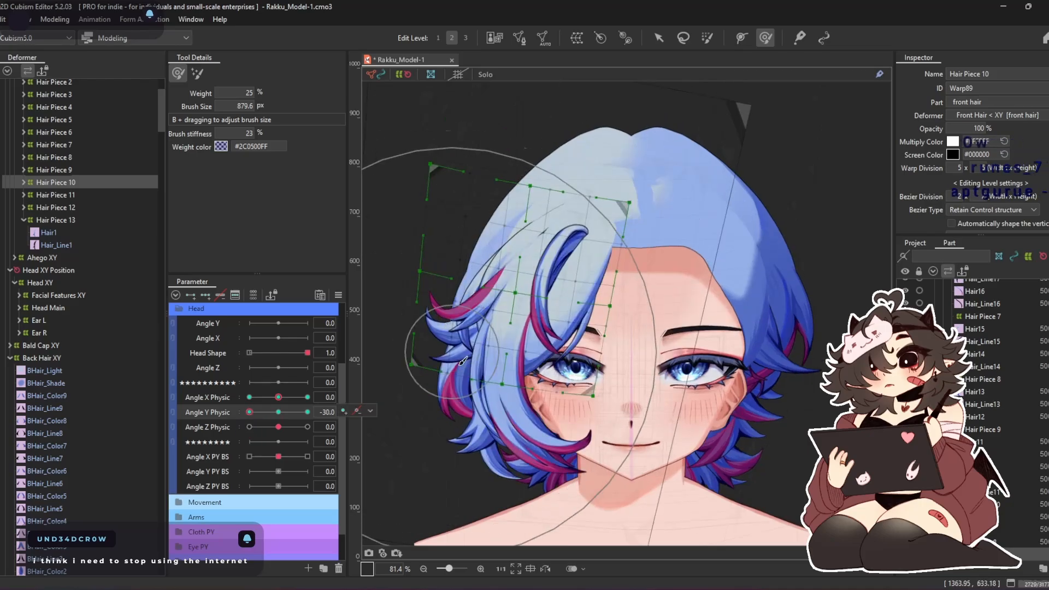
left_click_drag(425, 364, 425, 340)
left_click_drag(492, 316, 491, 235)
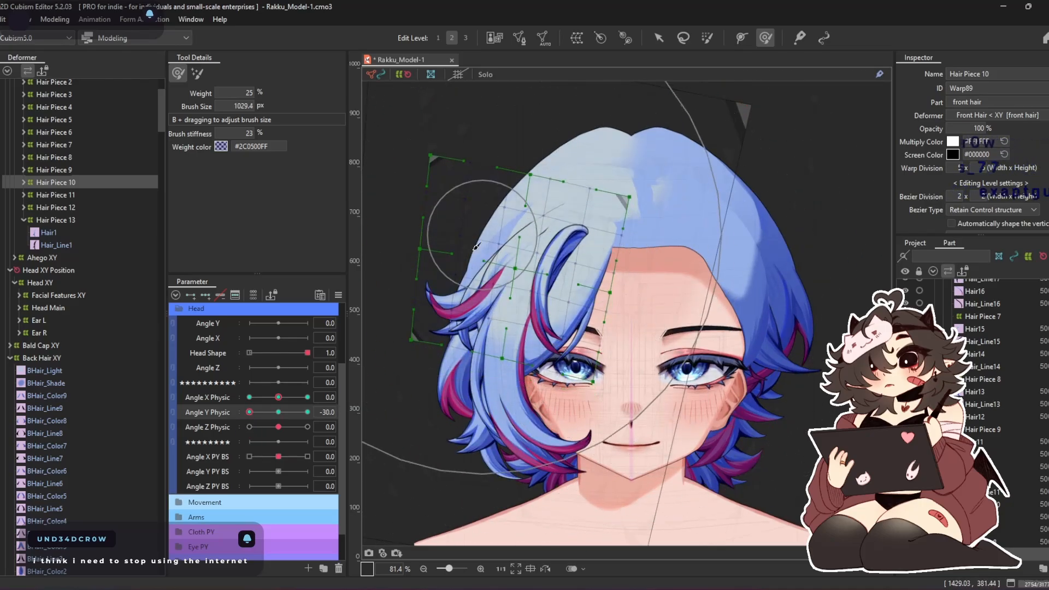
mouse_move(420, 286)
left_mouse_down()
mouse_move(507, 300)
mouse_move(452, 299)
mouse_move(413, 260)
left_mouse_up()
Synthesize the corner forms of Hair Piece 10 for Angle X and Y Physic, then relink both parameters and check the corner poses
right_click(321, 322)
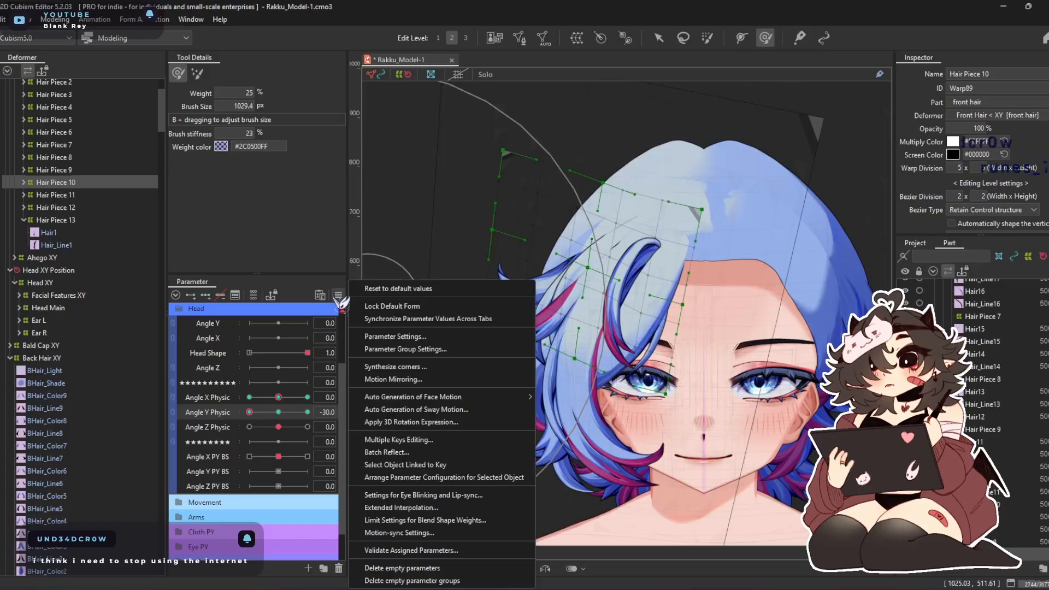
left_click(414, 367)
left_click(489, 405)
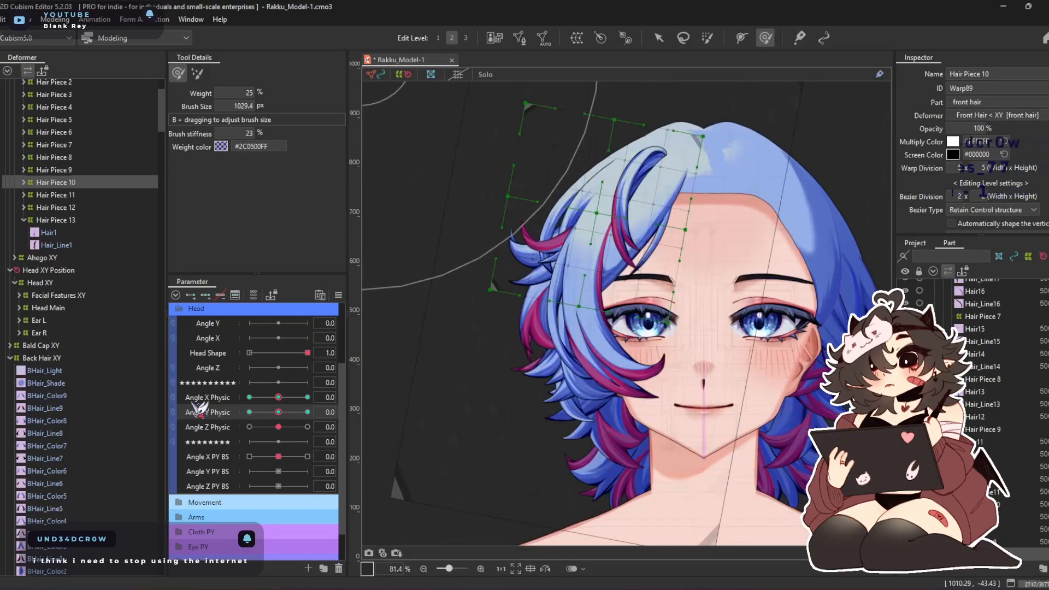
left_click(172, 398)
left_click_drag(278, 417, 354, 346)
left_click_drag(450, 370, 493, 406)
left_click_drag(305, 411, 373, 471)
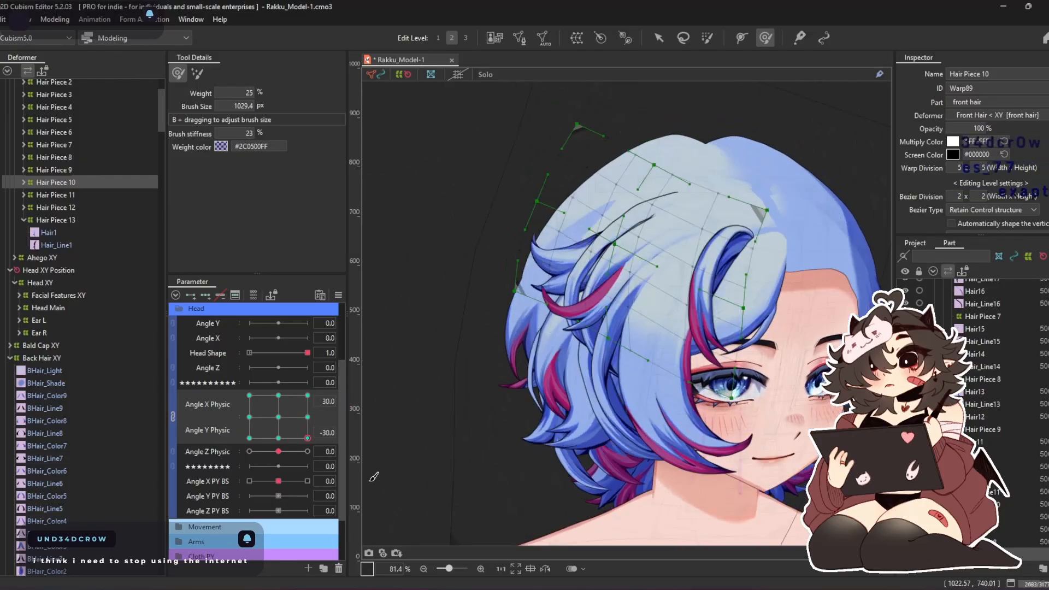
mouse_move(307, 435)
left_mouse_down()
mouse_move(267, 476)
mouse_move(149, 438)
mouse_move(324, 354)
mouse_move(307, 505)
mouse_move(192, 375)
mouse_move(308, 450)
mouse_move(295, 419)
mouse_move(293, 430)
left_mouse_up()
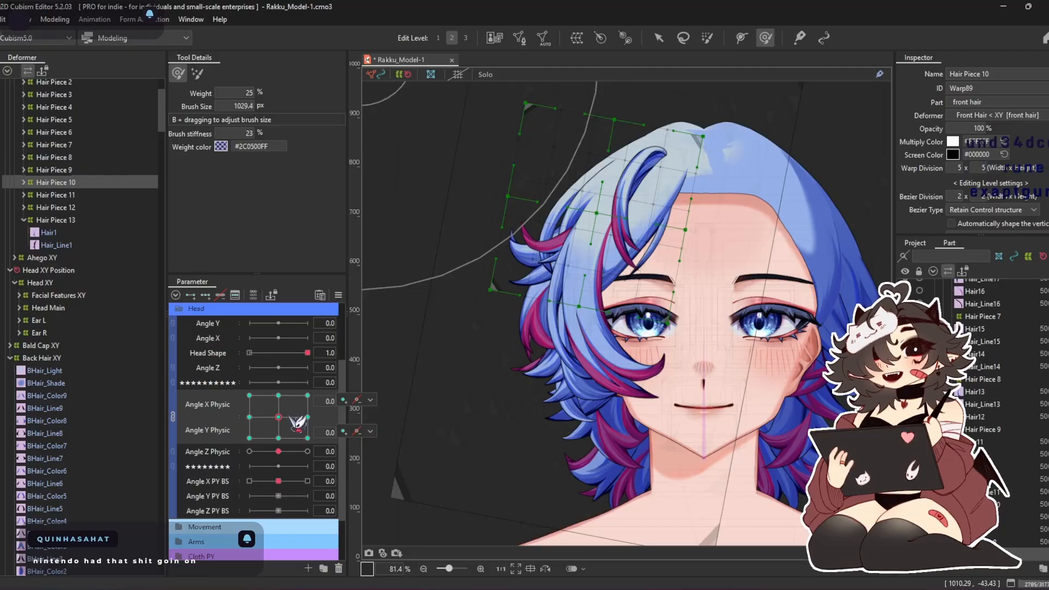
Inspect how the front hair follows head turns in the physics settings preview, and close the physics settings
key("ctrl+p")
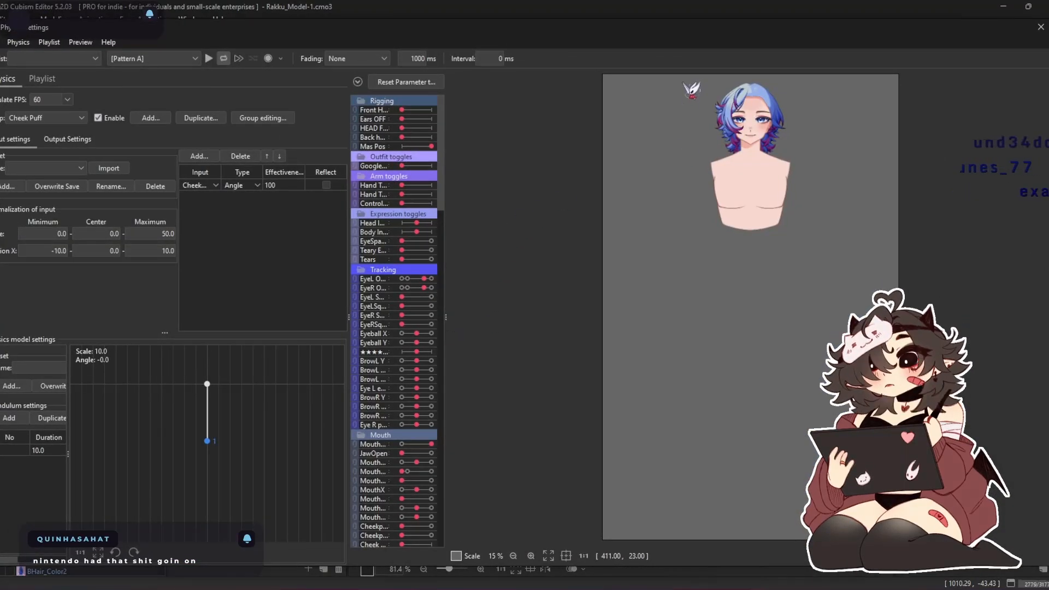
scroll(745, 77, "up", 5)
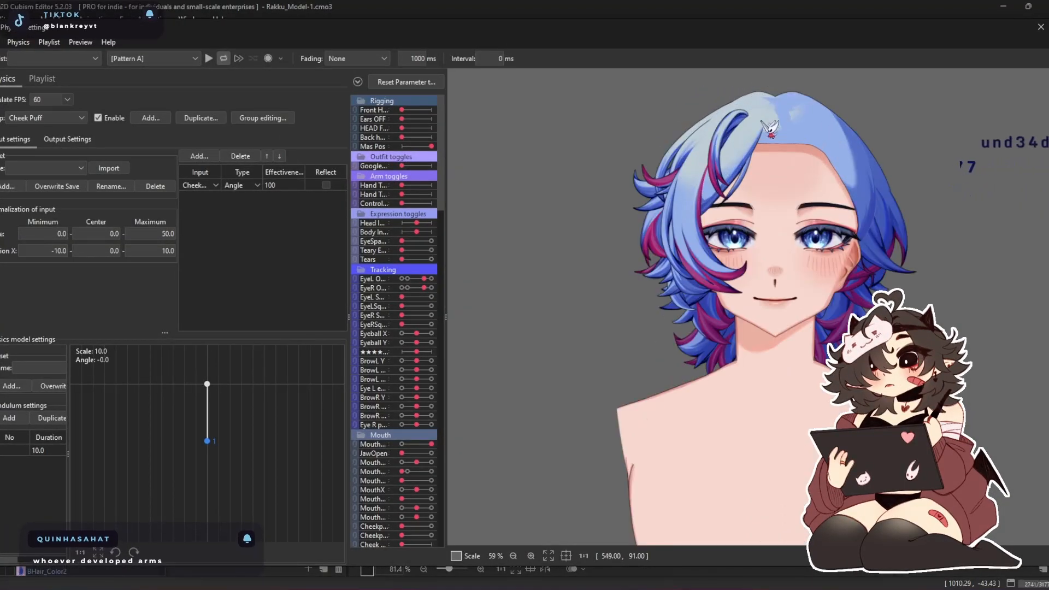
left_click_drag(751, 145, 689, 169)
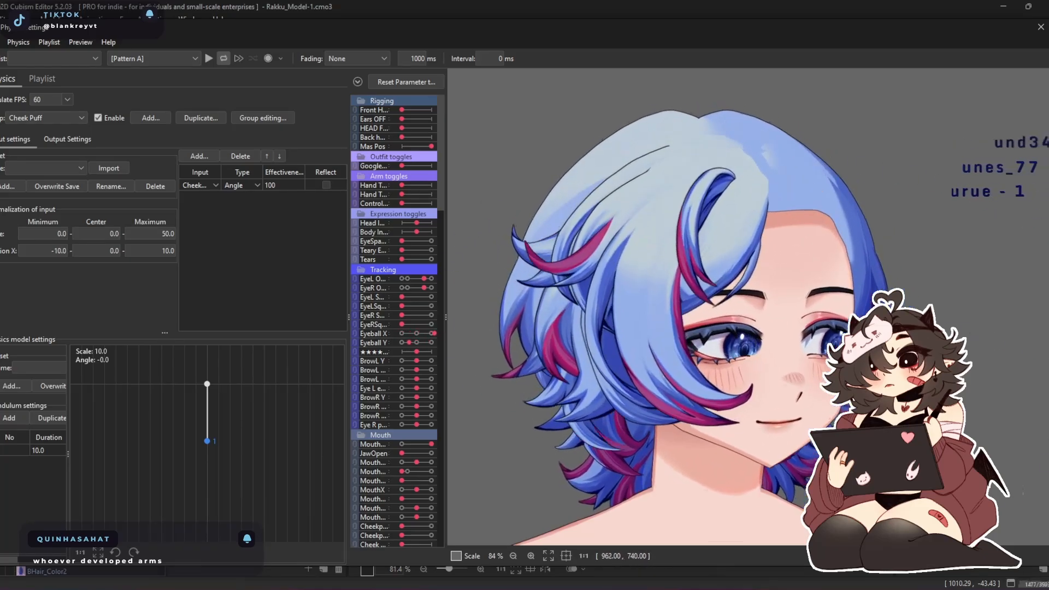
left_click_drag(498, 397, 635, 406)
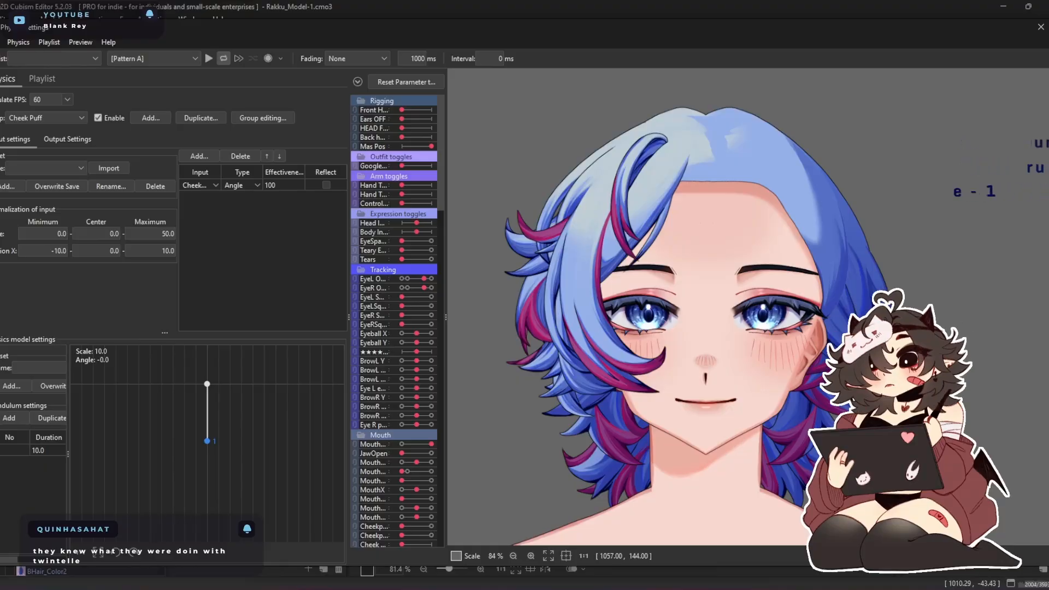
left_click(1039, 27)
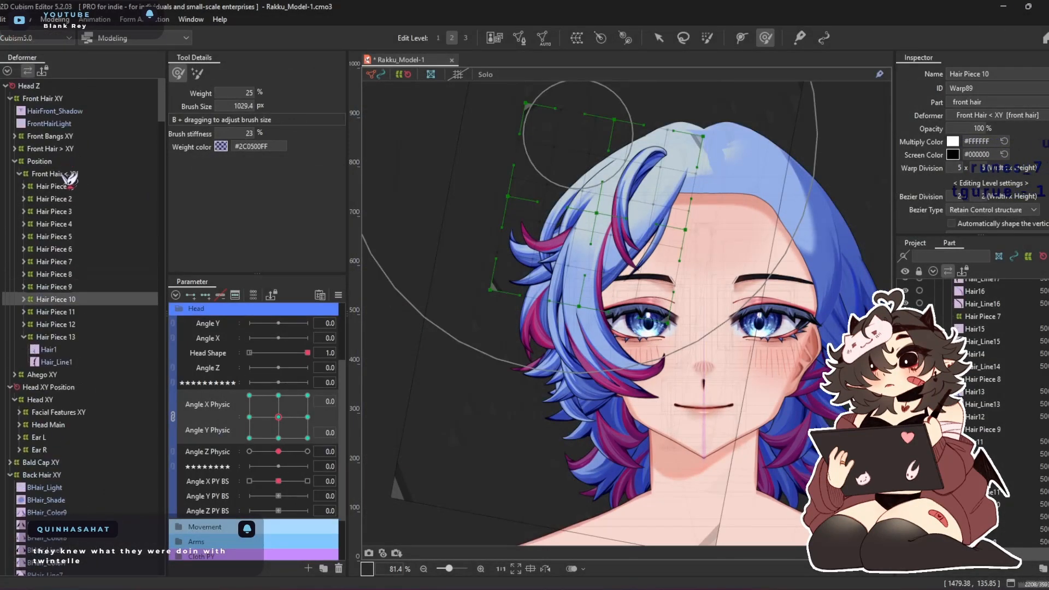
Adjust the Hair Piece 2 and 3 warps together at Angle X Physic -30 with Angle Y Physic at 0, 30 and -30, using a 794.9 px deform brush
left_click(65, 174)
left_click(74, 188)
left_click(92, 201)
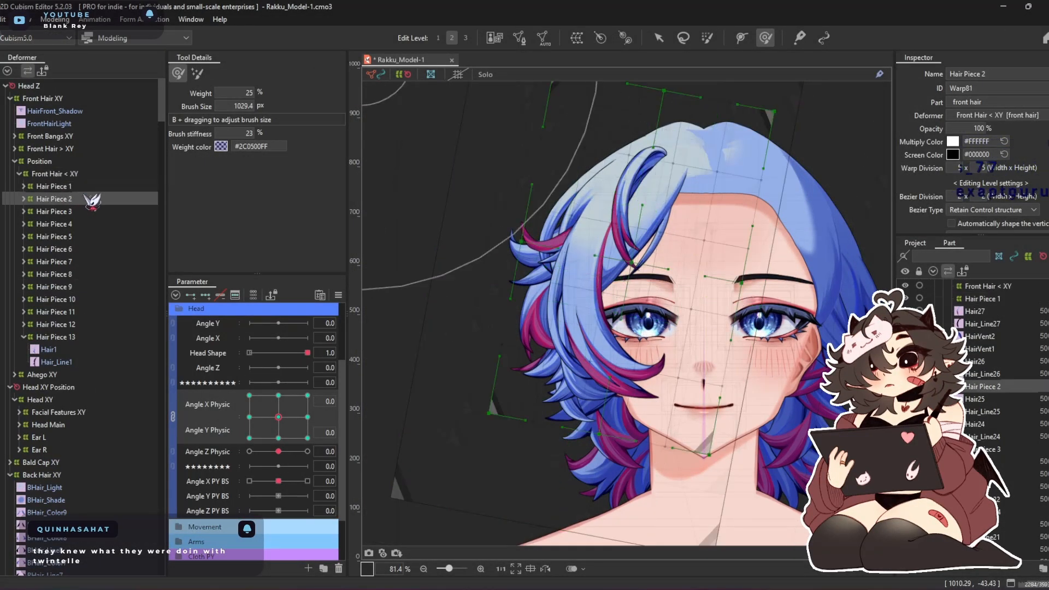
left_click(76, 212, "ctrl")
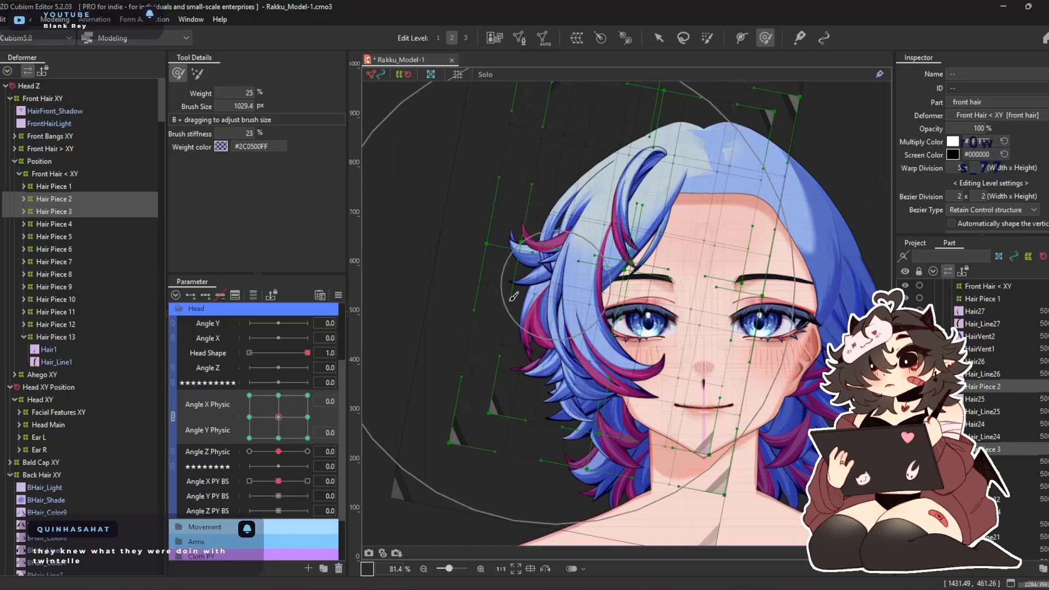
left_click(248, 417)
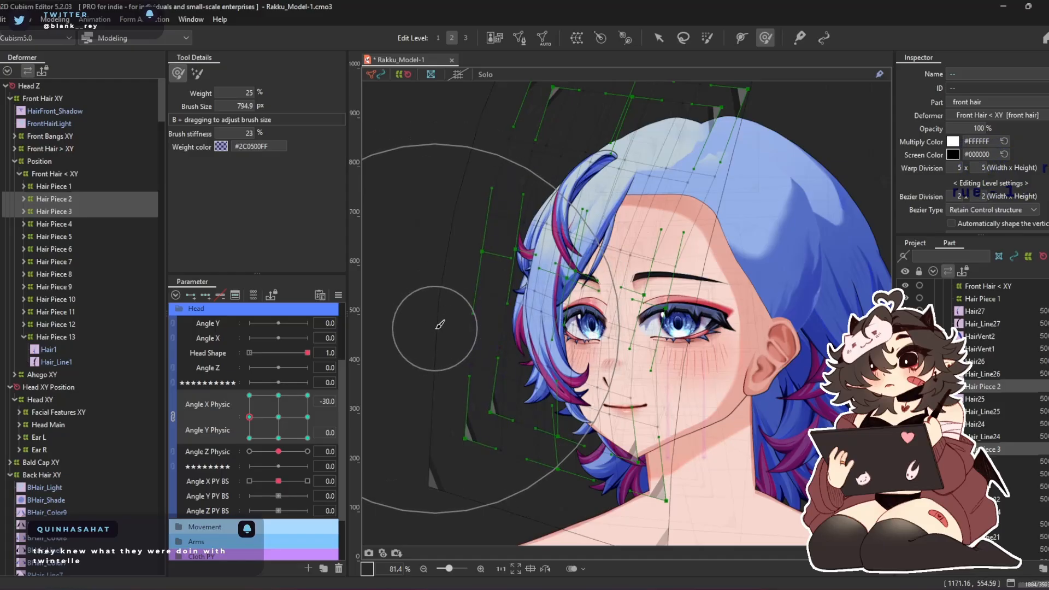
left_click_drag(274, 403, 199, 335)
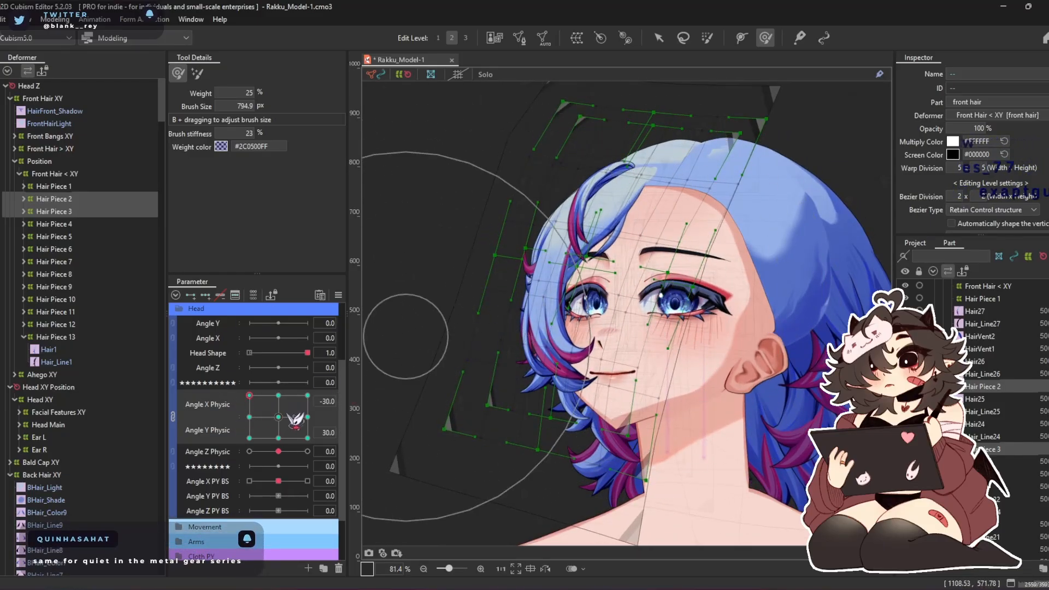
left_click(249, 438)
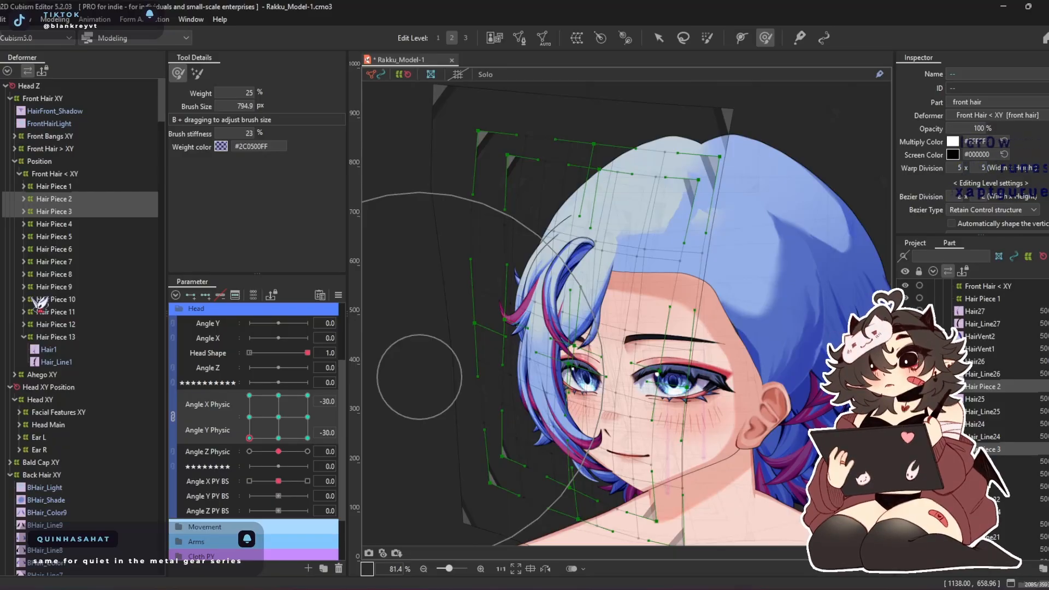
Shape the Hair Piece 2 warp at Angle X Physic -30 and Angle Y Physic 30, reducing the deform brush to 430.2 px
left_click_drag(247, 438, 198, 358)
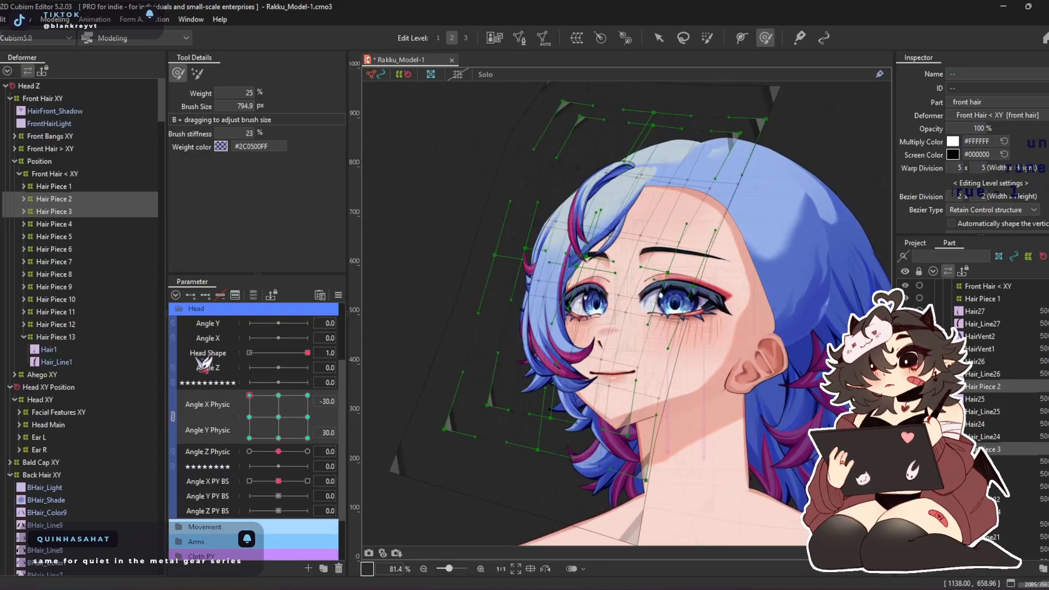
left_click(69, 211, "ctrl")
scroll(593, 302, "up", 2)
key("b")
mouse_move(648, 368)
left_mouse_down()
mouse_move(605, 306)
mouse_move(607, 279)
left_mouse_up()
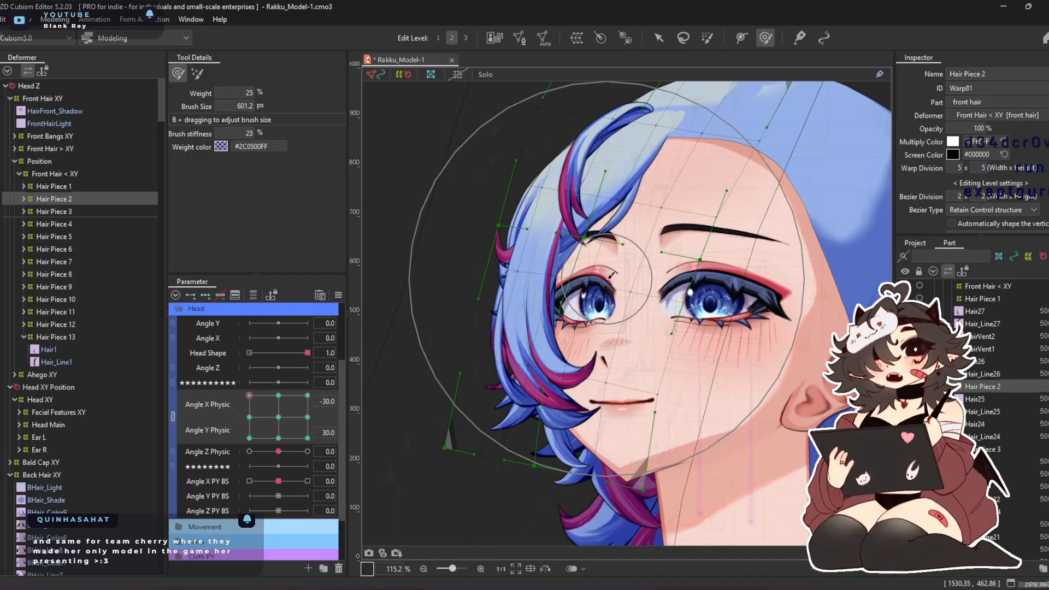
mouse_move(612, 275)
left_mouse_down()
mouse_move(525, 306)
mouse_move(551, 361)
left_mouse_up()
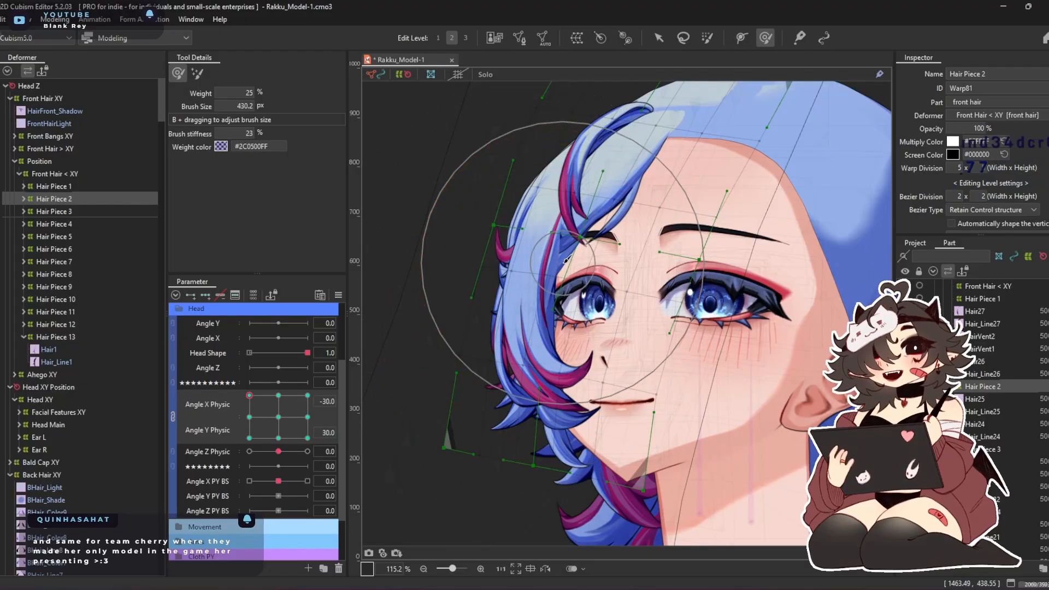
scroll(573, 284, "up", 3)
left_click_drag(624, 247, 629, 246)
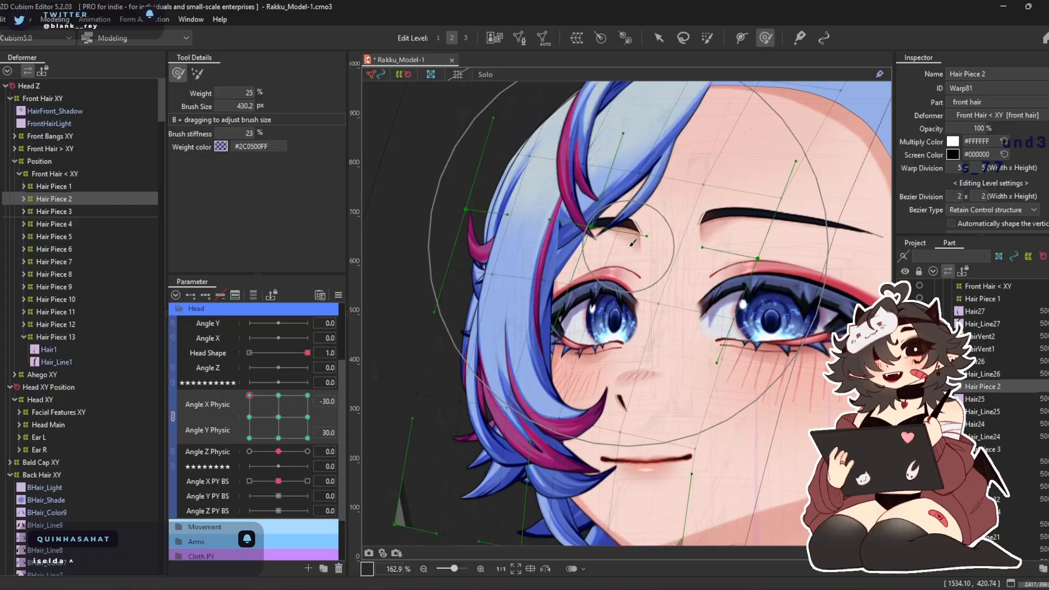
Refine the Hair Piece 2 warp around the strands beside the face at the same pose, with brush sizes 390.9 and 337.5 px
key("b")
left_click_drag(526, 323, 510, 326)
left_click_drag(452, 300, 435, 298)
left_click_drag(447, 363, 427, 361)
left_click_drag(411, 282, 393, 279)
mouse_move(632, 268)
left_mouse_down()
mouse_move(649, 267)
mouse_move(628, 270)
left_mouse_up()
right_click(665, 316)
left_click(675, 327)
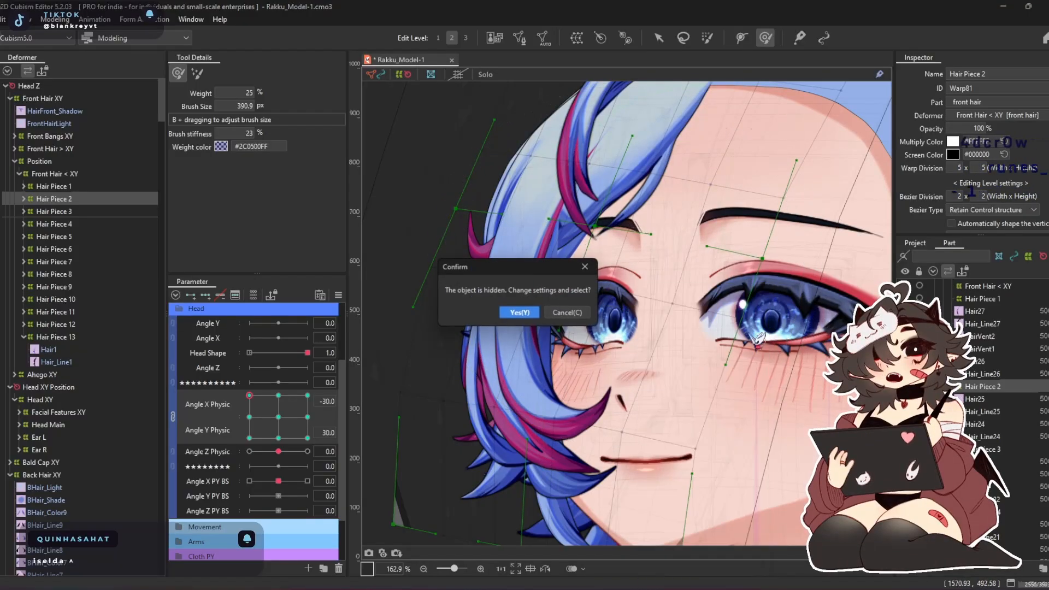
left_click(571, 316)
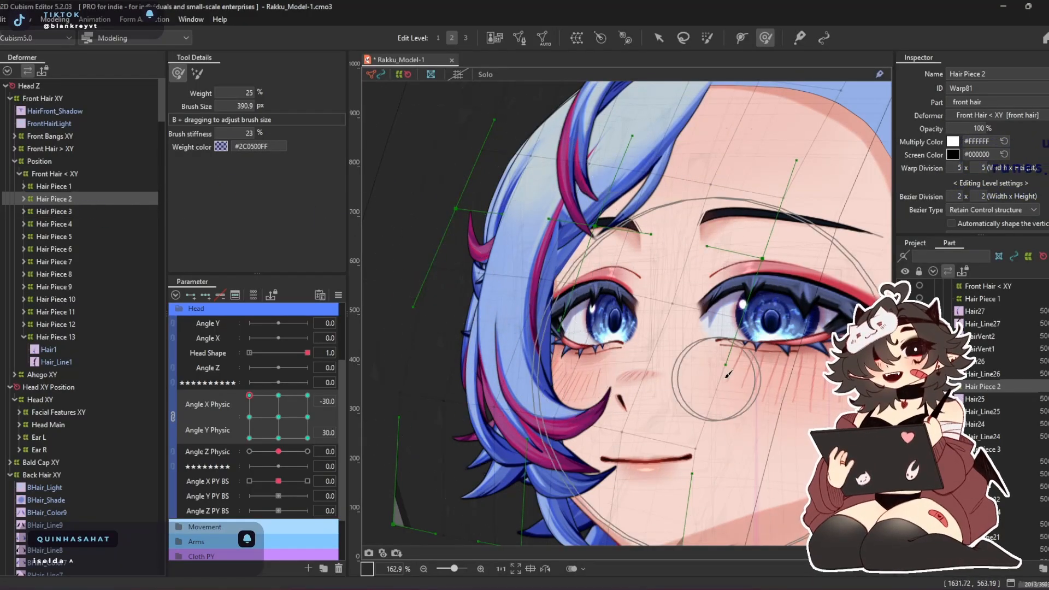
mouse_move(712, 369)
left_mouse_down()
mouse_move(671, 371)
mouse_move(663, 350)
left_mouse_up()
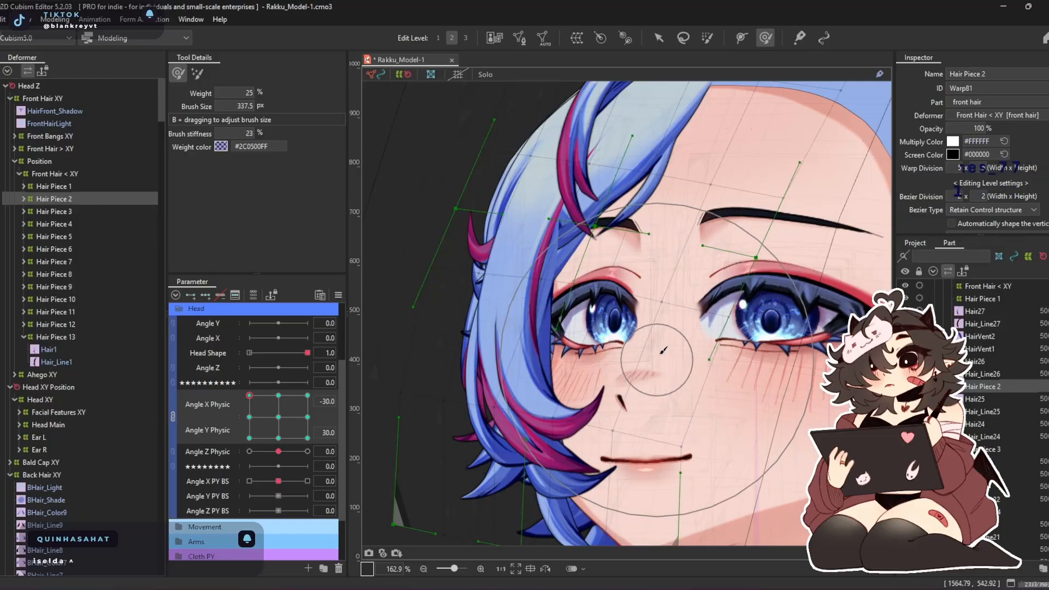
Nudge the outer edge of the Hair Piece 3 warp slightly inward at Angle X Physic -30 and Angle Y Physic 30
left_click(143, 211)
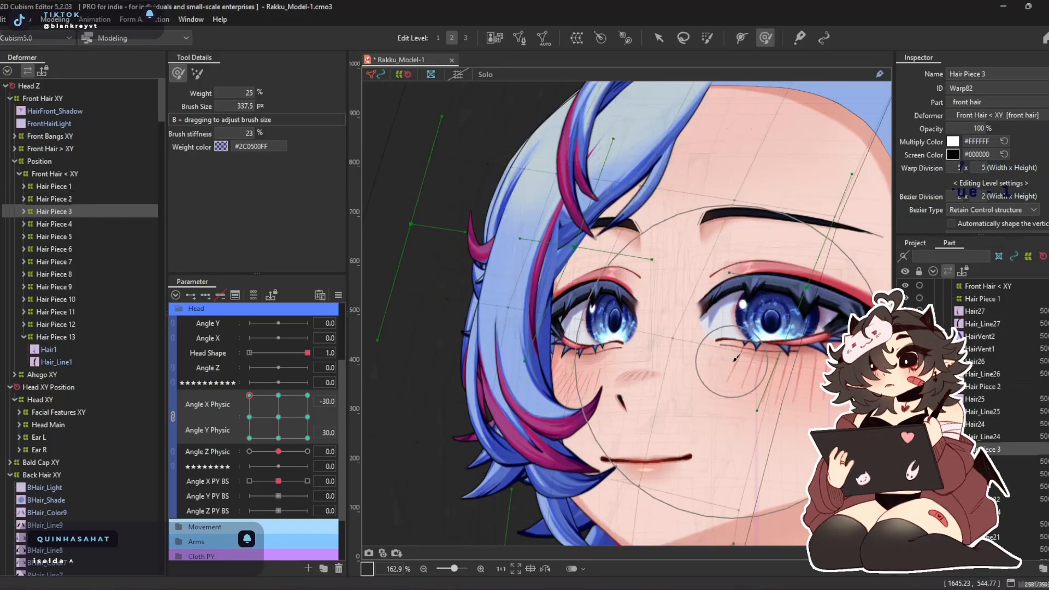
left_click_drag(426, 270, 443, 259)
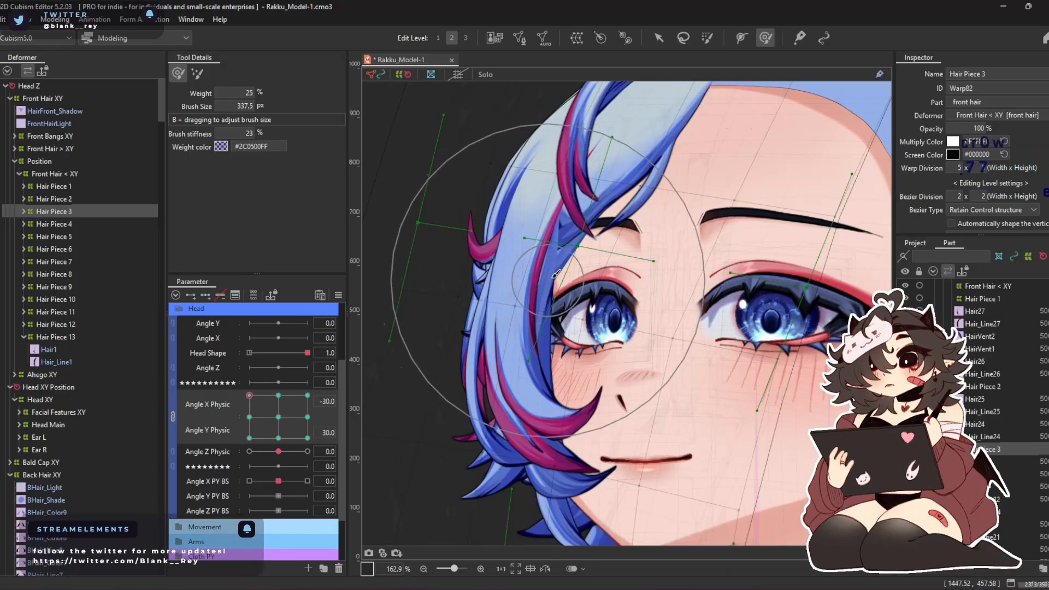
left_click(70, 199, "ctrl")
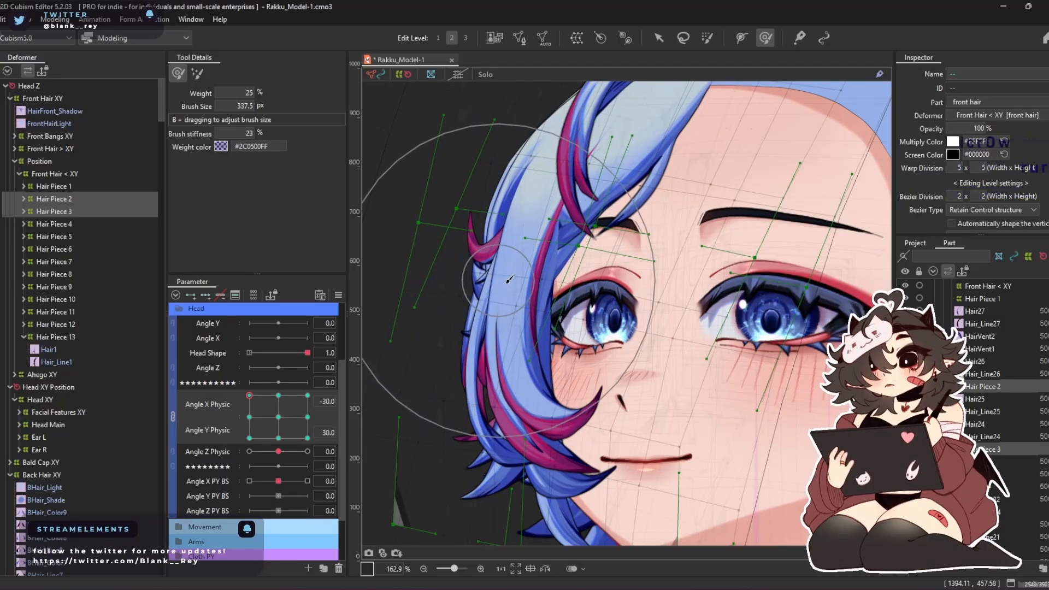
Adjust the Hair Piece 2 warp at Angle X Physic -30 and Angle Y Physic 0, reducing the deform brush to 279.8 px
left_click(60, 200)
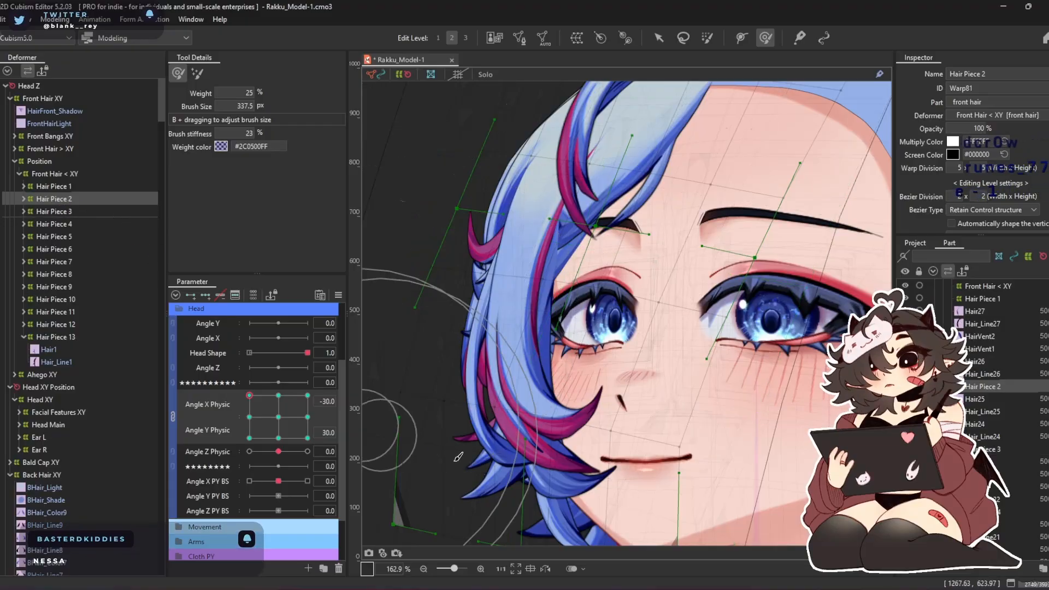
left_click(250, 417)
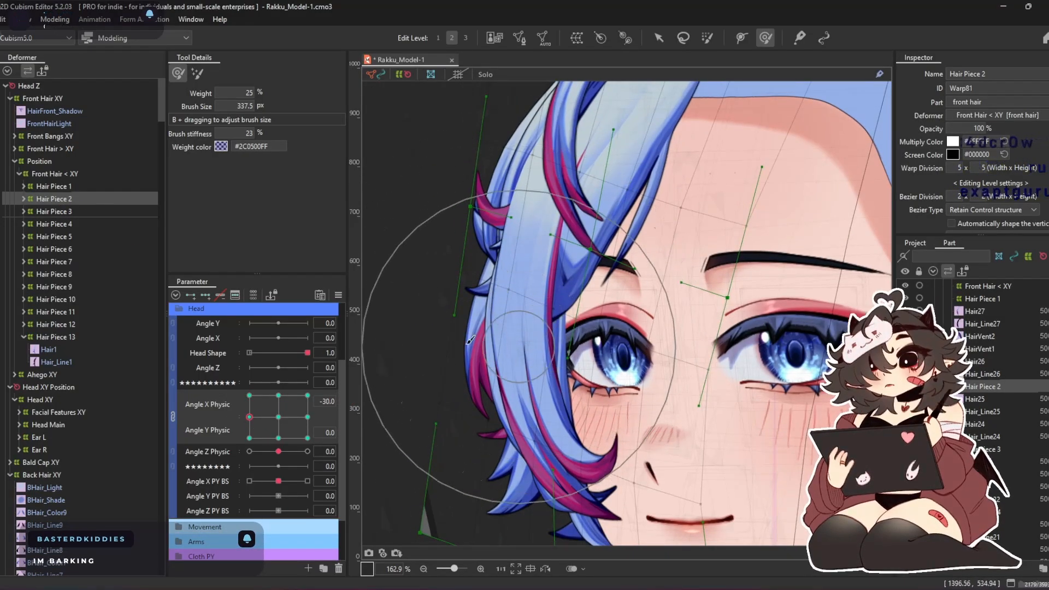
left_click(74, 188)
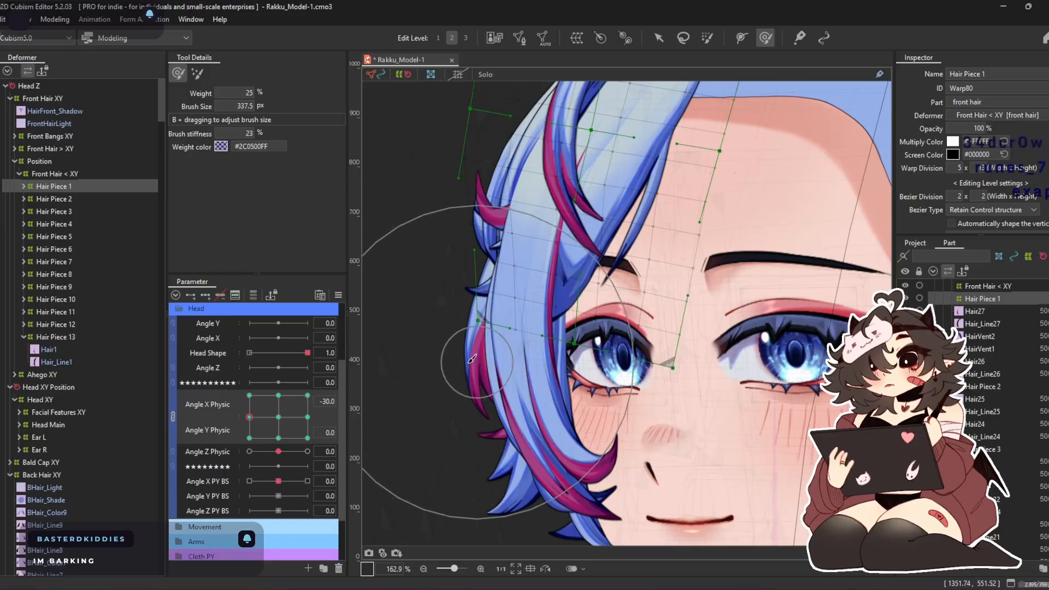
left_click(92, 199)
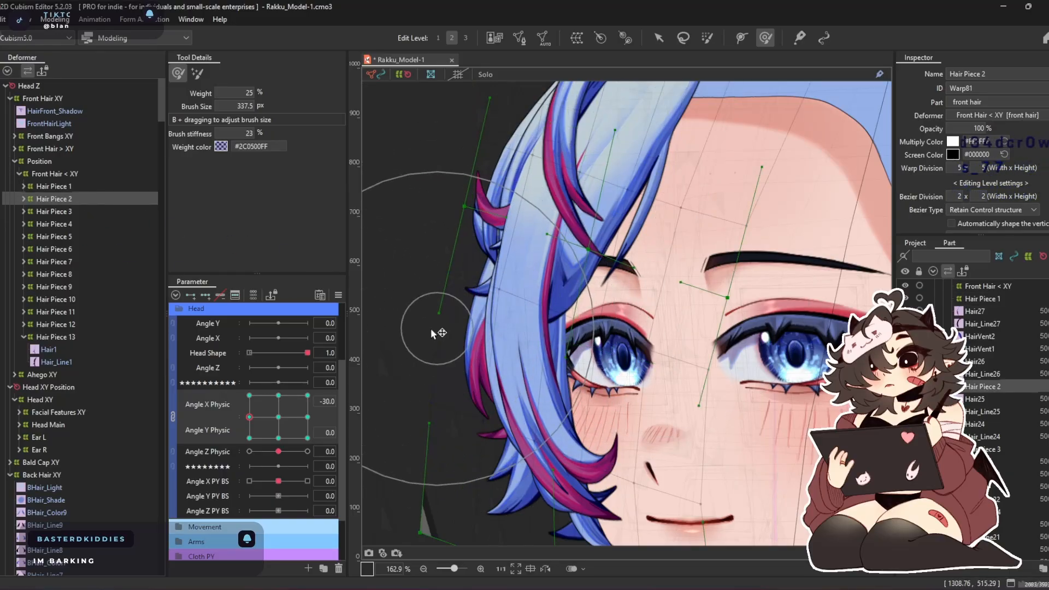
mouse_move(648, 327)
left_mouse_down()
mouse_move(634, 284)
mouse_move(645, 306)
mouse_move(606, 280)
mouse_move(622, 269)
mouse_move(629, 197)
mouse_move(646, 195)
mouse_move(644, 117)
left_mouse_up()
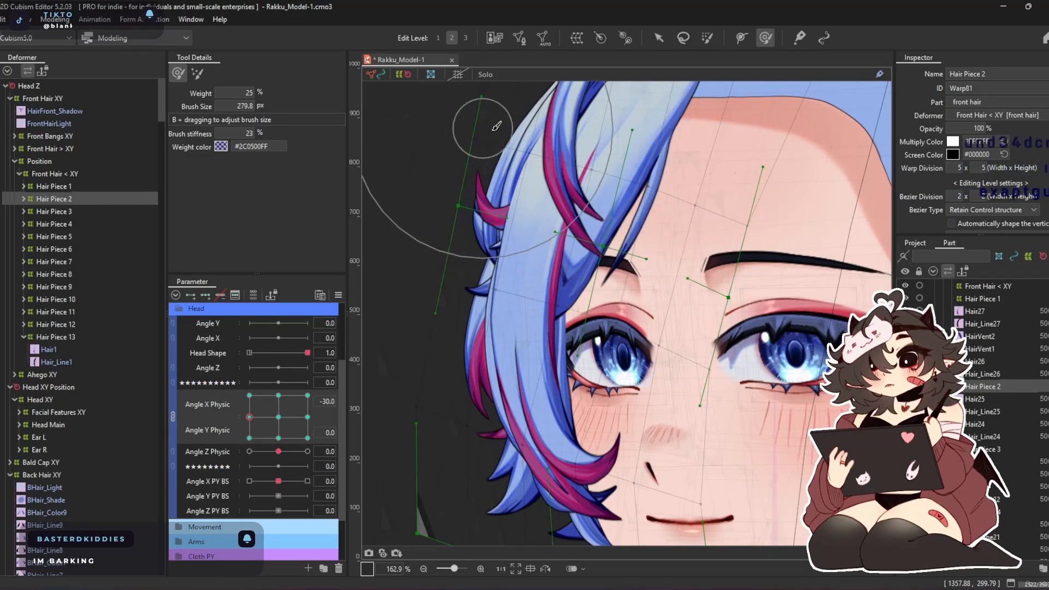
mouse_move(500, 113)
left_mouse_down()
mouse_move(463, 350)
mouse_move(476, 430)
mouse_move(469, 458)
left_mouse_up()
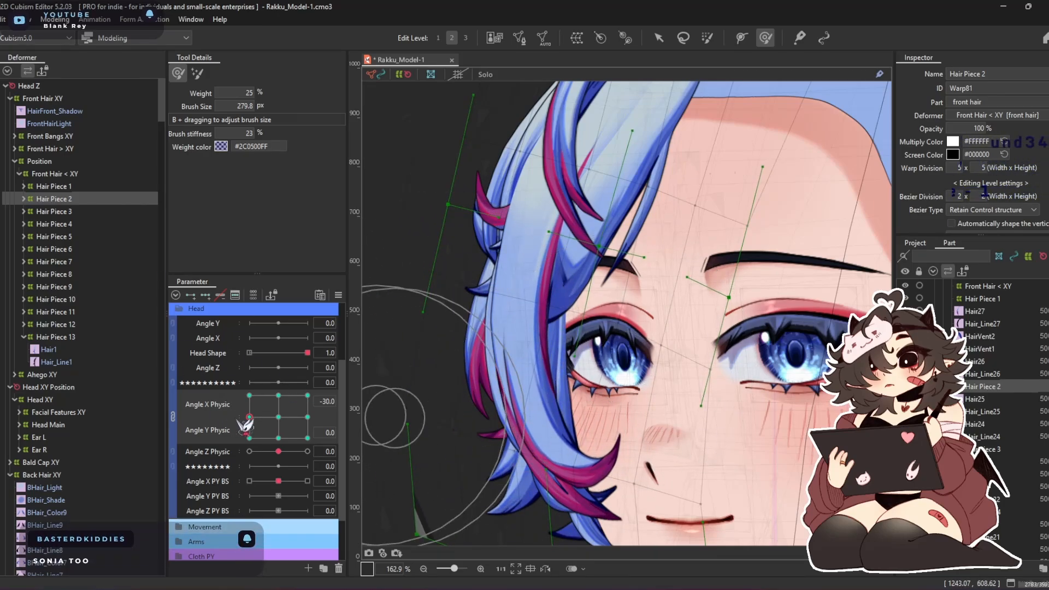
Reshape the outer and lower parts of the Hair Piece 2 warp at Angle X Physic -30 and Angle Y Physic -30
left_click_drag(247, 420, 249, 438)
left_click_drag(547, 261, 572, 265)
left_click_drag(420, 279, 398, 285)
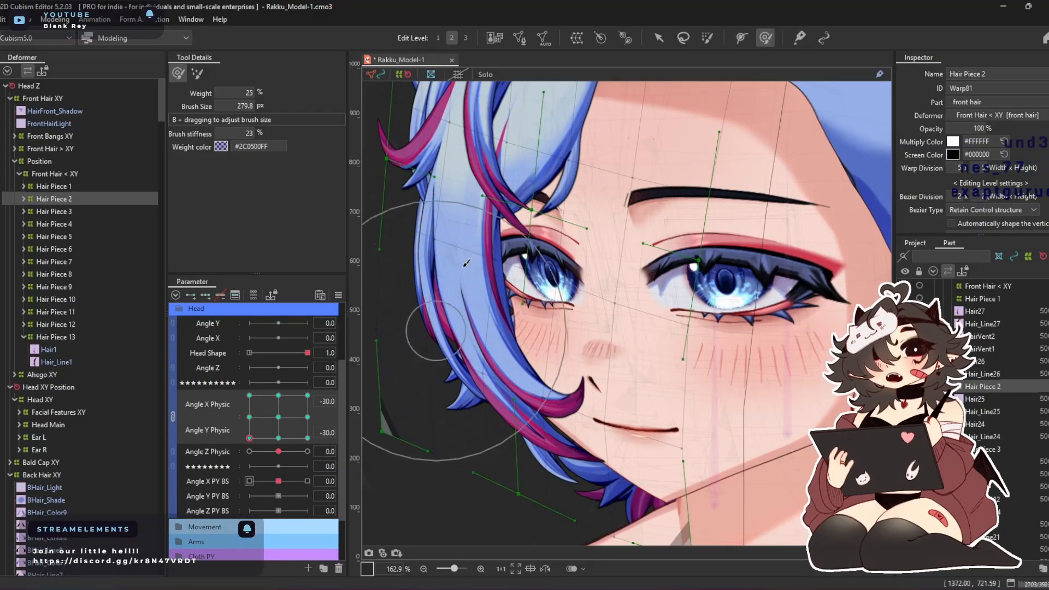
left_click_drag(437, 329, 492, 356)
left_click_drag(453, 193, 438, 196)
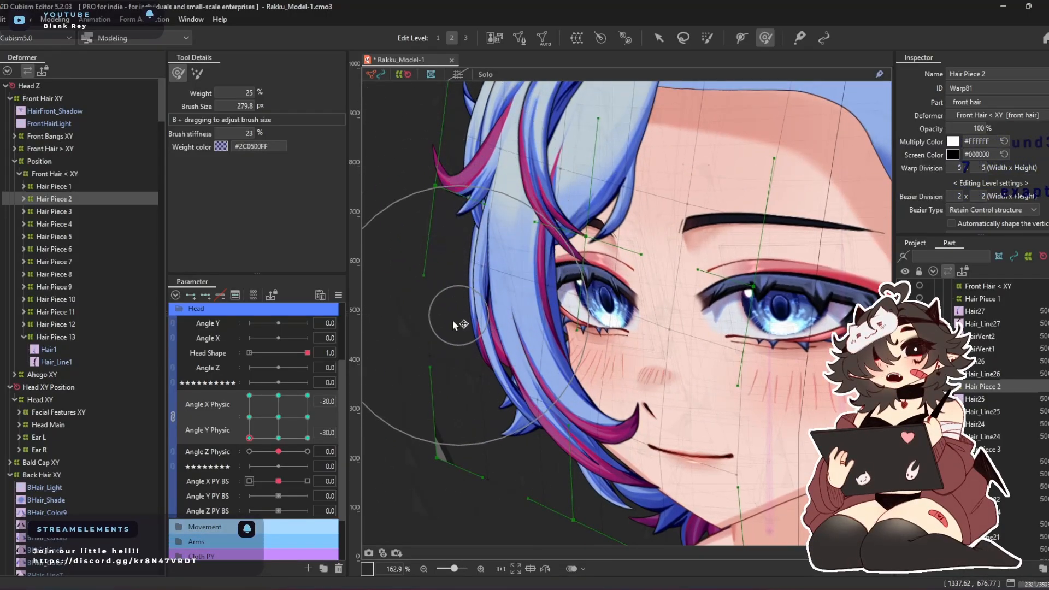
left_click_drag(489, 443, 468, 442)
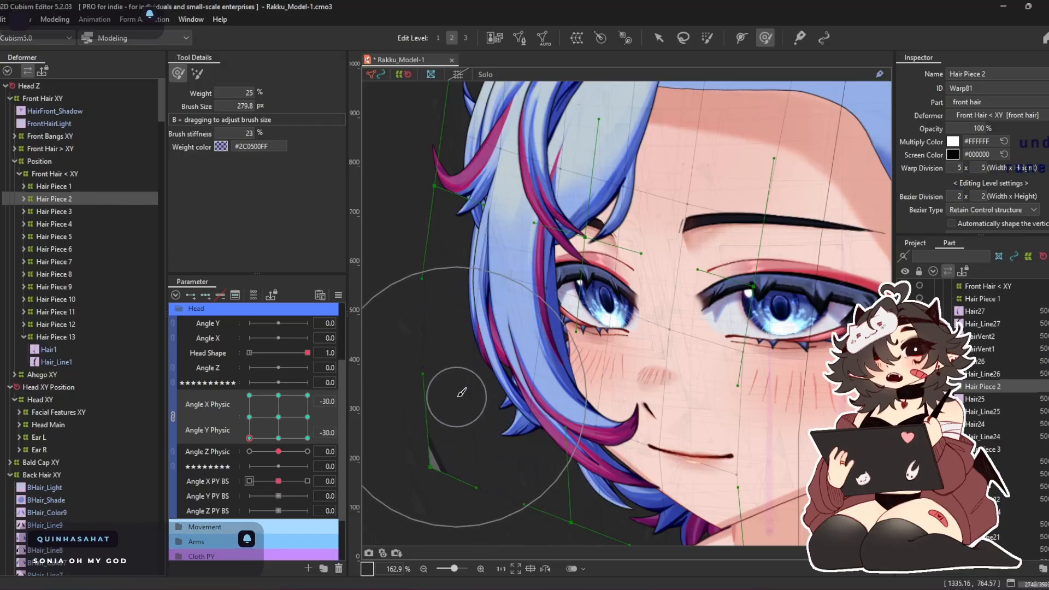
scroll(535, 232, "down", 4)
left_click_drag(510, 286, 446, 331)
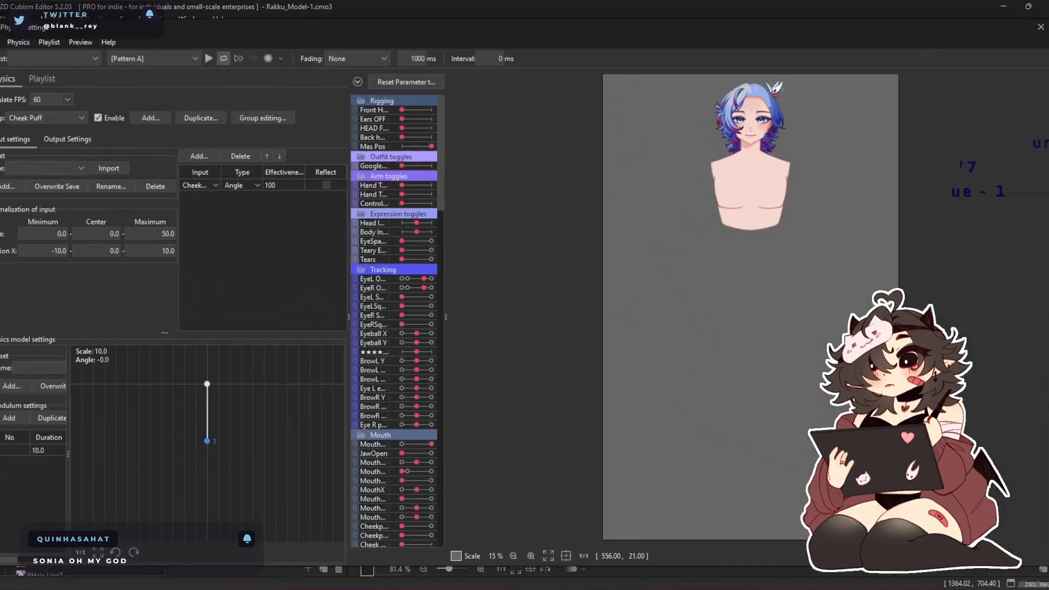
Examine how the front hair follows side-to-side head turns in the physics settings preview, and close the physics settings
scroll(707, 154, "up", 5)
scroll(749, 306, "down", 3)
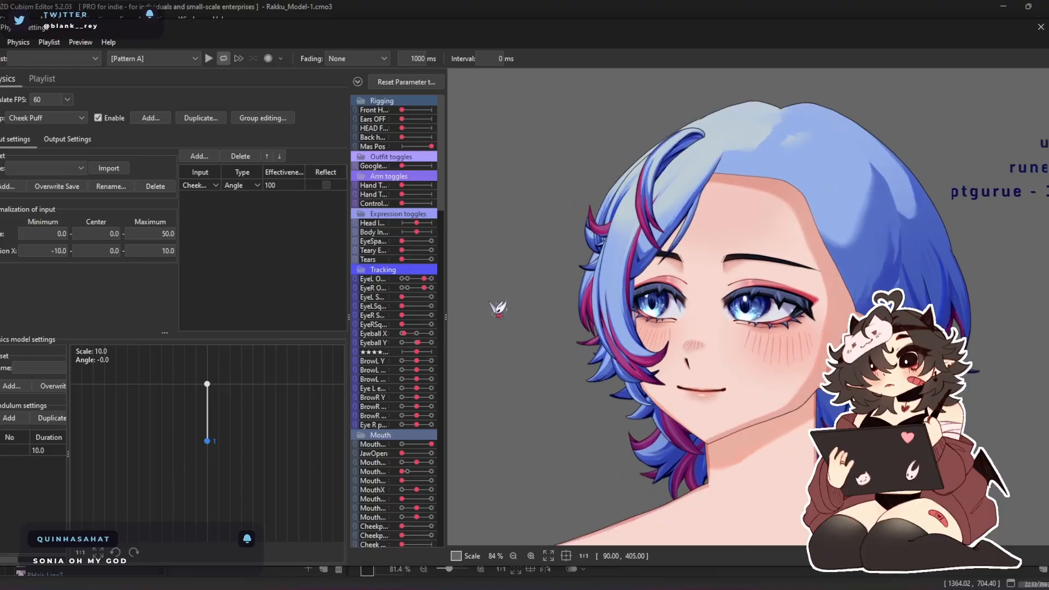
left_click_drag(435, 381, 1003, 348)
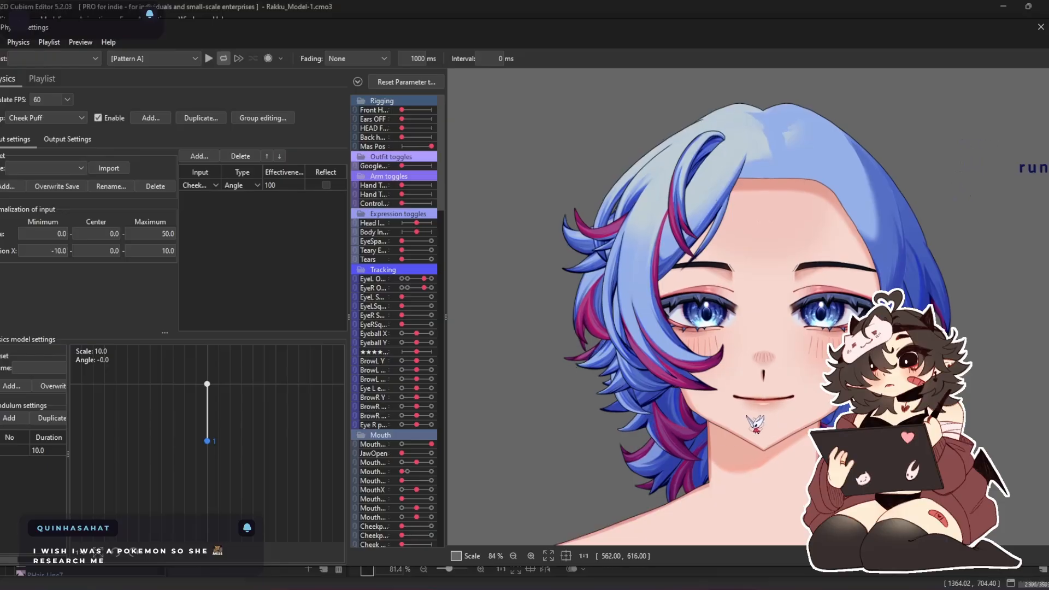
left_click_drag(926, 277, 1048, 283)
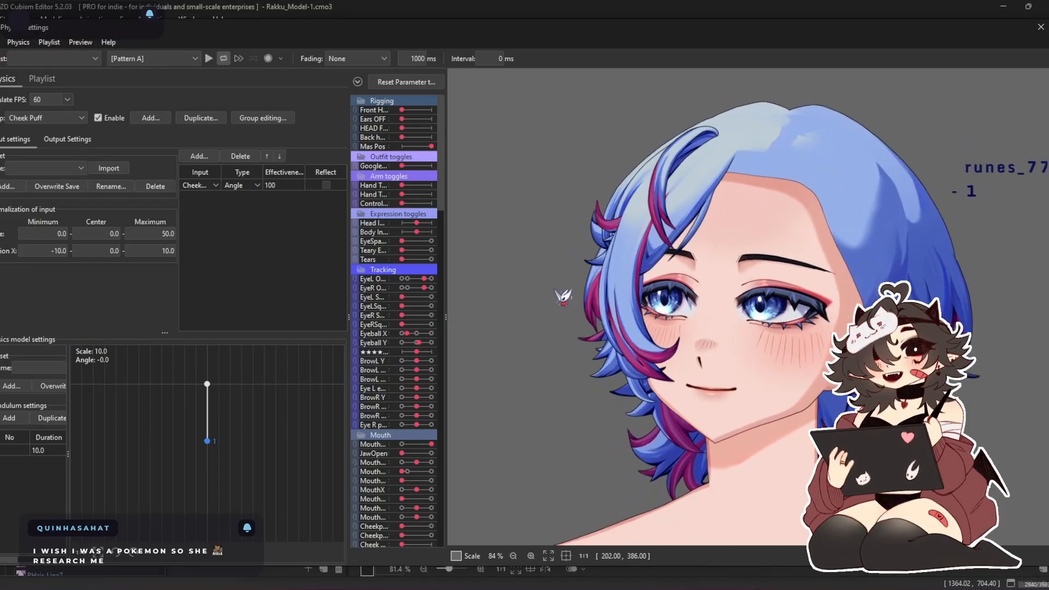
left_click_drag(1047, 380, 627, 377)
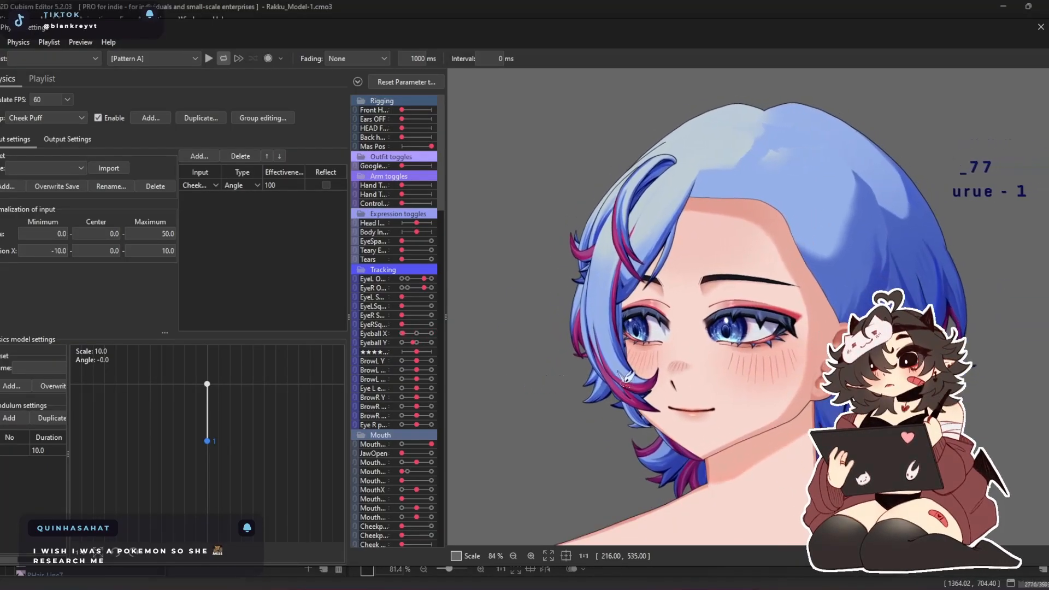
left_click_drag(755, 343, 450, 342)
left_click_drag(831, 334, 569, 331)
left_click_drag(995, 341, 538, 354)
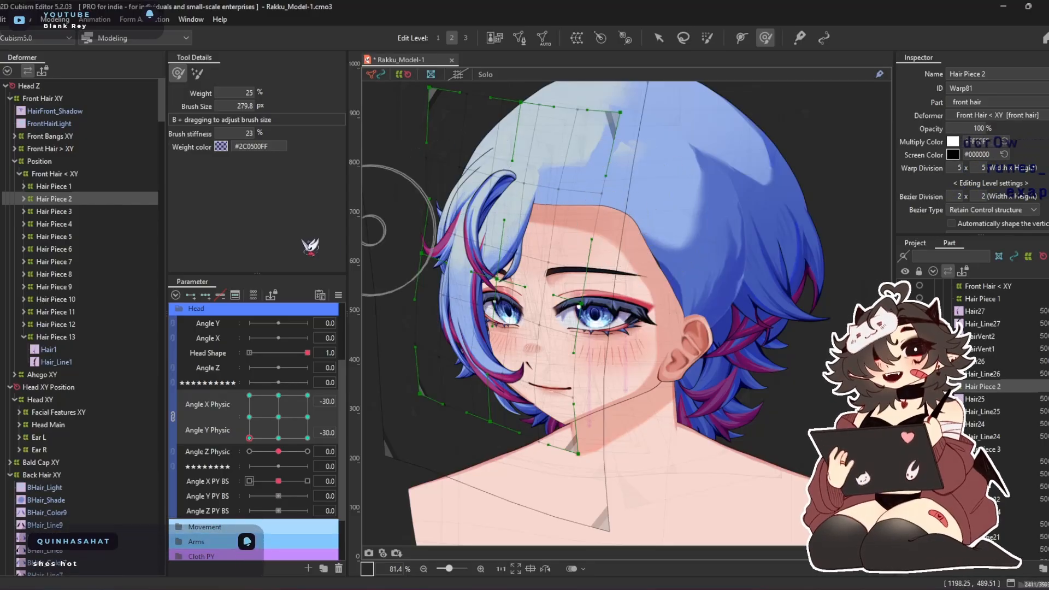
Return Angle X and Y Physic to 0 and go through the warps of Hair Pieces 6 to 11 to examine which strands they cover
left_click(95, 249)
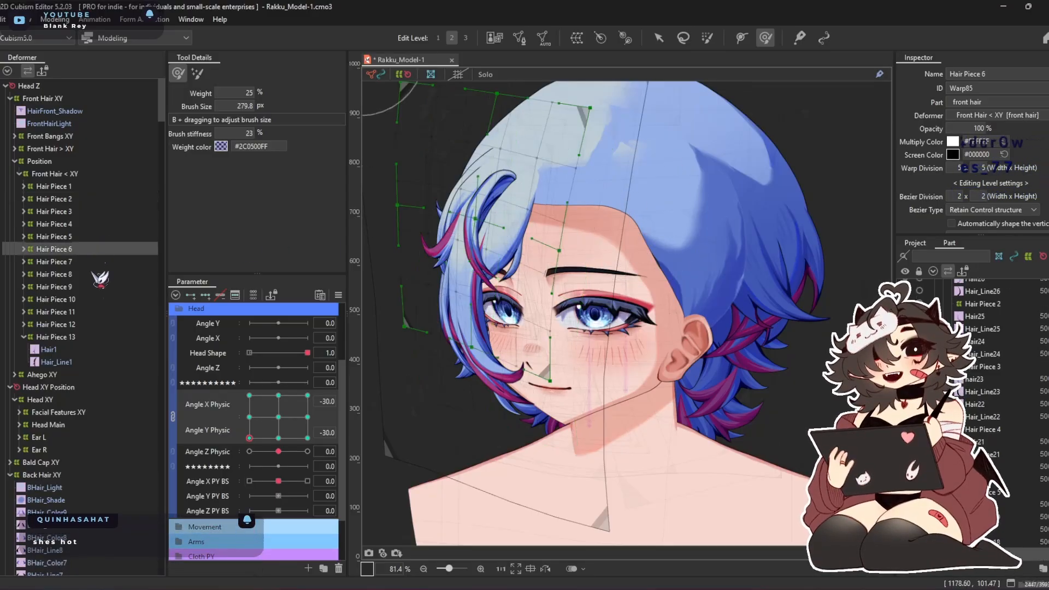
left_click(278, 416)
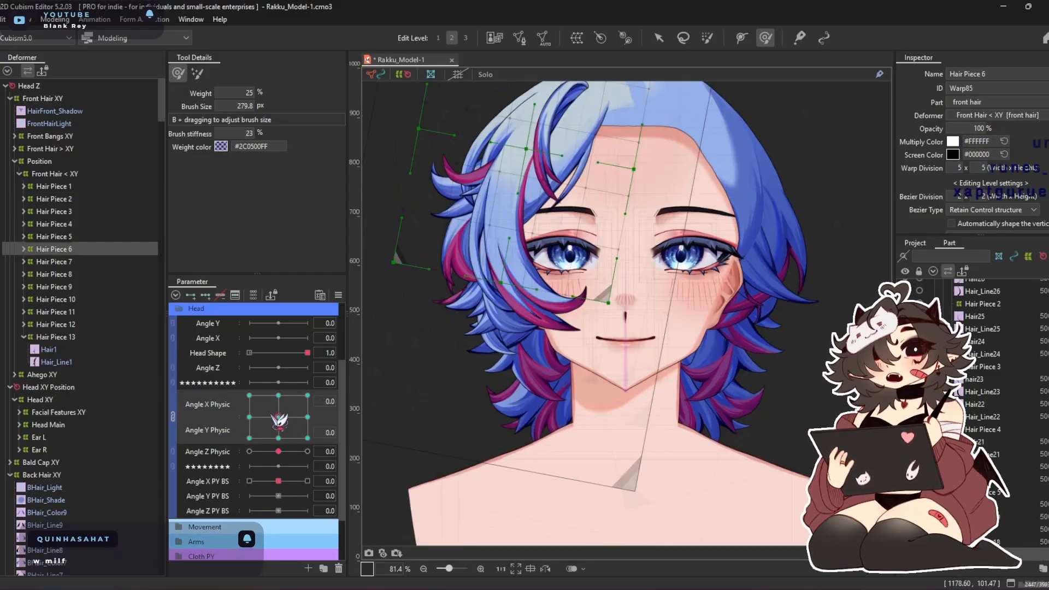
left_click(77, 262)
left_click(64, 274)
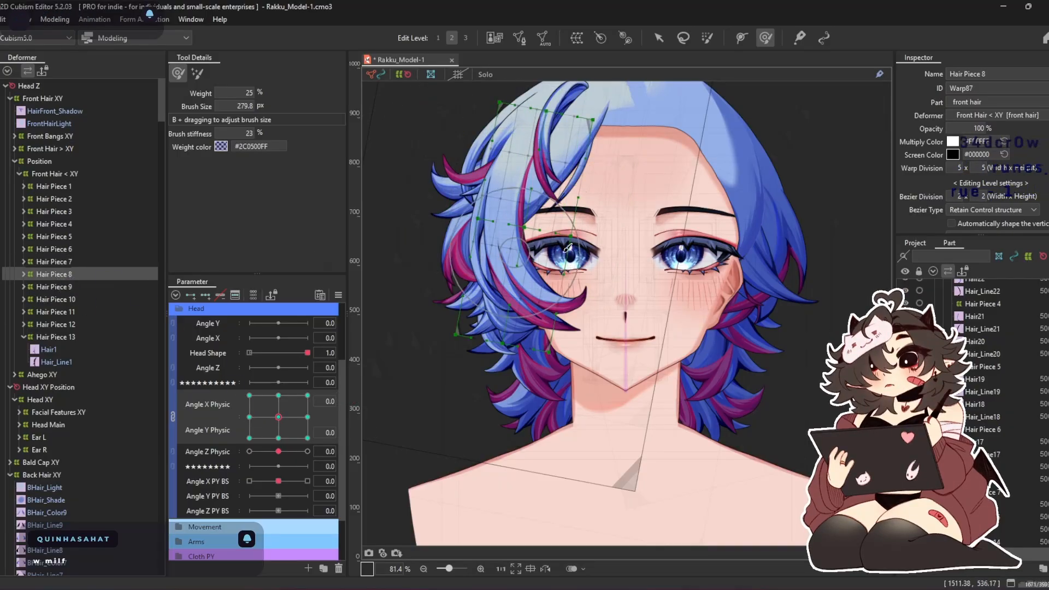
left_click(82, 286)
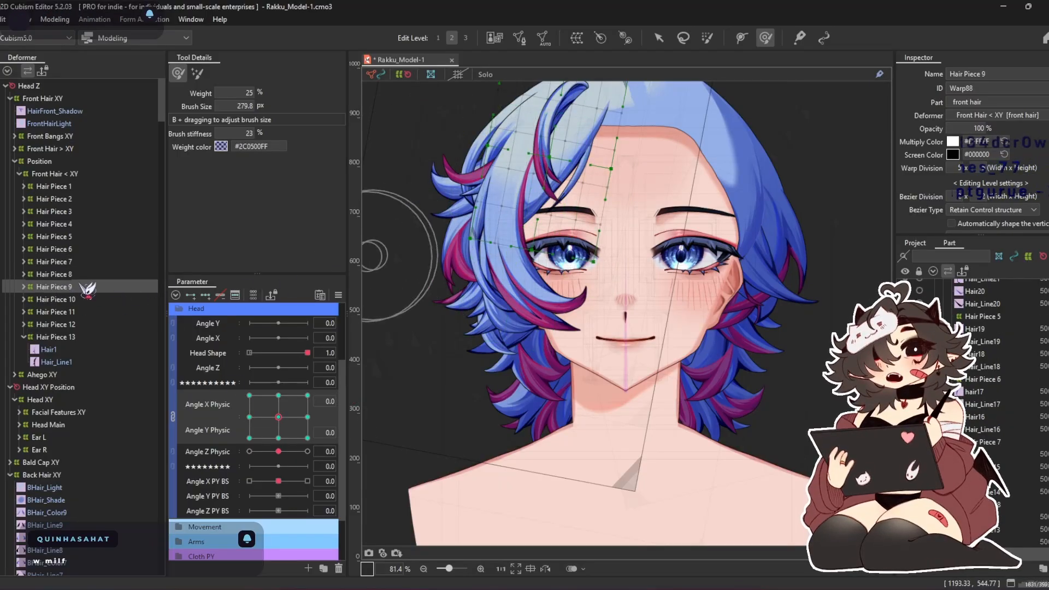
left_click(60, 300)
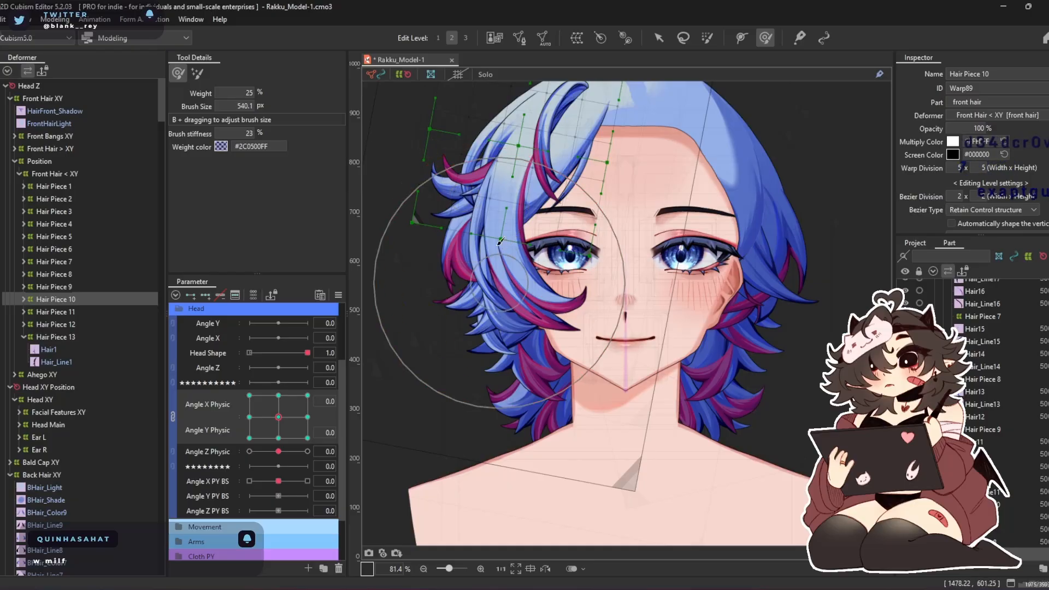
left_click(77, 312)
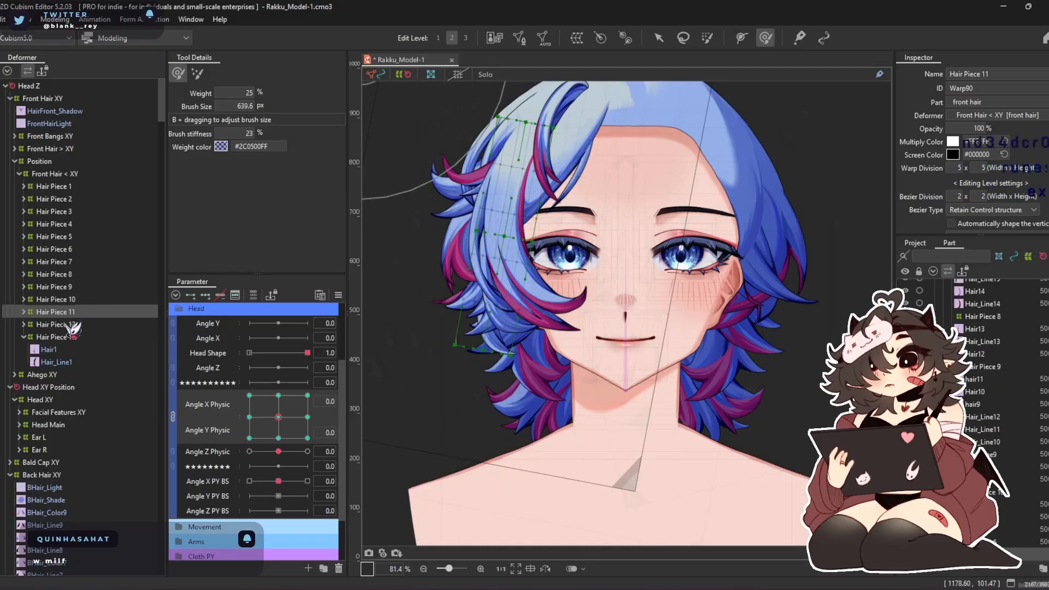
Shape the Hair Piece 12 warp at Angle X Physic -30 and Angle Y Physic 0, reducing the deform brush to 741.1 px
left_click(72, 324)
scroll(427, 210, "up", 3)
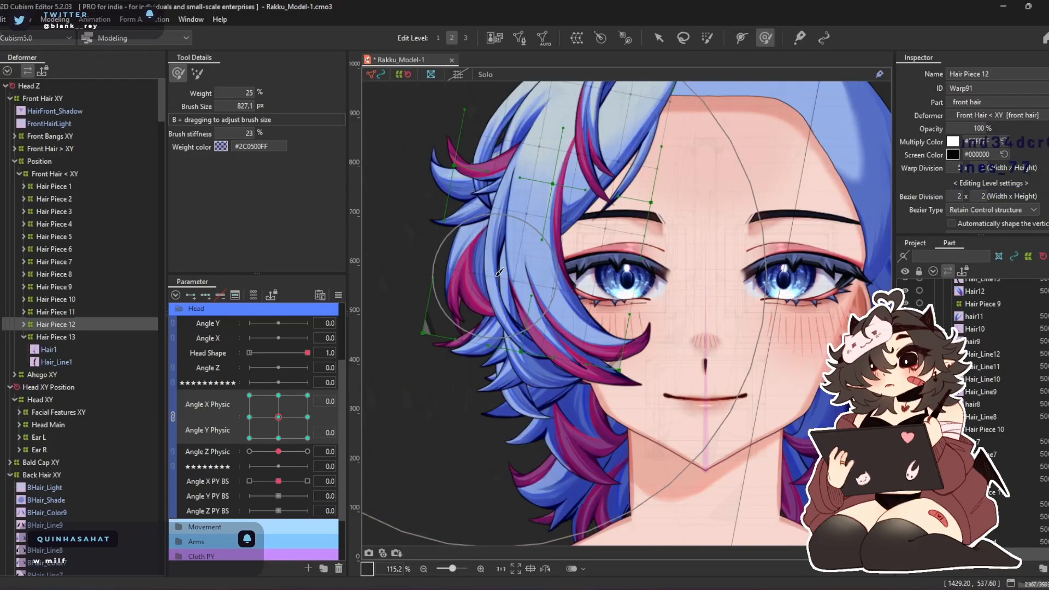
left_click(249, 416)
left_click_drag(467, 327, 491, 359)
left_click_drag(710, 235, 671, 218)
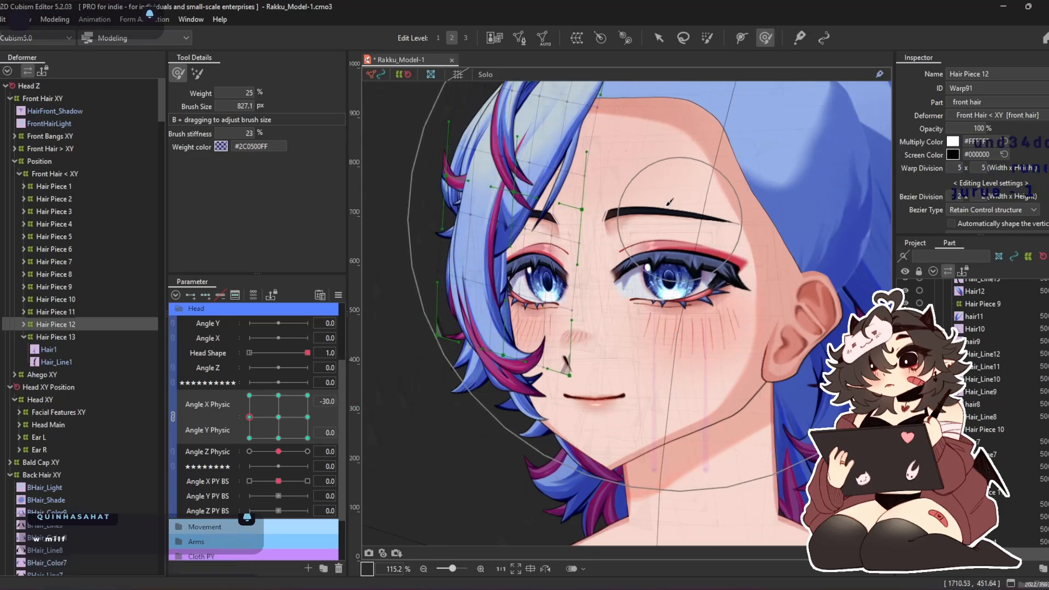
mouse_move(529, 116)
left_mouse_down()
mouse_move(519, 116)
mouse_move(582, 229)
mouse_move(570, 218)
left_mouse_up()
key("b")
left_click_drag(552, 146, 530, 143)
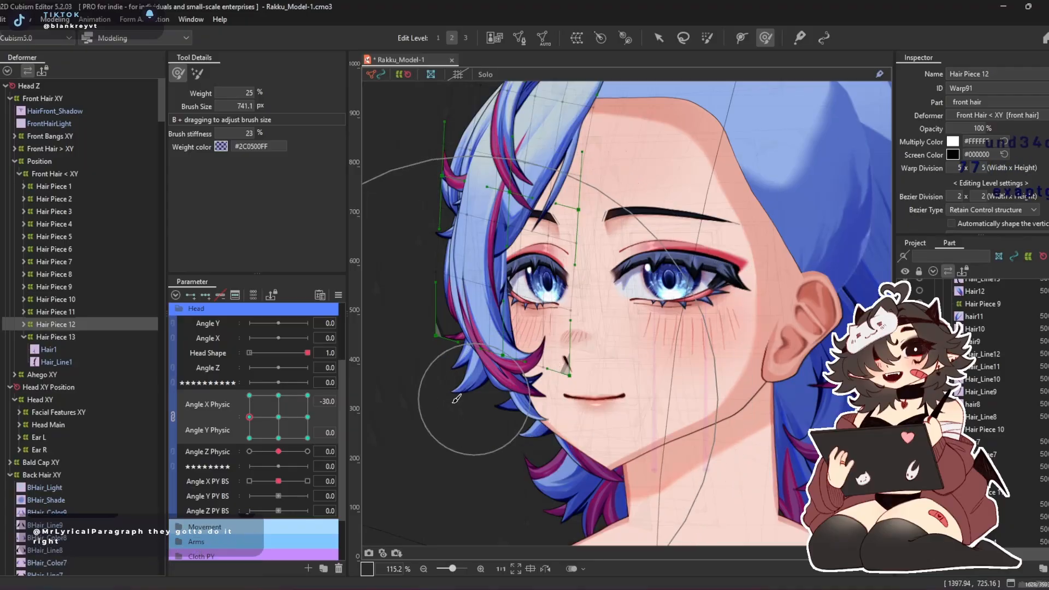
Refine the lower part of the Hair Piece 12 warp at Angle X Physic -30 and Angle Y Physic -30
left_click_drag(258, 408, 237, 381)
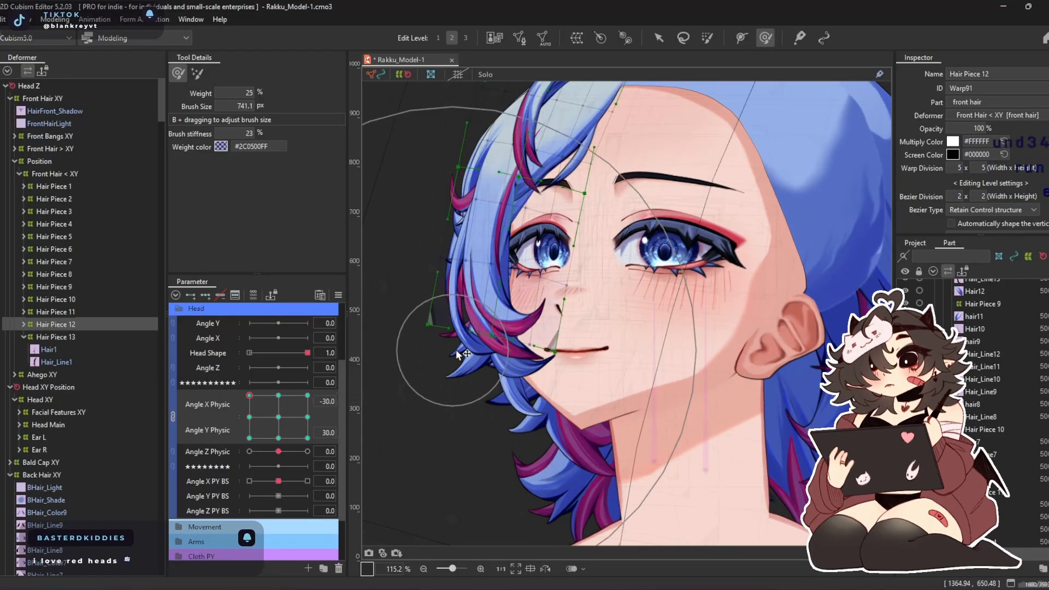
left_click(249, 437)
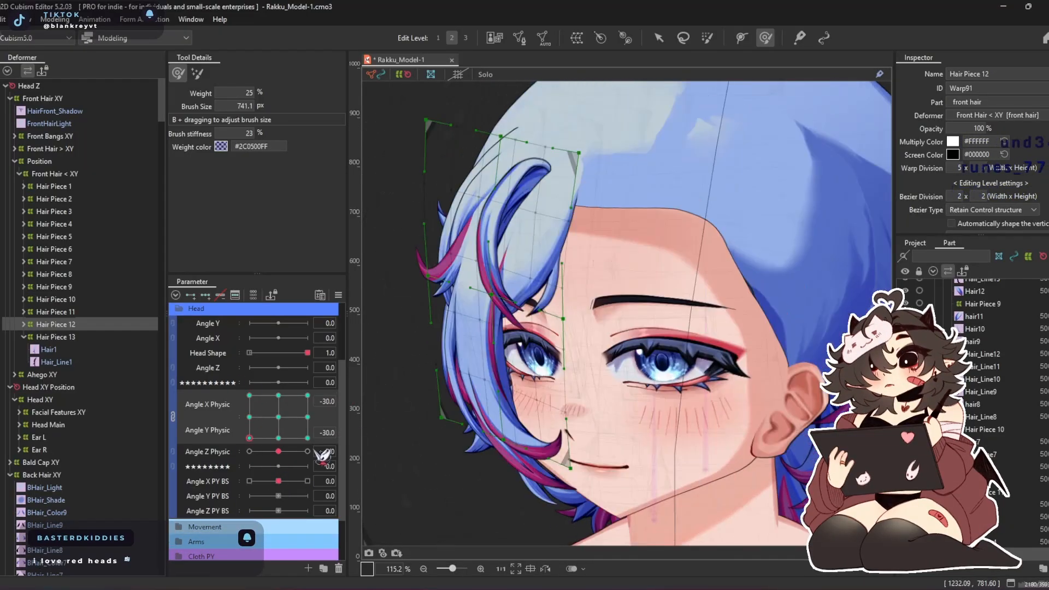
left_click_drag(465, 463, 486, 463)
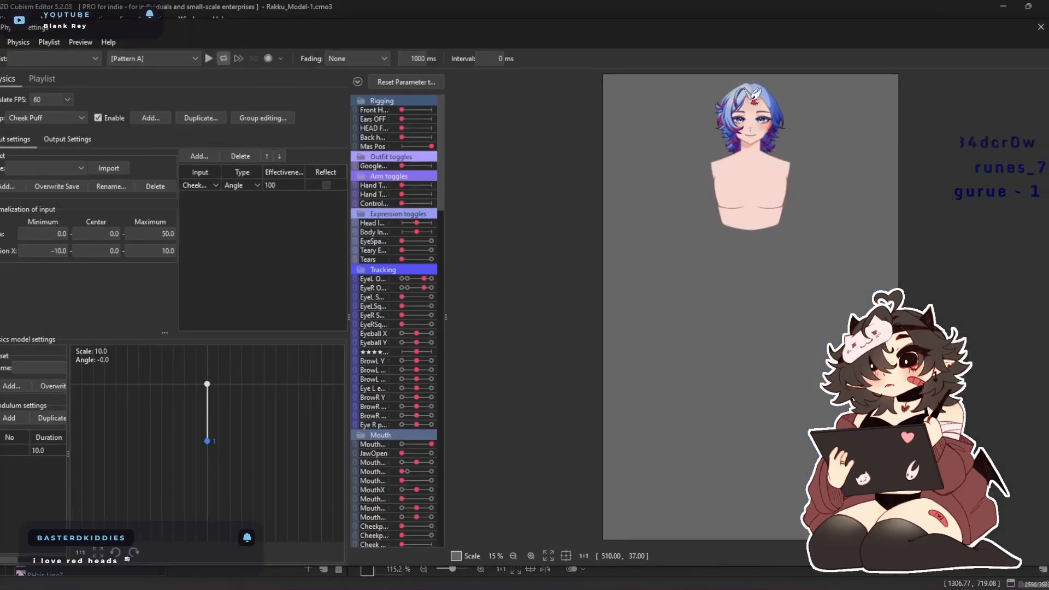
Examine the front hair's movement in the physics settings preview, and close the physics settings
scroll(513, 169, "up", 5)
left_click_drag(514, 168, 1004, 170)
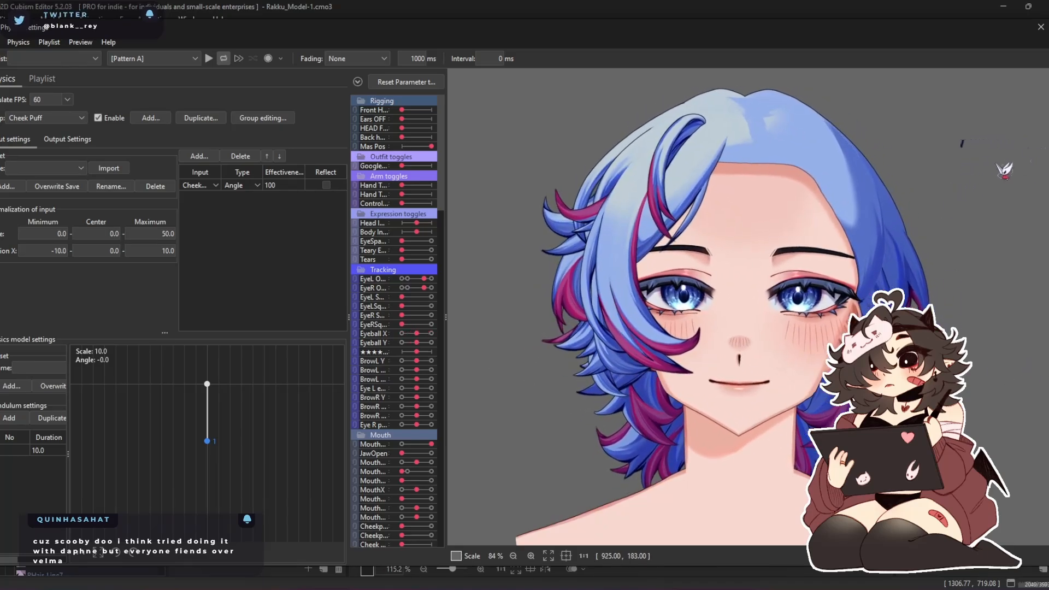
left_click(1040, 27)
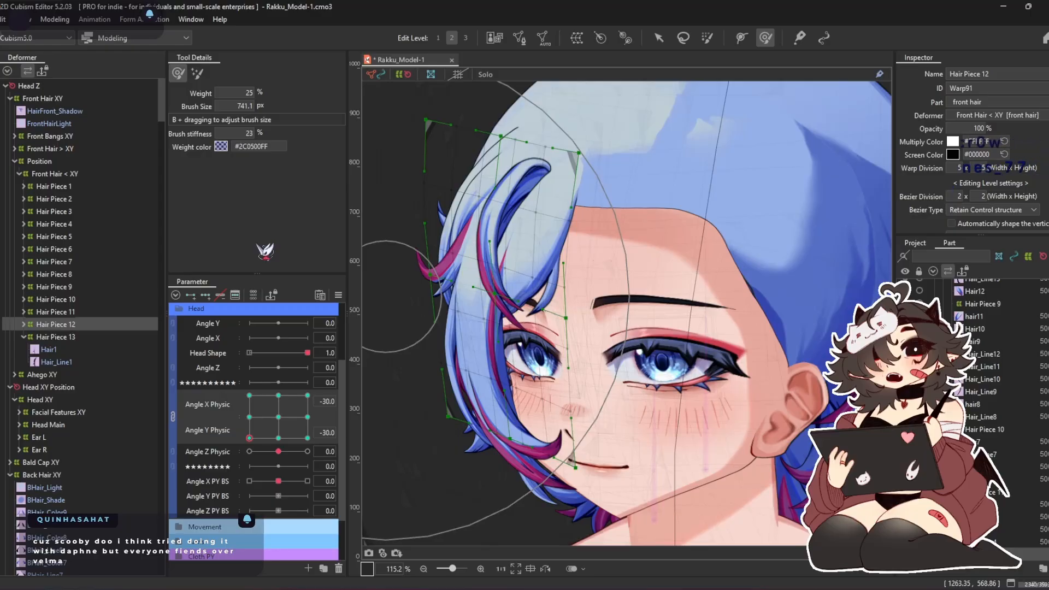
Select the Front Hair < XY warp and return Angle X and Y Physic to 0
double_click(61, 339)
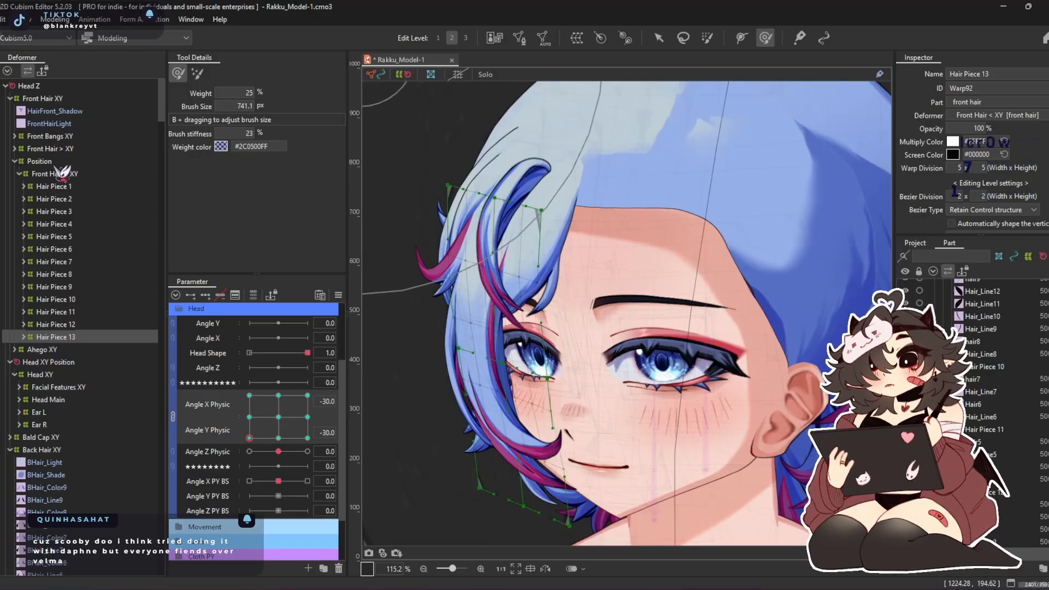
double_click(93, 175)
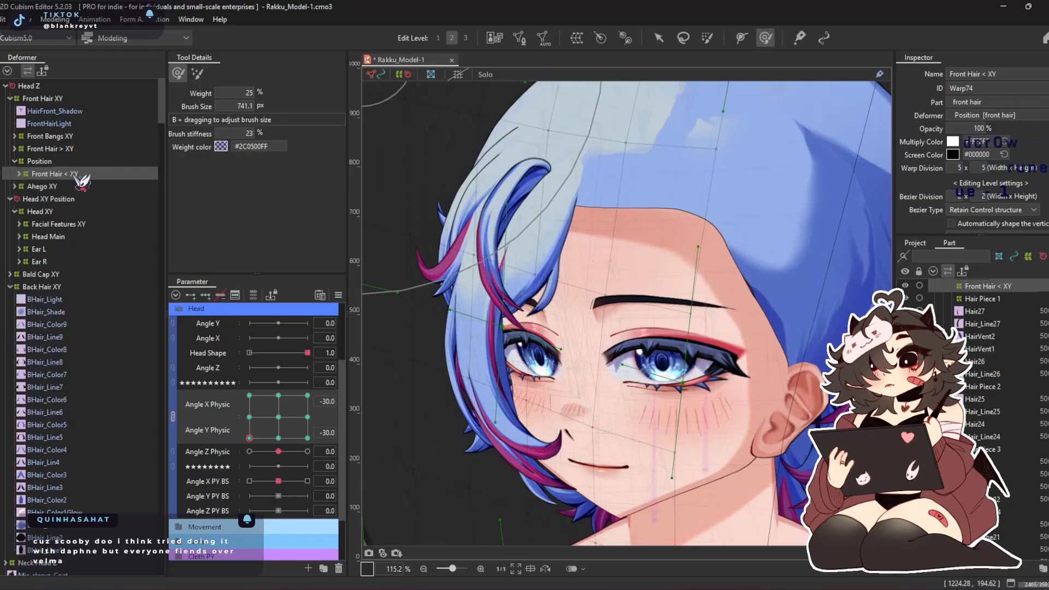
left_click(278, 417)
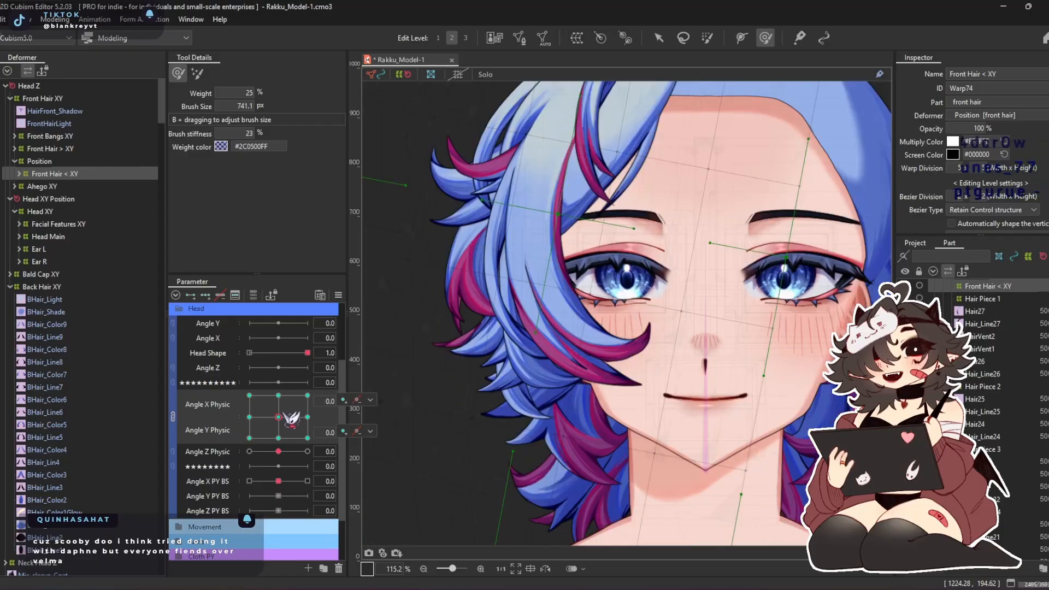
scroll(620, 259, "down", 3)
left_click_drag(620, 260, 572, 284)
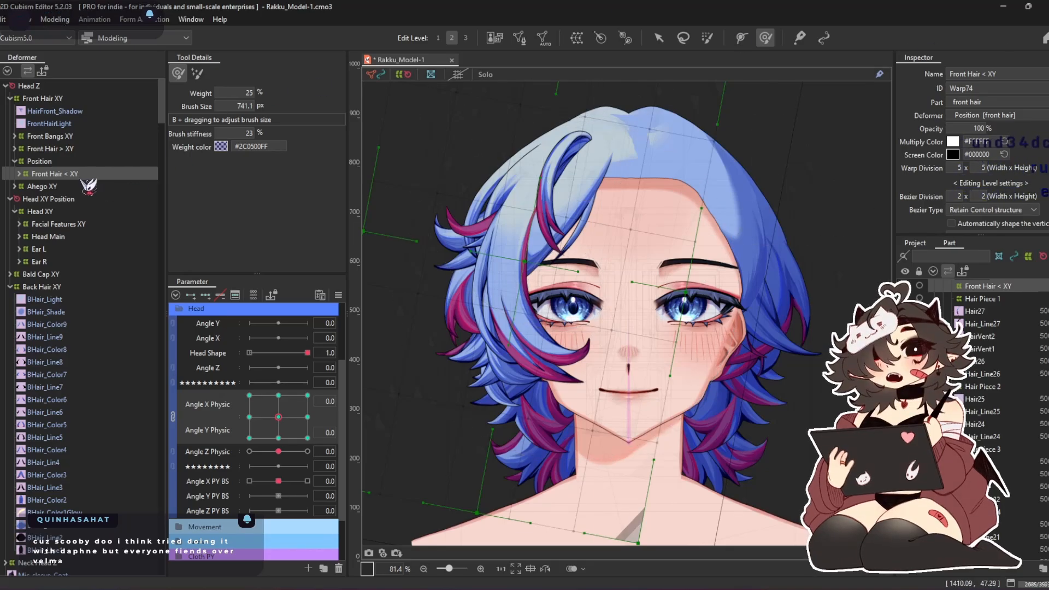
mouse_move(278, 417)
left_mouse_down()
mouse_move(254, 406)
mouse_move(282, 418)
left_mouse_up()
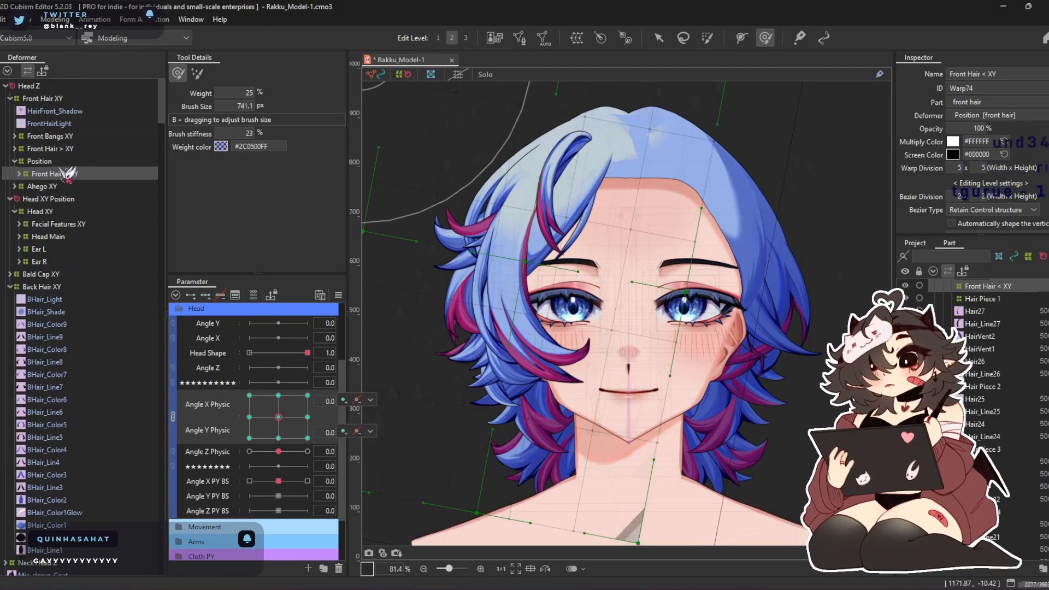
Expand the whole deformer tree and duplicate the Position warp with everything nested in it, down to Hair_Line1 in Hair Piece 13
double_click(63, 175)
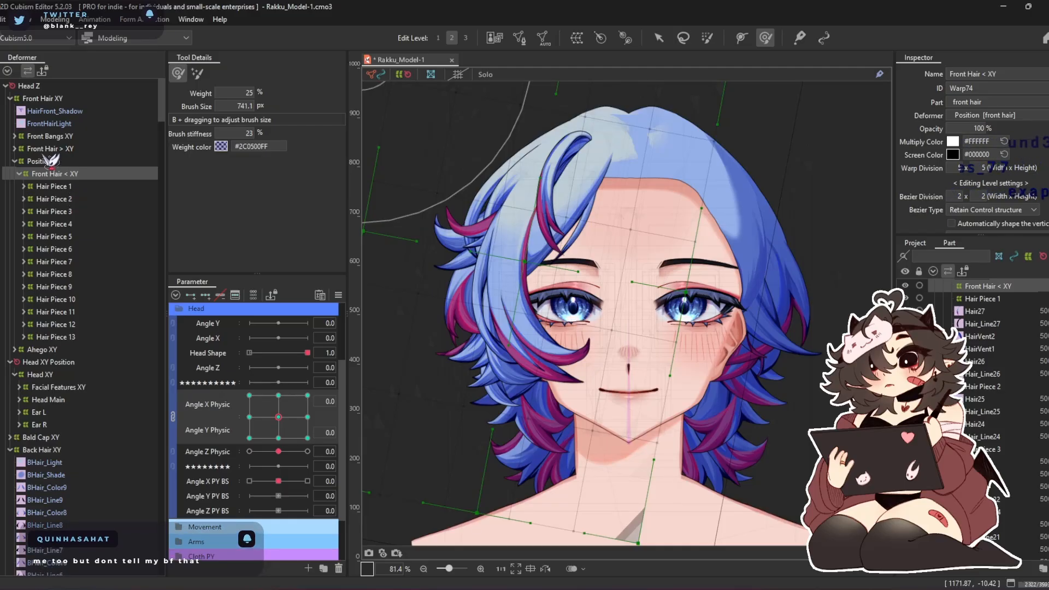
left_click(8, 71)
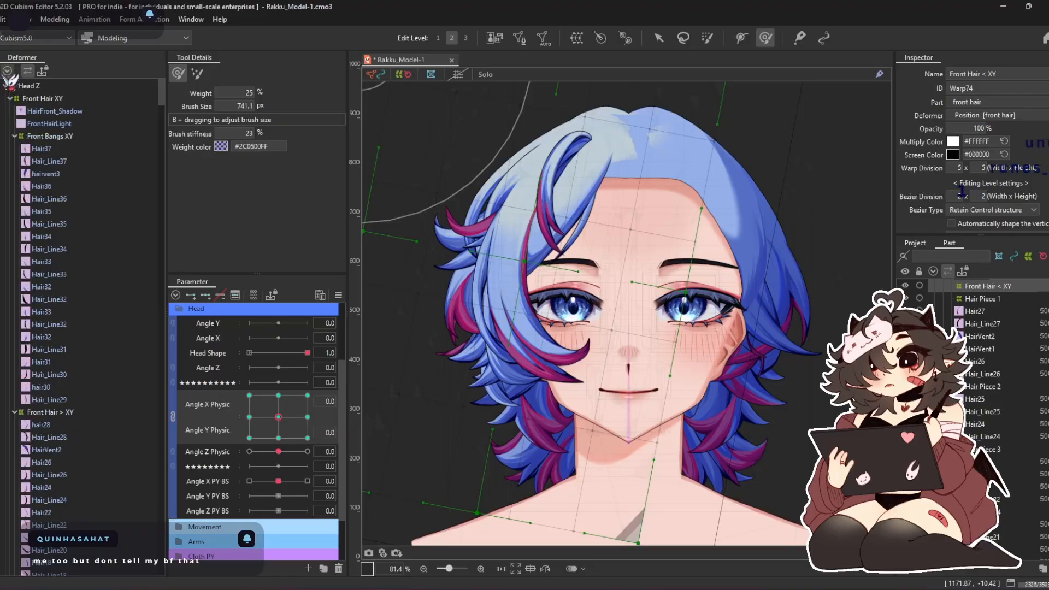
scroll(90, 195, "down", 8)
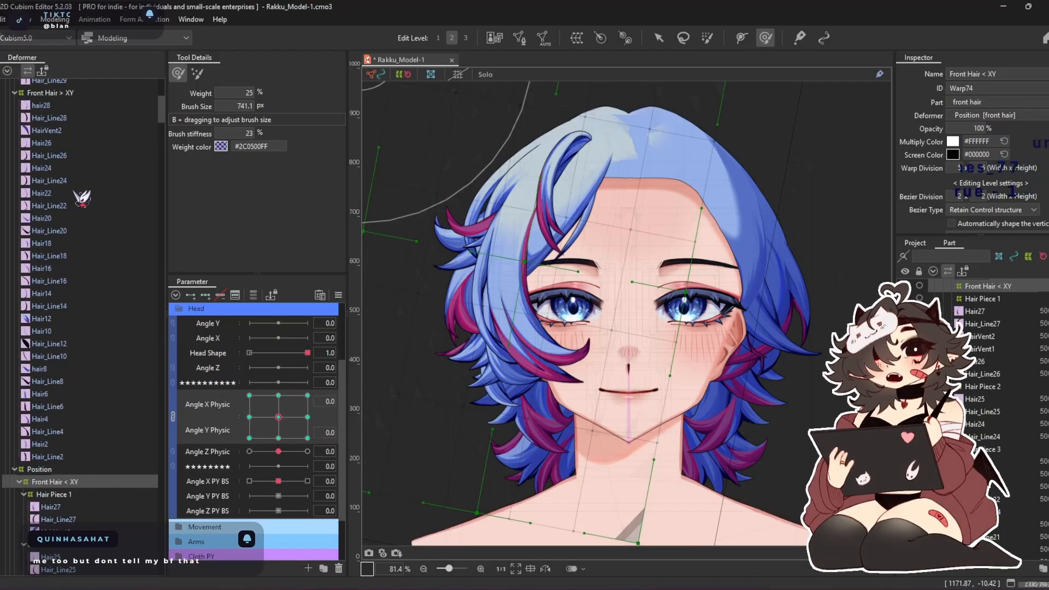
scroll(79, 164, "down", 8)
left_click(71, 150)
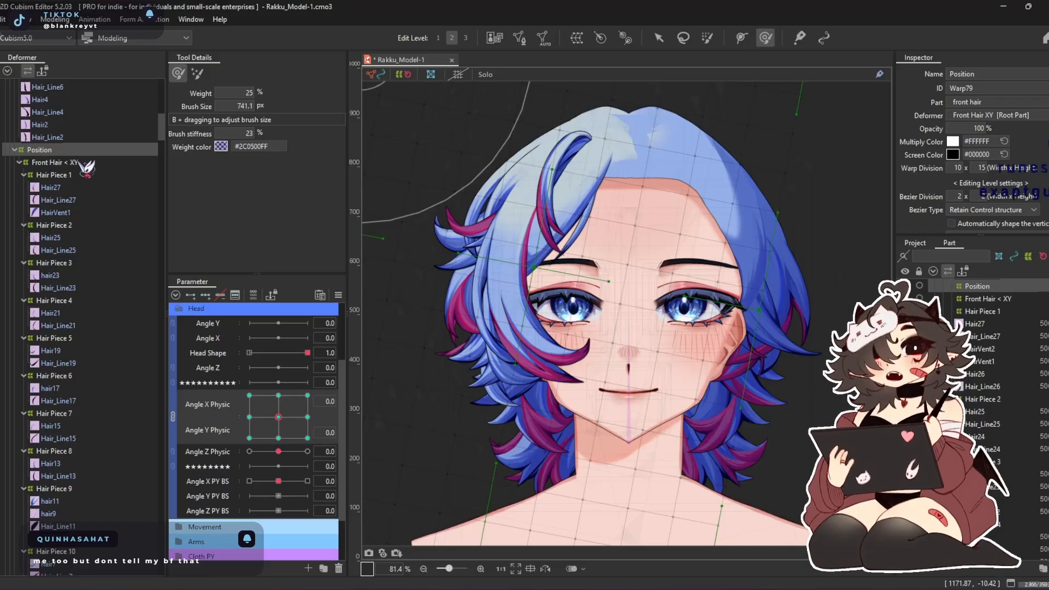
scroll(86, 168, "down", 8)
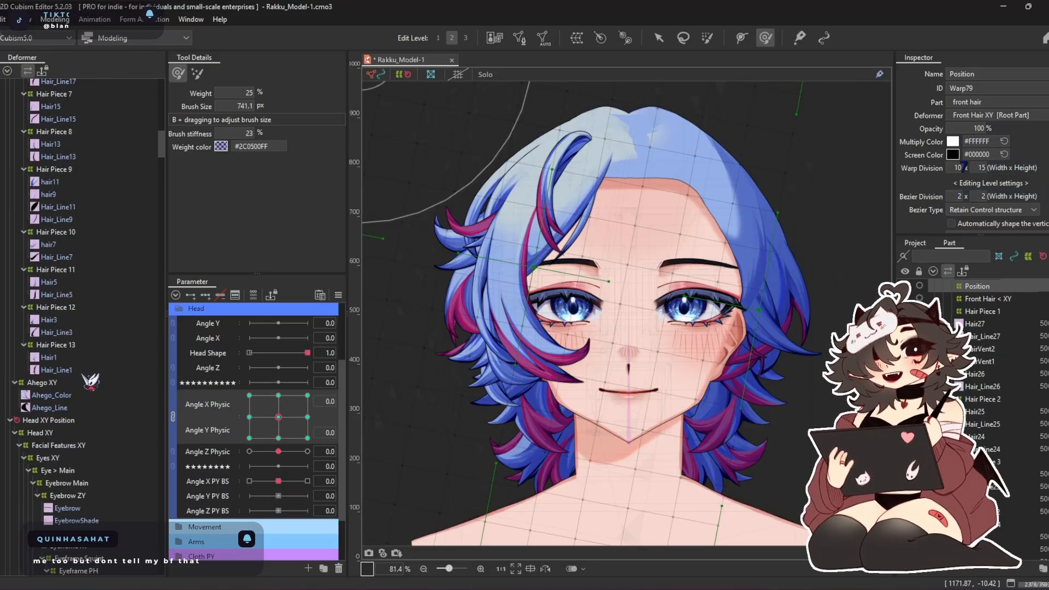
left_click(79, 373, "shift")
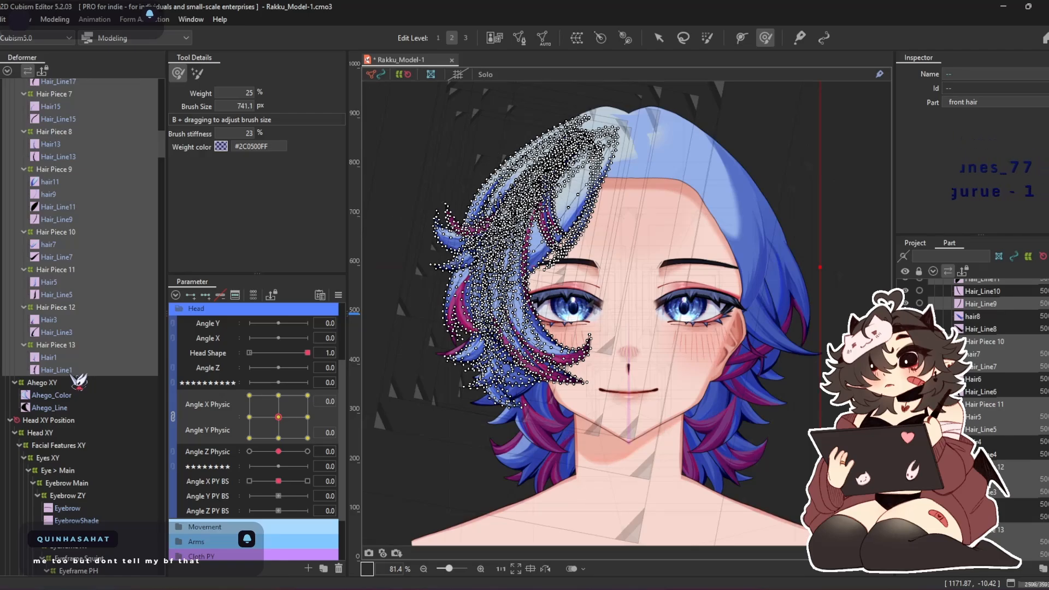
key("ctrl+v")
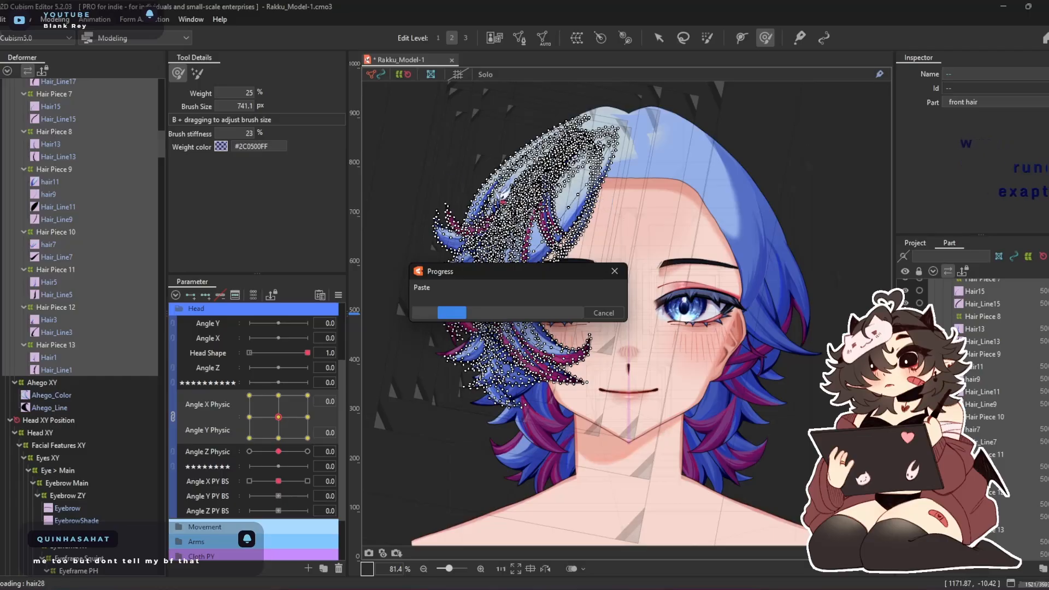
Flip the pasted Position hair group horizontally, reflecting the Angle X Physic parameter, and deselect it
scroll(108, 232, "up", 5)
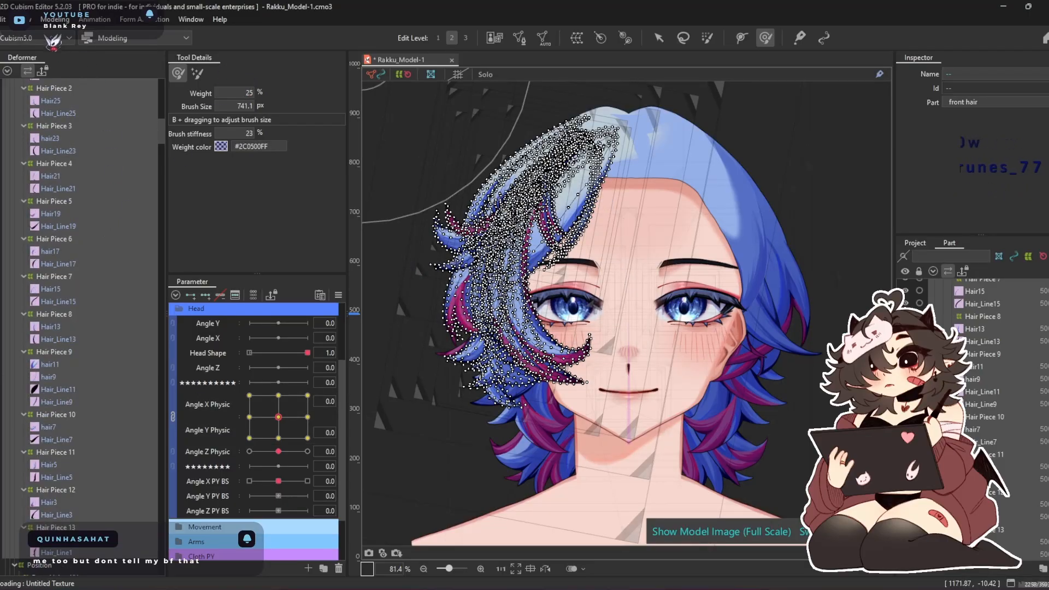
left_click(55, 20)
mouse_move(82, 122)
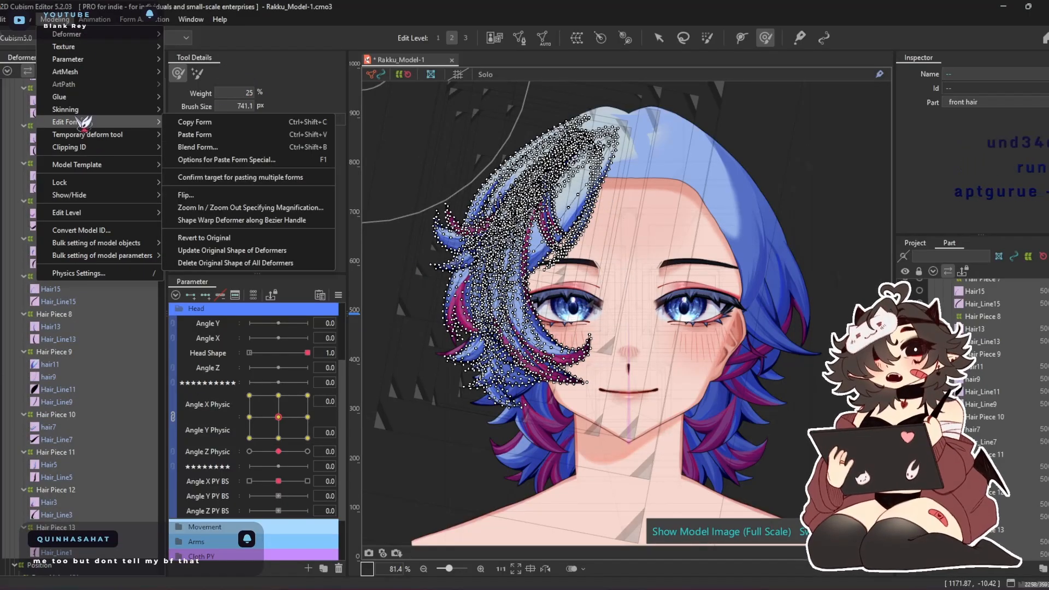
left_click(222, 196)
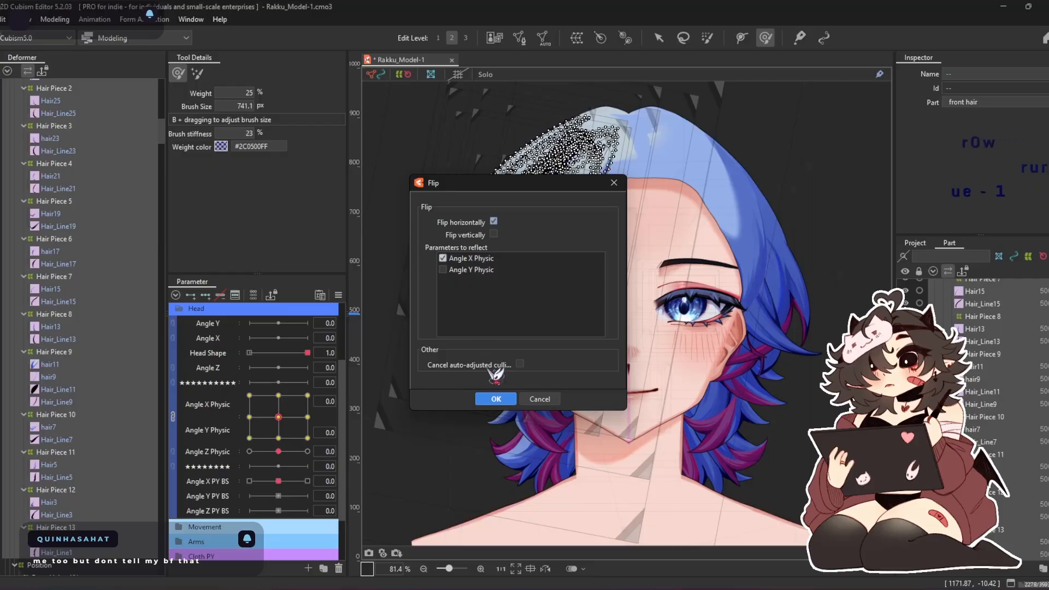
left_click(501, 400)
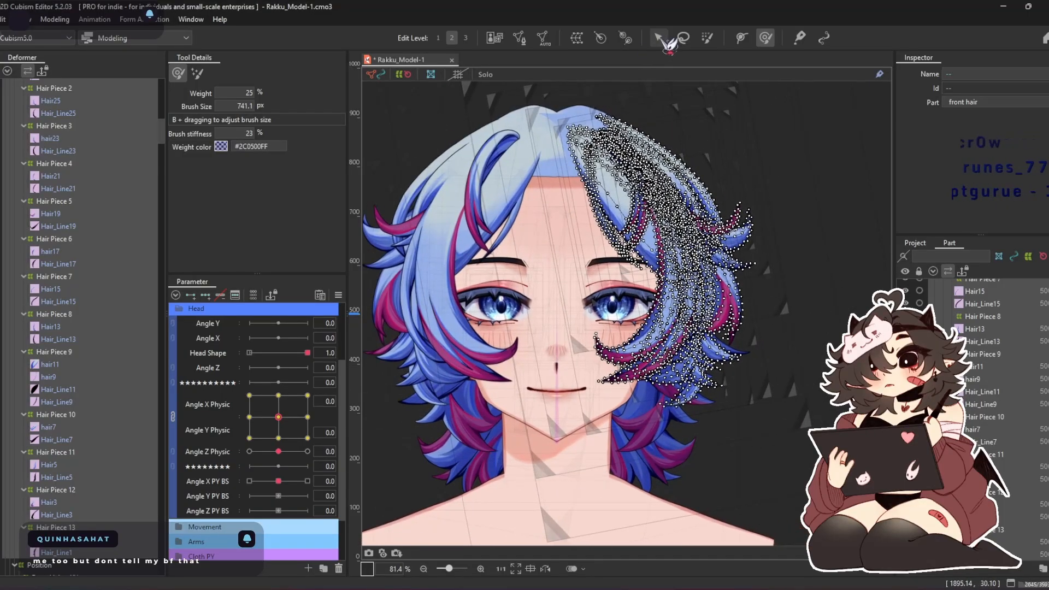
left_click(662, 40)
scroll(666, 196, "down", 5)
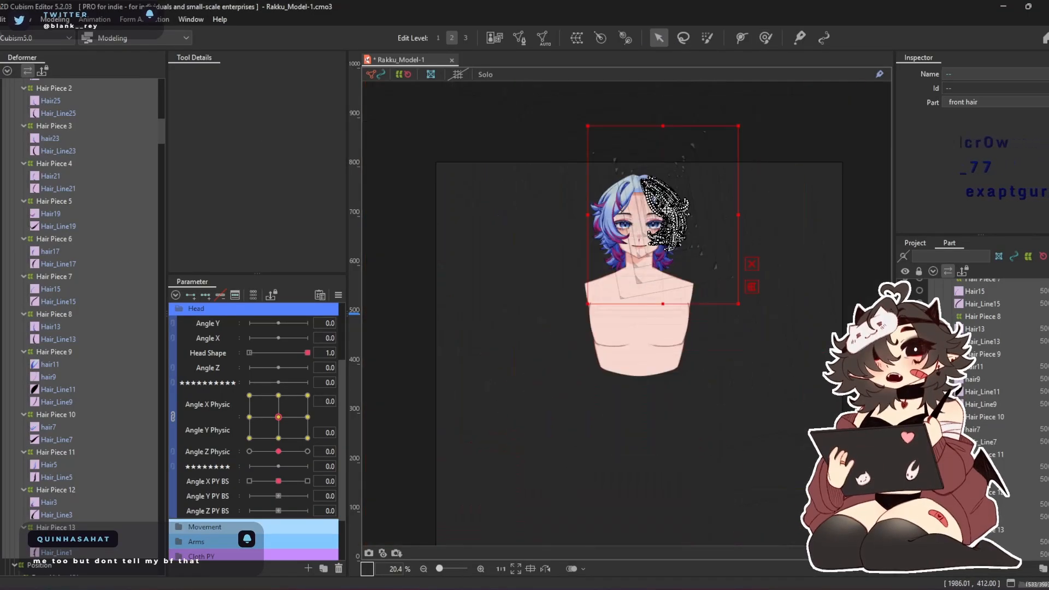
left_click(797, 144)
scroll(601, 230, "up", 5)
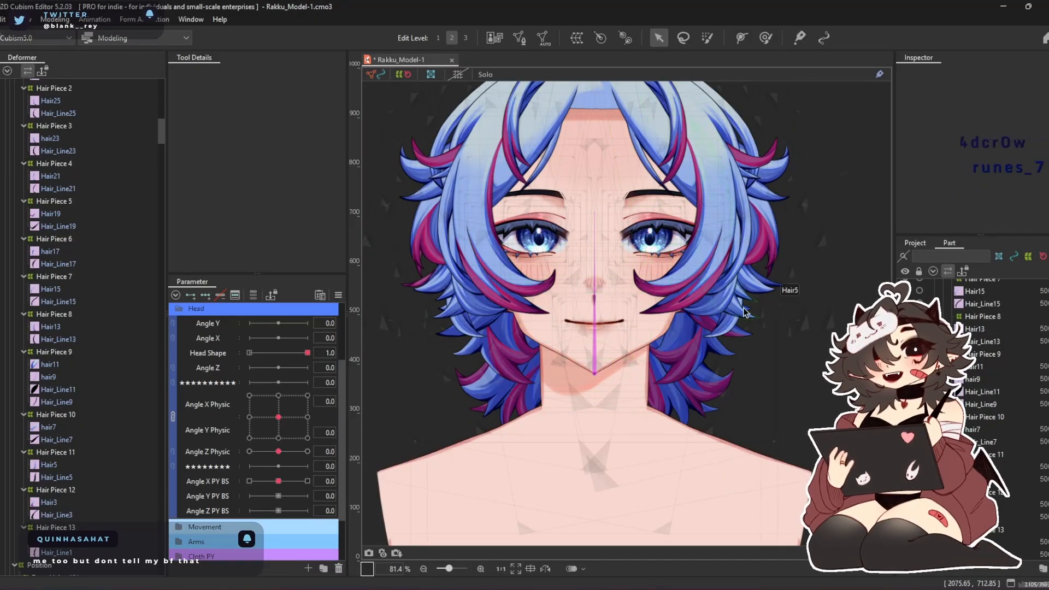
left_click_drag(590, 300, 560, 360)
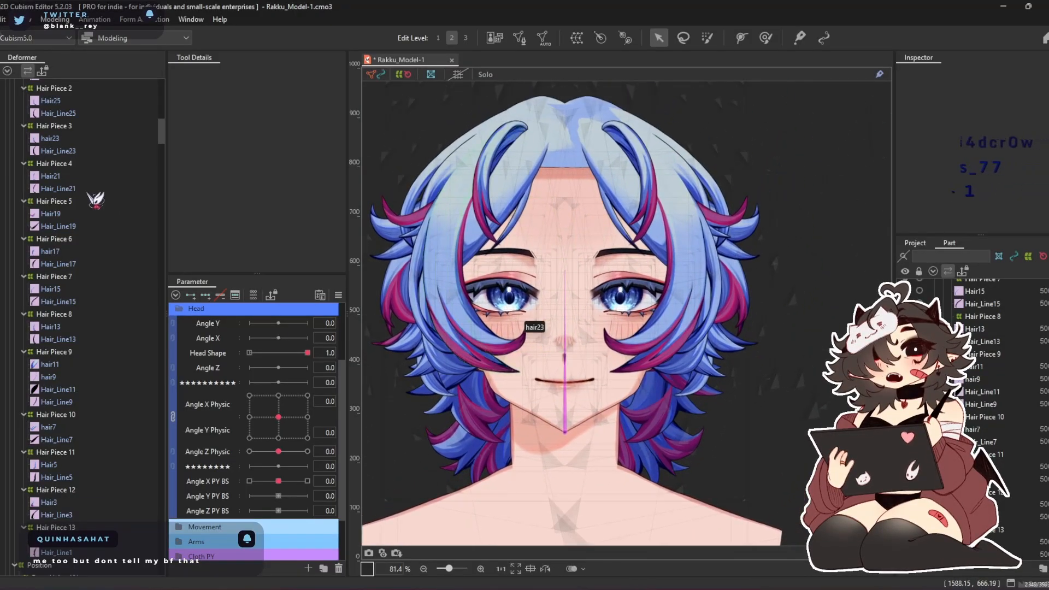
Examine the mirrored hair piece warps in the deformer tree alongside the Front Hair > XY meshes, selecting the mirrored Hair Piece 1
scroll(143, 288, "up", 6)
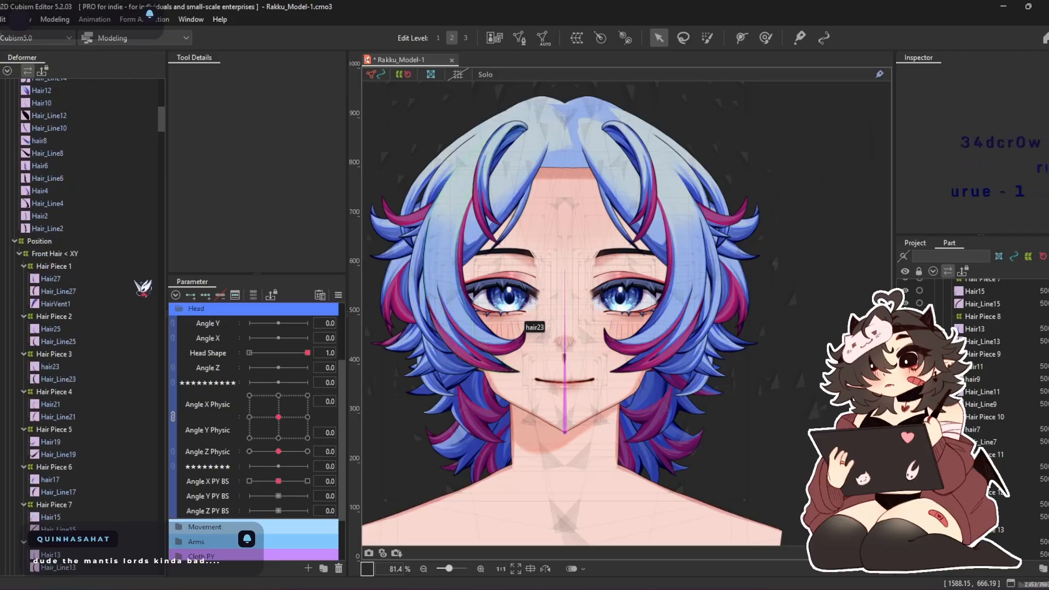
left_click_drag(304, 426, 278, 417)
scroll(91, 252, "down", 1)
scroll(91, 252, "up", 7)
scroll(97, 262, "down", 3)
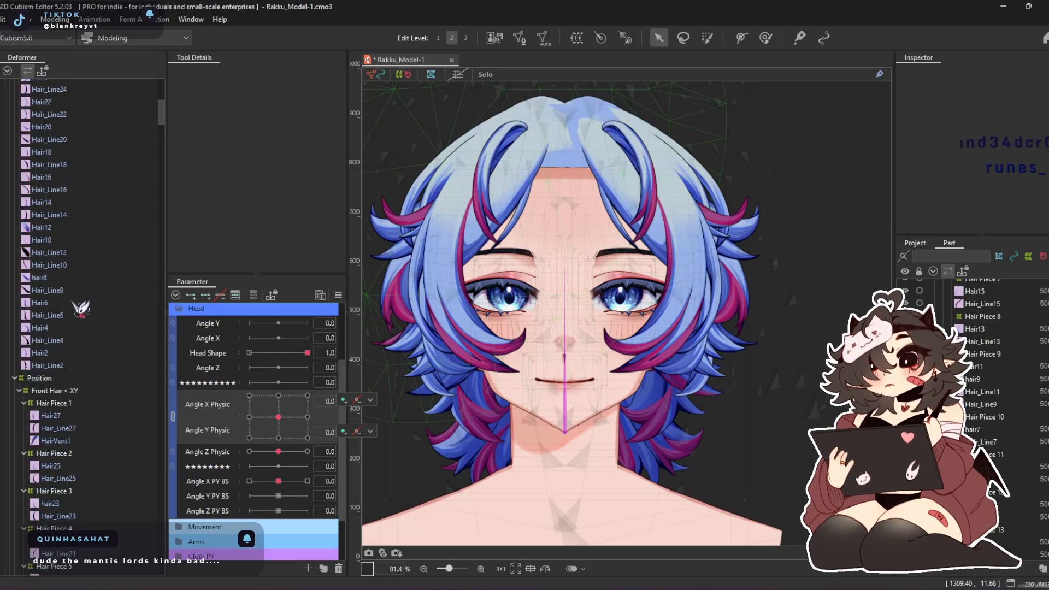
scroll(114, 273, "up", 3)
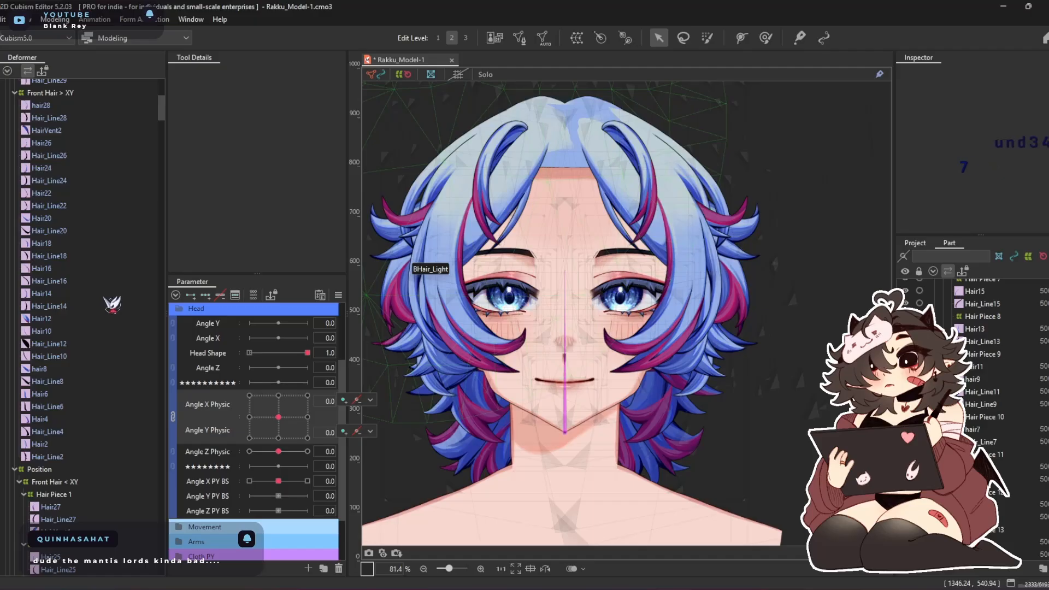
scroll(112, 304, "down", 5)
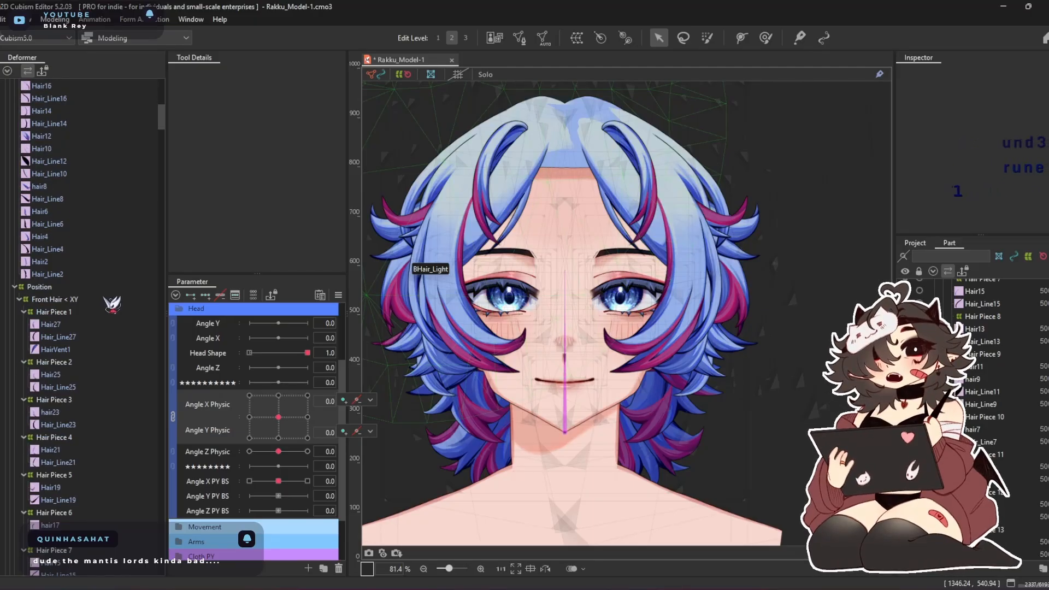
left_click(96, 312)
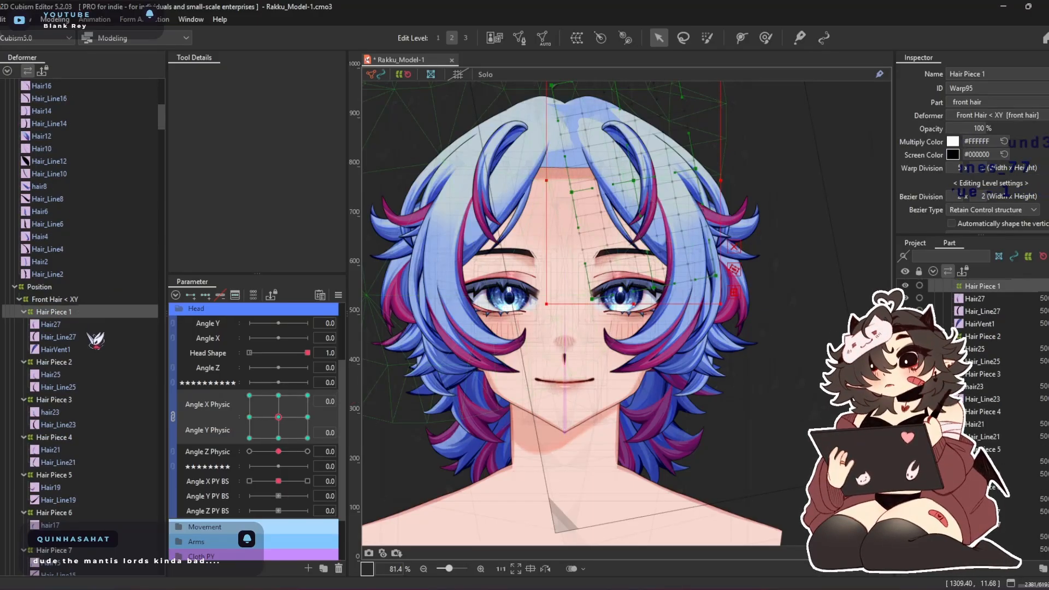
scroll(63, 171, "up", 7)
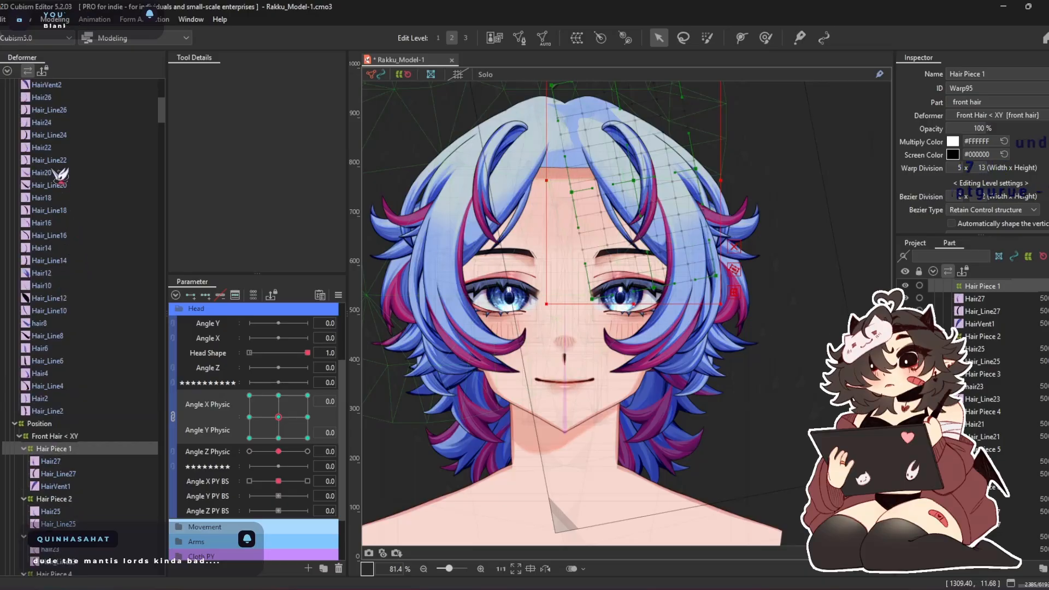
Move hair28, Hair_Line28 and HairVent2 from Front Hair > XY into the mirrored Hair Piece 1 warp
left_click(62, 154)
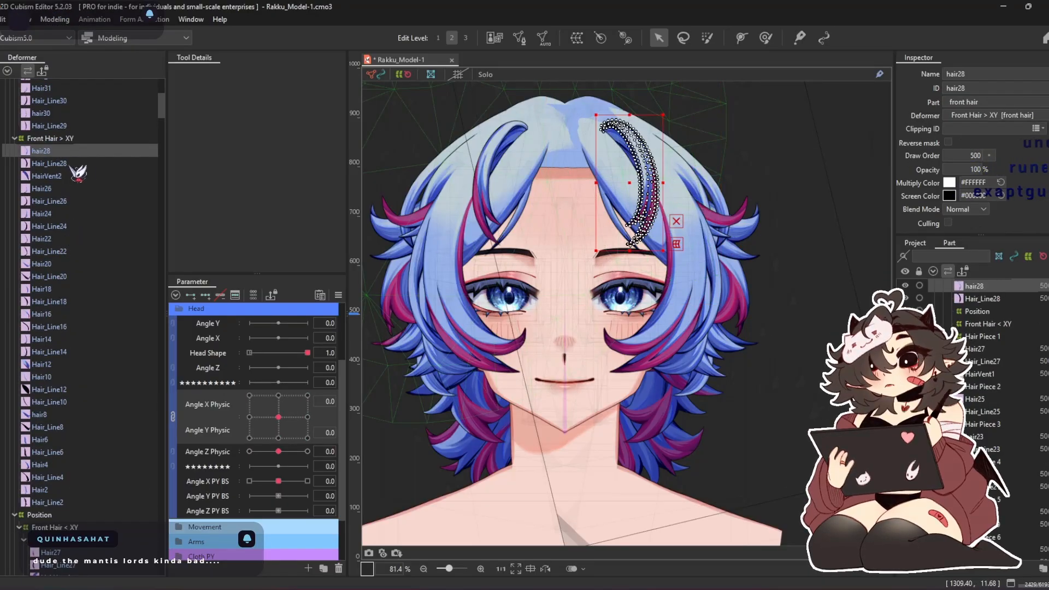
left_click(70, 176, "shift")
right_click(69, 176)
left_click(109, 252)
scroll(94, 245, "down", 5)
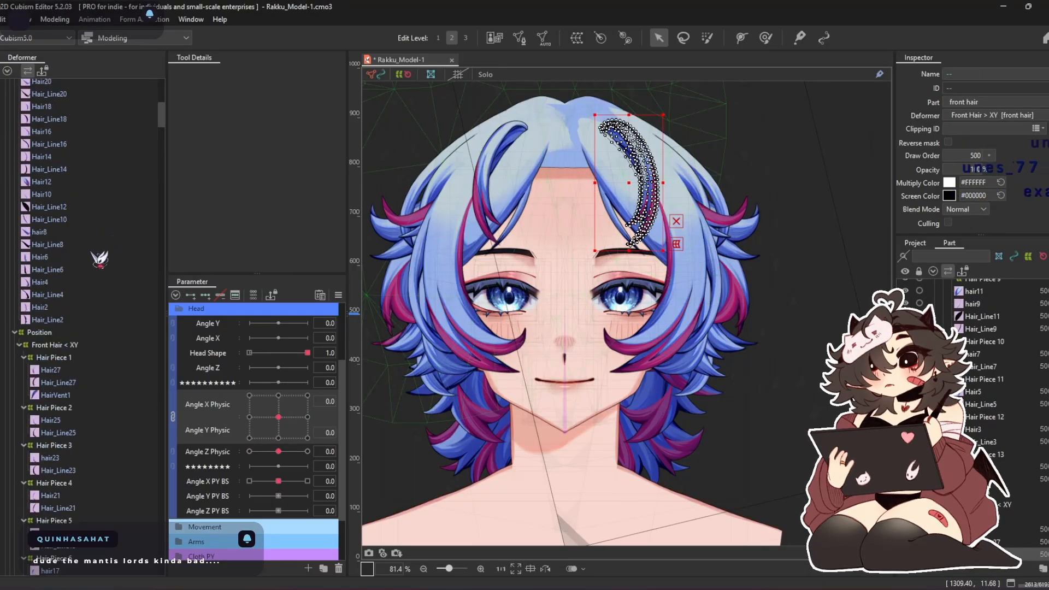
right_click(60, 360)
left_click(130, 452)
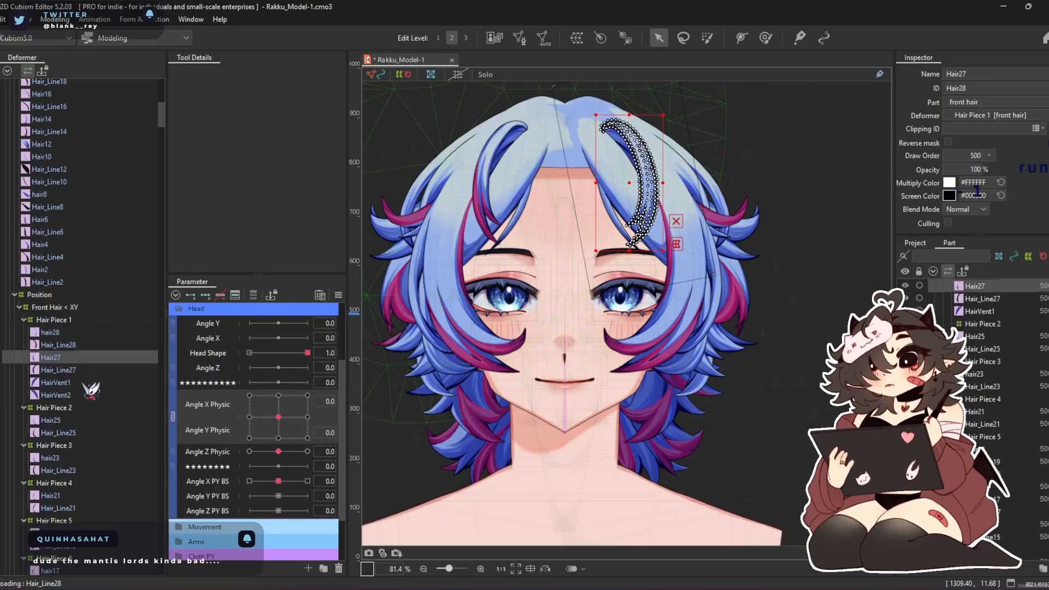
Delete the duplicate Hair27, Hair_Line27 and HairVent1 meshes from the mirrored Hair Piece 1 warp
left_click(84, 383, "shift")
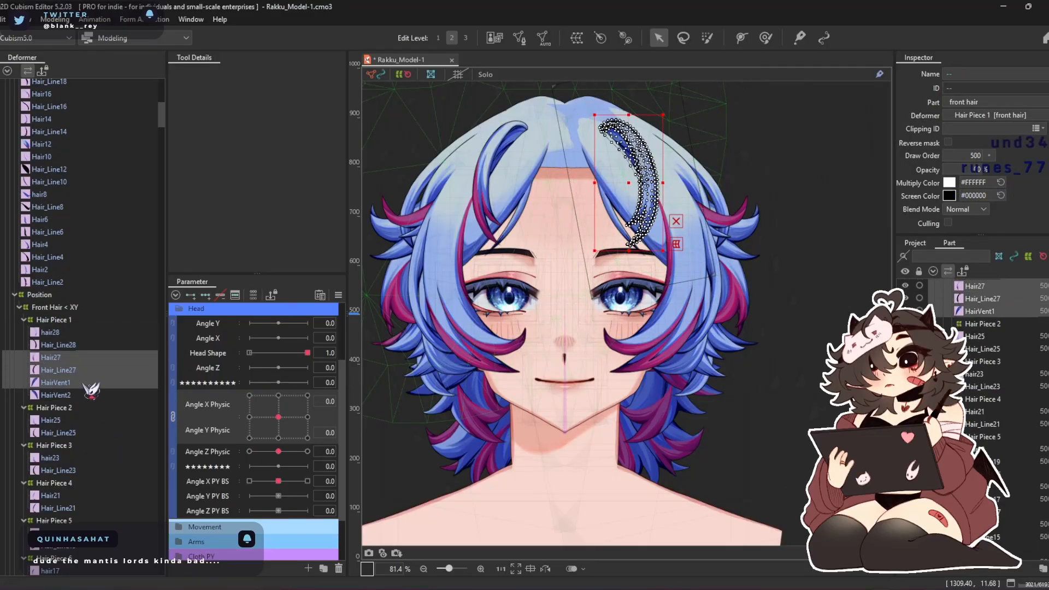
Select the meshes from Hair26 through Hair_Line2 under Front Hair > XY and mark them orange in the part list
left_click(67, 284)
scroll(77, 213, "up", 6)
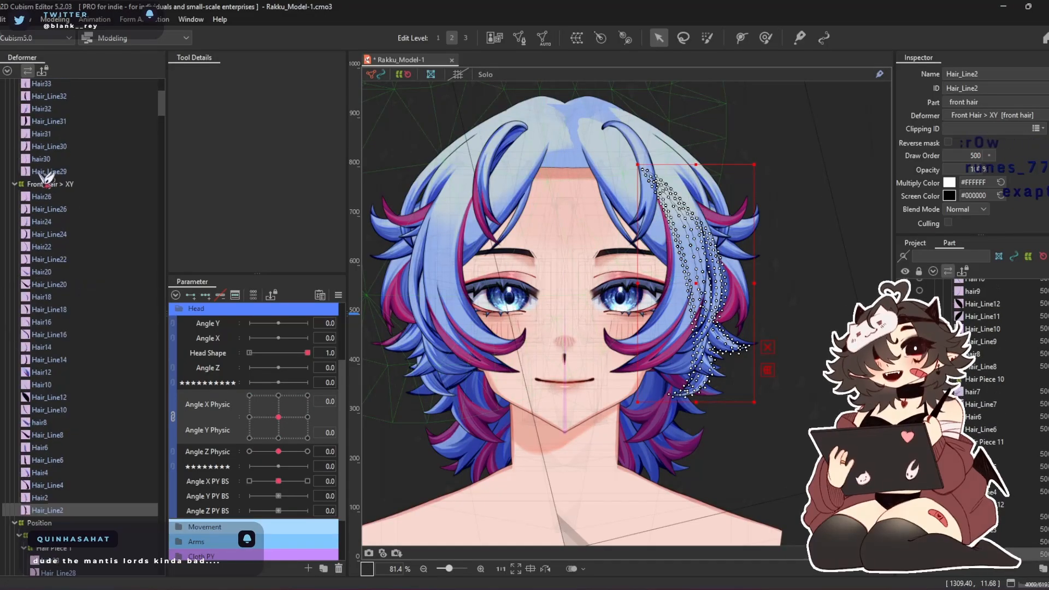
left_click(66, 198, "shift")
right_click(964, 383)
mouse_move(971, 377)
left_click(885, 400)
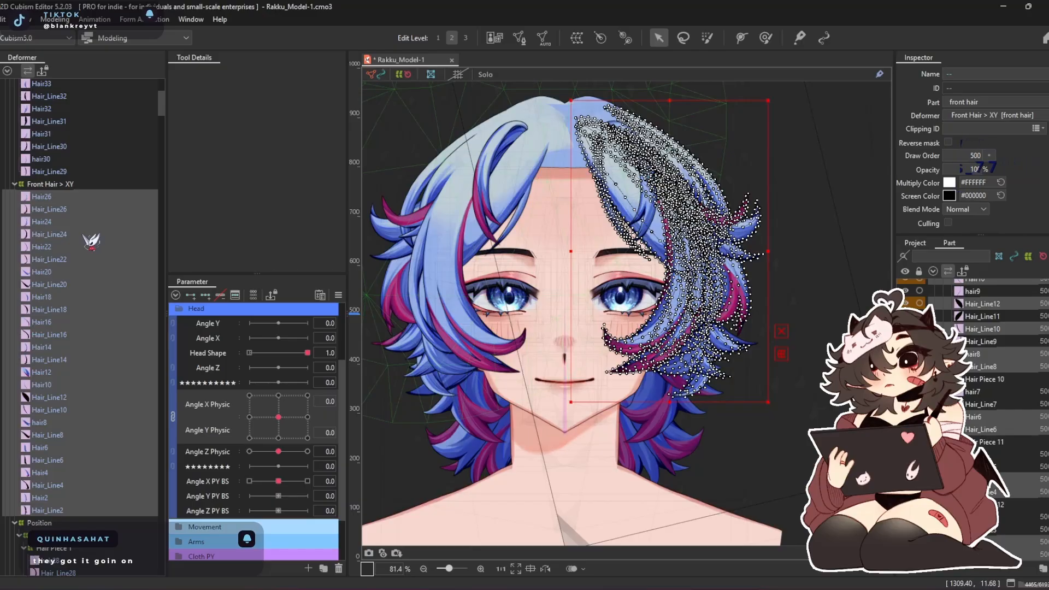
Collapse the mirrored Hair Piece 1 and move Hair26 and Hair_Line26 from Front Hair > XY into the mirrored Hair Piece 2 warp
left_click(66, 199)
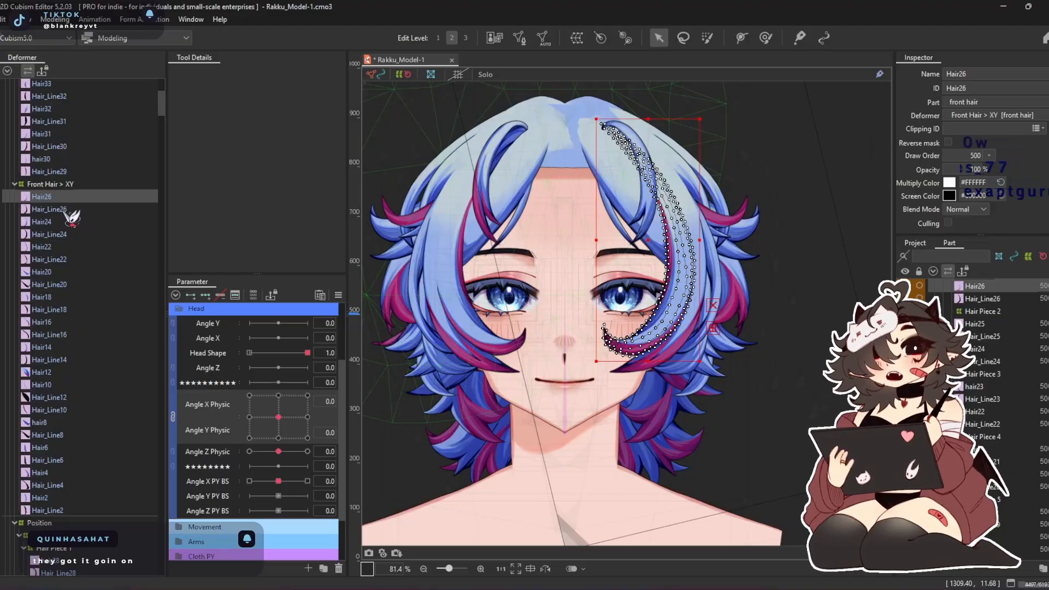
left_click(65, 210, "ctrl")
right_click(60, 210)
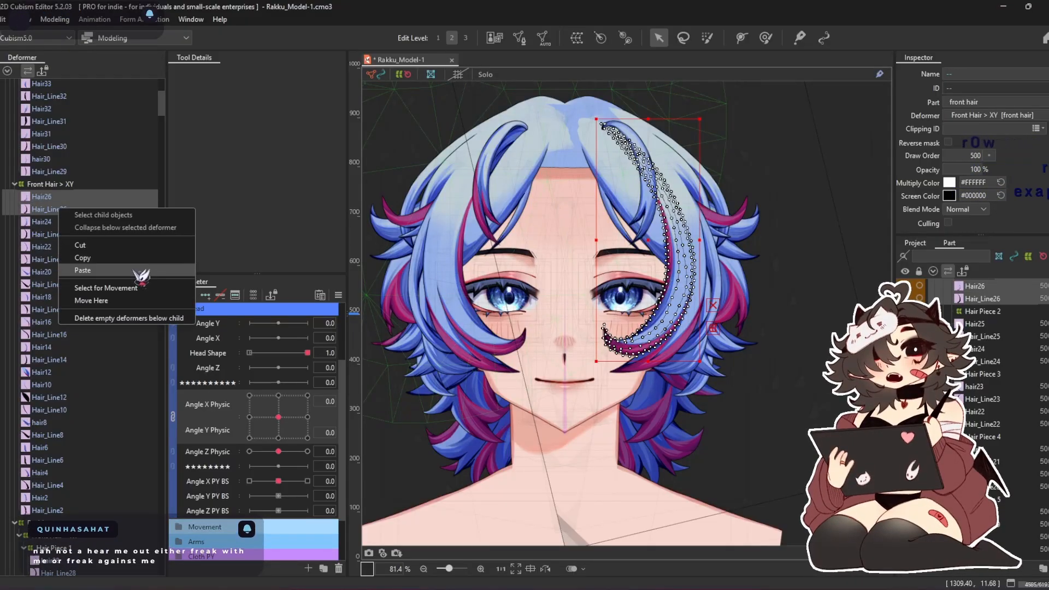
left_click(155, 288)
scroll(99, 273, "down", 6)
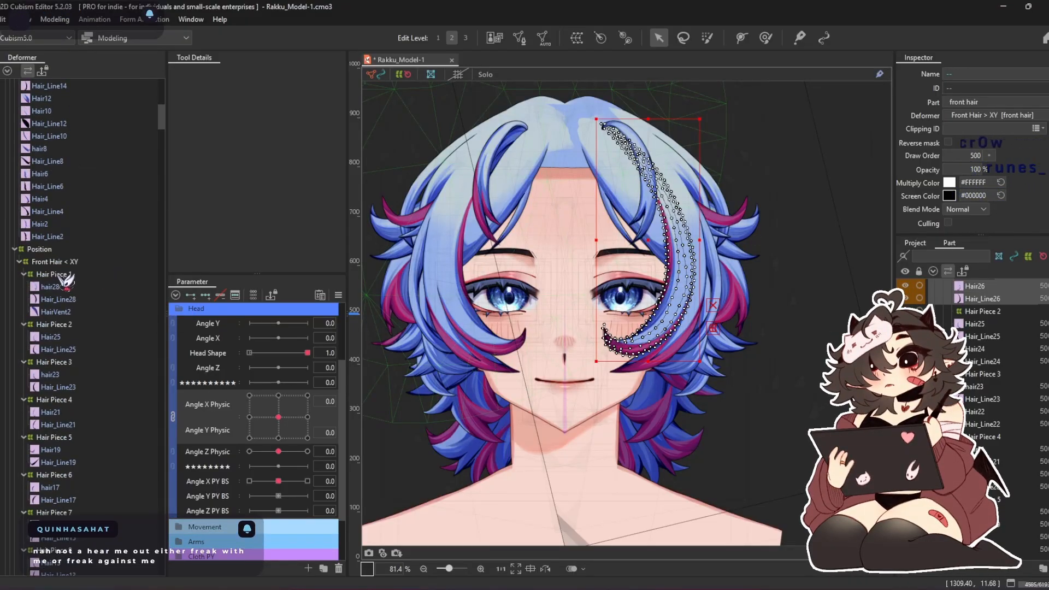
double_click(59, 275)
left_click(67, 288)
left_click(54, 295)
right_click(53, 293)
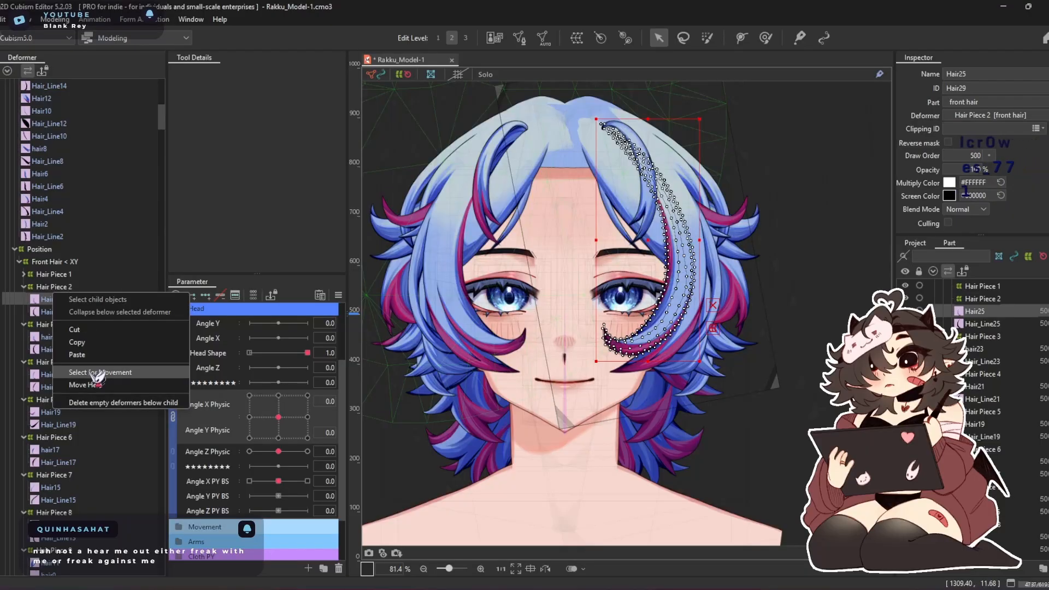
left_click(86, 384)
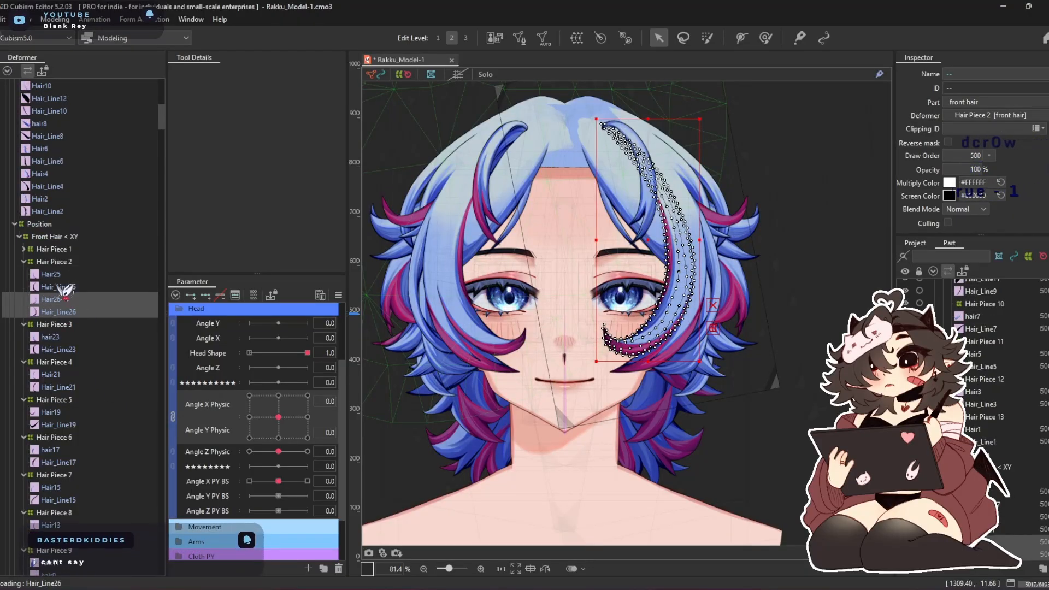
Delete the duplicate Hair25 and Hair_Line25 from the mirrored Hair Piece 2 warp and collapse it
left_click(58, 286)
left_click(74, 278, "shift")
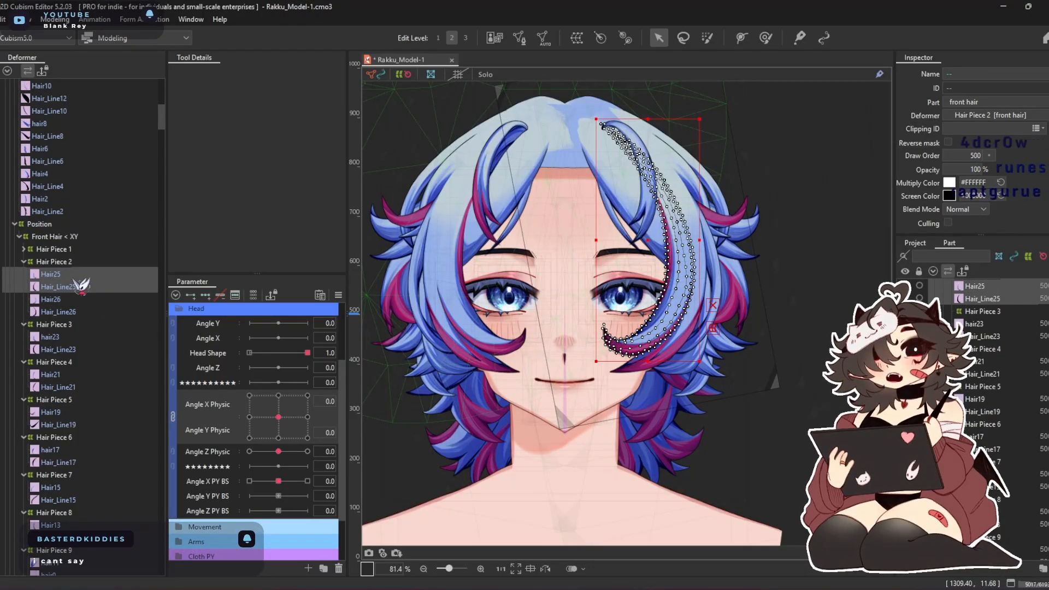
double_click(68, 263)
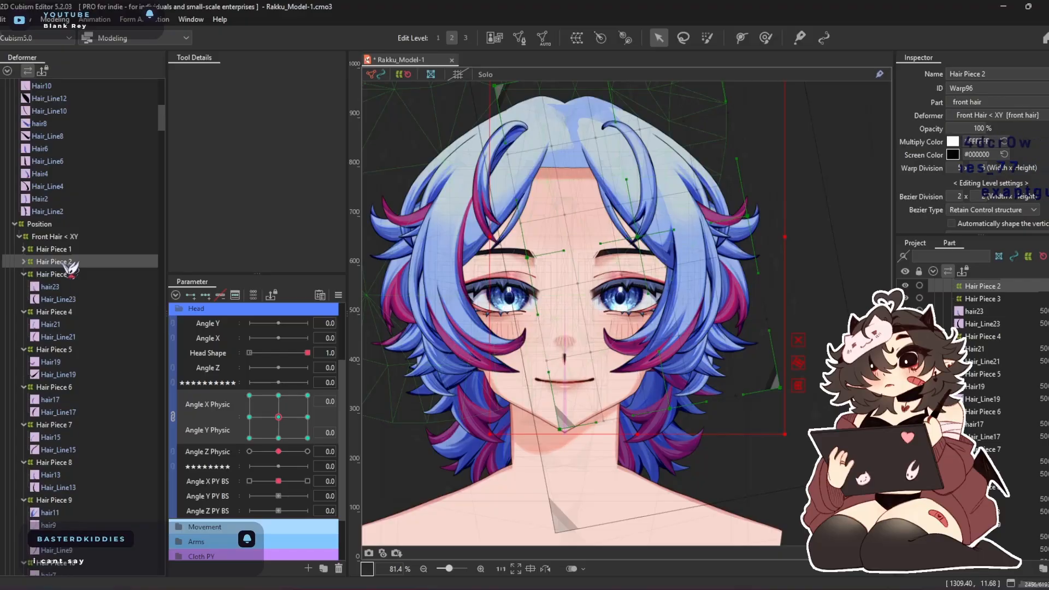
Move Hair24 and Hair_Line24 from Front Hair > XY into the mirrored Hair Piece 3 warp
scroll(70, 267, "up", 6)
left_click(49, 152)
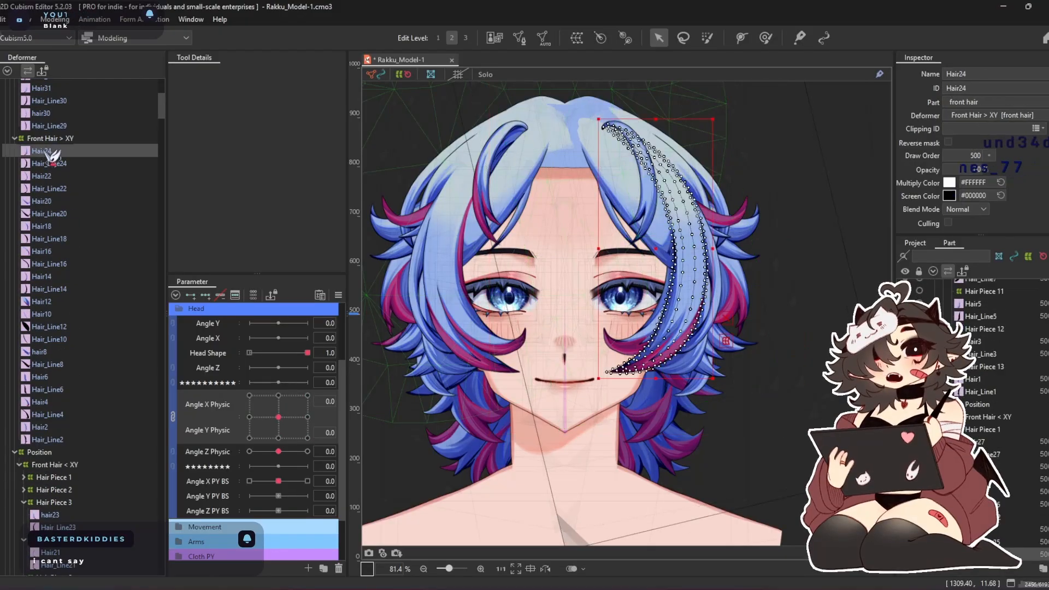
left_click(87, 163, "shift")
right_click(87, 163)
left_click(125, 244)
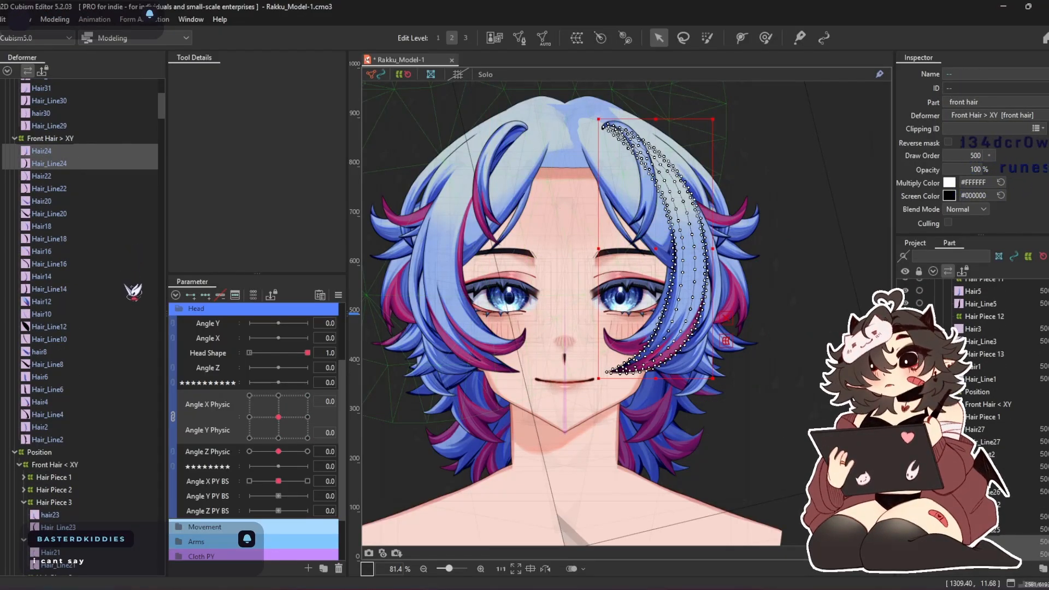
scroll(132, 300, "down", 5)
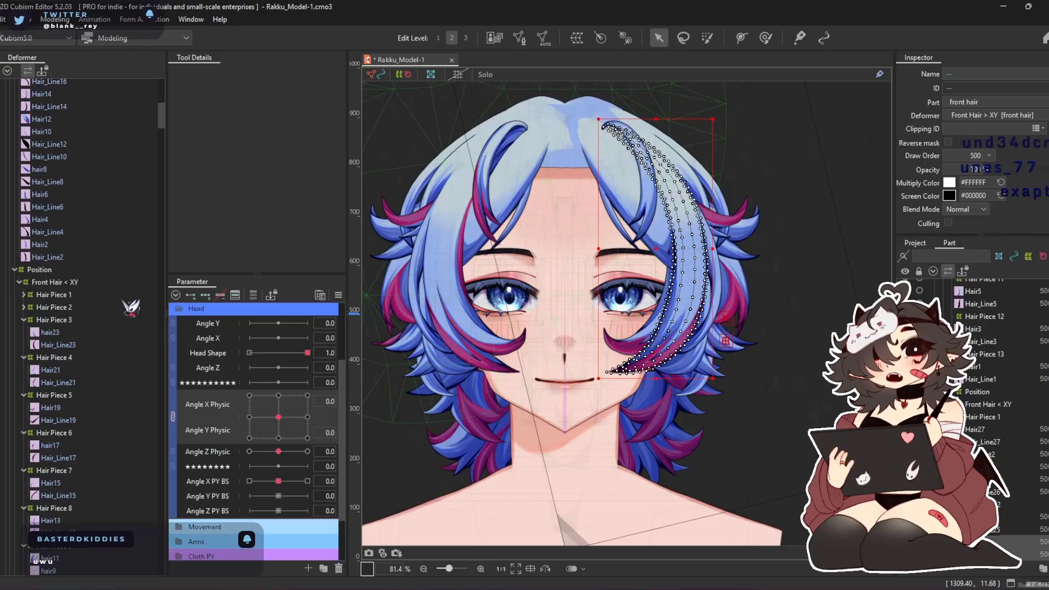
right_click(60, 319)
left_click(136, 423)
Delete the duplicate hair23 and Hair_Line23 from the mirrored Hair Piece 3 warp
left_click(62, 320)
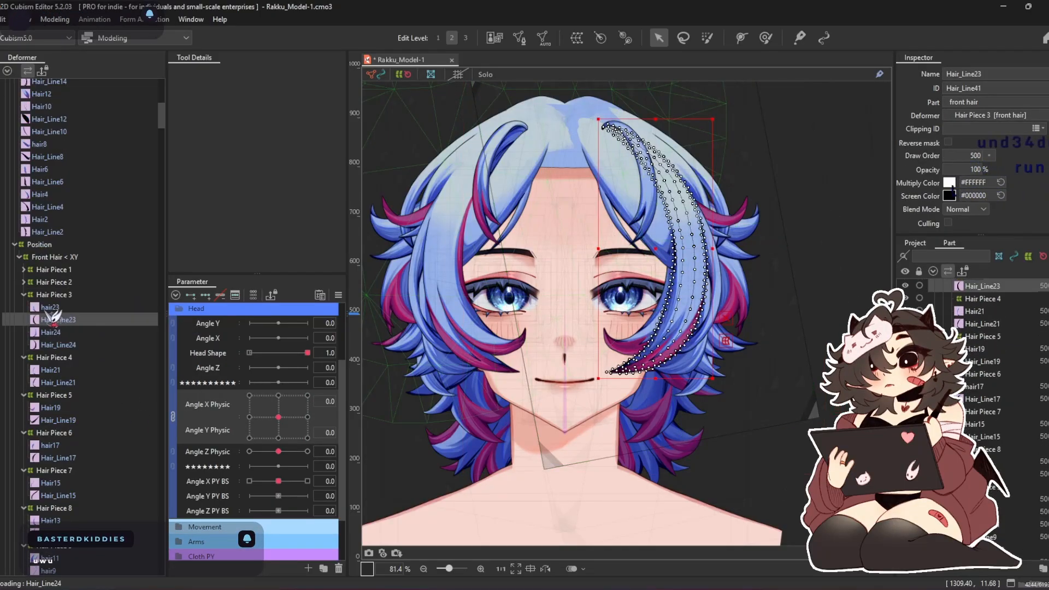
left_click(45, 308, "ctrl")
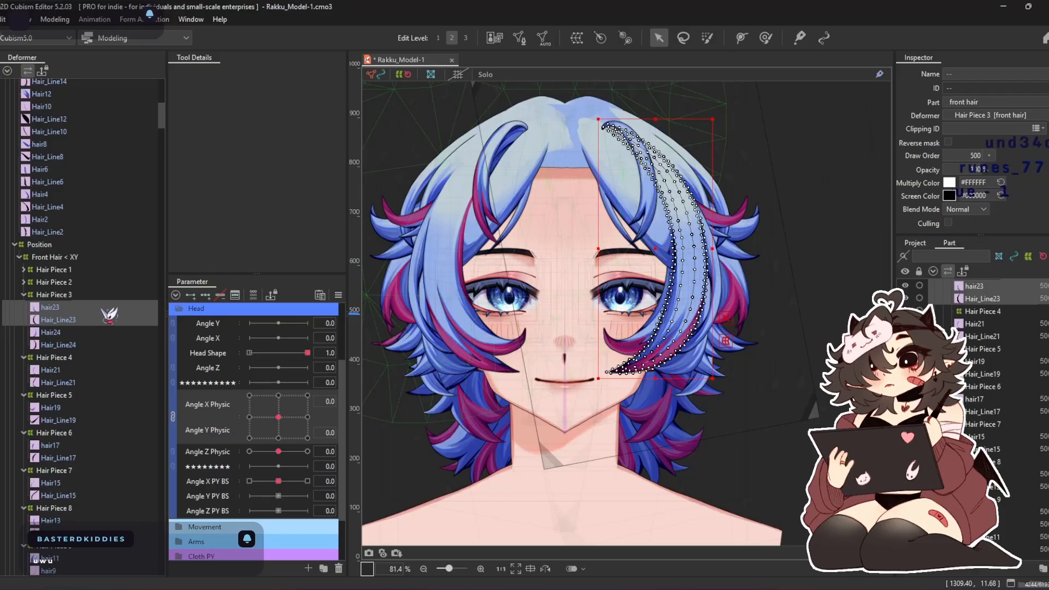
key("Delete")
Collapse the mirrored Hair Piece 3 and move Hair22 and Hair_Line22 from Front Hair > XY into the mirrored Hair Piece 4 warp
scroll(85, 260, "up", 4)
left_click(54, 107)
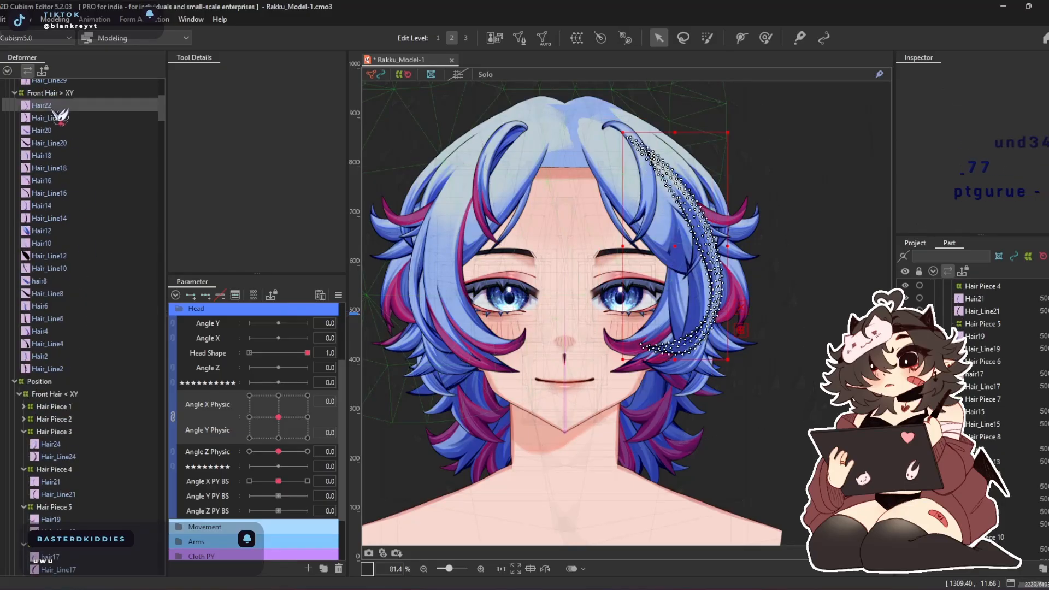
left_click(69, 117, "ctrl")
right_click(69, 117)
left_click(100, 197)
scroll(82, 162, "down", 2)
scroll(87, 218, "down", 2)
double_click(63, 343)
left_click(61, 356)
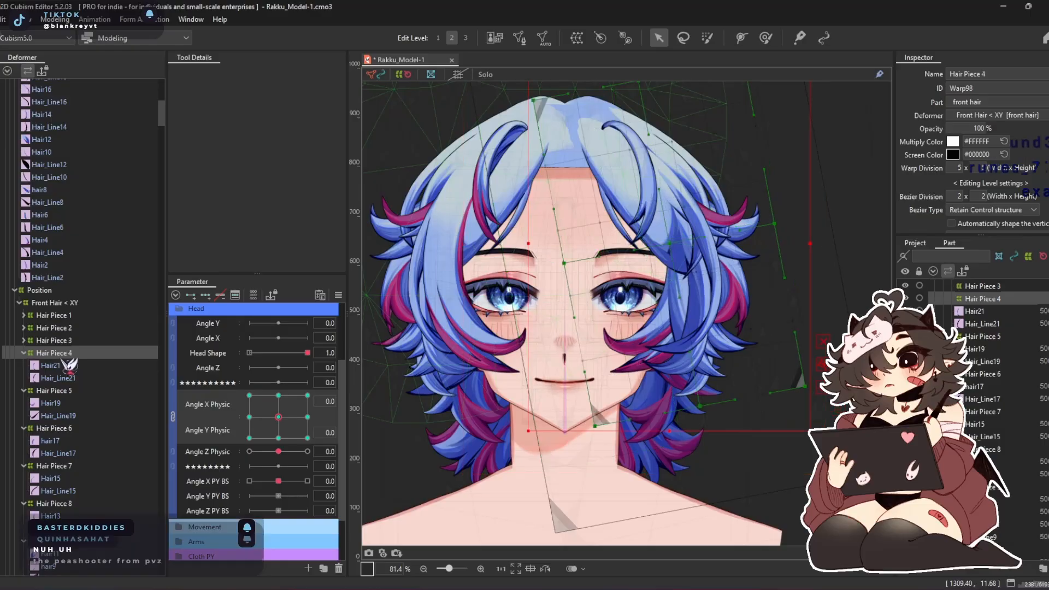
right_click(61, 357)
left_click(93, 450)
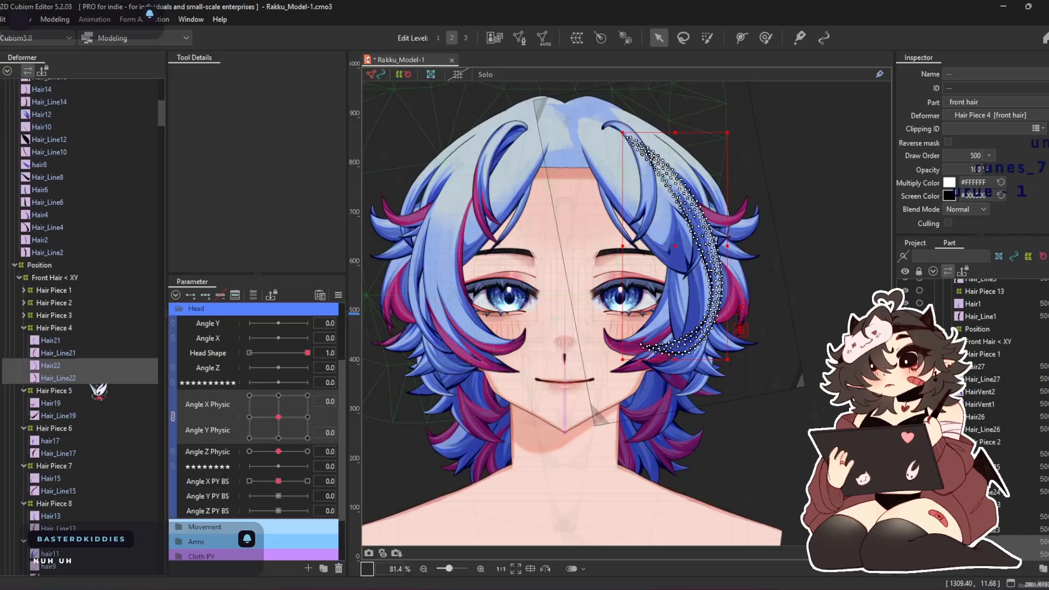
Delete the duplicate Hair21 and Hair_Line21 from the mirrored Hair Piece 4 warp and collapse it
left_click(71, 364)
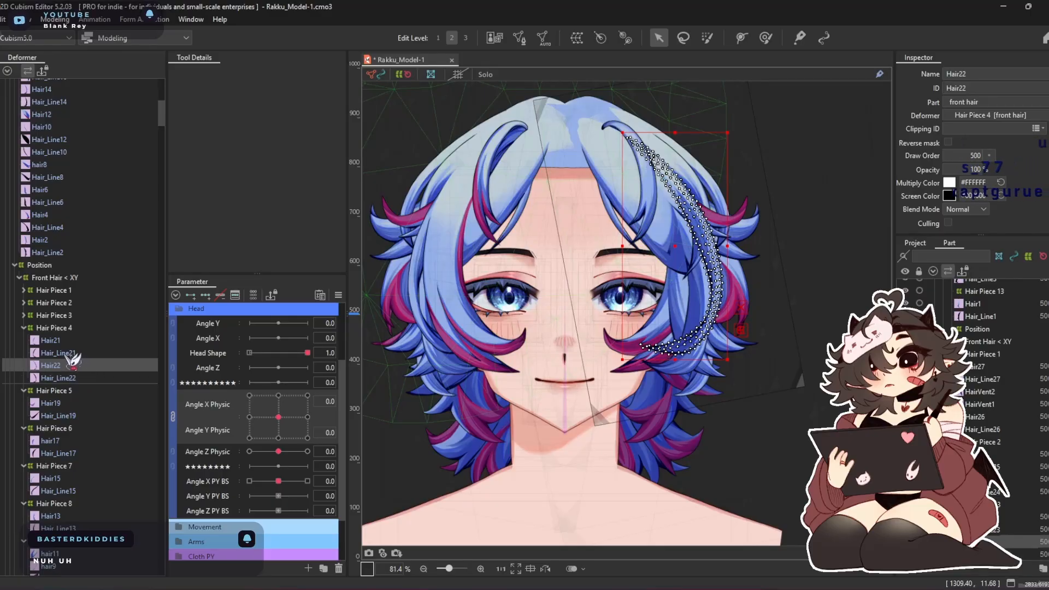
left_click(61, 353)
left_click(50, 340, "ctrl")
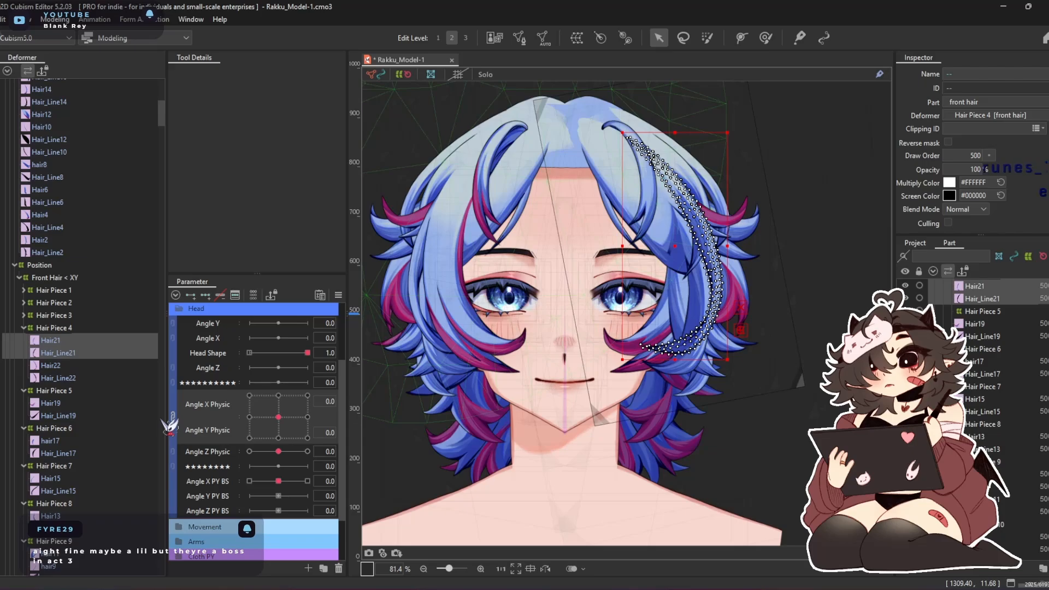
key("Delete")
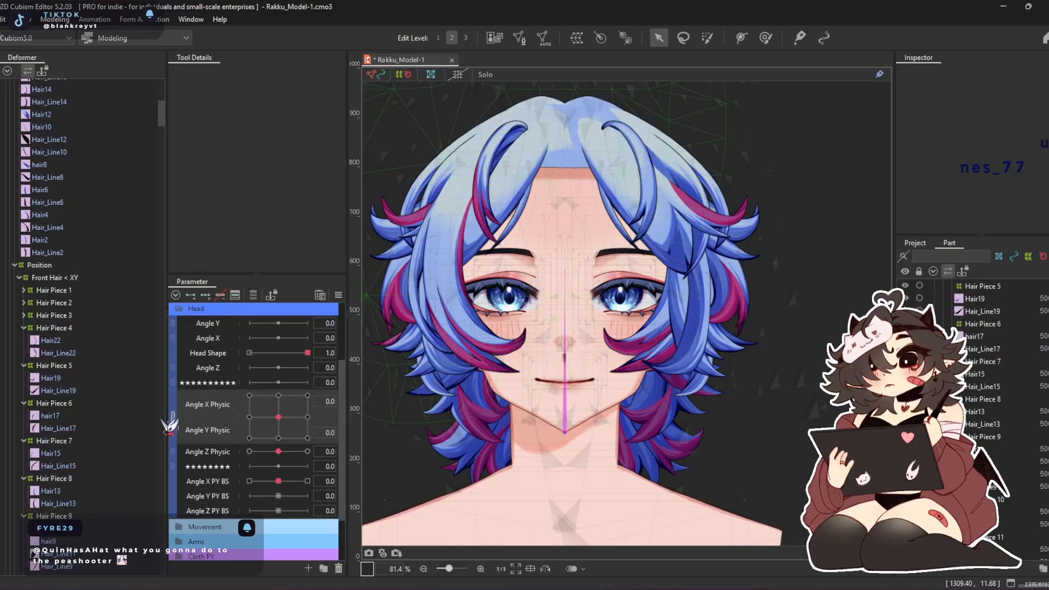
left_click(76, 328)
Move Hair20 and Hair_Line20 from Front Hair > XY into the mirrored Hair Piece 5 warp
scroll(82, 243, "up", 2)
scroll(84, 189, "up", 2)
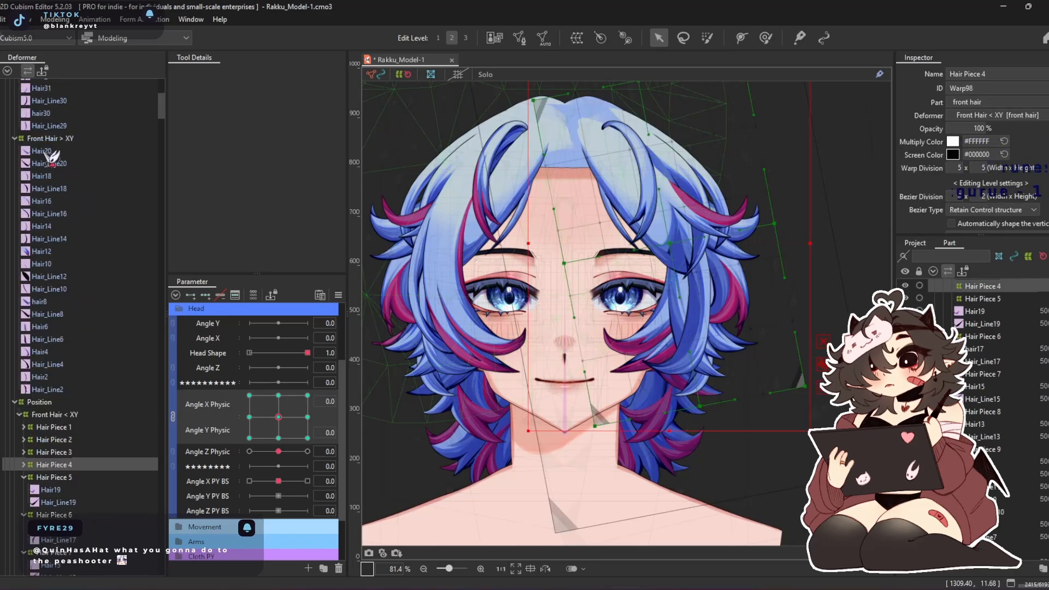
left_click(52, 152)
left_click(80, 163, "shift")
right_click(81, 162)
left_click(156, 242)
scroll(101, 239, "down", 5)
right_click(65, 297)
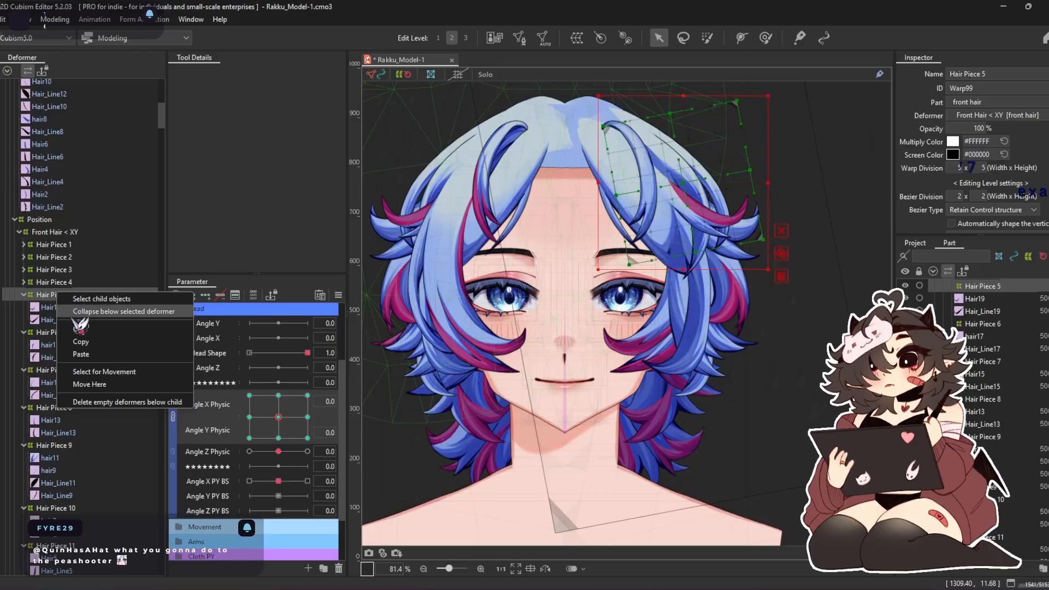
left_click(112, 392)
Delete the duplicate Hair19 and Hair_Line19 from the mirrored Hair Piece 5 warp and collapse it
left_click(72, 296)
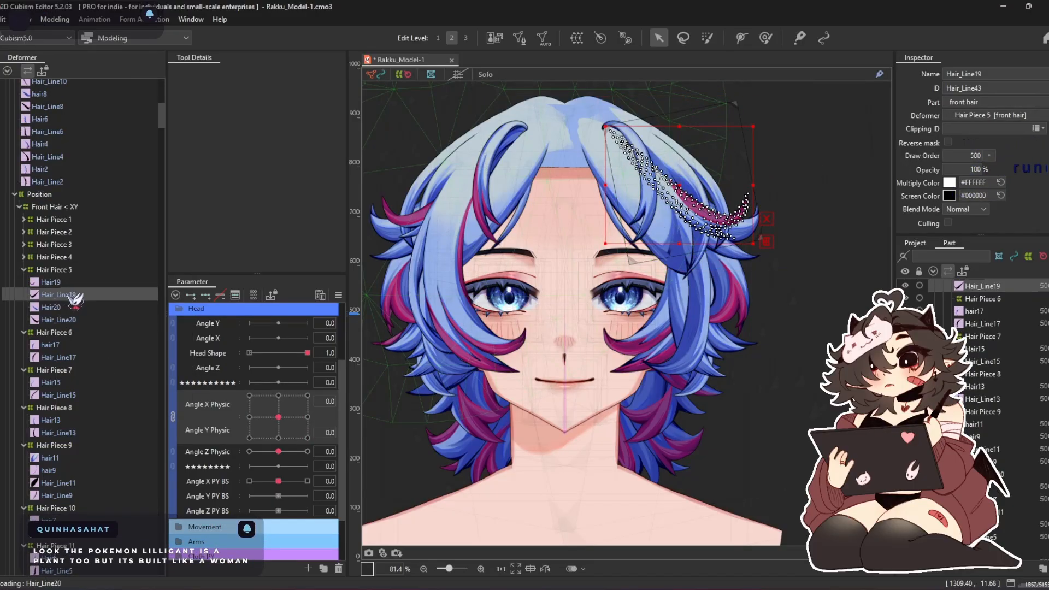
left_click(53, 283, "shift")
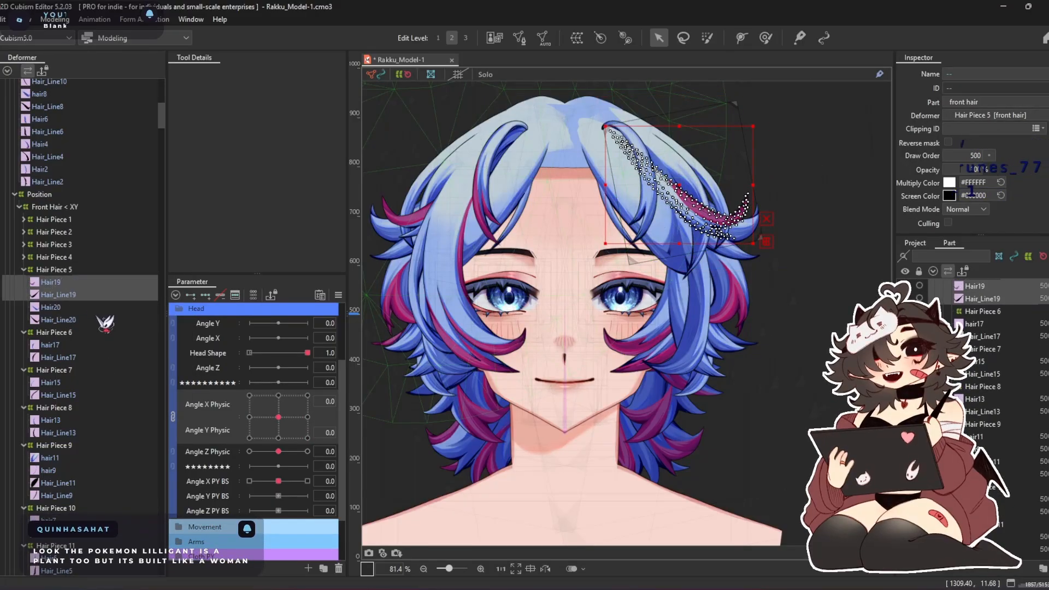
key("Delete")
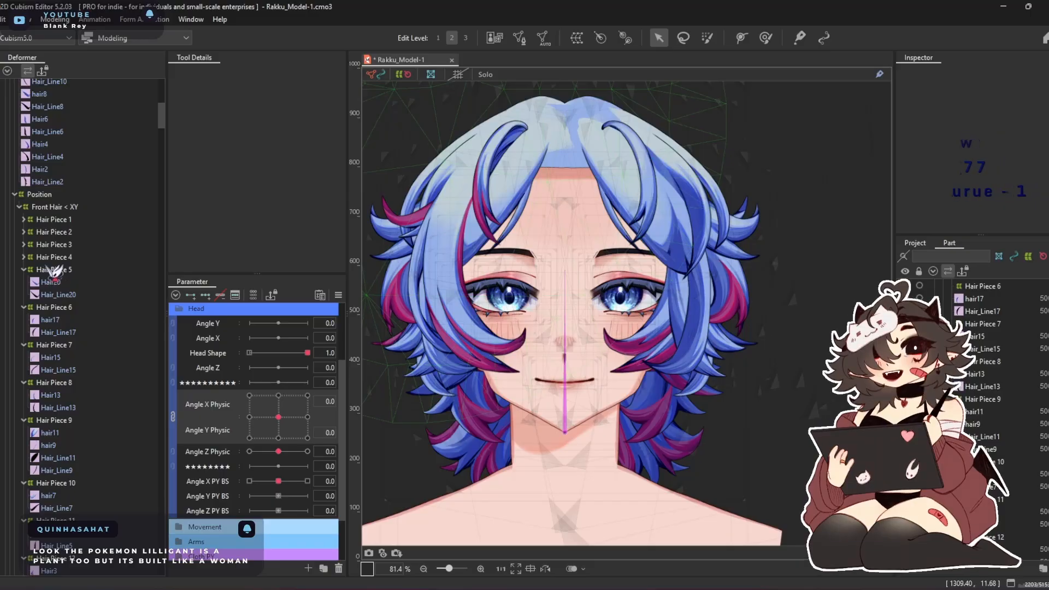
double_click(82, 270)
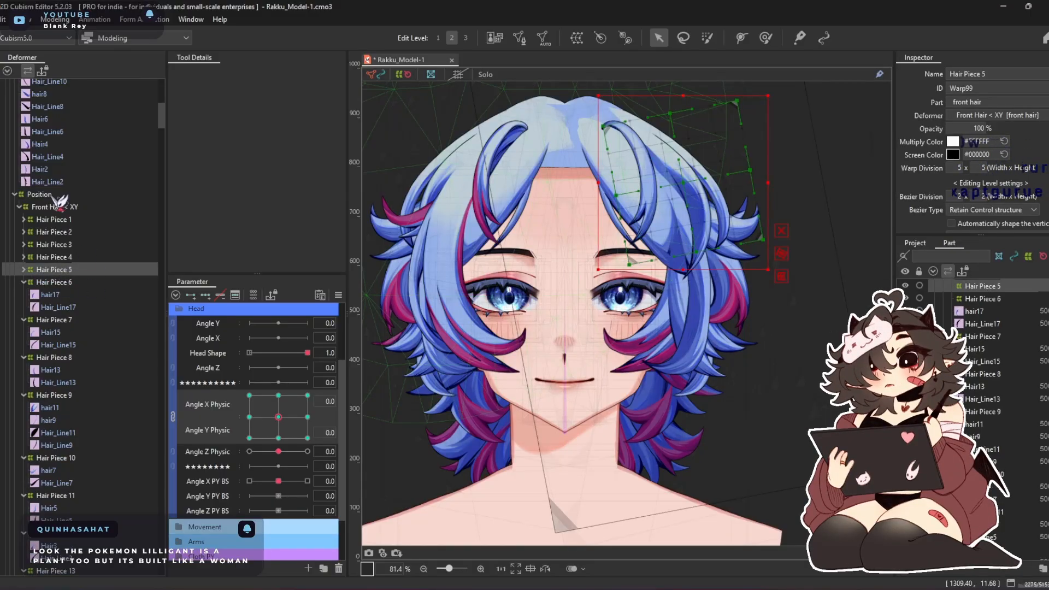
Move Hair18 and Hair_Line18 from Front Hair > XY into the mirrored Hair Piece 6 warp
scroll(60, 202, "up", 5)
left_click(69, 150)
left_click(85, 164, "shift")
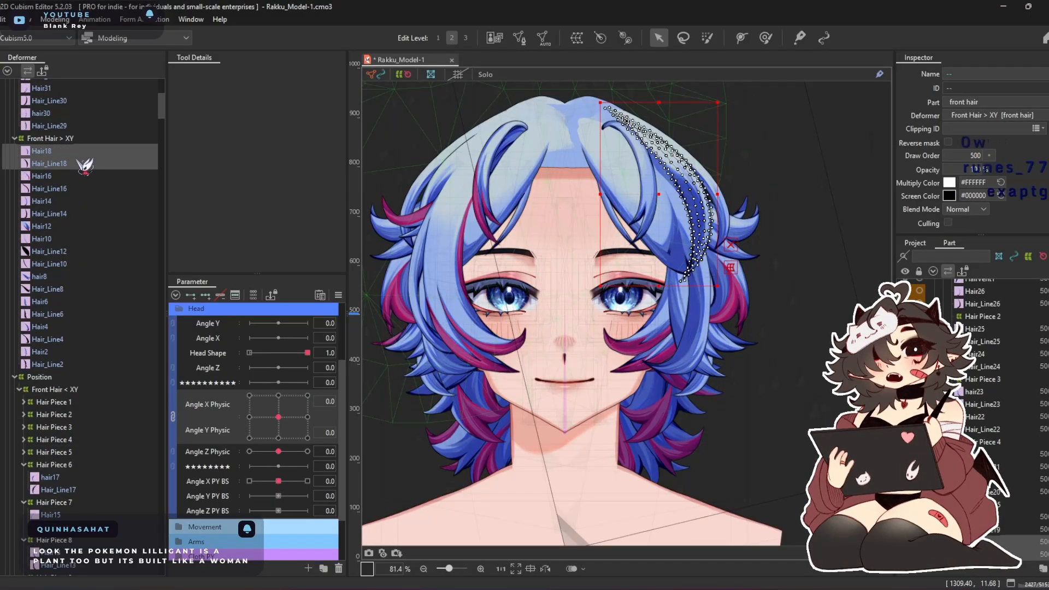
right_click(85, 163)
left_click(158, 241)
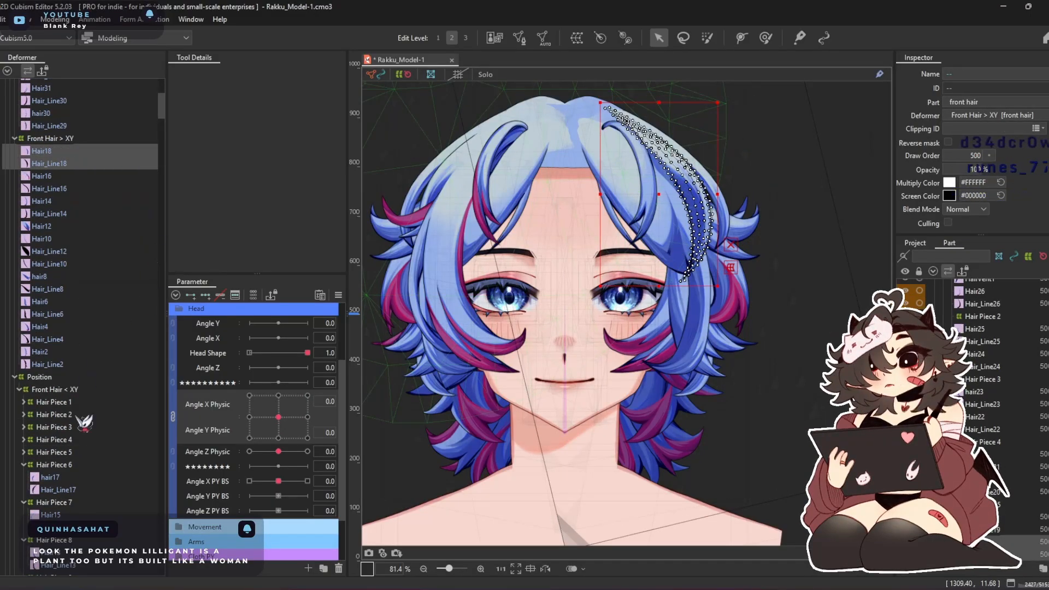
right_click(74, 475)
left_click(82, 476)
Delete the duplicate hair17 and Hair_Line17 from the mirrored Hair Piece 6 warp and collapse it
left_click(61, 464)
left_click(66, 454, "ctrl")
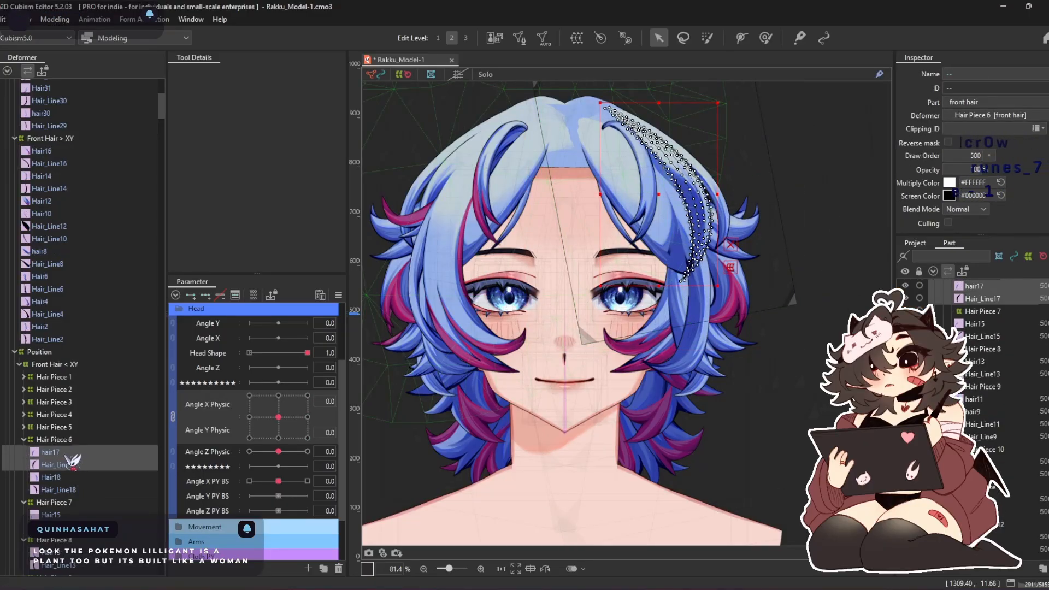
key("Delete")
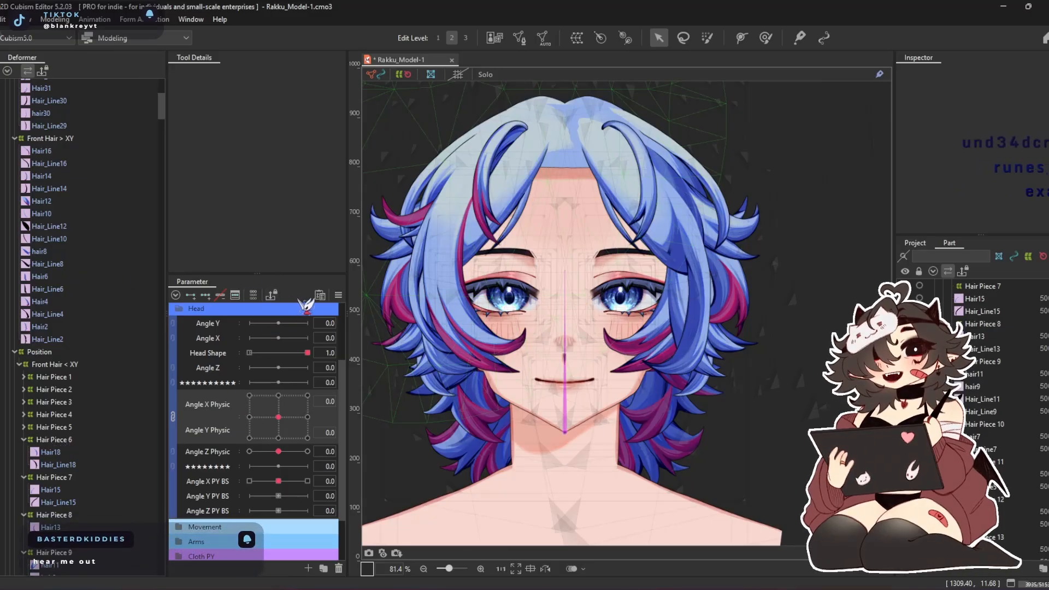
left_click(68, 440)
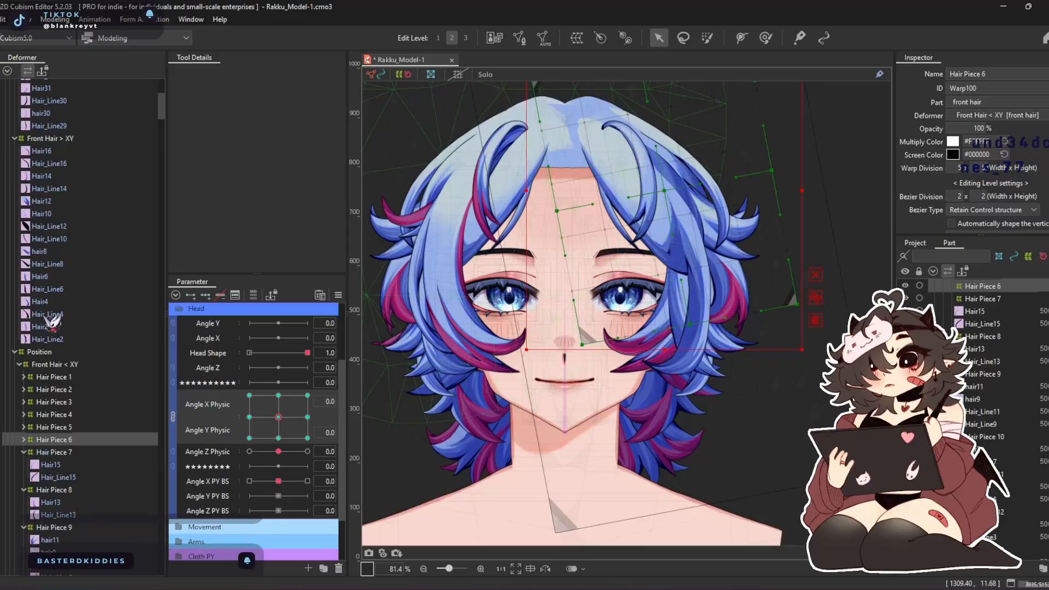
Move Hair16 and Hair_Line16 from Front Hair > XY into the mirrored Hair Piece 7 warp
left_click(50, 151)
left_click(73, 163, "ctrl")
right_click(74, 162)
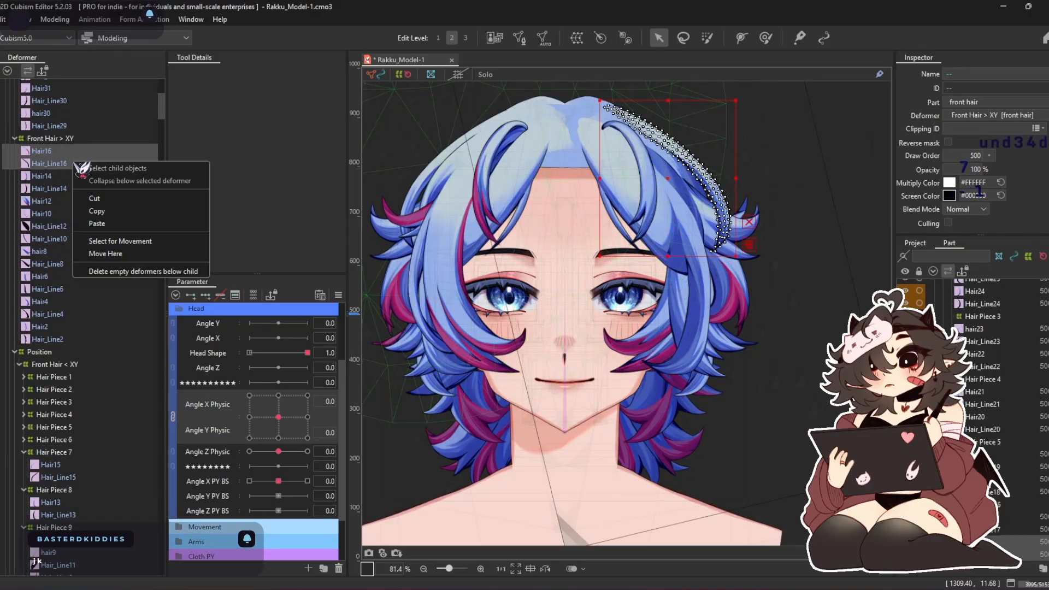
left_click(127, 242)
scroll(104, 306, "down", 1)
left_click(55, 406)
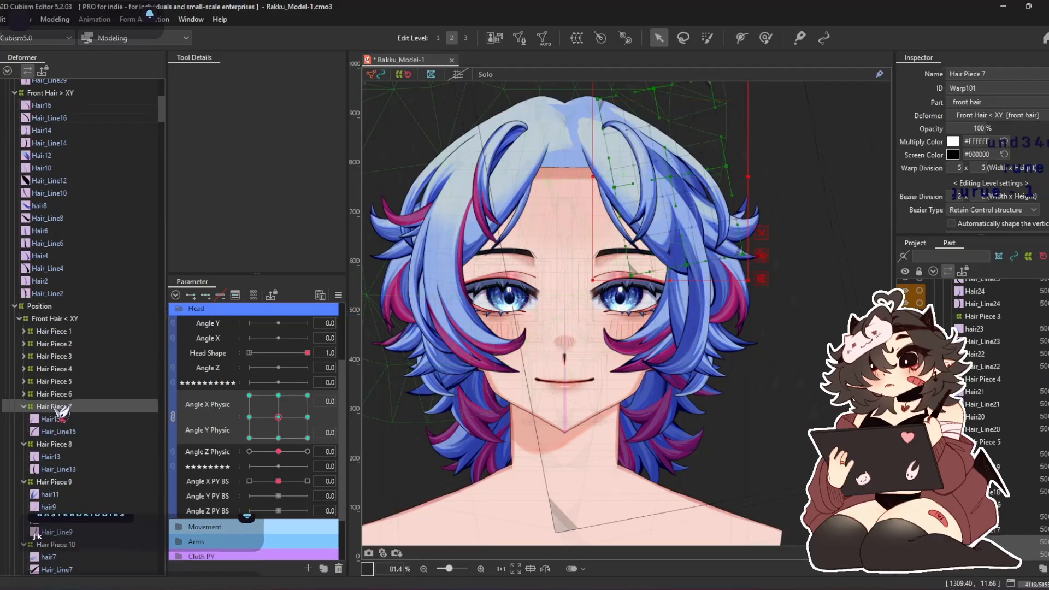
right_click(54, 406)
left_click(85, 497)
Delete the duplicate Hair15 and Hair_Line15 from the mirrored Hair Piece 7 warp and collapse it
left_click(58, 405)
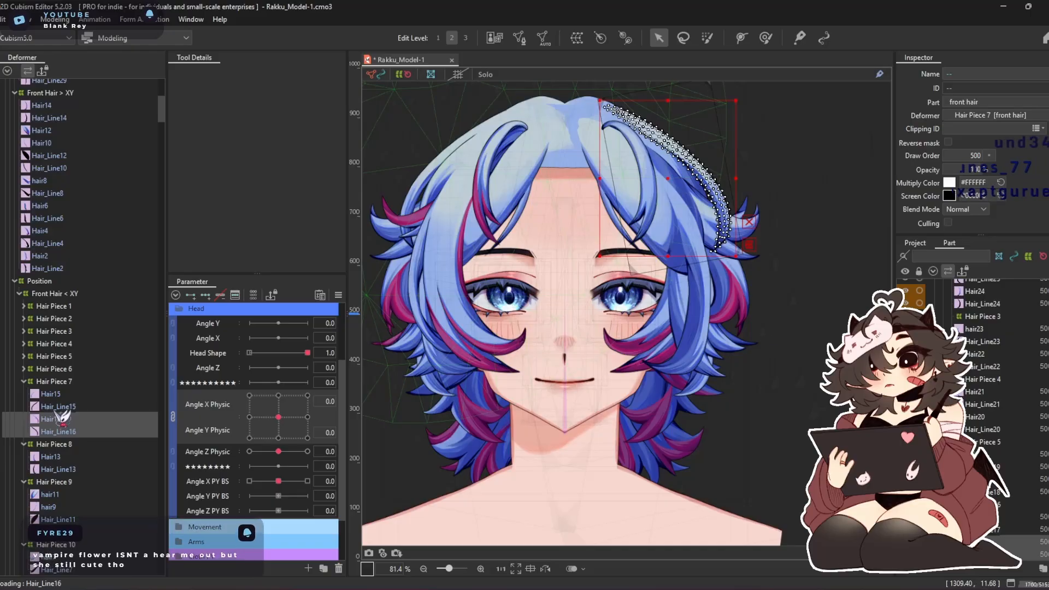
left_click(55, 393, "ctrl")
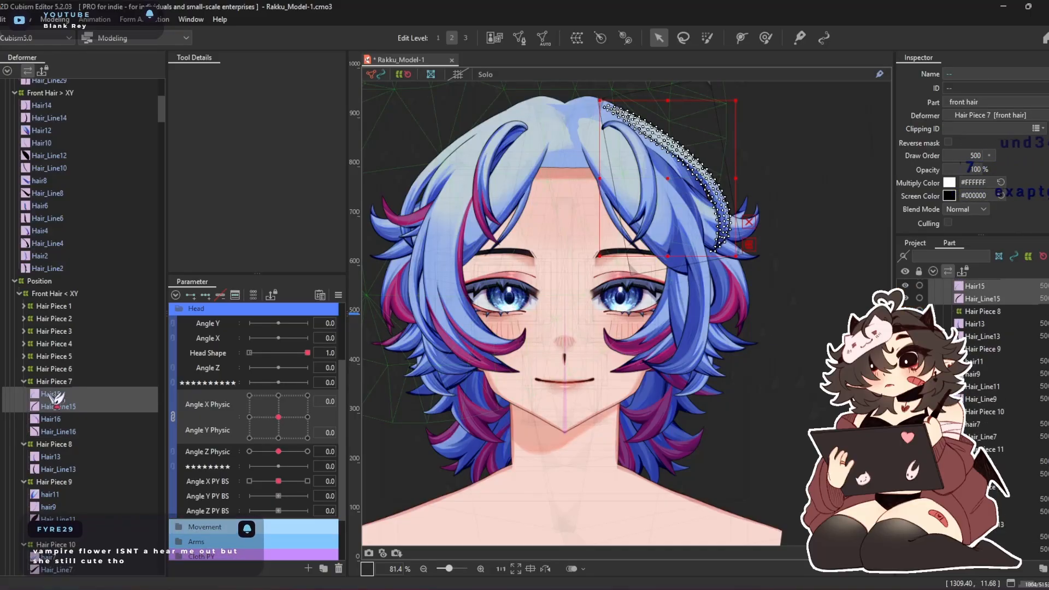
key("Delete")
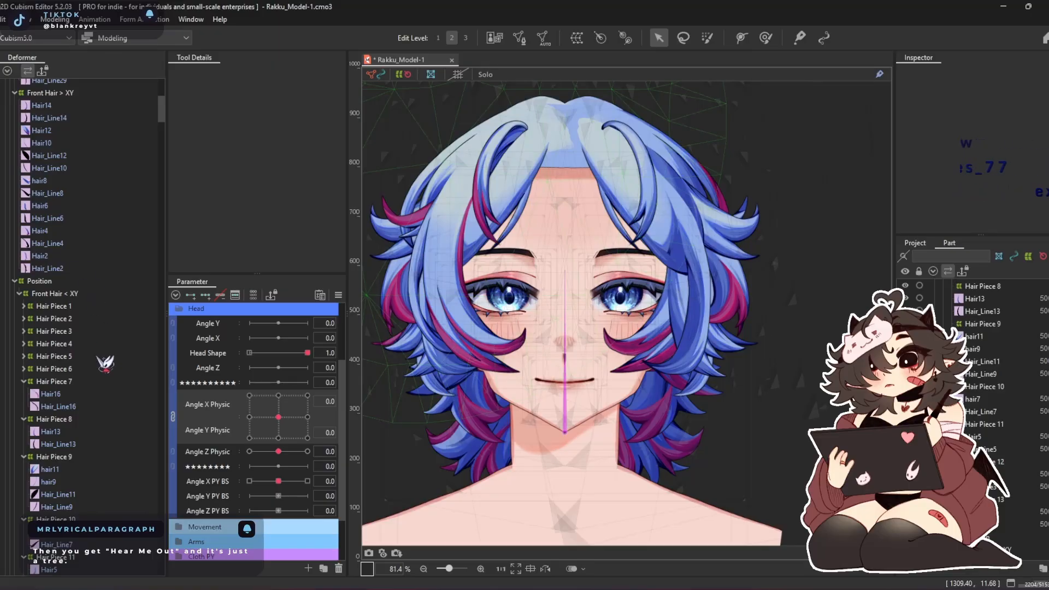
double_click(99, 379)
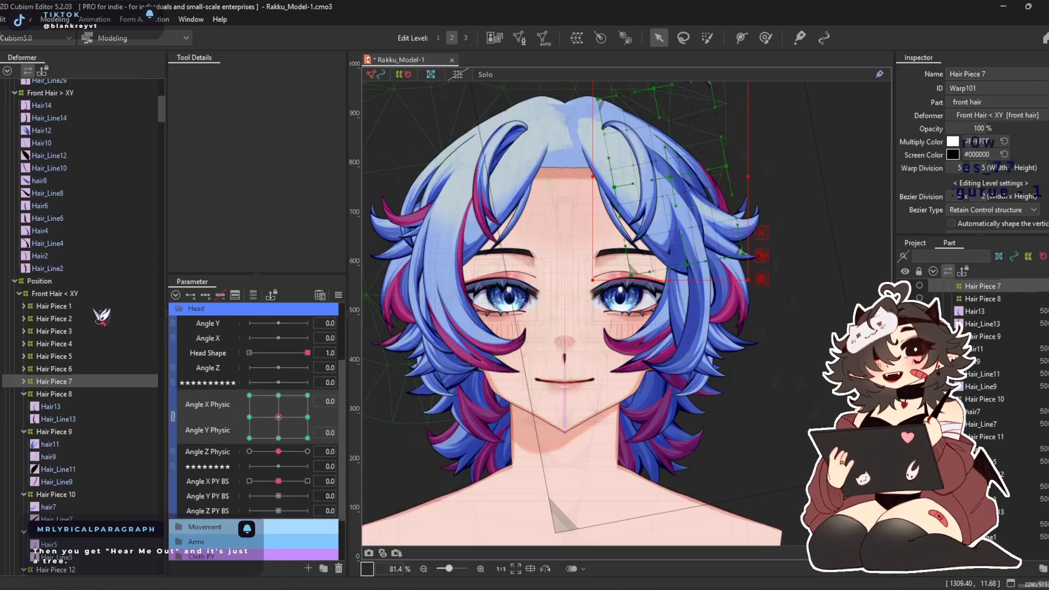
Move Hair14 and Hair_Line14 from Front Hair > XY into the mirrored Hair Piece 8 warp
scroll(118, 383, "up", 2)
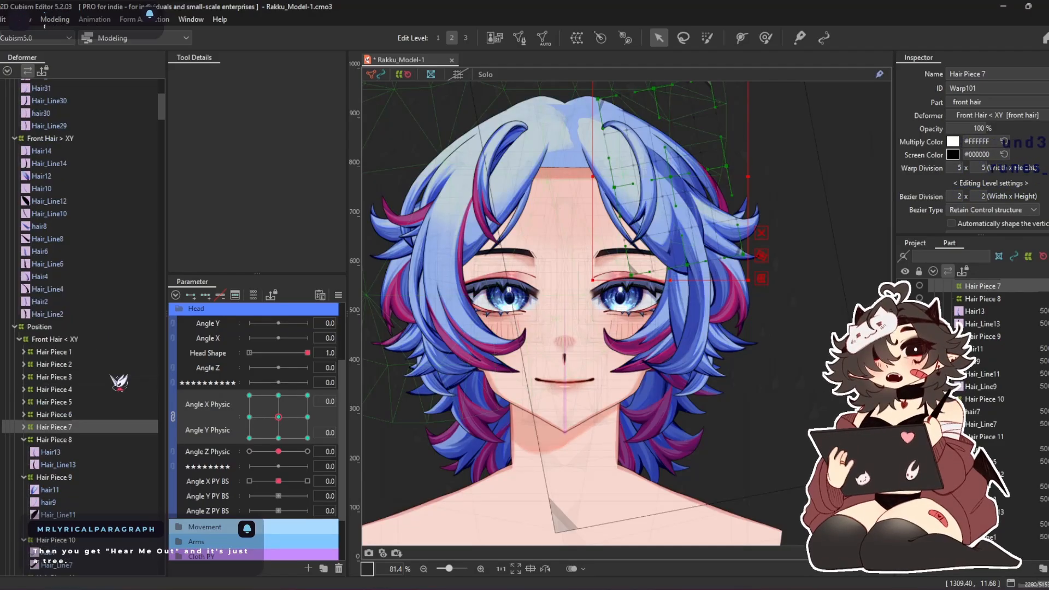
left_click(47, 153)
left_click(65, 160, "shift")
right_click(64, 160)
left_click(100, 240)
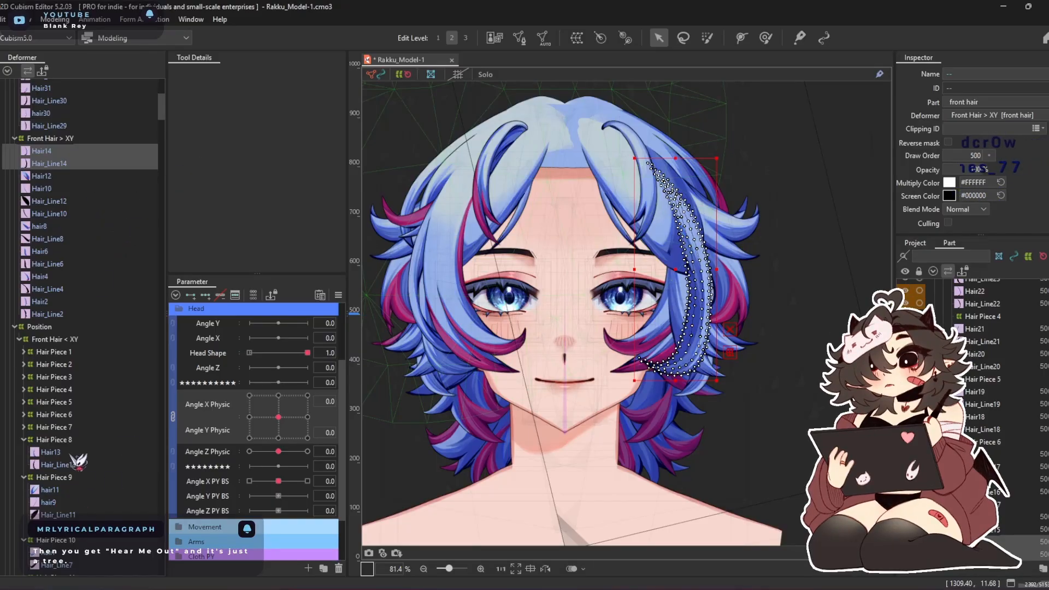
left_click(54, 440)
right_click(55, 440)
left_click(104, 516)
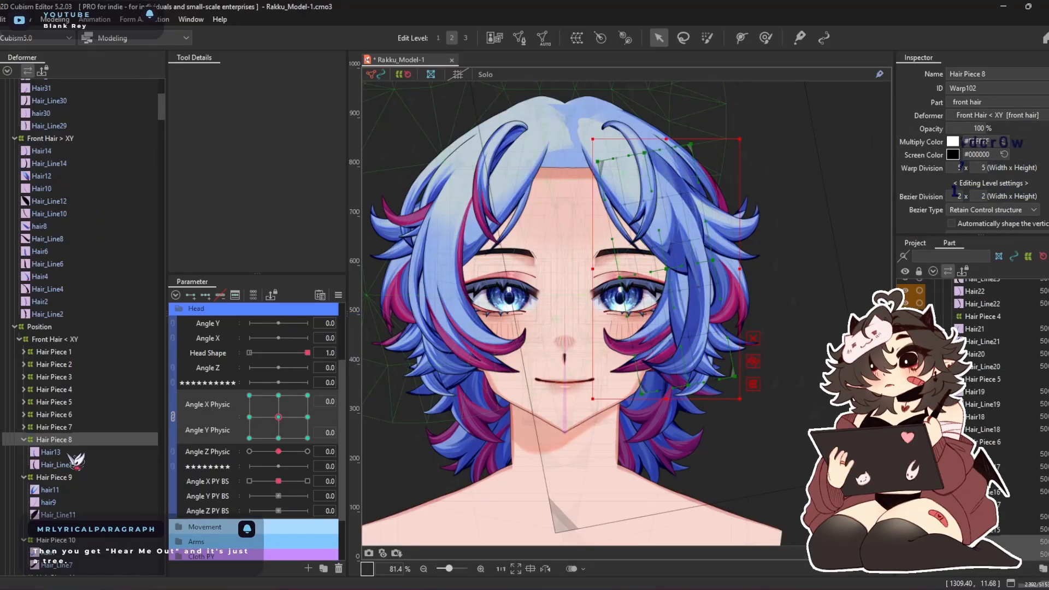
Delete the duplicate Hair13 and Hair_Line13 from the mirrored Hair Piece 8 warp and collapse it
left_click(56, 439)
left_click(39, 427, "shift")
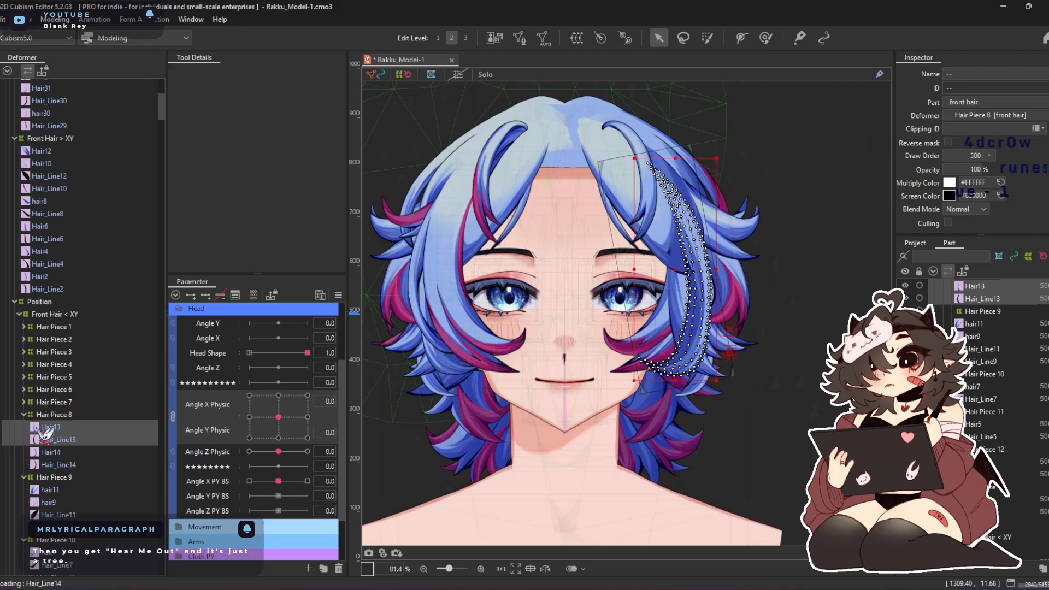
key("Delete")
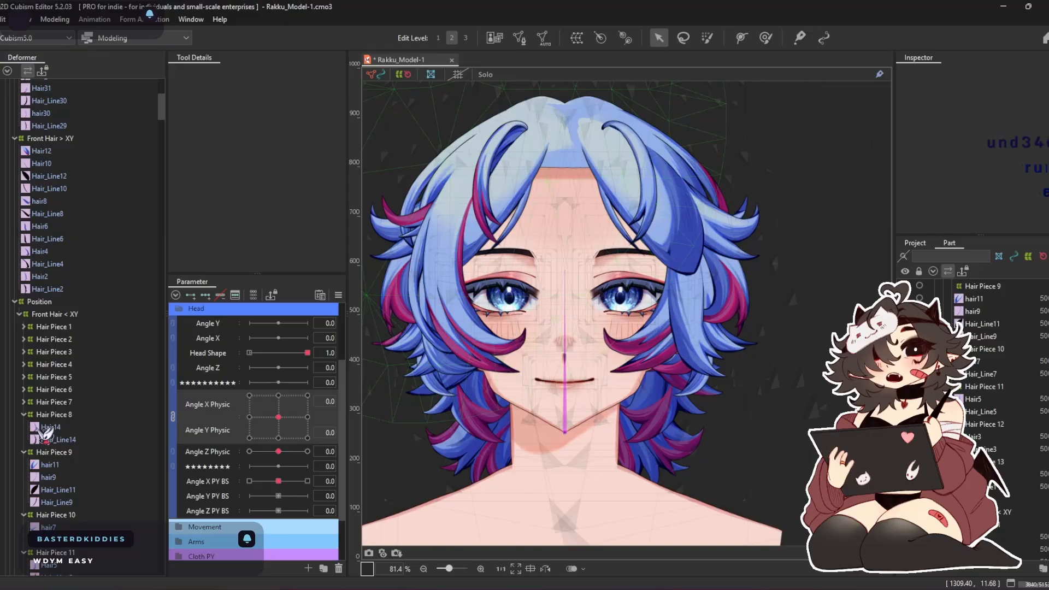
double_click(64, 415)
Move Hair12, Hair10, Hair_Line12 and Hair_Line10 from Front Hair > XY into the mirrored Hair Piece 9 warp
left_click(82, 153)
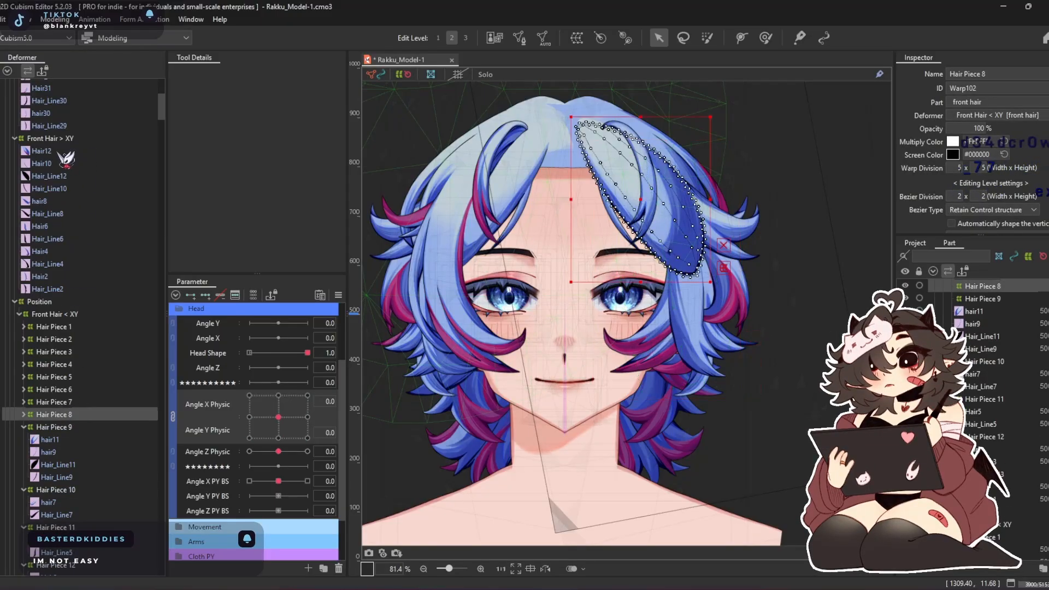
left_click(50, 190, "shift")
right_click(49, 190)
left_click(117, 268)
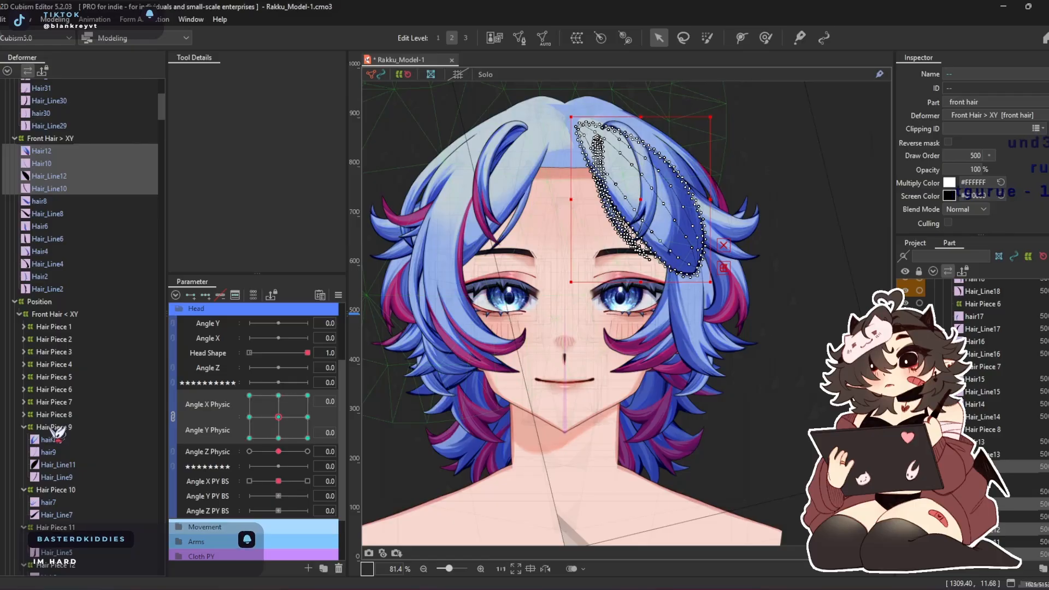
right_click(55, 432)
left_click(103, 523)
Delete the duplicate hair11, hair9, Hair_Line11 and Hair_Line9 from the mirrored Hair Piece 9 warp and collapse it
left_click(61, 427)
left_click(62, 395, "shift")
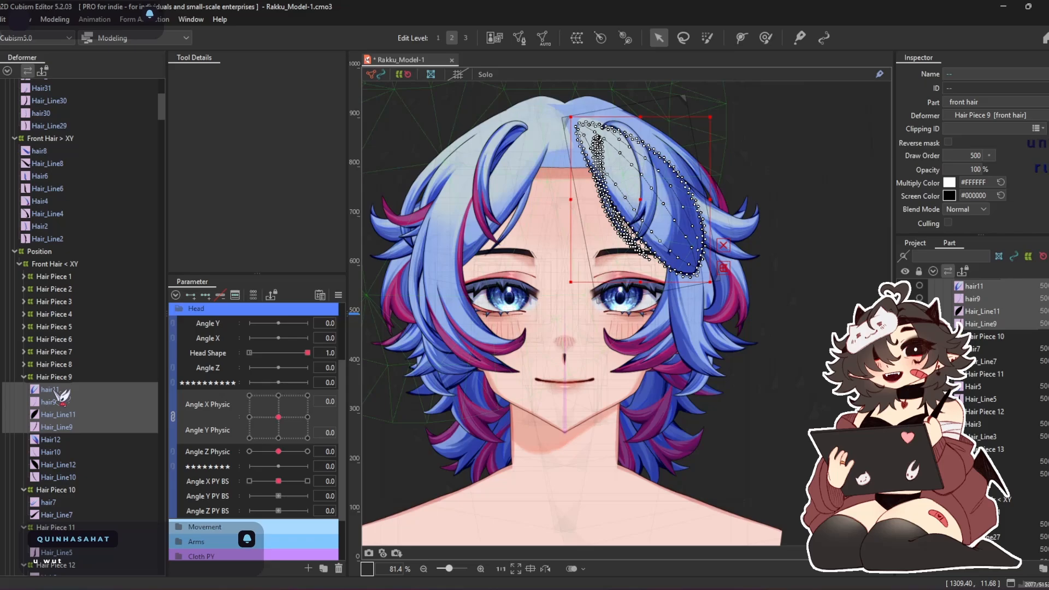
key("Delete")
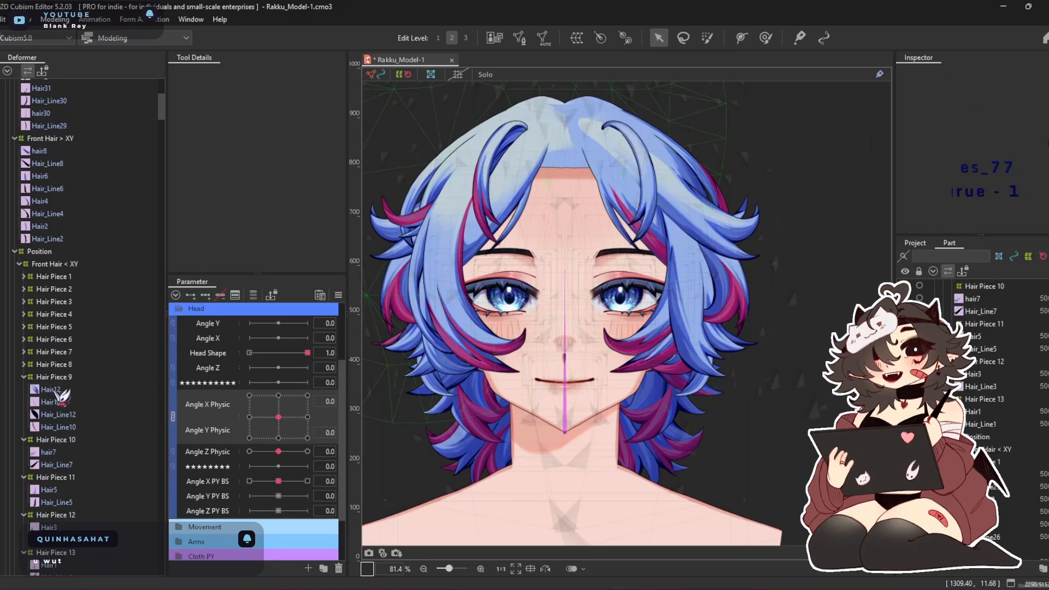
double_click(71, 377)
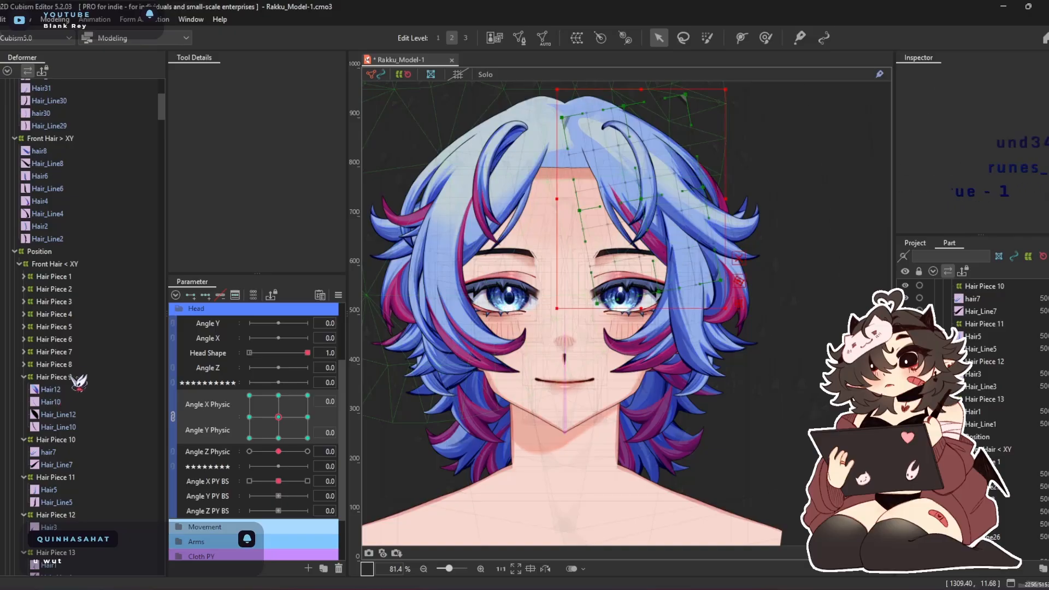
Move hair8 and Hair_Line8 from Front Hair > XY into the mirrored Hair Piece 10 warp
left_click(66, 151)
left_click(64, 163, "ctrl")
right_click(61, 163)
left_click(109, 242)
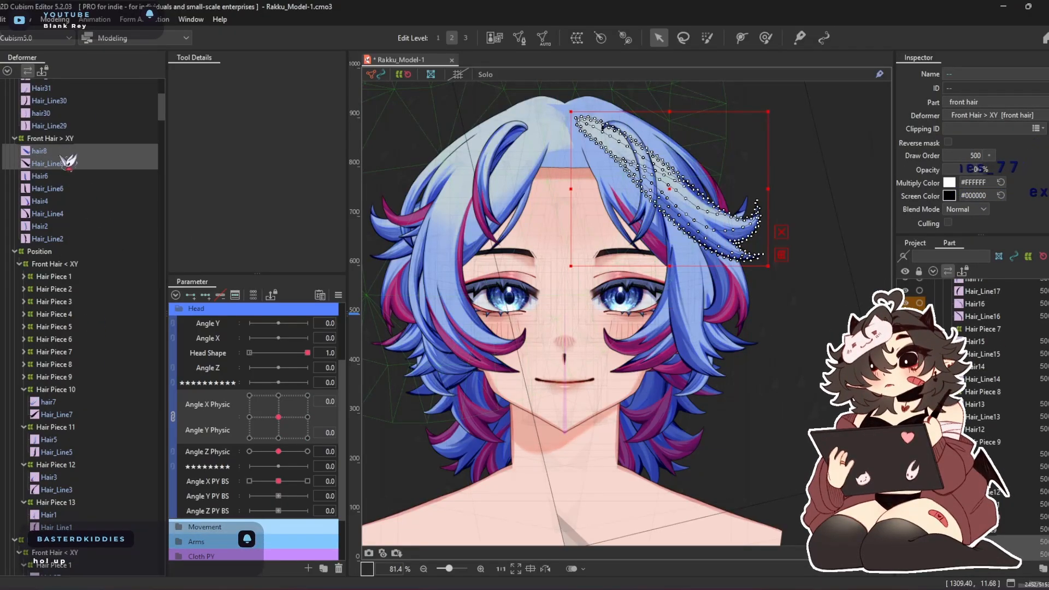
left_click(55, 389)
right_click(55, 391)
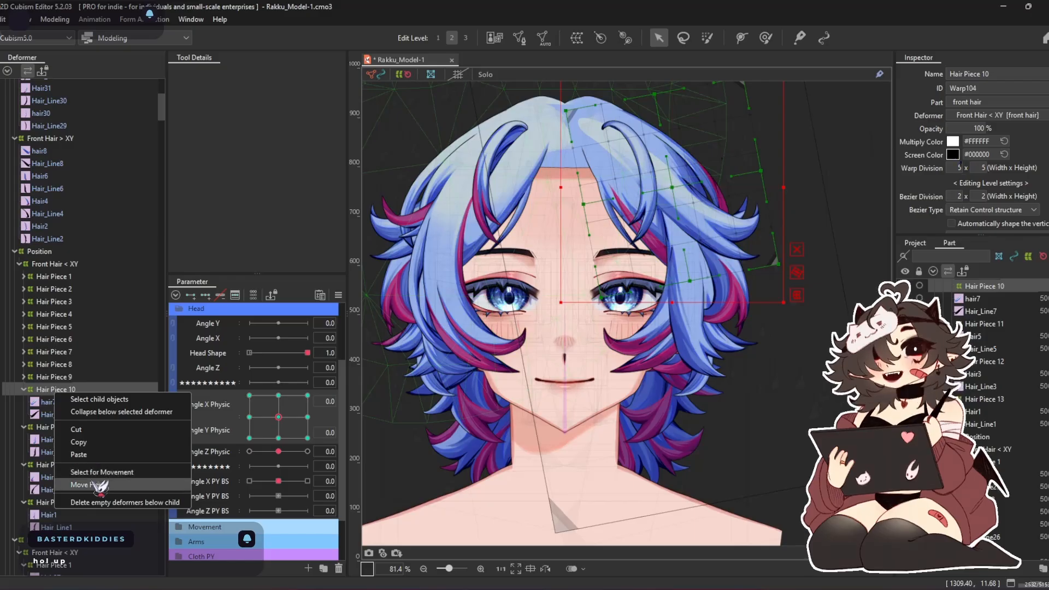
left_click(82, 485)
Delete the duplicate hair7 and Hair_Line7 from the mirrored Hair Piece 10 warp and collapse it
left_click(48, 377)
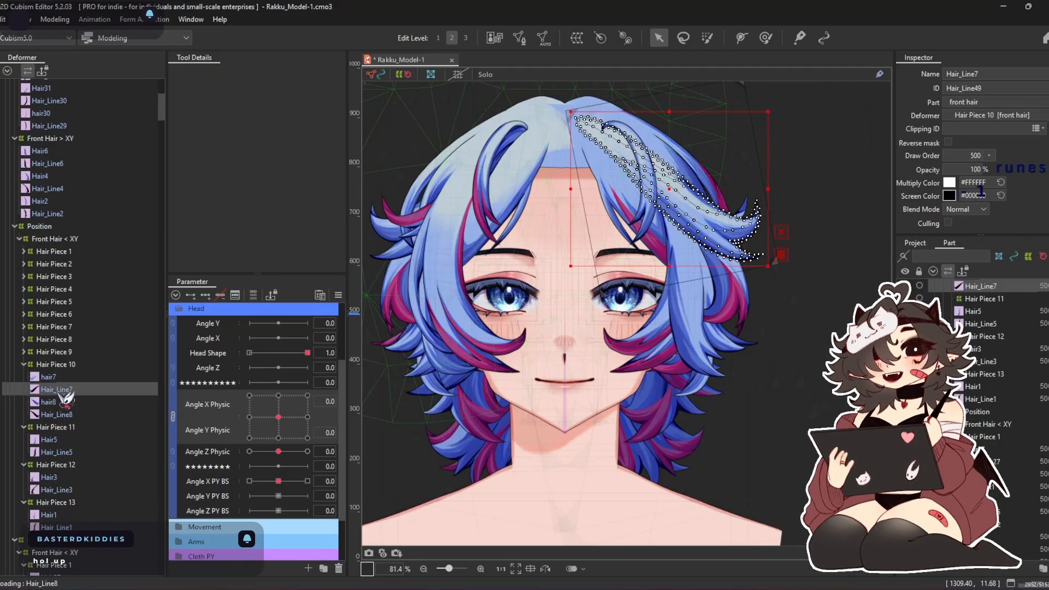
left_click(46, 388, "ctrl")
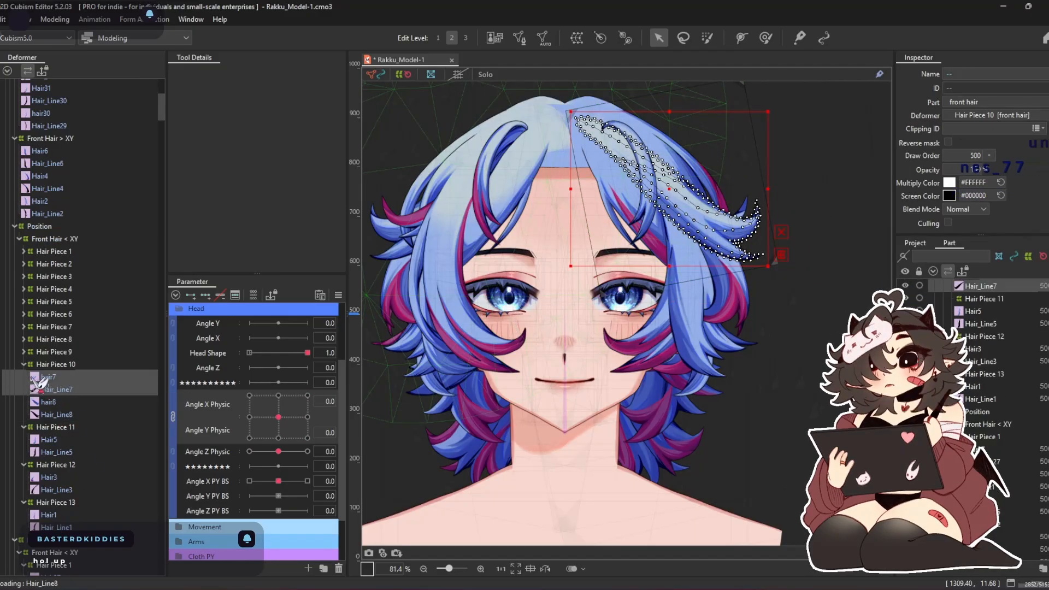
double_click(72, 365)
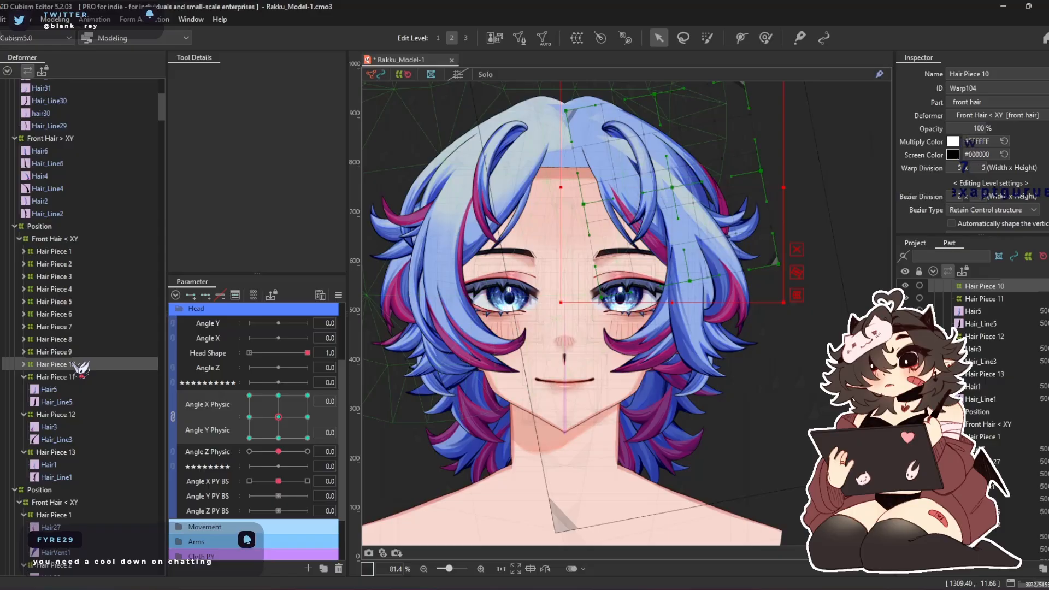
Move Hair6 and Hair_Line6 from Front Hair > XY into the mirrored Hair Piece 11 warp
left_click(61, 152)
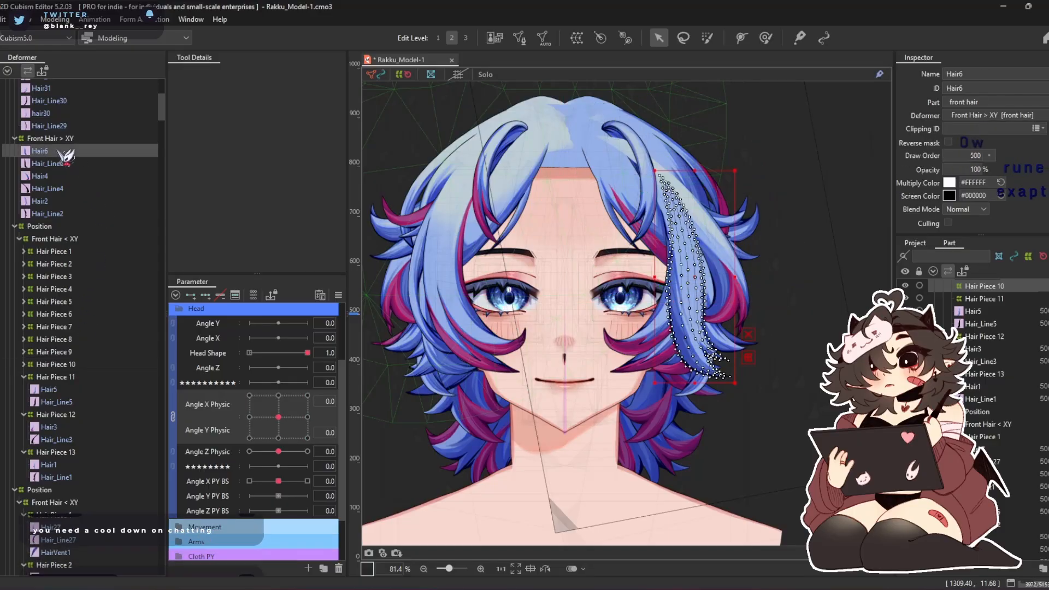
left_click(88, 164, "ctrl")
right_click(82, 165)
left_click(109, 243)
right_click(55, 378)
left_click(82, 439)
Delete the duplicate Hair5 and Hair_Line5 from the mirrored Hair Piece 11 warp
left_click(63, 377)
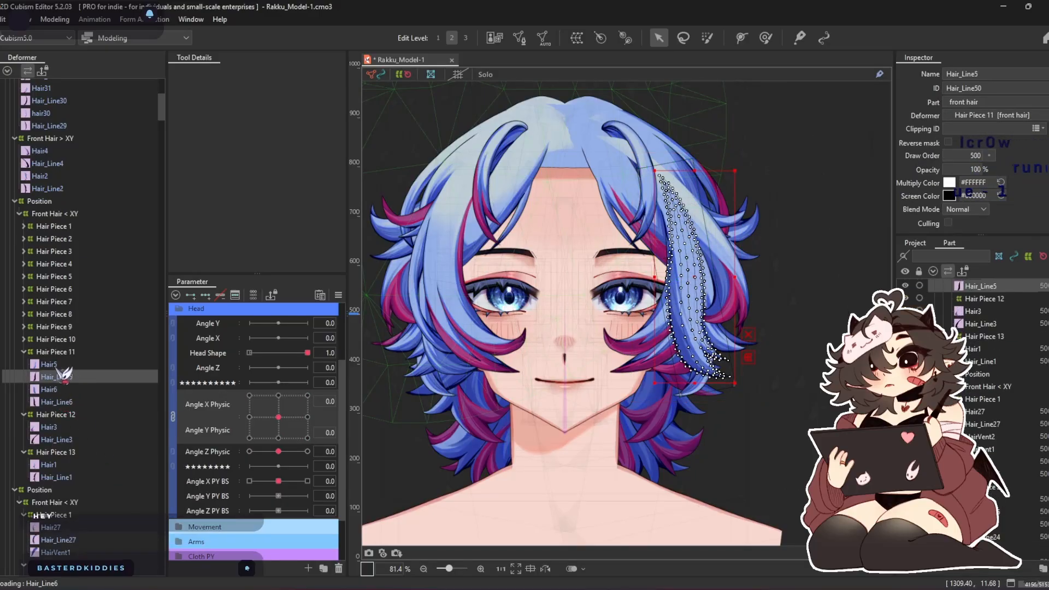
left_click(62, 364, "ctrl")
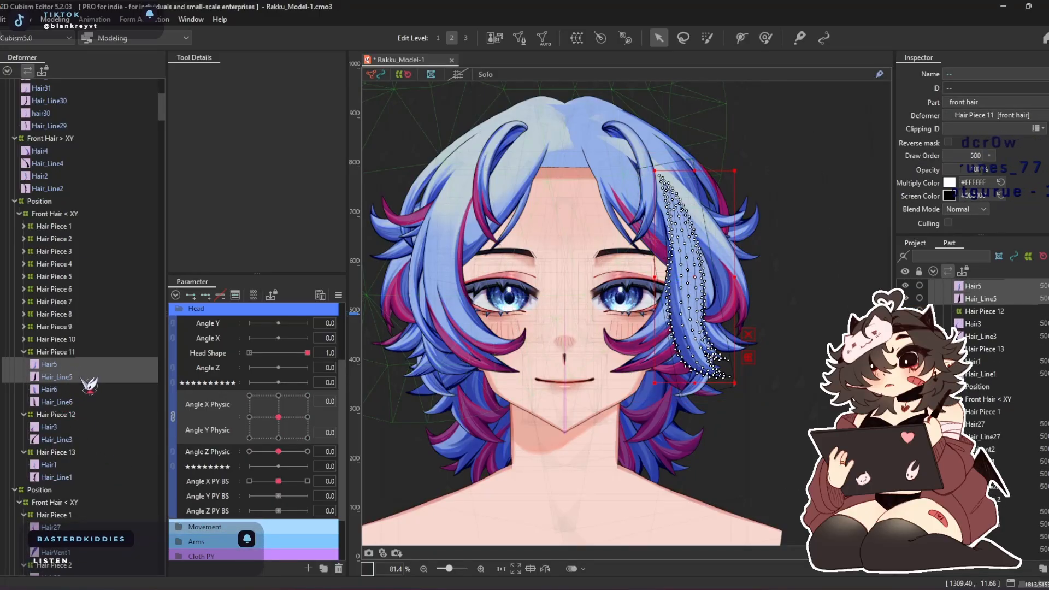
key("Delete")
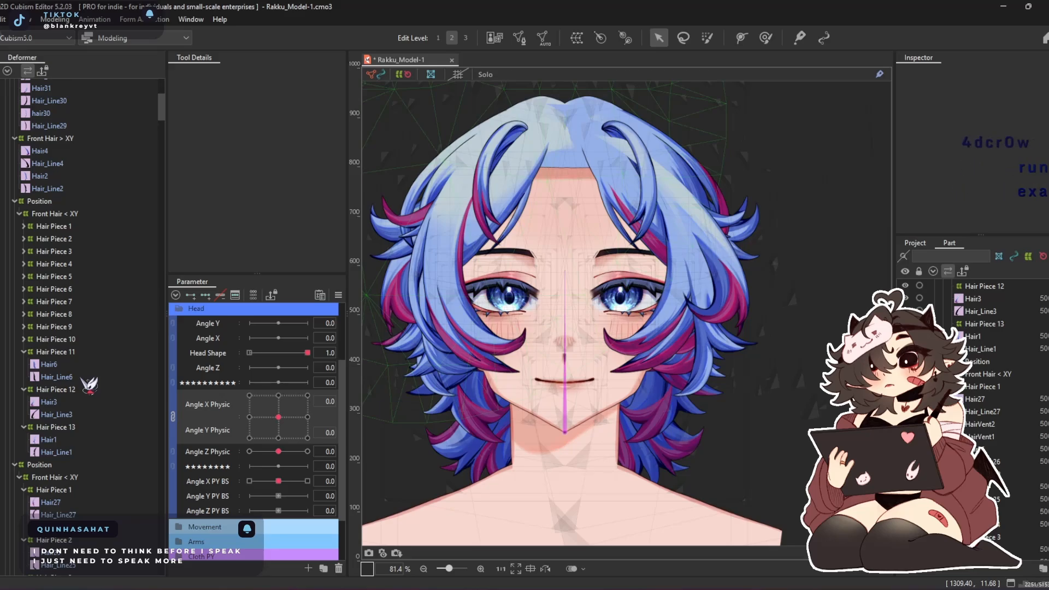
Move Hair4 and Hair_Line4 from Front Hair > XY into the mirrored Hair Piece 12 warp and delete the duplicate Hair3 and Hair_Line3 there
left_click(82, 151)
left_click(94, 164, "ctrl")
right_click(94, 164)
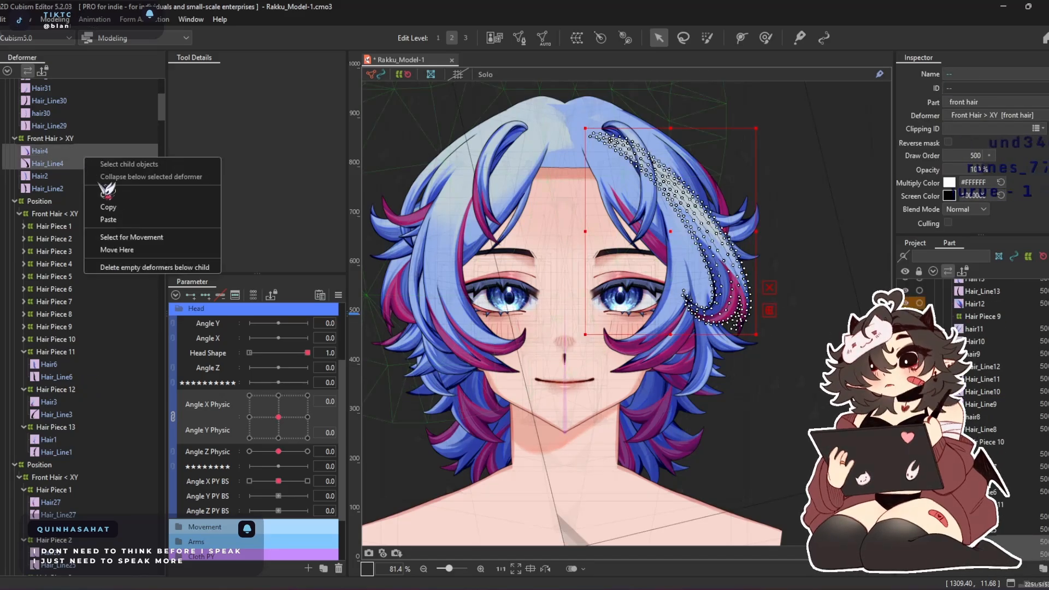
left_click(147, 243)
double_click(46, 353)
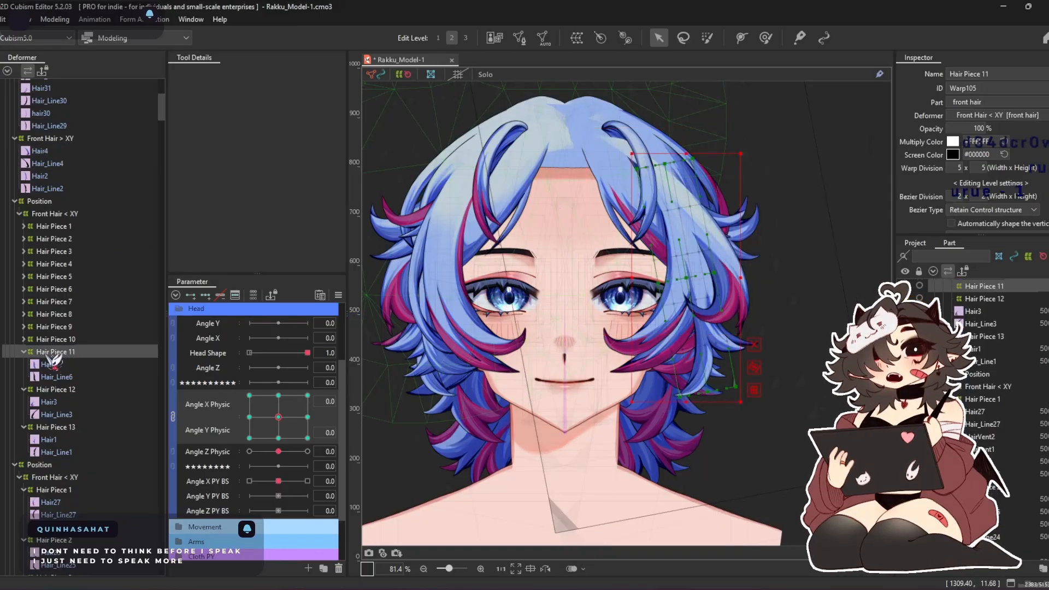
right_click(56, 365)
left_click(88, 457)
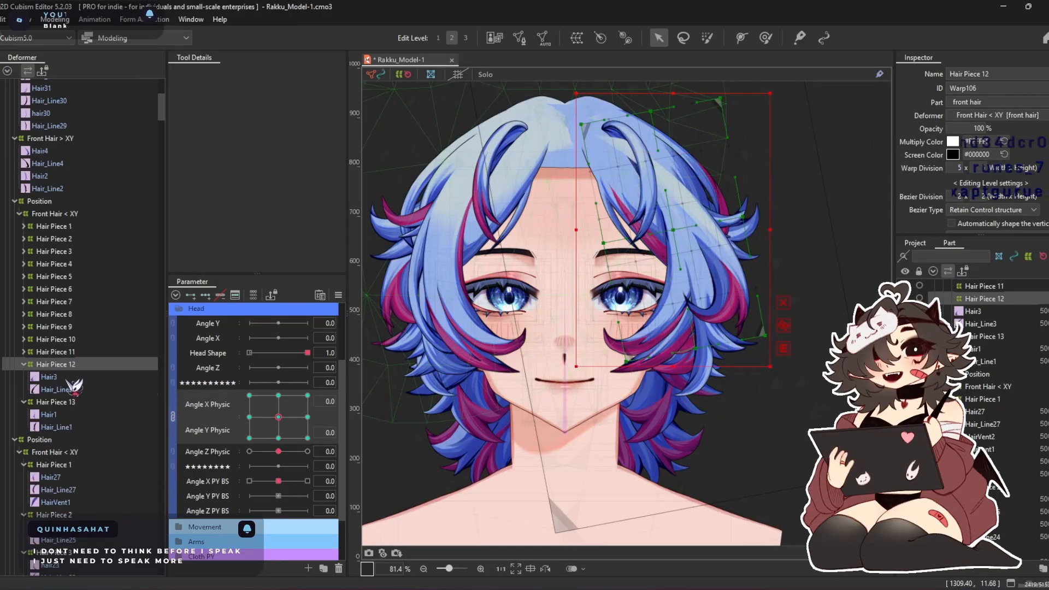
left_click(48, 352, "ctrl")
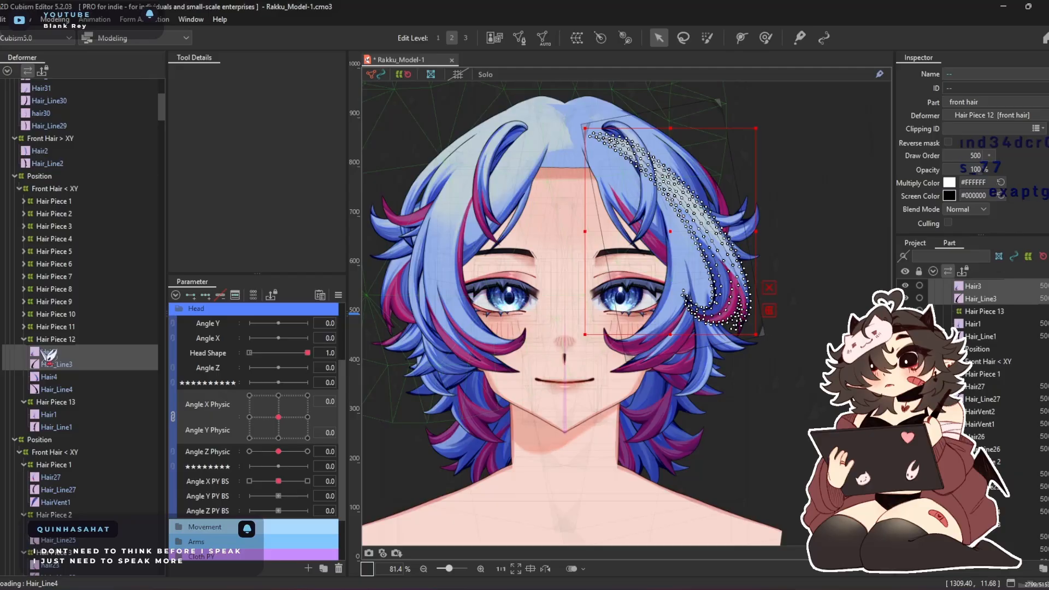
double_click(76, 339)
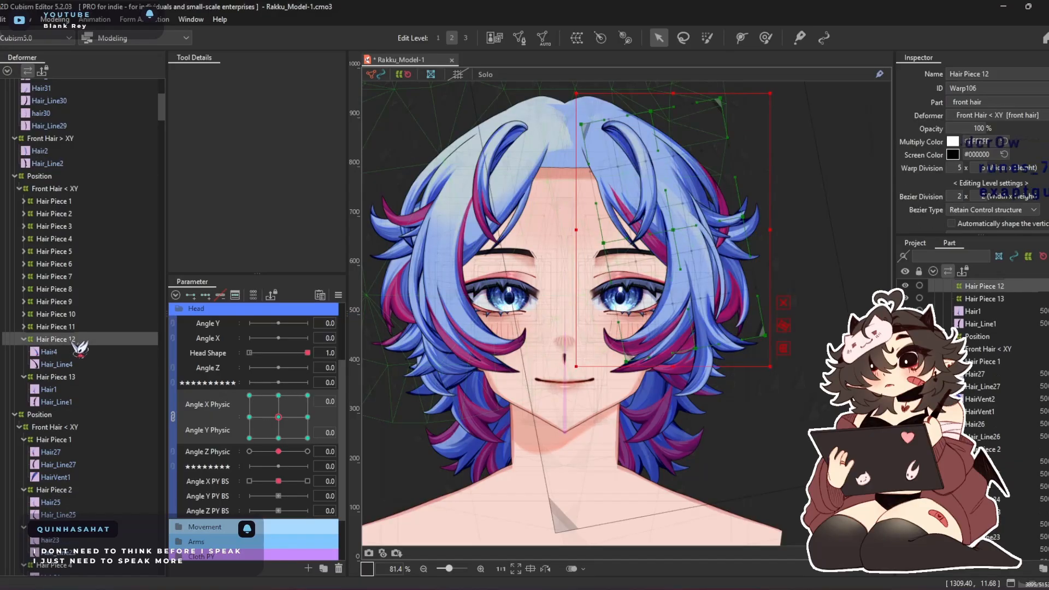
Move Hair2 and Hair_Line2 from Front Hair > XY into the mirrored Hair Piece 13 warp
left_click(80, 161, "ctrl")
right_click(80, 161)
left_click(124, 240)
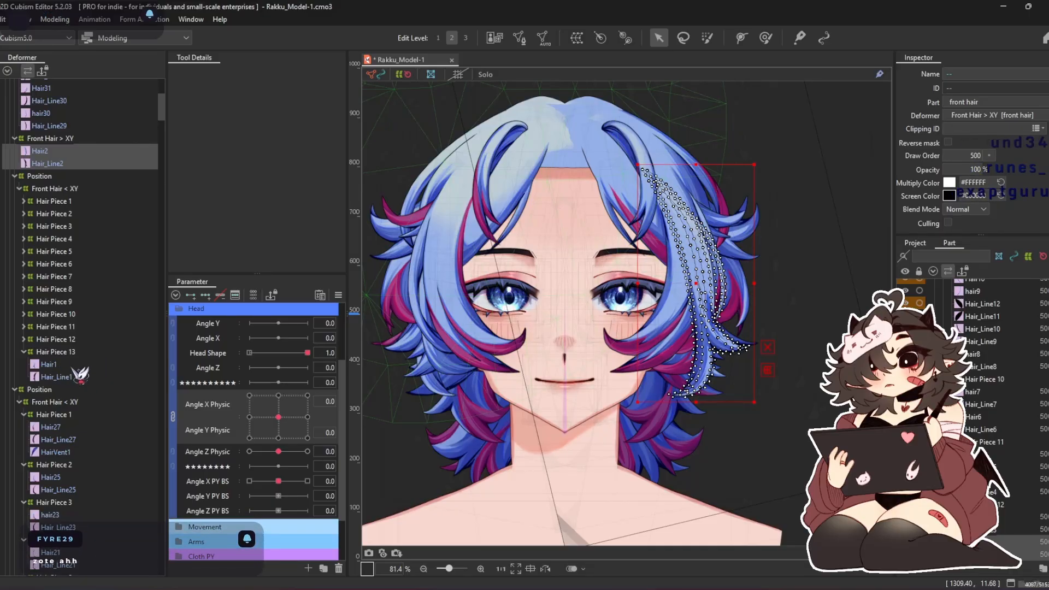
left_click(55, 352)
right_click(55, 354)
left_click(111, 448)
Delete the duplicate Hair1 and Hair_Line1 from the mirrored Hair Piece 13 warp and collapse it
left_click(57, 352)
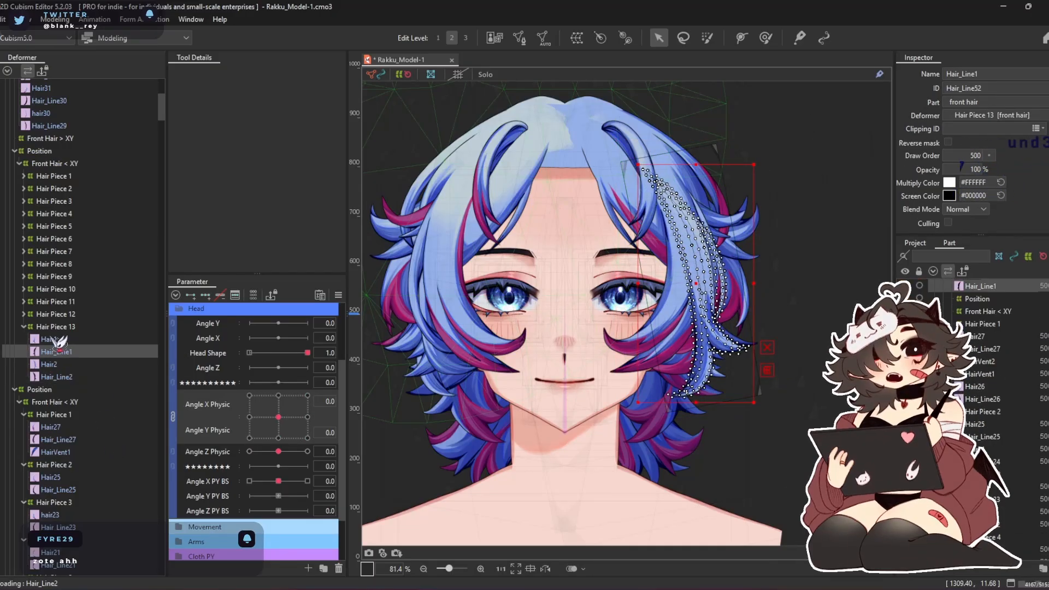
left_click(60, 341, "shift")
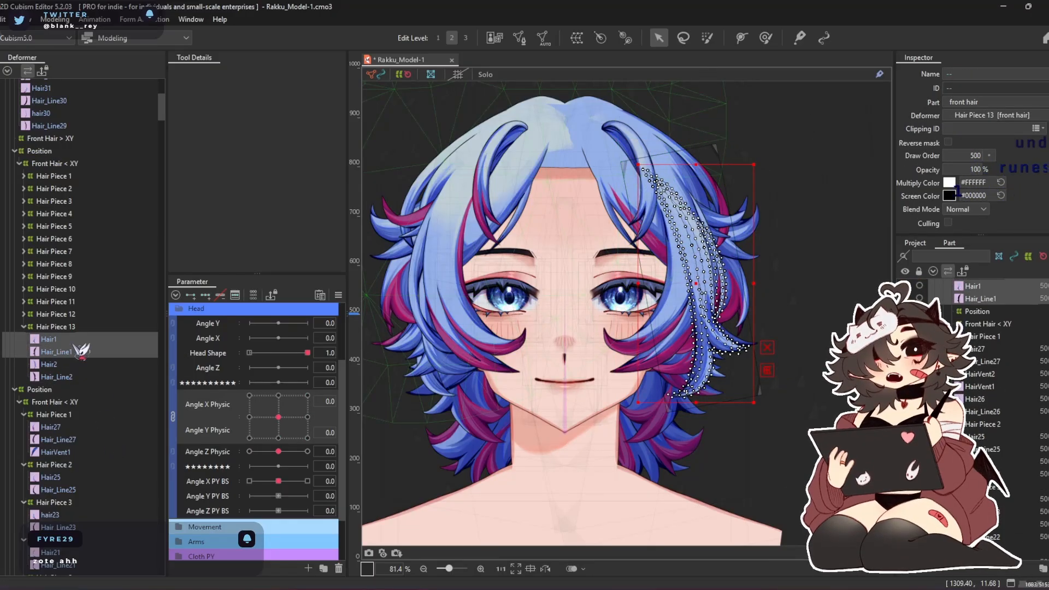
left_click(69, 328)
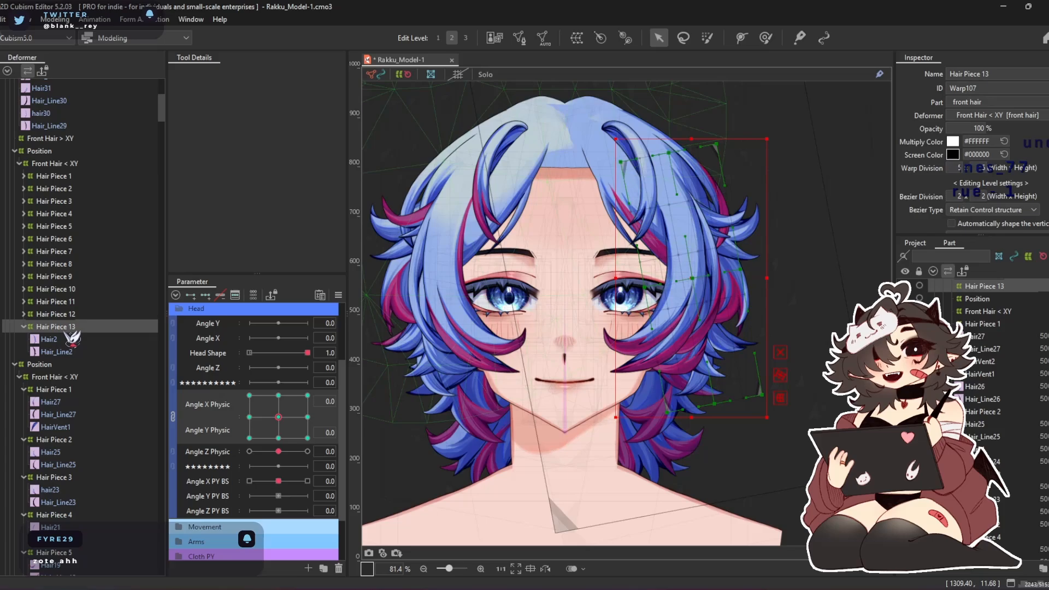
double_click(68, 327)
Open the physics settings and swing the model's head around in the enlarged preview to test the front hair movement
key("ctrl+p")
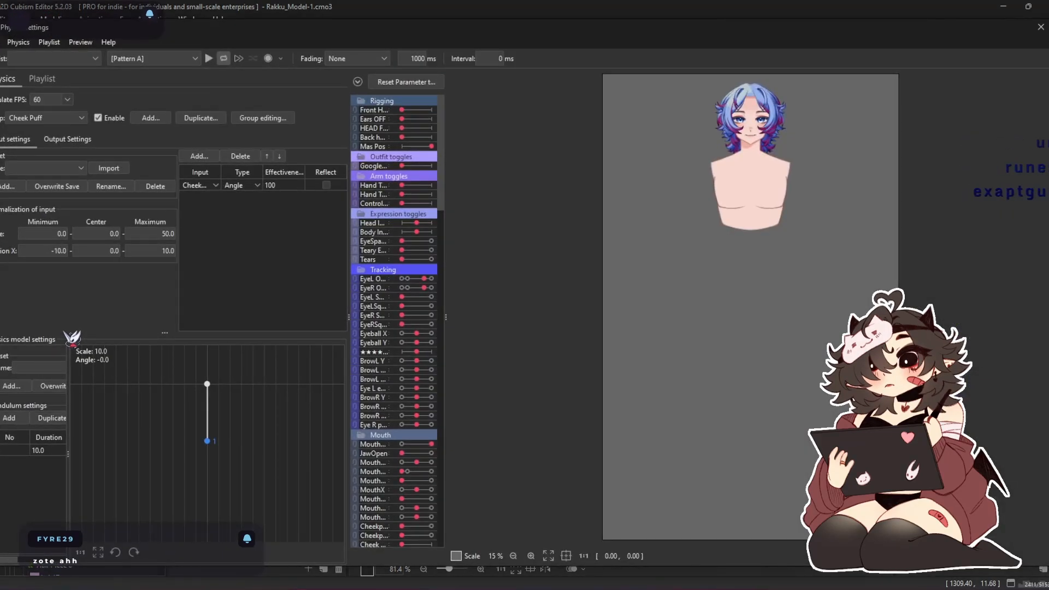
scroll(769, 95, "up", 5)
left_click_drag(710, 133, 696, 157)
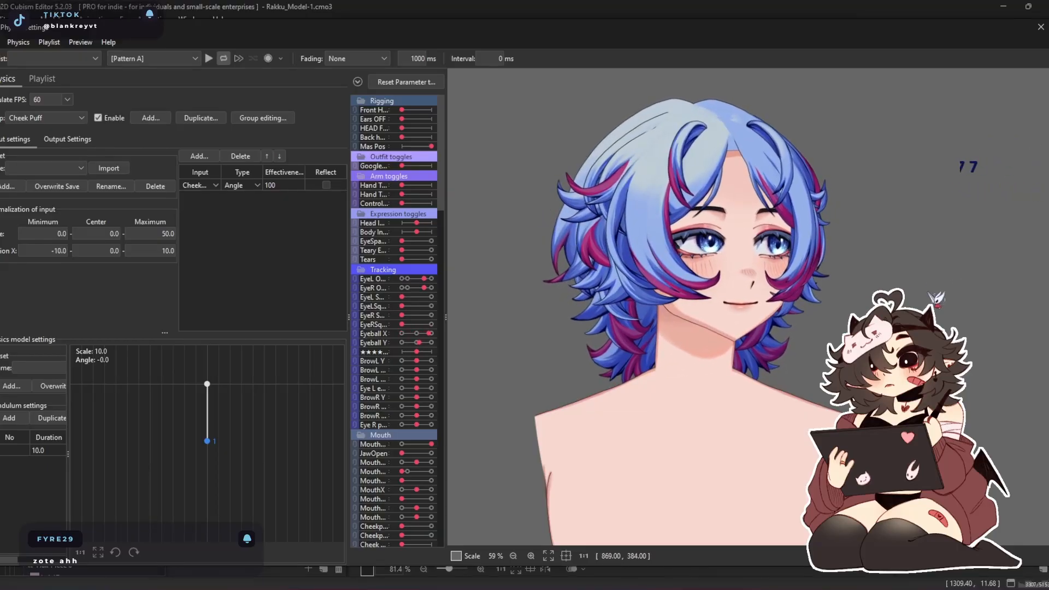
left_click_drag(518, 297, 612, 442)
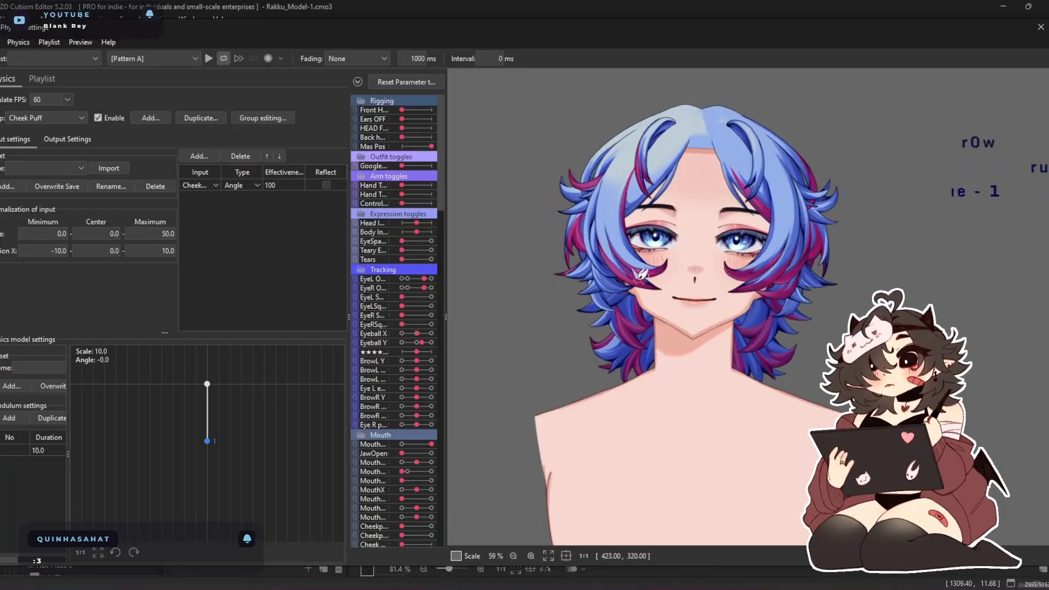
Close the physics settings, collapse the first Position group and delete the emptied Front Hair > XY warp deformer
left_click(1040, 26)
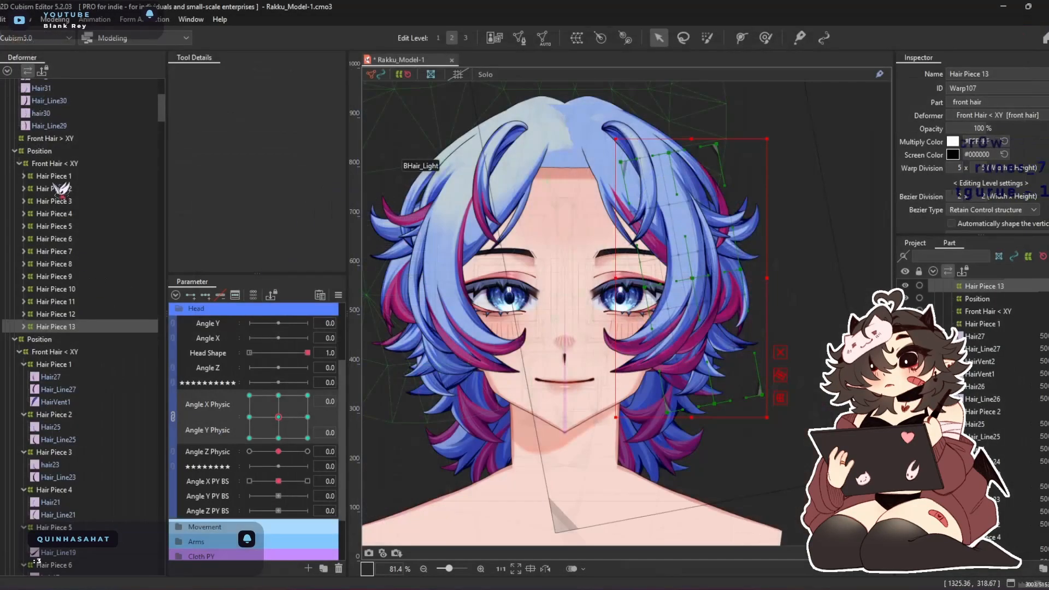
double_click(41, 152)
left_click(64, 139)
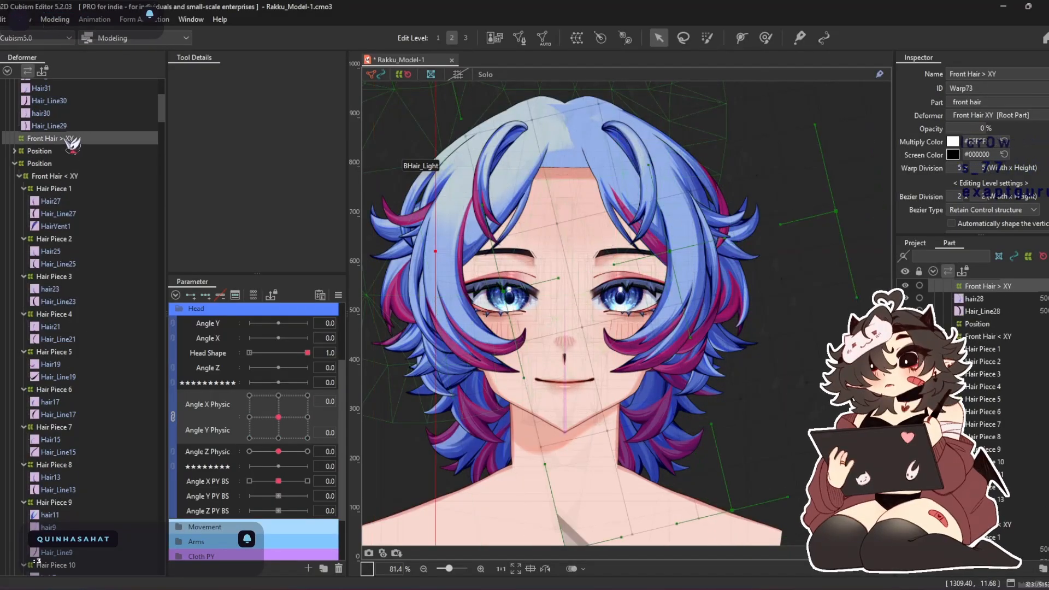
key("Delete")
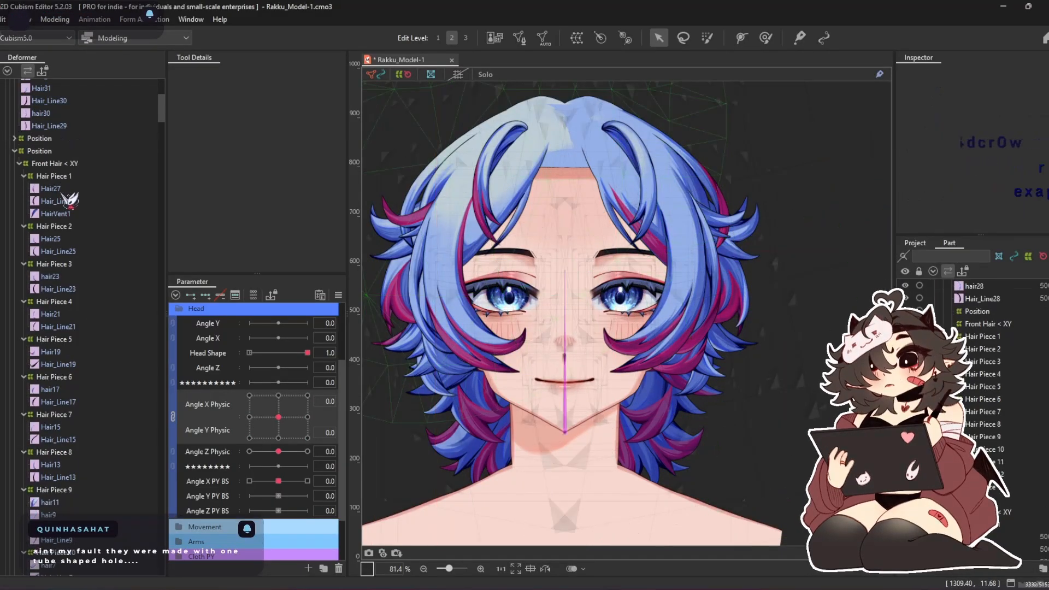
Set the opacity of the Front Bangs XY warp deformer to 100%
scroll(69, 203, "up", 3)
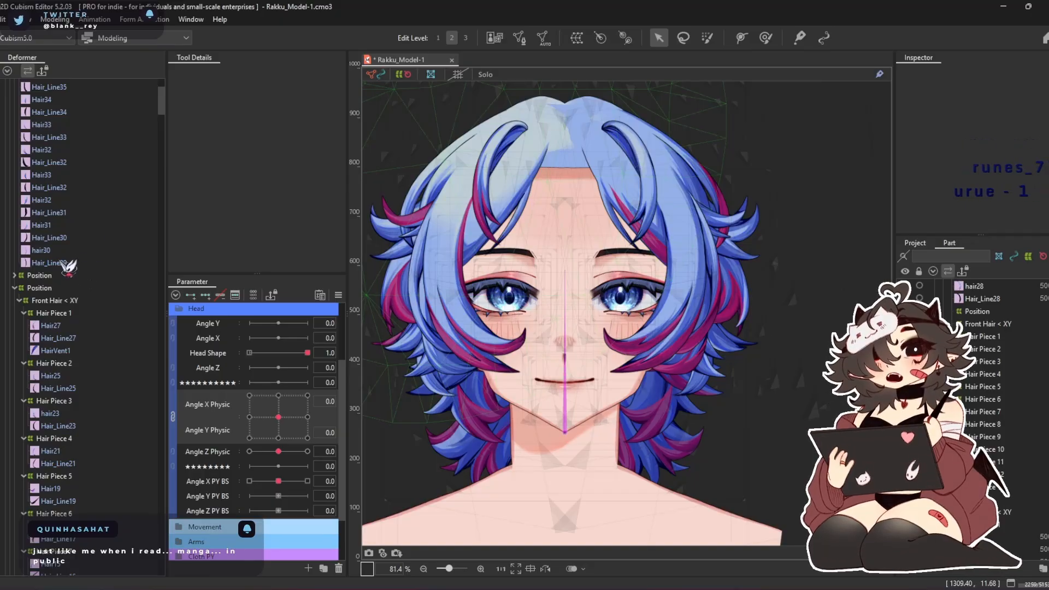
scroll(68, 266, "up", 4)
left_click(55, 137)
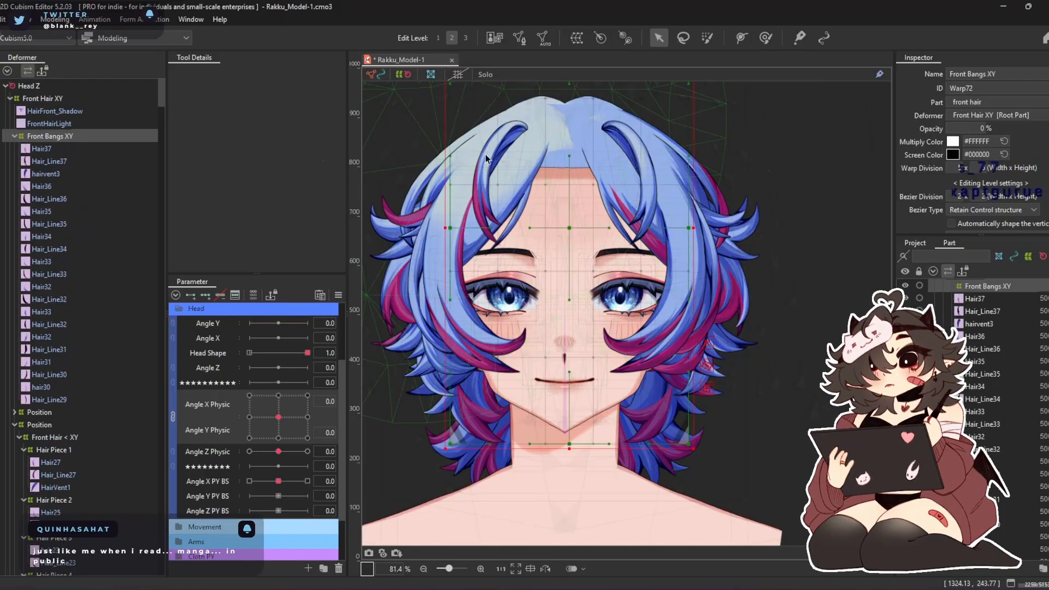
left_click_drag(958, 126, 1045, 127)
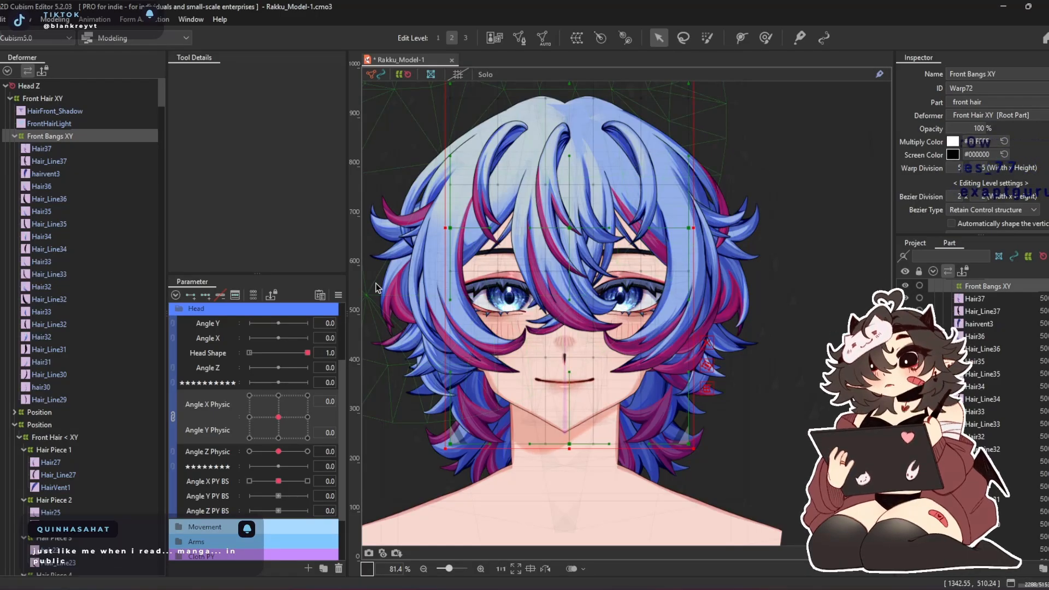
Collapse Front Bangs XY and the expanded Position group, and set the Front Bangs XY warp division to 20 x 15
double_click(53, 137)
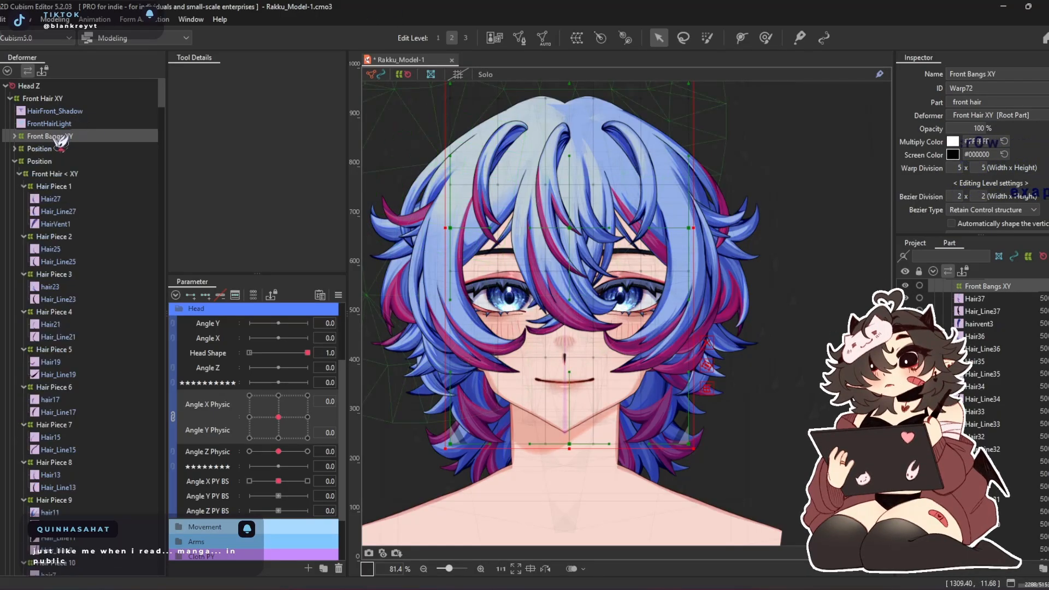
double_click(44, 161)
left_click(60, 149)
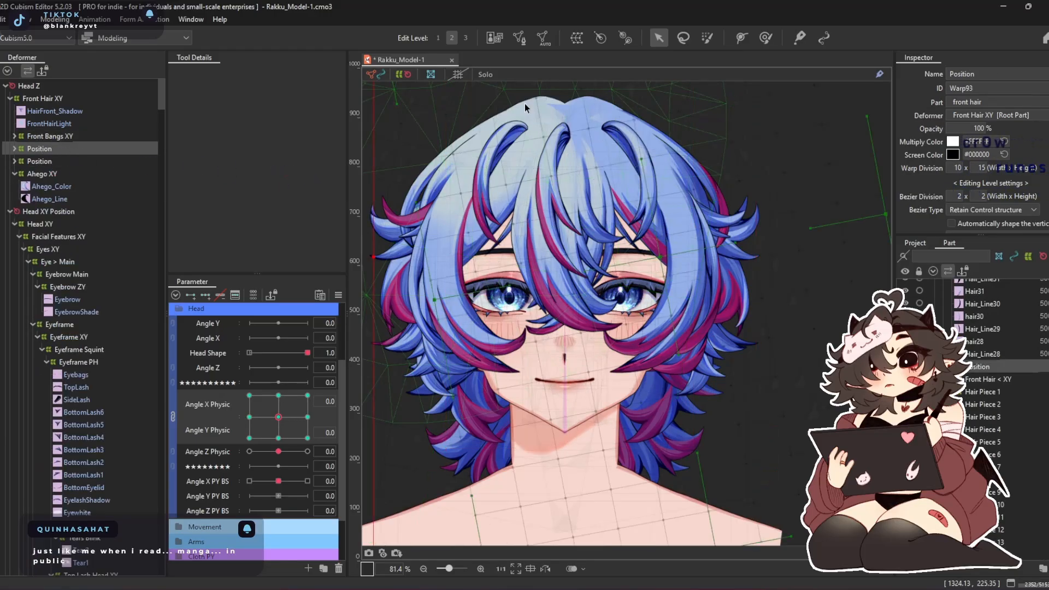
left_click(66, 136)
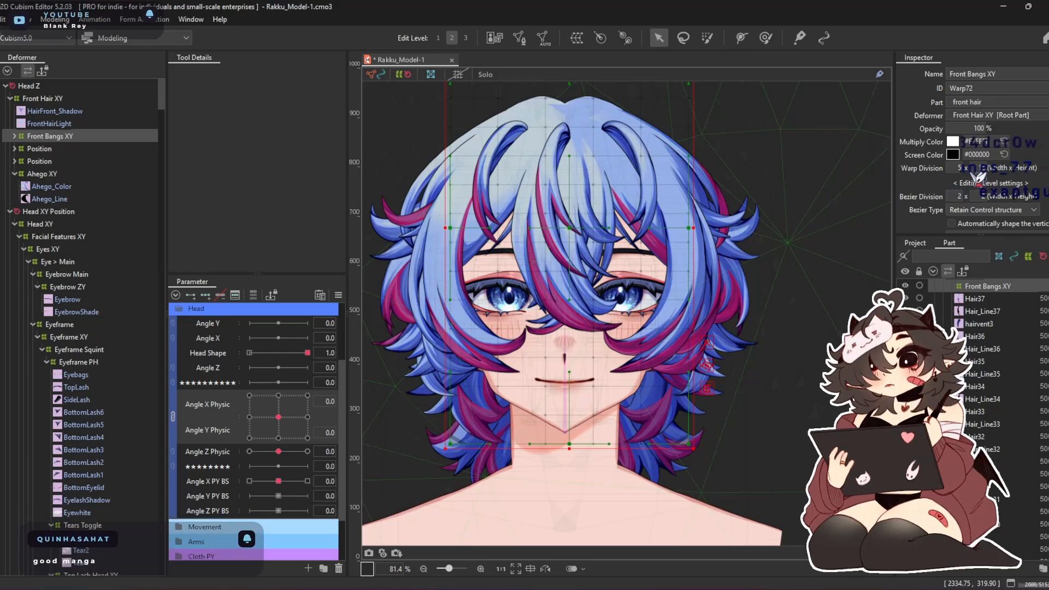
left_click(957, 167)
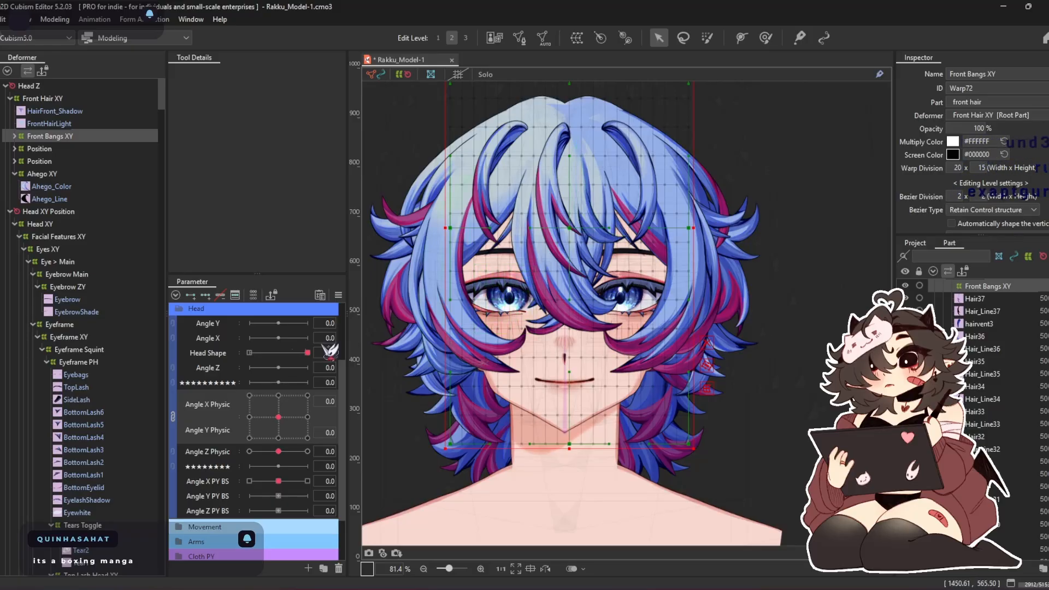
left_click(173, 416)
left_click(223, 399)
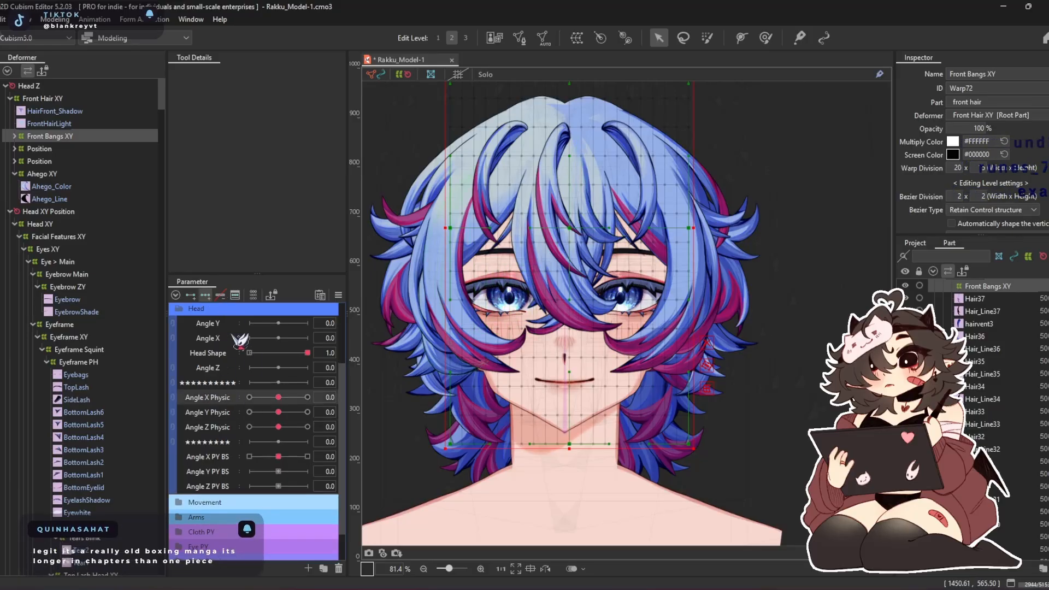
left_click_drag(278, 397, 249, 397)
left_click_drag(571, 231, 508, 230)
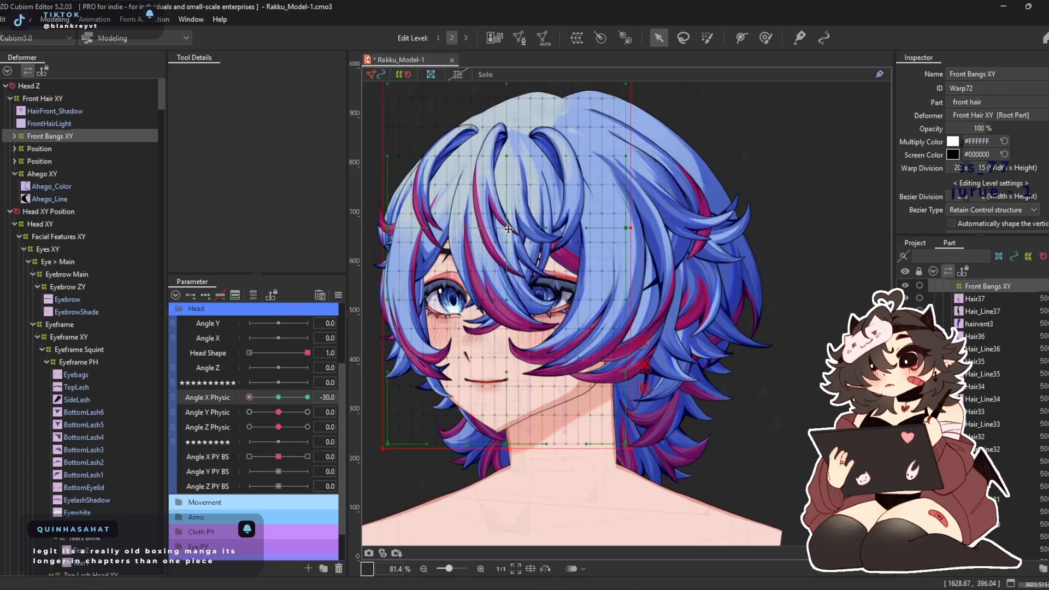
left_click(278, 397)
Open the 3D rotation expression settings and copy the settings of the first Front Hair < XY object
left_click(235, 295)
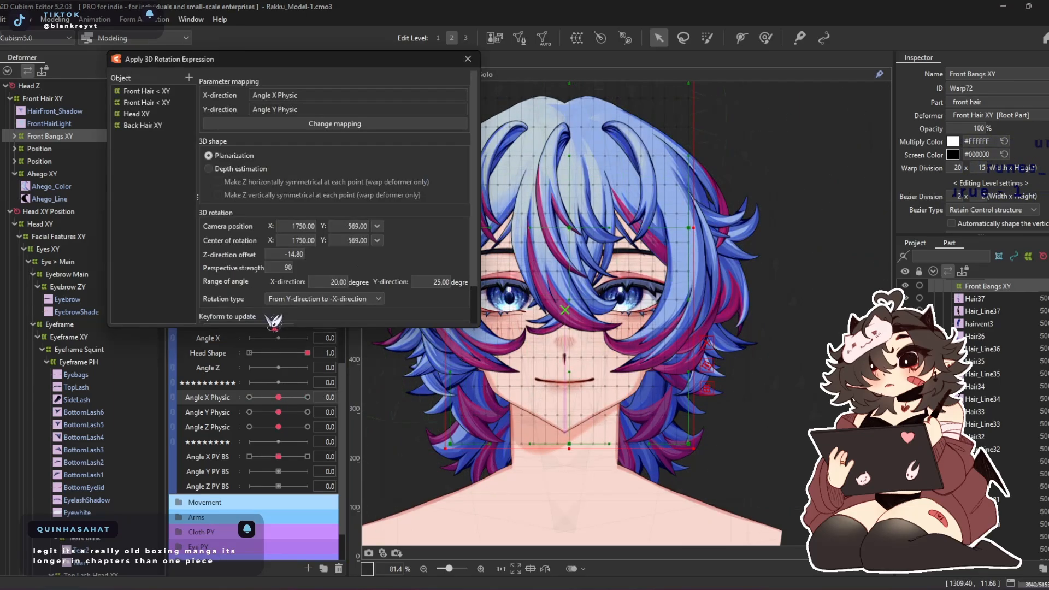
right_click(159, 90)
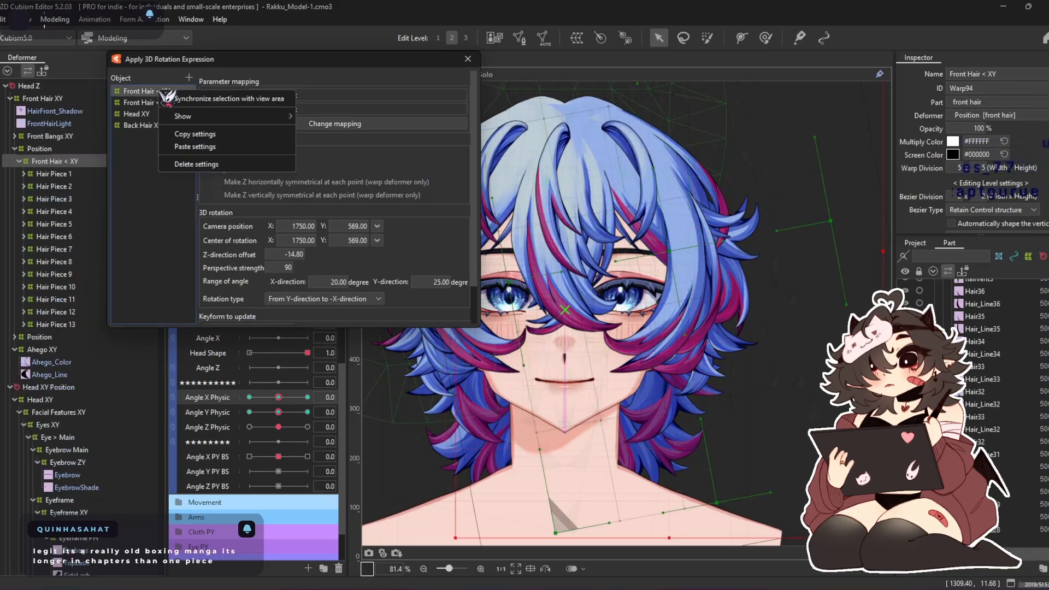
left_click(197, 134)
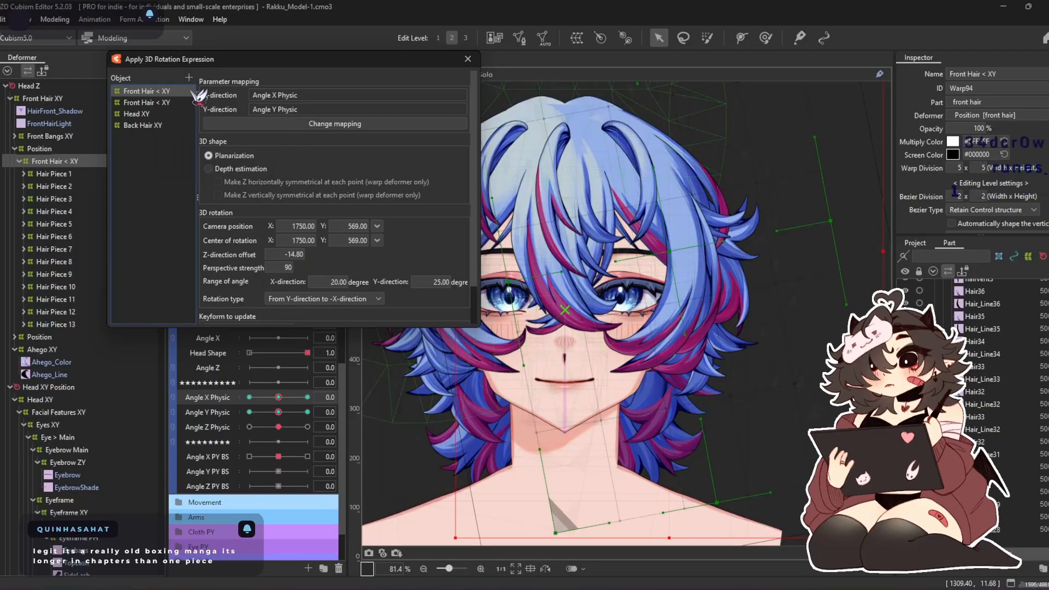
Add Front Bangs XY to the 3D rotation expression objects and paste the copied Front Hair < XY settings onto it
double_click(62, 158)
left_click(61, 134)
left_click(188, 78)
right_click(156, 91)
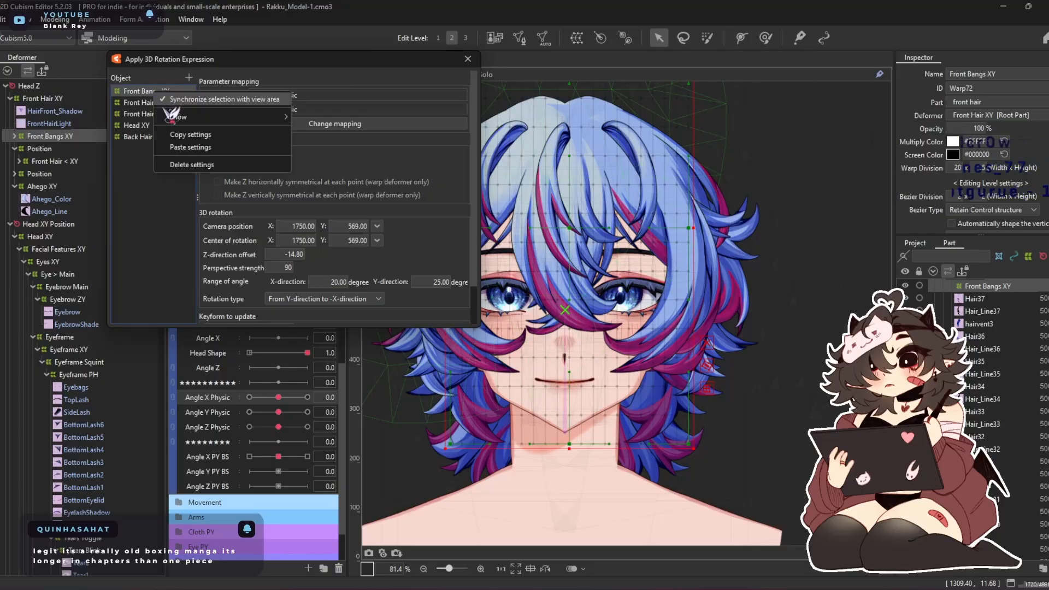
left_click(198, 147)
left_click(526, 320)
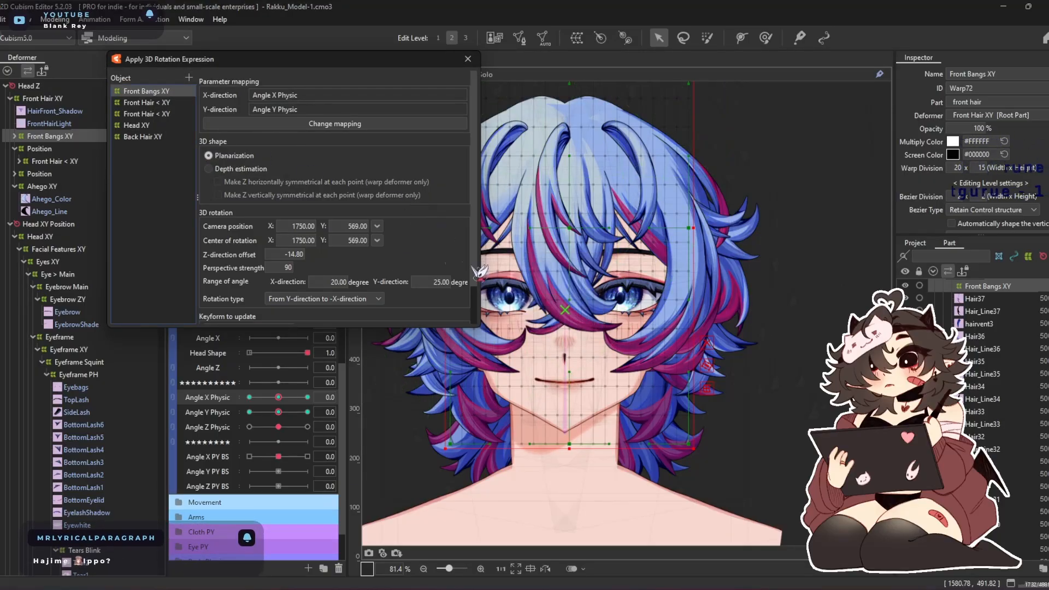
Combine the Angle X Physic and Angle Y Physic parameters again and close the 3D rotation expression settings
left_click(174, 399)
mouse_move(278, 417)
left_mouse_down()
mouse_move(264, 468)
mouse_move(268, 399)
mouse_move(253, 432)
mouse_move(291, 432)
mouse_move(278, 416)
left_mouse_up()
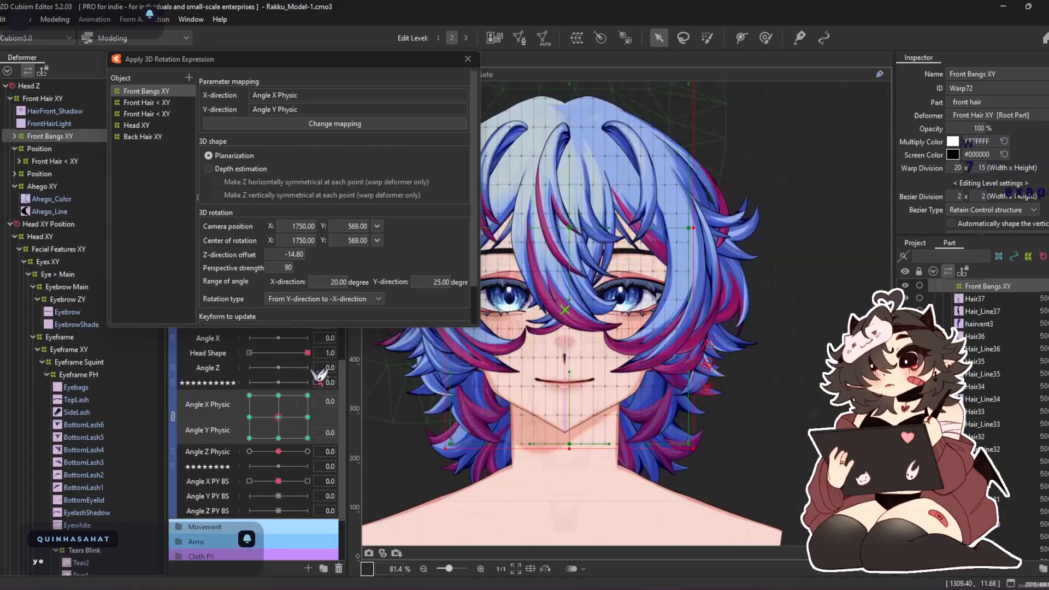
left_click(468, 59)
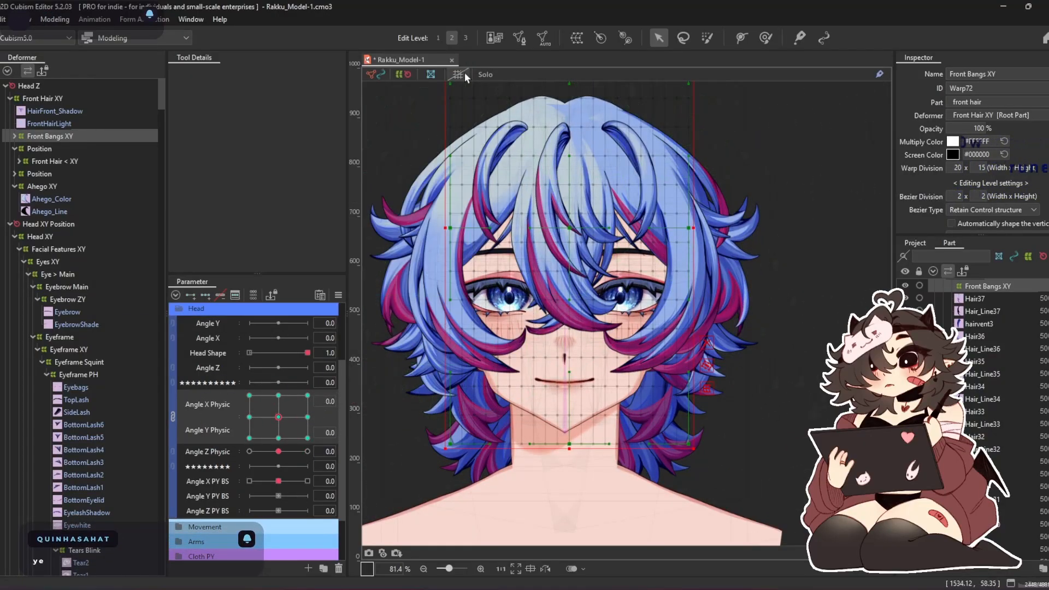
left_click(463, 75)
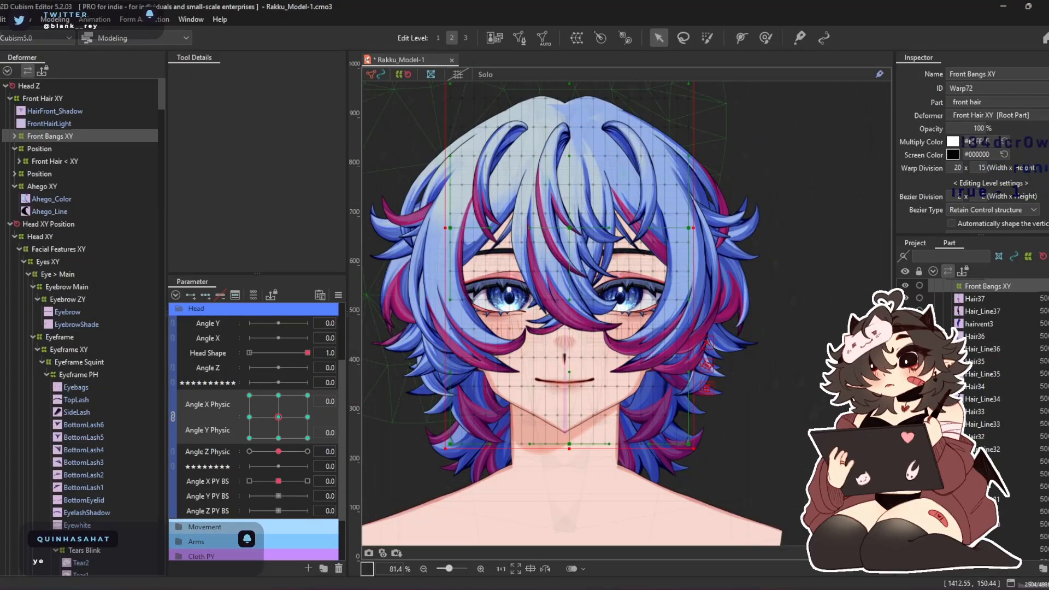
Create a 20 x 15 warp deformer named Front Bangs XY Position as parent of Front Bangs XY
left_click(76, 147)
double_click(72, 136)
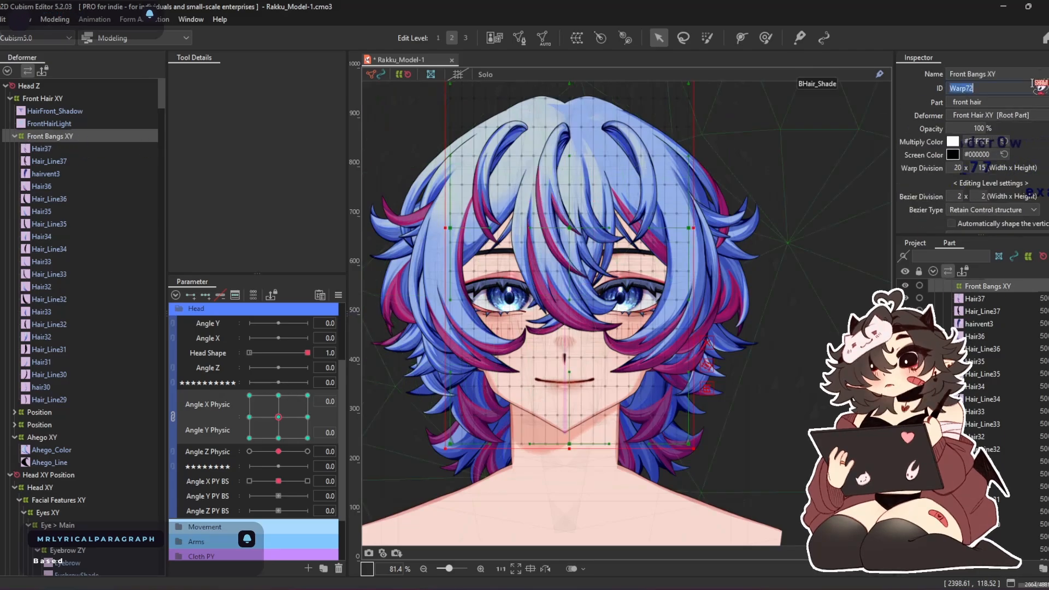
left_click(1015, 69)
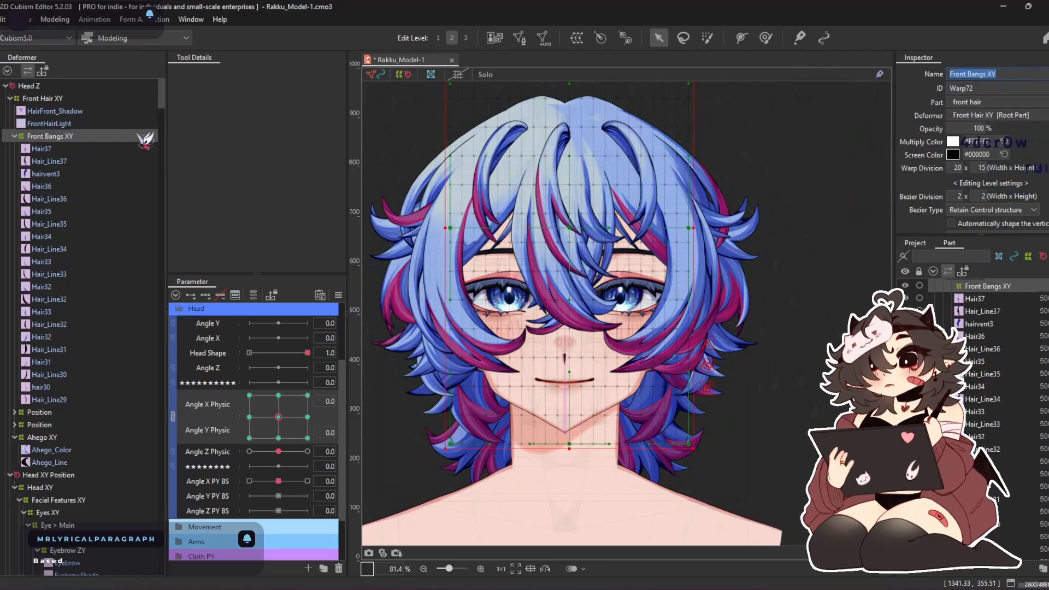
left_click(576, 37)
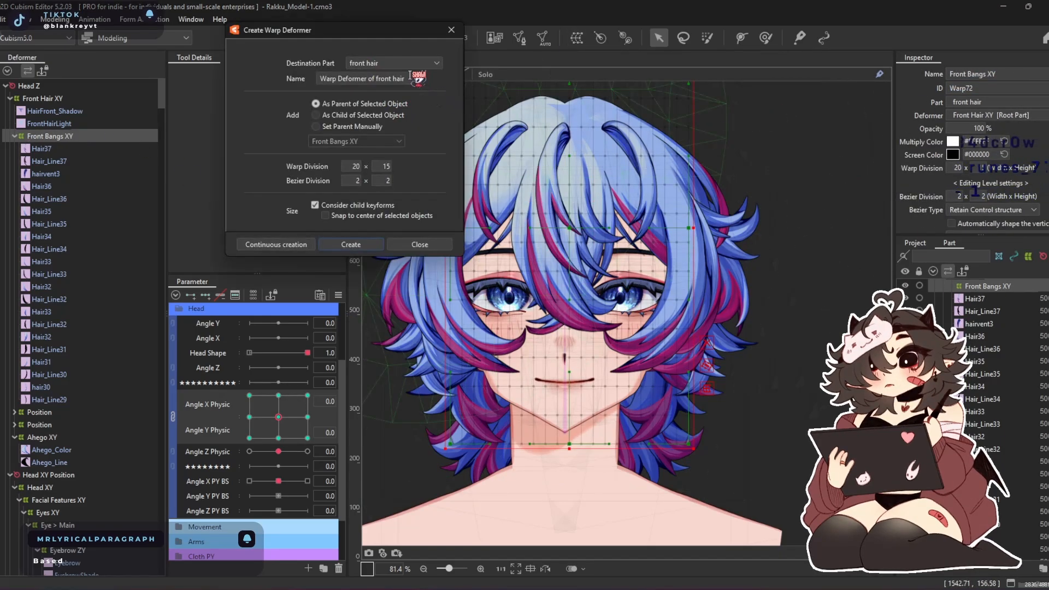
key("ctrl+v")
type("P")
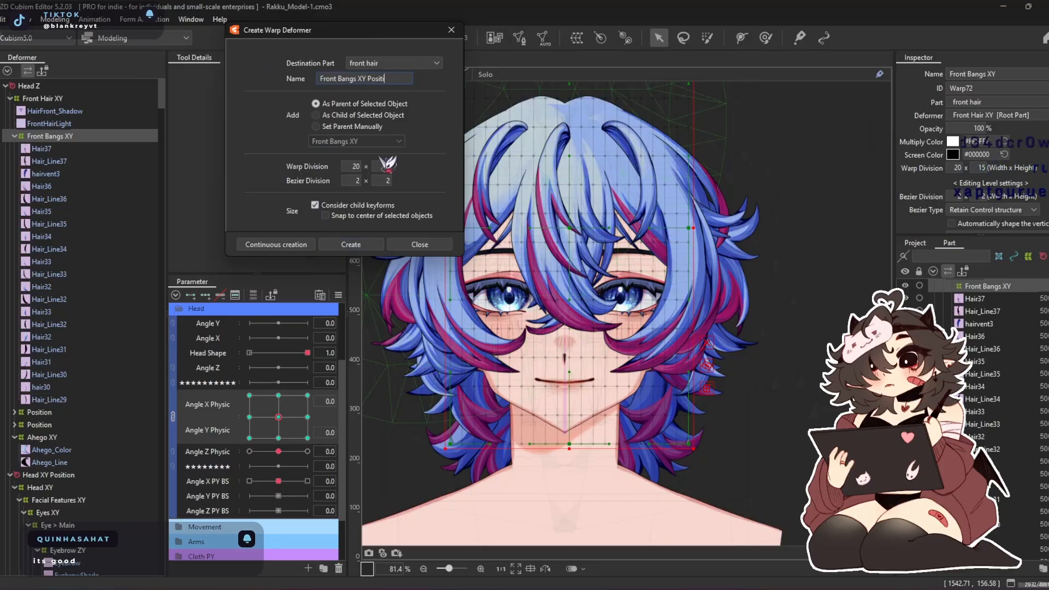
left_click(352, 245)
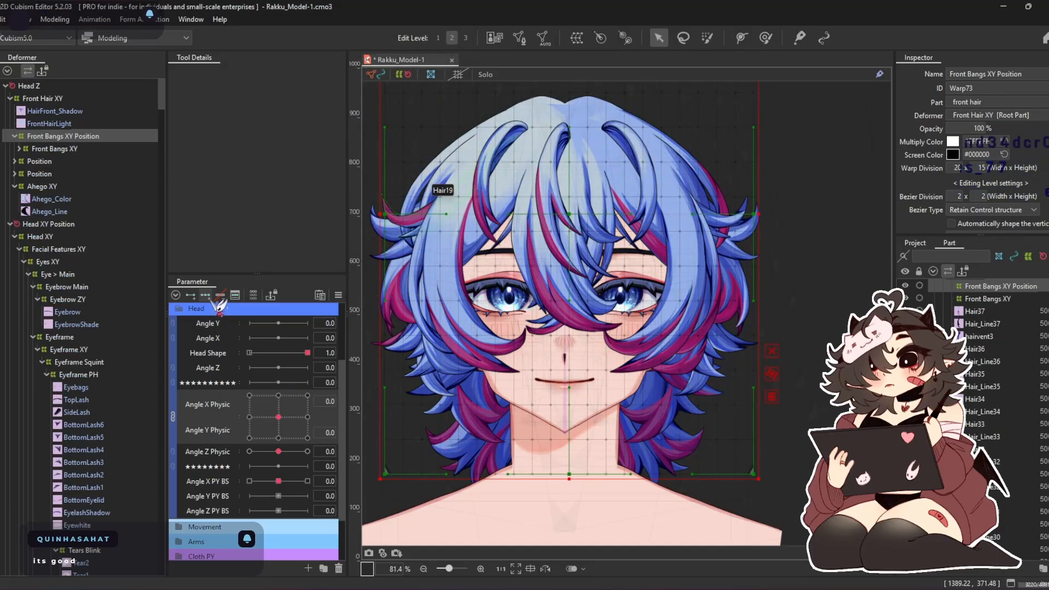
Key Front Bangs XY Position on Angle X and Angle Y Physic, and move the bangs back over the face at Angle X Physic -30
left_click_drag(262, 427, 249, 417)
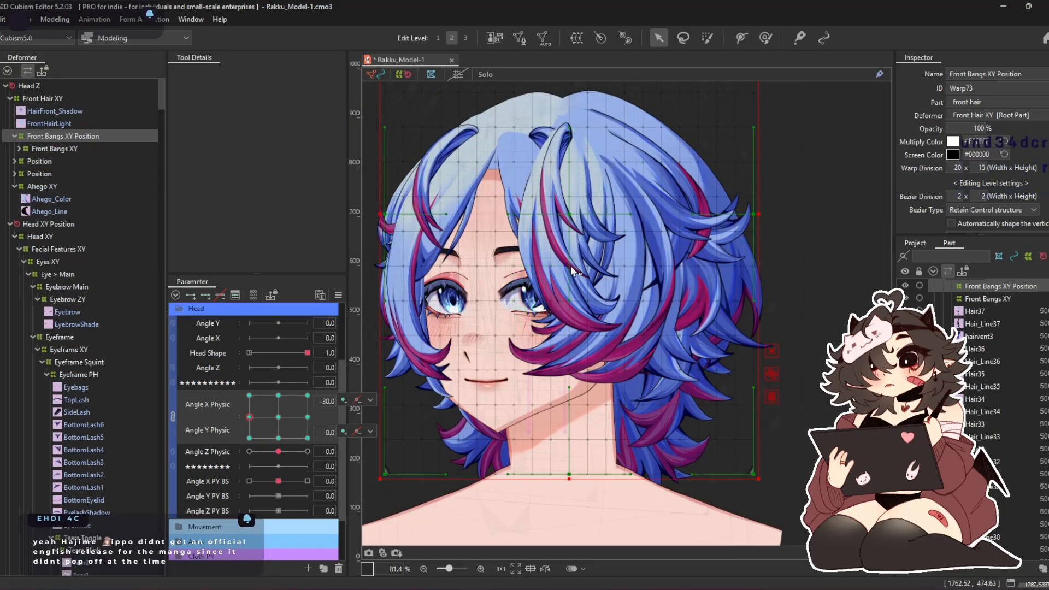
left_click_drag(573, 267, 593, 278)
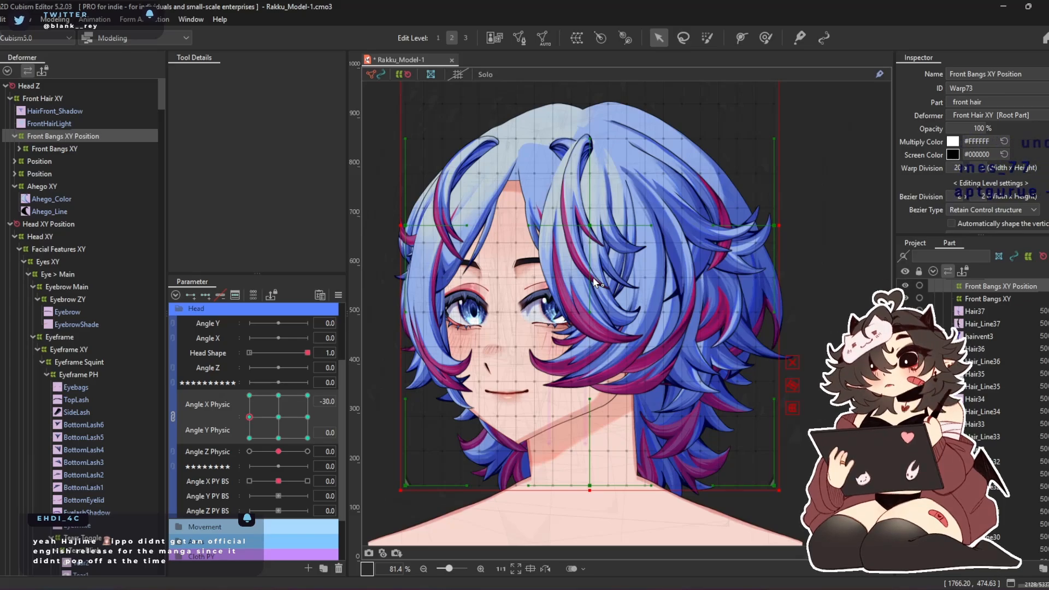
left_click_drag(584, 220, 500, 220)
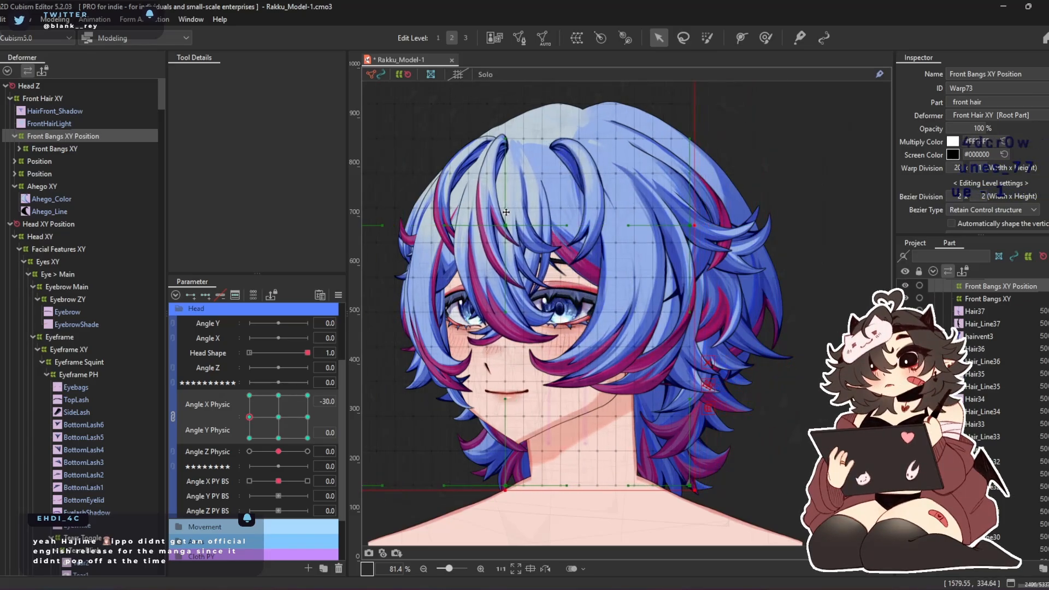
Shape the bangs at Angle X Physic -30 with a deform brush of about 758 px, matching the turned head
left_click(765, 38)
mouse_move(513, 254)
left_mouse_down()
mouse_move(487, 245)
mouse_move(484, 263)
mouse_move(477, 257)
left_mouse_up()
left_click_drag(546, 183, 571, 183)
left_click_drag(515, 84, 519, 199)
mouse_move(522, 159)
left_mouse_down()
mouse_move(541, 152)
mouse_move(558, 189)
mouse_move(565, 103)
left_mouse_up()
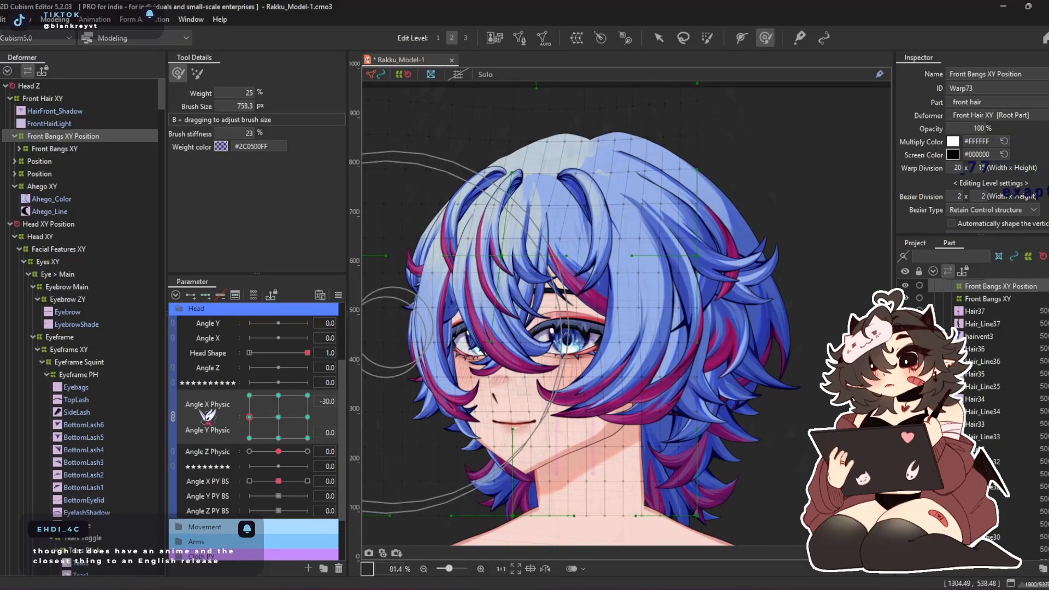
Separate Angle X Physic from Angle Y Physic and keep shaping the outer bangs at Angle X Physic -30 with the deform brush
left_click(174, 417)
mouse_move(250, 397)
left_mouse_down()
mouse_move(269, 401)
mouse_move(239, 405)
left_mouse_up()
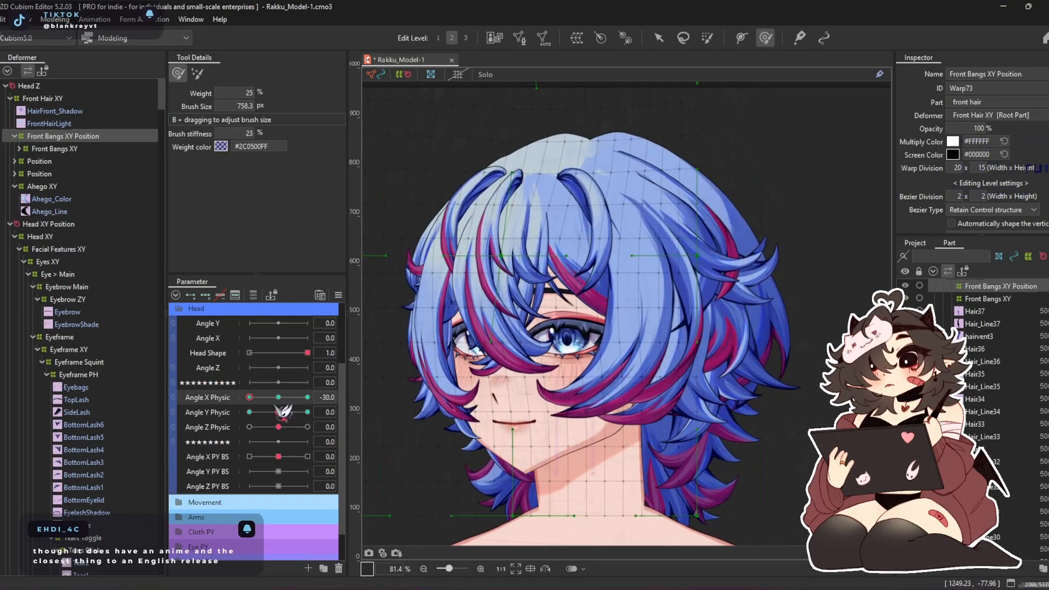
left_click_drag(677, 276, 676, 317)
left_click_drag(522, 417, 474, 418)
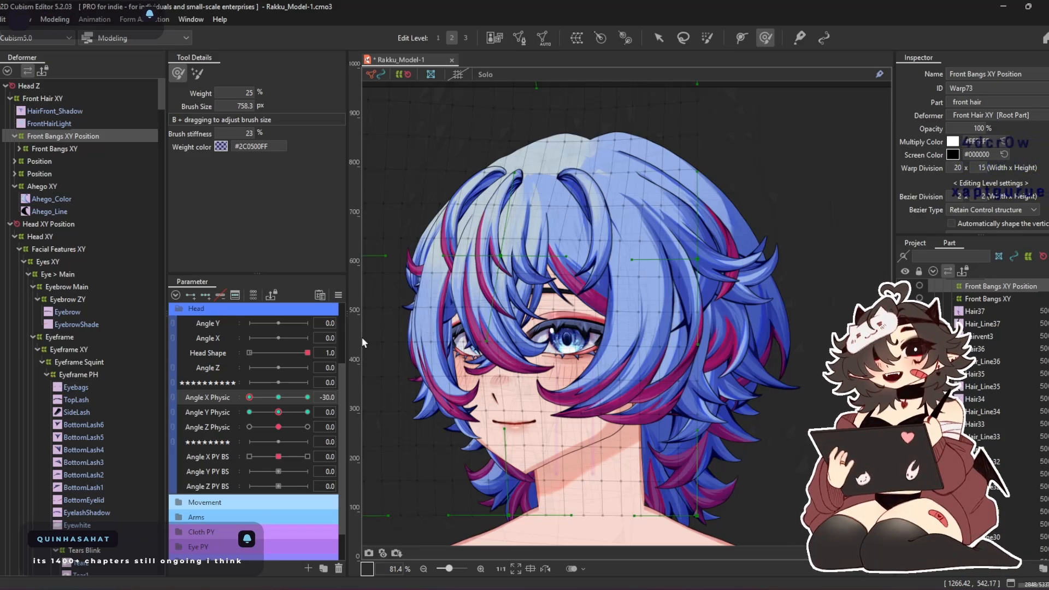
left_click_drag(387, 305, 570, 287)
left_click_drag(506, 248, 534, 256)
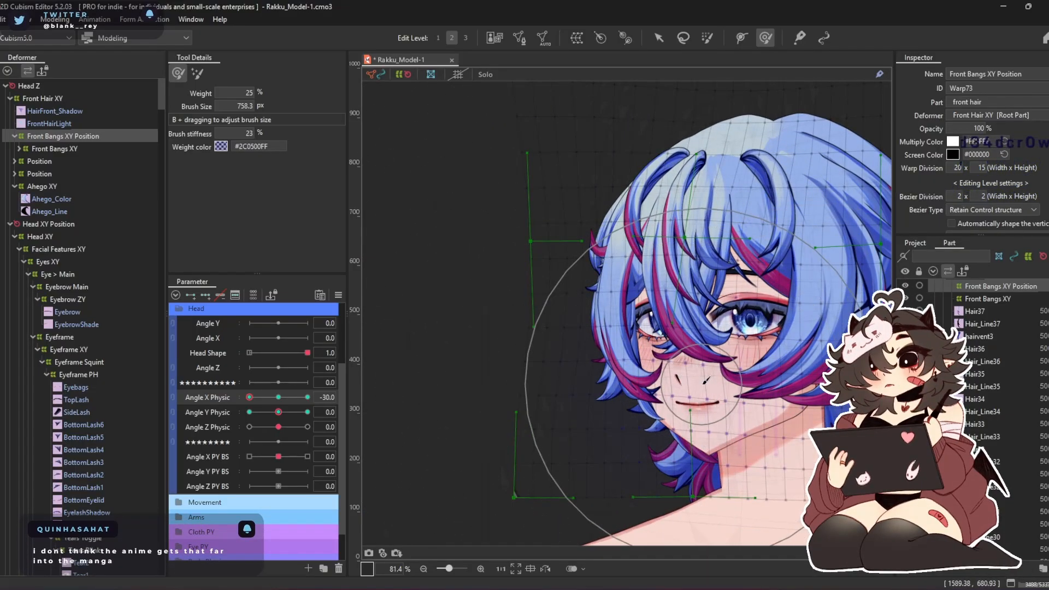
Refine the central bangs around the eyes at Angle X Physic -30 with a smaller deform brush and check the head turn
mouse_move(765, 295)
left_mouse_down()
mouse_move(729, 263)
mouse_move(728, 289)
mouse_move(656, 281)
left_mouse_up()
left_click_drag(700, 348, 683, 281)
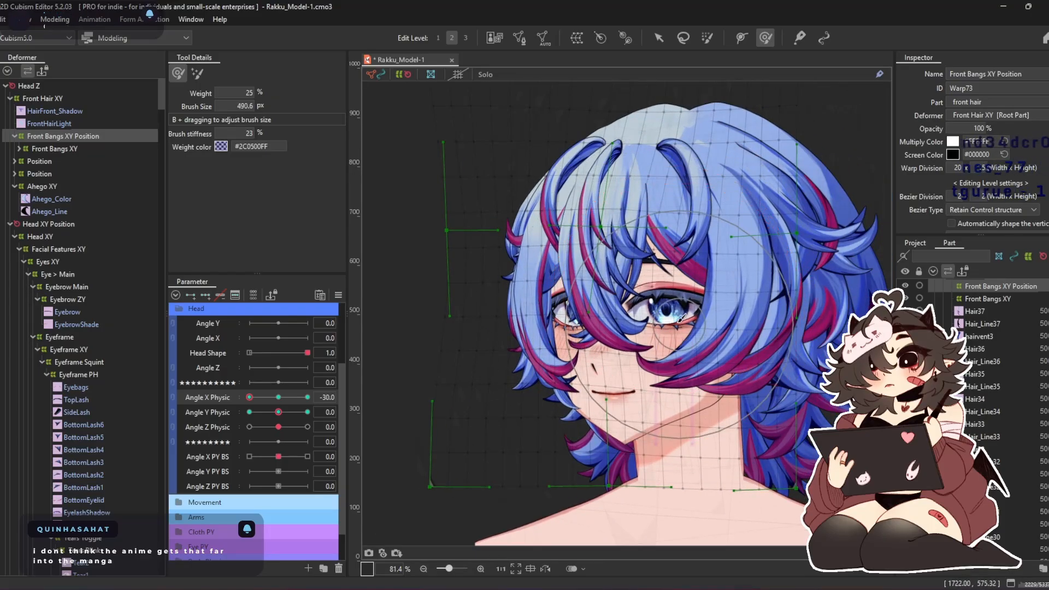
left_click_drag(674, 319, 661, 300)
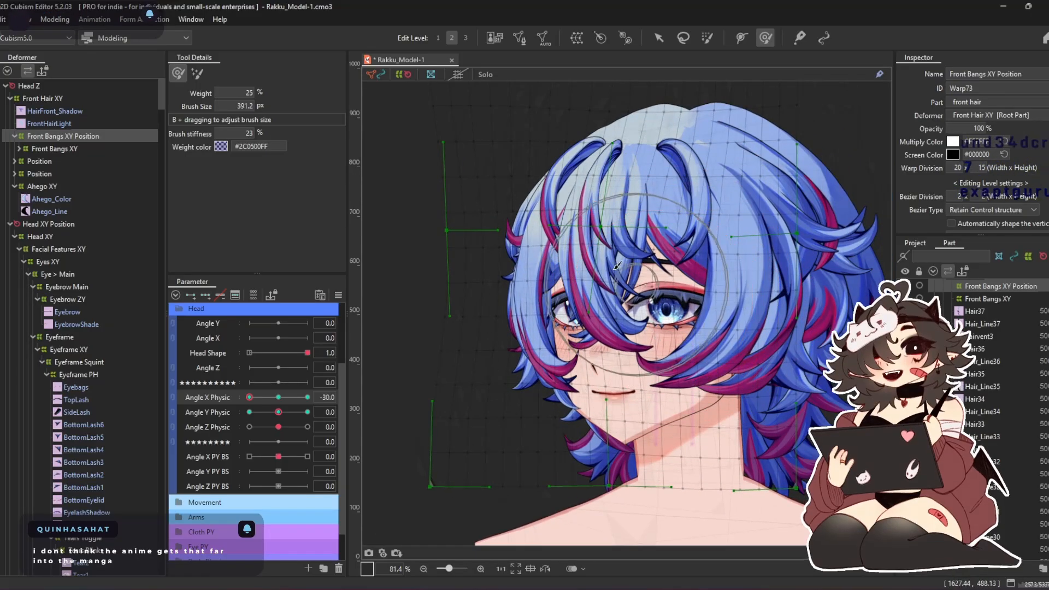
left_click_drag(608, 260, 591, 262)
left_click_drag(610, 199, 664, 208)
left_click_drag(632, 310, 657, 310)
left_click_drag(249, 397, 188, 413)
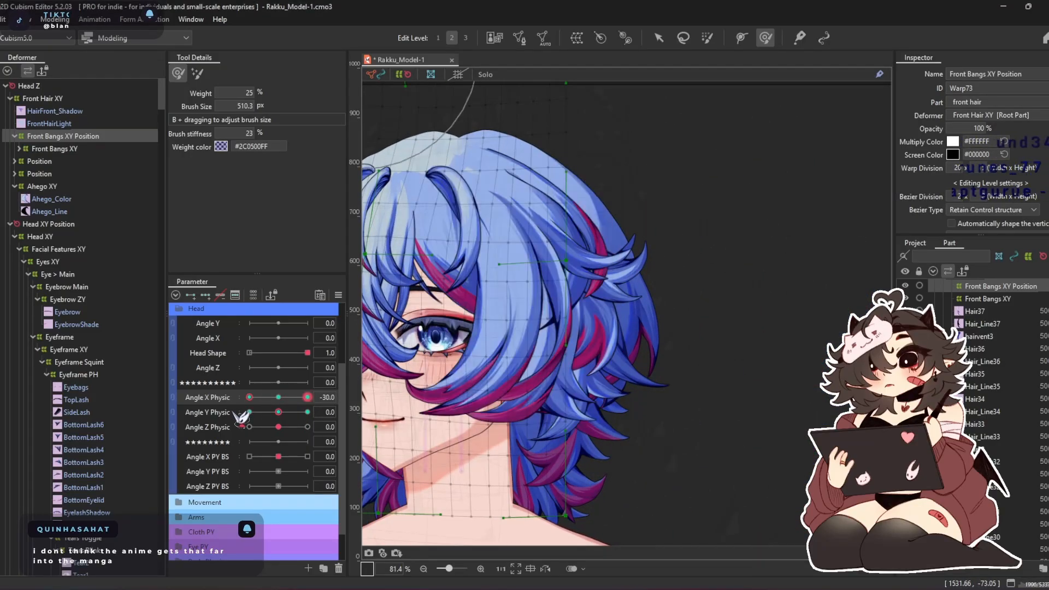
Shape the central bangs at Angle X Physic 30 with a deform brush of about 456 px
left_click_drag(249, 397, 370, 405)
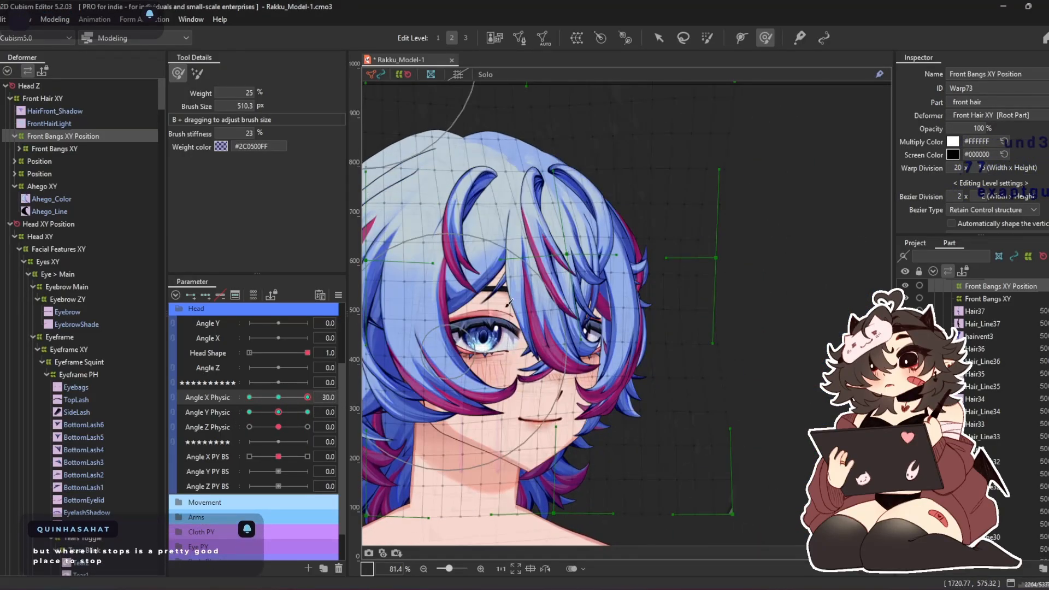
key("b")
left_click_drag(558, 339, 546, 331)
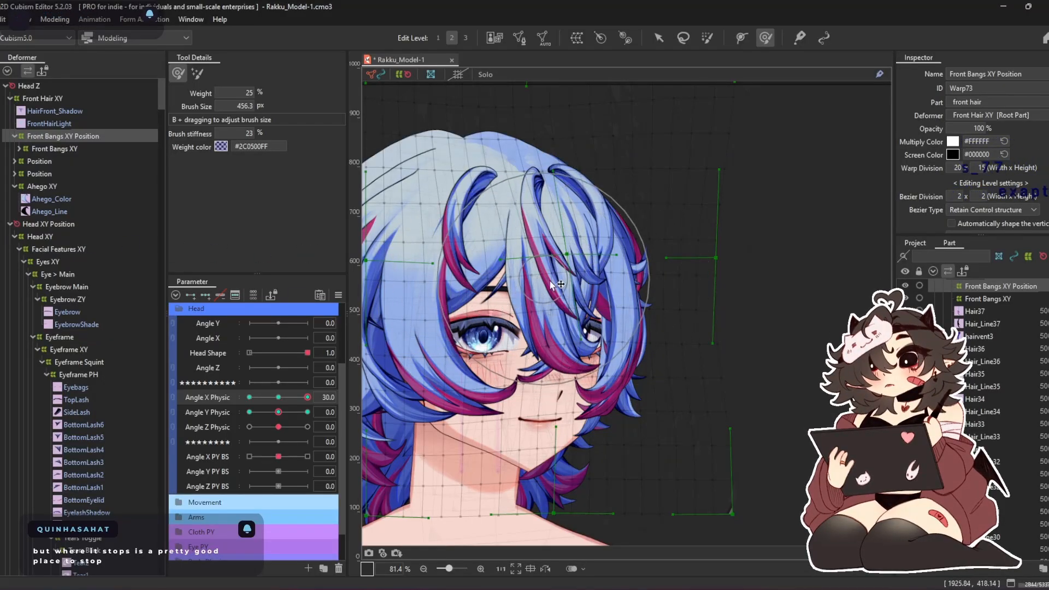
left_click_drag(542, 239, 564, 234)
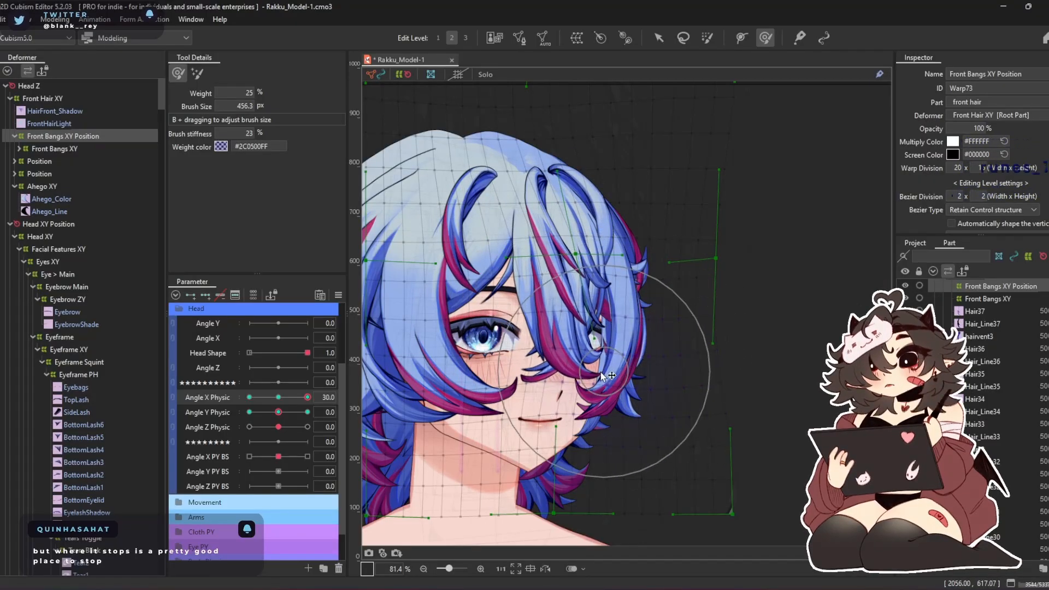
Pull the far-side edge of the bangs warp inward at Angle X Physic 30 with a deform brush of about 612 px
key("b")
left_click_drag(688, 226, 726, 257)
left_click_drag(557, 125, 546, 123)
left_click_drag(721, 194, 713, 197)
left_click_drag(743, 492, 712, 508)
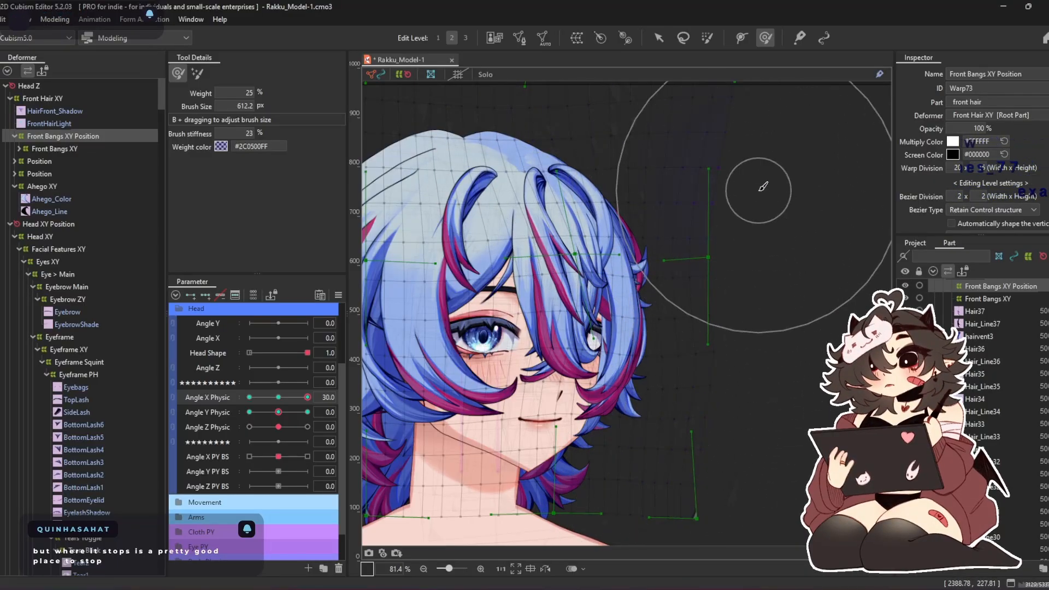
left_click_drag(762, 188, 785, 232)
left_click_drag(767, 356, 784, 339)
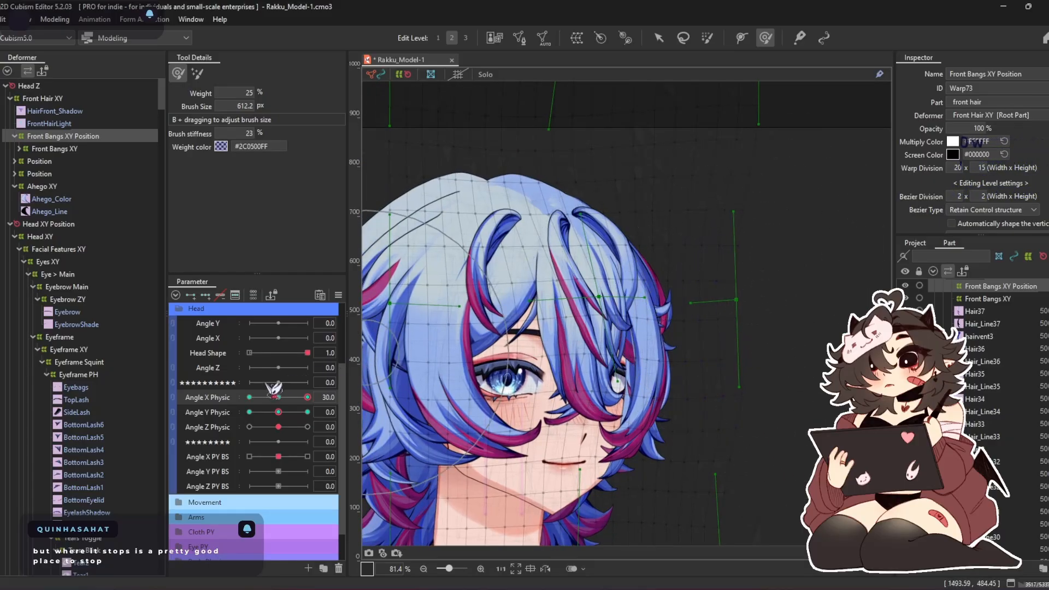
Return to Angle X Physic -30 and refine the bangs around the eyes with a deform brush of about 557 px
left_click_drag(306, 397, 247, 407)
scroll(490, 251, "down", 3)
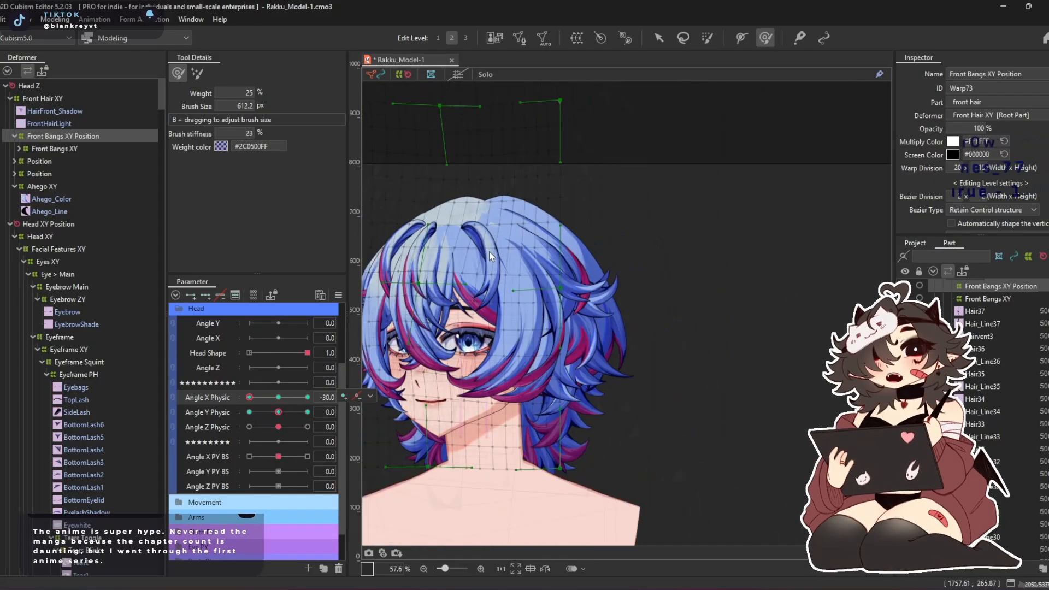
left_click_drag(489, 251, 581, 182)
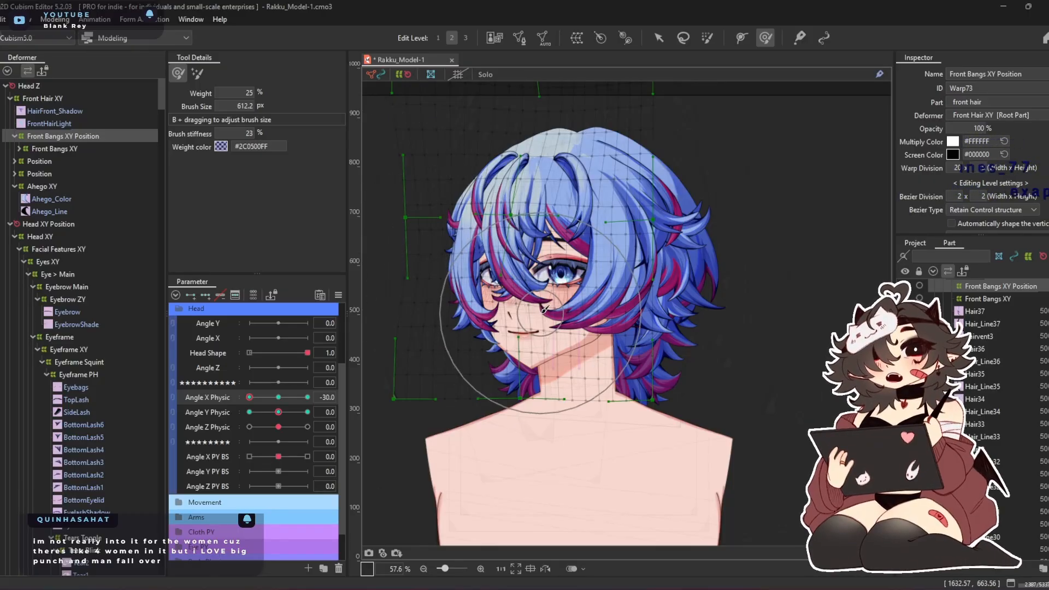
scroll(549, 196, "up", 2)
scroll(548, 196, "up", 2)
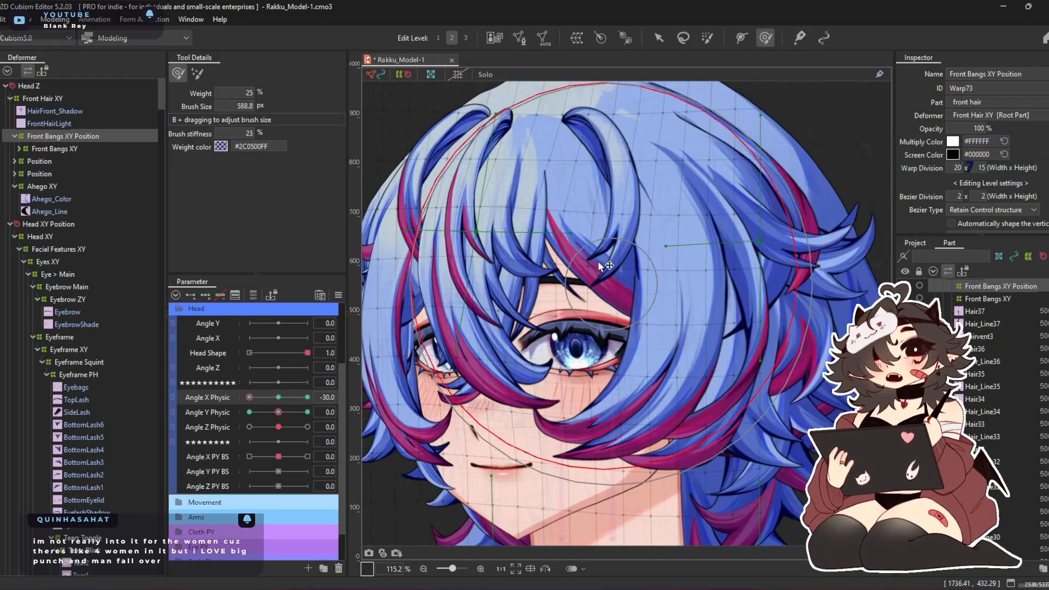
left_click_drag(438, 263, 435, 279)
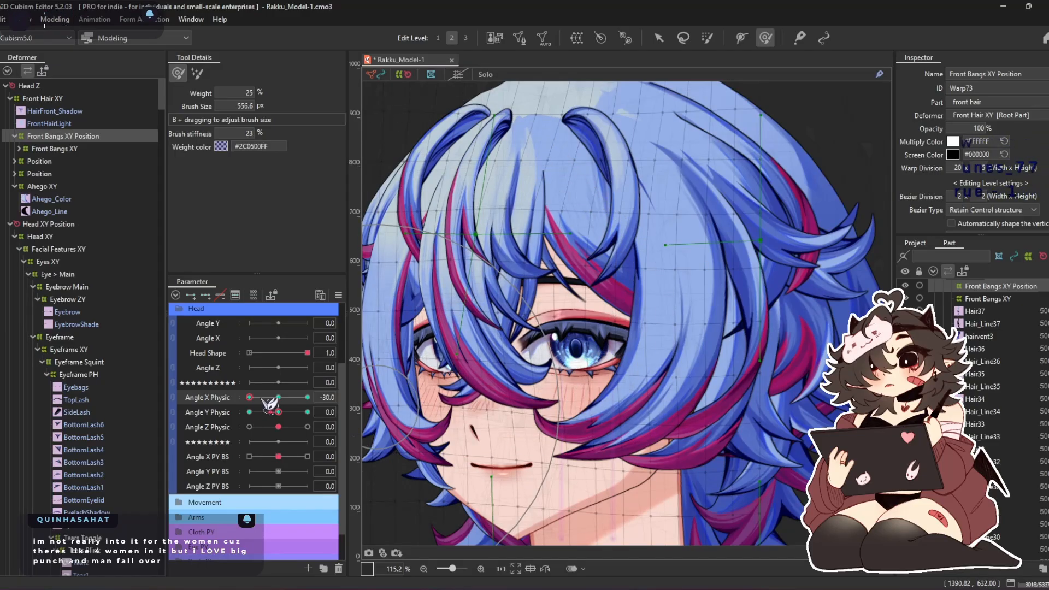
Refine the far-side bangs at Angle X Physic 30, enlarging the deform brush to about 724 px for the outer edge
left_click_drag(262, 398, 310, 402)
mouse_move(736, 233)
left_mouse_down()
mouse_move(802, 232)
mouse_move(744, 231)
left_mouse_up()
scroll(741, 231, "down", 2)
left_click_drag(595, 260, 607, 241)
scroll(739, 251, "up", 2)
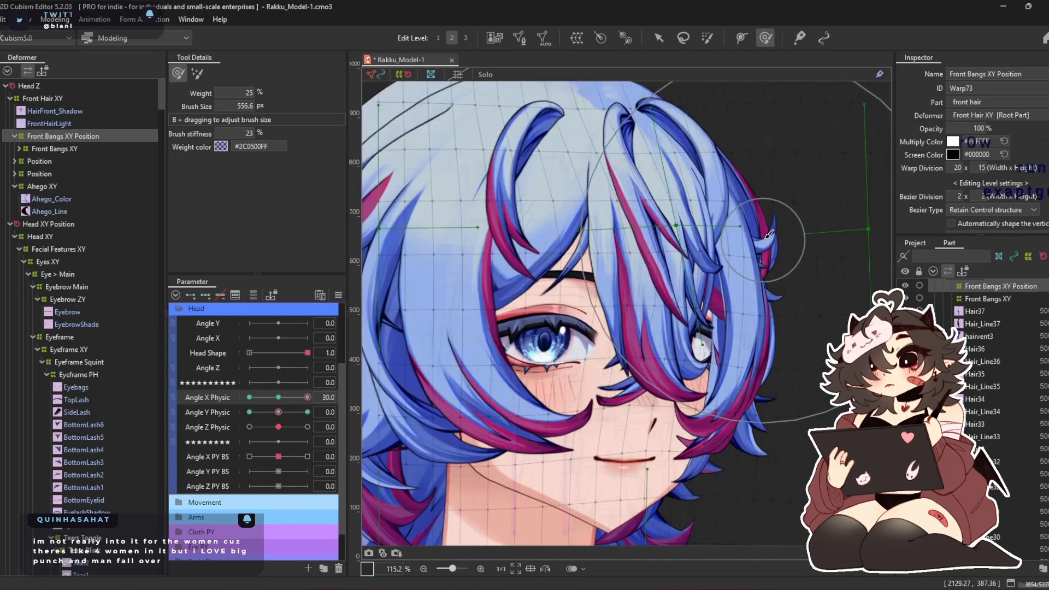
left_click_drag(308, 398, 314, 397)
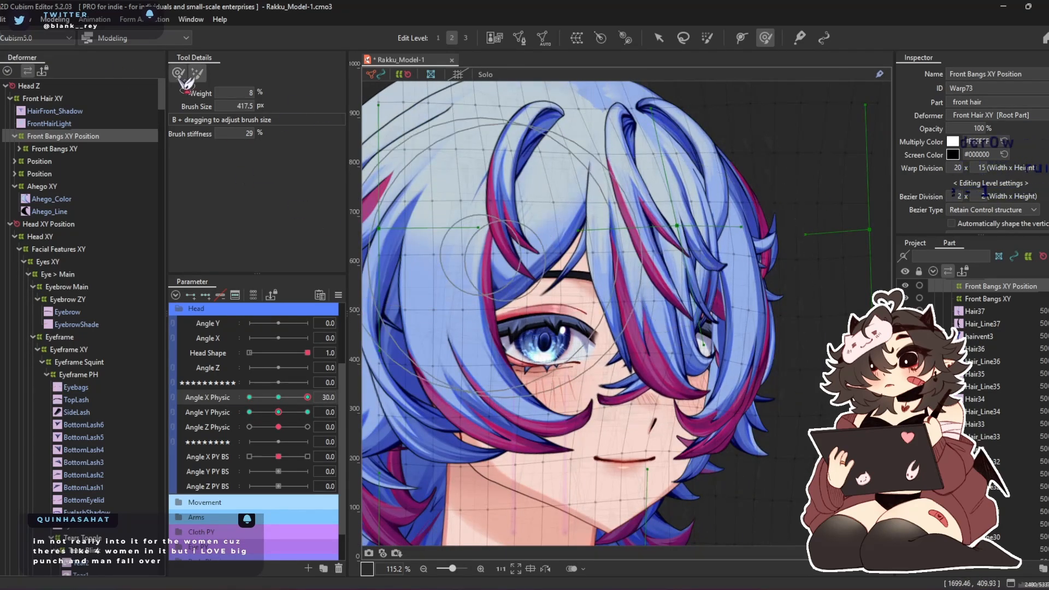
scroll(415, 234, "down", 2)
mouse_move(674, 428)
left_mouse_down()
mouse_move(646, 439)
mouse_move(637, 418)
left_mouse_up()
left_click_drag(735, 115, 707, 127)
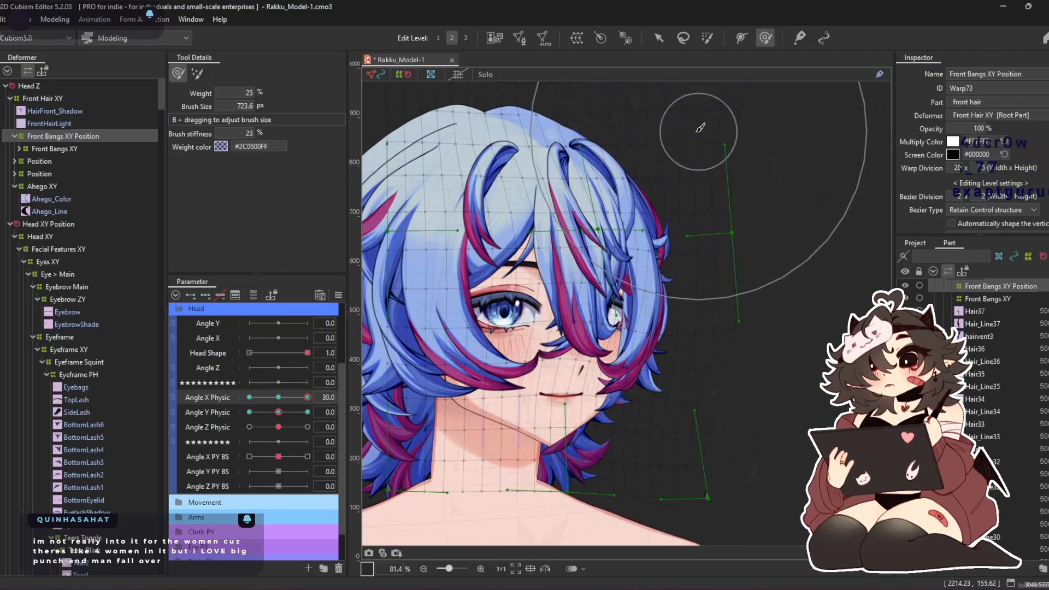
Move the whole Front Bangs XY Position warp up toward the crown at Angle Y Physic 30
mouse_move(307, 398)
left_mouse_down()
mouse_move(273, 399)
mouse_move(361, 413)
mouse_move(283, 427)
mouse_move(282, 398)
mouse_move(369, 401)
left_mouse_up()
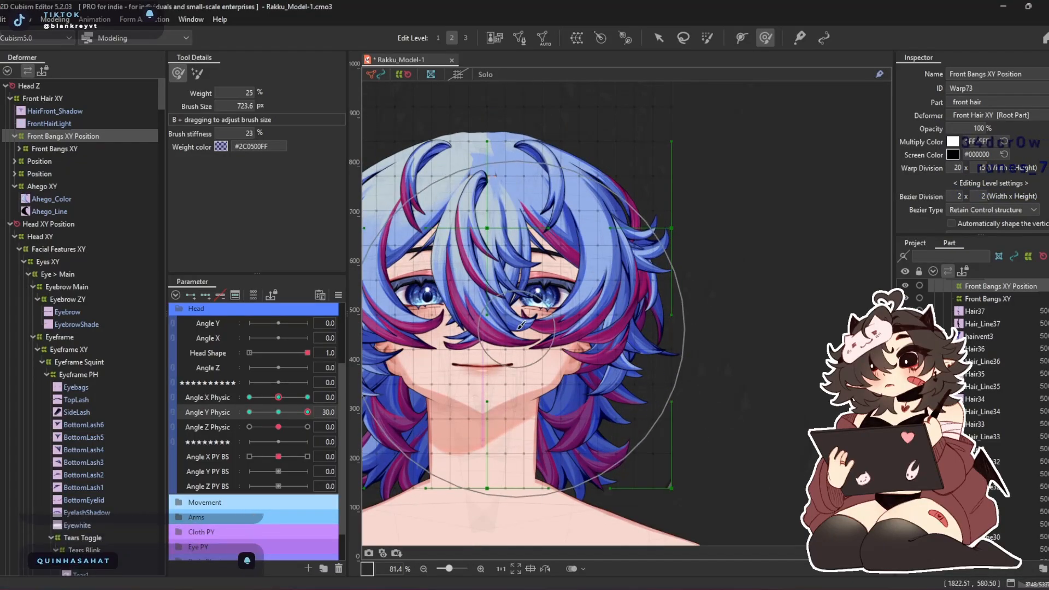
left_click_drag(512, 328, 570, 331)
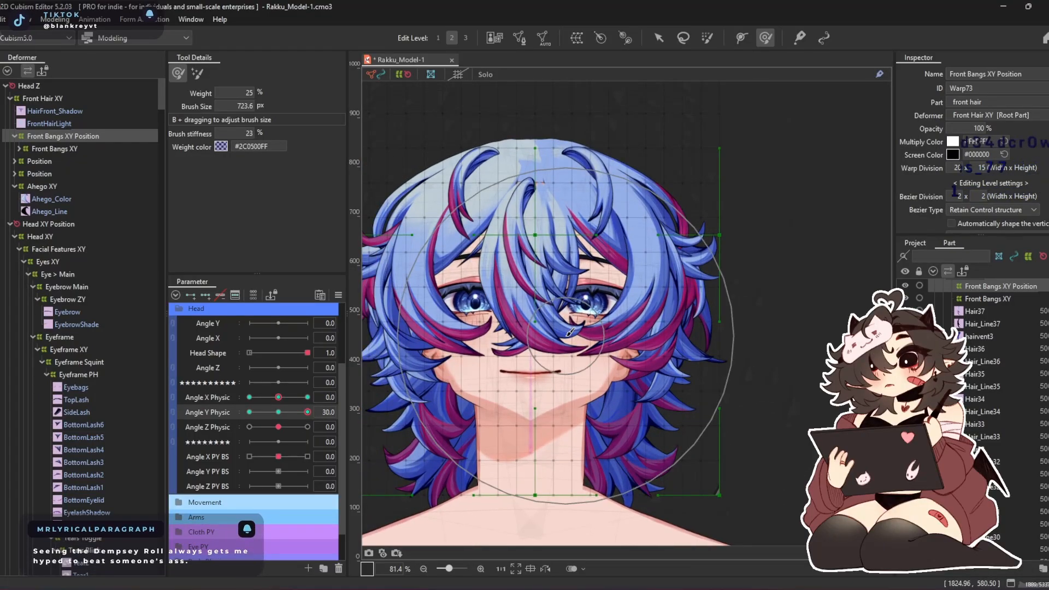
left_click(658, 38)
left_click_drag(533, 235, 532, 204)
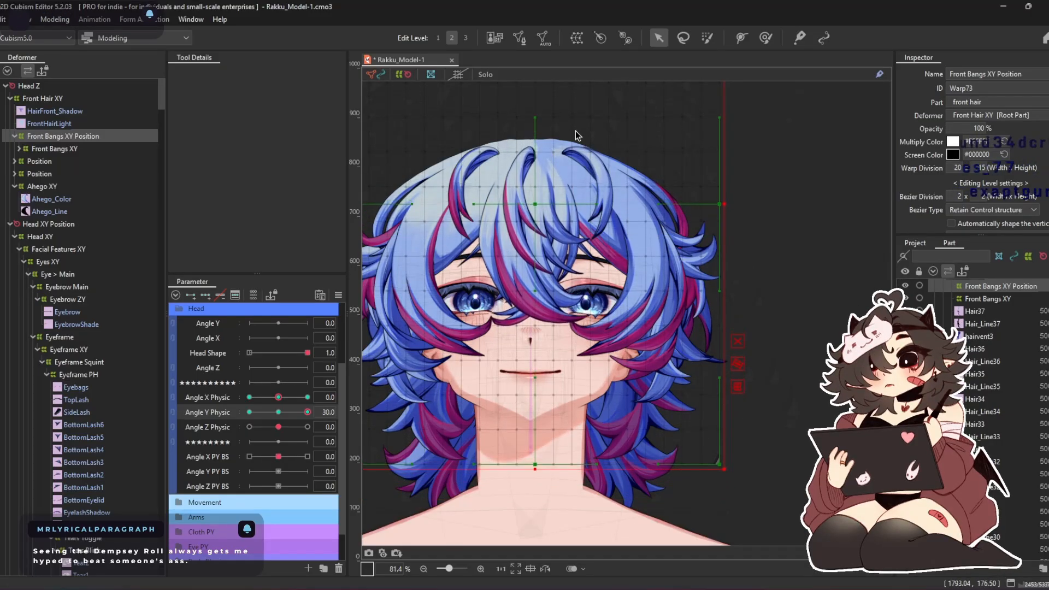
Curve the raised bangs at Angle Y Physic 30 with a deform brush of about 627 px, lifting the centre above the sides
left_click(765, 38)
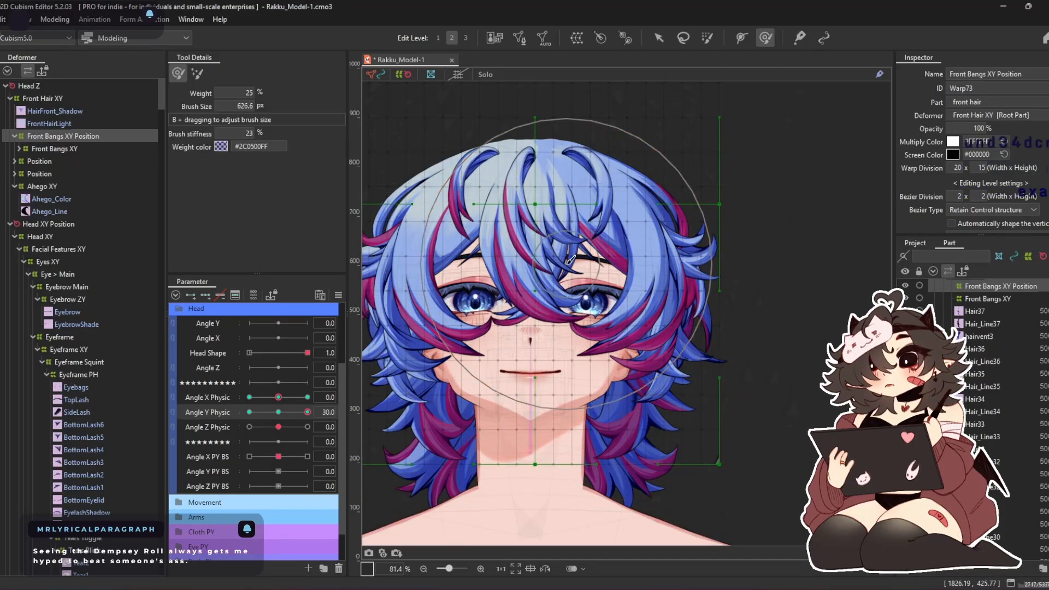
left_click_drag(518, 254, 522, 220)
left_click_drag(689, 252, 692, 276)
left_click_drag(552, 299, 547, 329)
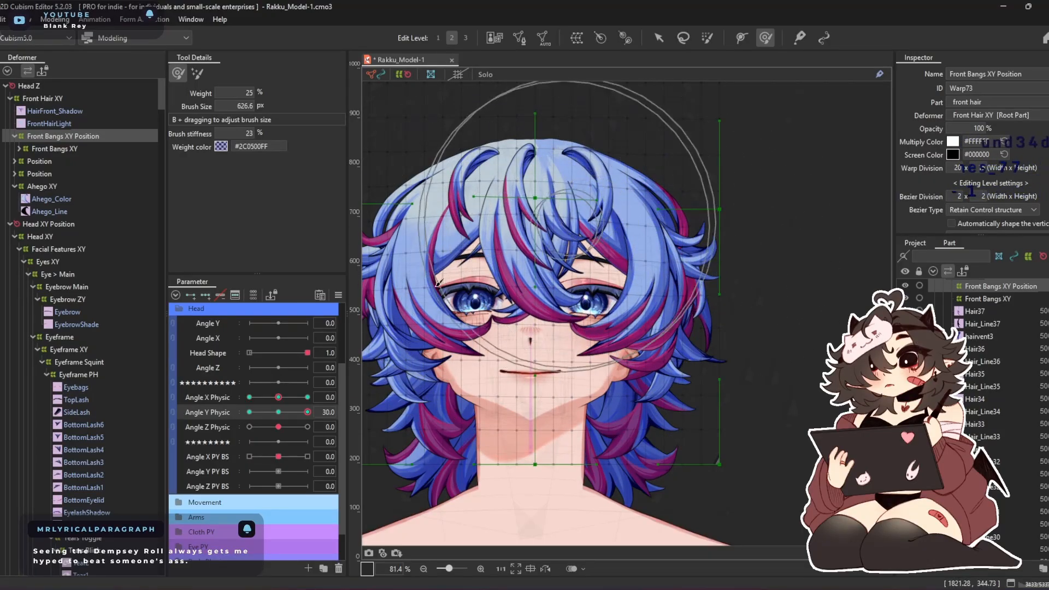
Move the whole Front Bangs XY Position warp down over the forehead at Angle Y Physic -30
left_click_drag(309, 412, 249, 412)
left_click(658, 38)
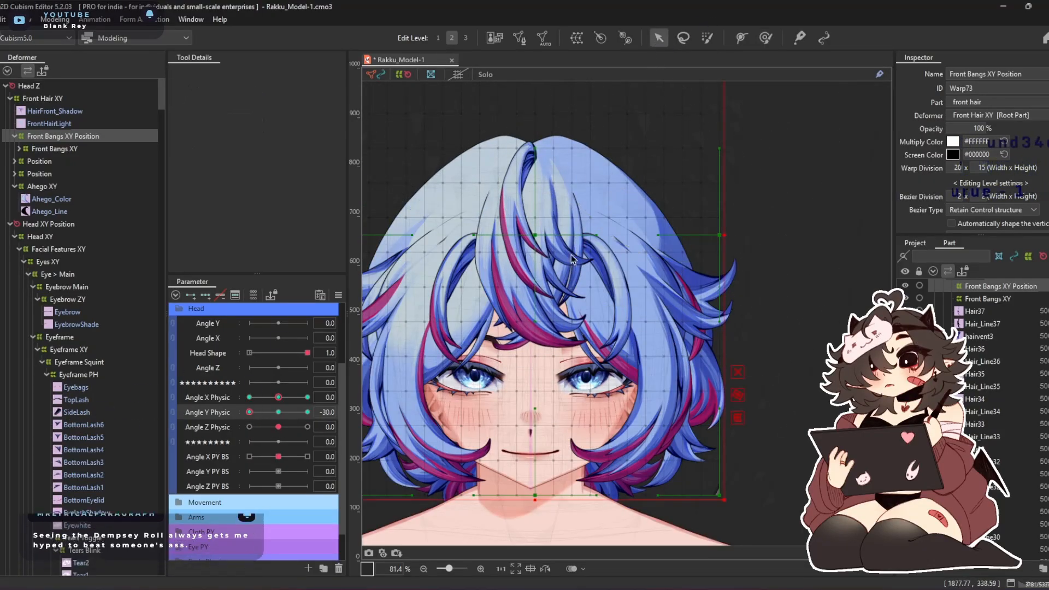
left_click_drag(539, 231, 533, 312)
Pull the central bangs lower at Angle Y Physic -30 with deform brushes of about 445 to 492 px
left_click(766, 38)
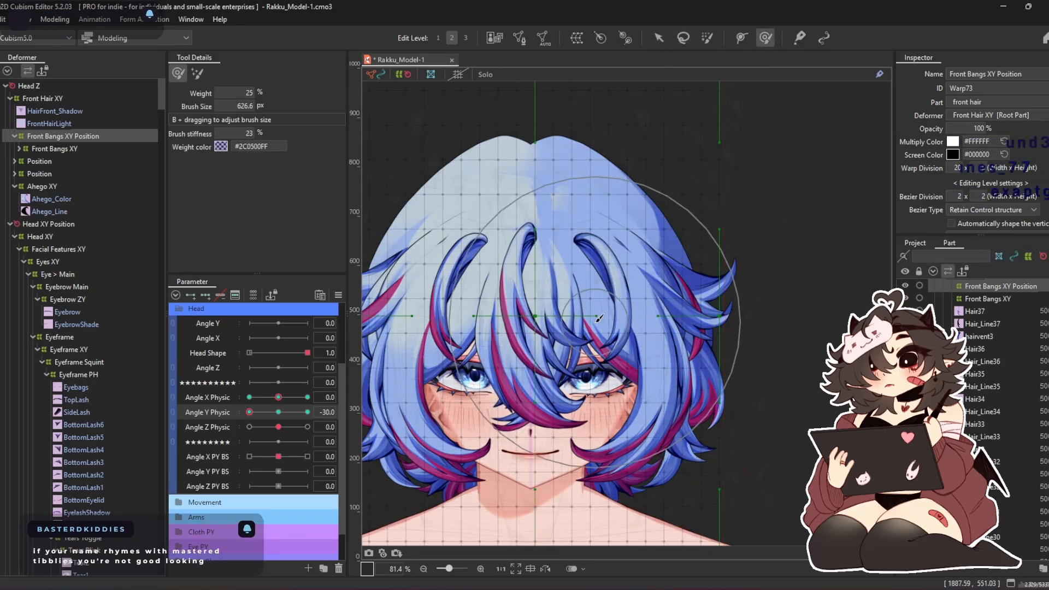
key("b")
left_click_drag(623, 402, 623, 392)
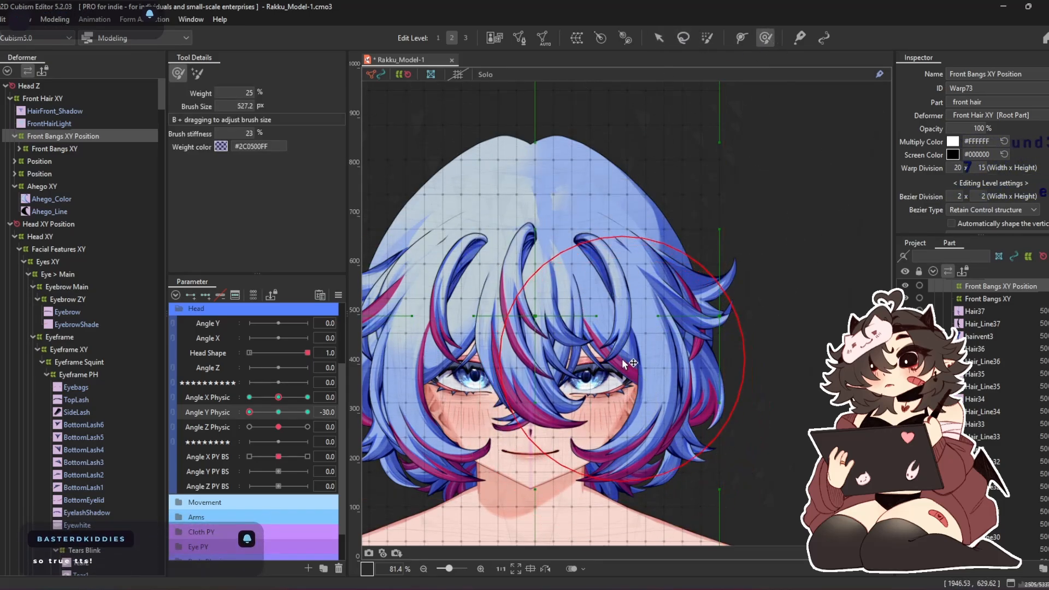
left_click_drag(589, 283, 597, 354)
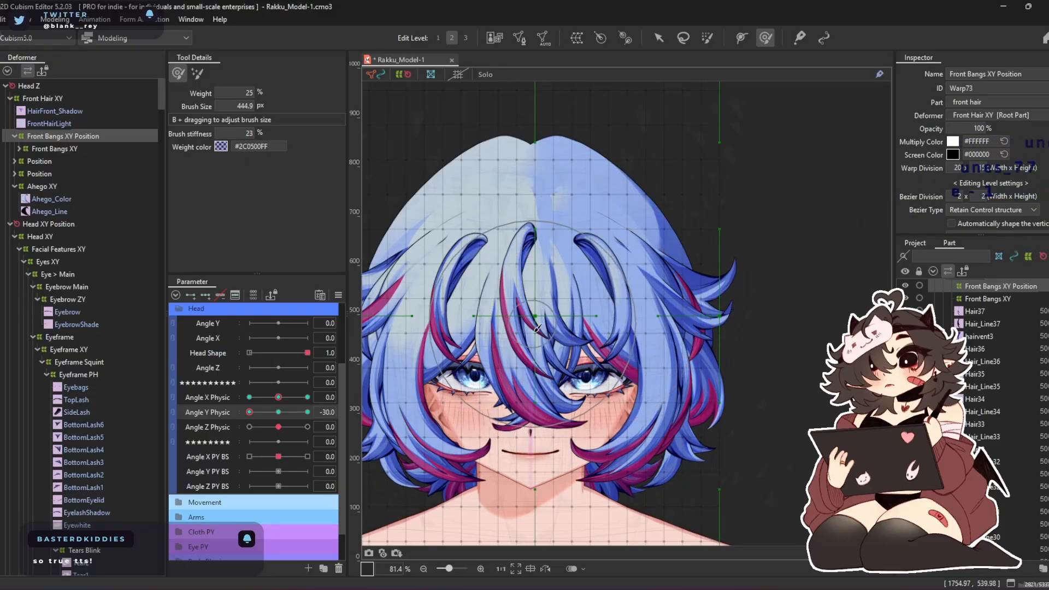
mouse_move(544, 319)
left_mouse_down()
mouse_move(532, 376)
mouse_move(542, 346)
left_mouse_up()
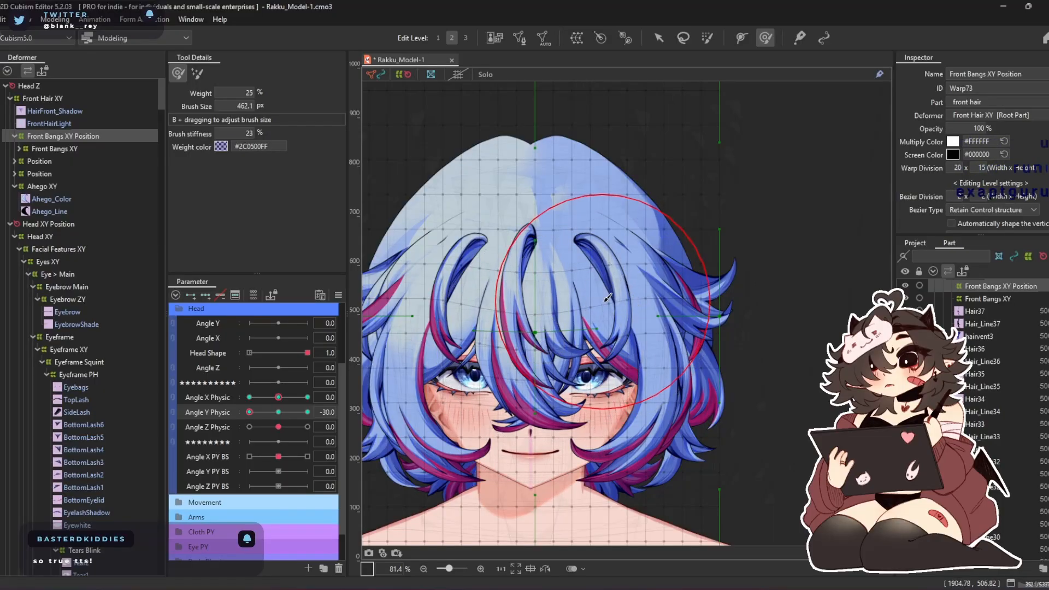
left_click_drag(607, 298, 653, 329)
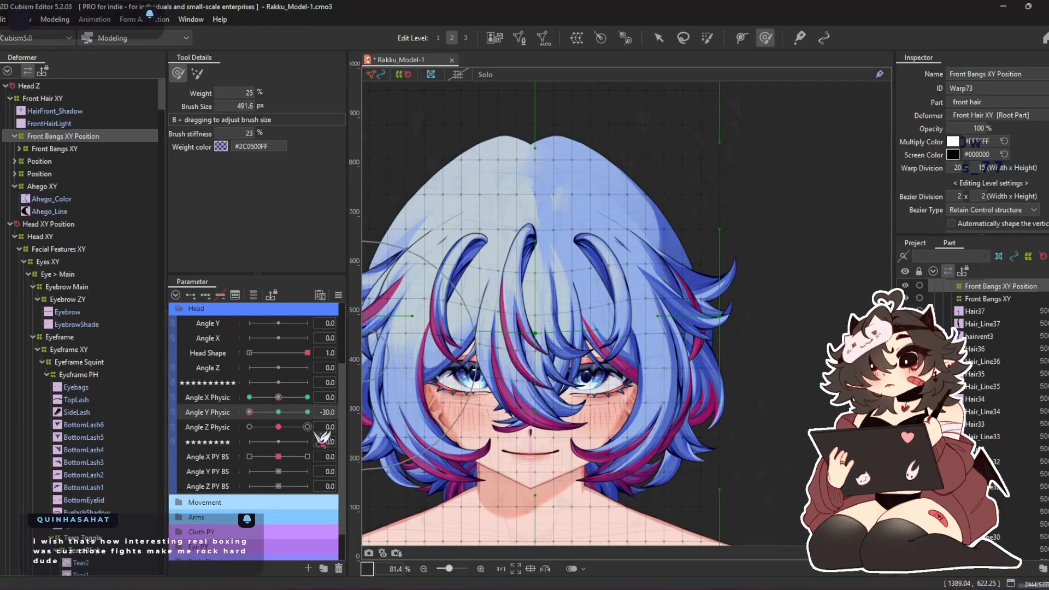
Lift the central bangs further at Angle Y Physic 30 and lower them slightly at -30 with the deform brush
left_click_drag(253, 414, 371, 418)
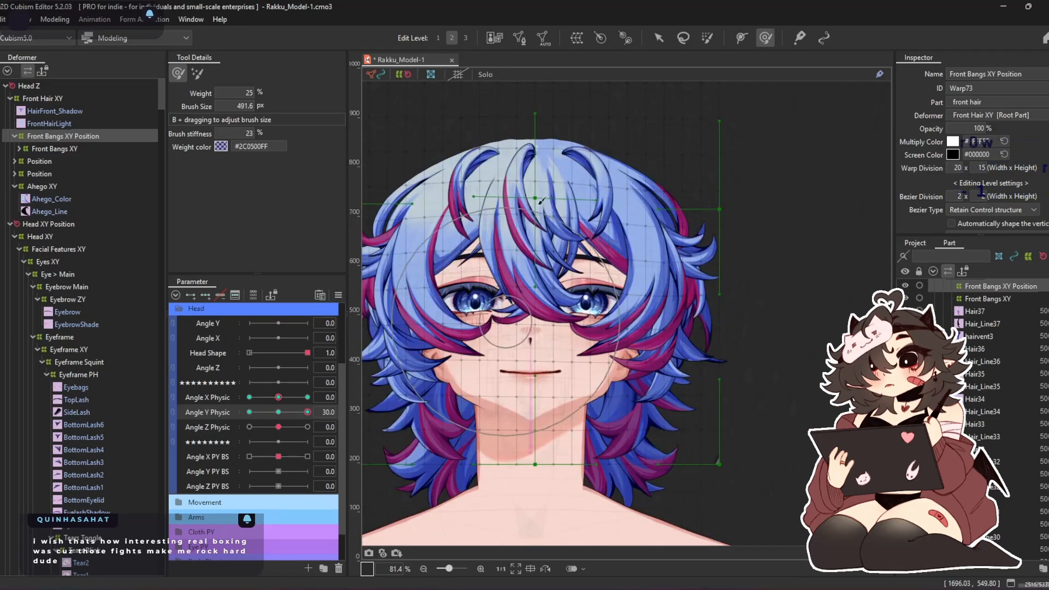
mouse_move(531, 235)
left_mouse_down()
mouse_move(535, 181)
mouse_move(540, 221)
mouse_move(539, 205)
mouse_move(529, 232)
left_mouse_up()
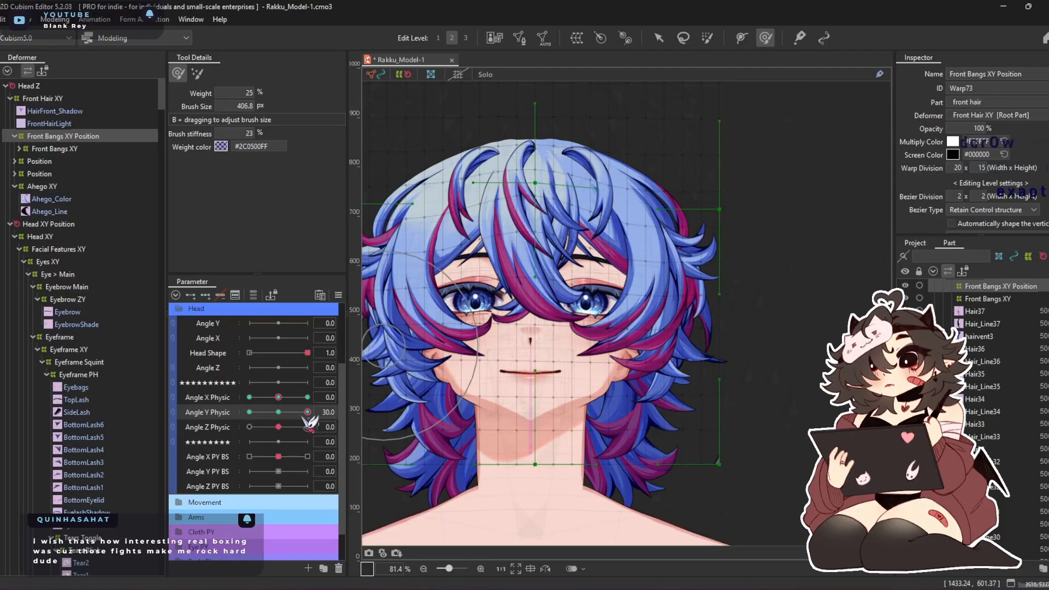
left_click_drag(307, 415, 247, 416)
mouse_move(520, 210)
left_mouse_down()
mouse_move(537, 211)
mouse_move(533, 238)
left_mouse_up()
left_click_drag(546, 326, 543, 340)
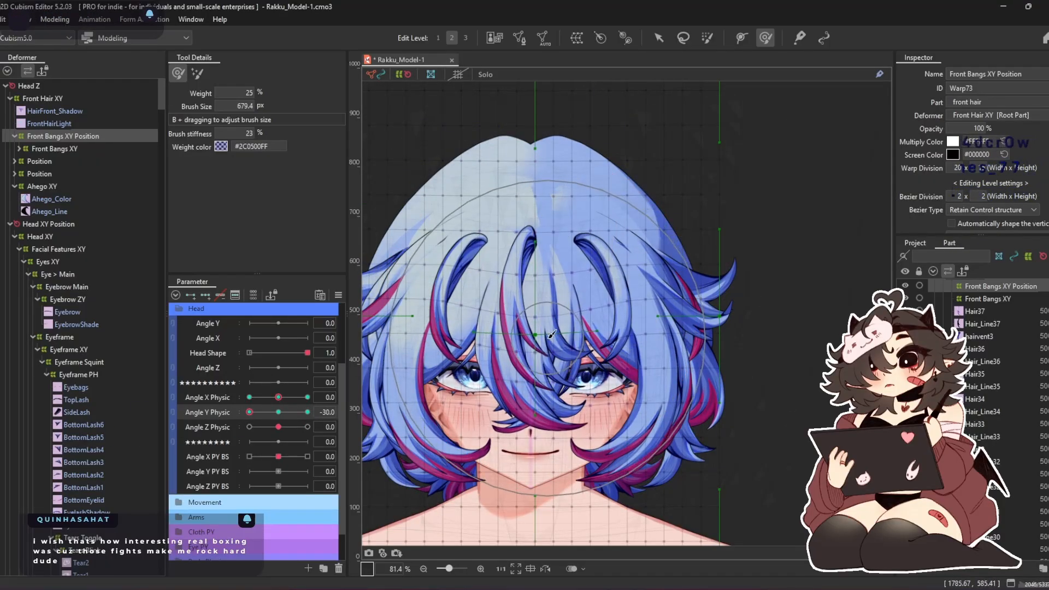
left_click_drag(618, 439, 618, 464)
left_click_drag(256, 414, 215, 468)
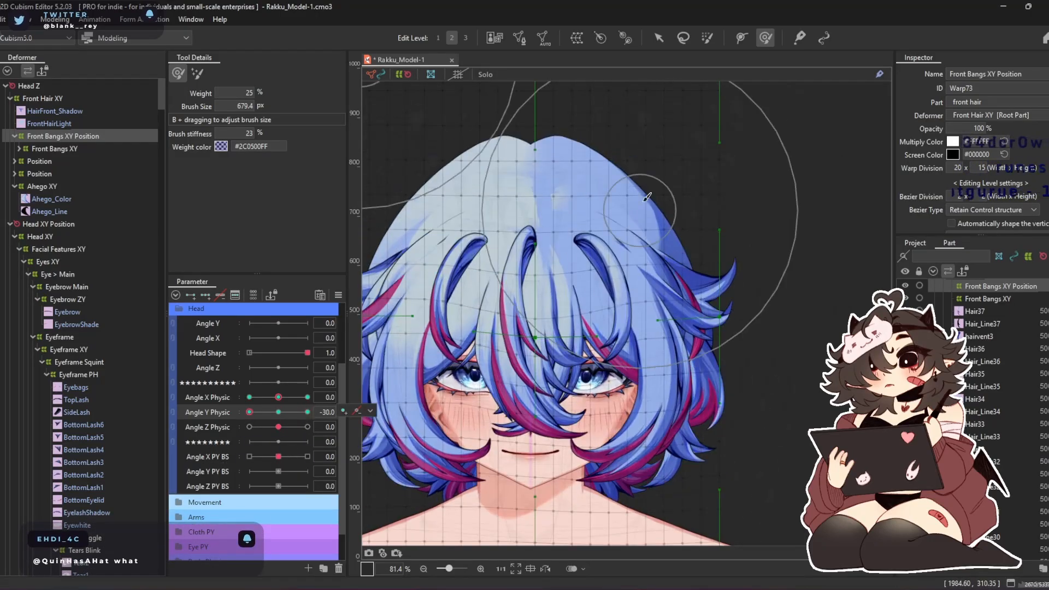
Flatten the crown on Bald Cap XY and Back Hair XY at Angle Y Physic -30 with the deform brush, and check it at Angle X Physic 30
scroll(645, 200, "down", 3)
scroll(643, 201, "up", 5)
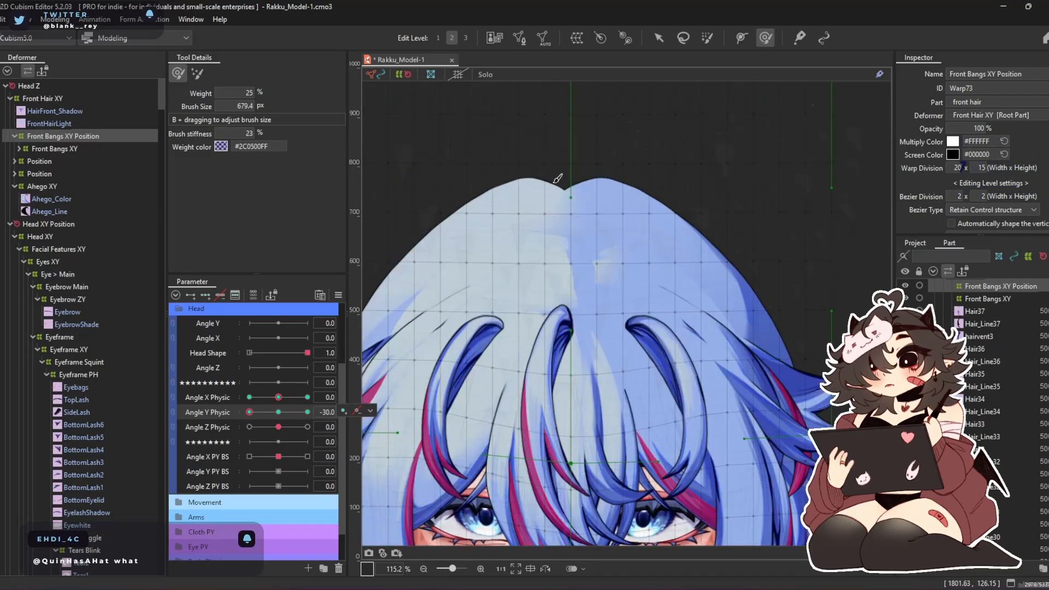
left_click(66, 237)
left_click(55, 253)
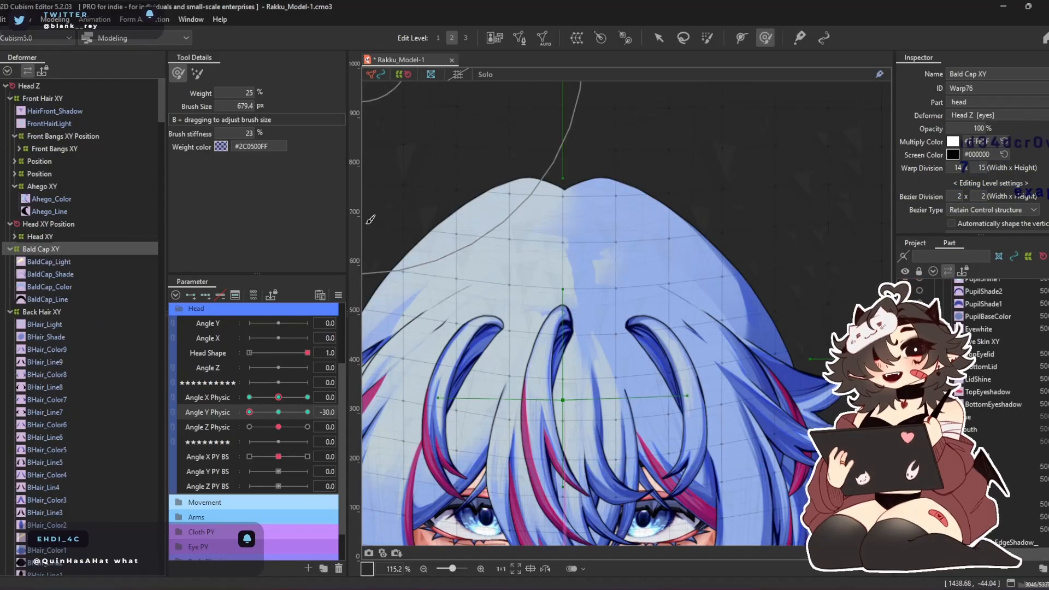
left_click(54, 311)
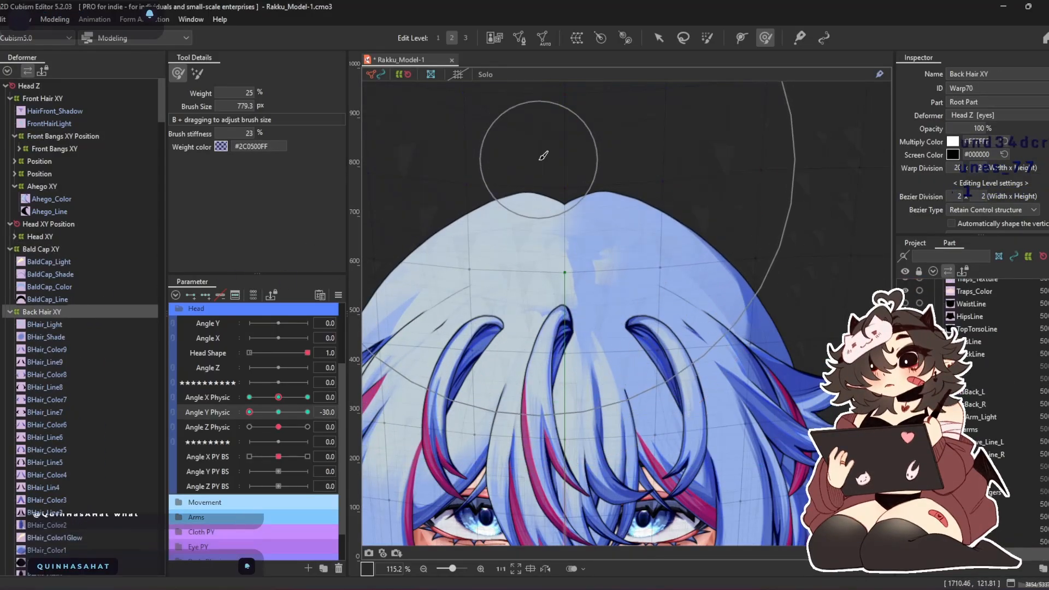
scroll(563, 172, "down", 3)
scroll(562, 172, "up", 2)
left_click_drag(251, 412, 179, 441)
left_click_drag(278, 397, 415, 403)
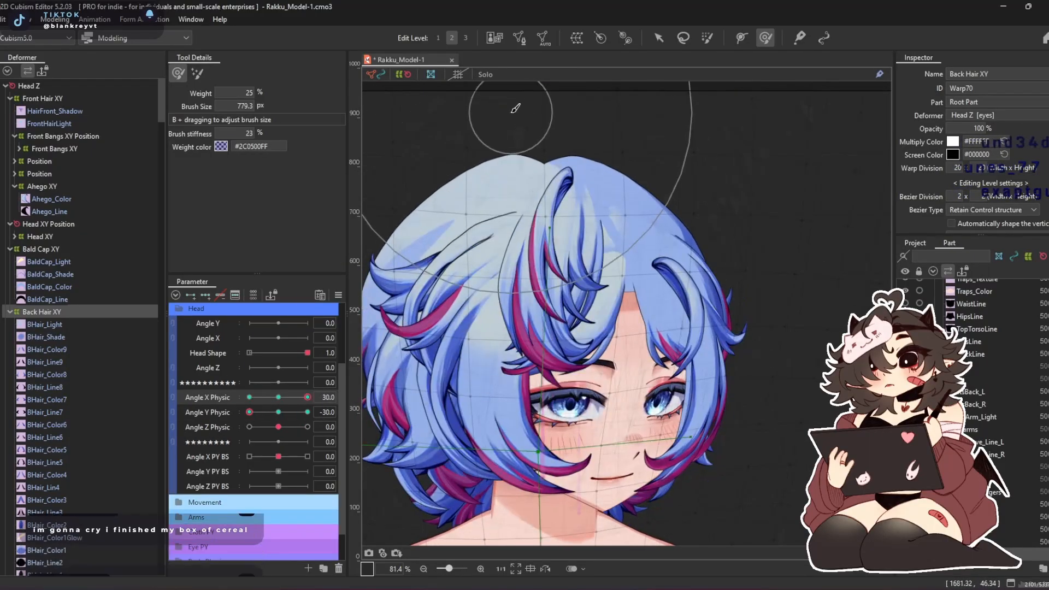
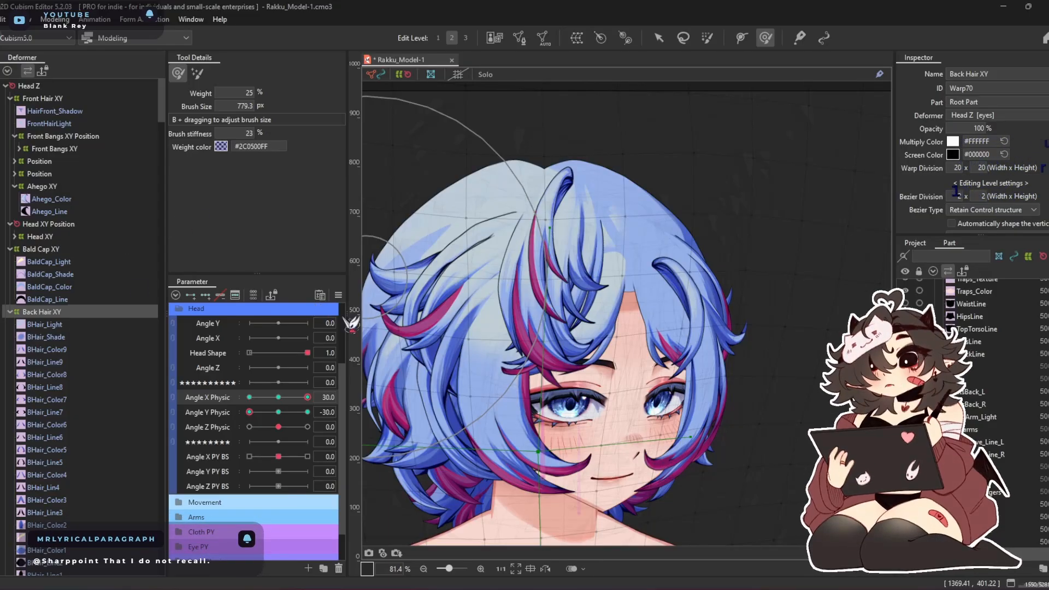
Synthesize corner keyforms for Front Bangs XY Position, then link Angle X Physic and Angle Y Physic and set both to -30
left_click(68, 140)
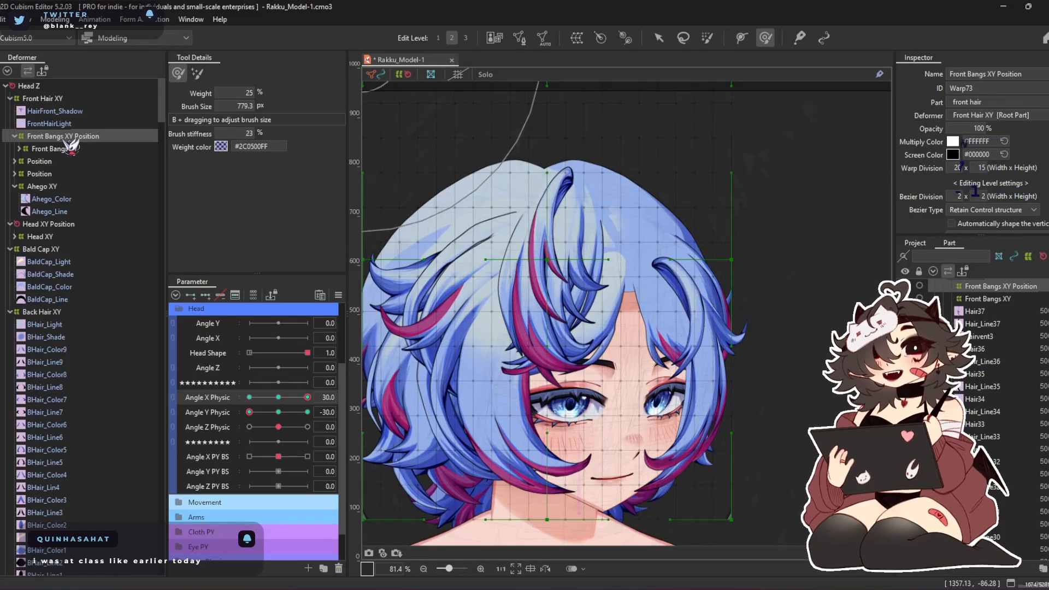
left_click(658, 37)
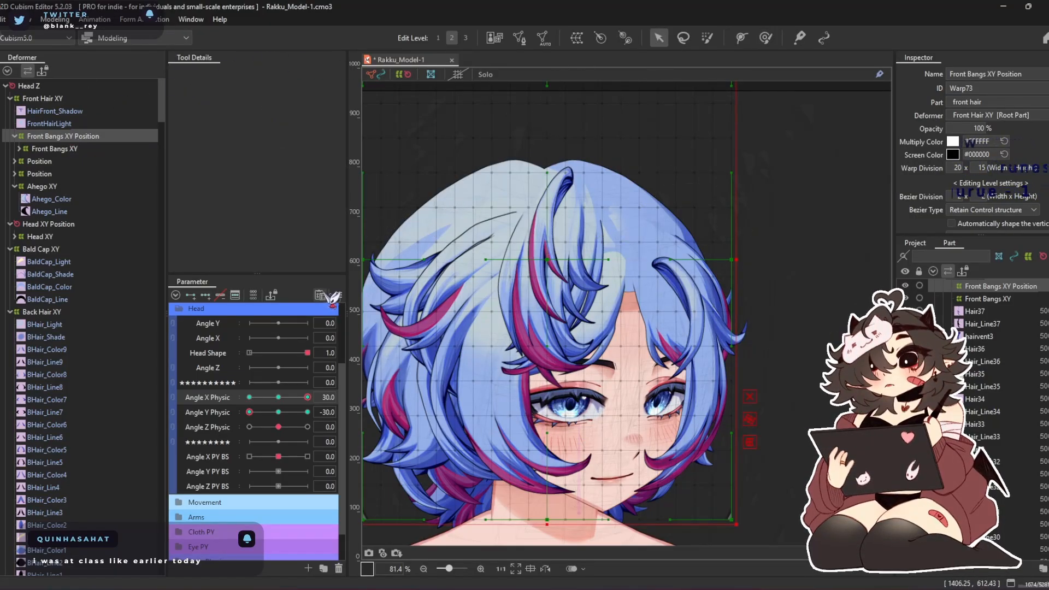
left_click(334, 296)
left_click(408, 369)
left_click(552, 402)
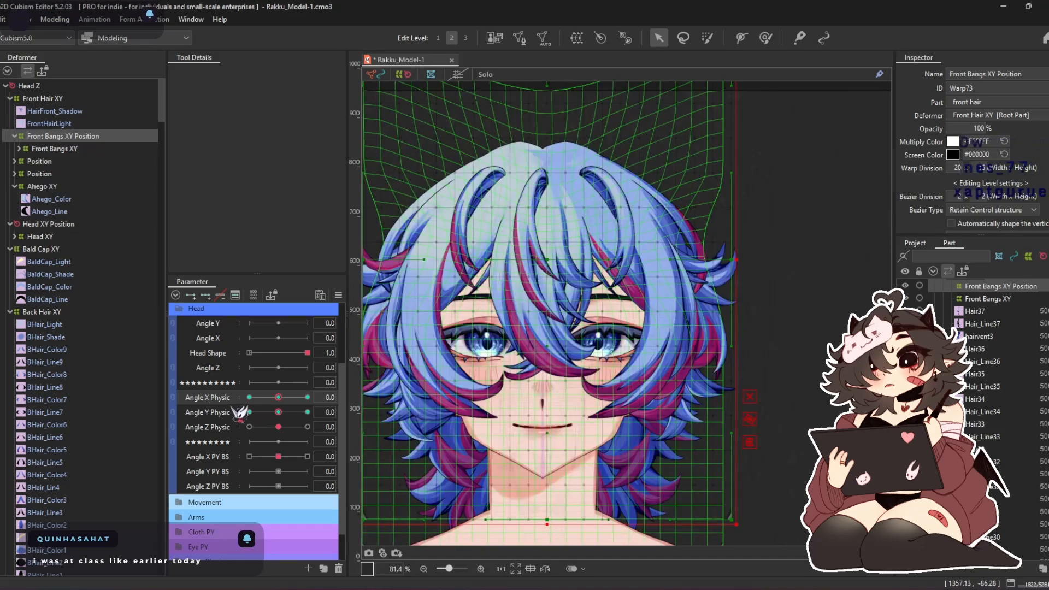
left_click(181, 404)
left_click(249, 438)
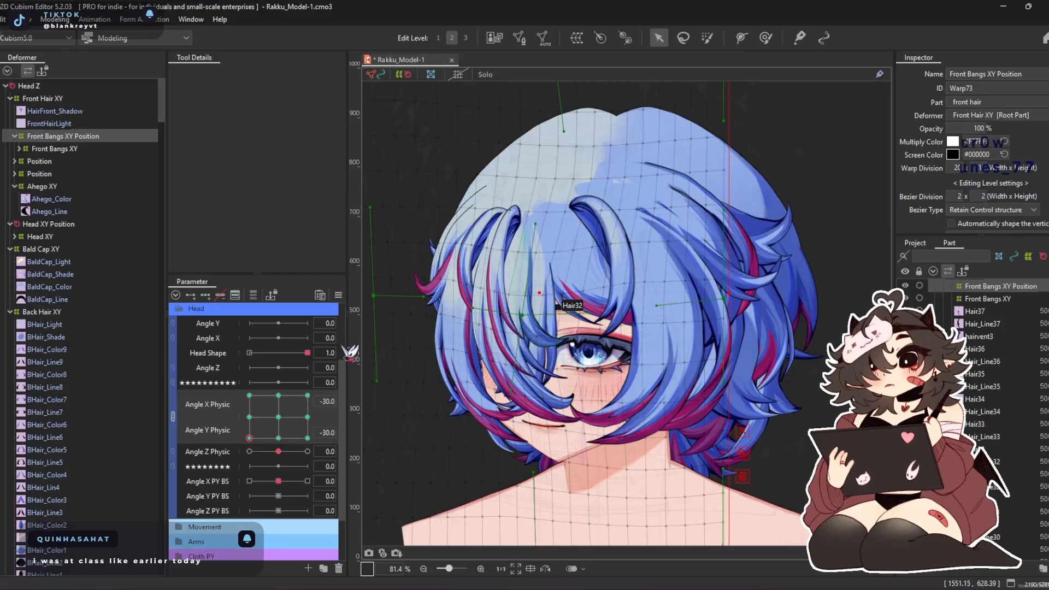
Push the central bangs sideways toward the near side at Angle X and Y Physic -30 with a deform brush of about 836 px
left_click(765, 38)
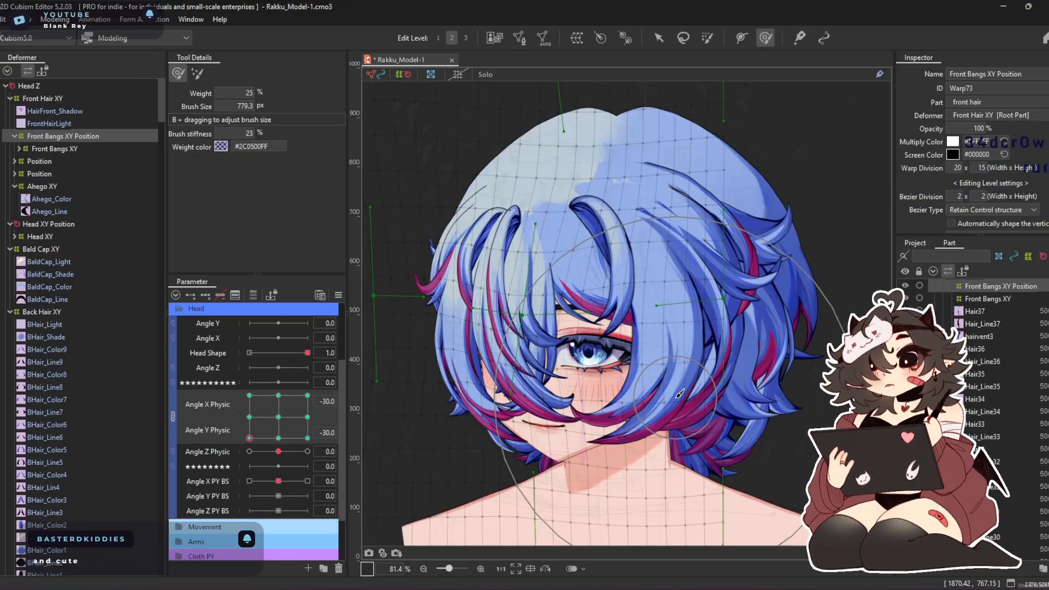
key("b")
left_click_drag(604, 362, 619, 362)
left_click_drag(579, 421, 607, 387)
mouse_move(582, 458)
left_mouse_down()
mouse_move(619, 423)
mouse_move(632, 391)
left_mouse_up()
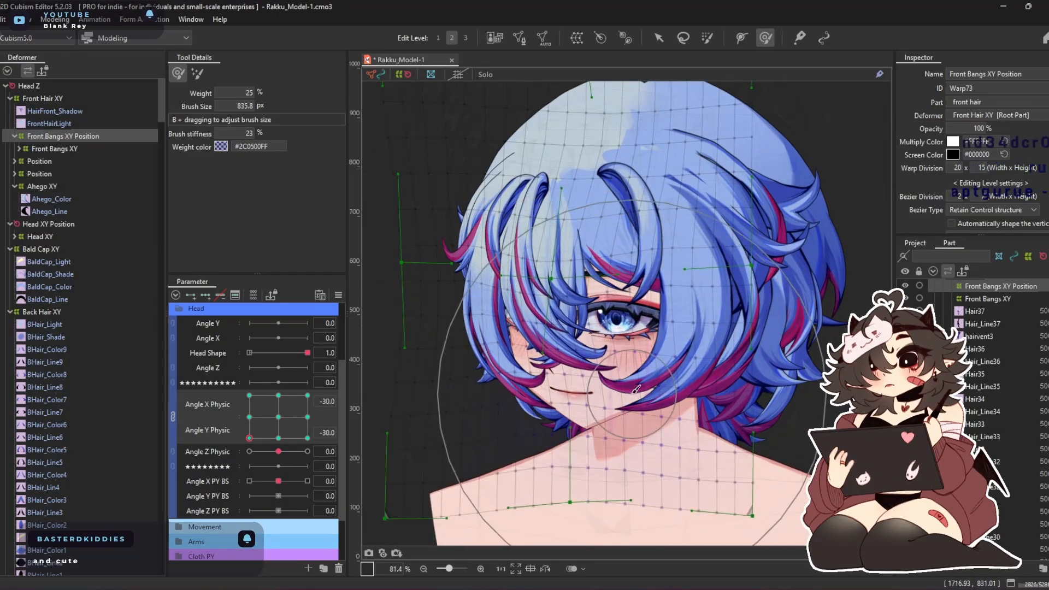
left_click_drag(557, 153, 600, 153)
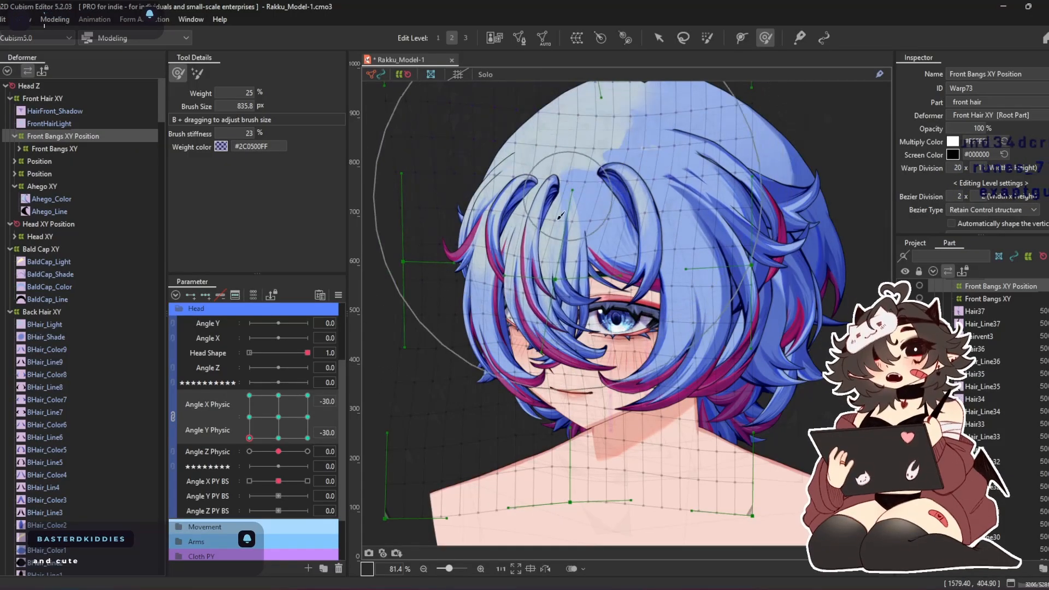
Tuck both sides of the front bangs inward at Angle X and Y Physic -30 with deform brushes of about 836 and 605 px
left_click_drag(458, 277, 473, 277)
left_click_drag(537, 401, 533, 384)
left_click_drag(577, 338, 566, 334)
left_click_drag(789, 276, 761, 275)
left_click_drag(599, 326, 591, 328)
left_click_drag(451, 239, 454, 263)
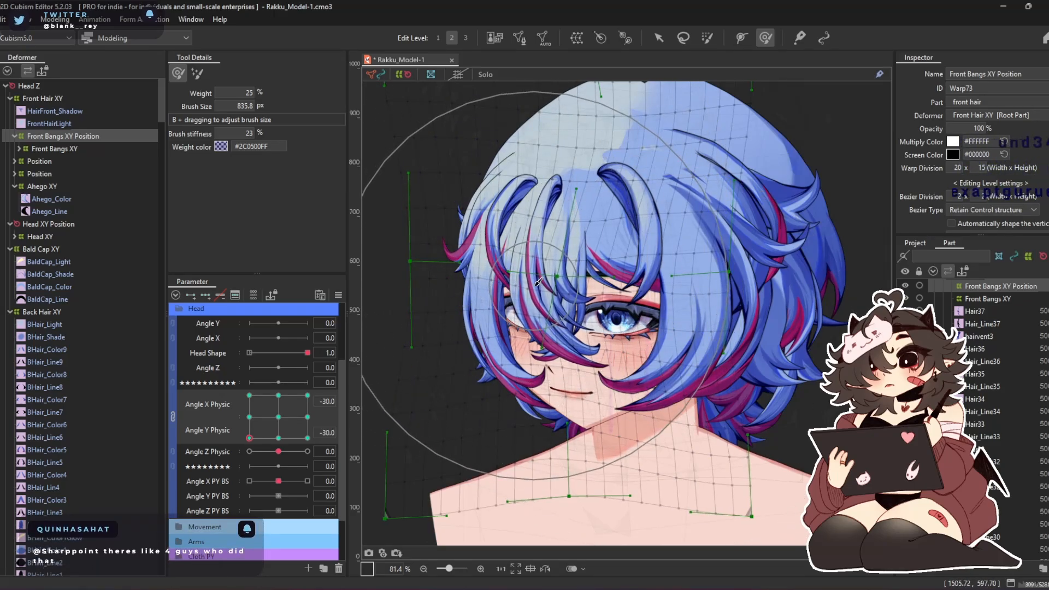
key("b")
left_click_drag(515, 353, 464, 345)
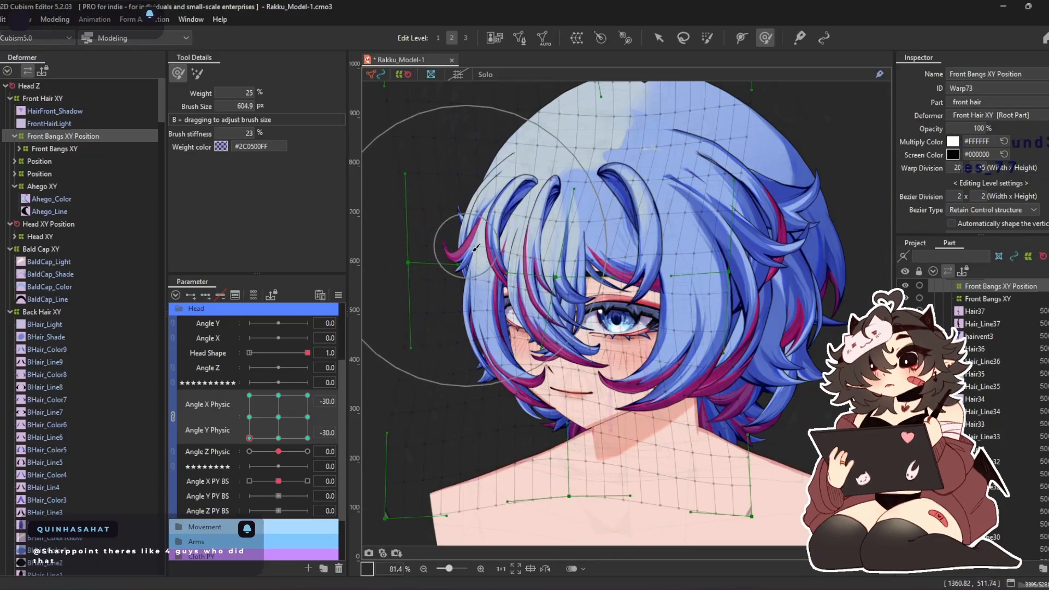
Check the front bangs at the 30 and -30 corner poses of Angle X and Y Physic and at the neutral pose
left_click_drag(280, 433, 215, 387)
mouse_move(522, 158)
left_mouse_down()
mouse_move(524, 257)
mouse_move(537, 280)
left_mouse_up()
key("b")
mouse_move(503, 197)
left_mouse_down()
mouse_move(475, 240)
mouse_move(493, 232)
mouse_move(497, 290)
mouse_move(583, 215)
left_mouse_up()
left_click_drag(249, 398, 309, 382)
left_click_drag(790, 182, 794, 240)
left_click_drag(289, 406, 307, 438)
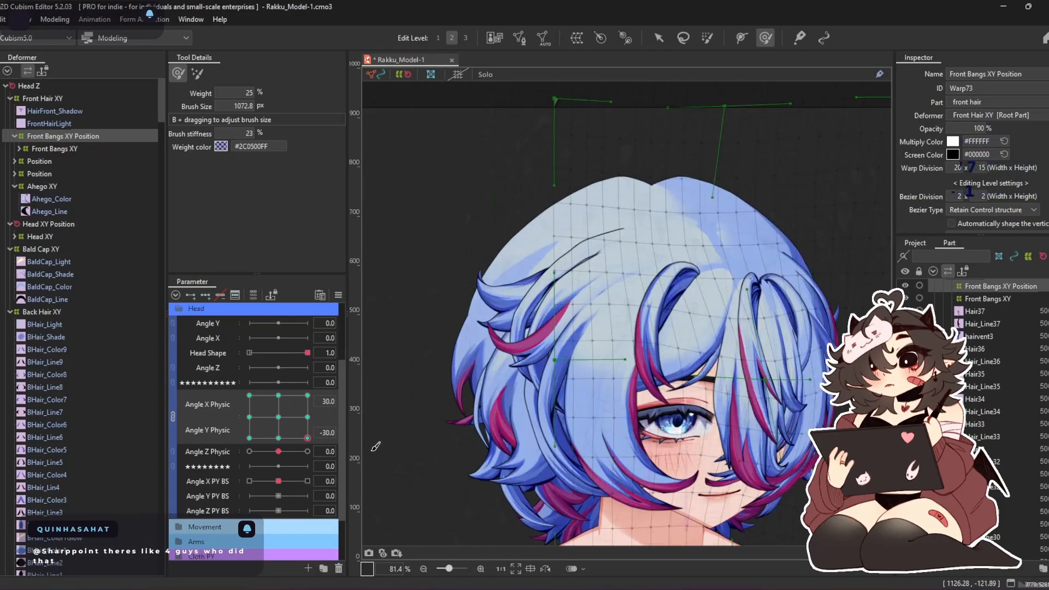
left_click_drag(297, 506, 314, 372)
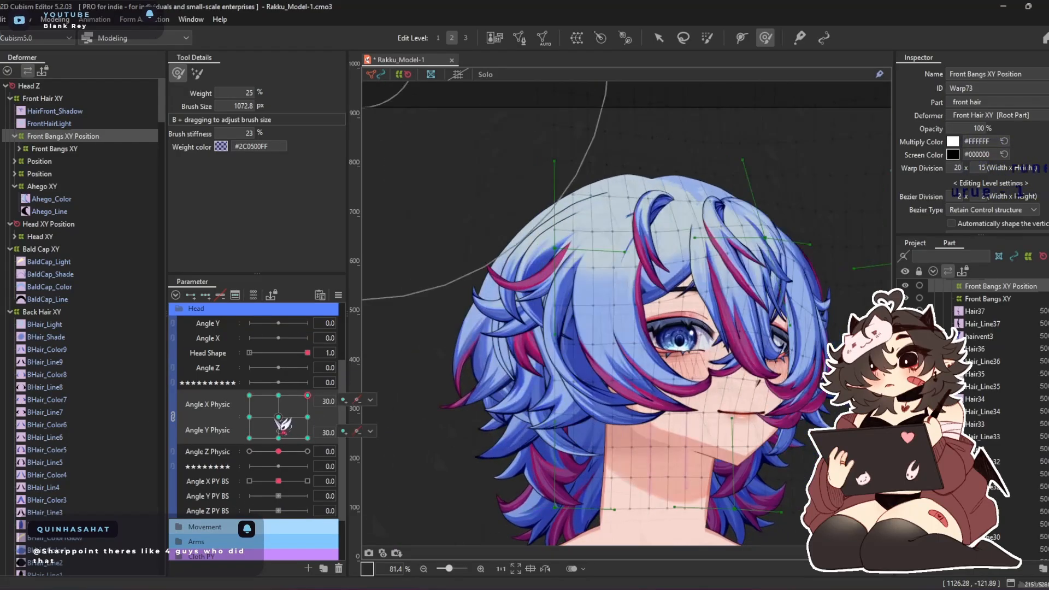
left_click(279, 418)
left_click_drag(655, 306, 542, 283)
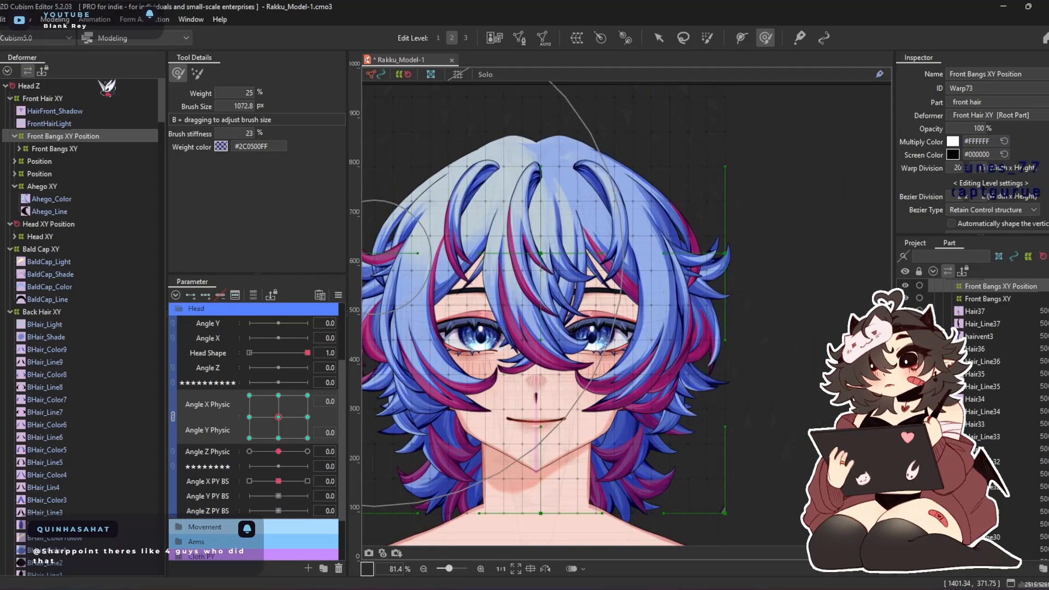
Smooth the front bangs warp at Angle X Physic -30, Angle Y Physic 30 with the smoothing brush at weight 8
left_click(200, 78)
left_click_drag(295, 433, 152, 331)
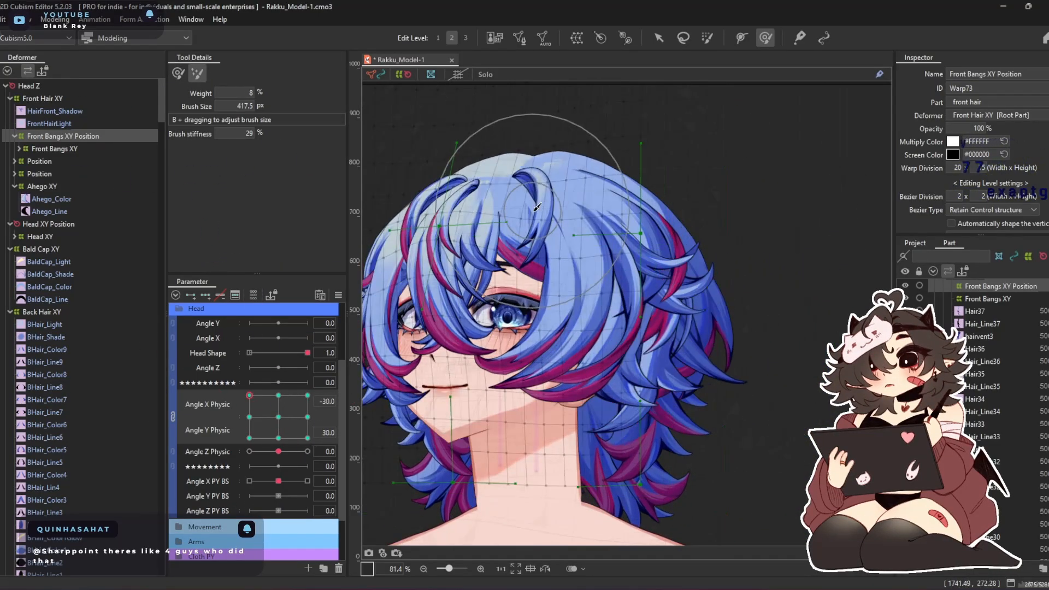
left_click_drag(519, 210, 580, 229)
left_click_drag(627, 307, 631, 307)
left_click_drag(502, 252, 448, 272)
mouse_move(449, 309)
left_mouse_down()
mouse_move(464, 236)
mouse_move(482, 221)
left_mouse_up()
Reshape the far-side bangs at Angle X Physic -30, Angle Y Physic 30 with deform brushes of about 603 and 469 px
left_click(179, 74)
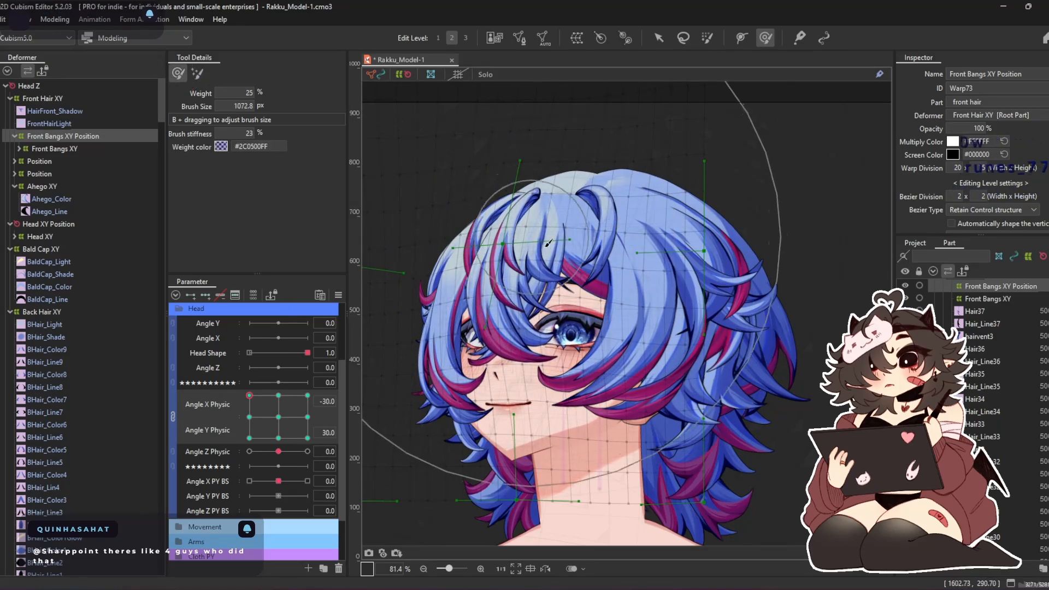
mouse_move(557, 238)
left_mouse_down()
mouse_move(580, 241)
mouse_move(552, 327)
mouse_move(551, 302)
left_mouse_up()
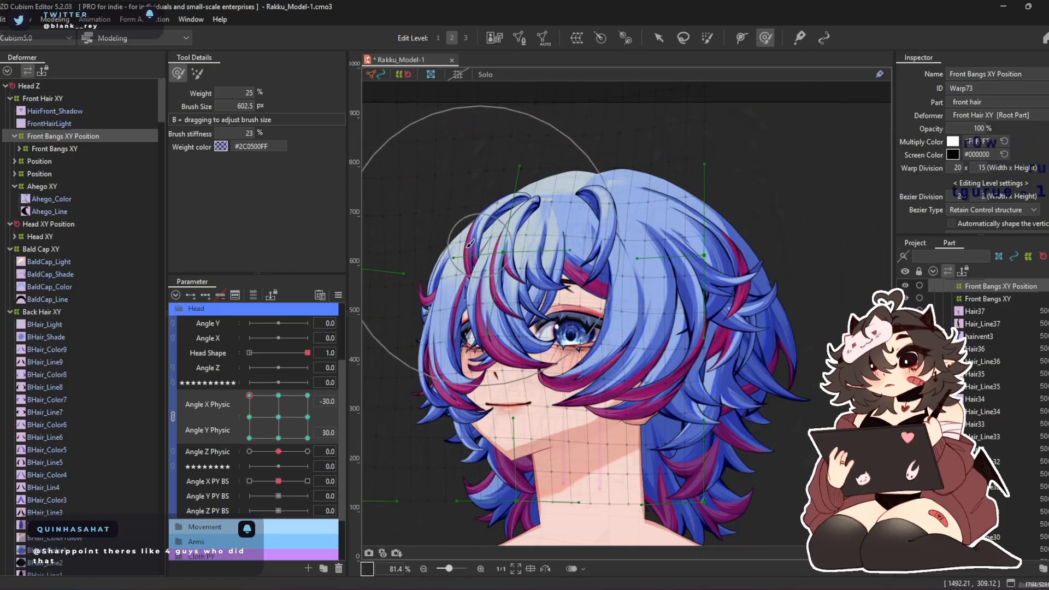
scroll(431, 253, "up", 2)
mouse_move(431, 257)
left_mouse_down()
mouse_move(479, 279)
mouse_move(425, 273)
mouse_move(448, 254)
left_mouse_up()
mouse_move(432, 344)
left_mouse_down()
mouse_move(480, 310)
mouse_move(458, 313)
left_mouse_up()
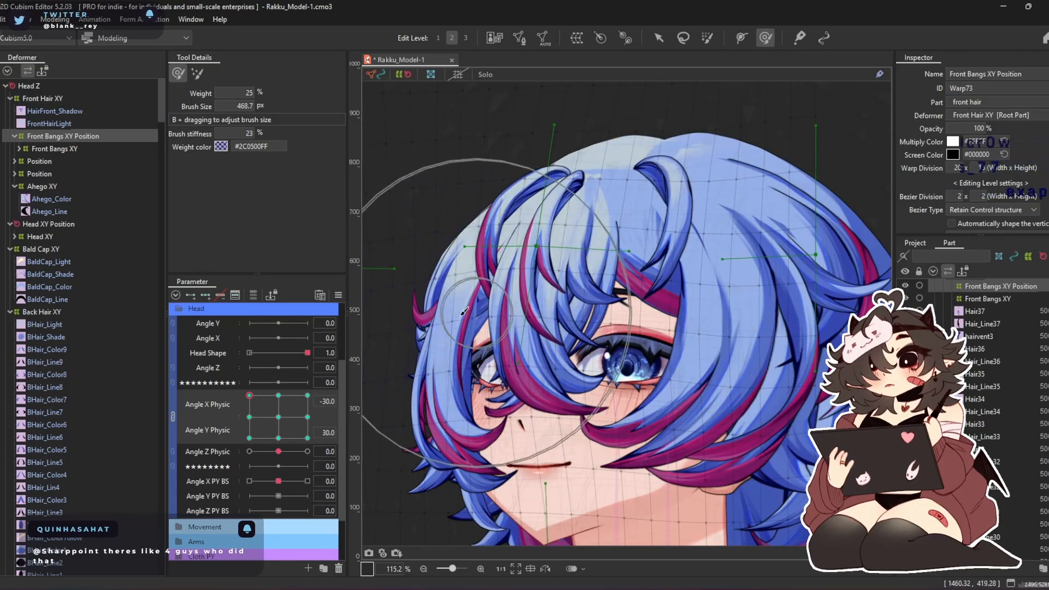
Push the far-side bangs inward at Angle X Physic -30, Angle Y Physic 0 with a deform brush of about 702 px
left_click(249, 416)
scroll(436, 284, "down", 2)
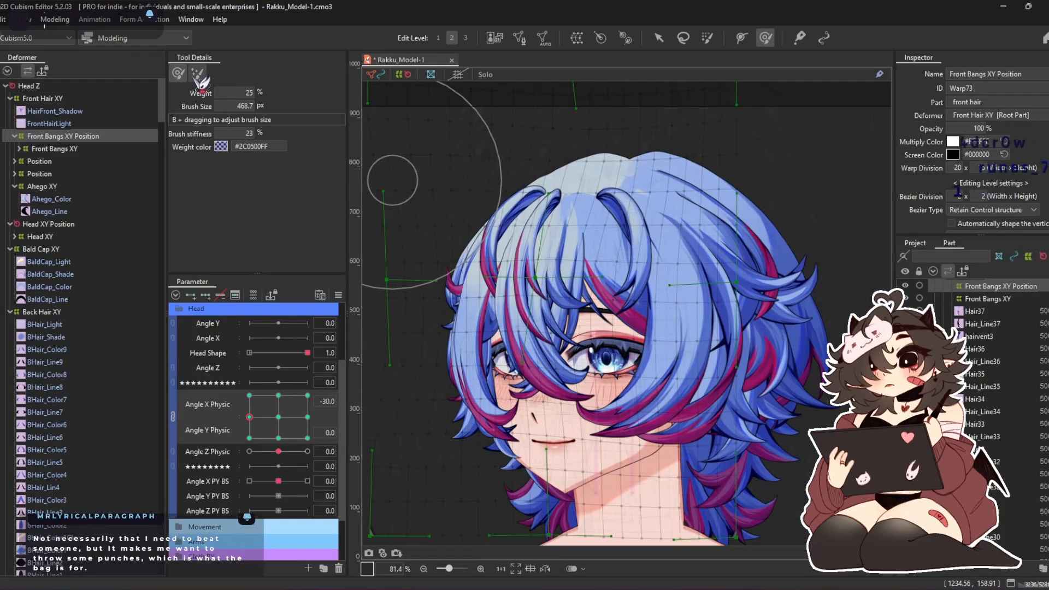
scroll(482, 146, "down", 2)
left_click_drag(483, 145, 518, 262)
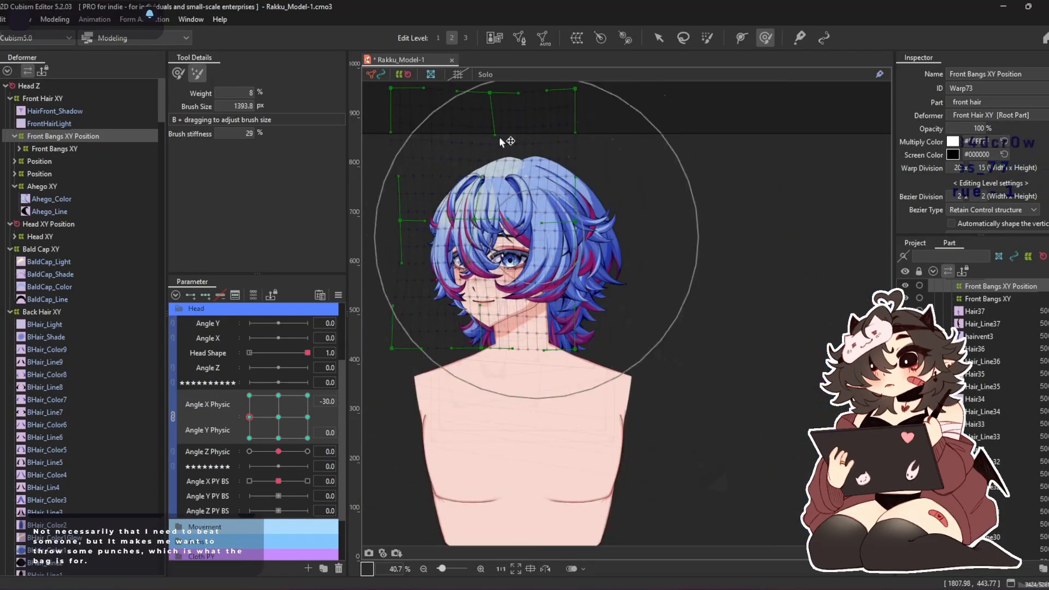
scroll(460, 290, "up", 2)
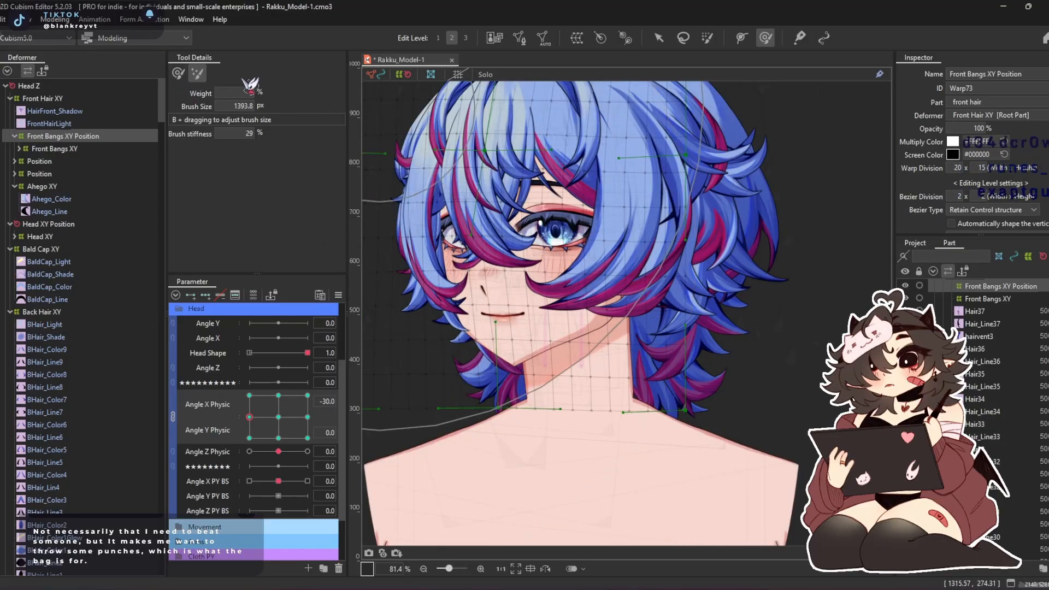
mouse_move(374, 210)
left_mouse_down()
mouse_move(436, 240)
mouse_move(407, 219)
left_mouse_up()
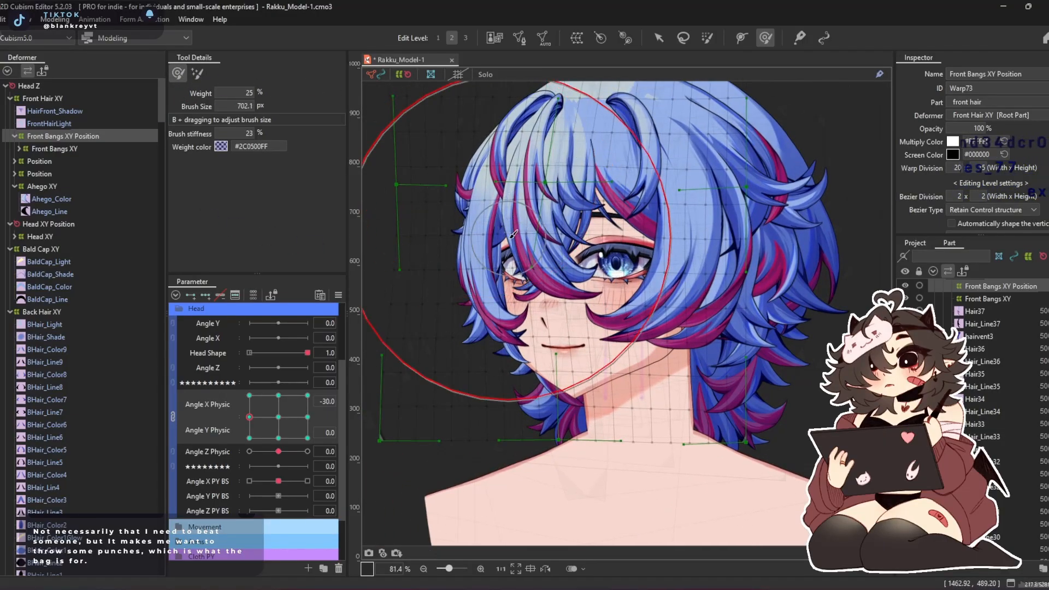
mouse_move(386, 178)
left_mouse_down()
mouse_move(423, 206)
mouse_move(451, 321)
mouse_move(480, 327)
left_mouse_up()
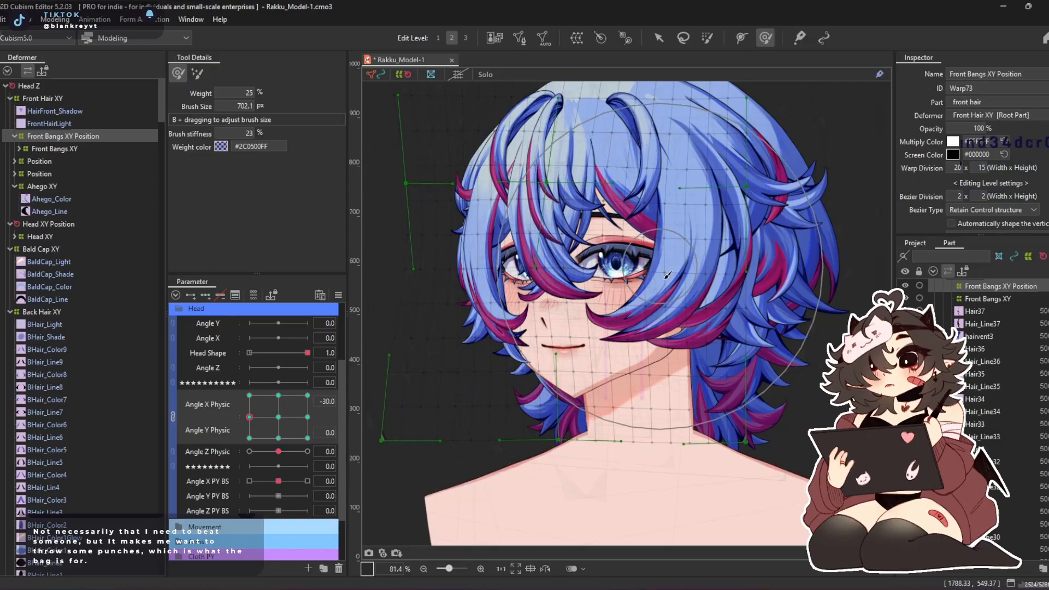
left_click_drag(662, 303, 667, 325)
left_click_drag(427, 318, 433, 319)
mouse_move(433, 175)
left_mouse_down()
mouse_move(502, 381)
mouse_move(445, 187)
left_mouse_up()
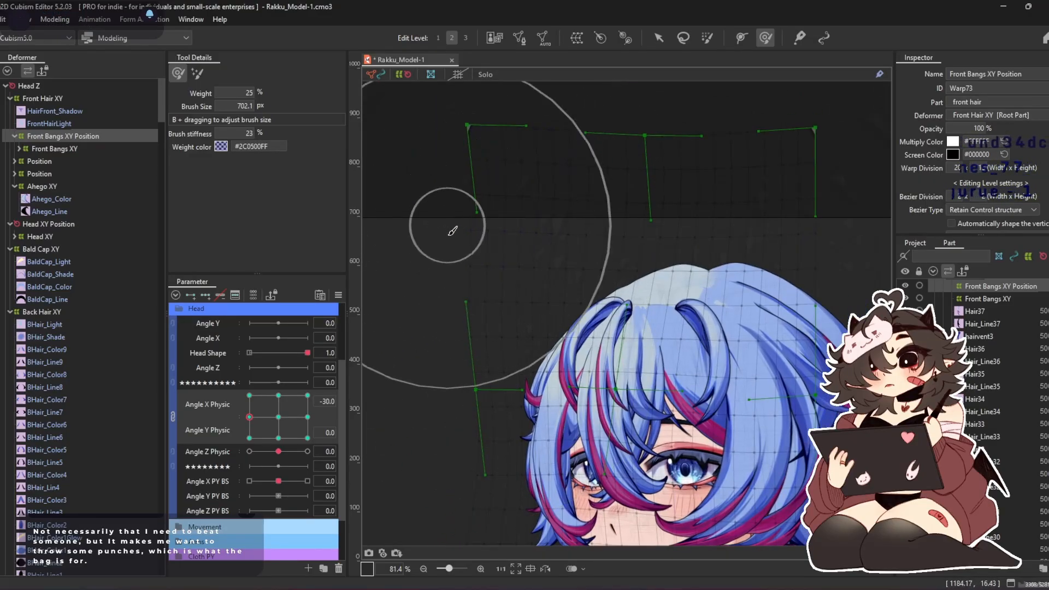
Set the front bangs warp's Bezier type to Smooth All and reposition the control points along its far-side edge and at its top centre
left_click(658, 39)
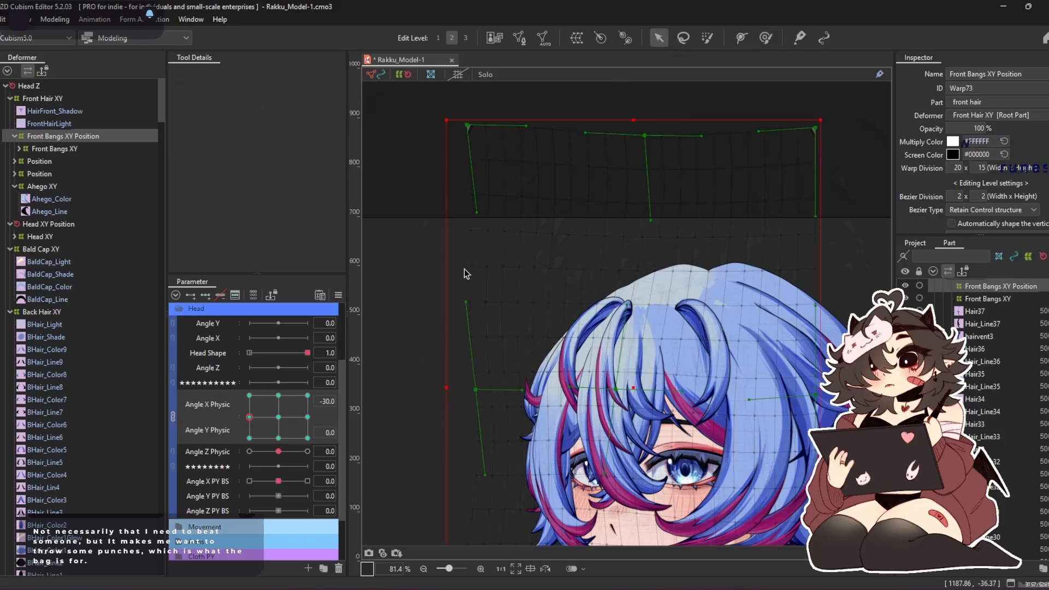
left_click(978, 211)
left_click(1005, 257)
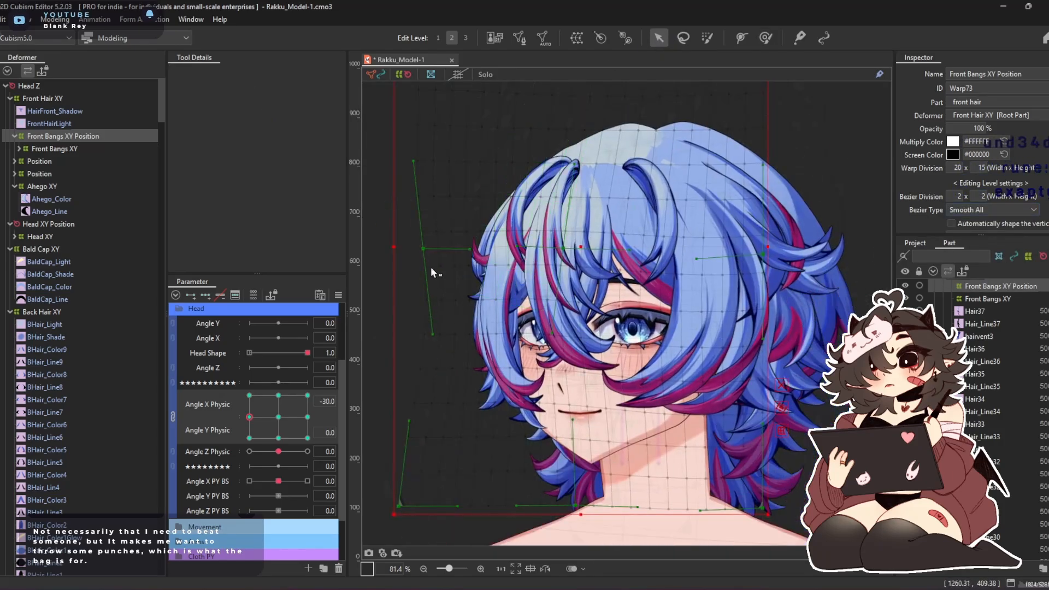
left_click_drag(425, 251, 429, 252)
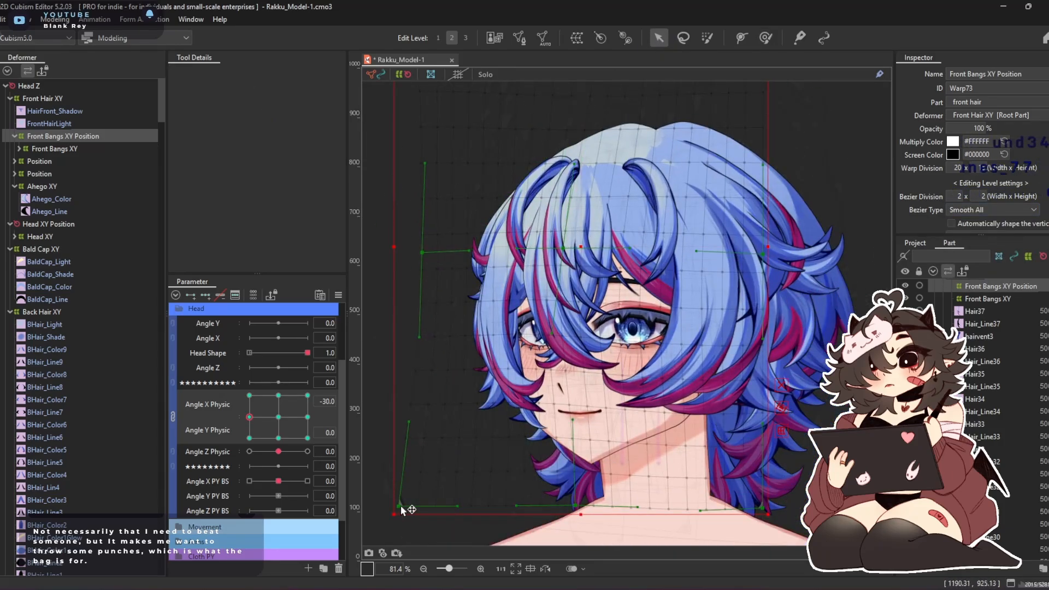
left_click_drag(414, 512, 439, 506)
left_click_drag(425, 113, 430, 296)
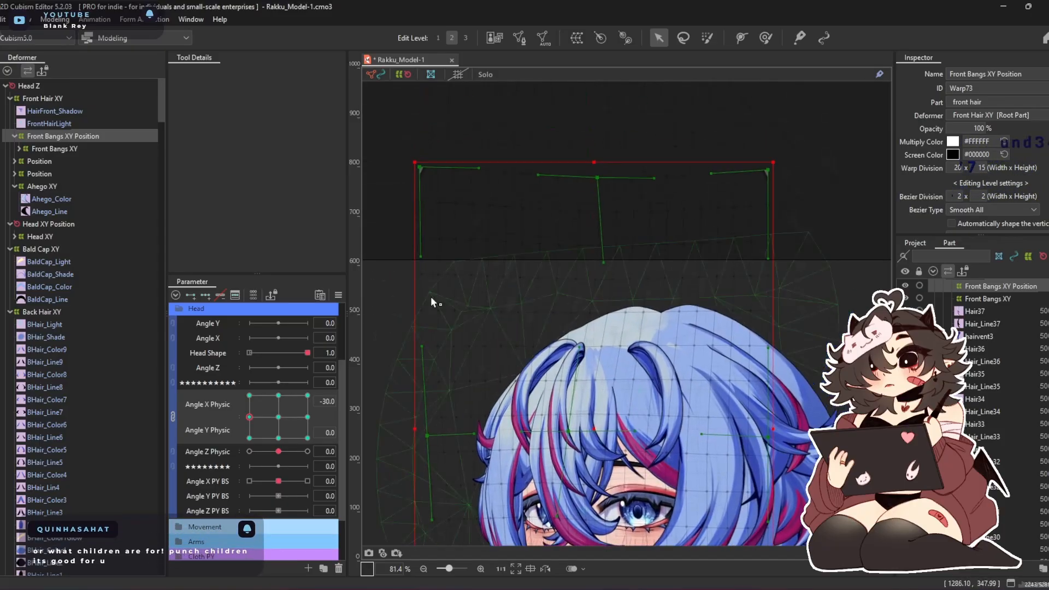
left_click_drag(597, 178, 602, 175)
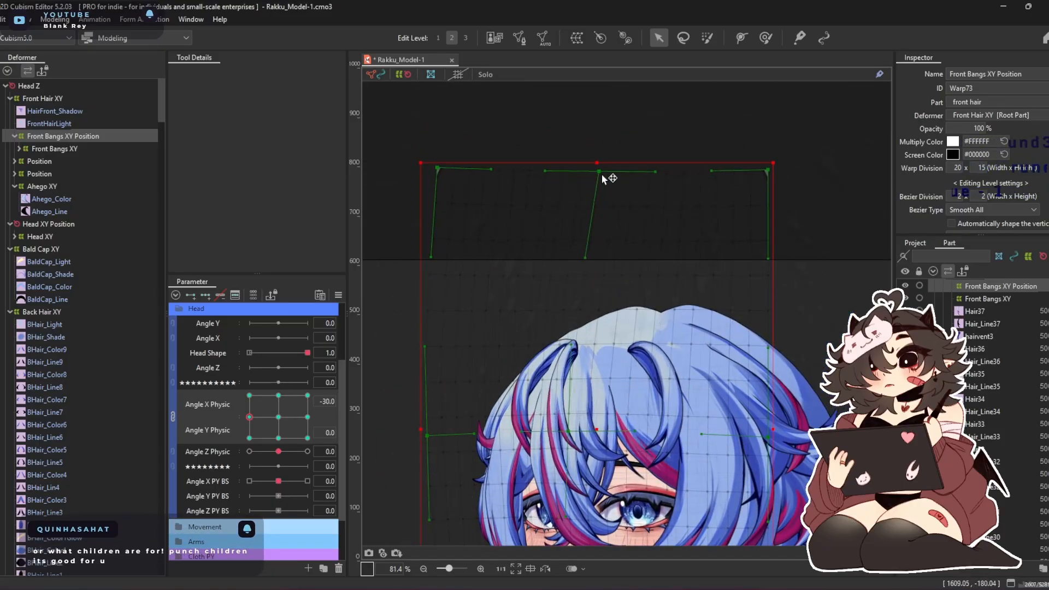
Adjust the warp's centre control point and tilt its upper handle to curve the middle bangs toward the near side
scroll(605, 327, "up", 4)
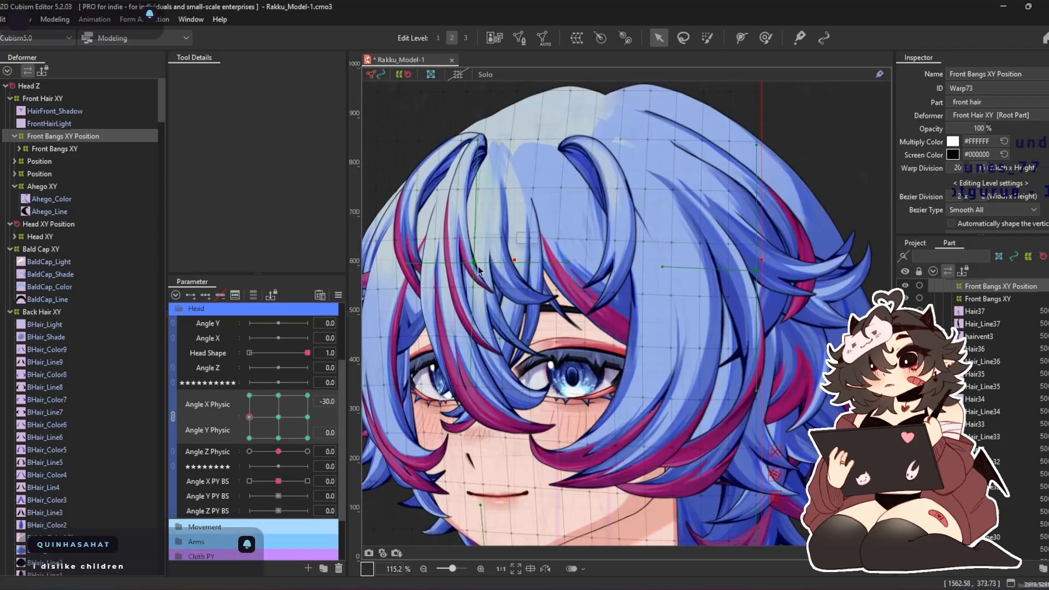
left_click_drag(462, 384, 477, 388)
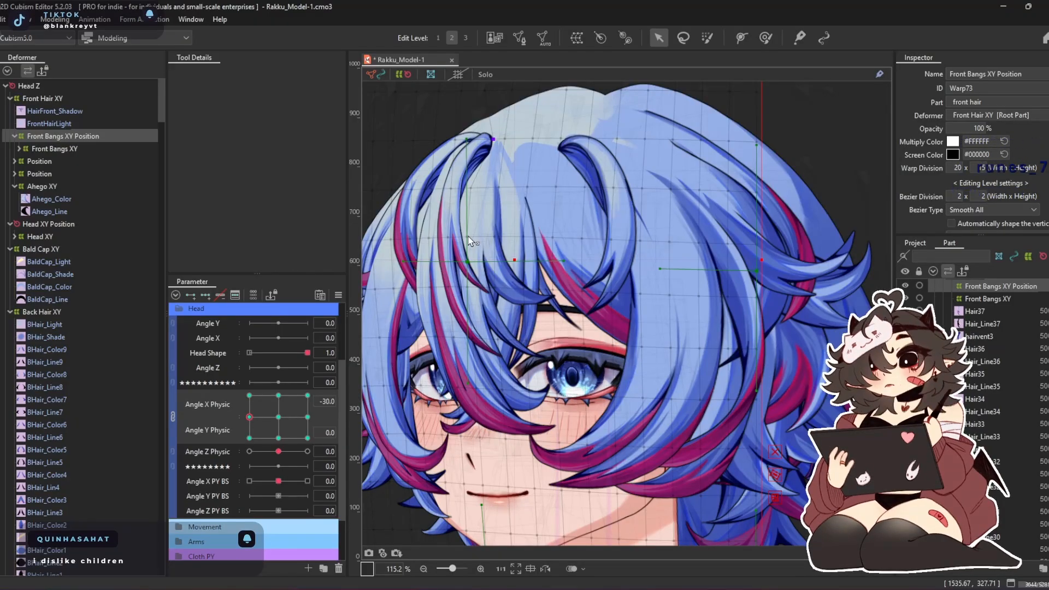
left_click_drag(466, 389, 482, 326)
left_click_drag(544, 135, 545, 239)
left_click_drag(481, 191, 516, 192)
scroll(515, 197, "down", 5)
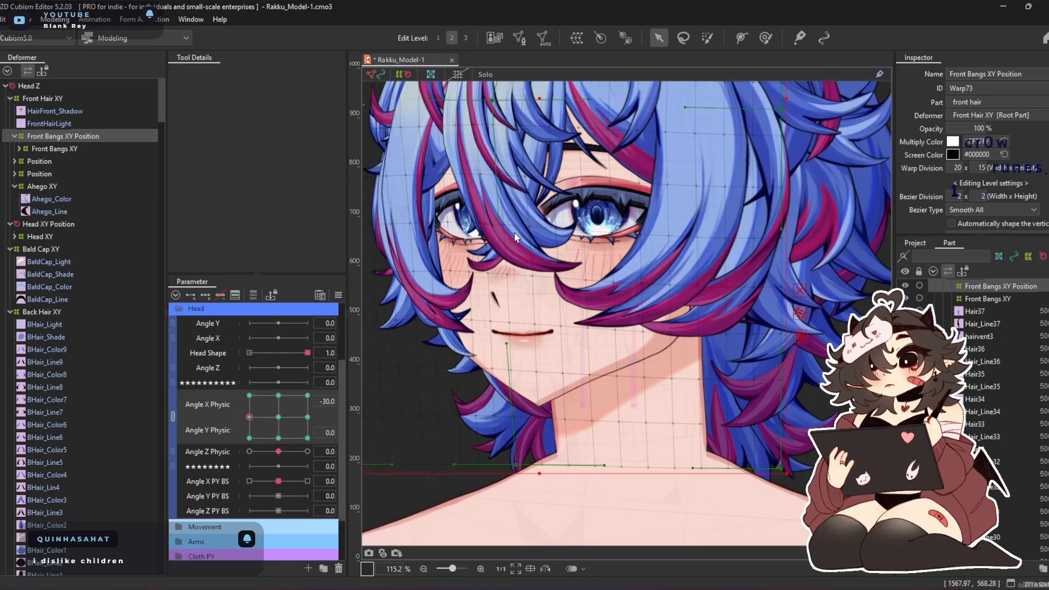
scroll(555, 381, "up", 3)
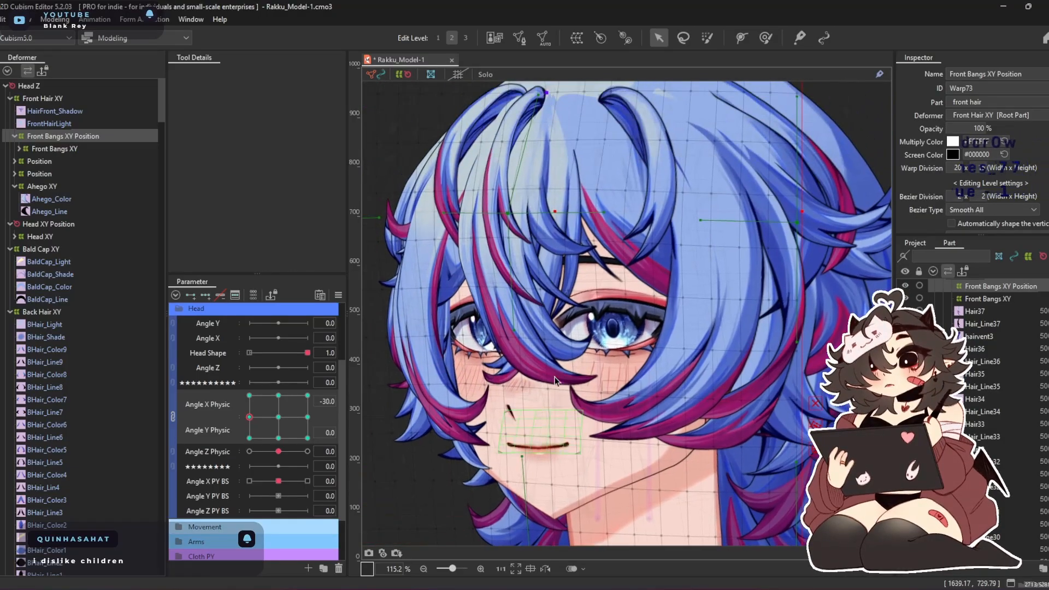
Adjust the side handles of the front bangs warp's centre control point at Angle X Physic -30, Angle Y Physic 0
left_click_drag(444, 213, 465, 220)
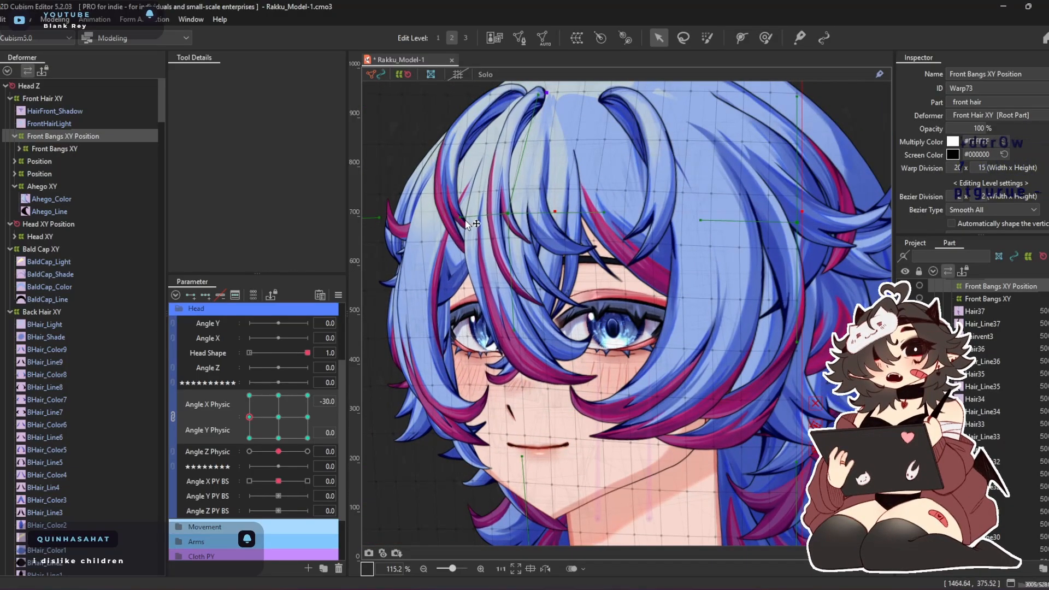
left_click_drag(604, 214, 631, 223)
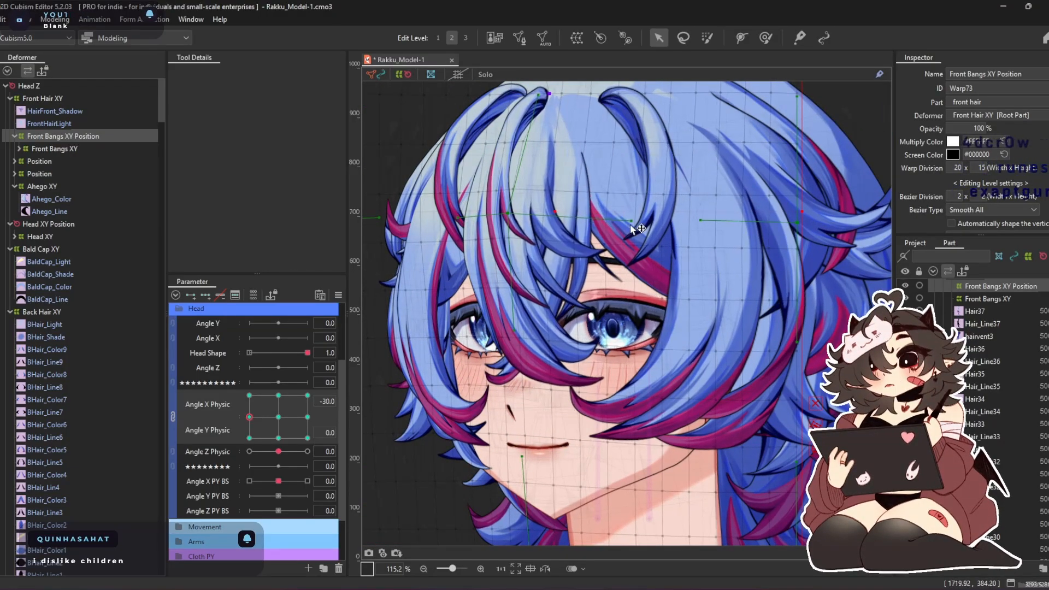
scroll(552, 443, "down", 4)
left_click_drag(501, 422, 520, 419)
left_click_drag(531, 265, 545, 412)
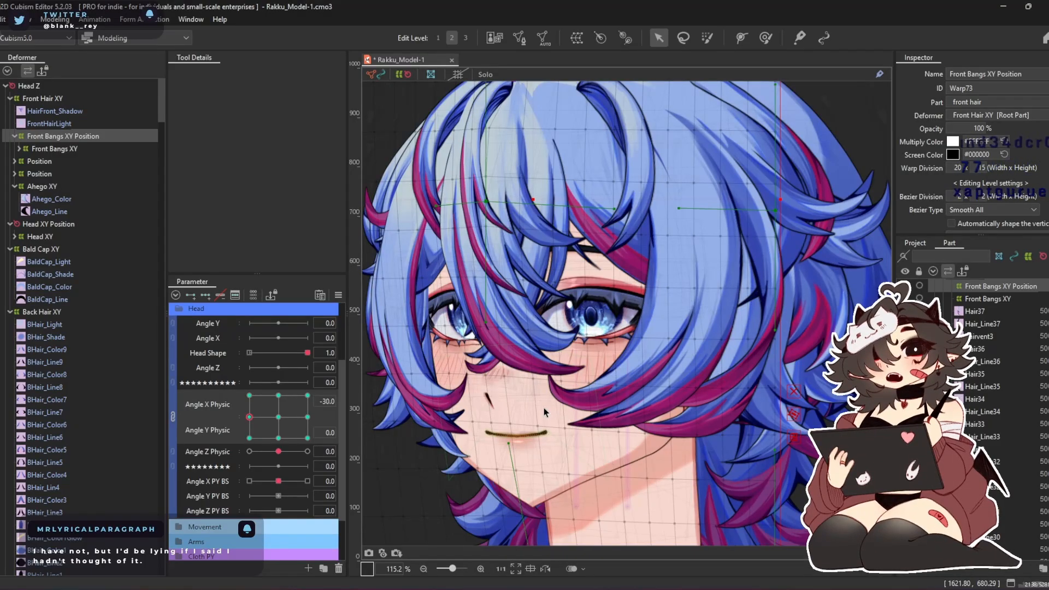
Move the warp's top centre control point toward the near side and slightly down
left_click_drag(558, 132, 526, 288)
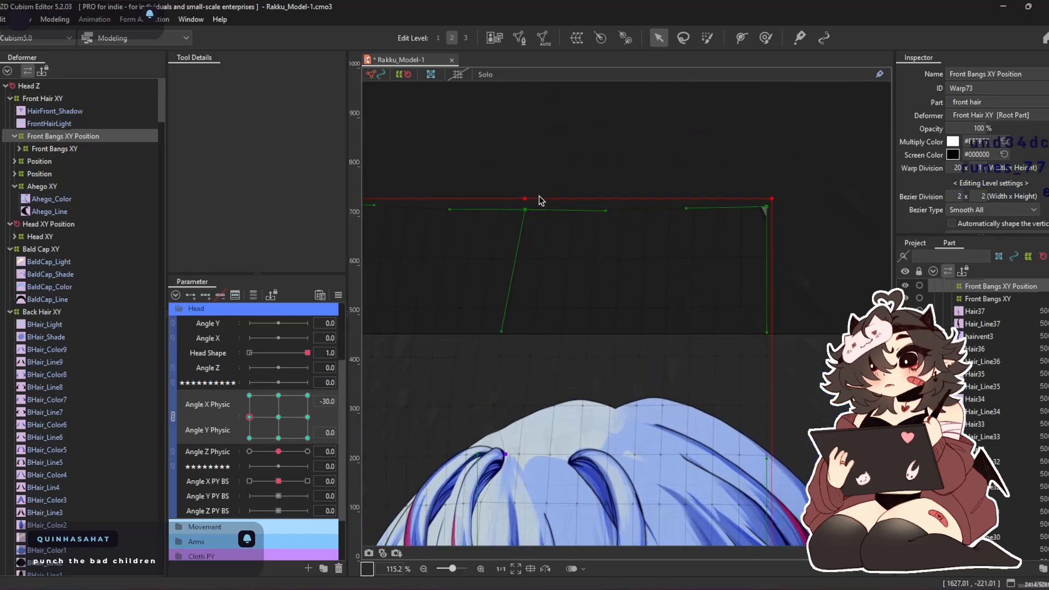
left_click_drag(537, 214, 559, 219)
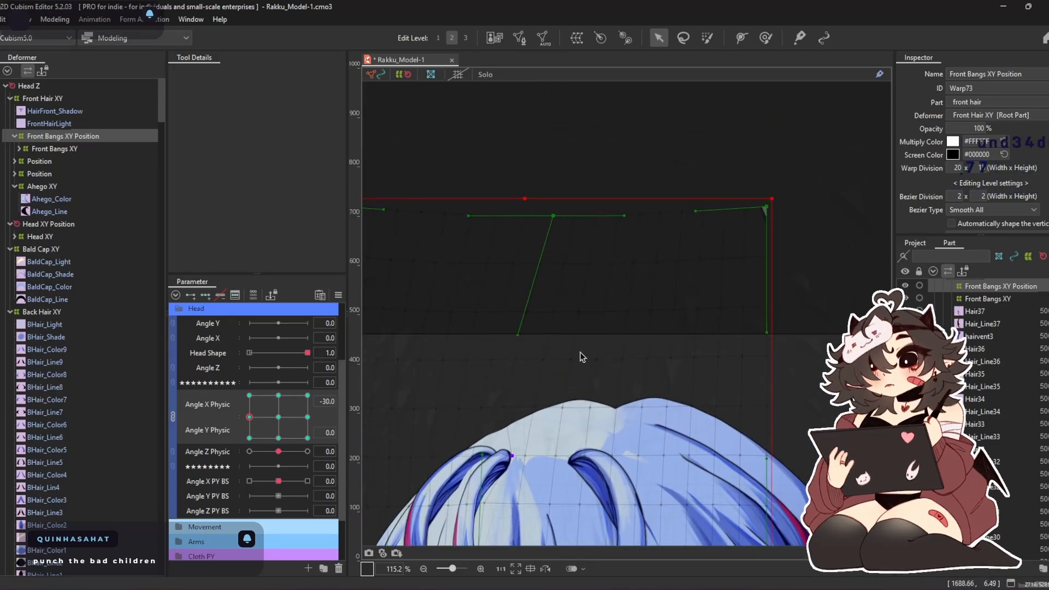
left_click_drag(566, 441, 579, 252)
scroll(589, 298, "down", 5)
scroll(563, 347, "up", 7)
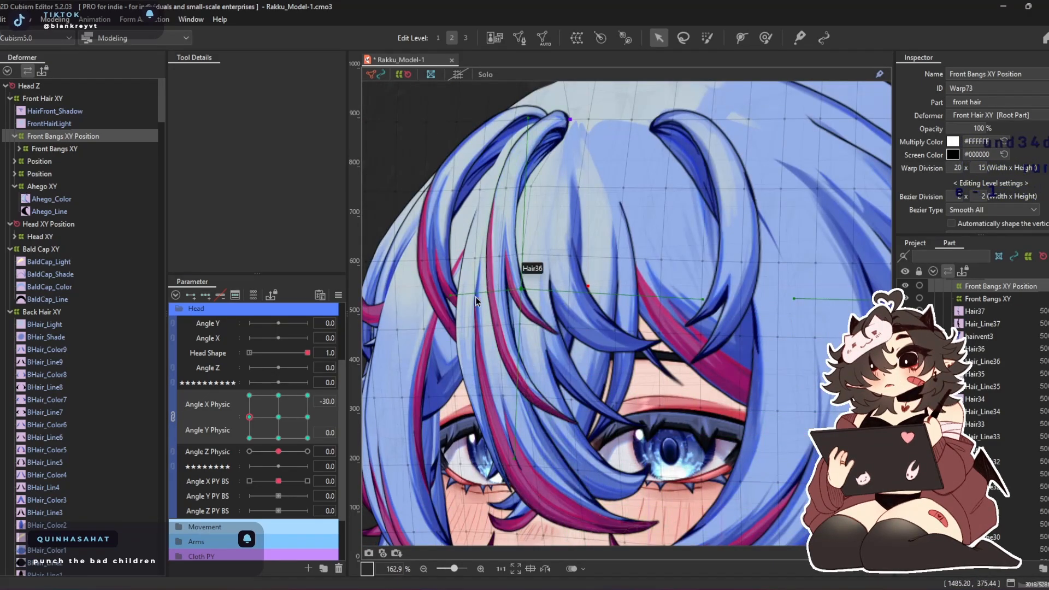
Fine-tune the warp's centre control point and near-side handle, and extend the near-side edge's handle farther inward
left_click_drag(521, 292, 528, 298)
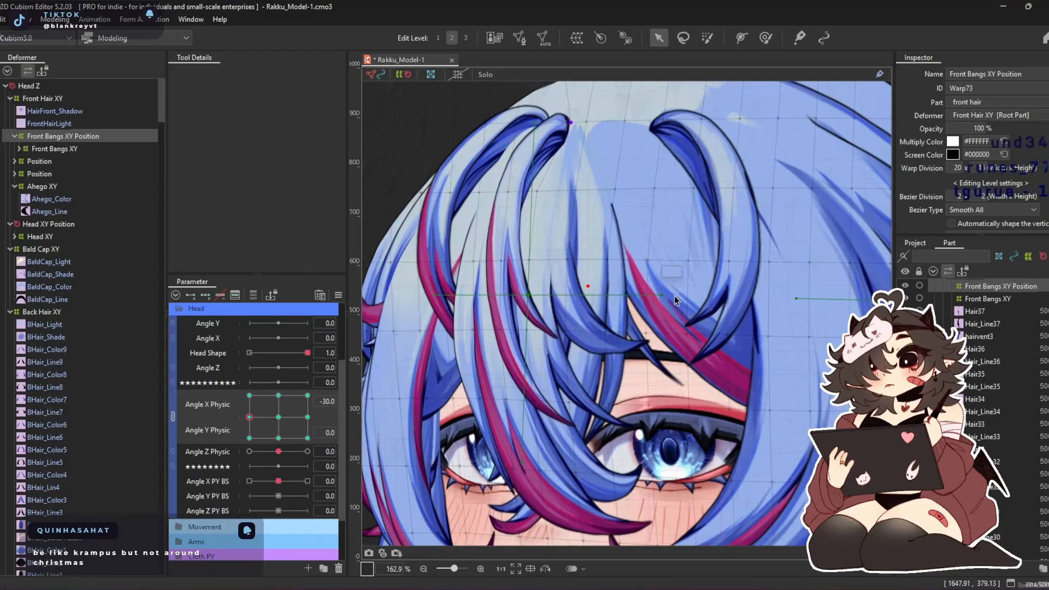
left_click_drag(663, 296, 654, 275)
scroll(686, 296, "down", 2)
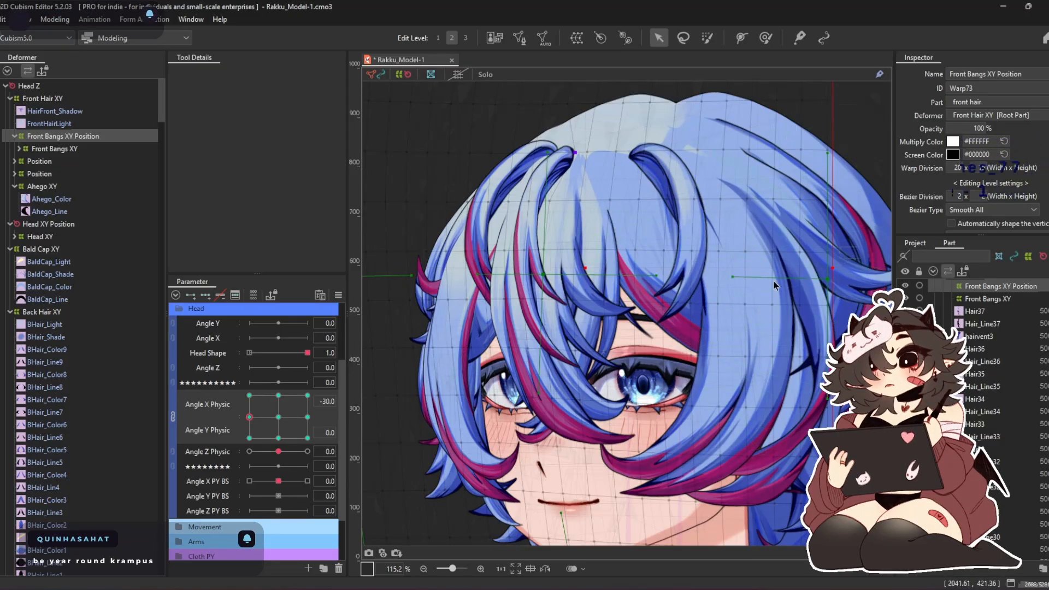
left_click_drag(730, 278, 711, 282)
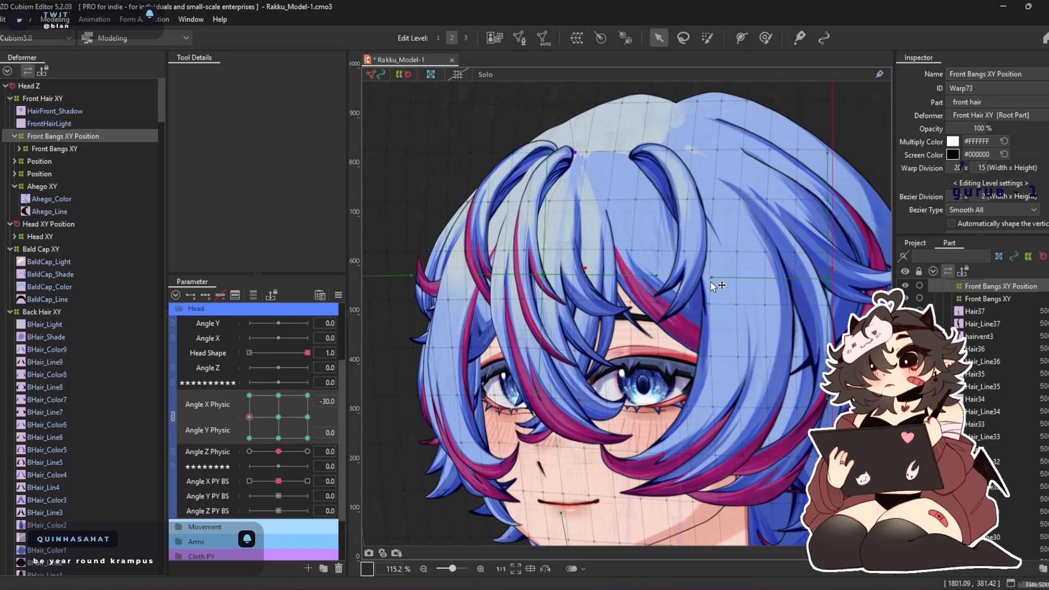
Refine the near-side bangs at Angle X Physic -30 with a deform brush of about 748 px
key("b")
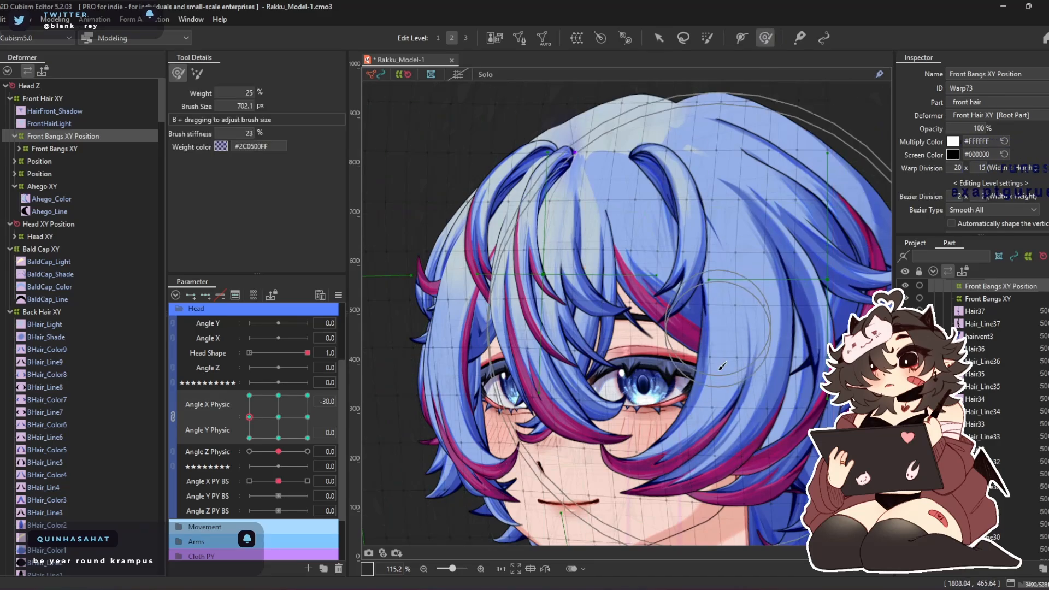
left_click_drag(712, 277, 630, 273)
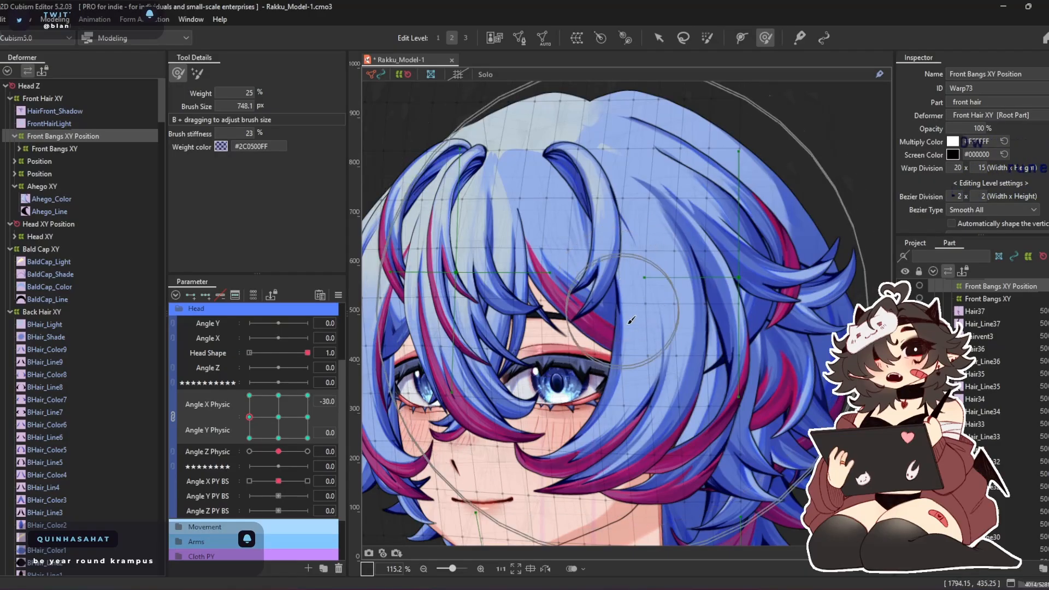
left_click_drag(615, 342, 618, 287)
left_click_drag(648, 234, 628, 235)
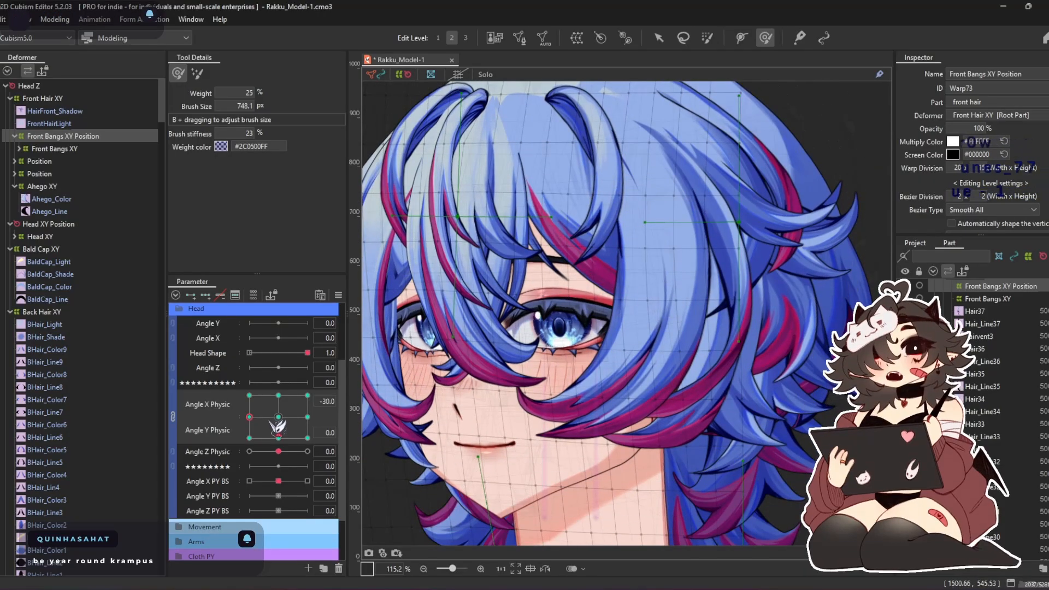
Unlink Angle X Physic from Angle Y Physic and mirror the bangs' -30 shape onto Angle X Physic 30
left_click(173, 415)
key("ctrl+m")
key("Return")
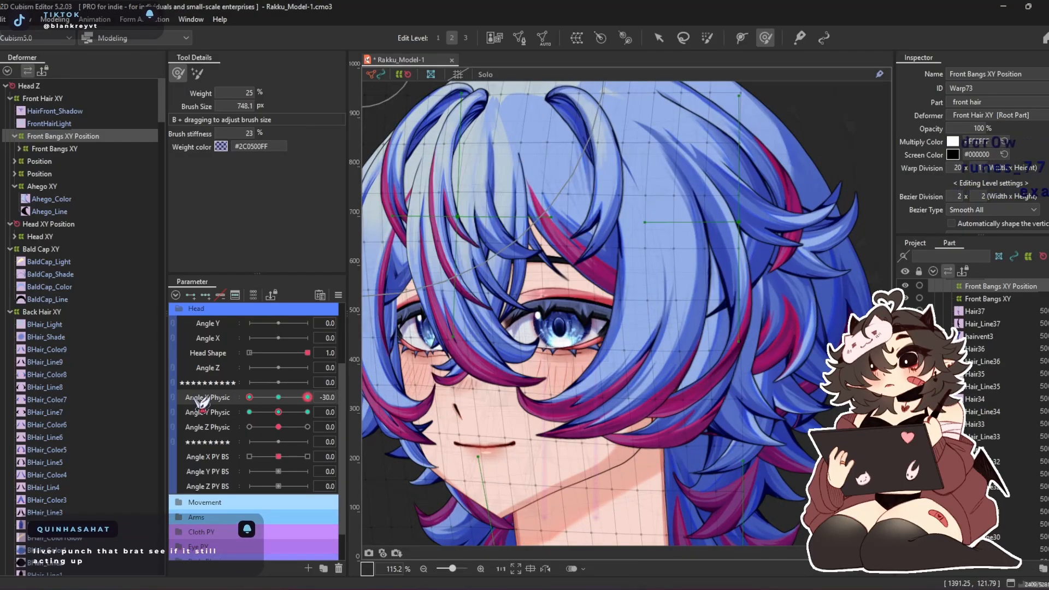
left_click_drag(249, 397, 351, 402)
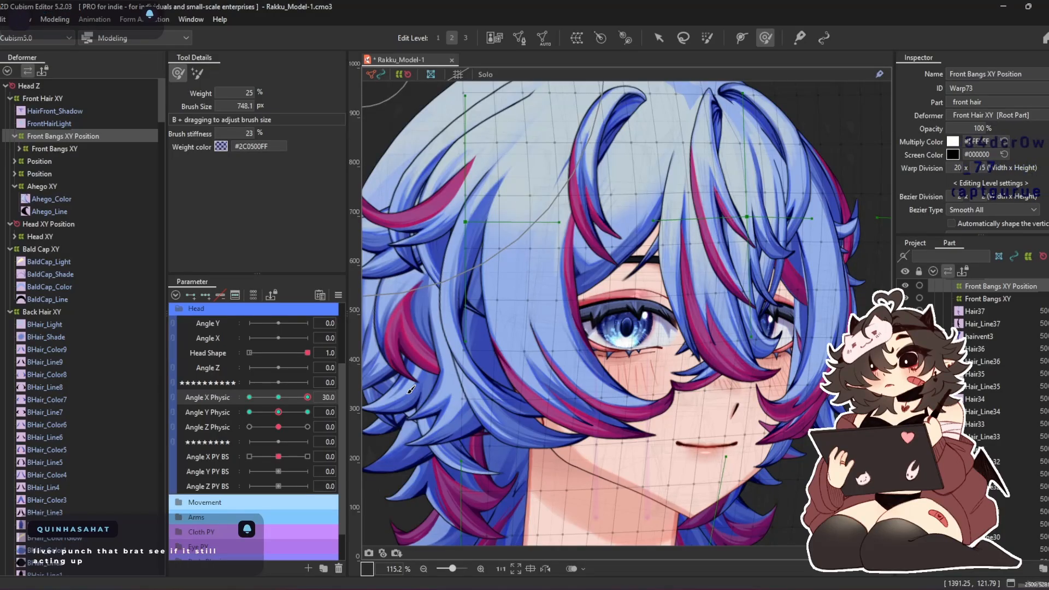
Nudge the far-side bangs at Angle X Physic 30 with a deform brush of about 556 px, checking against -30
left_click_drag(722, 237, 649, 268)
mouse_move(860, 417)
left_mouse_down()
mouse_move(692, 304)
mouse_move(671, 246)
mouse_move(672, 203)
left_mouse_up()
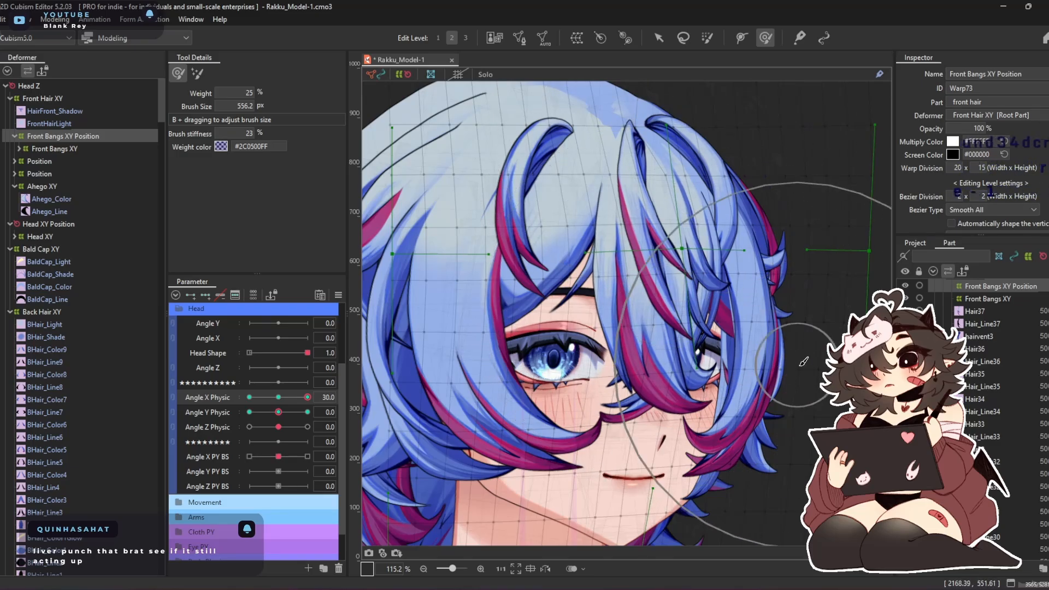
left_click_drag(307, 397, 214, 418)
left_click_drag(633, 266, 741, 262)
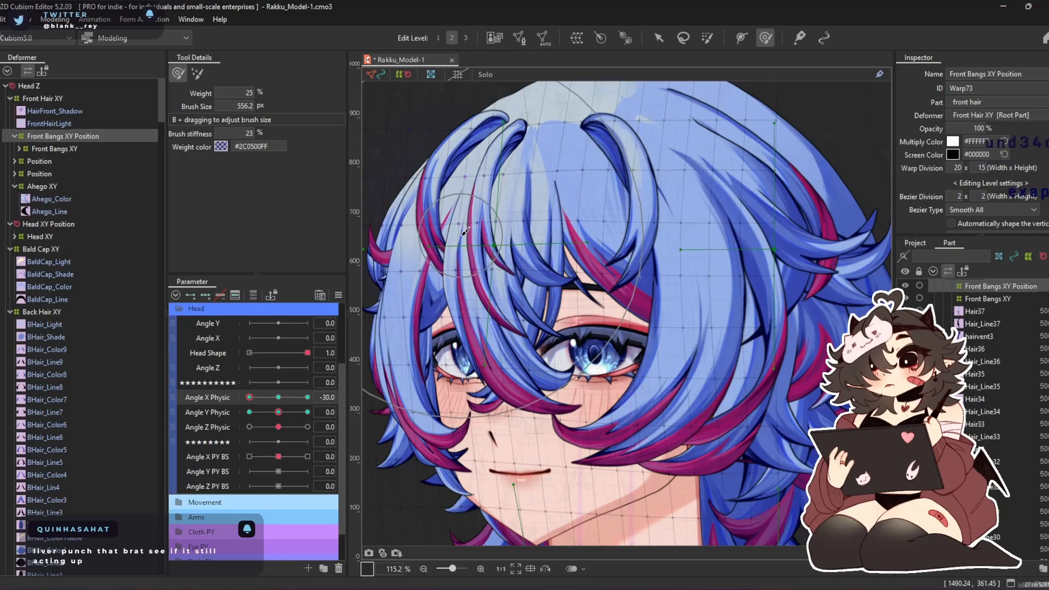
left_click(279, 398)
left_click_drag(278, 402, 323, 434)
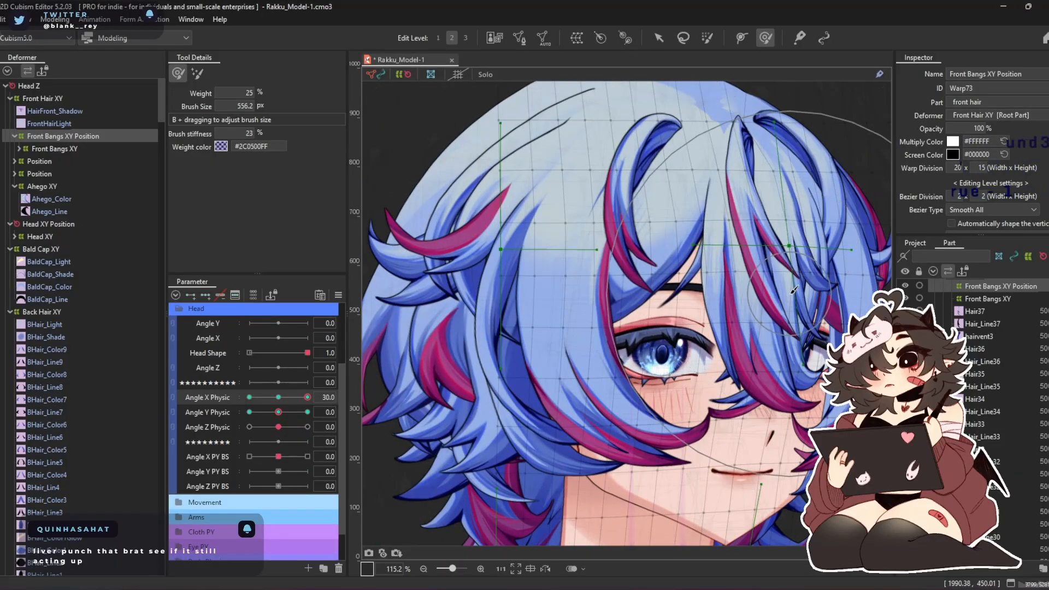
left_click_drag(792, 289, 791, 270)
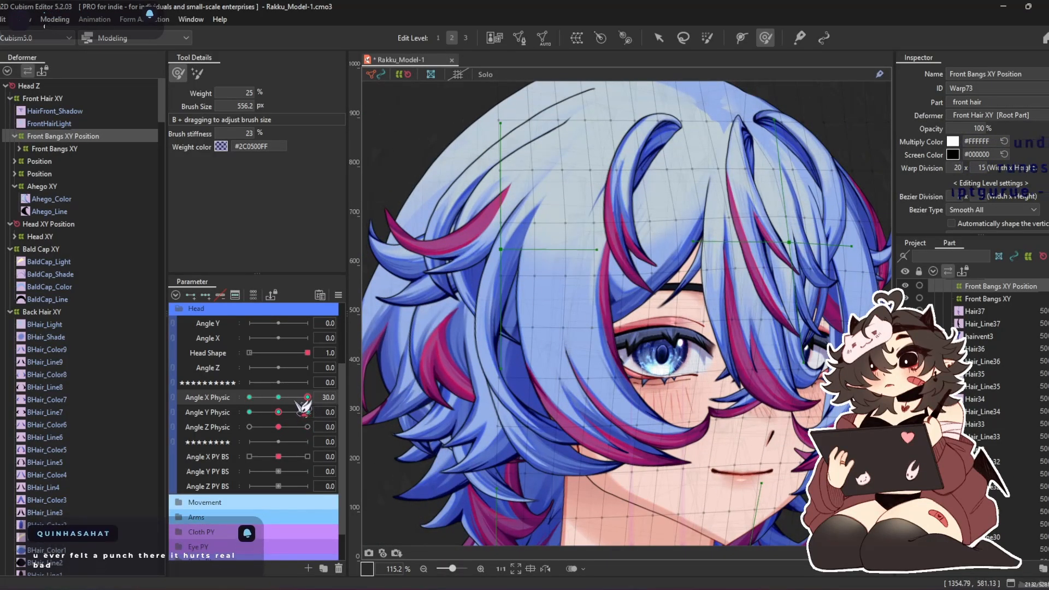
Compare the bangs' shapes at Angle X Physic -30 and 30 for symmetry and volume
left_click_drag(306, 404, 249, 397)
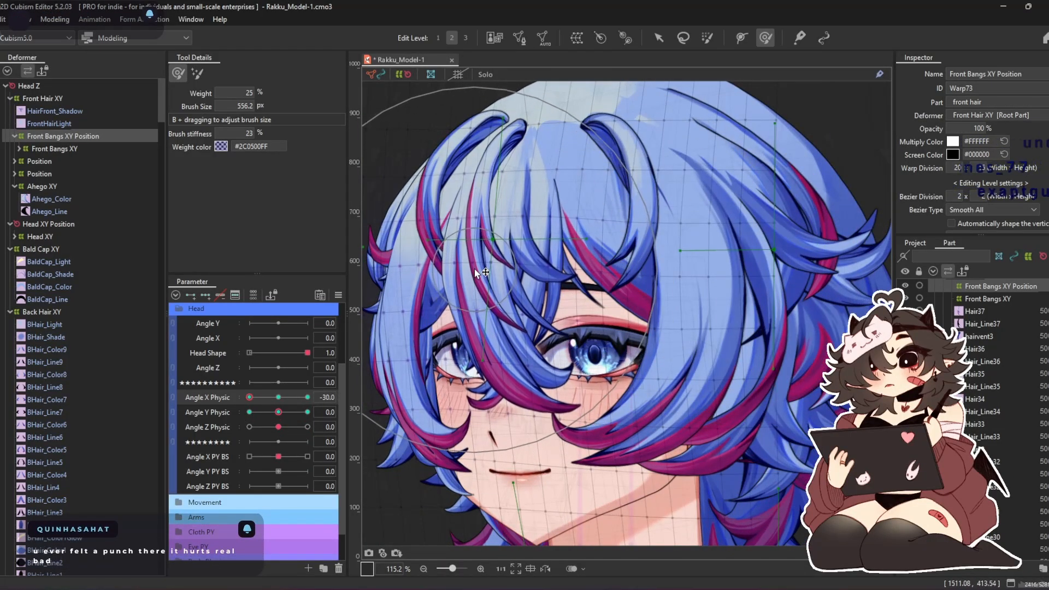
left_click_drag(249, 397, 310, 398)
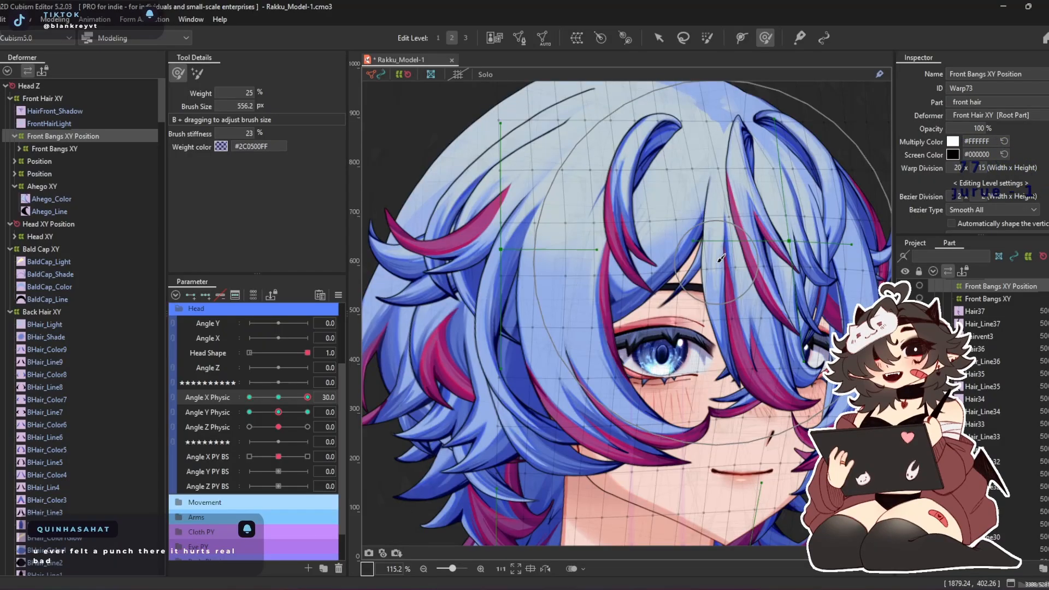
left_click_drag(716, 262, 615, 295)
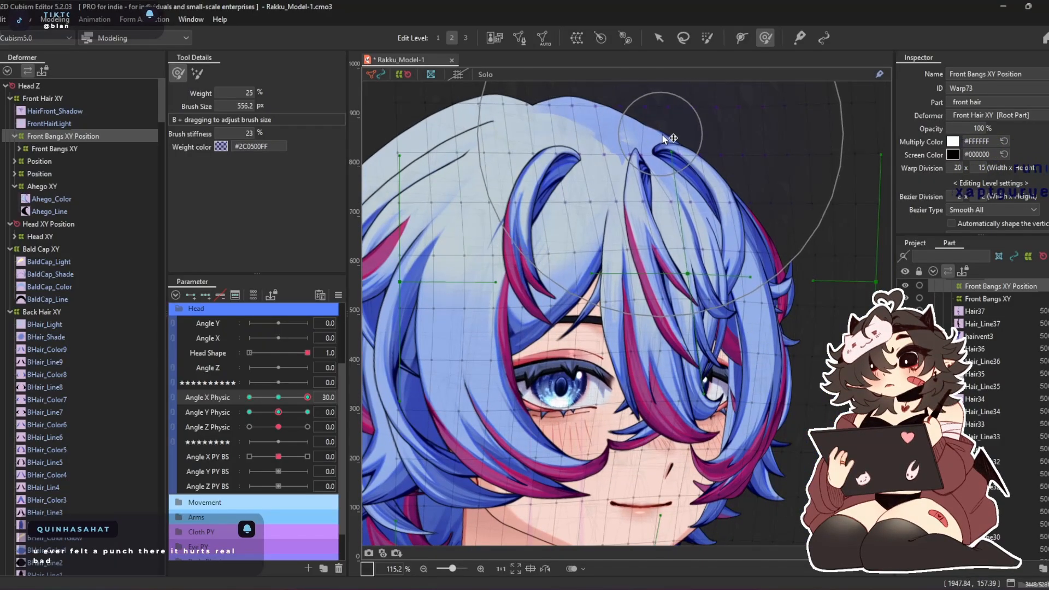
scroll(664, 266, "down", 3)
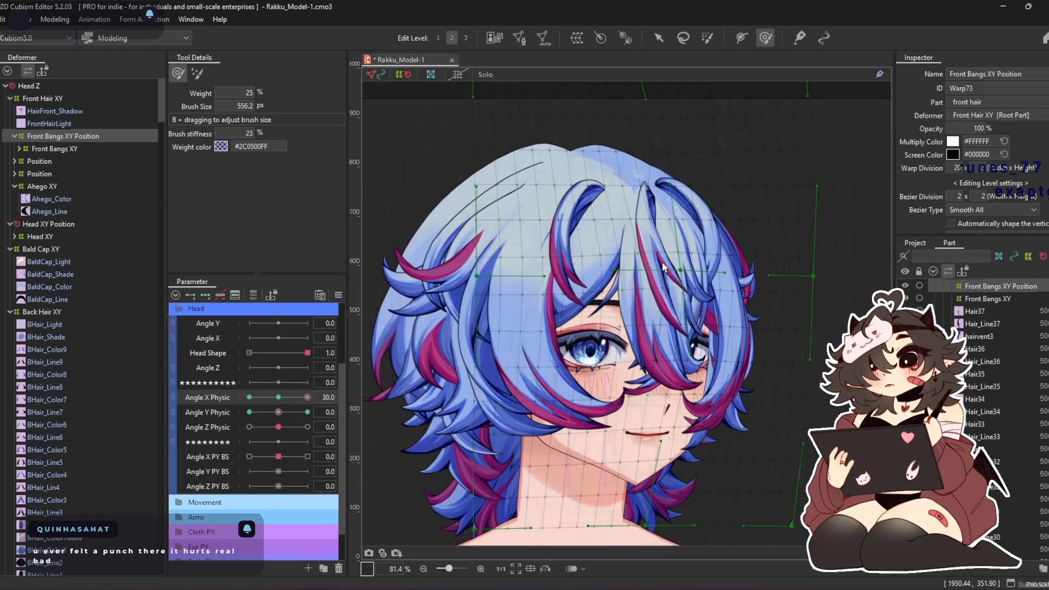
left_click_drag(307, 398, 59, 399)
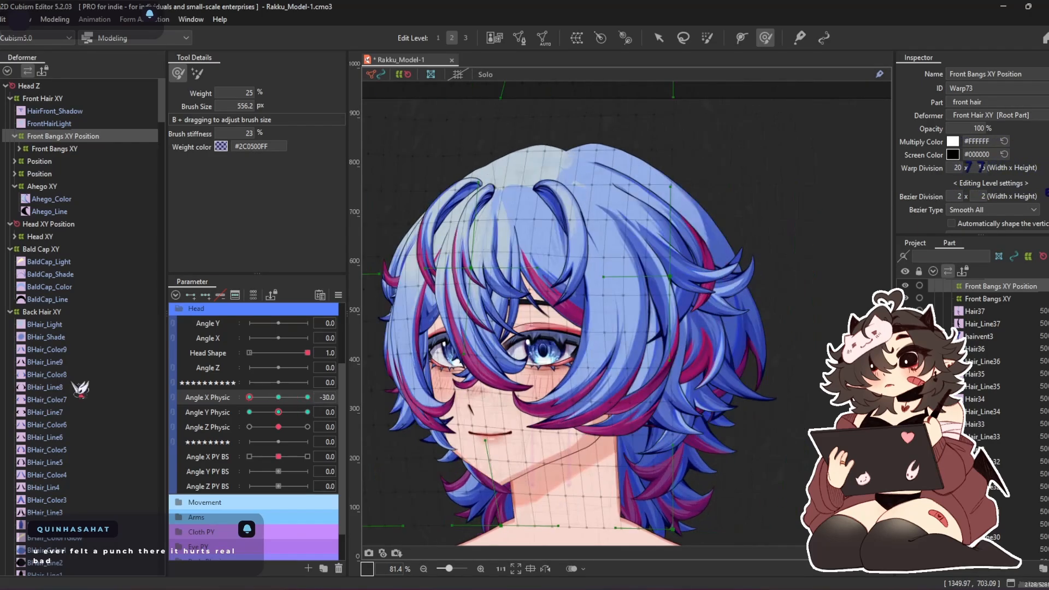
scroll(476, 306, "up", 4)
left_click_drag(586, 290, 577, 288)
scroll(577, 289, "down", 3)
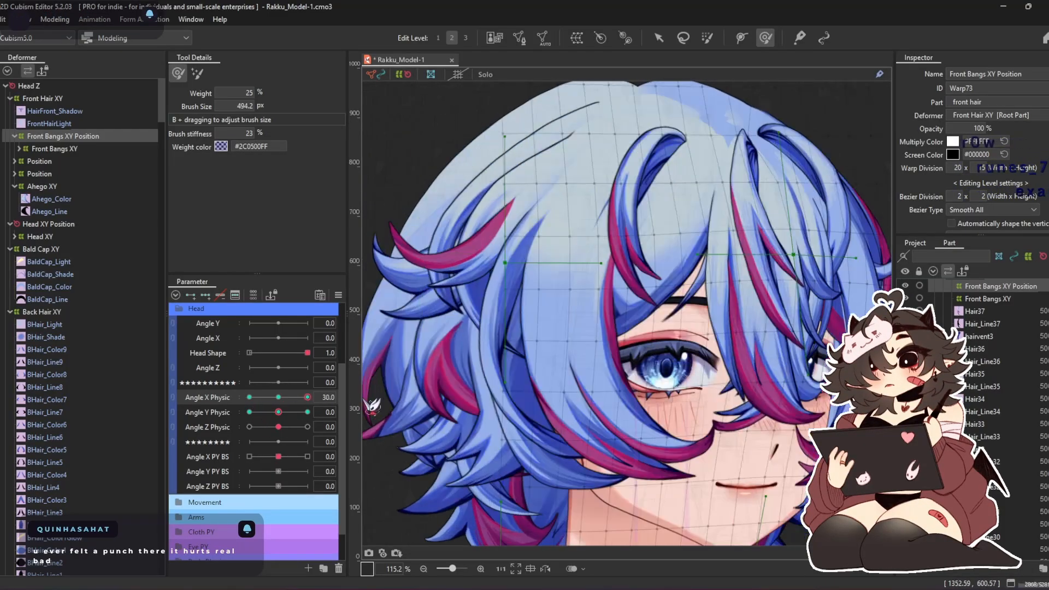
Pose the head at Angle X Physic 0, Angle Y Physic 30 to inspect the raised bangs shape
left_click(278, 397)
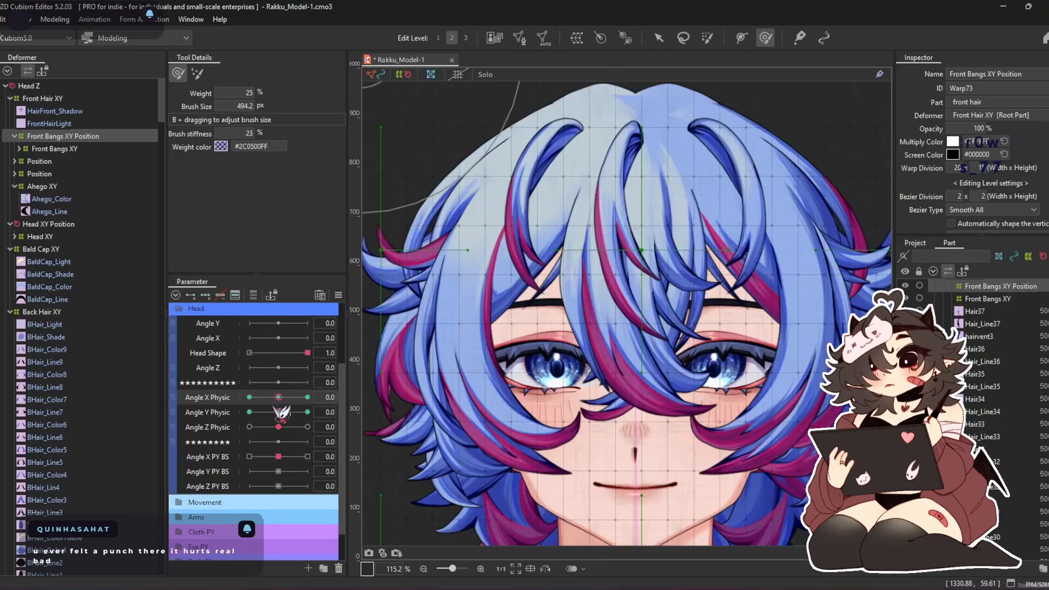
left_click(308, 412)
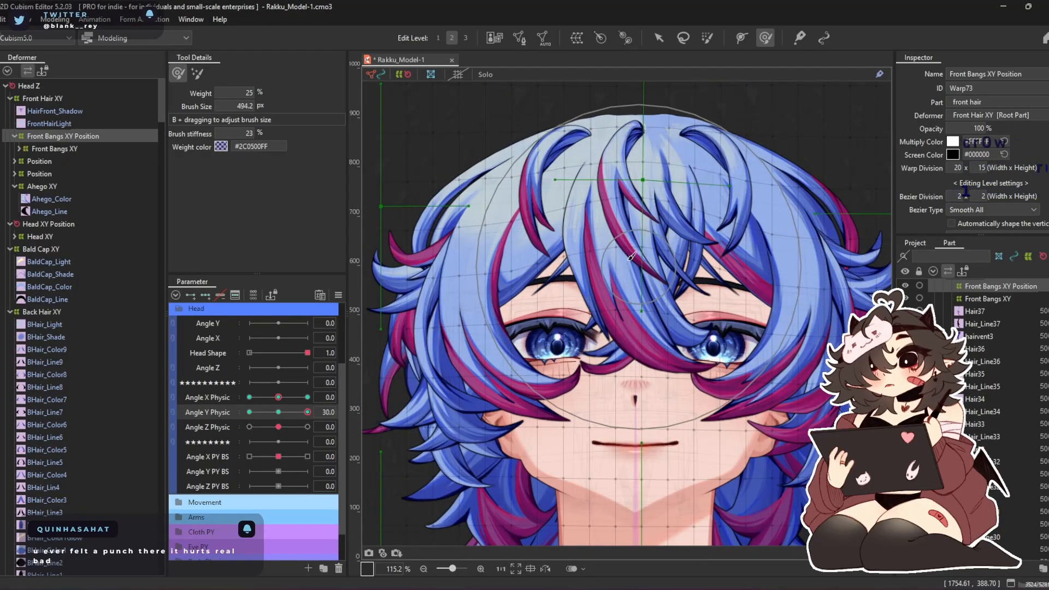
scroll(568, 224, "down", 4)
left_click_drag(564, 189, 532, 259)
left_click(197, 73)
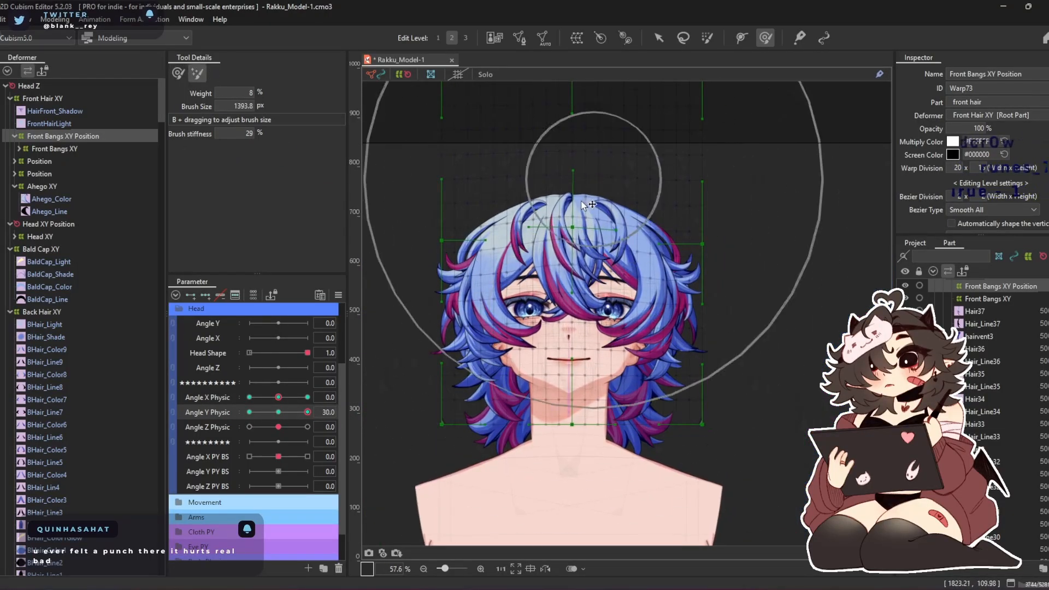
left_click(178, 73)
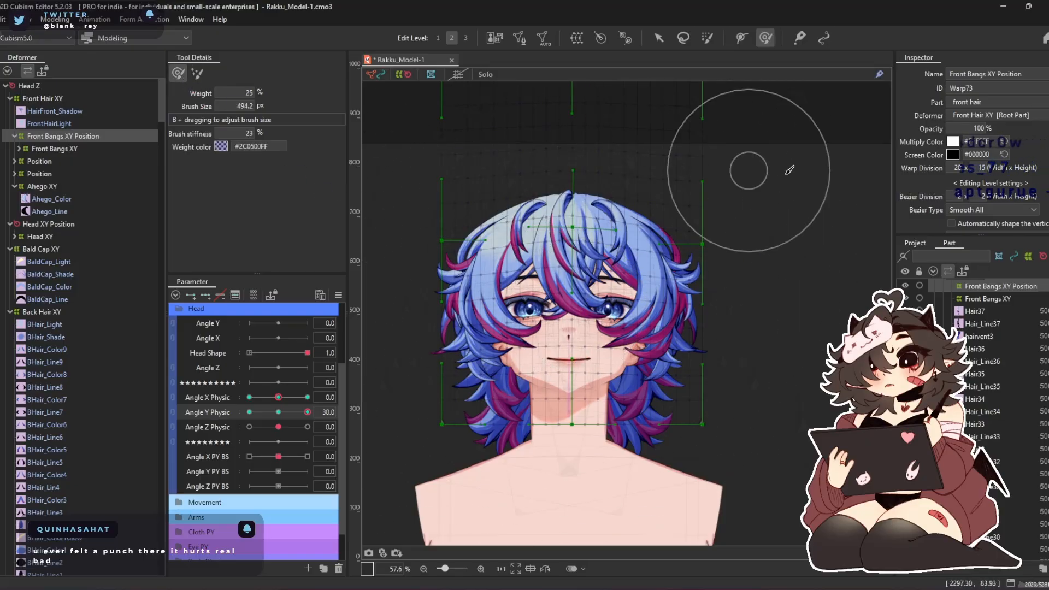
scroll(757, 193, "up", 4)
Lower the warp's centre control point at Angle Y Physic 30 and bend both of its side handles downward
left_click(659, 39)
mouse_move(517, 241)
left_mouse_down()
mouse_move(581, 221)
mouse_move(582, 231)
left_mouse_up()
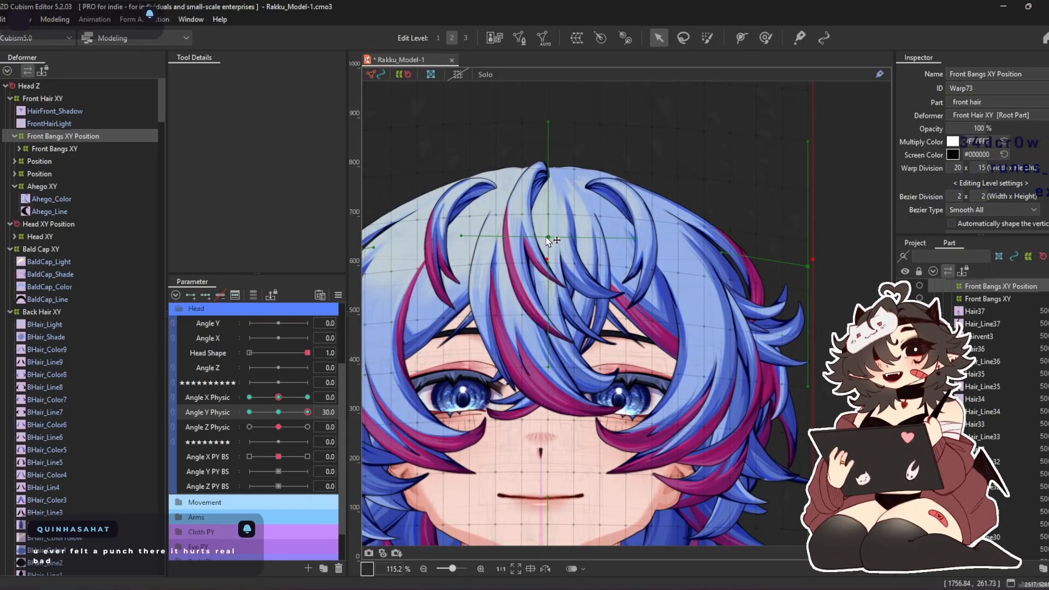
left_click_drag(550, 234, 547, 247)
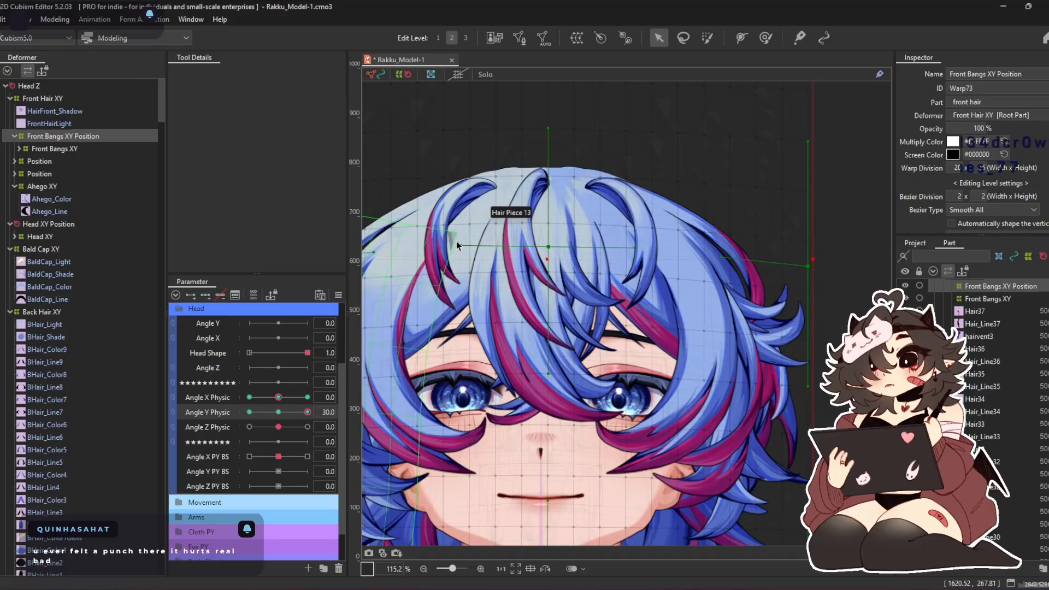
left_click_drag(460, 241, 469, 267)
left_click_drag(635, 248, 631, 278)
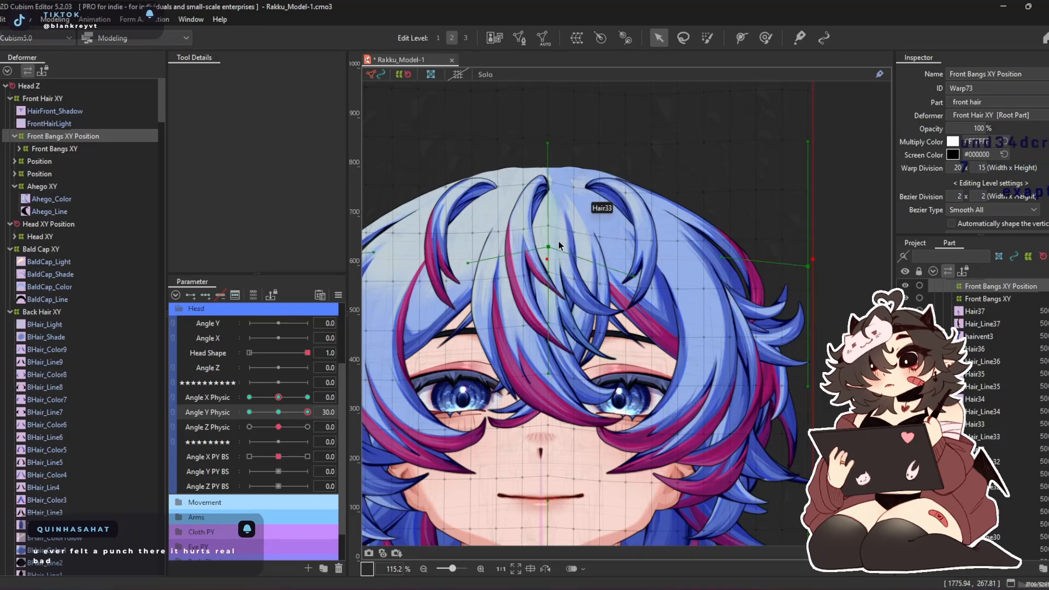
scroll(559, 245, "up", 3)
mouse_move(546, 245)
left_mouse_down()
mouse_move(547, 235)
mouse_move(548, 250)
left_mouse_up()
scroll(548, 250, "down", 2)
left_click_drag(549, 210, 577, 331)
scroll(563, 176, "down", 2)
scroll(563, 175, "down", 2)
left_click_drag(562, 175, 569, 252)
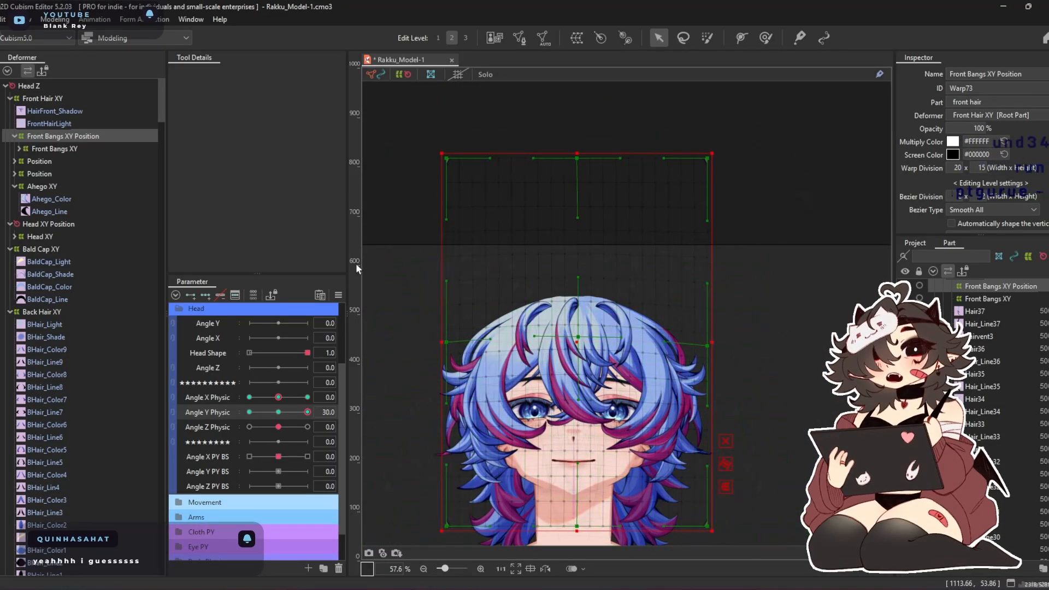
left_click_drag(519, 228, 782, 284)
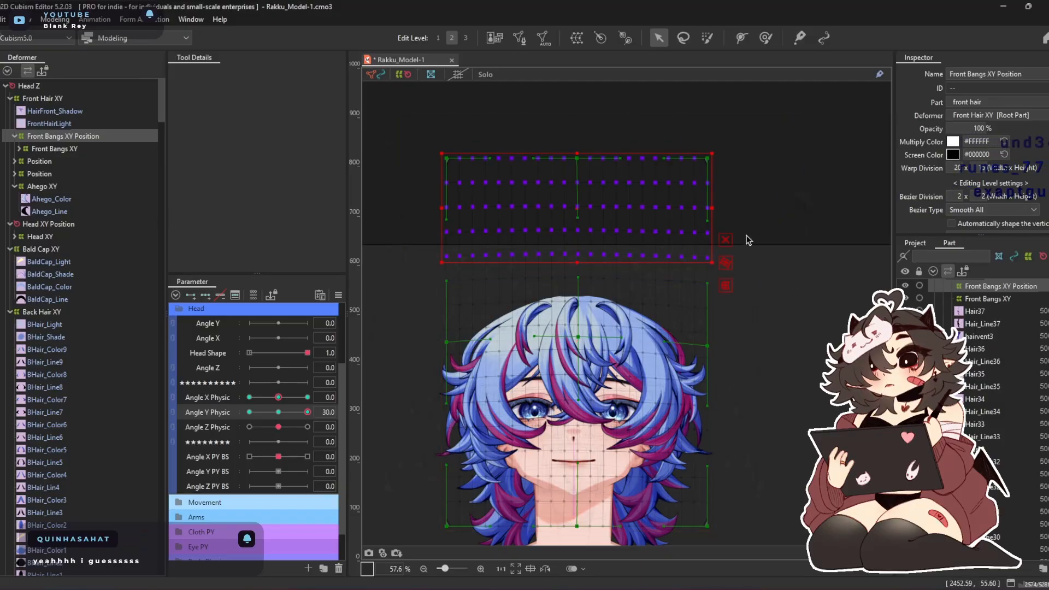
scroll(571, 253, "up", 4)
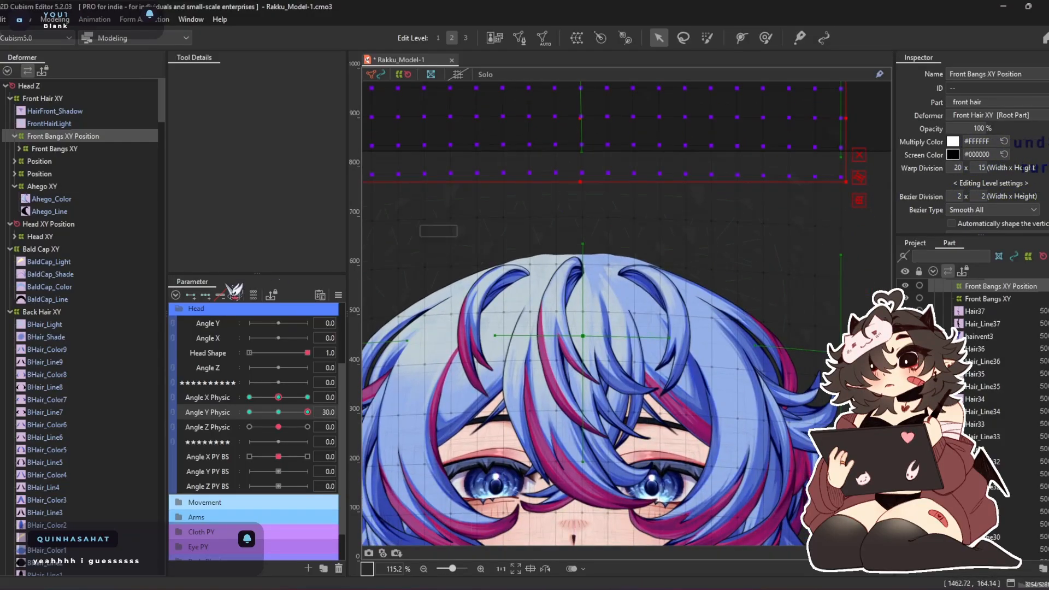
Nudge the centre of the bangs upward at Angle Y Physic 30 with the deform brush at about 652 and 439 px
left_click(765, 36)
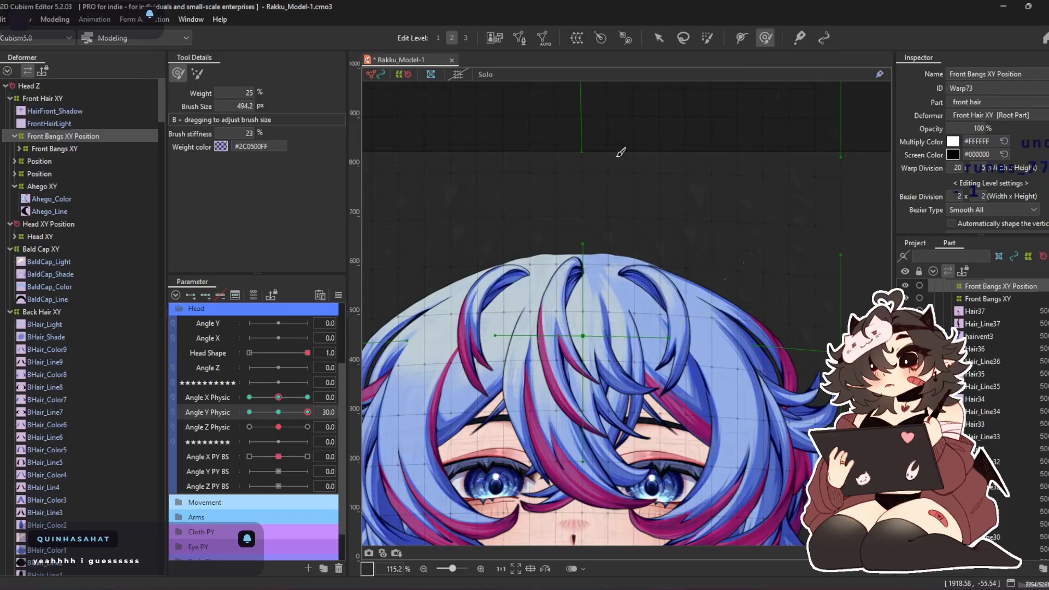
left_click_drag(587, 228, 576, 175)
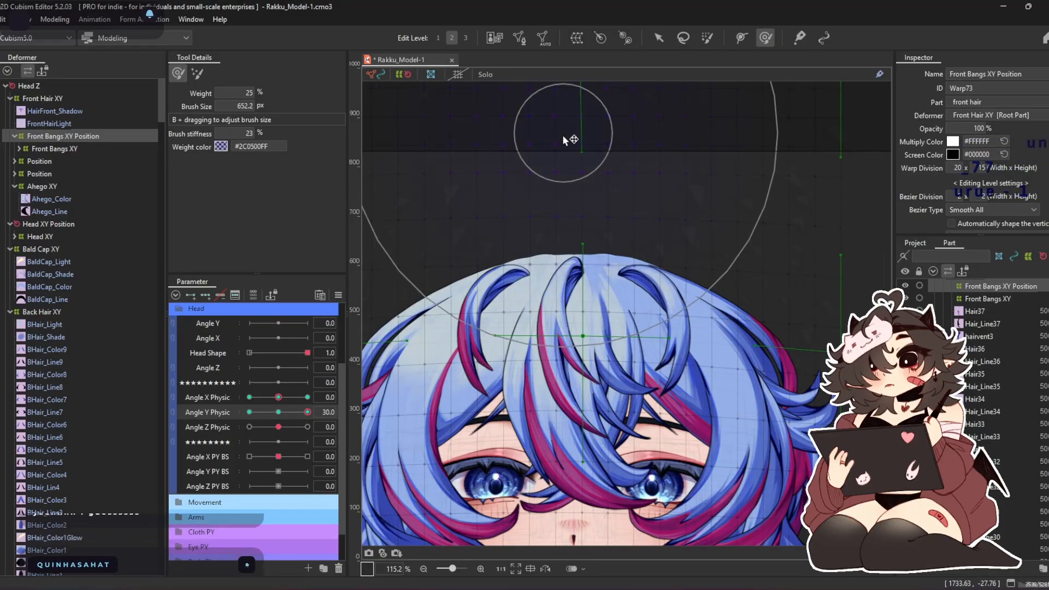
left_click_drag(587, 263, 584, 195)
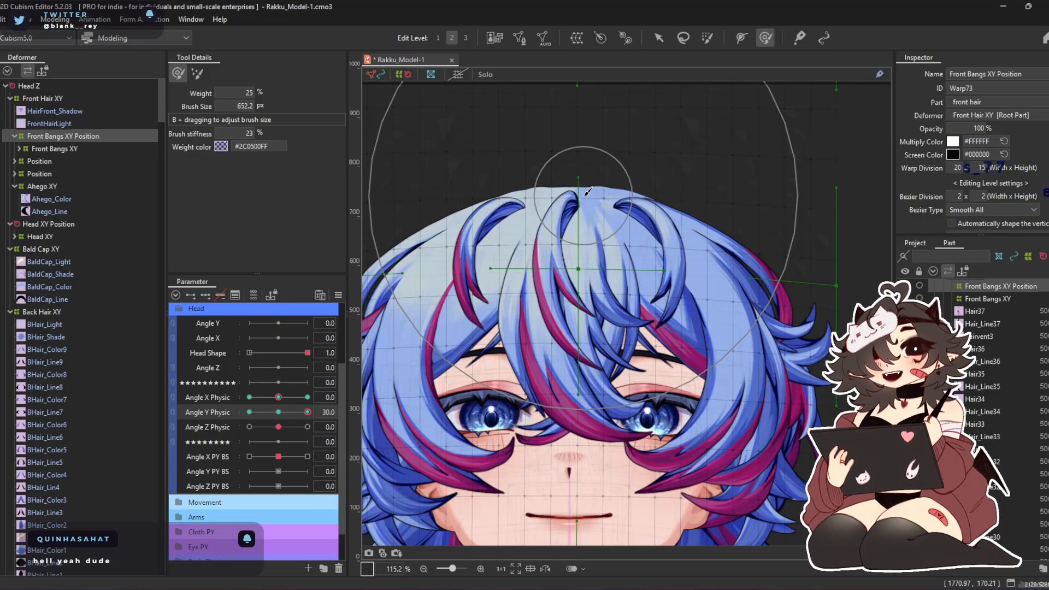
left_click_drag(579, 343, 587, 275)
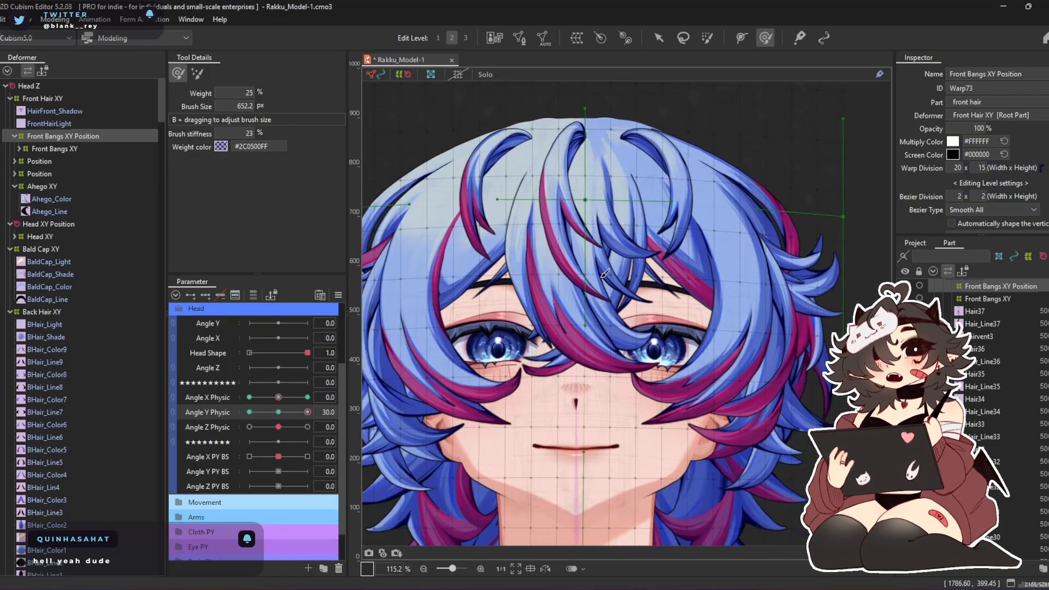
mouse_move(601, 310)
left_mouse_down()
mouse_move(628, 312)
mouse_move(591, 332)
mouse_move(593, 350)
left_mouse_up()
left_click_drag(723, 240, 648, 233)
left_click_drag(609, 262, 609, 226)
left_click_drag(587, 258, 586, 230)
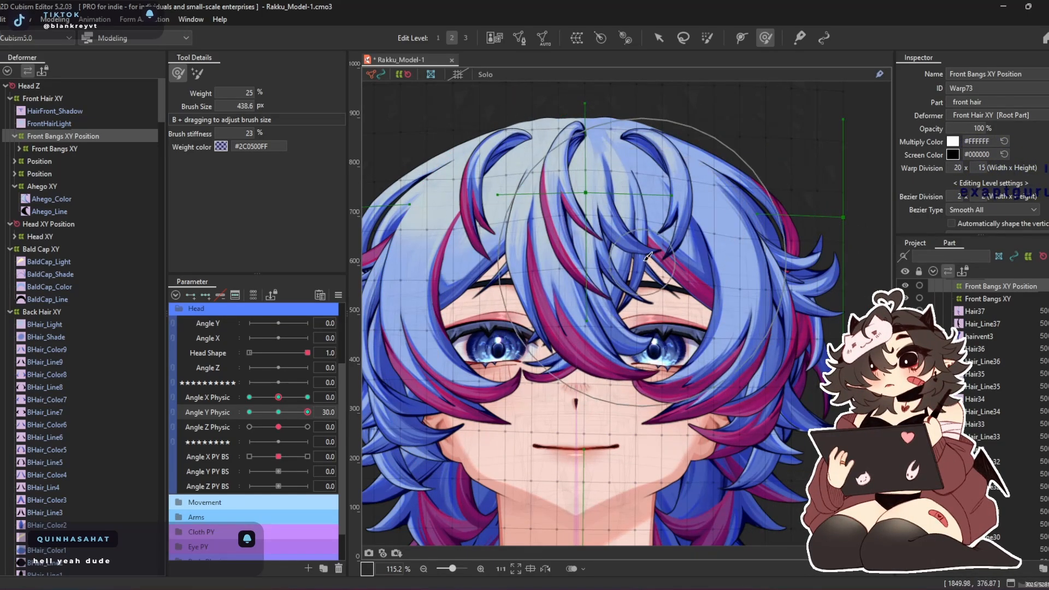
scroll(651, 214, "down", 4)
scroll(671, 330, "up", 4)
left_click_drag(605, 334, 666, 332)
left_click_drag(622, 299, 600, 325)
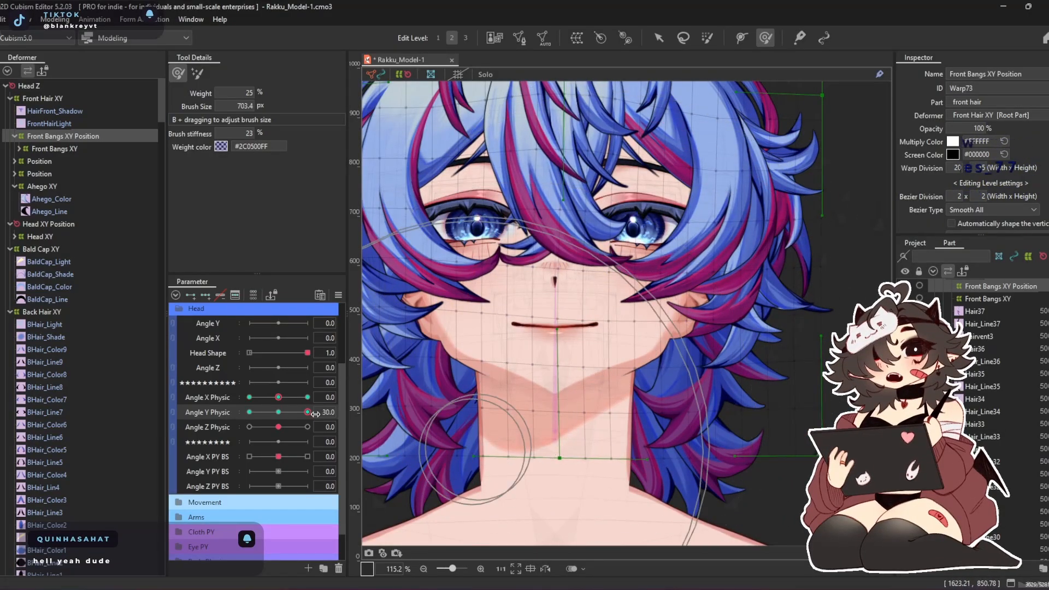
Set Angle Y Physic to -30 and touch up the lowered bangs with a deform brush of about 703 px
left_click_drag(308, 412, 246, 416)
scroll(533, 224, "down", 3)
scroll(557, 251, "up", 3)
scroll(585, 197, "down", 4)
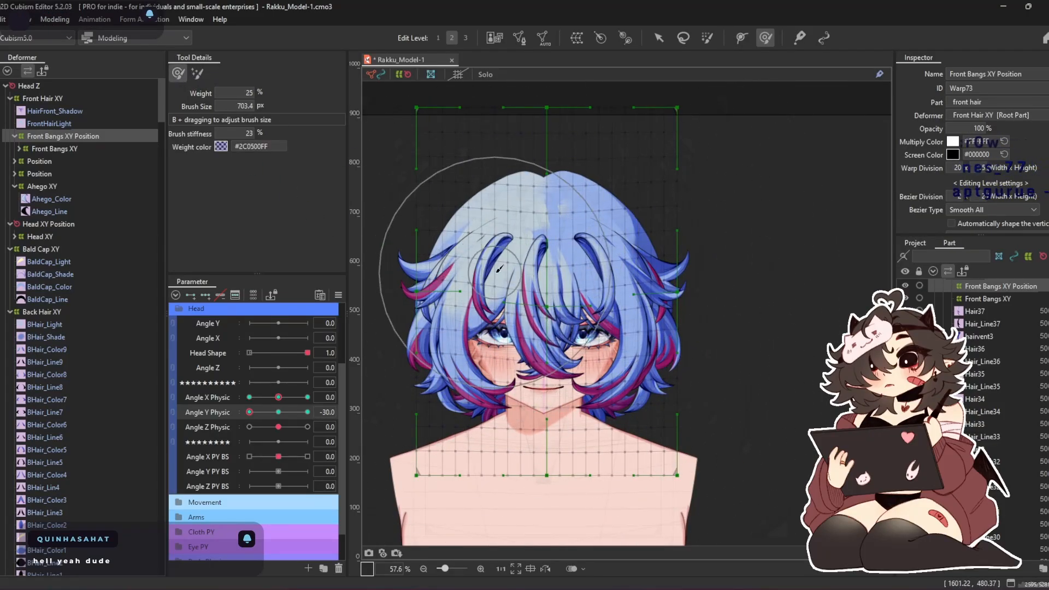
scroll(498, 268, "up", 2)
left_click_drag(568, 229, 568, 212)
left_click_drag(577, 322, 580, 331)
mouse_move(579, 466)
left_mouse_down()
mouse_move(571, 407)
mouse_move(474, 396)
left_mouse_up()
Return Angle Y Physic to 0, link it with Angle X Physic, and synthesize their corner keyforms for the selected bangs warp
left_click_drag(241, 418, 291, 418)
left_click(174, 404)
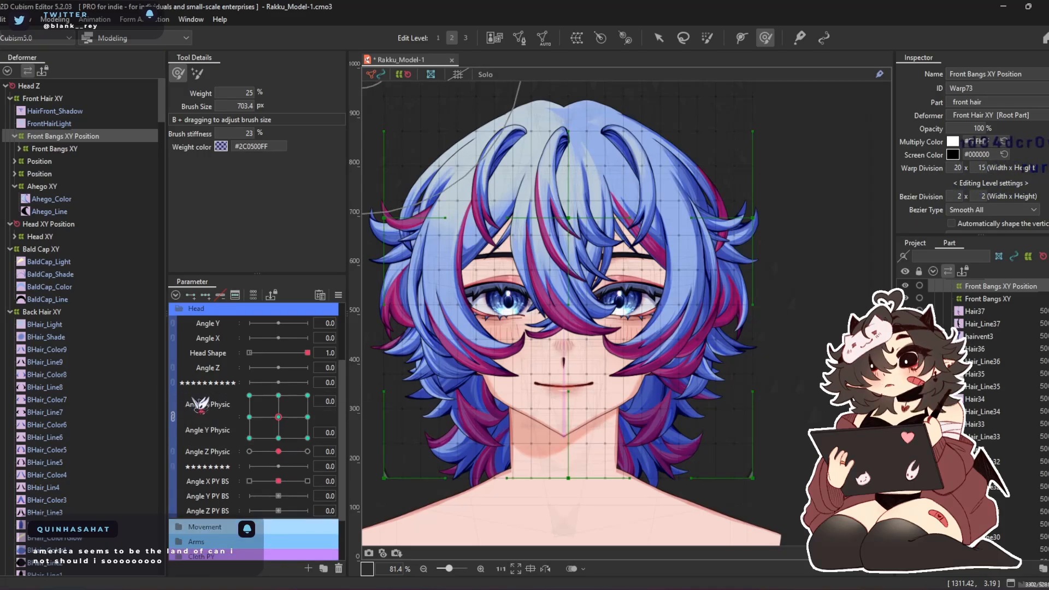
left_click(338, 296)
left_click(398, 337)
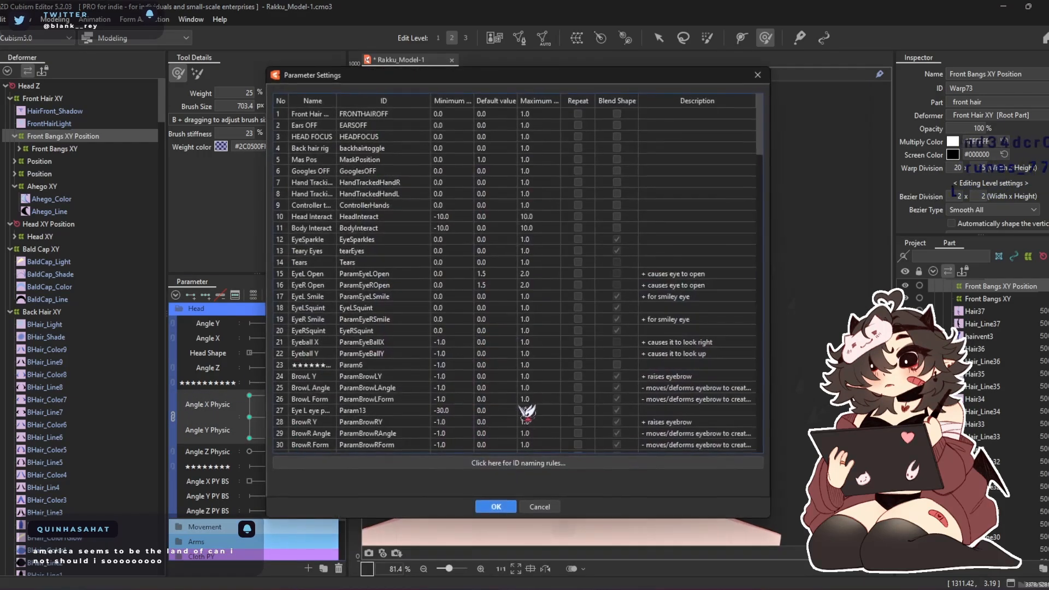
left_click(538, 506)
left_click(338, 295)
left_click(382, 365)
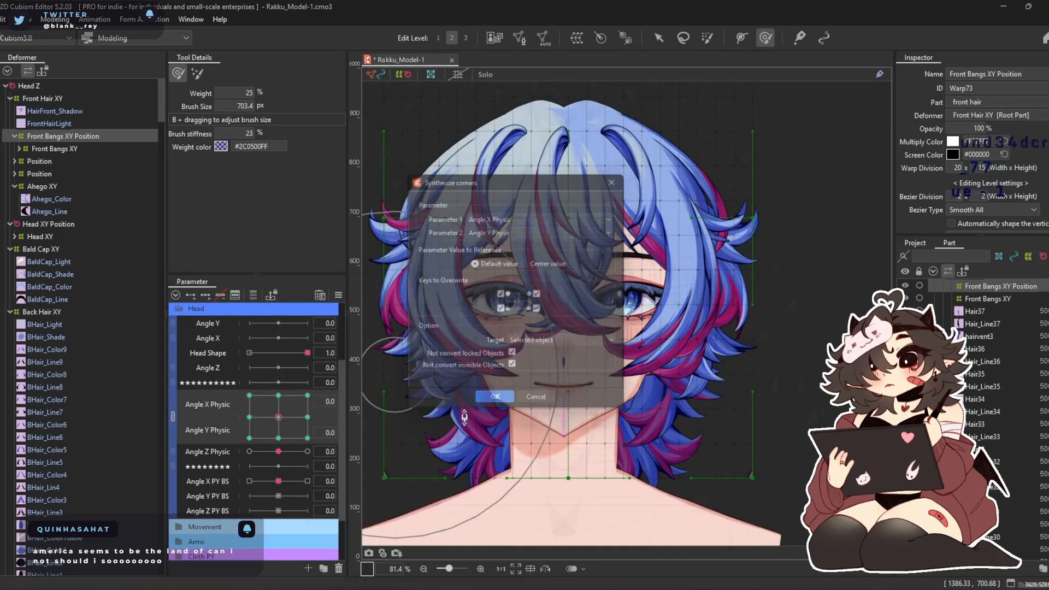
left_click(495, 405)
Reshape the bangs at Angle X Physic -30, Angle Y Physic -30 with the 703 px deform brush and the secondary brush mode at 8% weight
left_click_drag(278, 417, 219, 468)
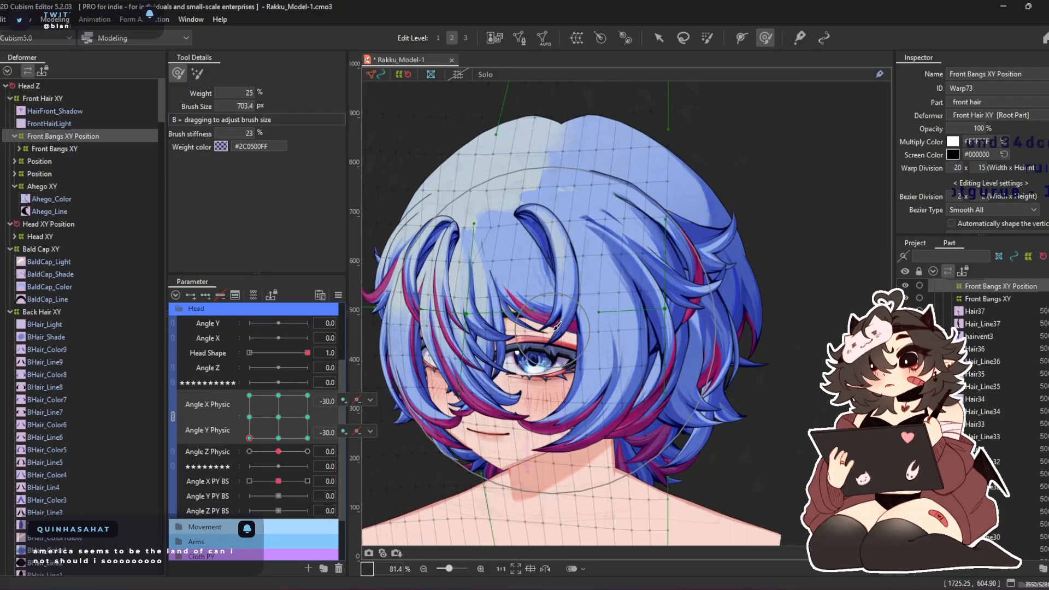
left_click_drag(554, 328, 623, 311)
left_click_drag(551, 152, 587, 165)
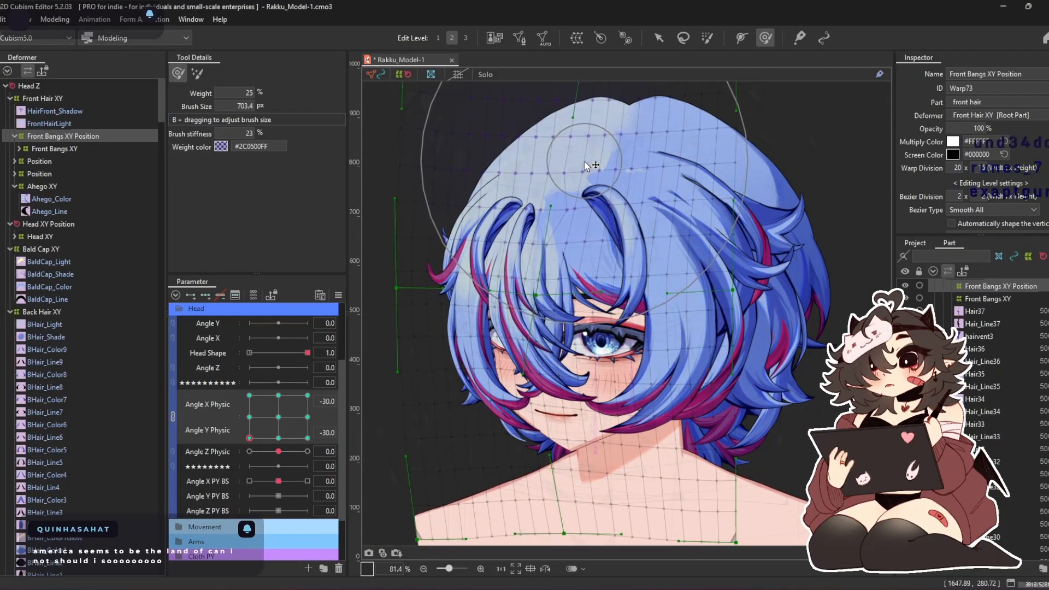
mouse_move(610, 397)
left_mouse_down()
mouse_move(652, 330)
mouse_move(658, 388)
mouse_move(555, 421)
left_mouse_up()
left_click(199, 73)
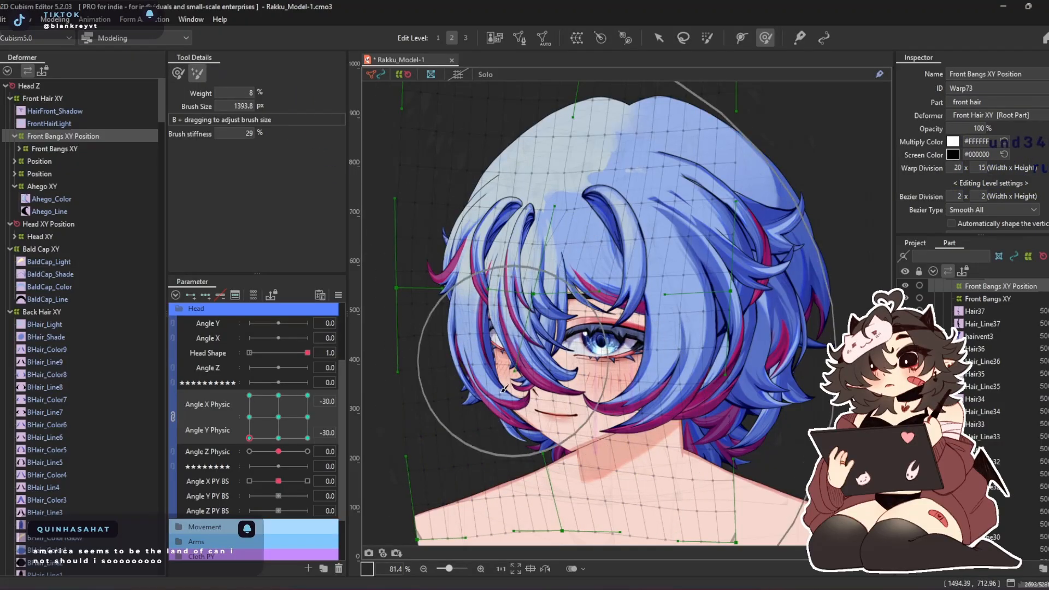
left_click_drag(508, 360, 509, 408)
left_click(178, 74)
Pull the far-side edge of the bangs warp inward and refine the crown strands with deform brushes of about 604 and 686 px
scroll(440, 249, "down", 2)
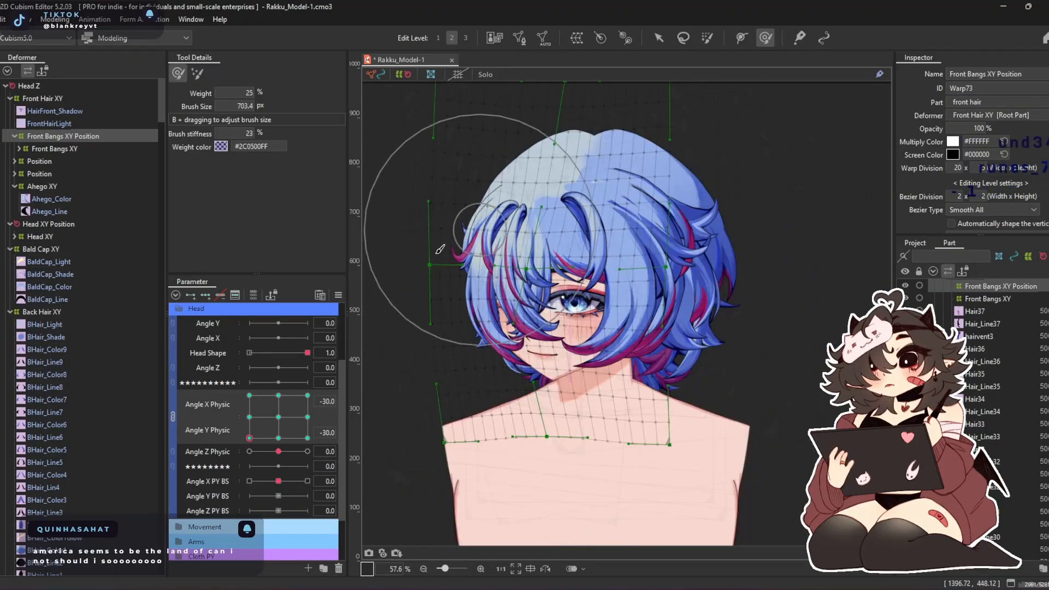
left_click_drag(436, 267, 462, 265)
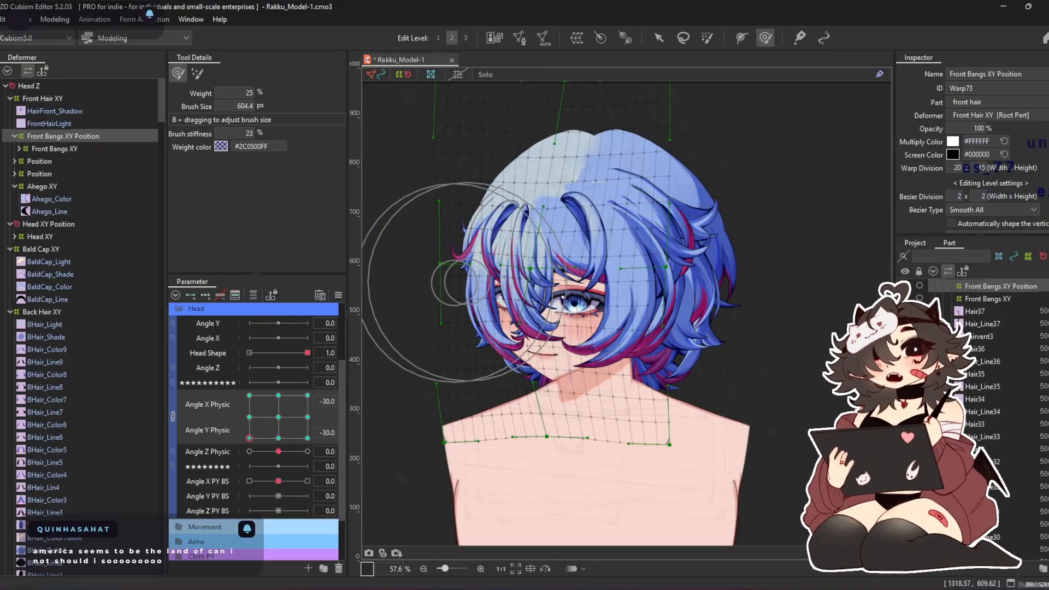
scroll(445, 281, "up", 3)
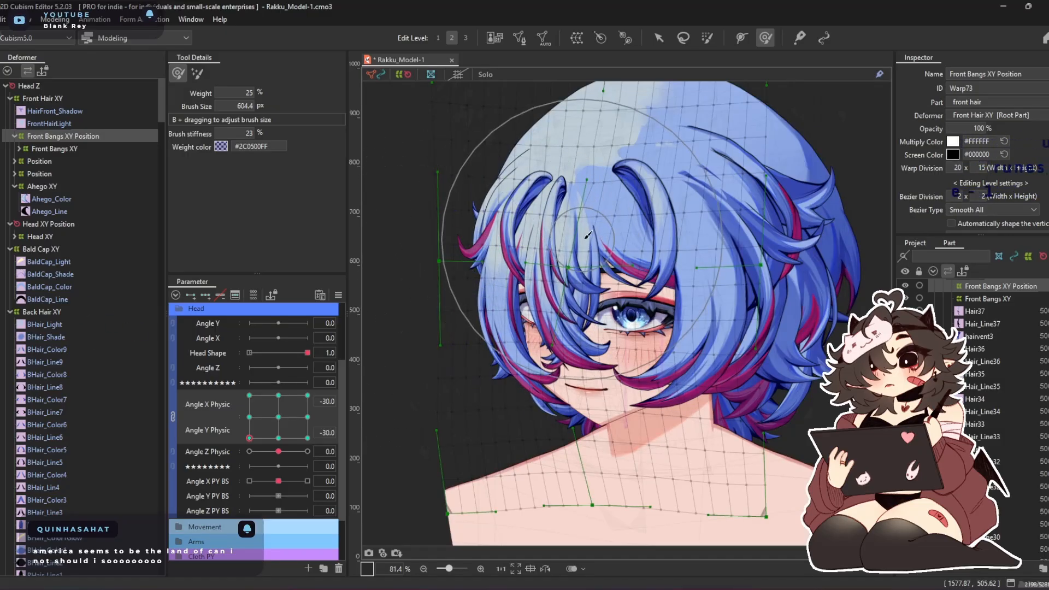
mouse_move(482, 319)
left_mouse_down()
mouse_move(459, 297)
mouse_move(460, 316)
left_mouse_up()
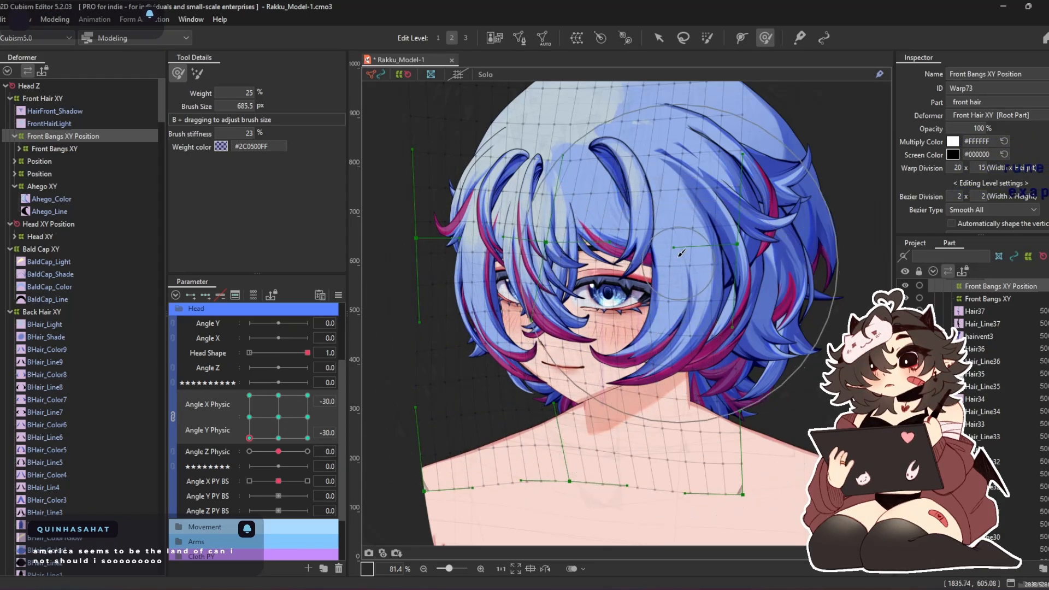
left_click_drag(592, 124, 602, 122)
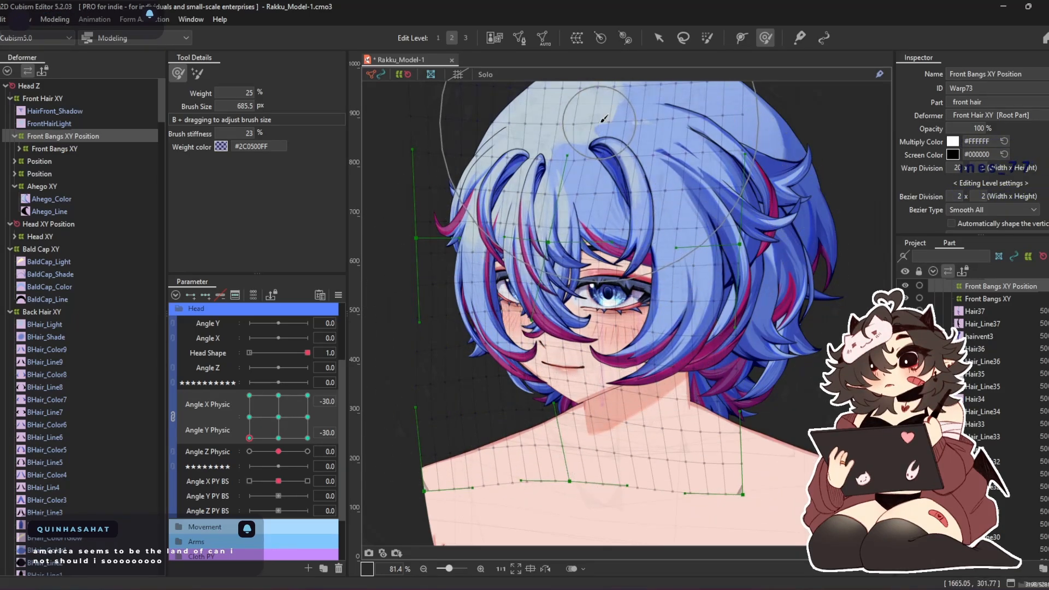
Pose the head at Angle X Physic -30, Angle Y Physic 30 and reshape the bangs' crown and sides with a deform brush of about 897 px
left_click(249, 395)
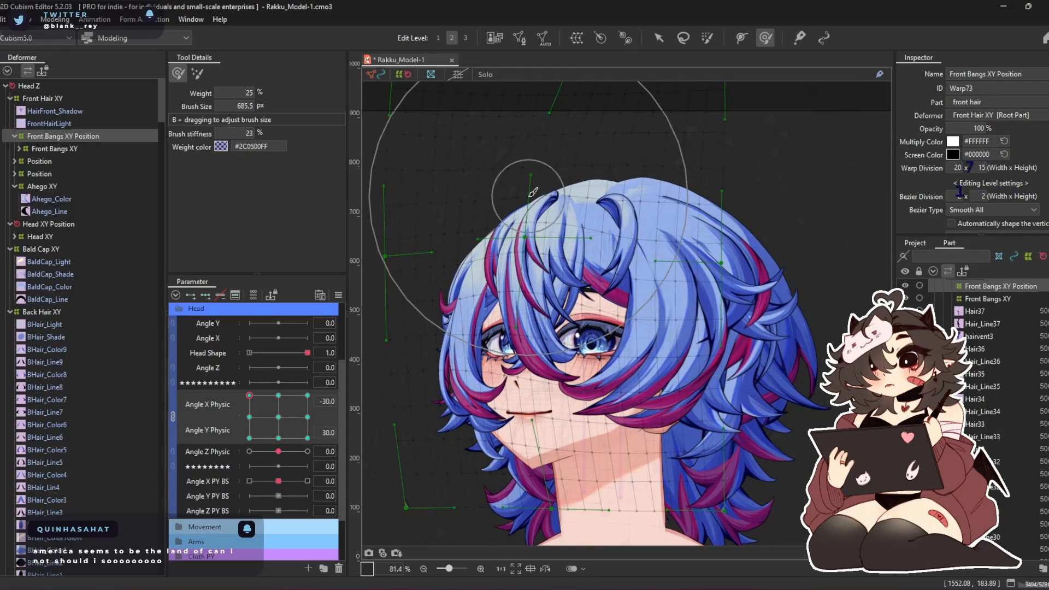
left_click_drag(523, 143, 550, 179)
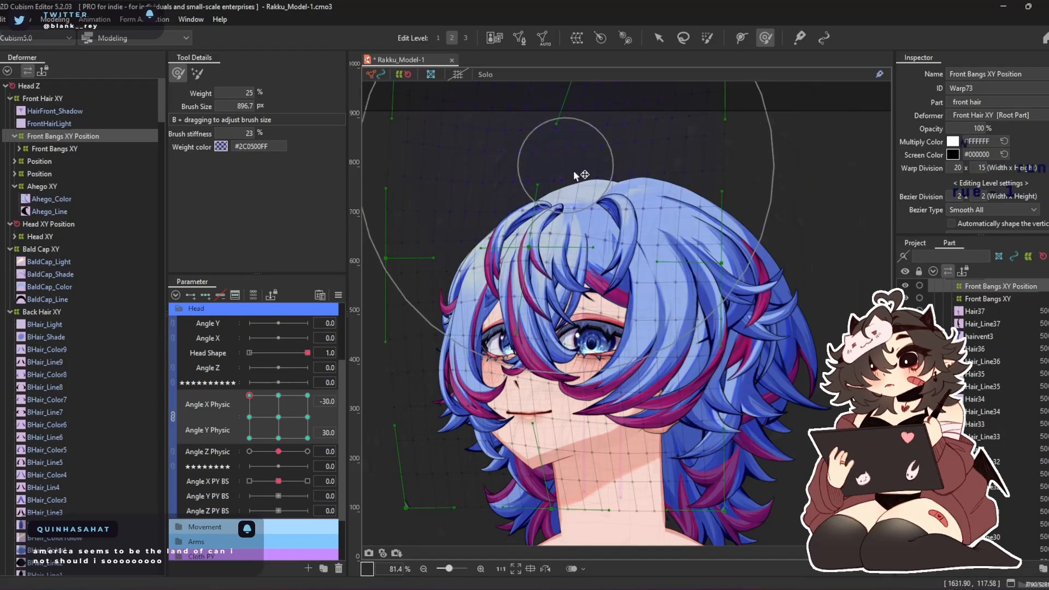
mouse_move(426, 312)
left_mouse_down()
mouse_move(413, 328)
mouse_move(420, 349)
left_mouse_up()
left_click_drag(513, 462, 556, 451)
mouse_move(654, 450)
left_mouse_down()
mouse_move(646, 400)
mouse_move(630, 389)
left_mouse_up()
left_click_drag(513, 361, 488, 361)
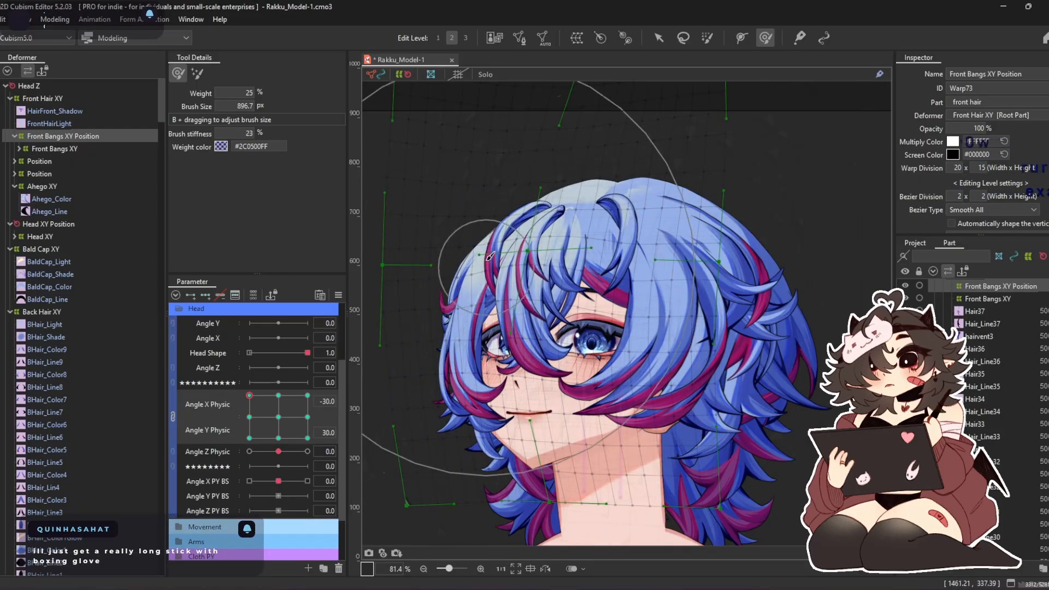
Reduce the deform brush to about 671 px and nudge the far-side edge of the raised bangs slightly inward
key("b")
left_click_drag(594, 370, 601, 344)
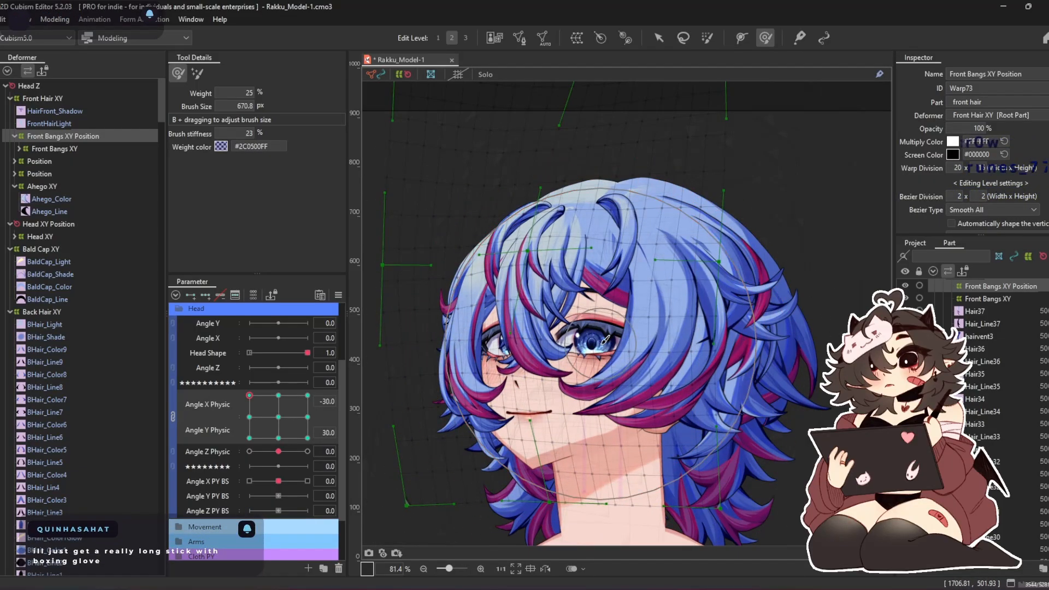
left_click_drag(456, 232, 461, 225)
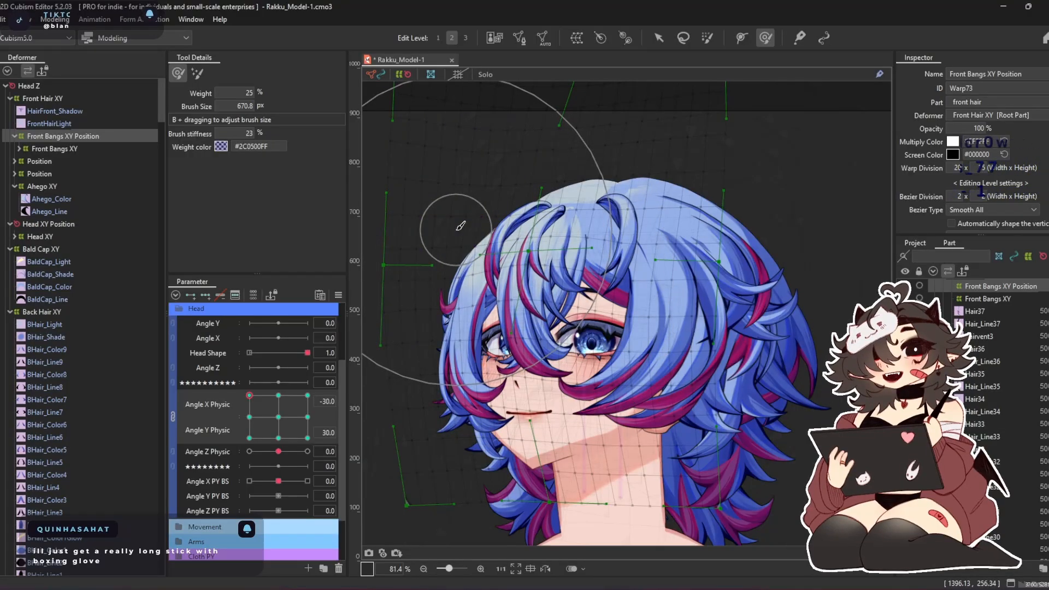
left_click_drag(258, 411, 250, 347)
Pose the head at Angle X Physic 30, Angle Y Physic 30 and reshape the bangs with deform brushes of about 515 and 321 px
left_click(307, 394)
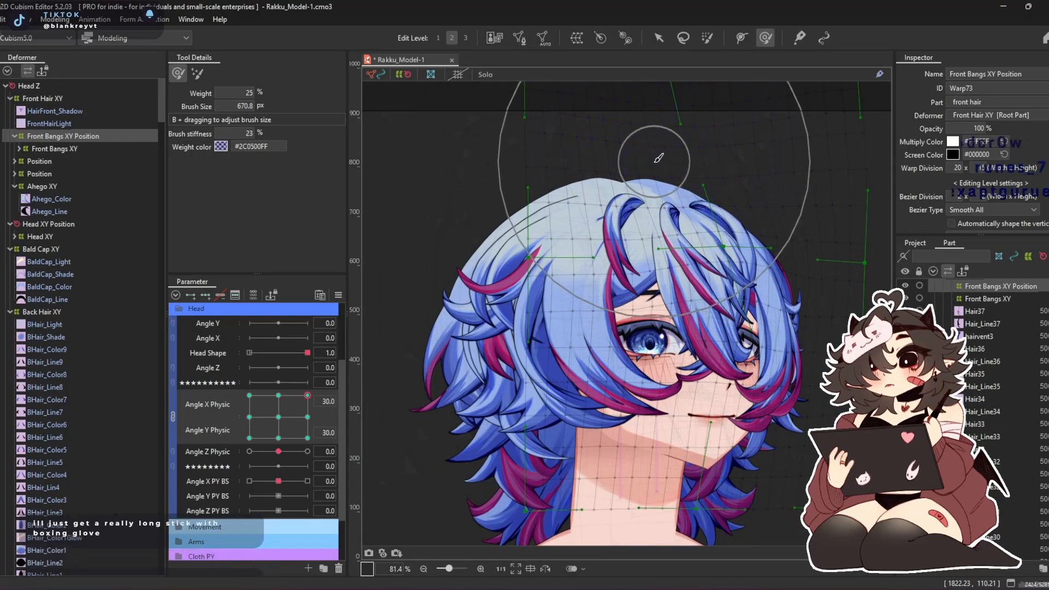
left_click_drag(717, 260, 680, 257)
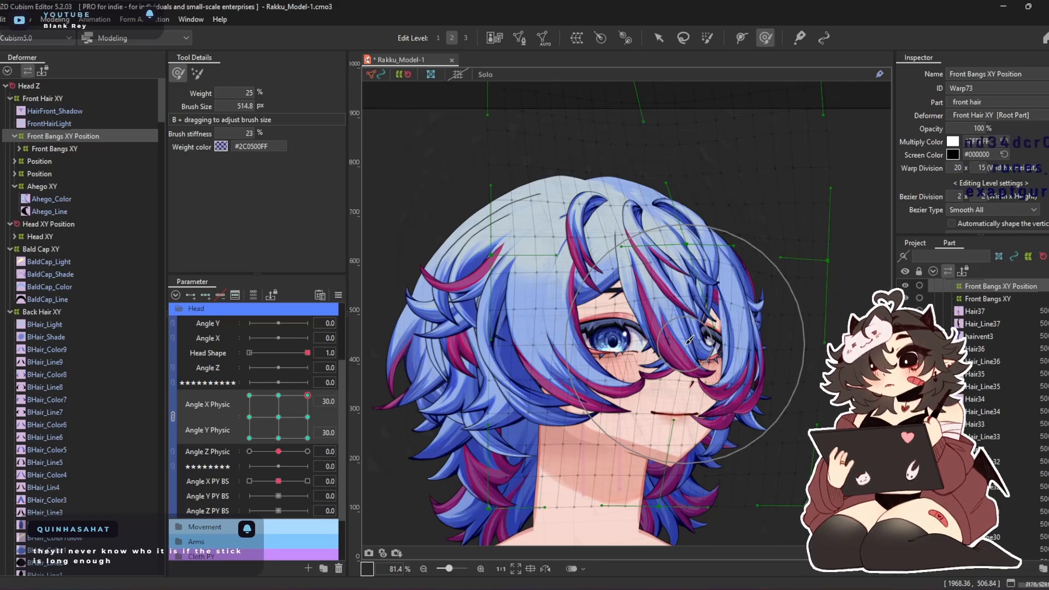
scroll(689, 340, "up", 3)
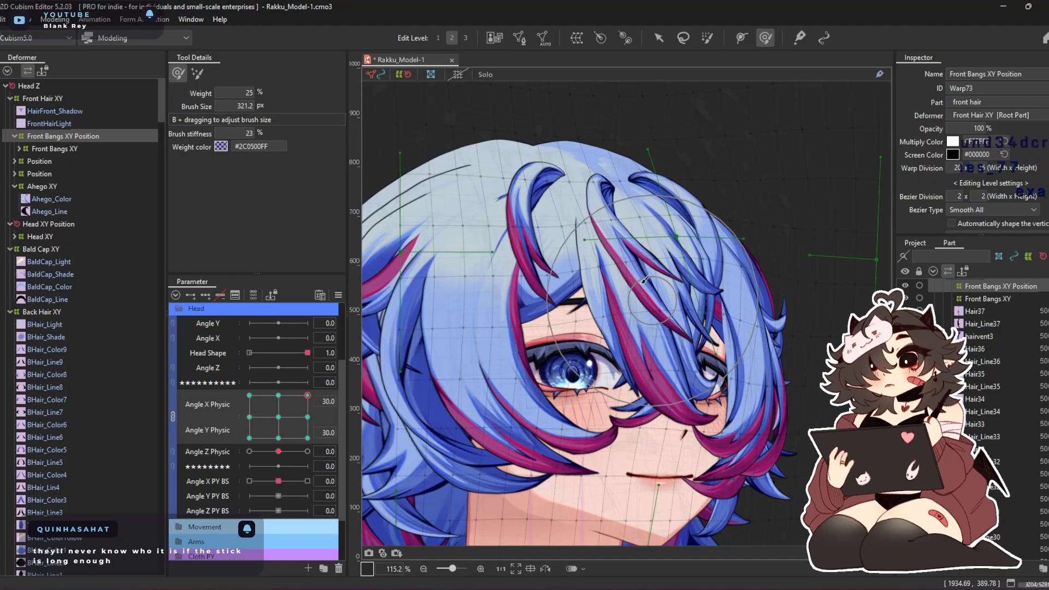
left_click_drag(628, 253, 621, 218)
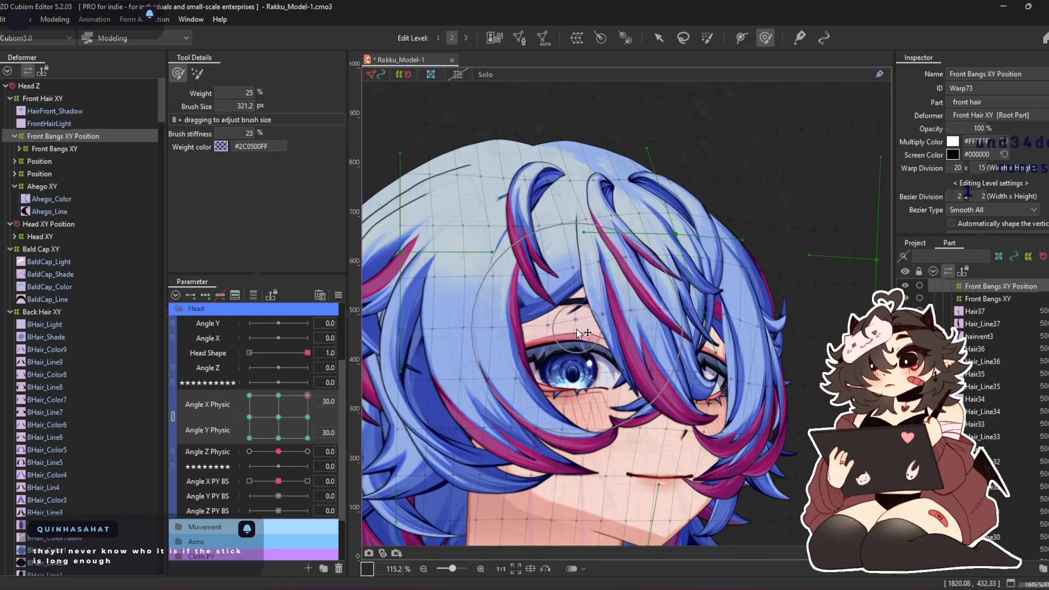
mouse_move(627, 266)
left_mouse_down()
mouse_move(710, 273)
mouse_move(740, 314)
mouse_move(663, 219)
left_mouse_up()
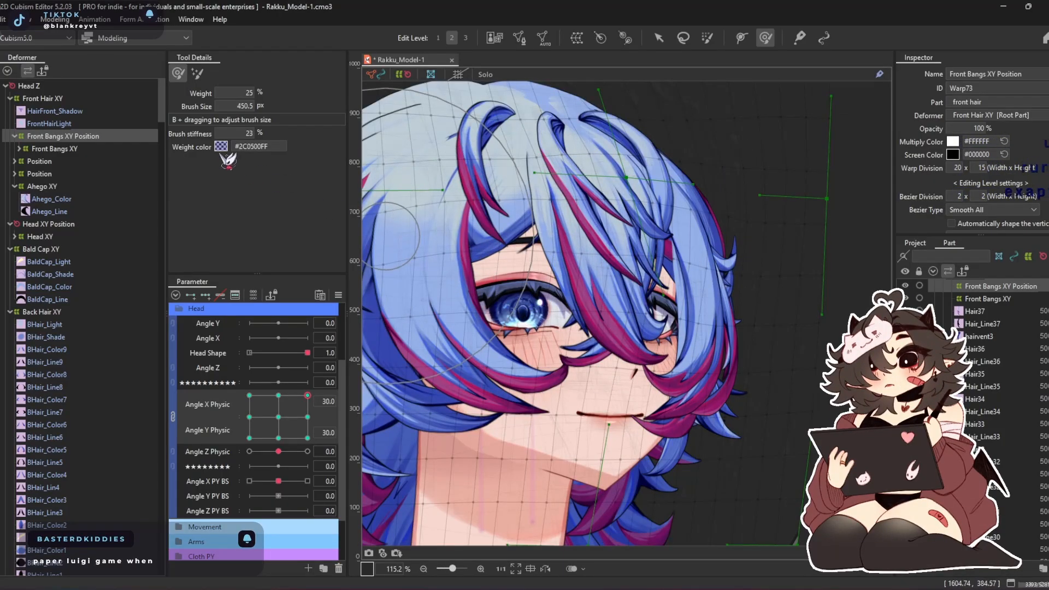
Even out the bangs at this corner with the secondary brush mode at 8% weight and about 1394 px, then return to the deform brush
left_click(200, 74)
left_click_drag(527, 278, 546, 310)
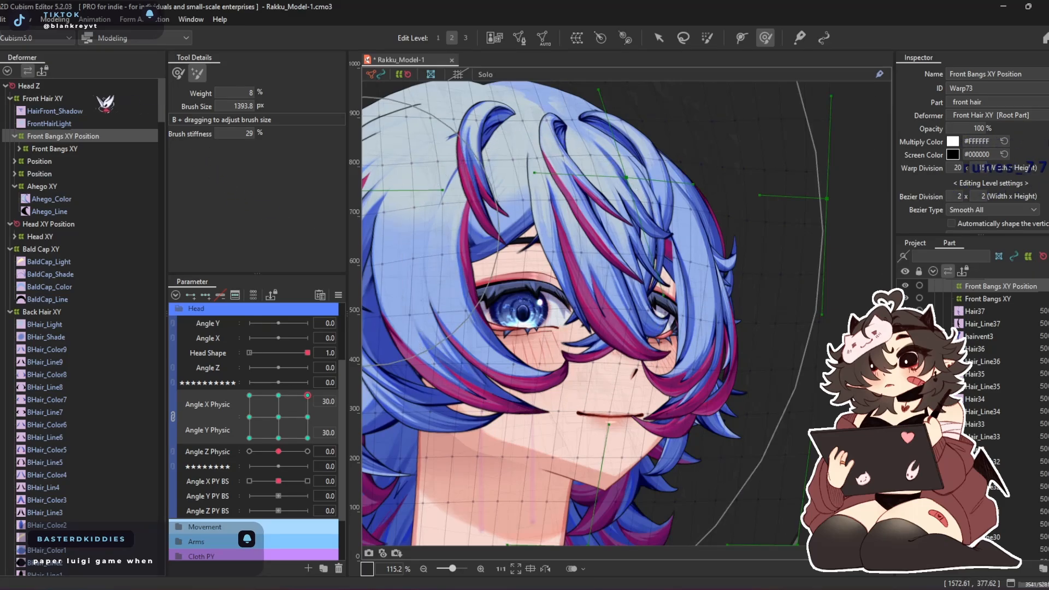
left_click_drag(684, 373, 682, 389)
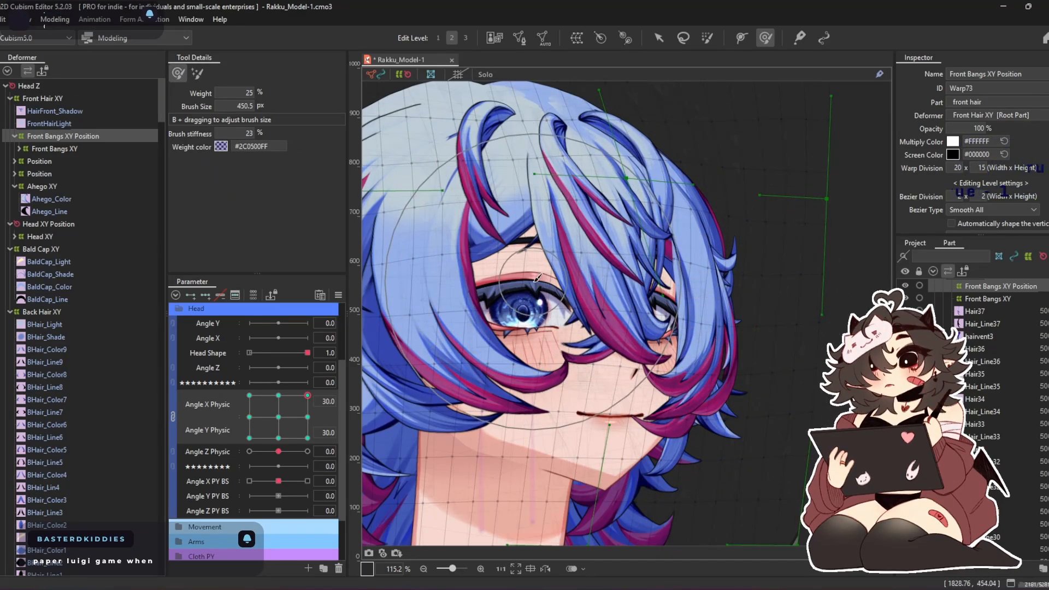
scroll(536, 277, "down", 3)
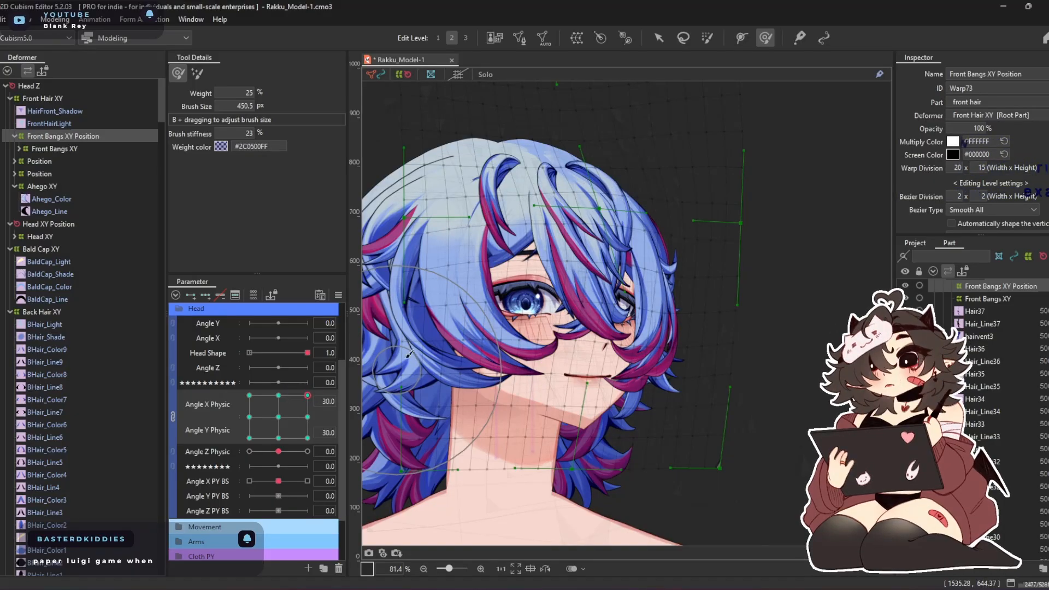
Pose the head at Angle X Physic 30, Angle Y Physic -30 and reshape the bangs with deform brushes of about 548, 408 and 537 px
left_click(308, 438)
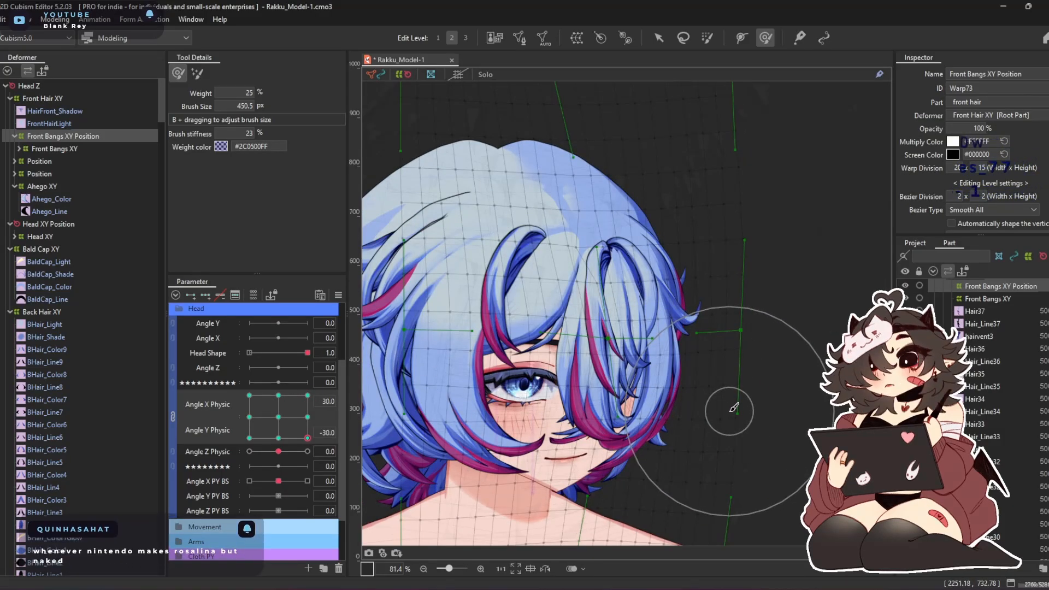
scroll(729, 411, "up", 2)
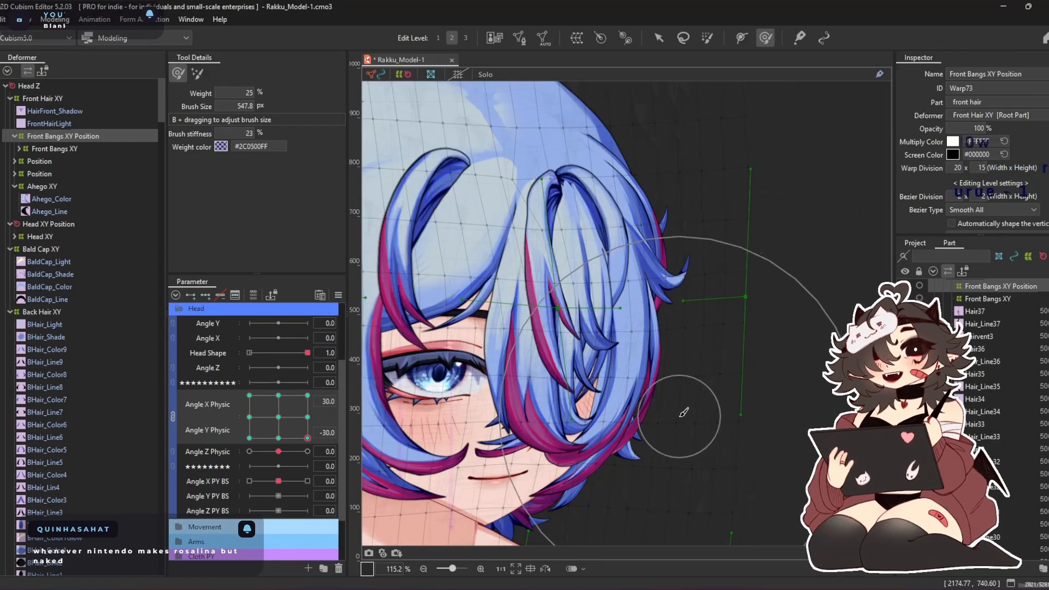
left_click_drag(684, 414, 705, 353)
mouse_move(657, 402)
left_mouse_down()
mouse_move(664, 365)
mouse_move(600, 328)
left_mouse_up()
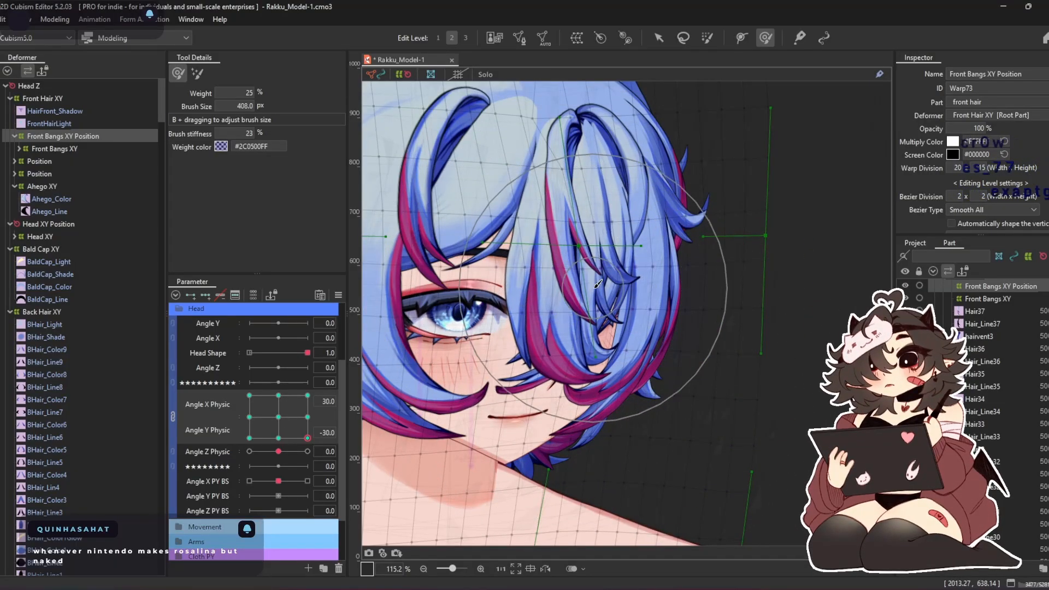
left_click_drag(539, 100, 543, 170)
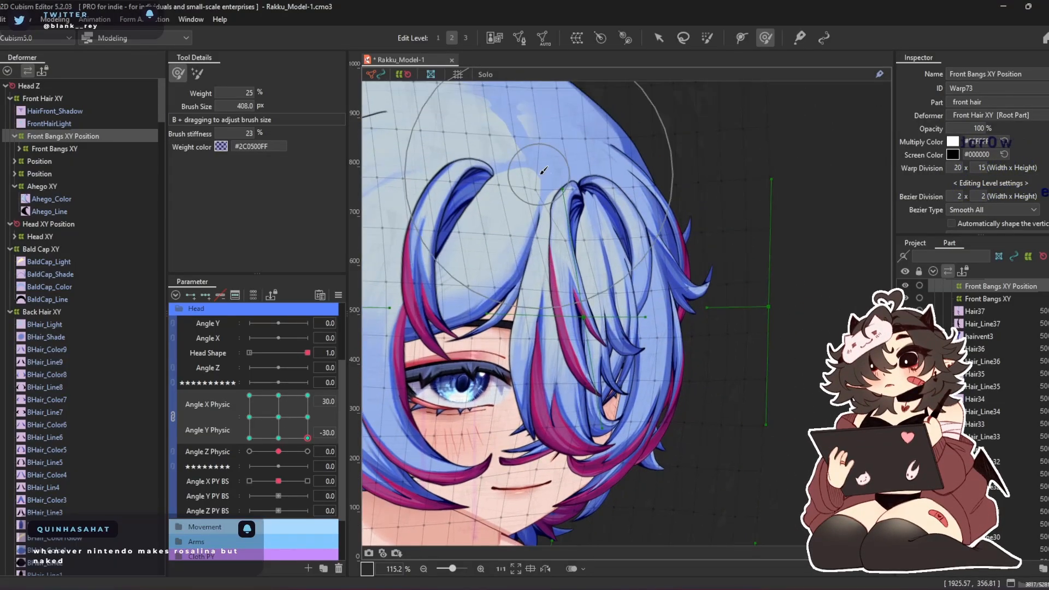
left_click_drag(586, 229, 522, 193)
left_click_drag(593, 158, 570, 146)
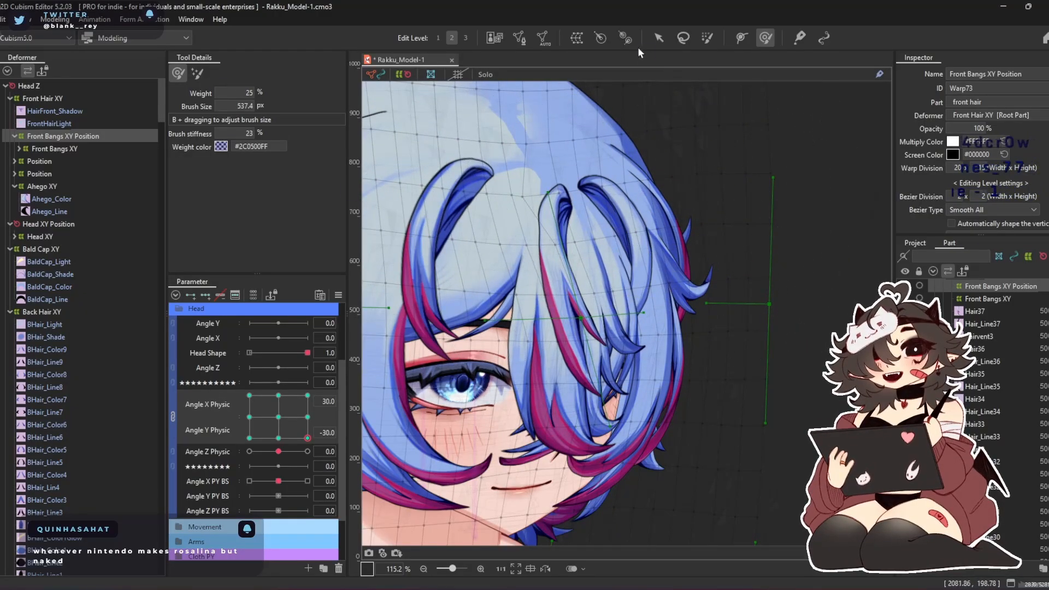
Adjust the warp's Bezier control near the central bang strand with the arrow tool, and refine the surrounding bangs with a resized deform brush
left_click(658, 38)
scroll(559, 191, "up", 5)
left_click_drag(481, 200, 506, 195)
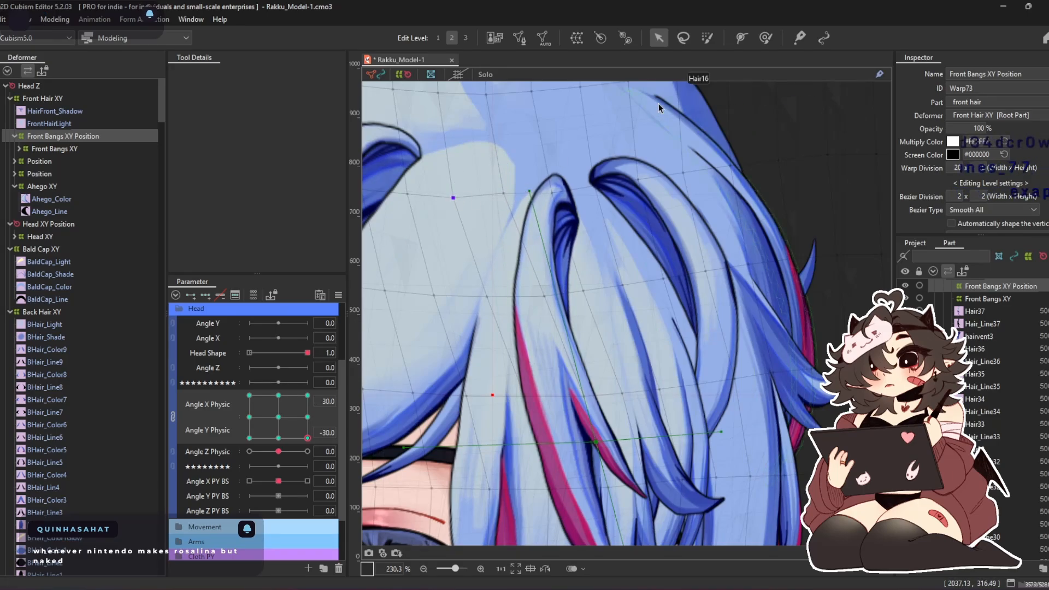
left_click(765, 38)
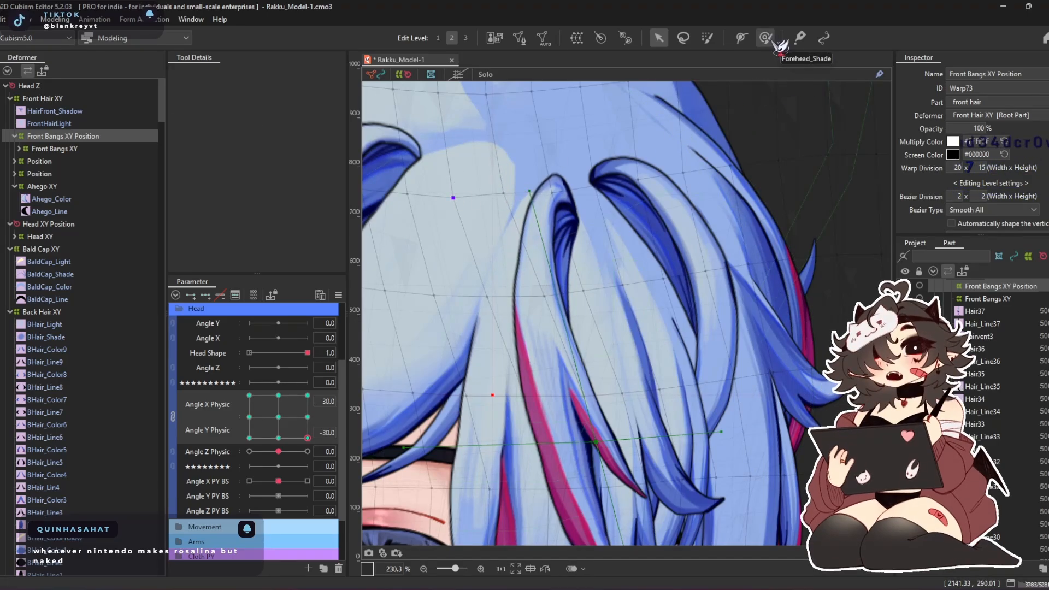
scroll(578, 279, "down", 5)
mouse_move(579, 279)
left_mouse_down()
mouse_move(560, 443)
mouse_move(569, 418)
left_mouse_up()
key("b")
mouse_move(661, 306)
left_mouse_down()
mouse_move(648, 349)
mouse_move(621, 345)
left_mouse_up()
Pose the head at Angle X Physic -30, Angle Y Physic -30, nudge the bangs' side inward, and sweep the angles to check the blend
left_click_drag(308, 438, 240, 464)
scroll(470, 328, "down", 3)
left_click_drag(470, 328, 549, 328)
left_click_drag(250, 438, 293, 424)
Open the physics settings and check the hair's movement by making the preview head follow the cursor in several directions
key("ctrl+shift+p")
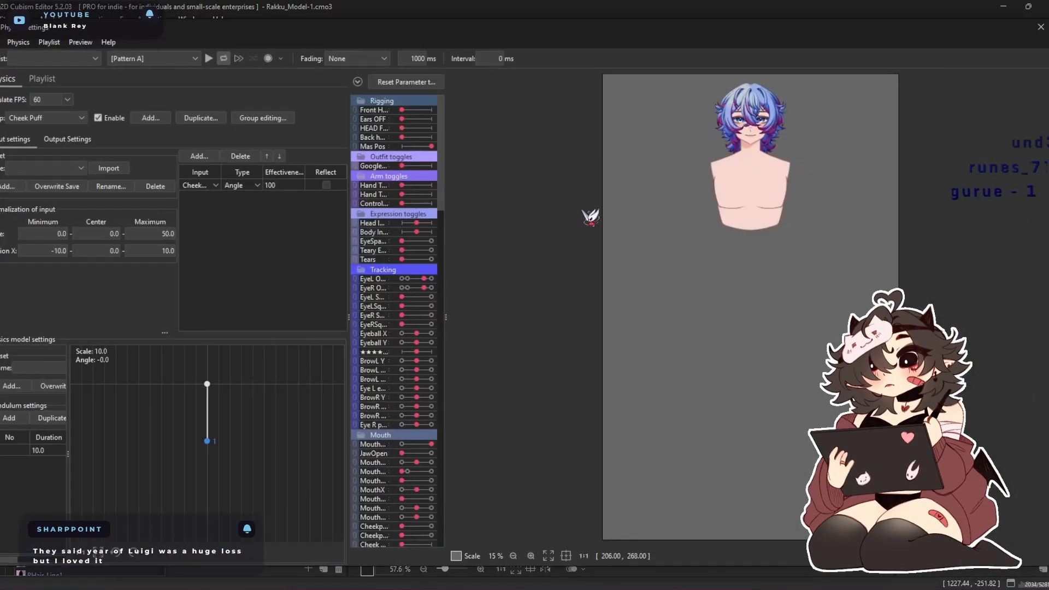
scroll(697, 282, "up", 8)
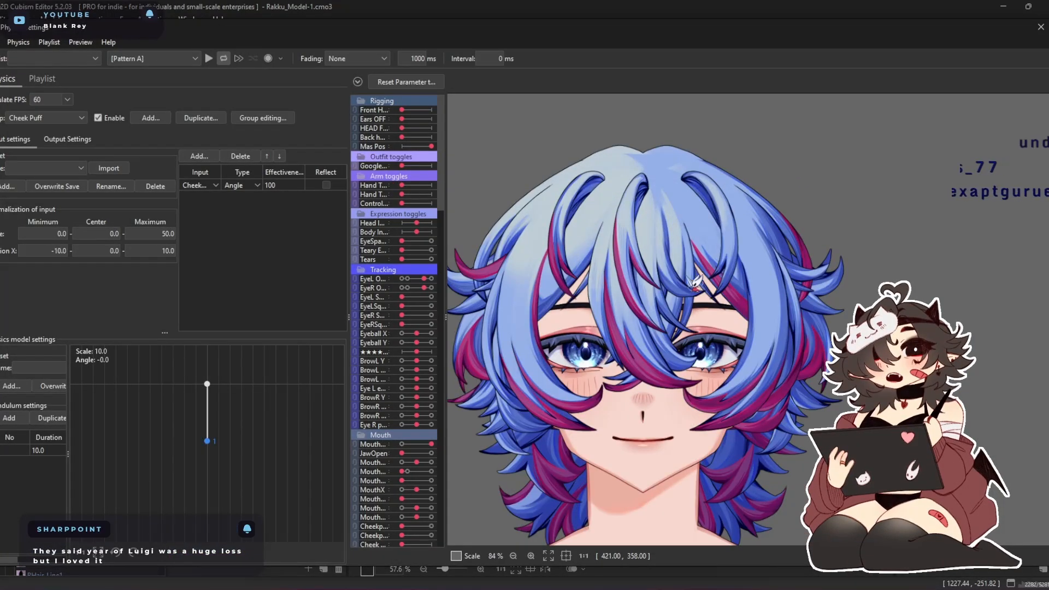
left_click_drag(465, 328, 821, 589)
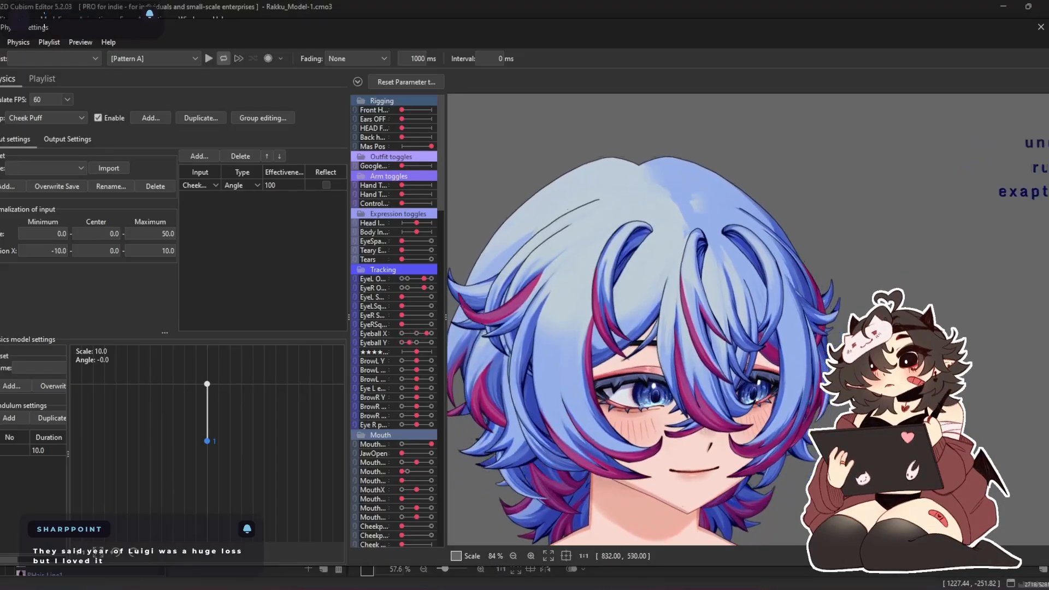
left_click_drag(874, 289, 912, 464)
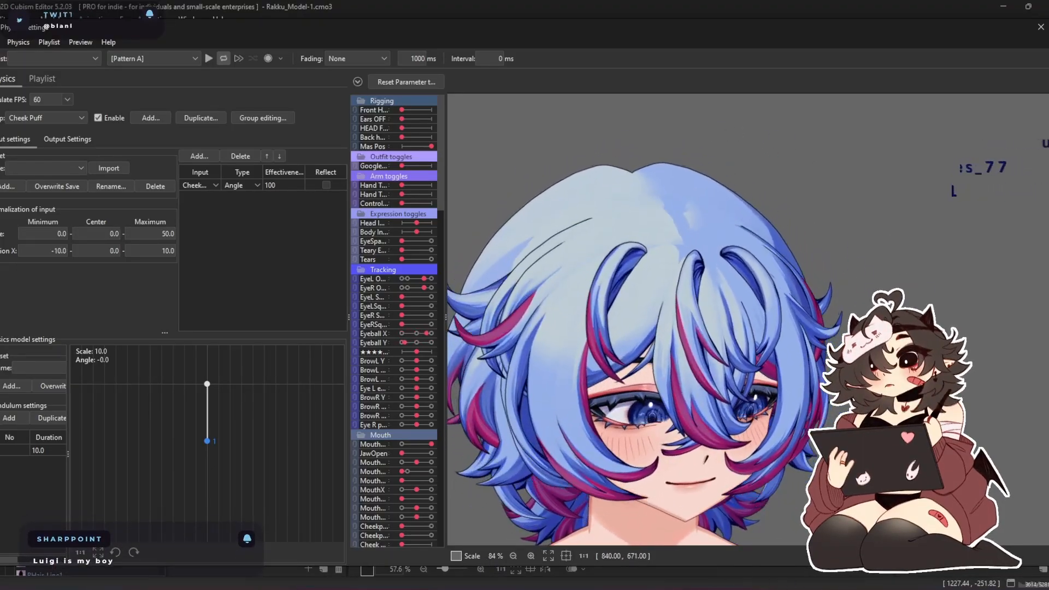
left_click_drag(807, 385, 920, 398)
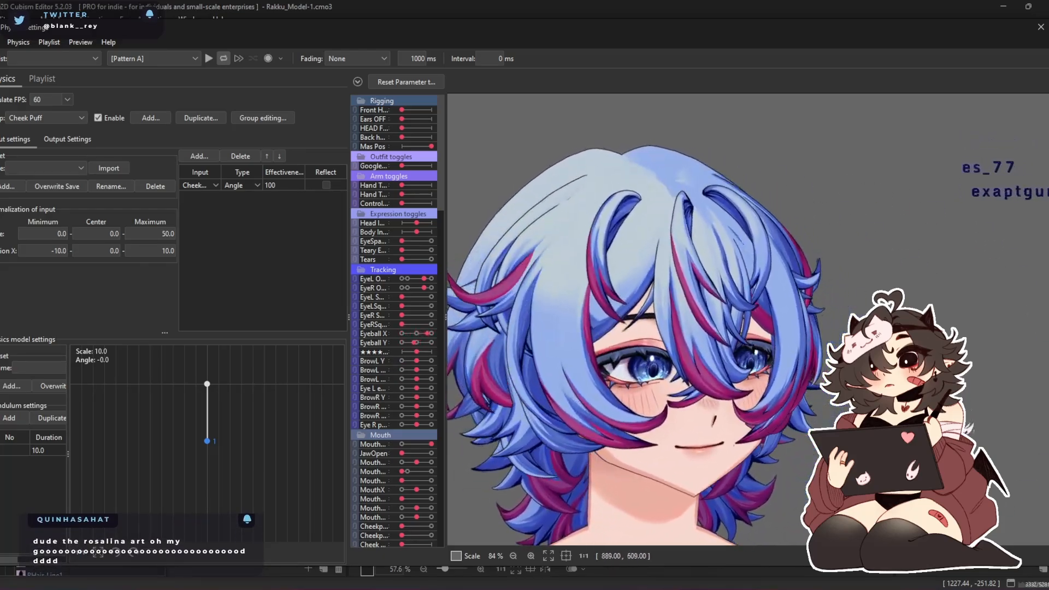
left_click_drag(879, 422, 556, 473)
left_click_drag(823, 301, 708, 507)
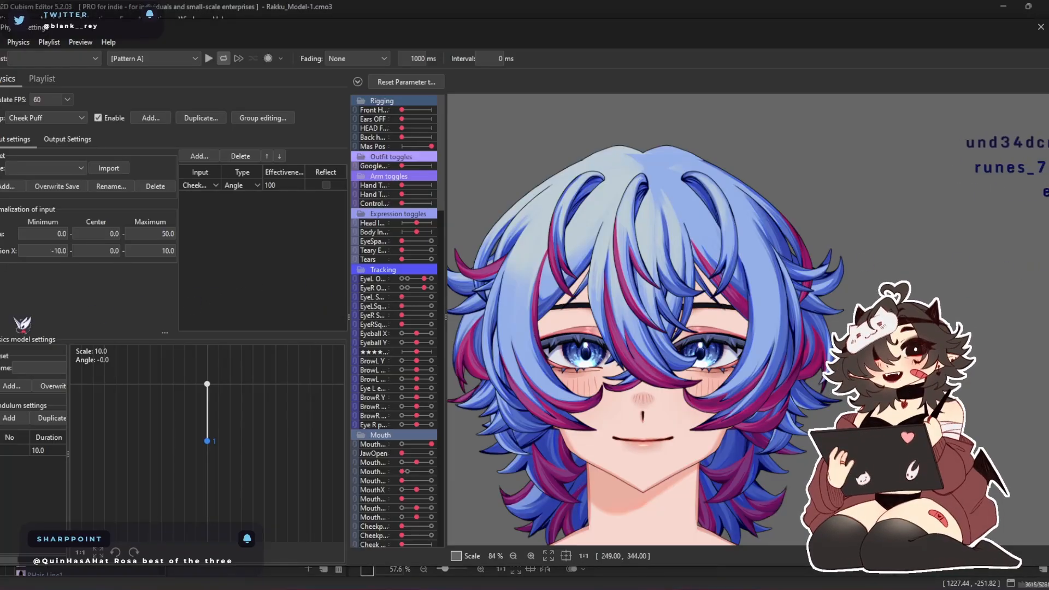
Open the External Application Integration Settings to drive the physics preview with live tracking, and dismiss the server notice
mouse_move(342, 587)
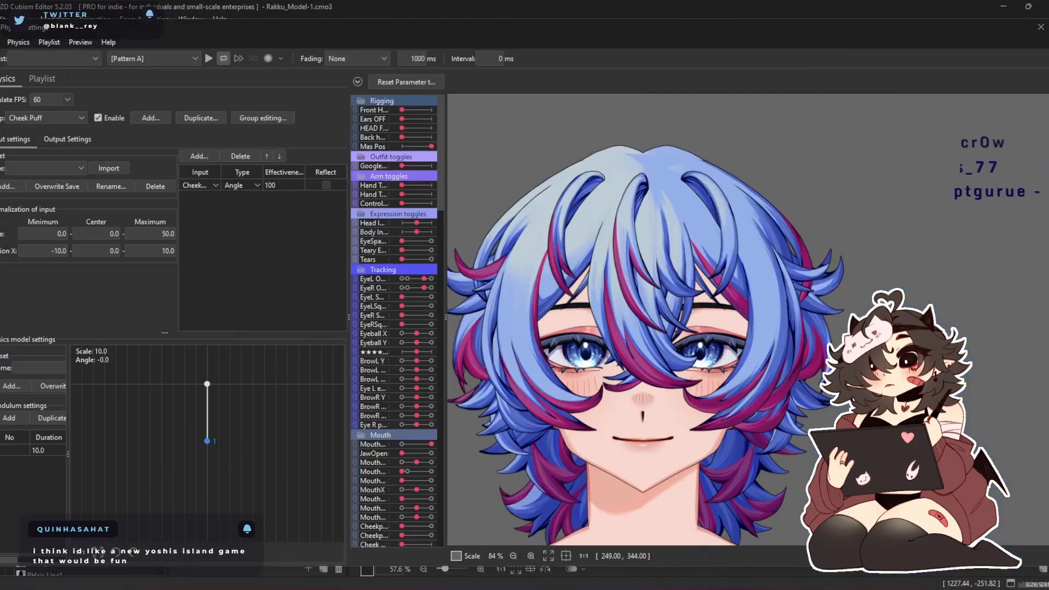
left_click(80, 42)
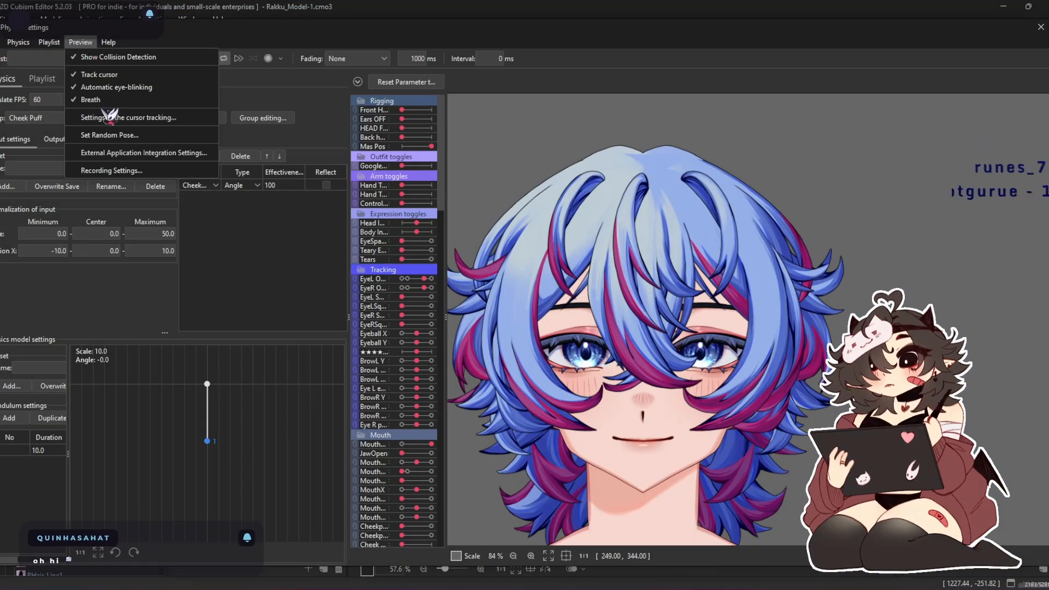
left_click(172, 157)
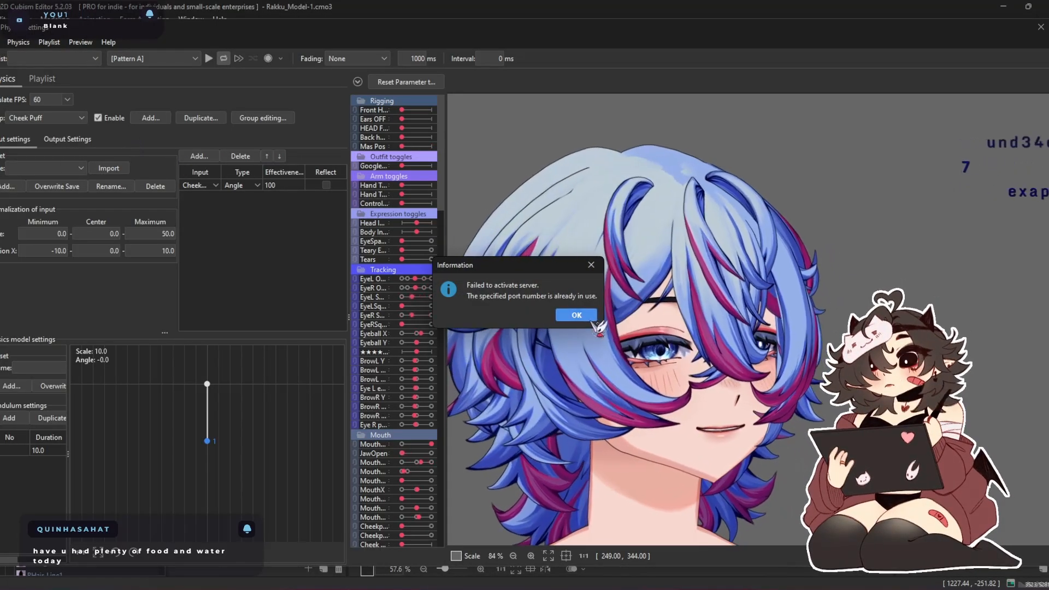
left_click(588, 319)
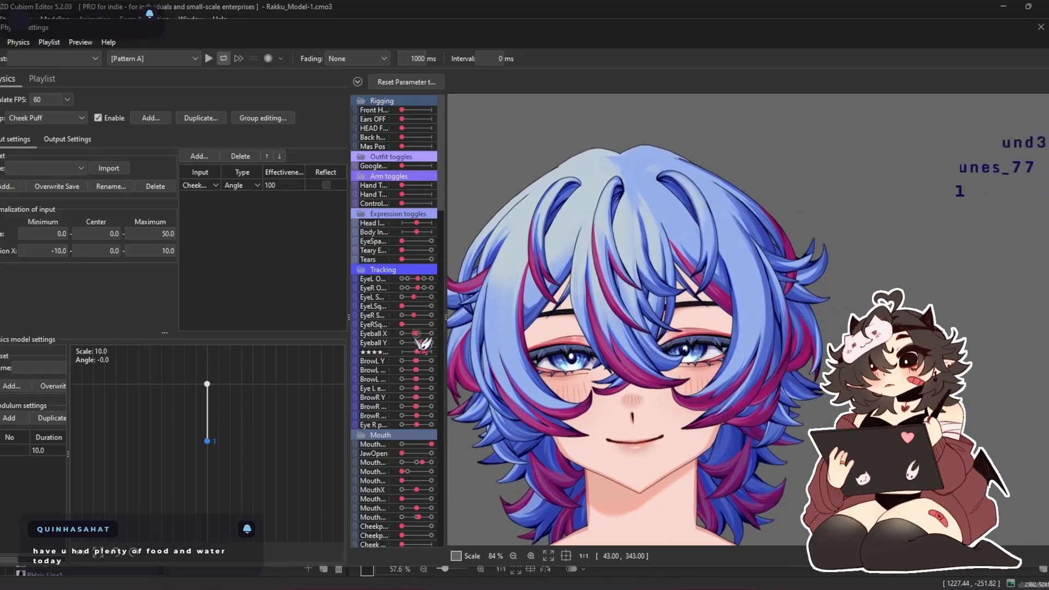
Examine the bangs and eyes up close in the live-tracked physics preview
scroll(714, 375, "down", 3)
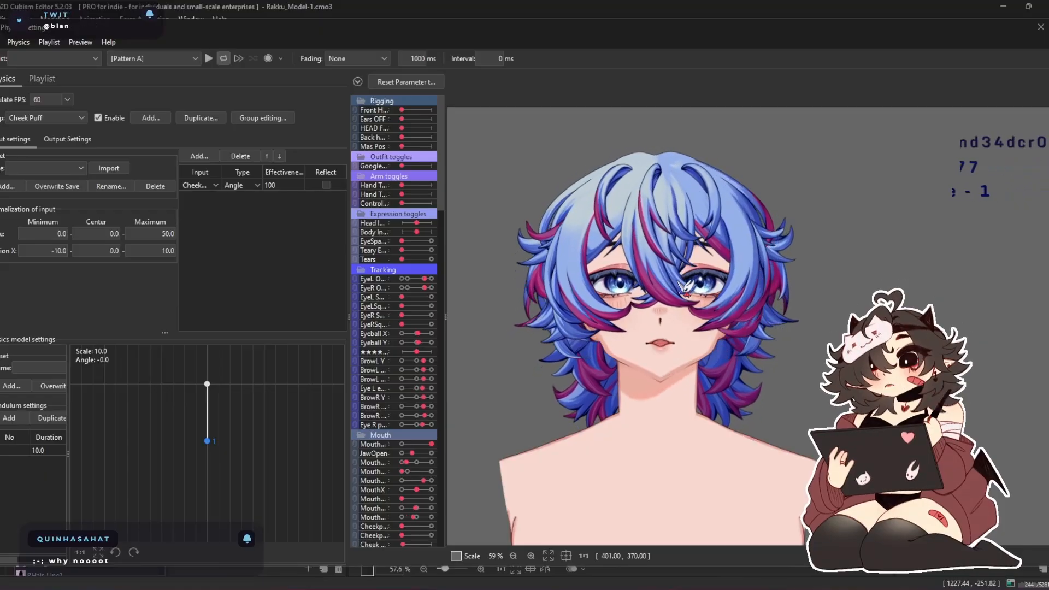
scroll(712, 271, "up", 10)
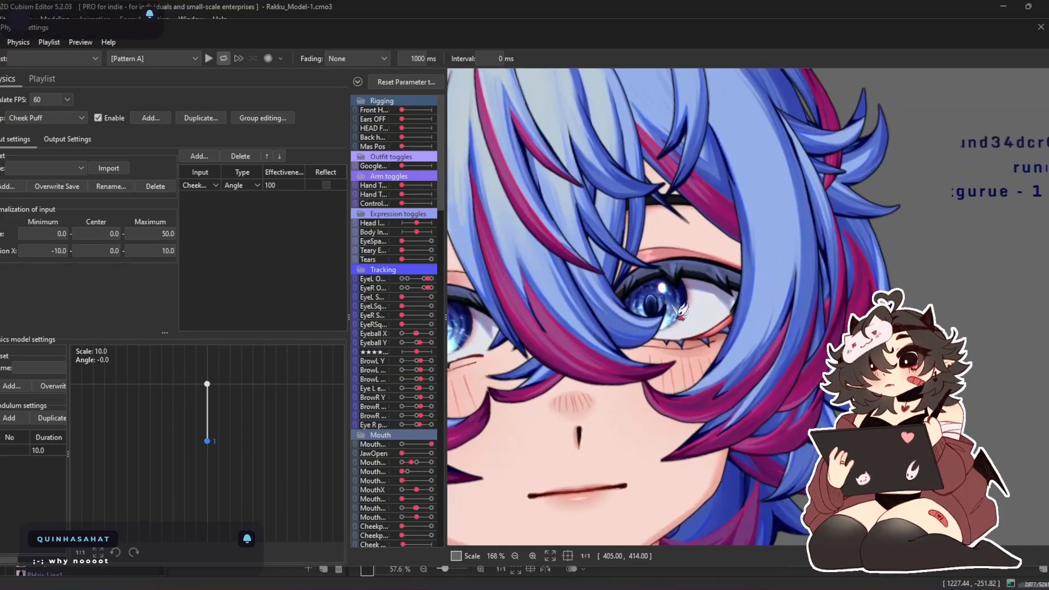
scroll(549, 331, "up", 4)
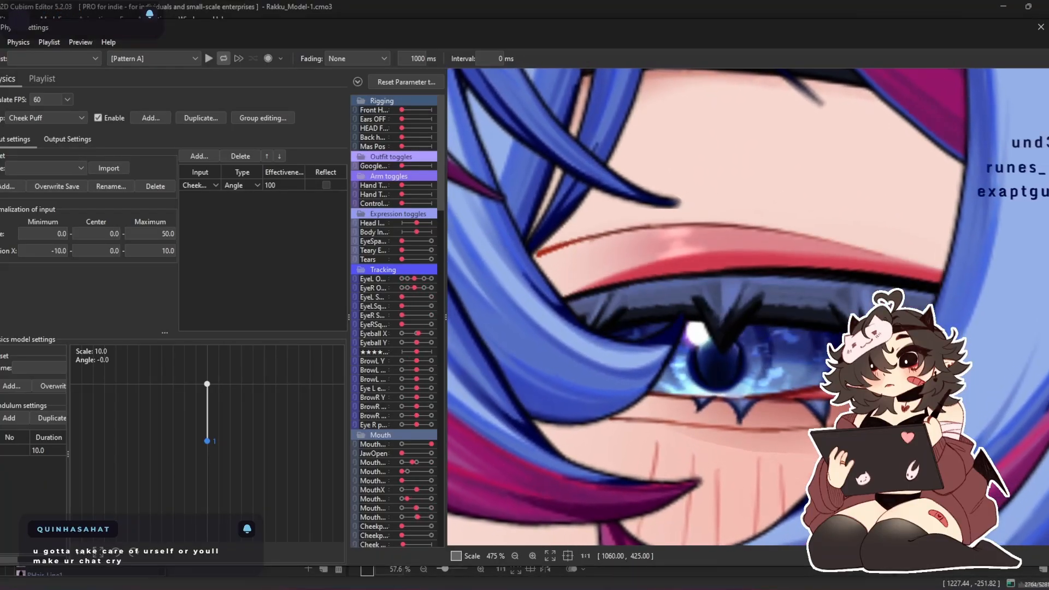
scroll(721, 224, "down", 8)
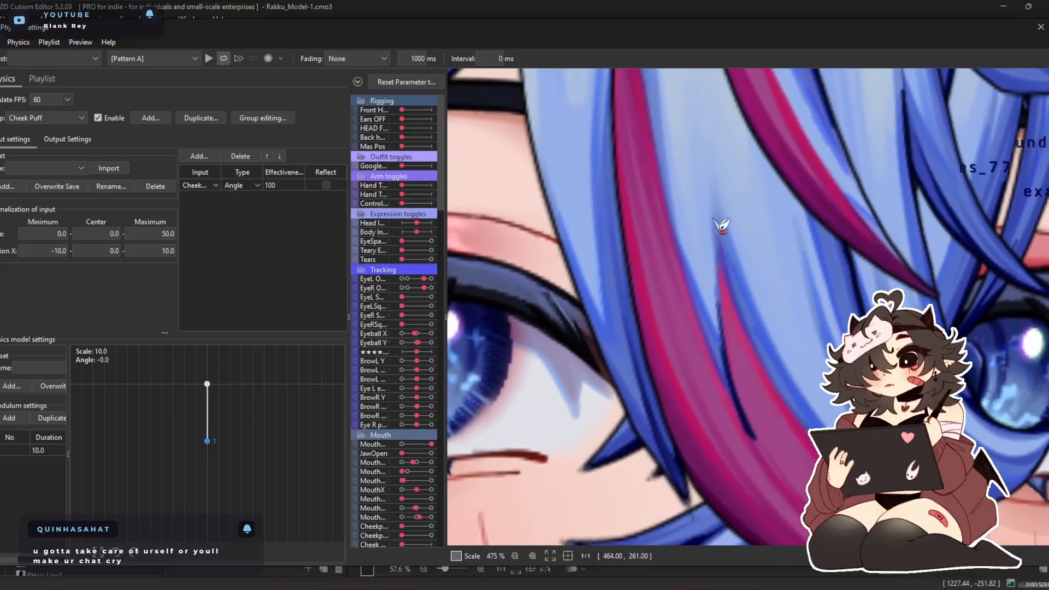
scroll(684, 286, "down", 2)
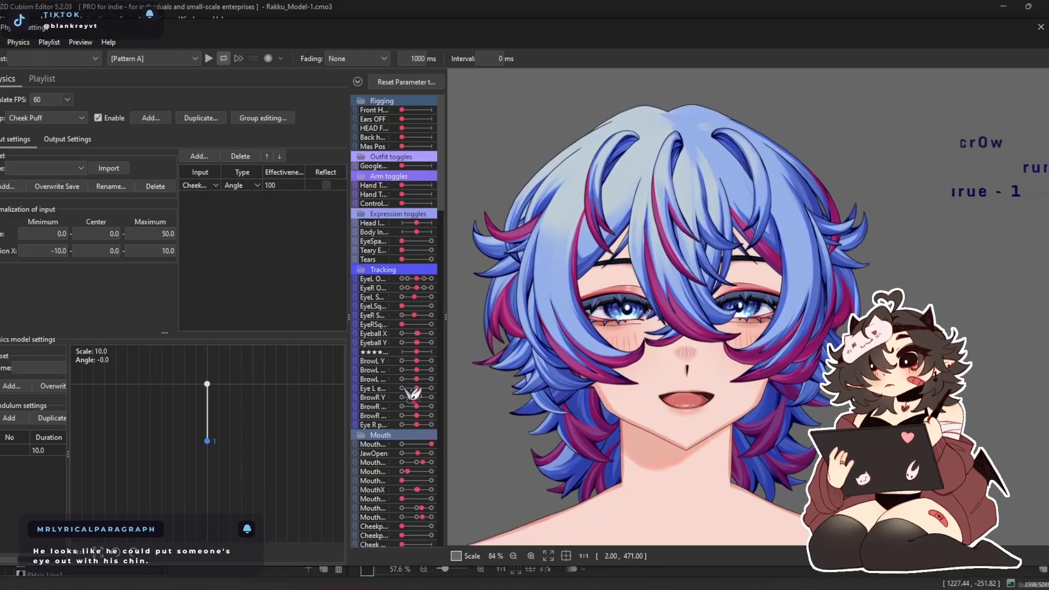
Examine the mouth, chin and jawline at several zoom levels while the tracked head moves and speaks
scroll(696, 452, "up", 5)
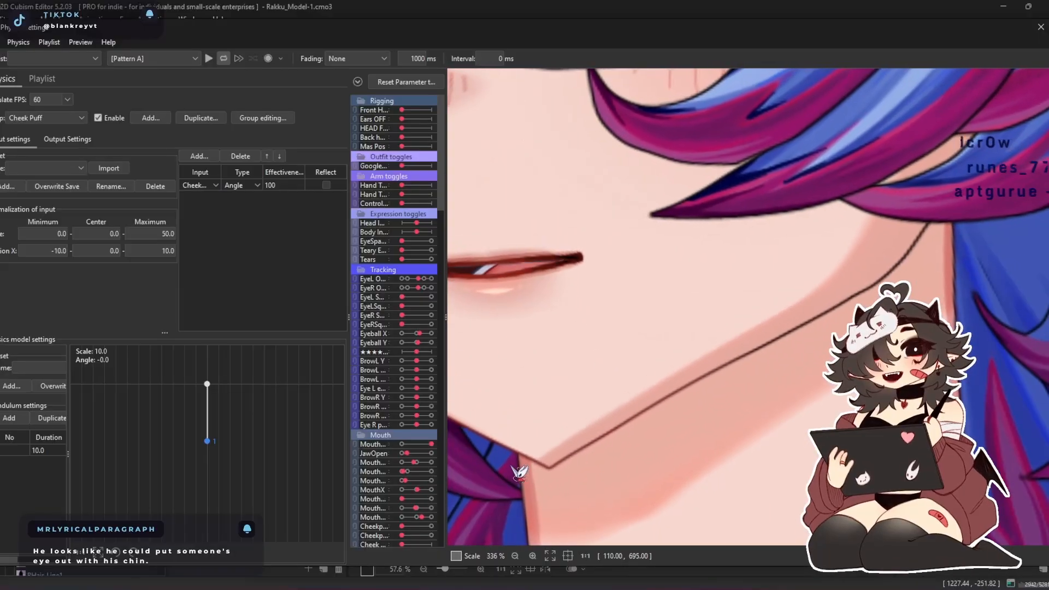
scroll(601, 475, "up", 2)
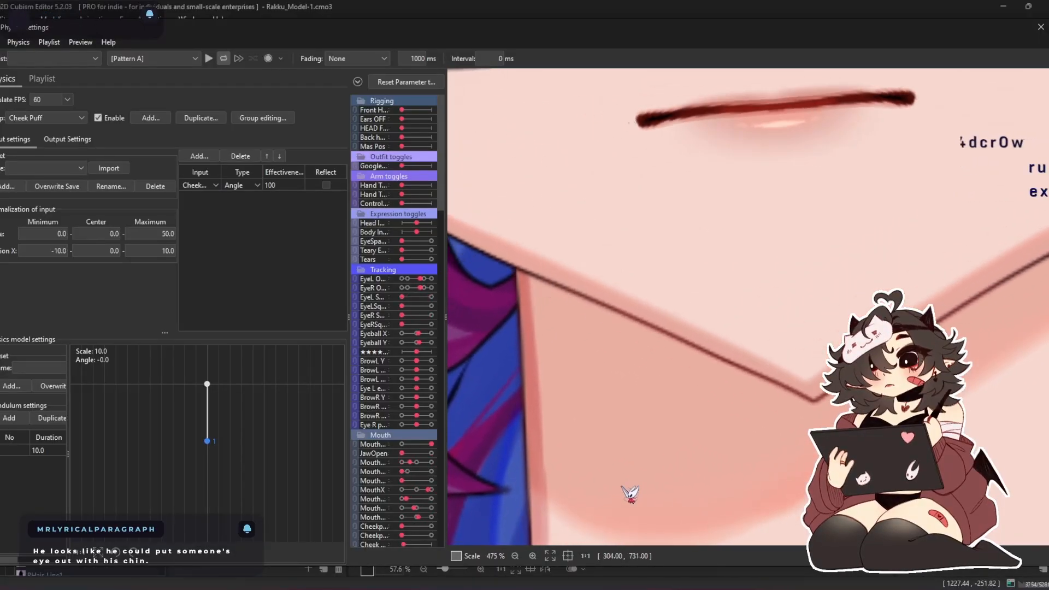
scroll(665, 415, "down", 5)
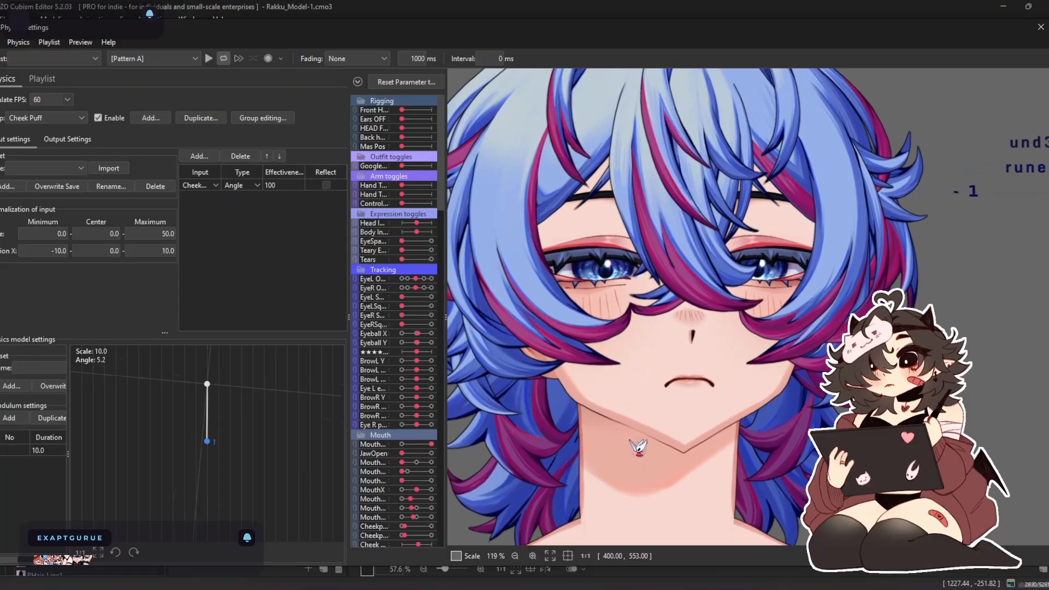
scroll(638, 447, "down", 3)
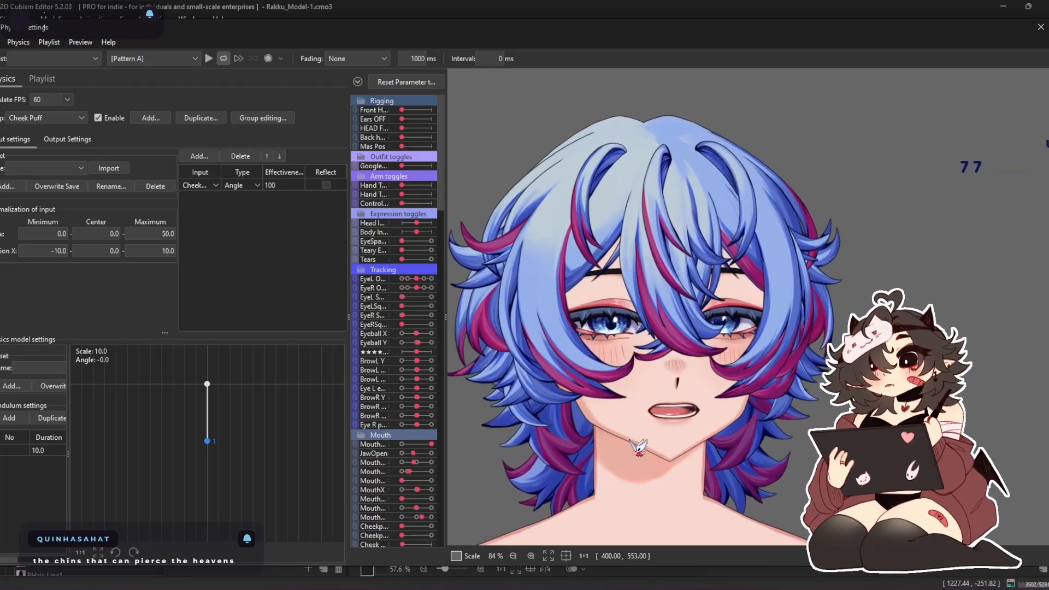
scroll(644, 368, "up", 4)
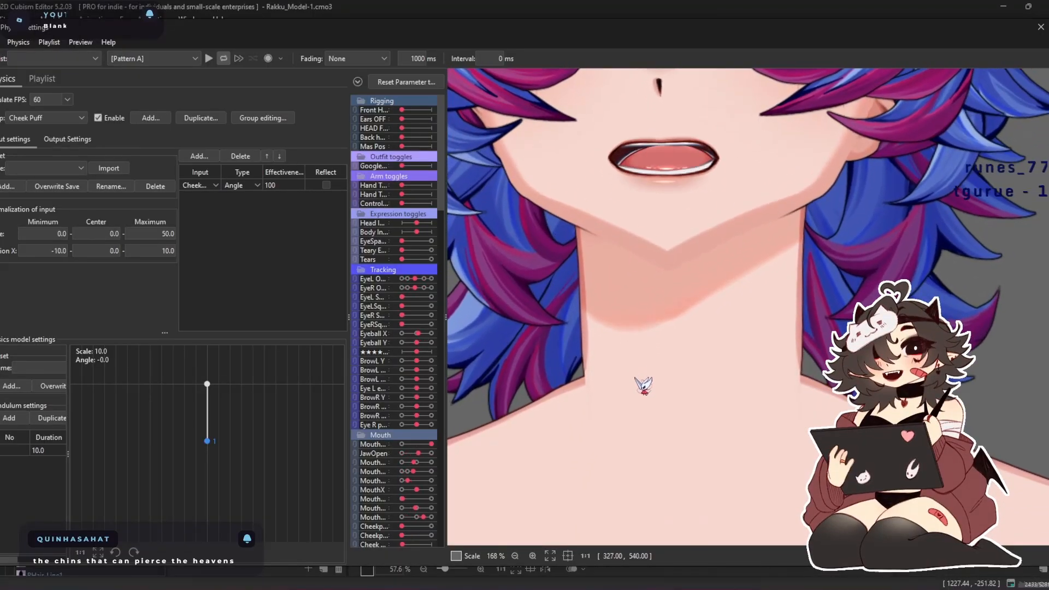
scroll(643, 385, "down", 8)
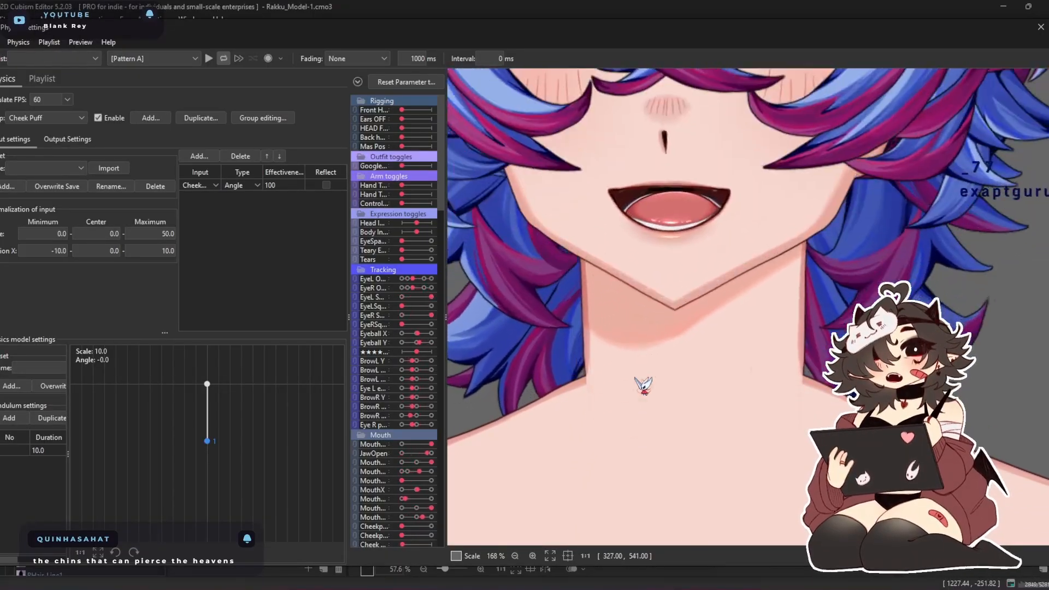
scroll(650, 322, "up", 4)
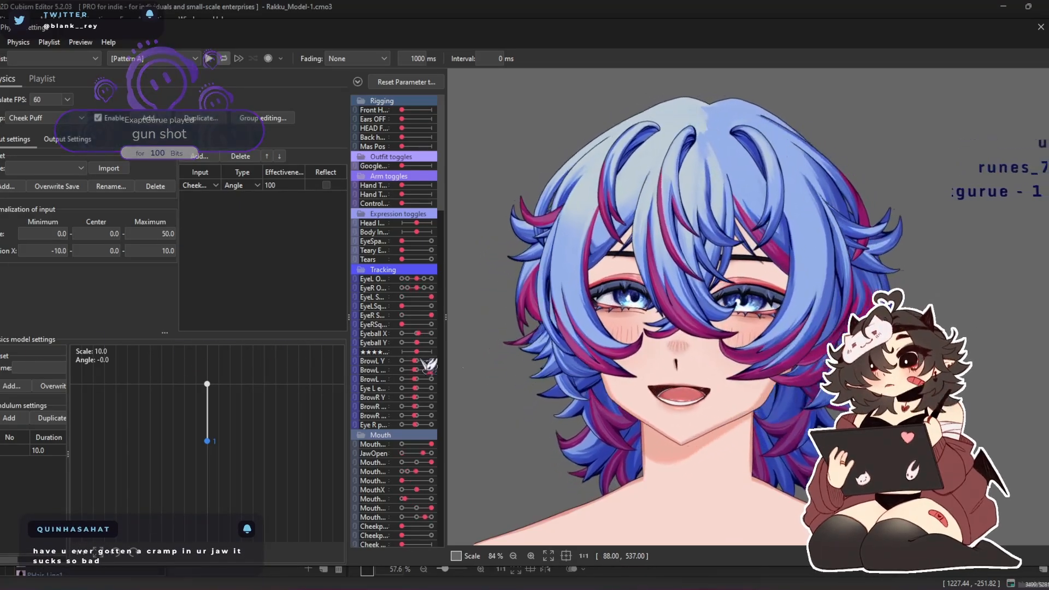
scroll(693, 403, "up", 6)
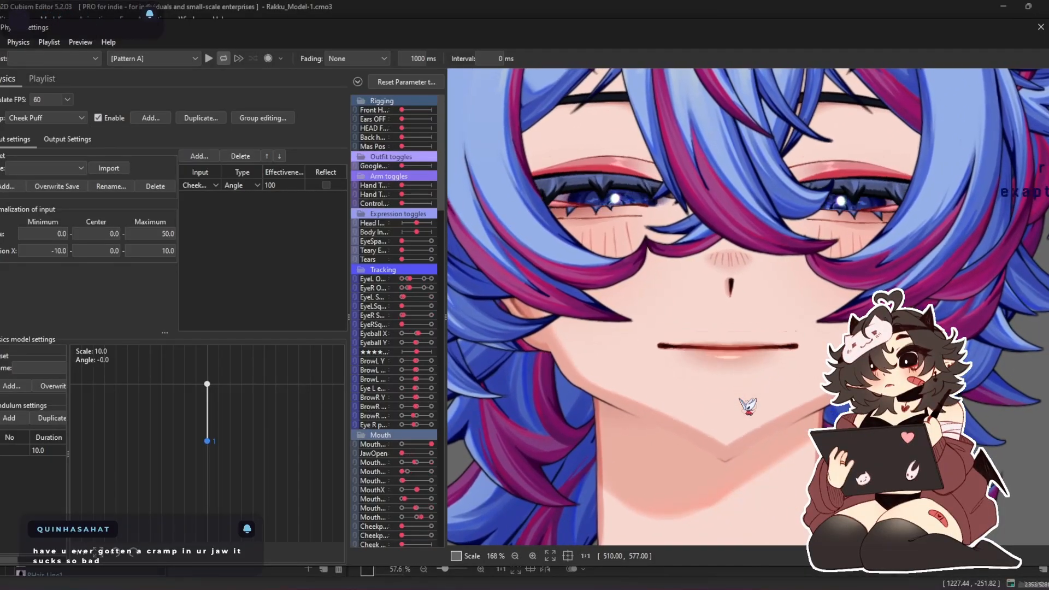
scroll(748, 405, "down", 3)
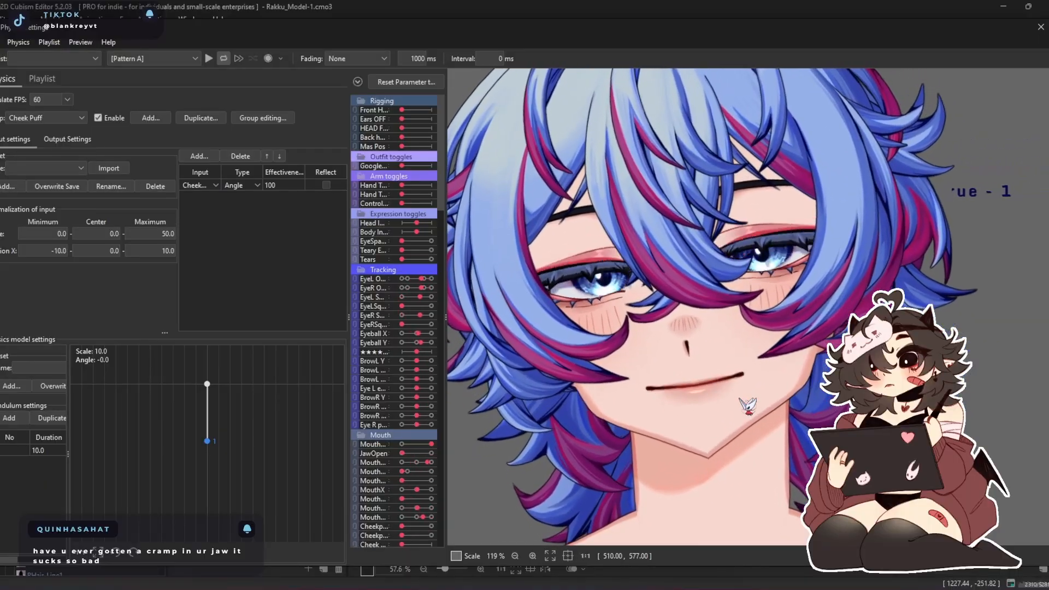
scroll(748, 405, "down", 5)
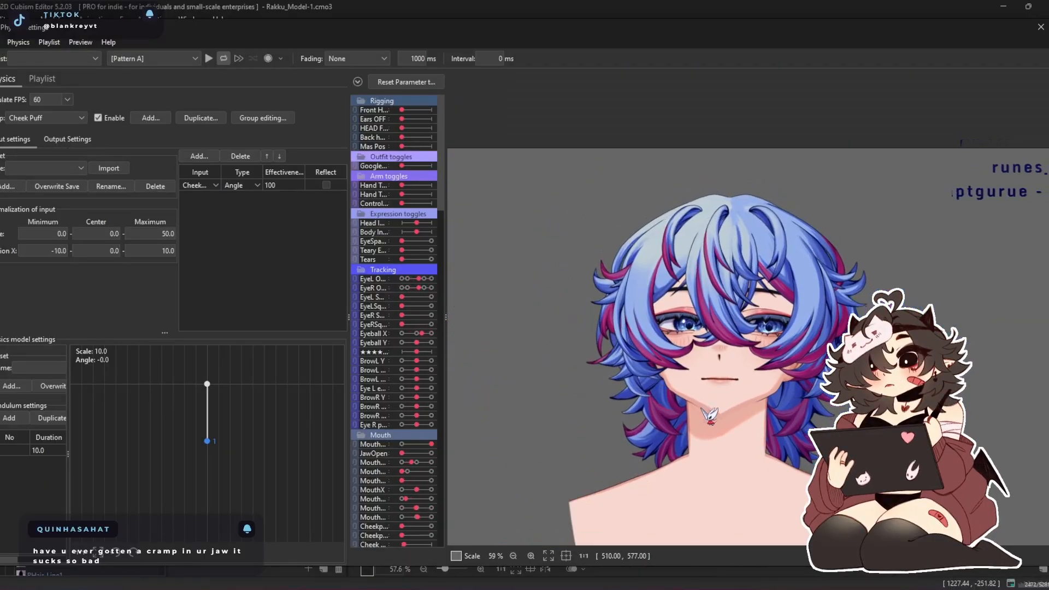
Examine how the bangs and back hair hold their shape as the tracked head turns and tilts
scroll(693, 412, "up", 3)
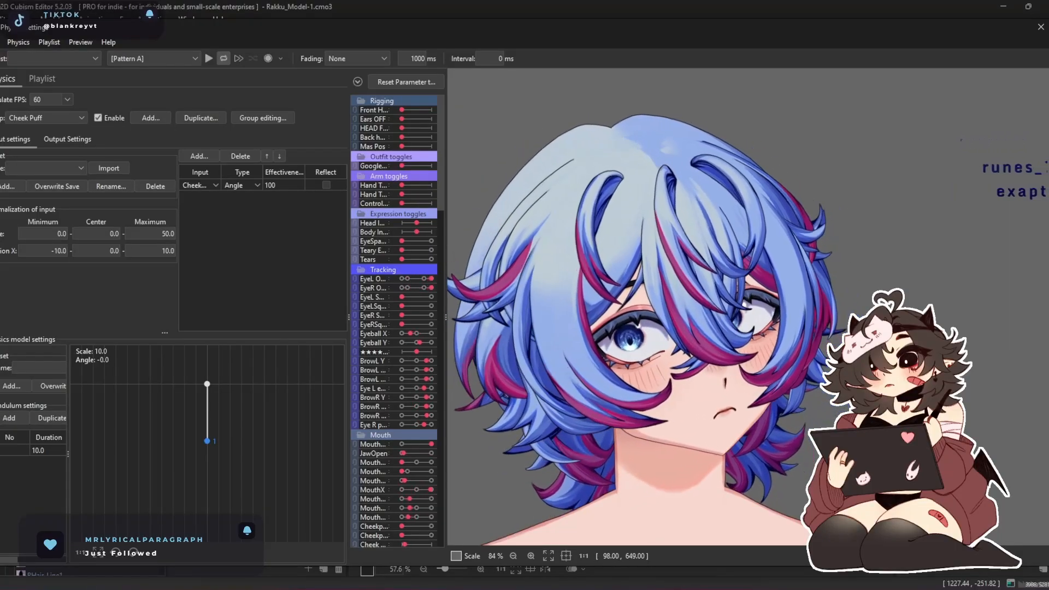
scroll(538, 273, "up", 5)
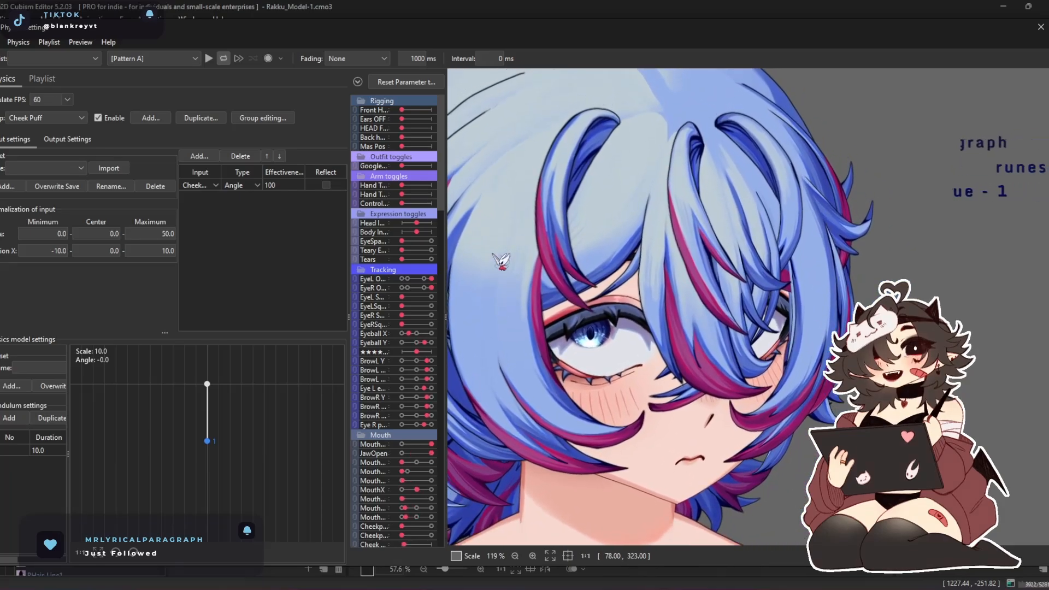
scroll(572, 315, "down", 5)
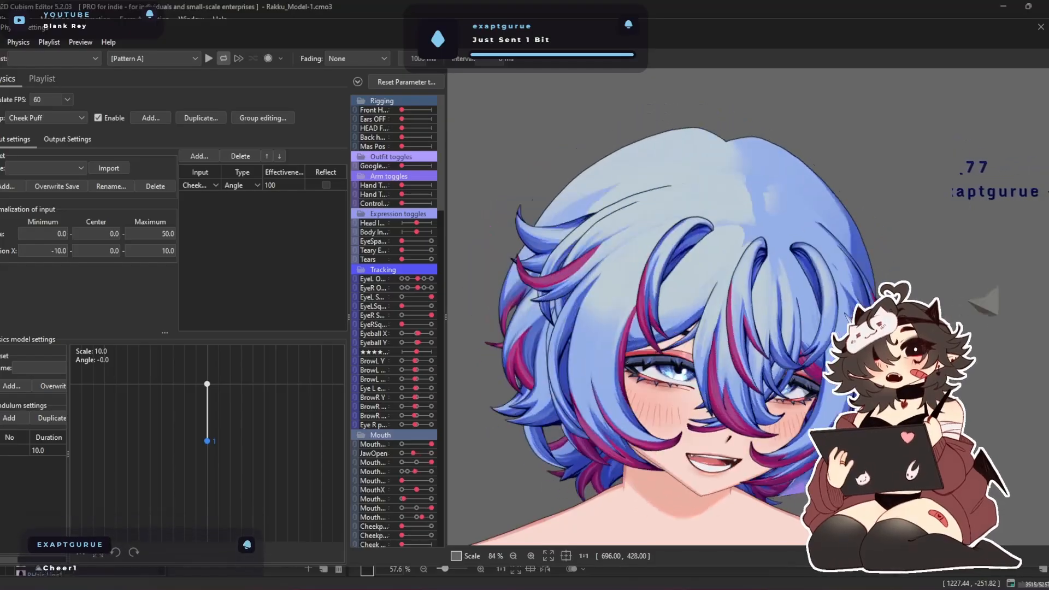
Close the physics settings window and return to the model in the modeling workspace
scroll(792, 259, "down", 2)
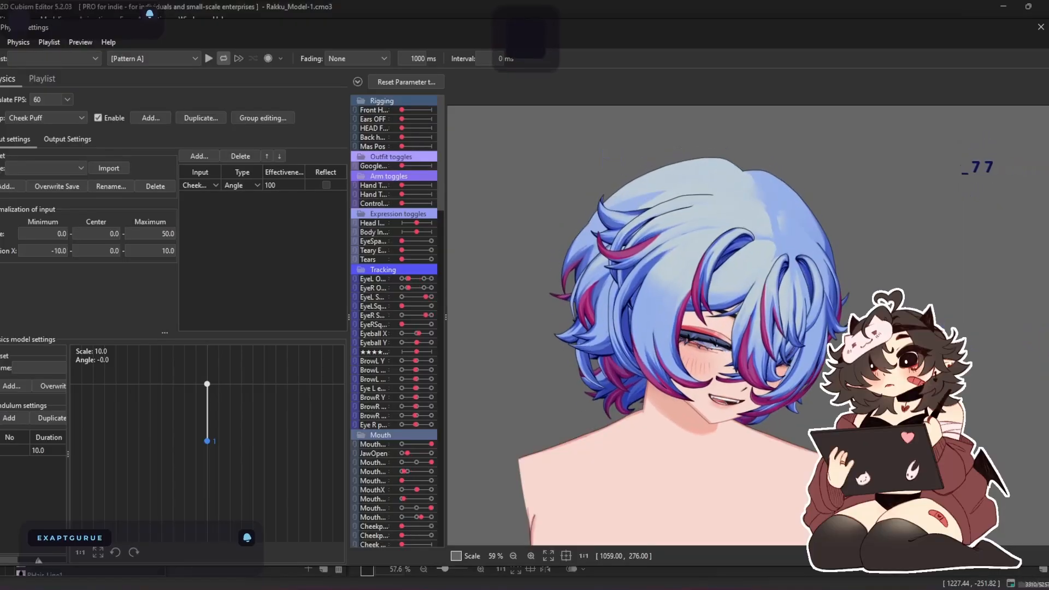
left_click(1039, 27)
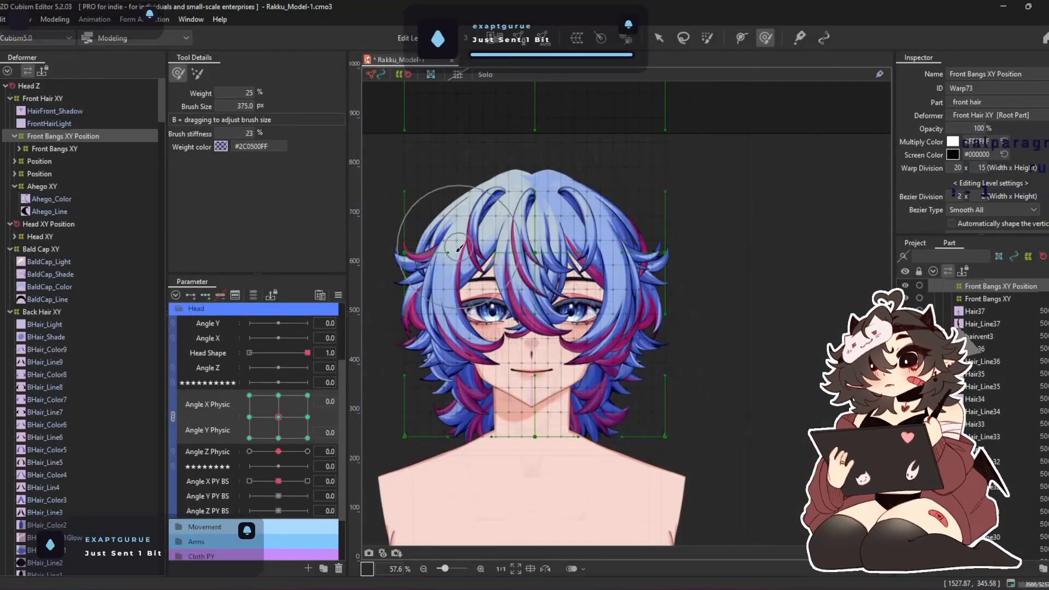
left_click_drag(443, 357, 504, 329)
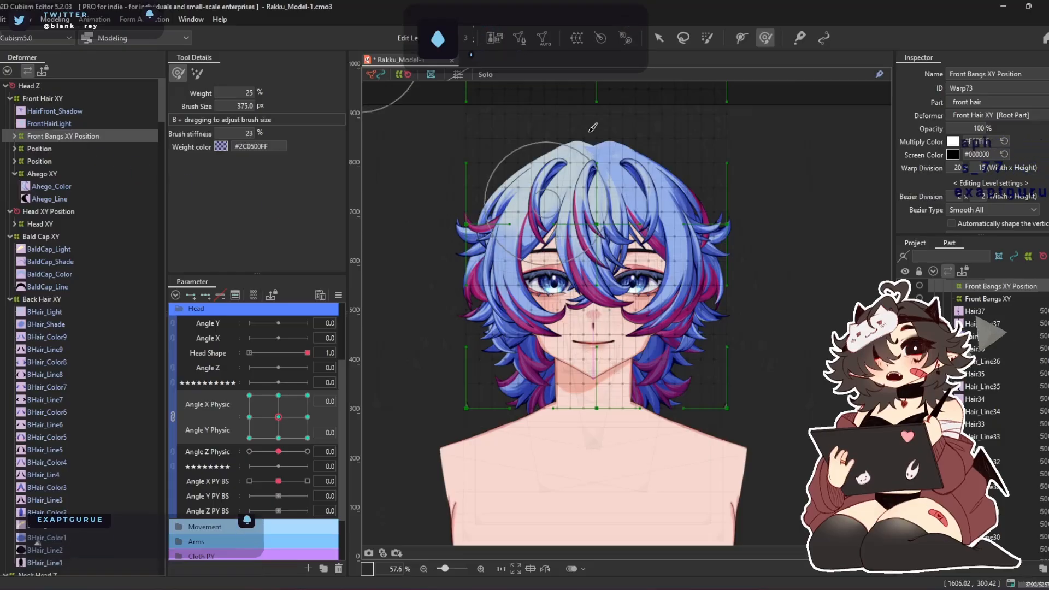
Enlarge the deform brush to 524.2 px and reshape BaldCap_Light around the hair parting at Angle X and Y Physic -30, -30
left_click(77, 249)
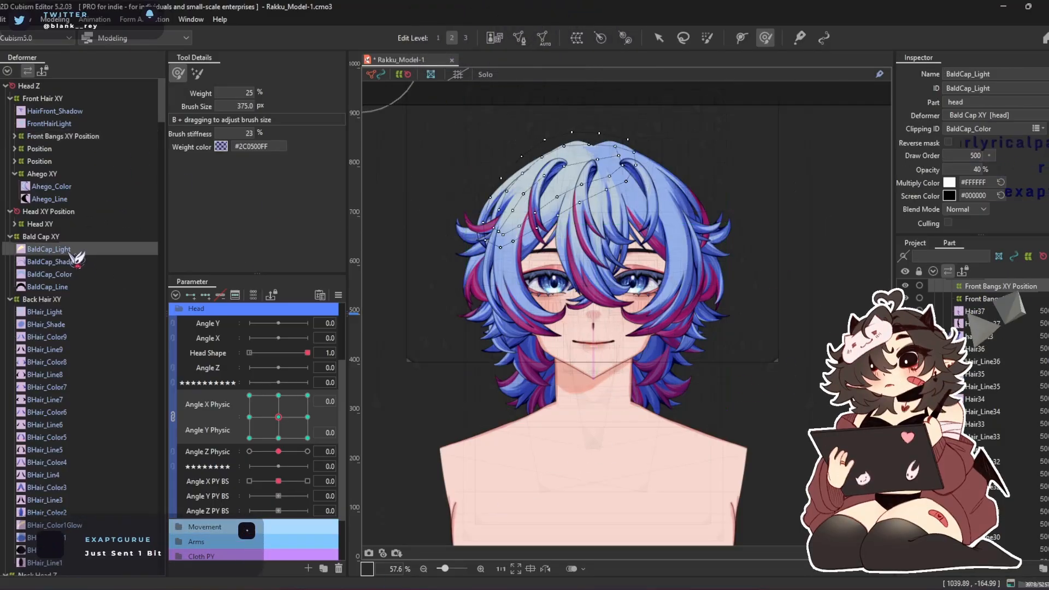
scroll(593, 144, "up", 5)
left_click_drag(277, 416, 249, 438)
key("b")
mouse_move(669, 332)
left_mouse_down()
mouse_move(701, 338)
mouse_move(499, 356)
left_mouse_up()
left_click_drag(626, 275, 661, 273)
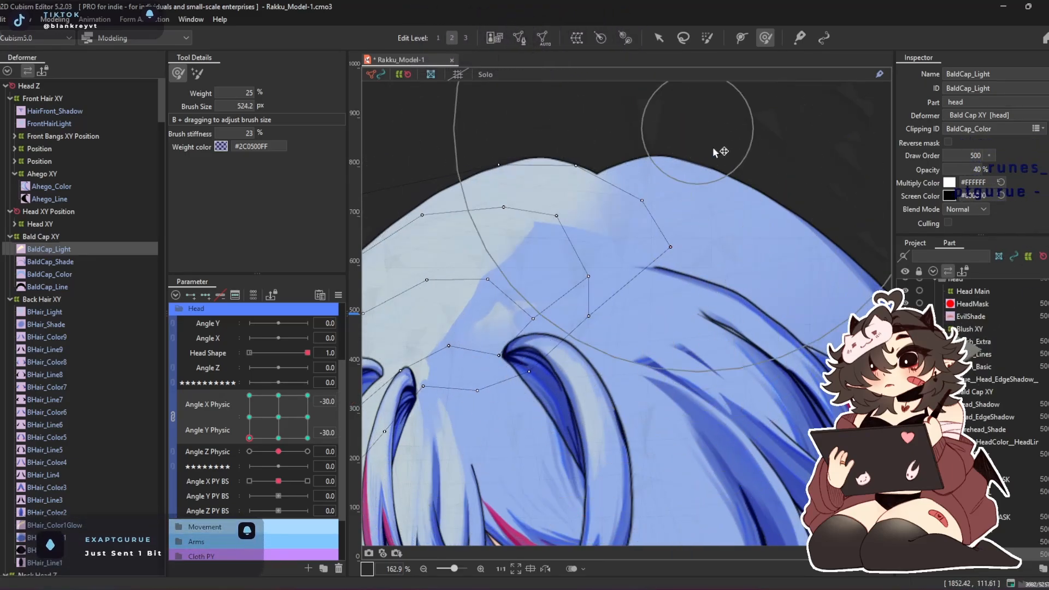
left_click_drag(588, 211, 668, 202)
mouse_move(607, 280)
left_mouse_down()
mouse_move(536, 334)
mouse_move(592, 381)
left_mouse_up()
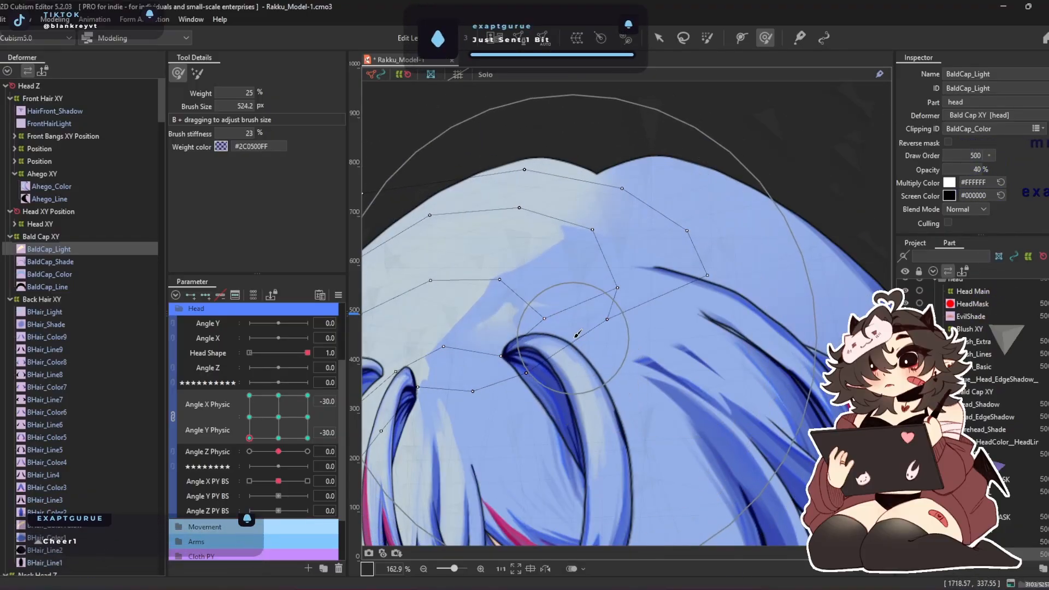
Open BaldCap_Light's mesh for editing at the neutral pose and erase the mesh points beyond the hair parting
left_click(279, 416)
left_click(499, 40)
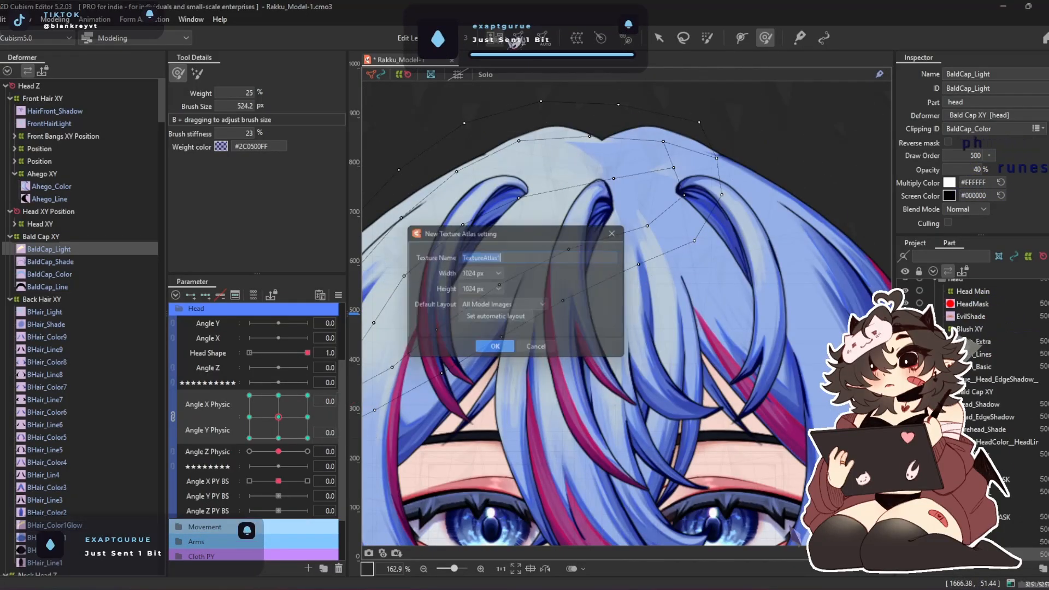
left_click(632, 232)
left_click(519, 39)
left_click_drag(611, 145, 563, 163)
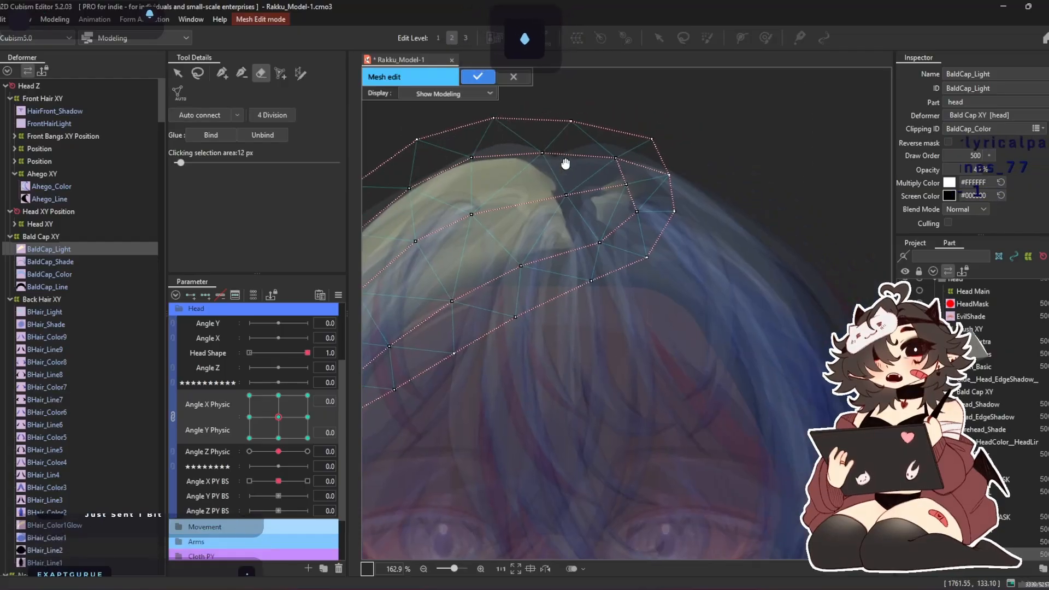
mouse_move(737, 242)
left_mouse_down()
mouse_move(636, 227)
mouse_move(688, 251)
mouse_move(673, 196)
left_mouse_up()
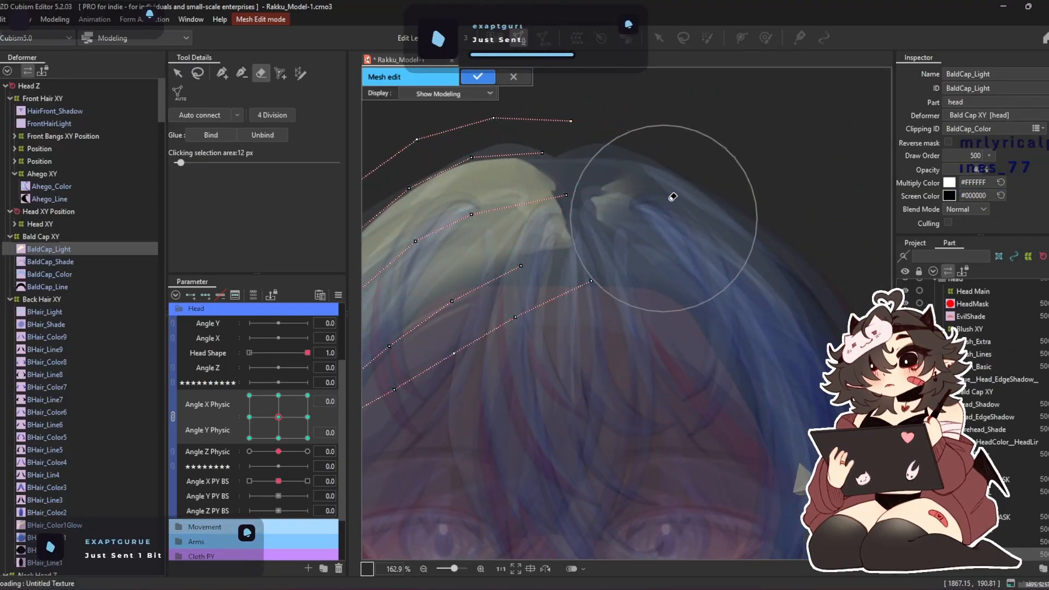
Connect the open row ends along the hair parting with new mesh edges and apply BaldCap_Light's mesh edit
left_click(223, 73)
scroll(633, 228, "up", 2)
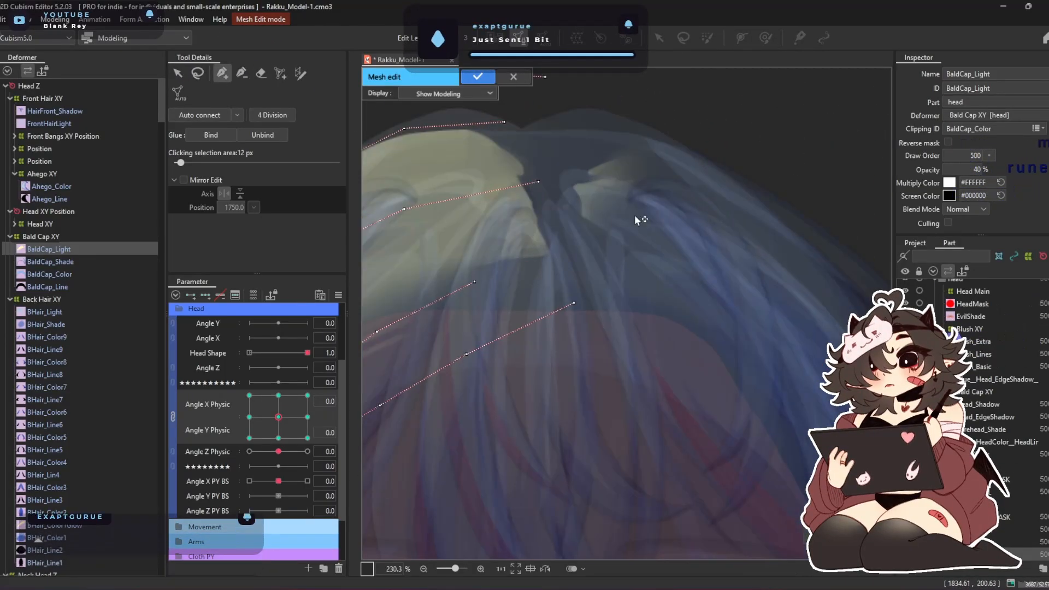
left_click(545, 80)
left_click(539, 181)
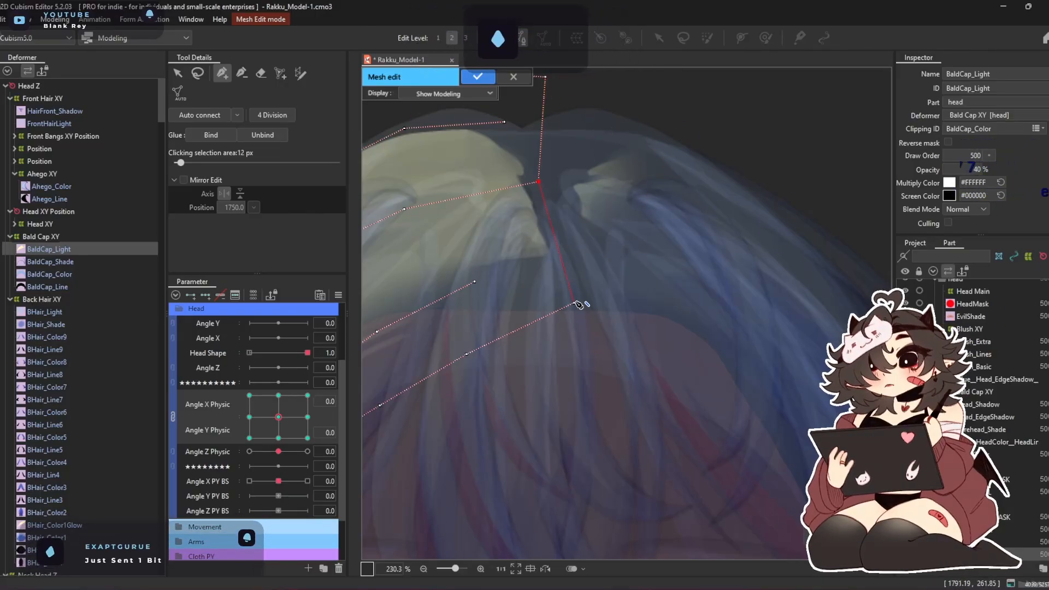
left_click(575, 304)
left_click(538, 183)
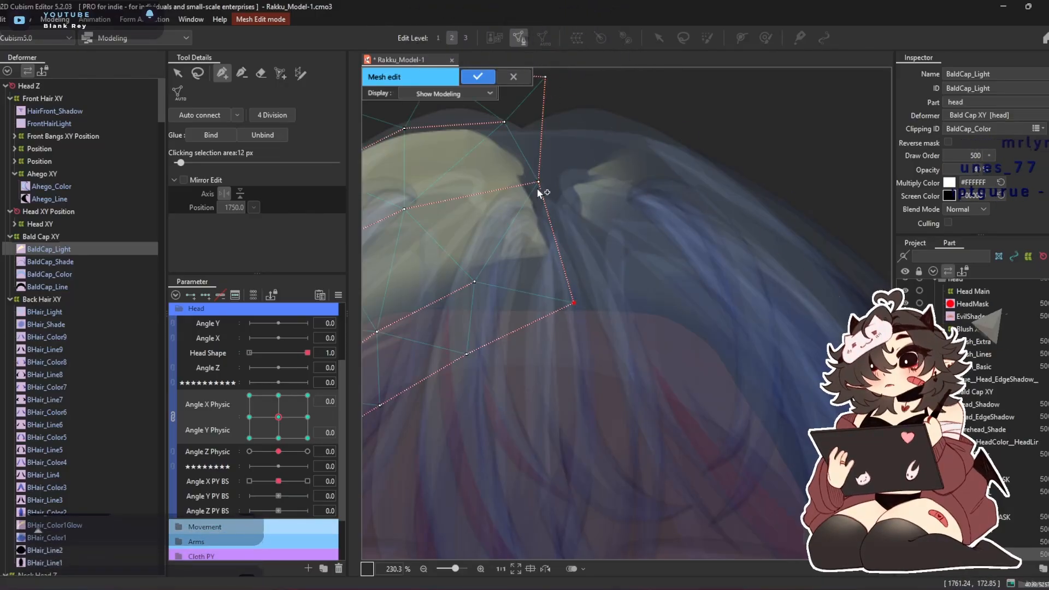
left_click(475, 282)
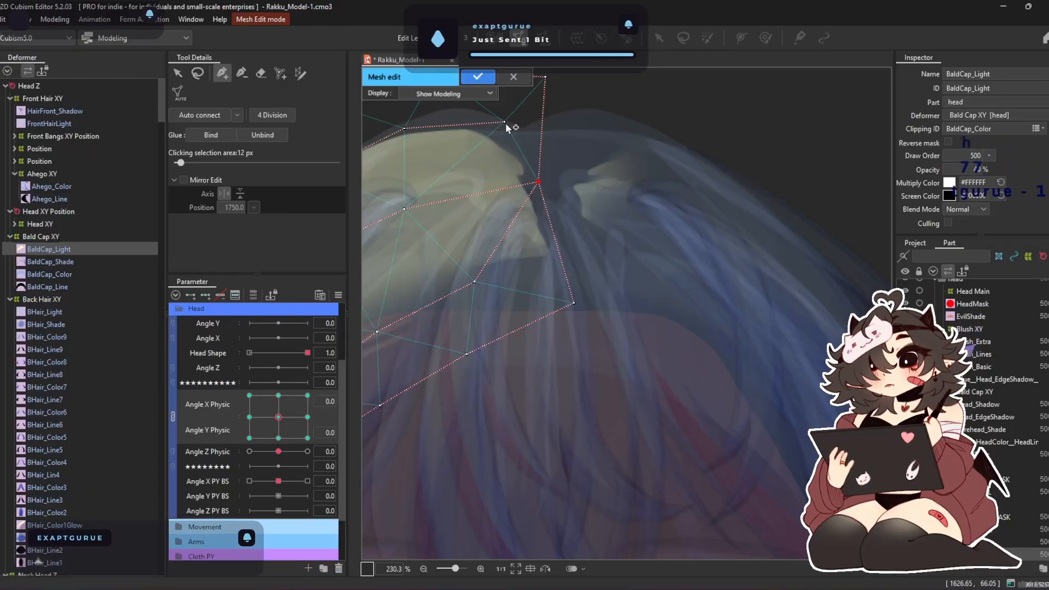
left_click(478, 76)
Brush BaldCap_Light's trimmed end to fit the hair parting at Angle X and Y Physic -30, -30
scroll(558, 155, "down", 3)
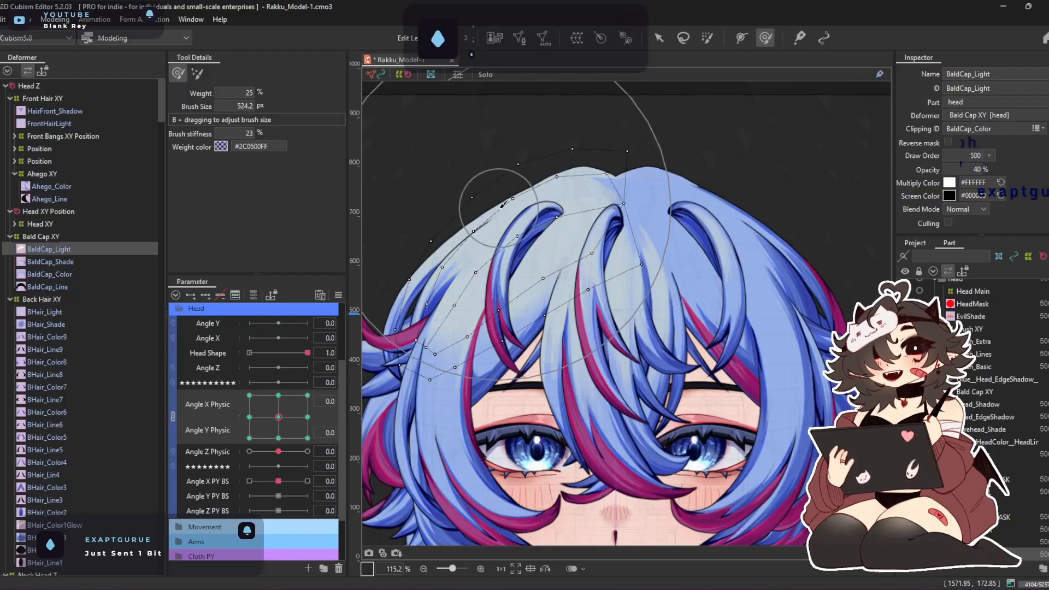
left_click_drag(278, 419, 212, 483)
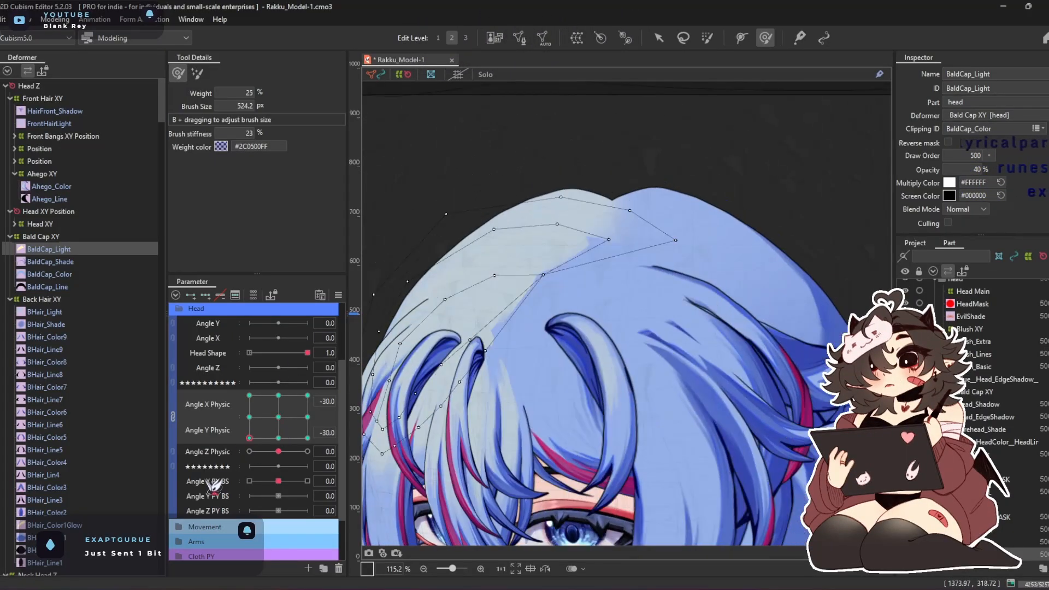
left_click_drag(703, 223, 729, 217)
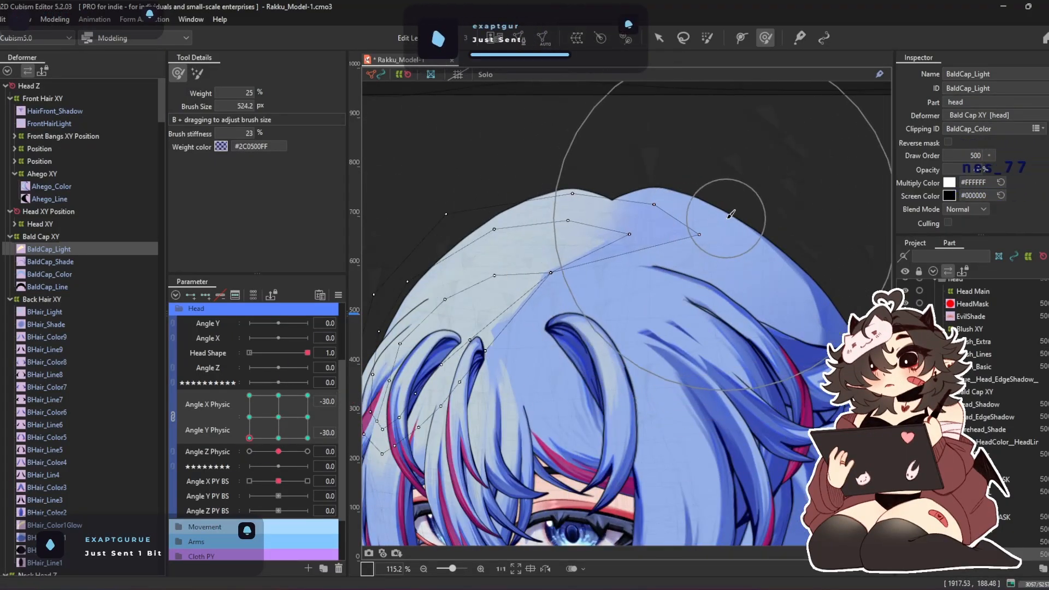
mouse_move(568, 442)
left_mouse_down()
mouse_move(544, 437)
mouse_move(524, 413)
mouse_move(576, 373)
mouse_move(524, 384)
left_mouse_up()
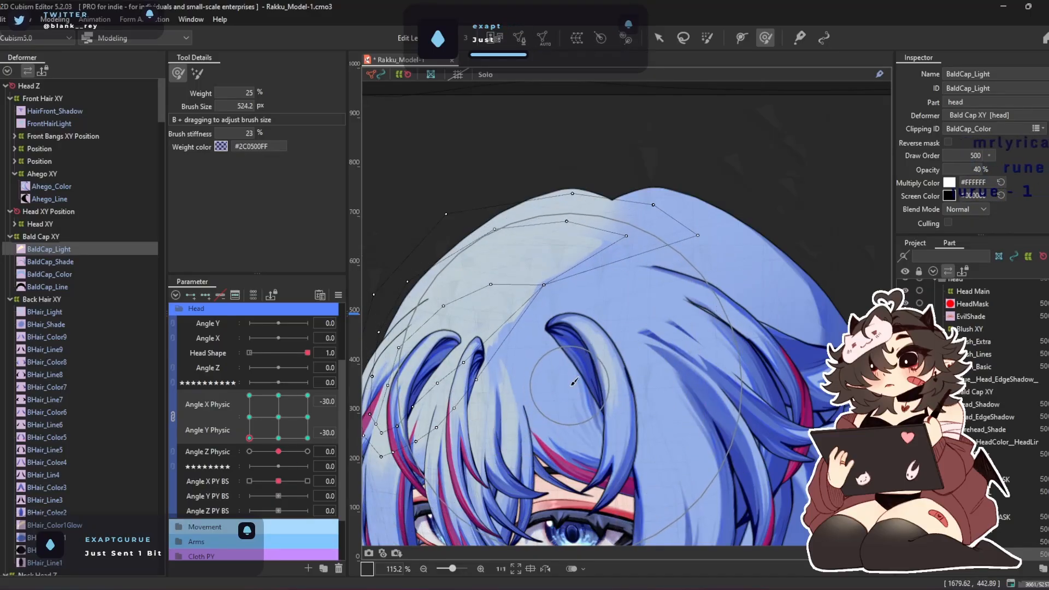
Reshape BaldCap_Light at Angle X Physic -30 with Angle Y Physic at 30 and 0, reducing the deform brush to 348 px
left_click(249, 395)
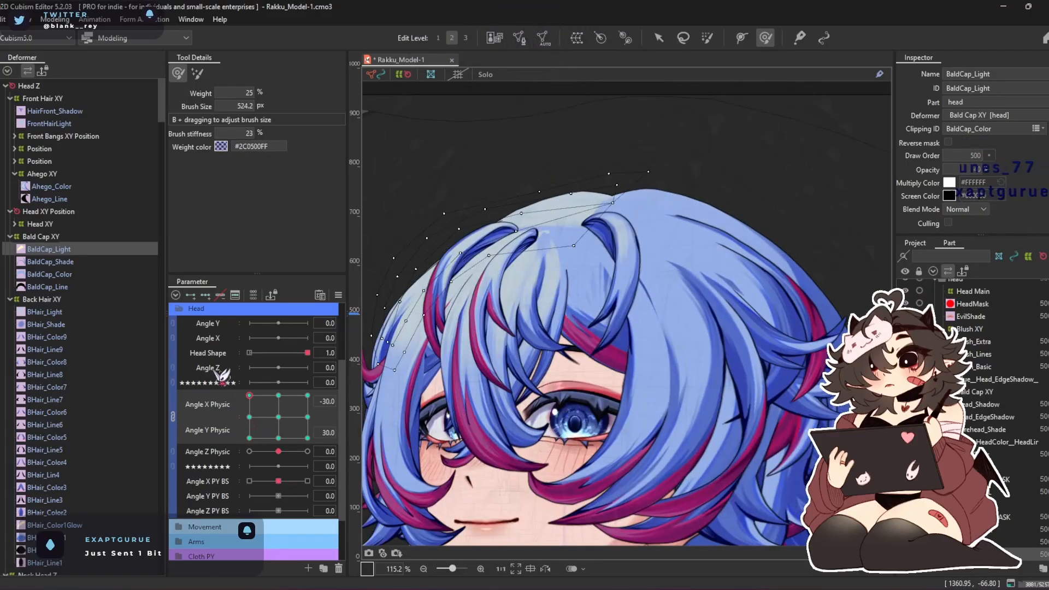
scroll(650, 204, "up", 3)
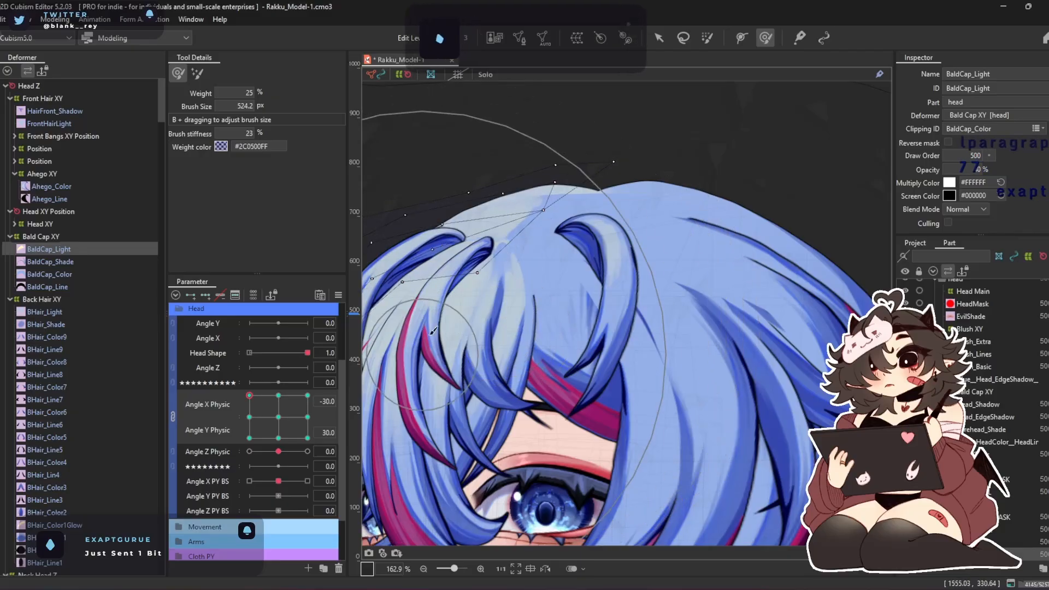
mouse_move(649, 187)
left_mouse_down()
mouse_move(721, 174)
mouse_move(654, 115)
left_mouse_up()
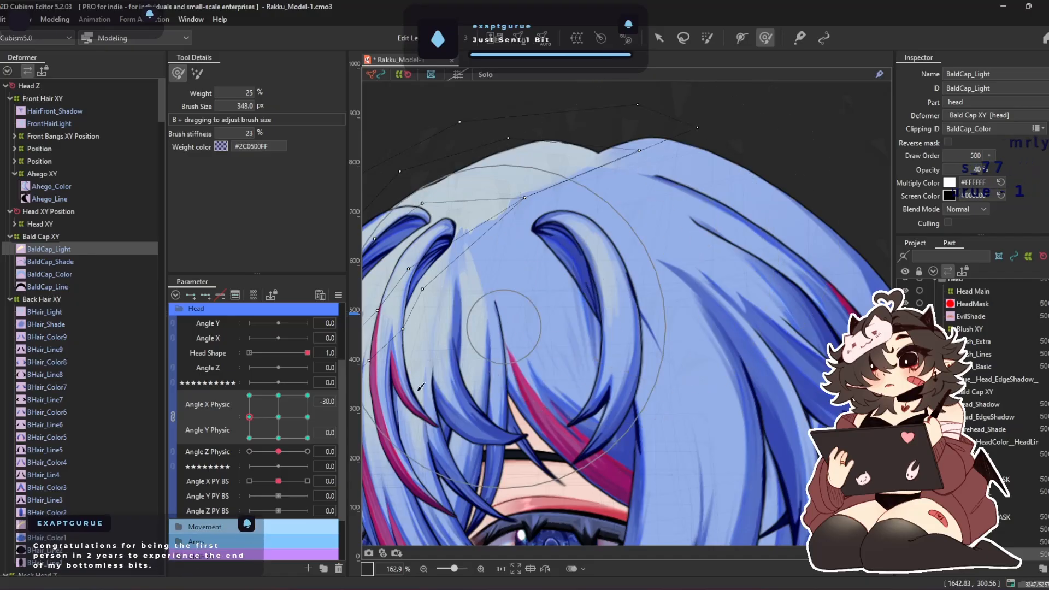
Align BaldCap_Light with the hair parting at Angle Y Physic 30 for Angle X Physic 0 and 30
left_click_drag(279, 418, 279, 395)
left_click_drag(642, 252, 634, 250)
left_click(307, 396)
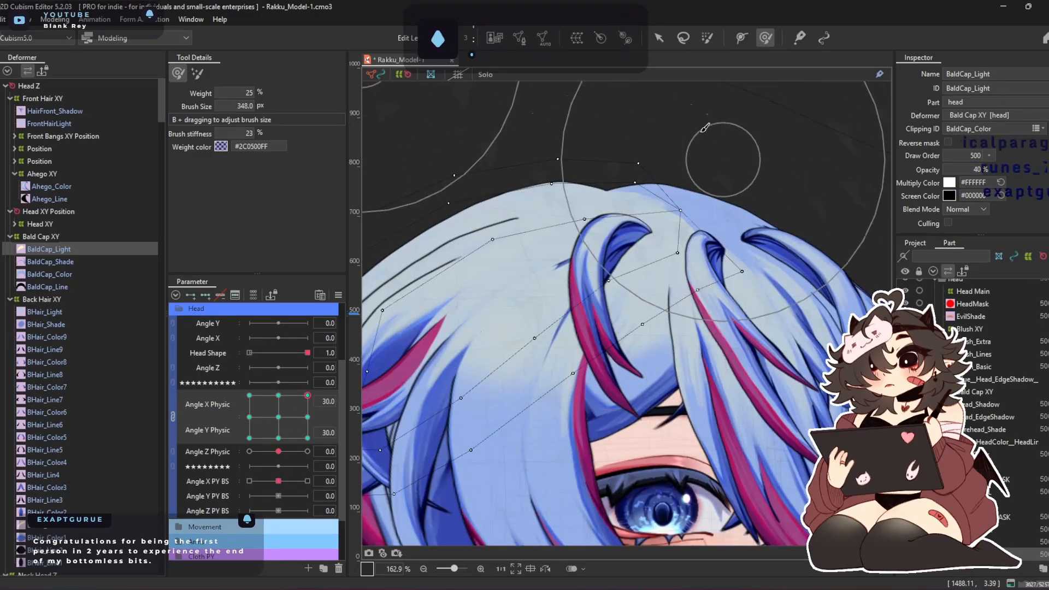
left_click_drag(622, 119, 566, 129)
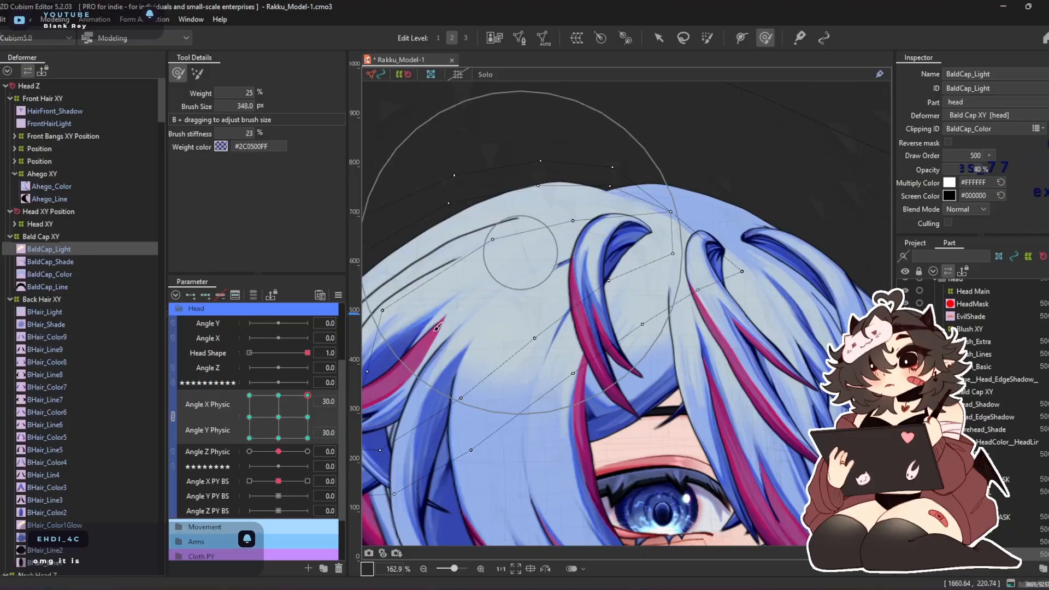
Fit BaldCap_Light to the crown at Angle X Physic 30 with Angle Y Physic at 0 and -30
left_click(308, 416)
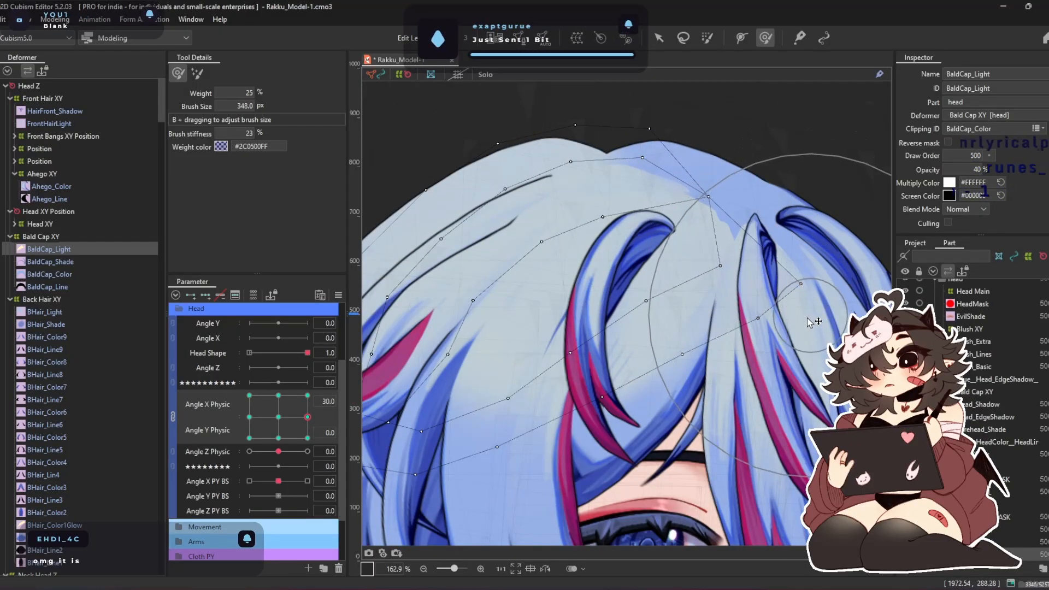
left_click(307, 438)
mouse_move(682, 208)
left_mouse_down()
mouse_move(714, 222)
mouse_move(803, 308)
mouse_move(811, 380)
mouse_move(782, 442)
mouse_move(789, 468)
left_mouse_up()
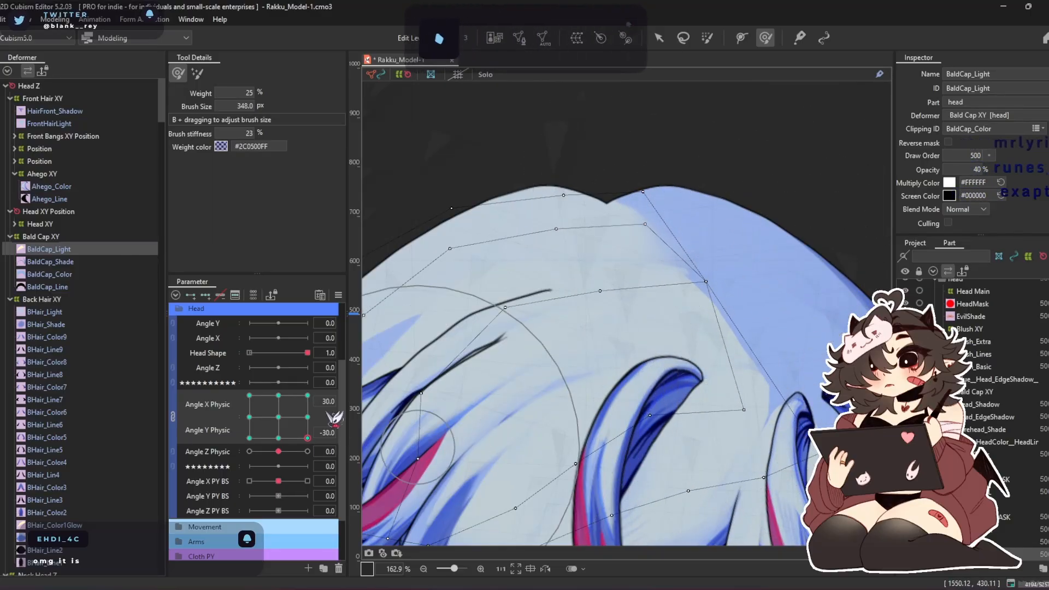
Reshape BaldCap_Light's parting edge at Angle X Physic 0 and Angle Y Physic -30, enlarging the deform brush to 385.4 px
left_click_drag(311, 443, 278, 440)
left_click_drag(644, 421, 543, 435)
left_click_drag(609, 411, 581, 410)
left_click_drag(685, 207, 714, 211)
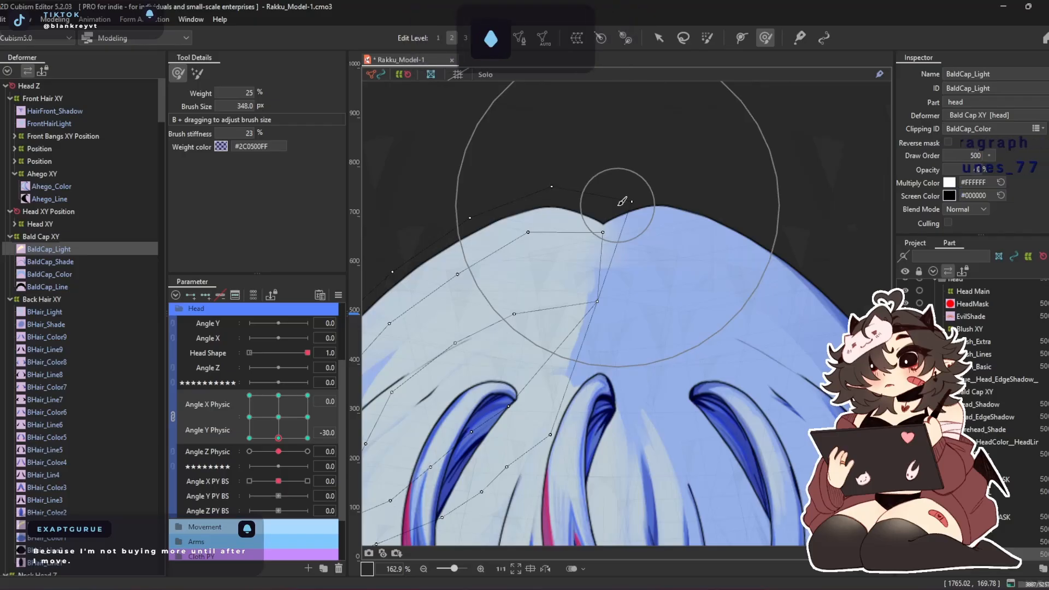
key("b")
mouse_move(611, 140)
left_mouse_down()
mouse_move(610, 177)
mouse_move(625, 155)
left_mouse_up()
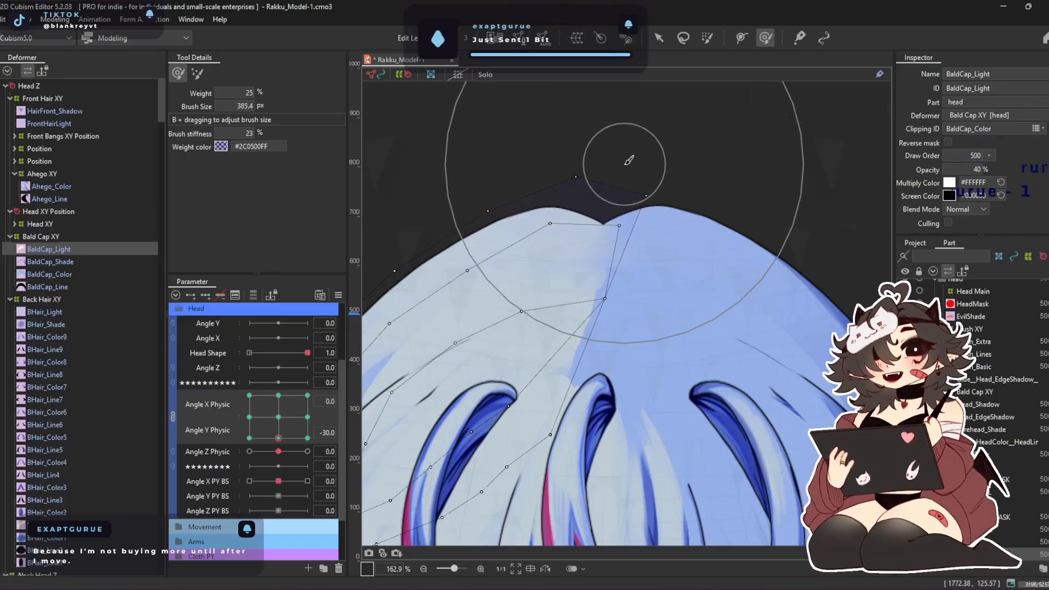
mouse_move(577, 225)
left_mouse_down()
mouse_move(613, 224)
mouse_move(665, 192)
mouse_move(651, 186)
mouse_move(736, 179)
mouse_move(768, 158)
left_mouse_up()
left_click_drag(703, 136, 637, 140)
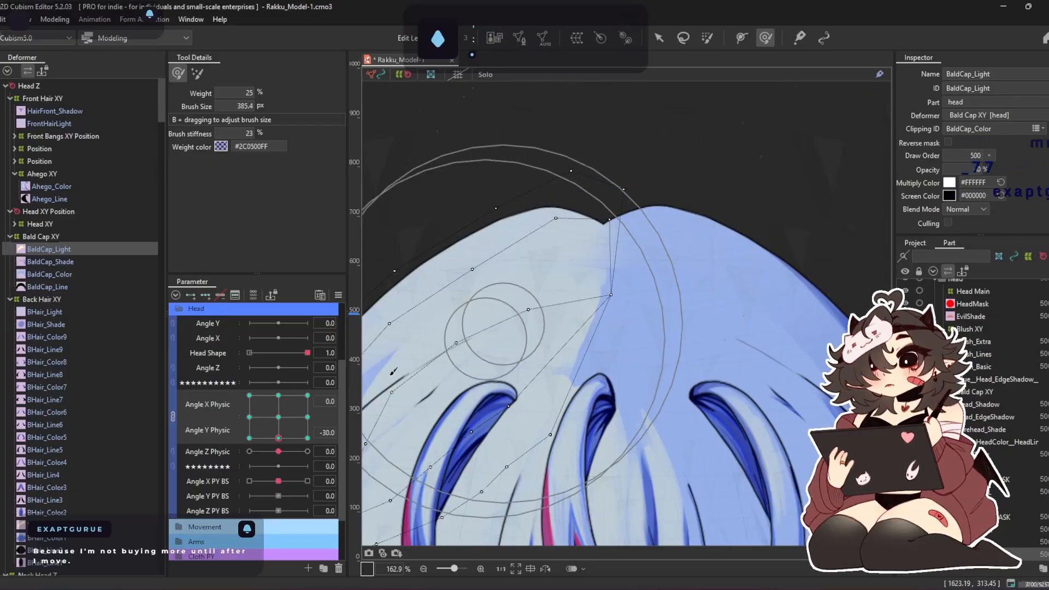
Refine BaldCap_Light's parting edge at Angle X and Y Physic -30, -30, and recheck the 30, 30 and 30, -30 corner poses
left_click_drag(278, 438, 249, 438)
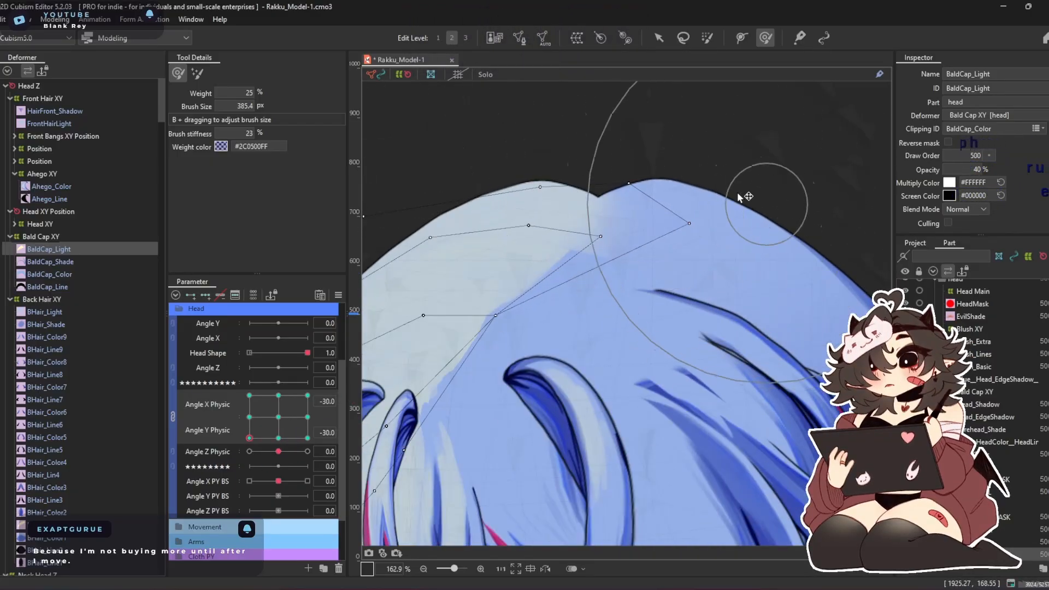
left_click_drag(726, 220, 740, 214)
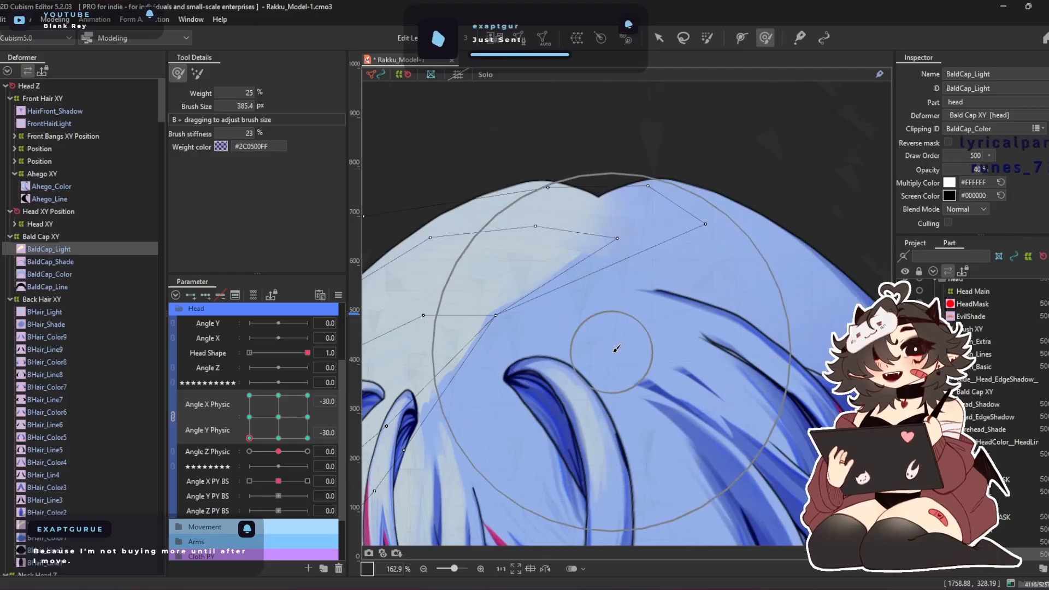
left_click_drag(249, 438, 278, 316)
left_click_drag(372, 309, 425, 314)
left_click_drag(307, 395, 339, 361)
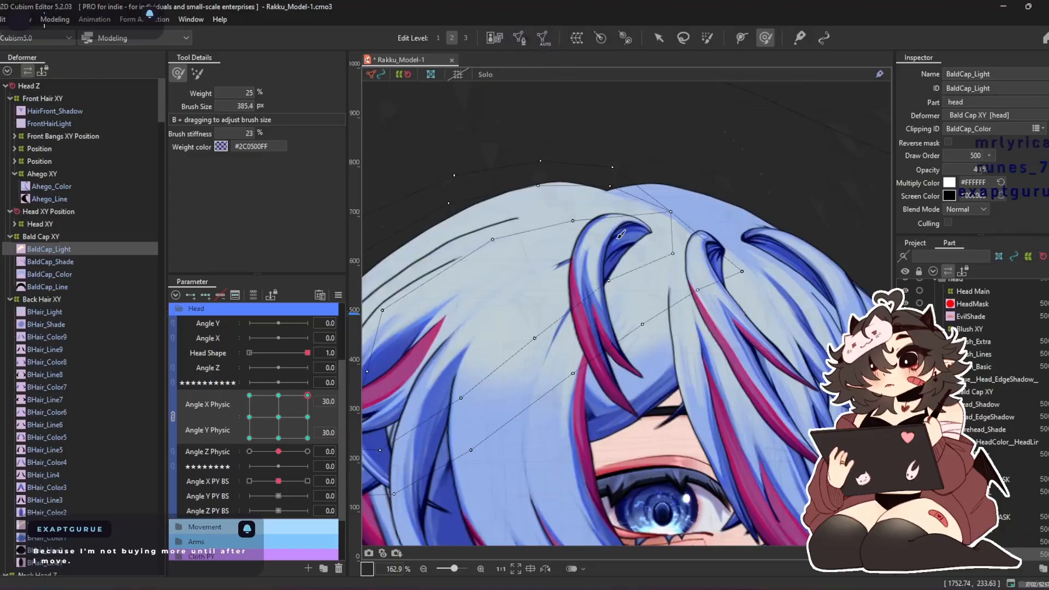
left_click_drag(307, 395, 307, 438)
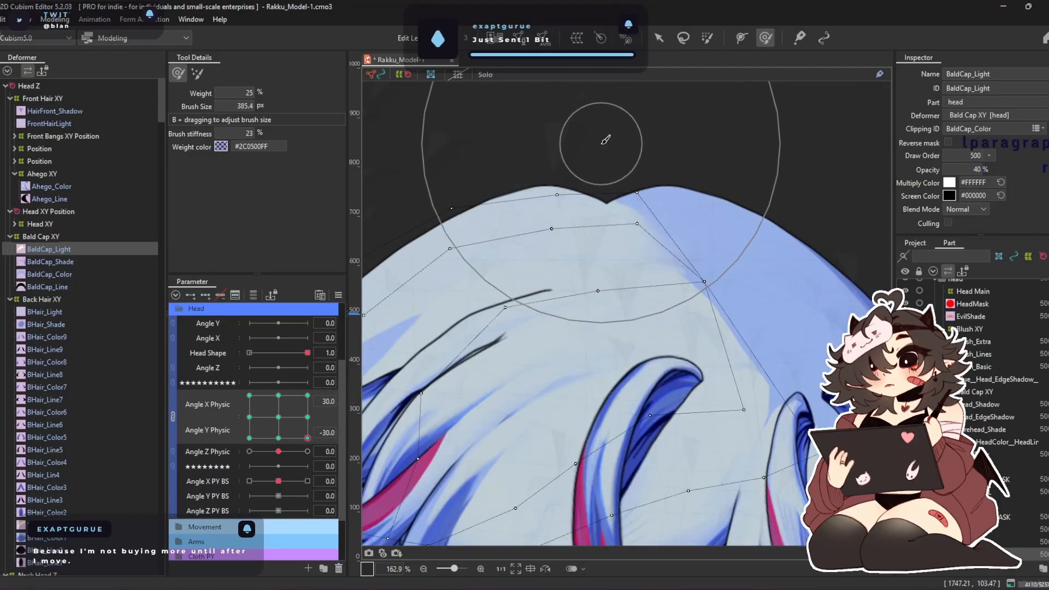
Reshape BHair_Color1Glow's edge near the hair parting at Angle X Physic 30 and Angle Y Physic -30
left_click(72, 262)
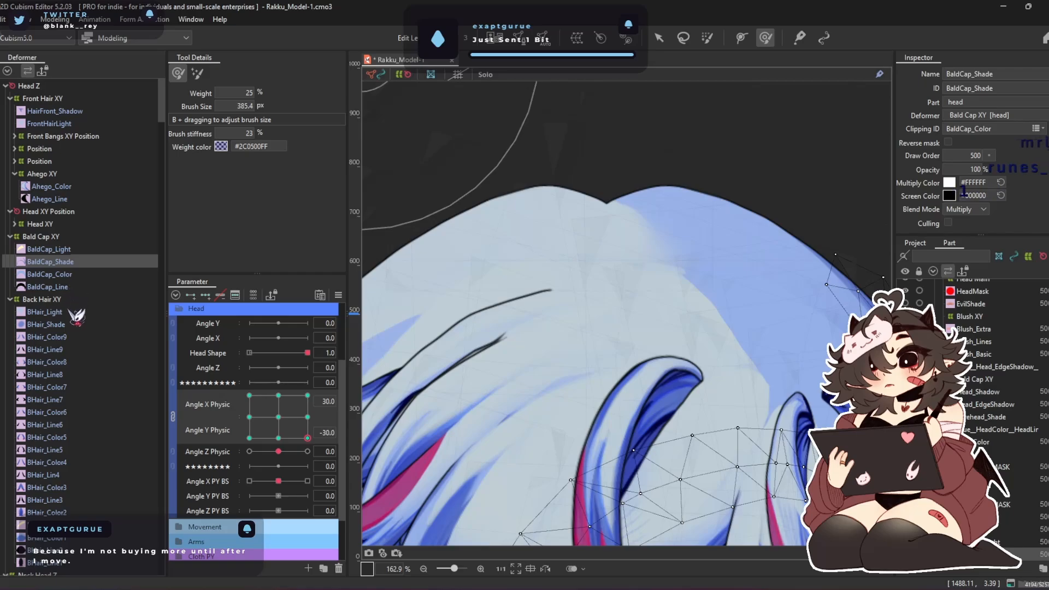
scroll(76, 317, "down", 6)
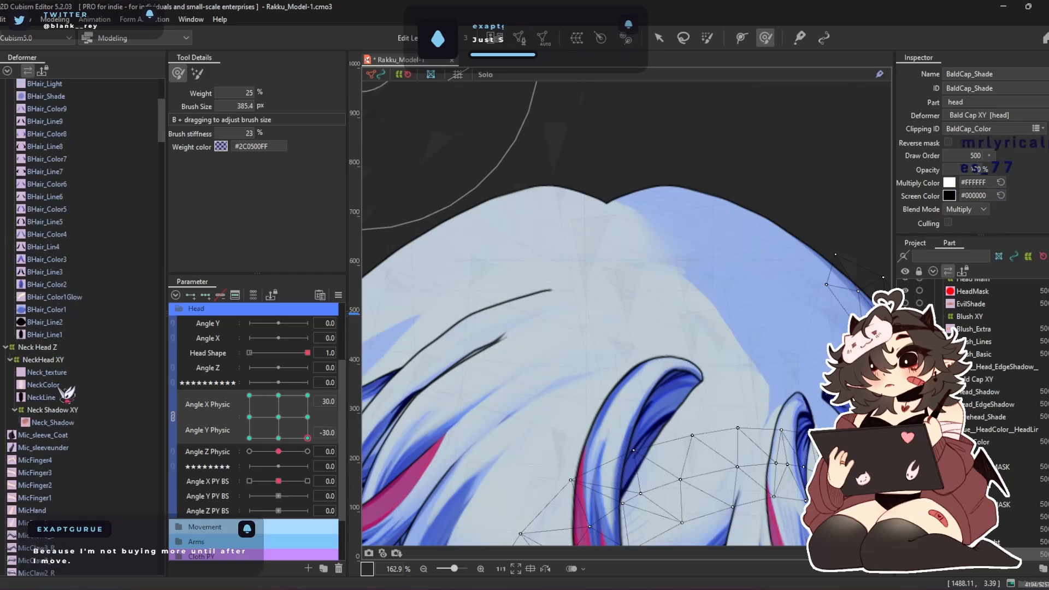
left_click(60, 297)
left_click_drag(571, 140, 628, 159)
Check BHair_Color1Glow through the Angle X Physic -30 poses and refine its parting edge at Angle Y Physic -30
left_click_drag(307, 438, 307, 395)
left_click(249, 394)
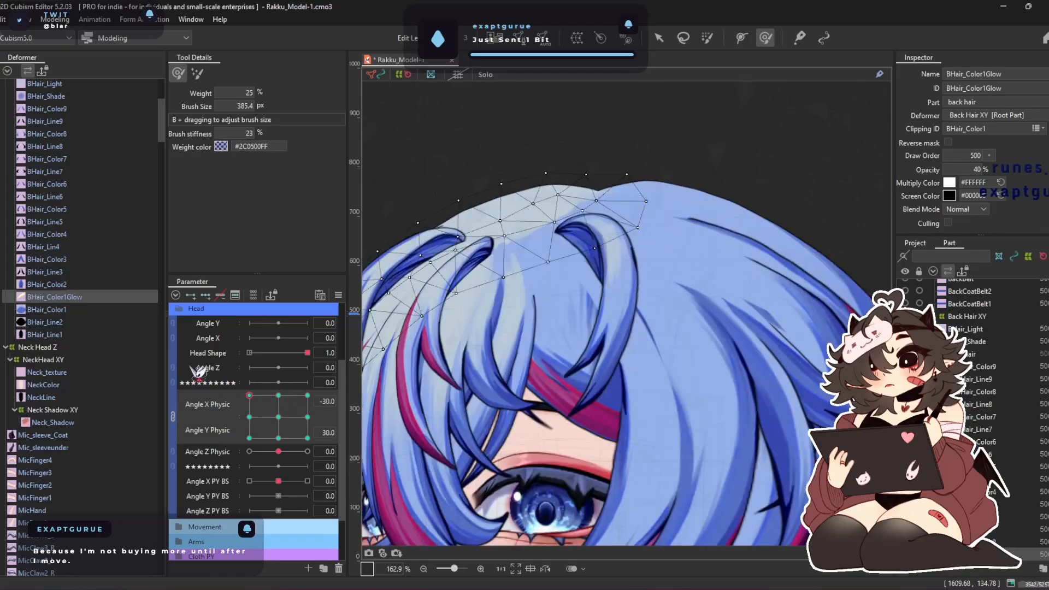
left_click(259, 420)
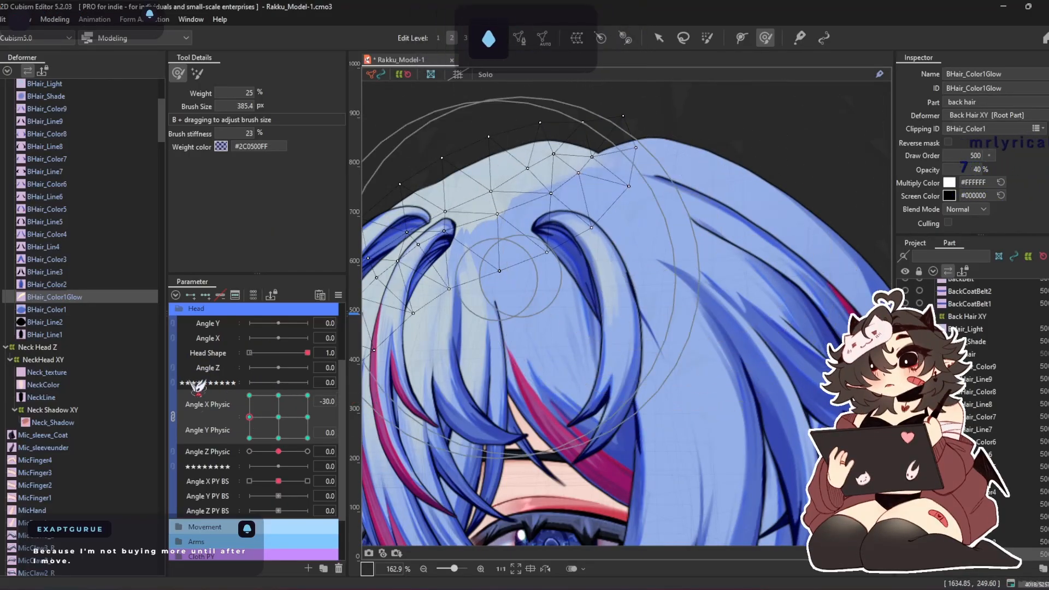
left_click(249, 438)
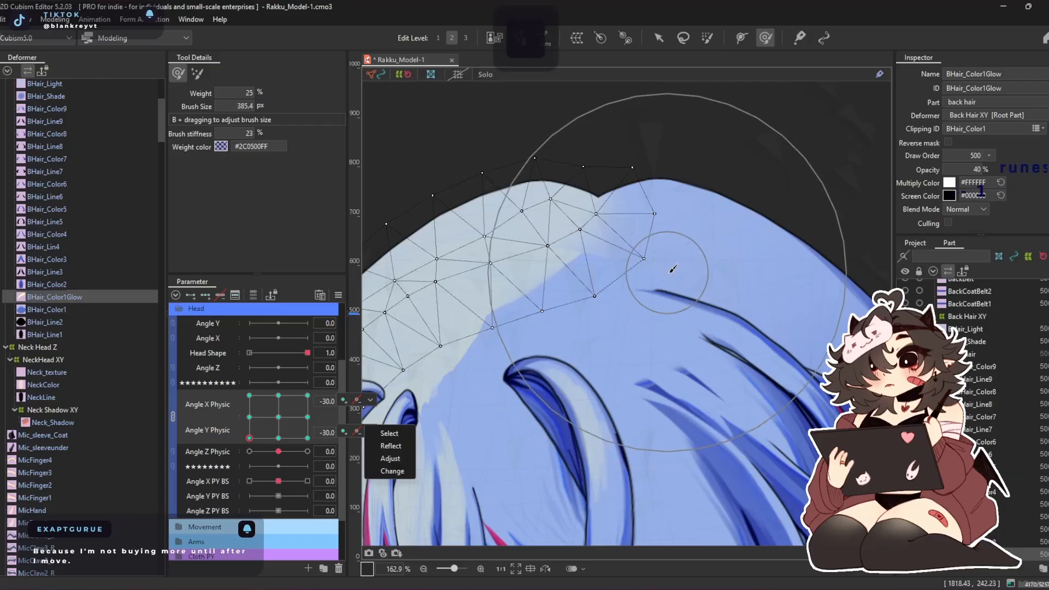
left_click_drag(681, 251, 666, 256)
left_click_drag(565, 303, 632, 314)
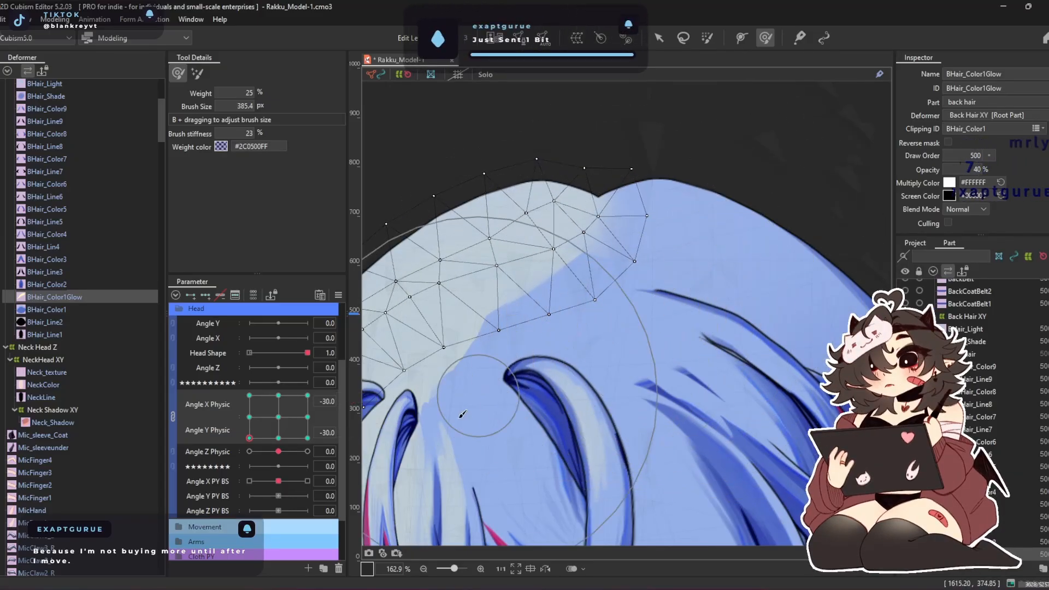
Adjust BHair_Color1Glow's parting edge at Angle X Physic 0 and Angle Y Physic -30, and return both angles to 0
left_click(279, 438)
mouse_move(704, 277)
left_mouse_down()
mouse_move(668, 305)
mouse_move(712, 304)
left_mouse_up()
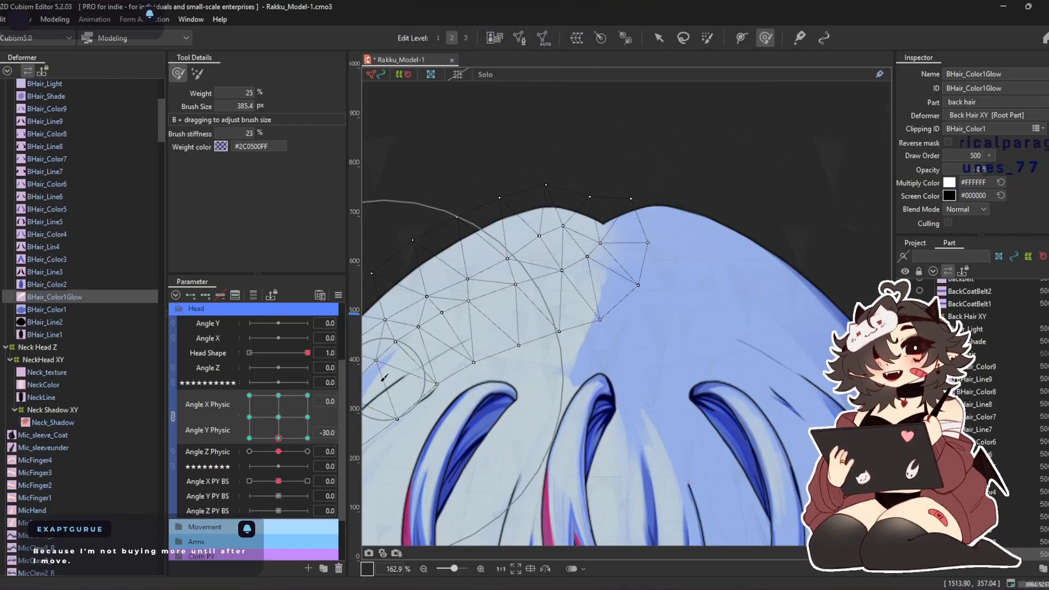
left_click(307, 395)
left_click_drag(306, 395, 278, 417)
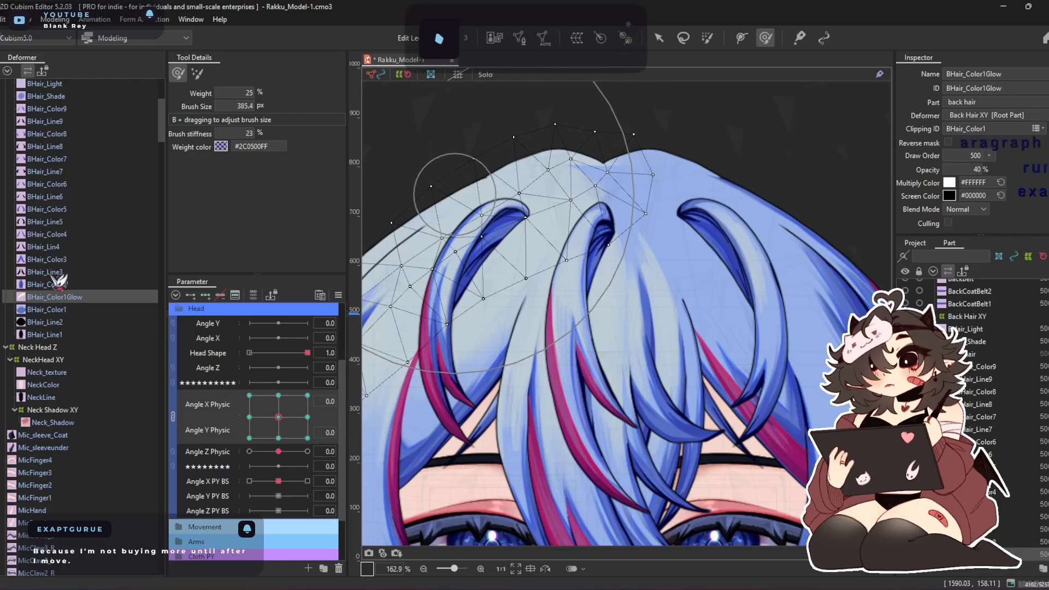
Pull BaldCap_Light's edge onto the hair parting in the neutral pose, with Angle X and Y Physic at 0
scroll(59, 277, "up", 6)
left_click(59, 250)
left_click_drag(589, 146, 727, 150)
left_click_drag(638, 134, 680, 122)
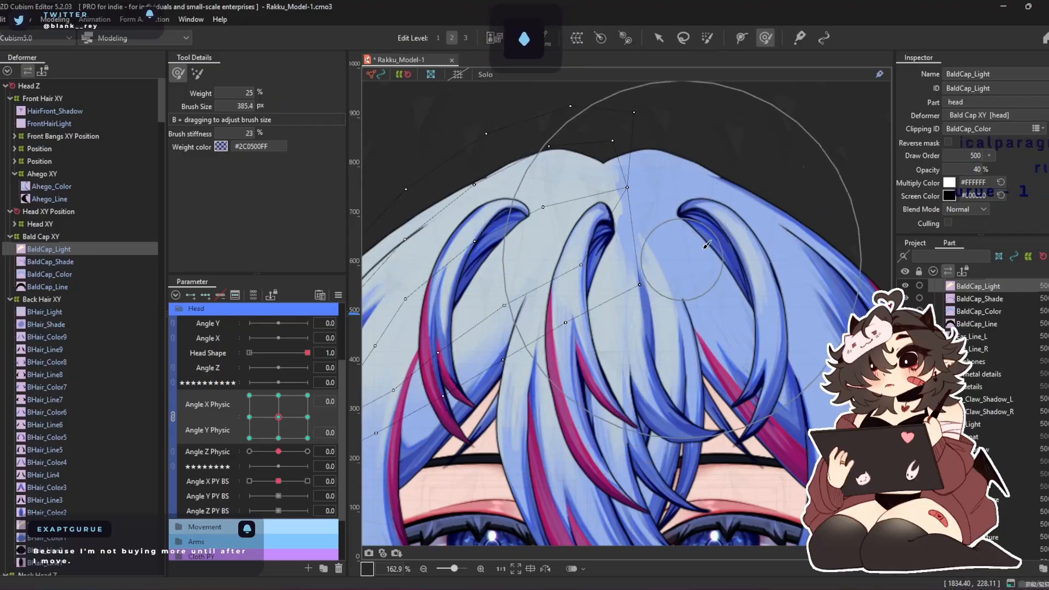
left_click_drag(704, 245, 676, 257)
mouse_move(278, 416)
left_mouse_down()
mouse_move(283, 393)
mouse_move(265, 393)
mouse_move(253, 421)
mouse_move(311, 452)
mouse_move(347, 412)
mouse_move(295, 431)
mouse_move(256, 404)
mouse_move(280, 434)
mouse_move(280, 419)
left_mouse_up()
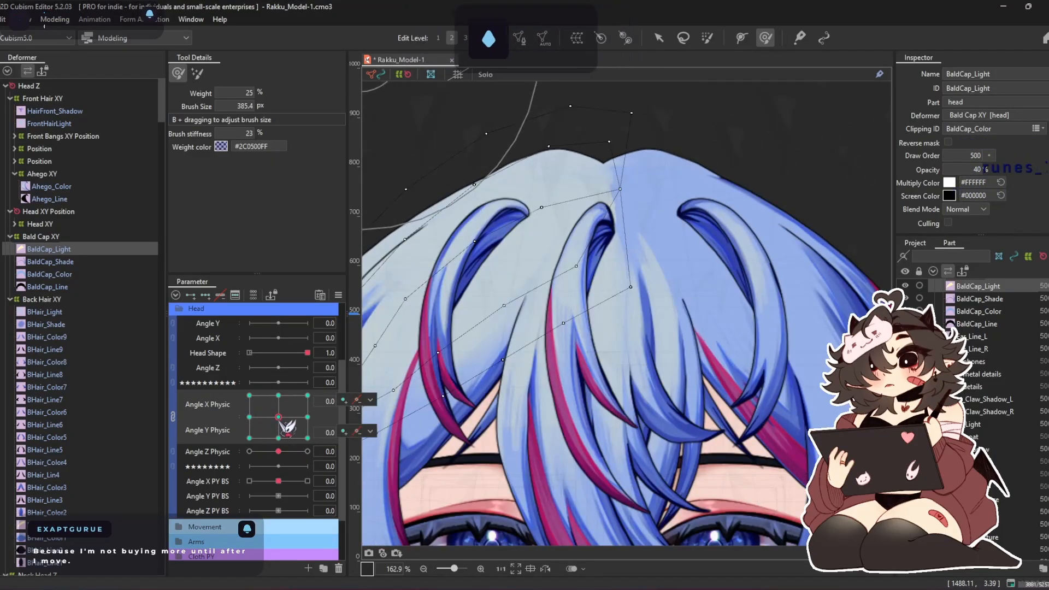
Set FrontHairLight's blend mode to Additive and adjust its opacity
key("alt+Tab")
scroll(762, 87, "up", 5)
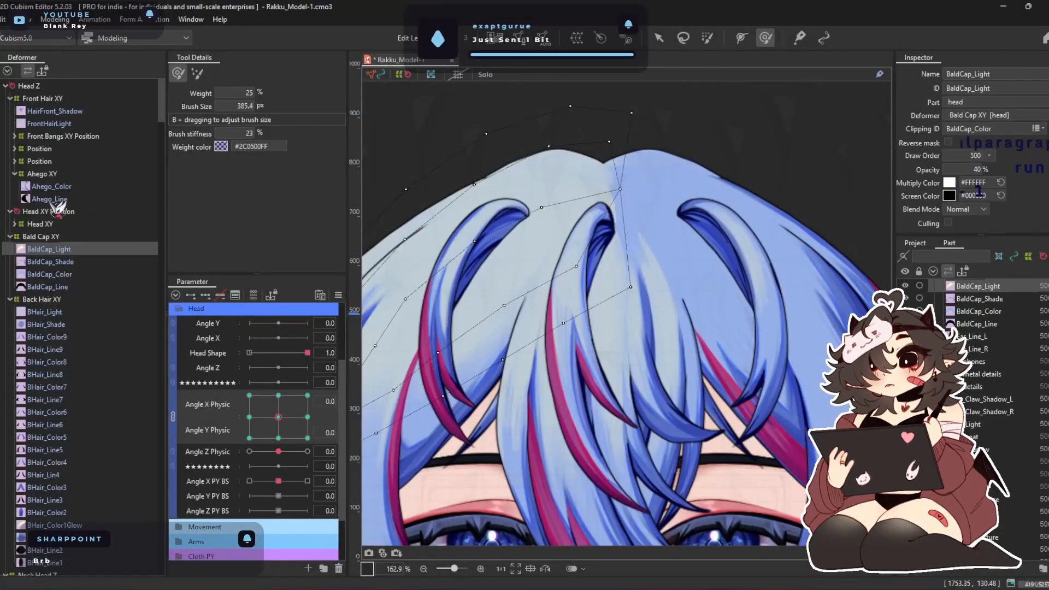
left_click(38, 125)
scroll(540, 266, "down", 3)
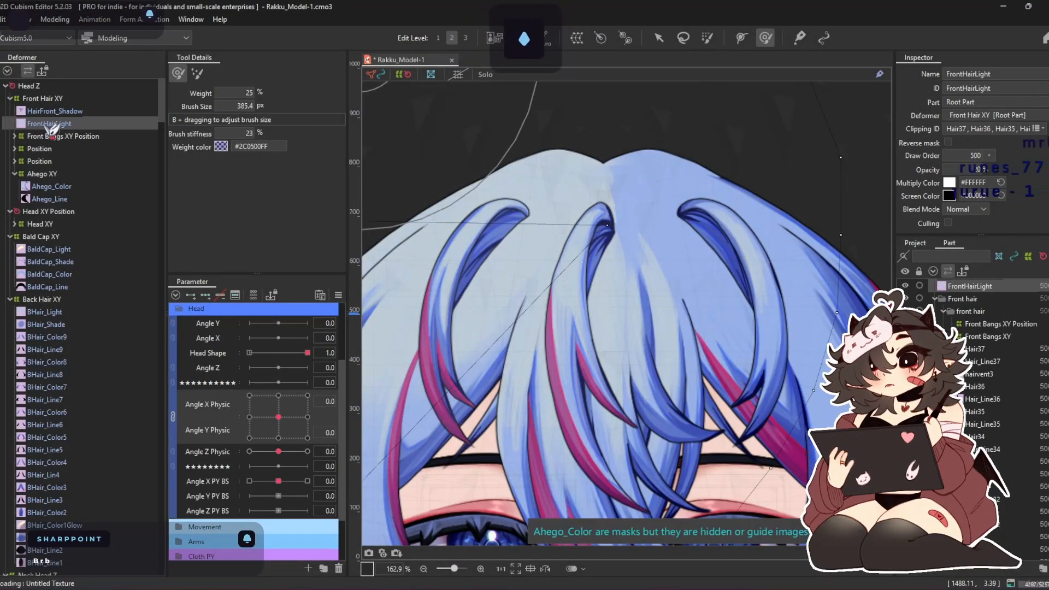
scroll(540, 267, "down", 3)
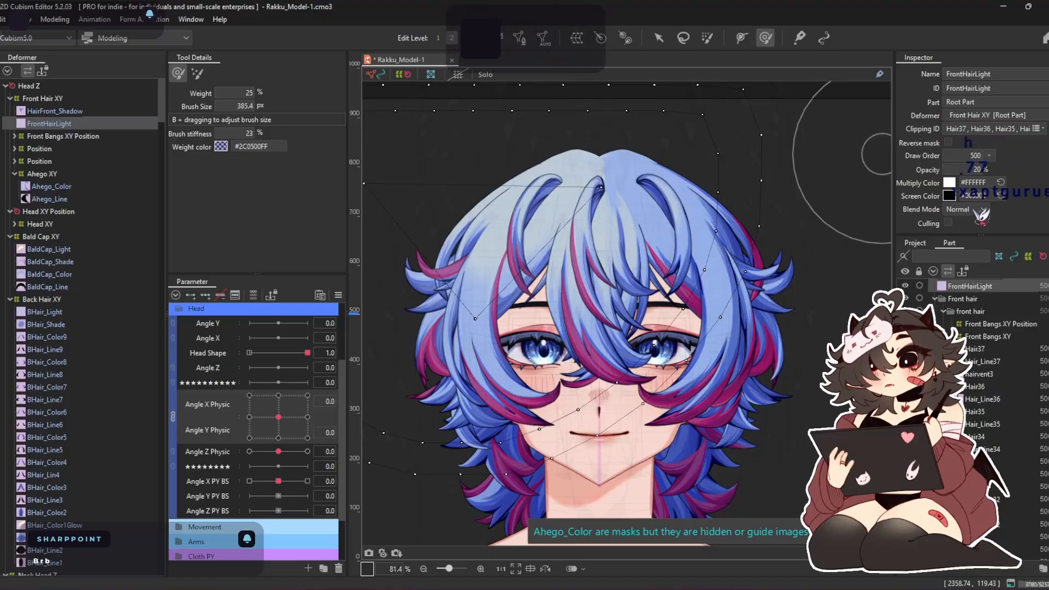
left_click(967, 209)
left_click(964, 233)
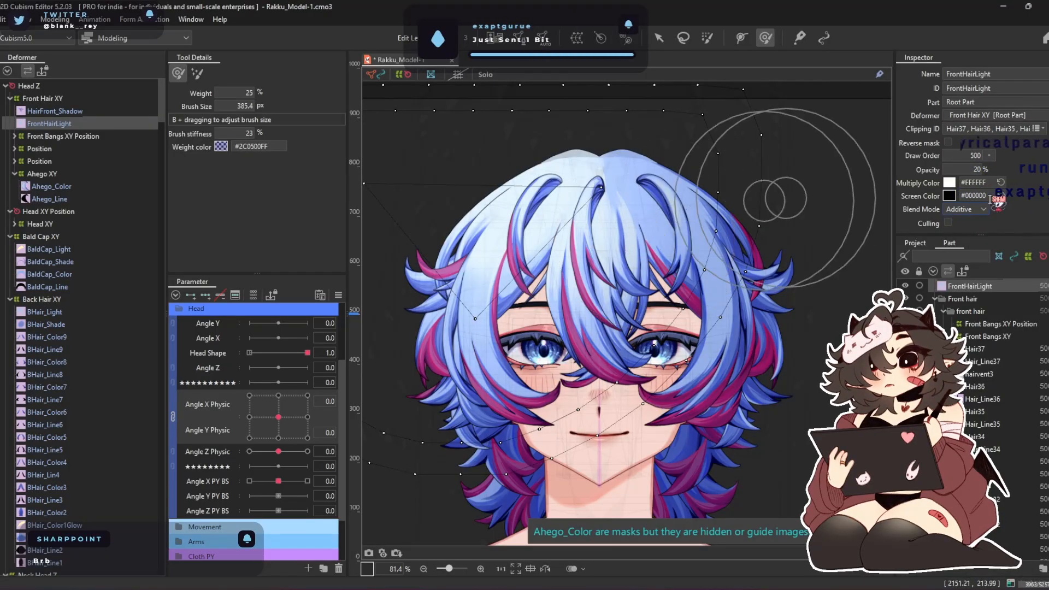
left_click_drag(966, 171, 956, 171)
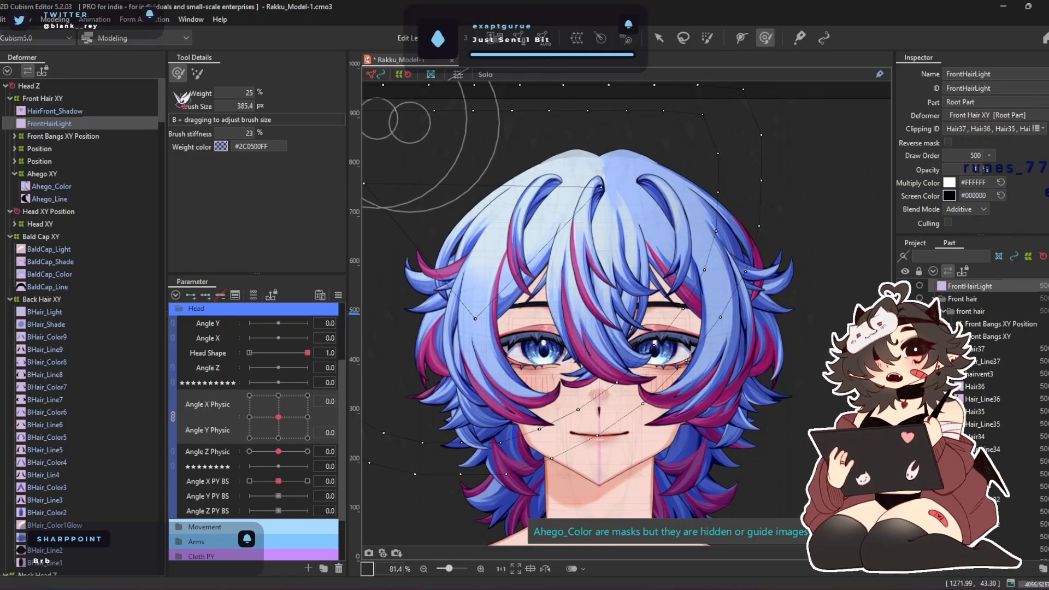
Create a 5 × 5 warp deformer named Head Top Shadow as the parent of HairFront_Shadow
left_click(56, 111)
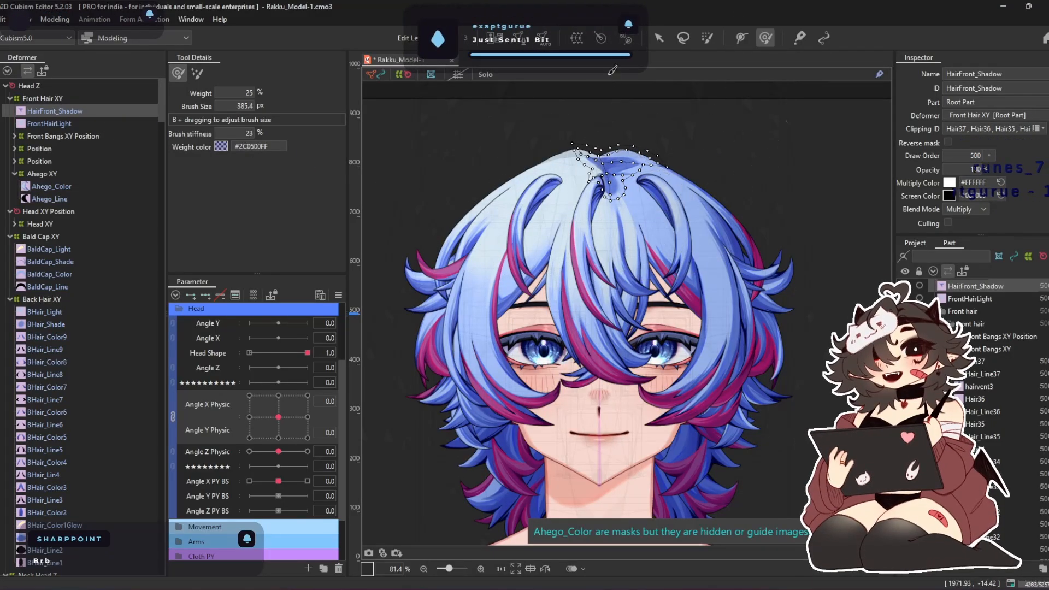
left_click(576, 37)
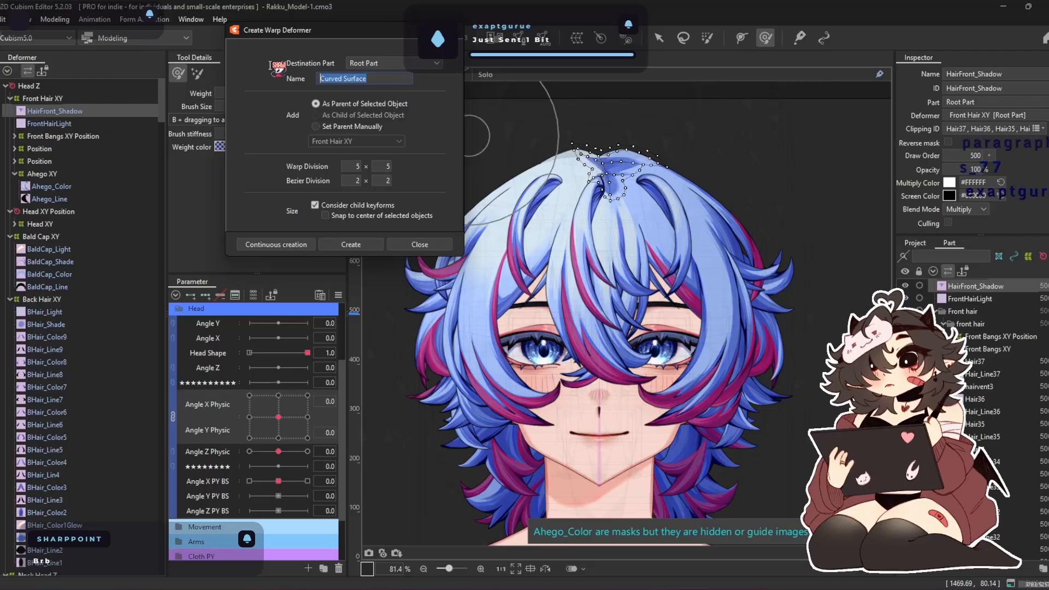
type("Head T")
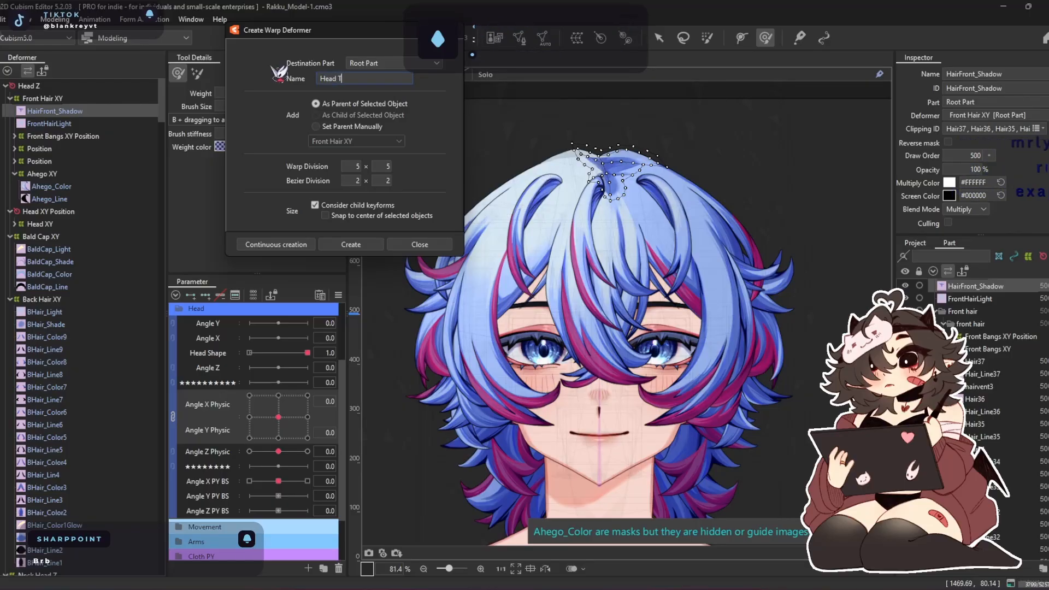
type("op Shadow")
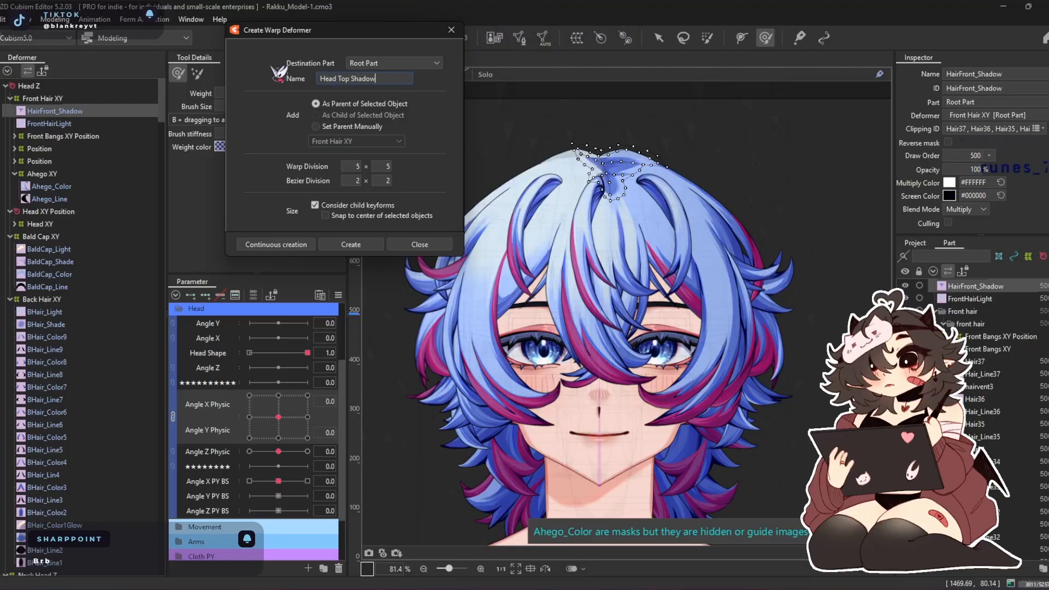
key("Return")
scroll(623, 136, "up", 5)
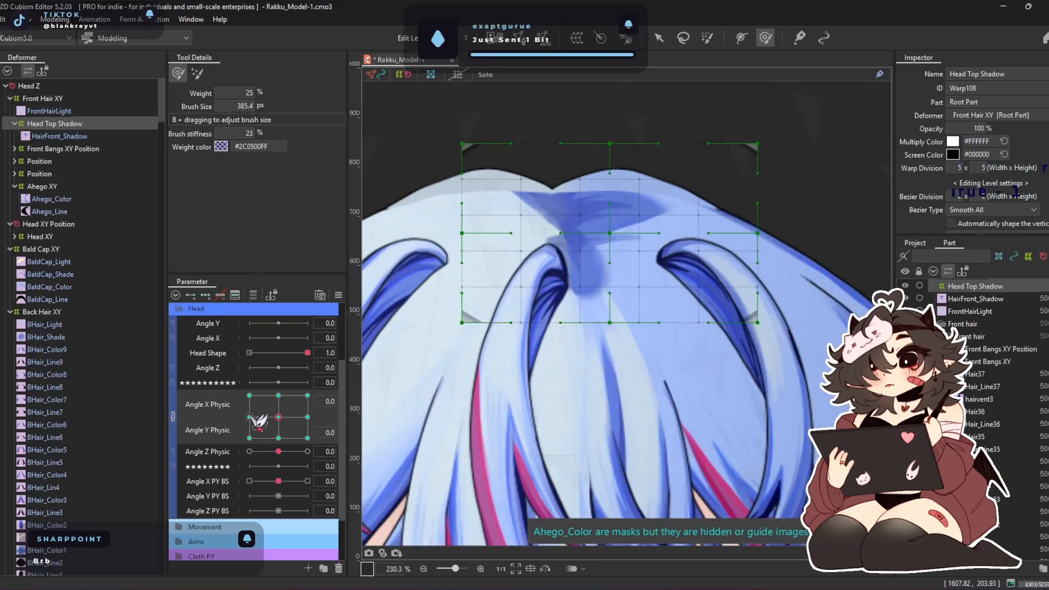
Add Head Top Shadow to the 3D Rotation Expression objects driven by Angle X Physic and Angle Y Physic
left_click_drag(260, 421, 249, 416)
scroll(639, 192, "down", 2)
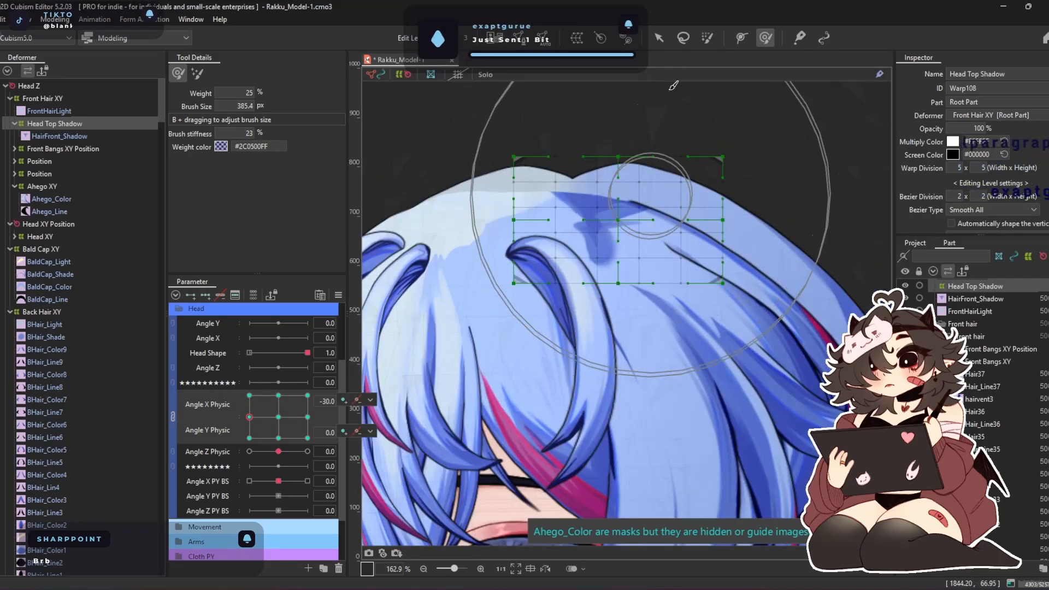
left_click(663, 42)
key("ctrl+shift+r")
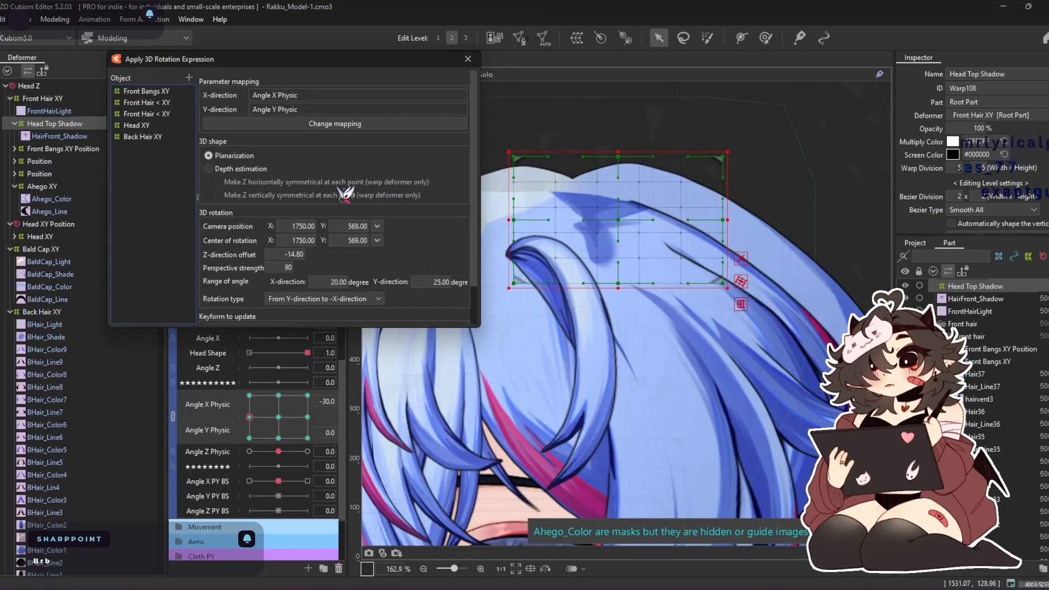
left_click(189, 77)
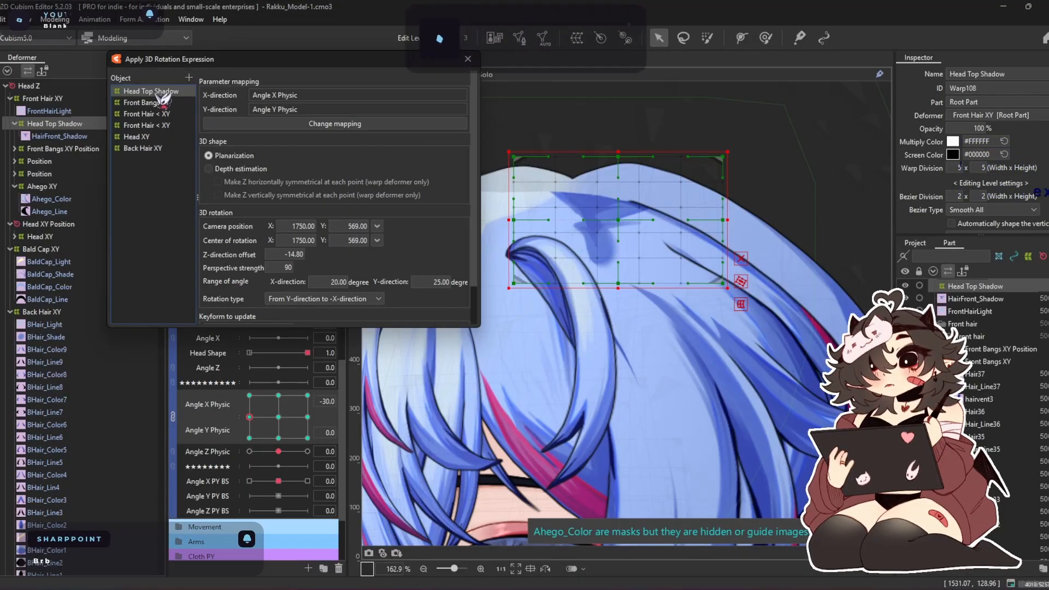
Carry Front Bangs XY's 3D rotation settings over to Head Top Shadow and update all of its keyforms
right_click(136, 103)
left_click(176, 144)
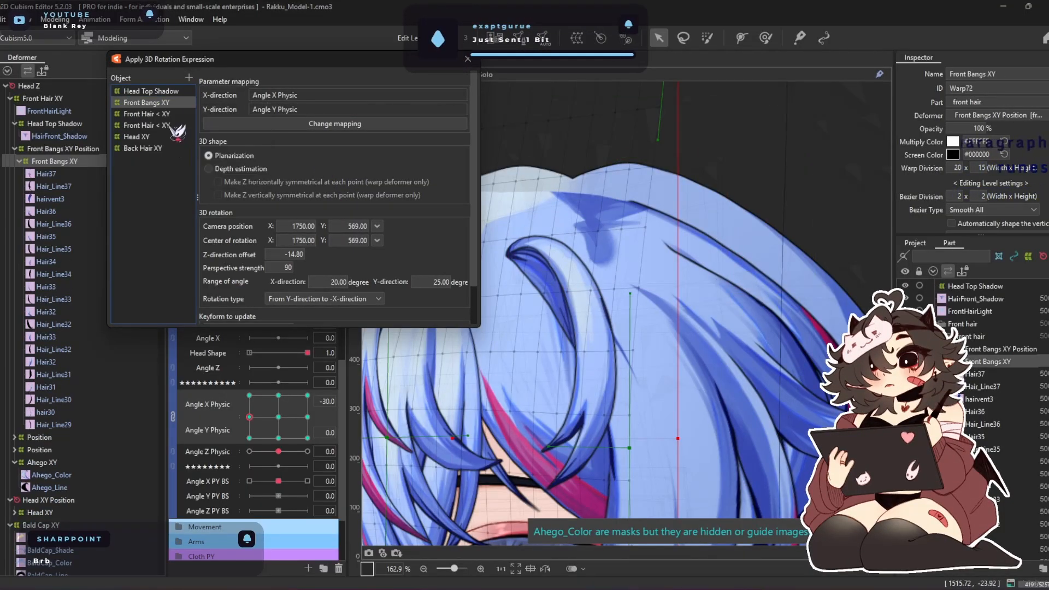
left_click(159, 91)
right_click(158, 91)
left_click(199, 149)
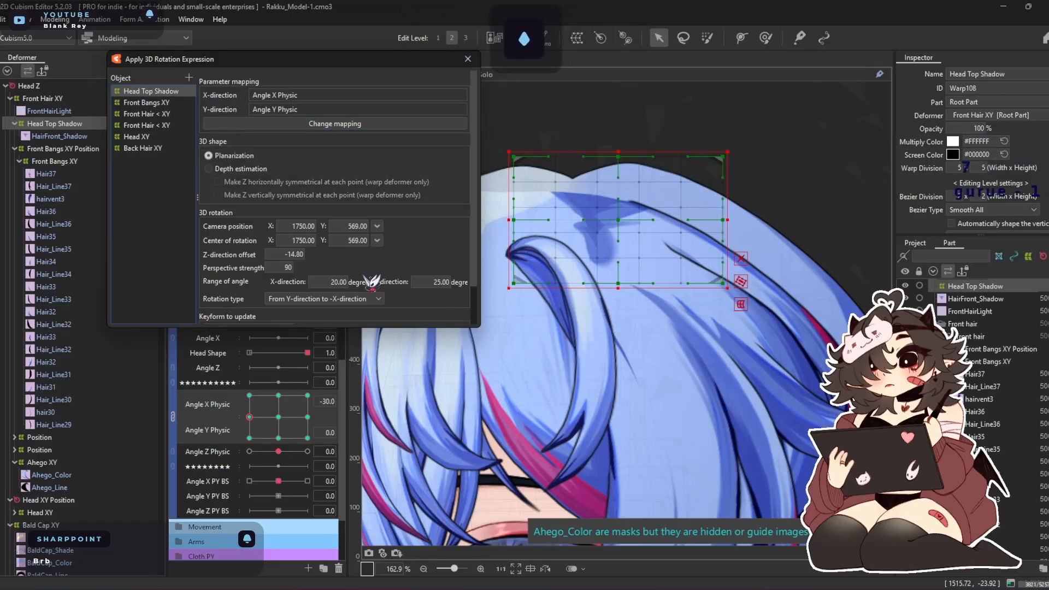
scroll(372, 281, "down", 2)
left_click(361, 321)
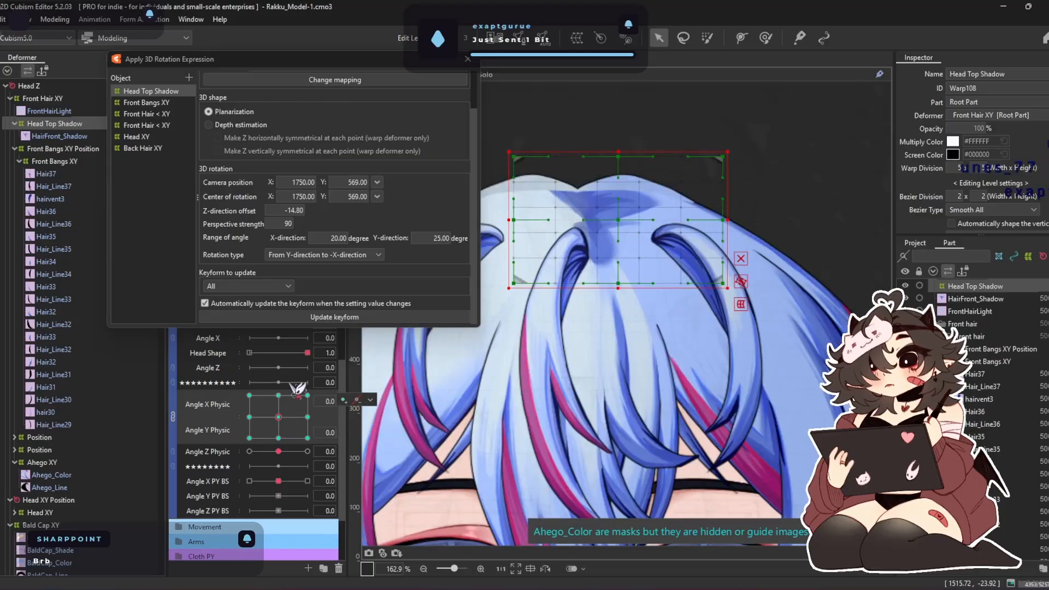
left_click(467, 59)
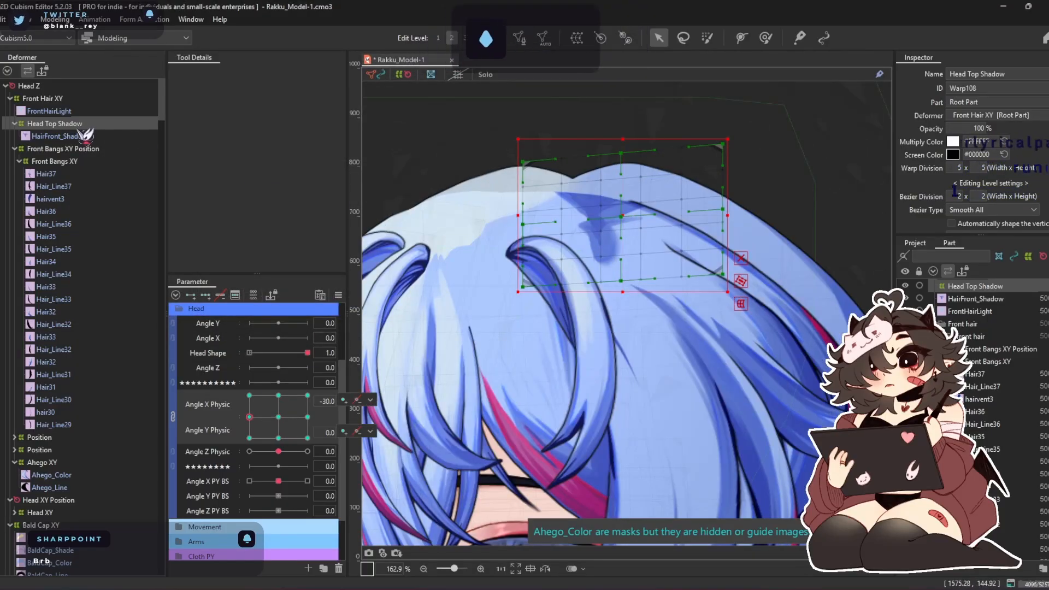
Shift the Head Top Shadow deformer sideways toward the bangs' roots at Angle X Physic -30 and 30
left_click_drag(628, 212, 458, 204)
left_click(765, 39)
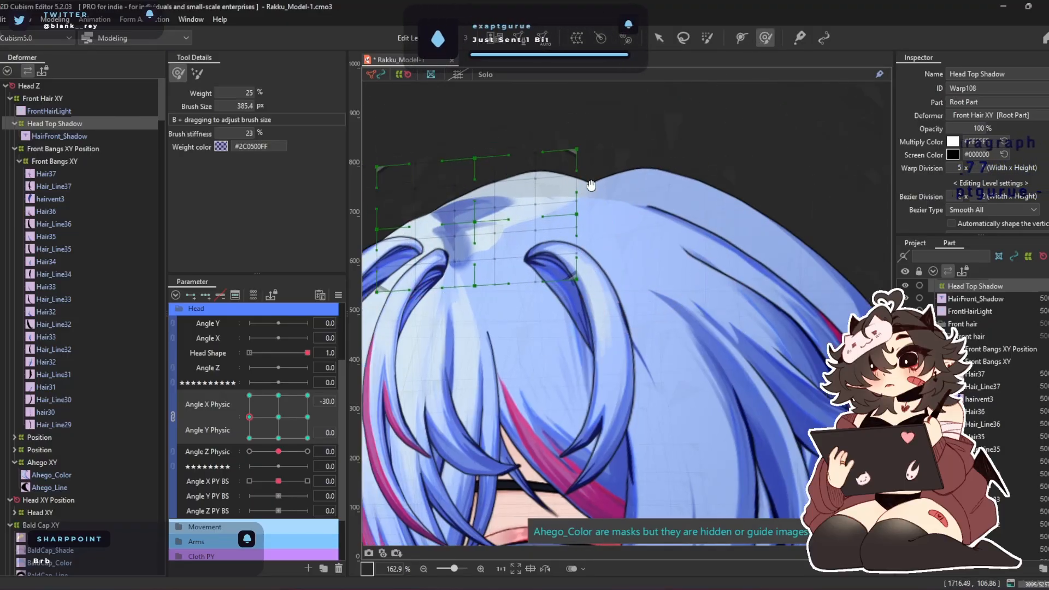
left_click(660, 40)
left_click_drag(249, 425, 328, 416)
left_click_drag(749, 236, 627, 226)
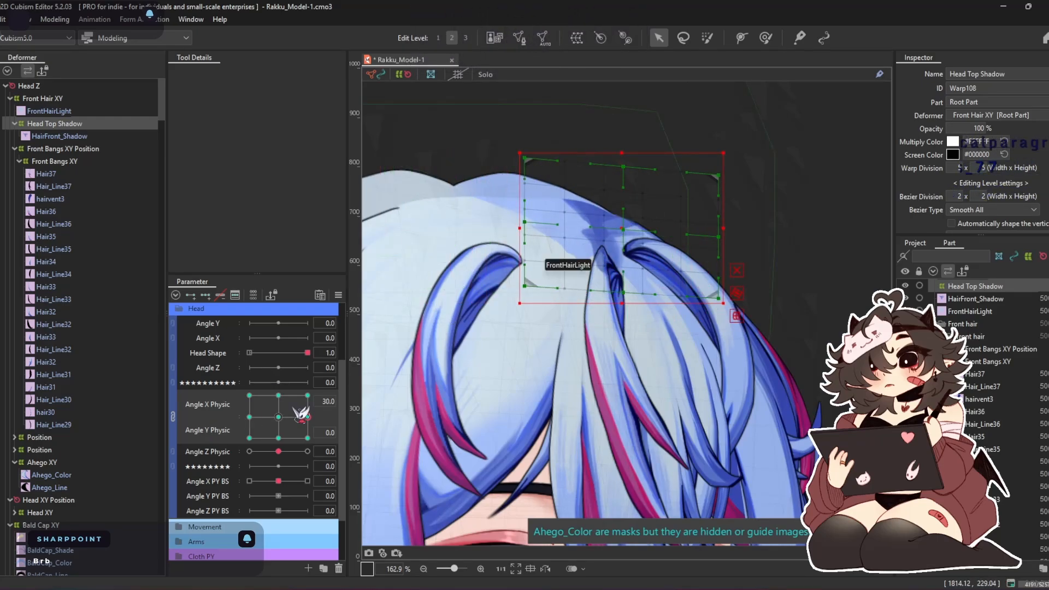
Move Head Top Shadow up at Angle Y Physic 30 and down at Angle Y Physic -30, keeping Angle X Physic at 0
left_click_drag(300, 415, 278, 395)
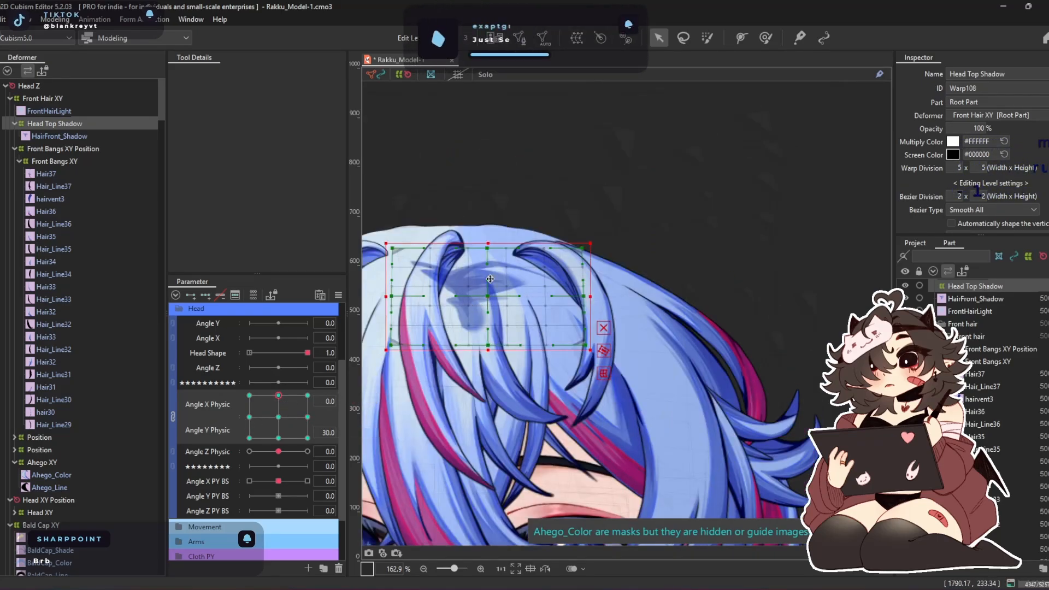
left_click_drag(490, 279, 489, 226)
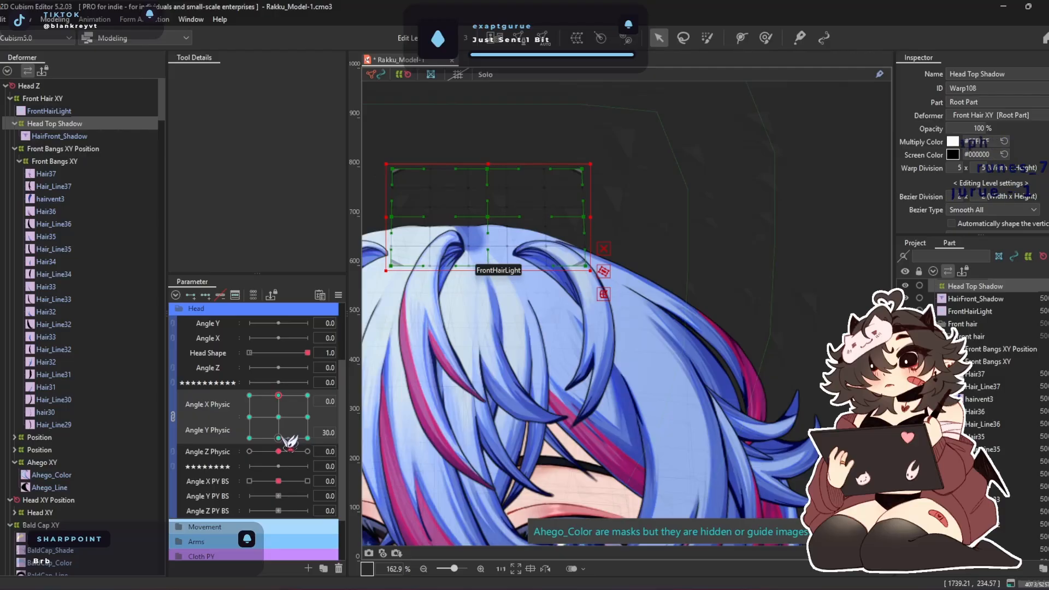
left_click(280, 438)
left_click_drag(489, 218, 488, 365)
Synthesize all four corners of Head Top Shadow for Angle X Physic and Angle Y Physic, and return to the neutral pose
left_click(339, 295)
left_click(409, 368)
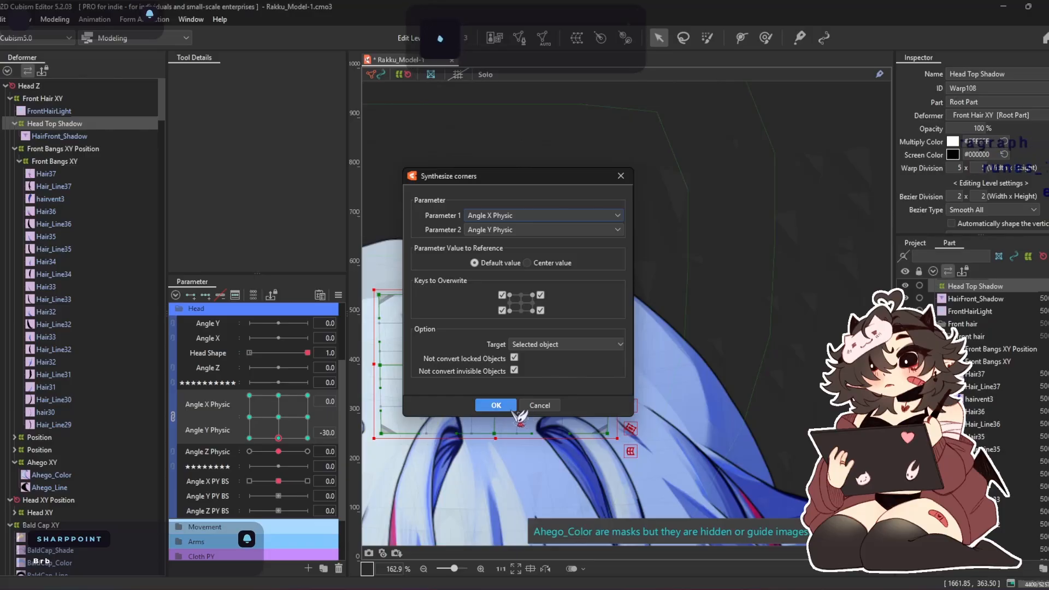
left_click(511, 408)
left_click(278, 417)
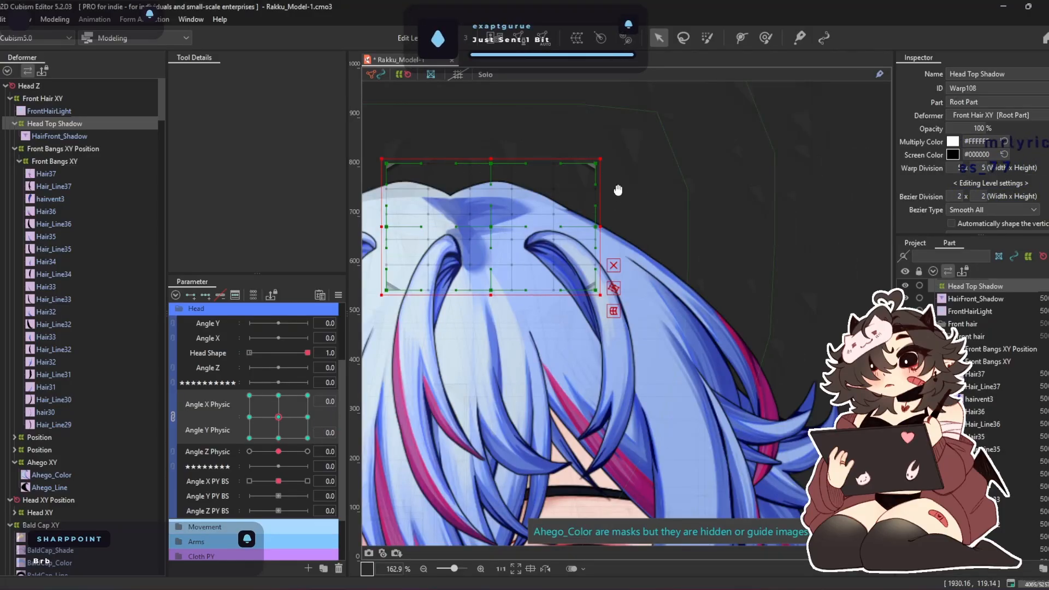
Brush-deform Head Top Shadow at Angle X Physic -30 and Angle Y Physic 0 so the shadow spans from bangs' roots to parting
left_click_drag(618, 190, 732, 214)
left_click(249, 417)
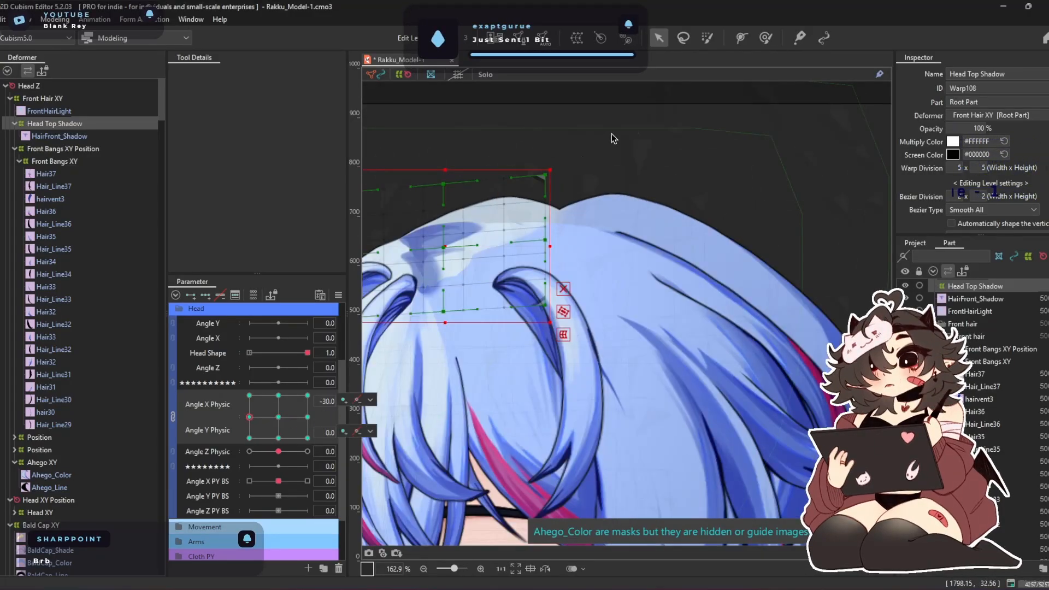
left_click(767, 38)
left_click_drag(435, 159, 529, 193)
mouse_move(475, 158)
left_mouse_down()
mouse_move(667, 202)
mouse_move(626, 205)
mouse_move(618, 221)
mouse_move(674, 223)
left_mouse_up()
left_click_drag(612, 227, 663, 235)
left_click_drag(571, 225, 612, 229)
left_click_drag(533, 374, 483, 377)
mouse_move(613, 241)
left_mouse_down()
mouse_move(649, 255)
mouse_move(590, 225)
mouse_move(551, 179)
mouse_move(524, 188)
mouse_move(486, 167)
mouse_move(638, 238)
mouse_move(687, 248)
left_mouse_up()
left_click_drag(608, 246, 735, 251)
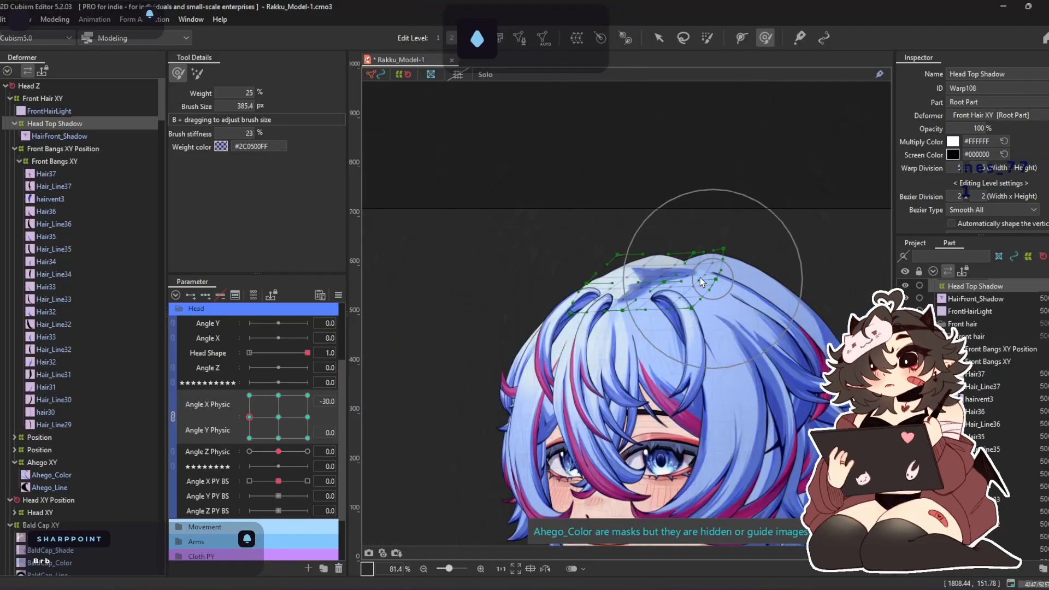
Set clipping for HairFront_Shadow to the front hair meshes such as Hair37, Hair36 and Hair35, plus the back hair colour
scroll(699, 277, "down", 5)
scroll(700, 278, "up", 2)
left_click(73, 136)
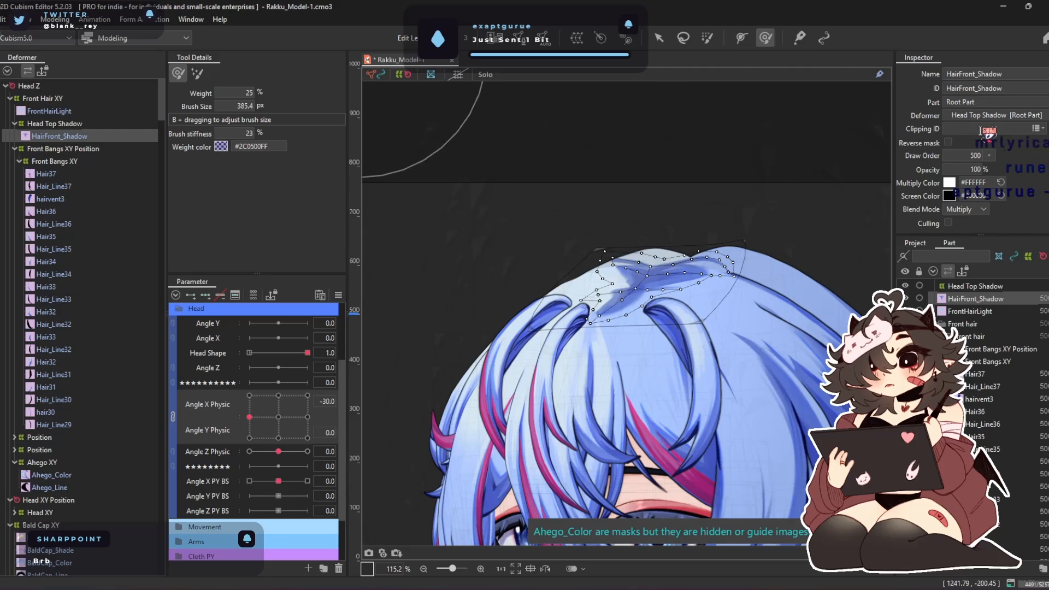
scroll(745, 236, "up", 2)
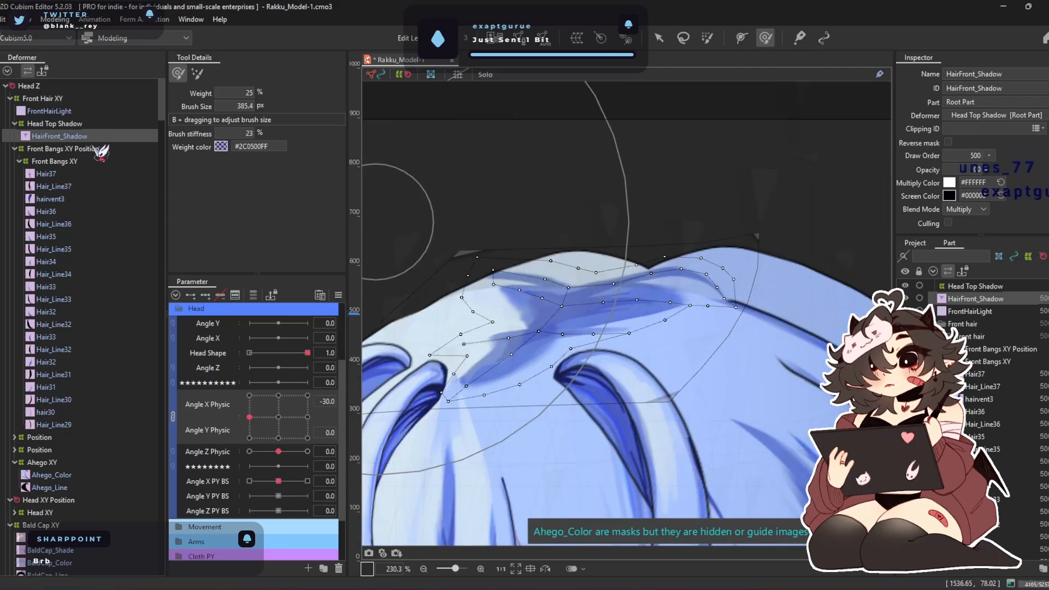
left_click(278, 416)
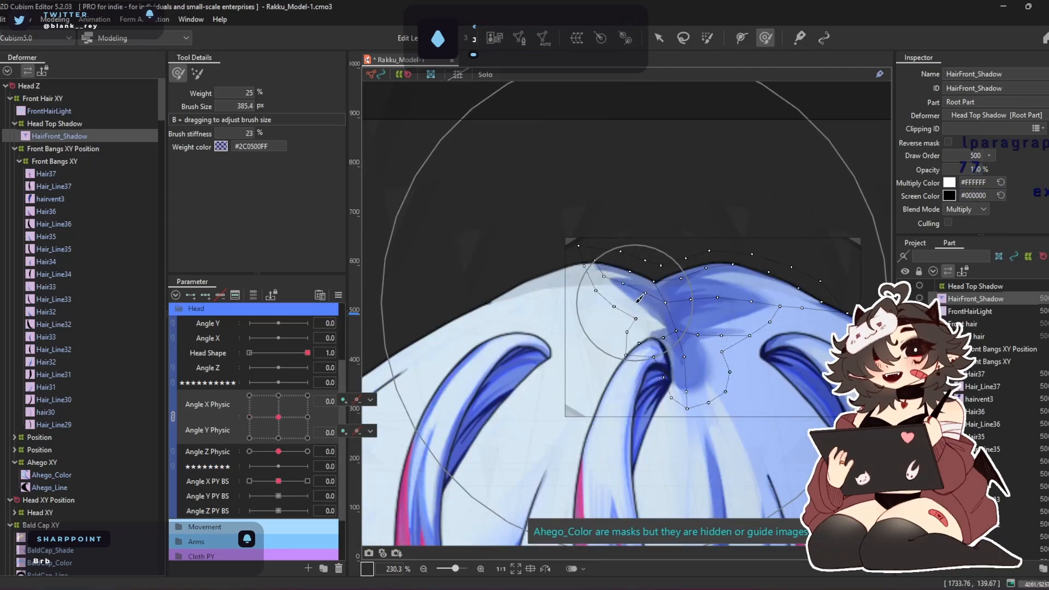
left_click(72, 136)
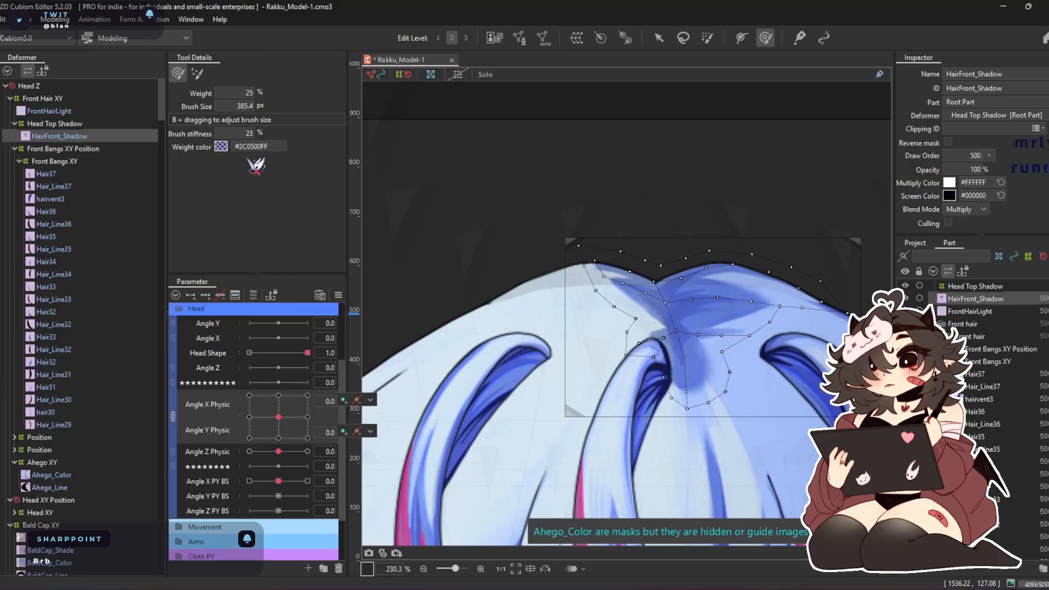
key("1")
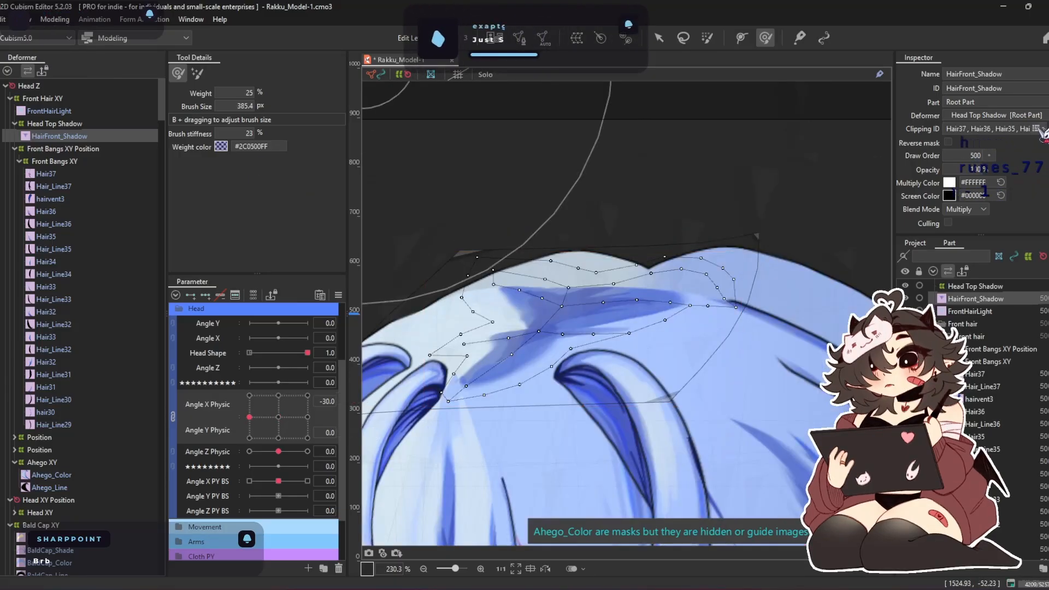
left_click(1041, 129)
scroll(1009, 239, "down", 10)
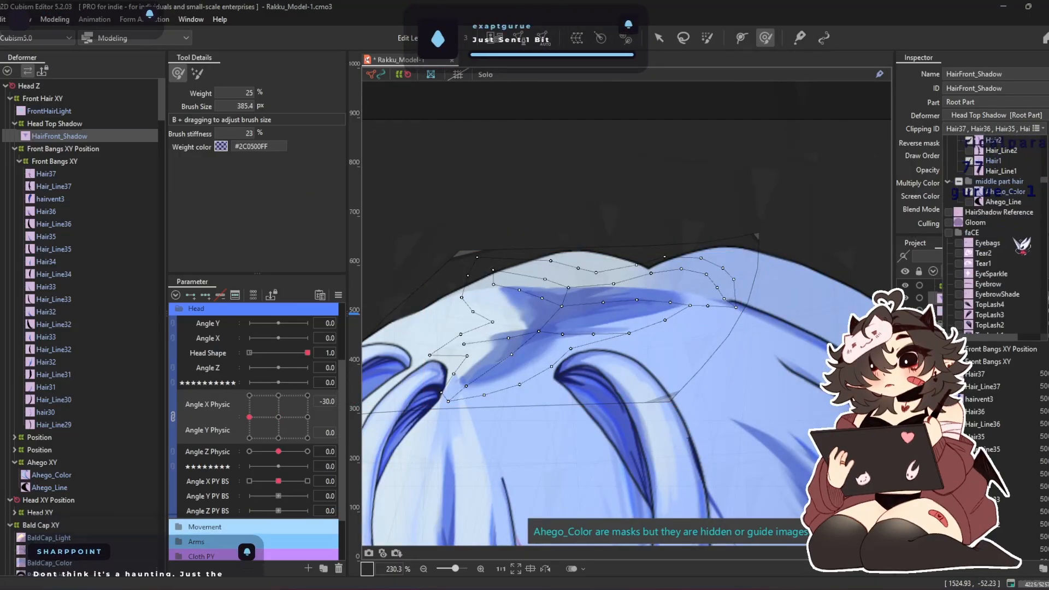
left_click_drag(1039, 332, 1040, 337)
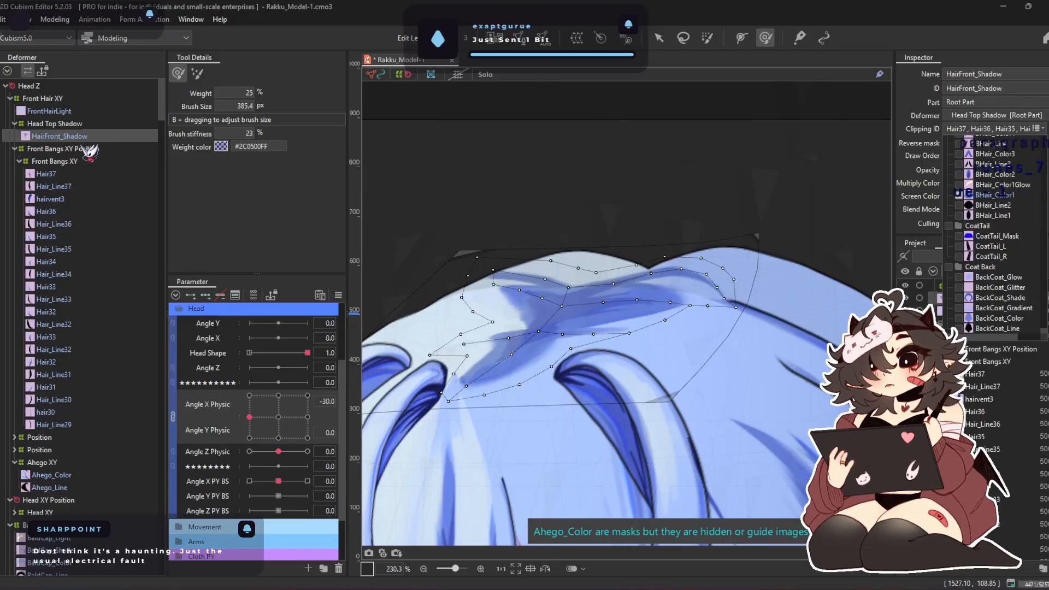
Brush-deform Head Top Shadow at Angle X Physic -30 with a 204.8 px brush, fitting the shadow between bangs' roots and parting
left_click(82, 124)
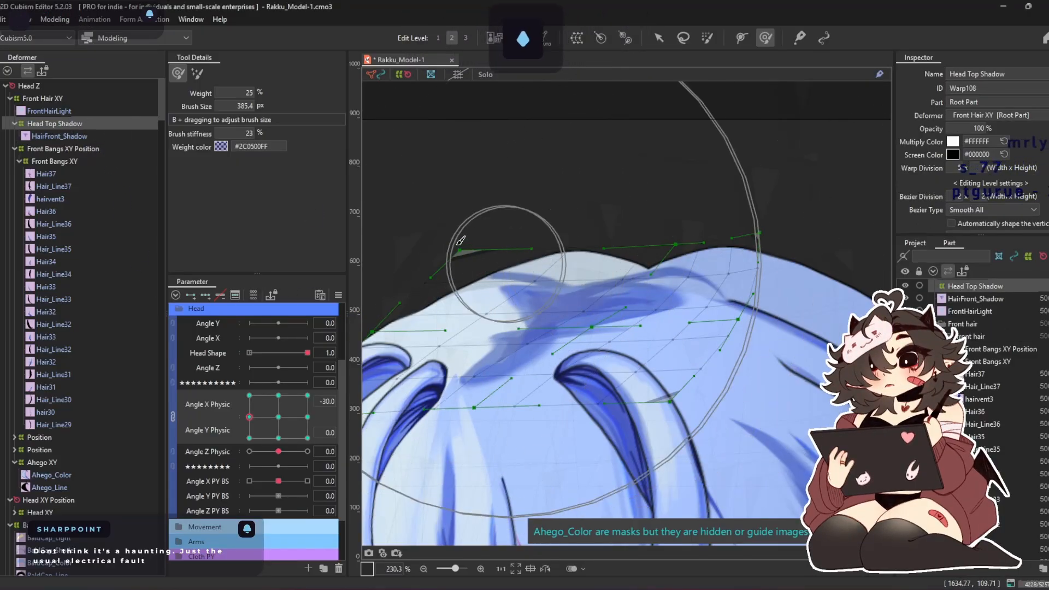
mouse_move(573, 209)
left_mouse_down()
mouse_move(686, 241)
mouse_move(611, 179)
left_mouse_up()
key("b")
mouse_move(737, 371)
left_mouse_down()
mouse_move(598, 363)
mouse_move(568, 347)
mouse_move(464, 373)
mouse_move(555, 374)
mouse_move(704, 306)
mouse_move(834, 319)
mouse_move(580, 291)
left_mouse_up()
key("b")
mouse_move(604, 352)
left_mouse_down()
mouse_move(615, 332)
mouse_move(590, 275)
mouse_move(640, 289)
mouse_move(745, 284)
left_mouse_up()
left_click_drag(647, 298, 715, 263)
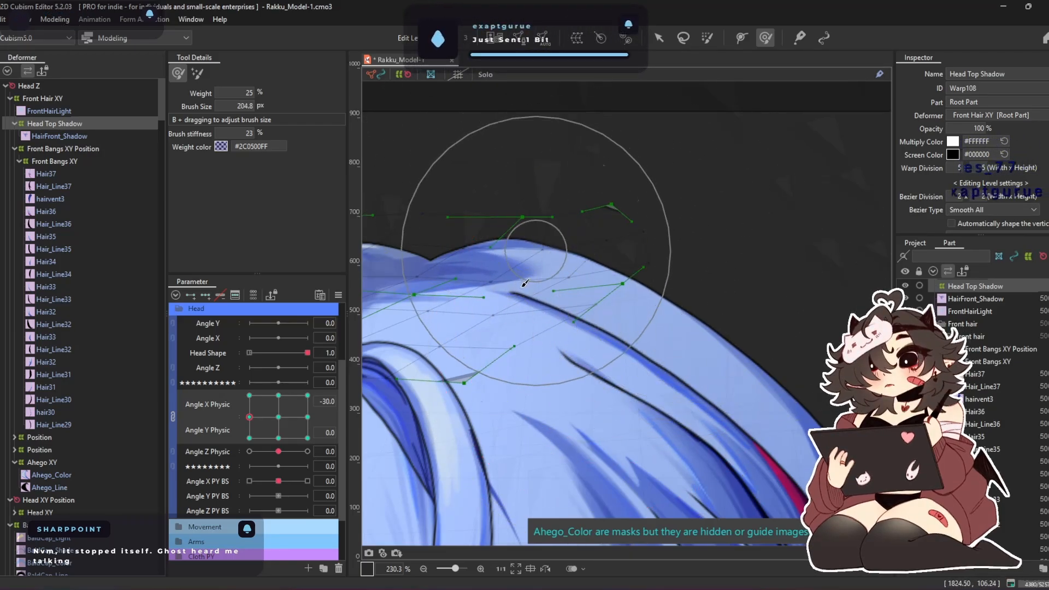
left_click_drag(525, 283, 799, 230)
left_click_drag(691, 336, 641, 349)
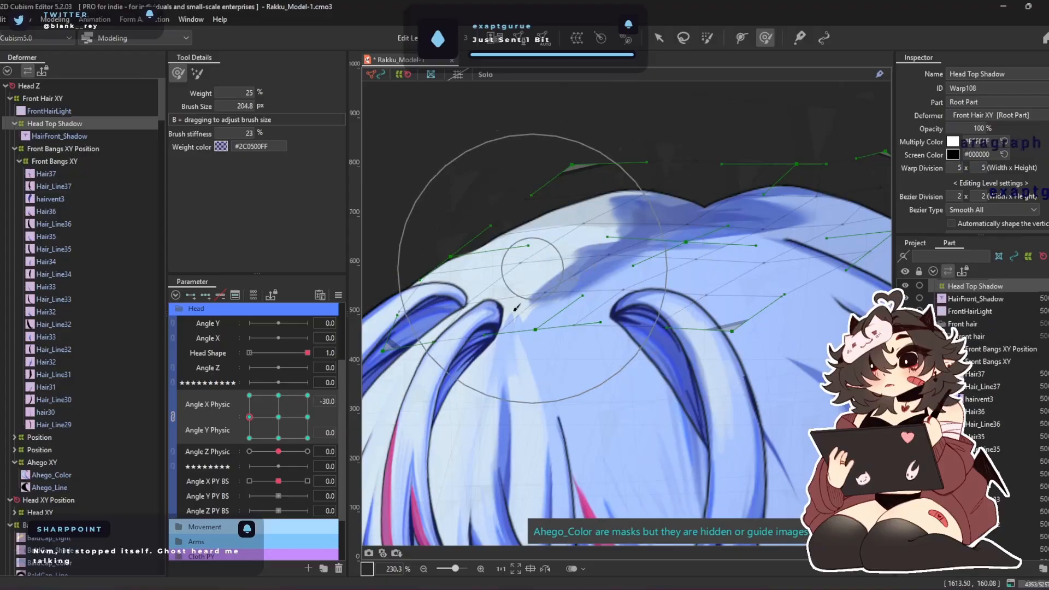
Unlink Angle X Physic from Angle Y Physic and mirror Head Top Shadow's -30 shape onto Angle X Physic 30
left_click(173, 417)
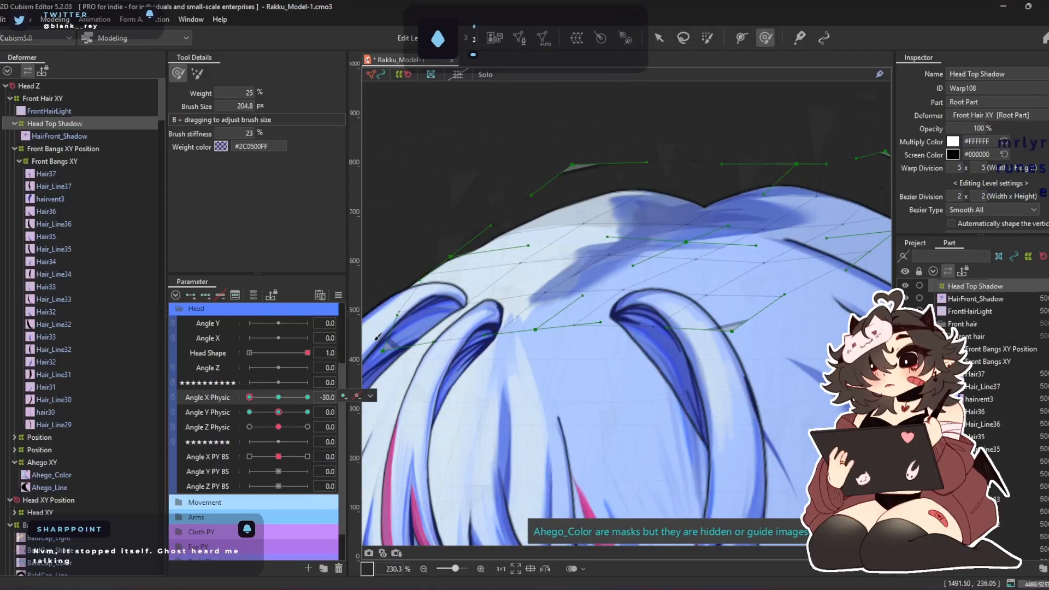
scroll(734, 229, "down", 5)
scroll(723, 235, "up", 5)
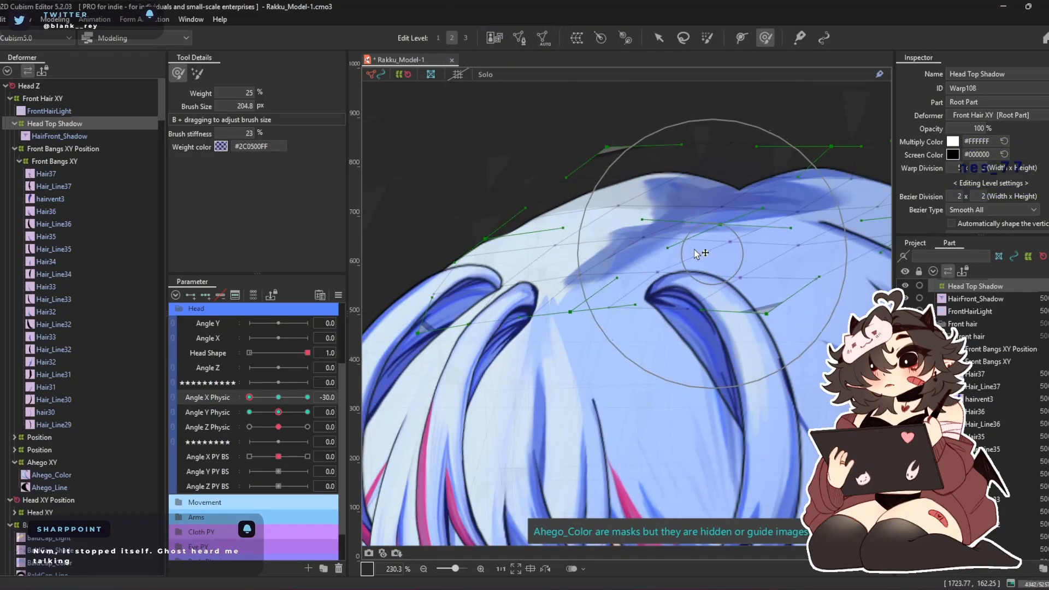
left_click_drag(702, 255, 622, 323)
mouse_move(687, 330)
left_mouse_down()
mouse_move(671, 372)
mouse_move(644, 316)
mouse_move(643, 356)
mouse_move(643, 291)
left_mouse_up()
scroll(671, 274, "down", 3)
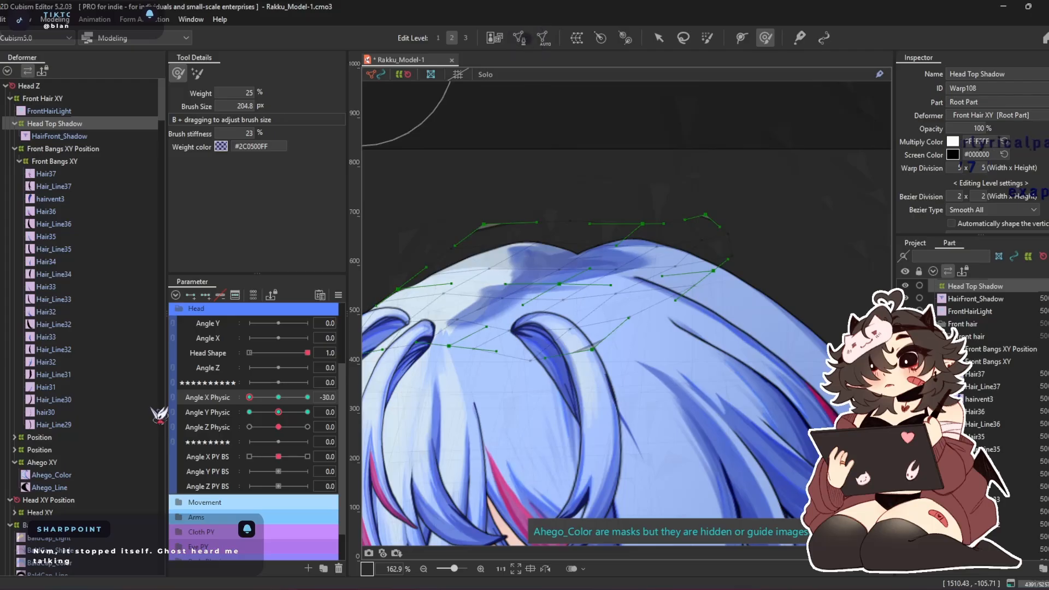
key("ctrl+m")
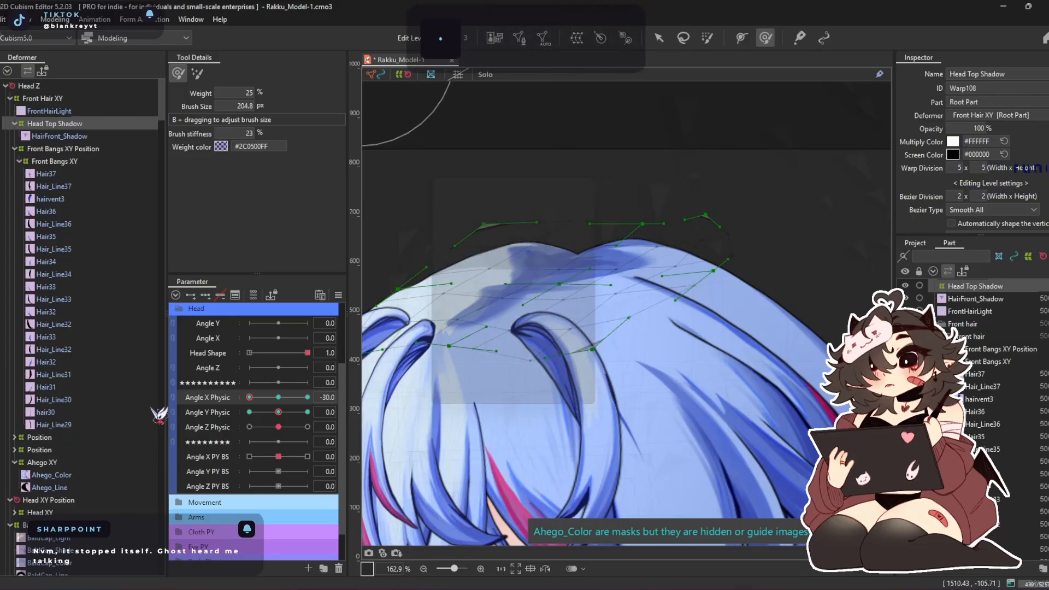
key("Return")
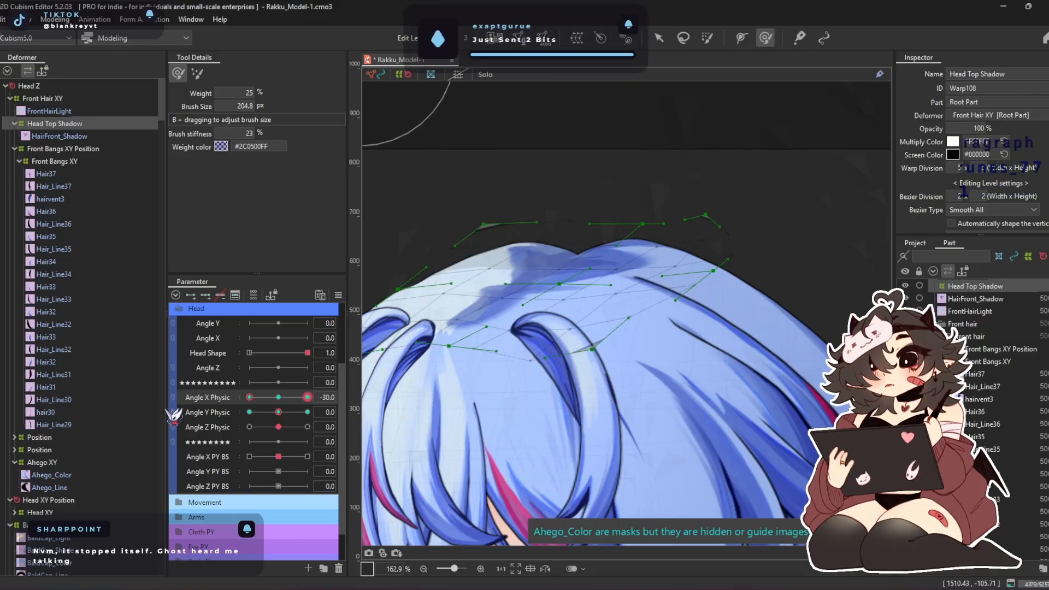
Brush the upper edge of Head Top Shadow outward at Angle X Physic 30 so the shadow follows the parting
left_click_drag(249, 398, 422, 399)
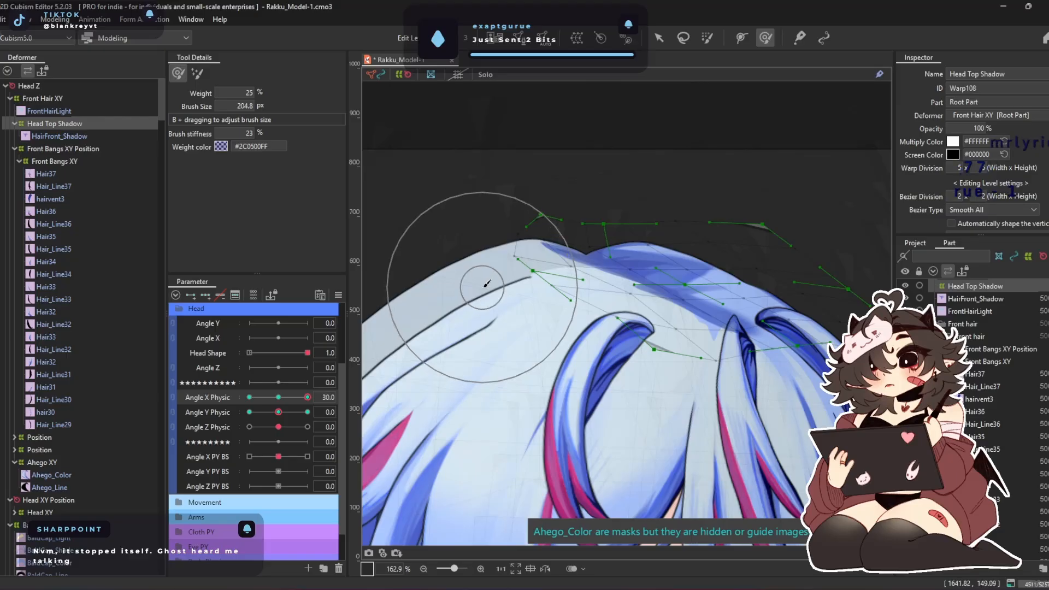
left_click_drag(580, 164, 433, 175)
mouse_move(587, 213)
left_mouse_down()
mouse_move(598, 196)
mouse_move(571, 214)
left_mouse_up()
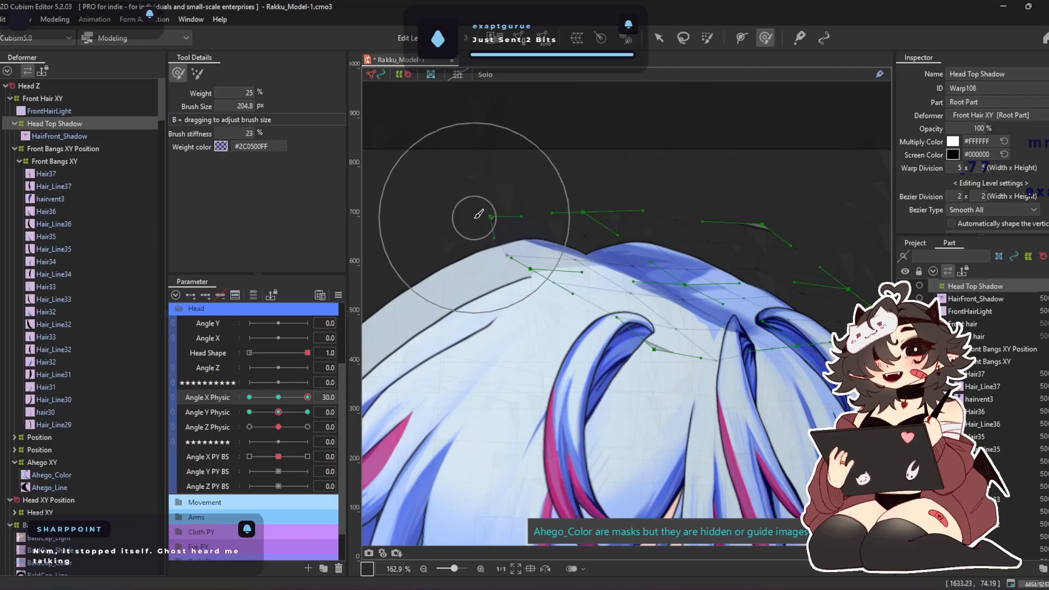
left_click_drag(670, 212, 664, 182)
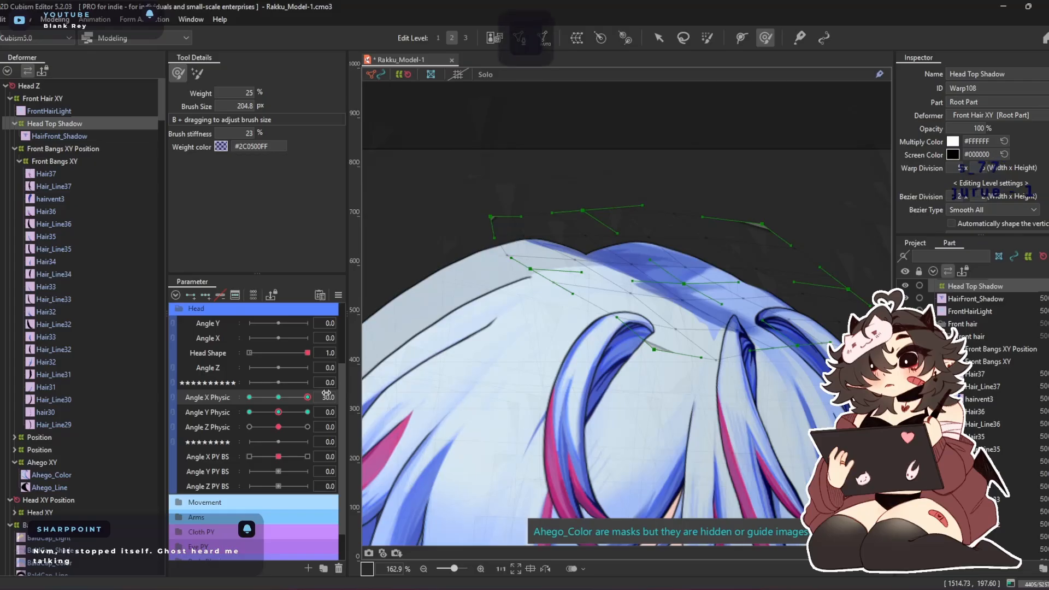
left_click_drag(311, 396, 350, 408)
Reshape Head Top Shadow with a 306.1 px deform brush at Angle X Physic 0 and Angle Y Physic 30
left_click(277, 398)
key("b")
mouse_move(648, 164)
left_mouse_down()
mouse_move(658, 232)
mouse_move(621, 174)
left_mouse_up()
mouse_move(571, 138)
left_mouse_down()
mouse_move(534, 155)
mouse_move(524, 190)
mouse_move(482, 223)
left_mouse_up()
left_click_drag(768, 198, 778, 265)
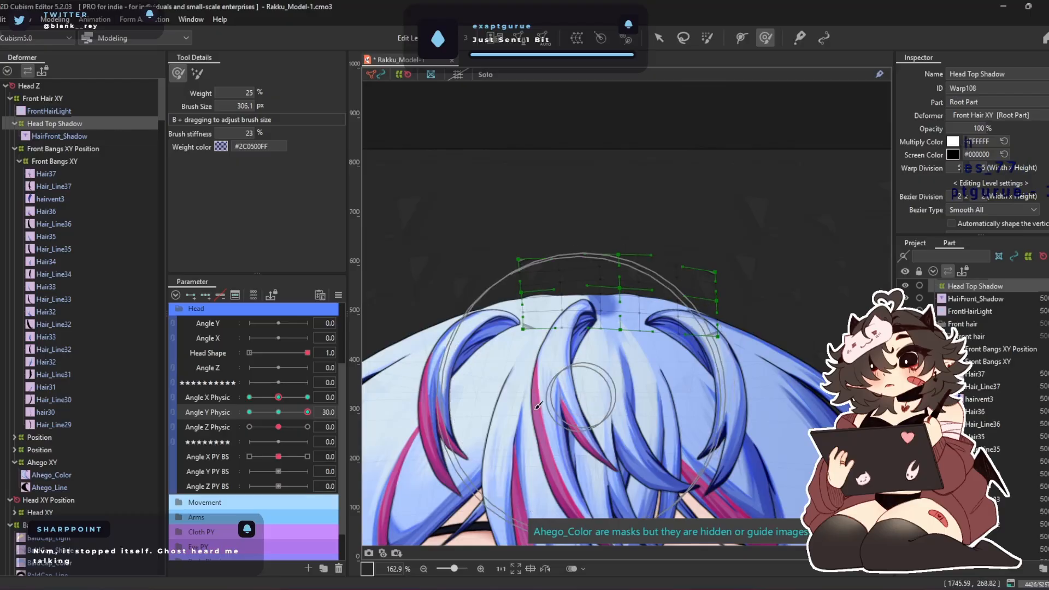
At Angle Y Physic -30, stretch Head Top Shadow up to the parting and brush its corner and lower edge into shape
left_click_drag(309, 413, 250, 413)
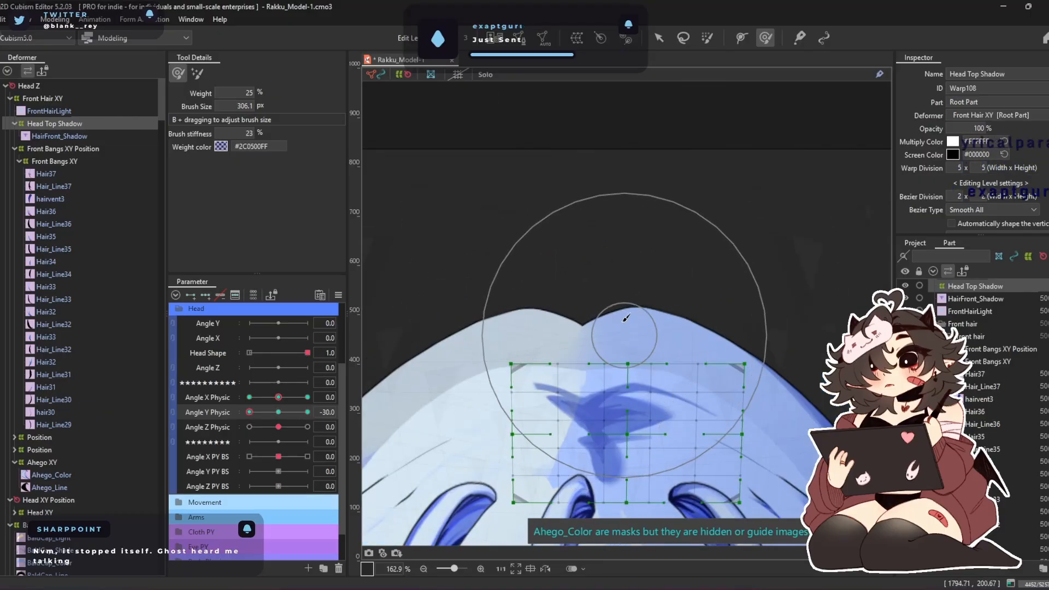
left_click_drag(591, 217, 576, 165)
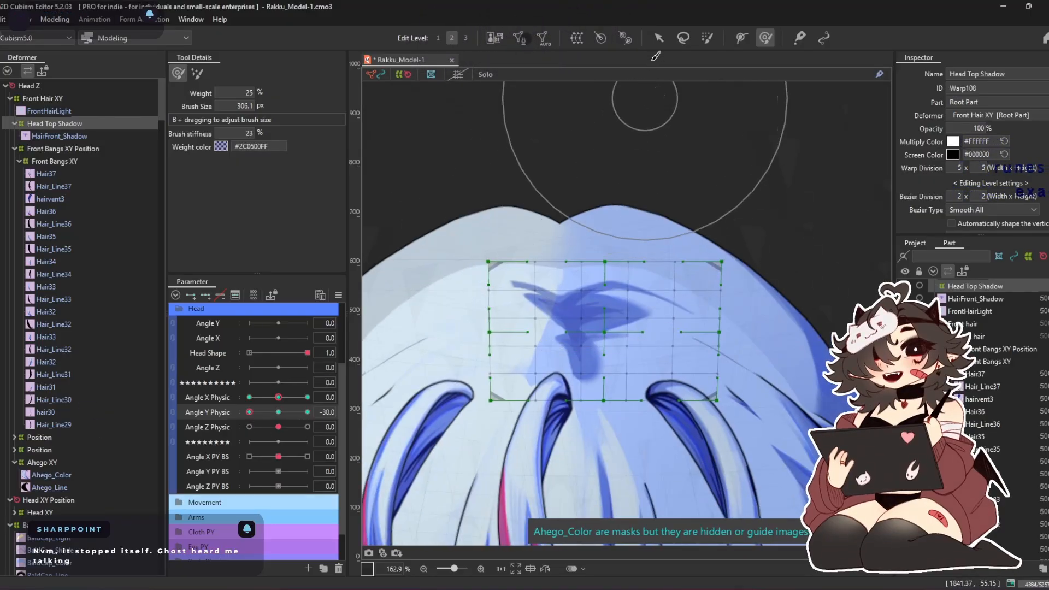
left_click(657, 38)
left_click_drag(605, 262, 607, 175)
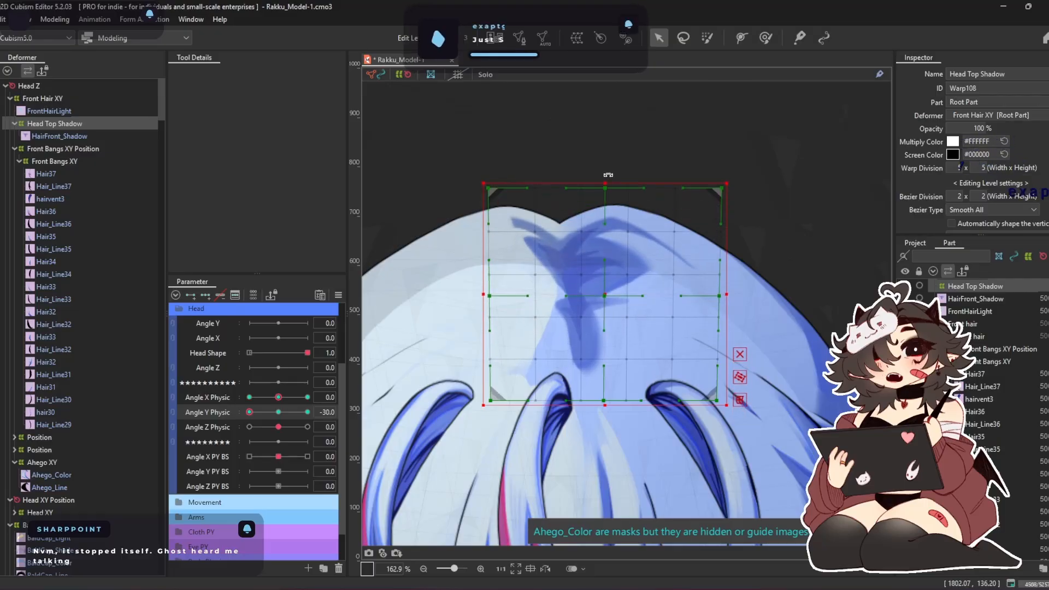
left_click(765, 38)
mouse_move(770, 222)
left_mouse_down()
mouse_move(763, 213)
mouse_move(772, 201)
left_mouse_up()
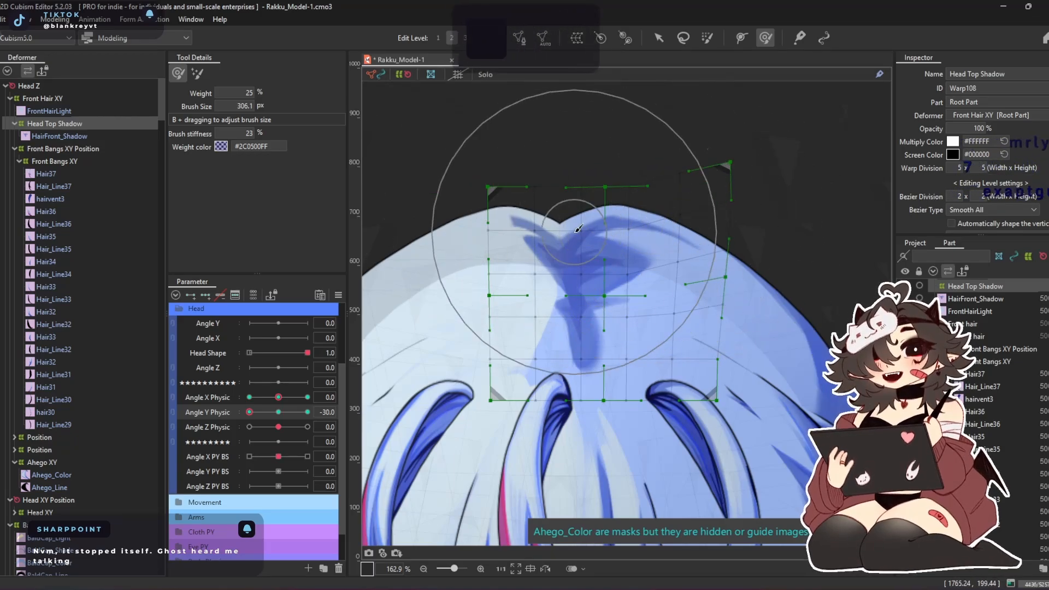
left_click_drag(600, 366, 588, 377)
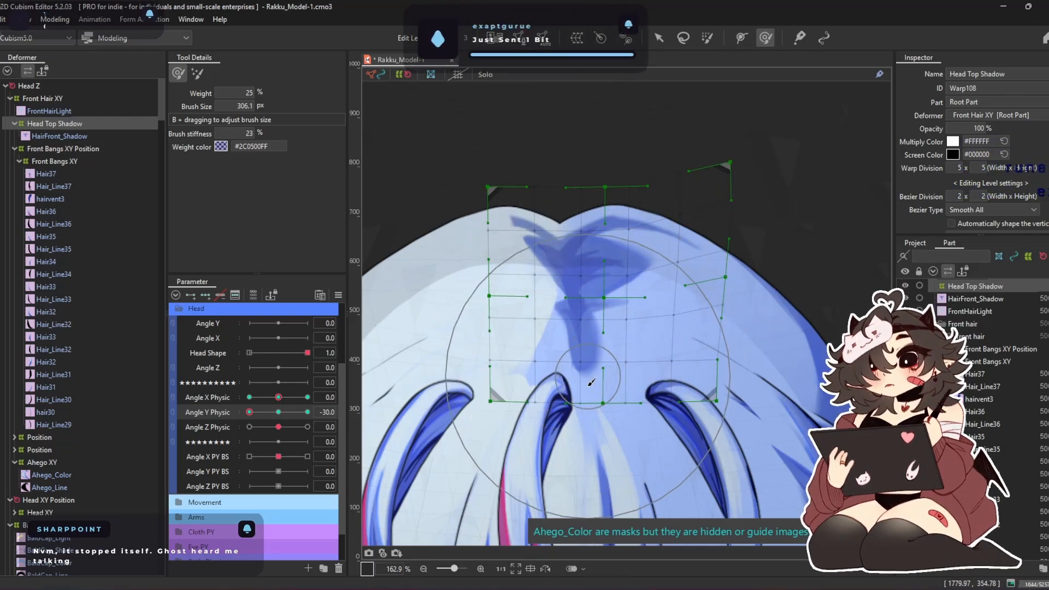
Return Angle Y Physic to 0, relink it with Angle X Physic and synthesize the four corners of Head Top Shadow
mouse_move(262, 415)
left_mouse_down()
mouse_move(297, 419)
mouse_move(247, 418)
mouse_move(293, 421)
mouse_move(278, 415)
left_mouse_up()
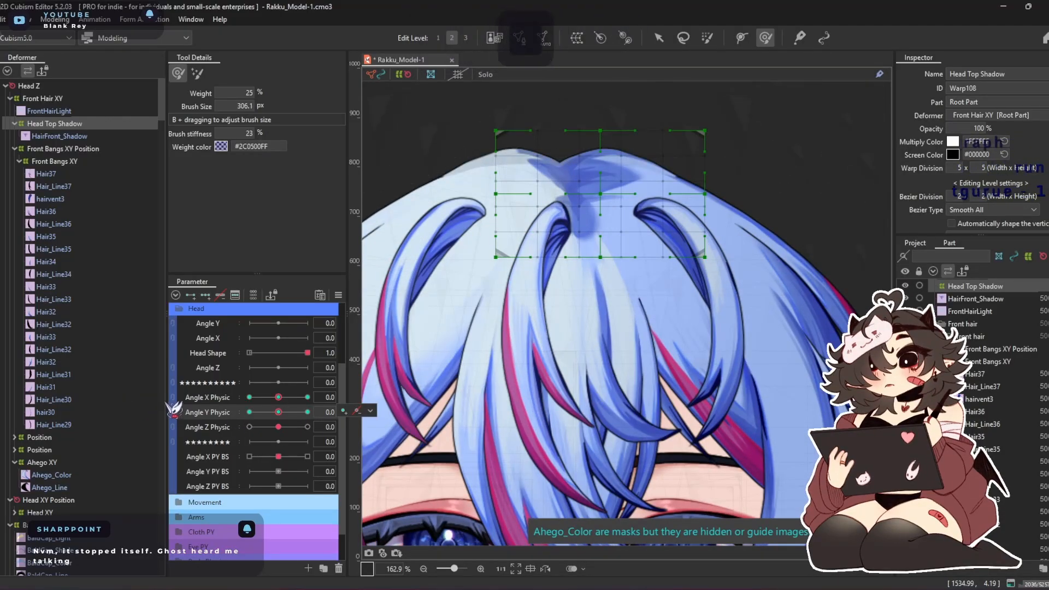
left_click(172, 398)
left_click(338, 295)
left_click(426, 368)
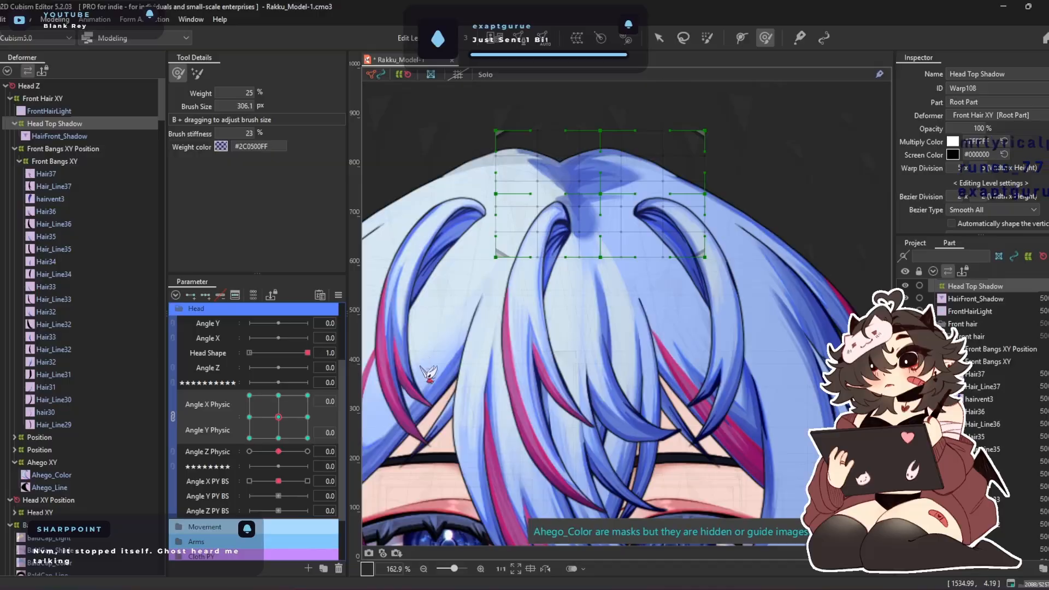
left_click(562, 404)
Brush-deform Head Top Shadow at Angle X Physic -30 and Angle Y Physic -30 so the shadow runs from parting to bangs' roots
left_click_drag(291, 400, 244, 461)
left_click_drag(639, 278, 558, 305)
left_click_drag(464, 346, 437, 343)
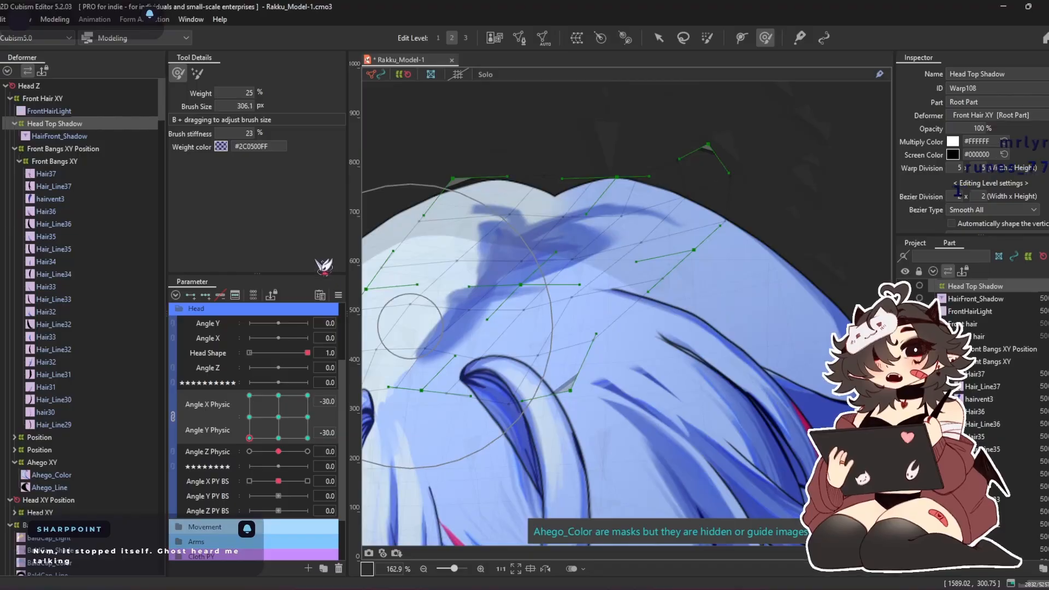
left_click_drag(540, 250, 495, 272)
left_click_drag(658, 203, 678, 207)
left_click_drag(726, 133, 744, 157)
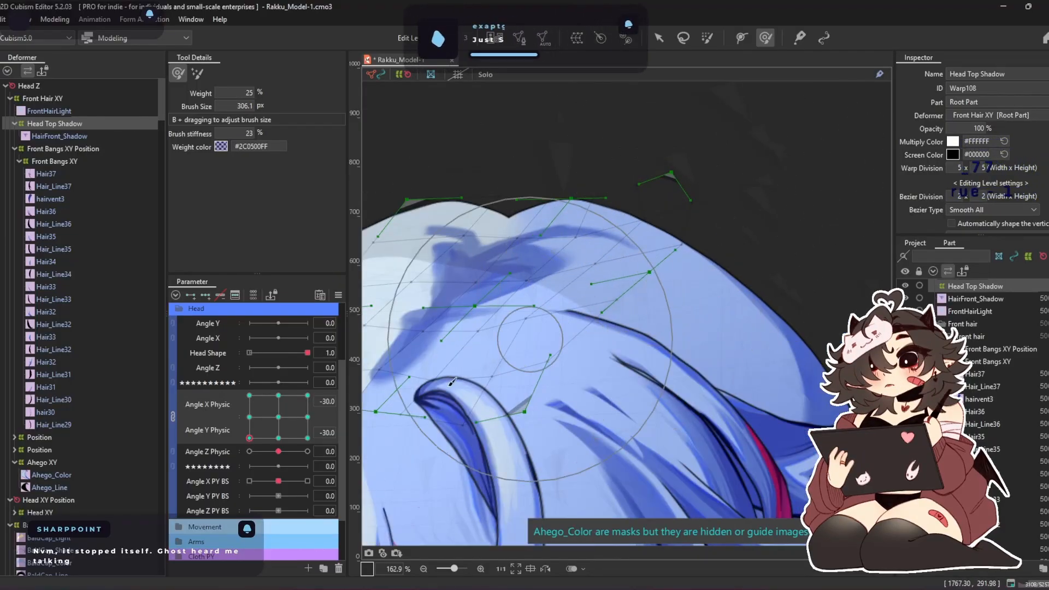
At Angle X Physic -30 and Angle Y Physic 30, lower Head Top Shadow onto the crown and shape it with a 411.7 px brush
left_click(249, 395)
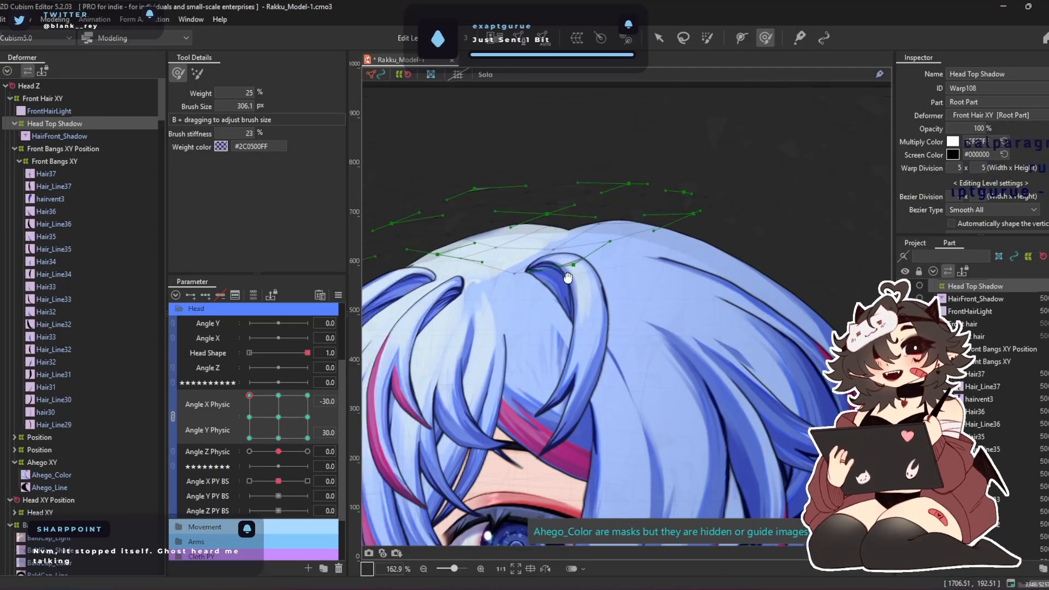
mouse_move(513, 266)
left_mouse_down()
mouse_move(557, 296)
mouse_move(633, 276)
left_mouse_up()
left_click_drag(462, 288, 481, 327)
left_click_drag(585, 249, 670, 275)
left_click_drag(627, 231, 606, 250)
left_click_drag(753, 255, 749, 263)
left_click_drag(812, 216, 802, 259)
mouse_move(521, 341)
left_mouse_down()
mouse_move(553, 321)
mouse_move(539, 329)
mouse_move(589, 317)
left_mouse_up()
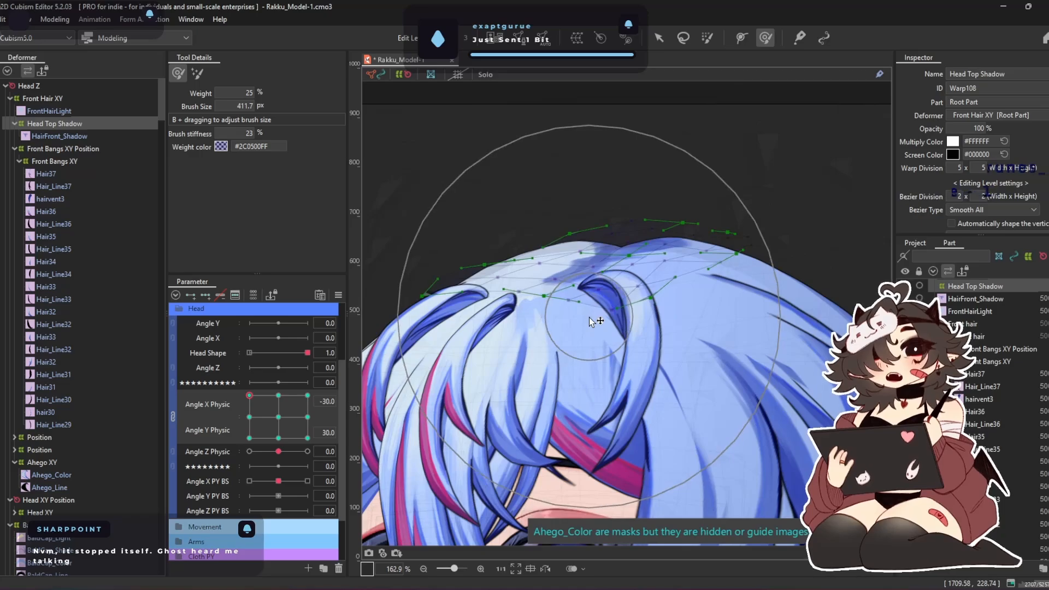
Move Head Top Shadow down and sideways onto the parting at Angle X Physic 30 and Angle Y Physic 30, refining it by brush
left_click(278, 395)
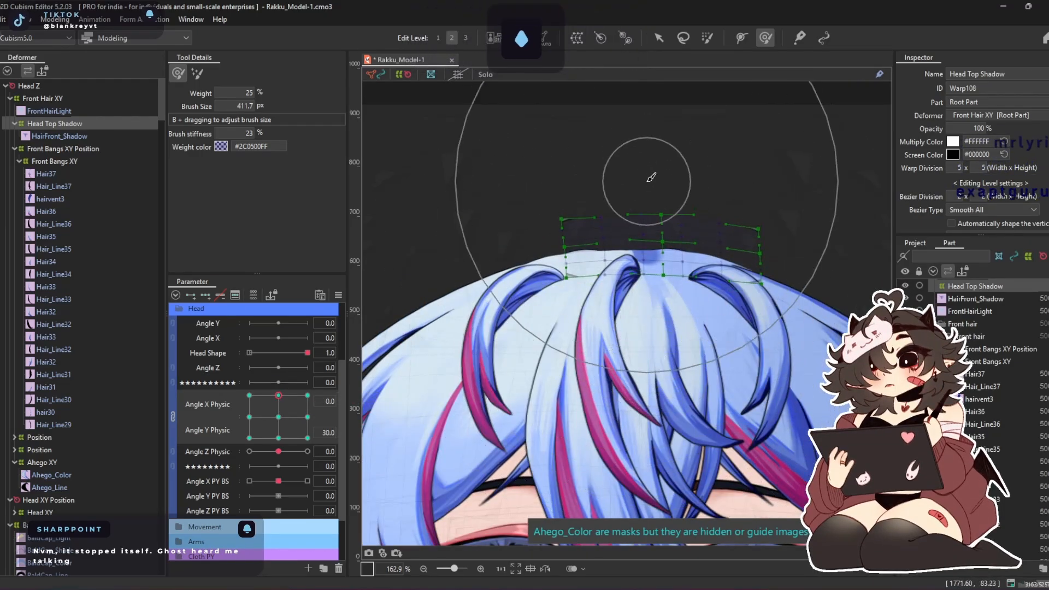
left_click(307, 394)
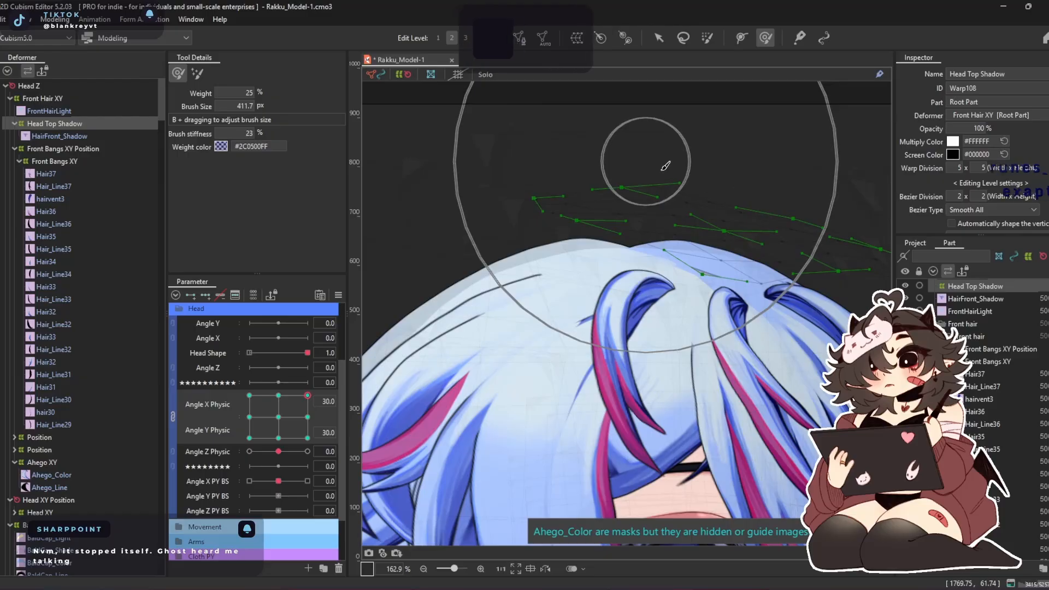
key("v")
left_click_drag(738, 234, 670, 256)
key("b")
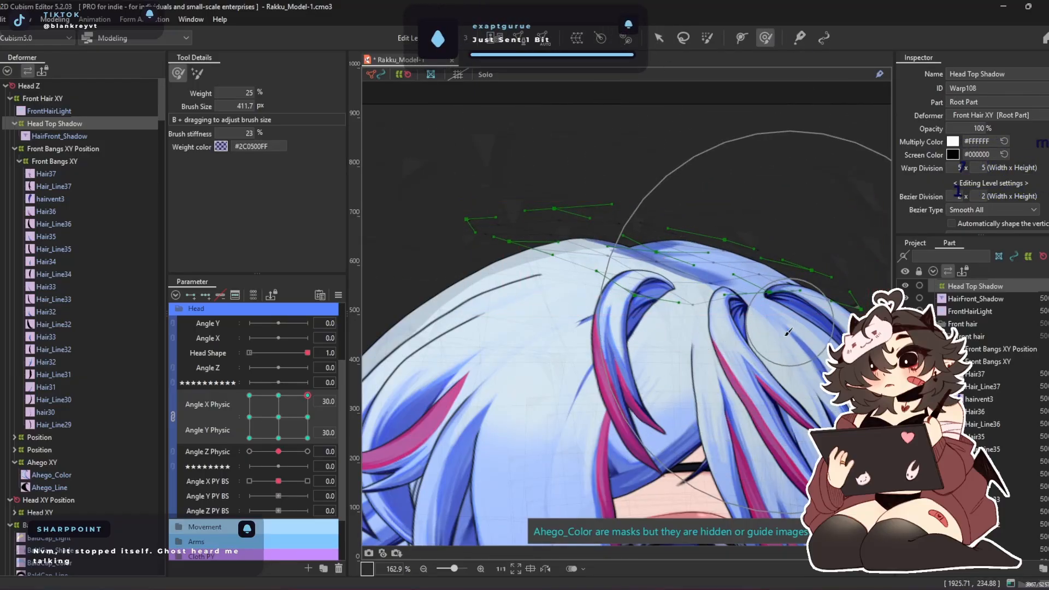
Brush-deform Head Top Shadow at Angle X Physic 30 and Angle Y Physic -30 so the shadow stretches from parting to bangs' roots
left_click(306, 418)
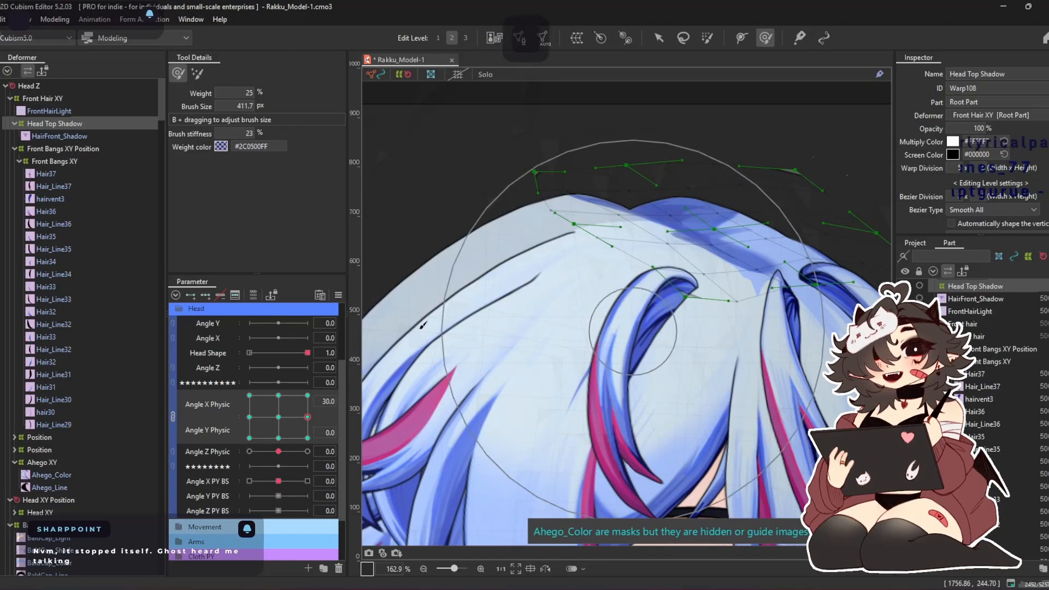
left_click(307, 438)
left_click_drag(568, 234, 466, 204)
left_click_drag(478, 250, 551, 207)
left_click_drag(775, 227, 757, 302)
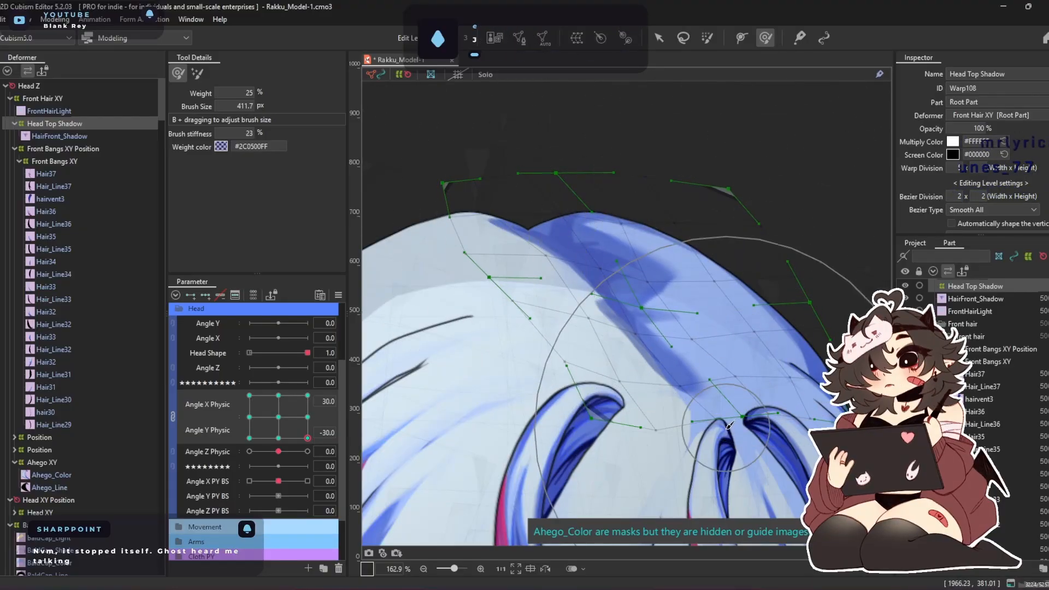
Brush-deform the lower part of Head Top Shadow upward at Angle Y Physic -30, for Angle X Physic 30 and 0
left_click_drag(634, 408, 679, 360)
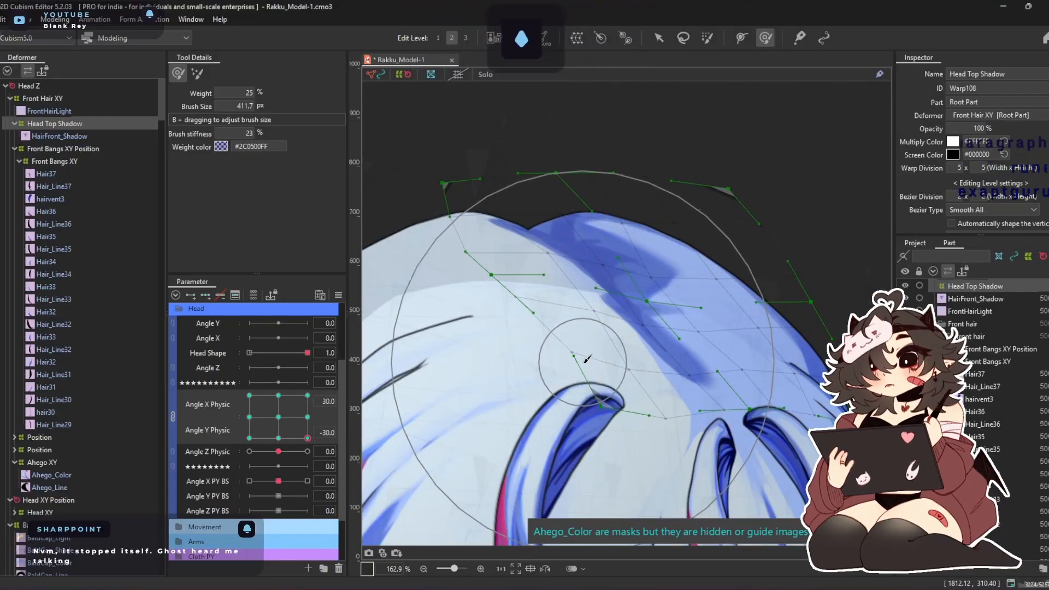
left_click(278, 437)
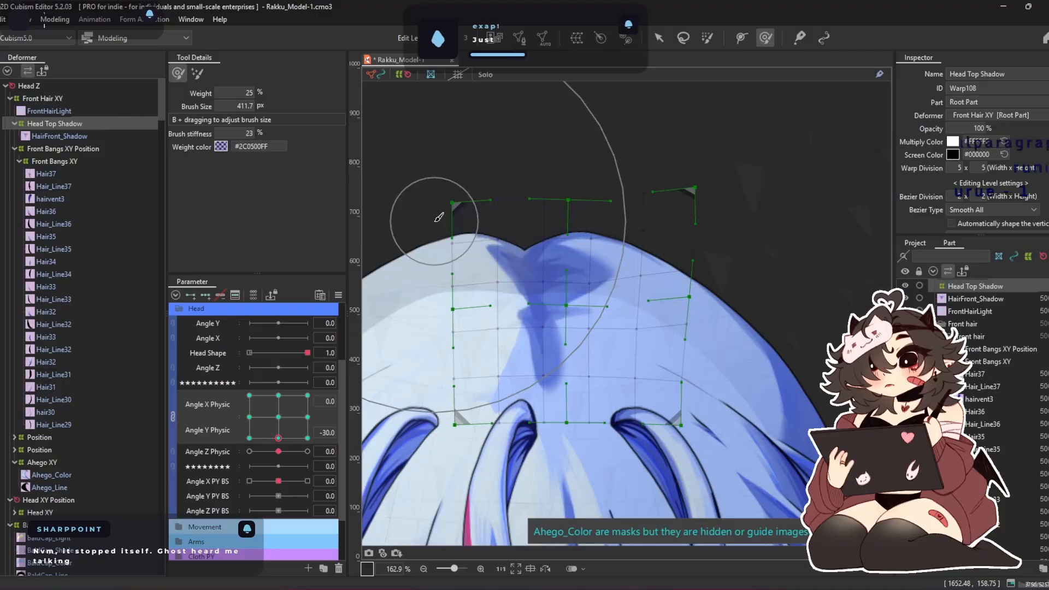
left_click_drag(577, 463, 553, 464)
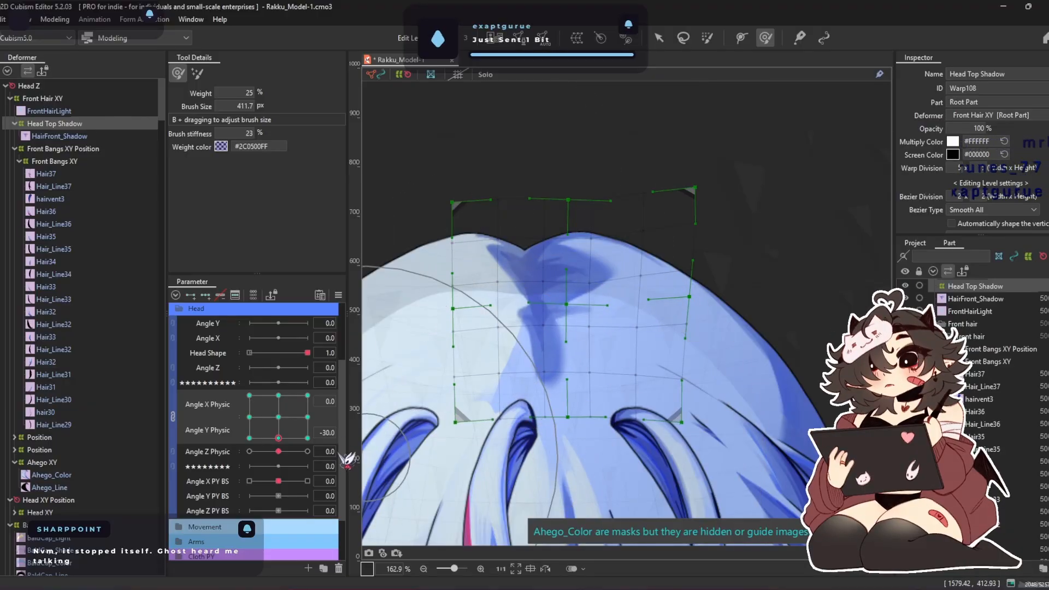
At Angle X Physic -30 and Angle Y Physic -30, move Head Top Shadow up onto the parting and refine it with the deform brush
left_click(249, 437)
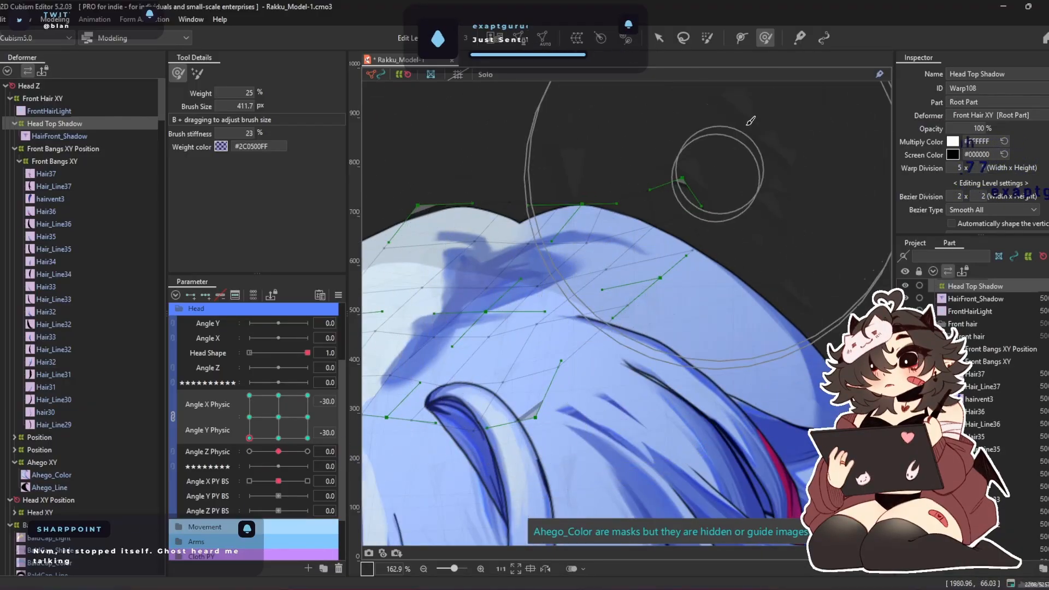
key("v")
left_click_drag(496, 304, 513, 282)
left_click(767, 38)
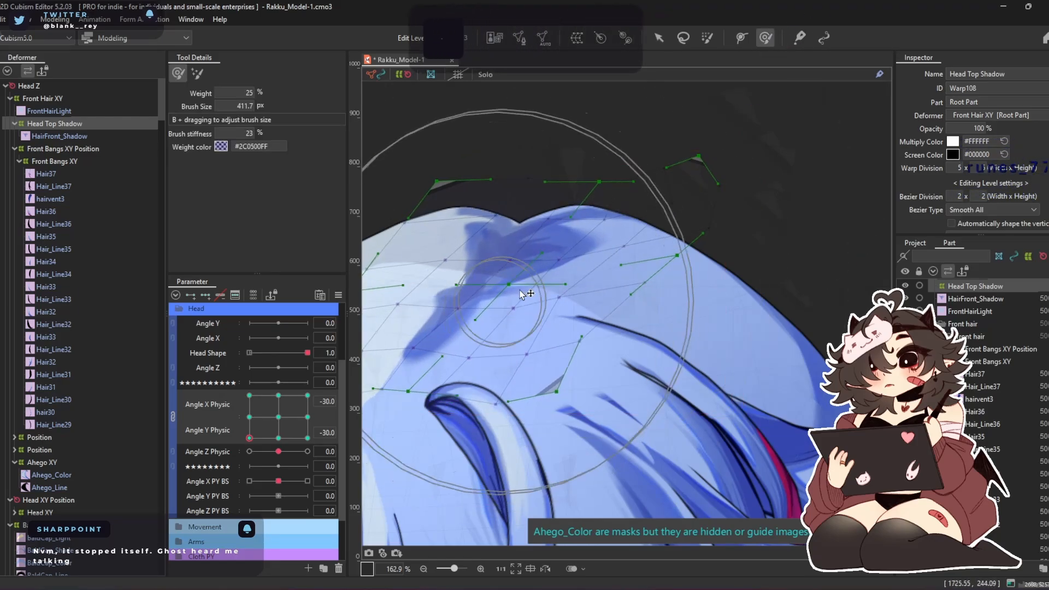
left_click_drag(524, 132, 523, 142)
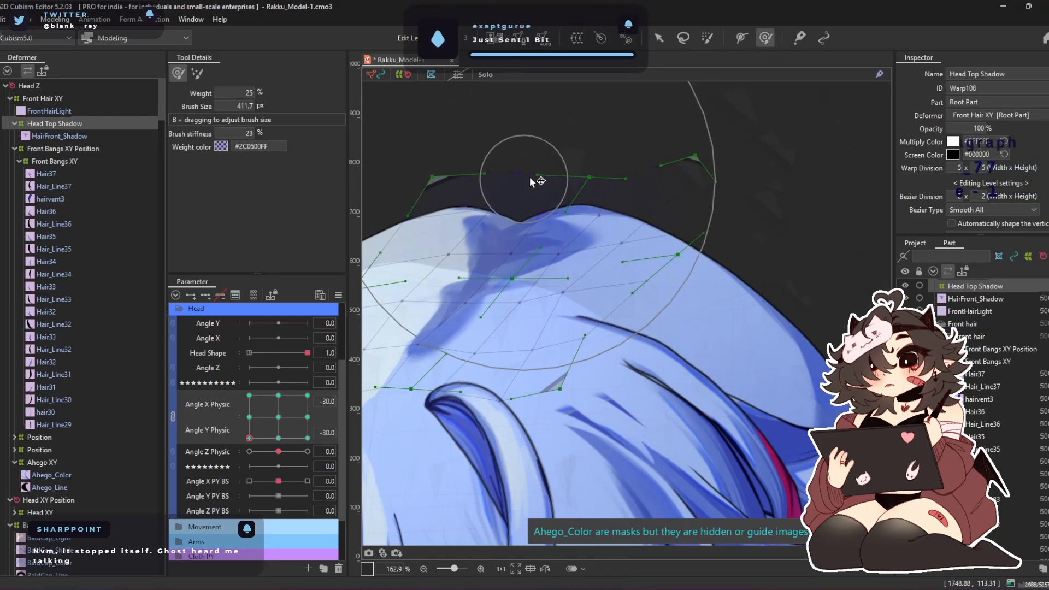
mouse_move(533, 188)
left_mouse_down()
mouse_move(472, 324)
mouse_move(513, 343)
mouse_move(488, 408)
left_mouse_up()
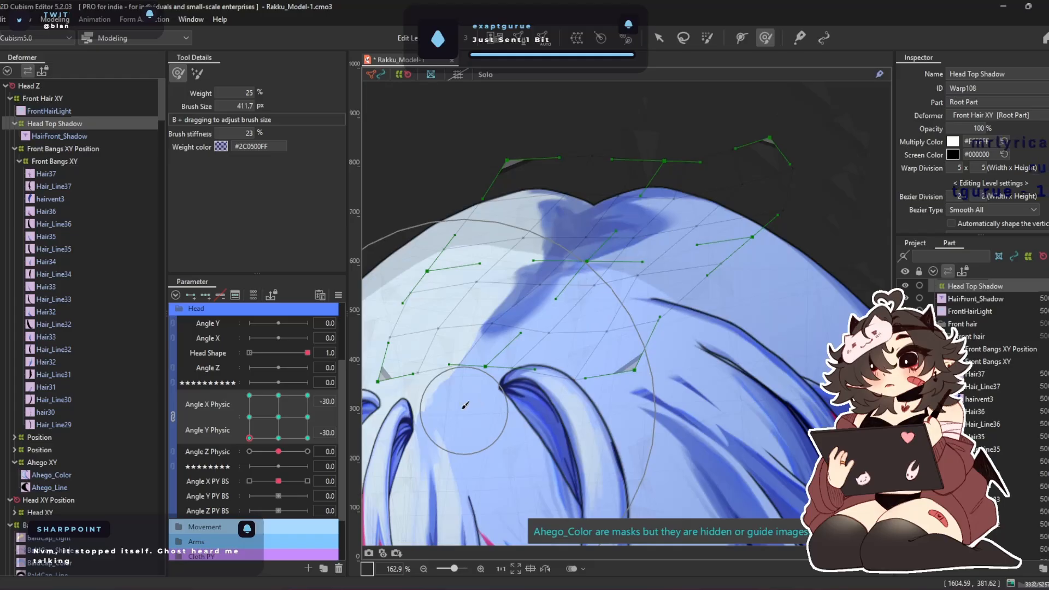
Check Head Top Shadow from Angle X Physic -30, Angle Y Physic 30 back to neutral, and inspect the head closely in the physics preview
left_click_drag(250, 438, 249, 395)
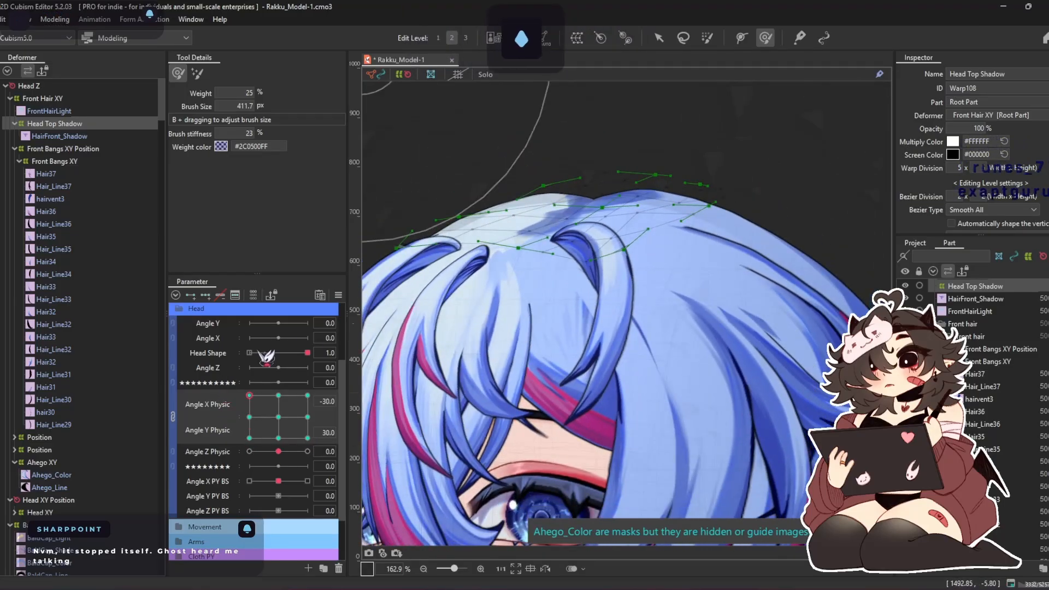
left_click_drag(514, 297, 549, 277)
left_click_drag(260, 406, 279, 418)
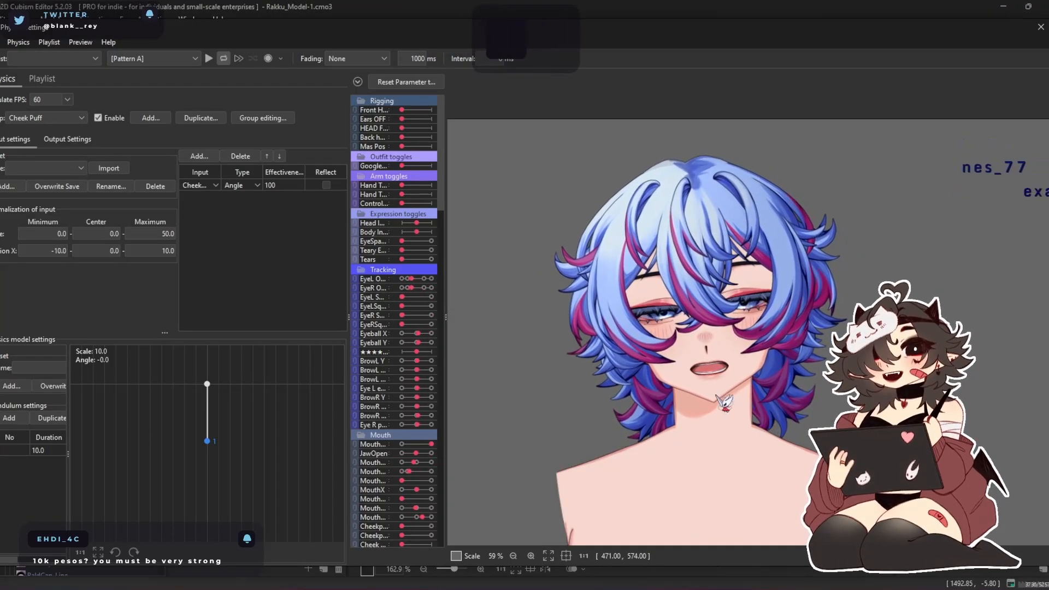
scroll(789, 491, "up", 3)
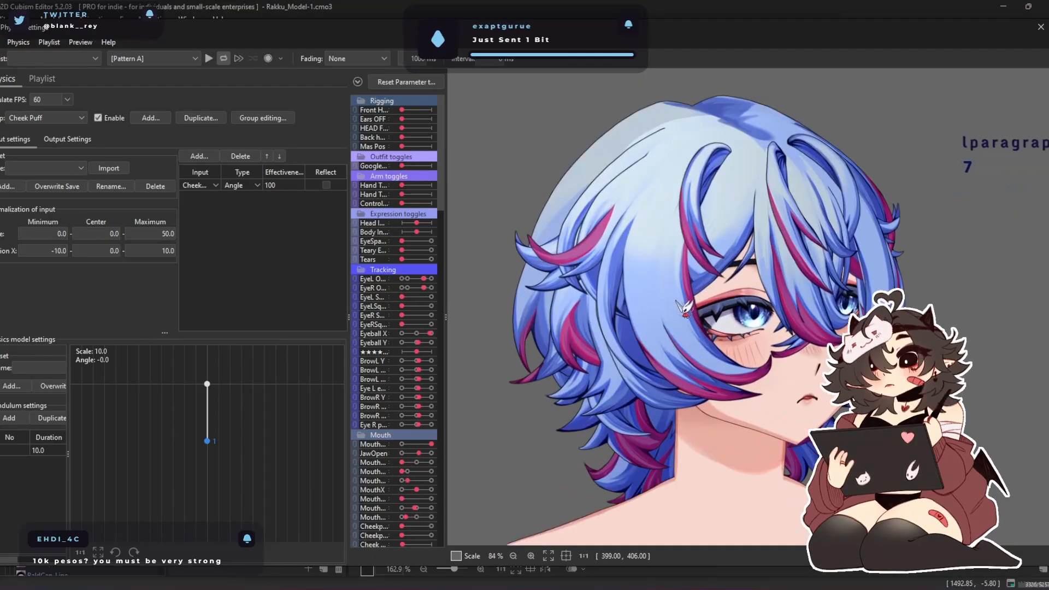